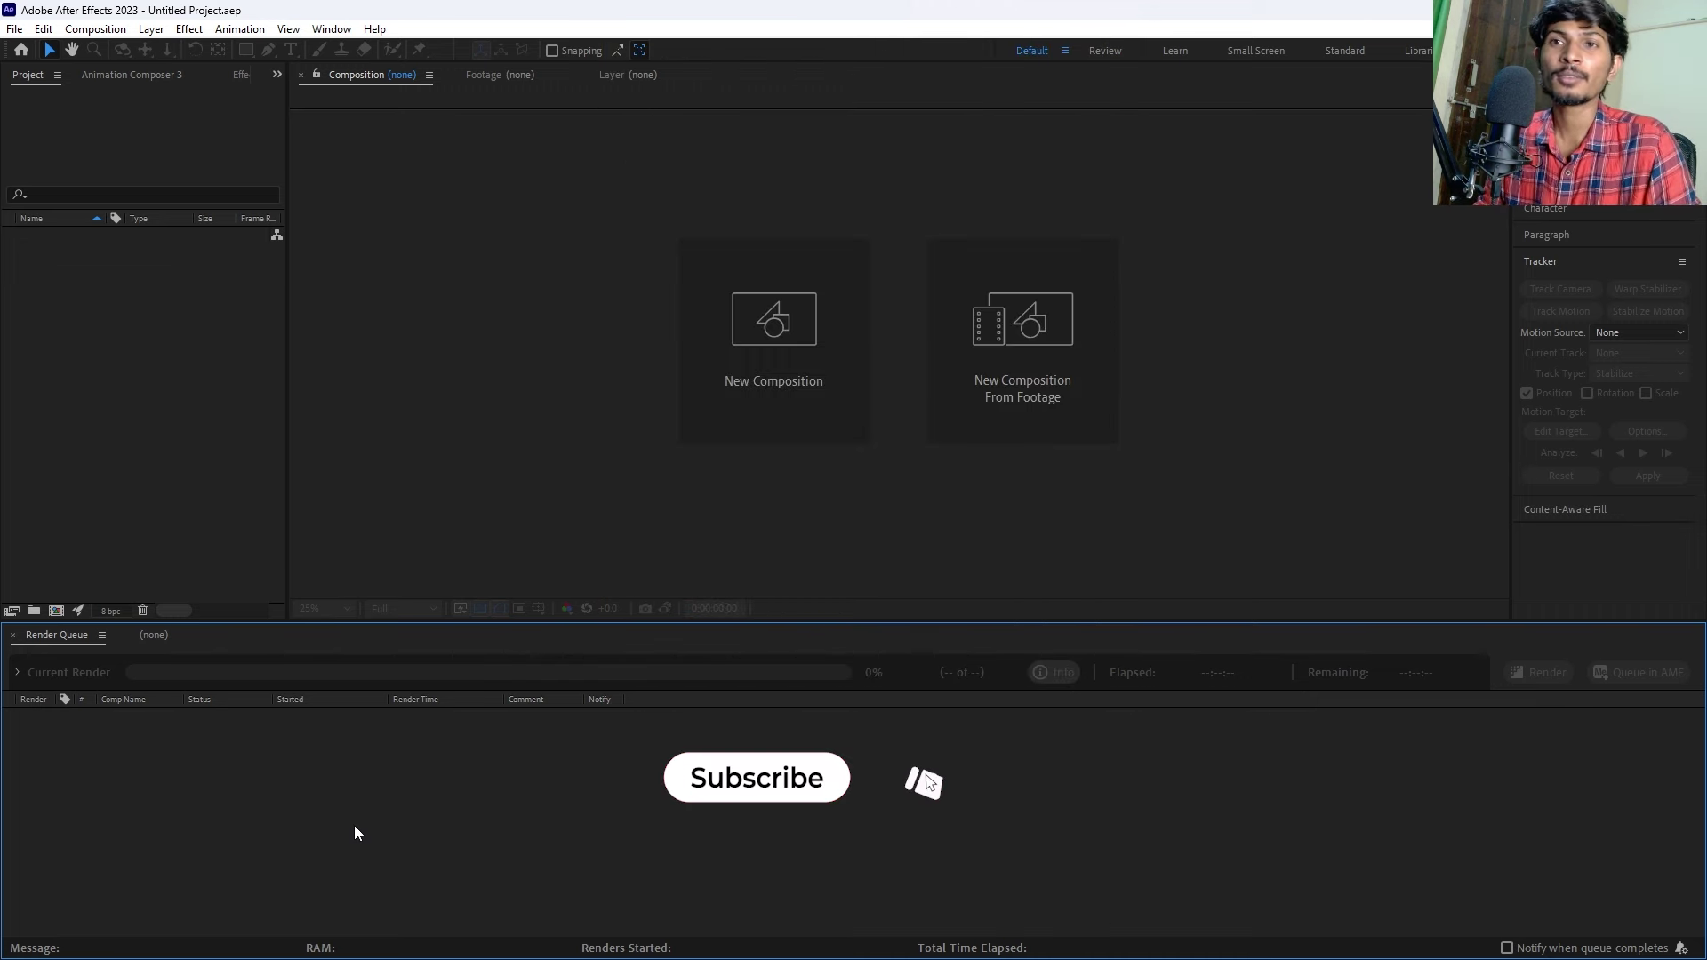
Import VID20240225181123.mp4 from the E:\VFX\Hanuman\Assets\Footage folder.
left_click(134, 373)
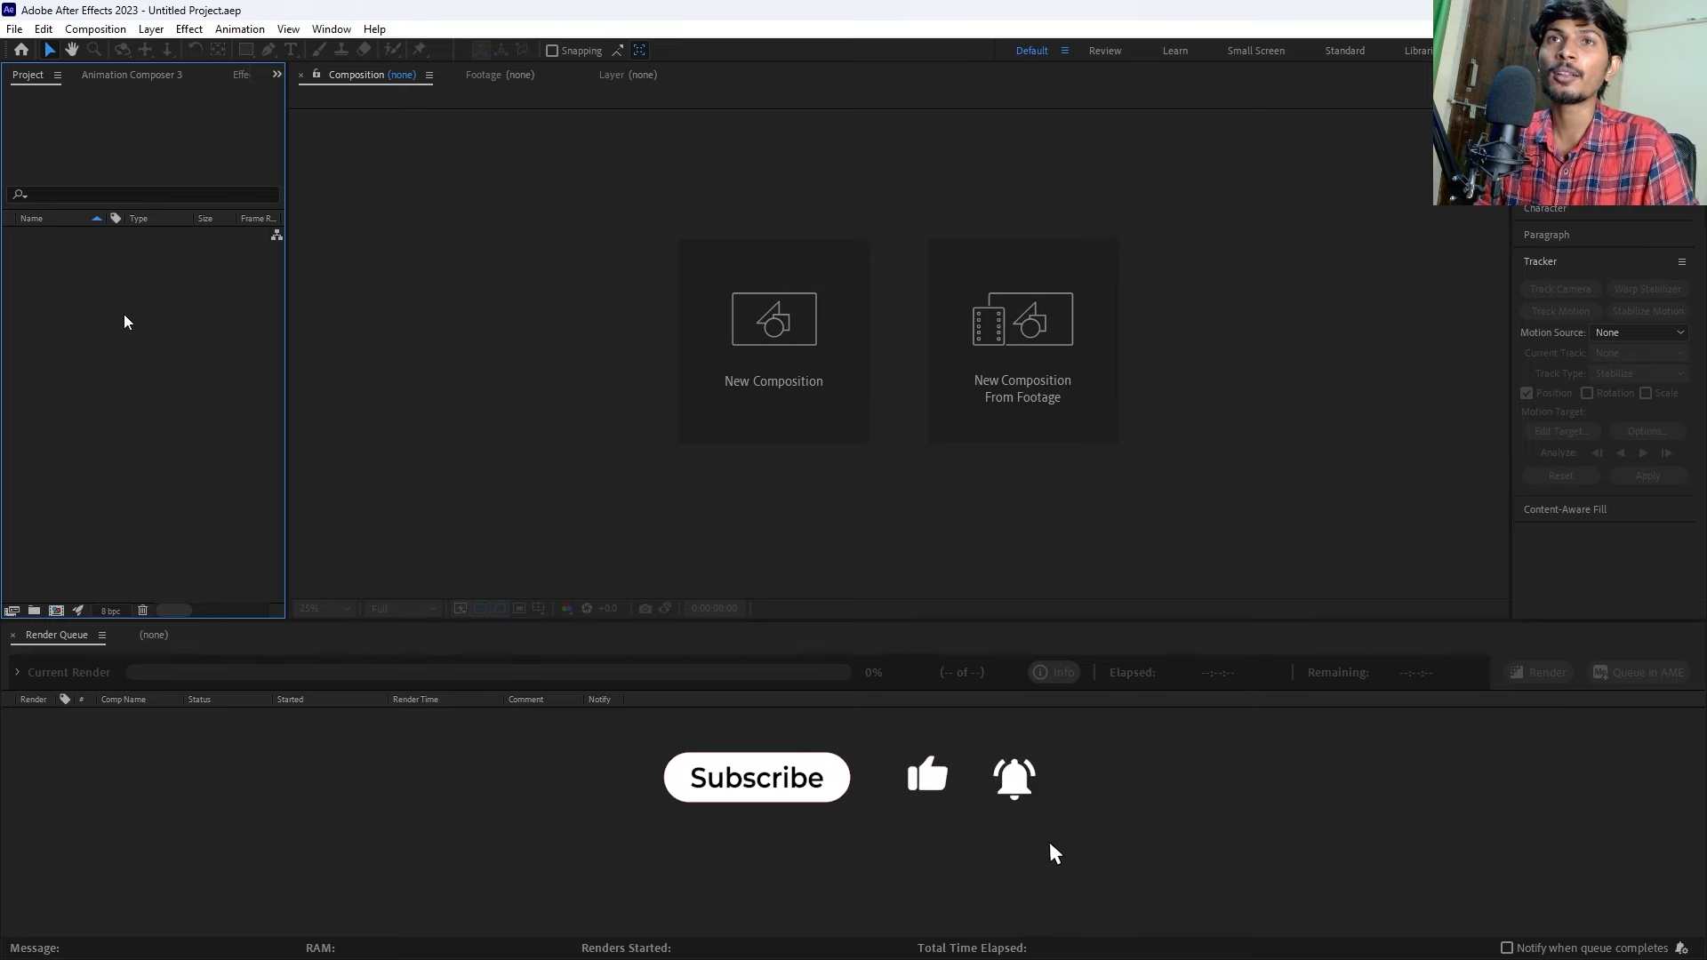
double_click(153, 316)
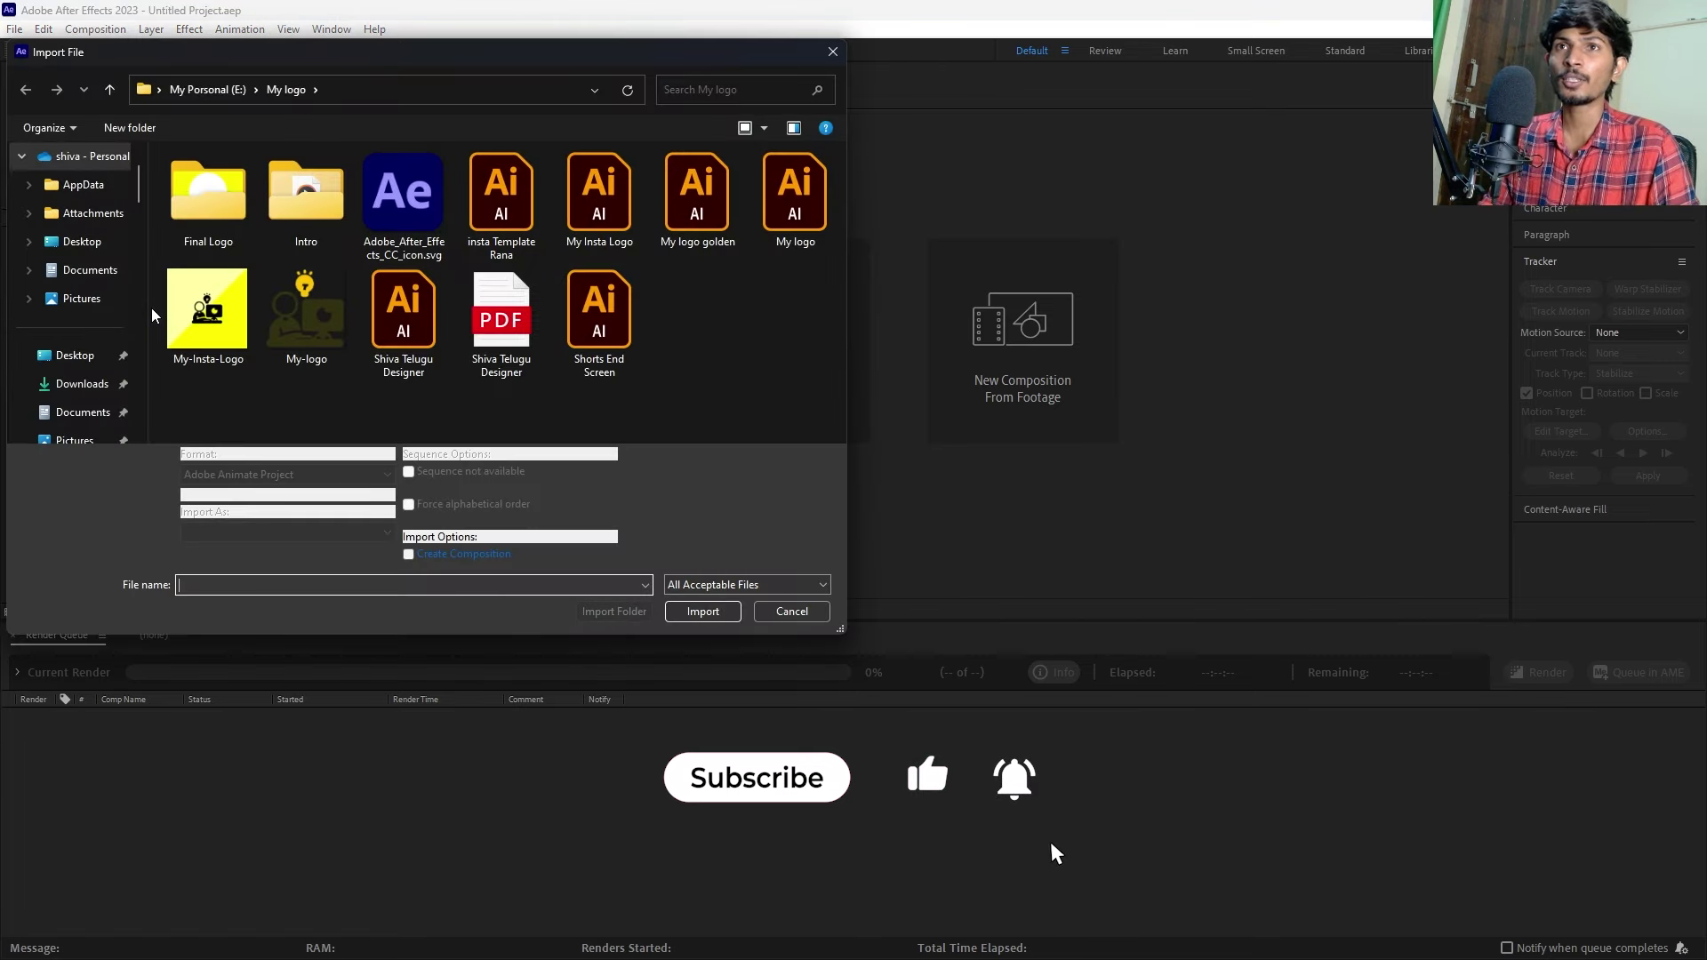
left_click(332, 89)
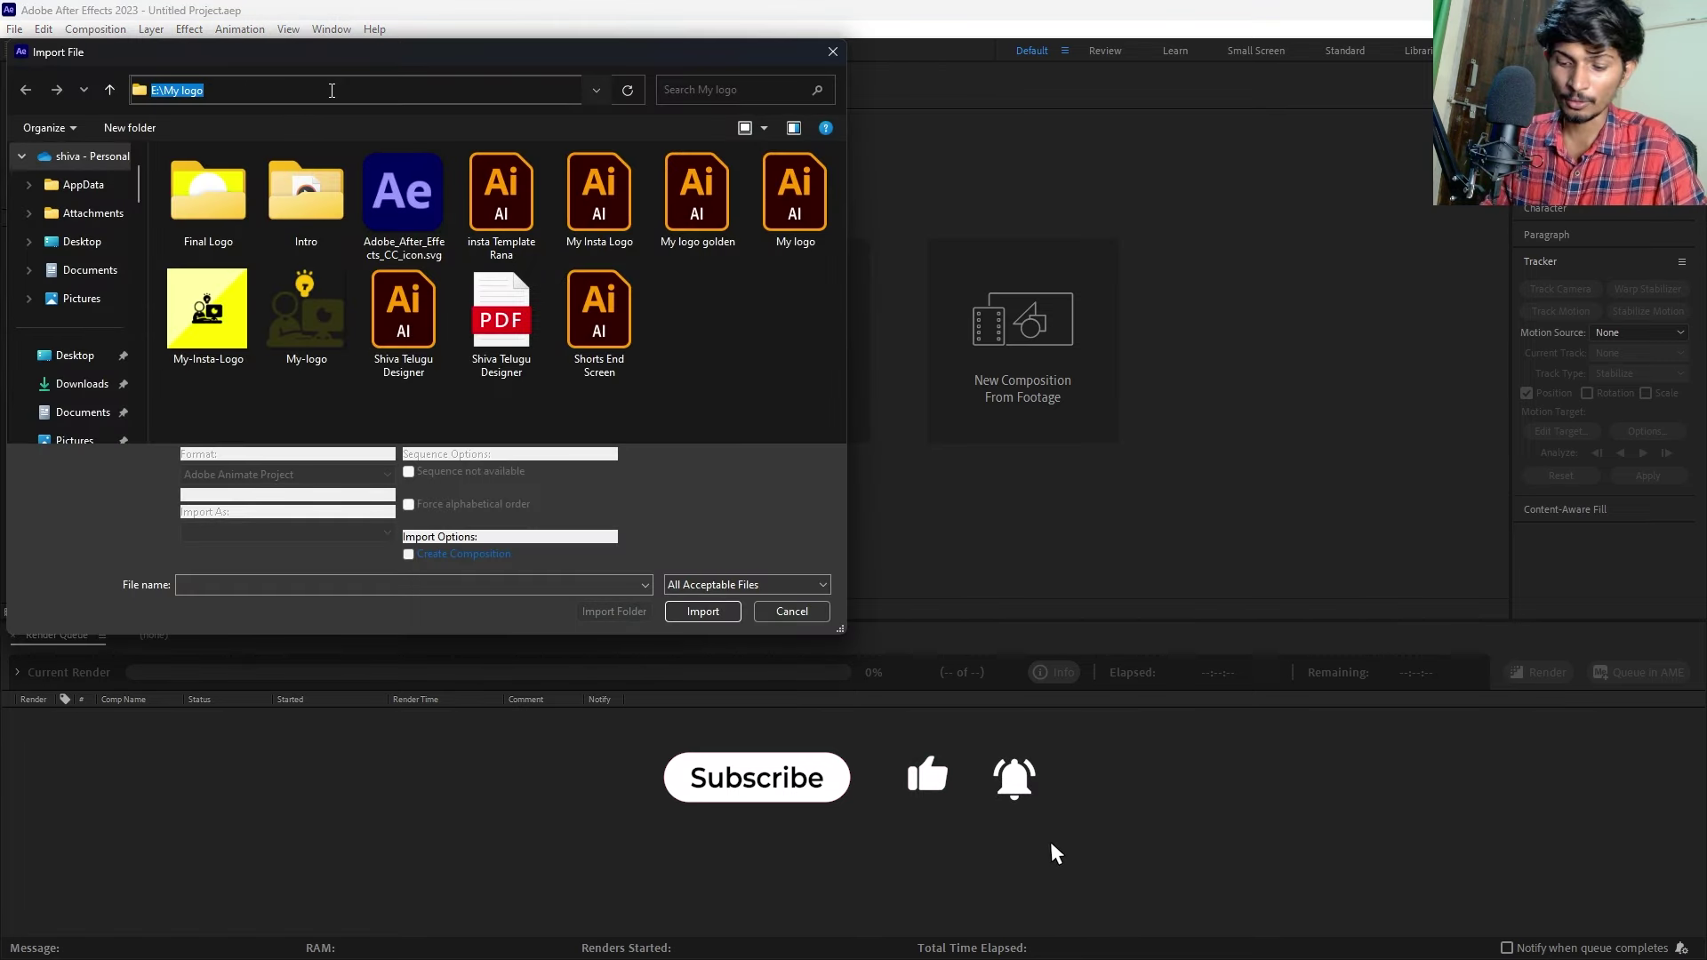
type("E:\\VFX\\Hanuman\\Assets\\Footage")
key("Return")
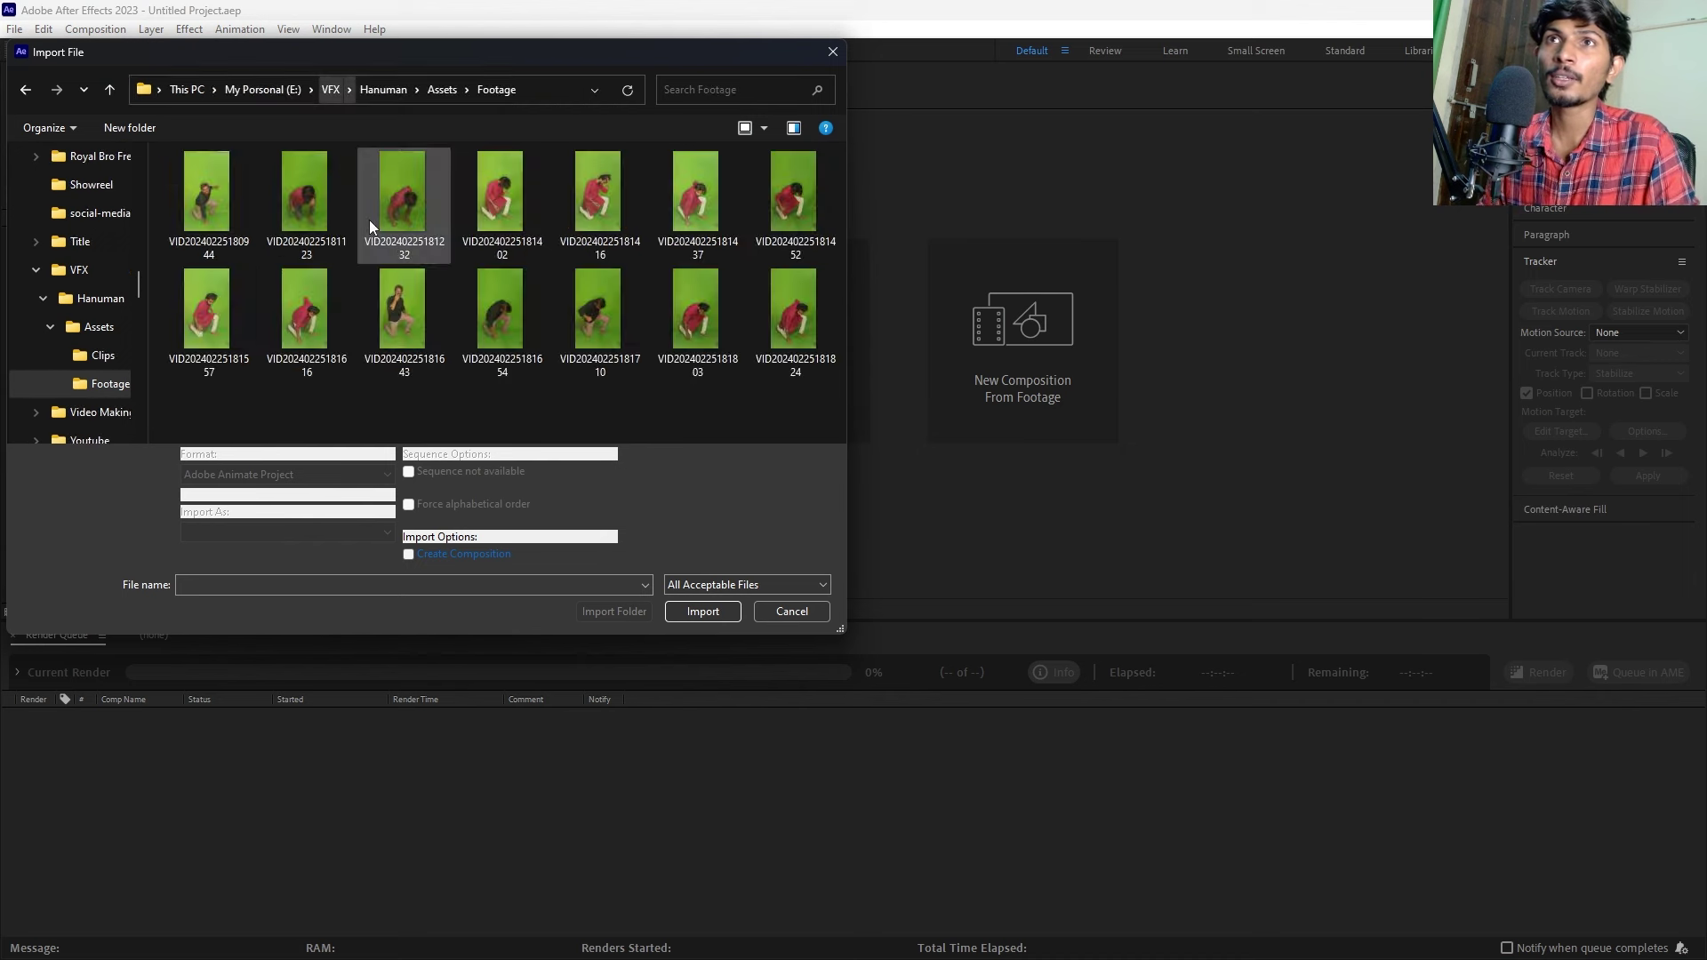
left_click(322, 187)
double_click(322, 183)
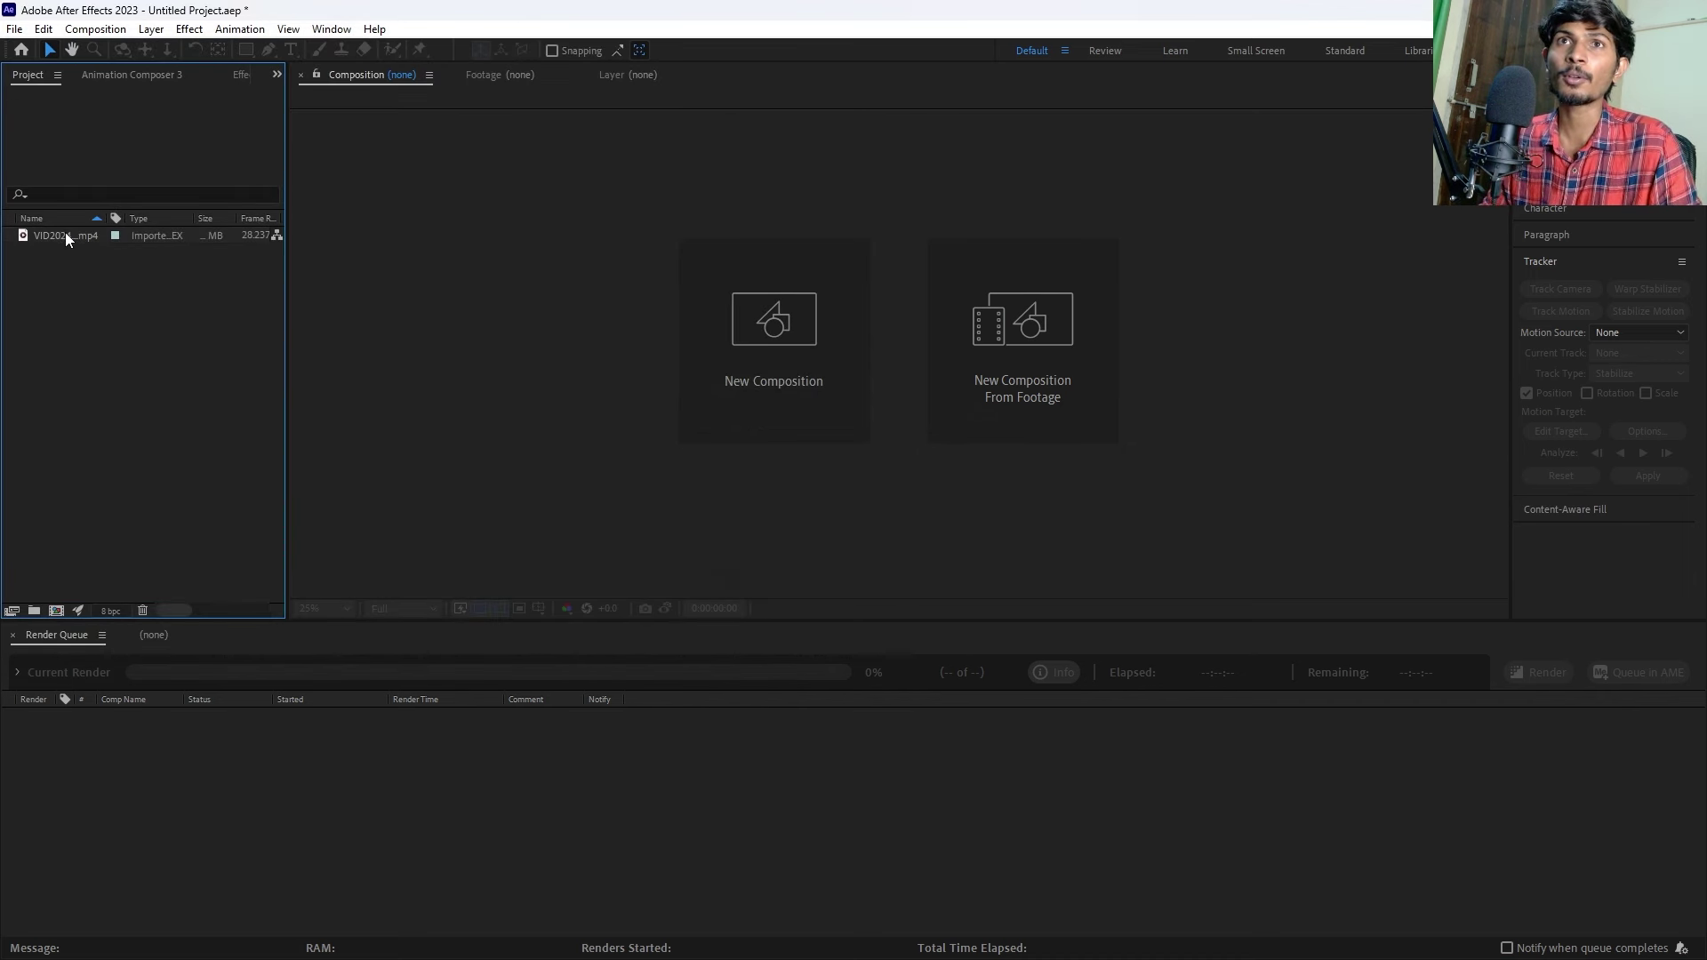
Open the clip in its own Footage viewer, zoomed out to show the full frame.
left_click(66, 232)
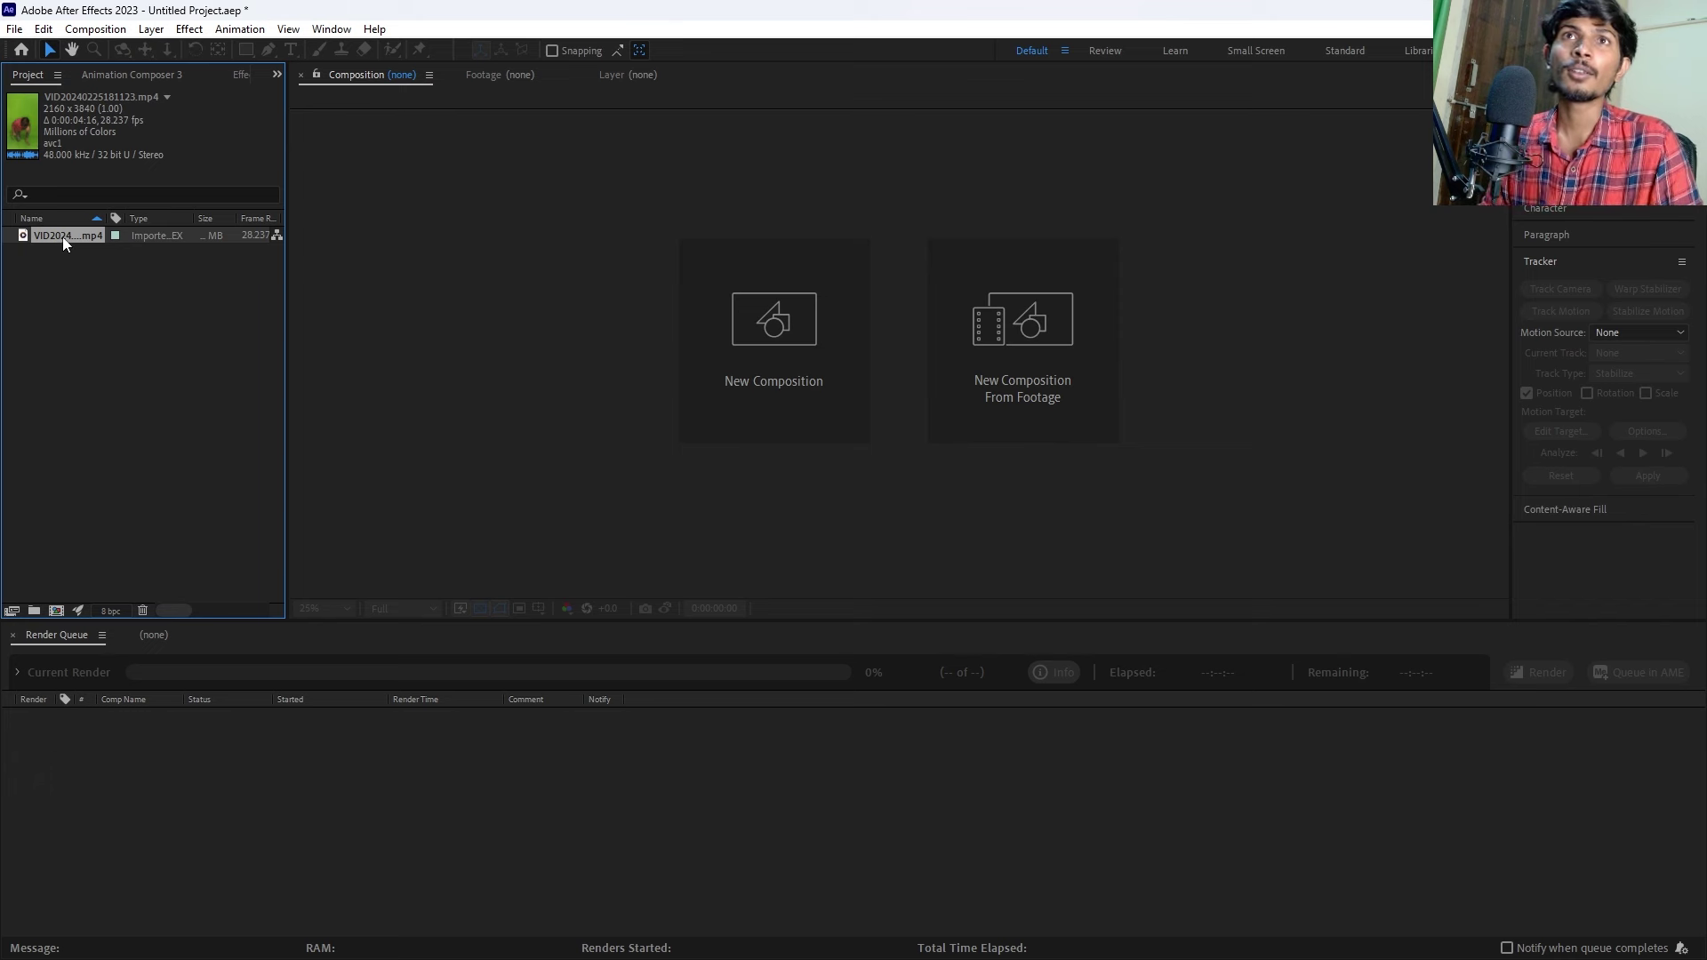
double_click(57, 238)
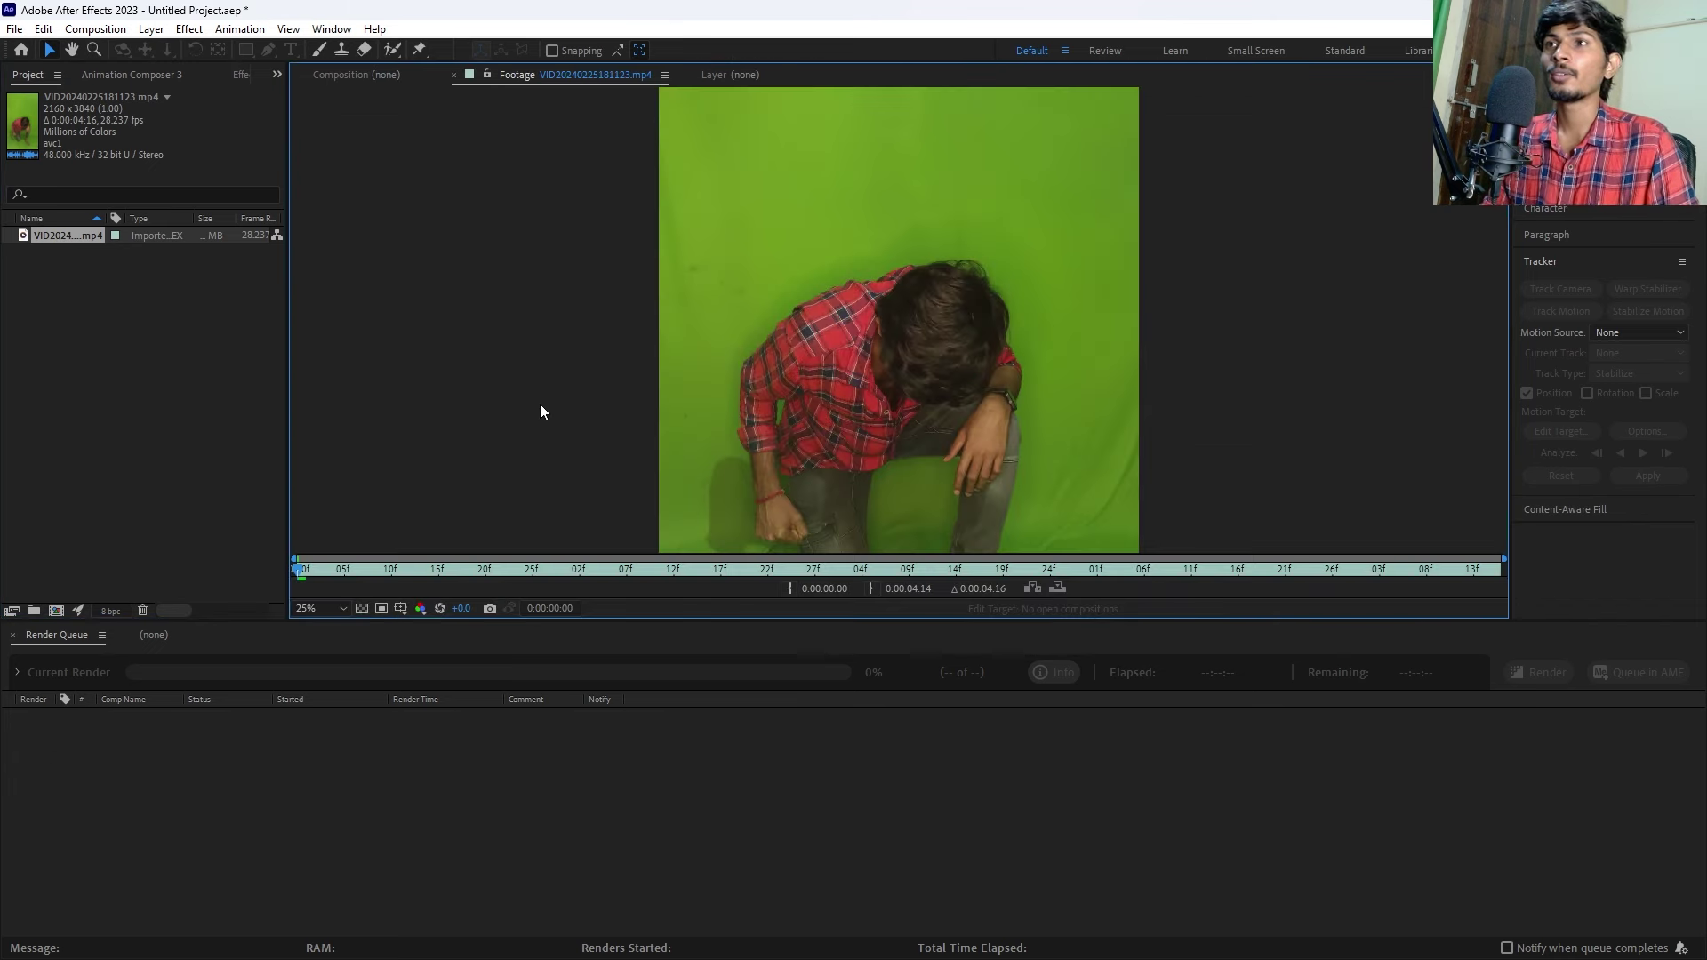
key("shift+slash")
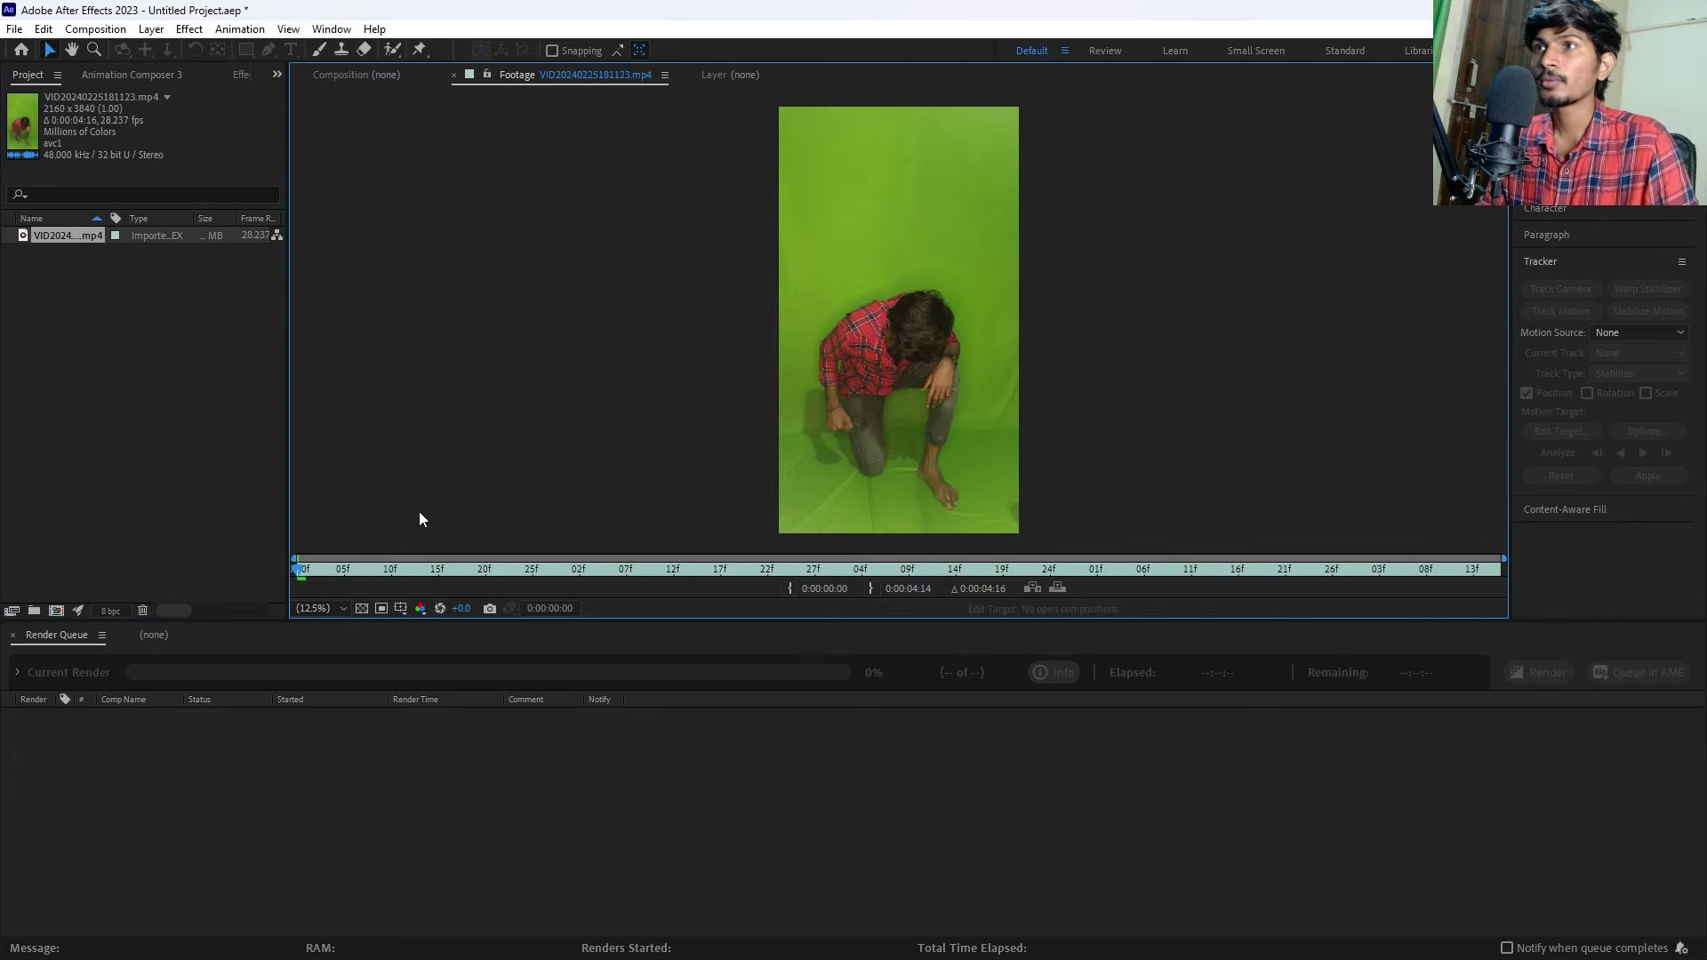
left_click(99, 281)
double_click(48, 235)
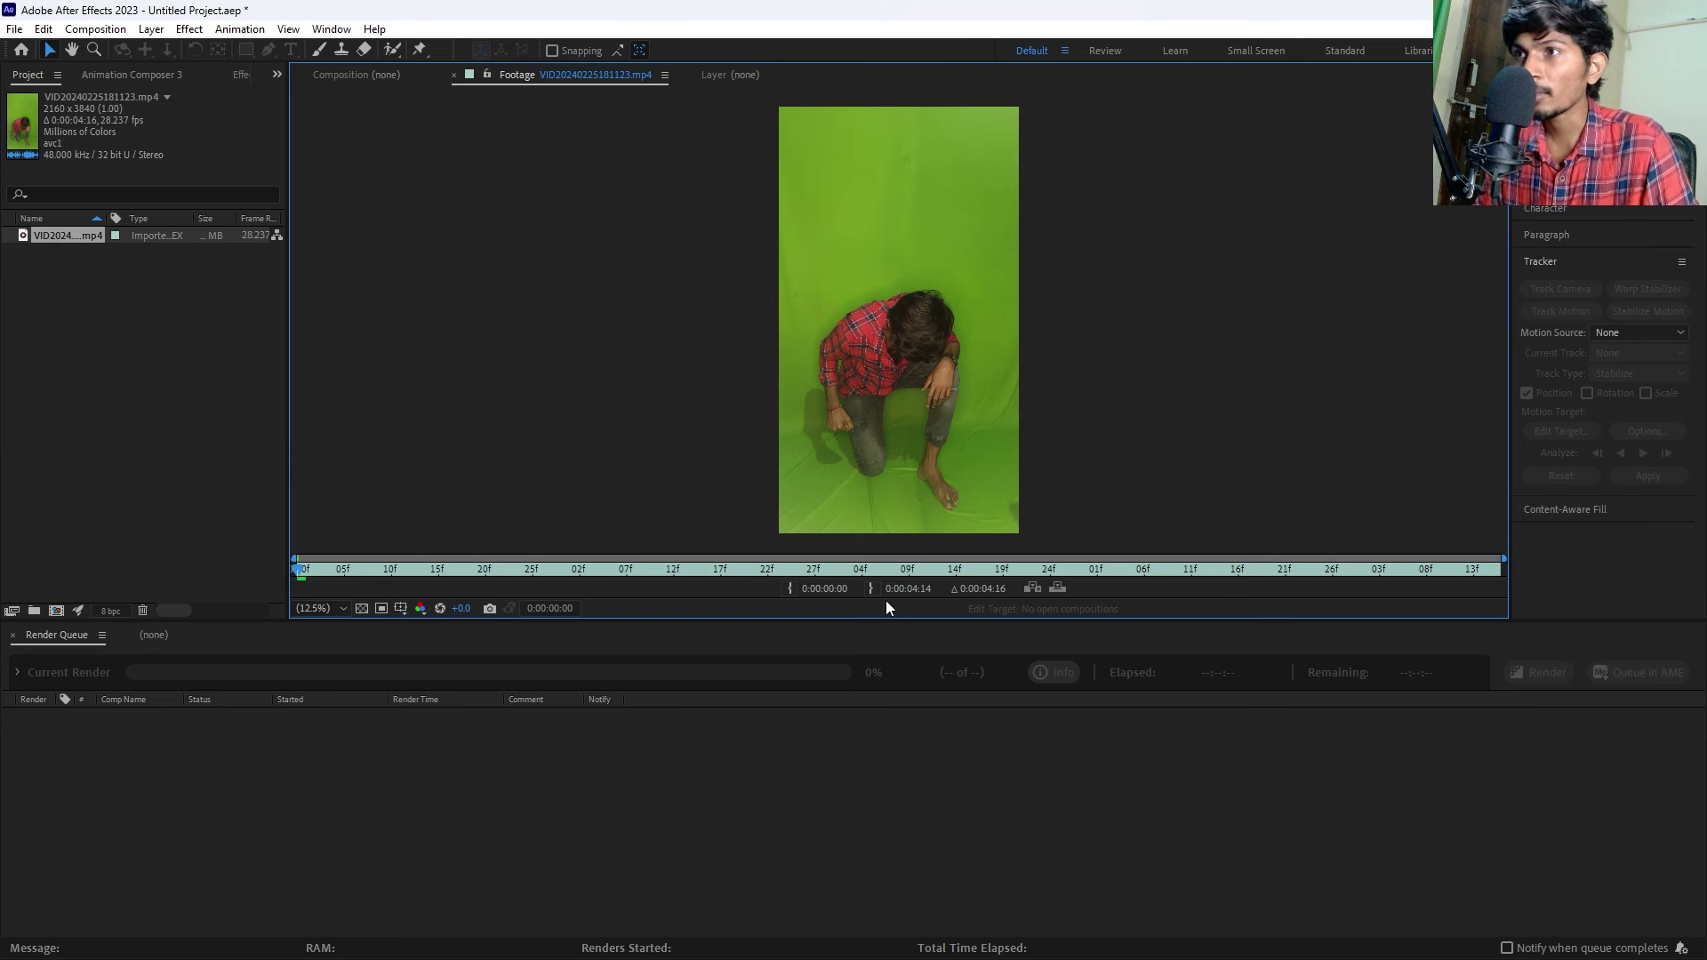
left_click(85, 296)
left_click(59, 233)
left_click(75, 372)
left_click(52, 236)
left_click(74, 351)
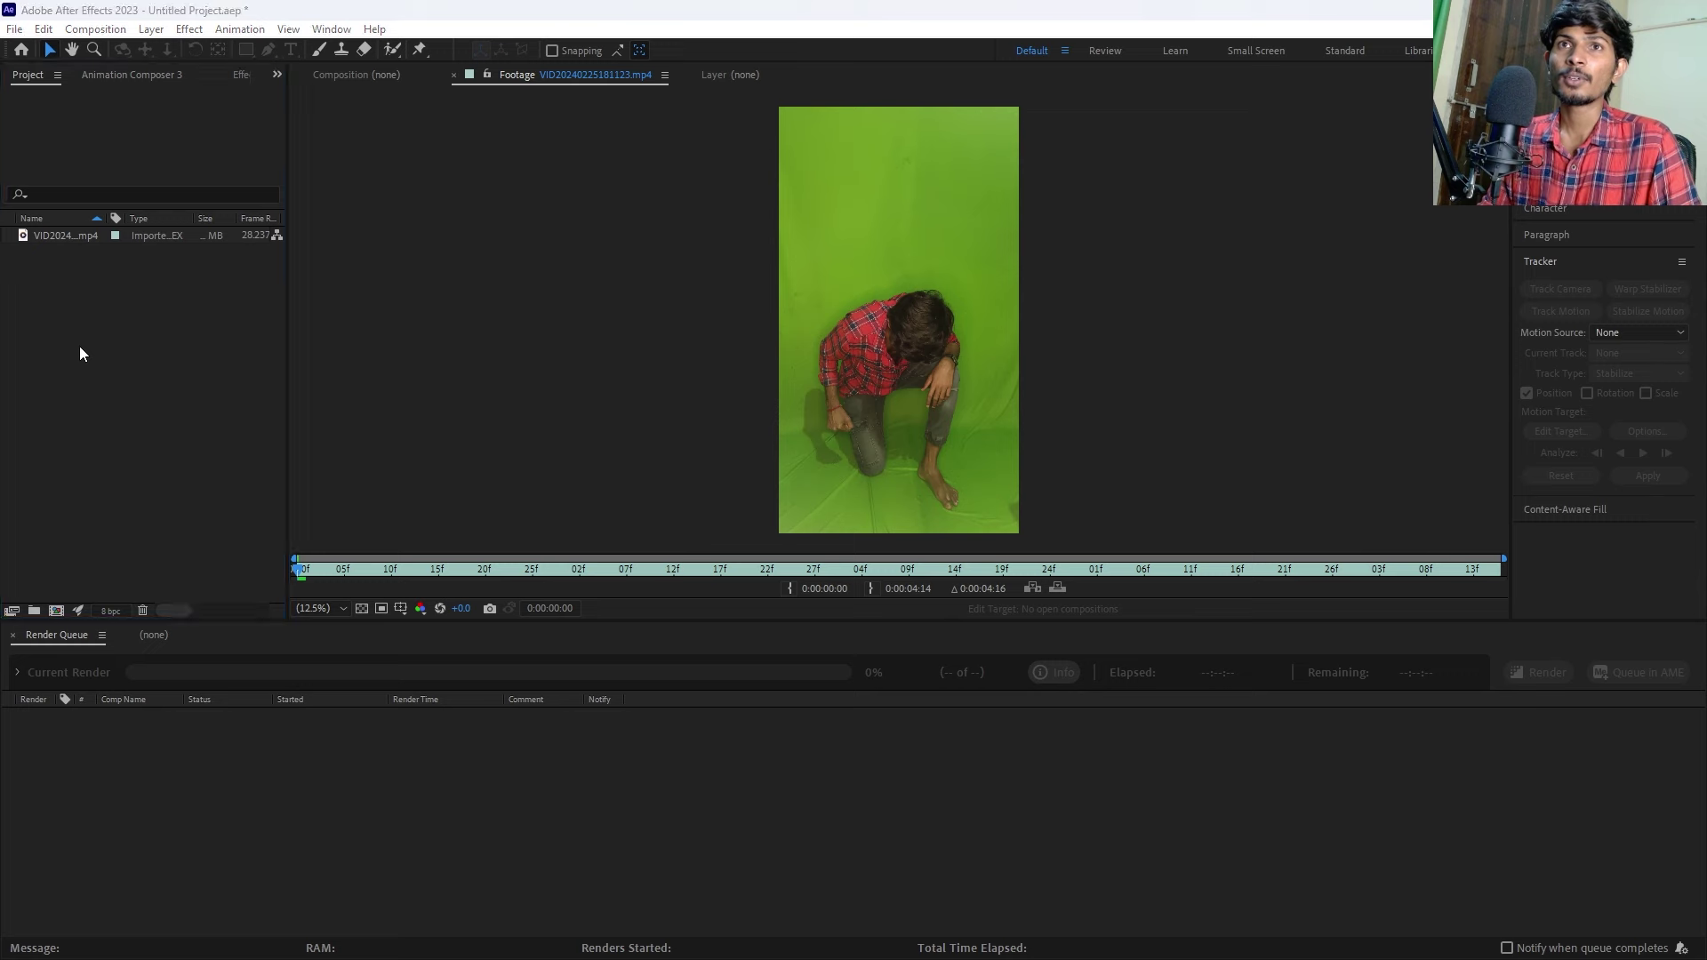
double_click(80, 347)
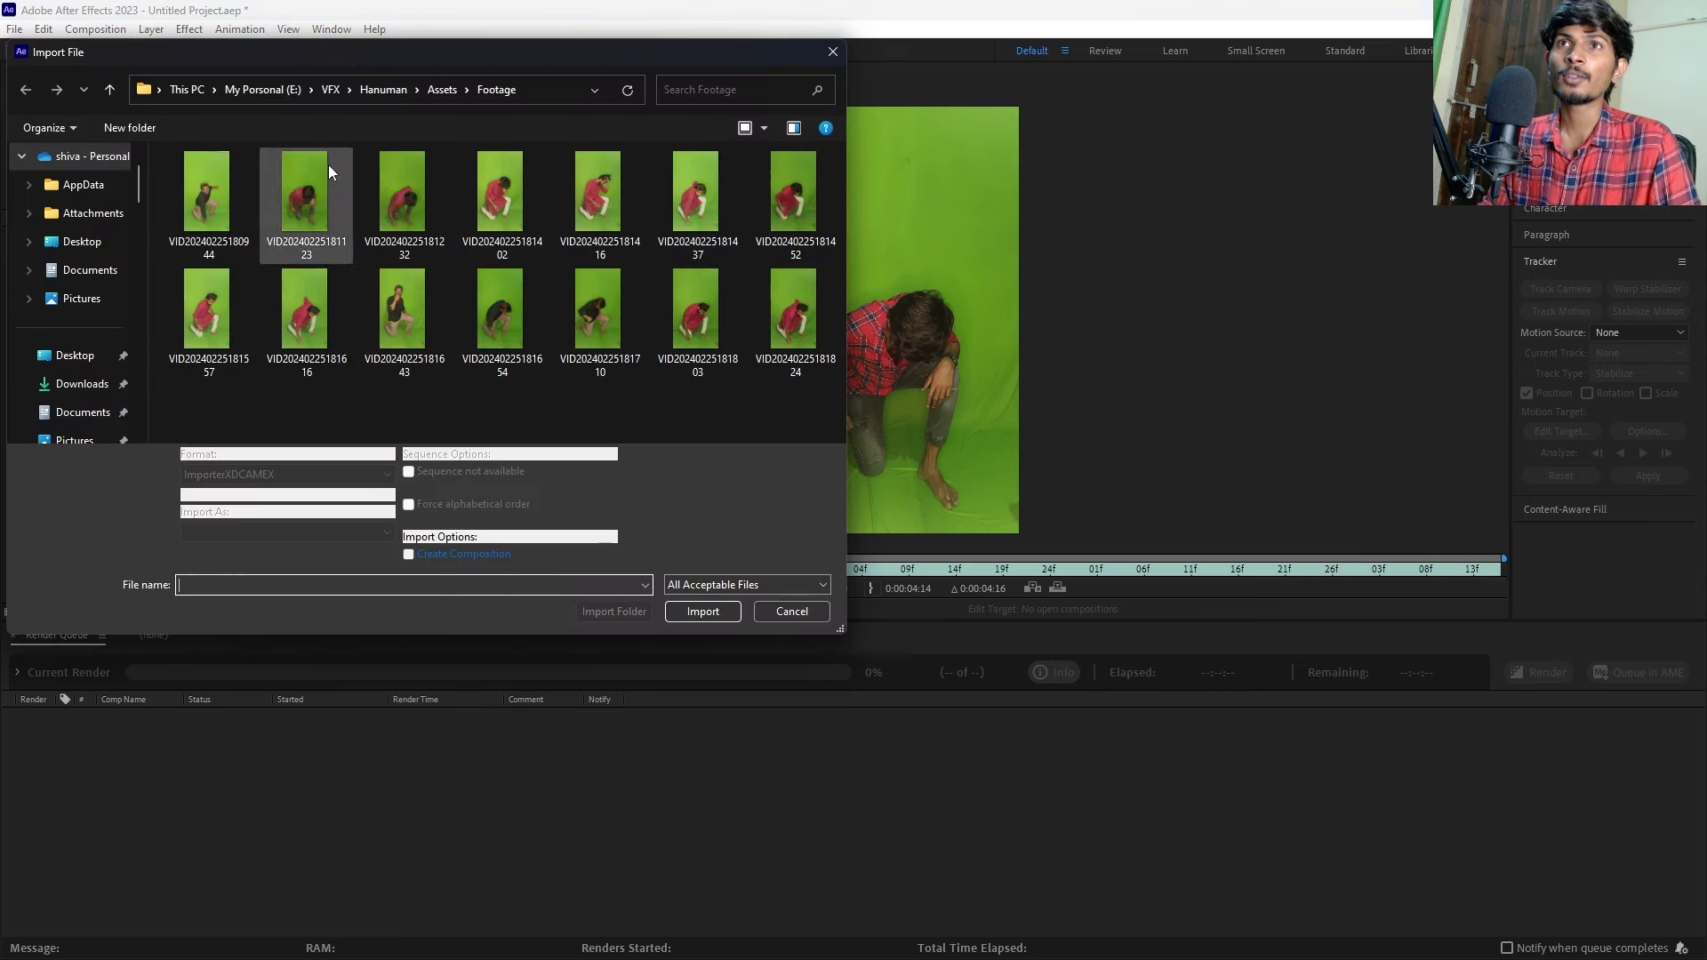
Import the reference image Ref Img0.jpg from the Assets folder.
left_click(442, 90)
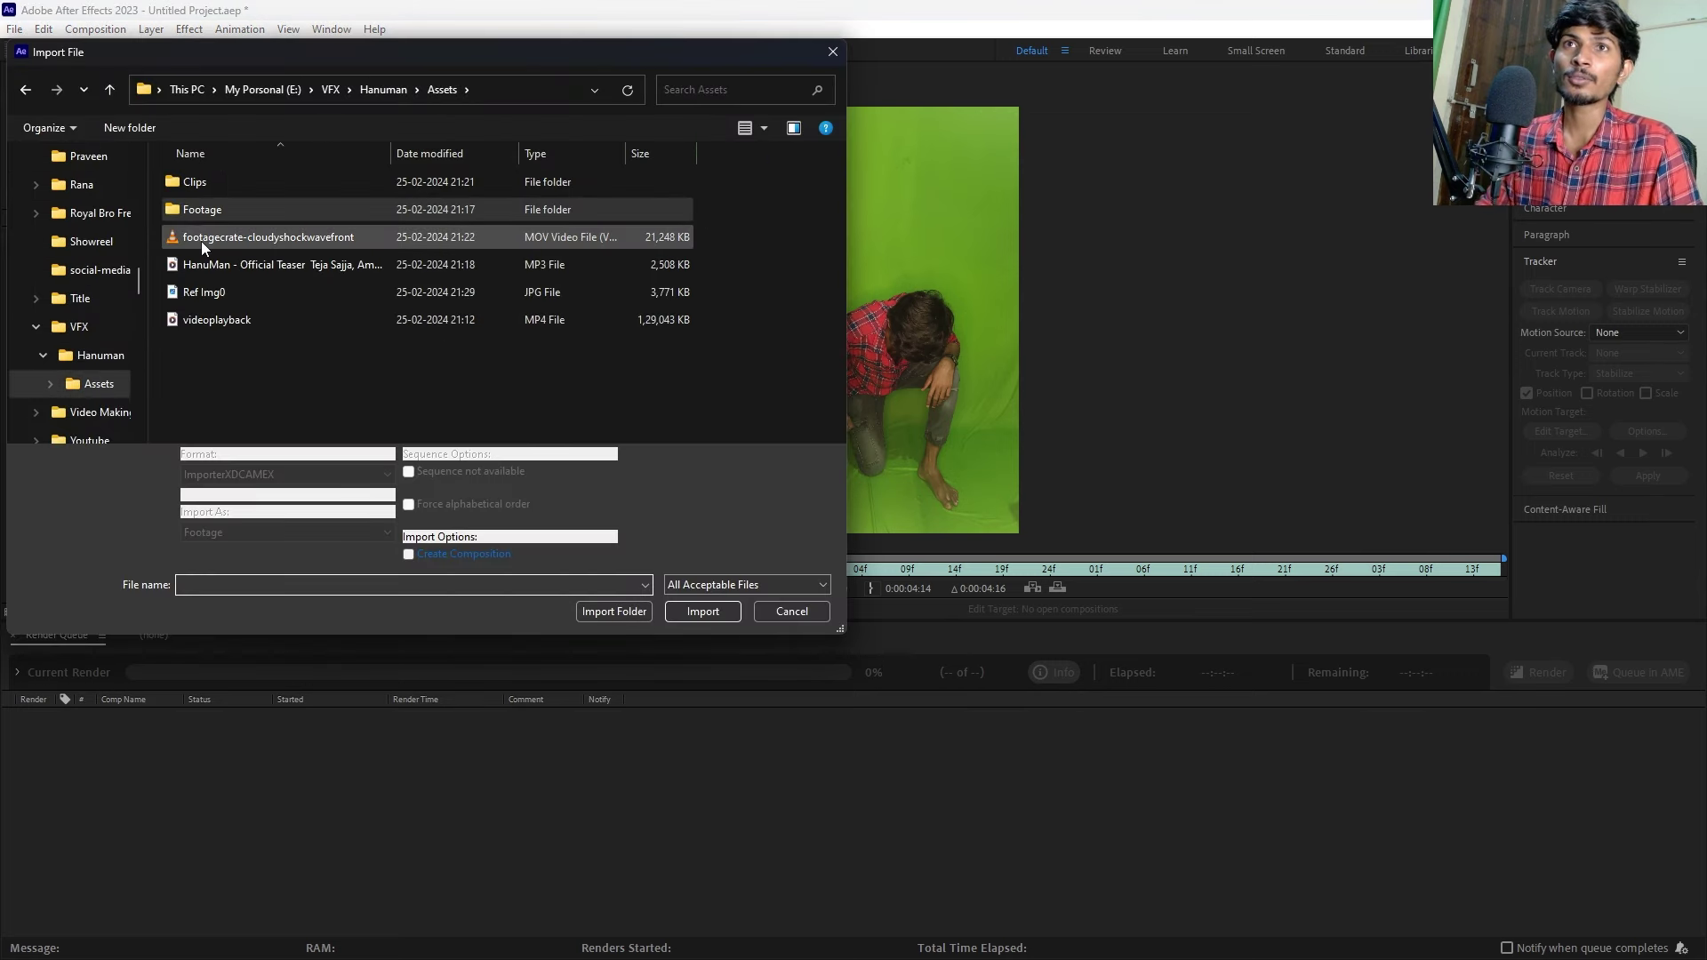
left_click(234, 295)
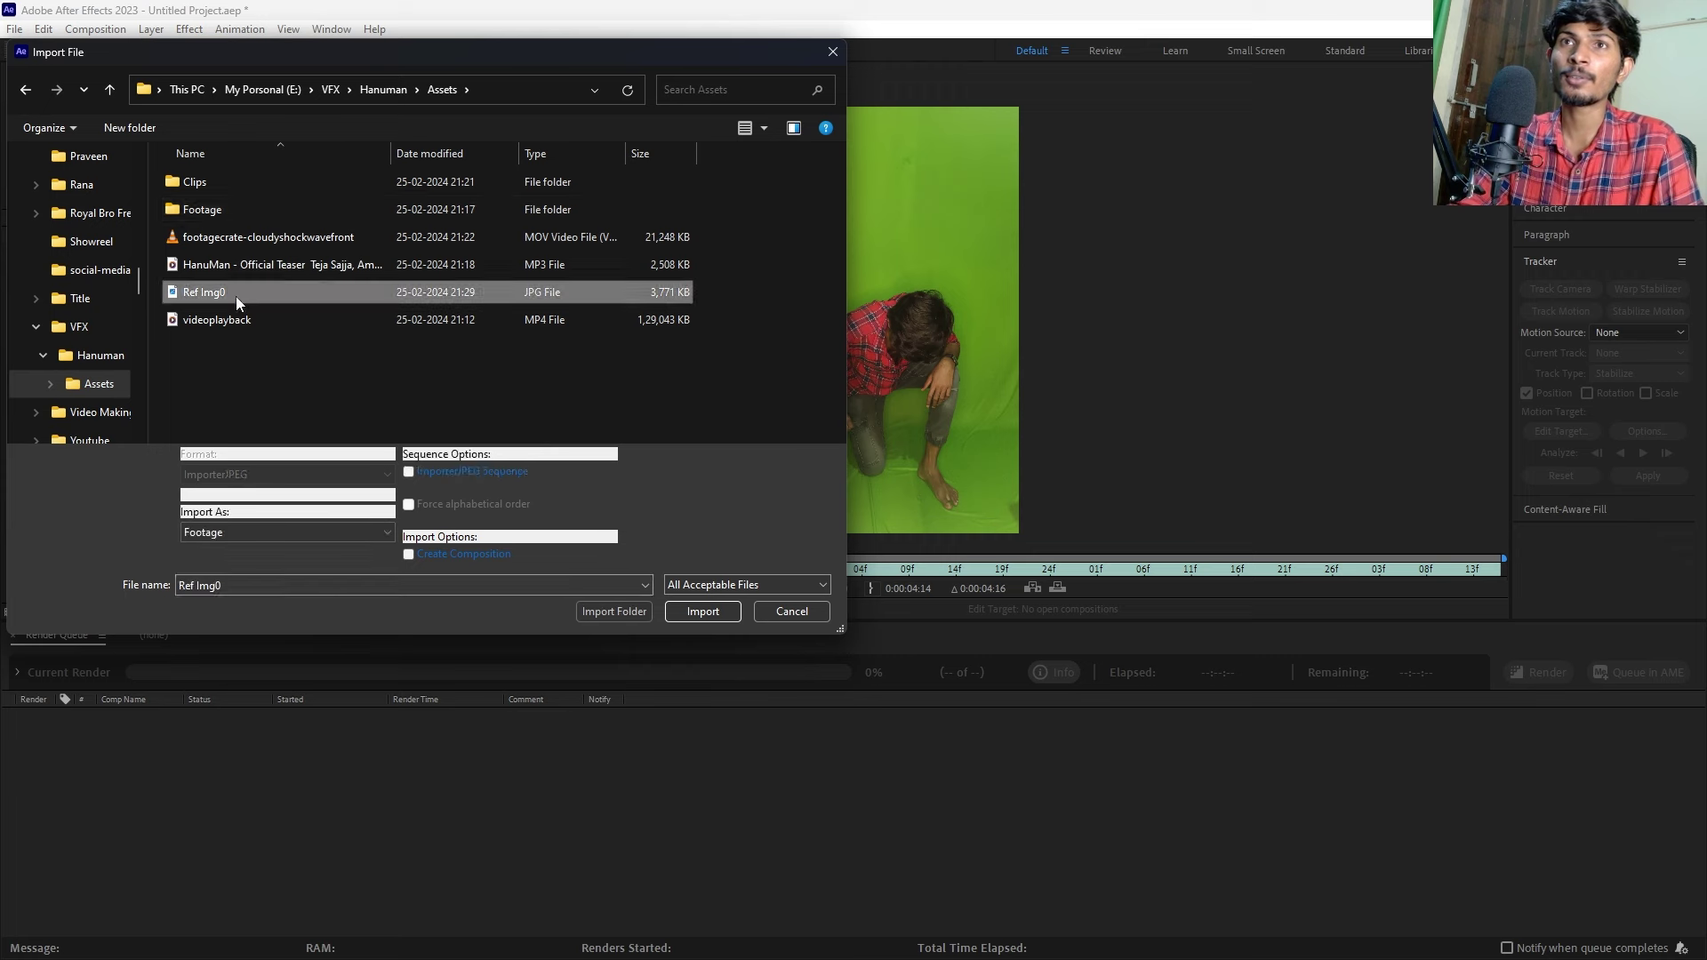
left_click(708, 615)
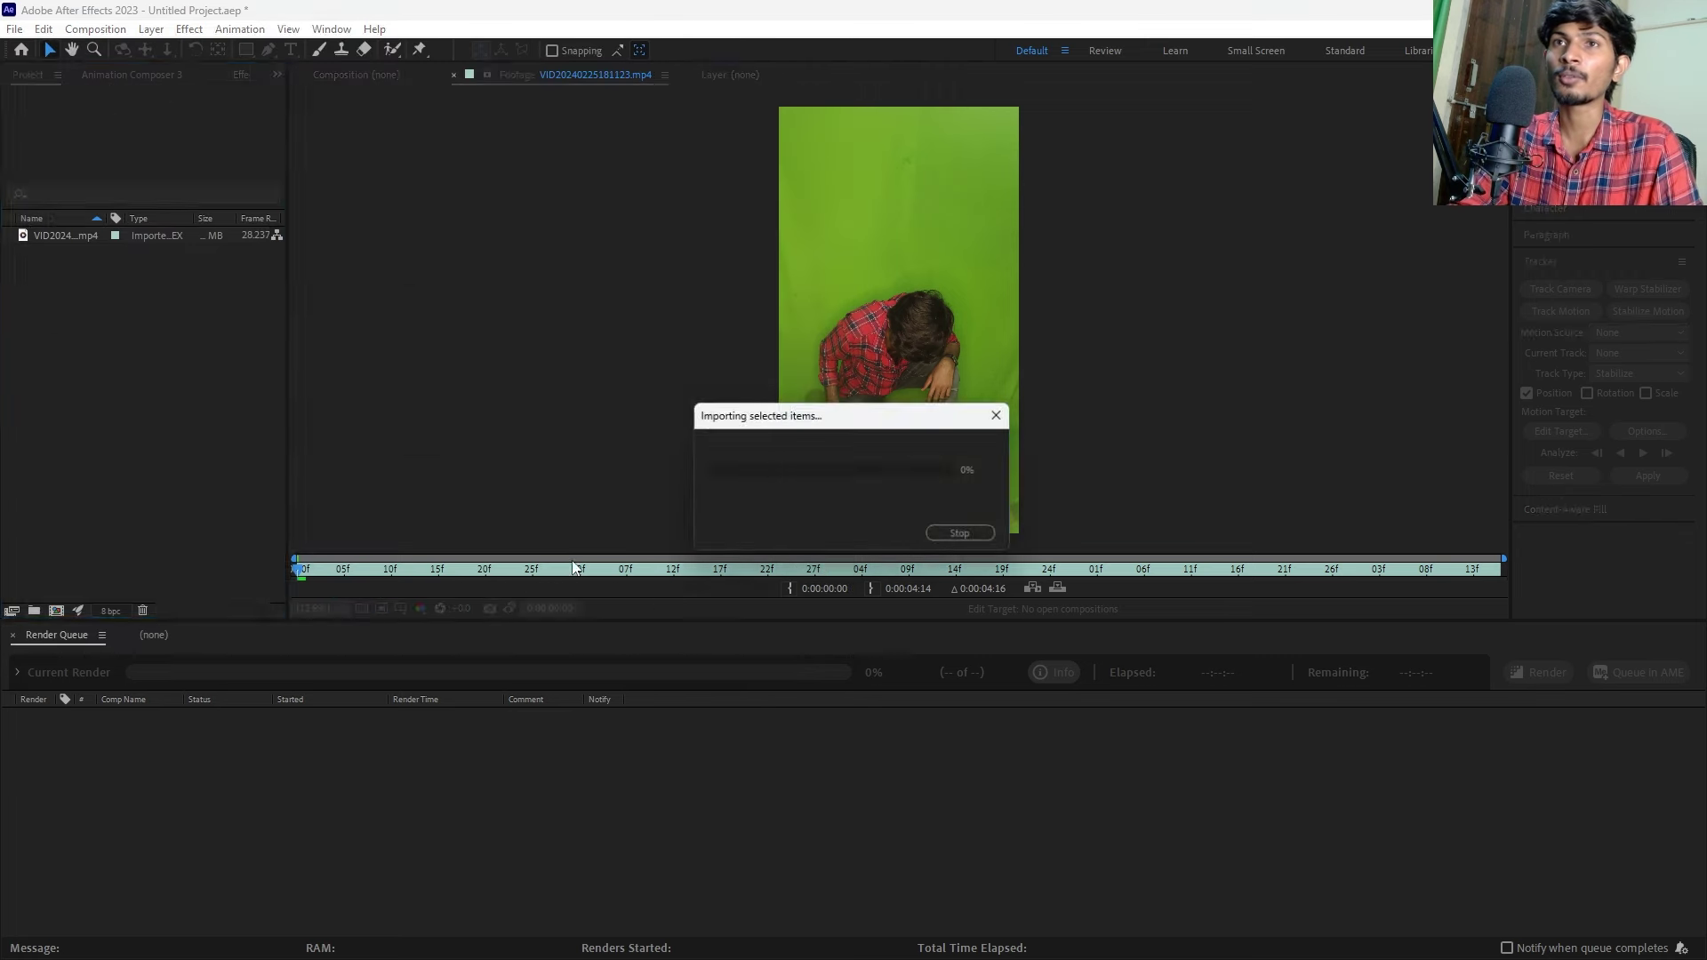
left_click(69, 353)
Import the Ref.mp4 clip from the Clips folder.
double_click(123, 307)
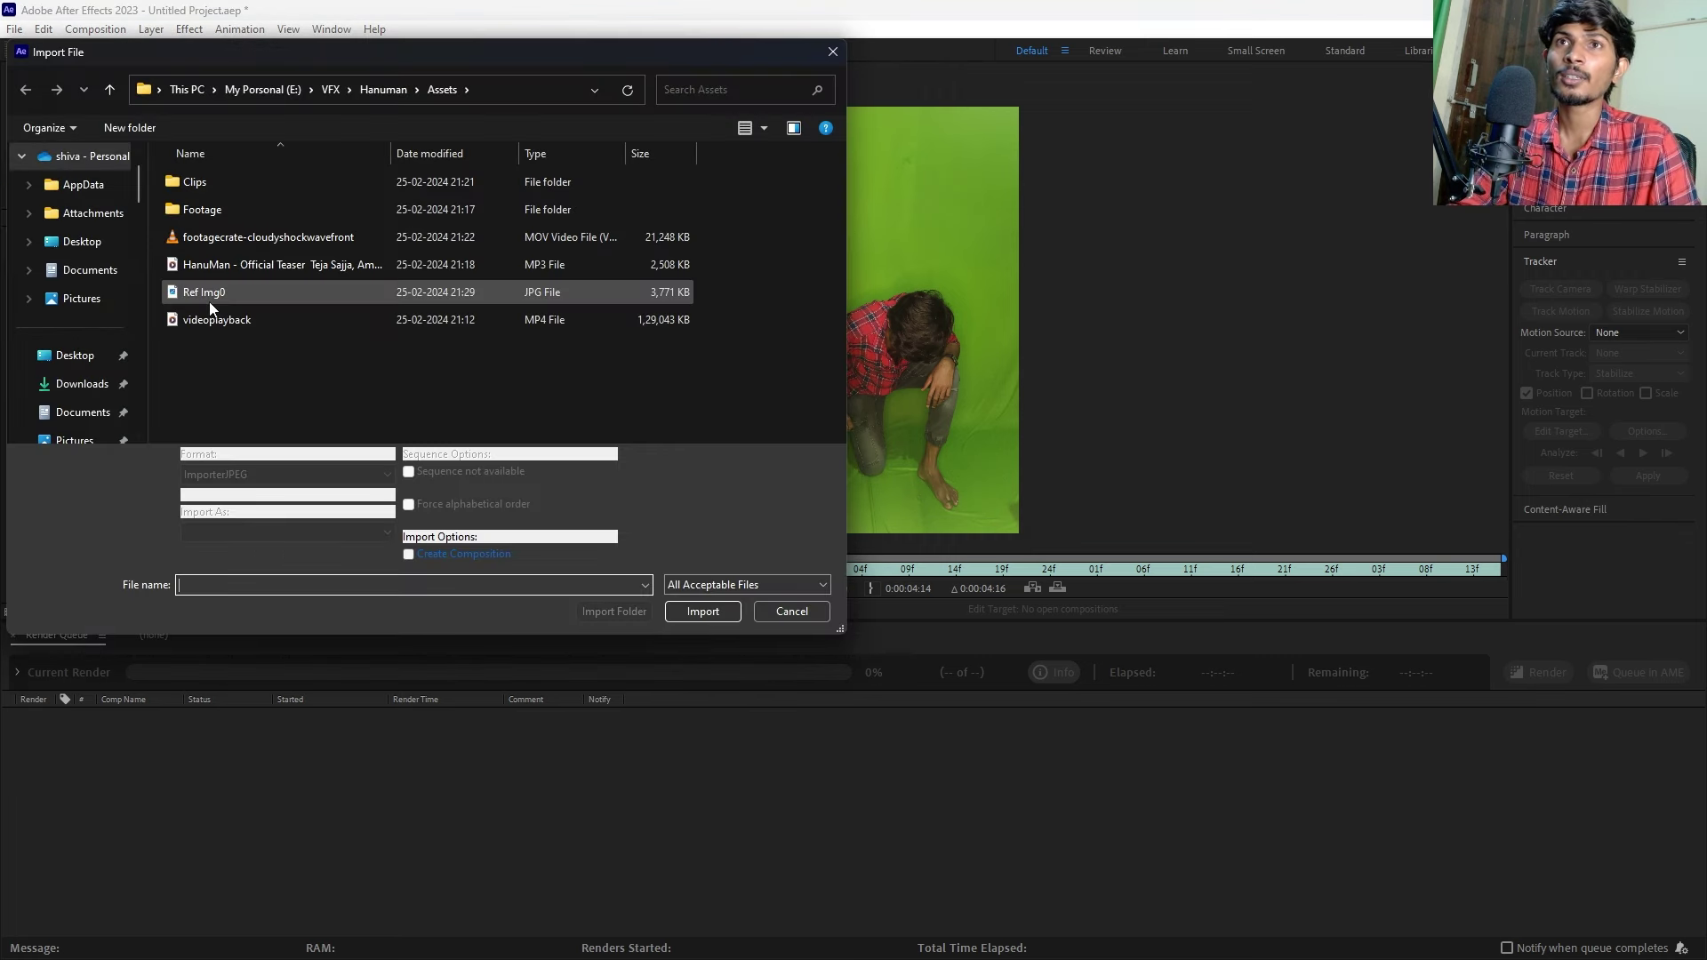
double_click(206, 178)
left_click(214, 192)
left_click(710, 617)
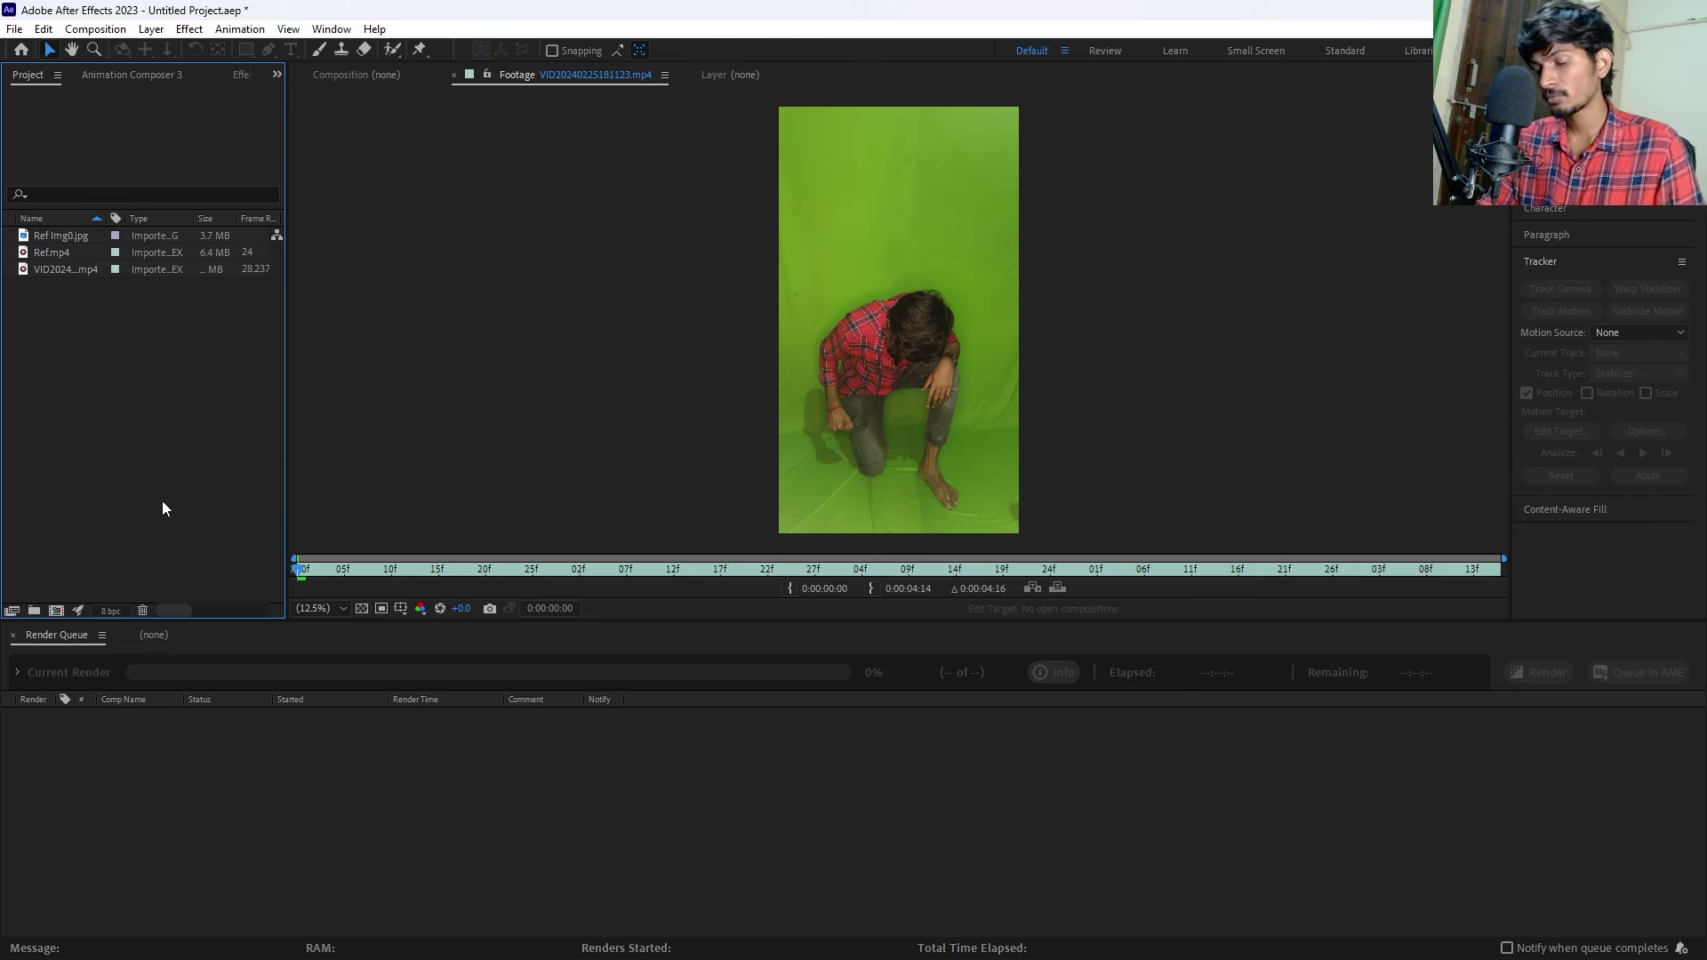
key("ctrl+n")
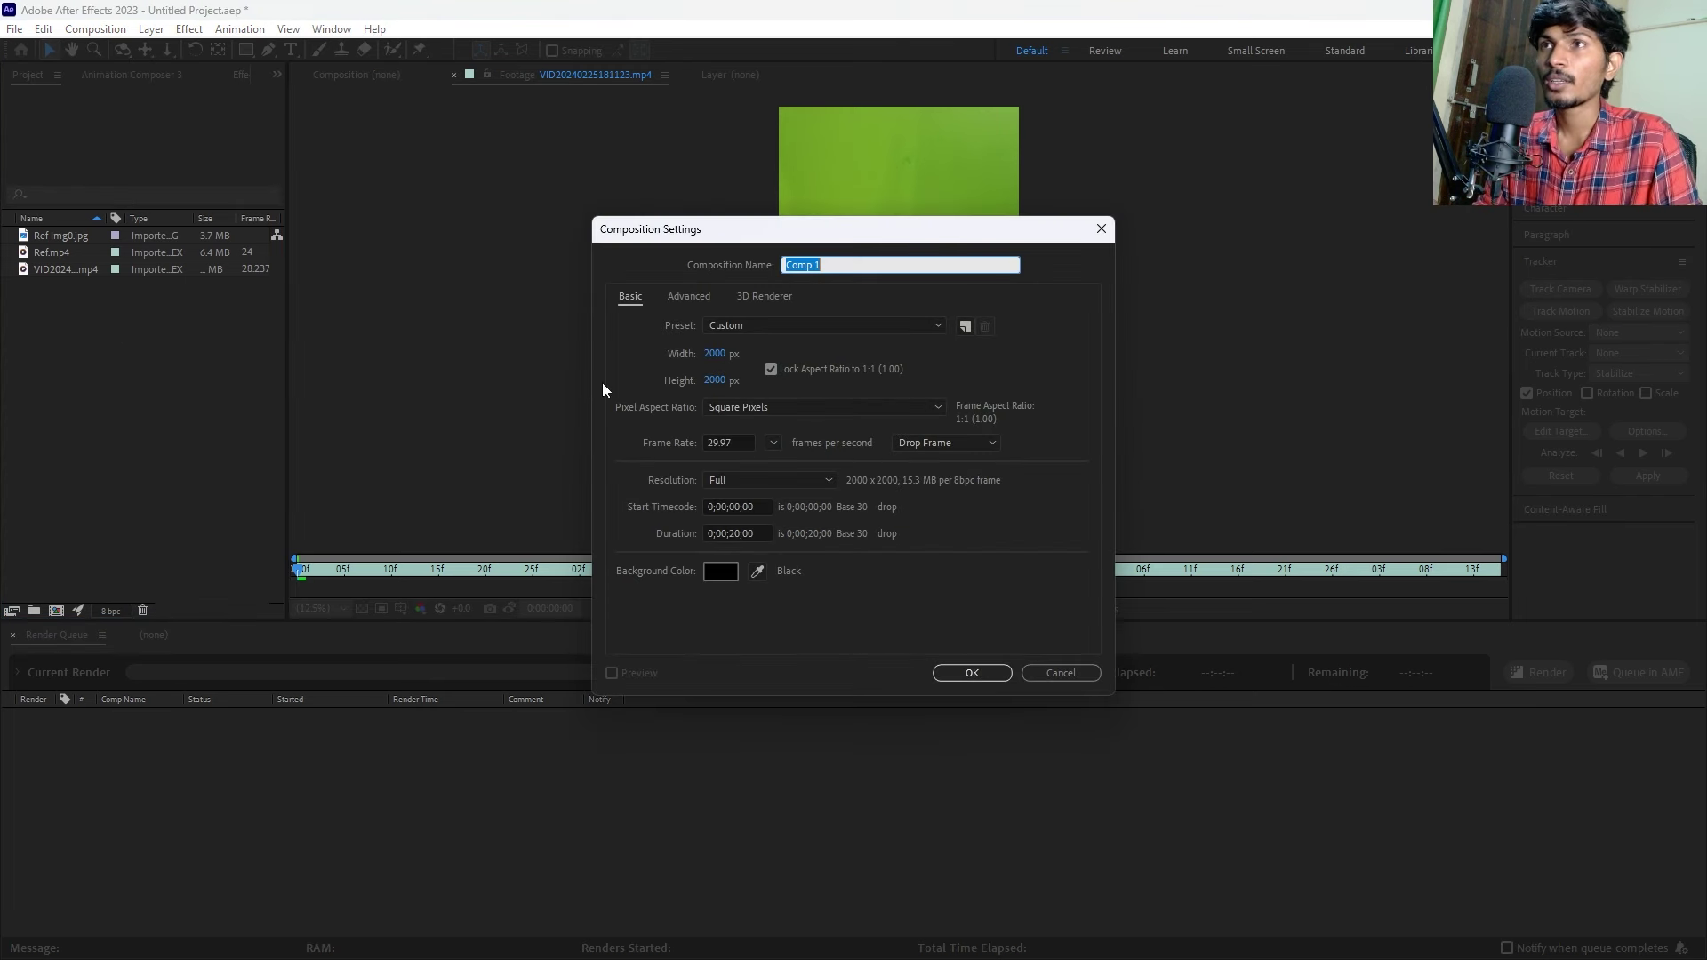
Create the Hanuman VFX composition at 1080×1920 with aspect unlocked and 25 fps.
type("H")
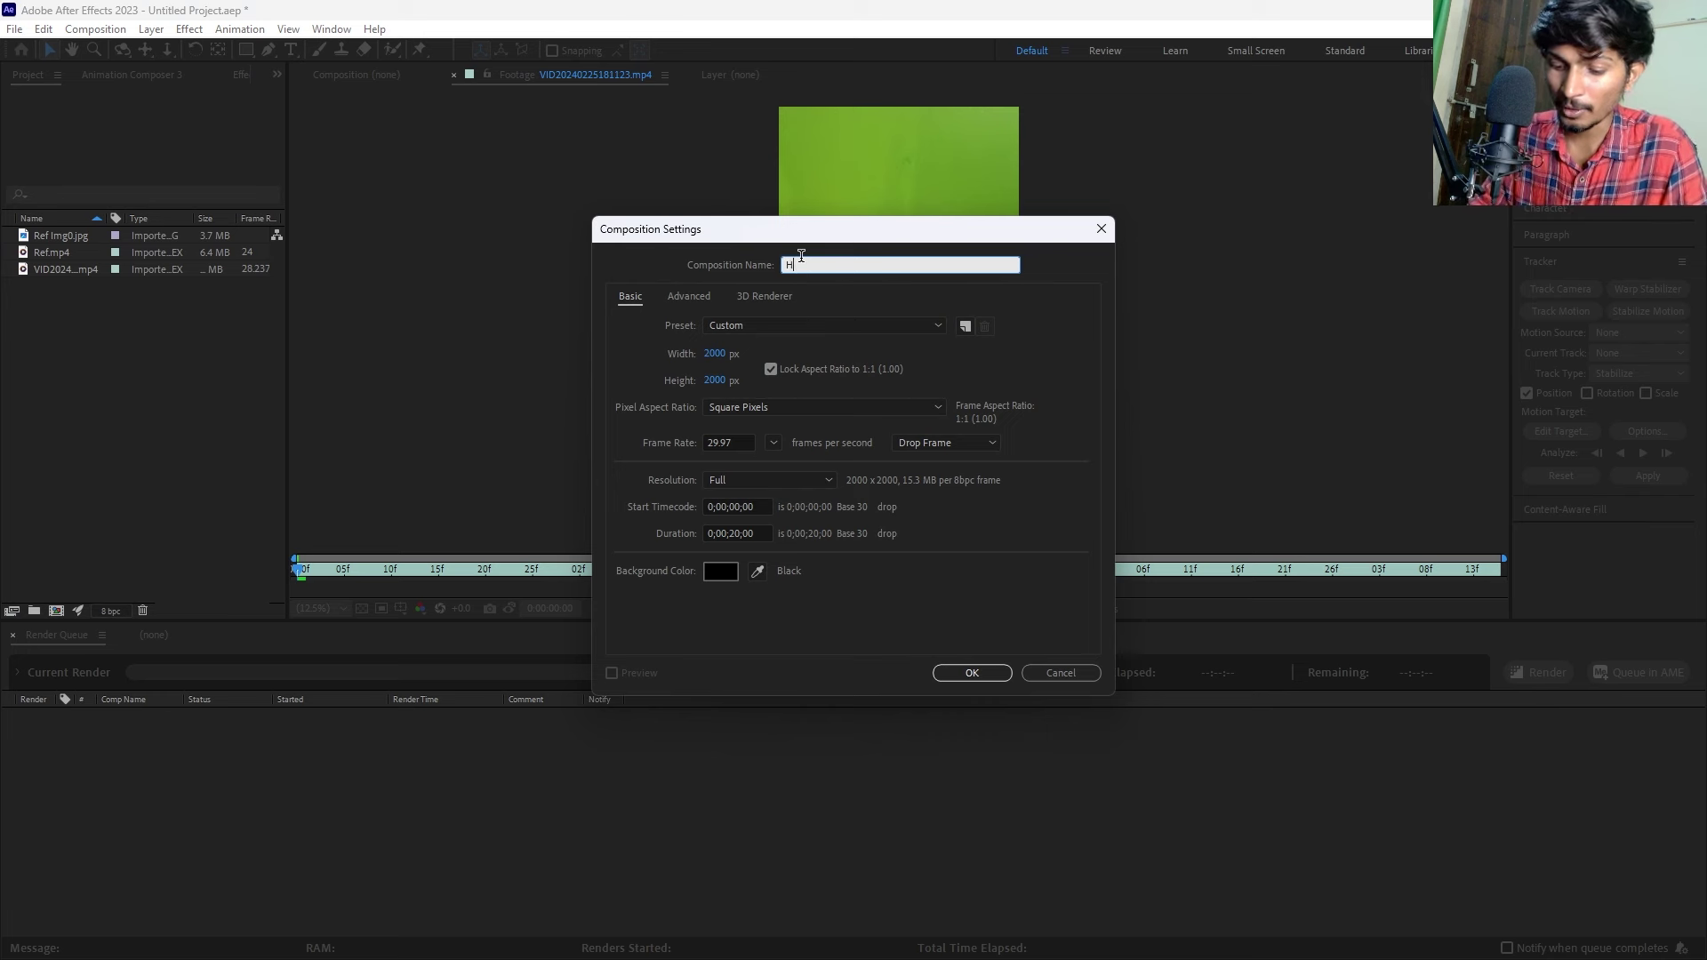
type("anuman VFX")
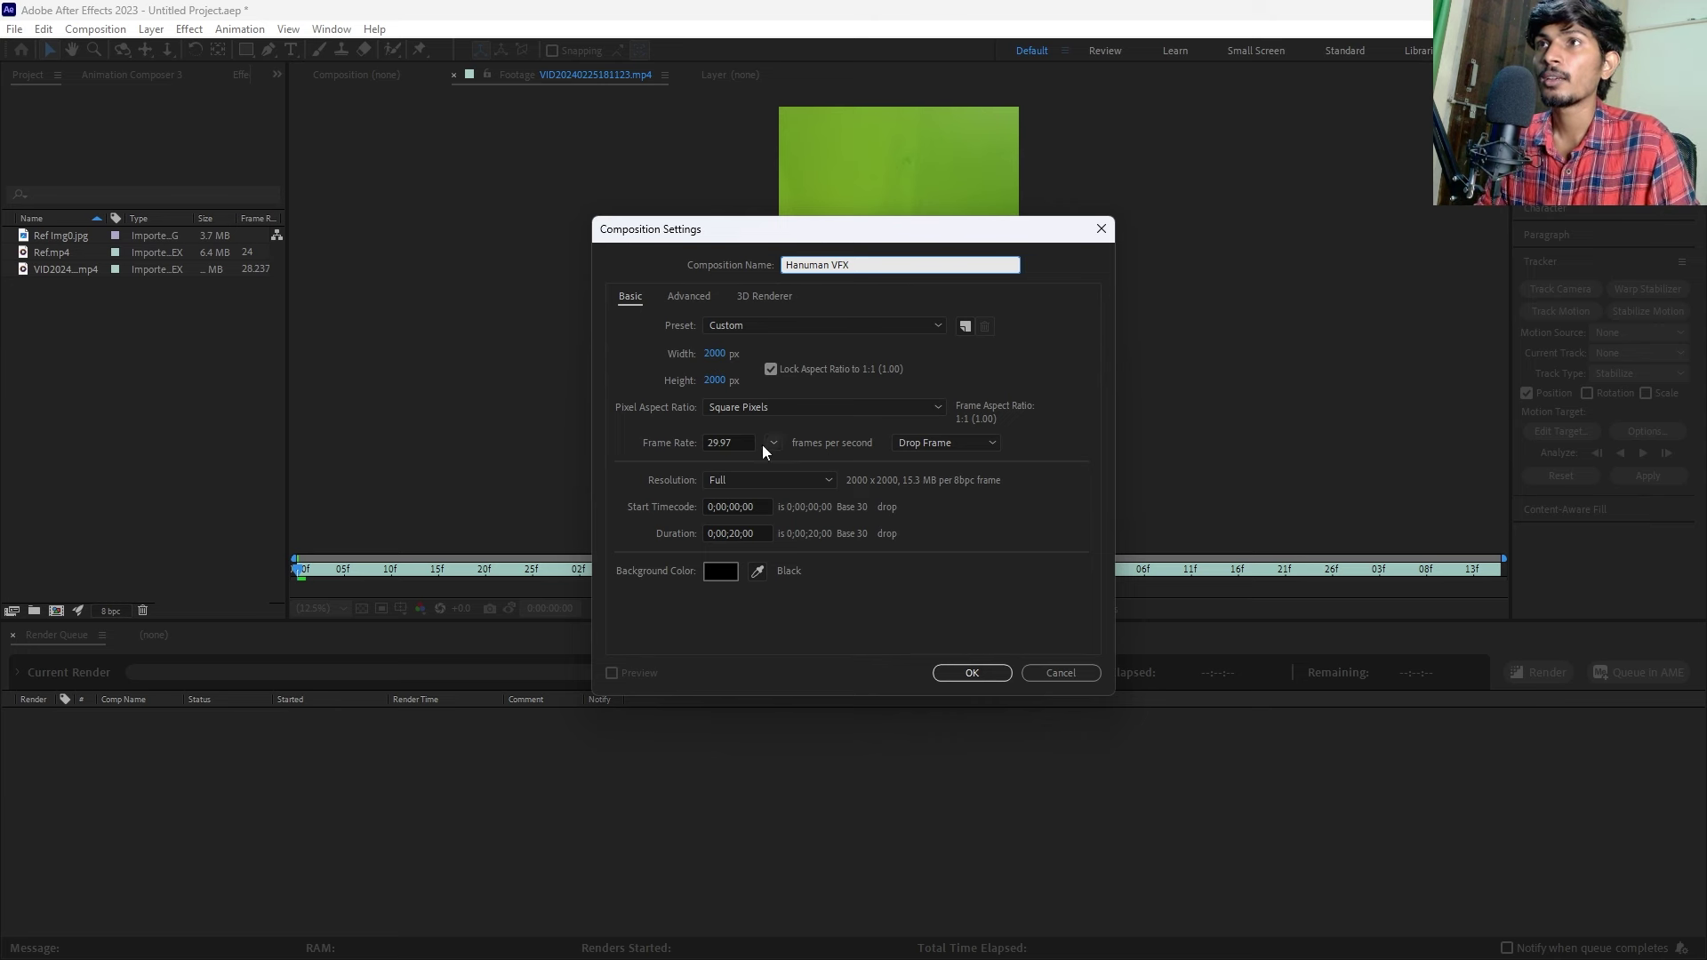
left_click(713, 354)
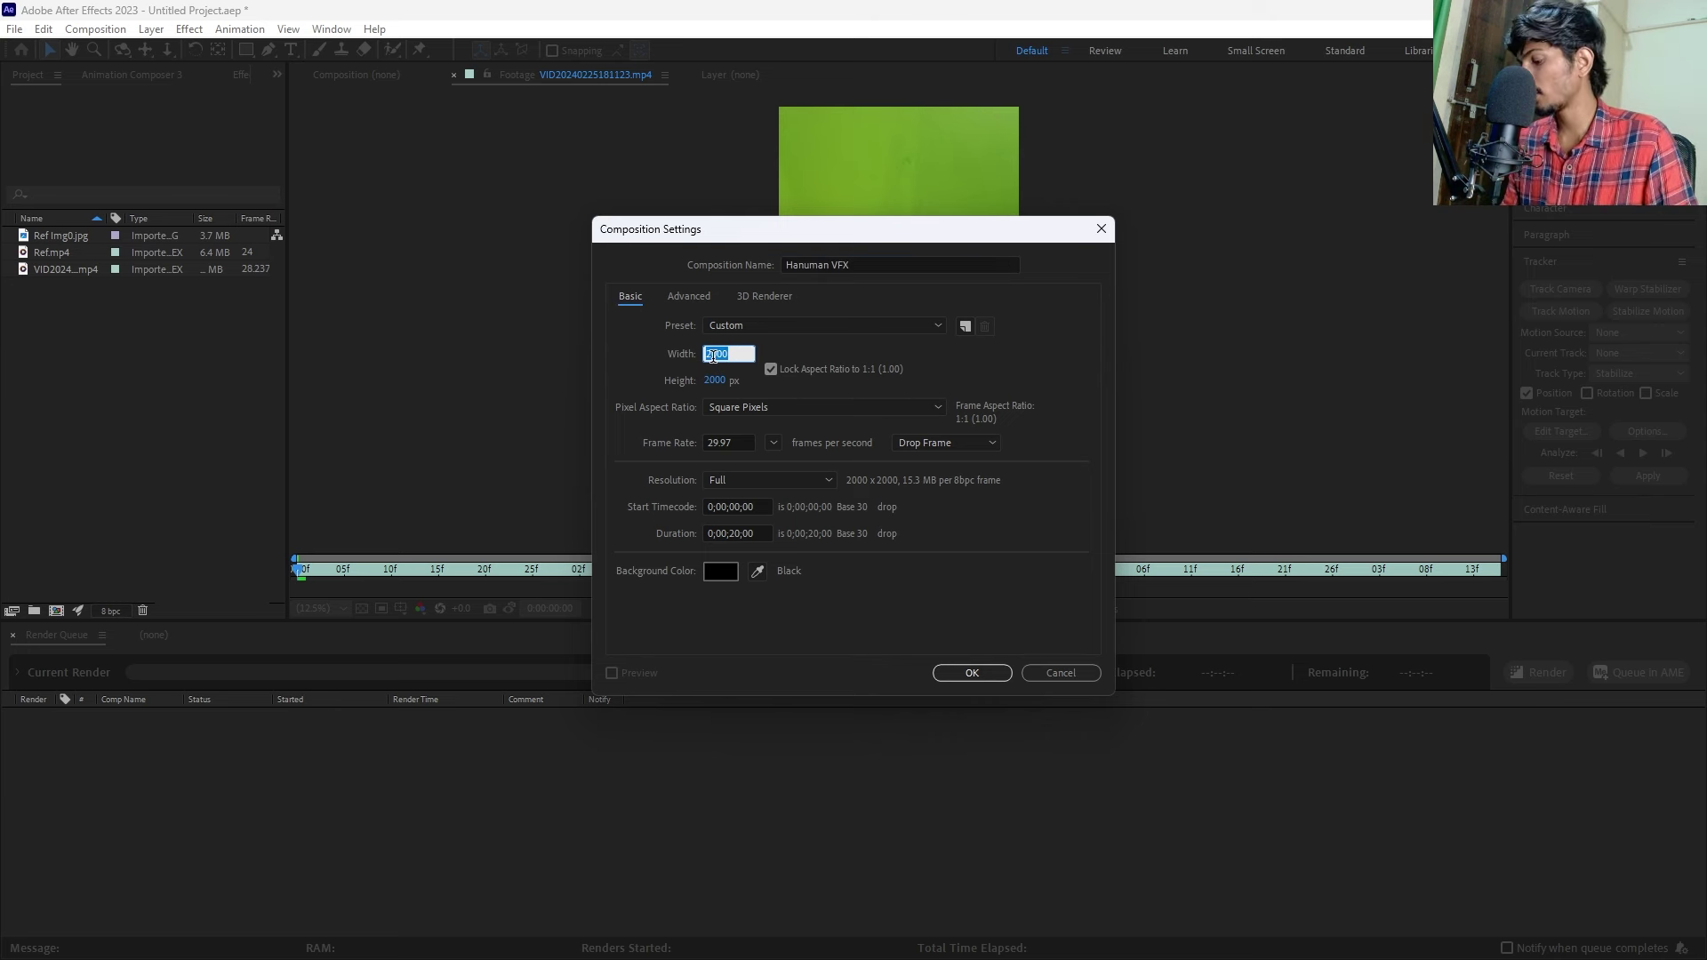
type("1920")
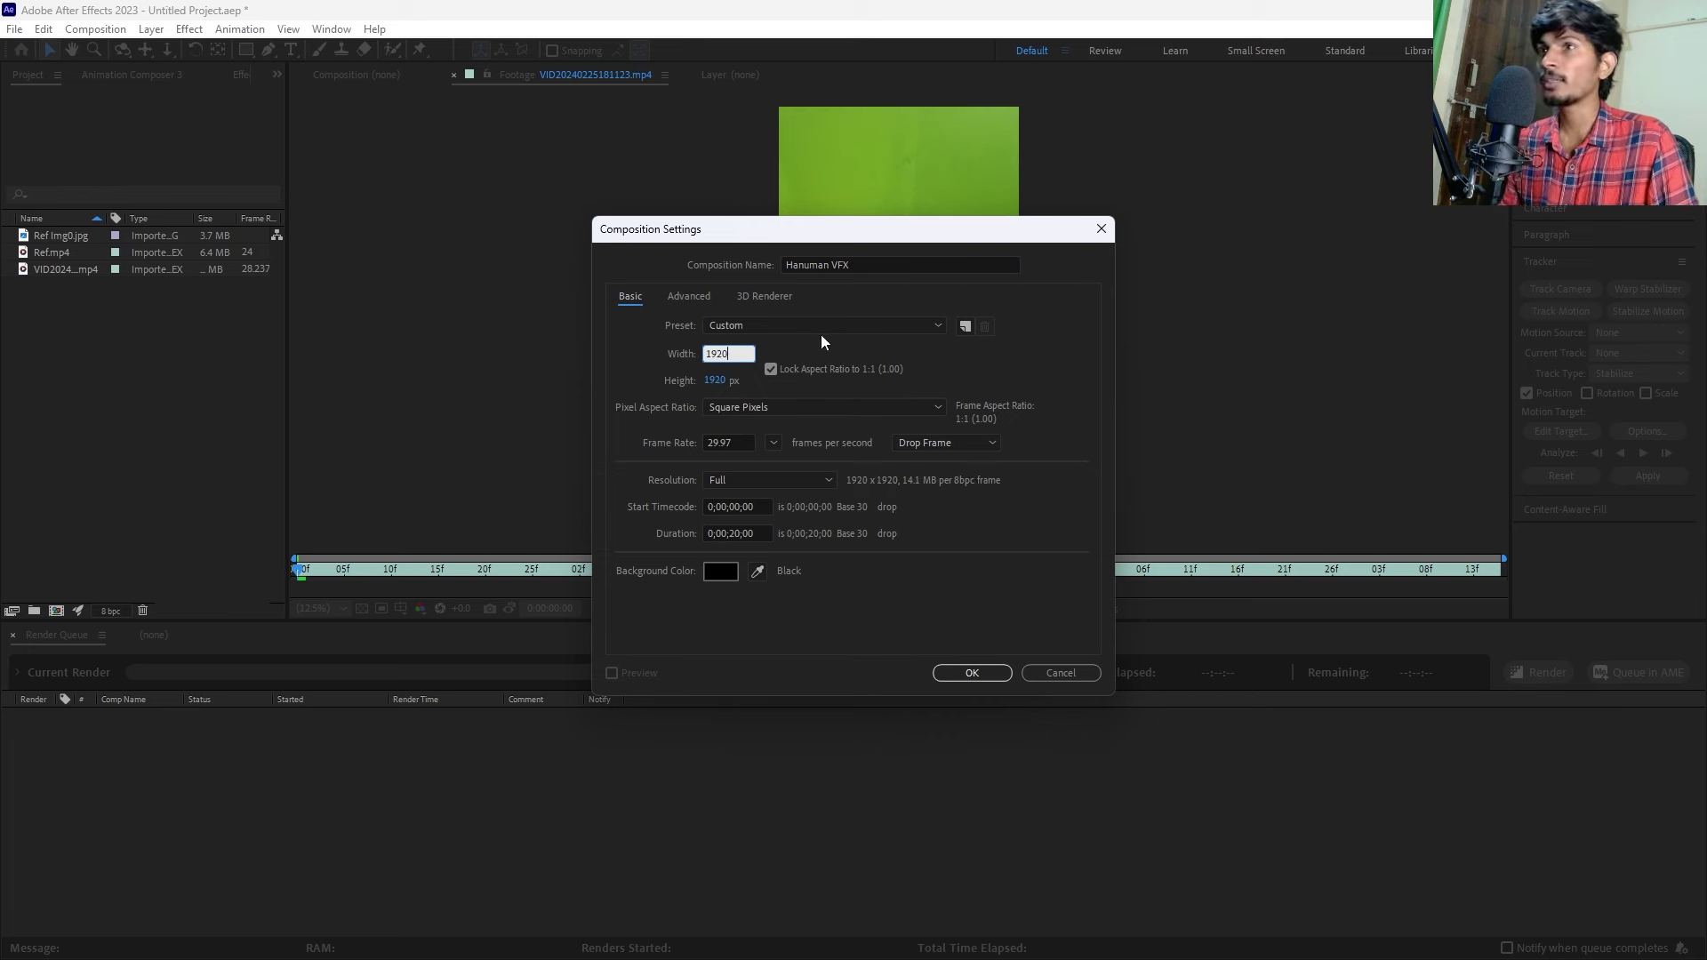
left_click_drag(740, 353, 660, 353)
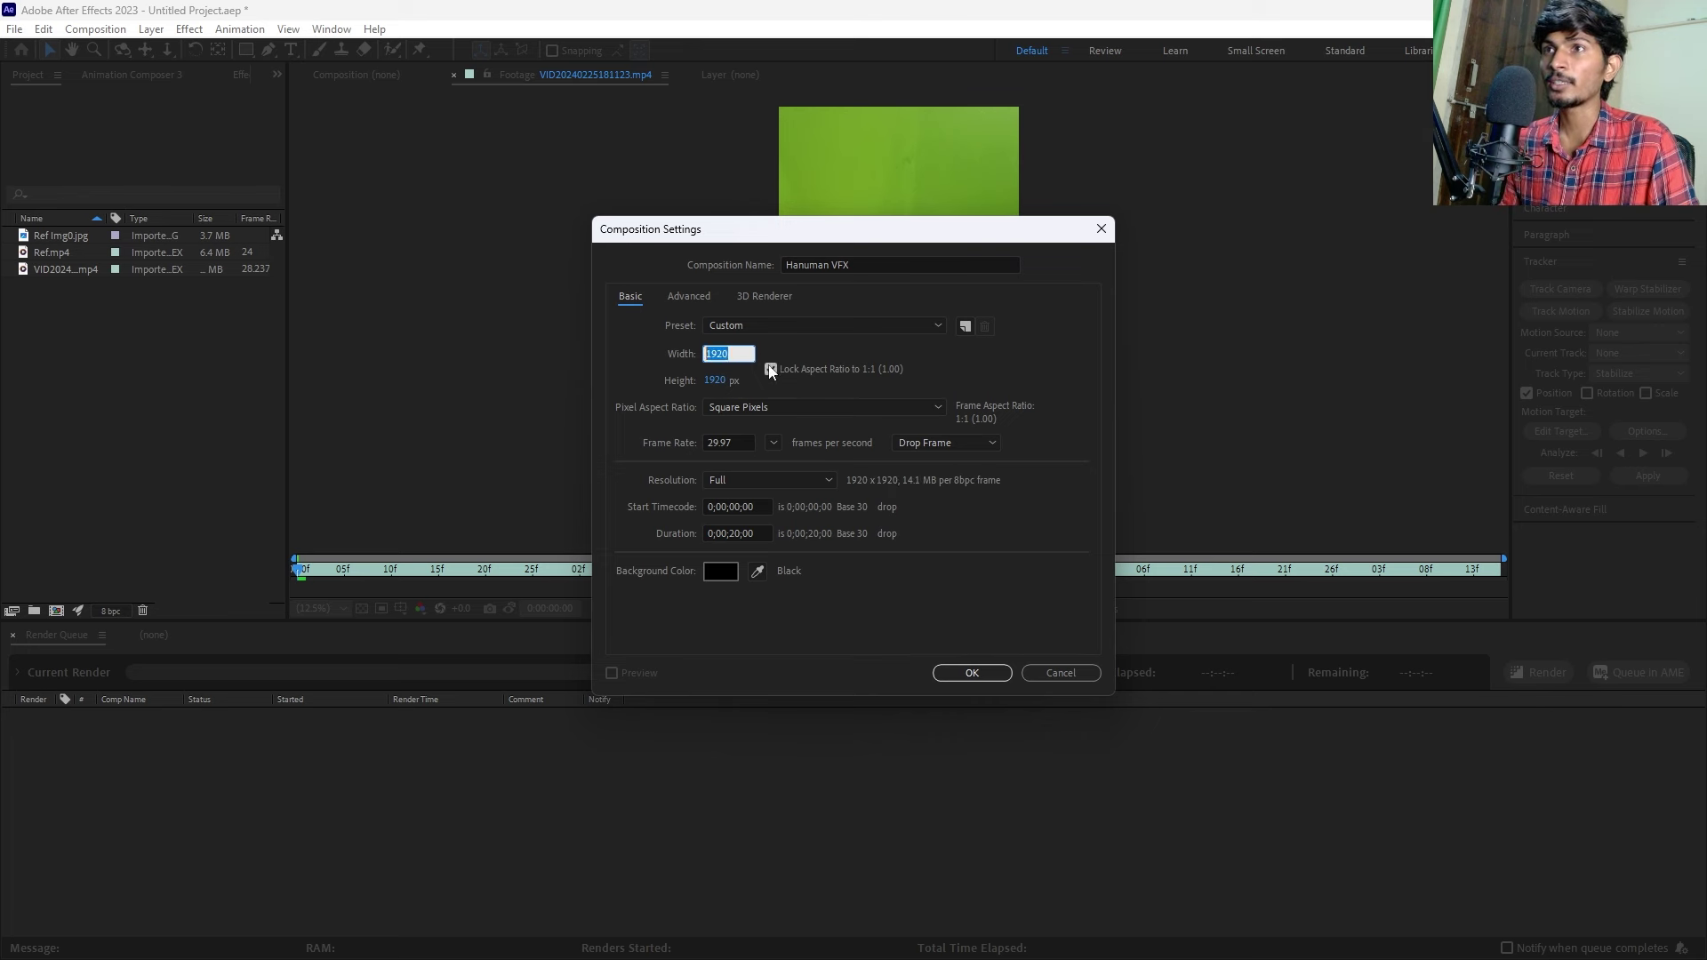
left_click(722, 354)
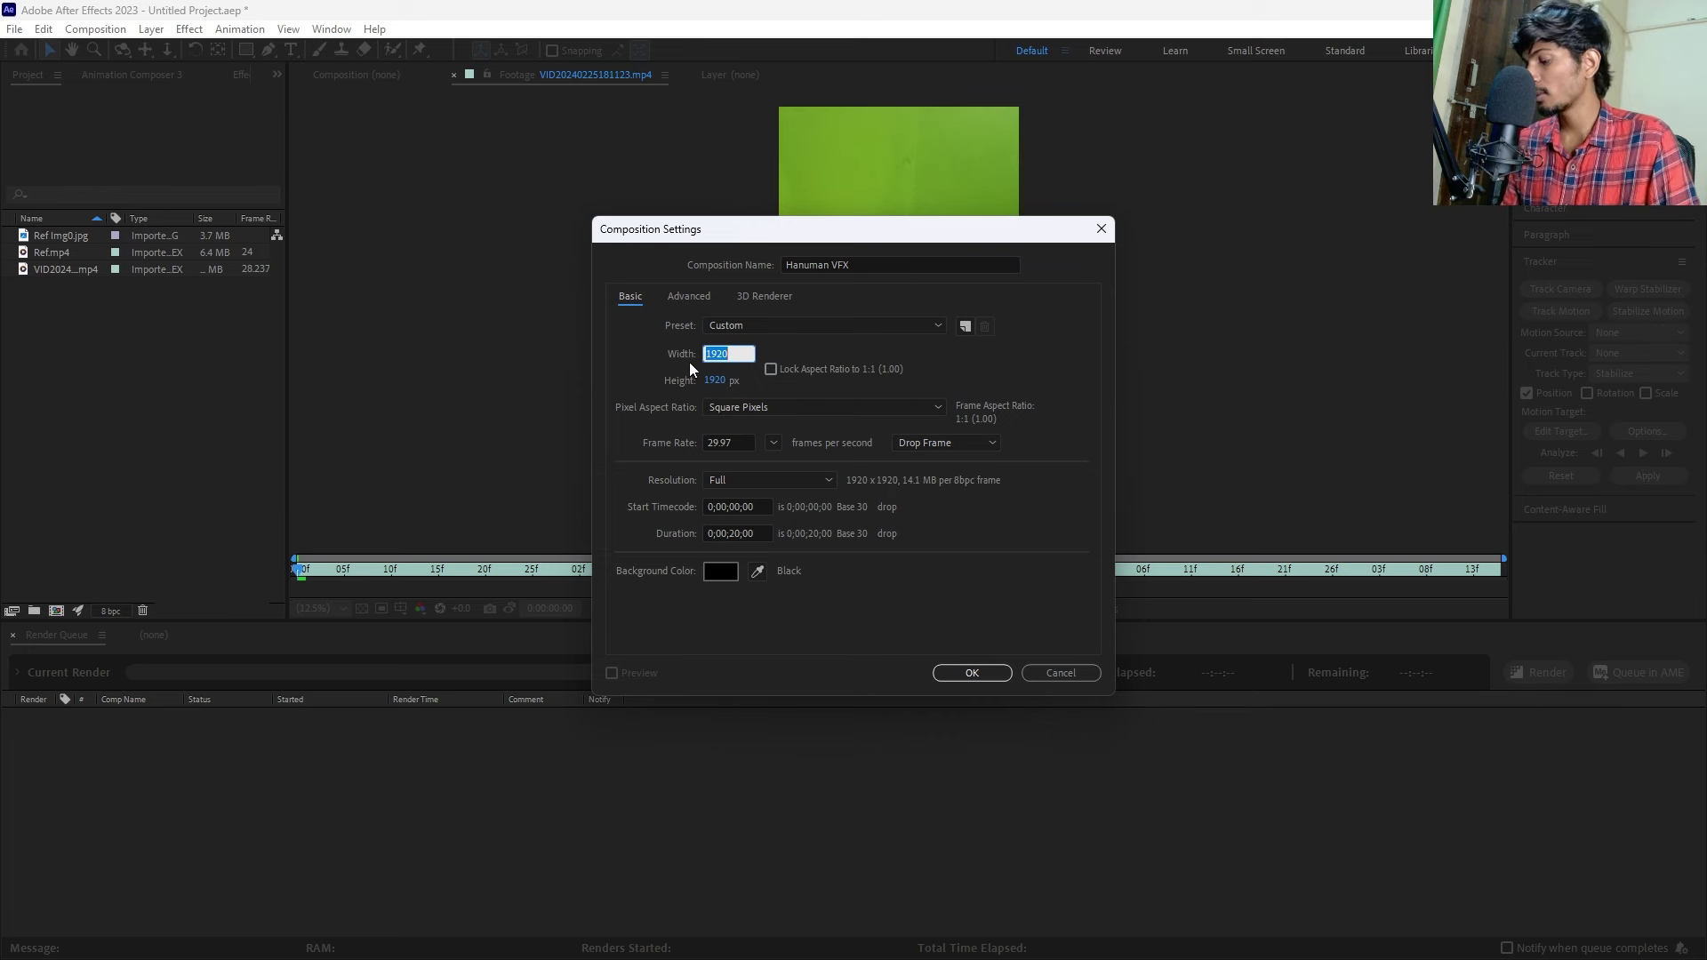
type("1080")
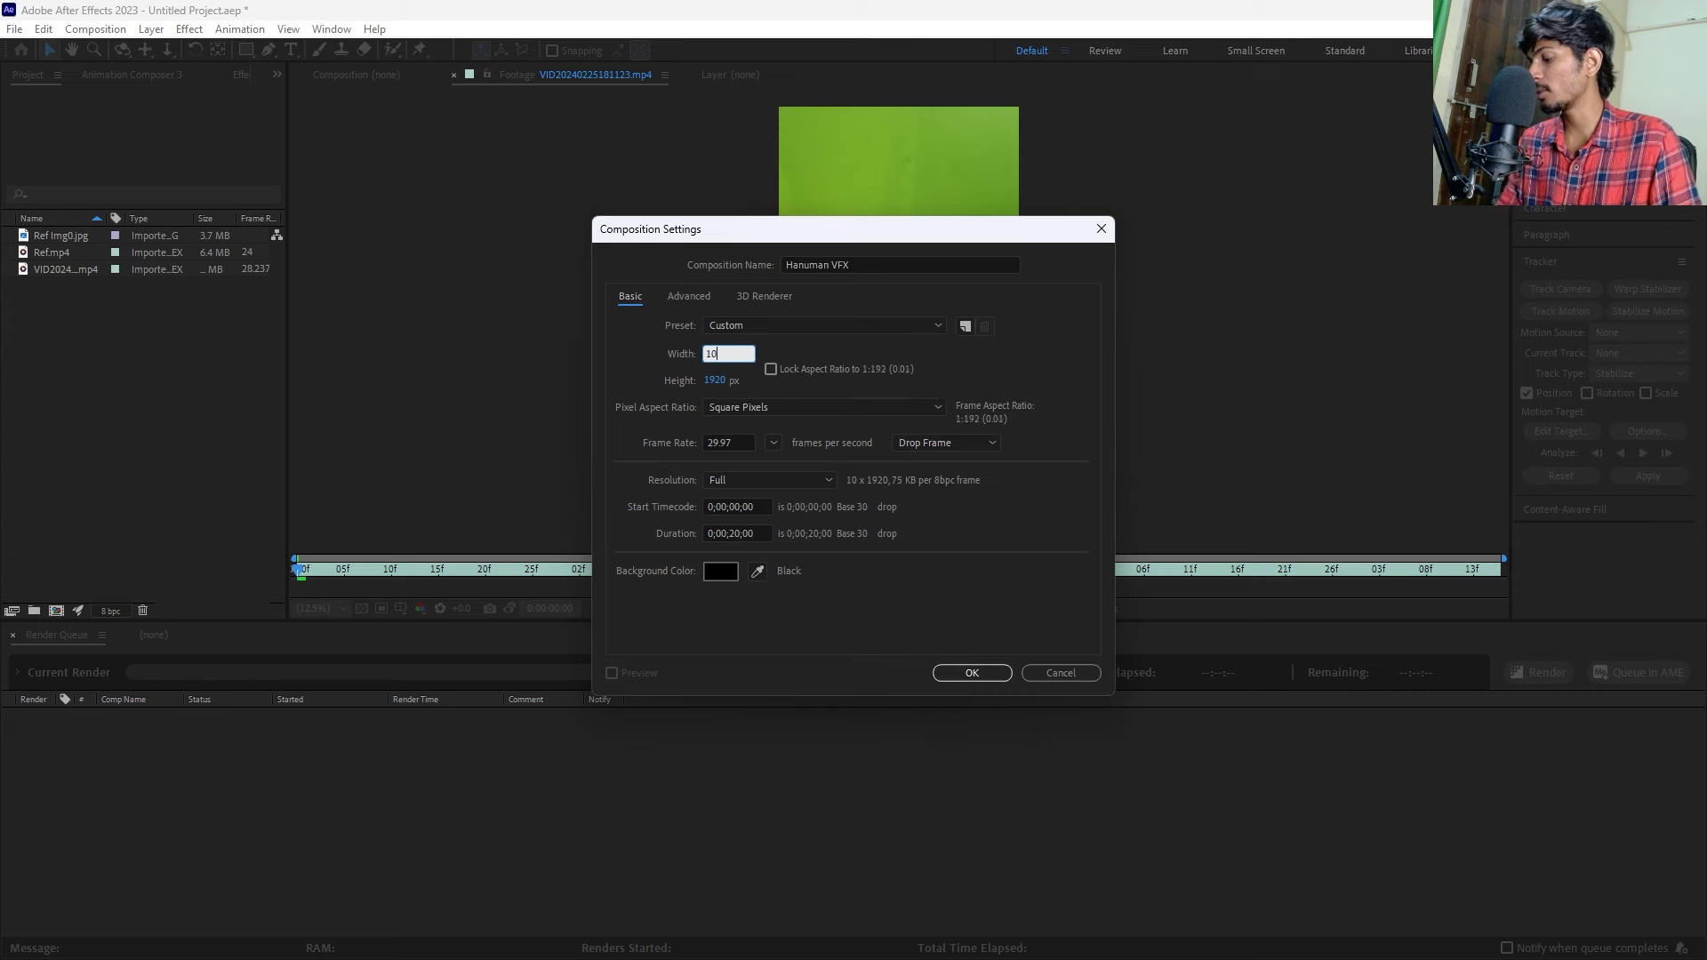
left_click(719, 380)
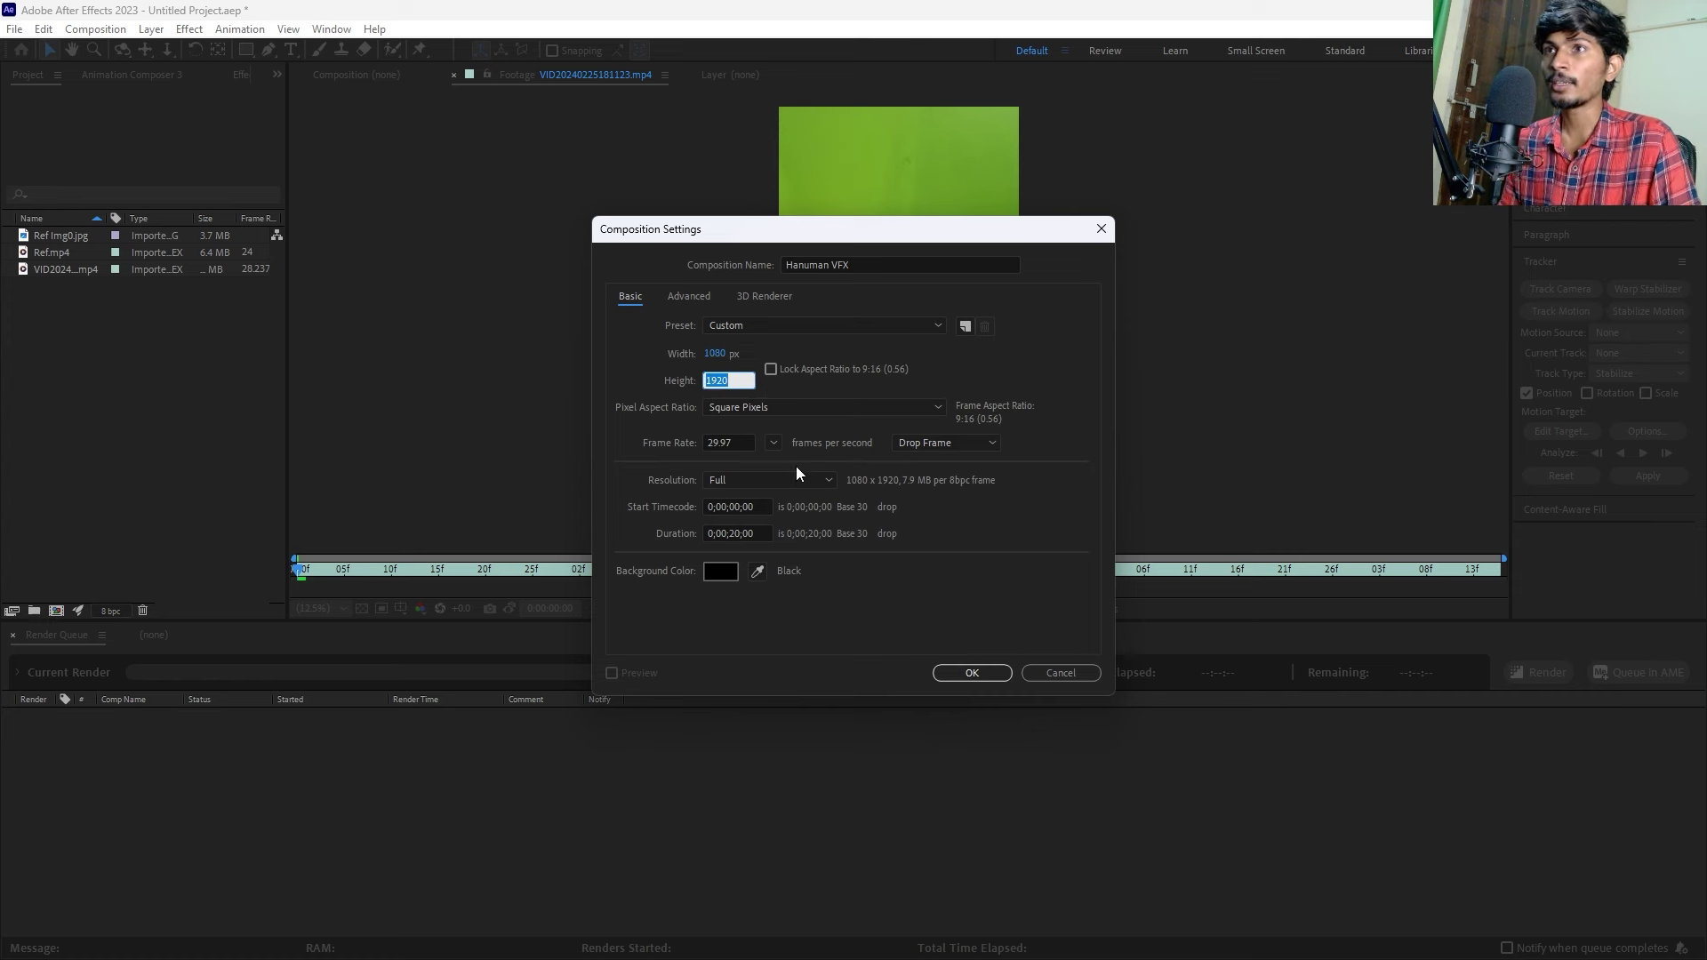
left_click(827, 405)
left_click(802, 388)
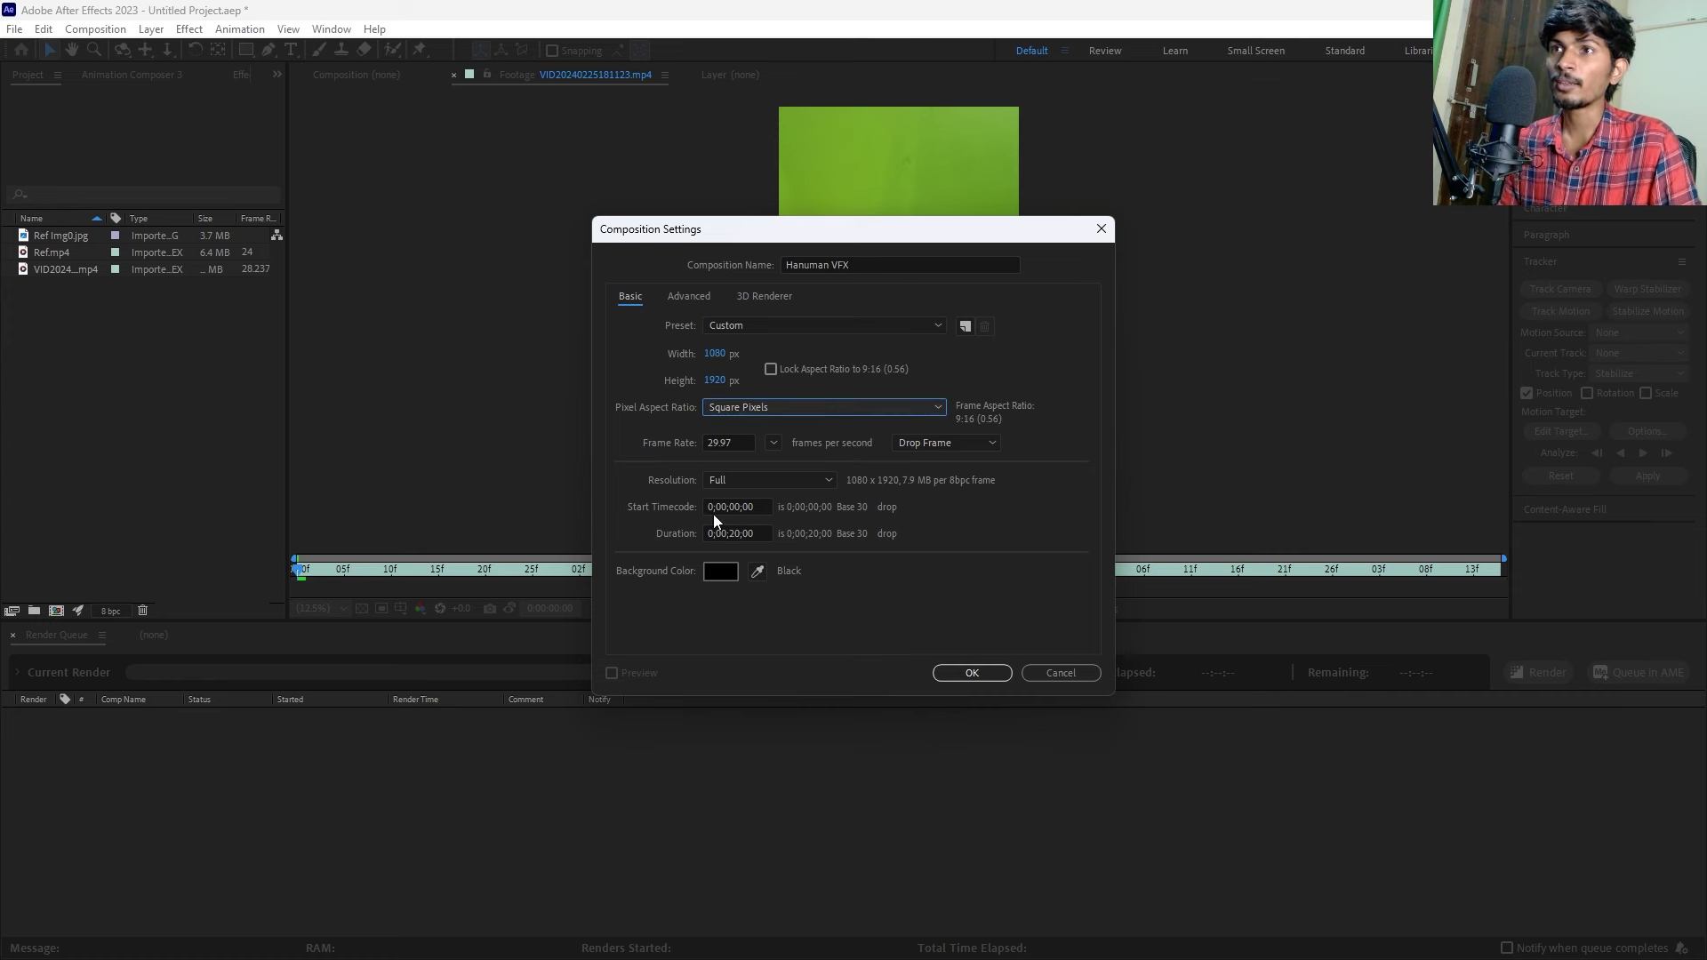
left_click(774, 443)
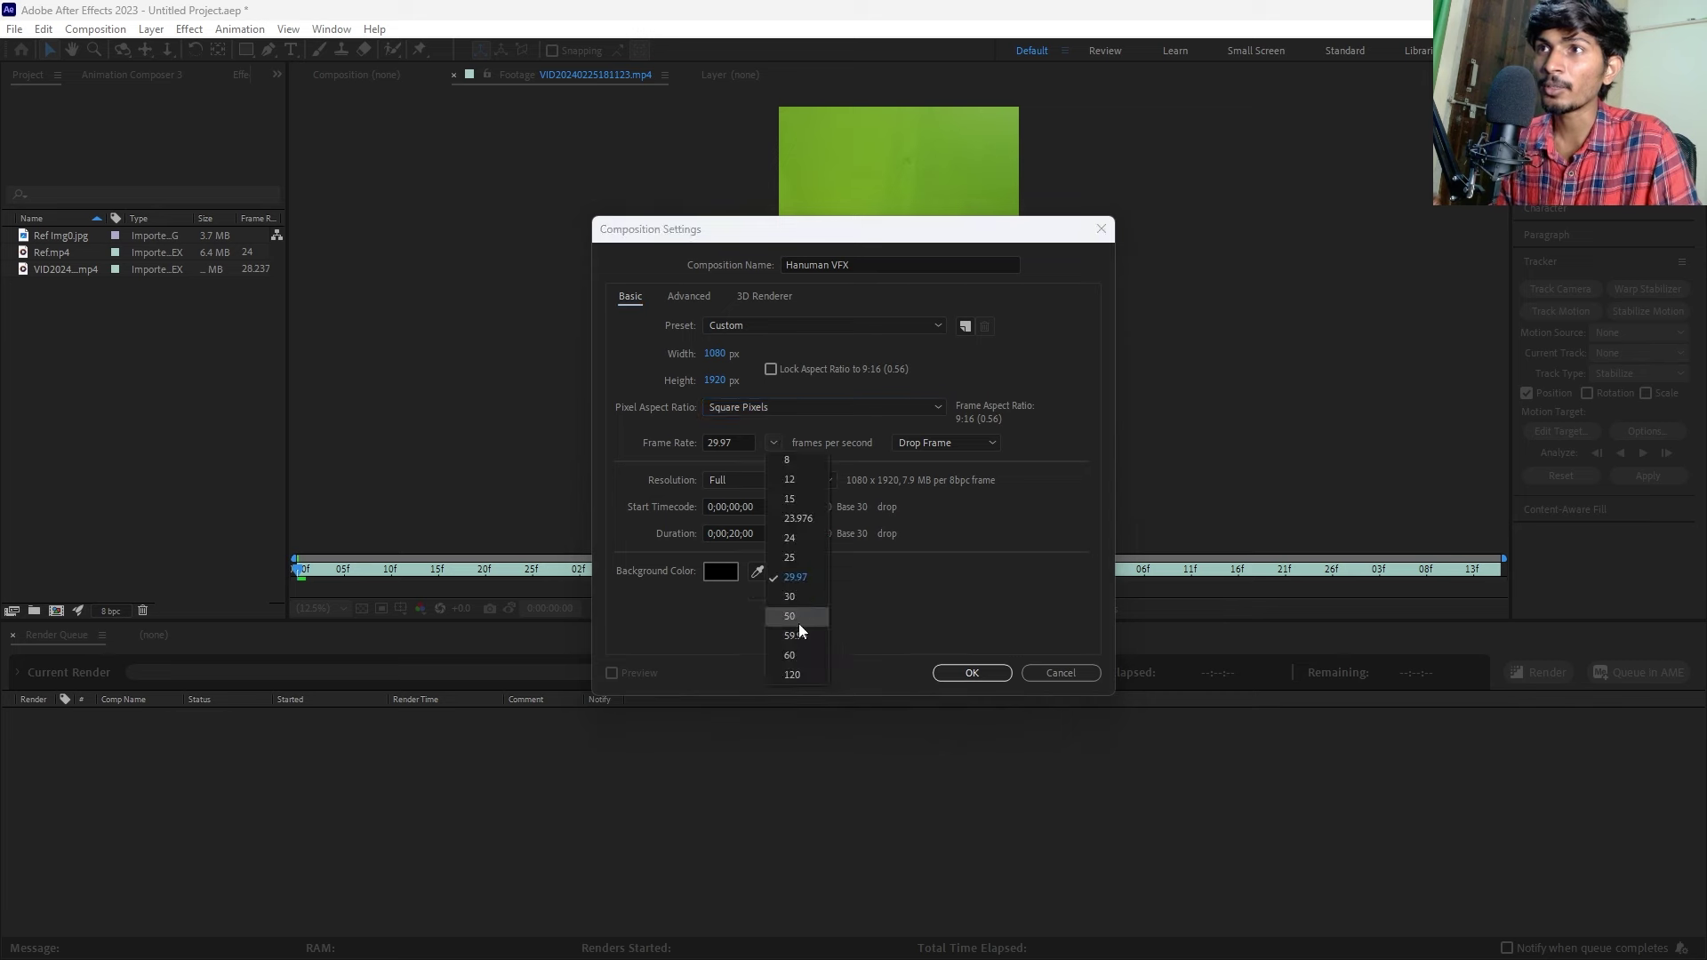
left_click(785, 558)
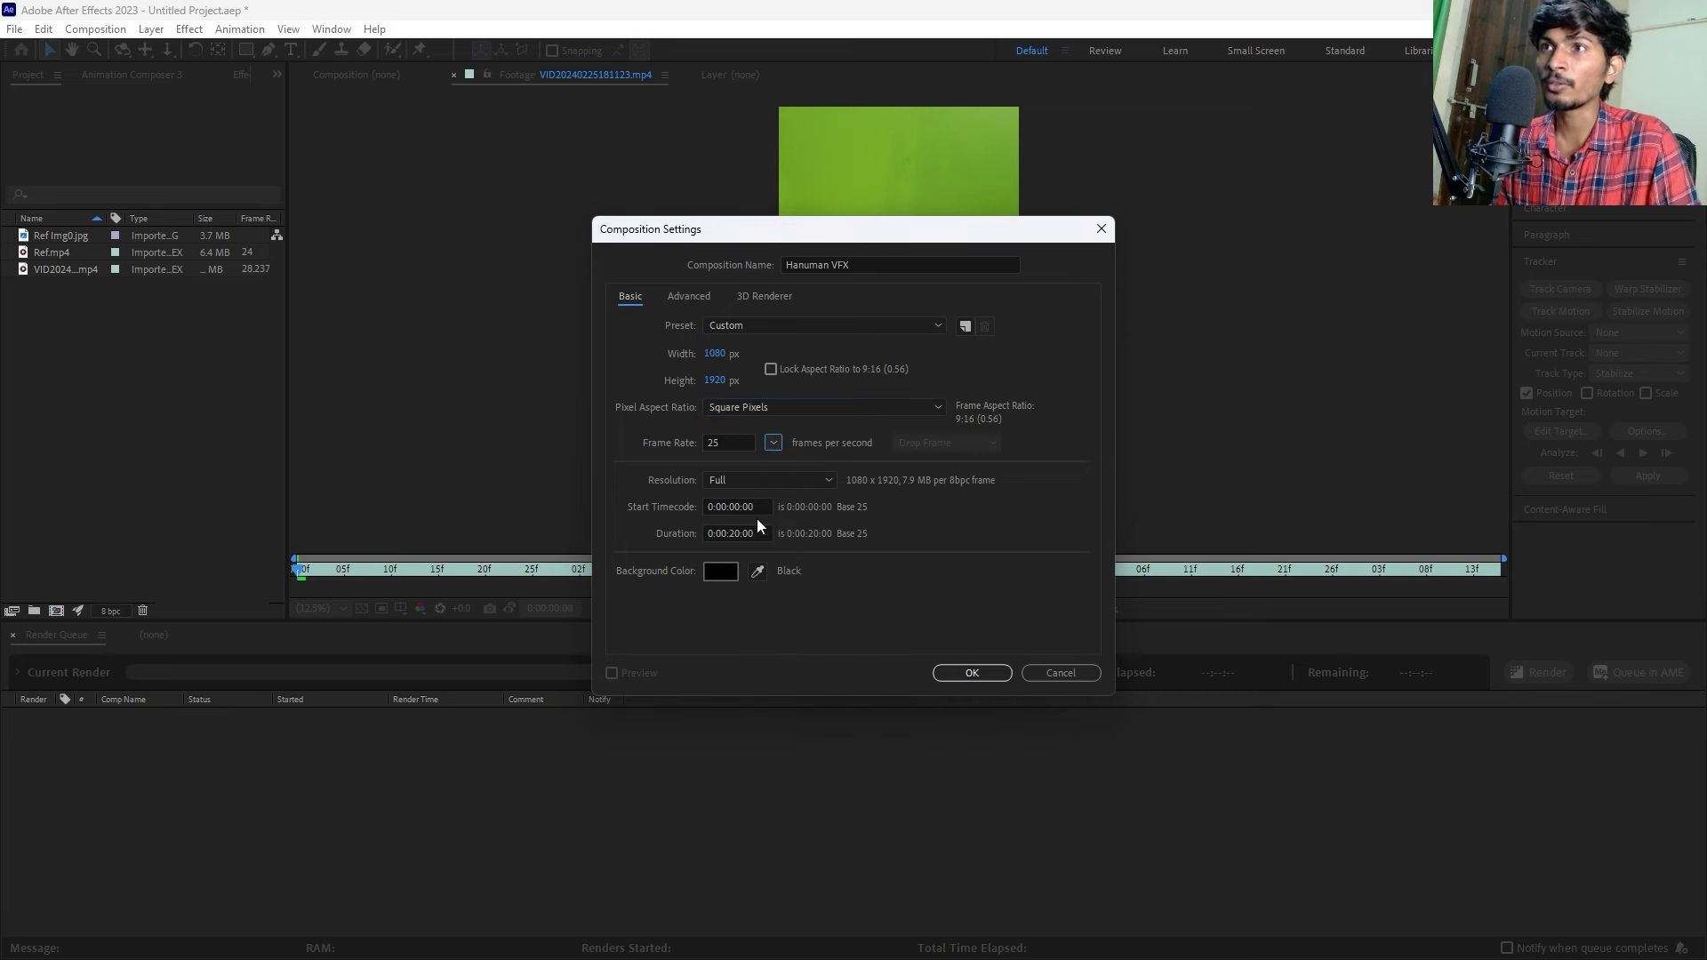
left_click(971, 674)
Add the green-screen clip to the composition with Ref Img0.jpg as a layer beneath it.
left_click(106, 343)
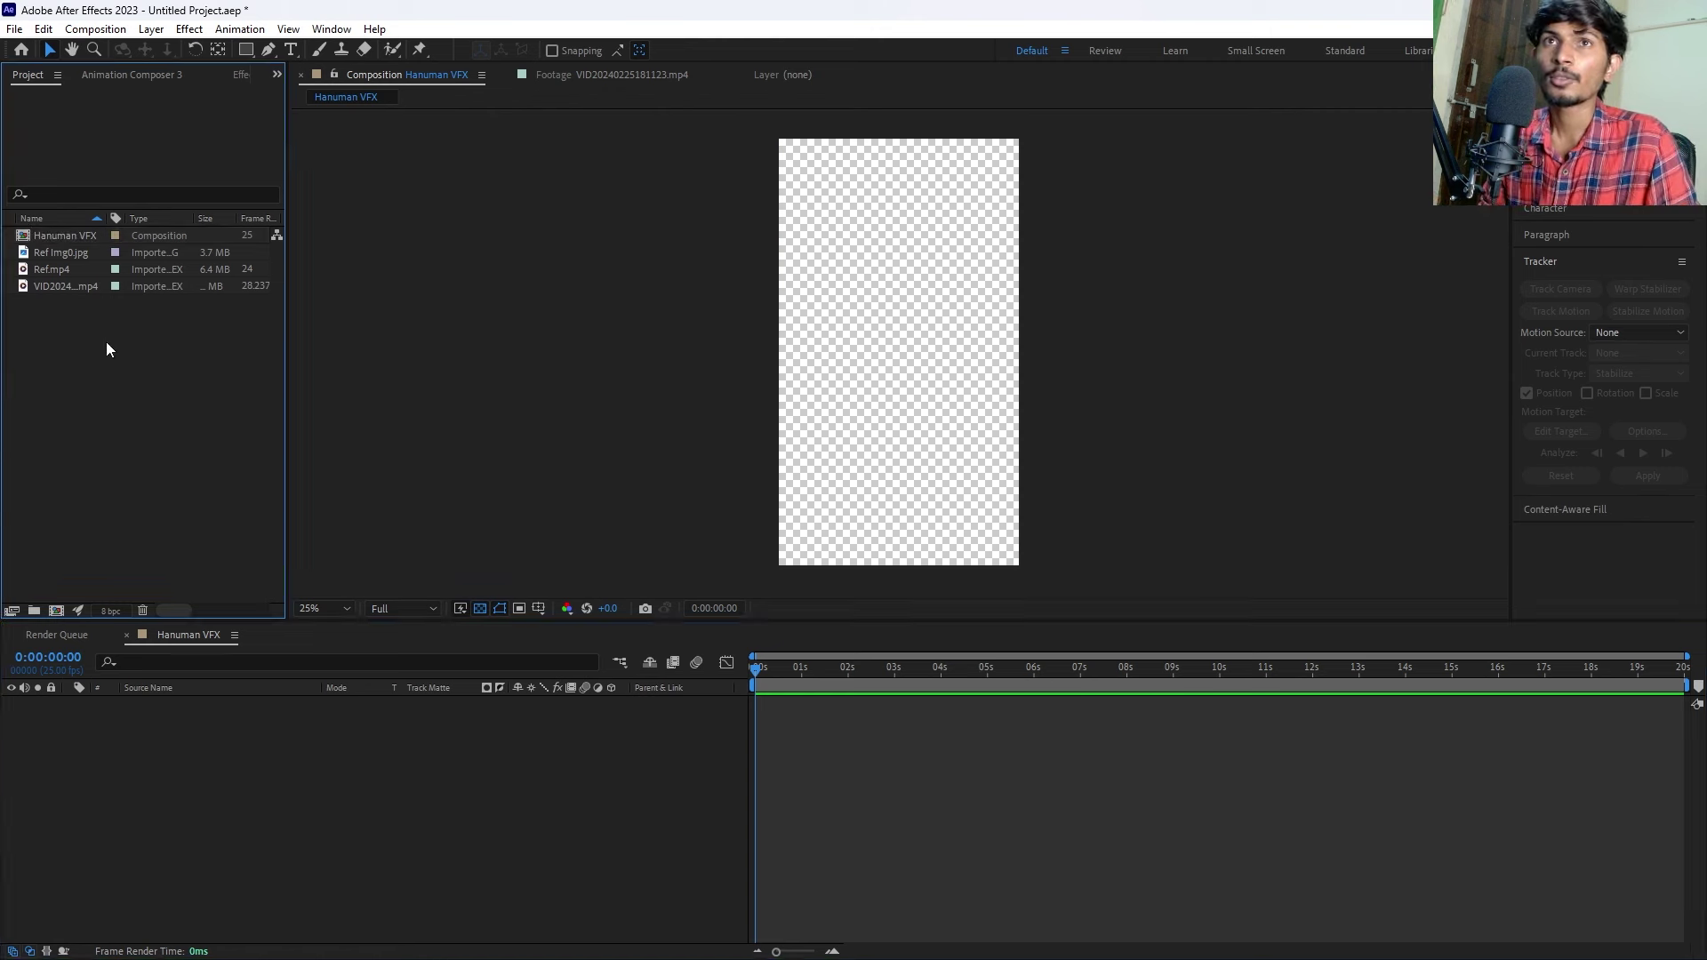
left_click(50, 254)
left_click(50, 288)
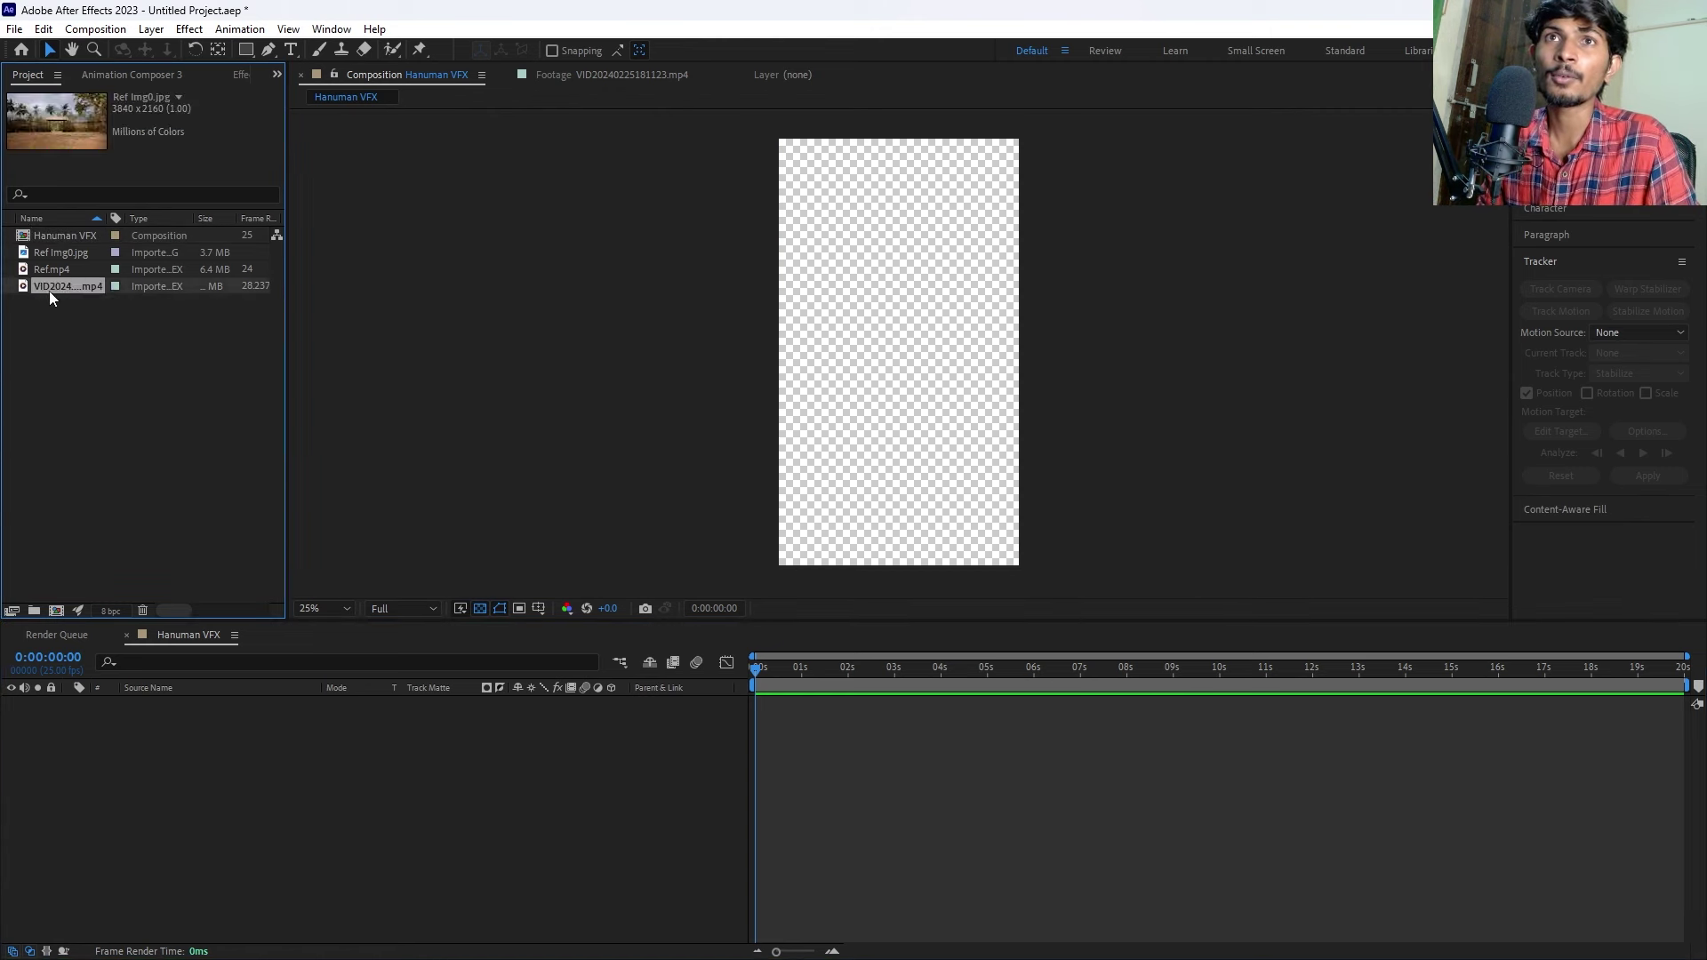
left_click_drag(50, 288, 223, 758)
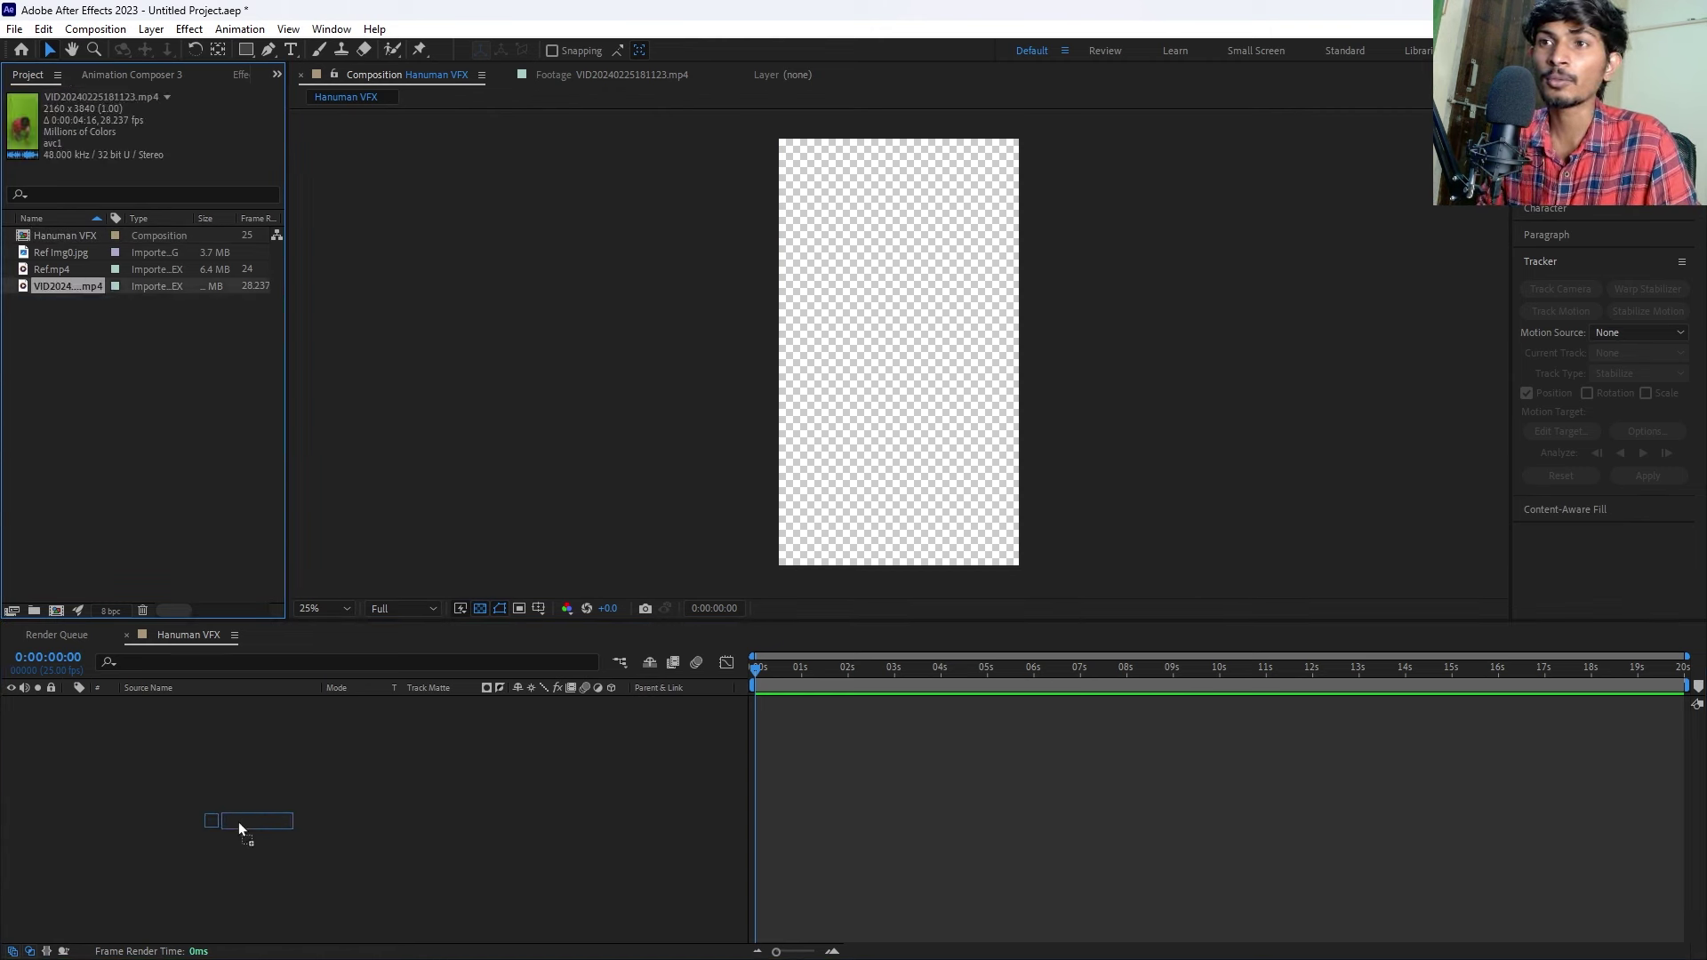
left_click(825, 771)
left_click(59, 249)
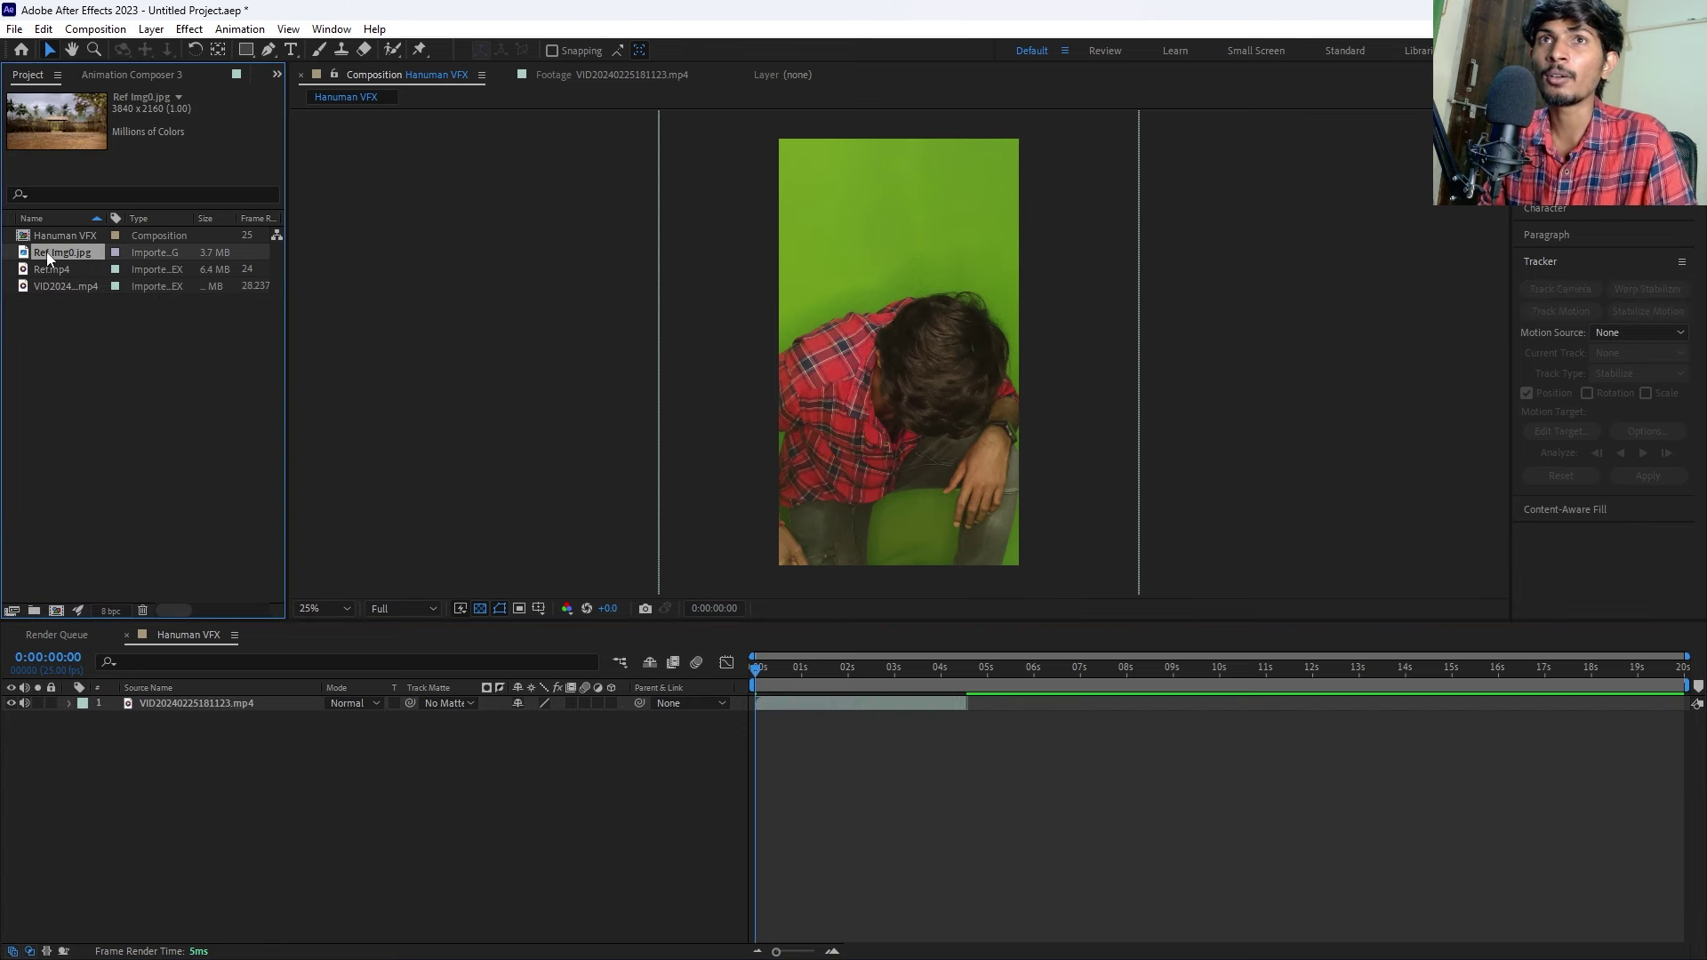
mouse_move(91, 657)
left_mouse_down()
mouse_move(197, 750)
mouse_move(185, 740)
left_mouse_up()
left_click(813, 782)
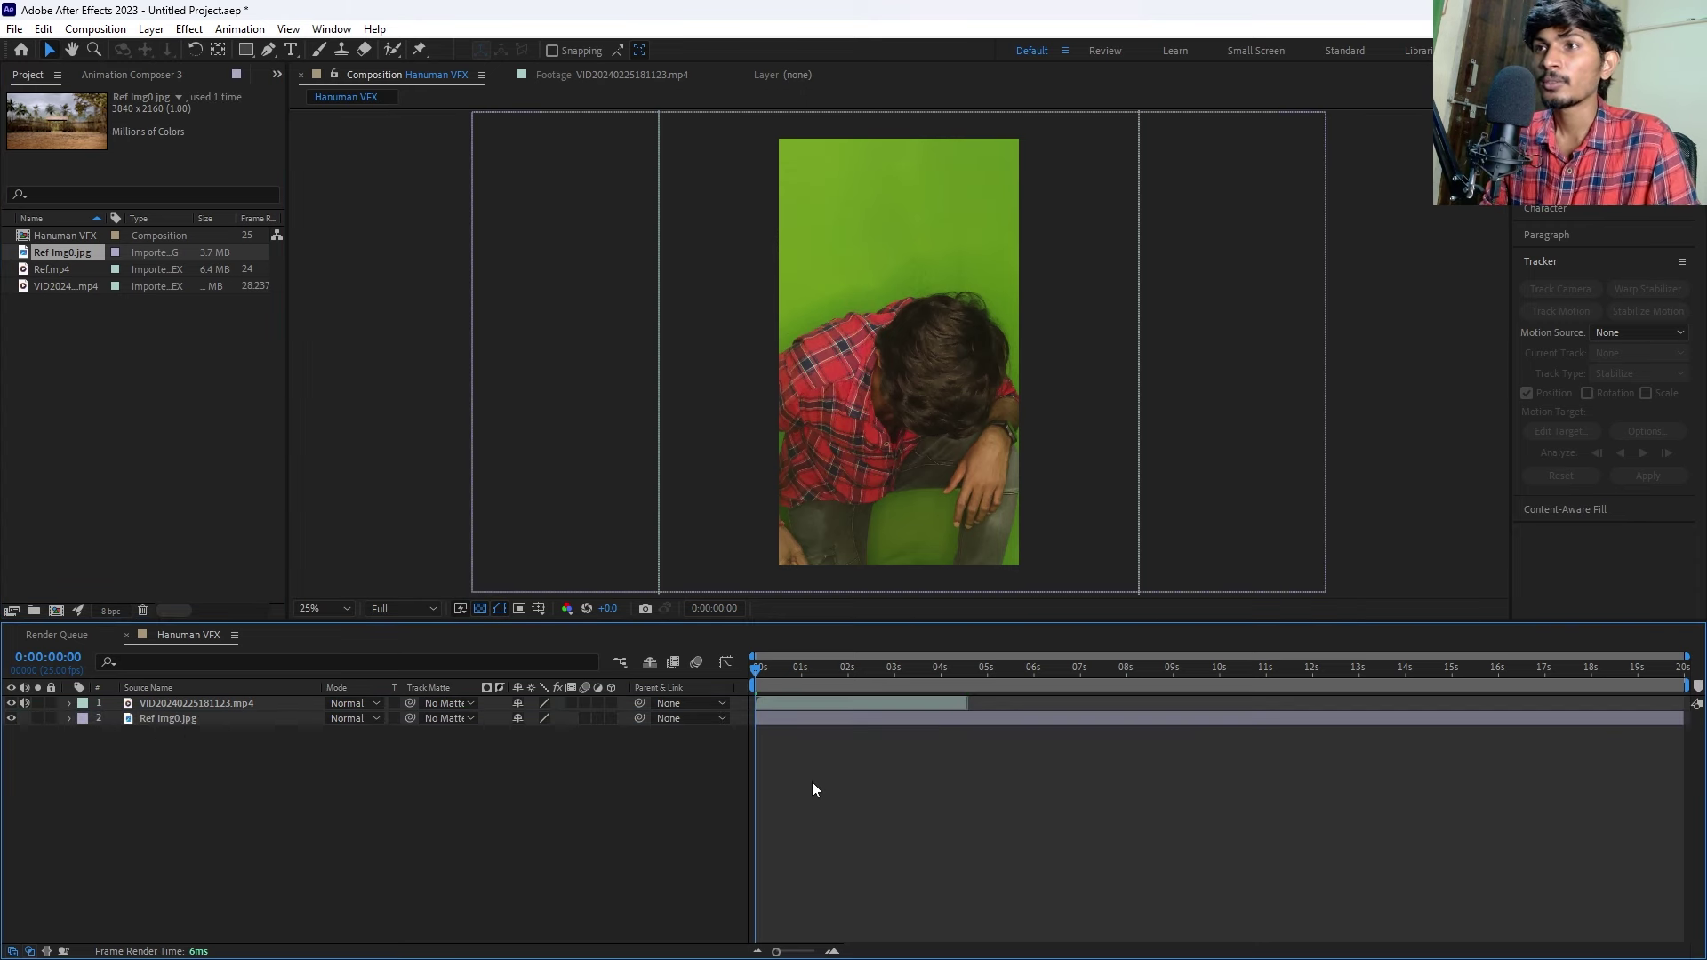
Scale the green-screen clip layer down to 51%.
left_click(793, 702)
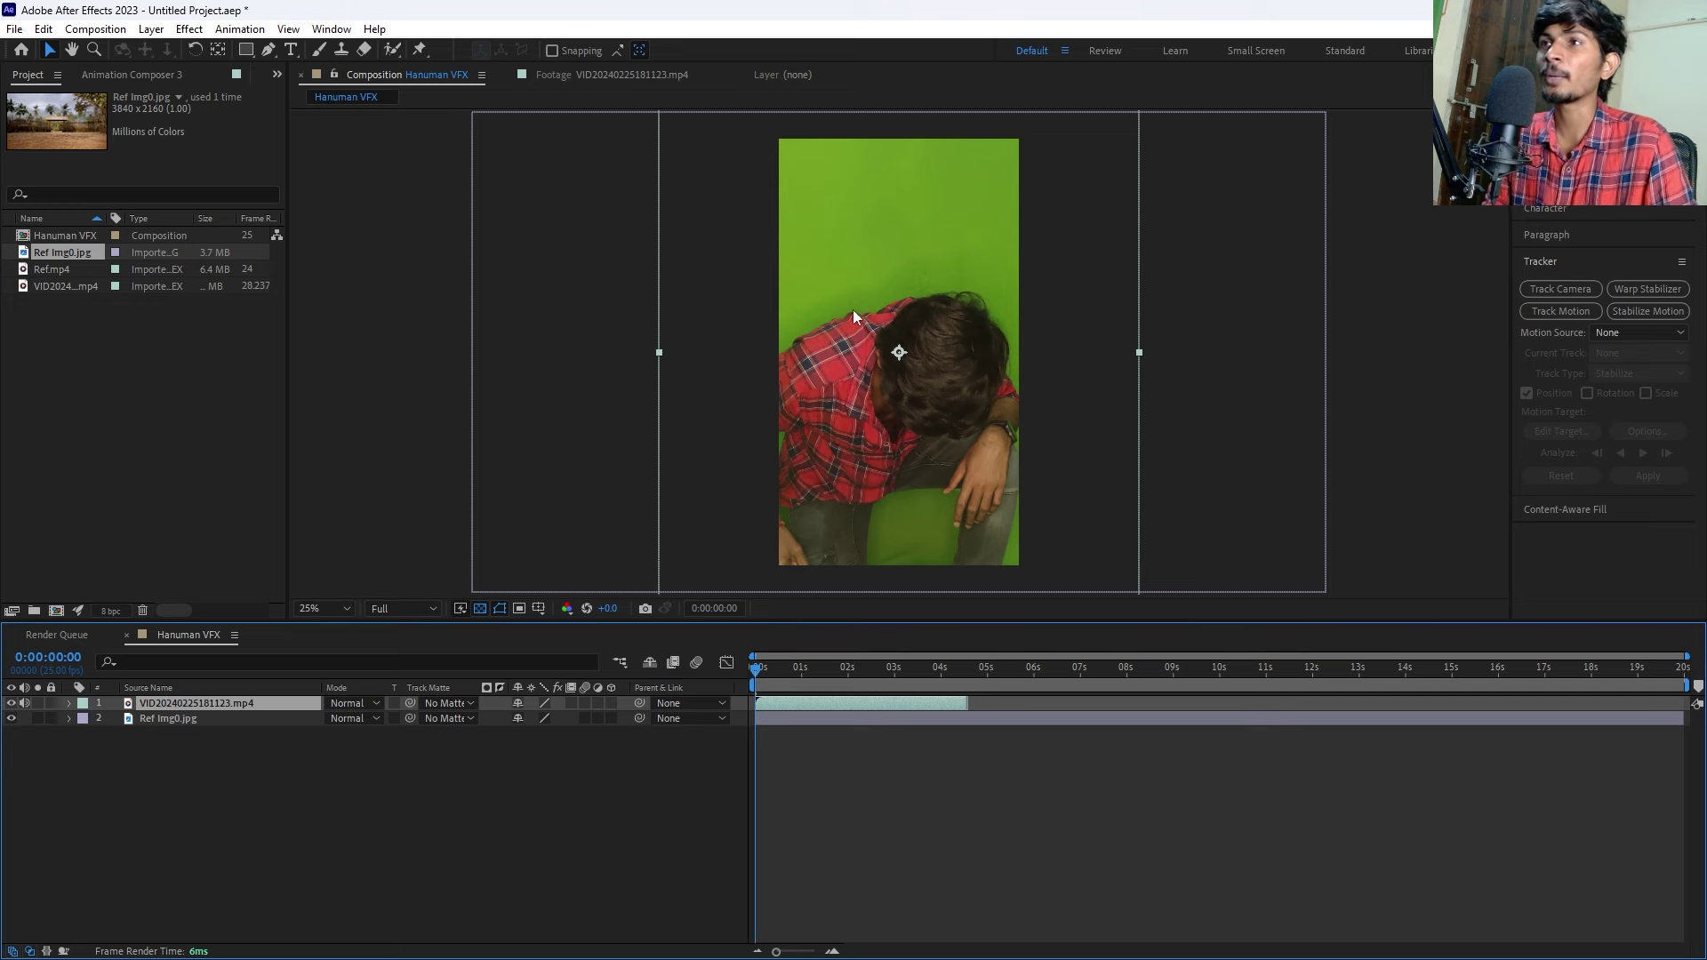
left_click(794, 768)
left_click(765, 702)
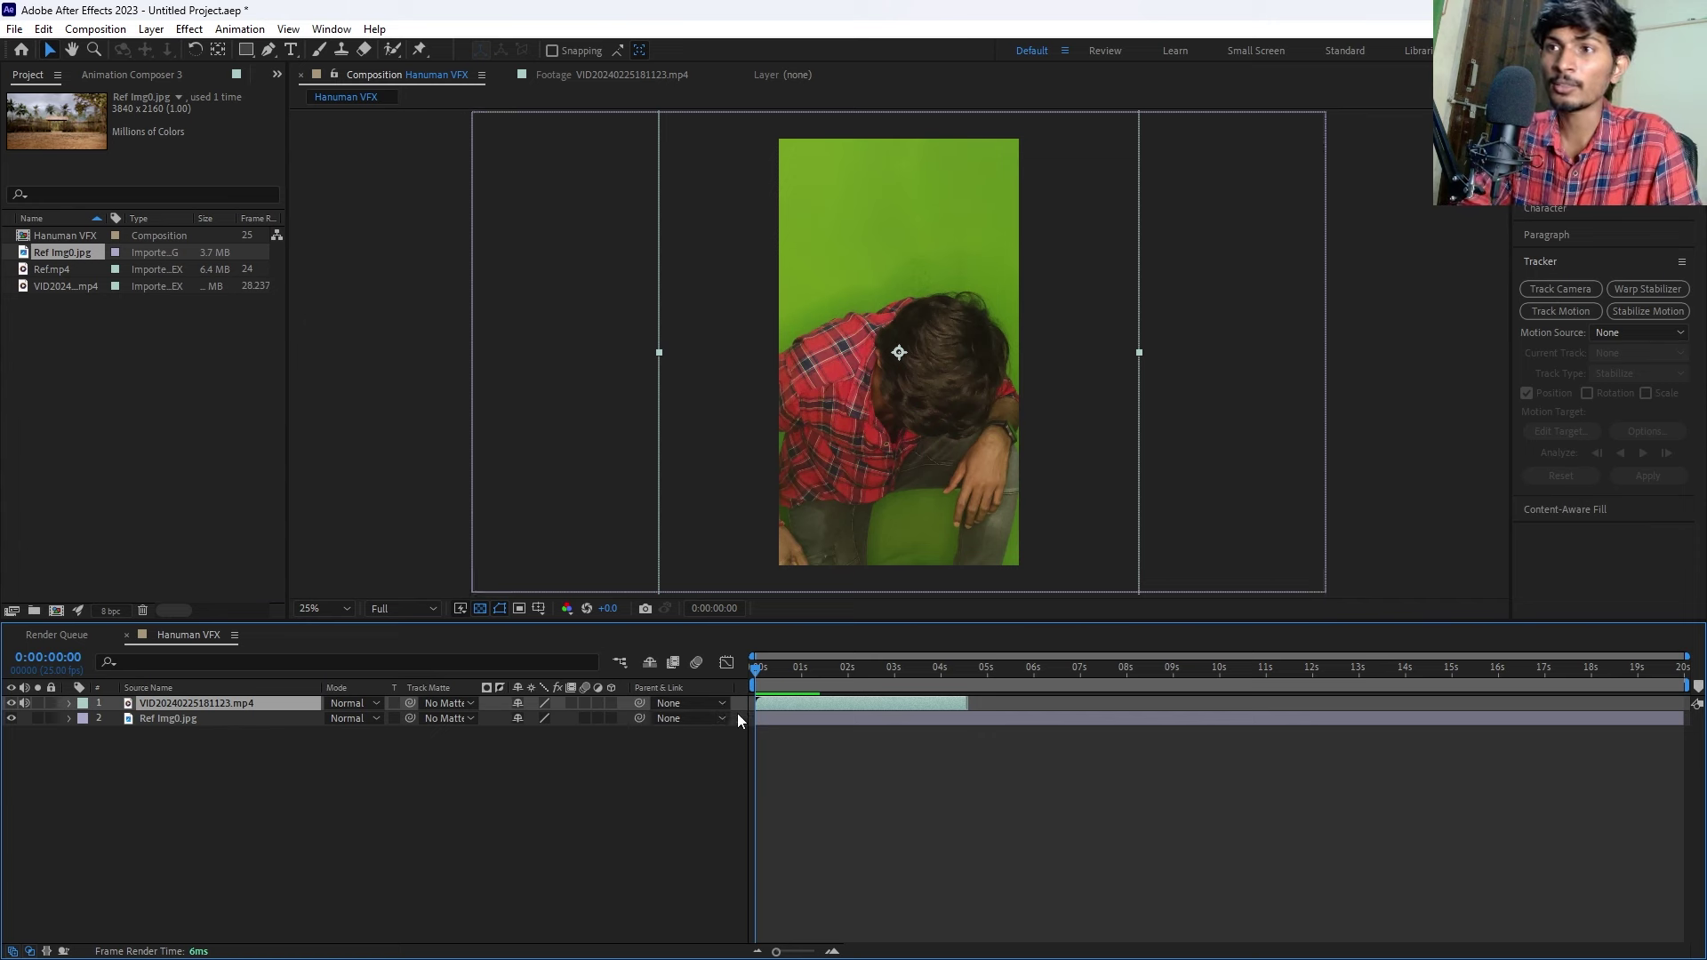
left_click(70, 703)
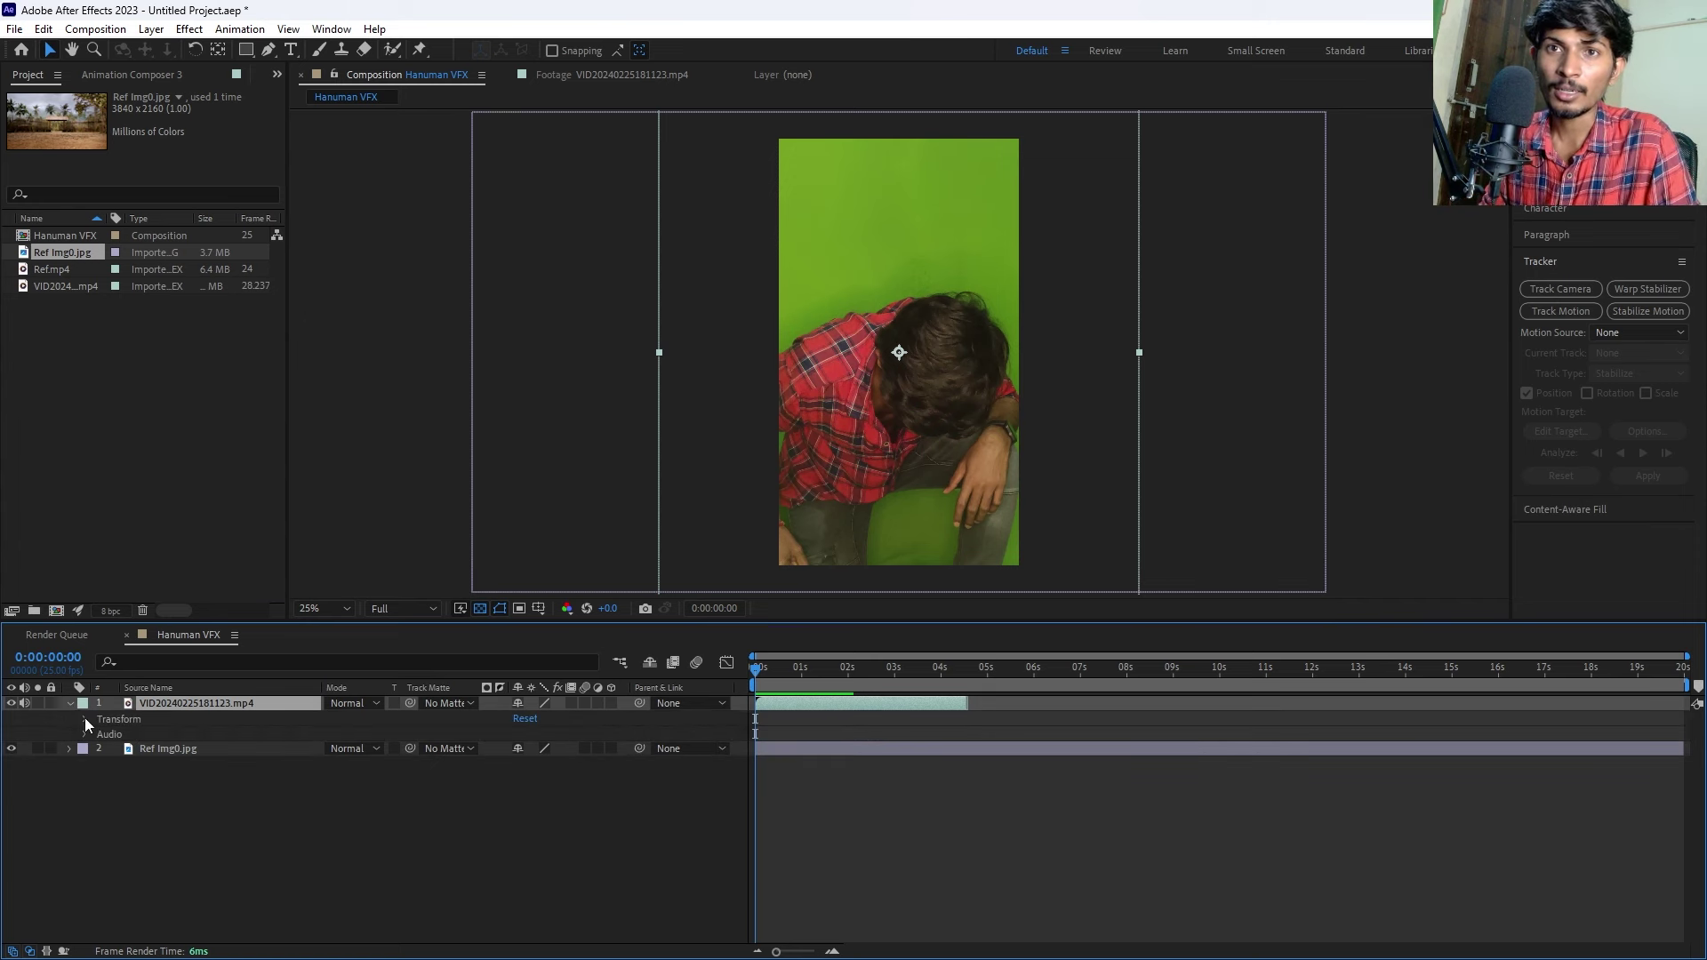
left_click(86, 719)
left_click_drag(539, 763, 494, 765)
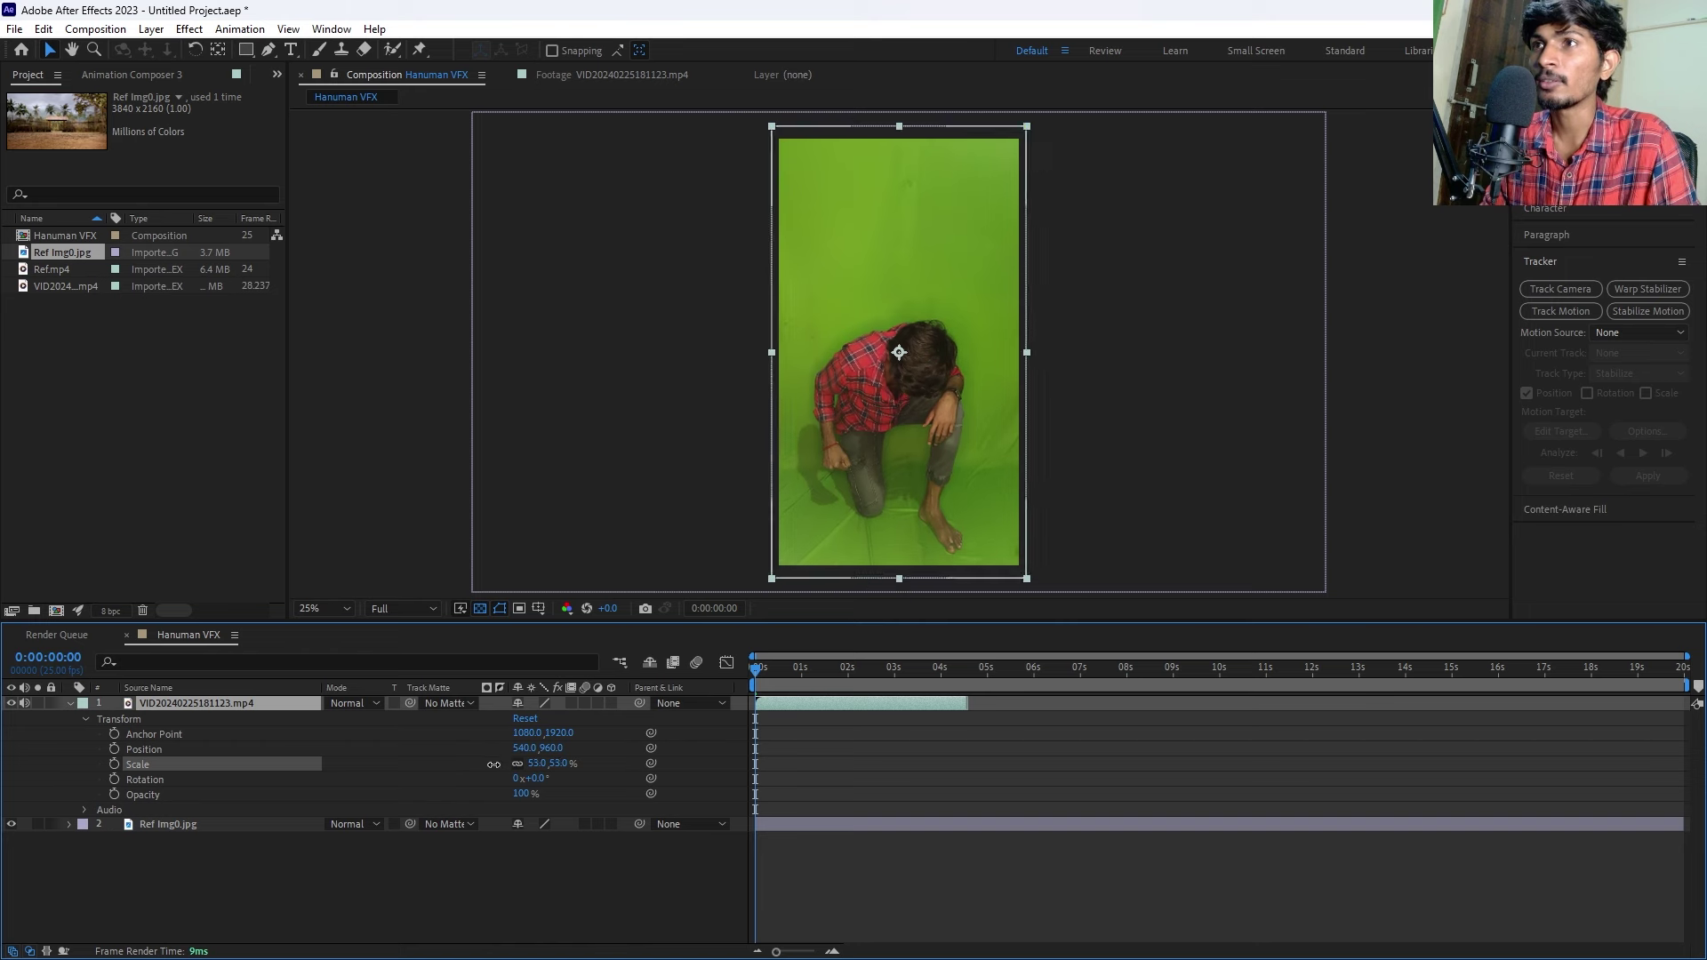
left_click(782, 884)
left_click(777, 823)
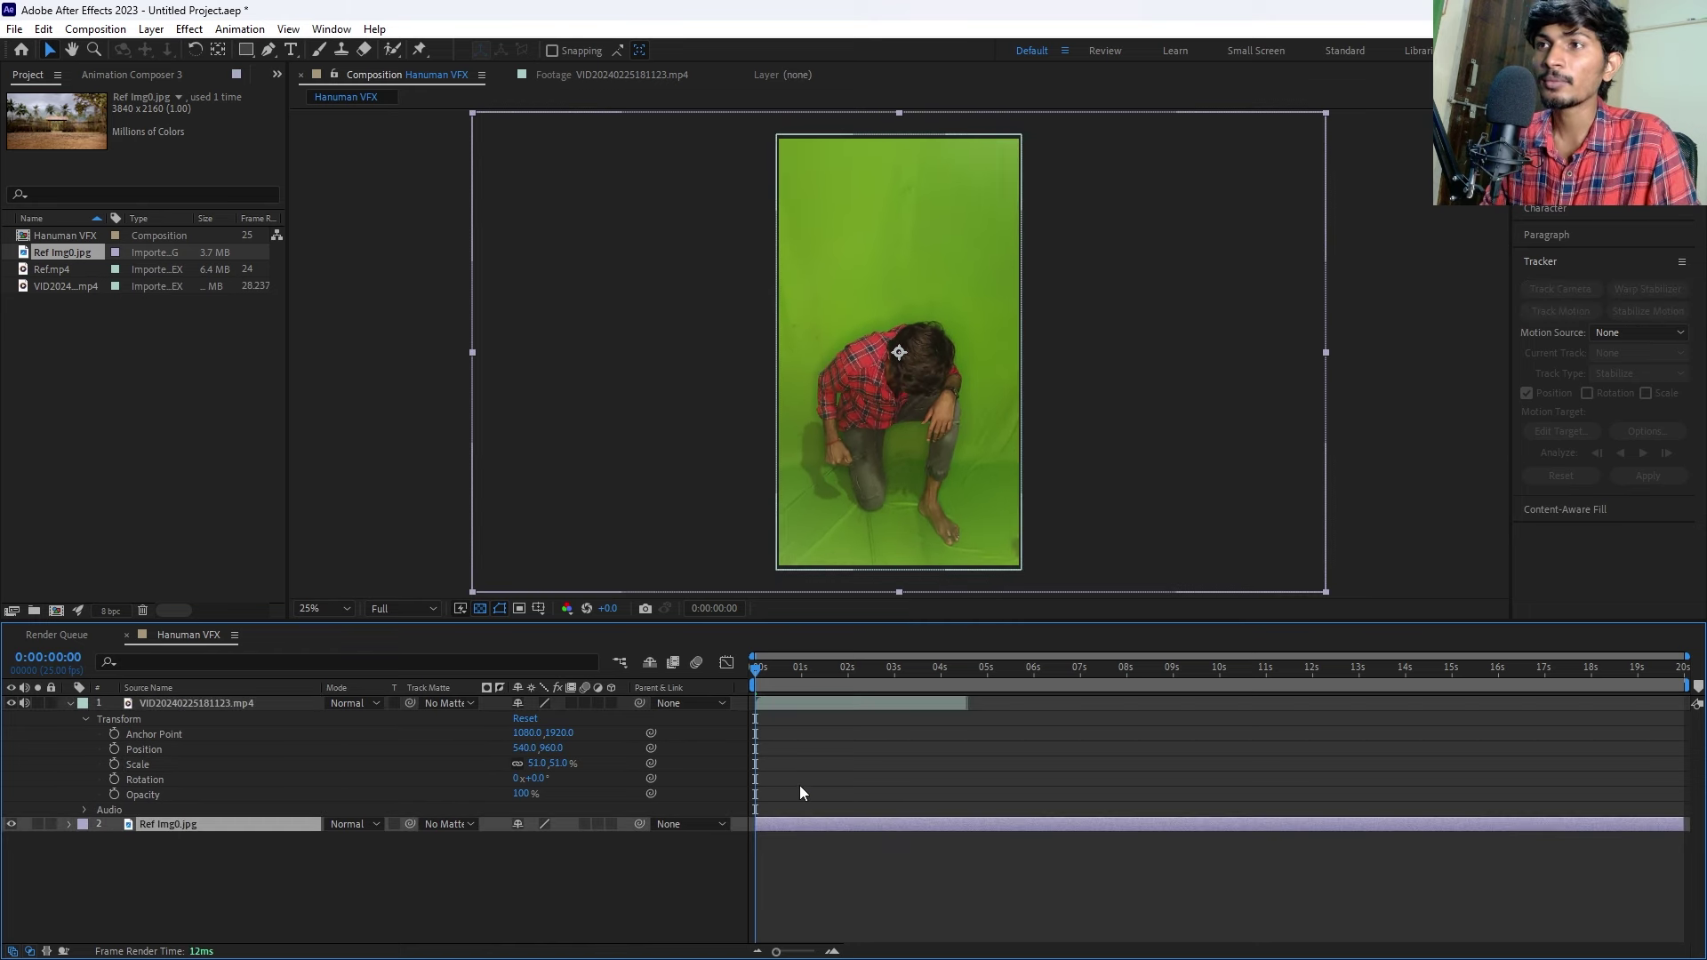
left_click(813, 765)
left_click(776, 702)
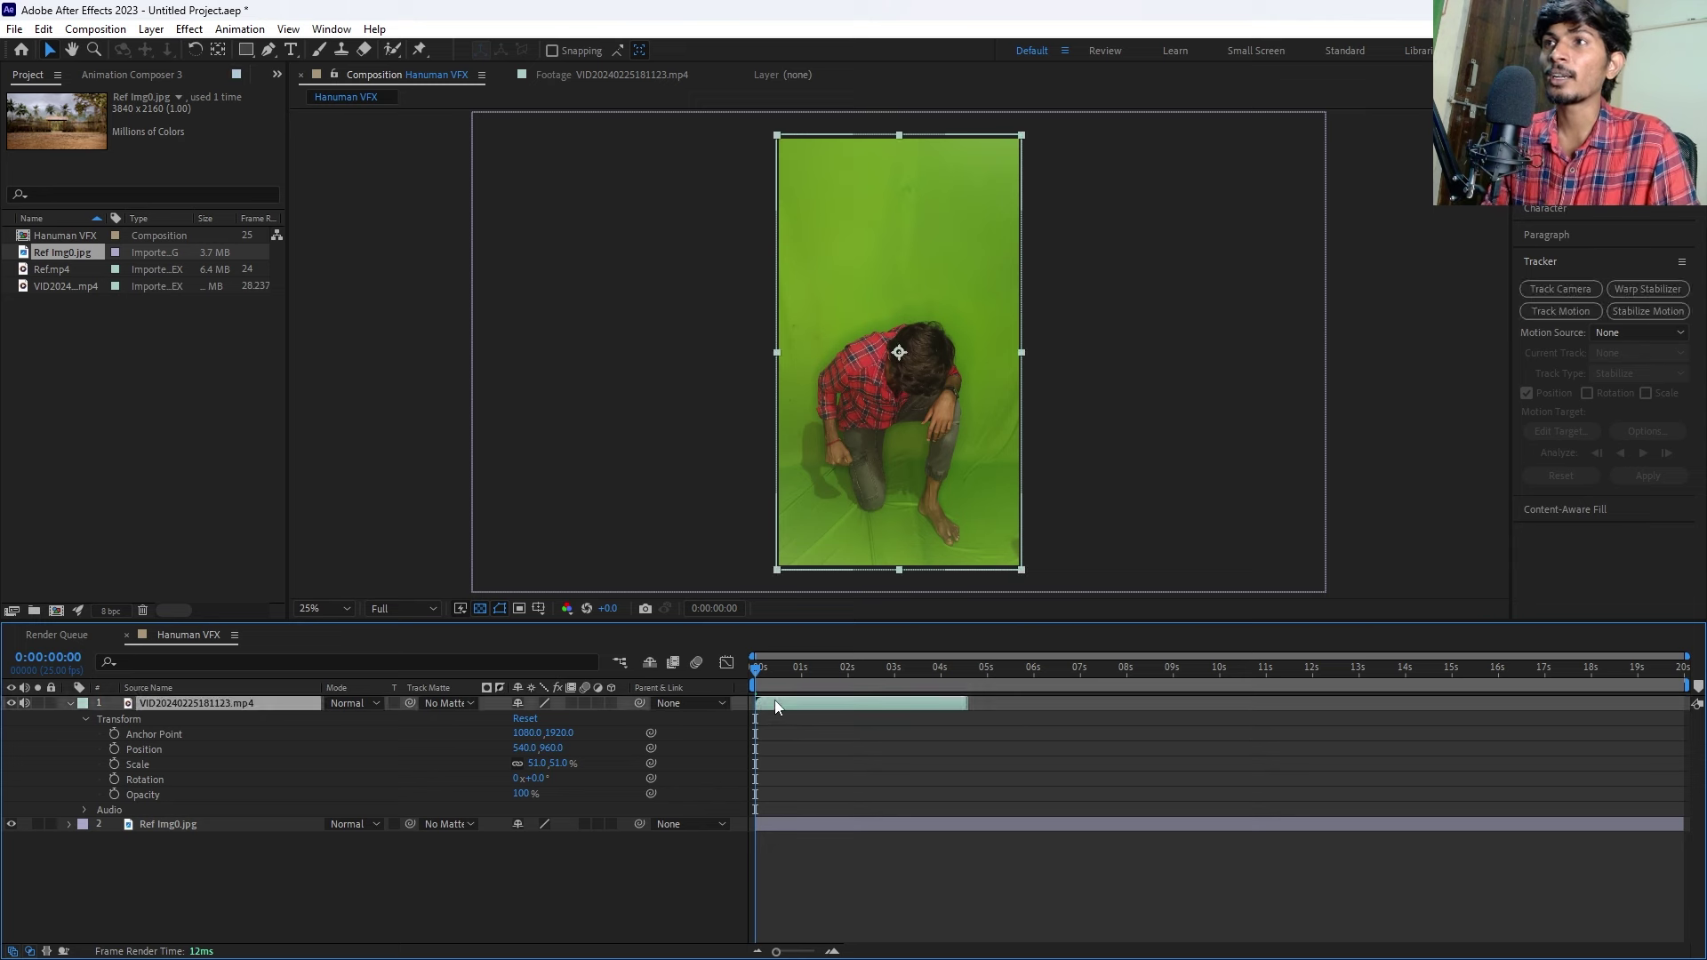
left_click(774, 718)
left_click(772, 701)
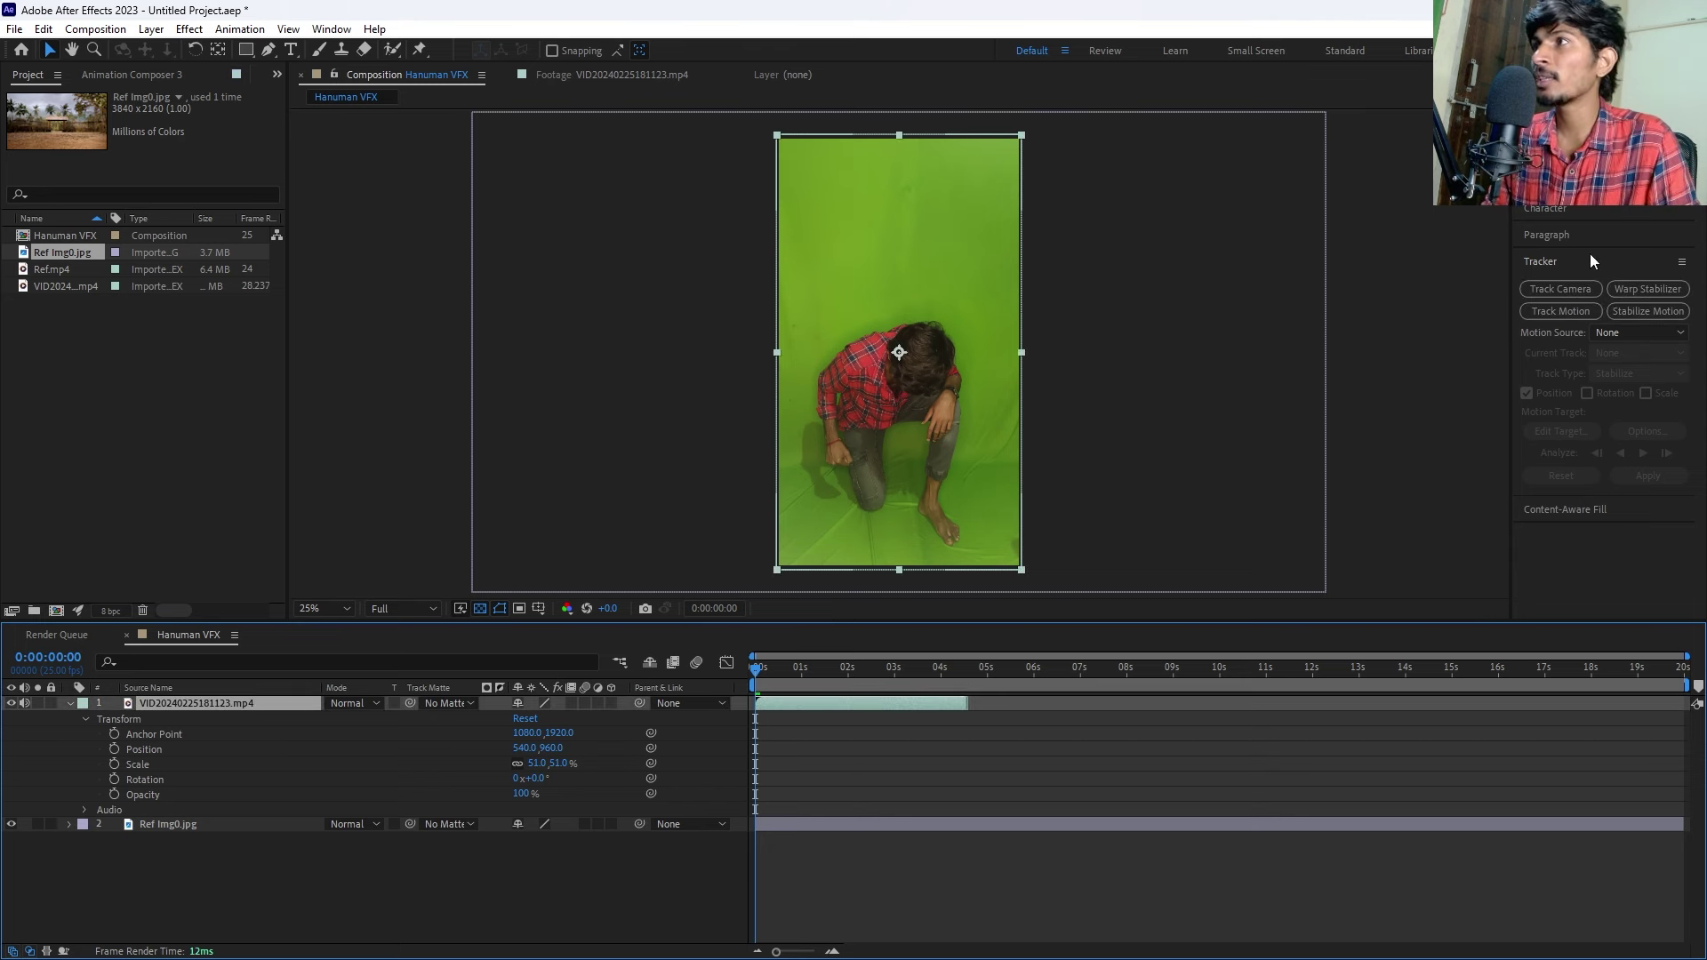
left_click(1522, 198)
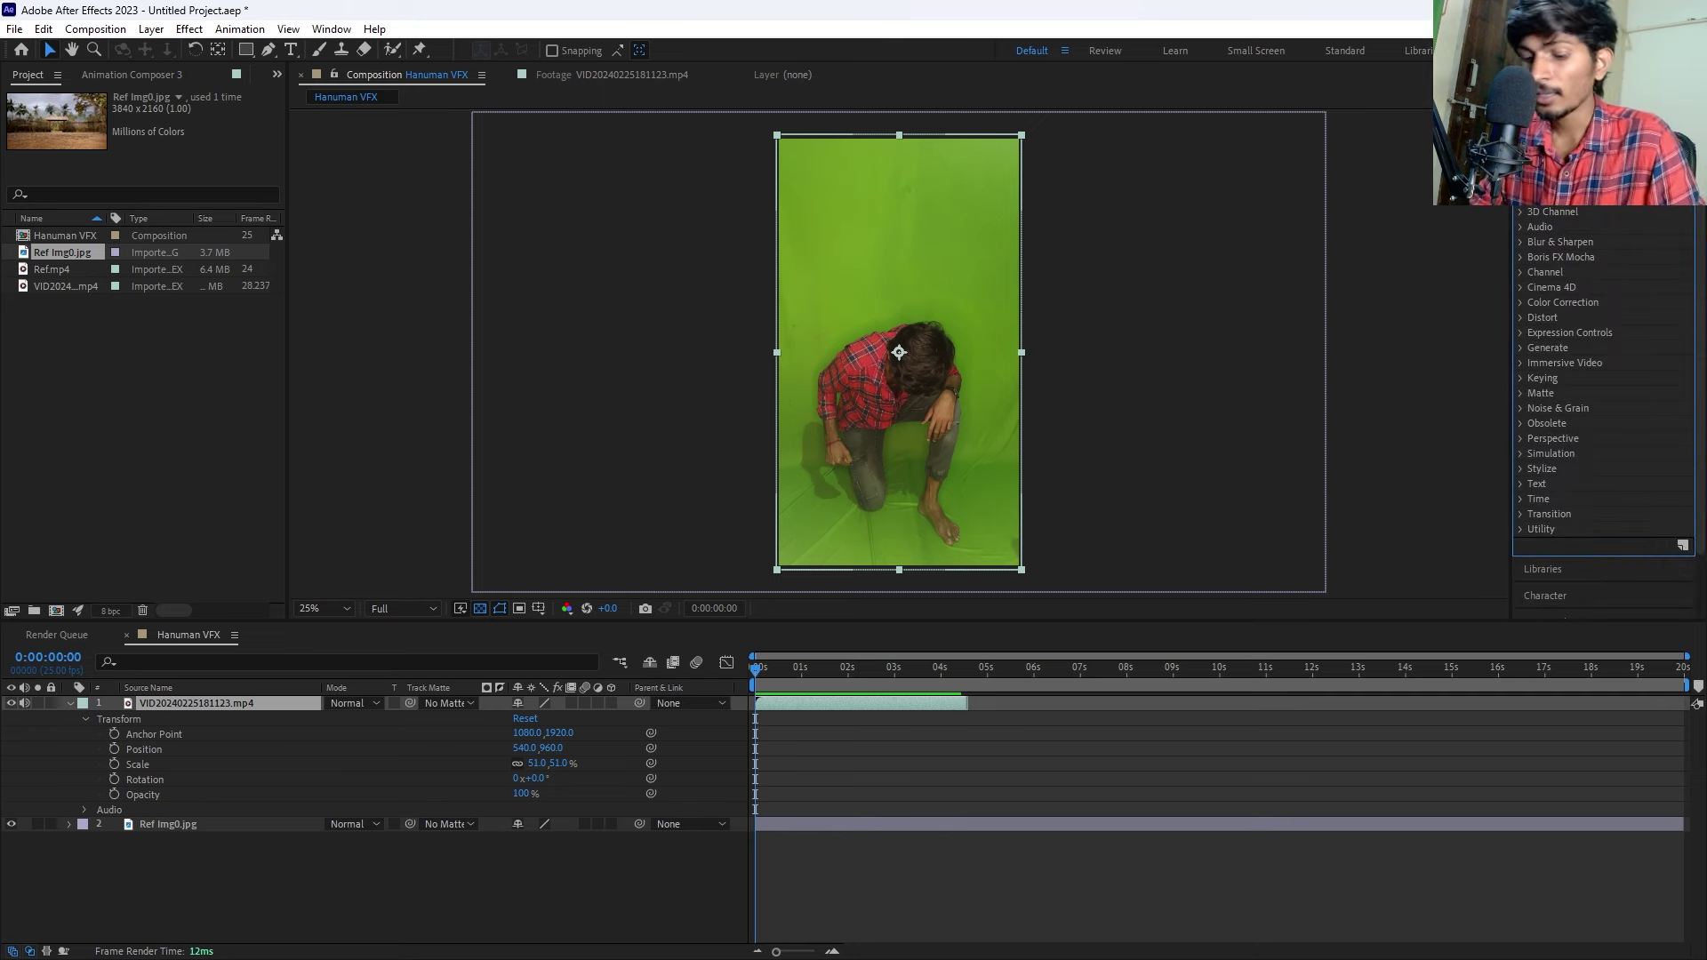
Apply Keylight (1.2) to the clip and sample the green backdrop as Screen Colour.
left_click(1522, 196)
scroll(1581, 260, "down", 10)
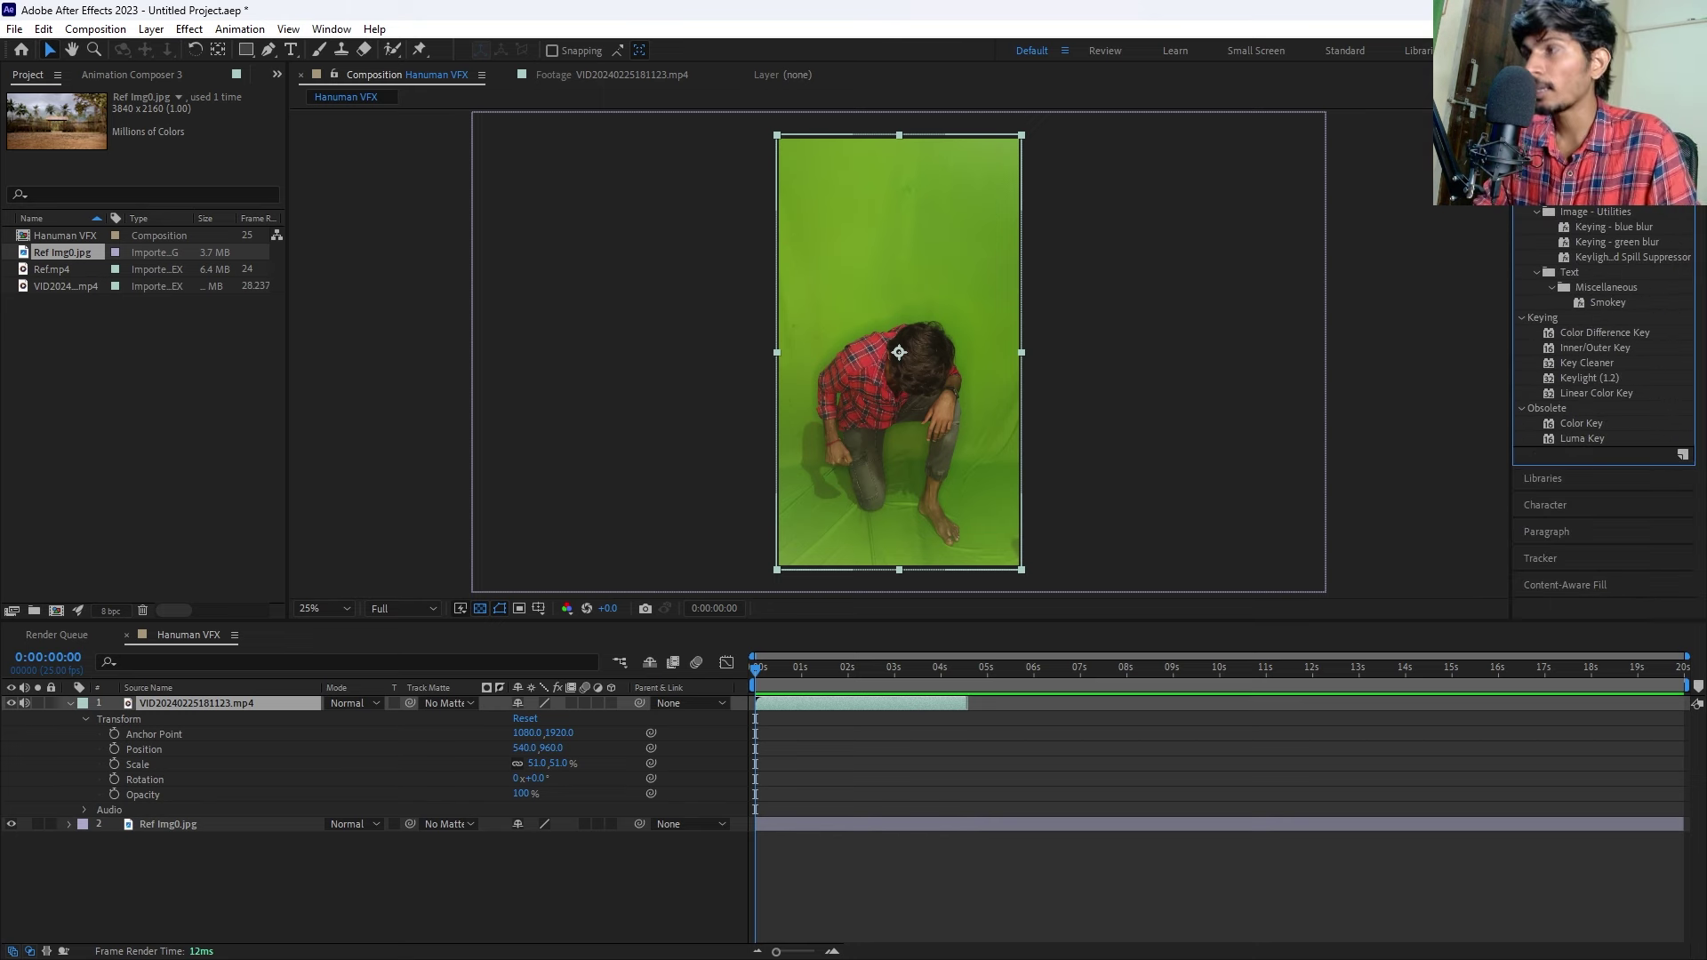
mouse_move(1577, 376)
left_mouse_down()
mouse_move(1420, 500)
mouse_move(843, 706)
left_mouse_up()
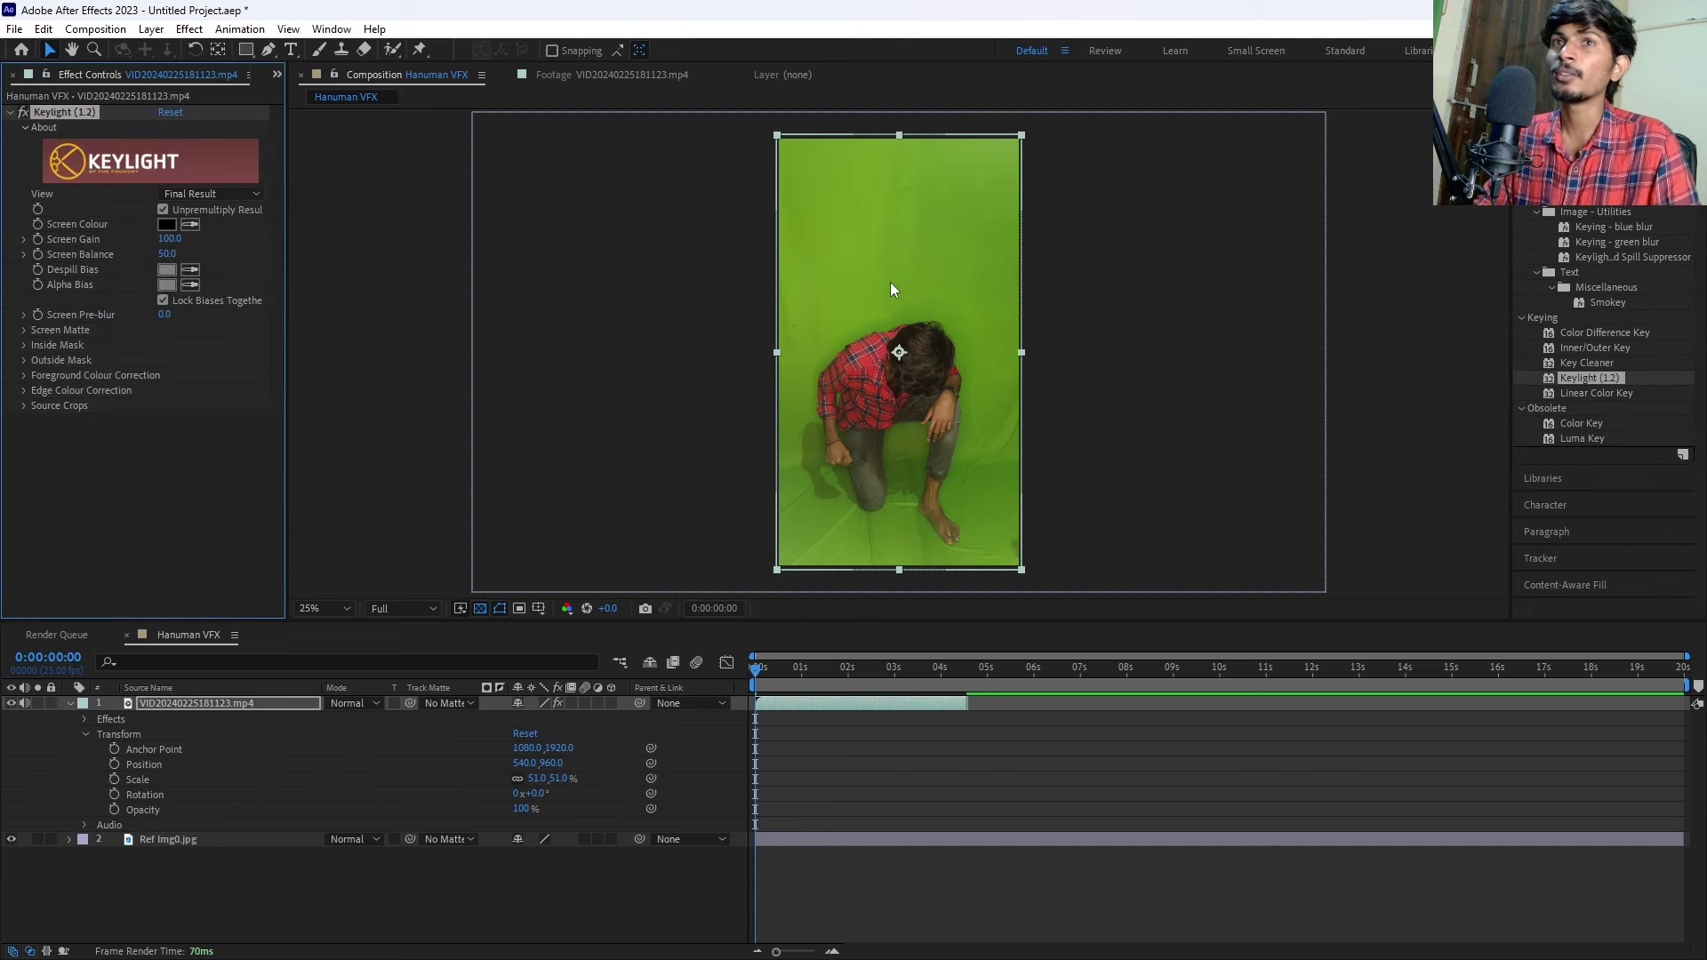
left_click(174, 226)
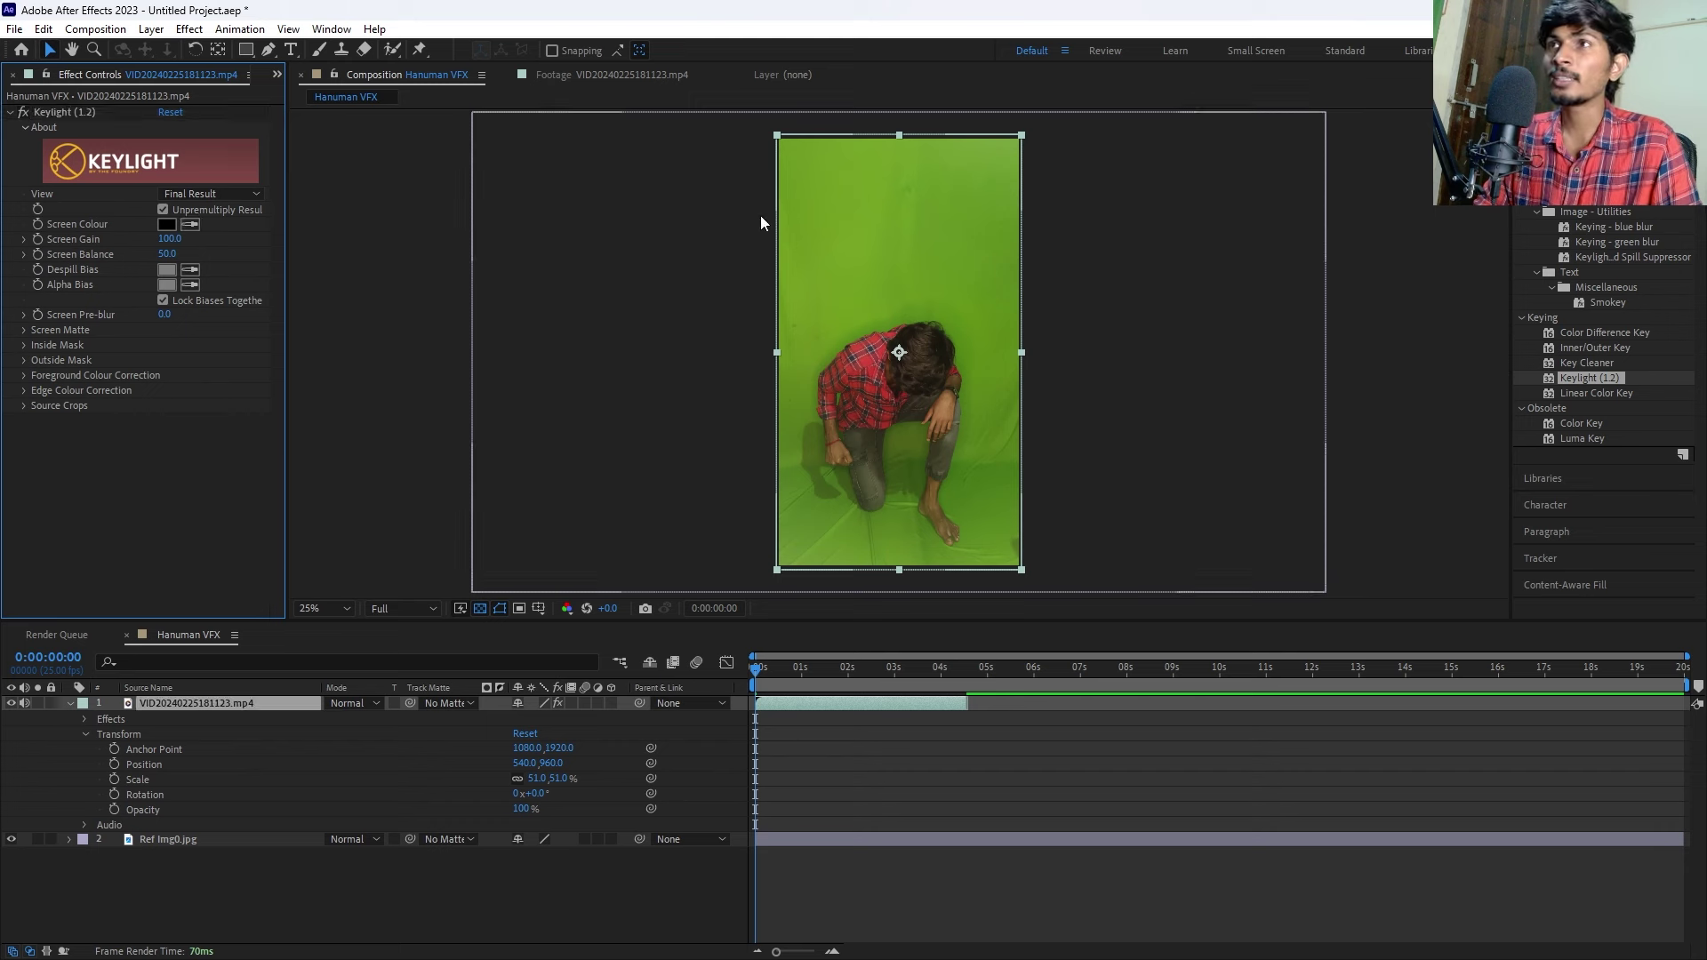
left_click(191, 224)
left_click(850, 228)
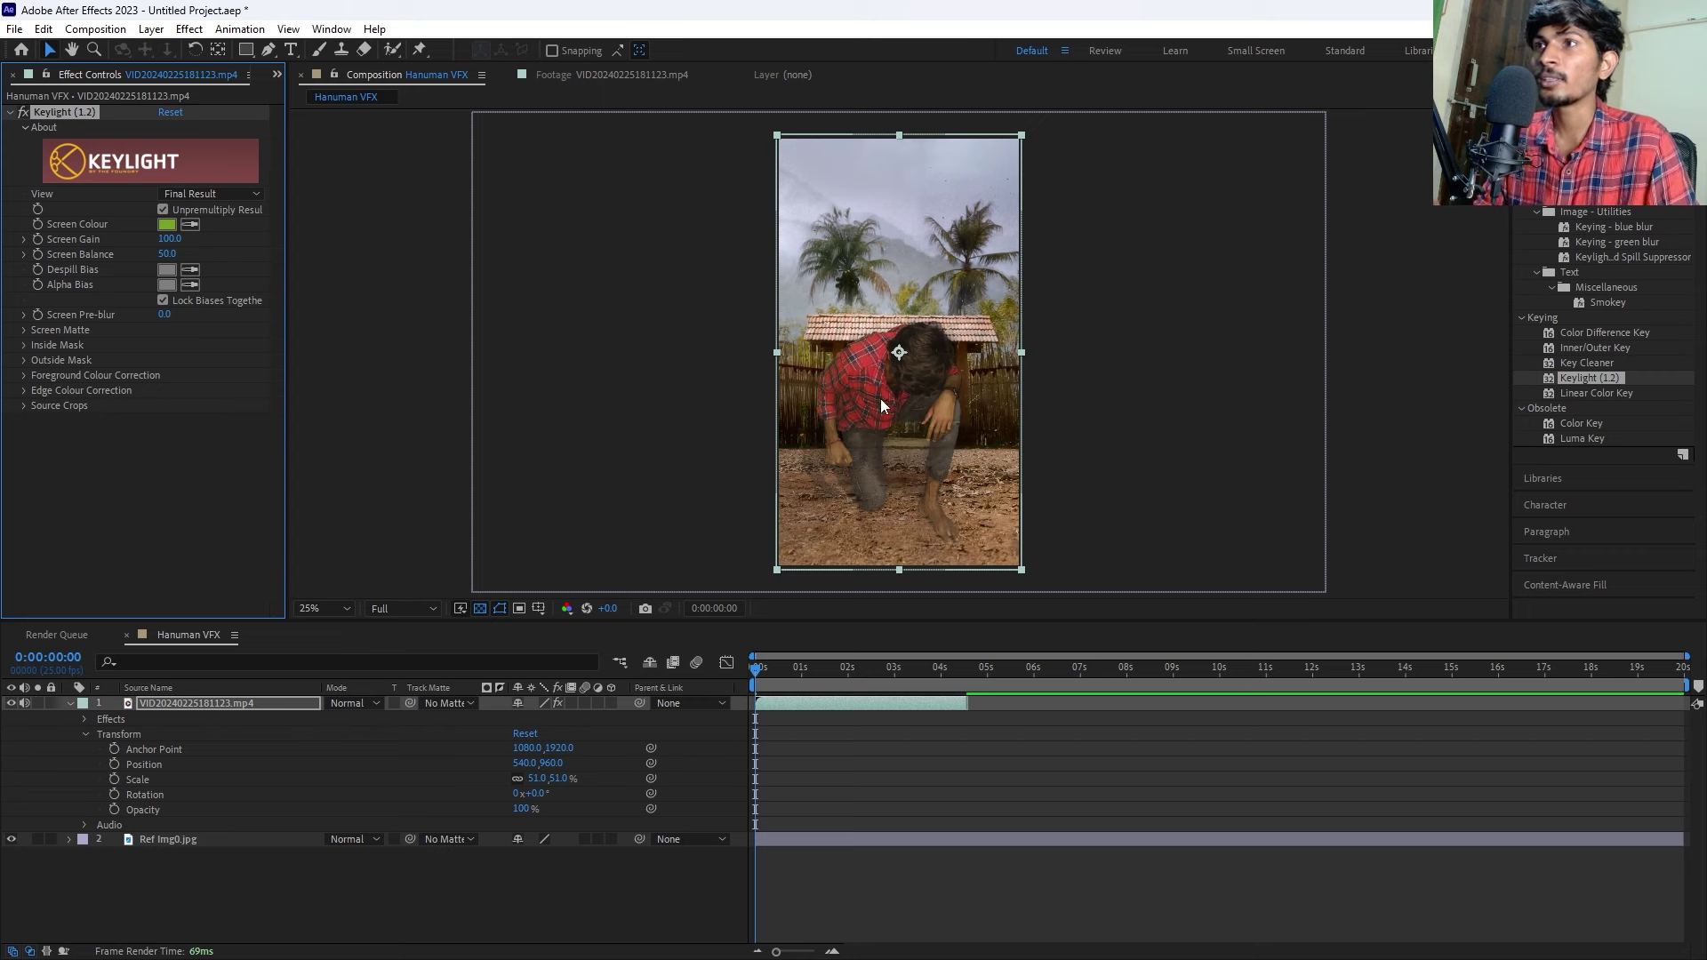
Set Keylight's View to Screen Matte to inspect the black-and-white matte.
left_click(834, 747)
left_click(809, 706)
left_click(204, 194)
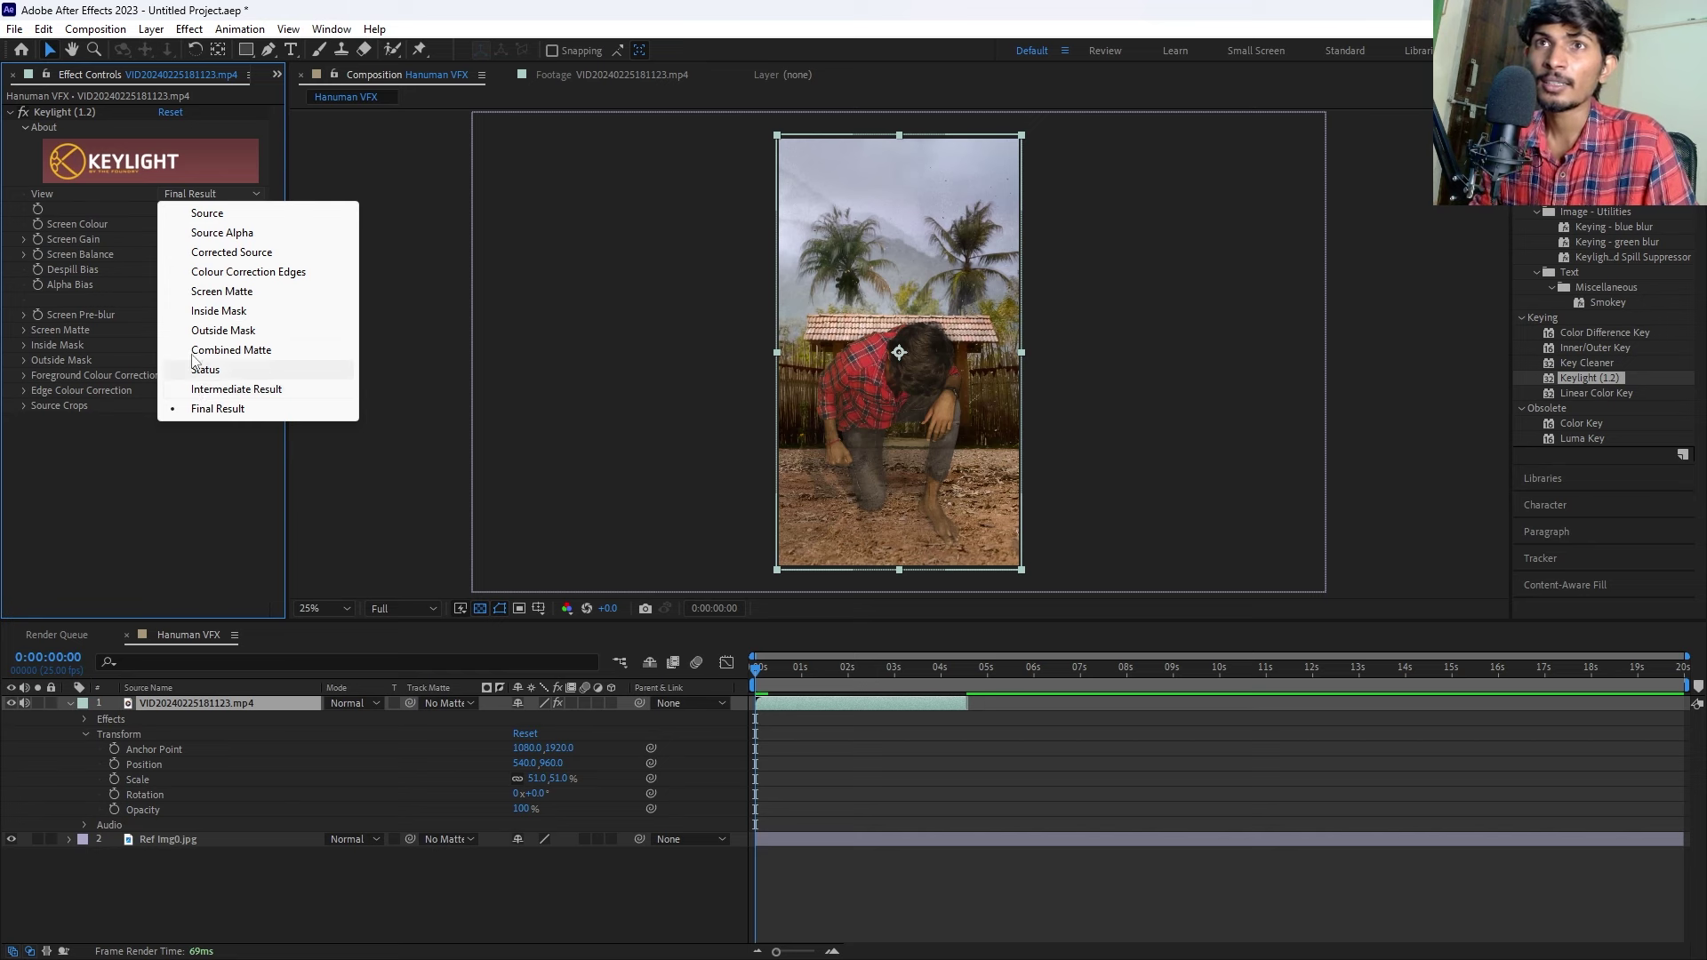
left_click(210, 291)
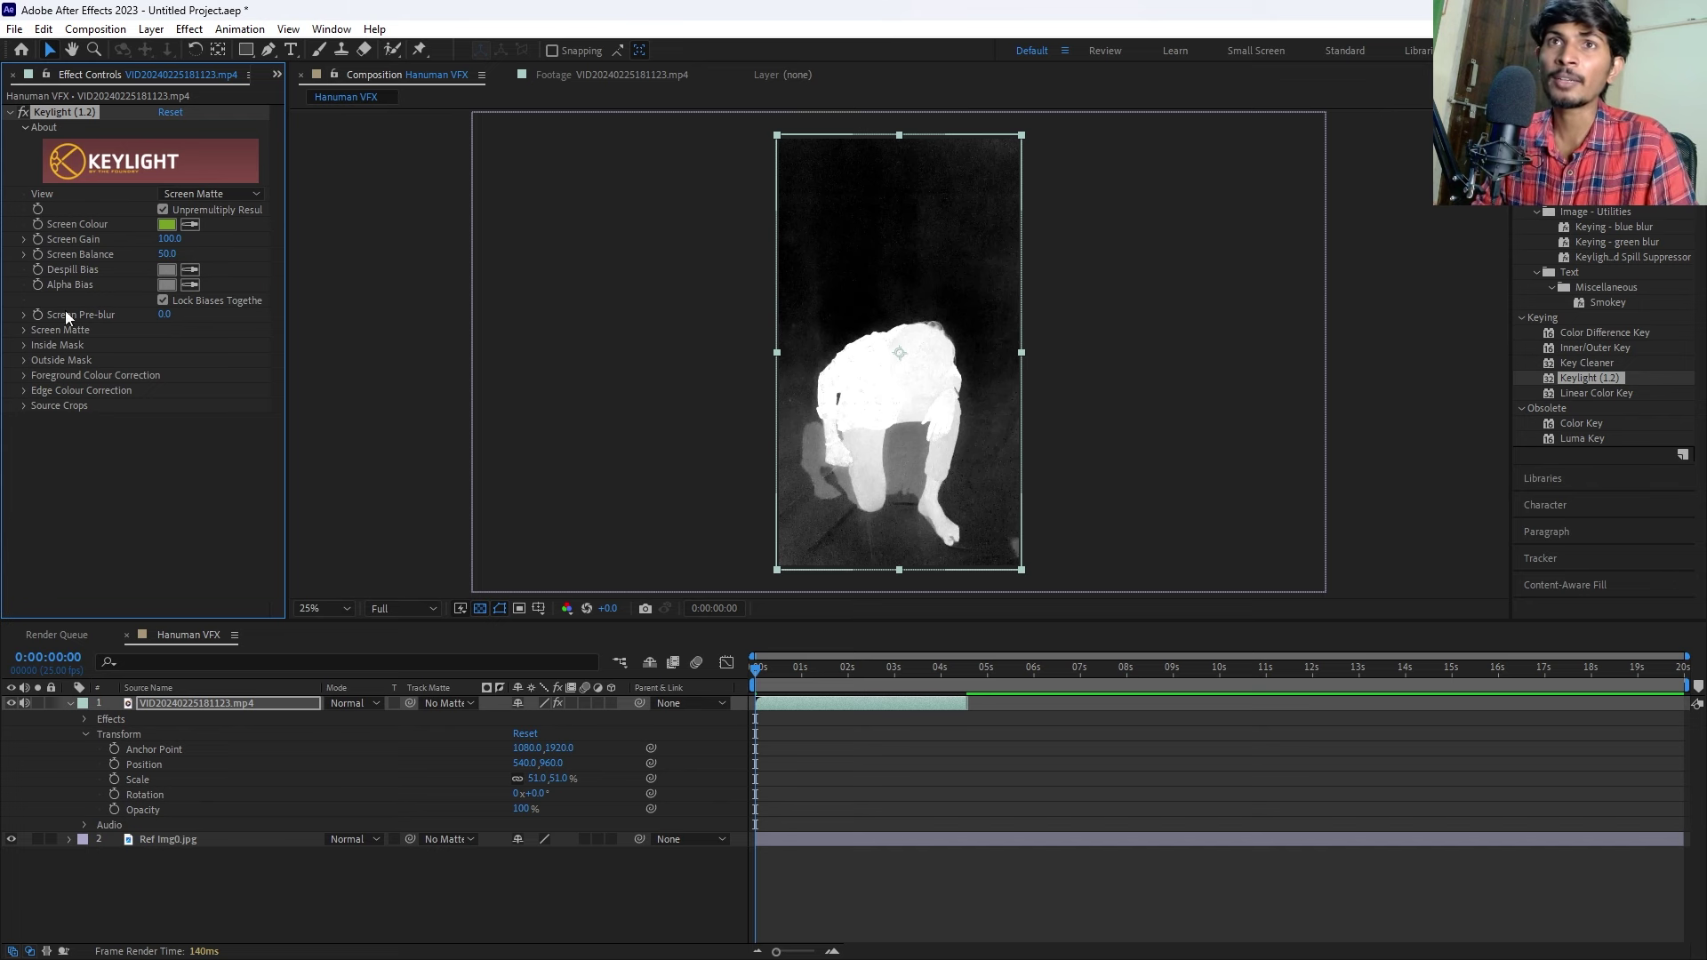
Set Keylight's Screen Matte Clip Black to 57 and Clip White to 71.
left_click(23, 240)
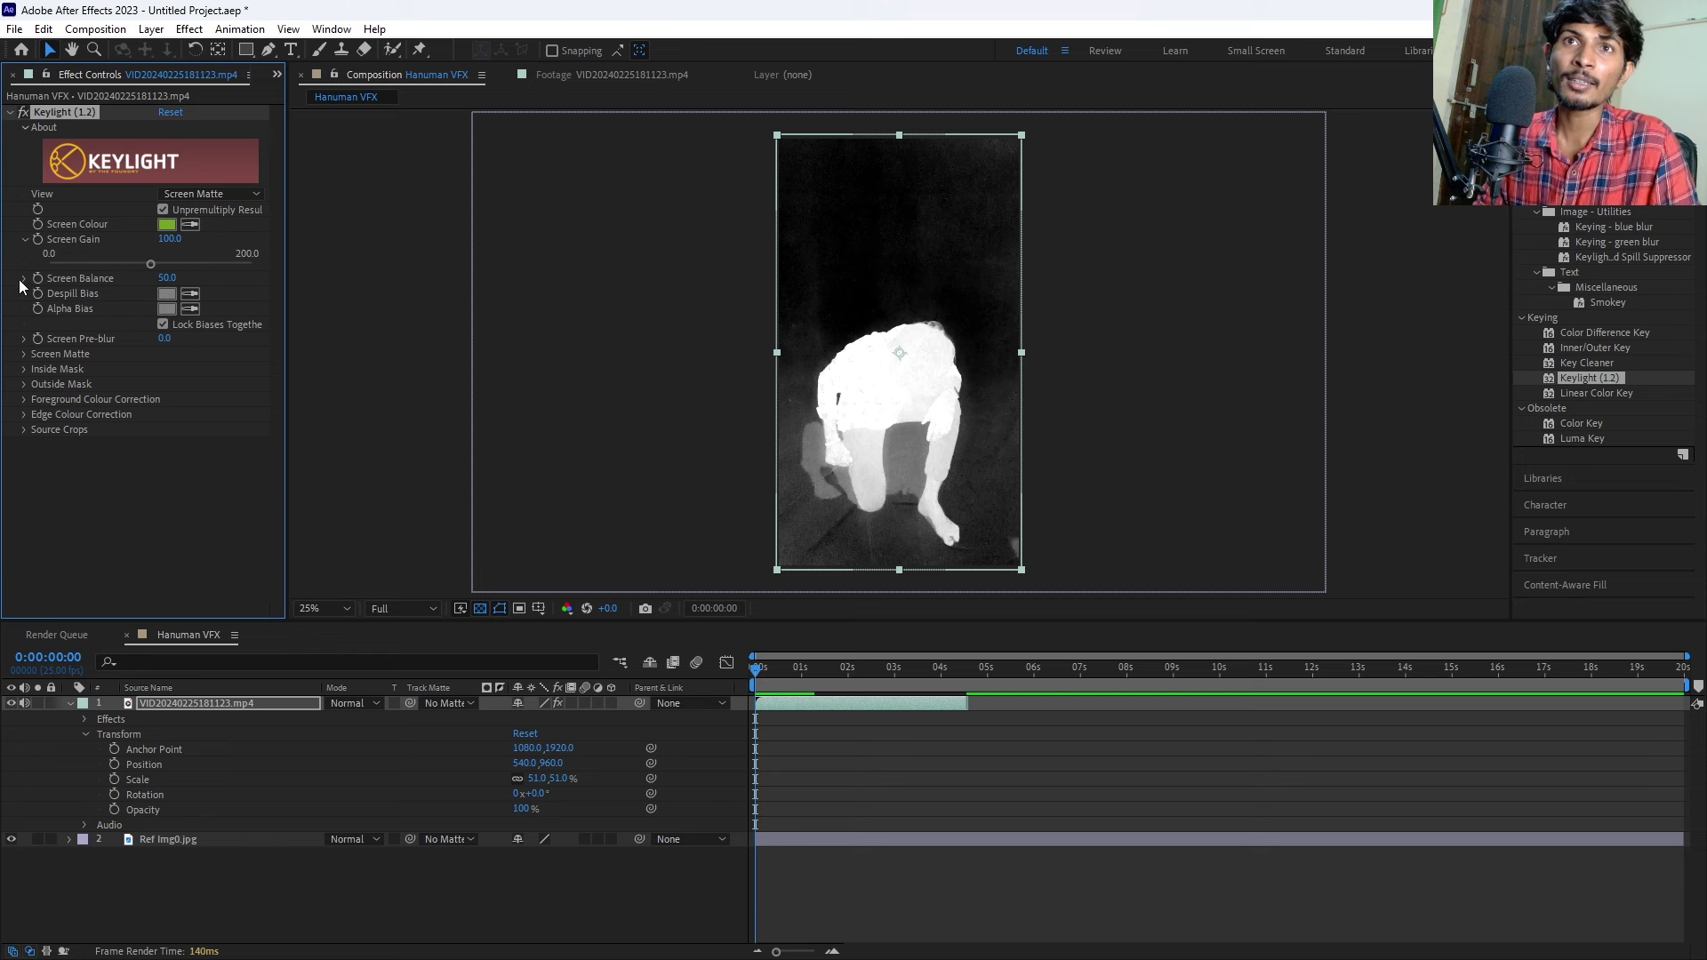
left_click(22, 355)
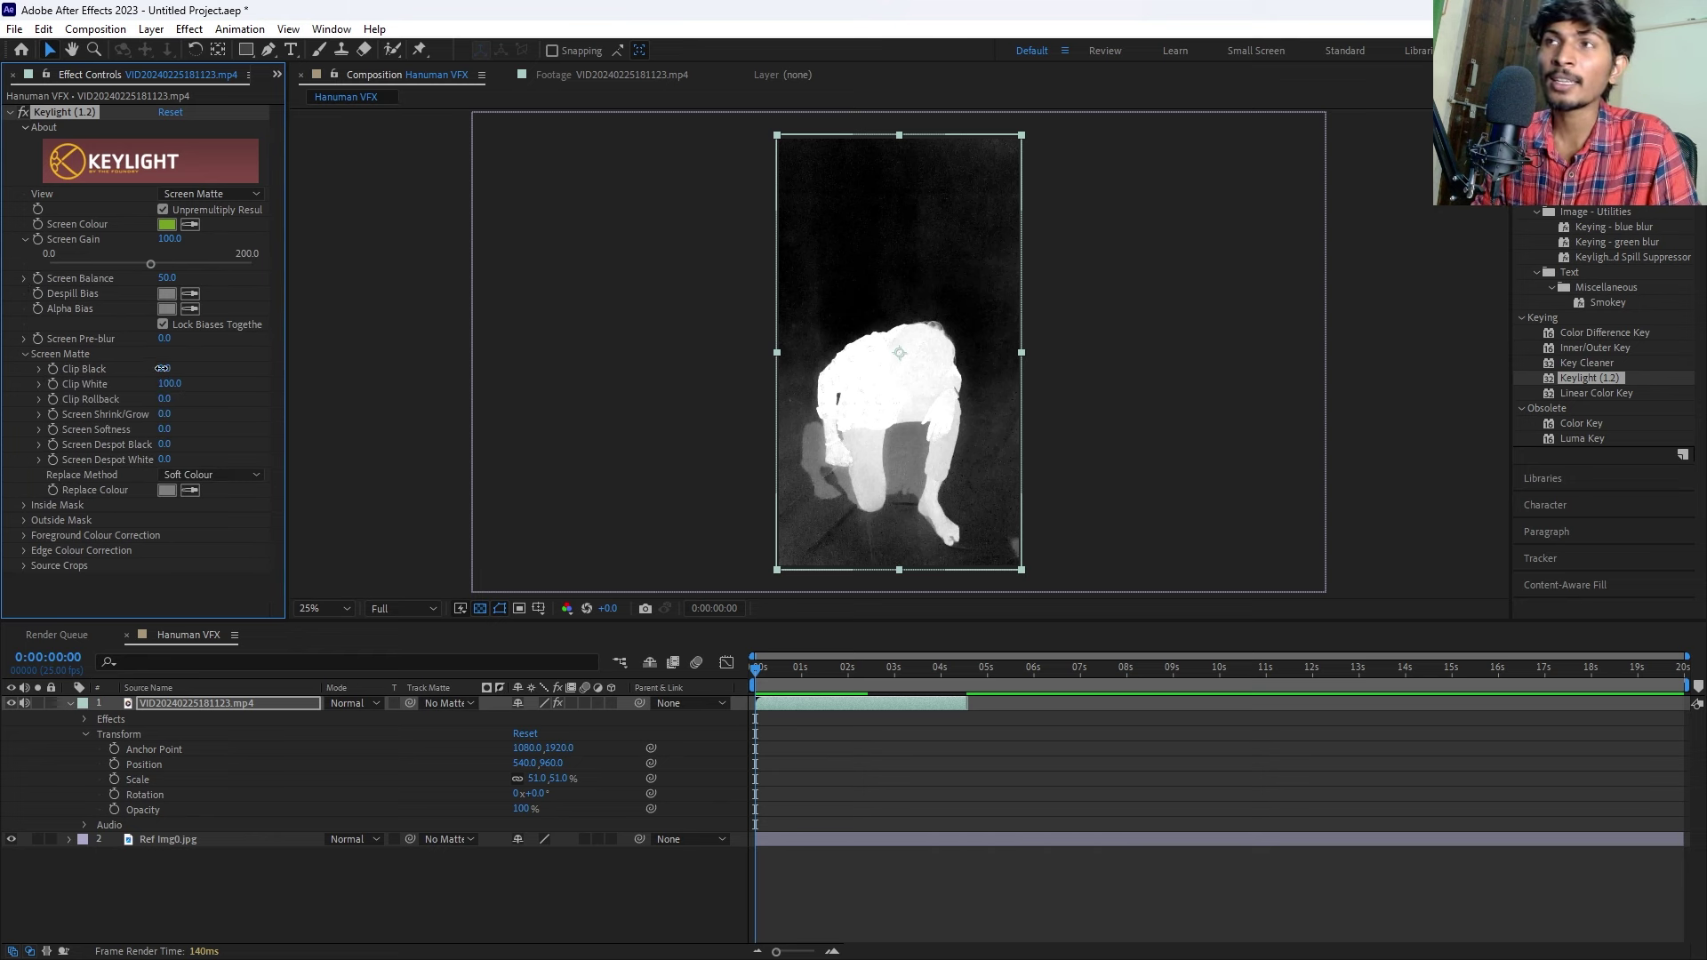
left_click_drag(168, 368, 185, 367)
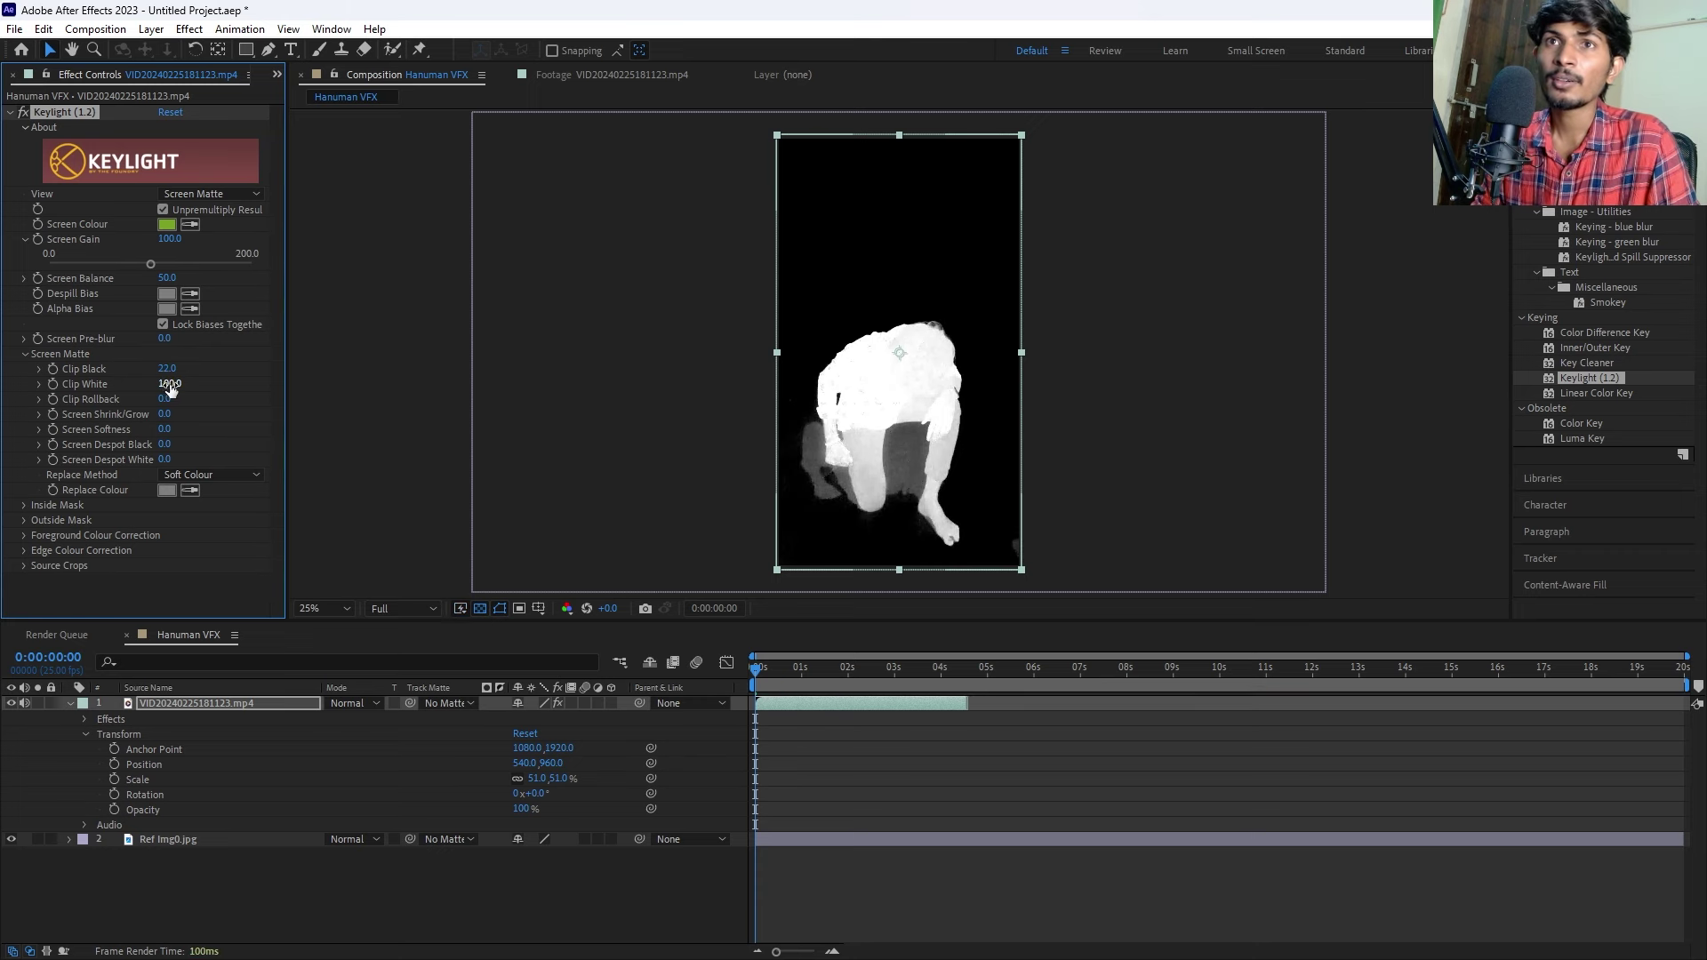
mouse_move(168, 384)
left_mouse_down()
mouse_move(124, 386)
mouse_move(169, 378)
left_mouse_up()
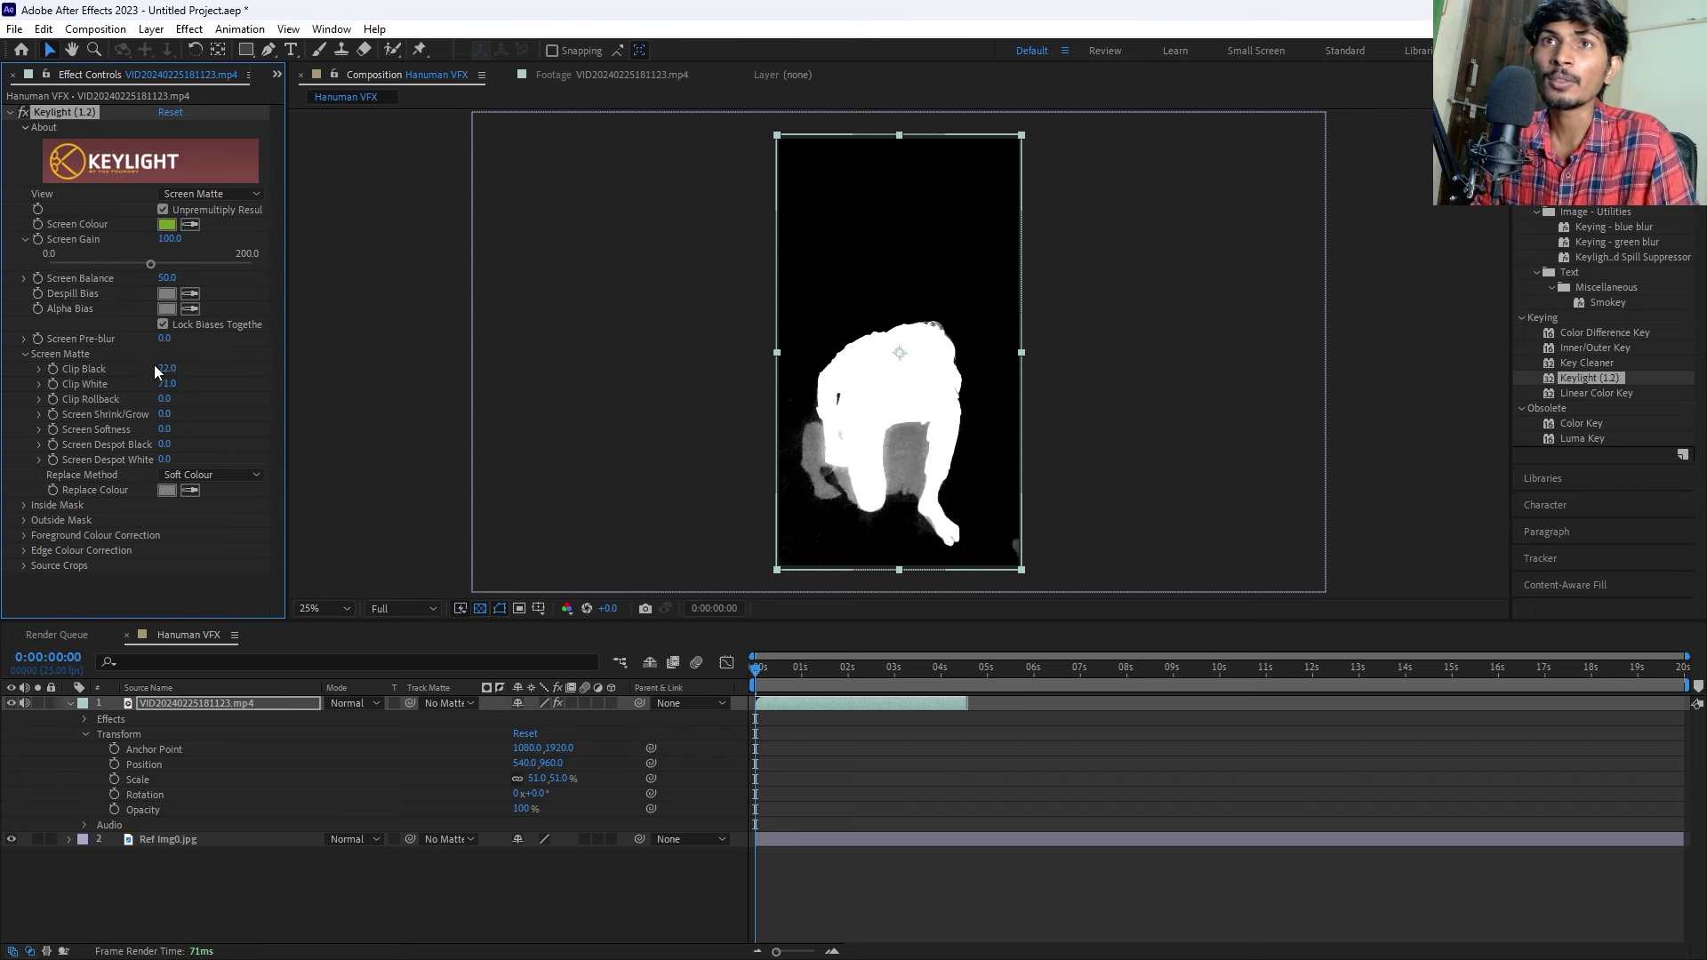
left_click_drag(165, 375, 181, 366)
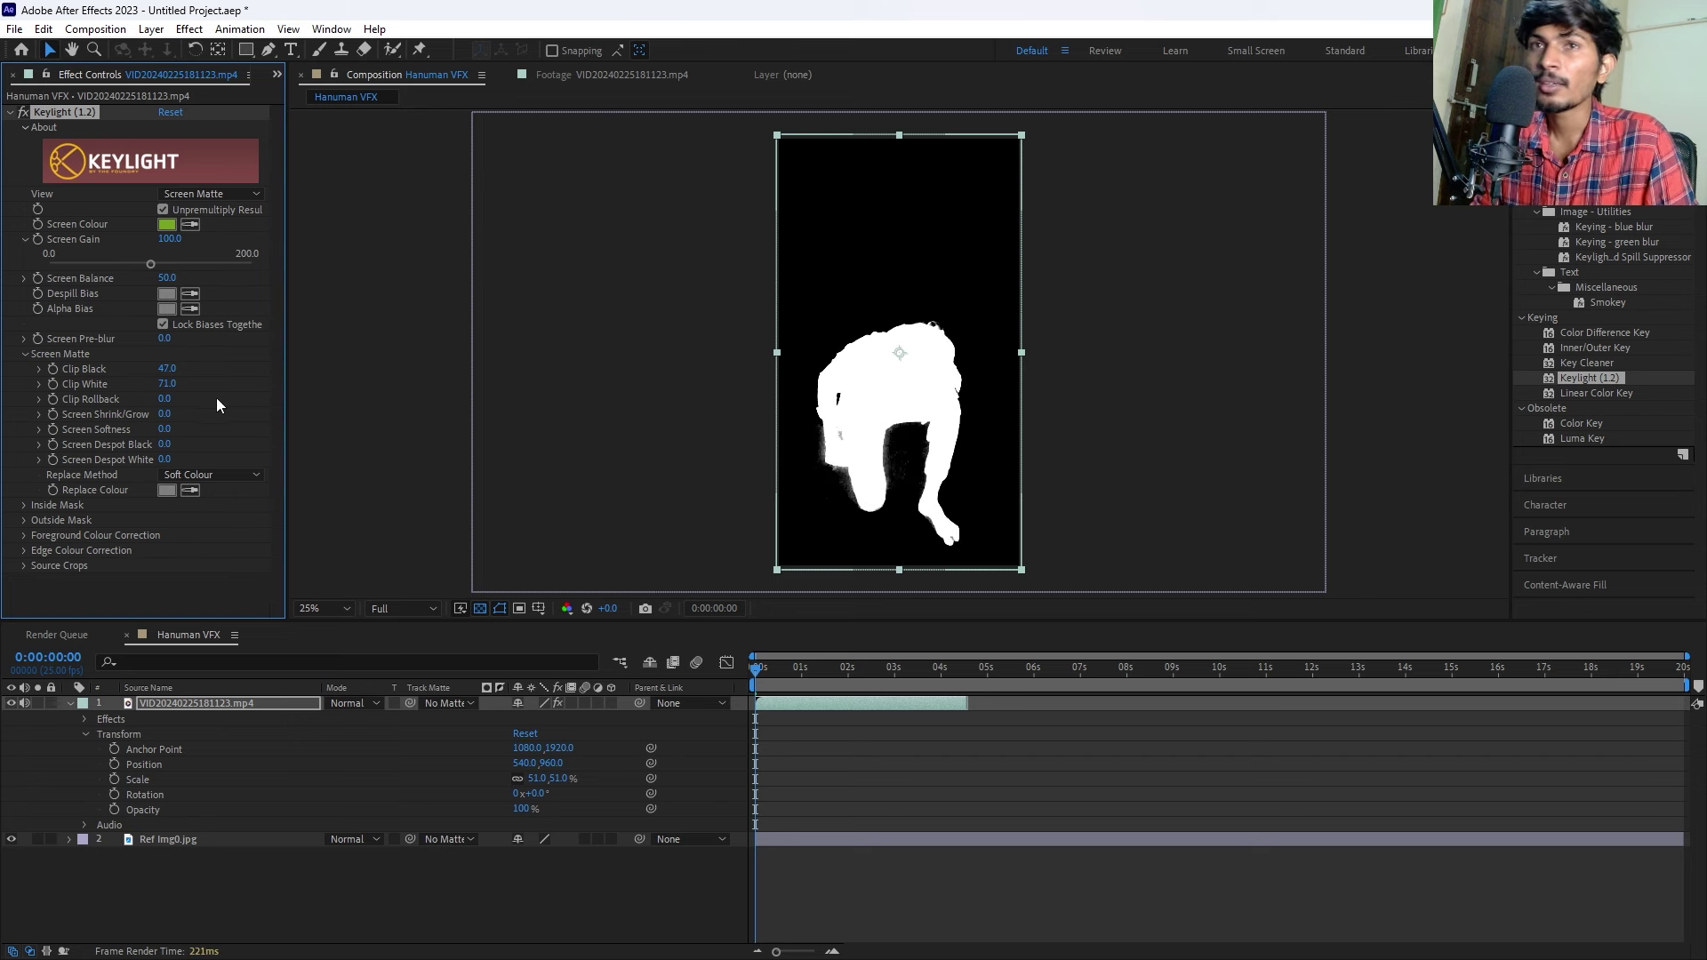
left_click_drag(165, 368, 178, 368)
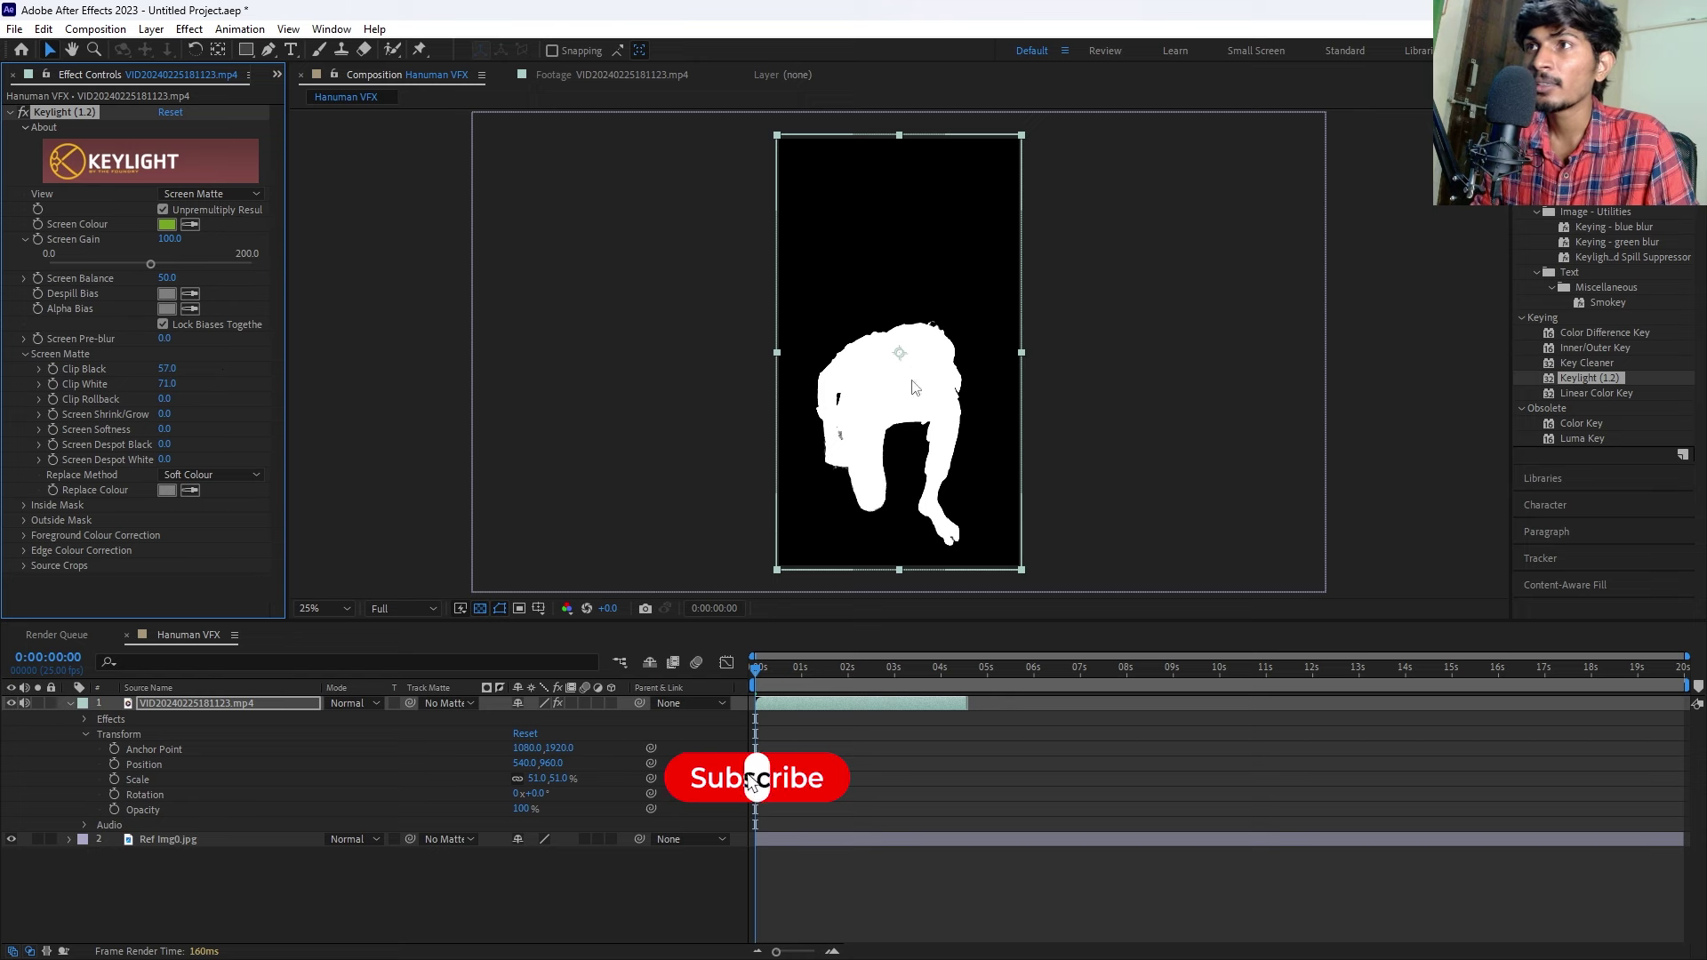
key("period")
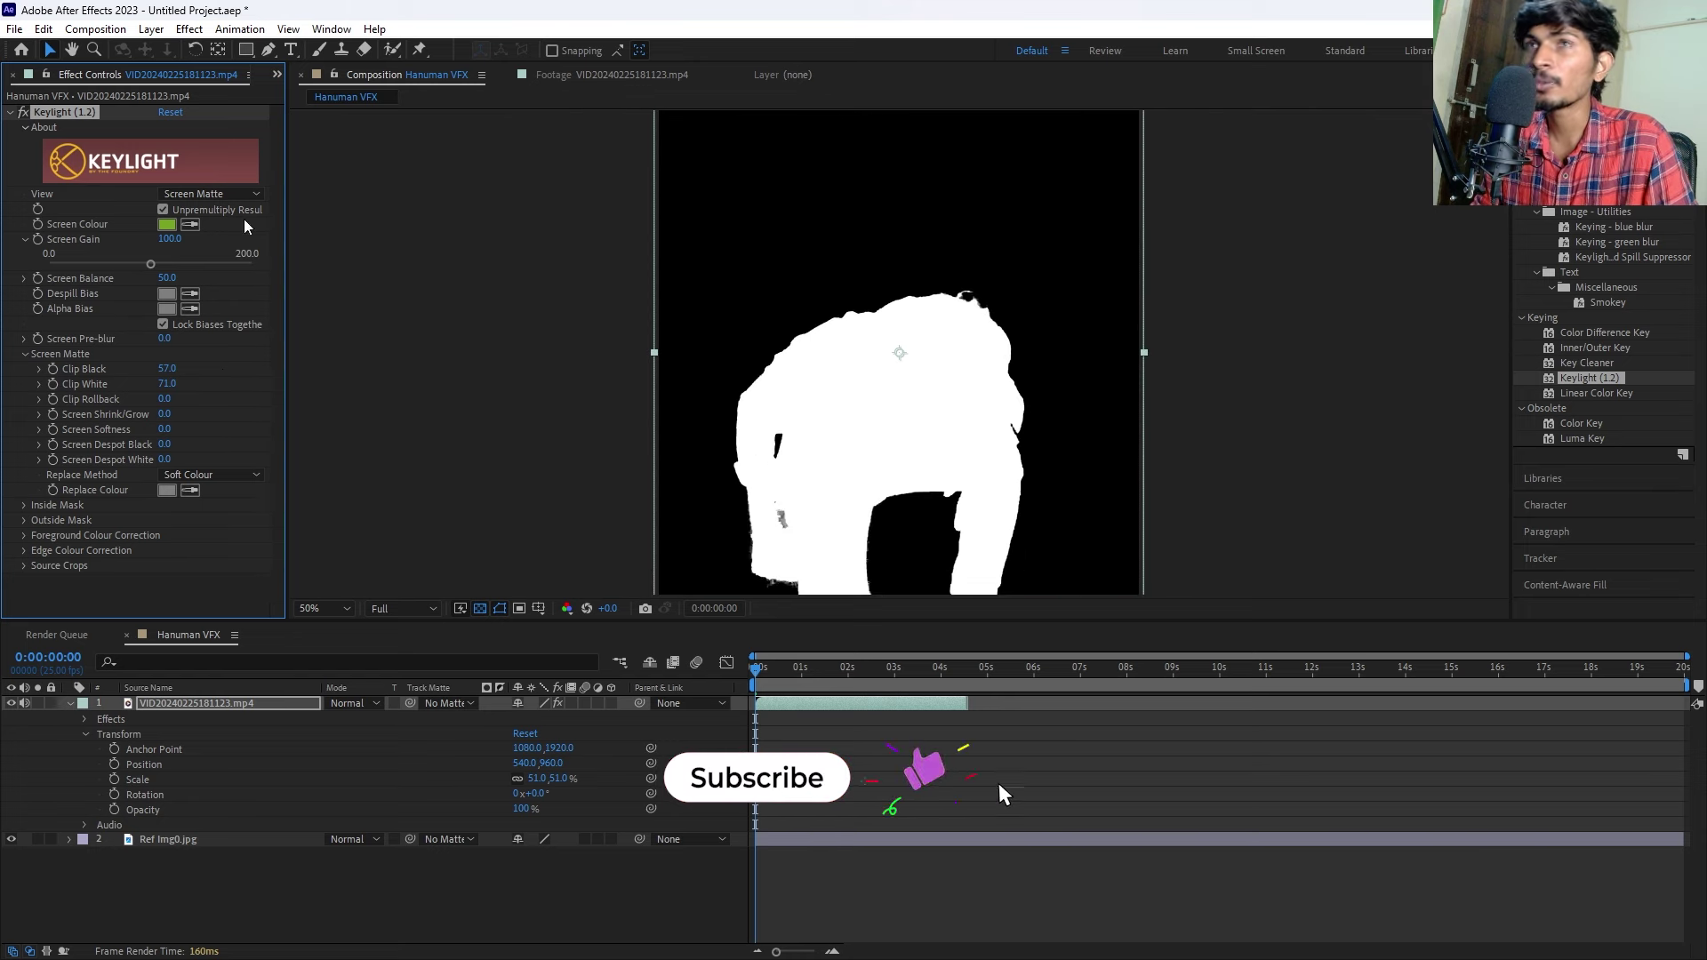
left_click(206, 194)
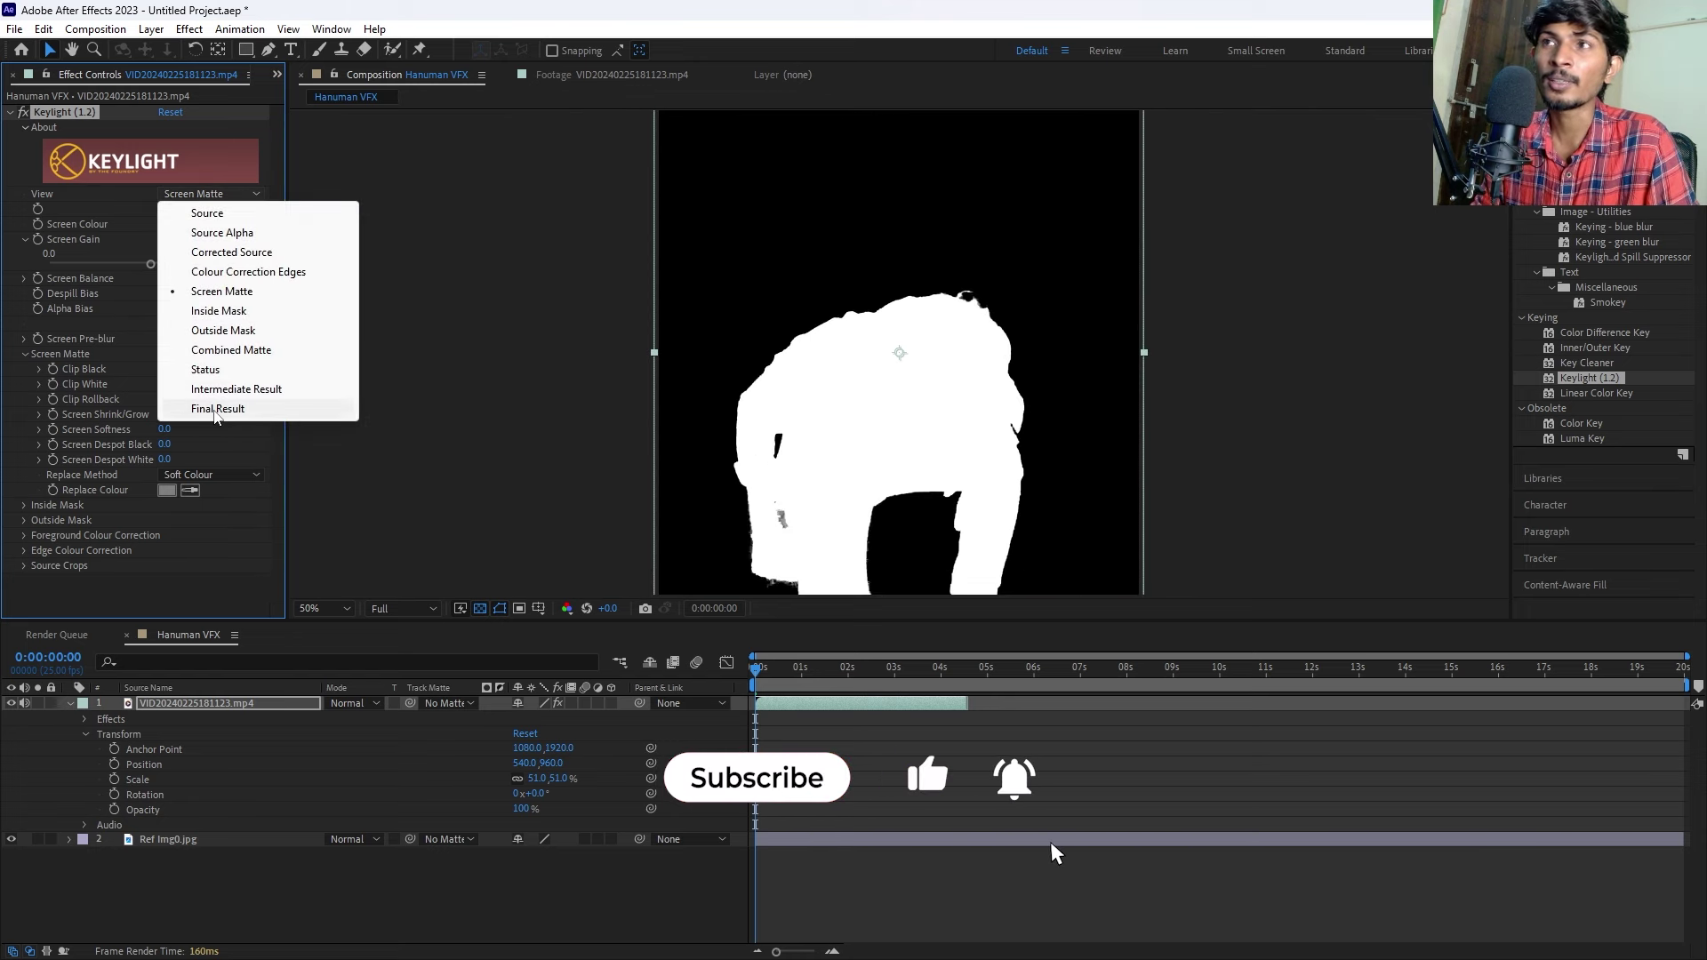
Set Keylight's View to Final Result and zoom in and out to check the composite.
left_click(217, 409)
key("comma")
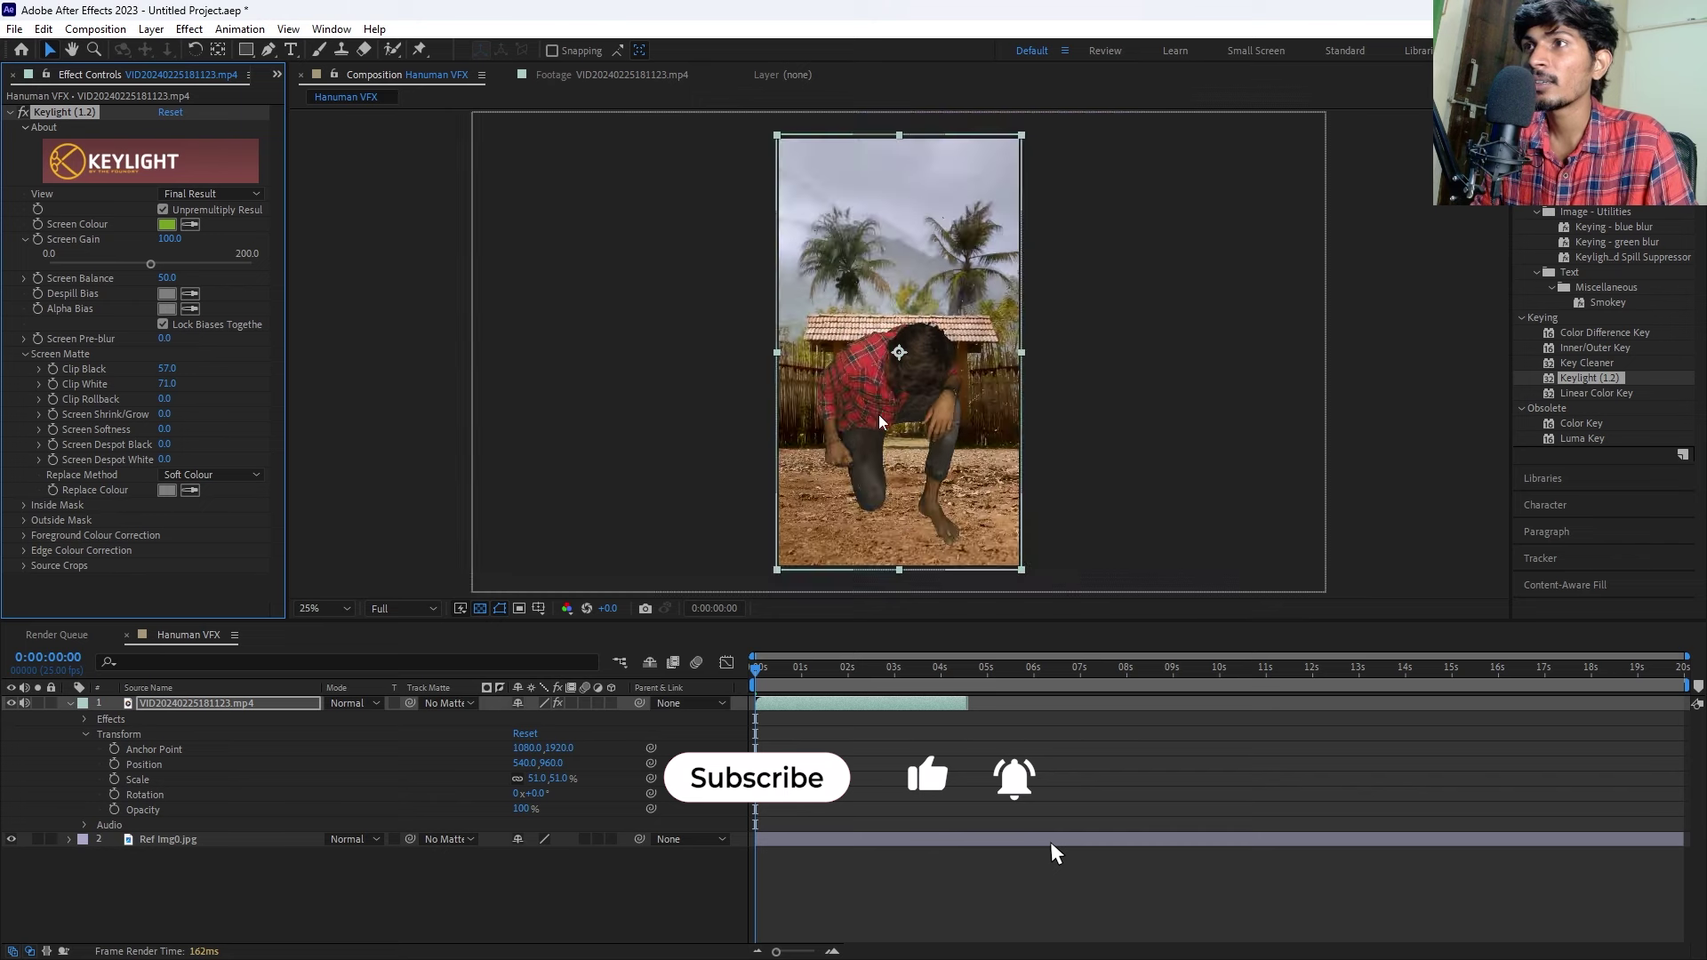
key("period")
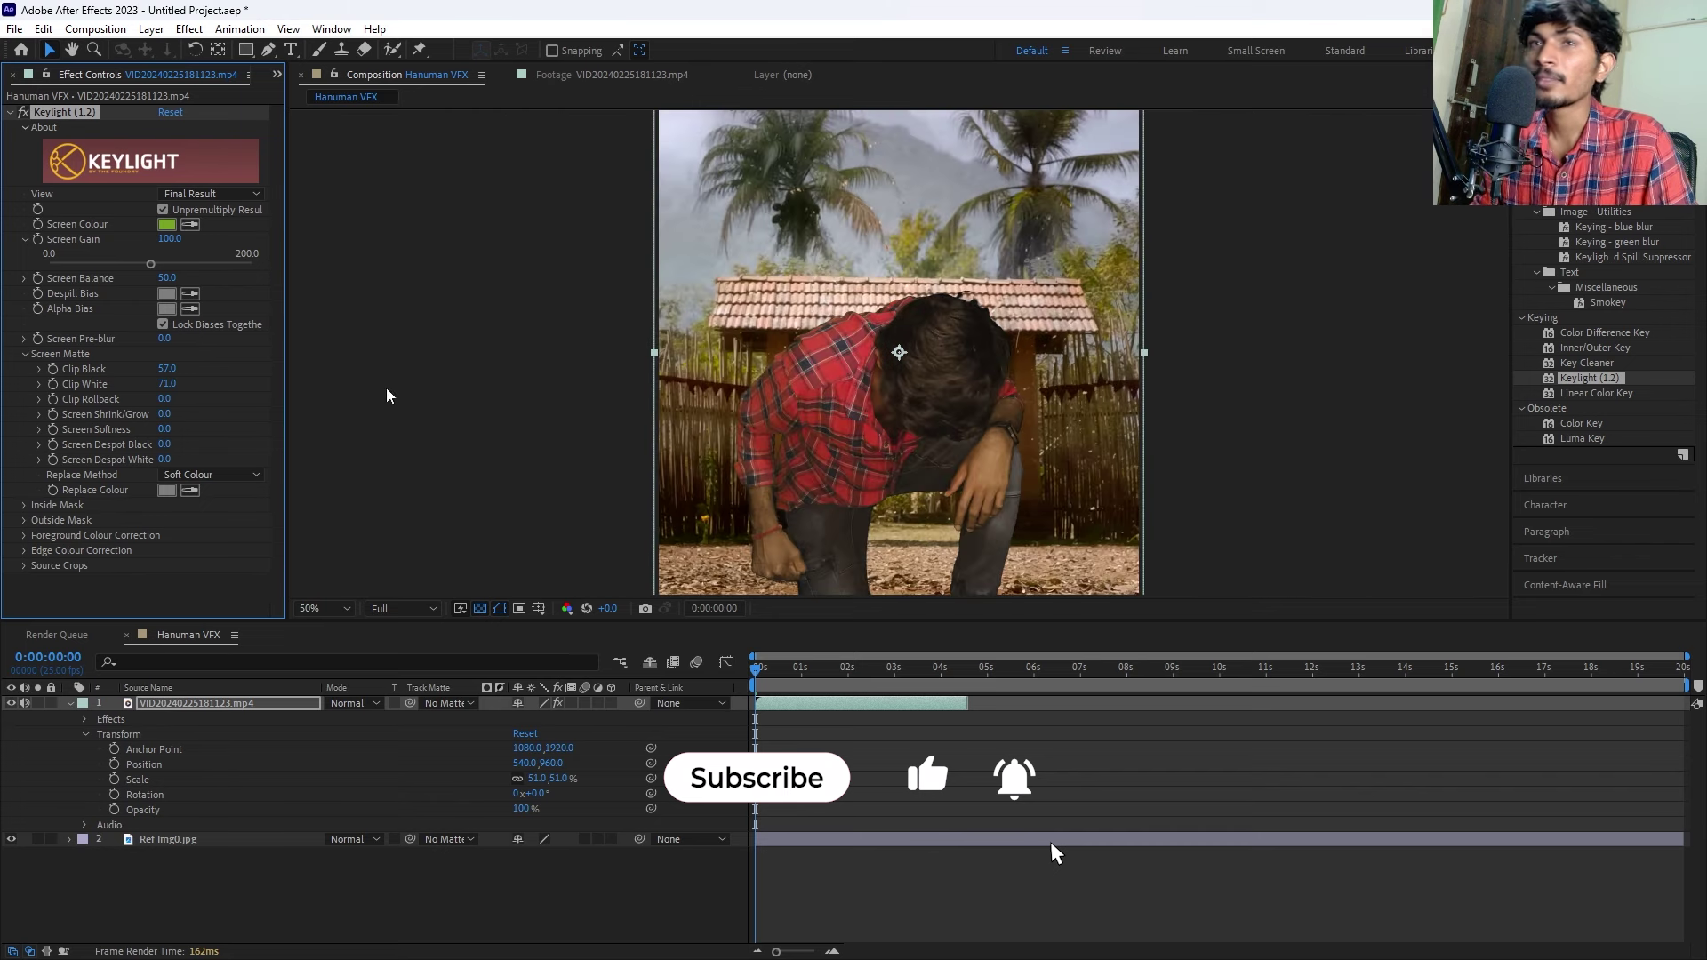
key("comma")
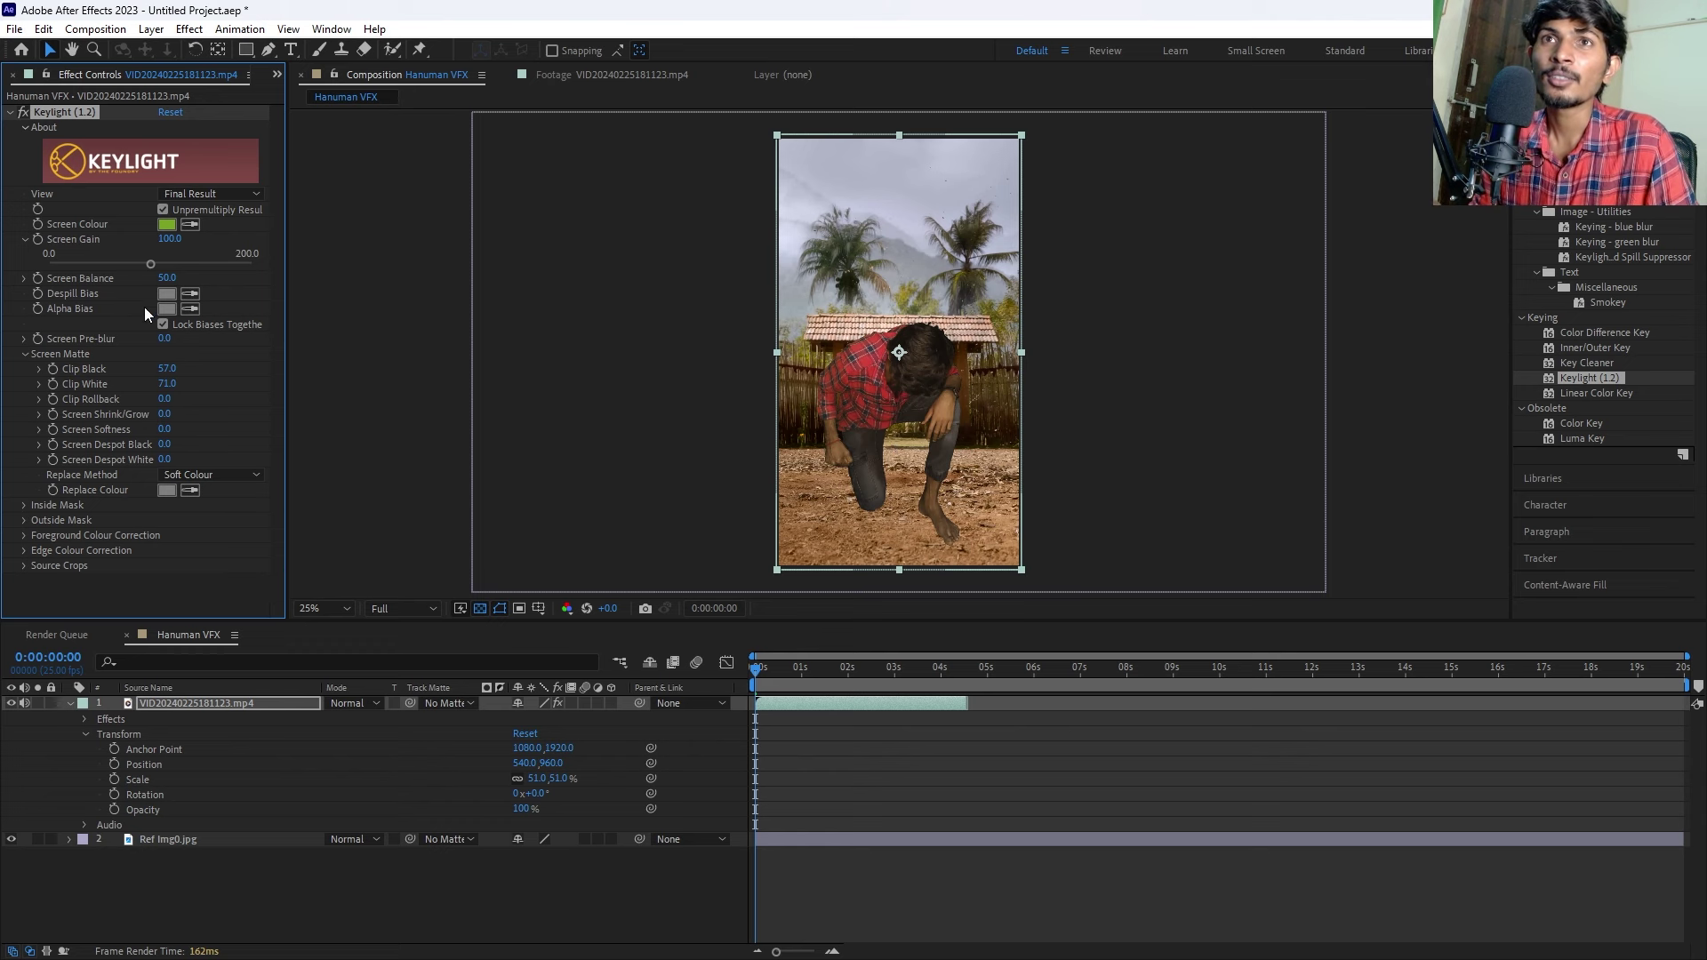
left_click(166, 369)
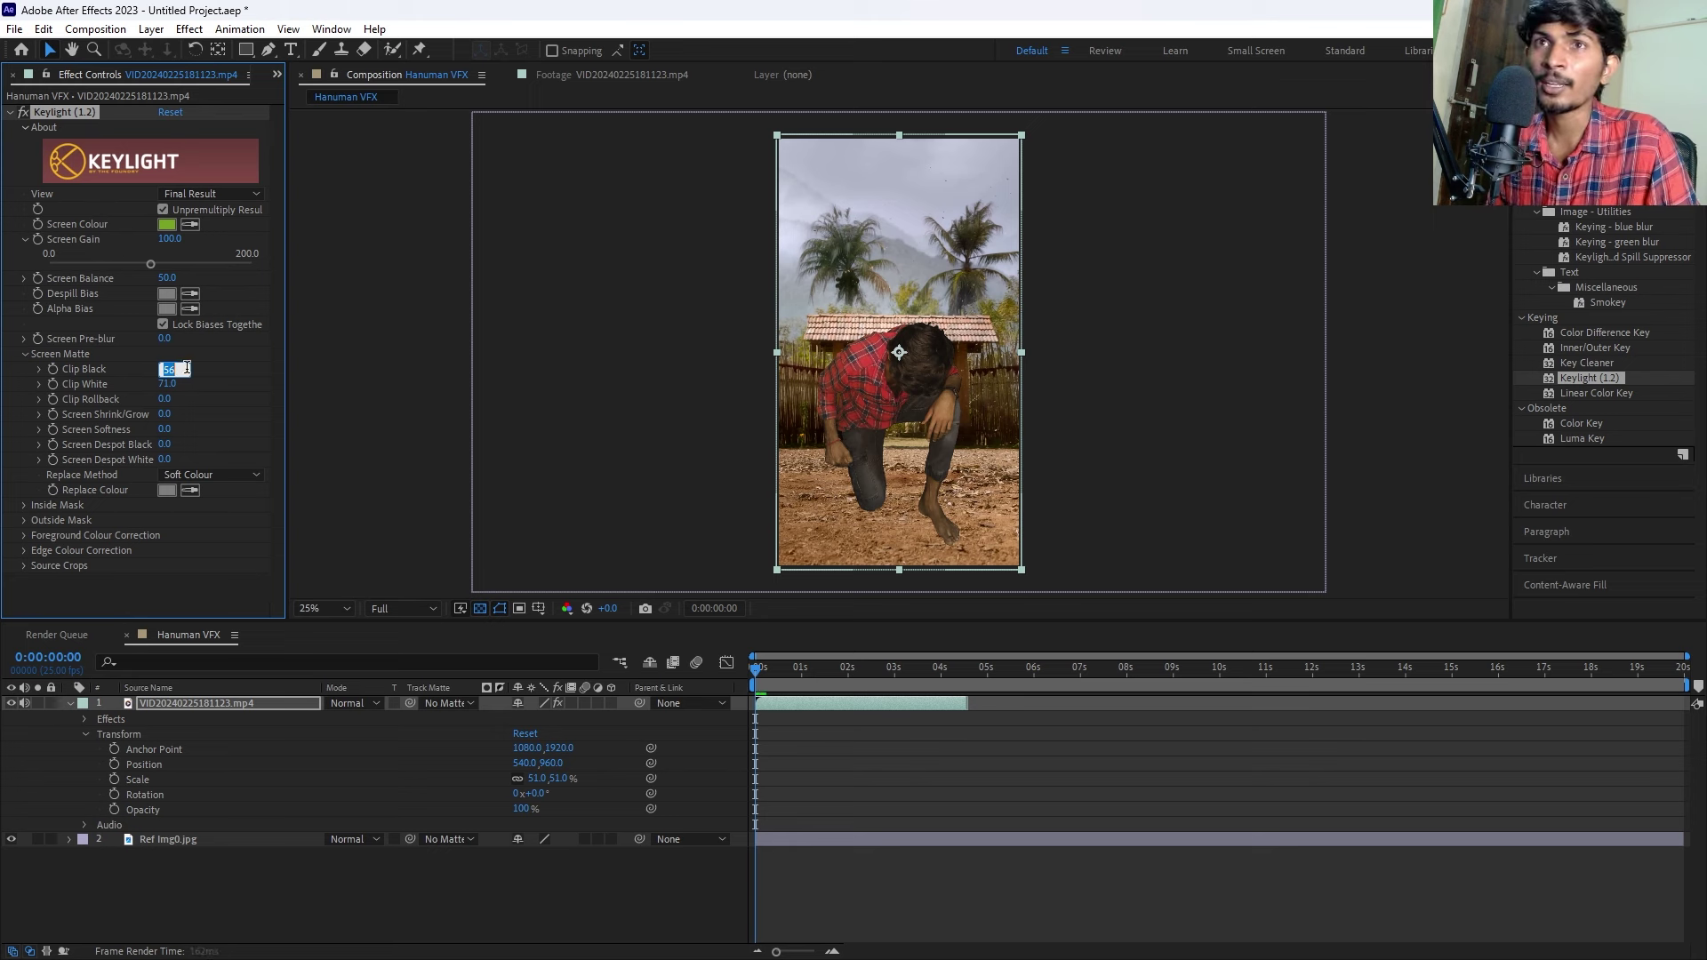
Switch Keylight back to Screen Matte view and zoom in on the matte edges.
left_click(204, 193)
left_click(211, 293)
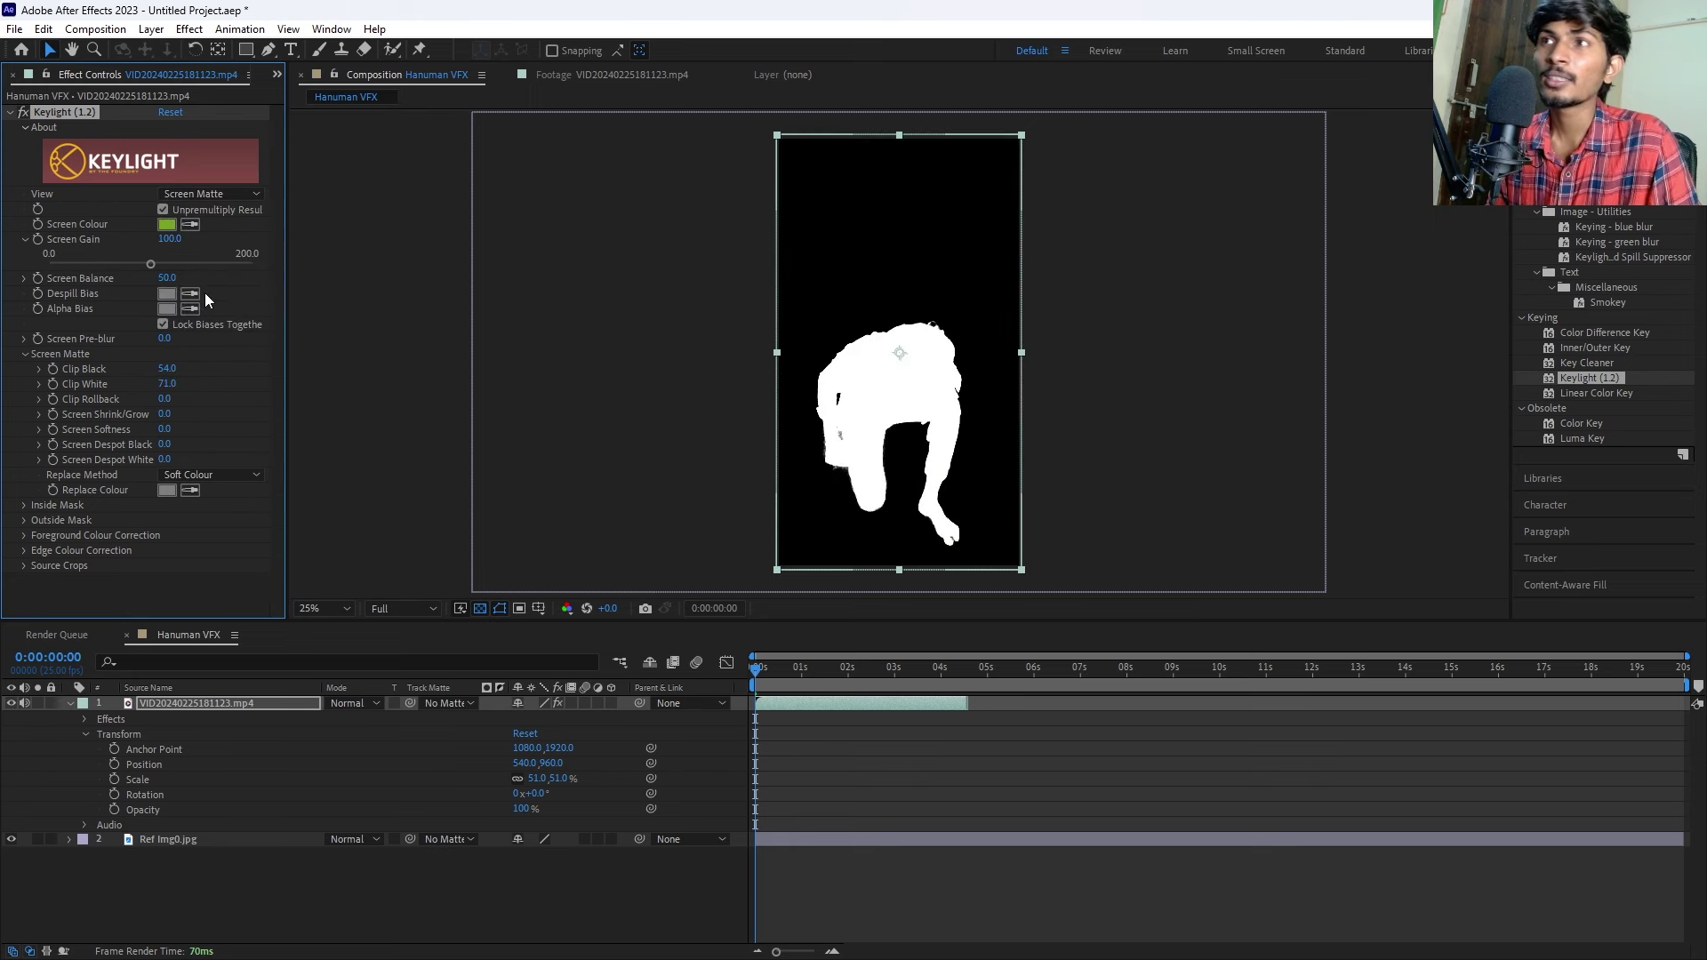
key("period")
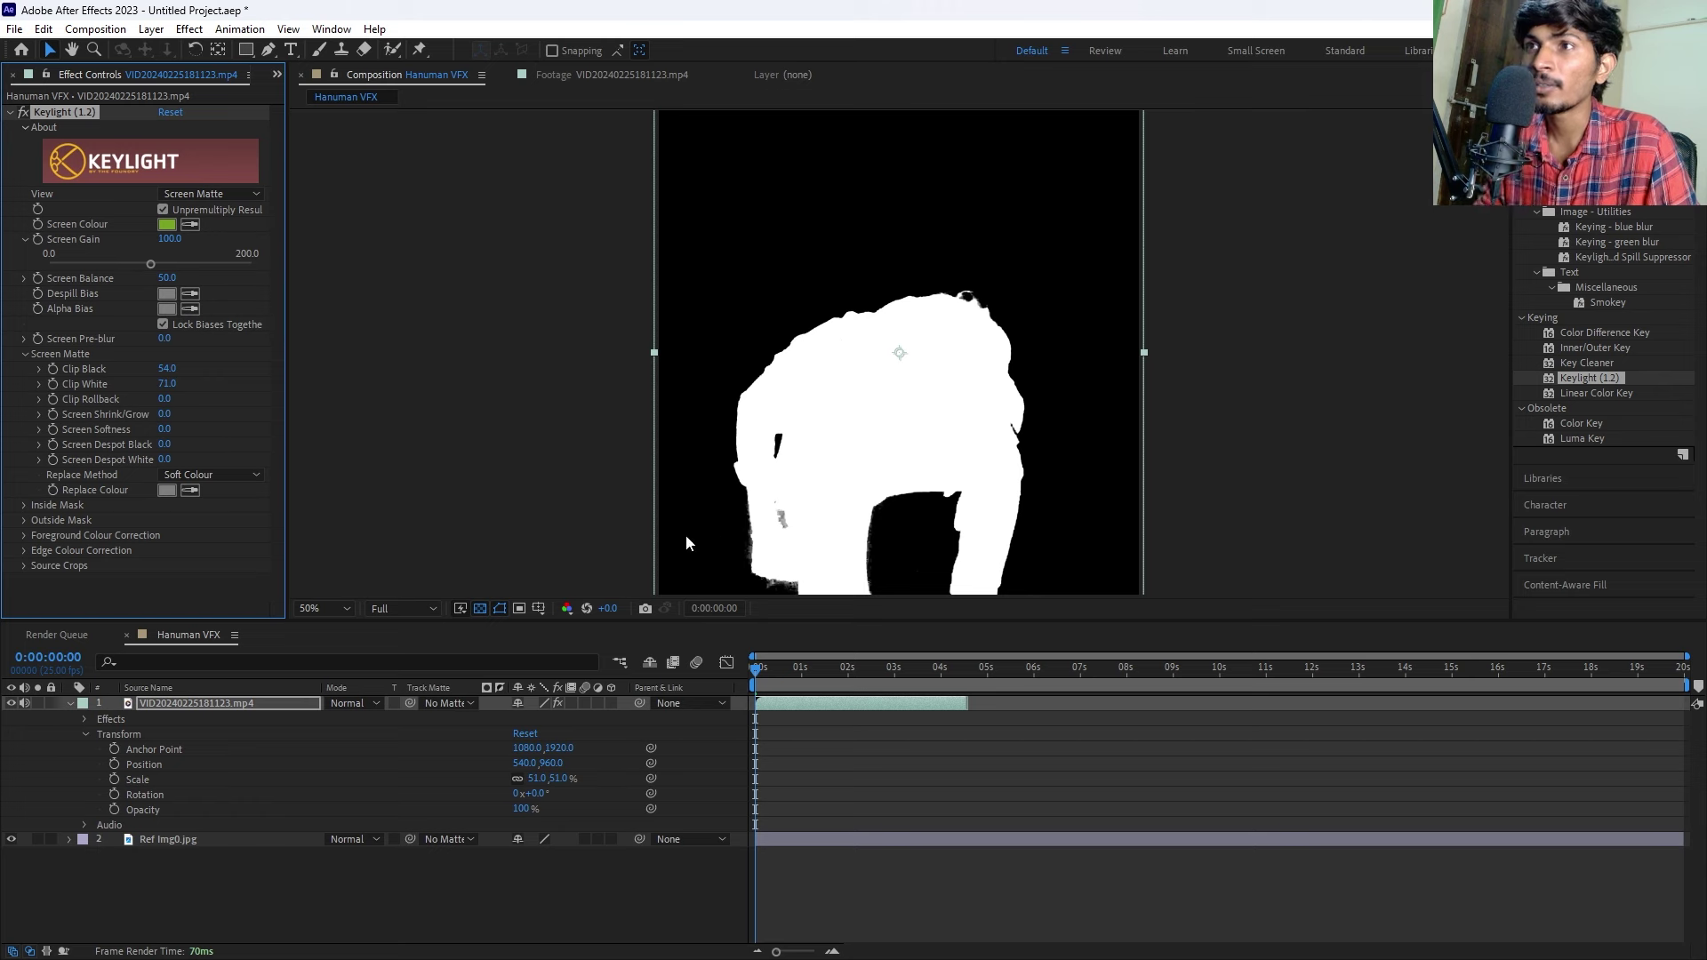
key("period")
key("period")
key("comma")
key("space")
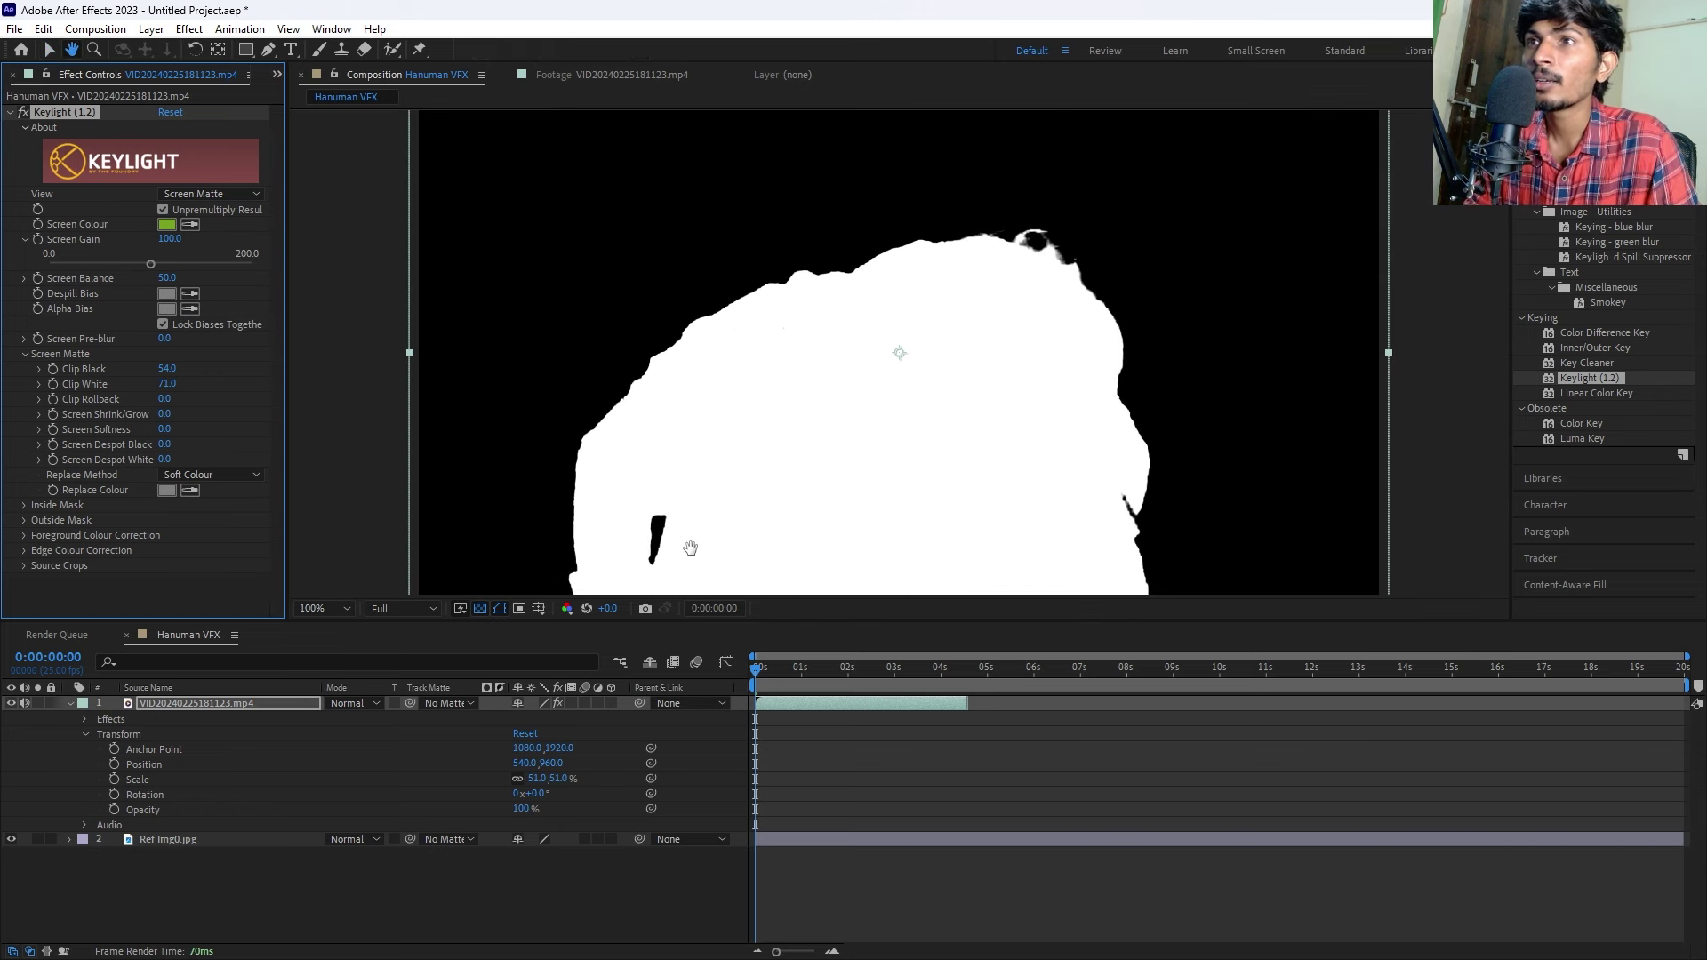
left_click_drag(690, 548, 699, 286)
Raise Clip Black to 59 and Screen Softness to 1.1.
left_click(166, 369)
key("Up")
key("Up")
key("Up")
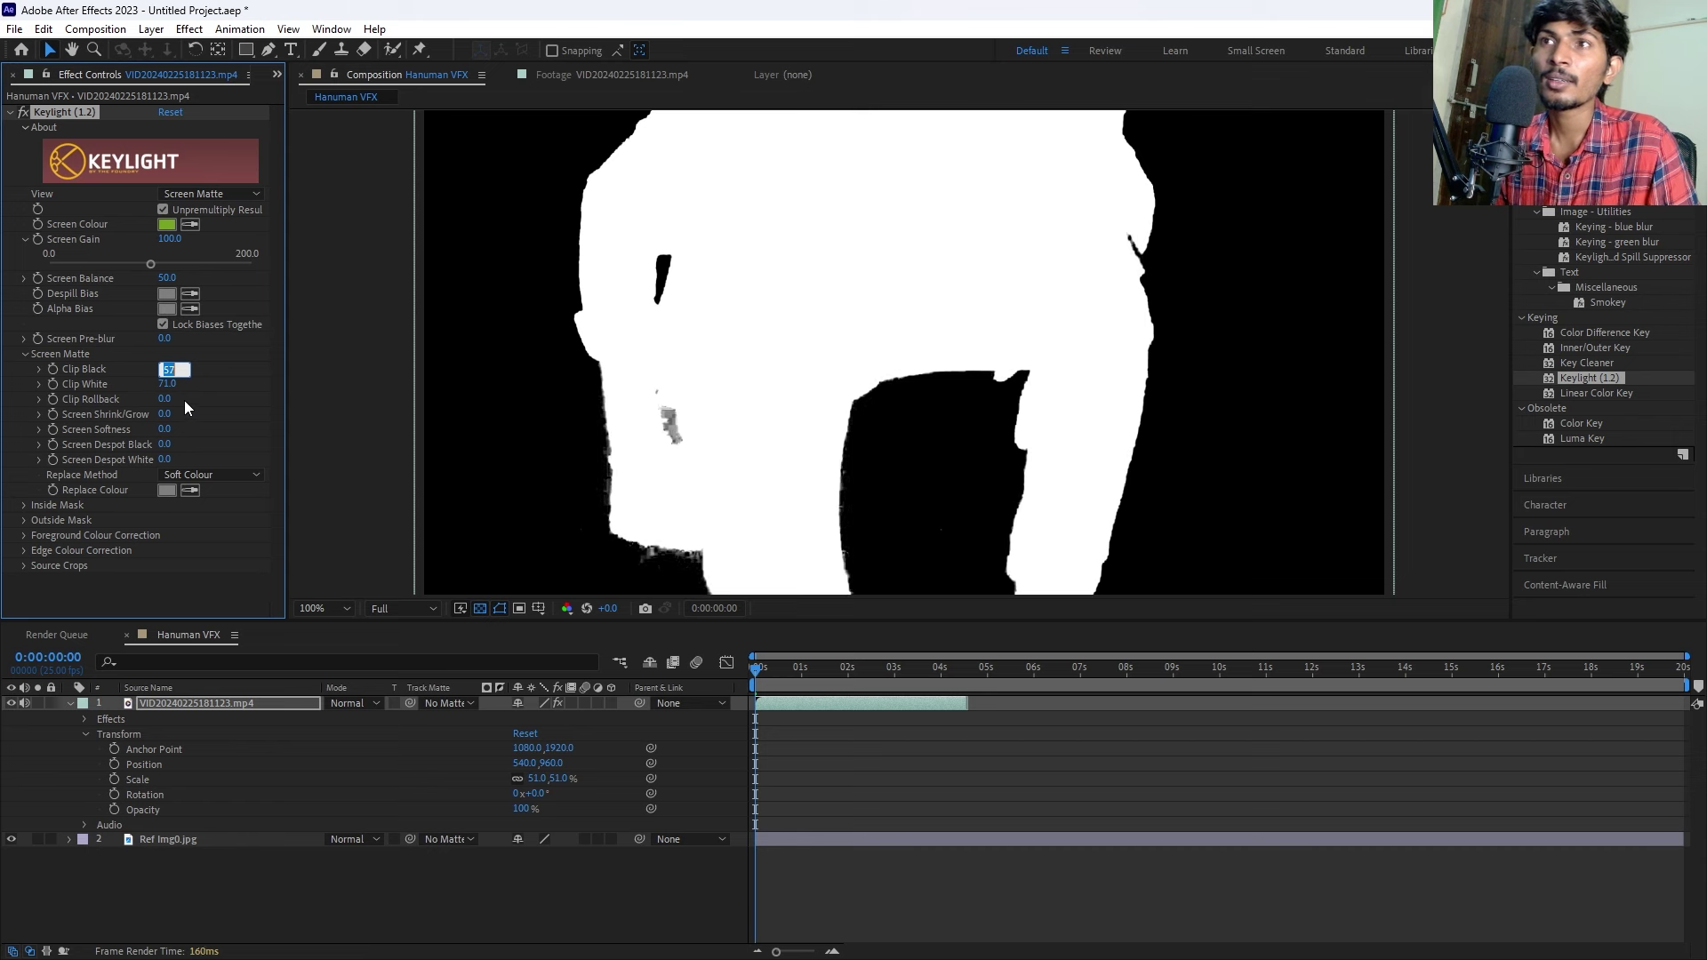
key("Up")
left_click(242, 409)
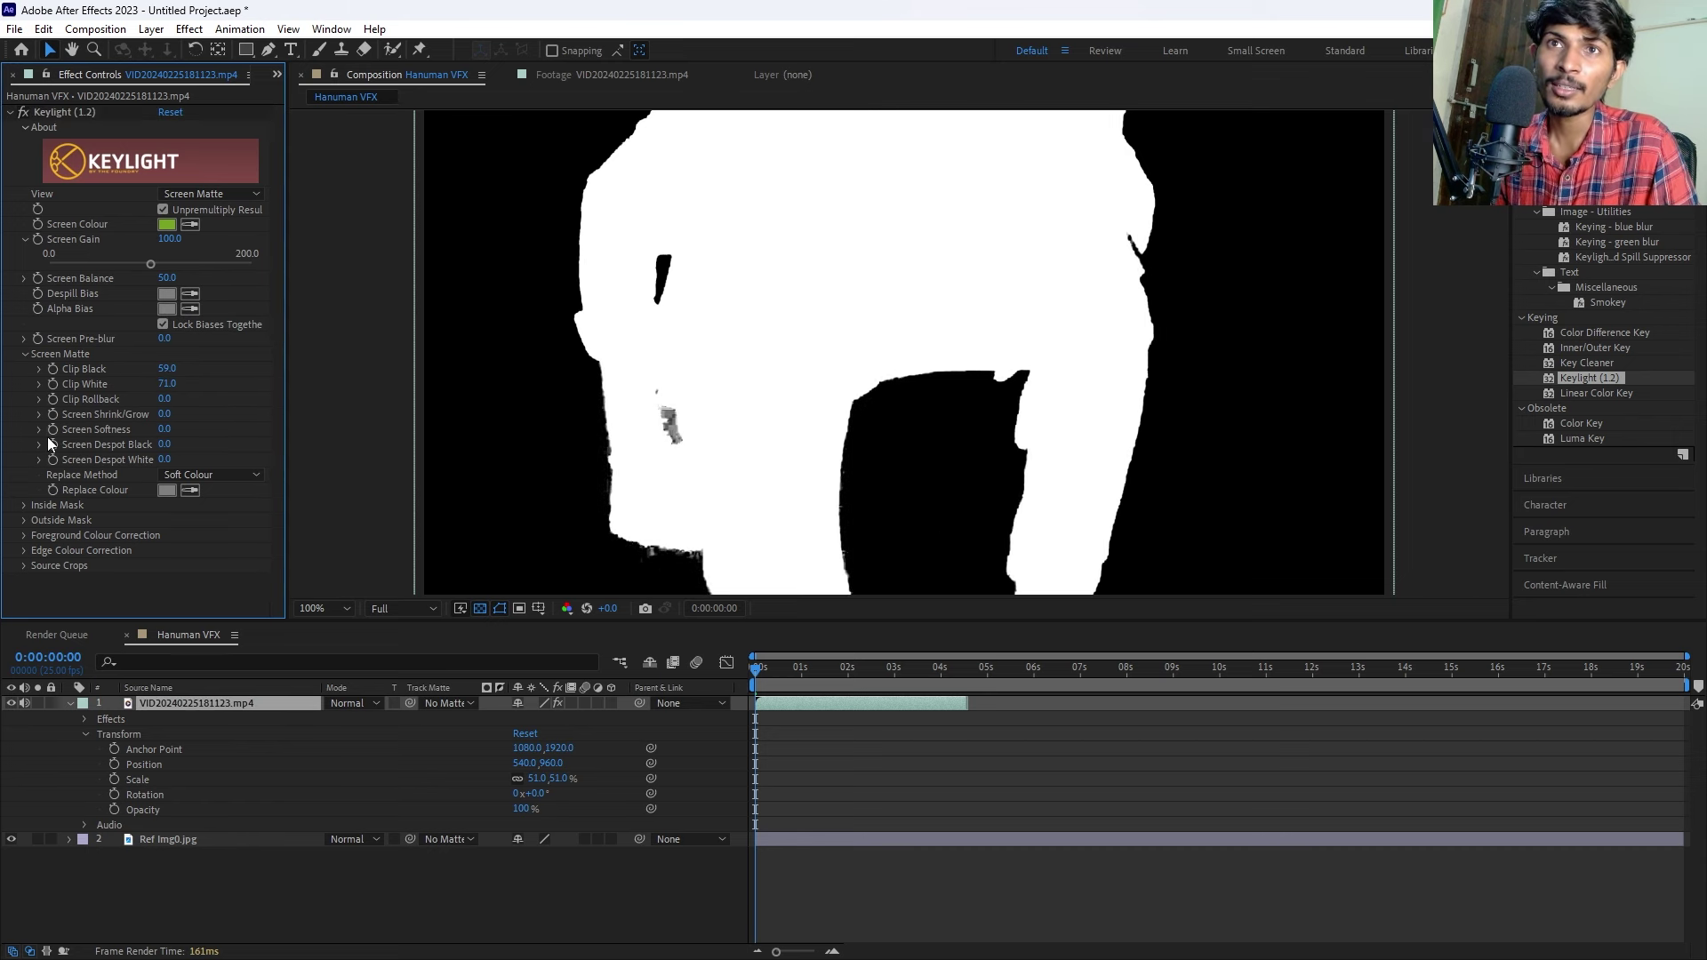
left_click_drag(162, 429, 177, 428)
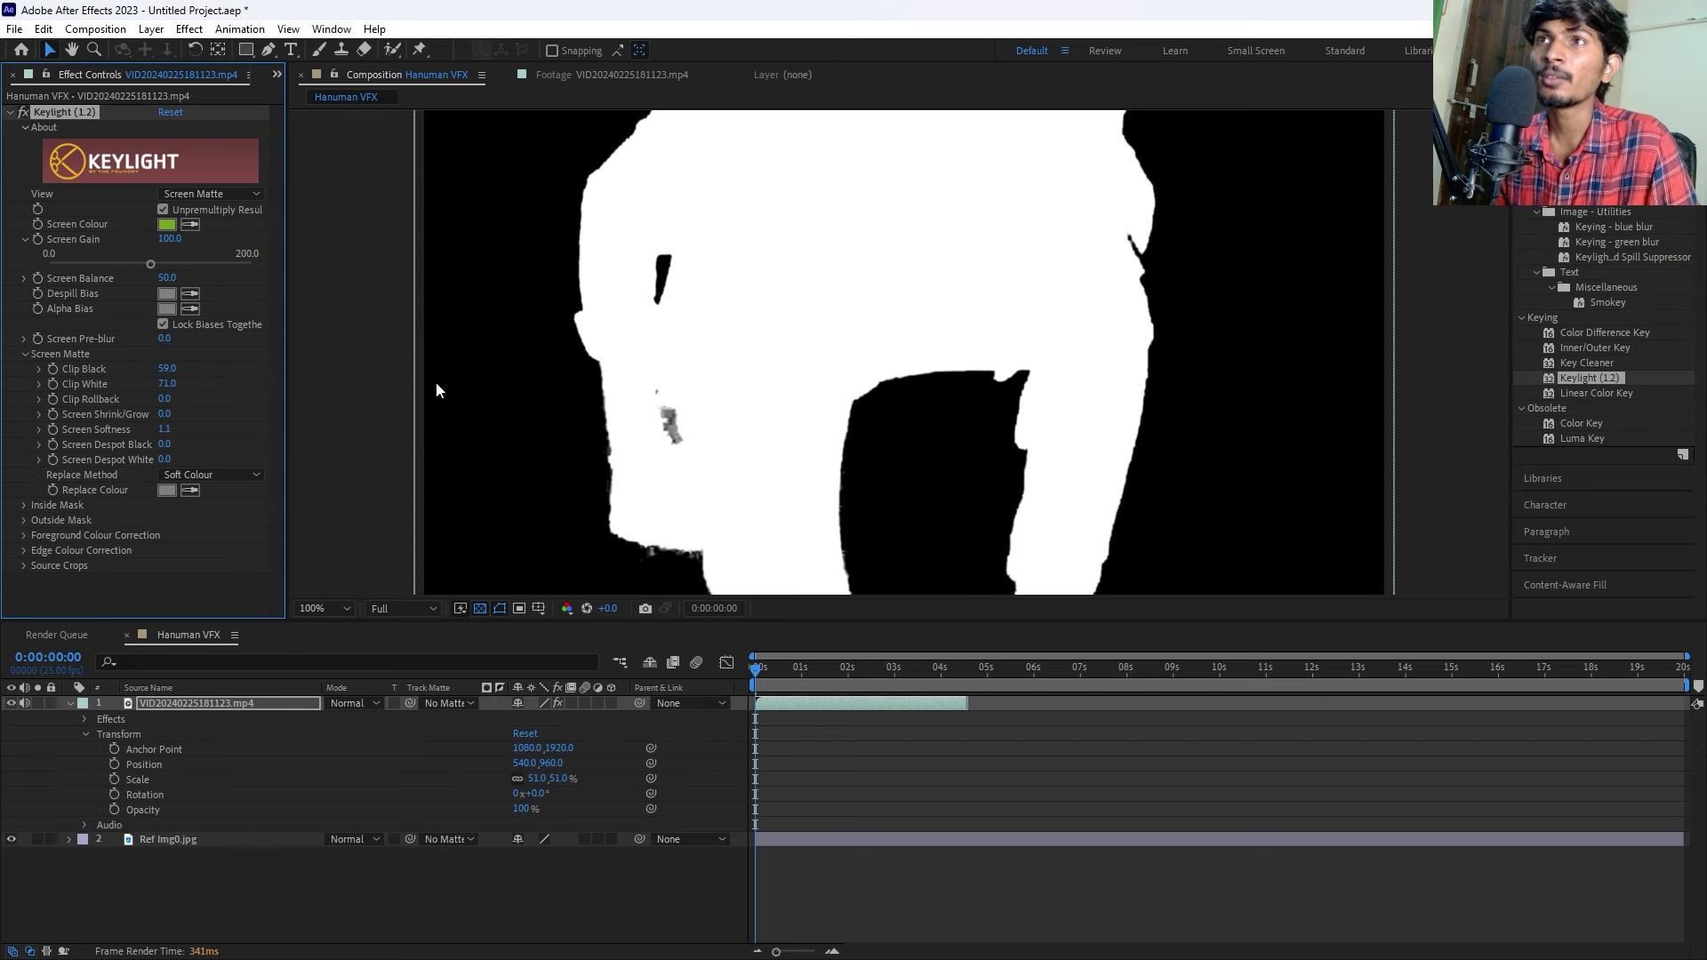
left_click(201, 194)
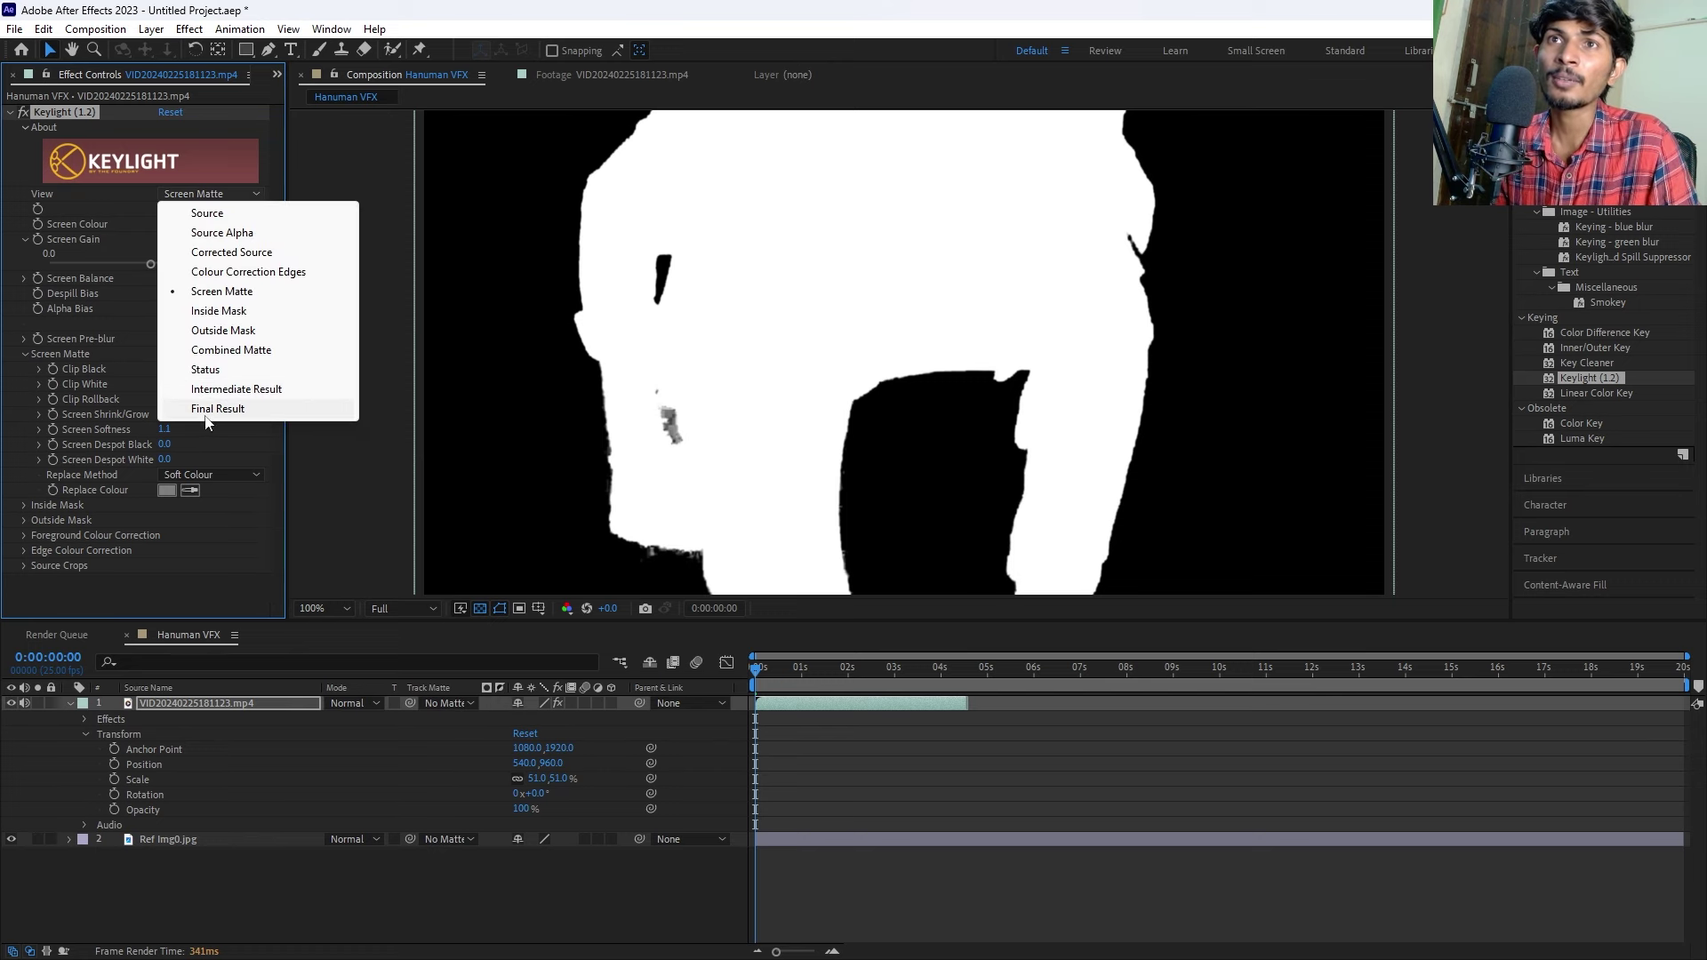
Show Keylight's Final Result and centre the man in the viewer.
left_click(207, 409)
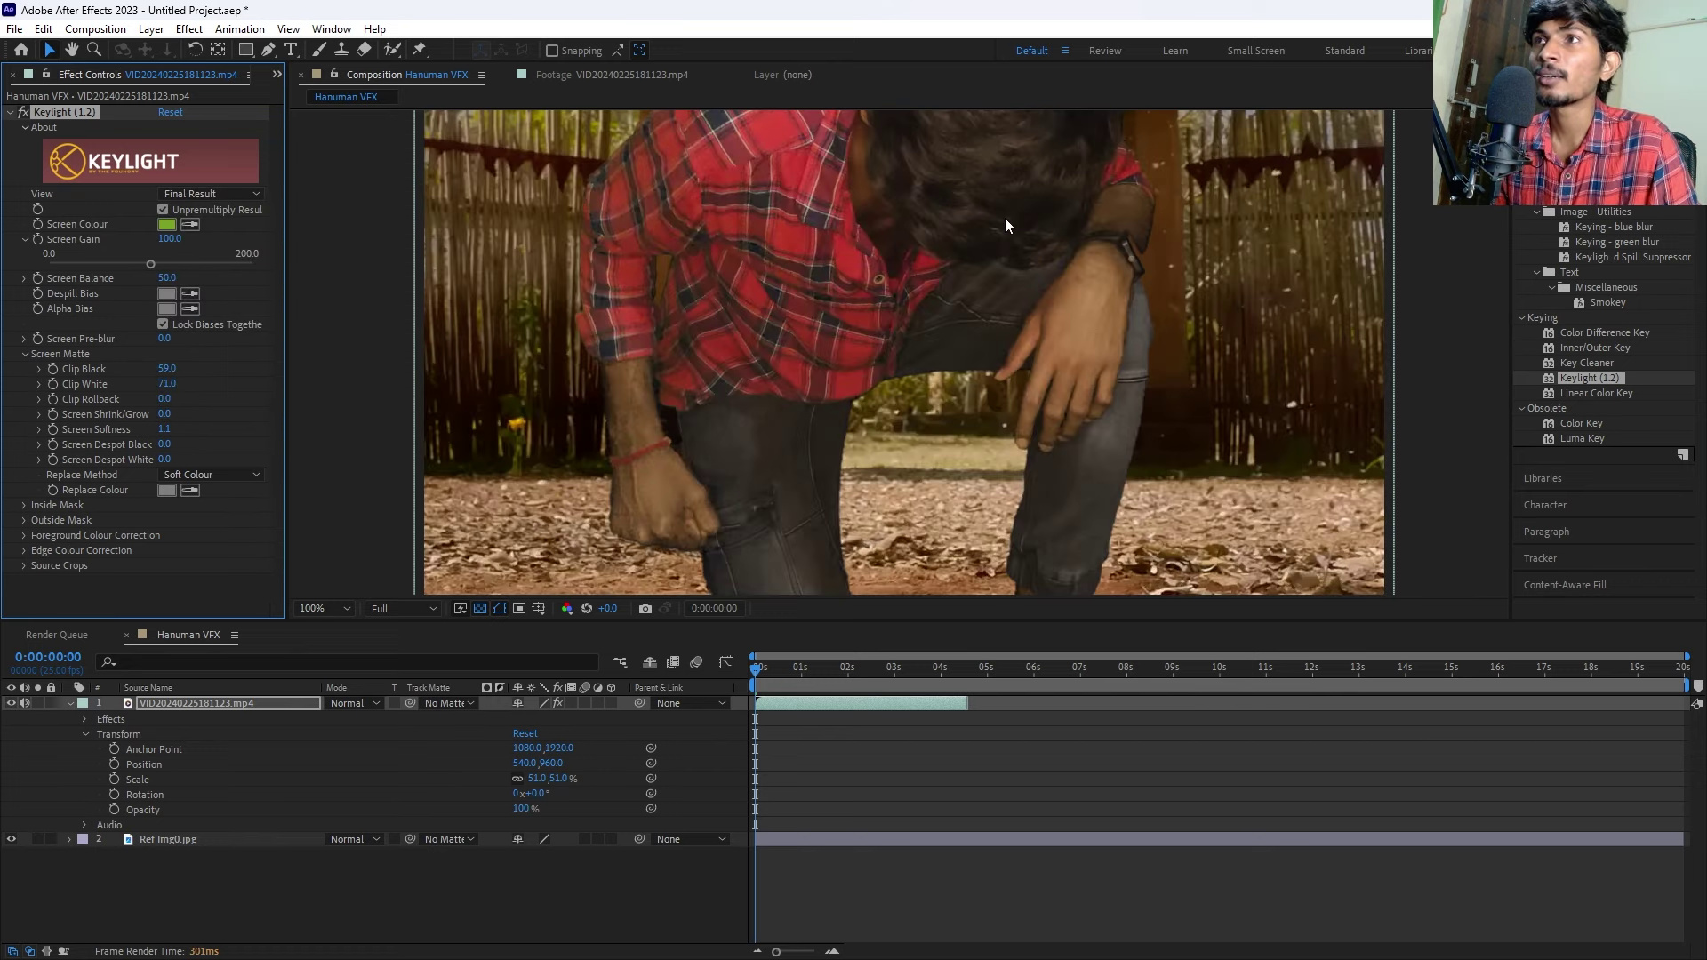
scroll(999, 284, "down", 5)
scroll(999, 285, "down", 2)
scroll(917, 285, "up", 4)
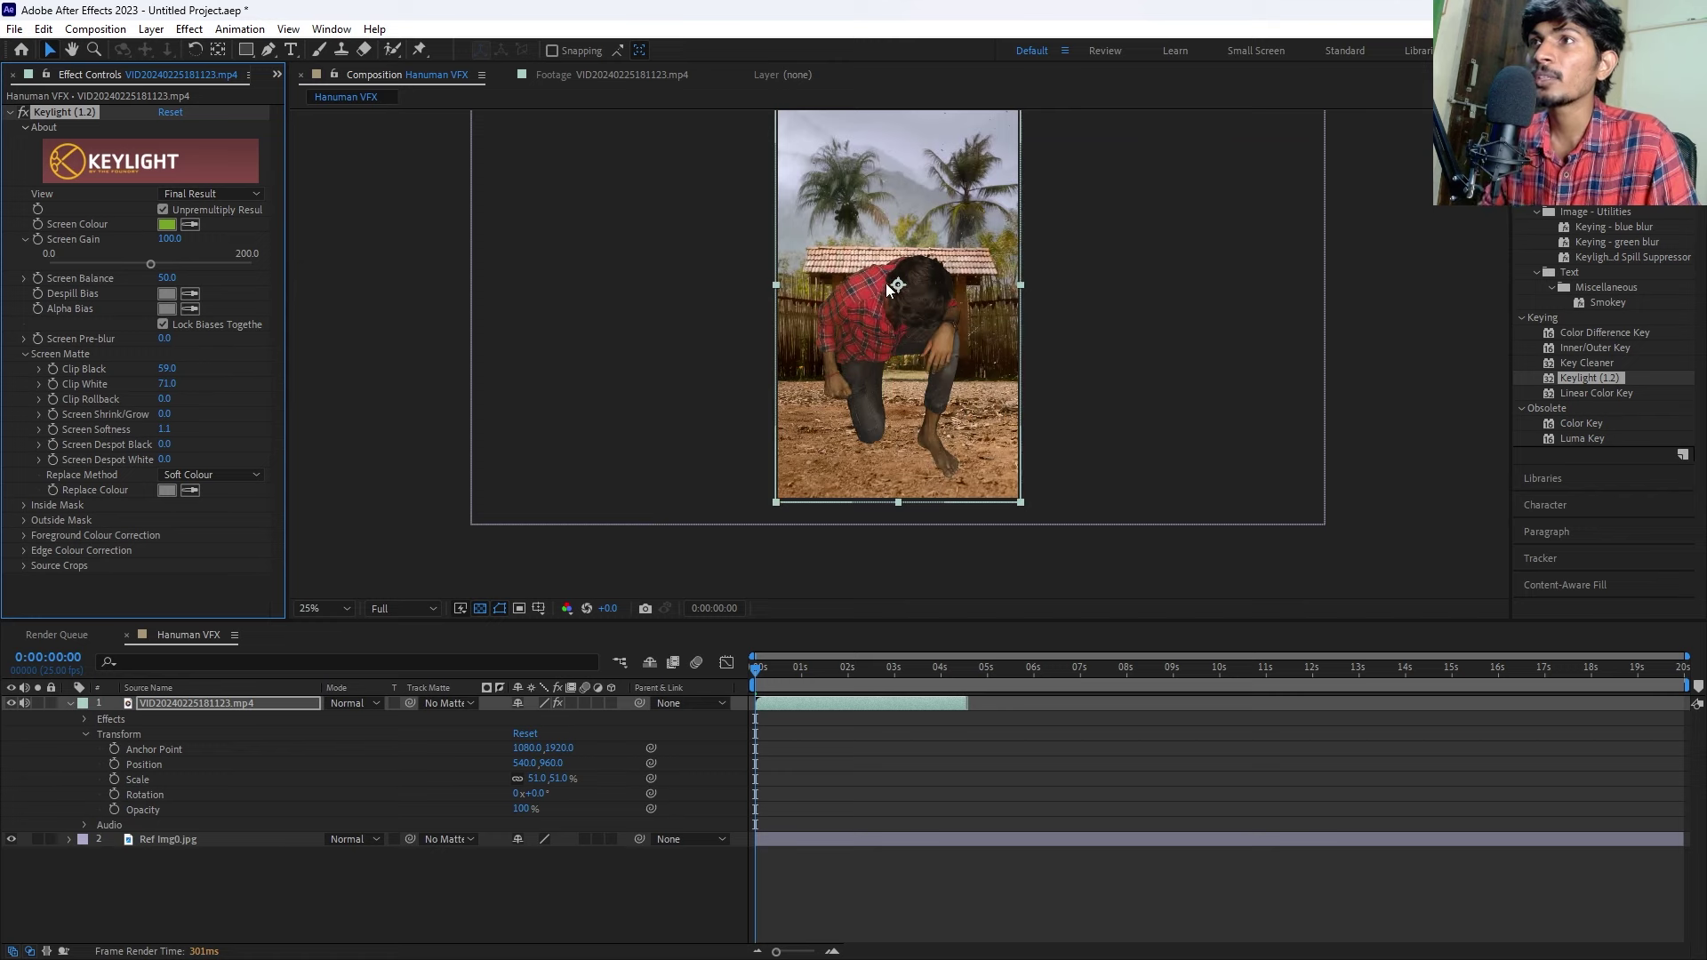
scroll(890, 286, "up", 2)
key("h")
left_click_drag(845, 286, 864, 349)
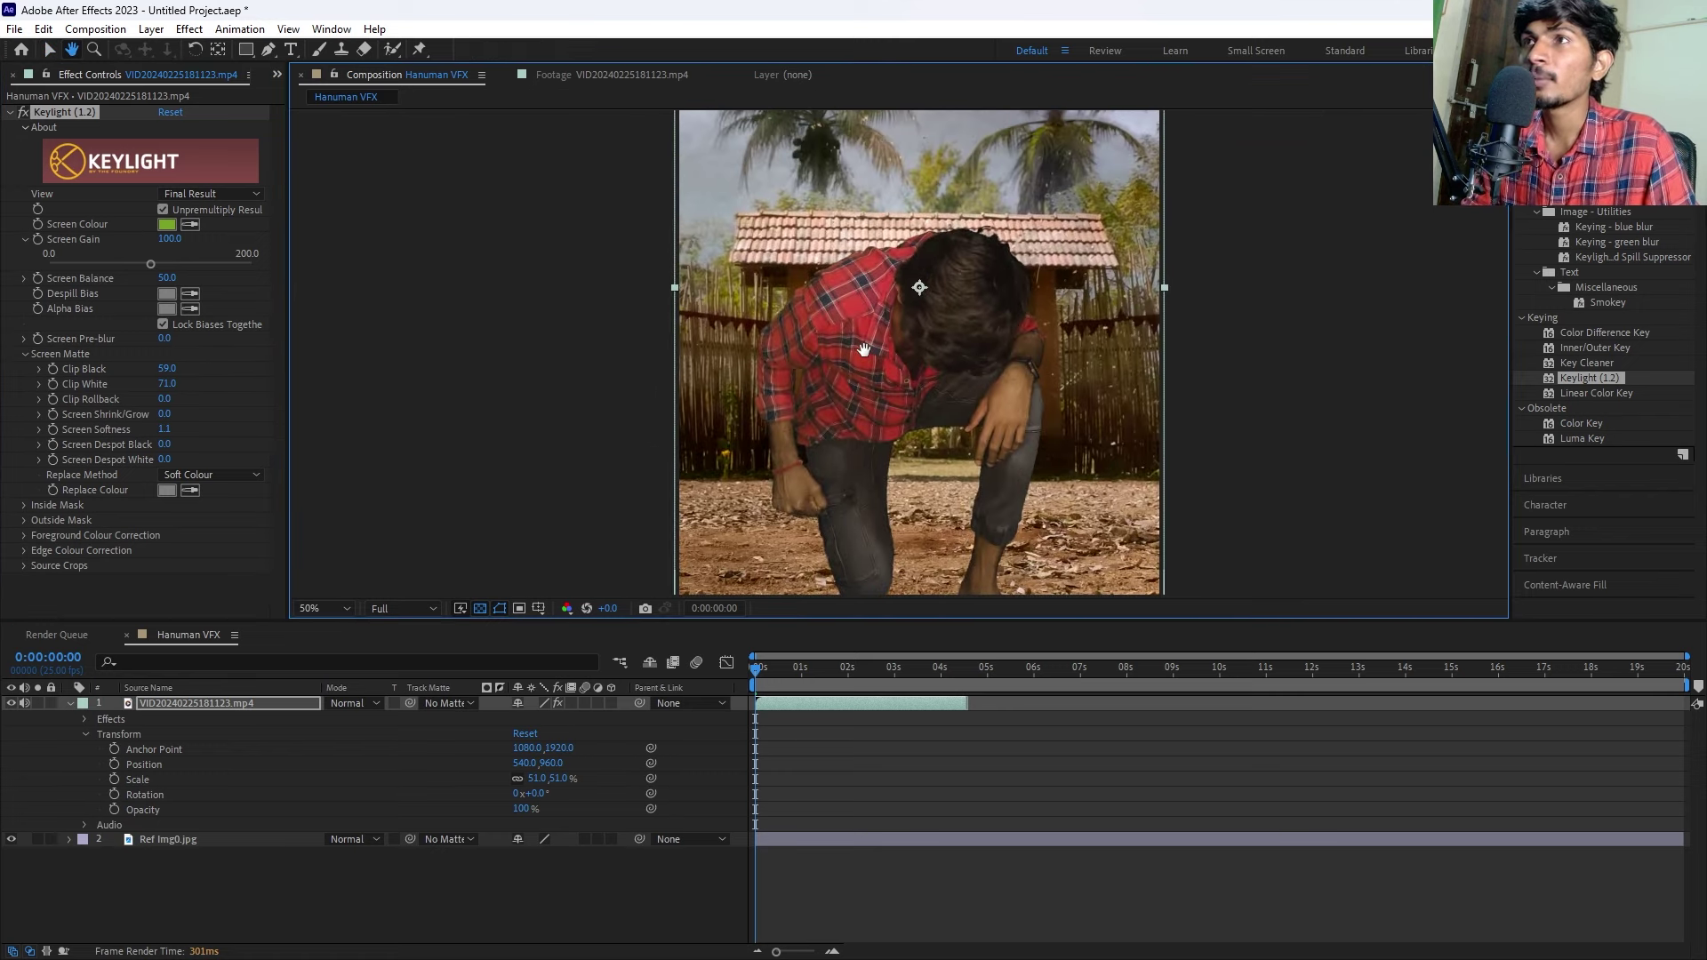
key("v")
Preview Keylight's Intermediate Result, checking the man's legs and feet.
left_click(210, 194)
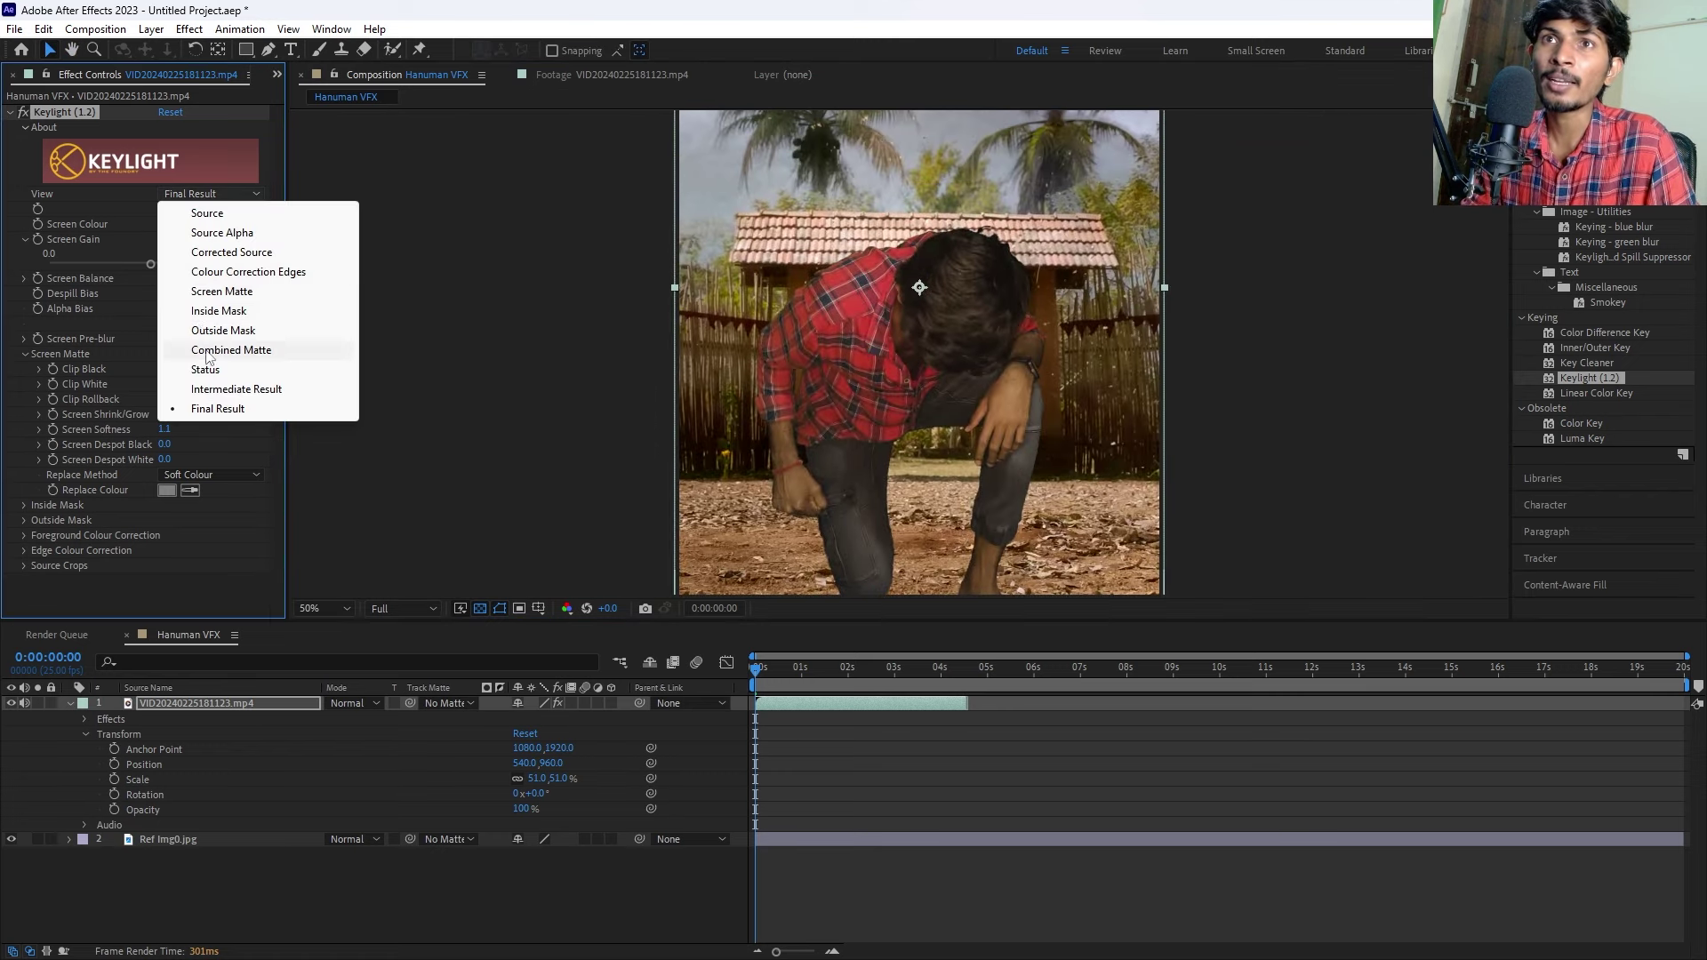
left_click(235, 390)
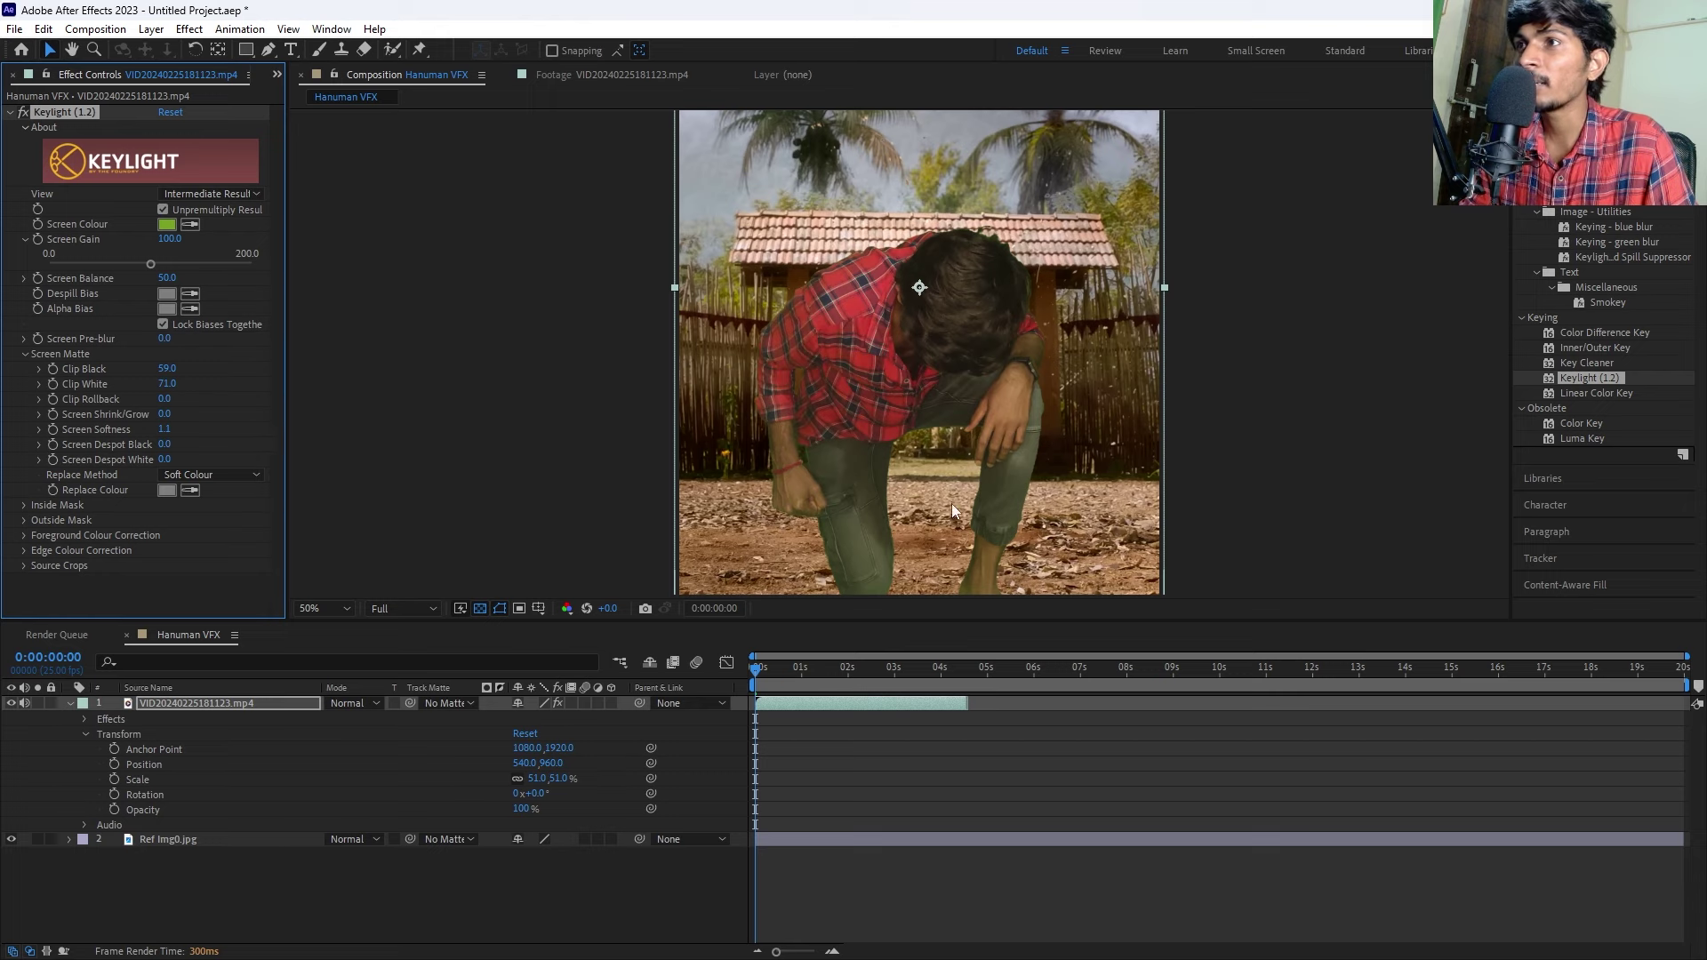
scroll(942, 498, "up", 2)
key("h")
left_click_drag(754, 507, 675, 125)
key("v")
scroll(868, 418, "down", 2)
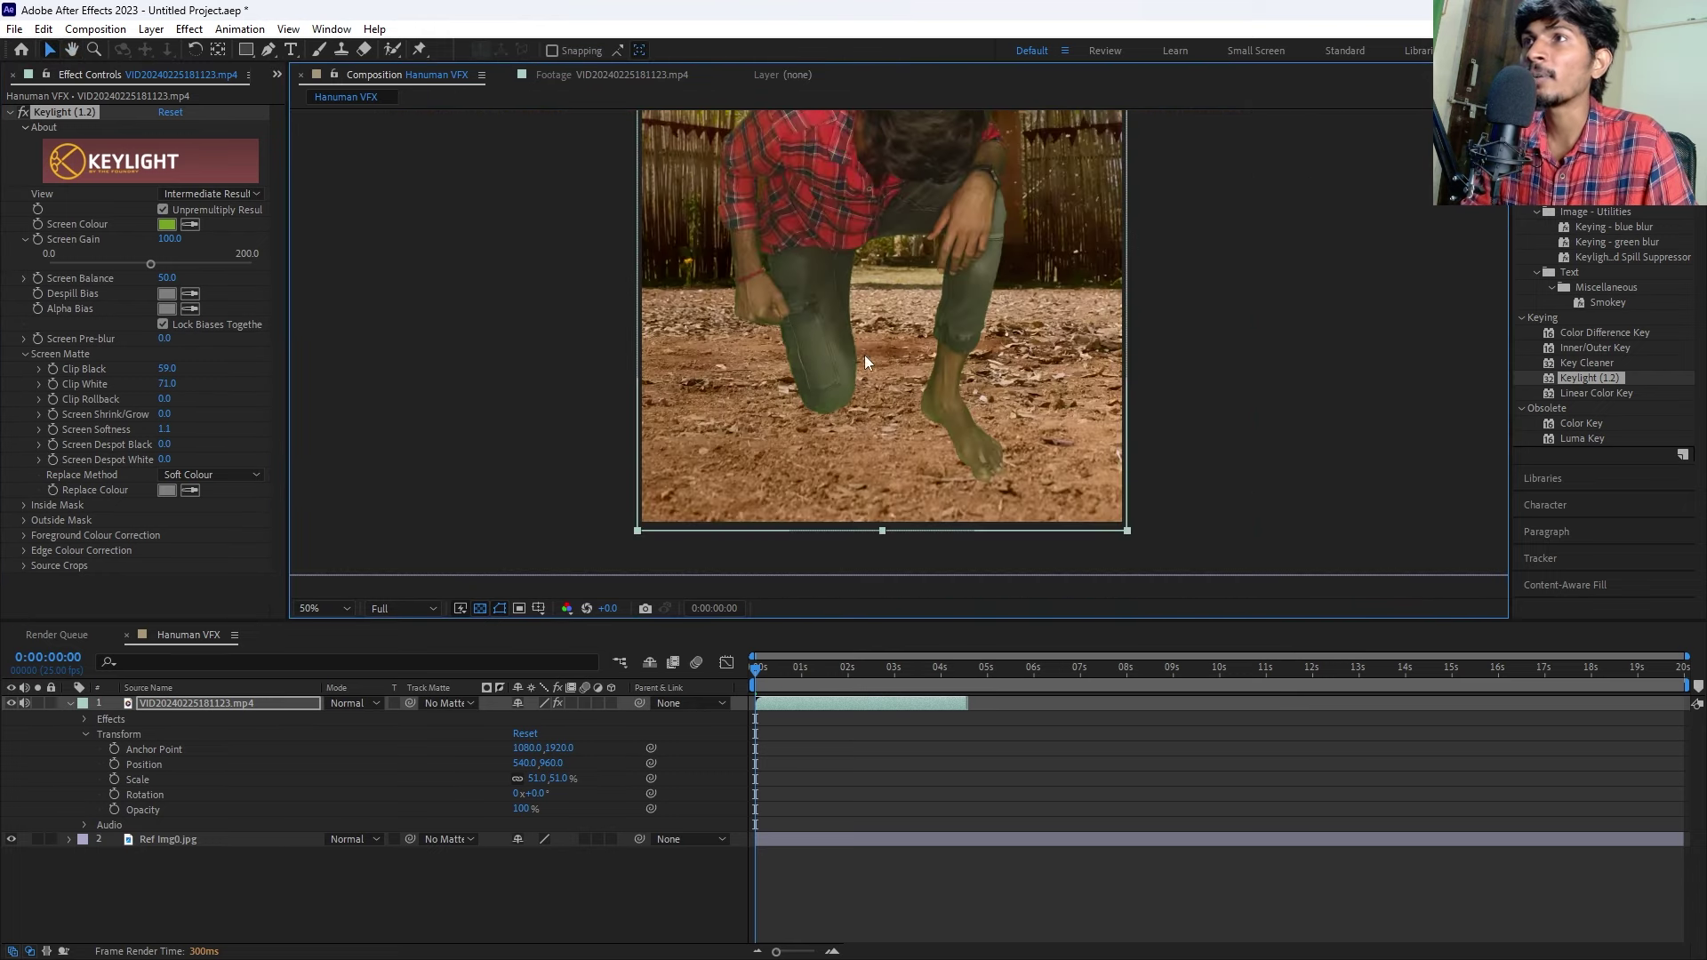
left_click_drag(865, 355, 855, 418)
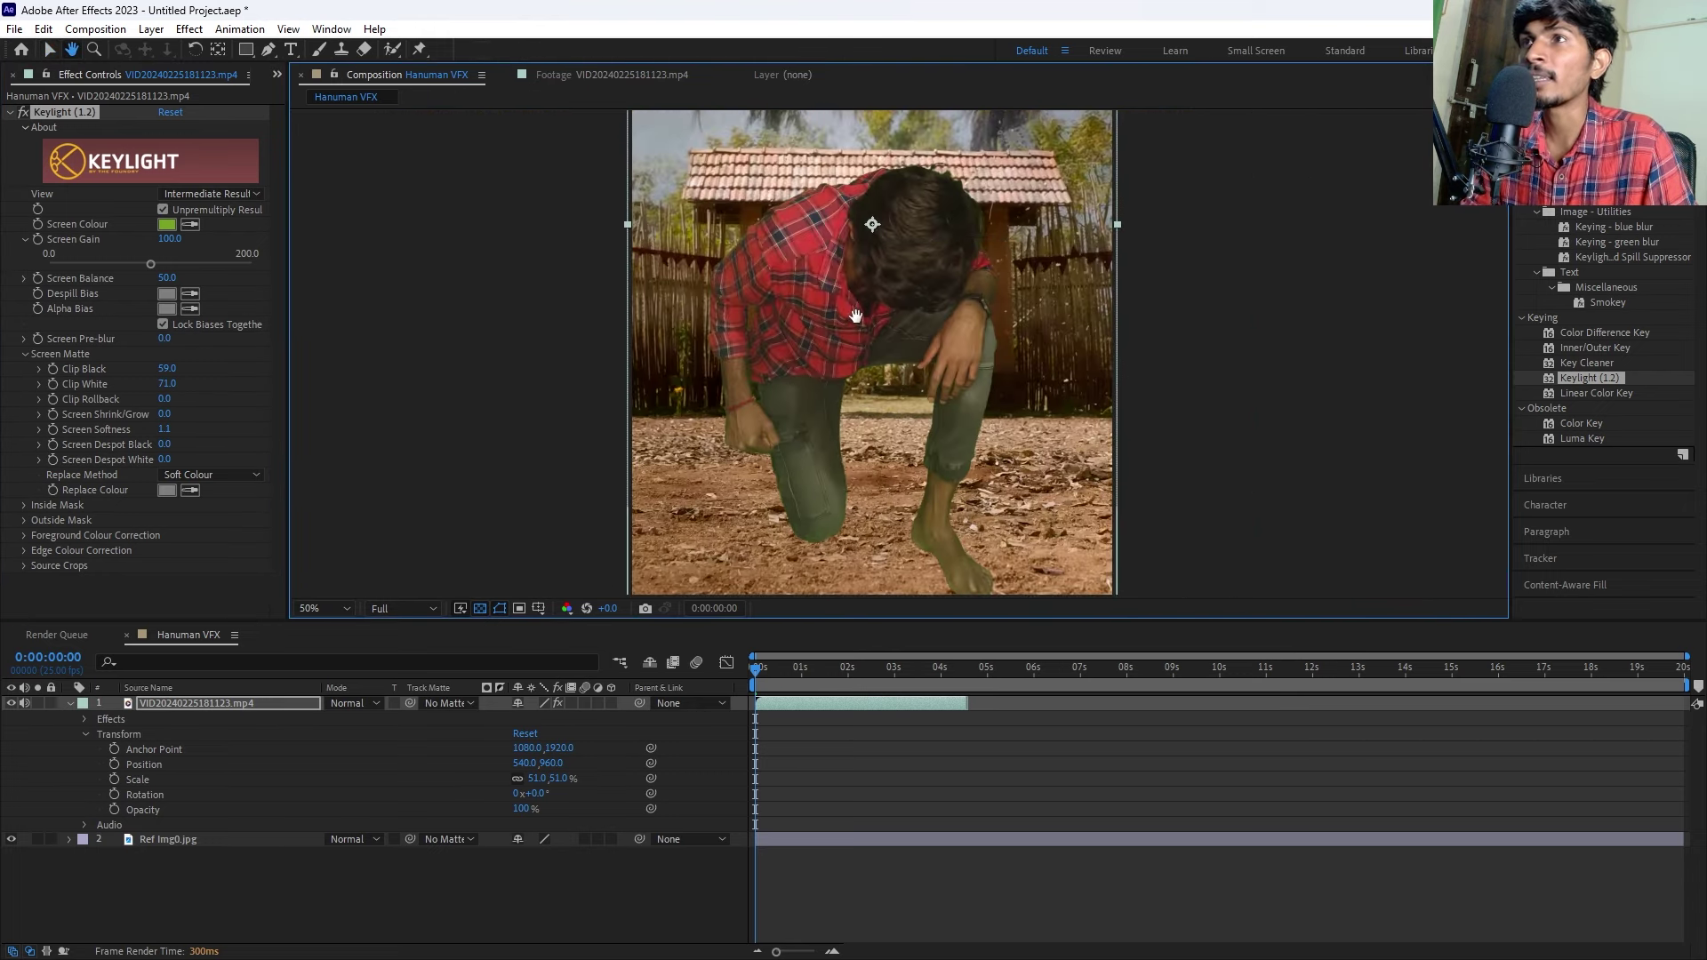
Return to Final Result, fit the composition in the viewer, and close Effect Controls.
left_click(205, 194)
left_click(217, 409)
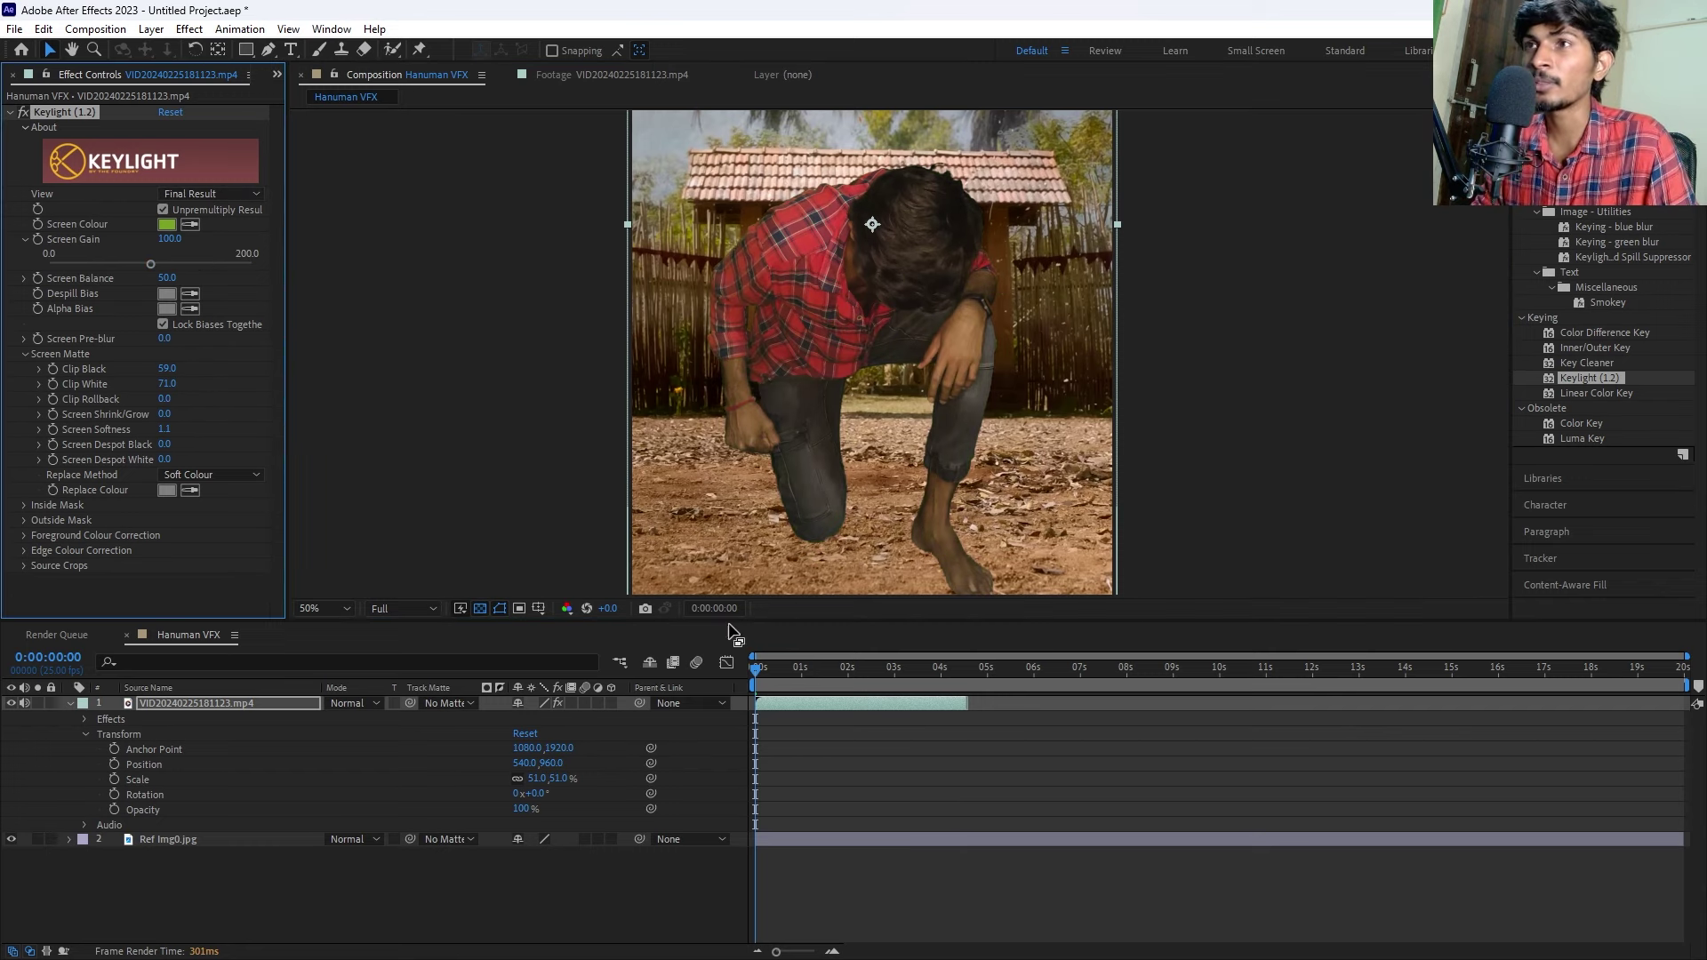
scroll(745, 405, "up", 2)
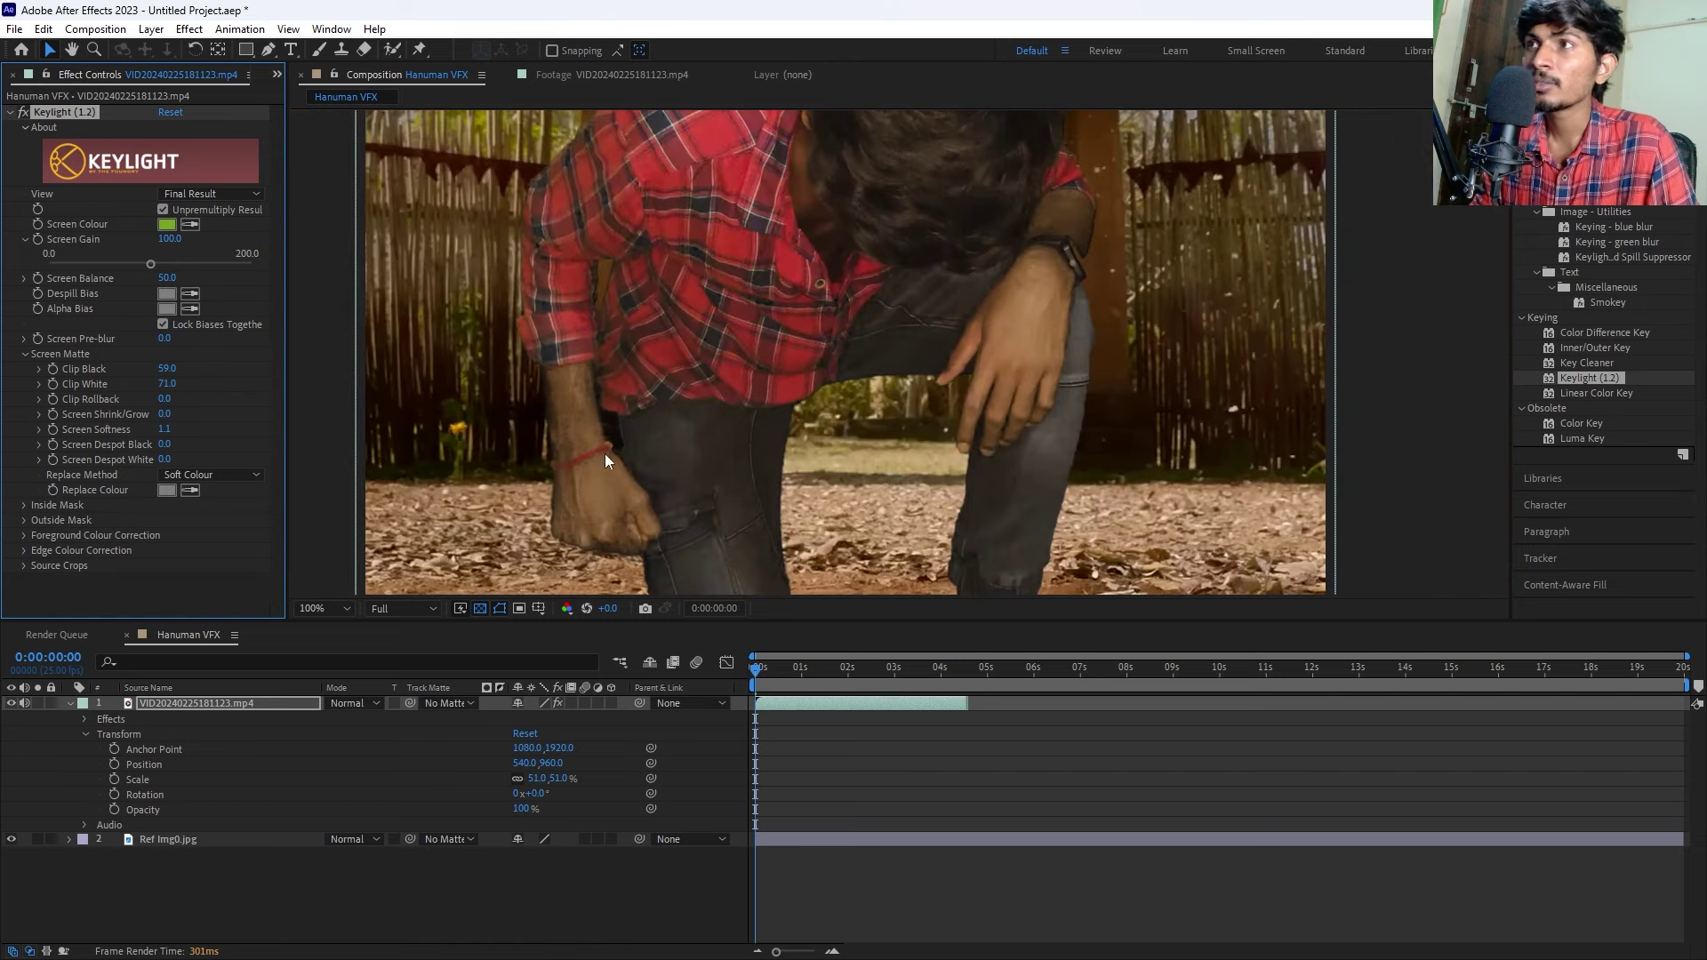
left_click(771, 711)
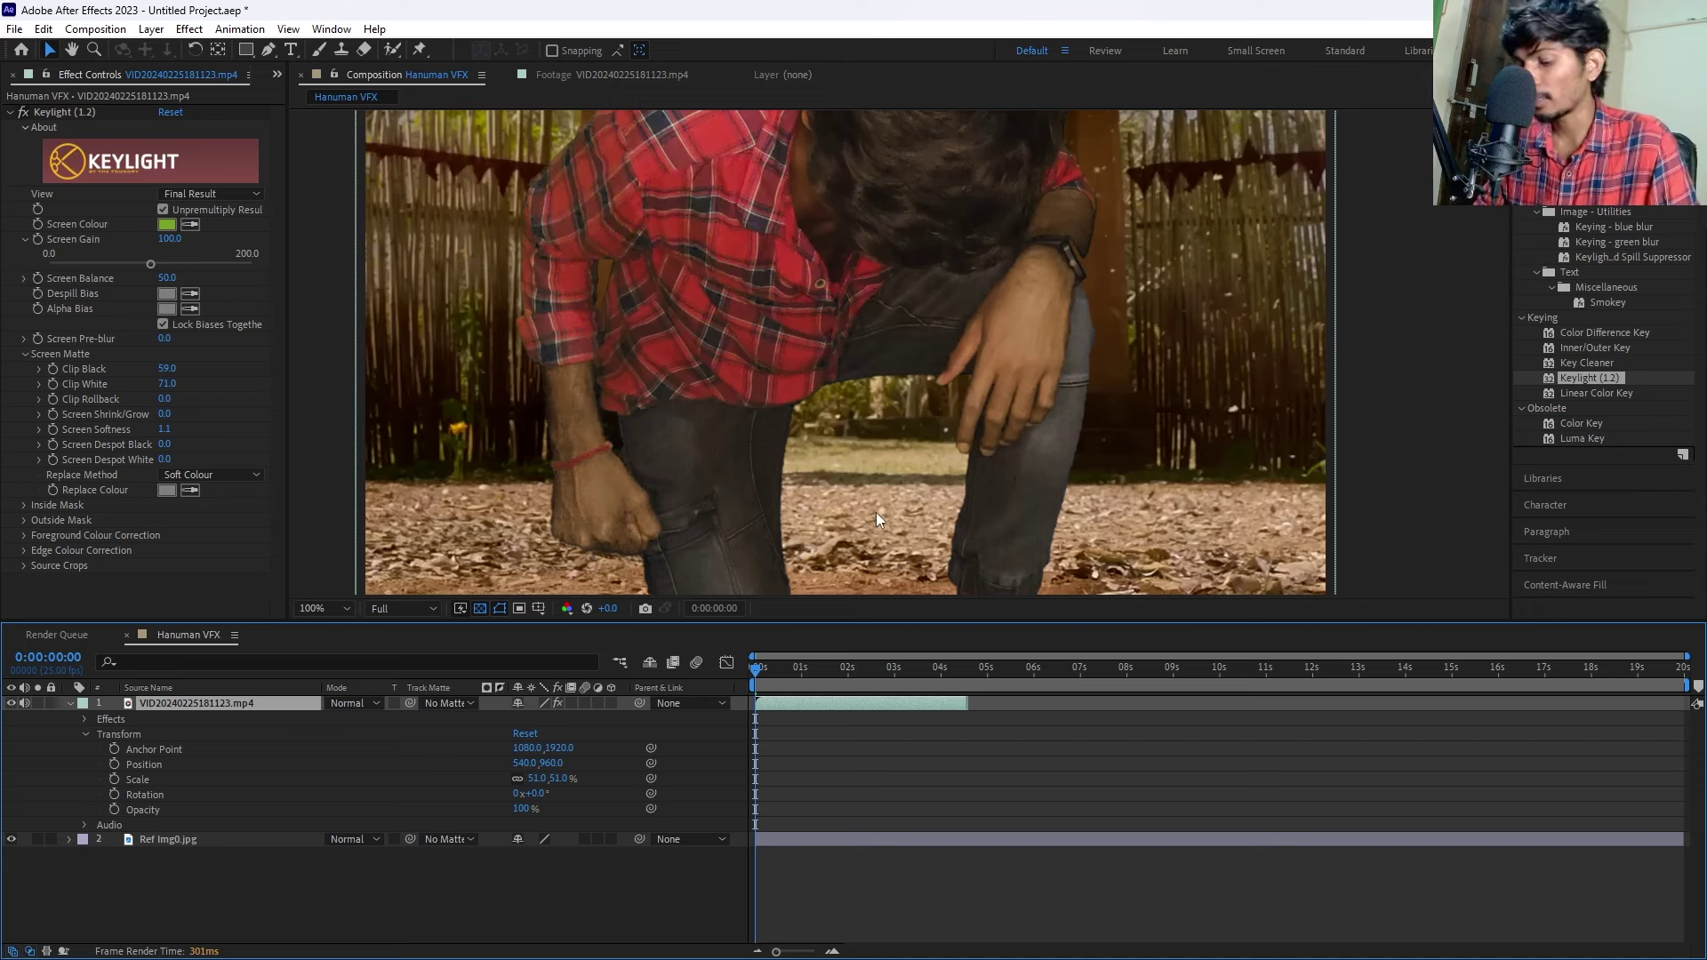
left_click(307, 610)
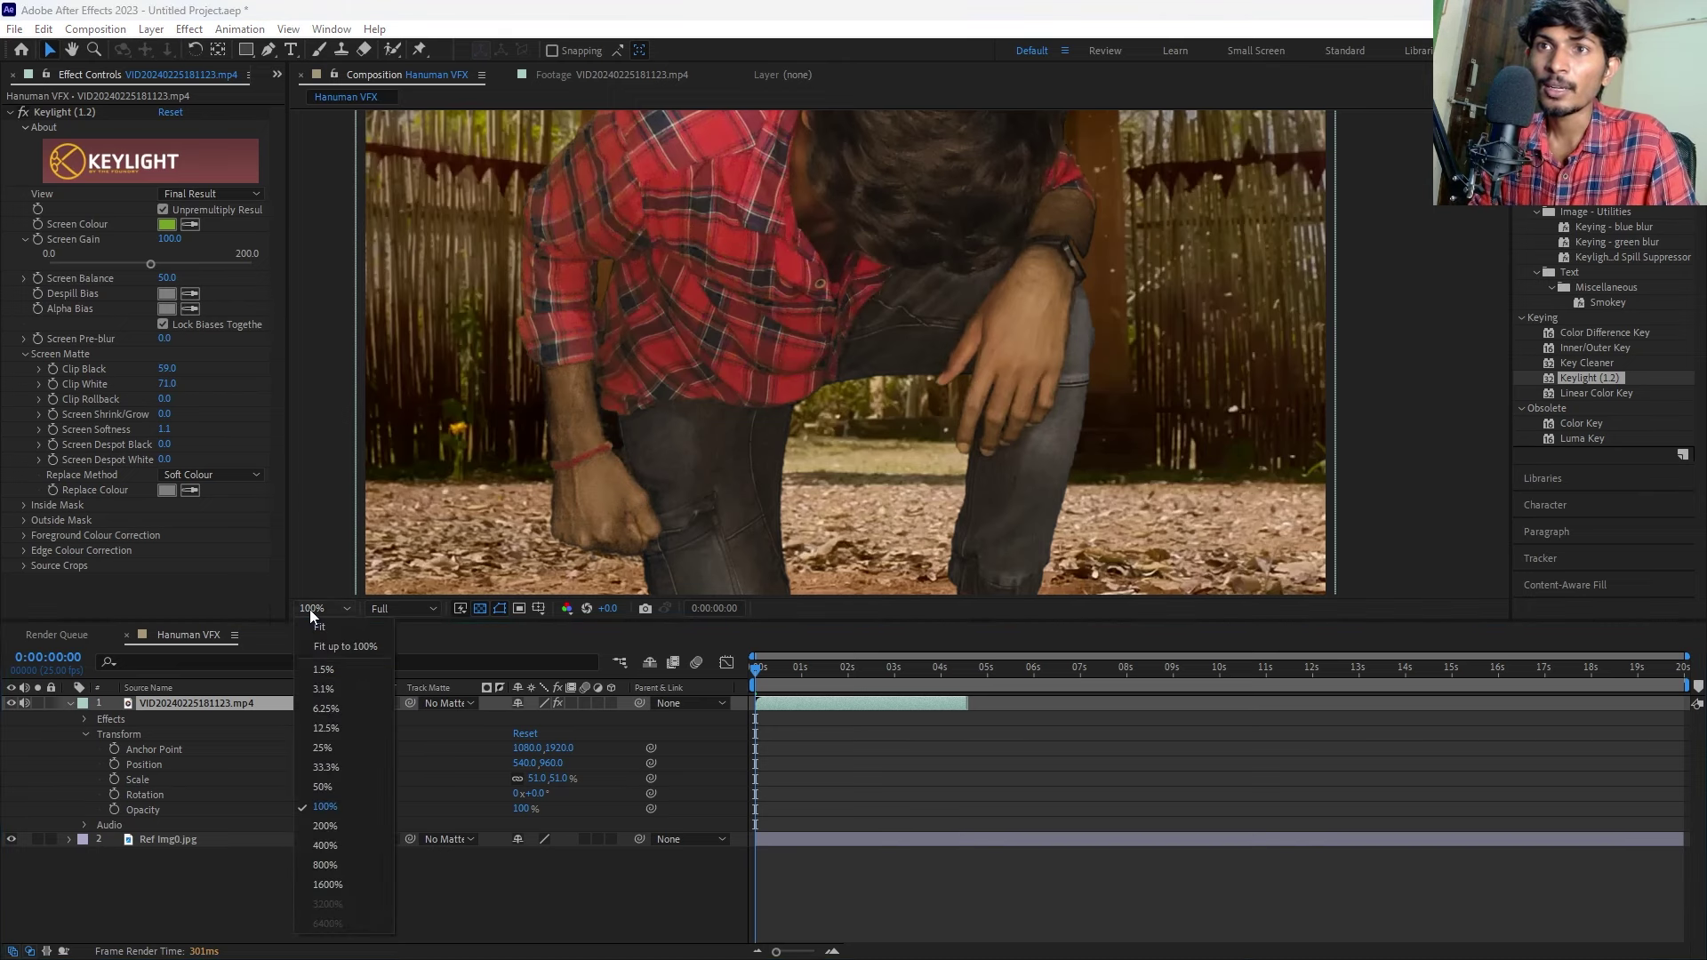
left_click(322, 647)
left_click(827, 707)
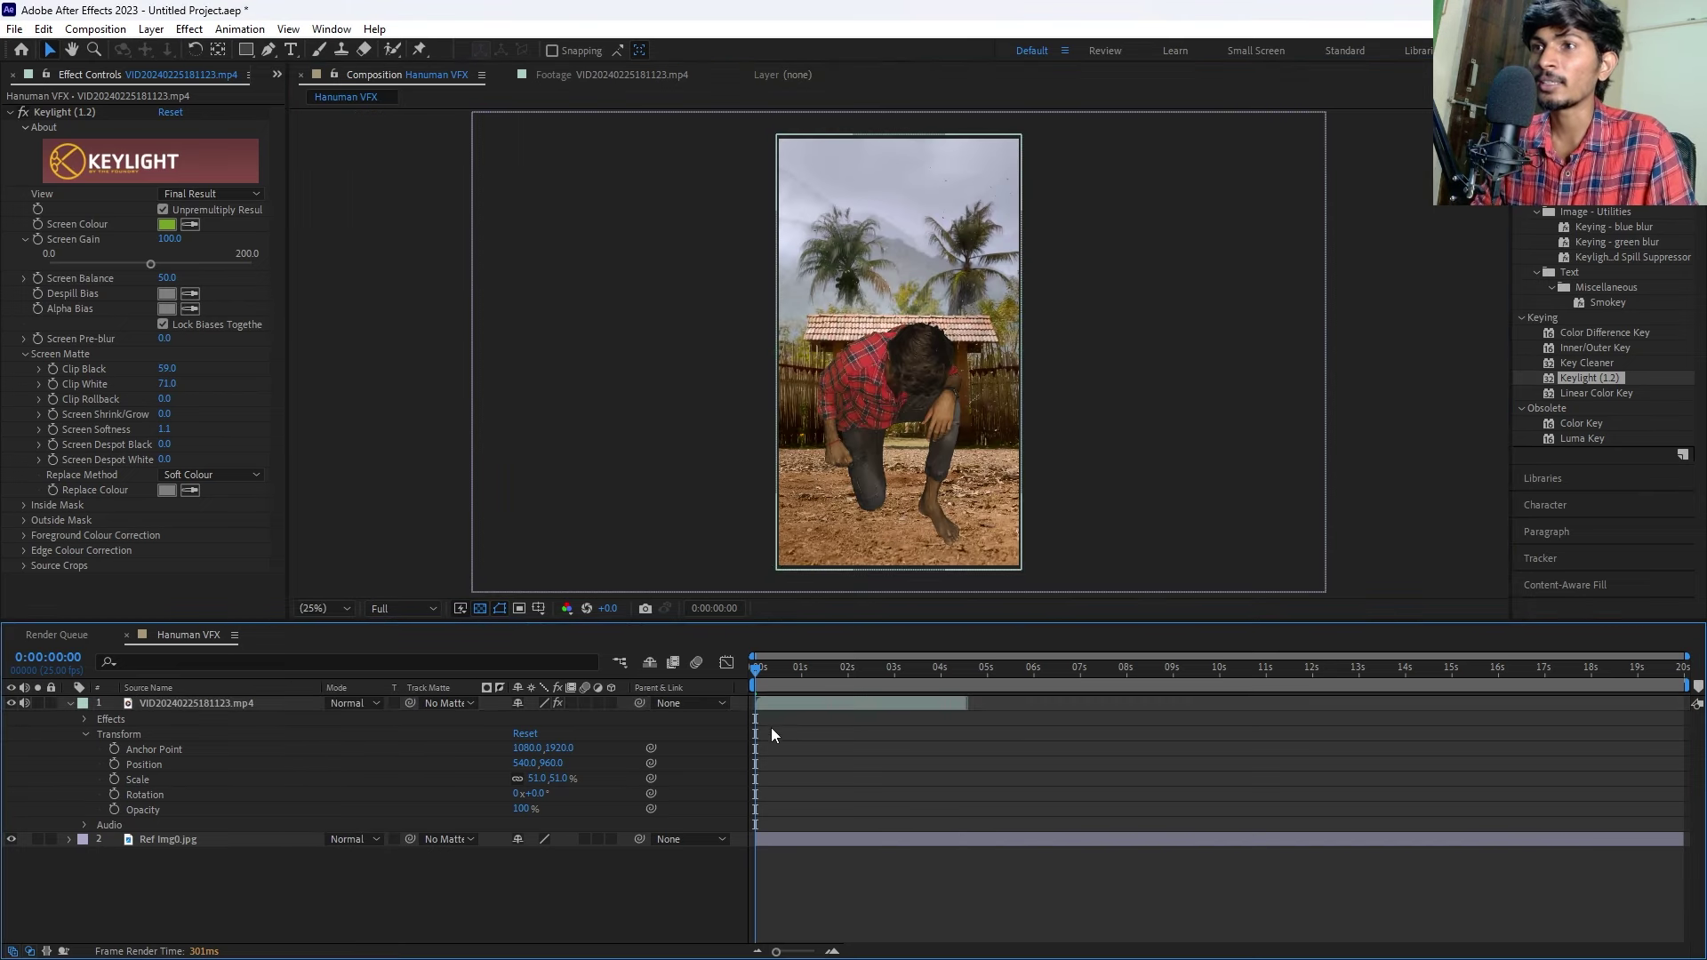
left_click(13, 78)
Place Ref.mp4 as layer 2 below the keyed clip and scrub to 0:00:02:24.
left_click(45, 266)
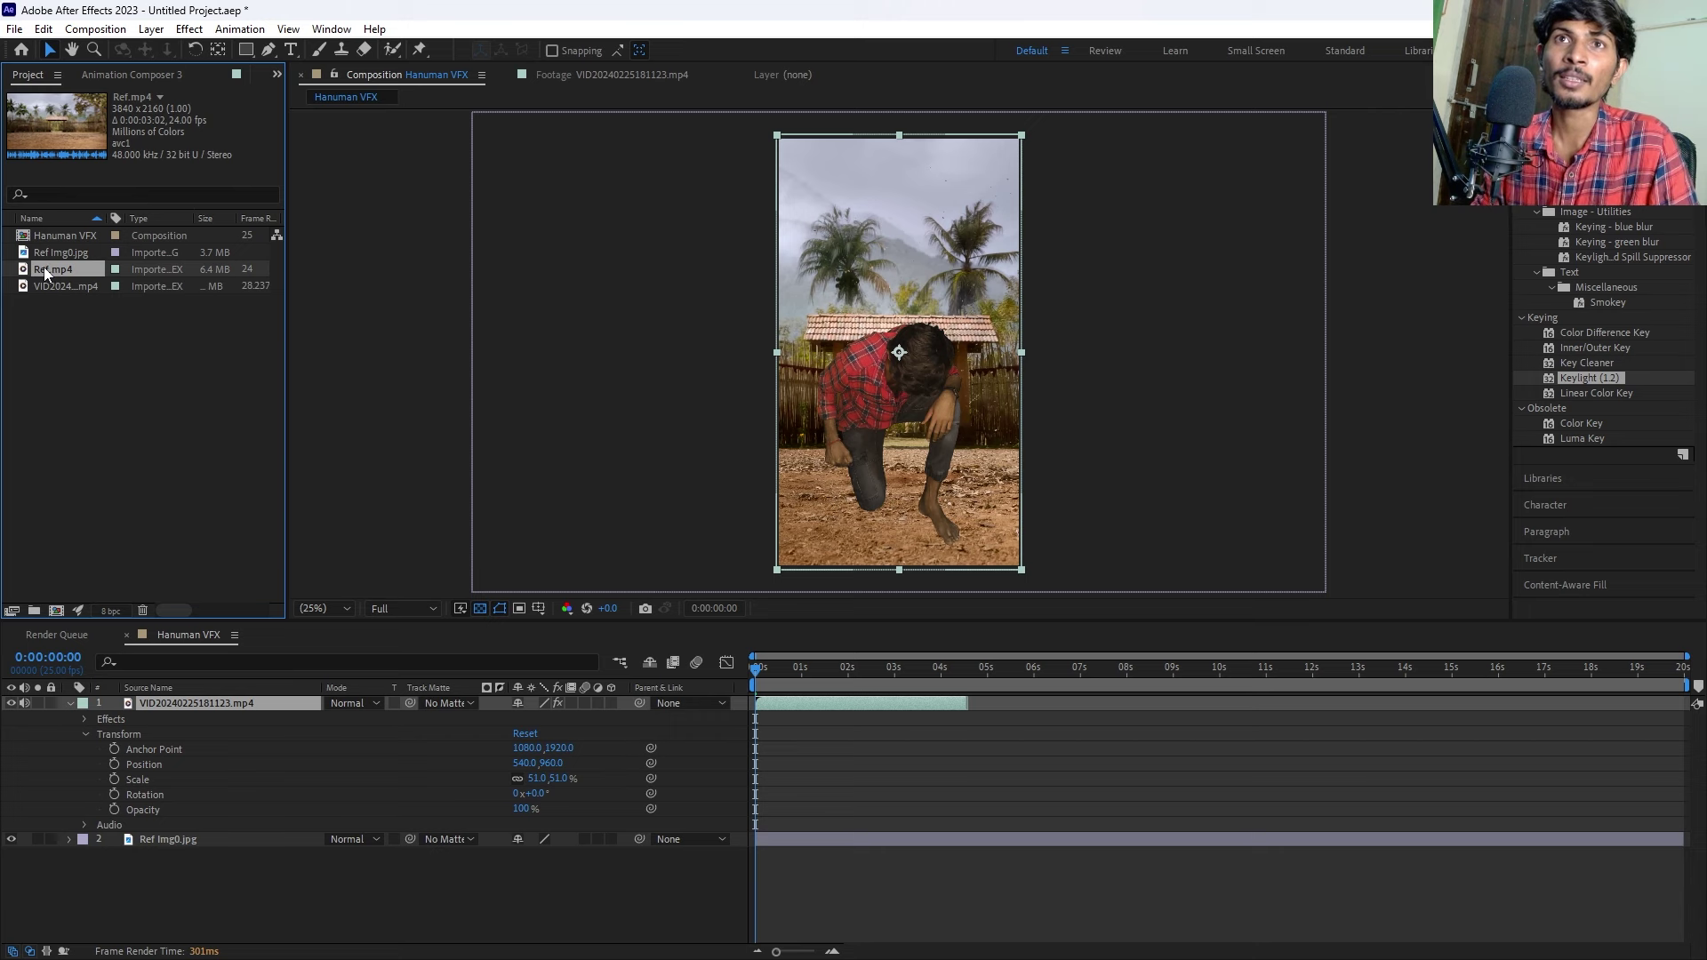
mouse_move(50, 269)
left_mouse_down()
mouse_move(605, 856)
mouse_move(605, 830)
left_mouse_up()
left_click(765, 694)
mouse_move(765, 693)
left_mouse_down()
mouse_move(751, 698)
mouse_move(898, 685)
left_mouse_up()
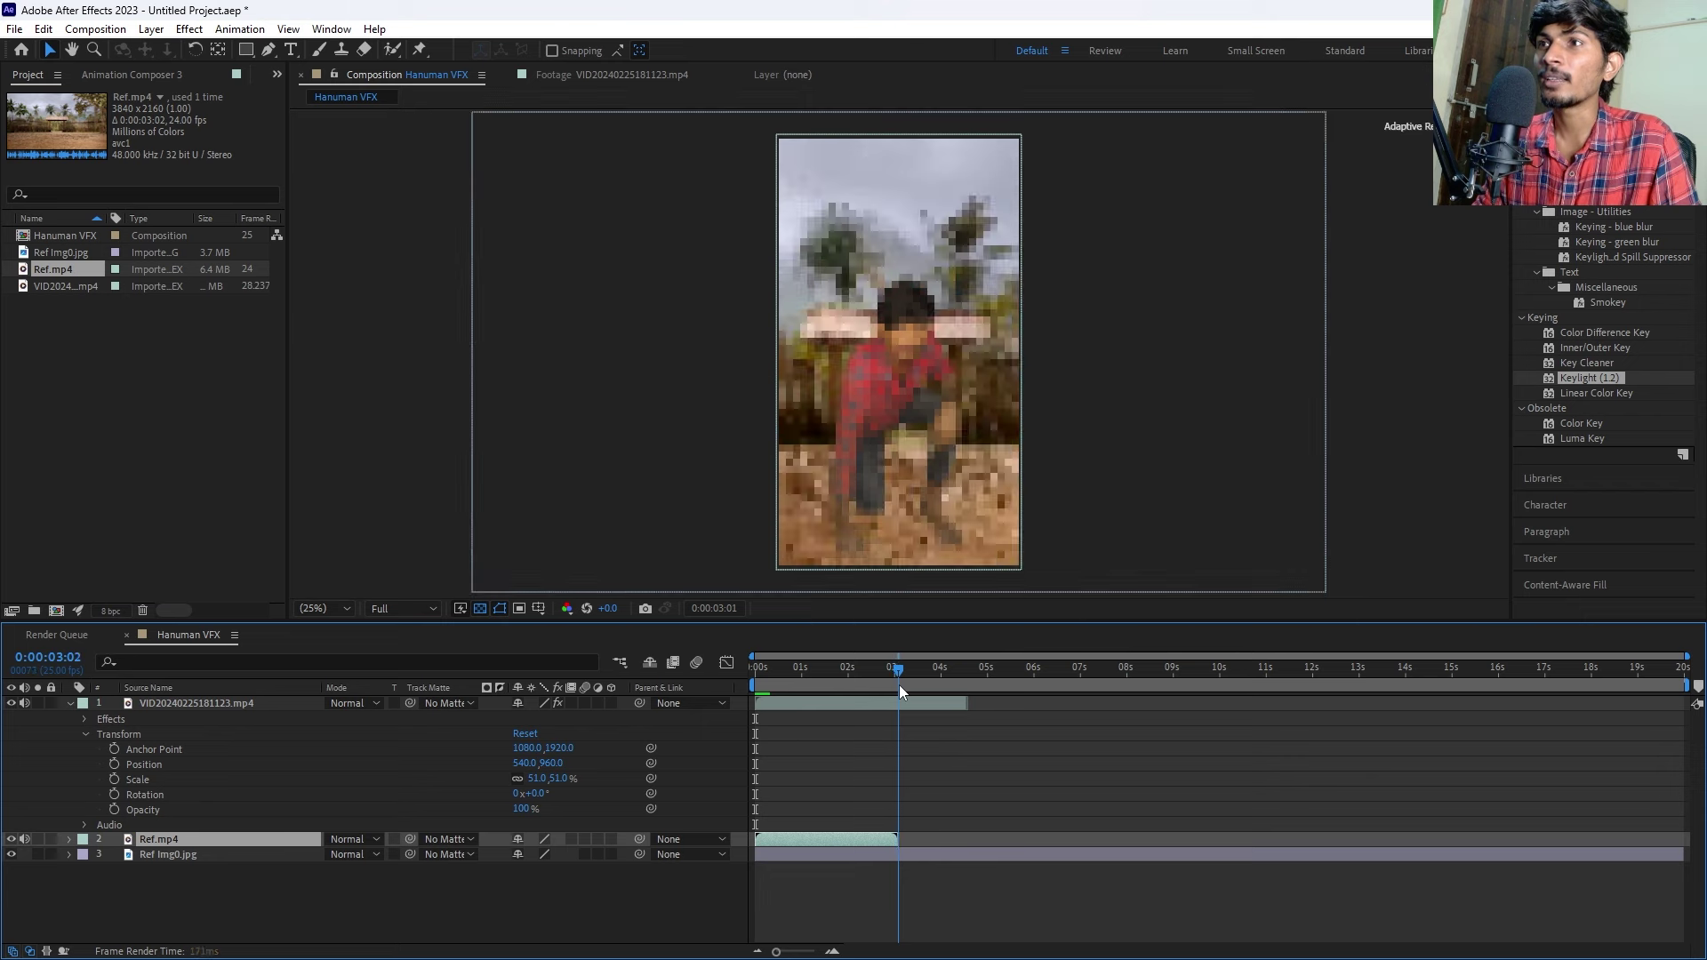
mouse_move(898, 684)
left_mouse_down()
mouse_move(765, 700)
mouse_move(797, 694)
left_mouse_up()
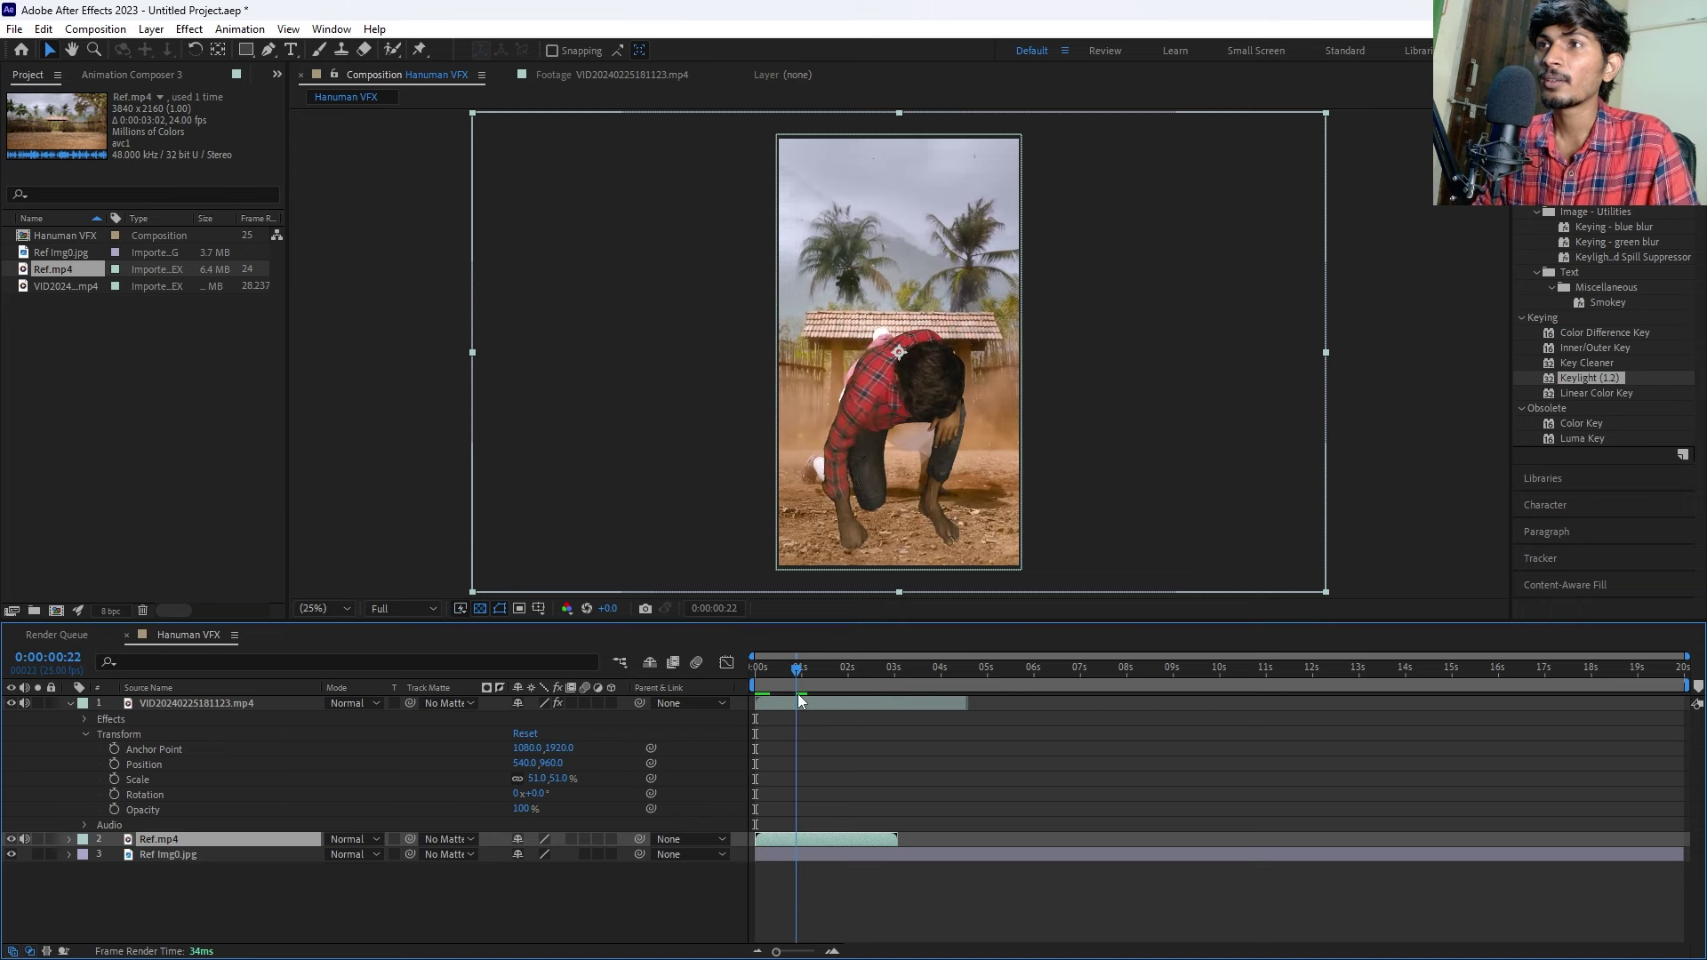
left_click(798, 700)
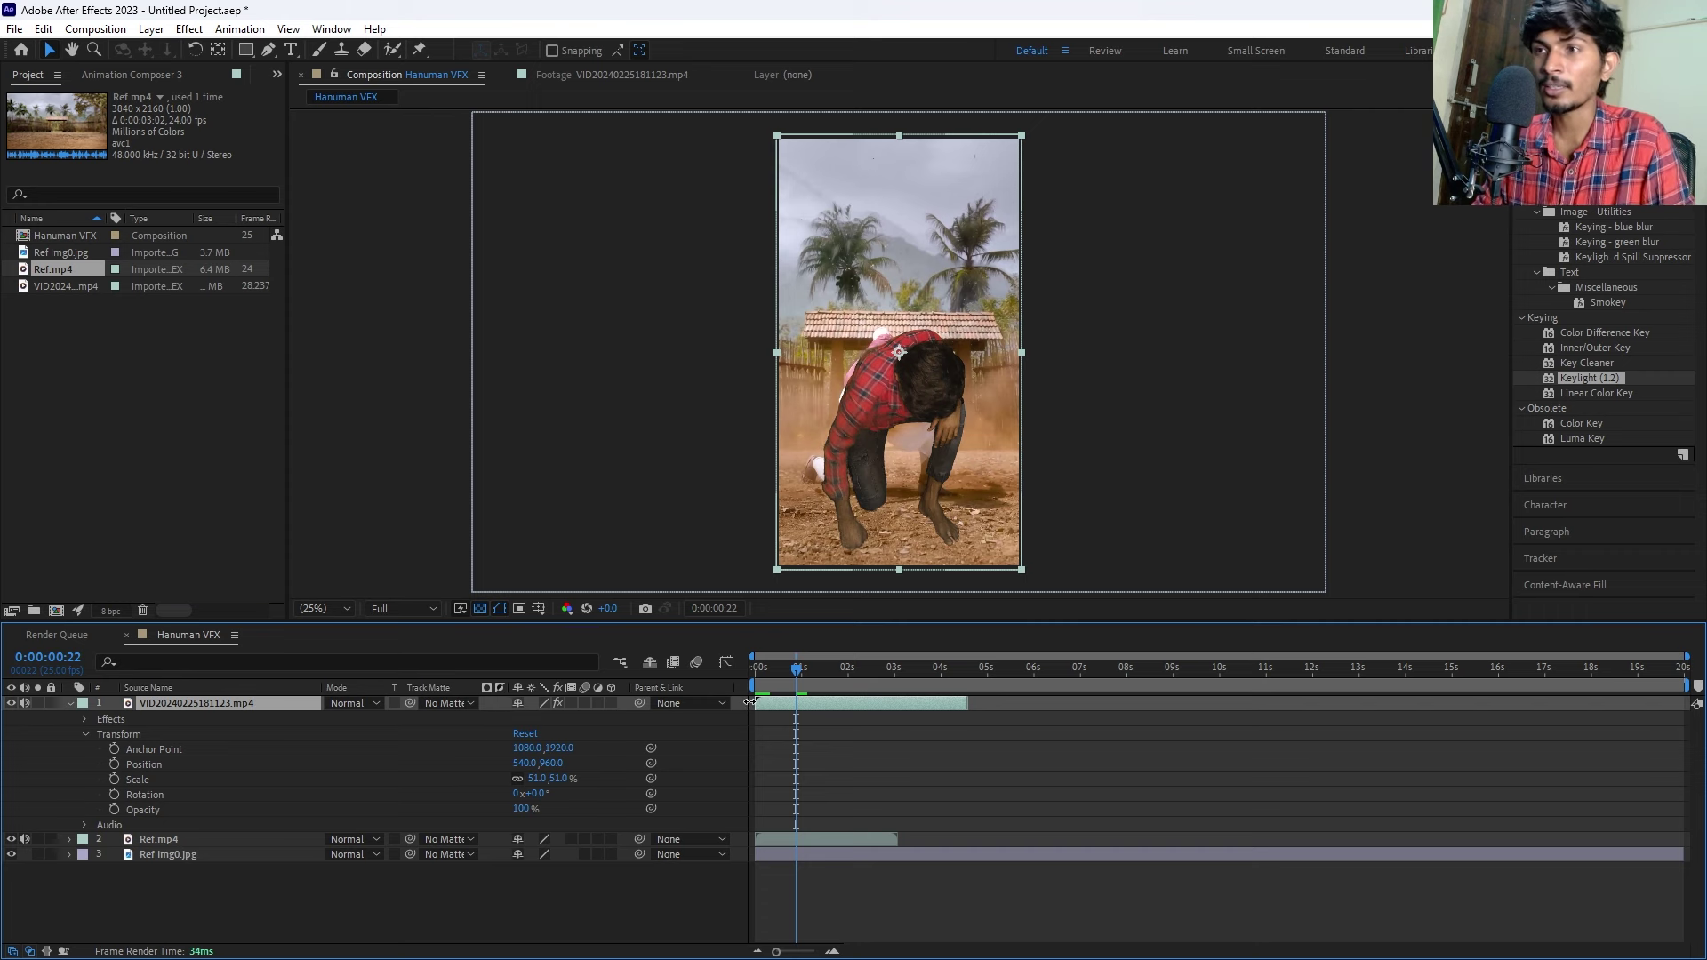
Split the keyed man clip at the playhead, delete the opening piece, and slide the remainder to 0 s.
key("ctrl+shift+d")
left_click(777, 720)
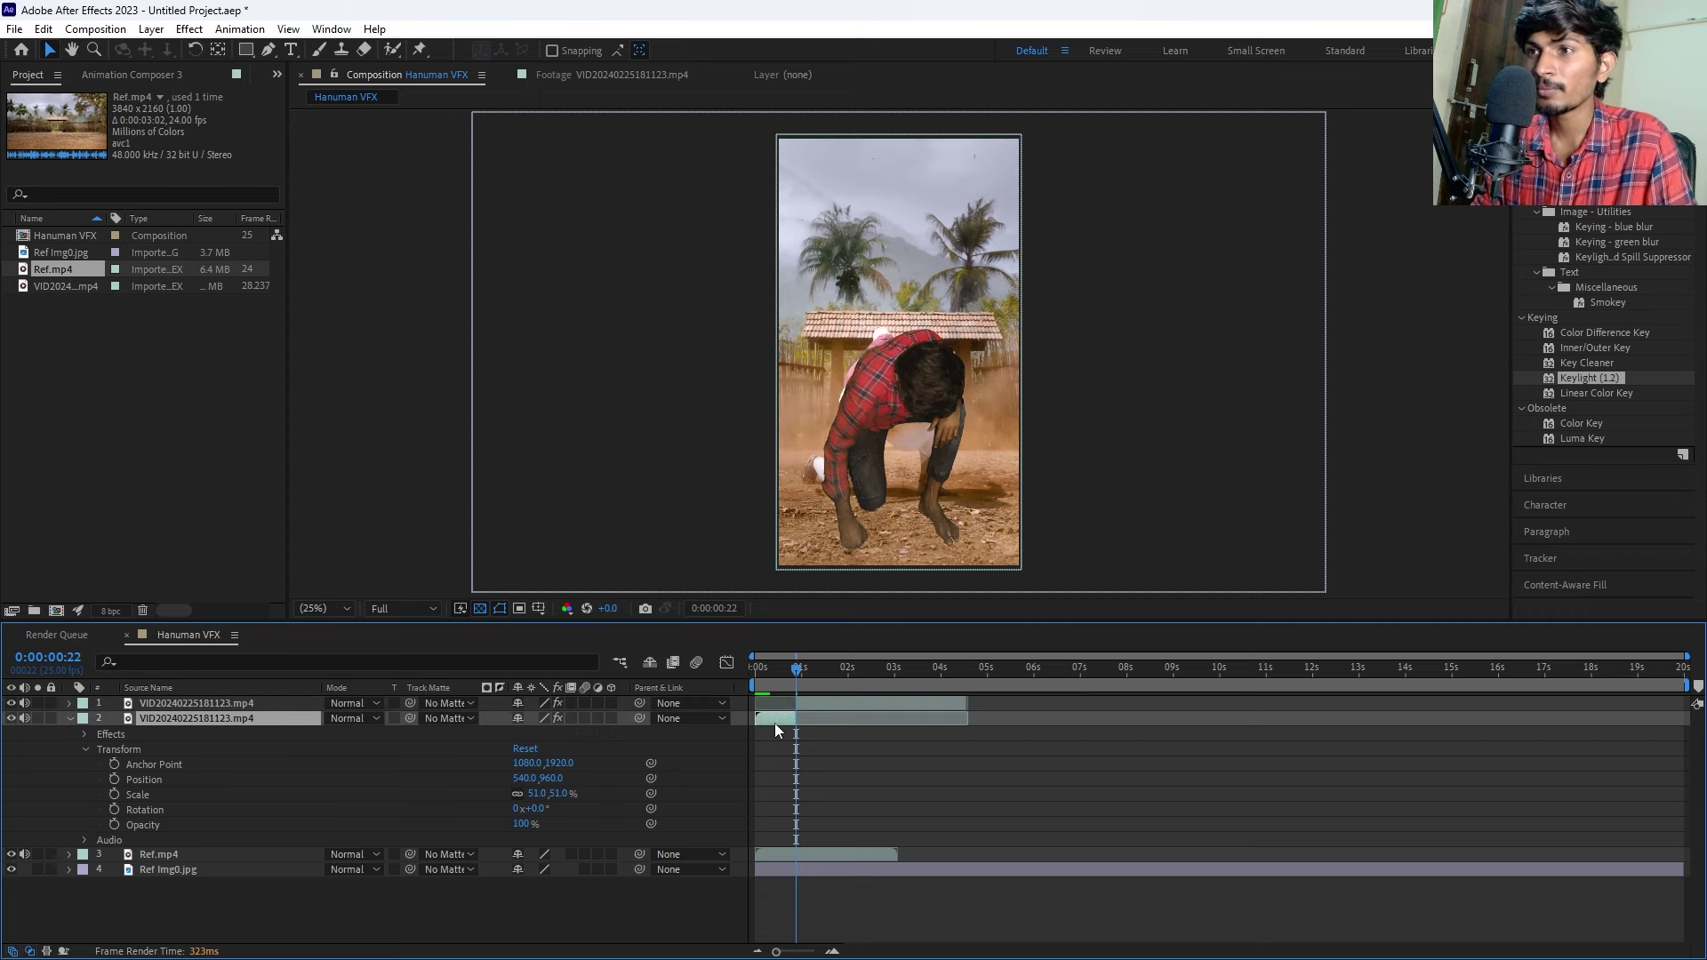
key("Delete")
left_click_drag(815, 704, 701, 677)
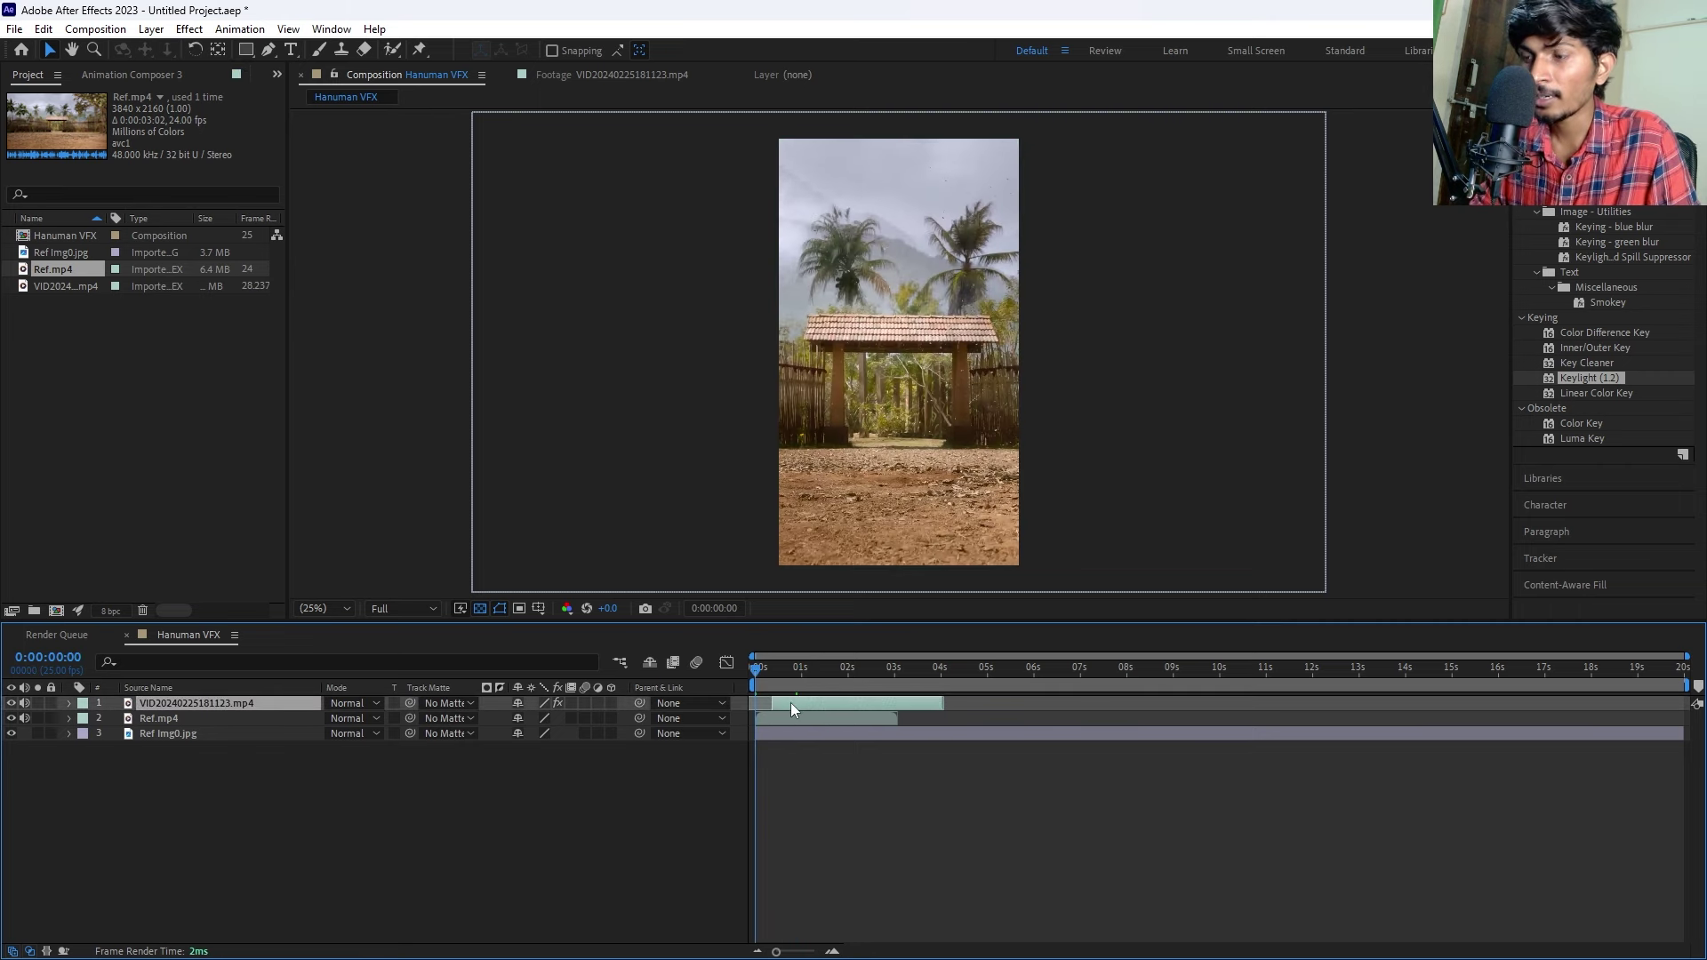
left_click_drag(794, 703, 777, 697)
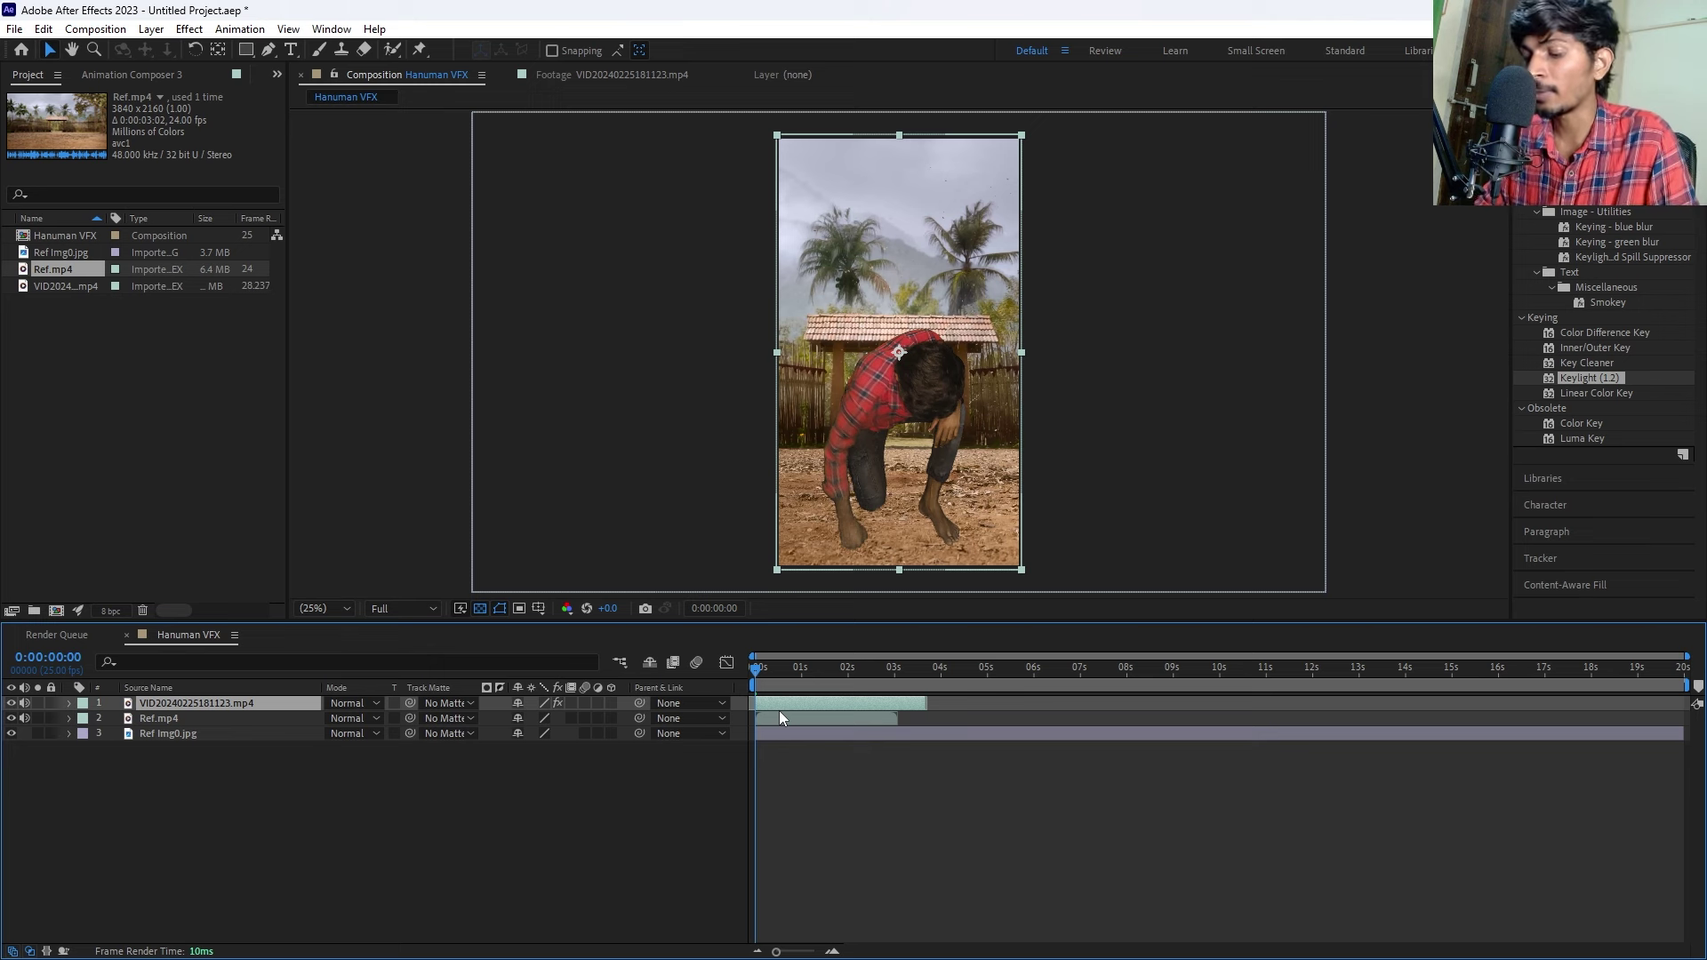
Split the keyed footage at 0:00:03:01 and delete the part after it.
left_click(803, 777)
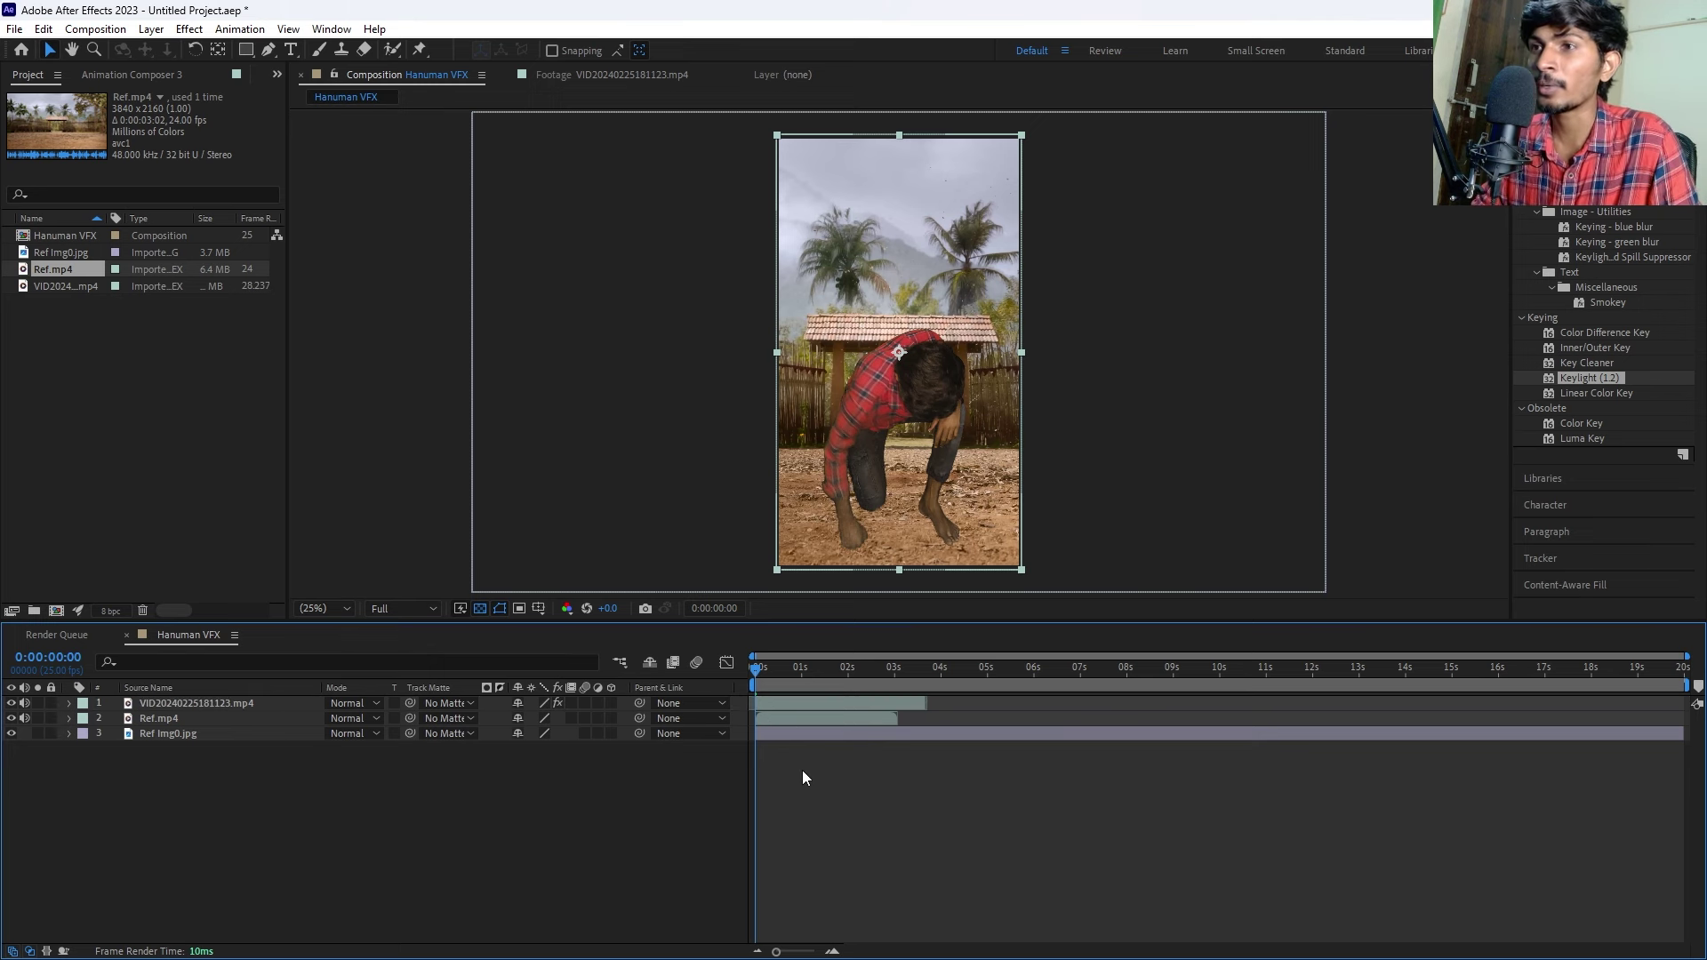
left_click(788, 703)
left_click_drag(770, 700, 760, 708)
left_click(772, 765)
left_click(771, 702)
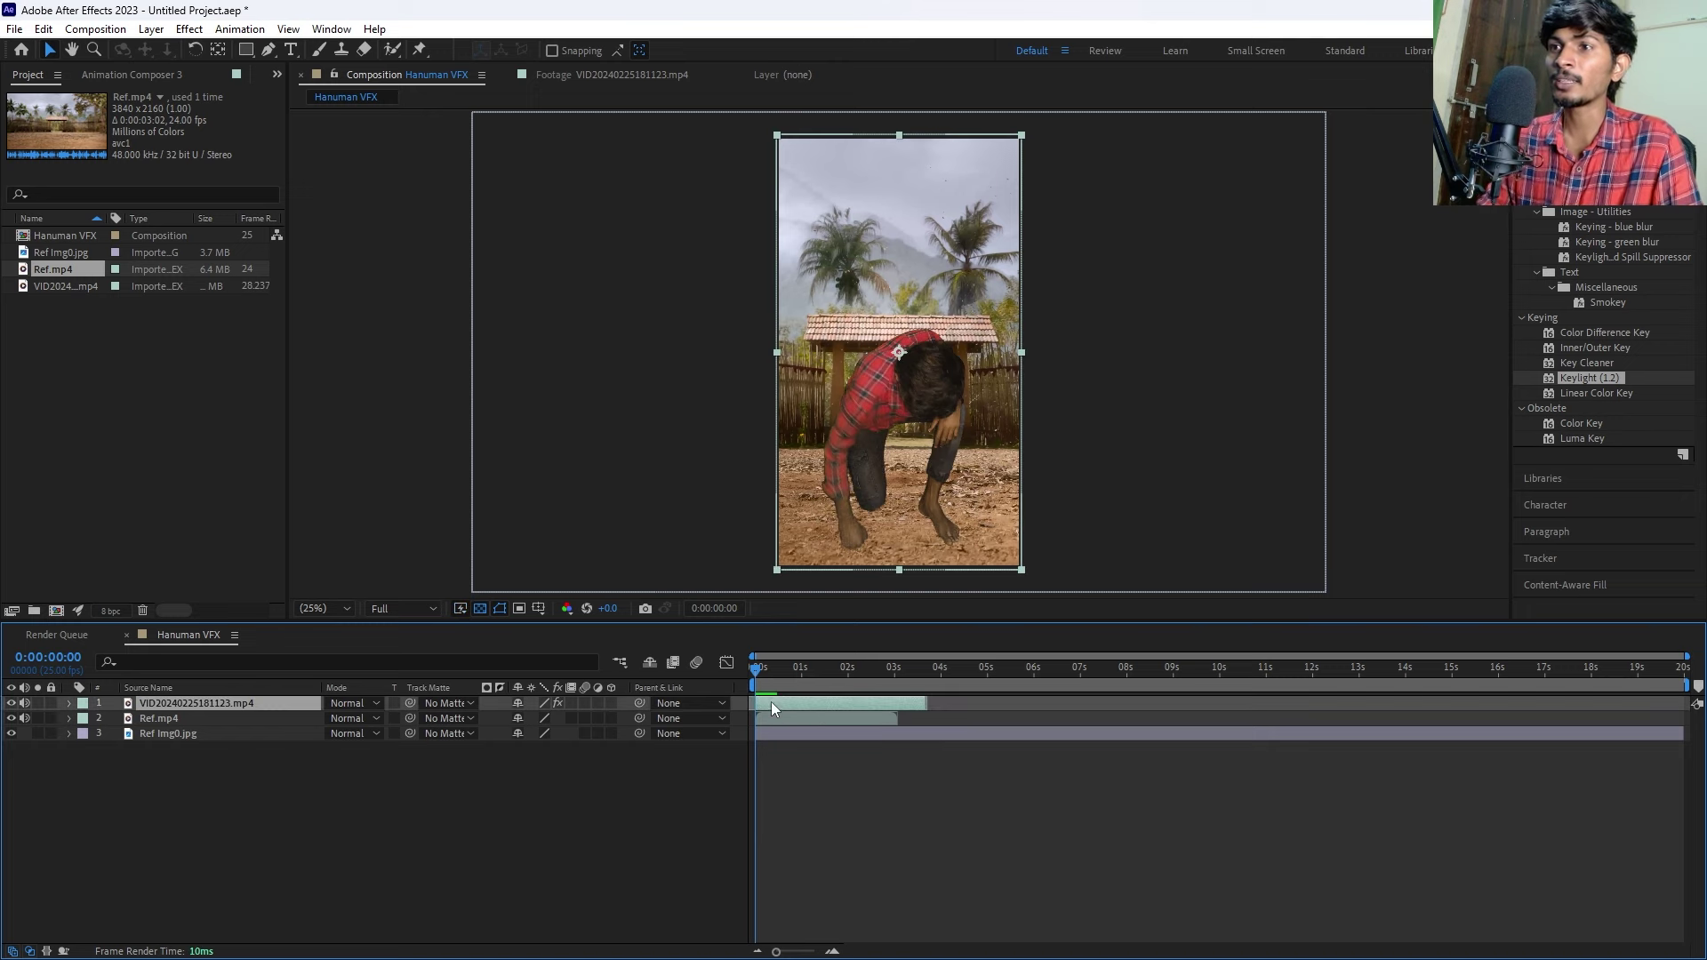
left_click_drag(787, 669, 895, 672)
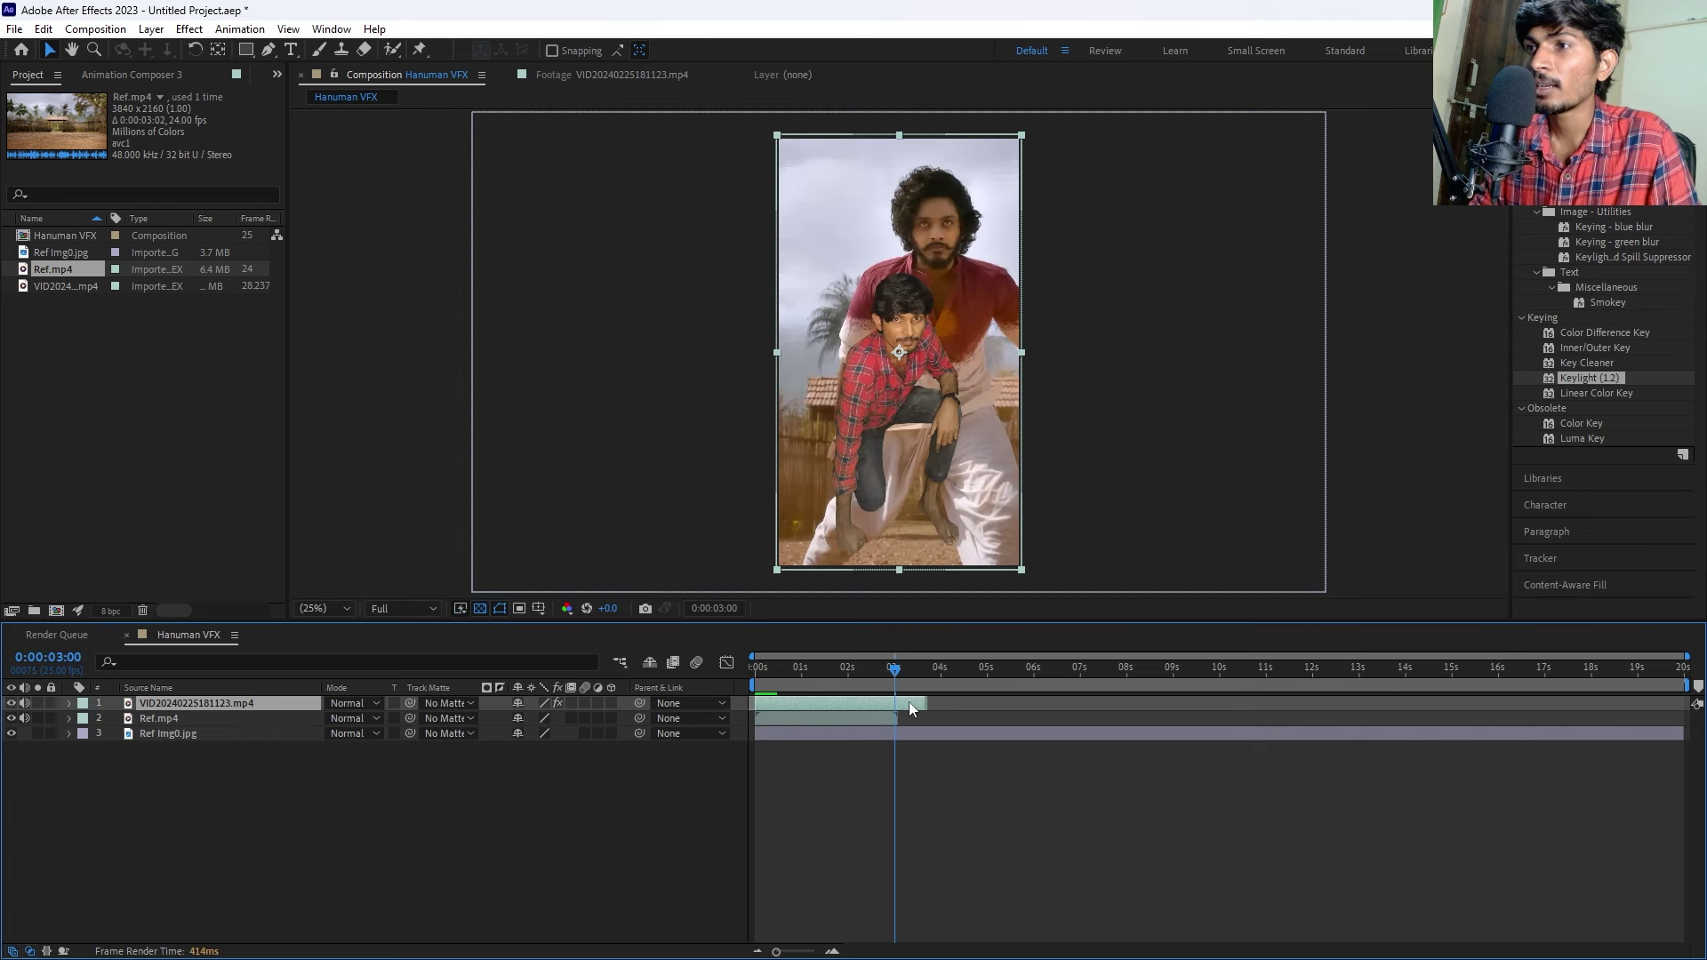
left_click(885, 716)
key("Page_Down")
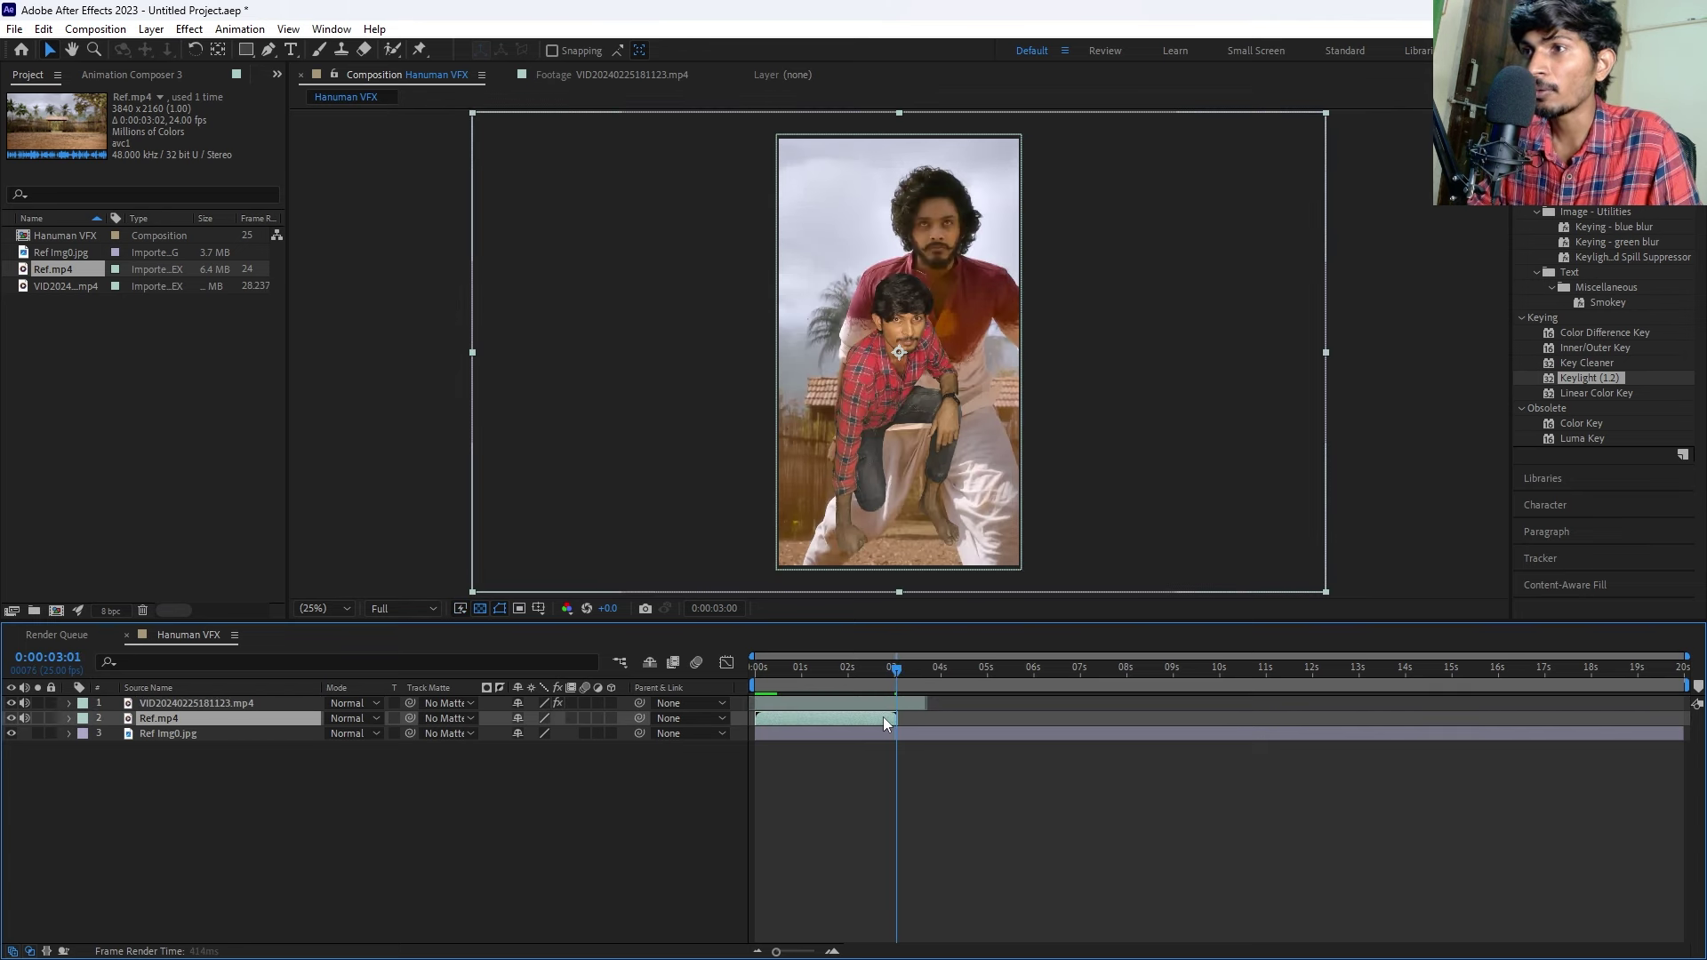
left_click(893, 702)
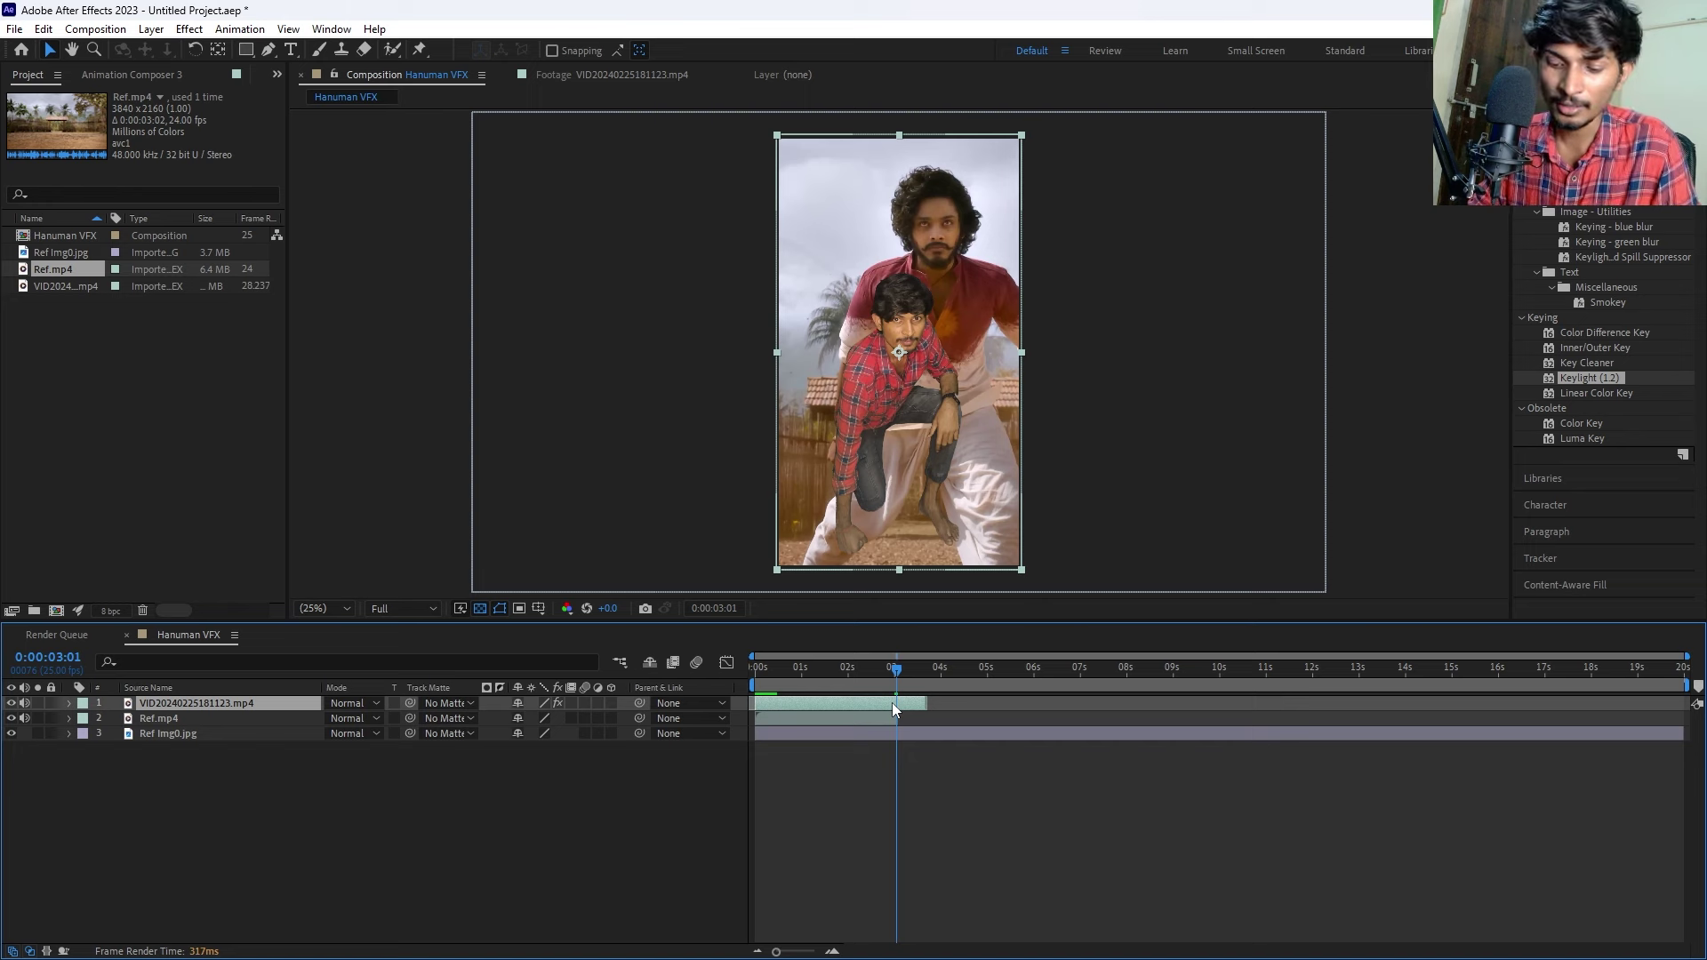
key("ctrl+shift+d")
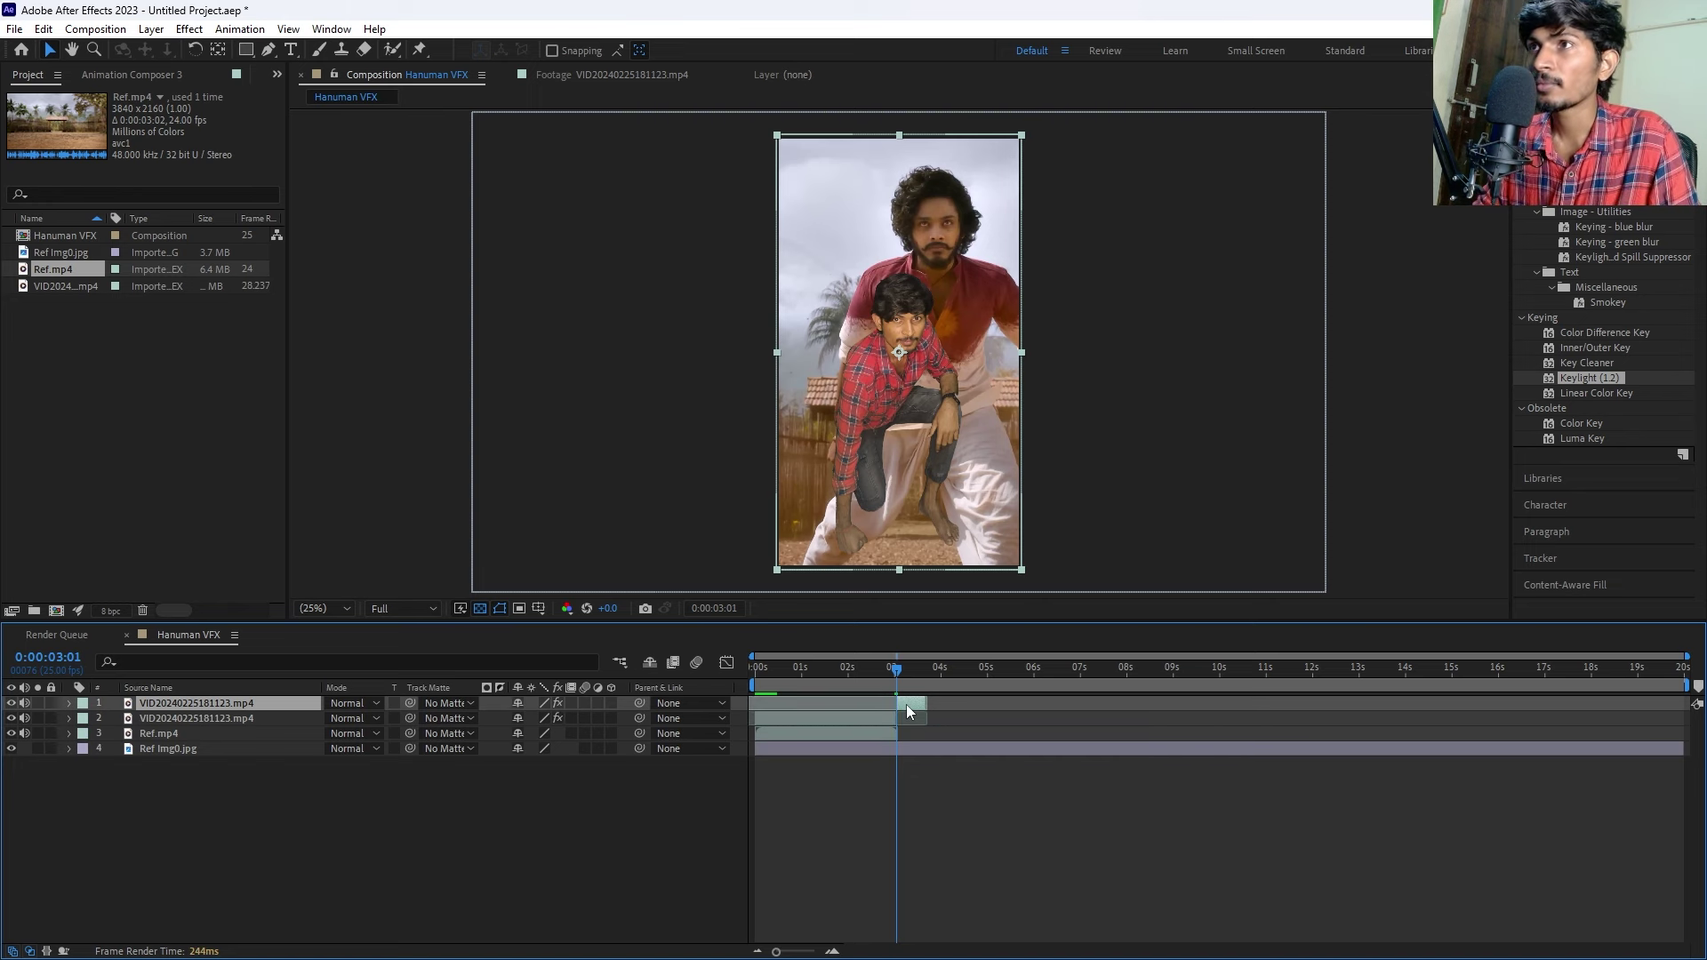
key("Delete")
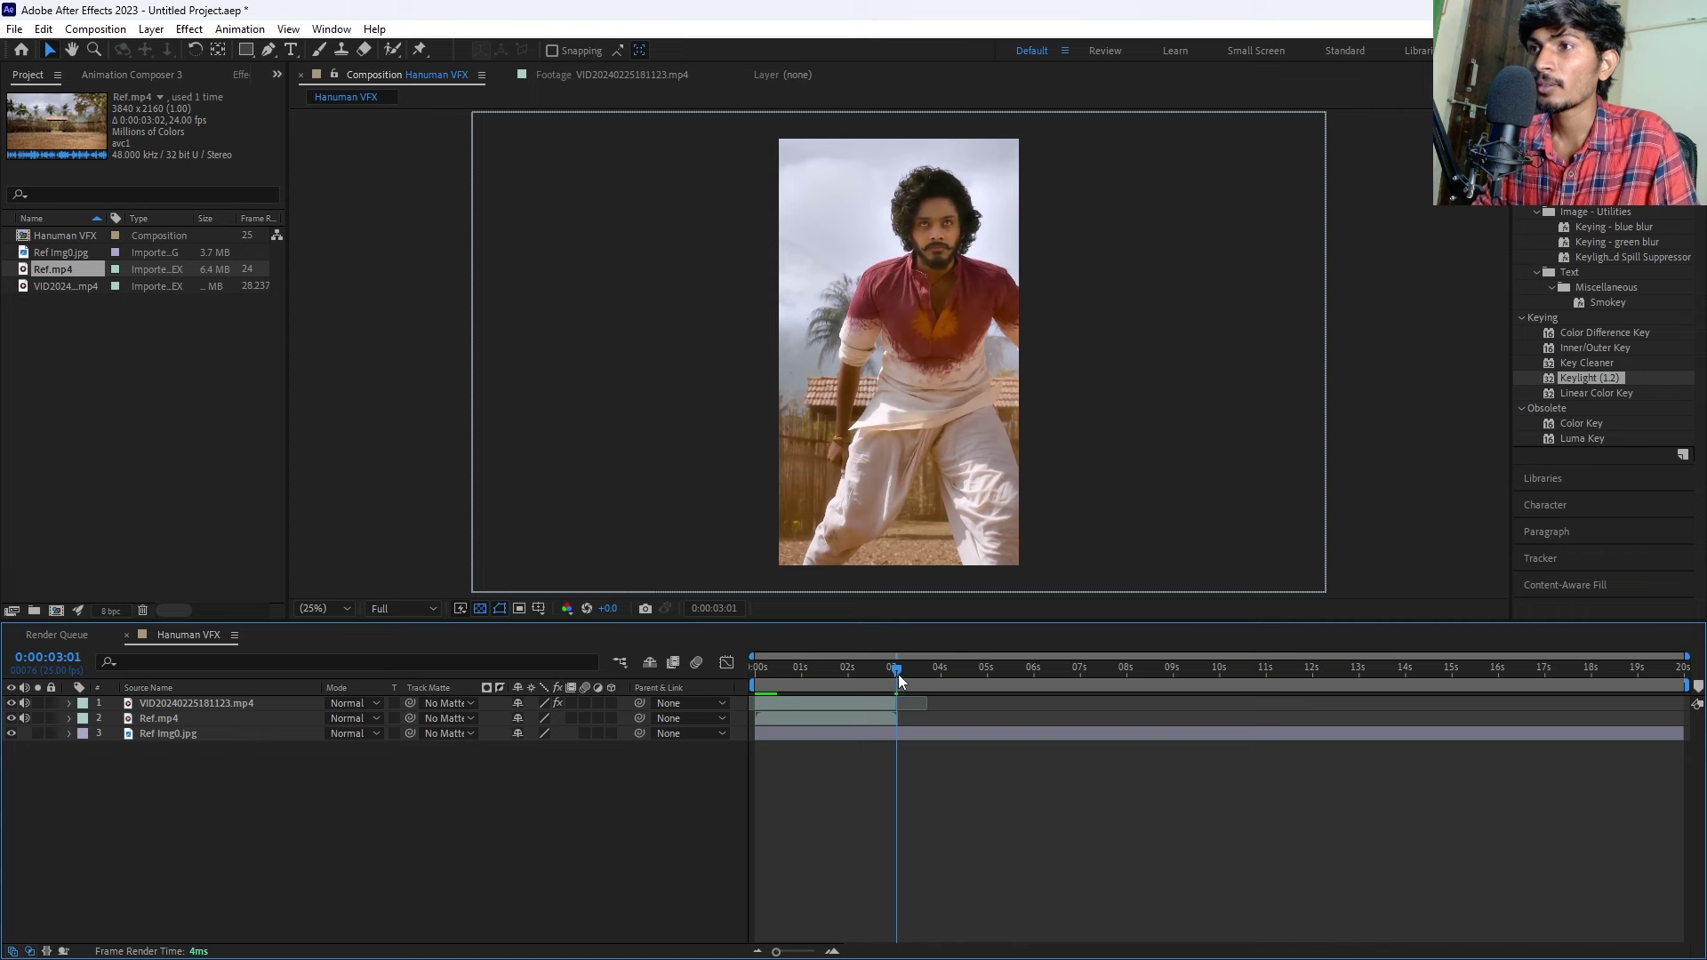
Extend the keyed clip's end past the playhead and preview the opening seconds.
scroll(886, 686, "up", 3)
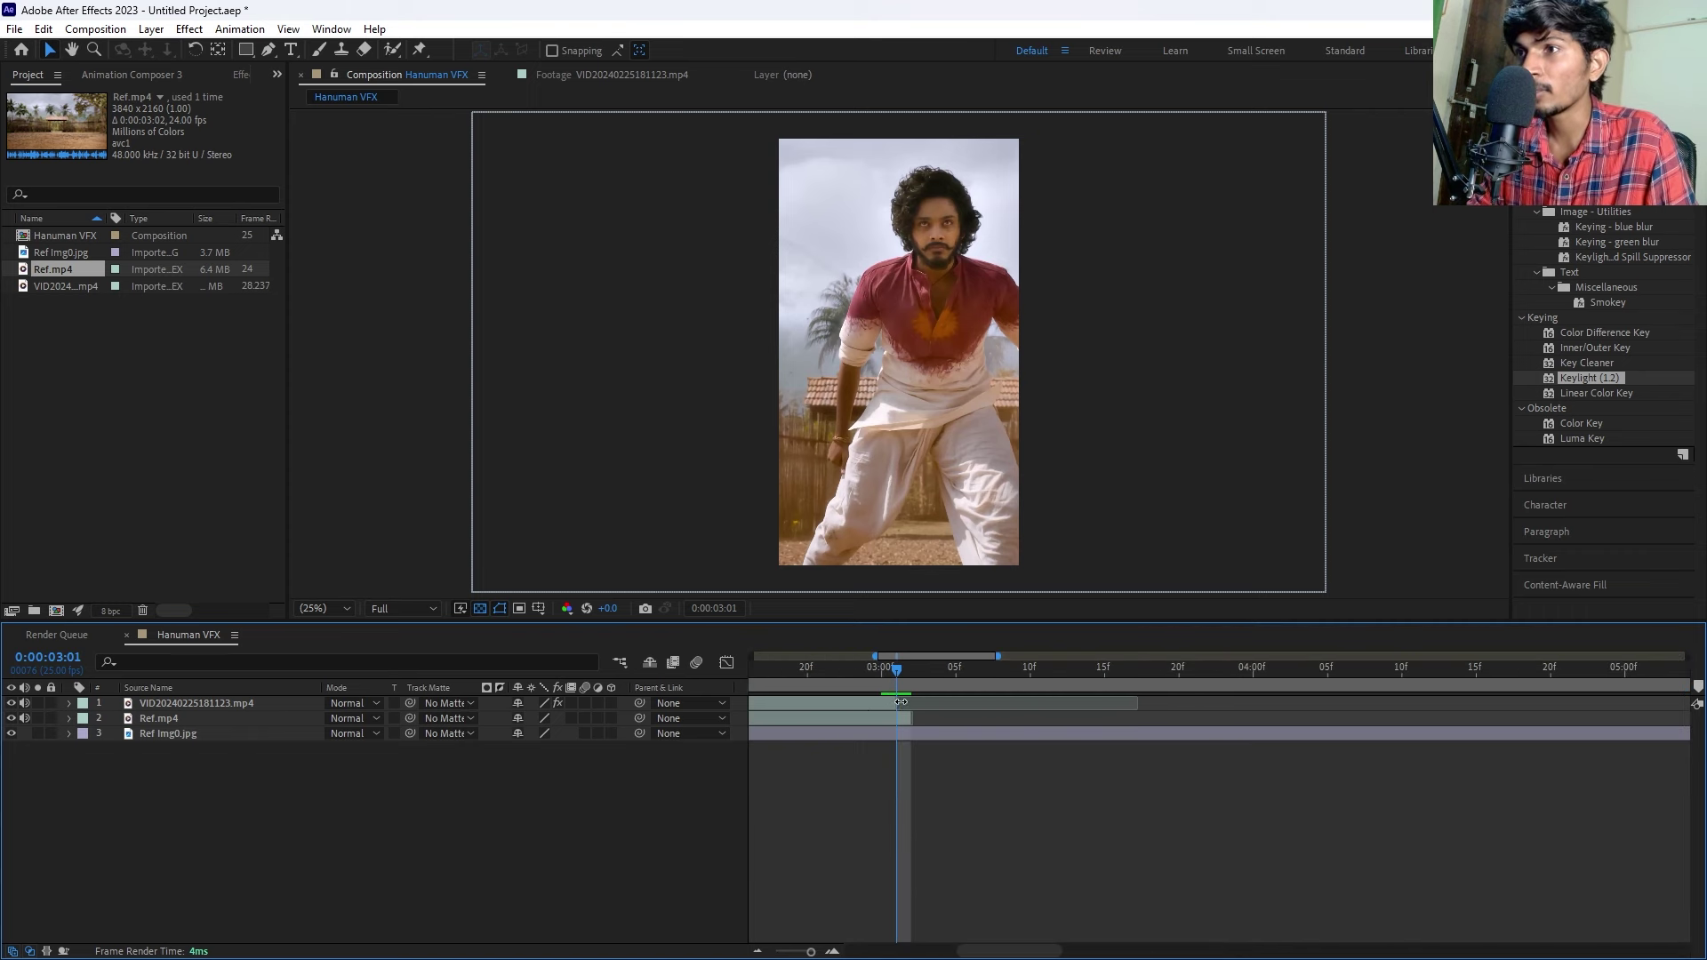
left_click(893, 708)
mouse_move(896, 704)
left_mouse_down()
mouse_move(911, 705)
mouse_move(806, 663)
left_mouse_up()
scroll(827, 707, "down", 2)
scroll(827, 706, "down", 2)
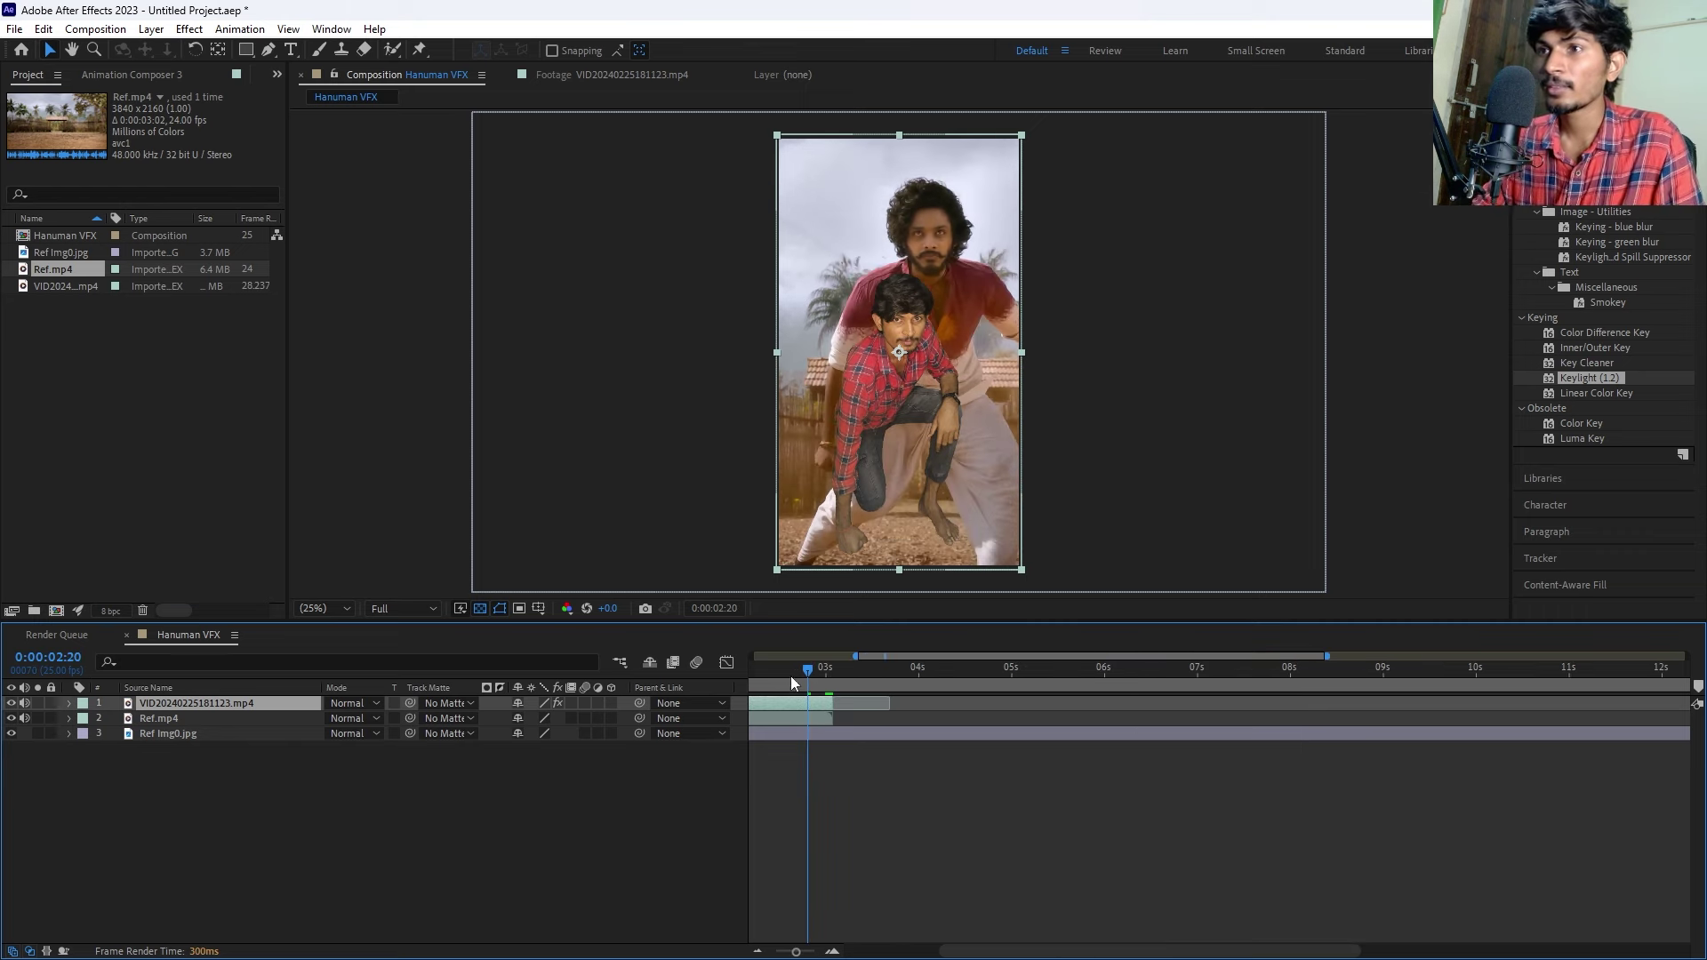
key("Home")
left_click_drag(760, 690, 779, 702)
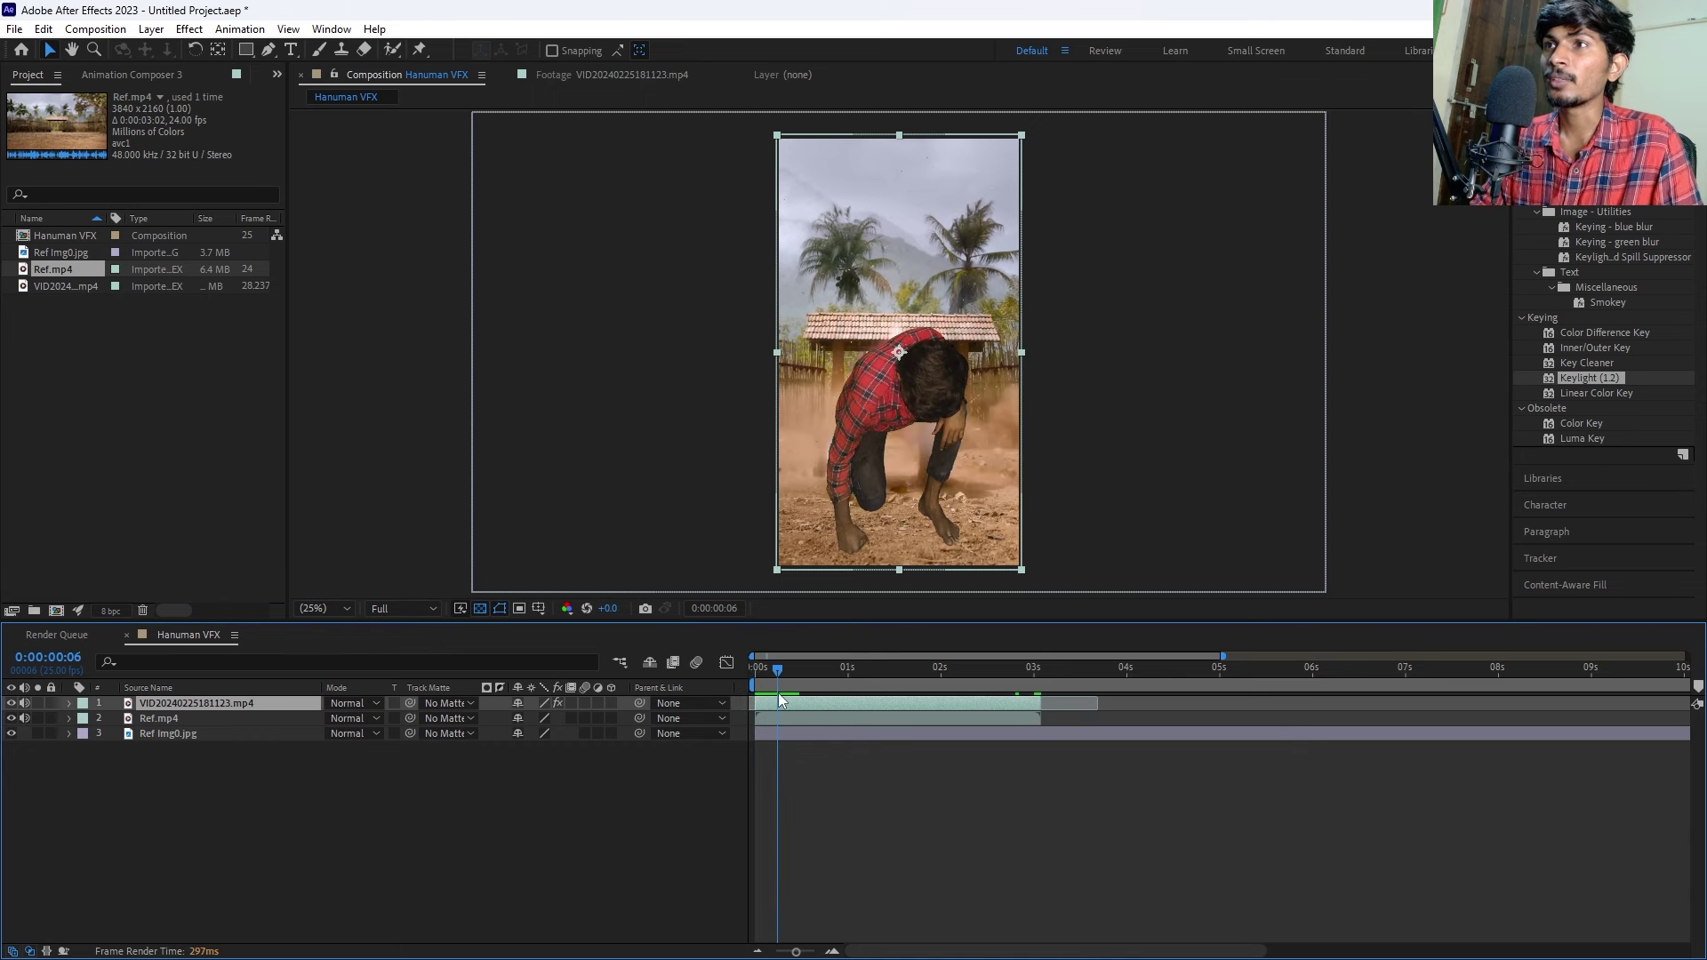
left_click_drag(778, 701, 779, 702)
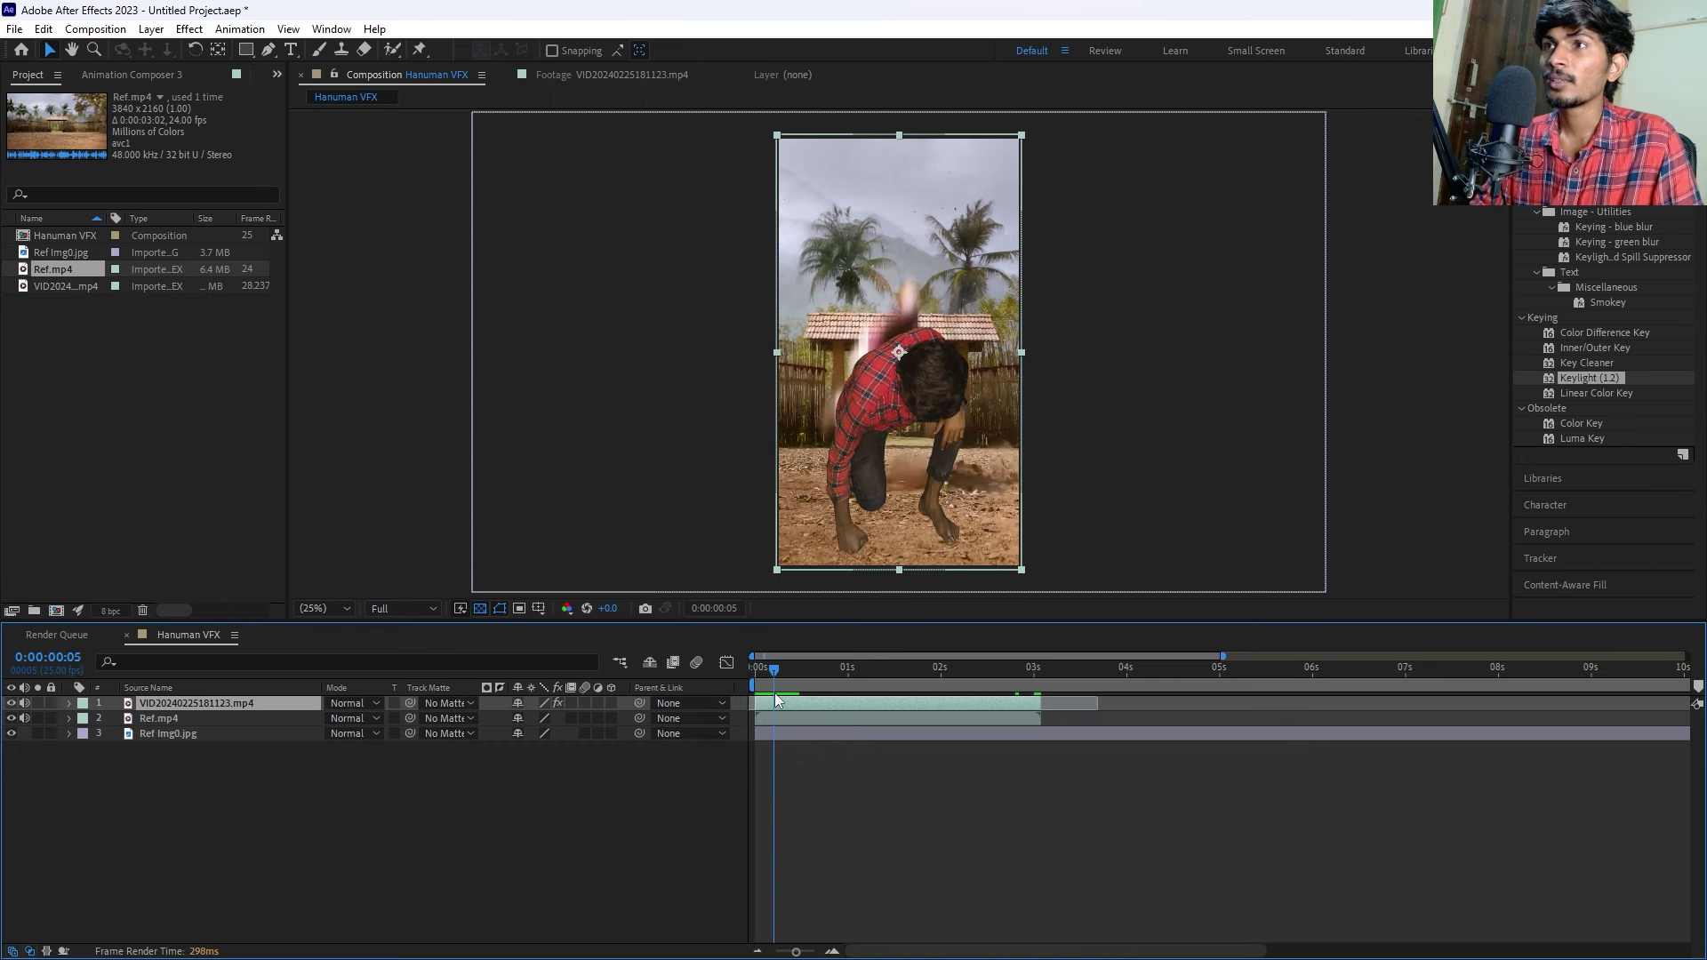
Duplicate the keyed video layer, check later frames, then undo the duplication.
left_click(771, 791)
left_click(766, 702)
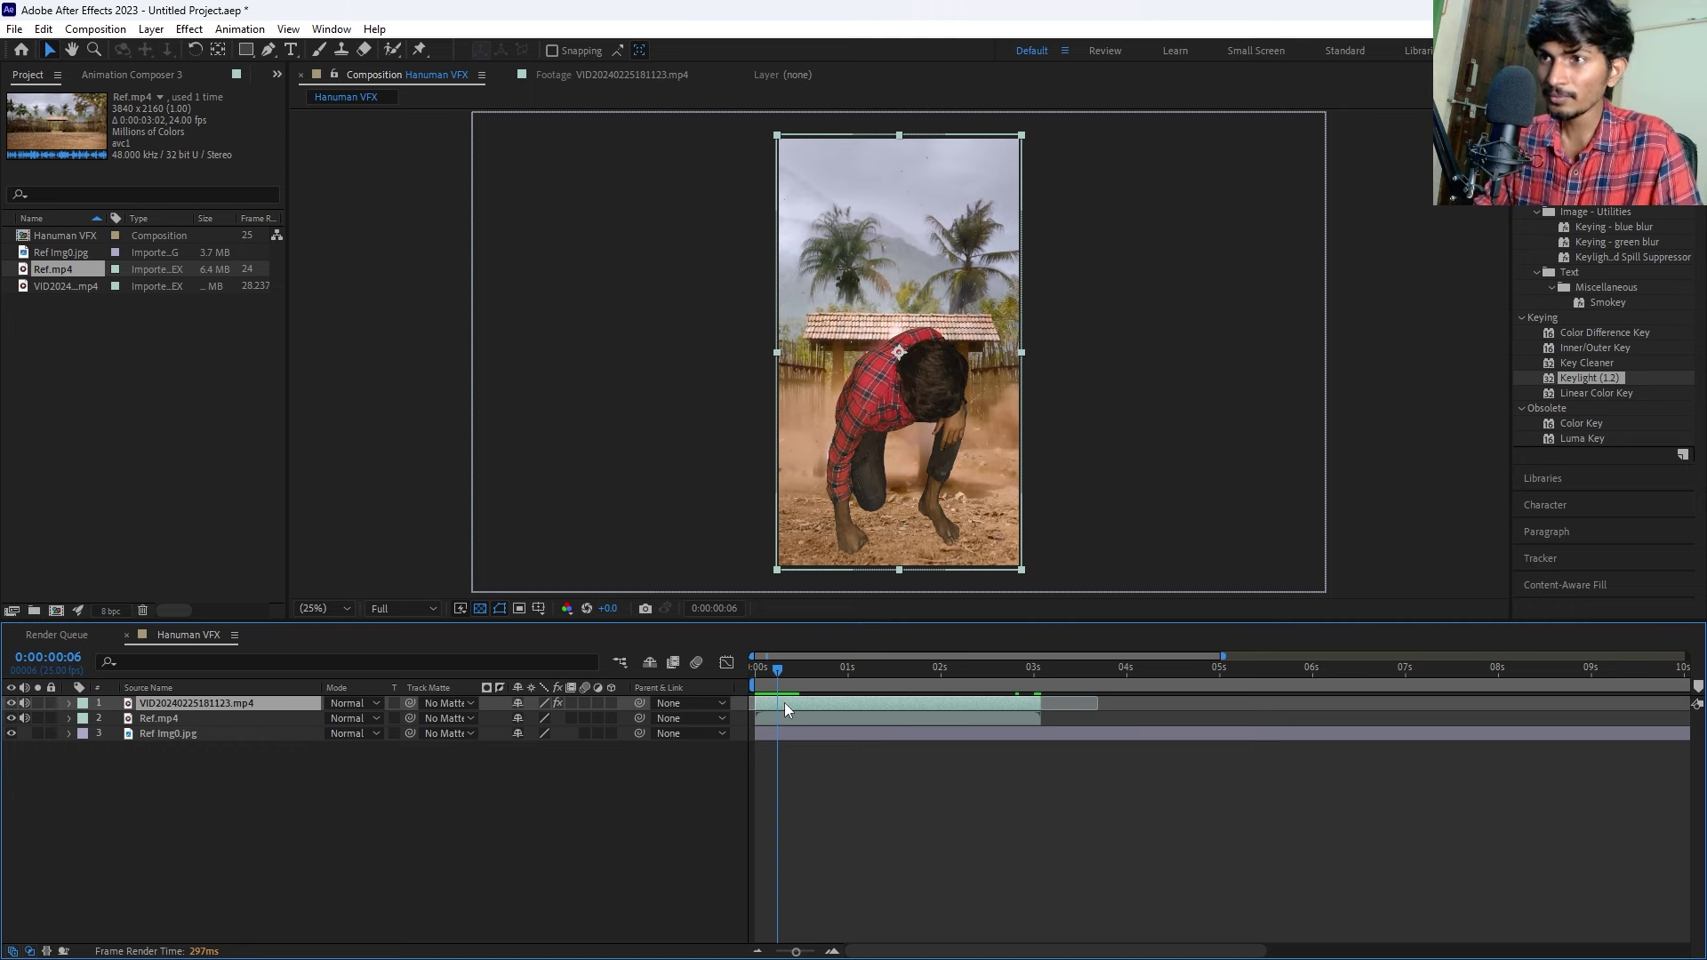
left_click(782, 717)
left_click(782, 706)
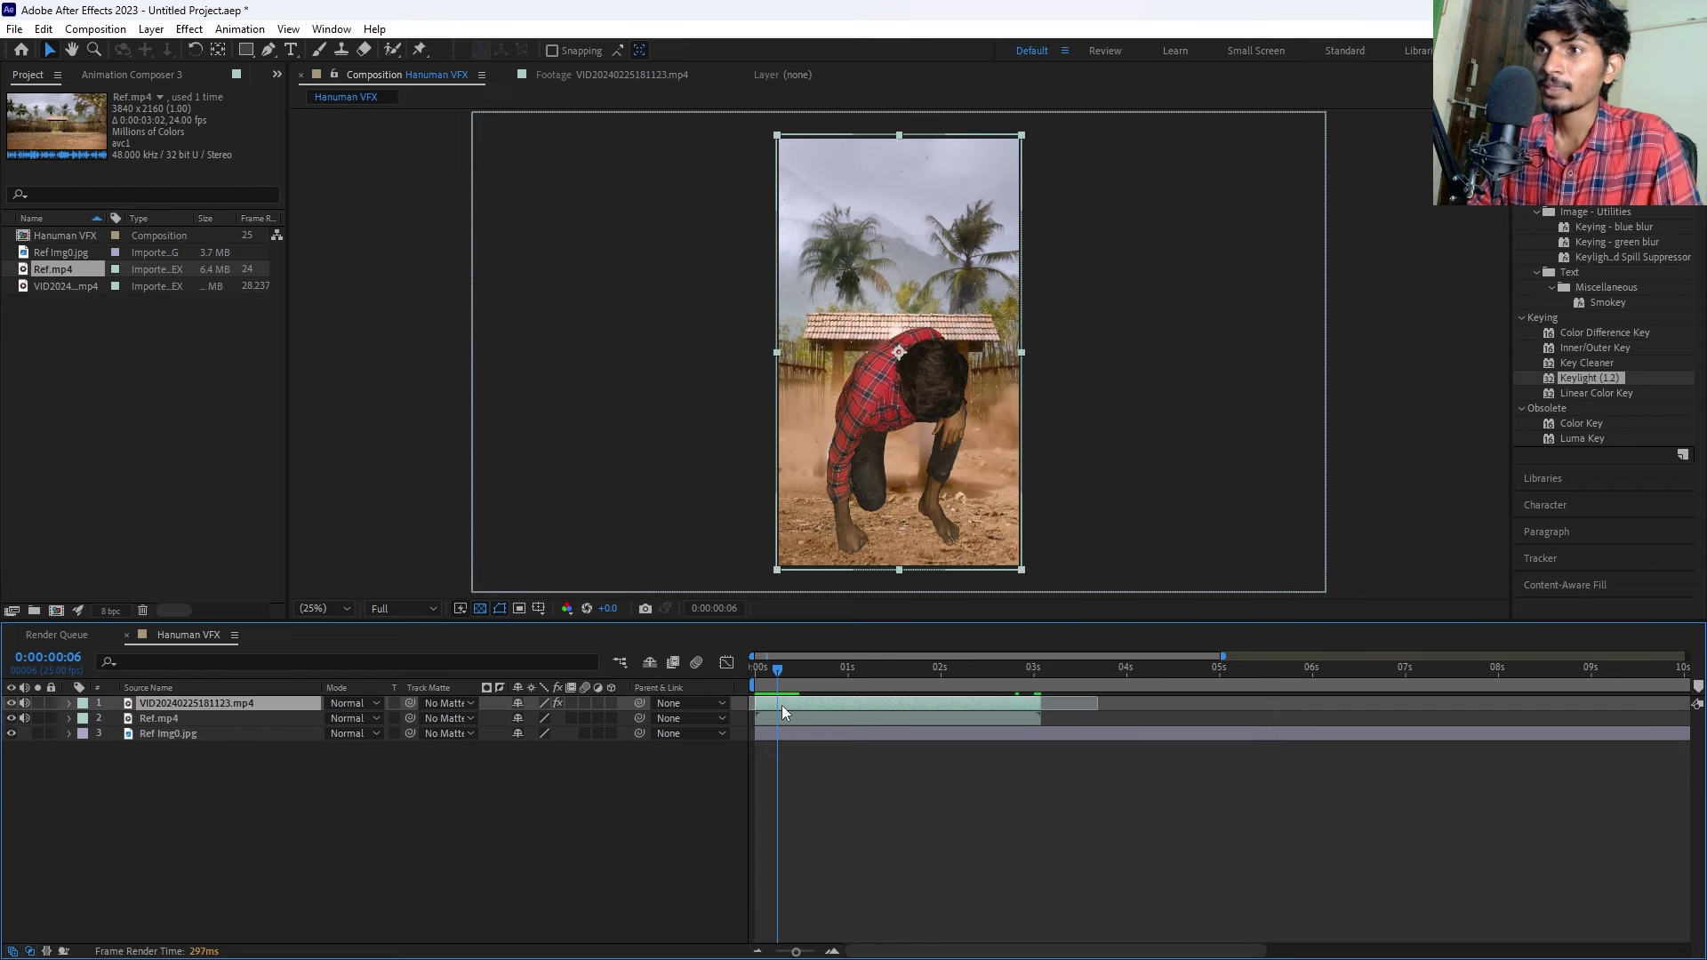
key("ctrl+d")
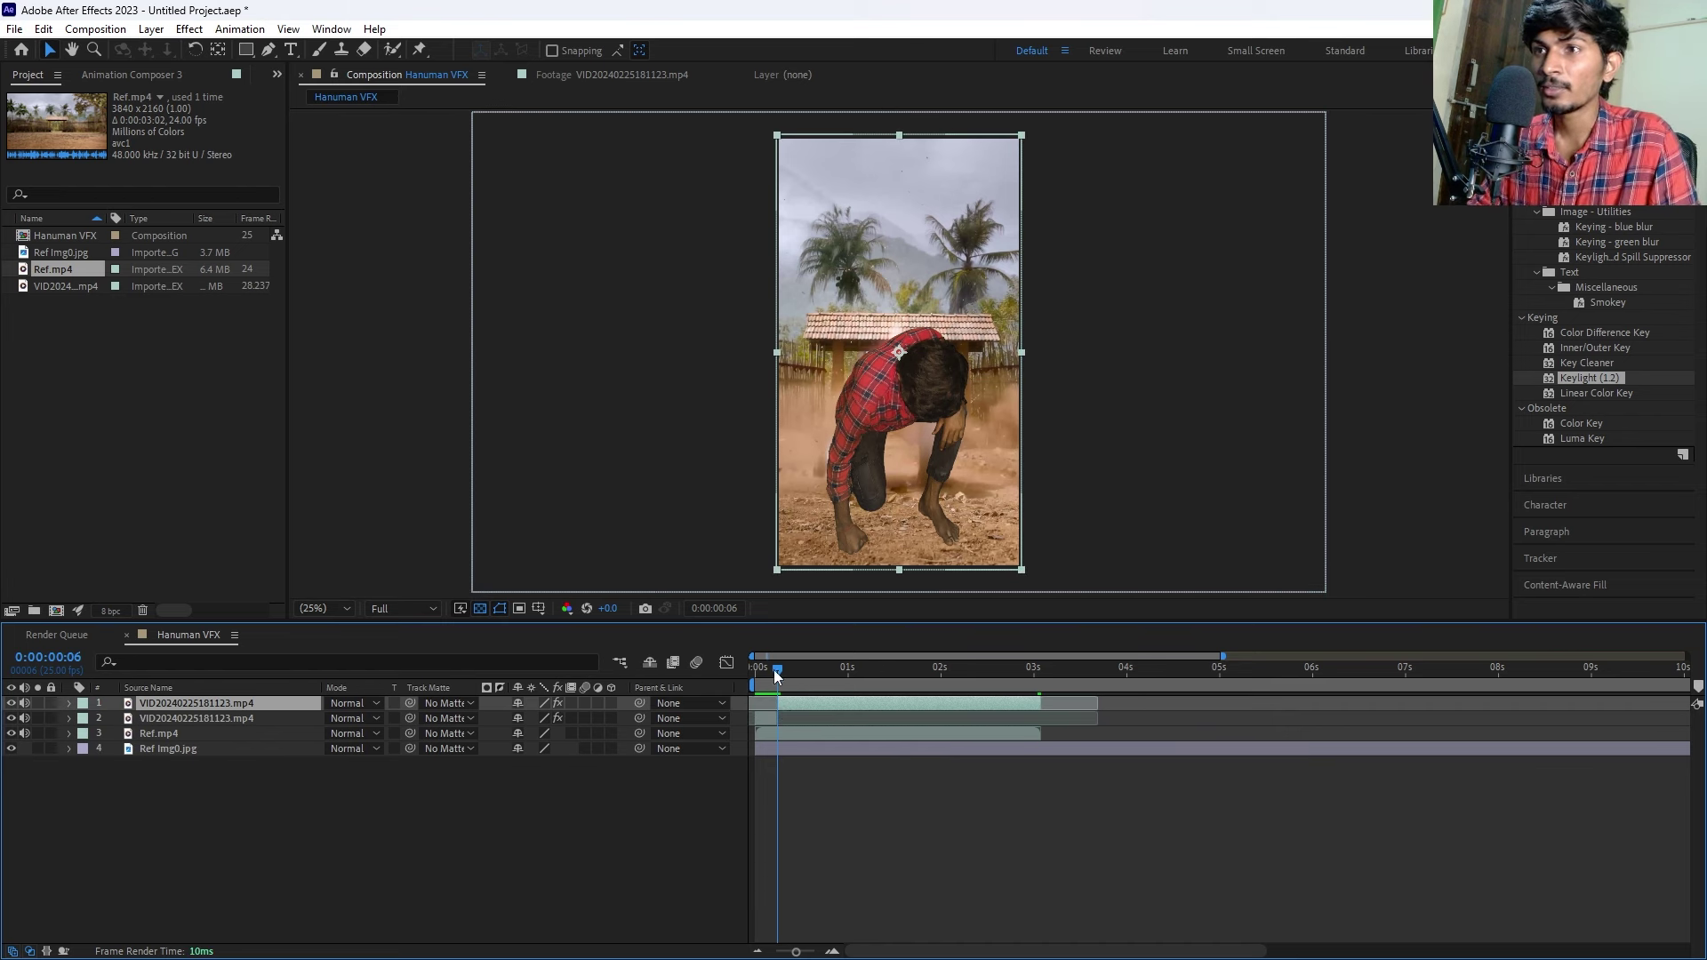
left_click_drag(777, 673, 815, 674)
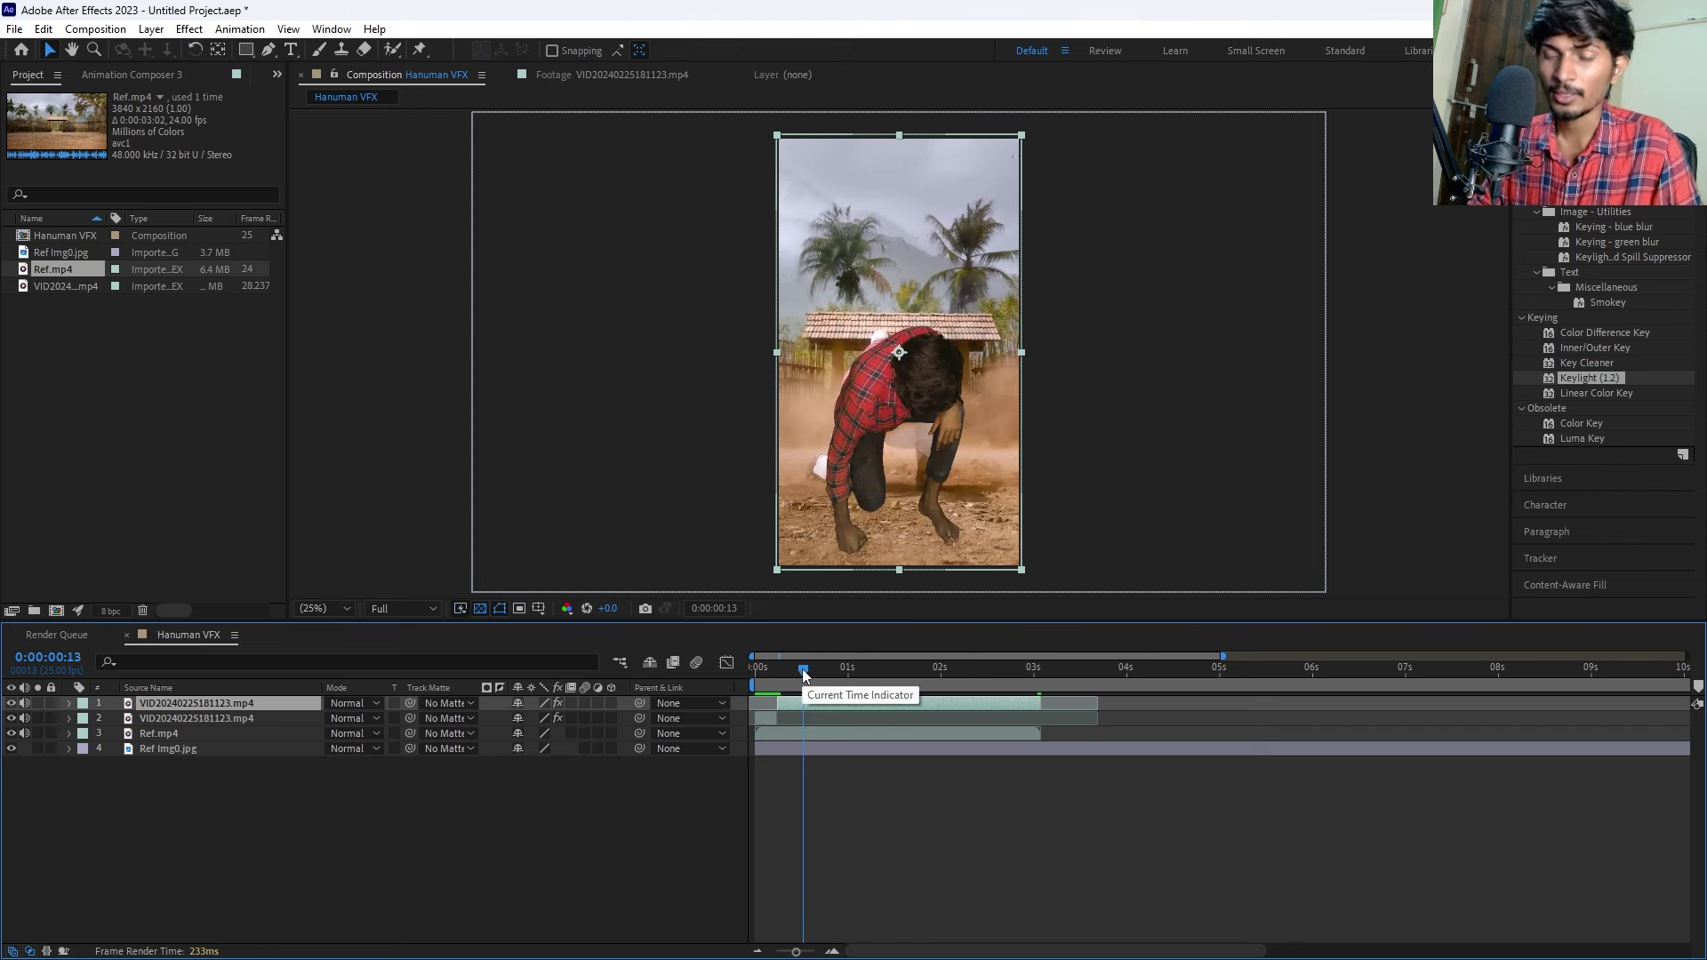
key("ctrl+z")
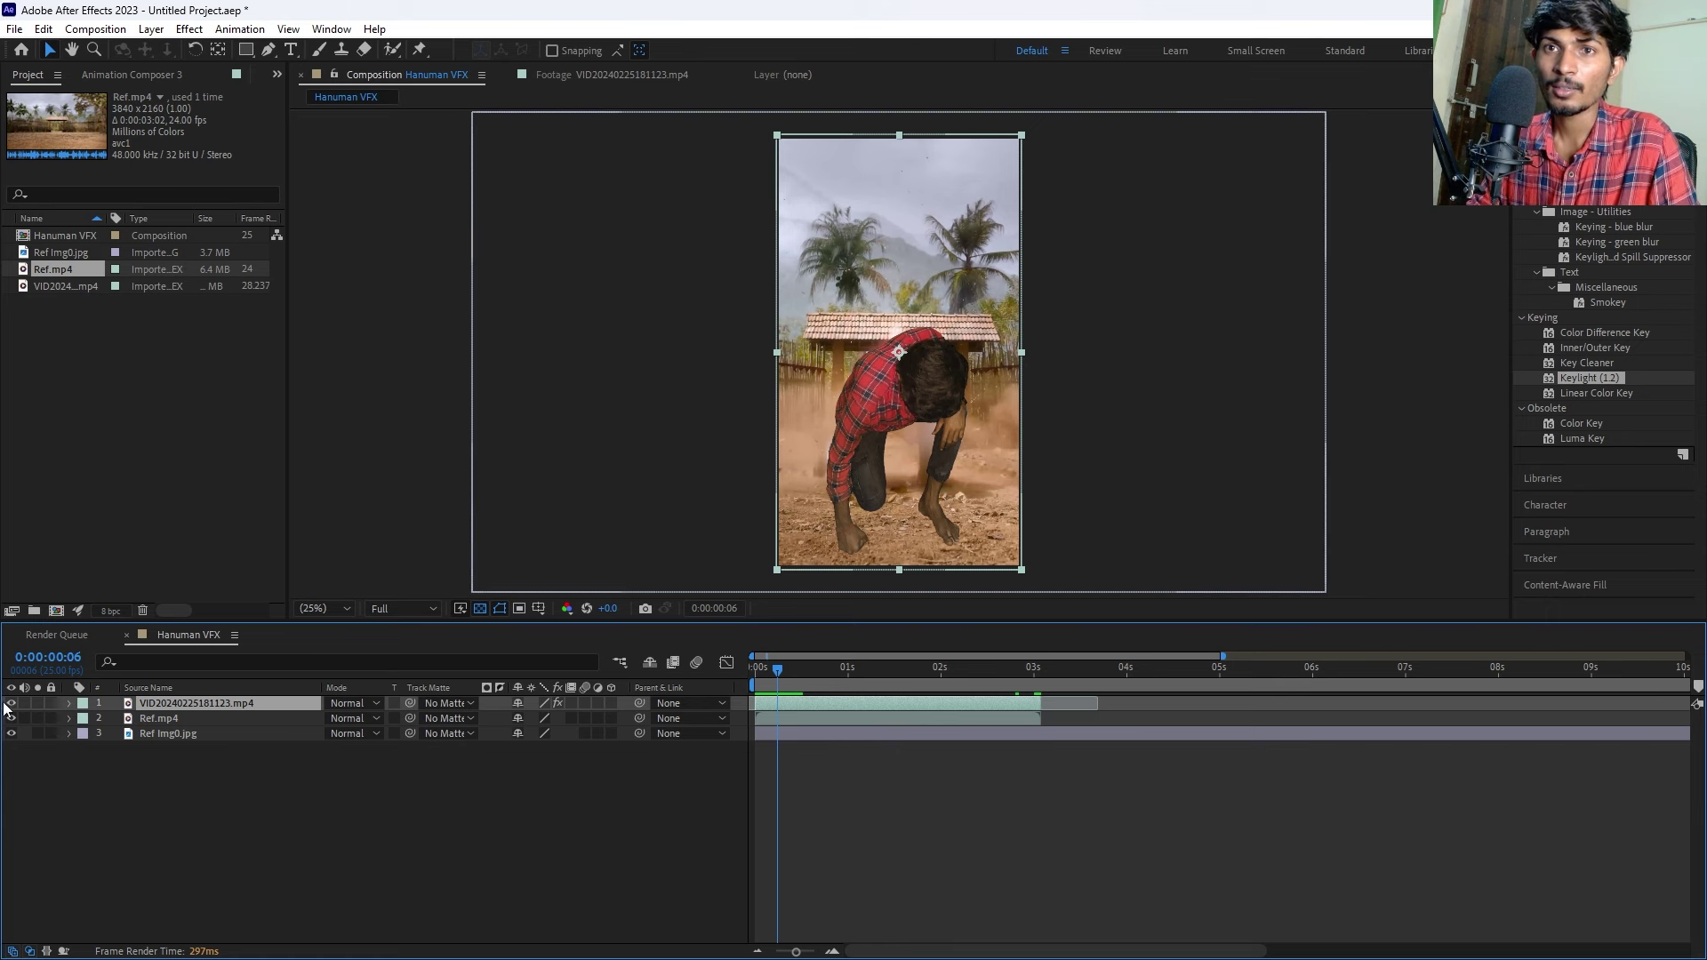
Toggle the top layer's visibility to compare against Ref.mp4, then duplicate the keyed layer.
left_click(818, 753)
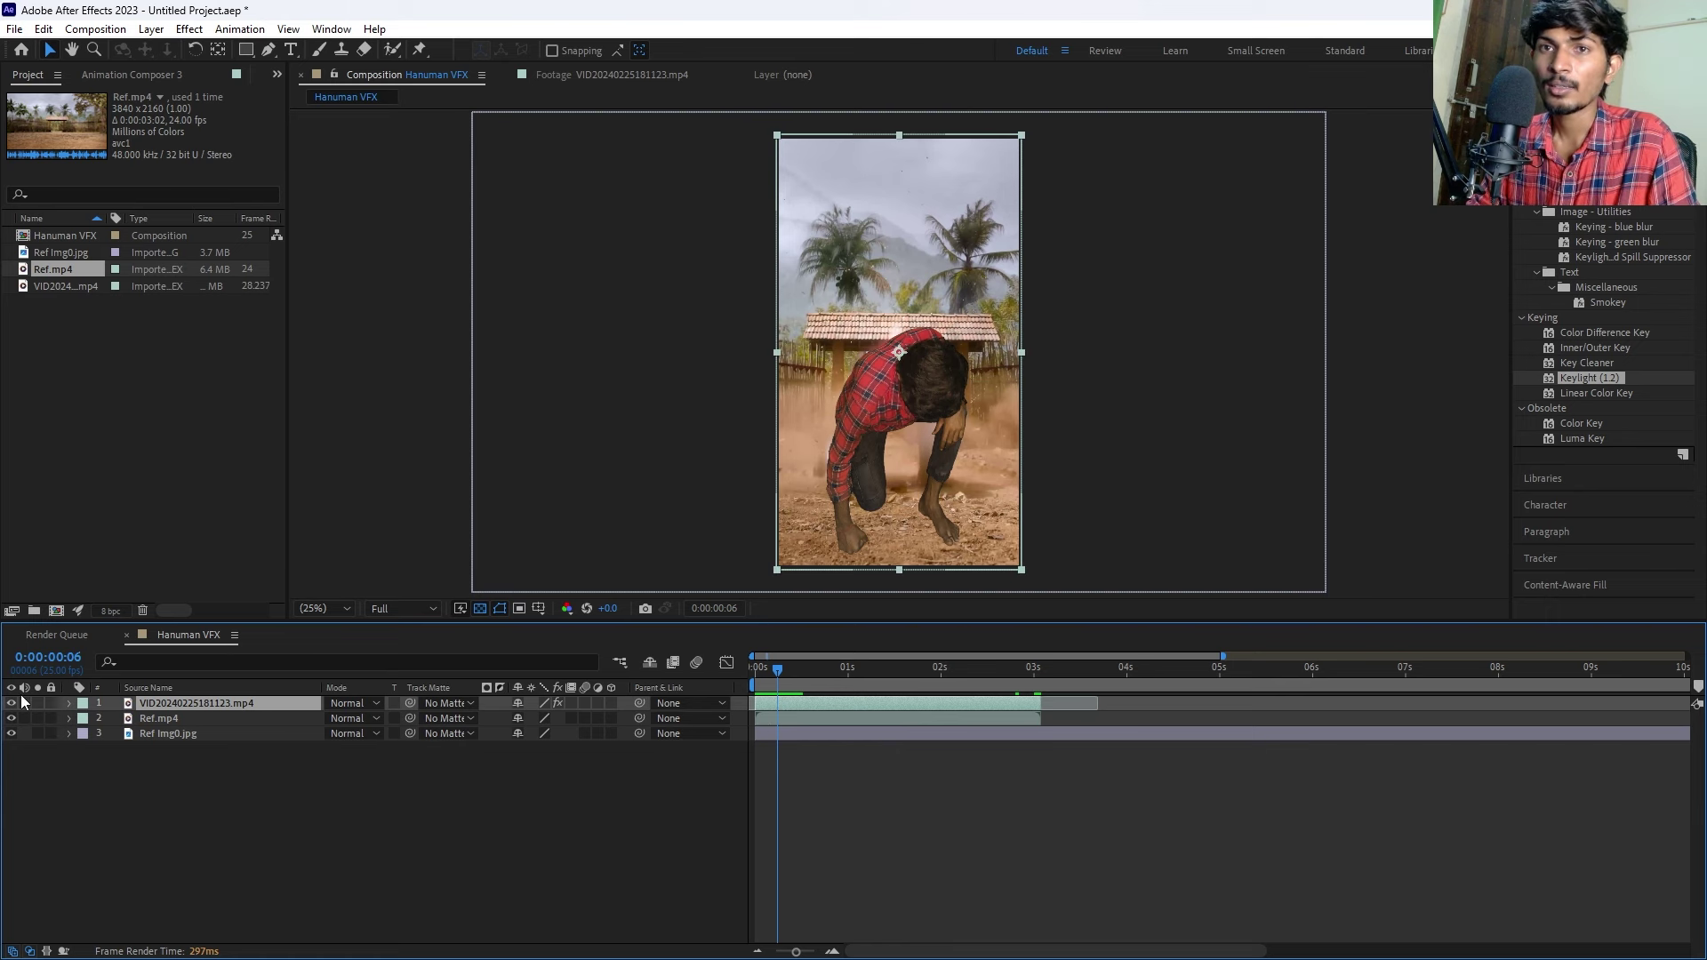
left_click(11, 704)
left_click(10, 704)
left_click(10, 705)
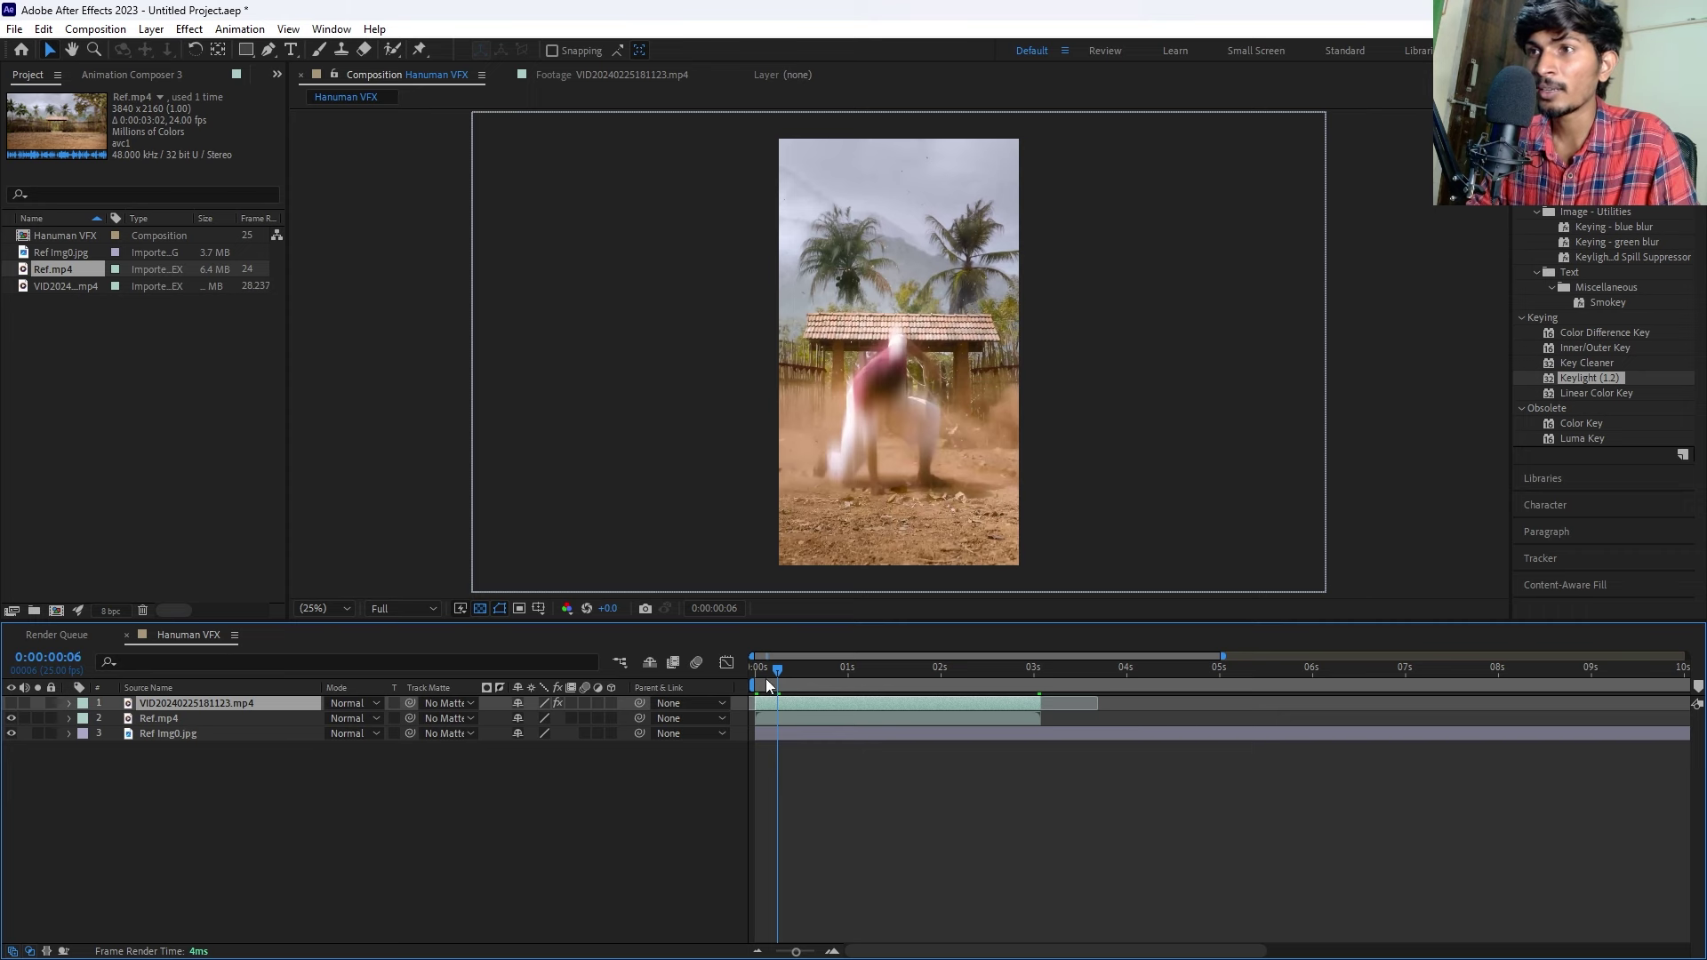
left_click_drag(777, 670, 778, 672)
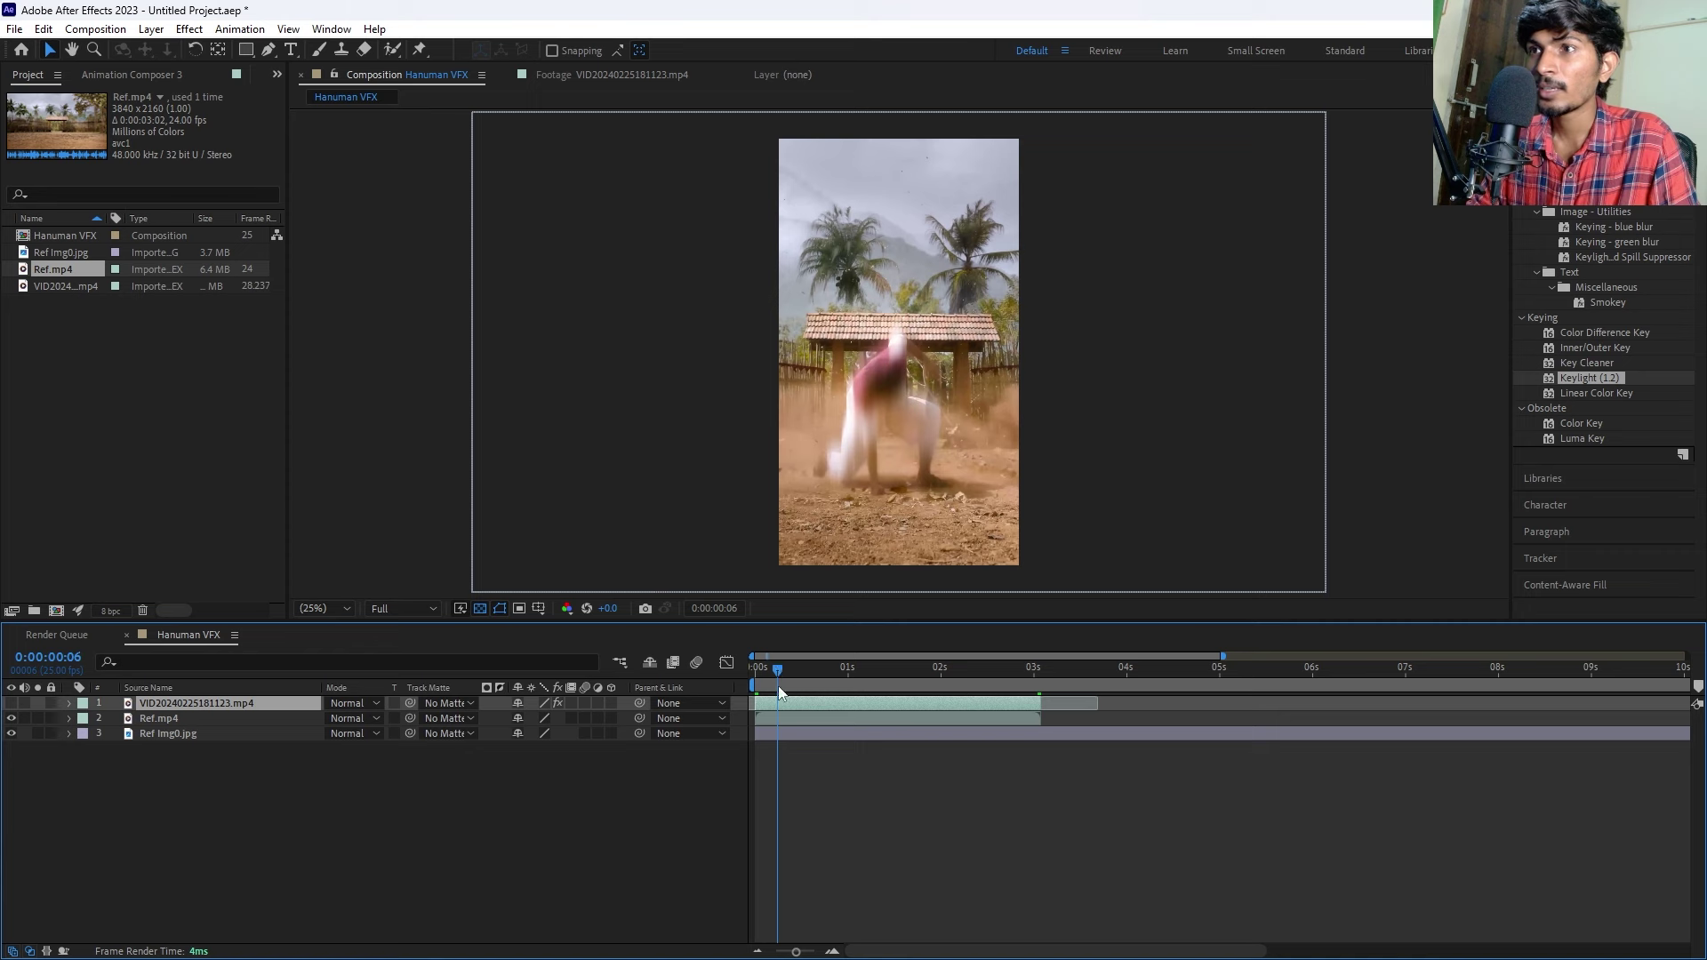
left_click(11, 703)
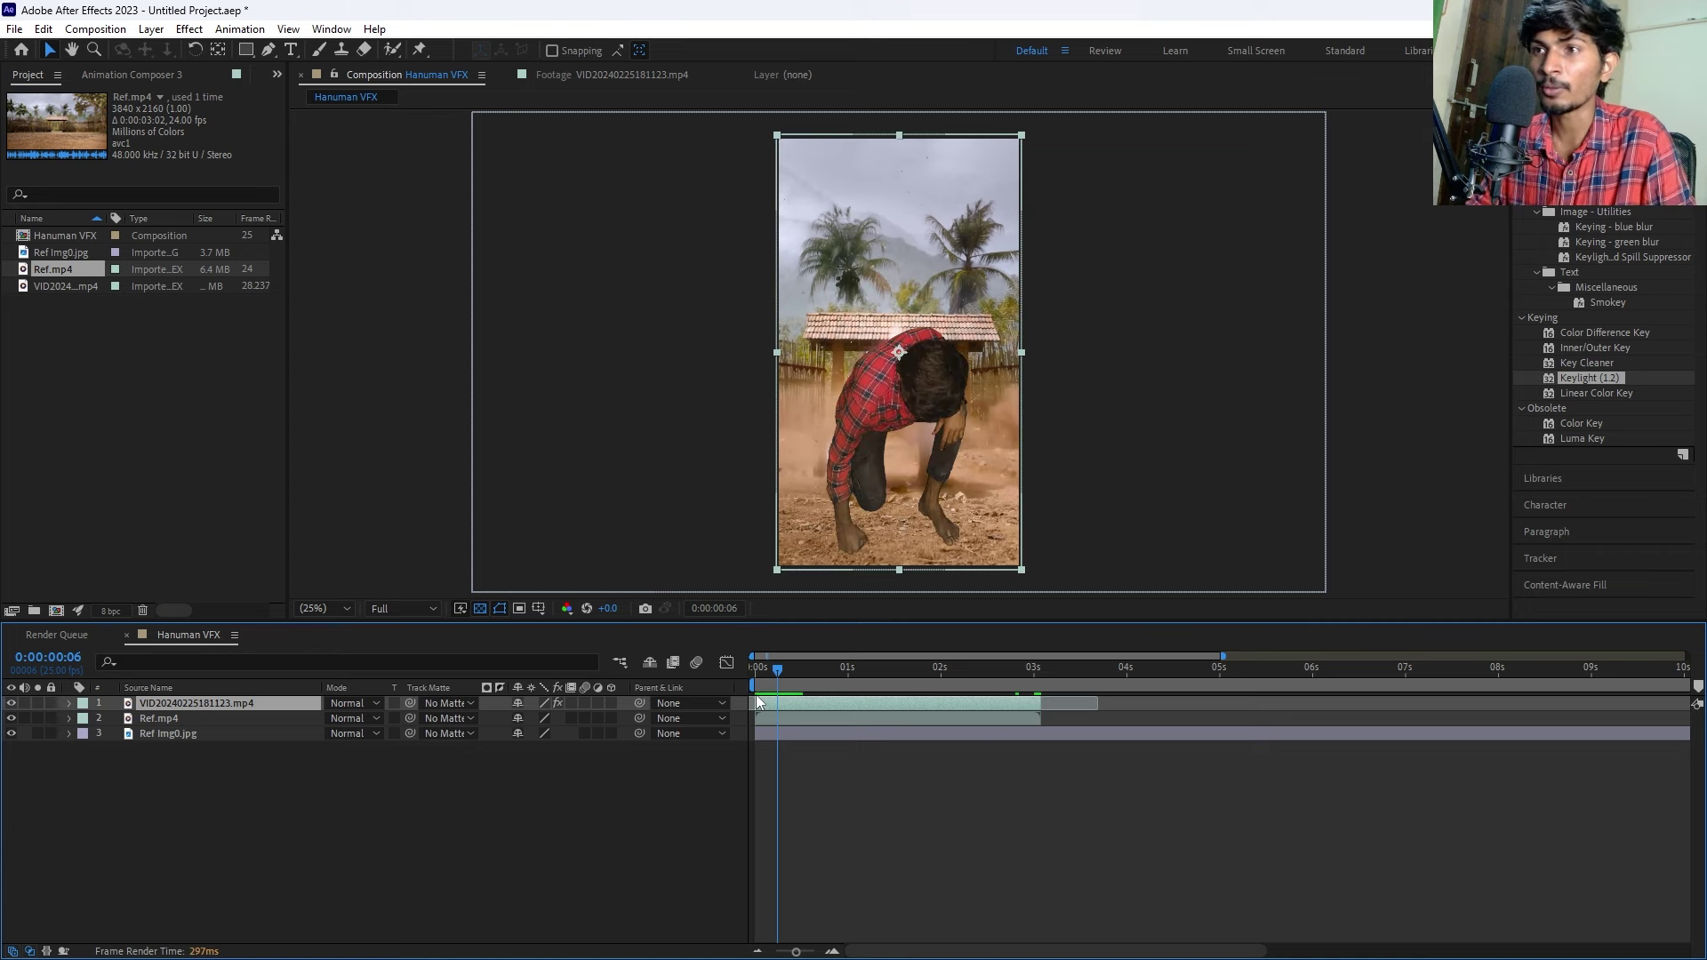
key("ctrl+d")
Set a Position keyframe on the second copy at 0:00:00:00 and move five frames later.
left_click(777, 716)
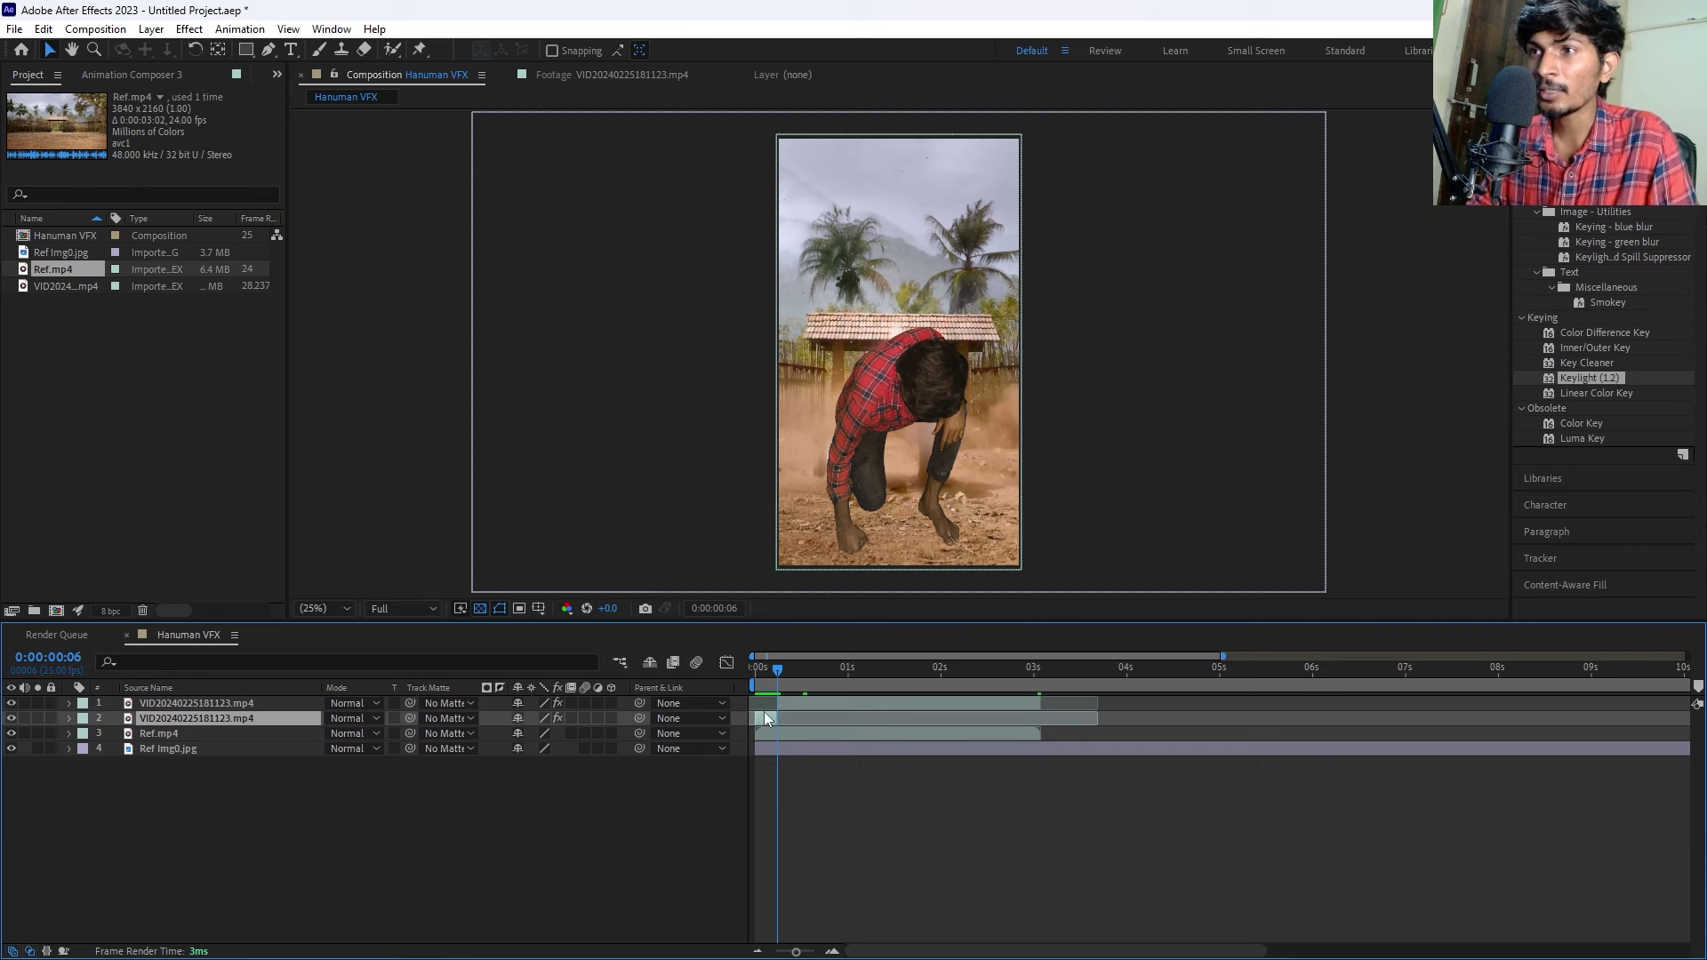
left_click_drag(776, 673, 754, 682)
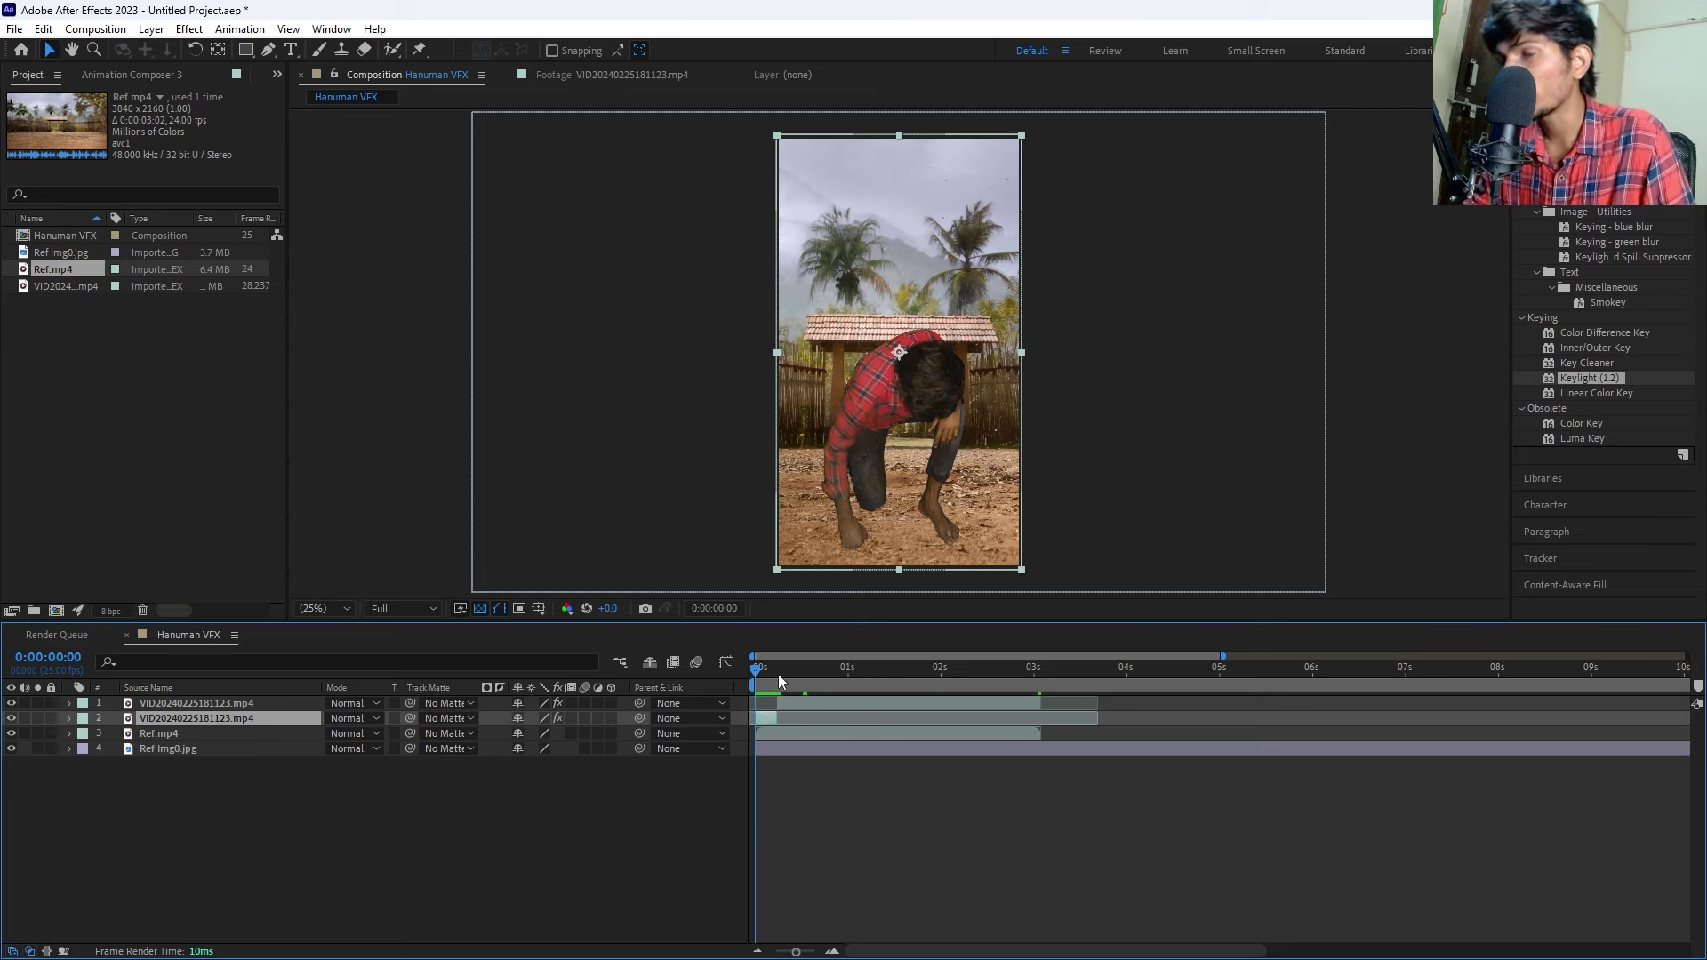
key("p")
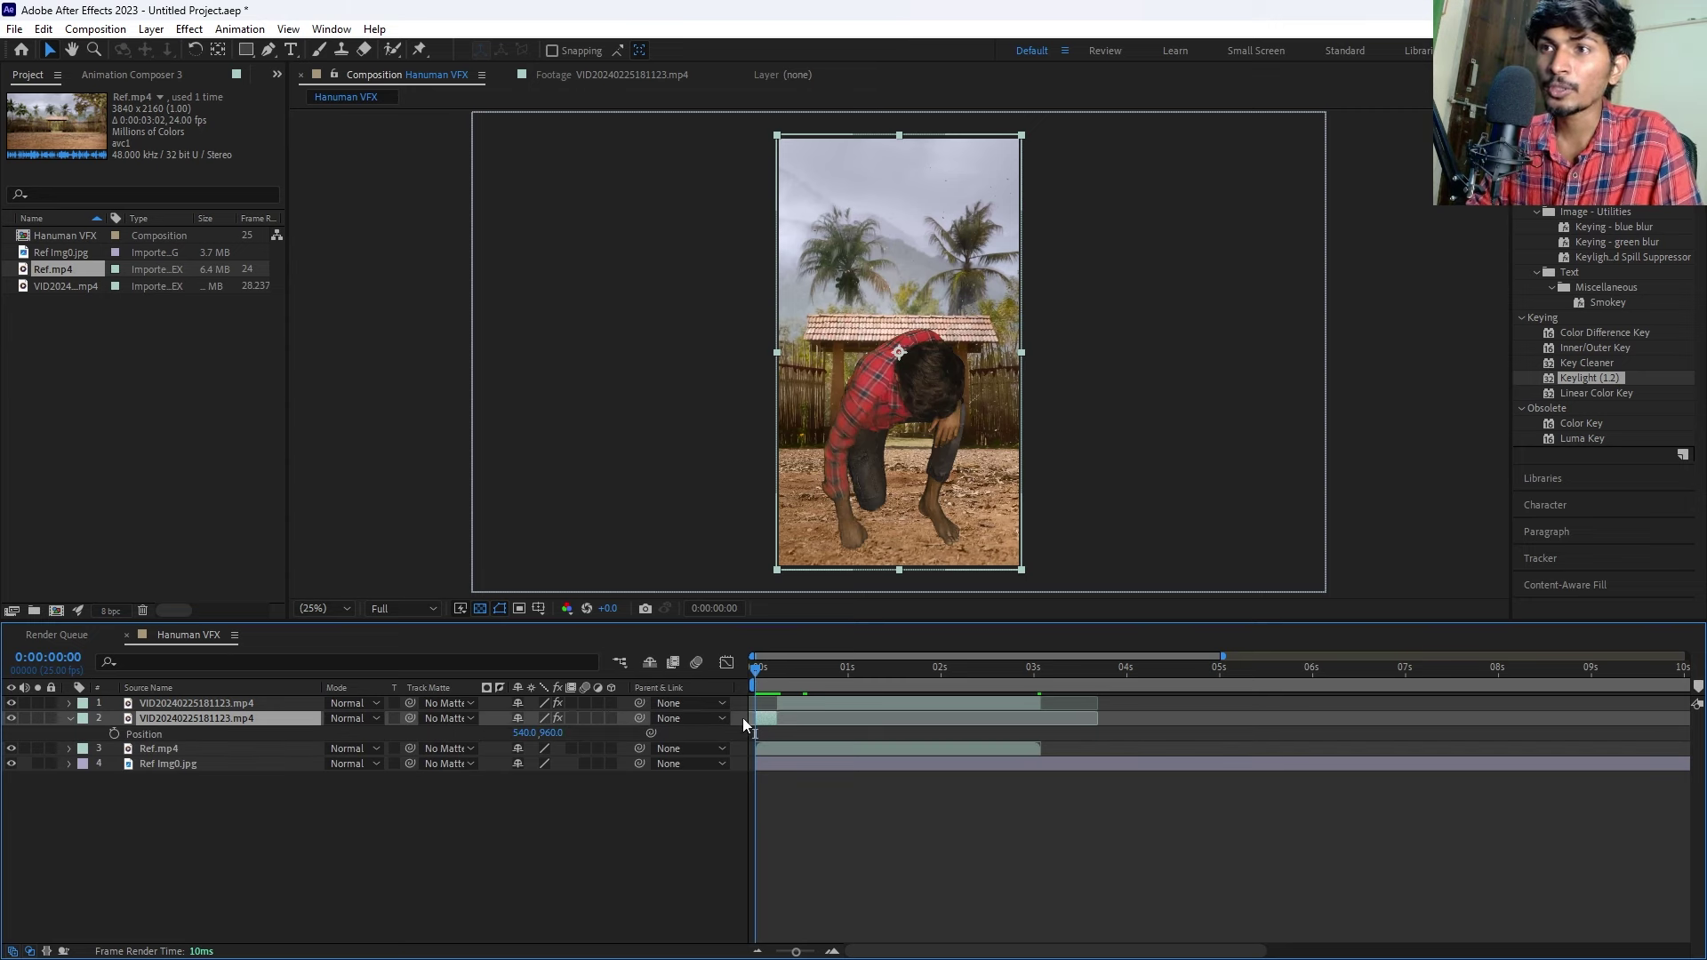
left_click(113, 737)
left_click_drag(754, 676, 781, 737)
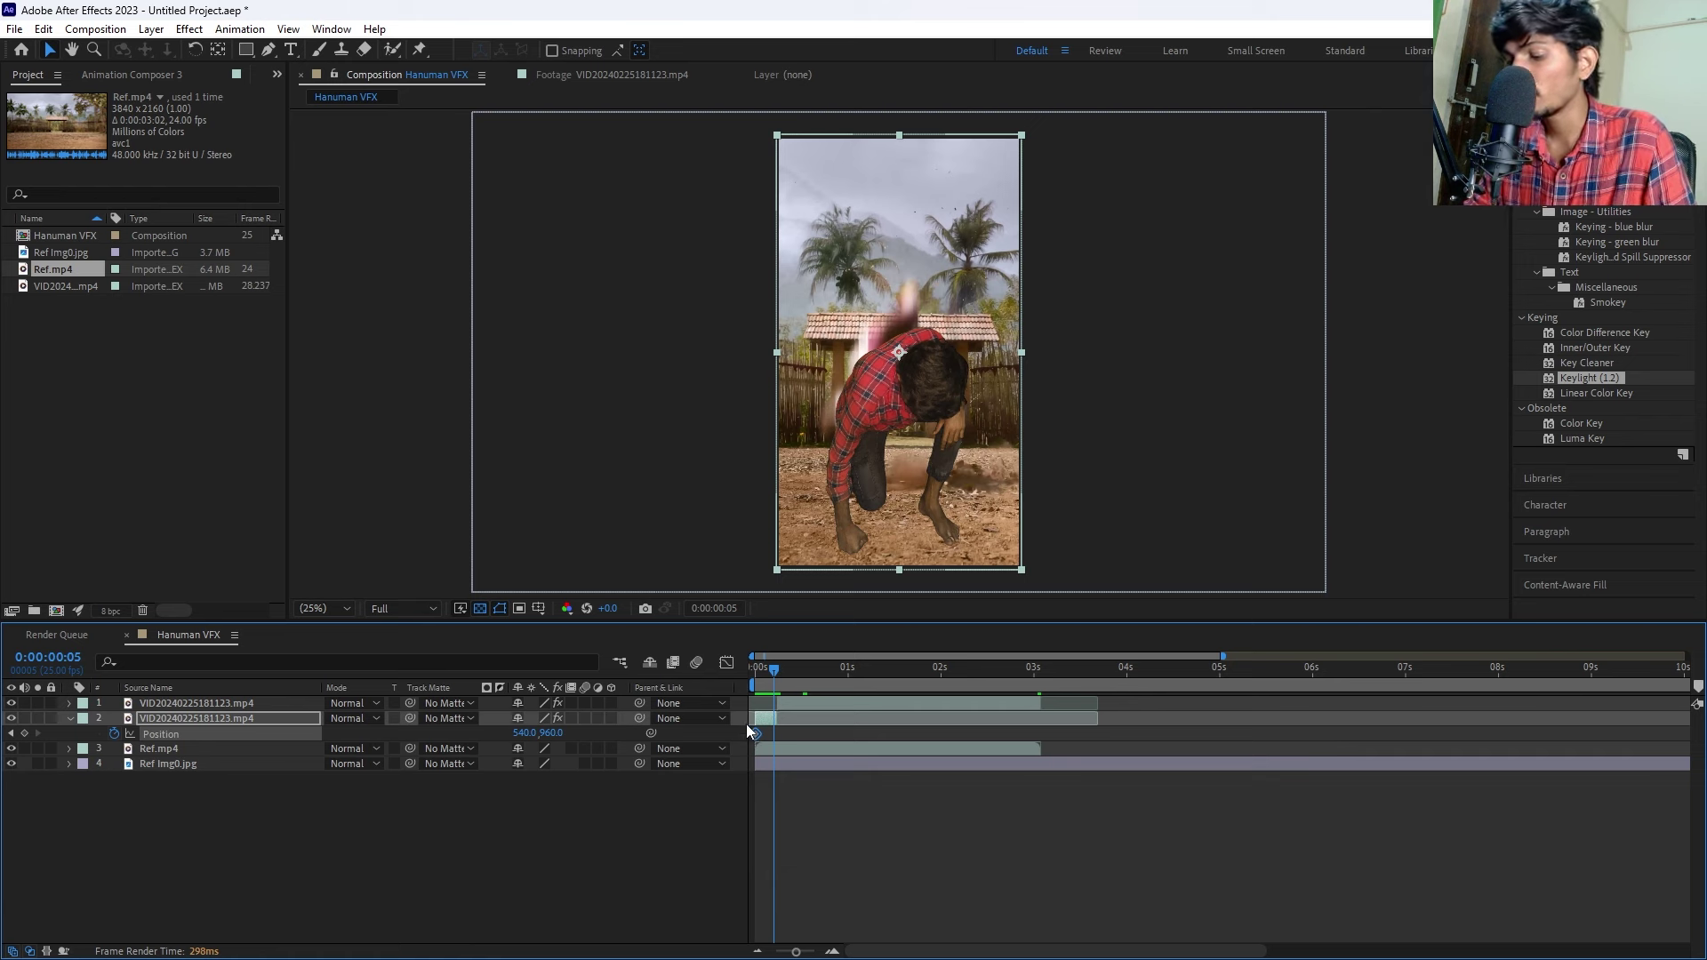
scroll(773, 717, "up", 3)
At the first frame, raise the second copy above the comp to Position 540, -1095.
left_click_drag(773, 673, 786, 671)
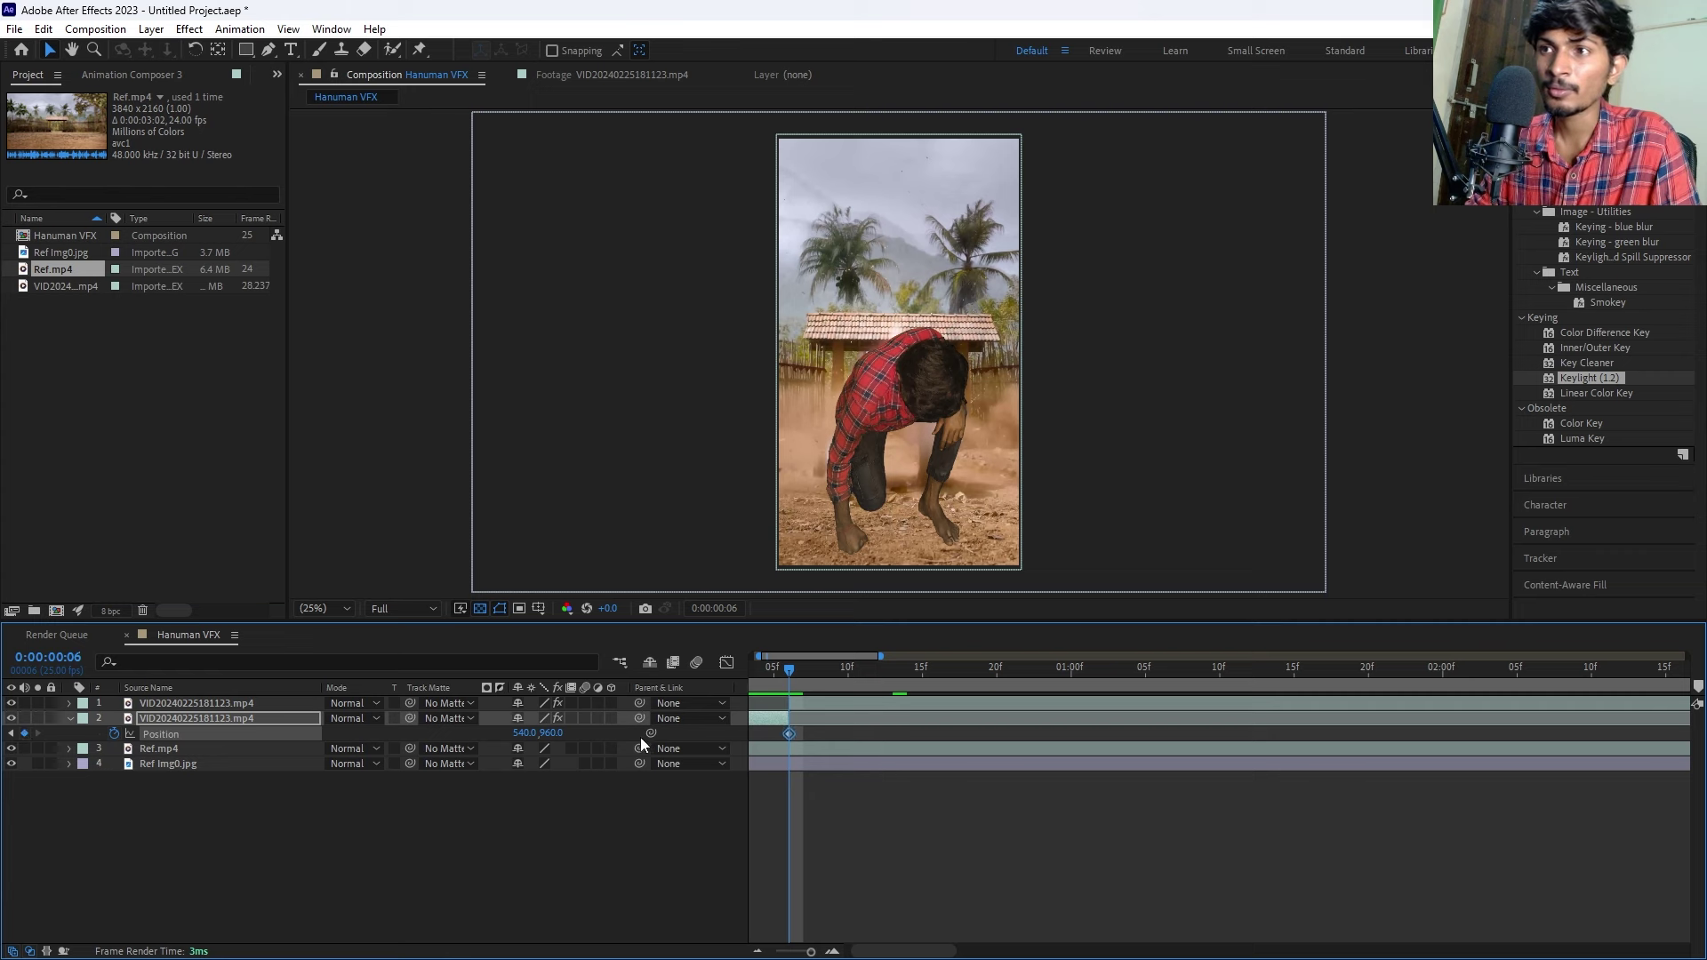
left_click_drag(794, 674, 745, 670)
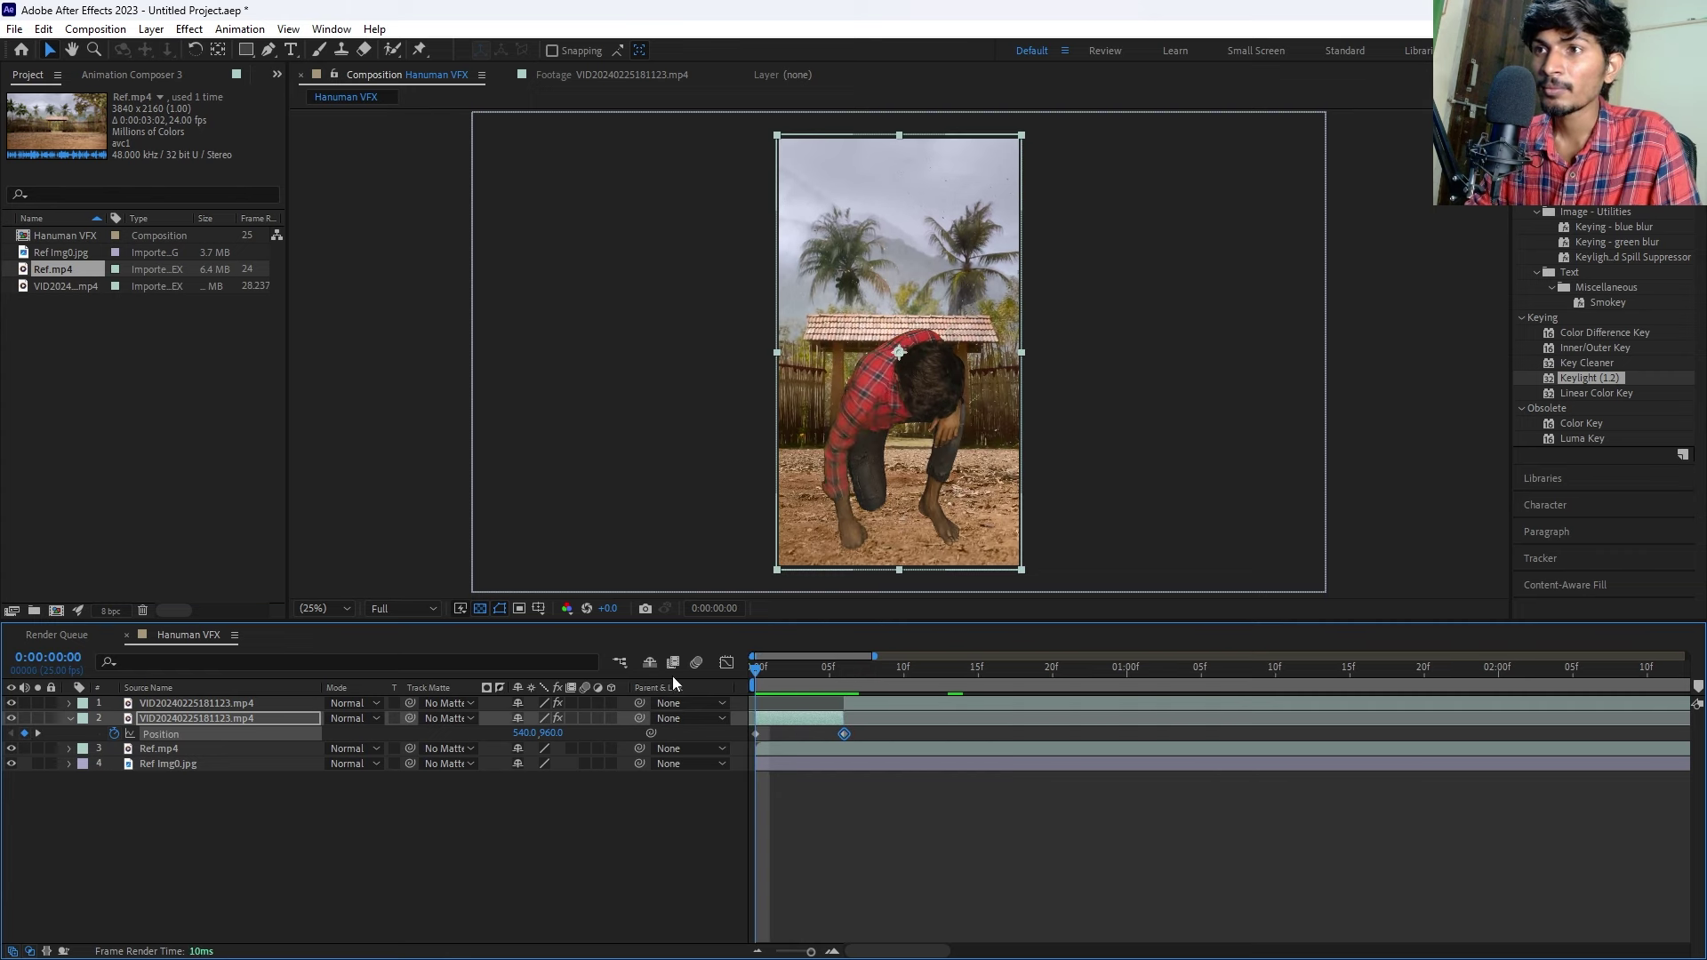
left_click(772, 720)
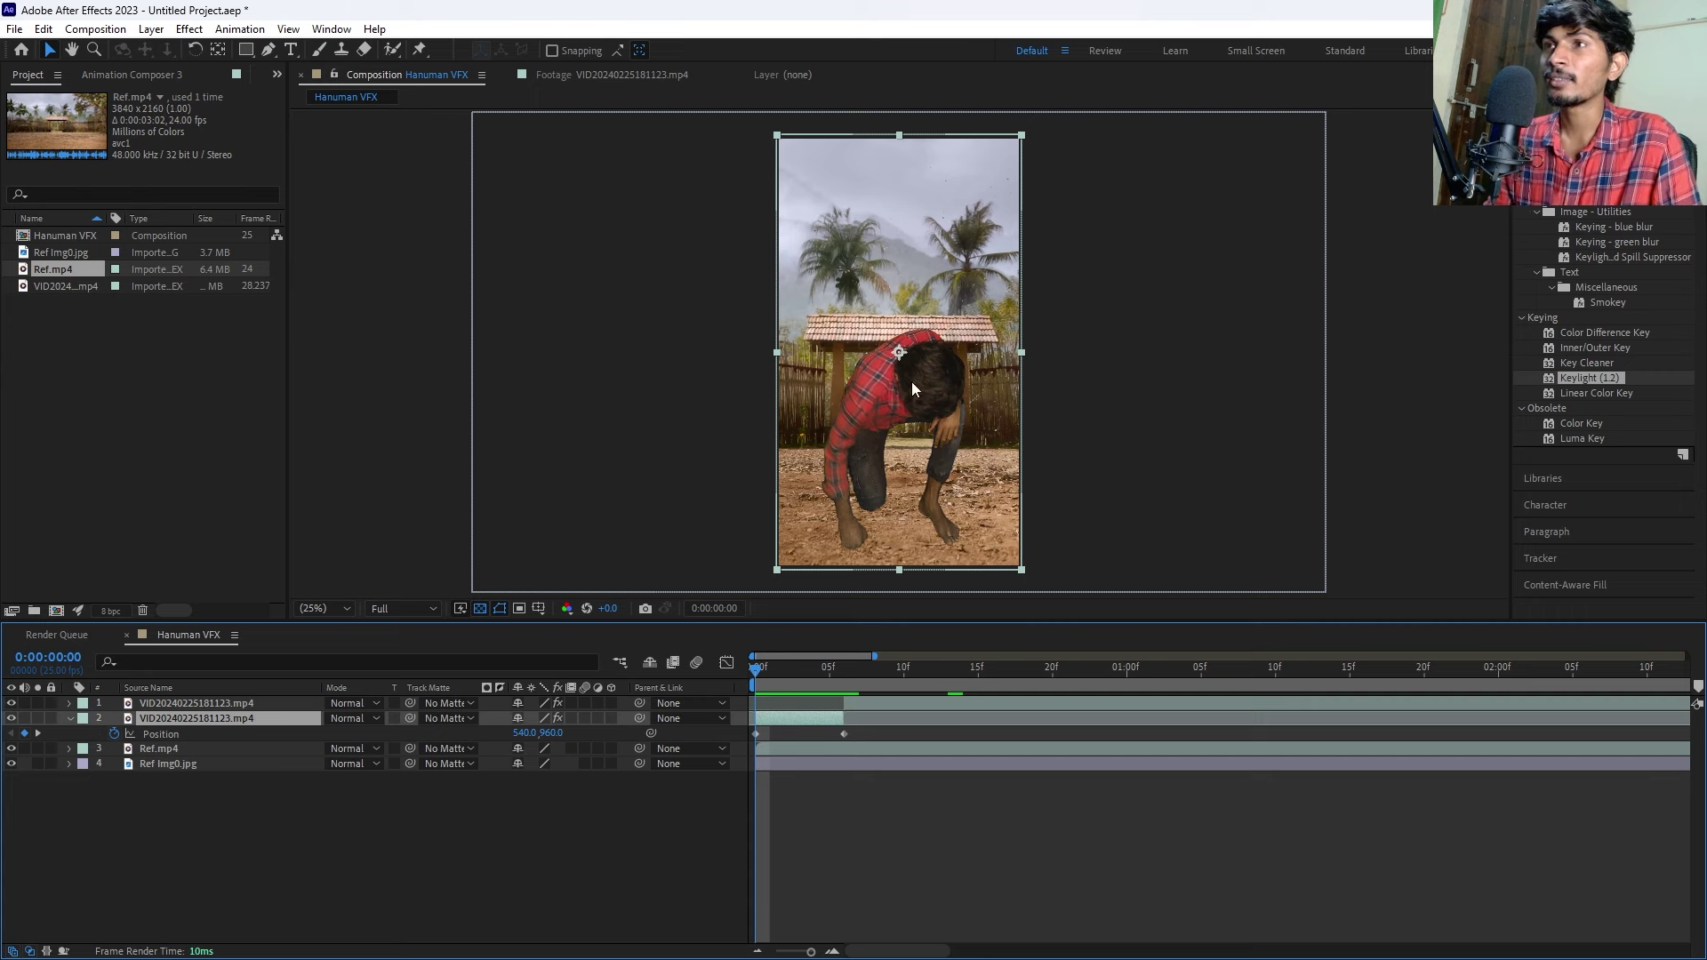
left_click_drag(897, 388, 914, 10)
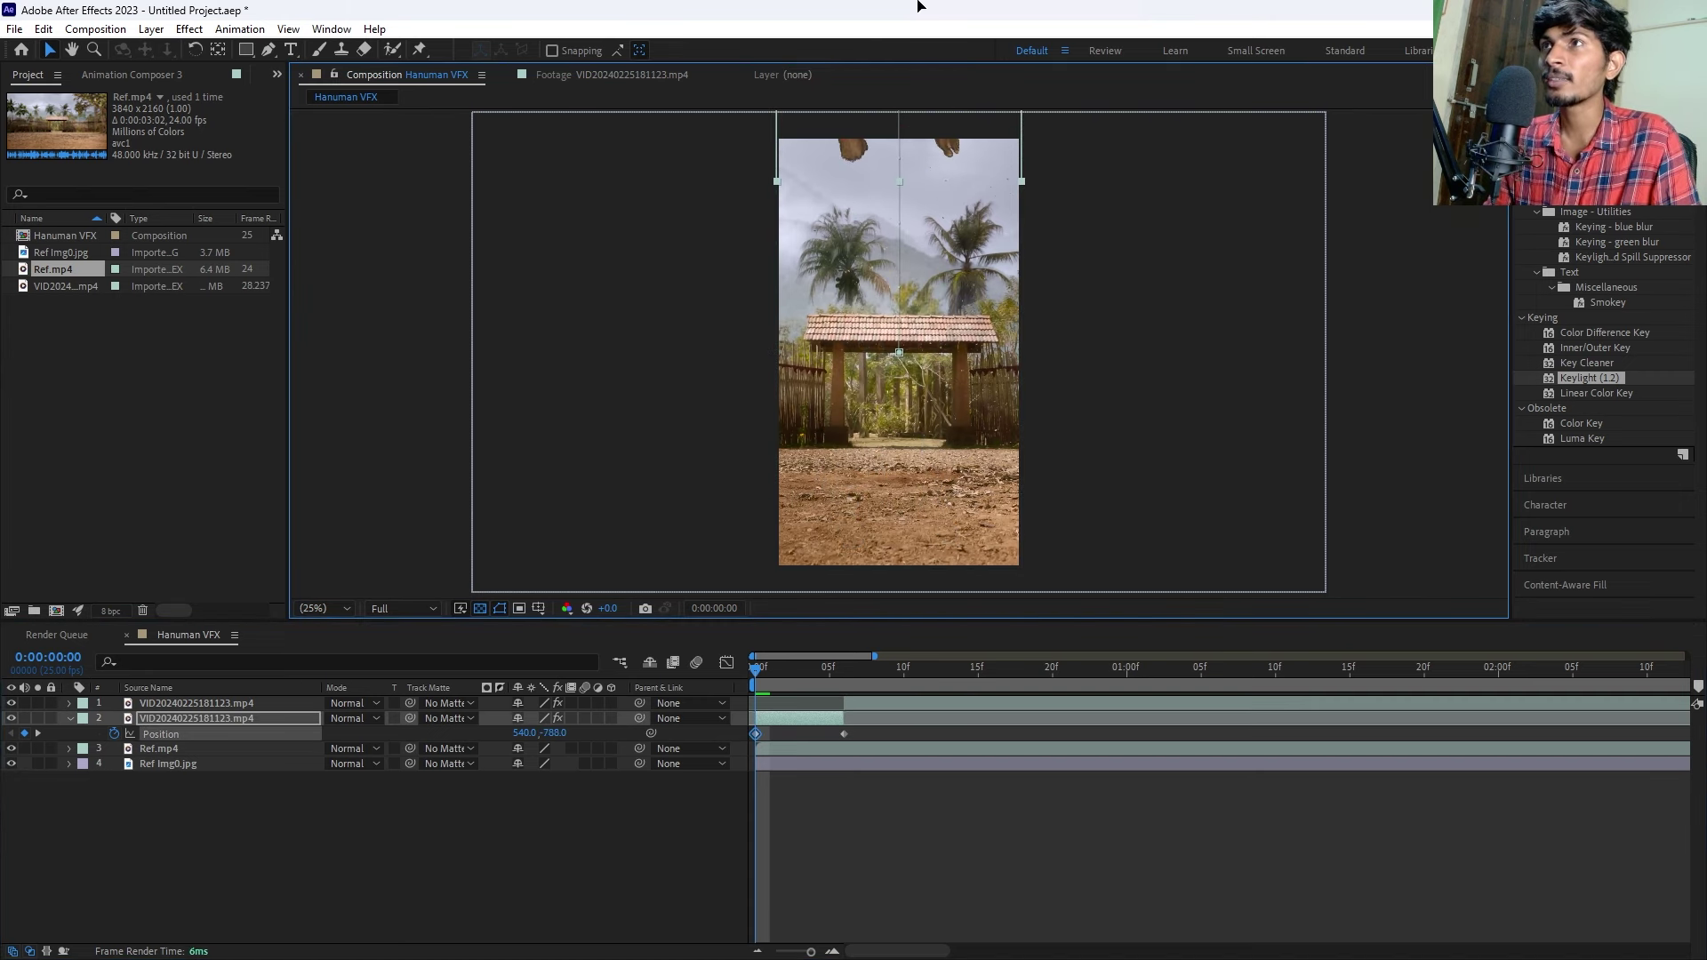
key("comma")
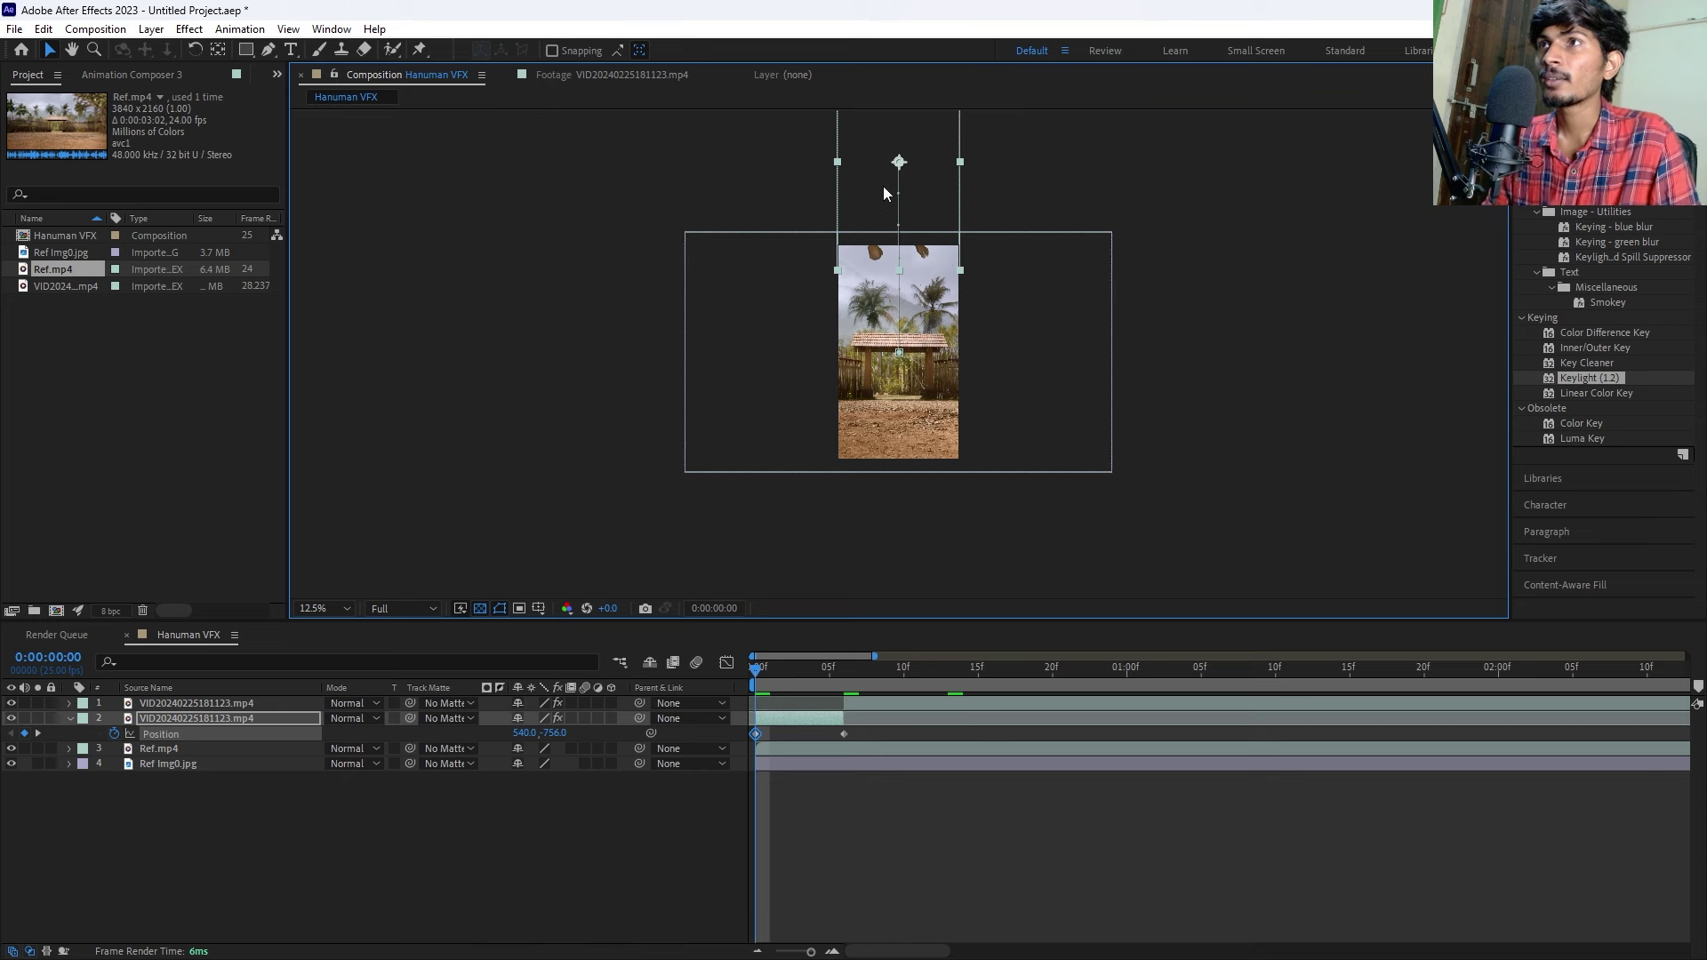
left_click_drag(878, 194, 879, 161)
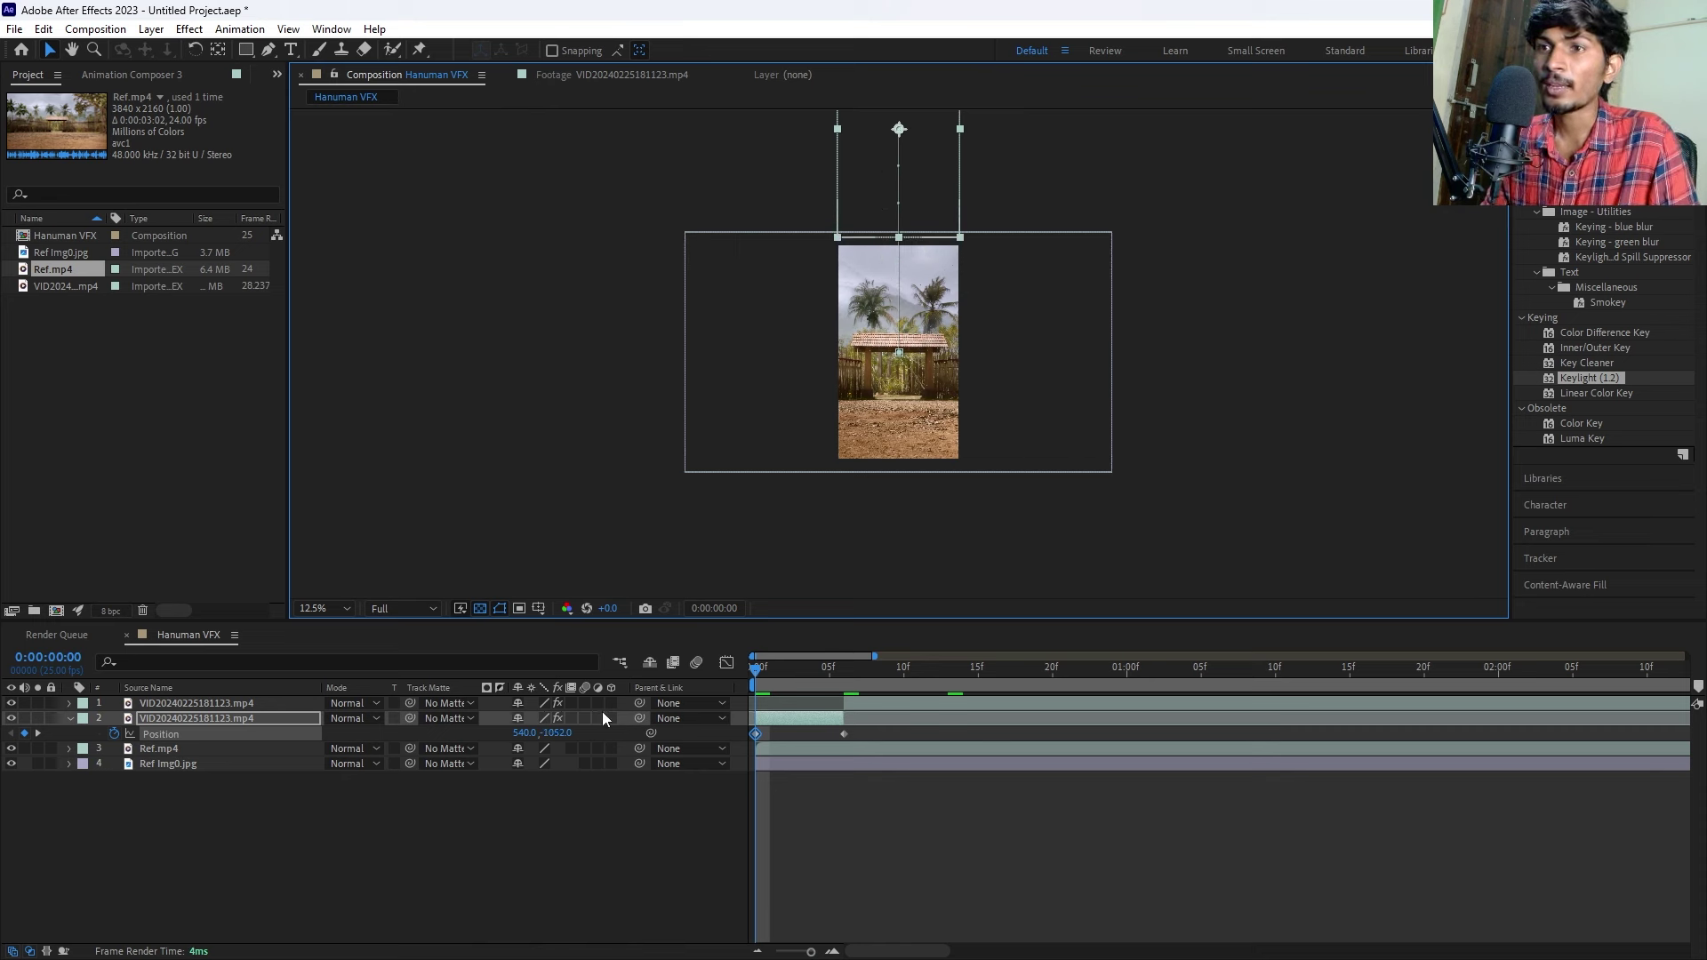
left_click_drag(555, 734, 607, 740)
Select both Position keyframes and ease them with F9.
left_click(821, 825)
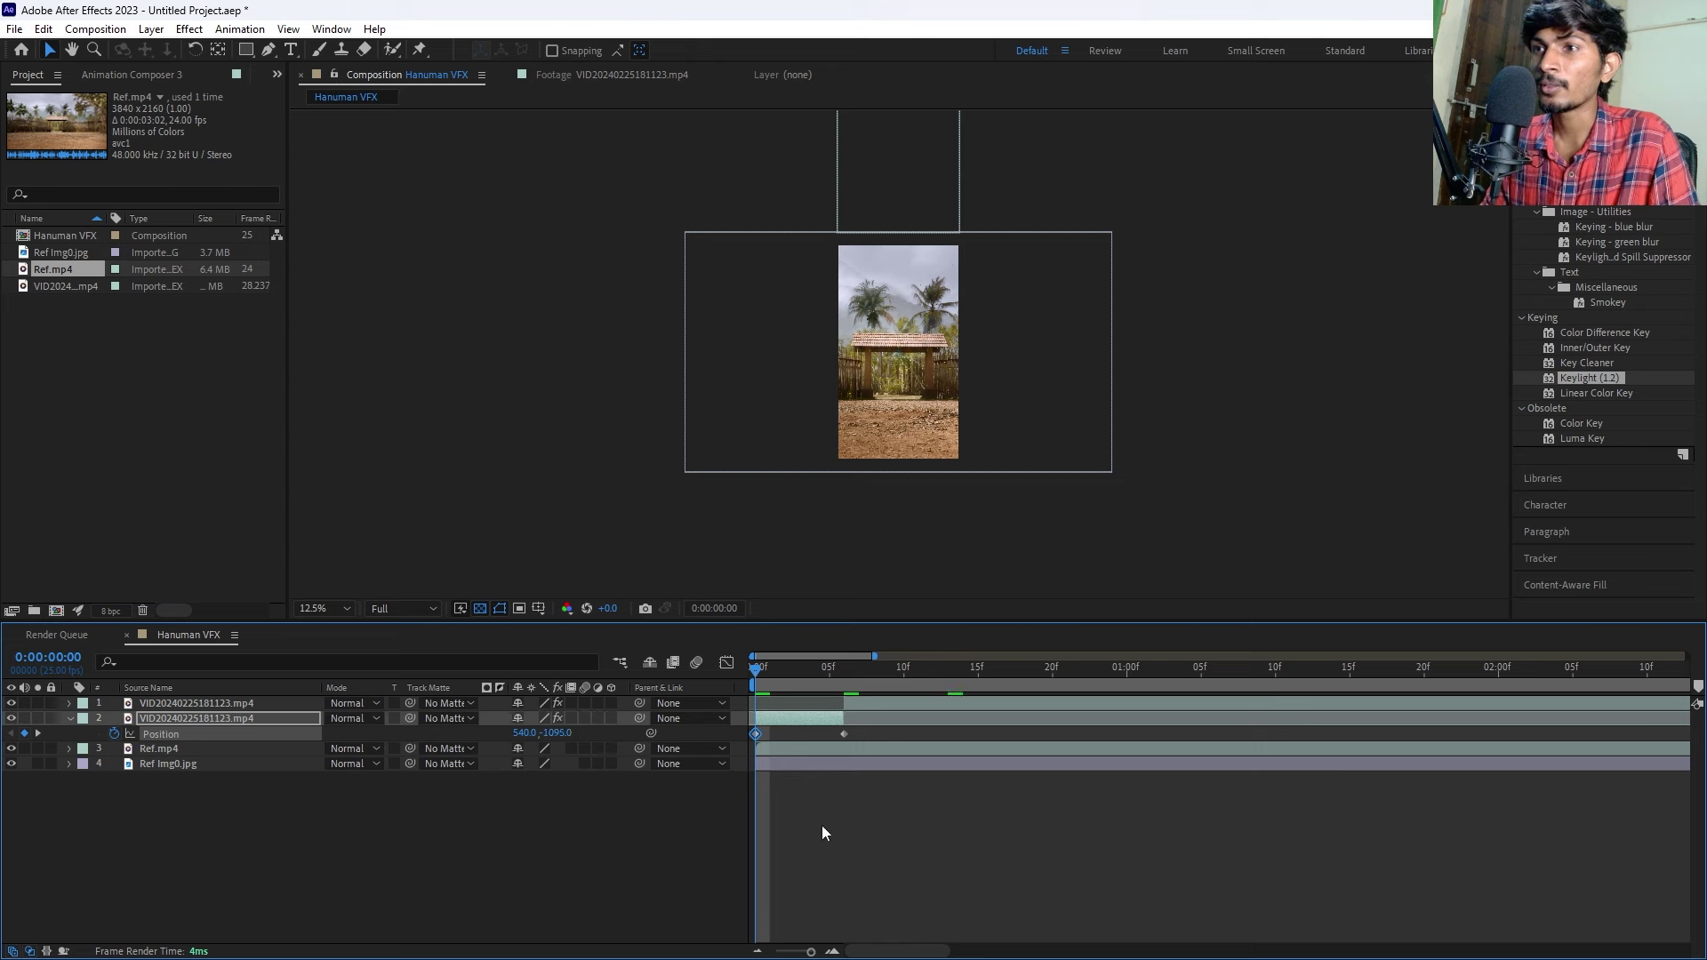
left_click(840, 732)
left_click_drag(868, 730, 724, 752)
key("F9")
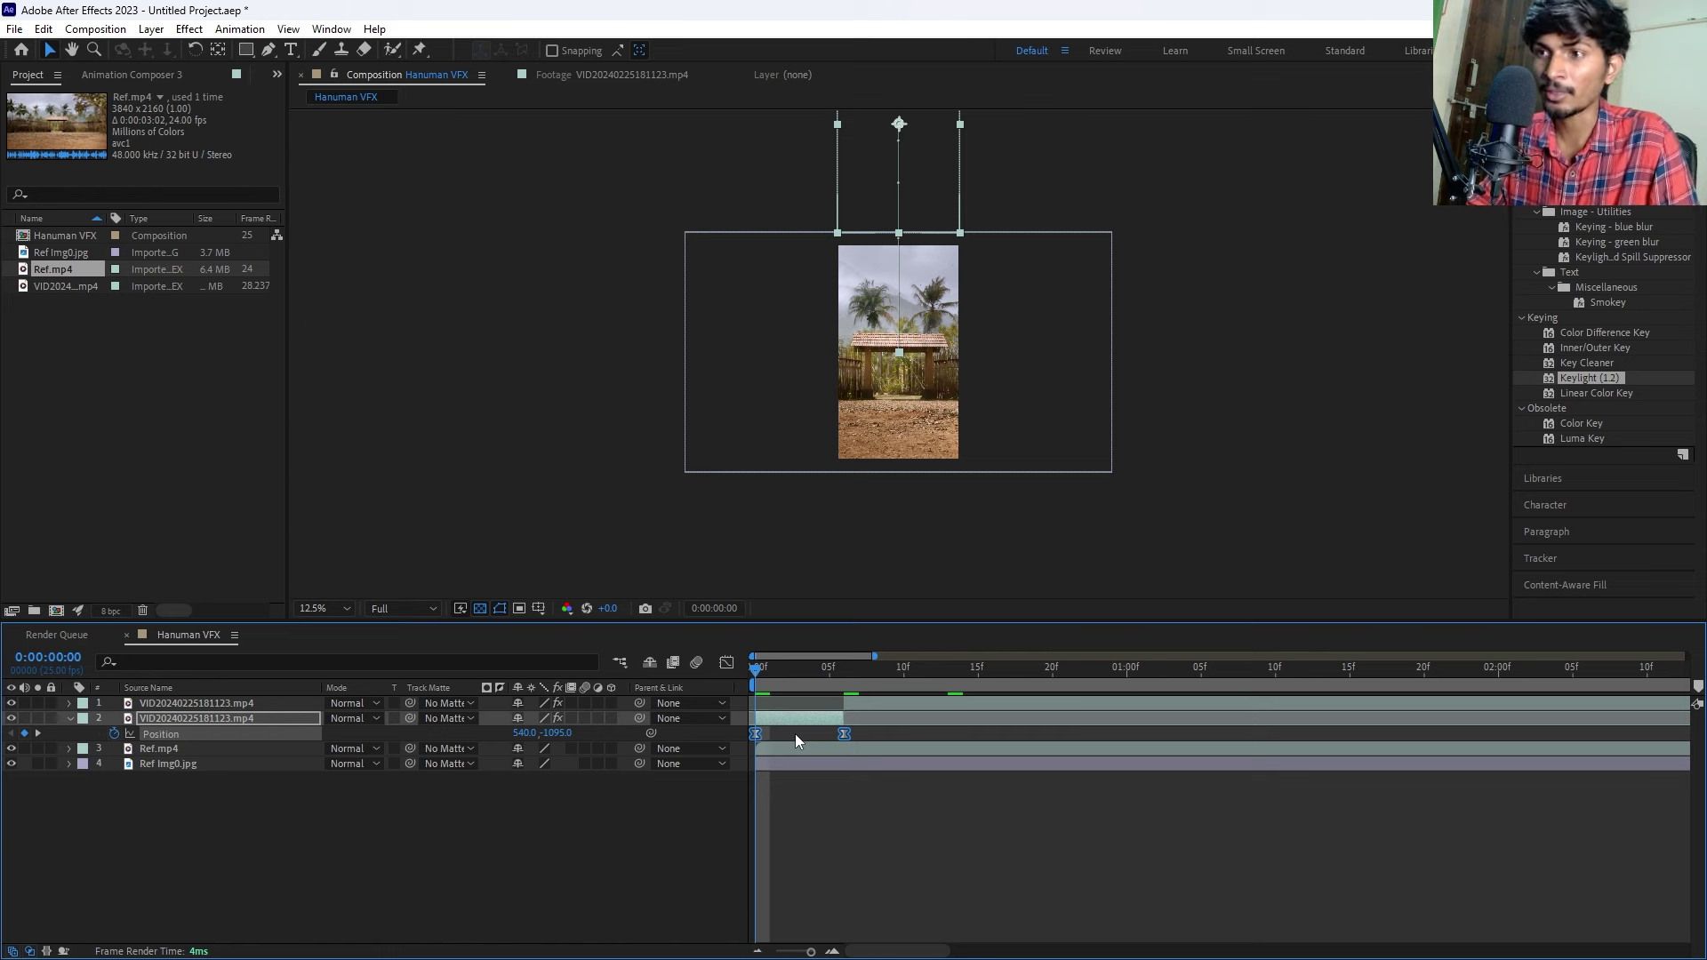
Apply Easy Ease to the Position keyframes via Keyframe Assistant and bring up Save As.
right_click(755, 735)
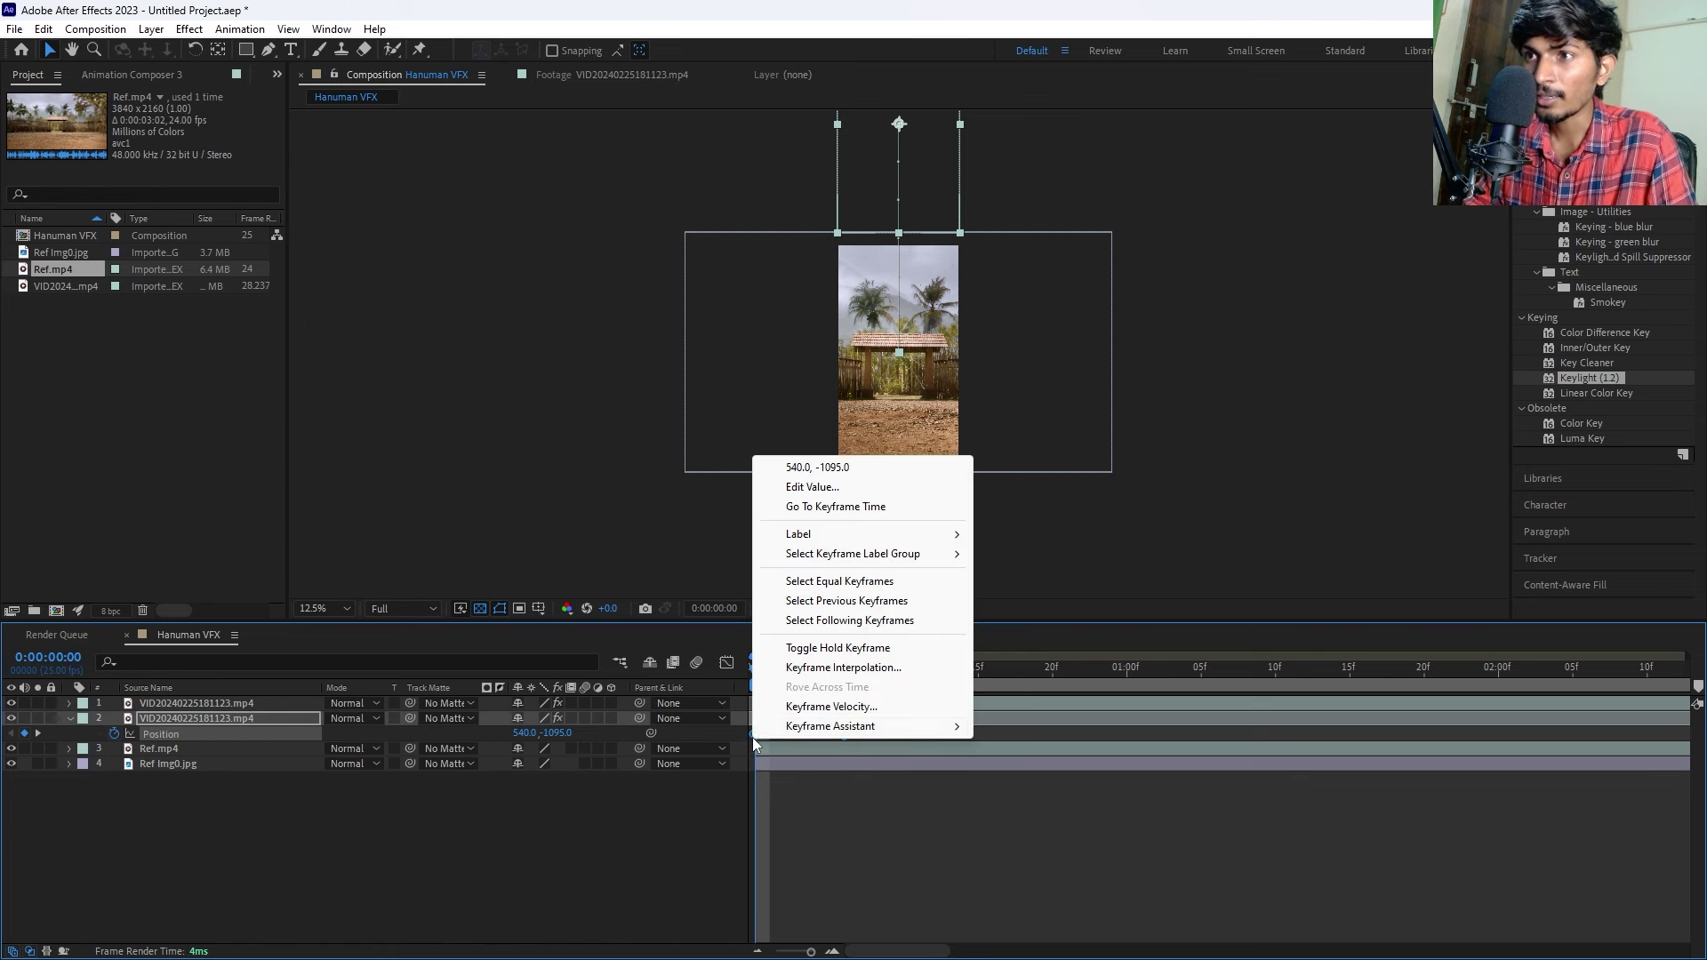
mouse_move(869, 734)
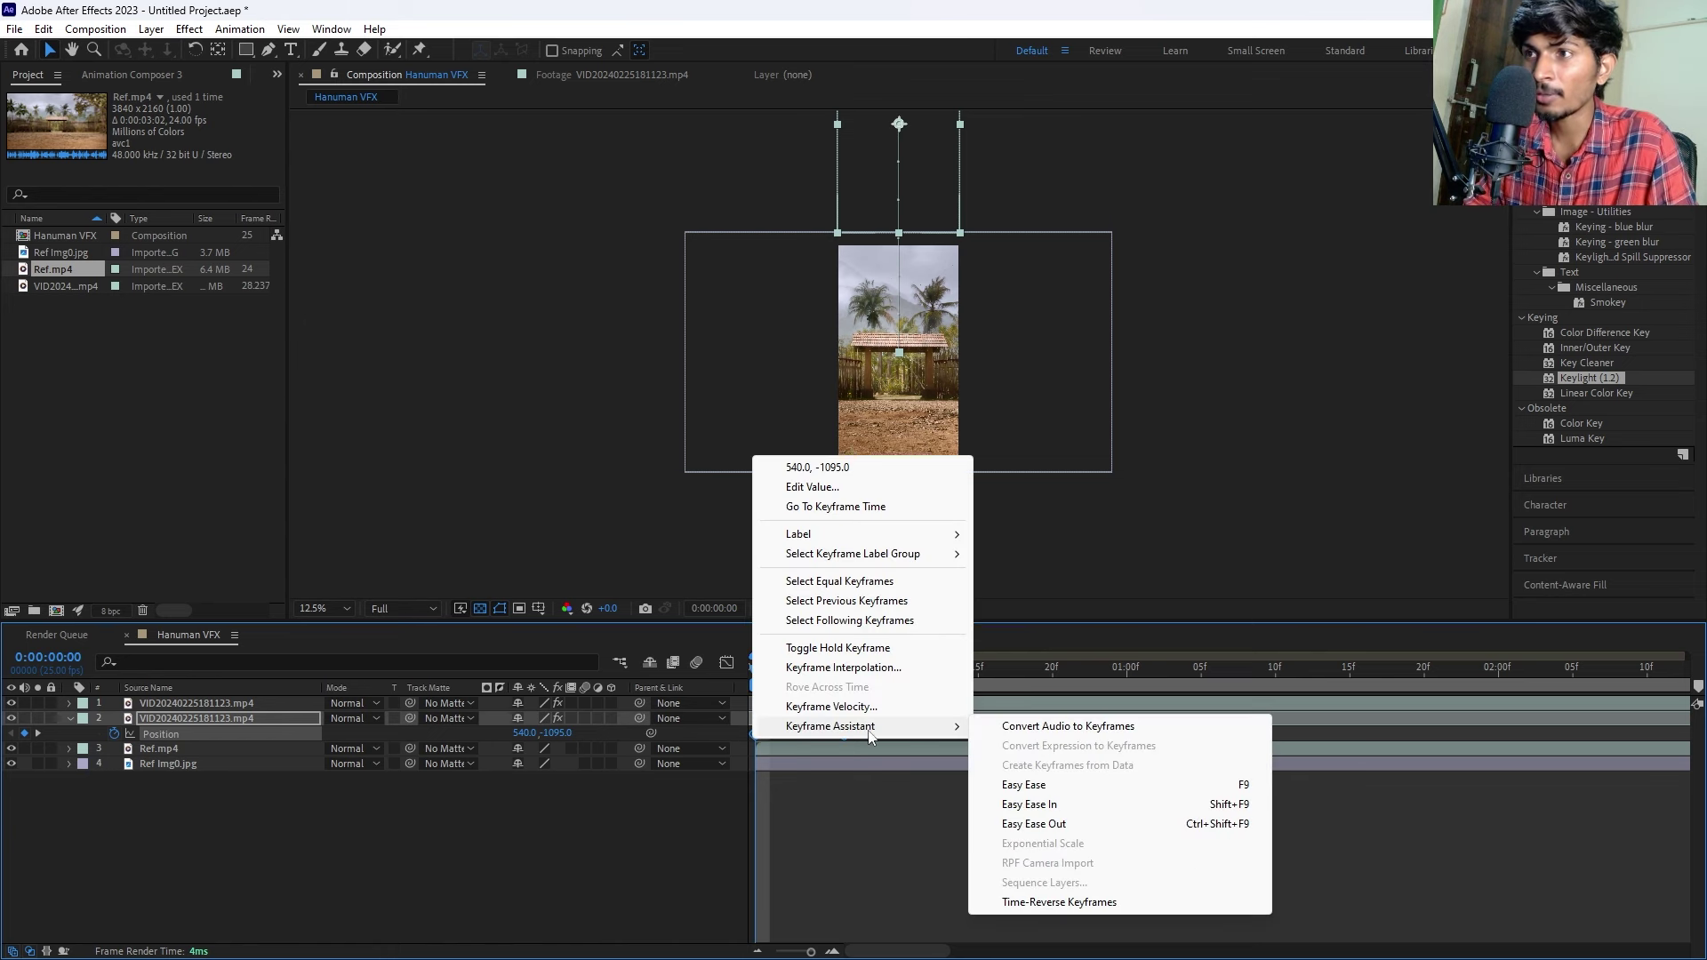
left_click(1023, 785)
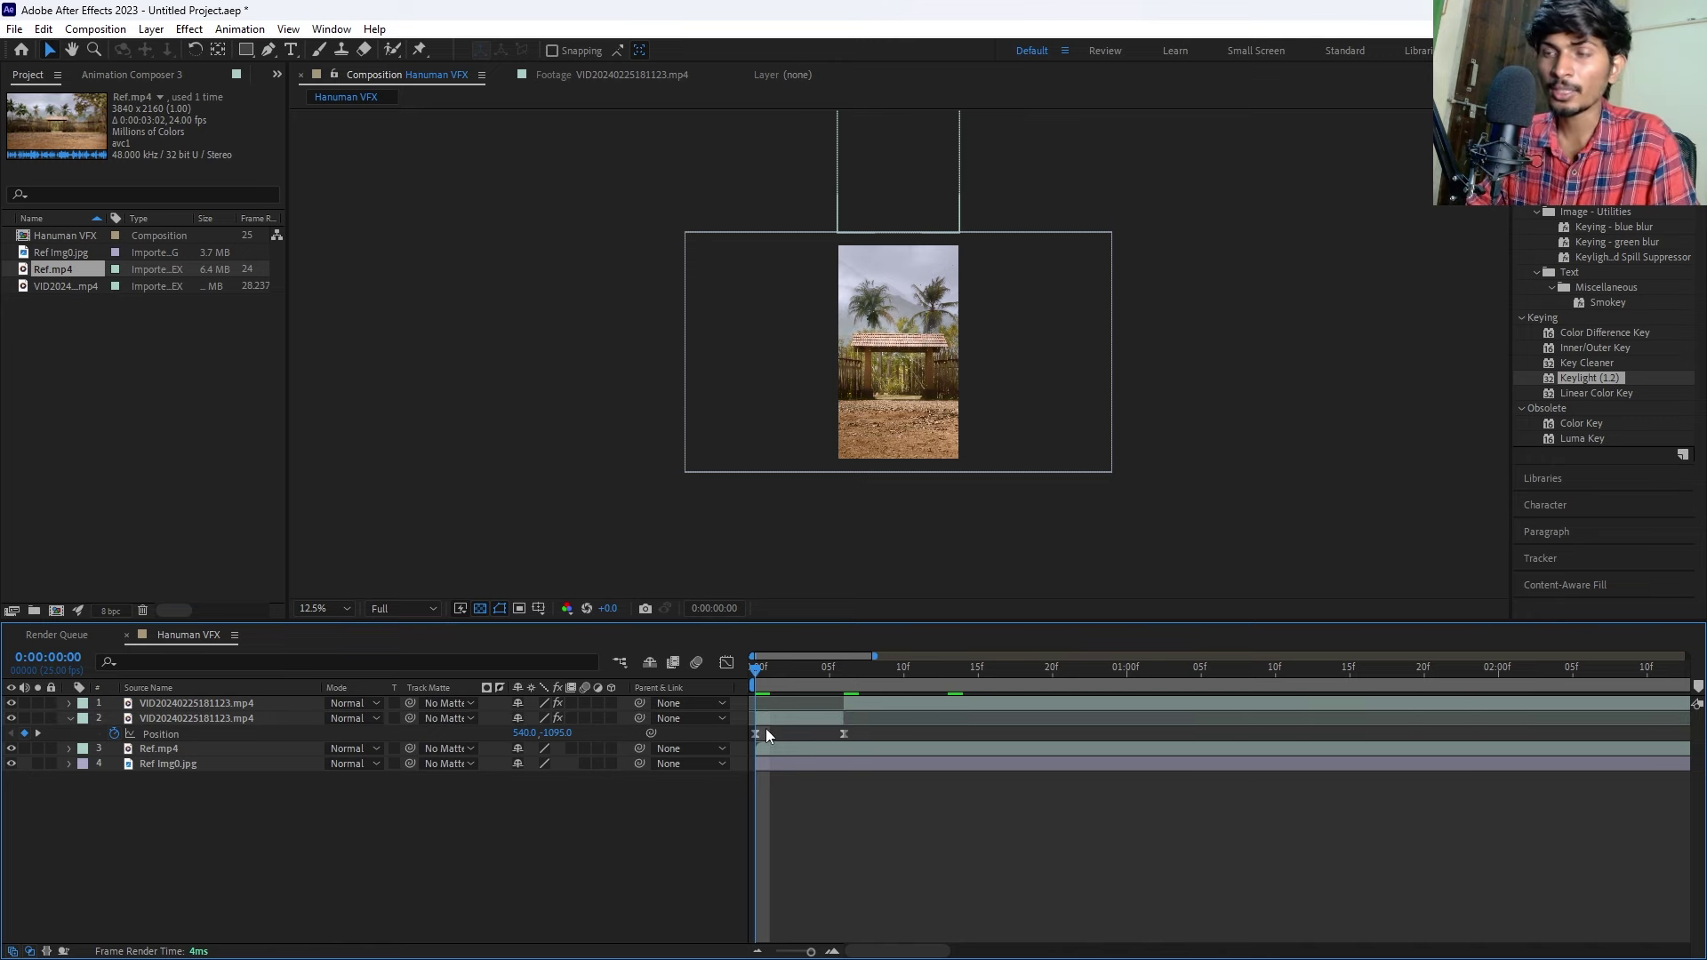
key("ctrl+s")
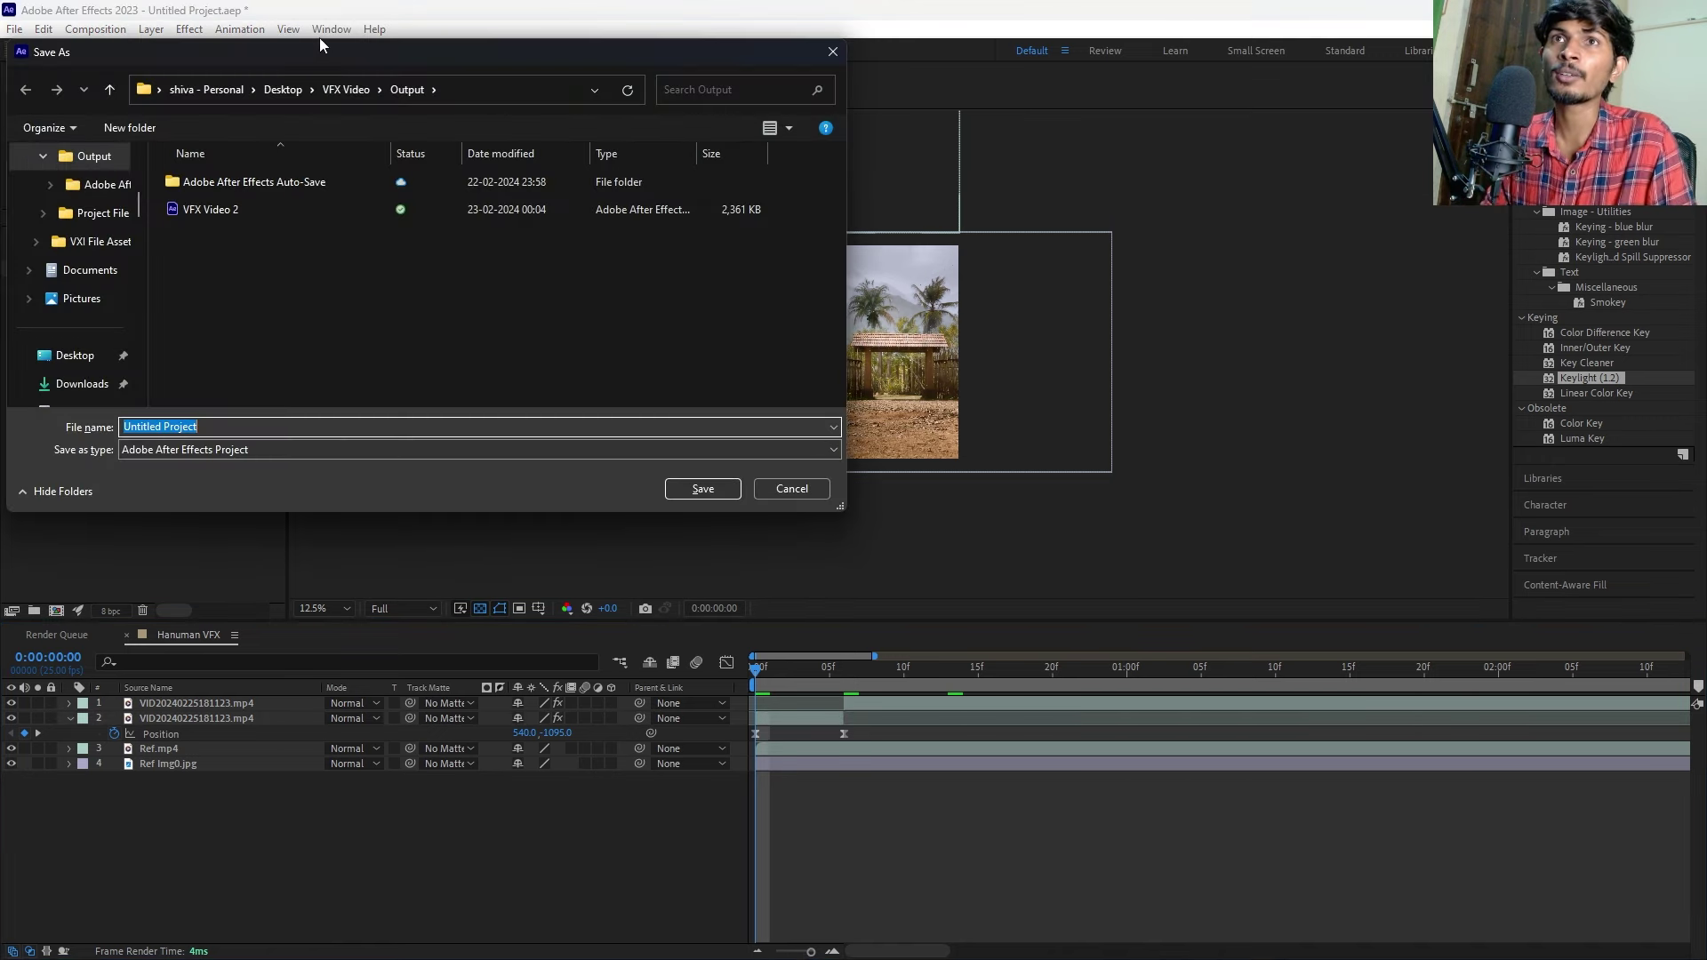
In the Hanuman folder, create and open a new folder named 'Project fILE'.
left_click(474, 90)
type("E:\\VFX\\Hanuman\\Assets\\Footage")
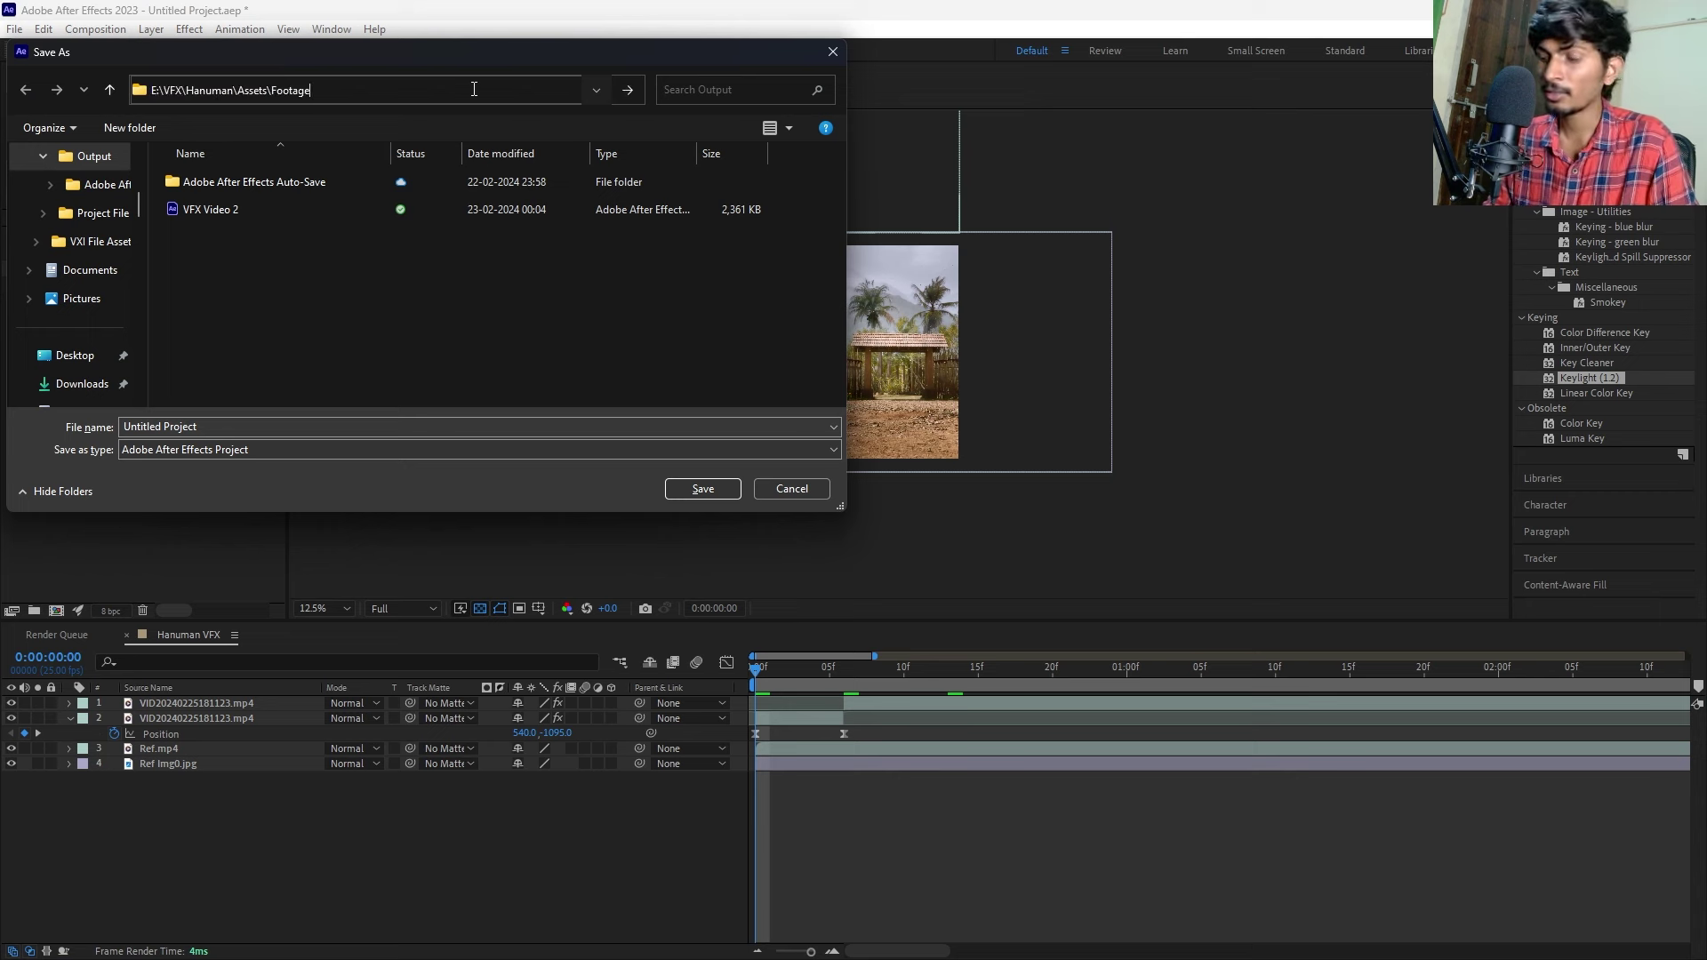
key("Return")
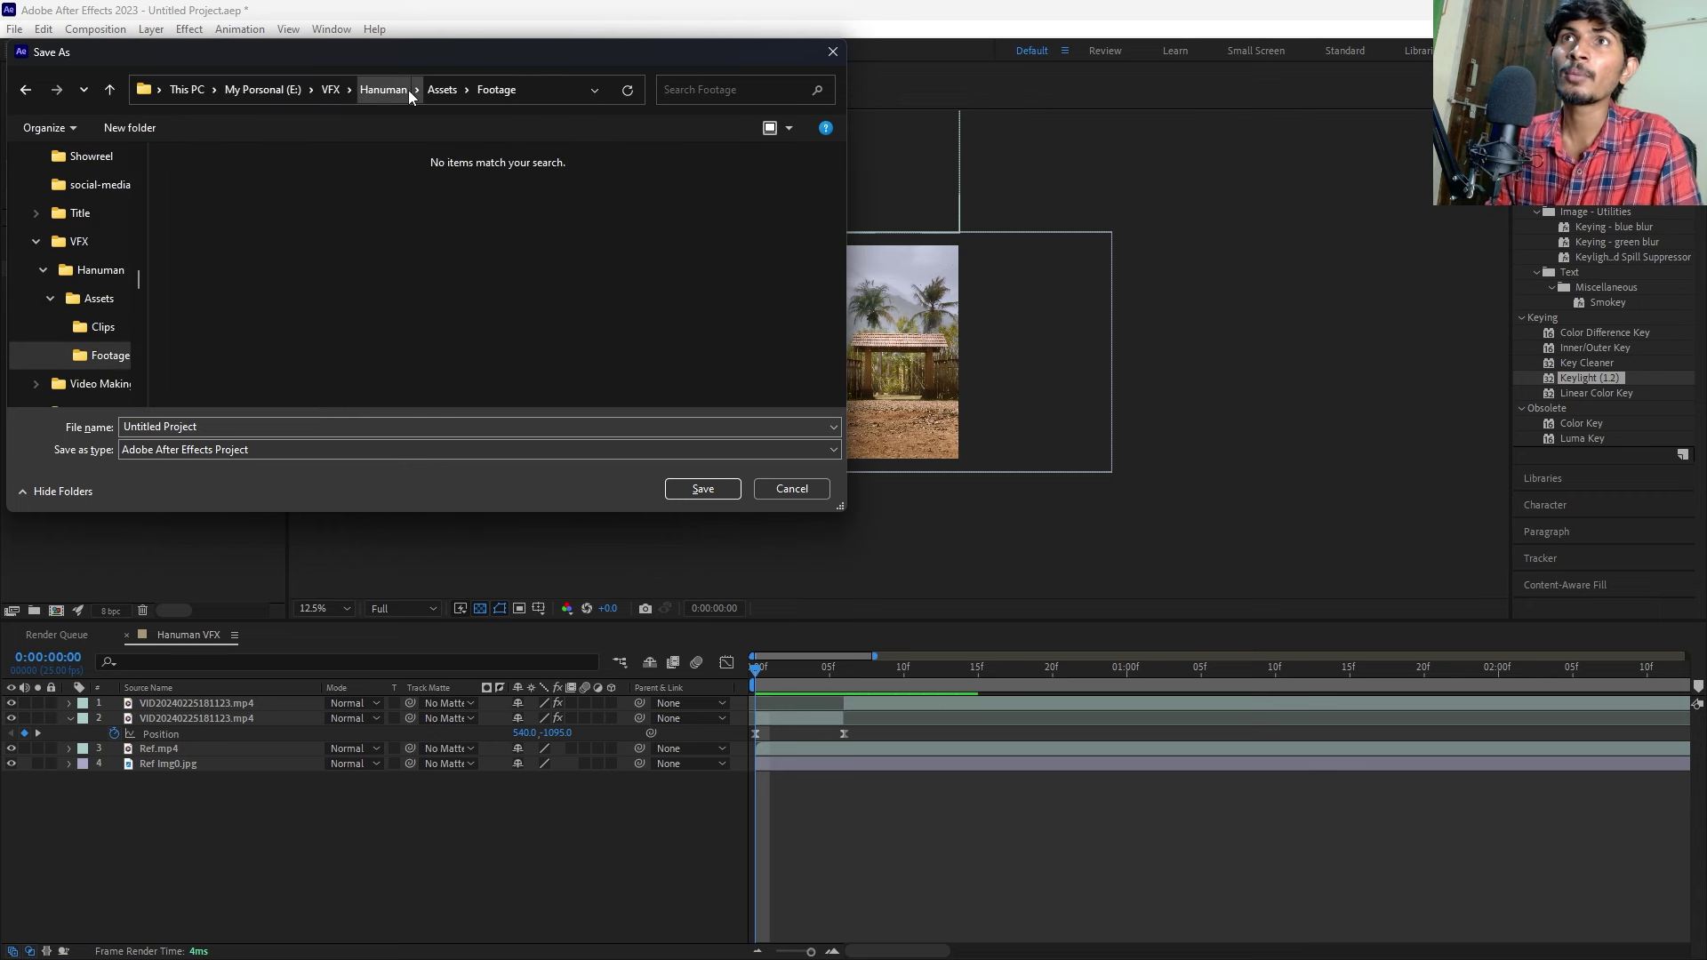
left_click(357, 96)
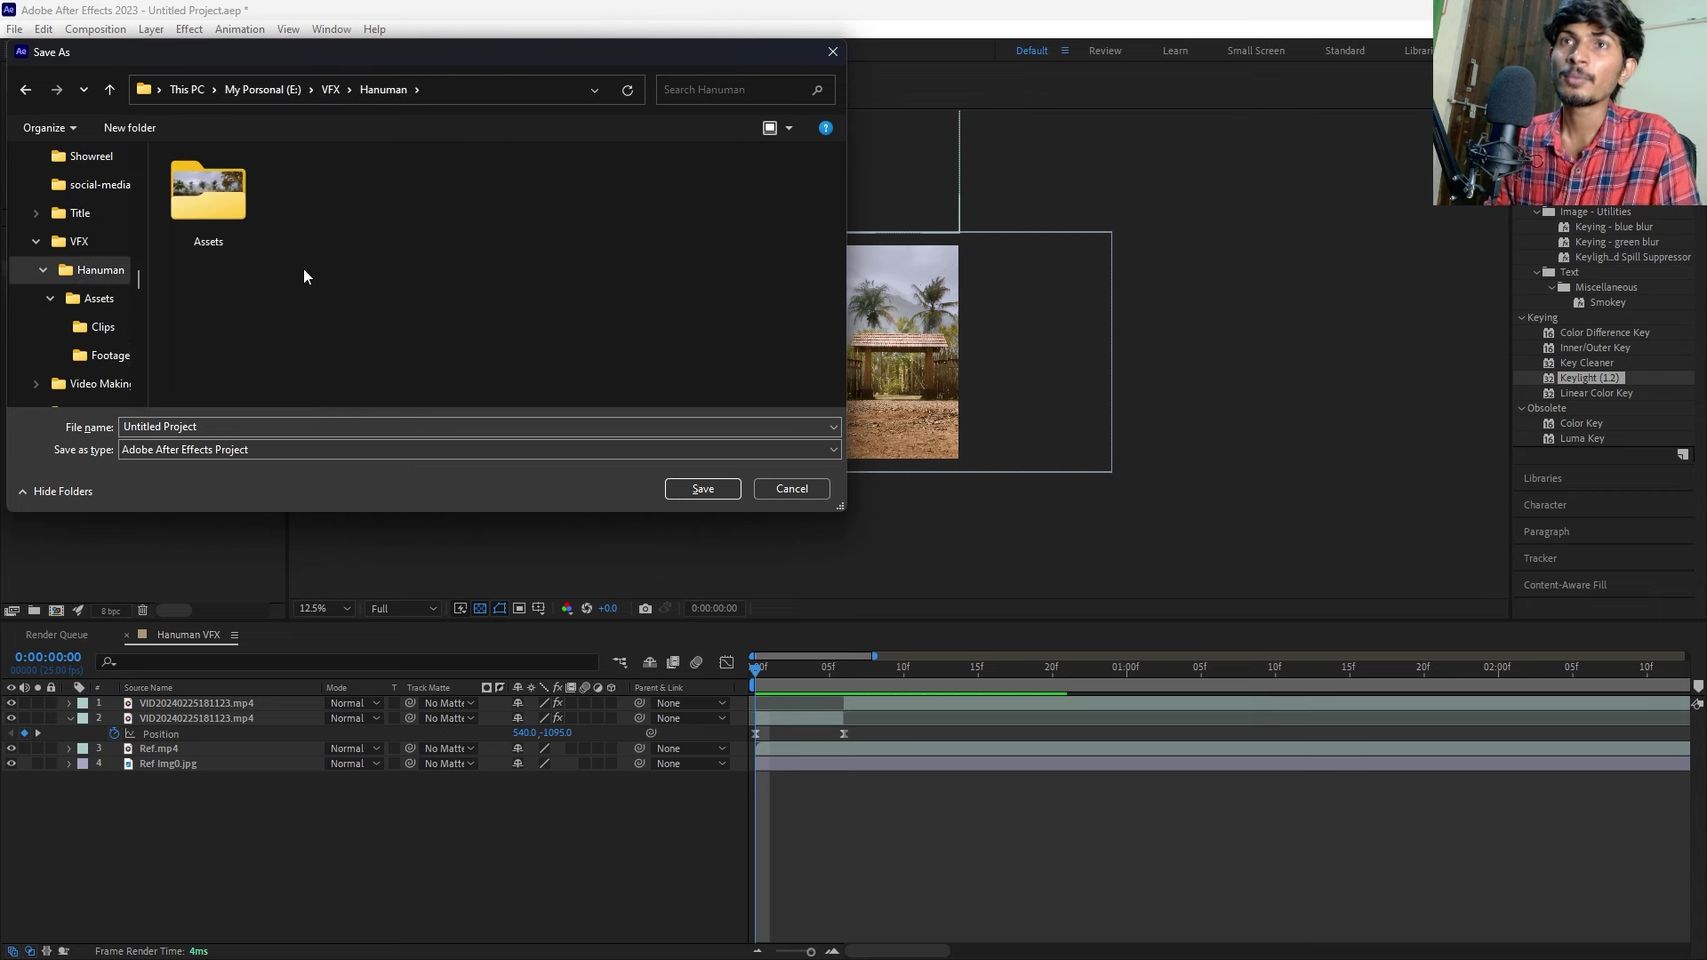
key("ctrl+shift+n")
type("P")
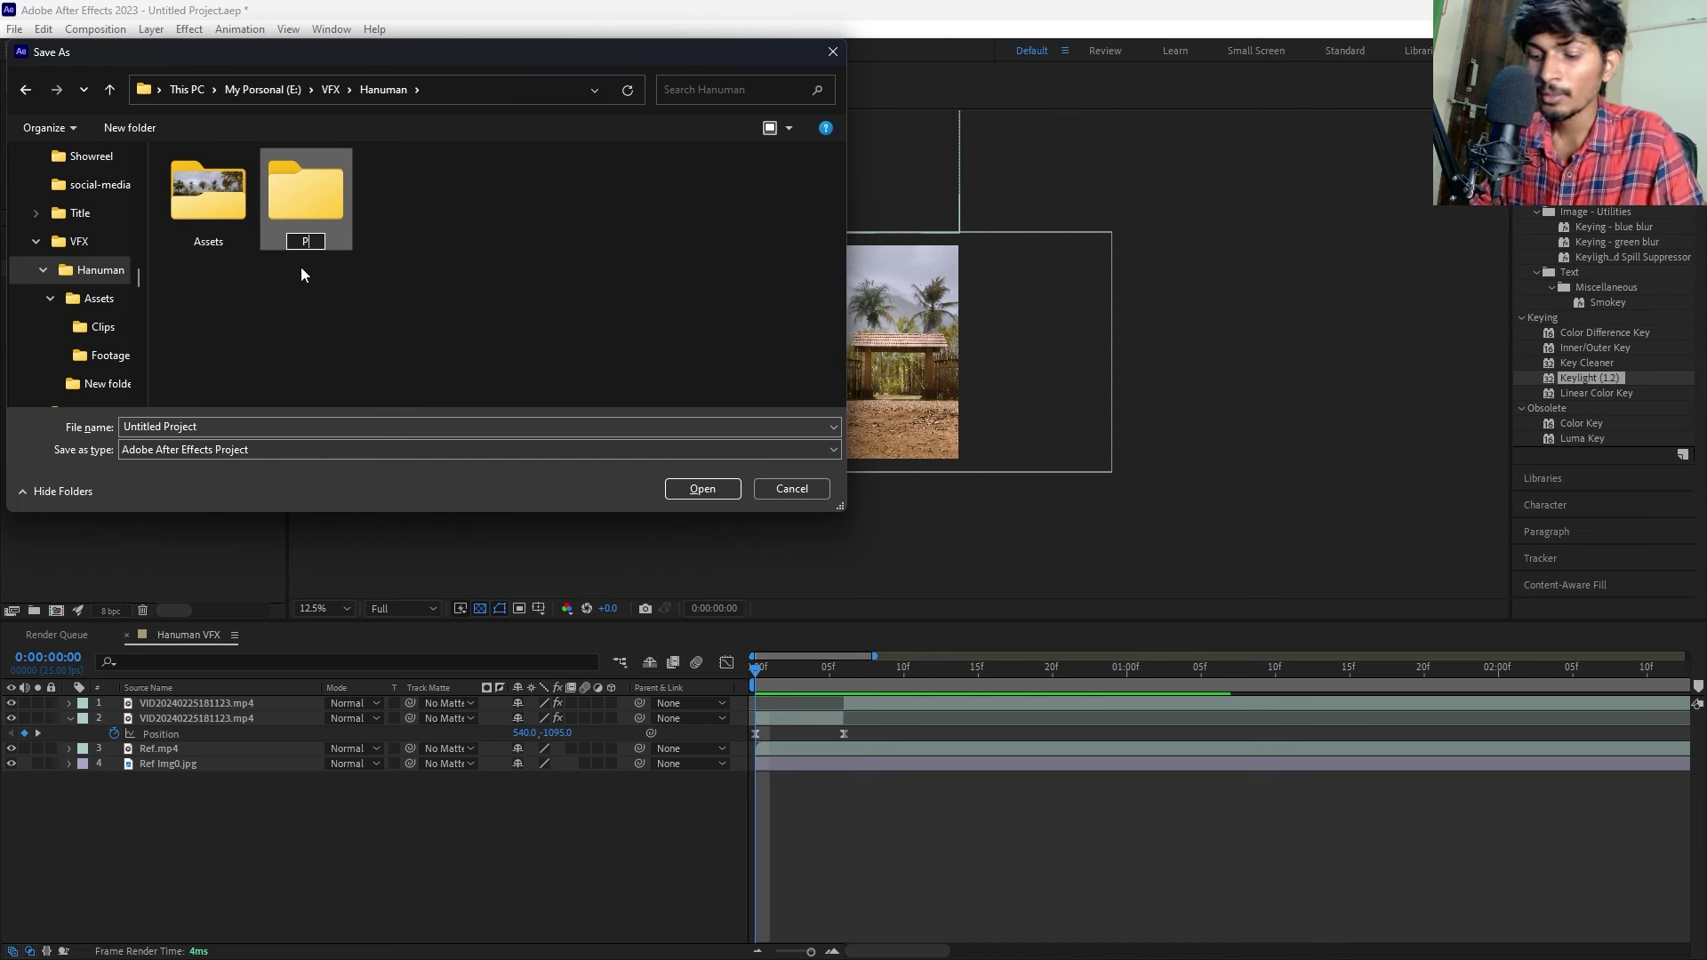
type("roject fIL")
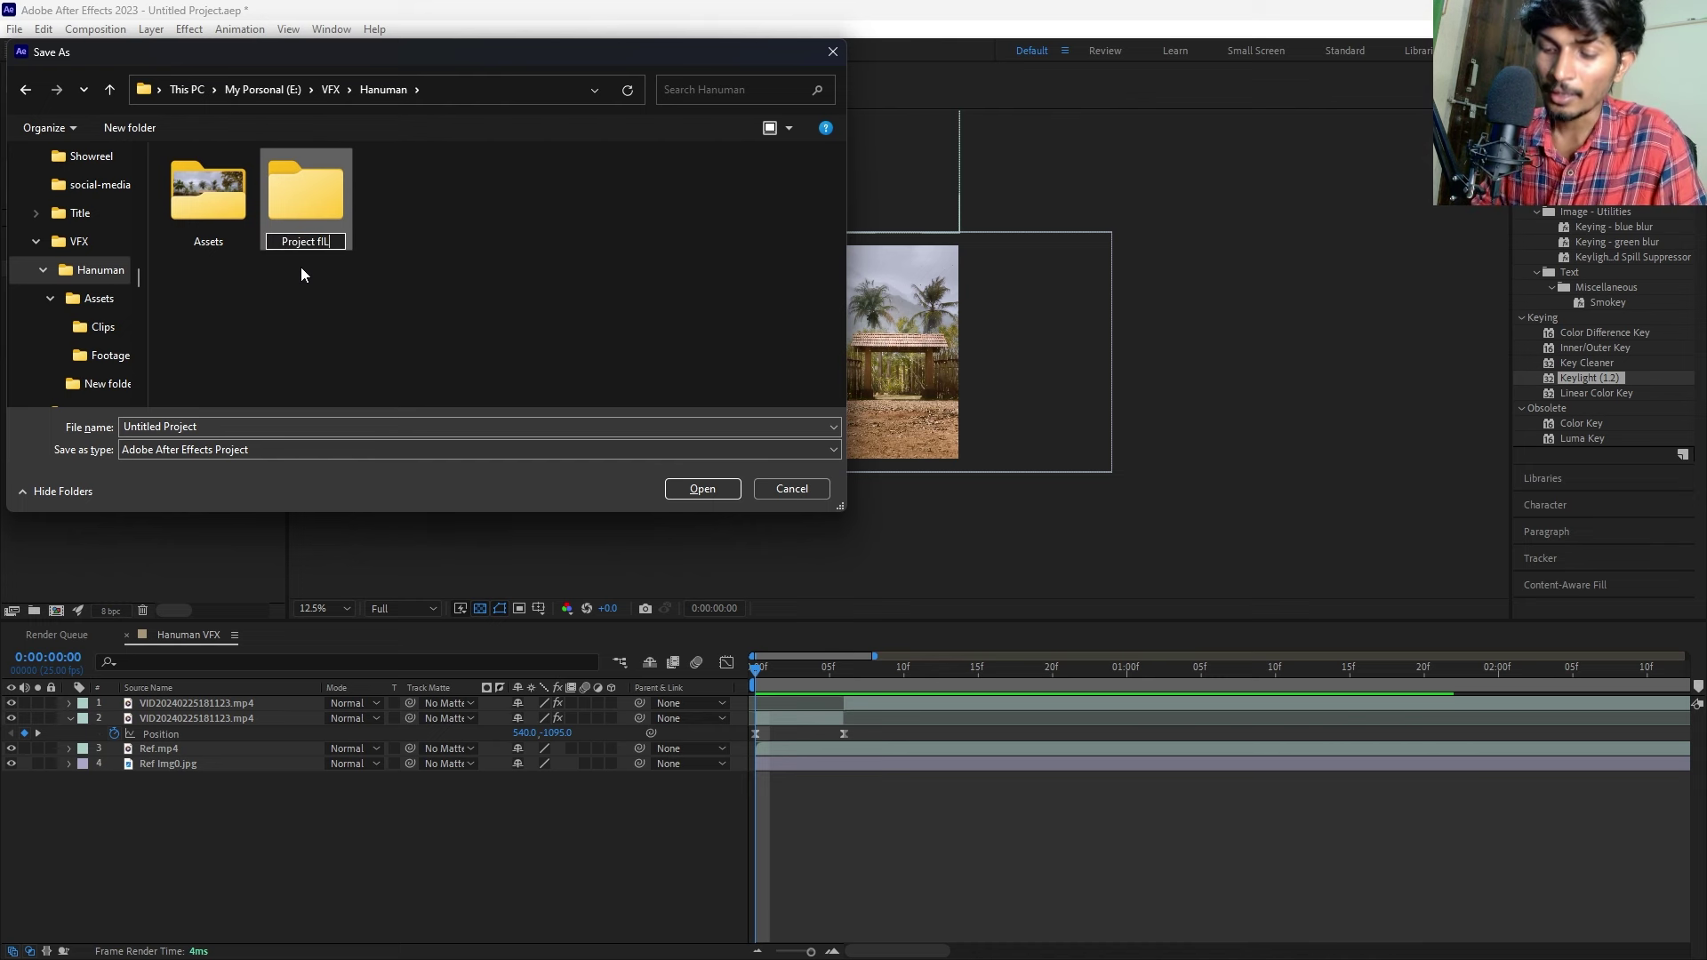
type("E")
left_click(355, 317)
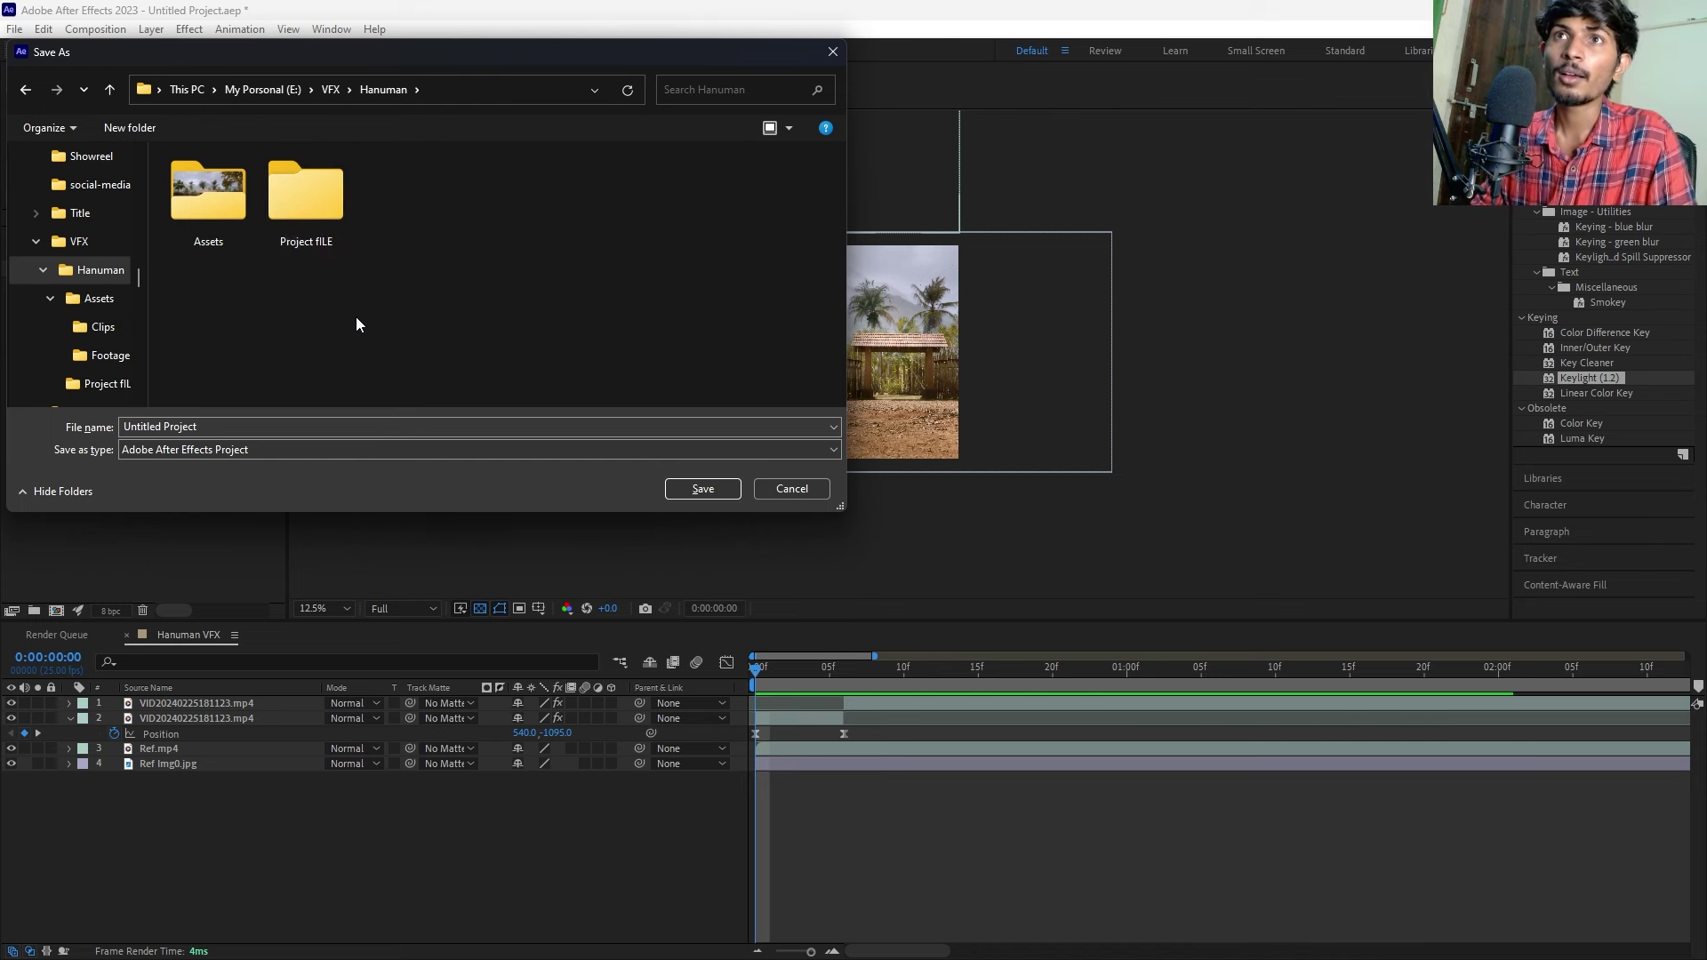
double_click(301, 195)
Name the project file 'Hanuman' and save it.
left_click(207, 425)
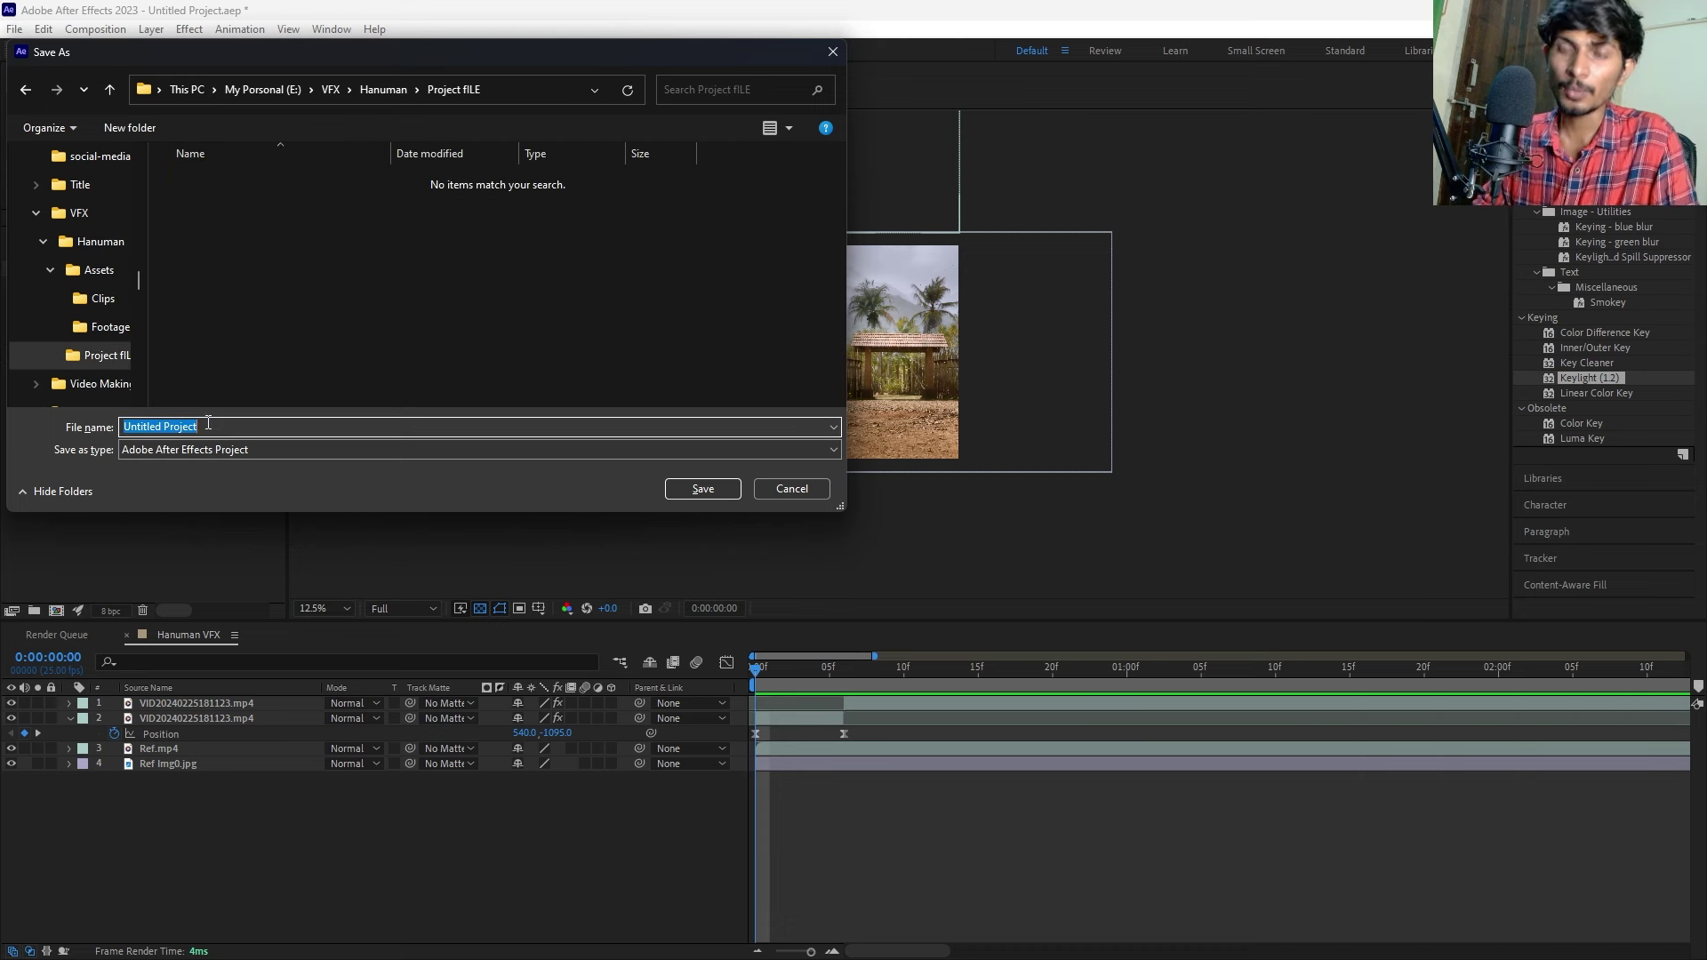
type("hANUMAN")
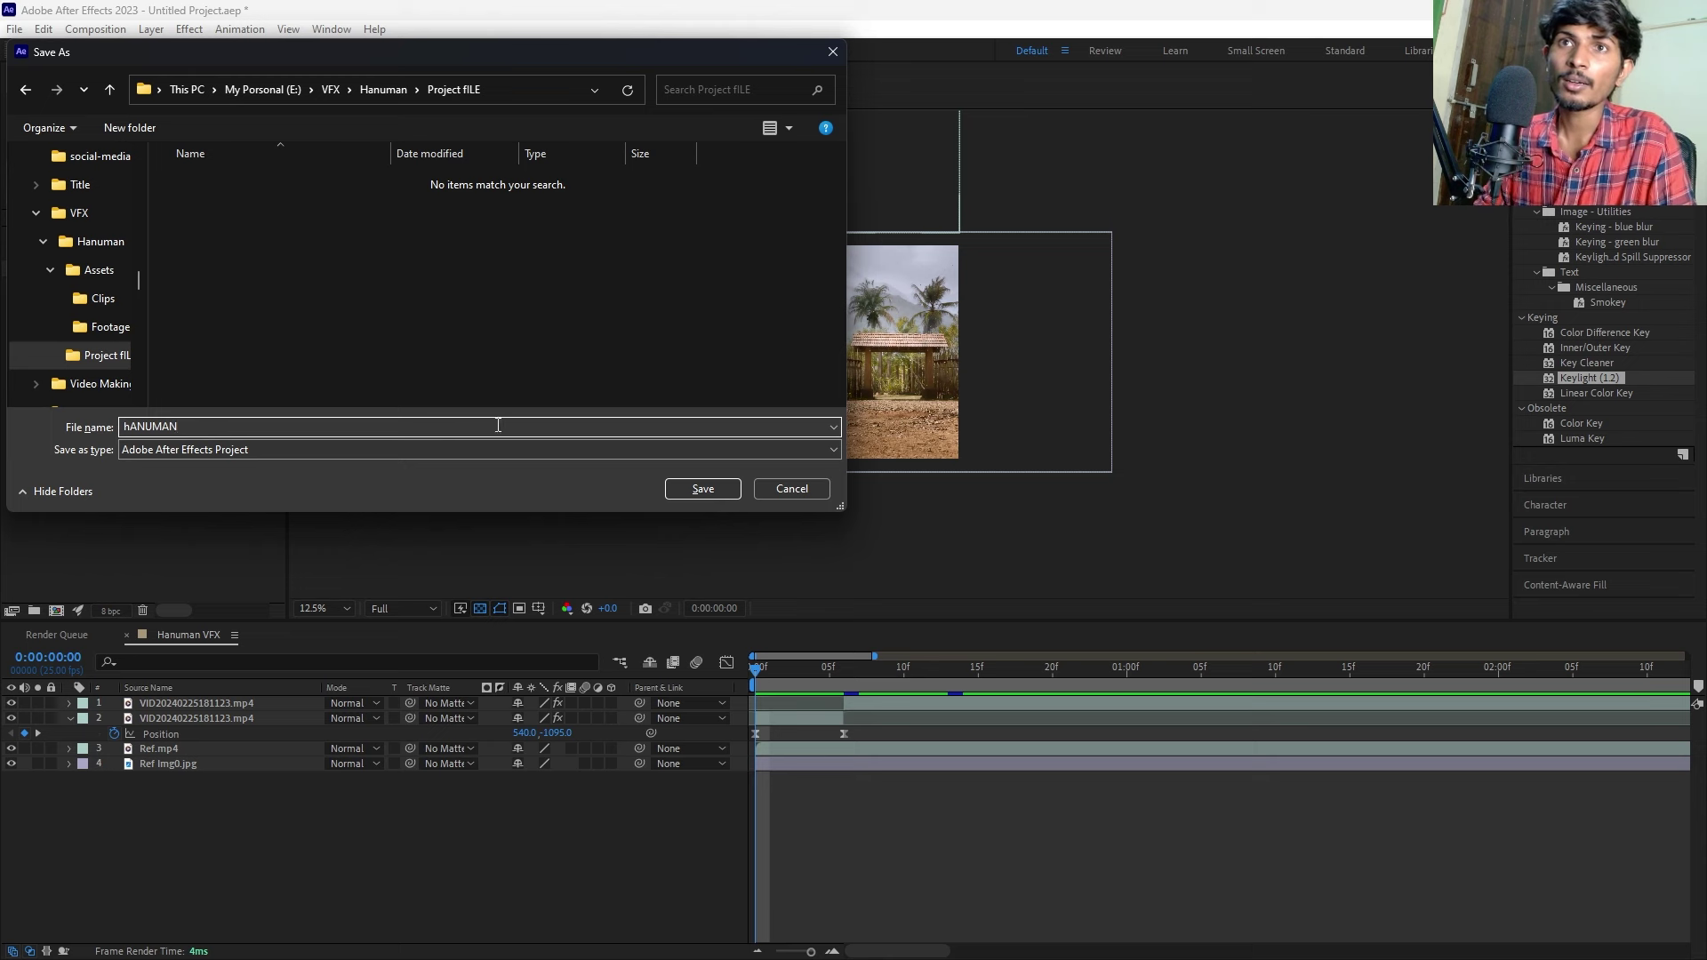
key("alt+n")
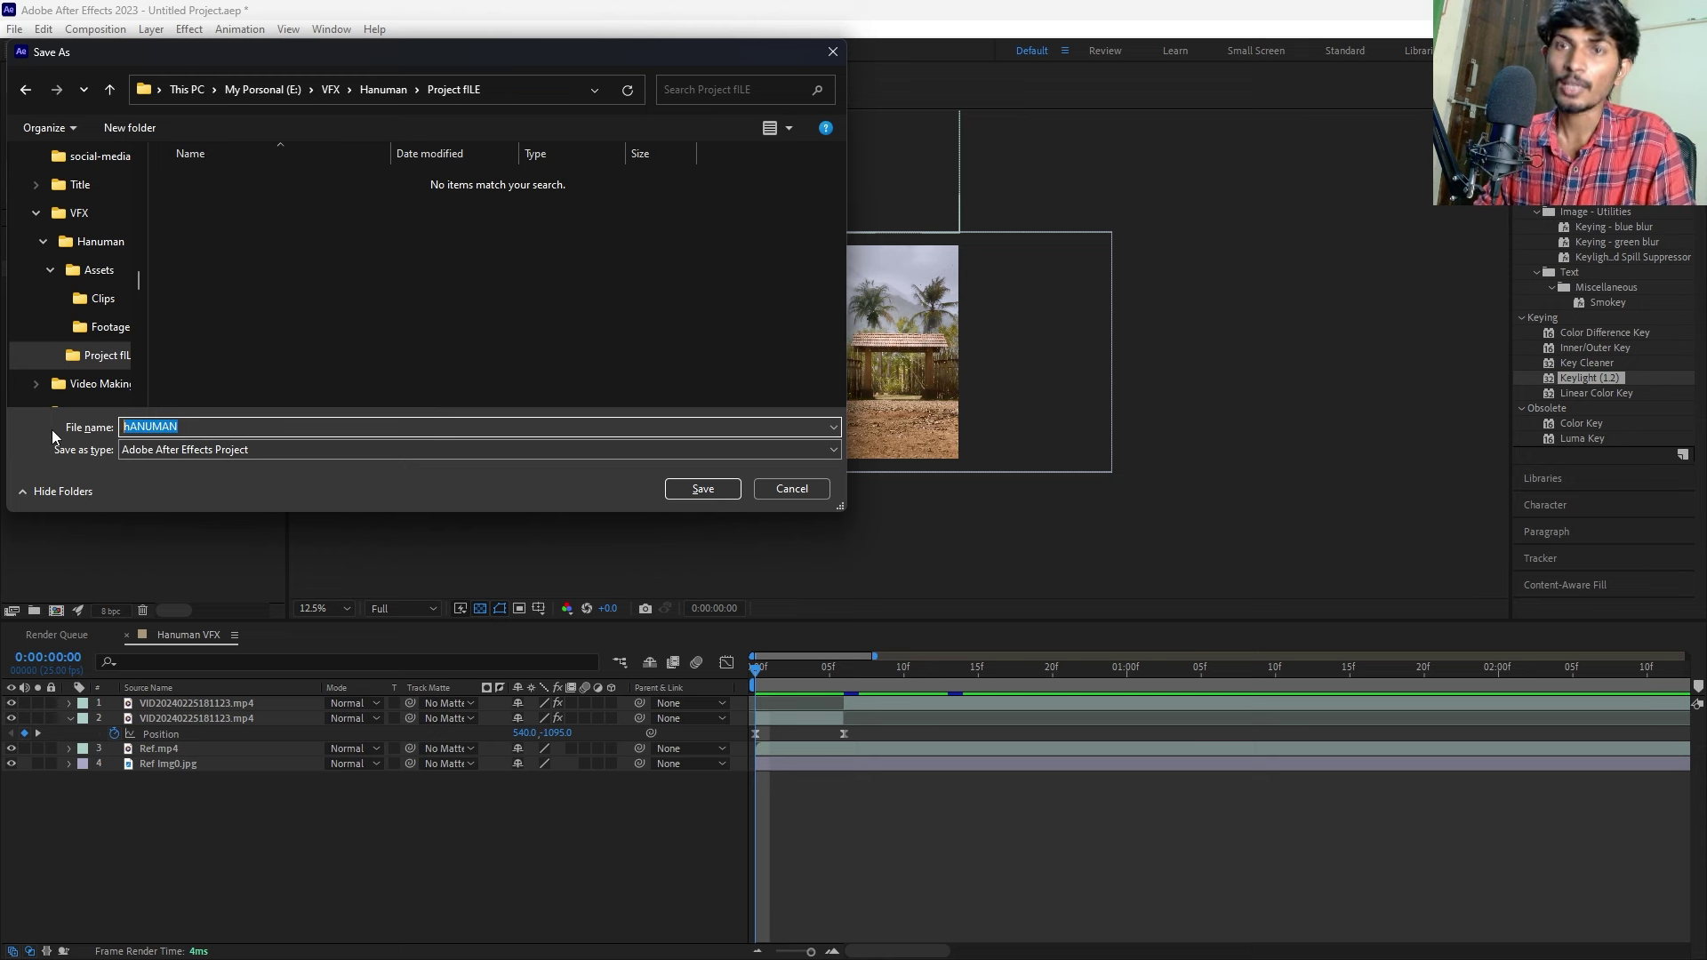
type("Hanuman")
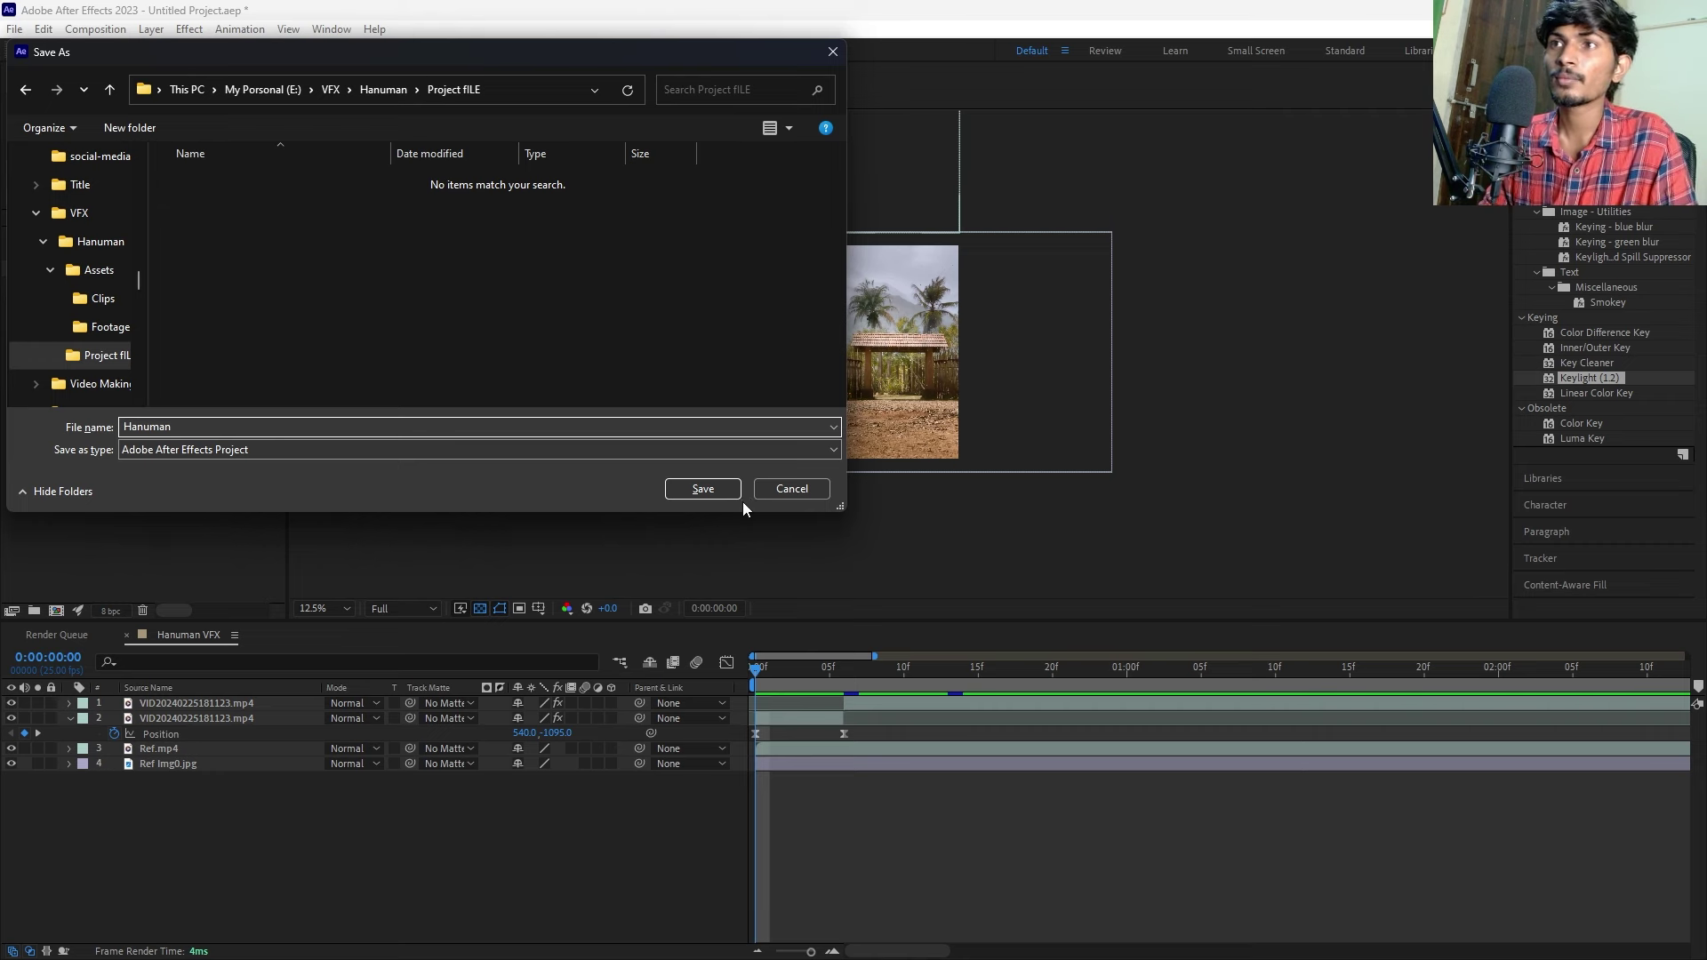
left_click(709, 486)
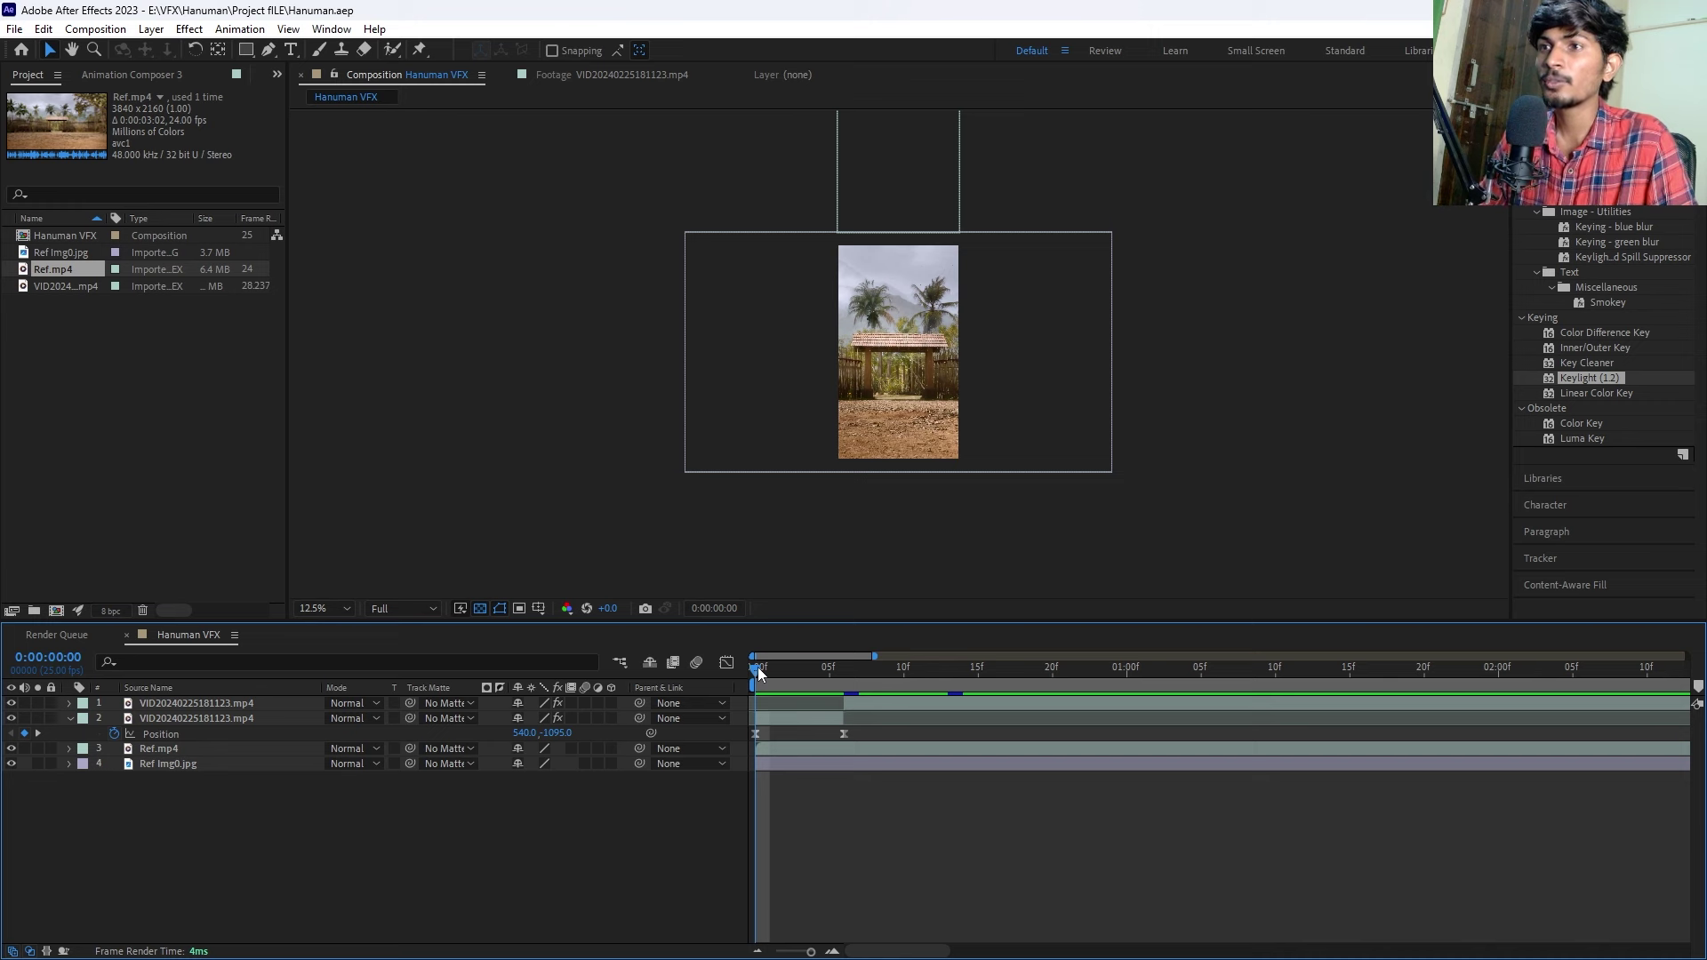
Turn on motion blur for the man's layer and hide the Ref.mp4 layer.
left_click(794, 718)
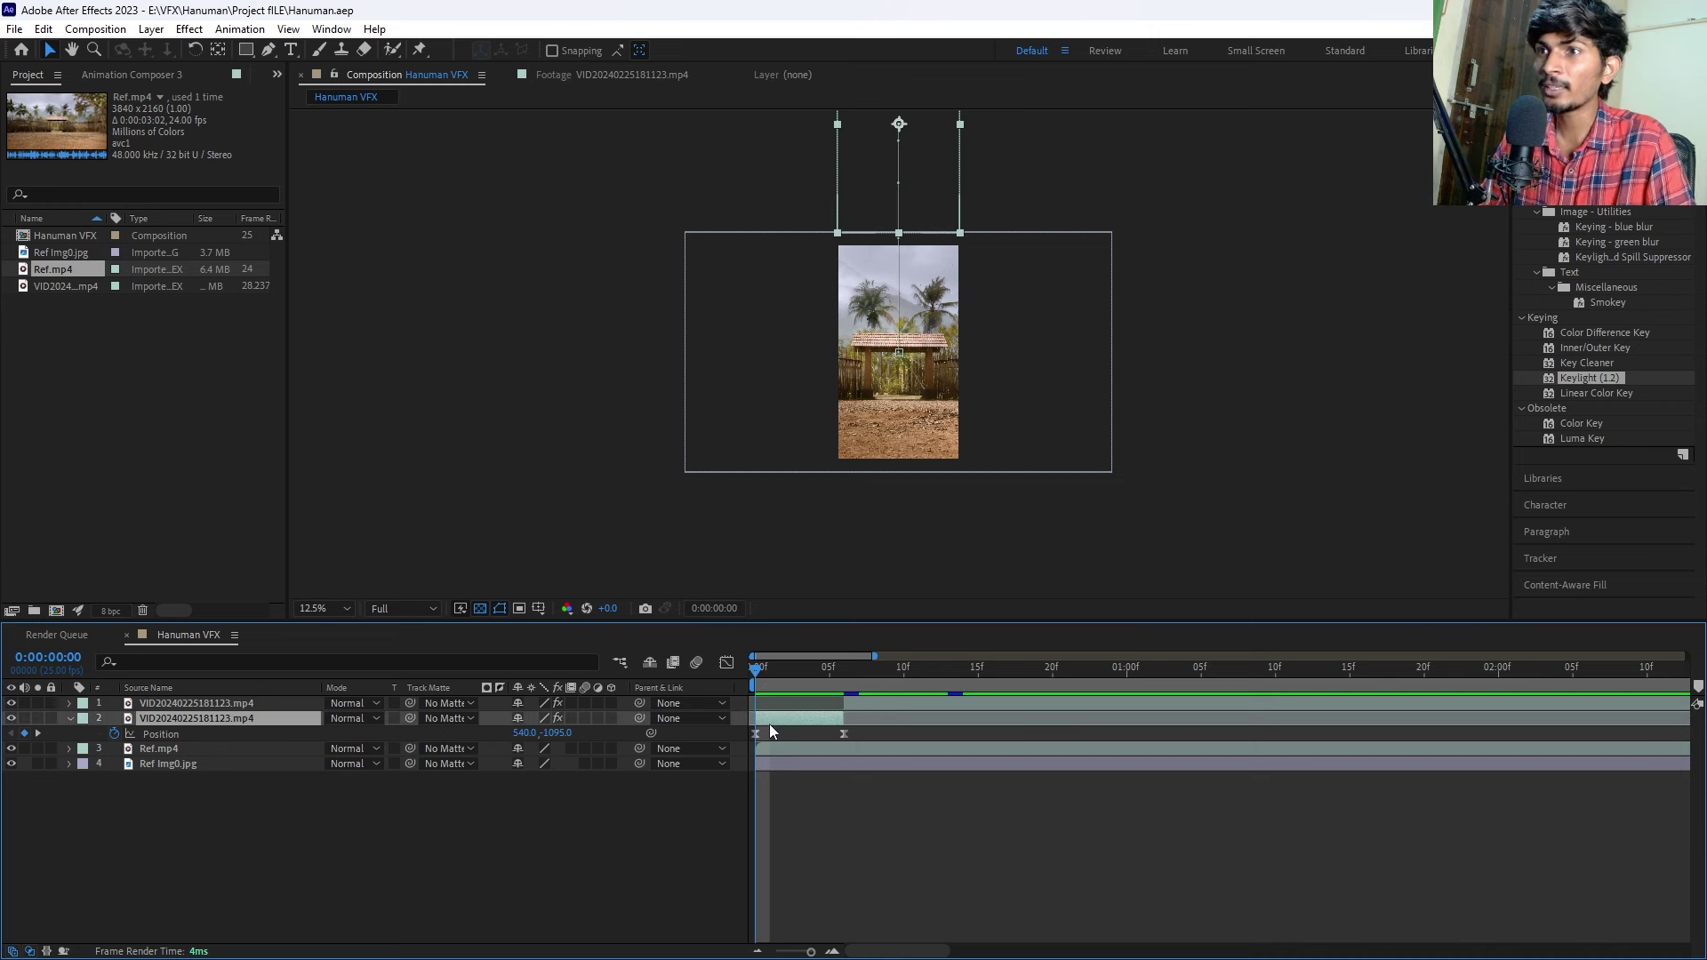
left_click(583, 719)
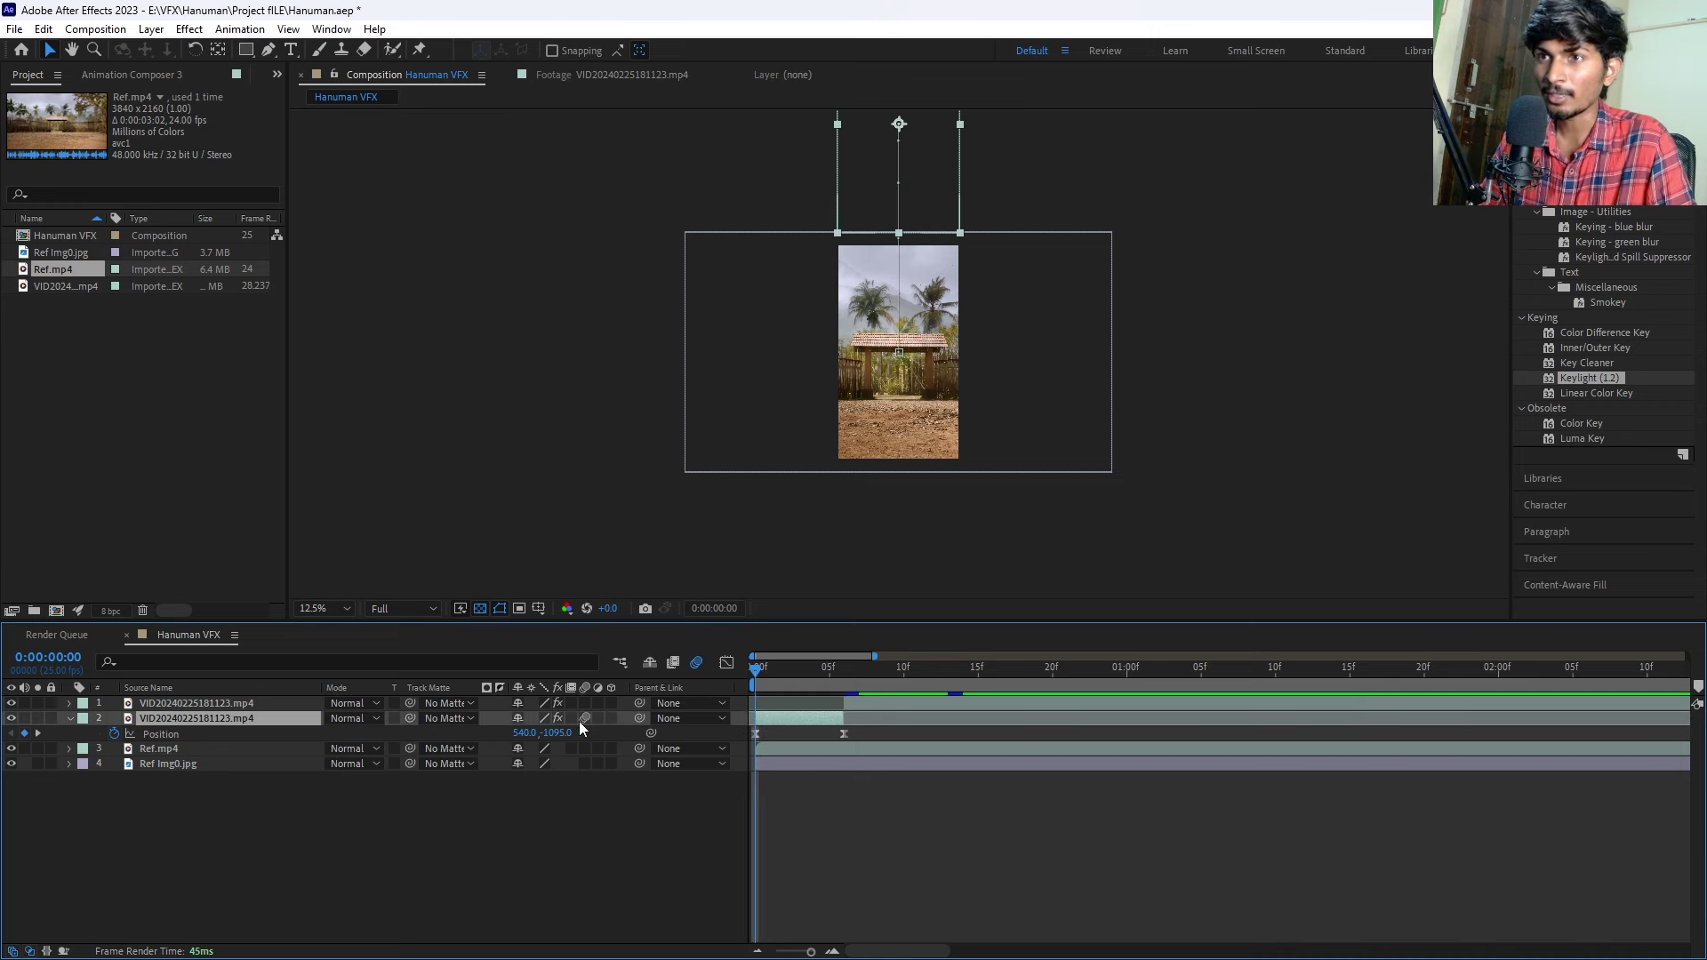
left_click_drag(768, 671, 841, 674)
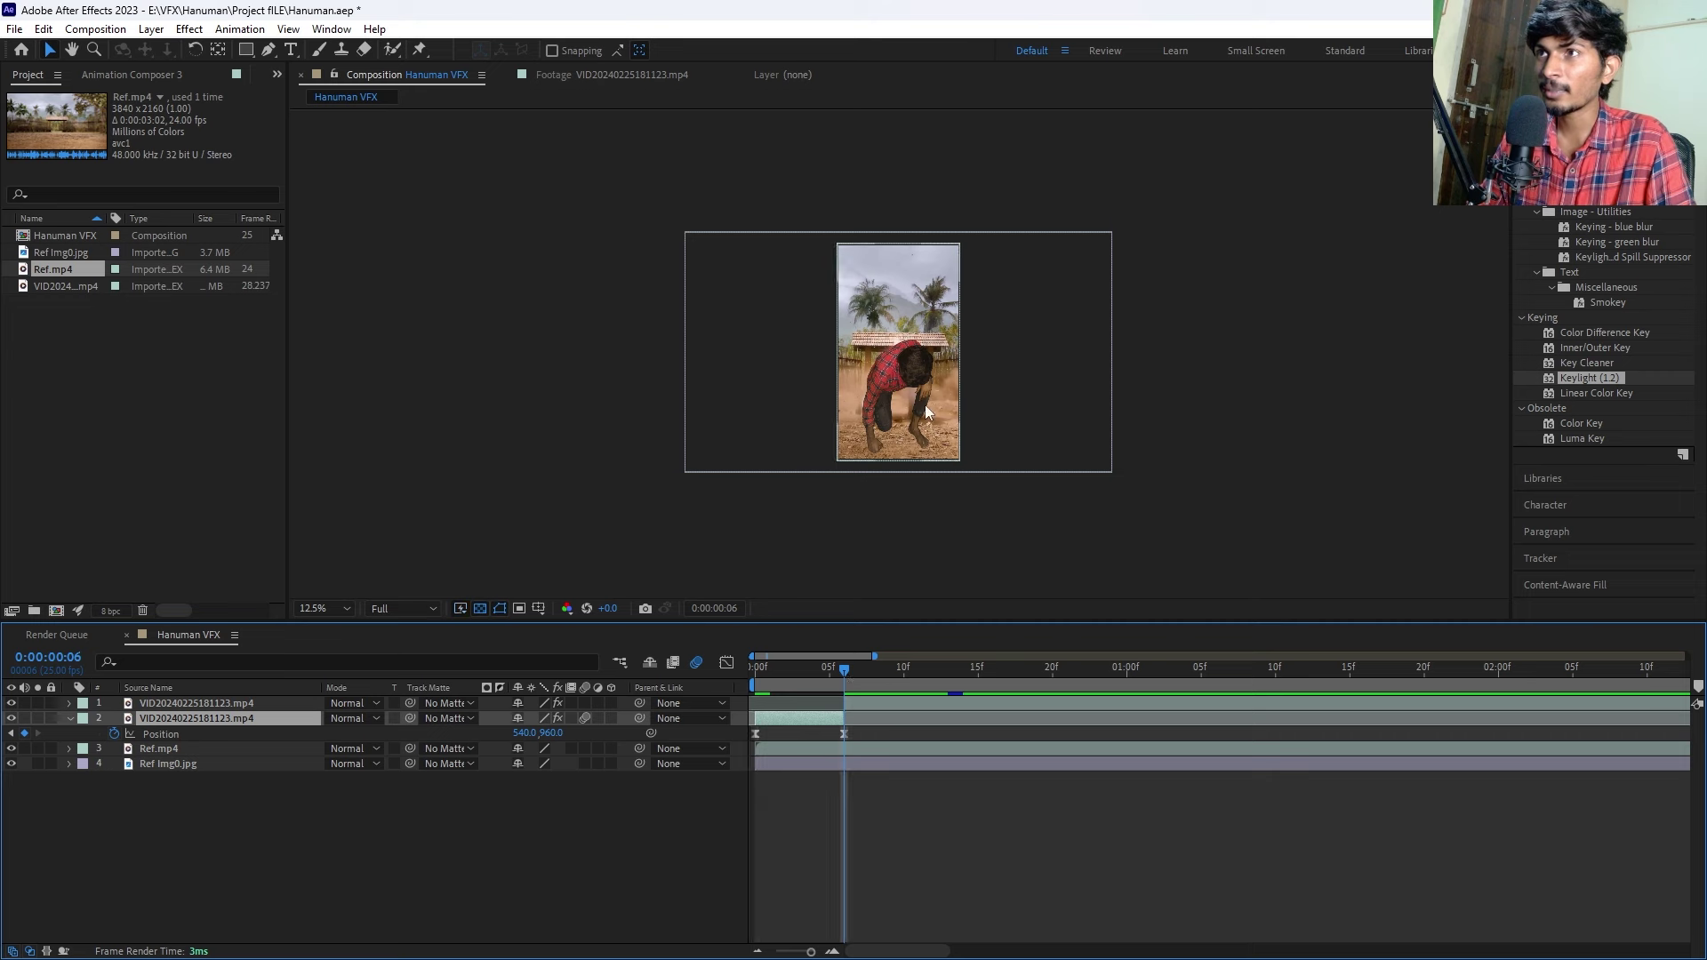
left_click(9, 749)
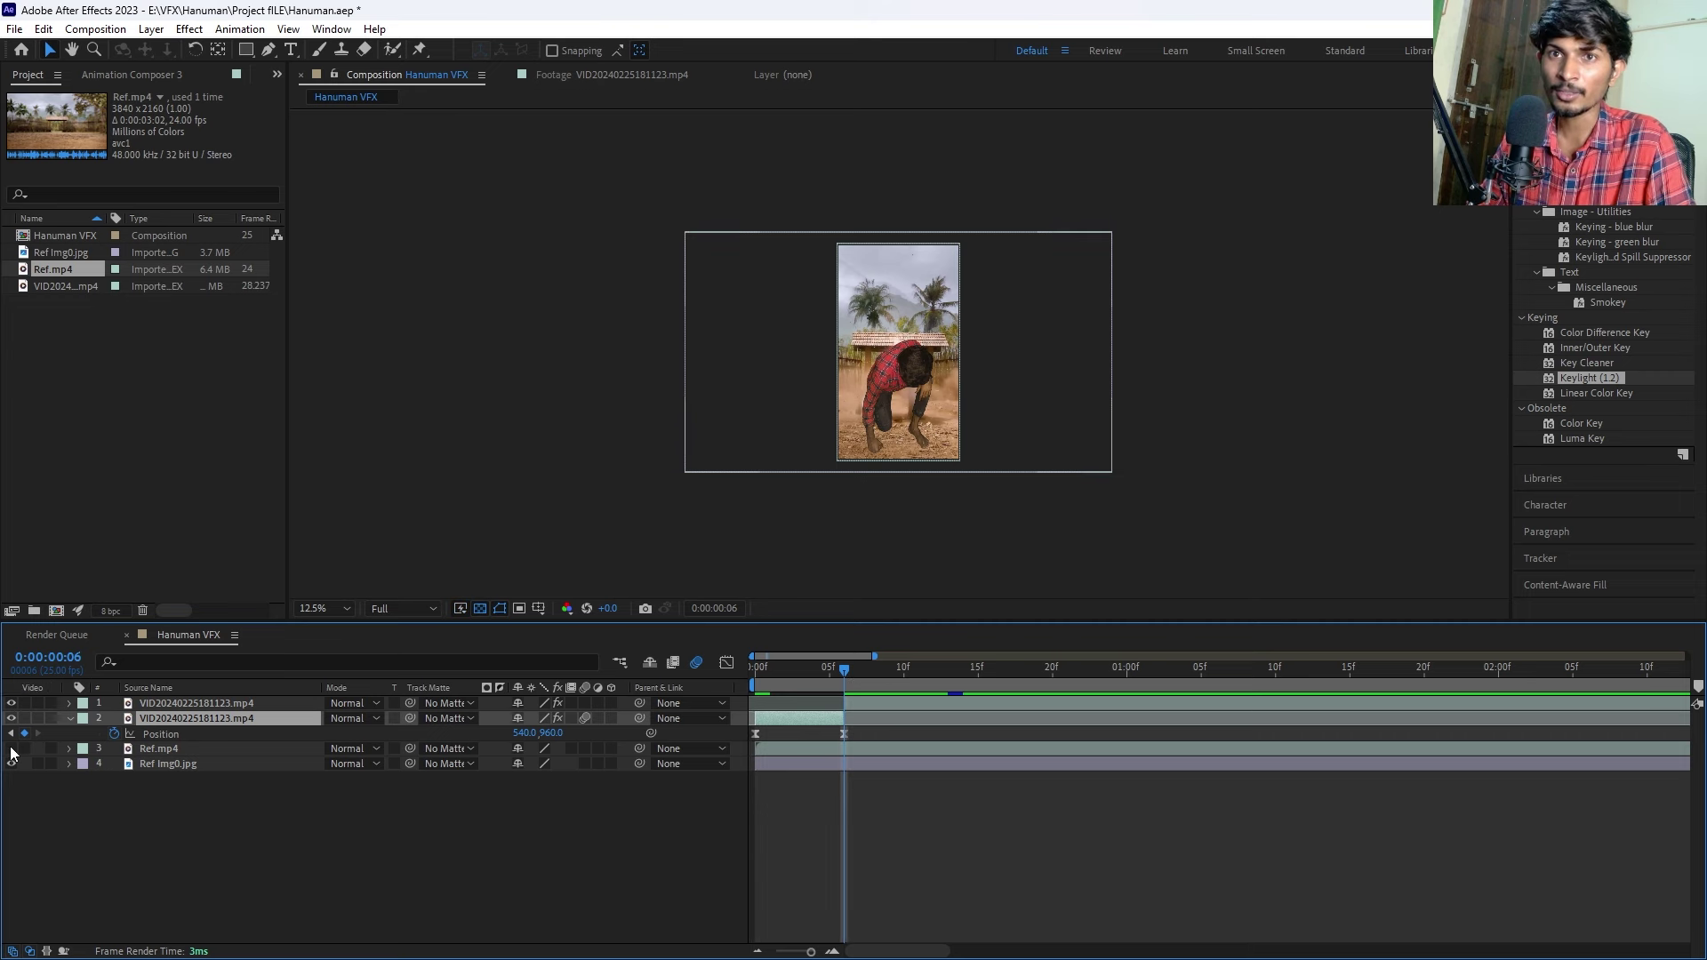
left_click(809, 811)
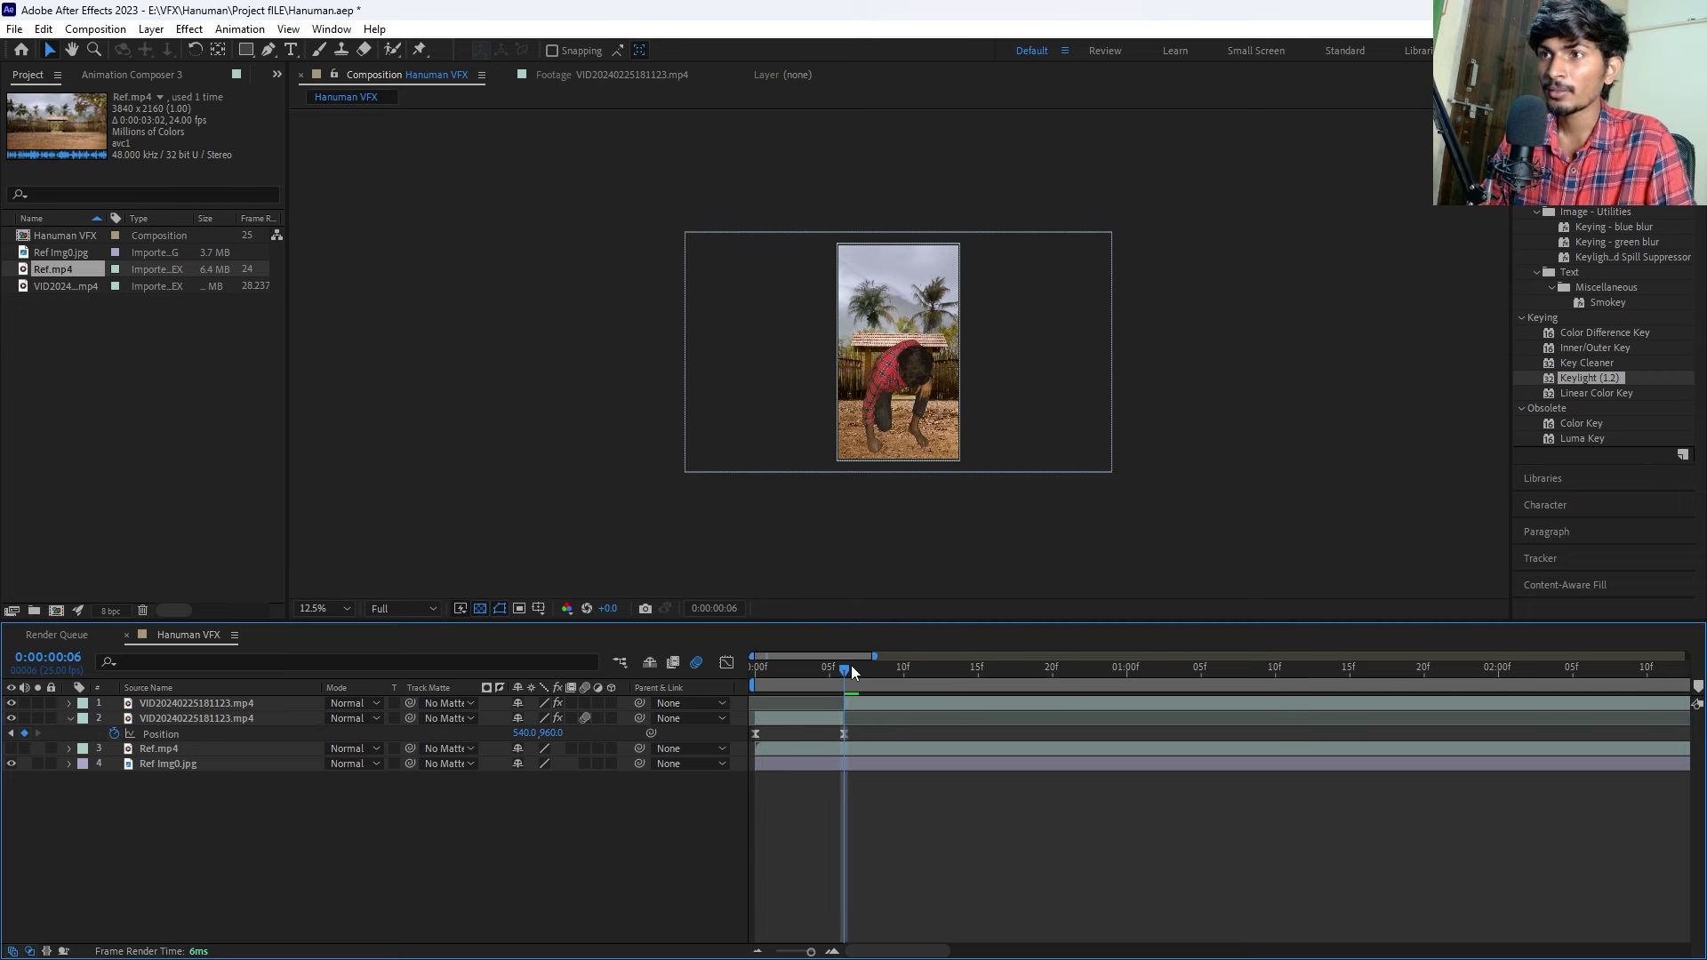
Preview the fall, then after an out-of-memory error purge all memory and disk cache.
left_click_drag(847, 667, 738, 680)
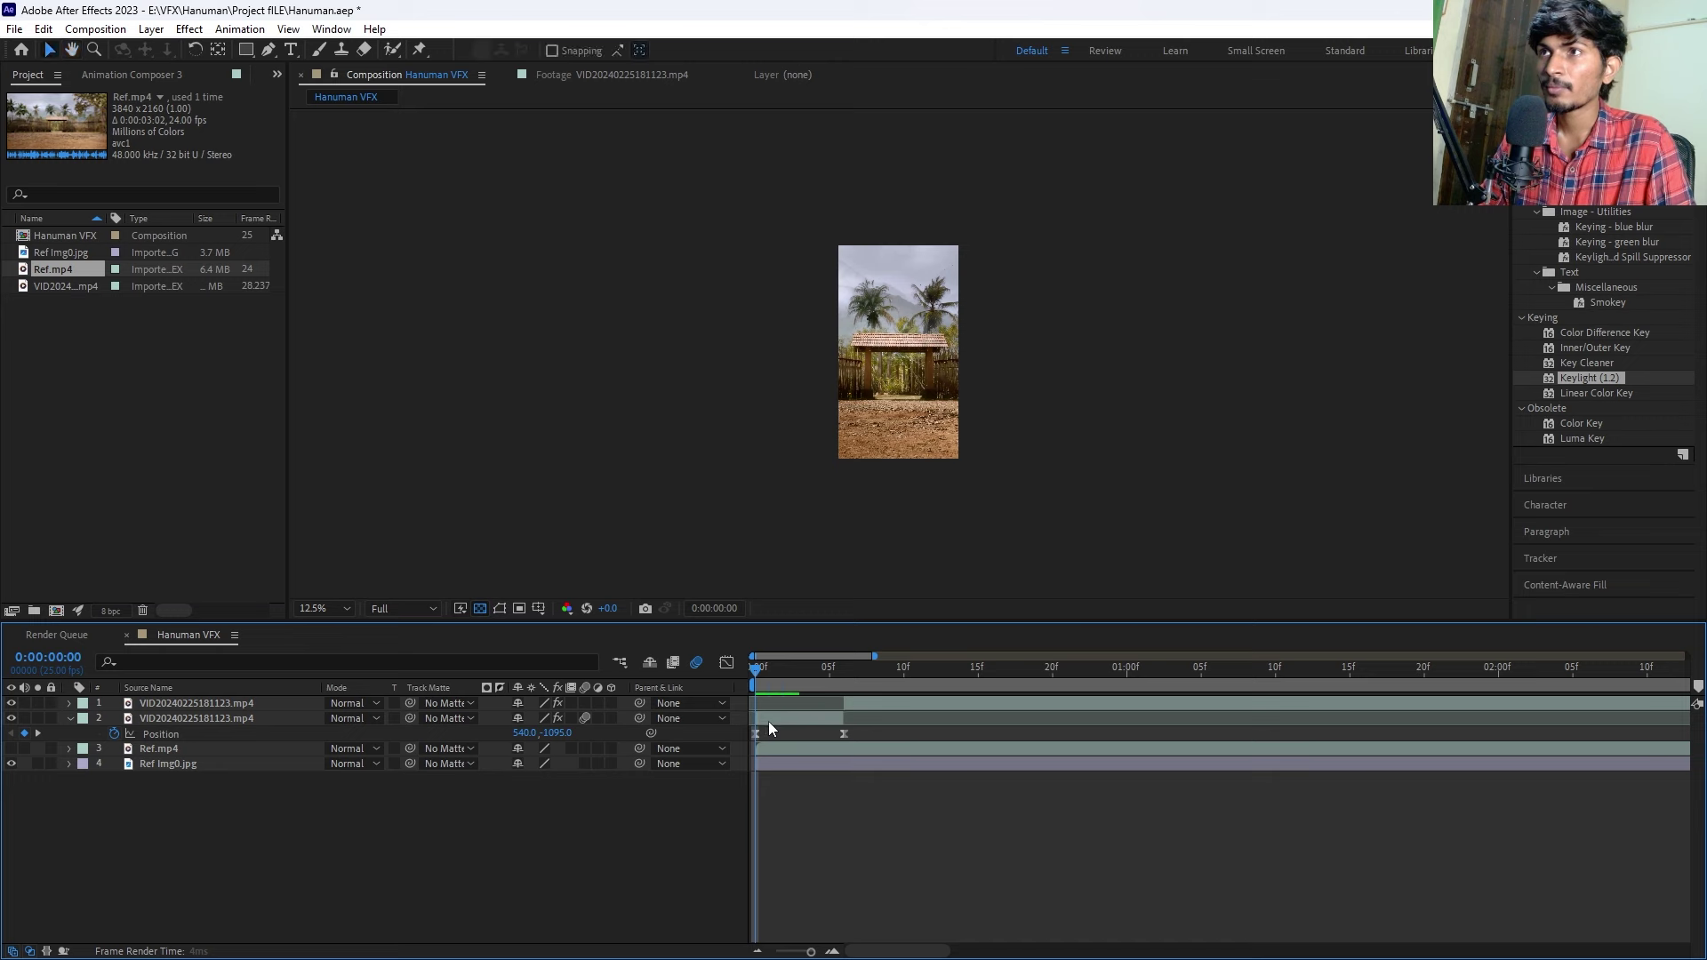
key("space")
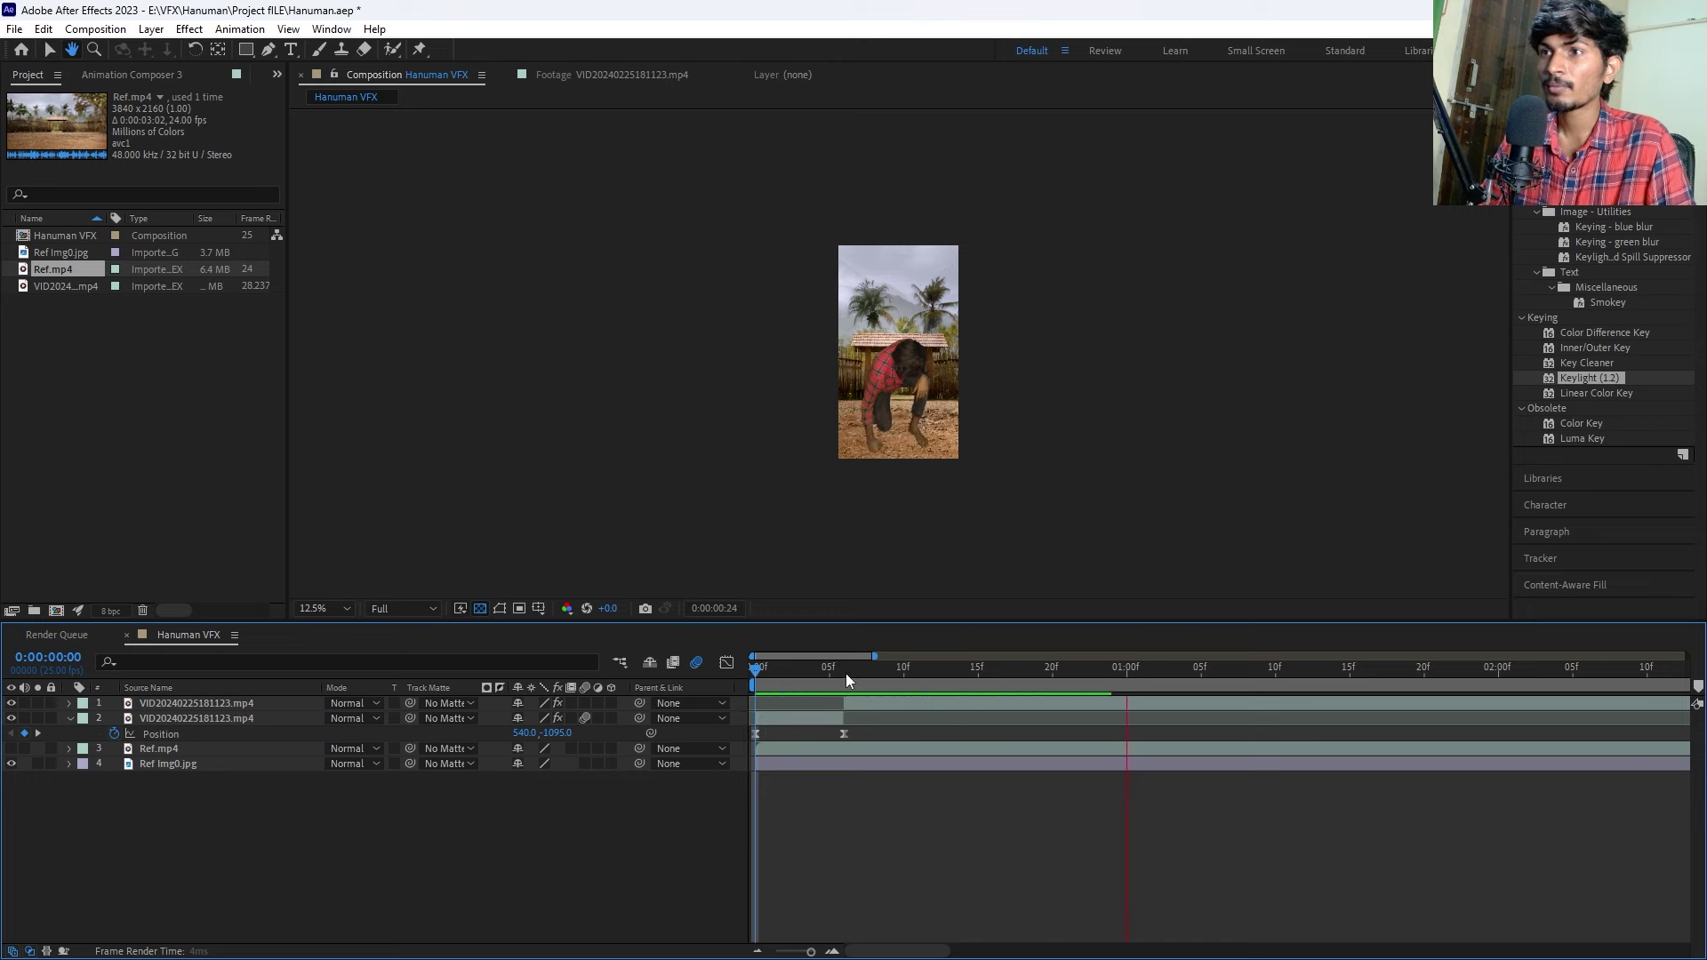
left_click(938, 514)
left_click_drag(858, 680, 738, 681)
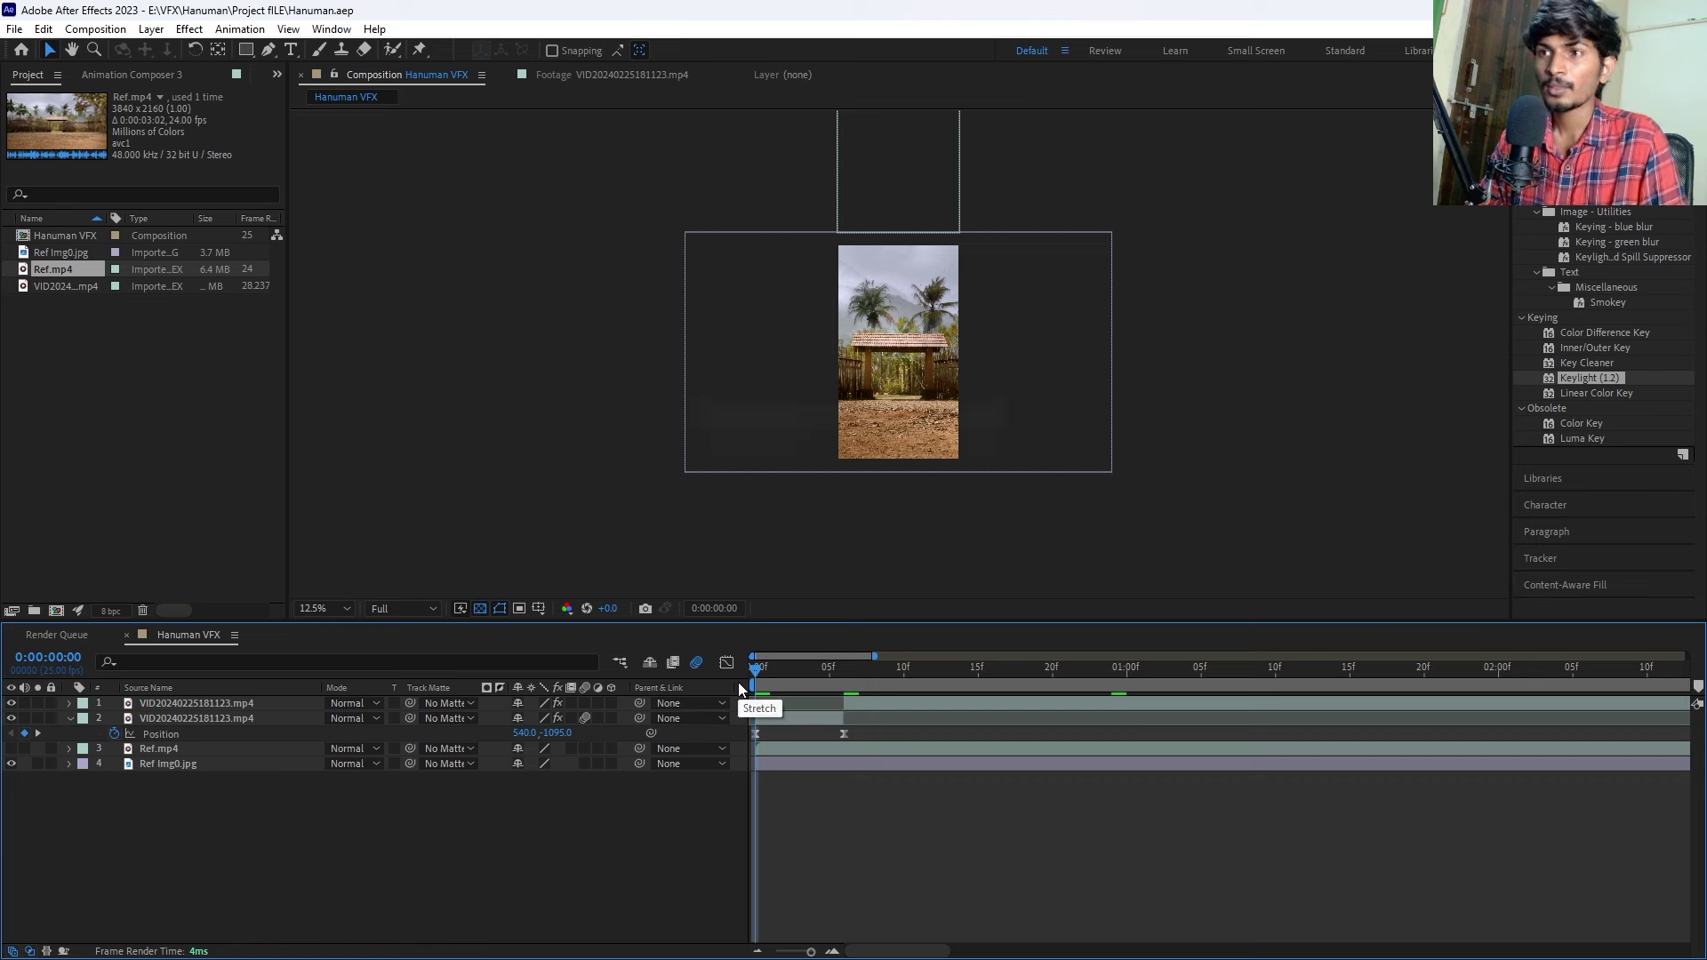
left_click(43, 29)
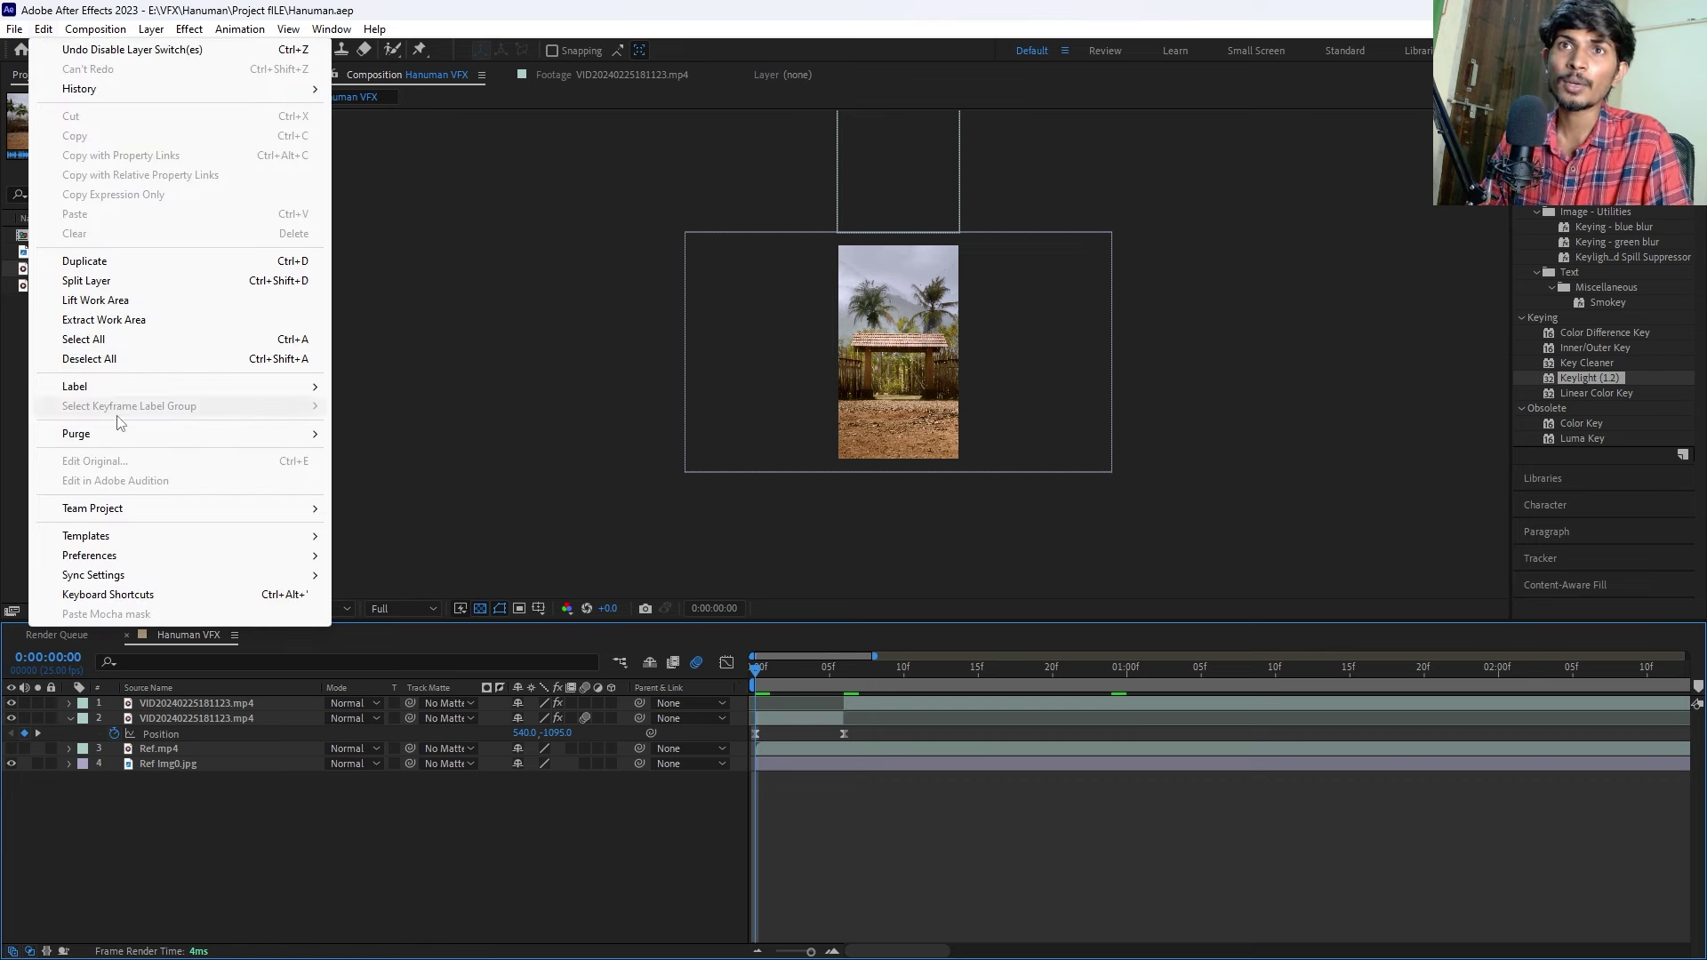
mouse_move(121, 433)
left_click(444, 432)
left_click(877, 500)
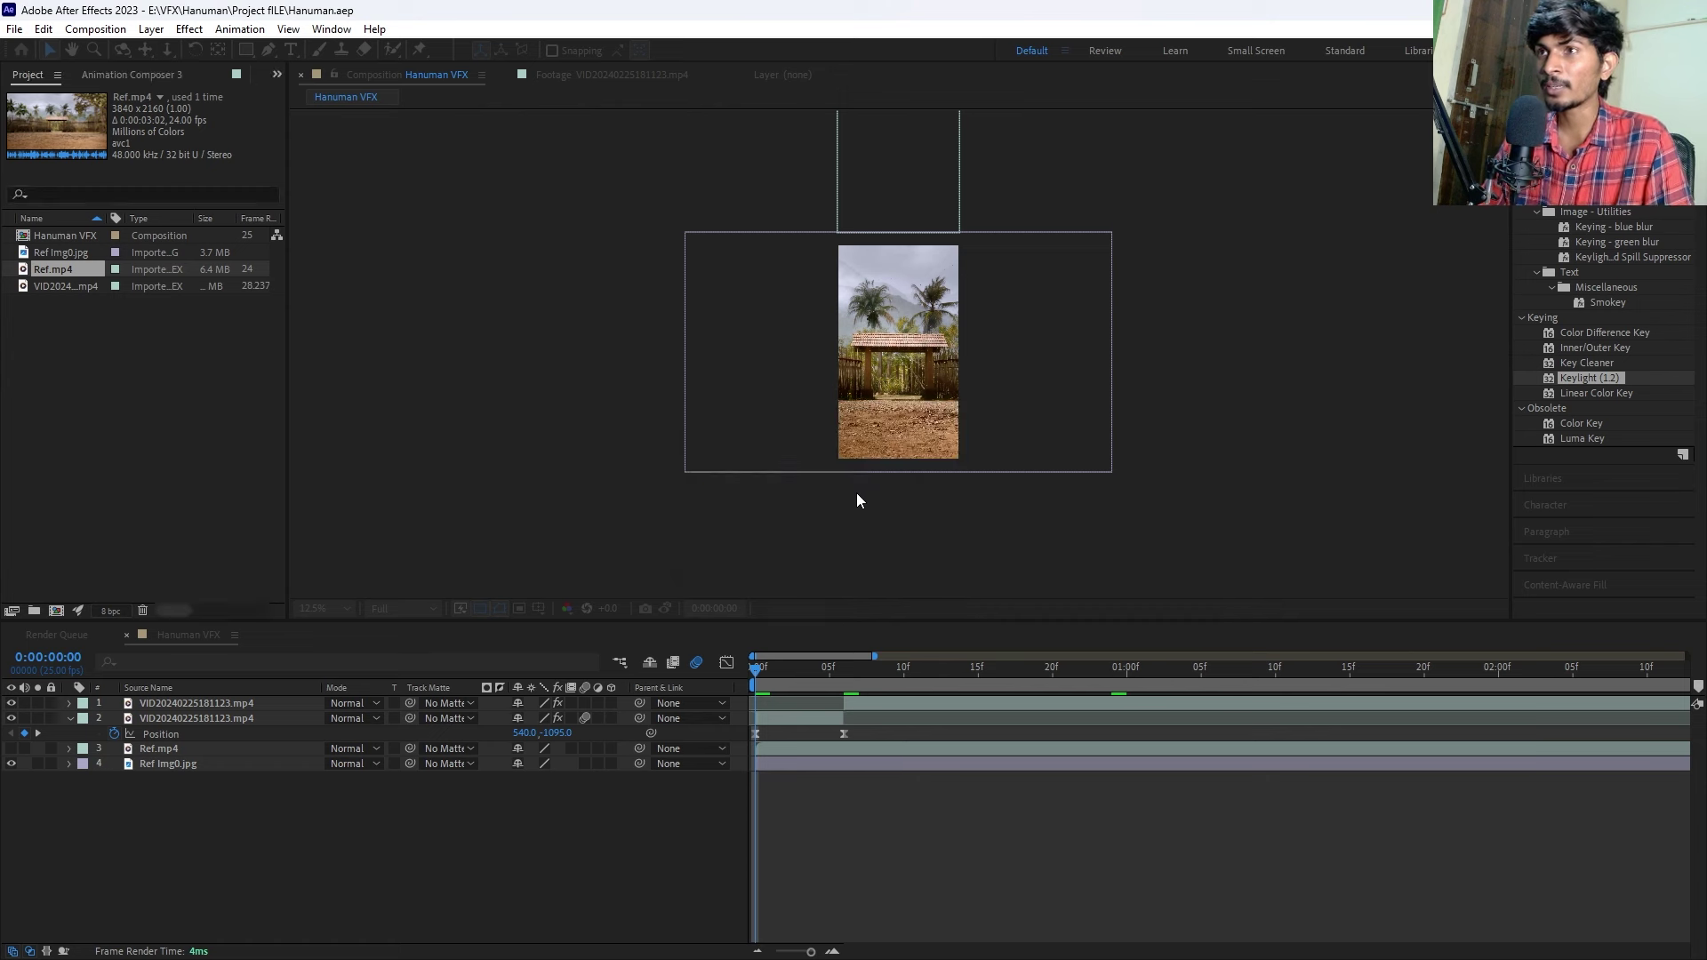
Zoom the viewer to 25% and preview the fall again, stopping at frame 0.
key("period")
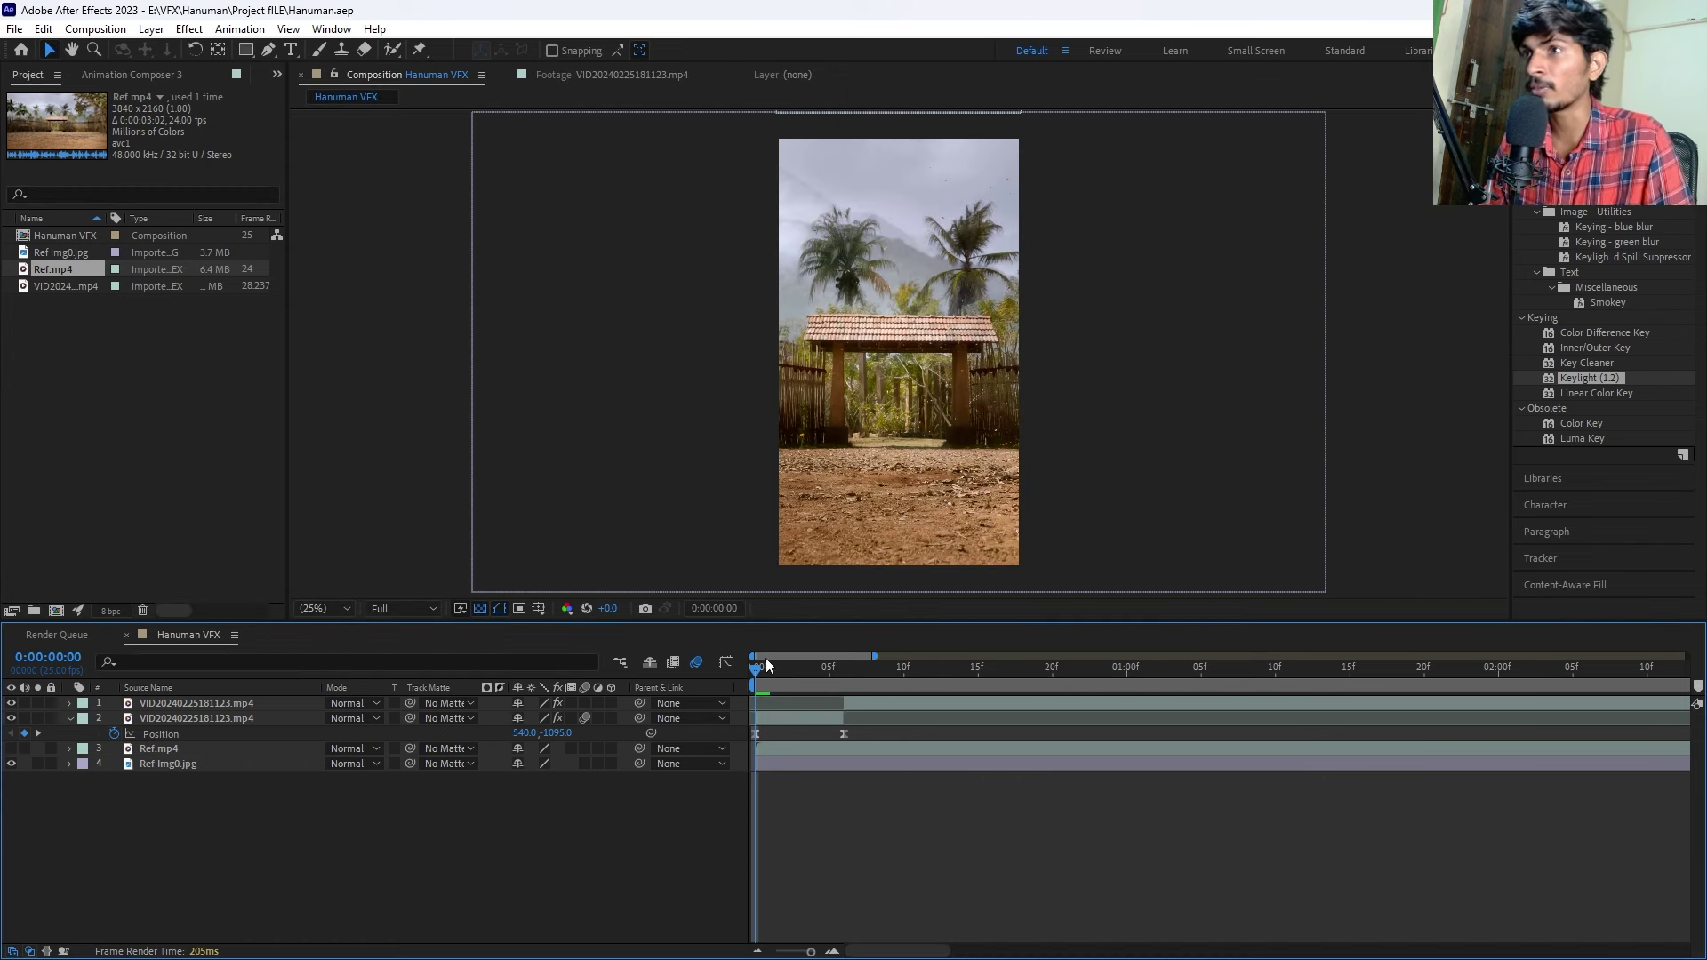
left_click_drag(758, 665, 724, 679)
key("space")
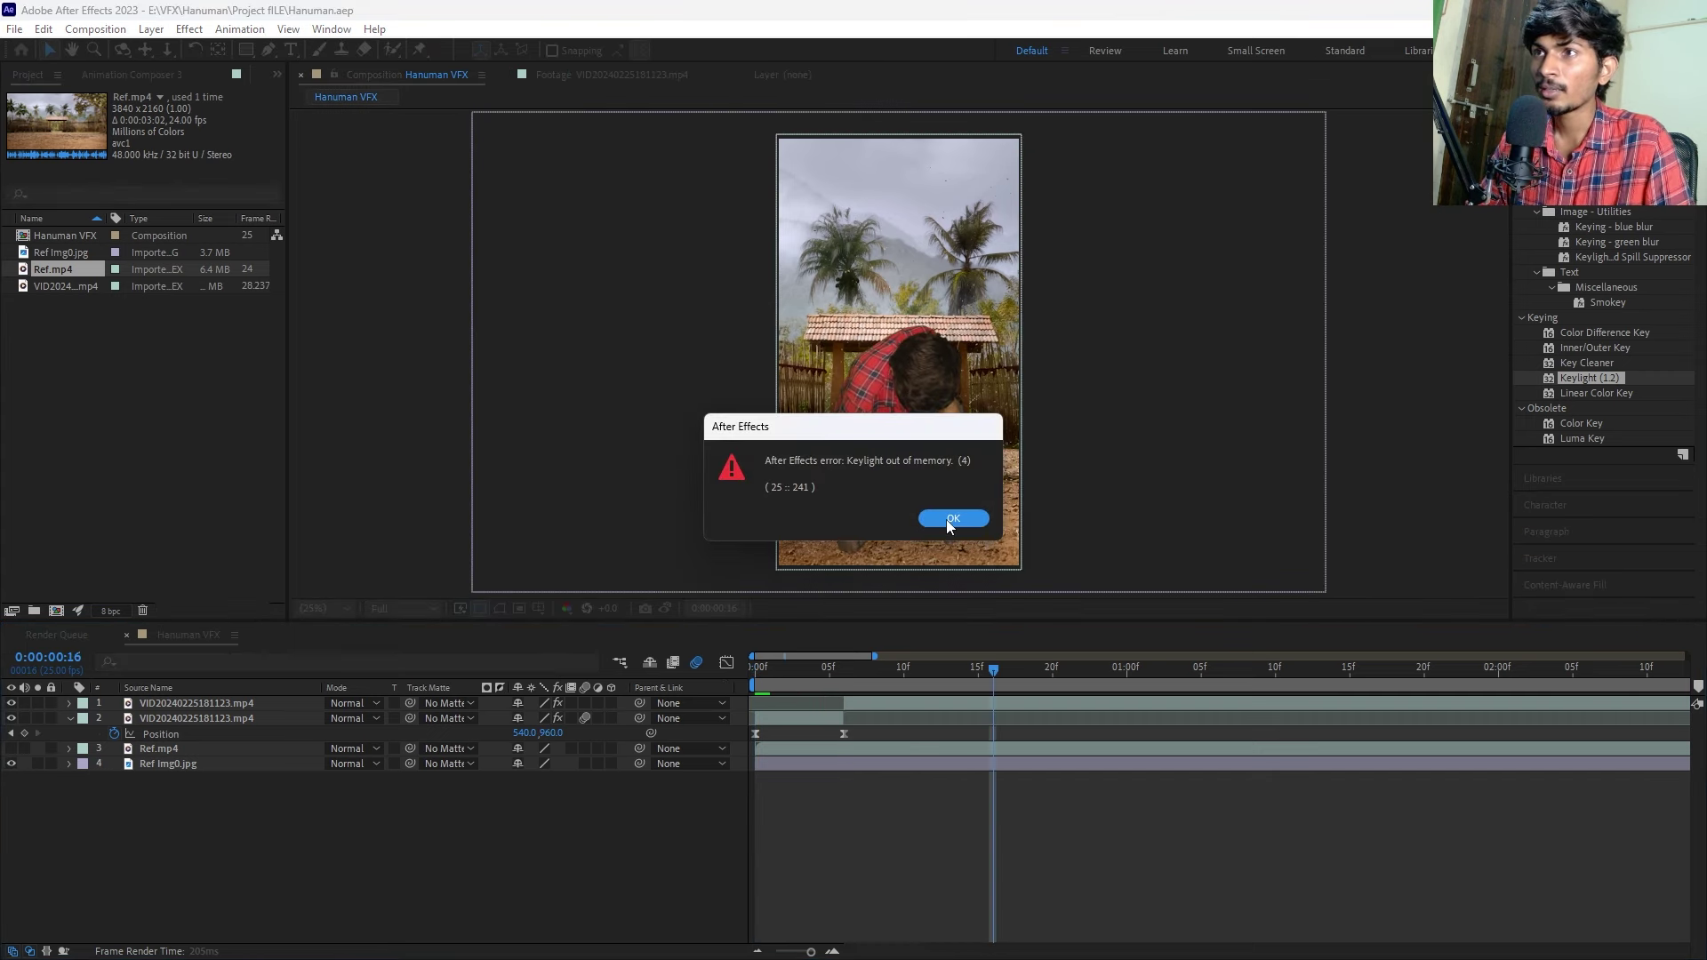
left_click(947, 519)
key("space")
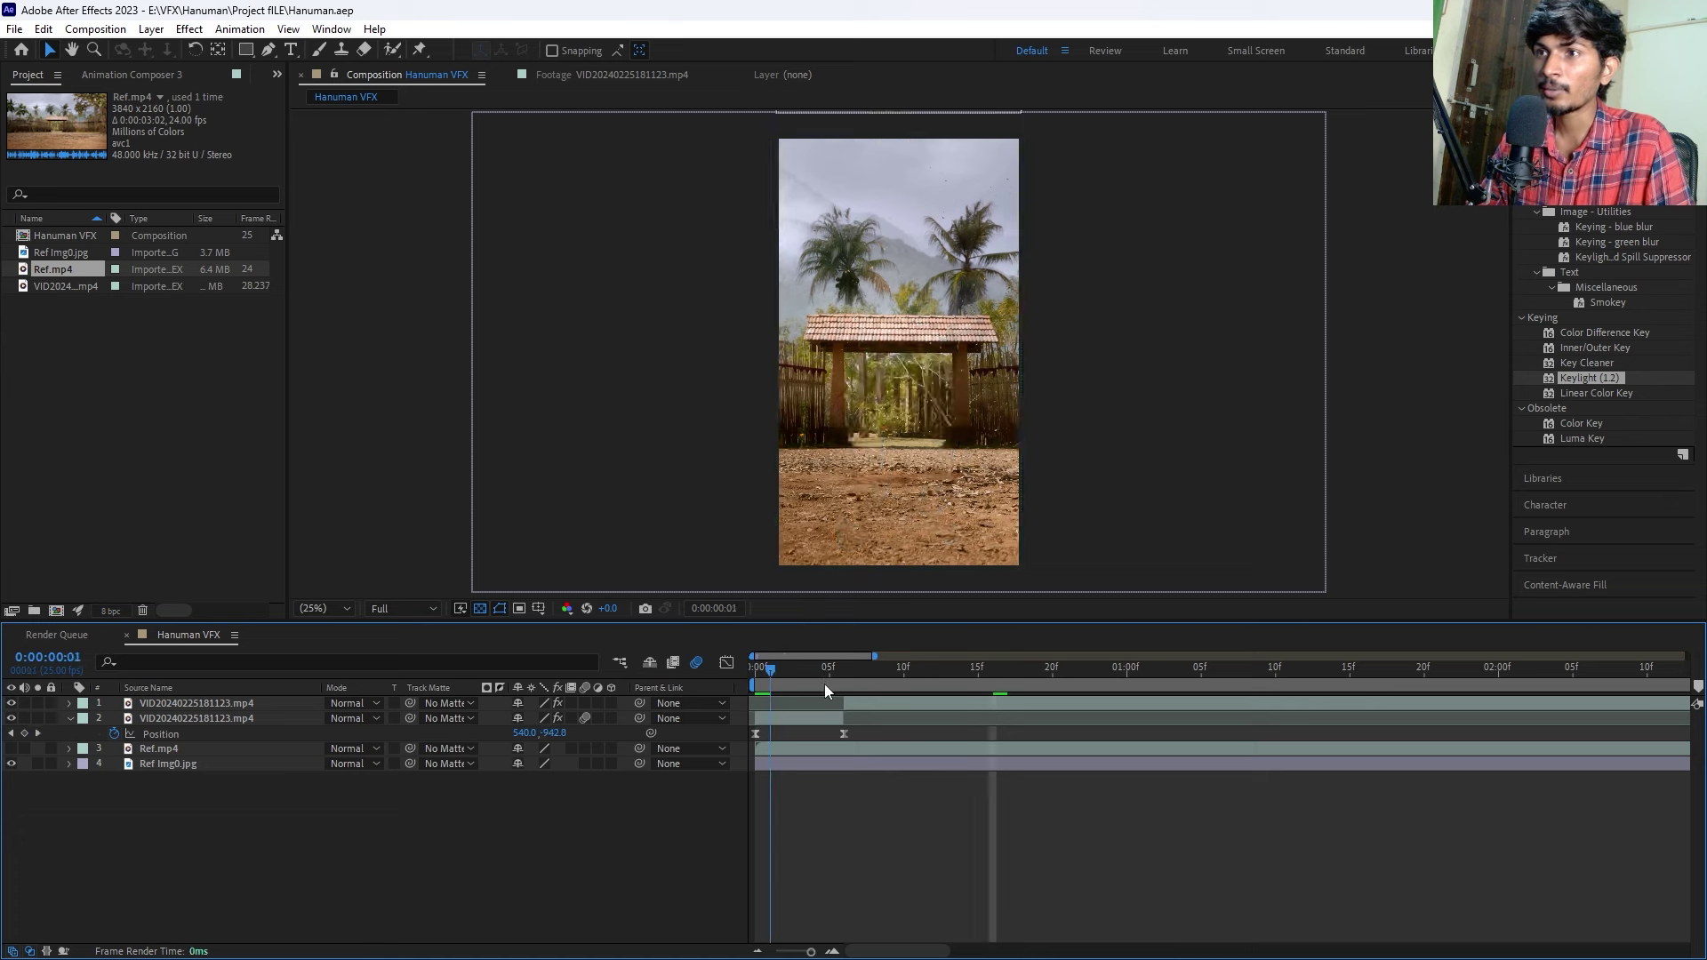
key("space")
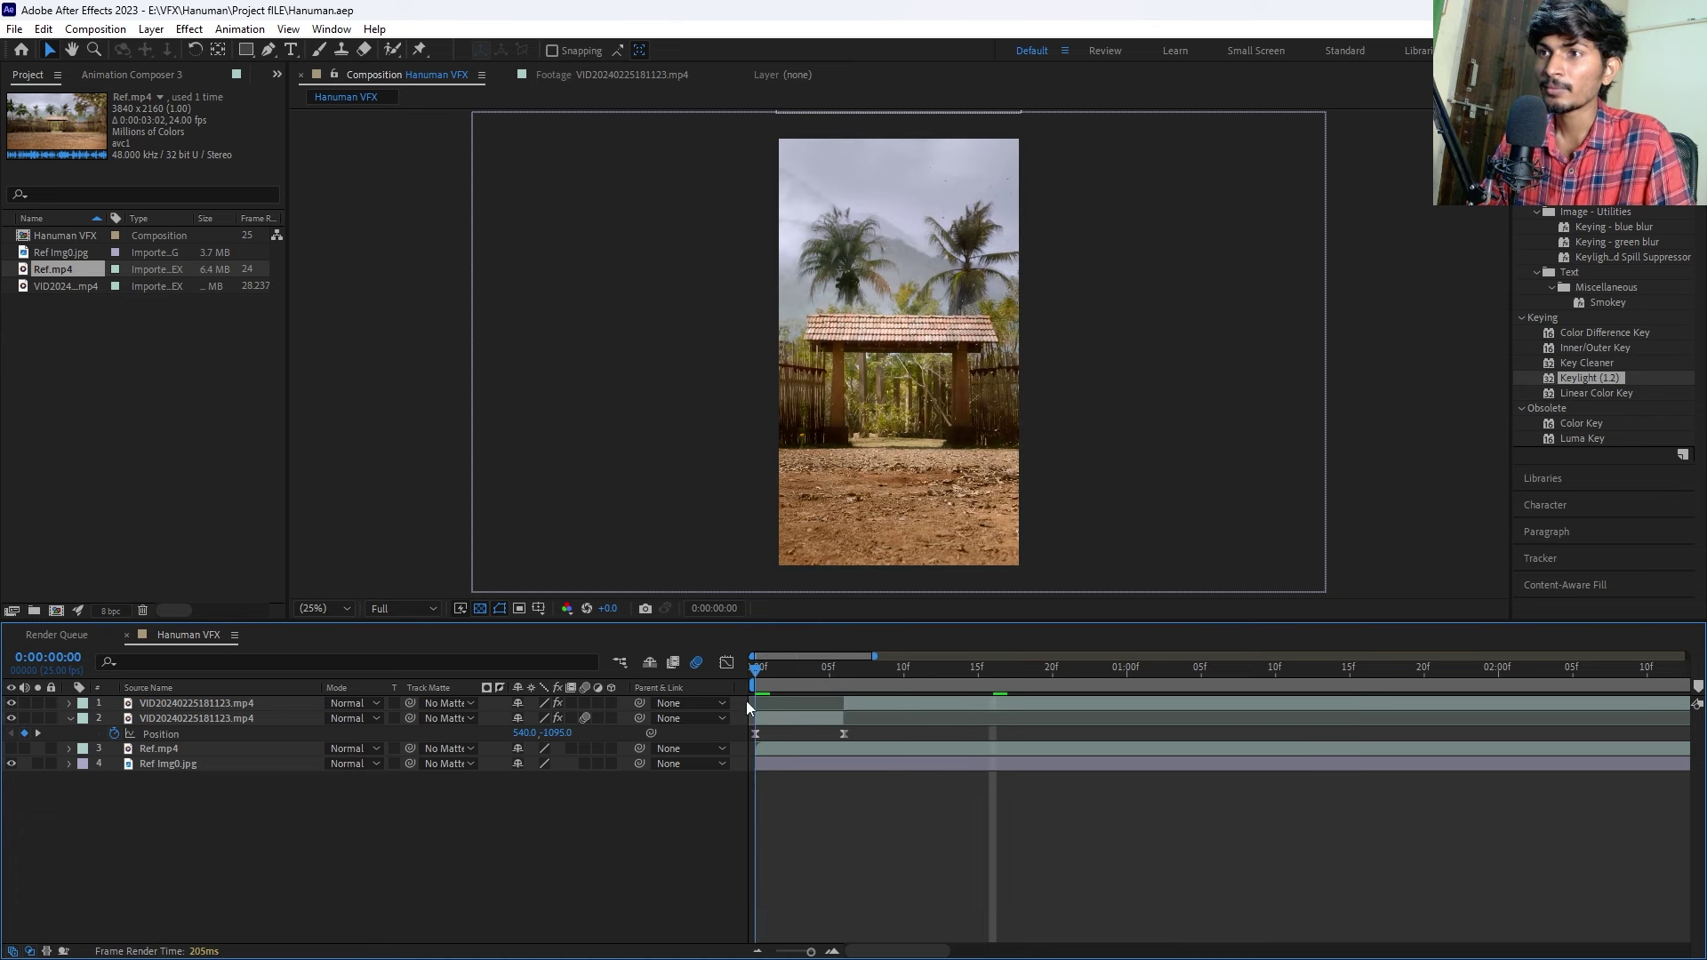
left_click(766, 718)
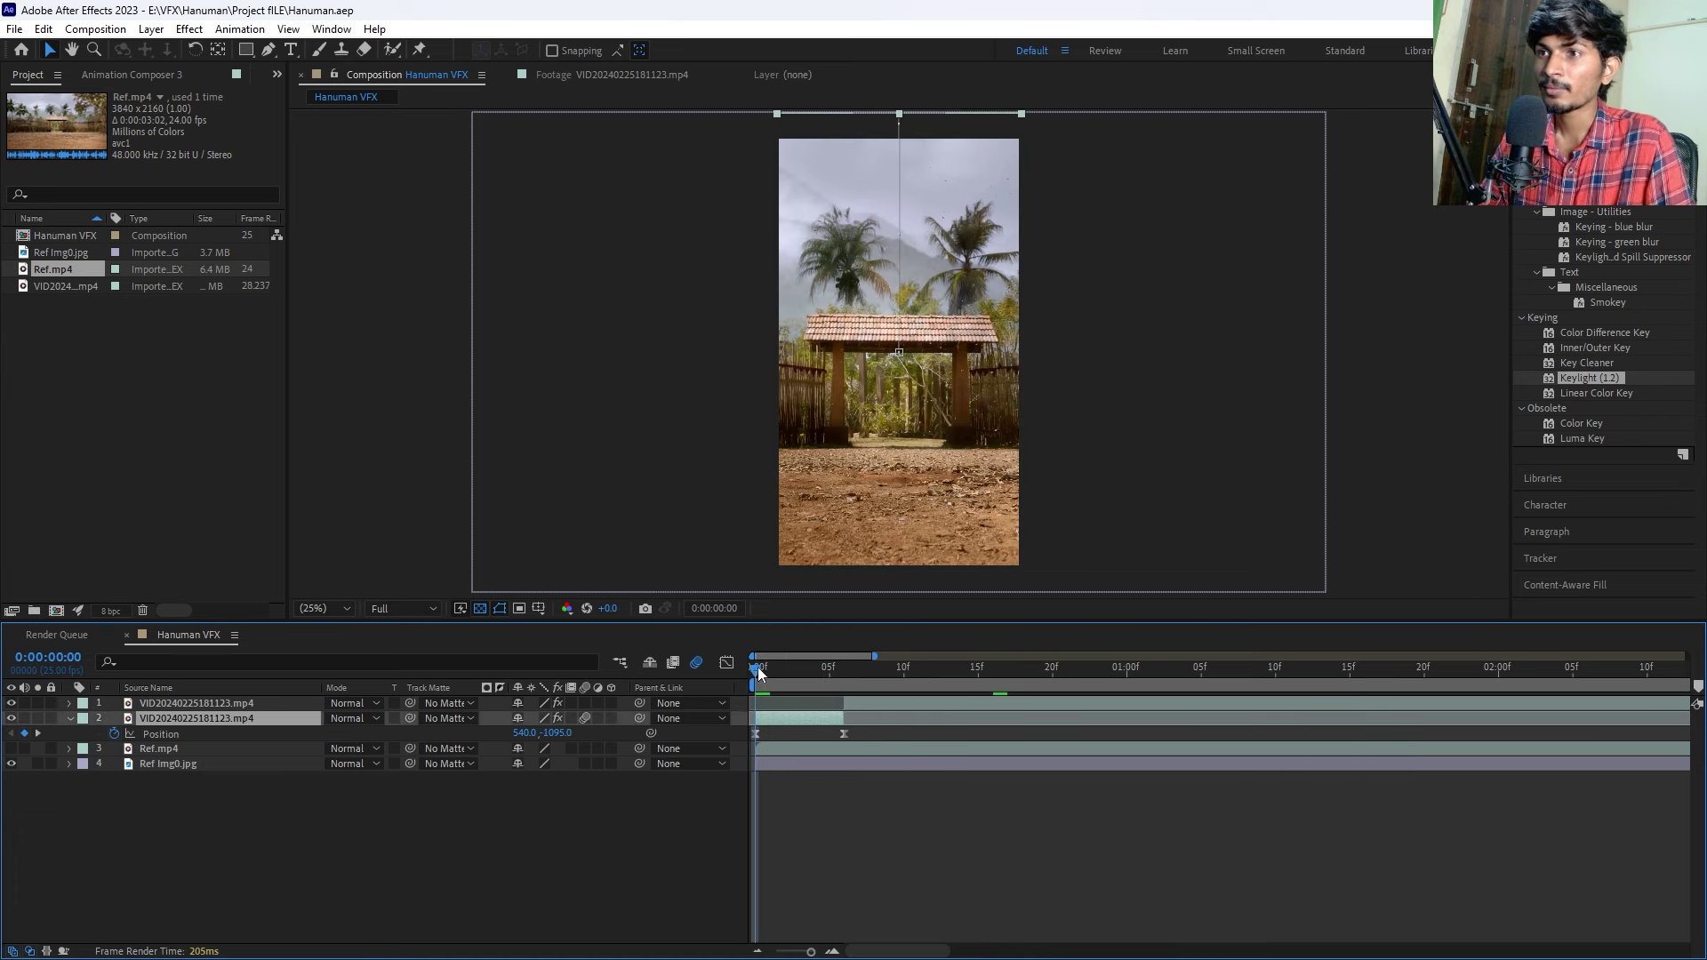
Freeze the man's footage with Time > Freeze Frame and preview the fall.
right_click(772, 722)
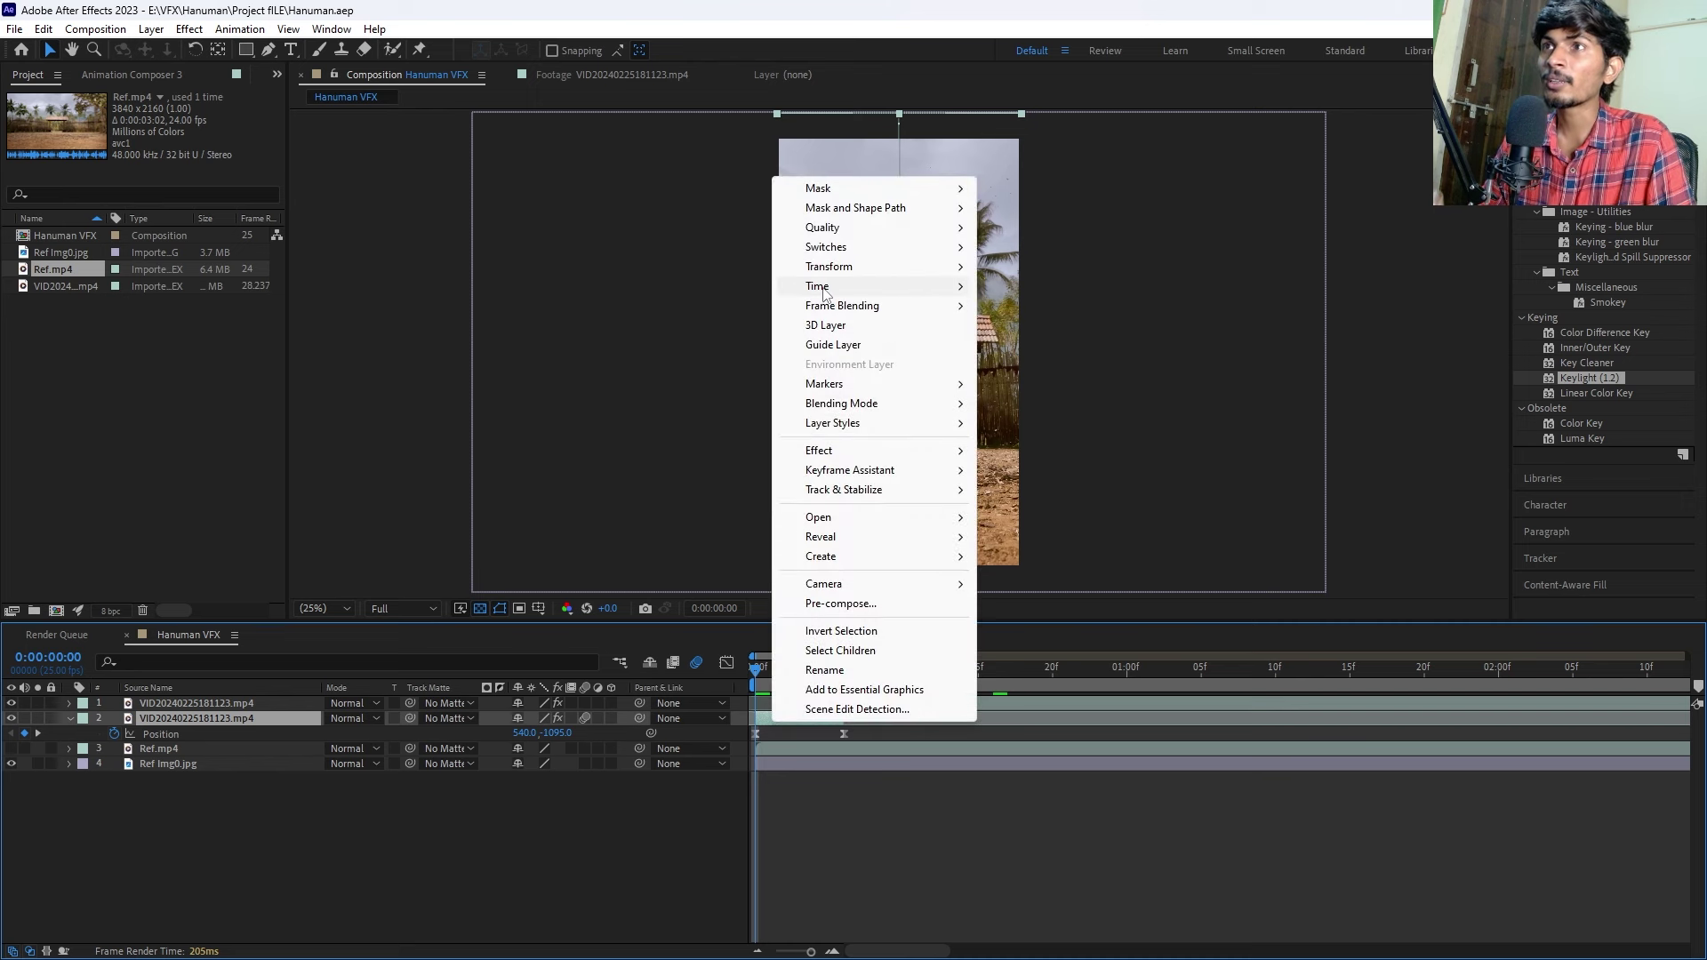
mouse_move(836, 287)
left_click(1016, 349)
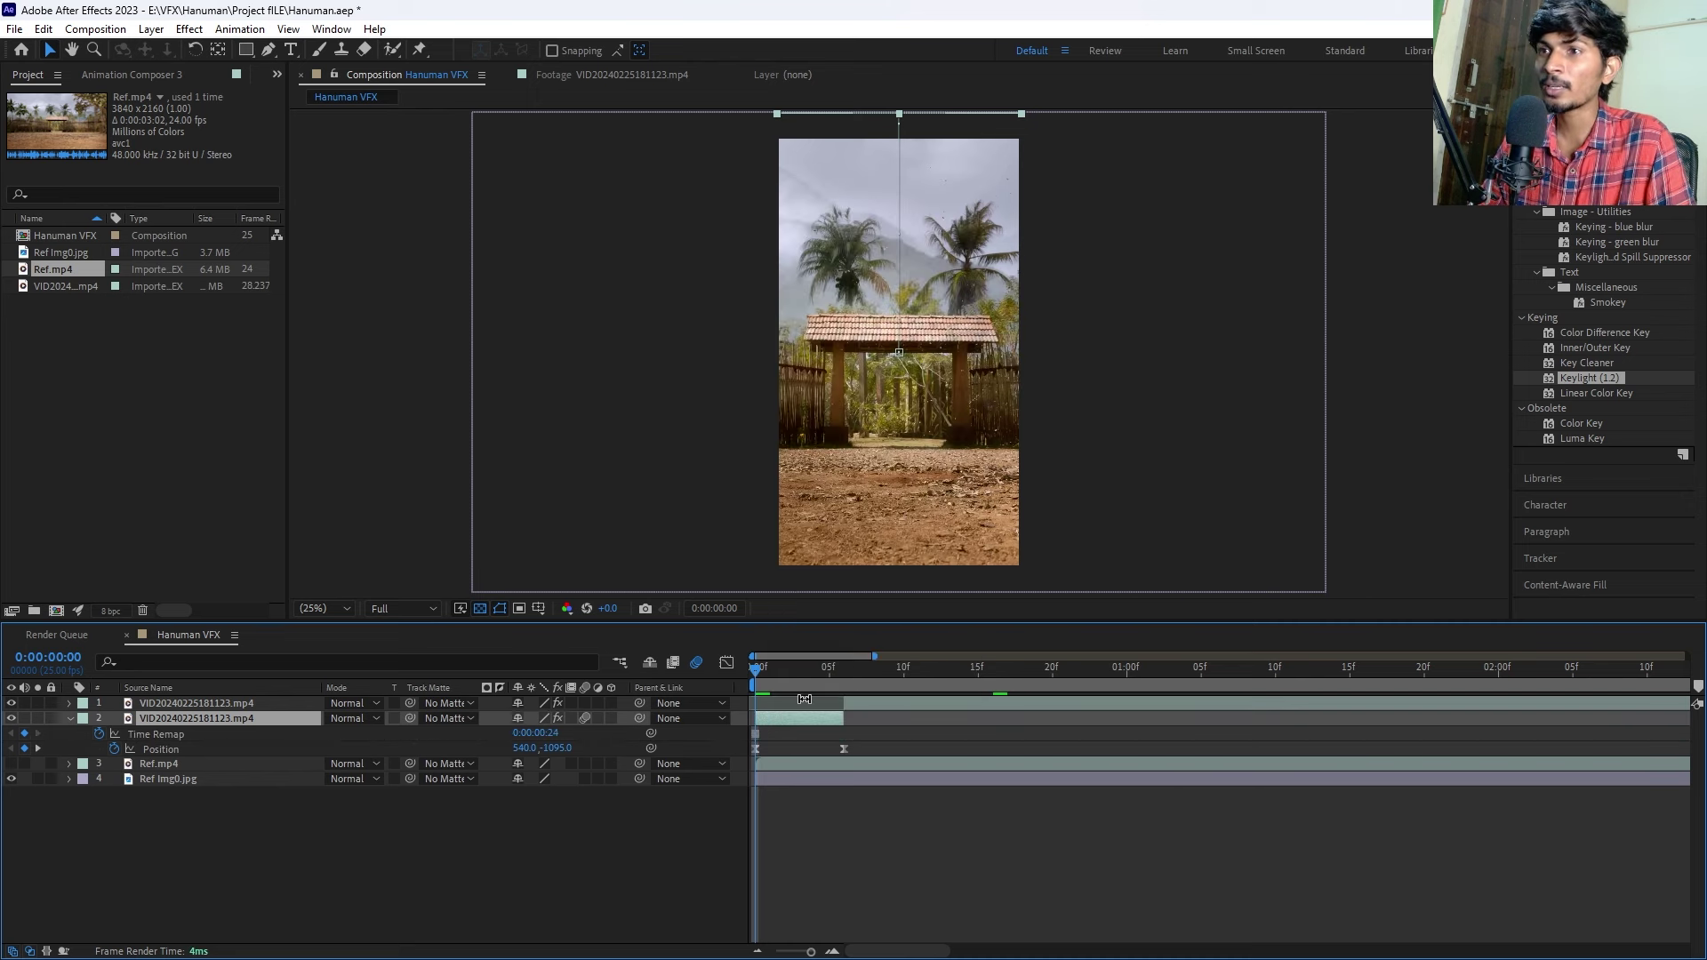
left_click(787, 735)
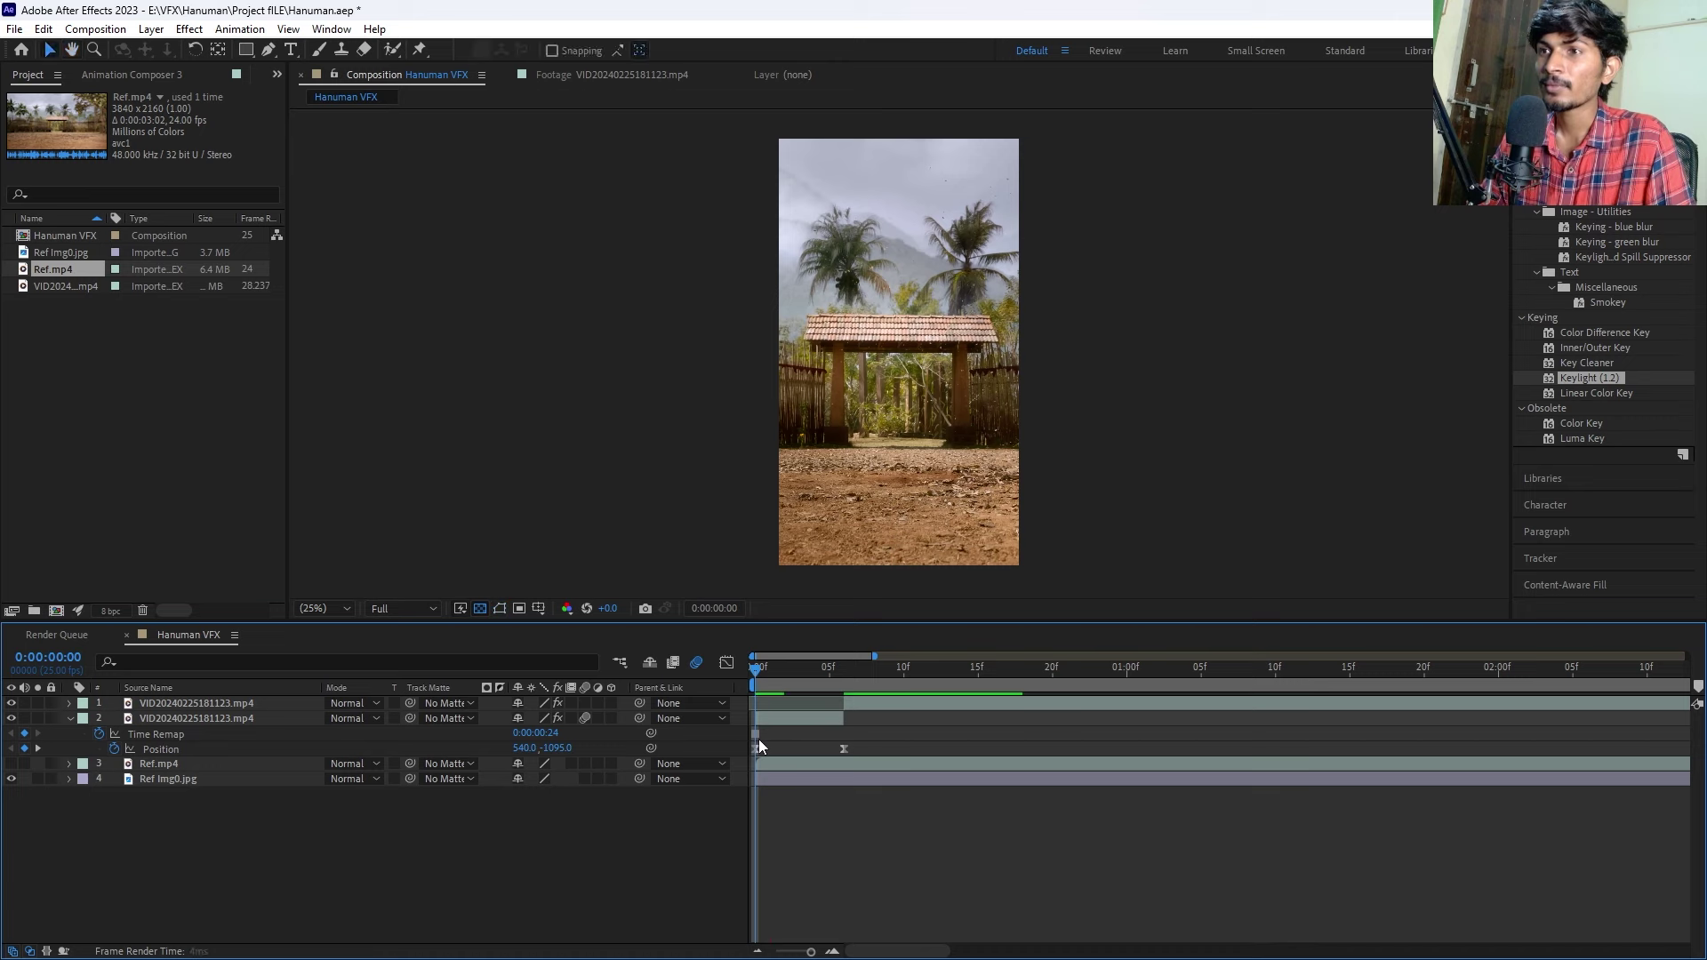
left_click(759, 740)
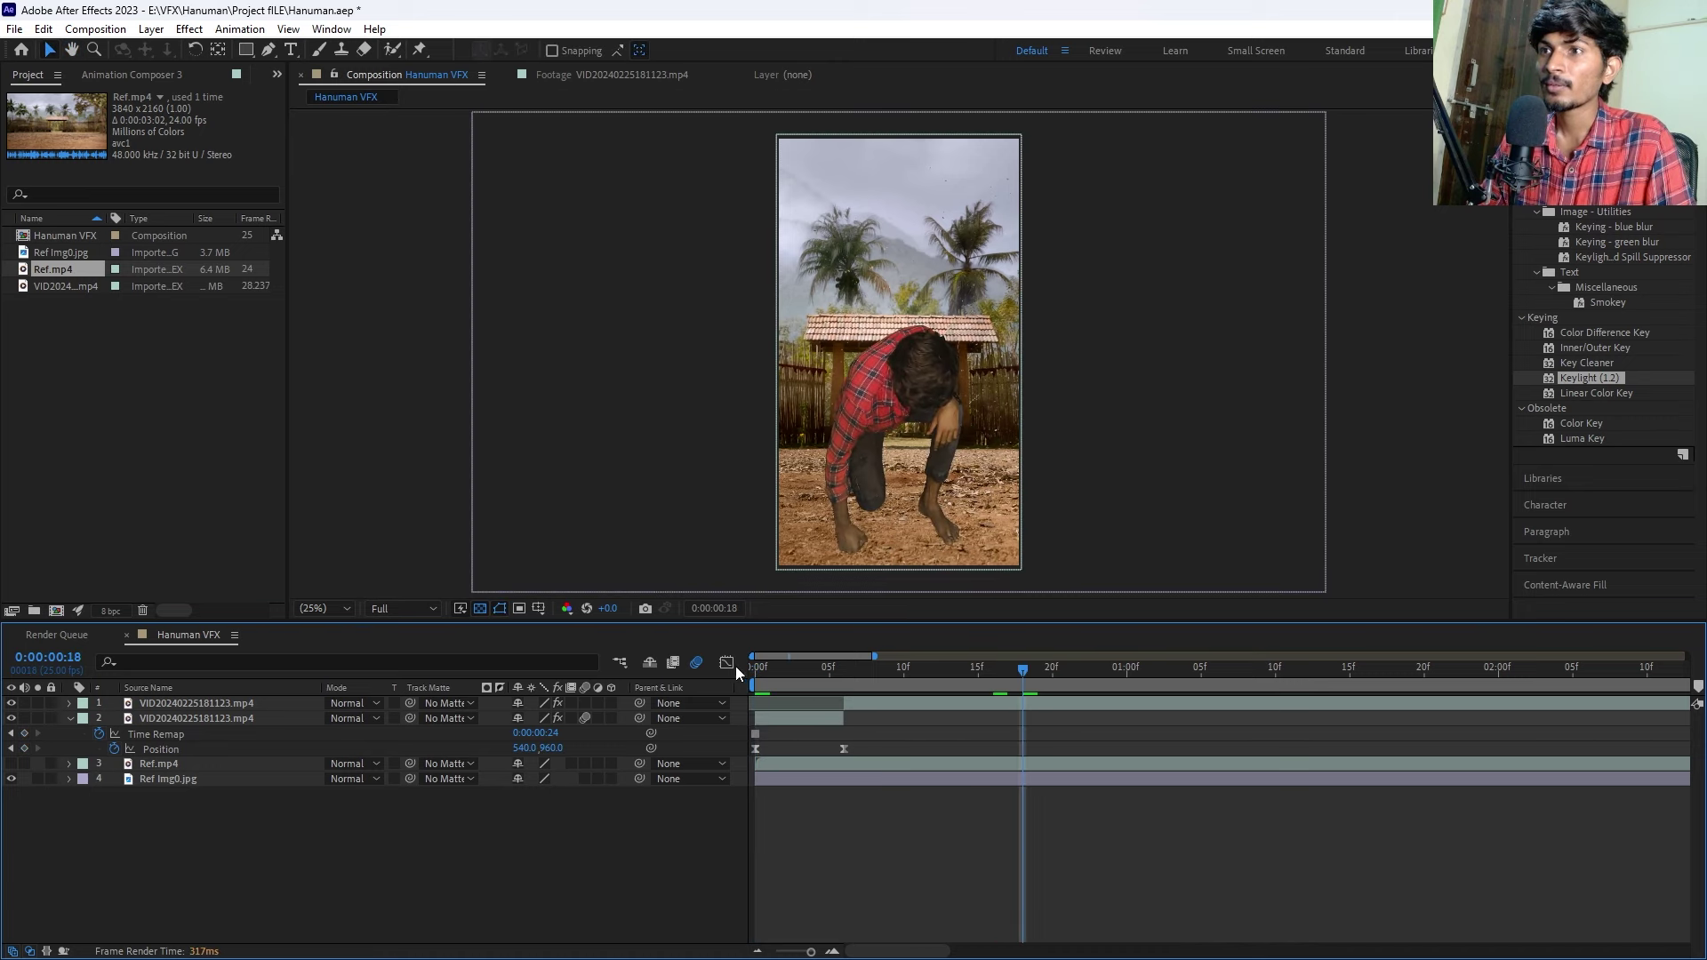
key("space")
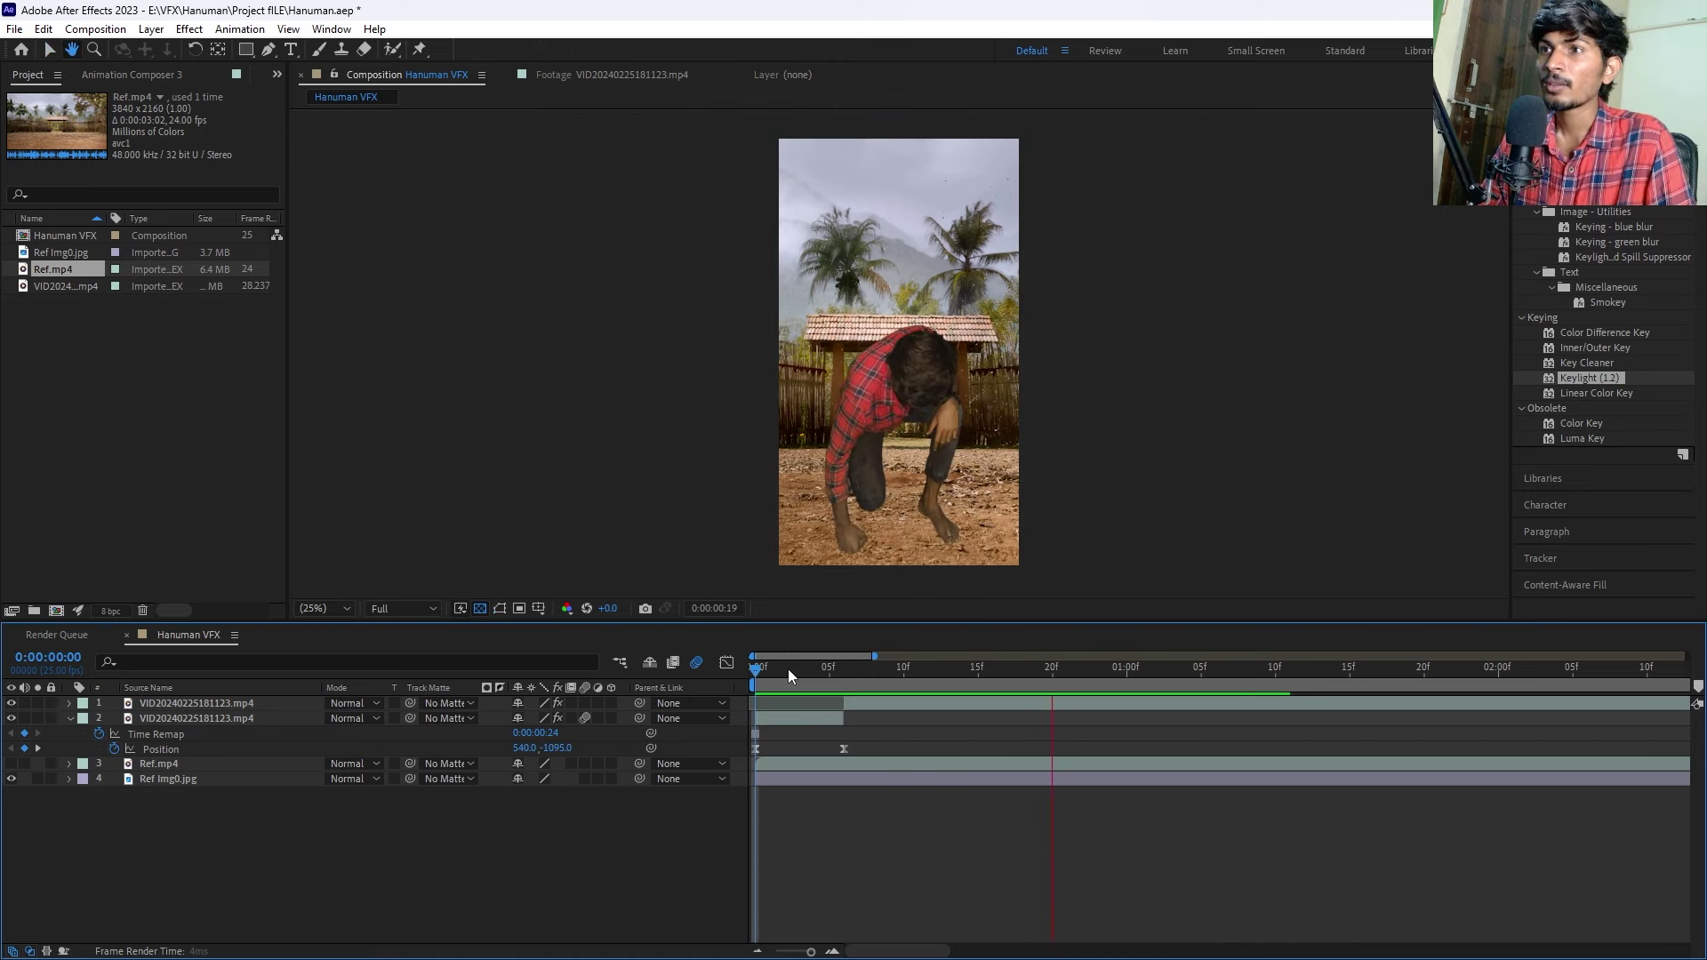
key("Return")
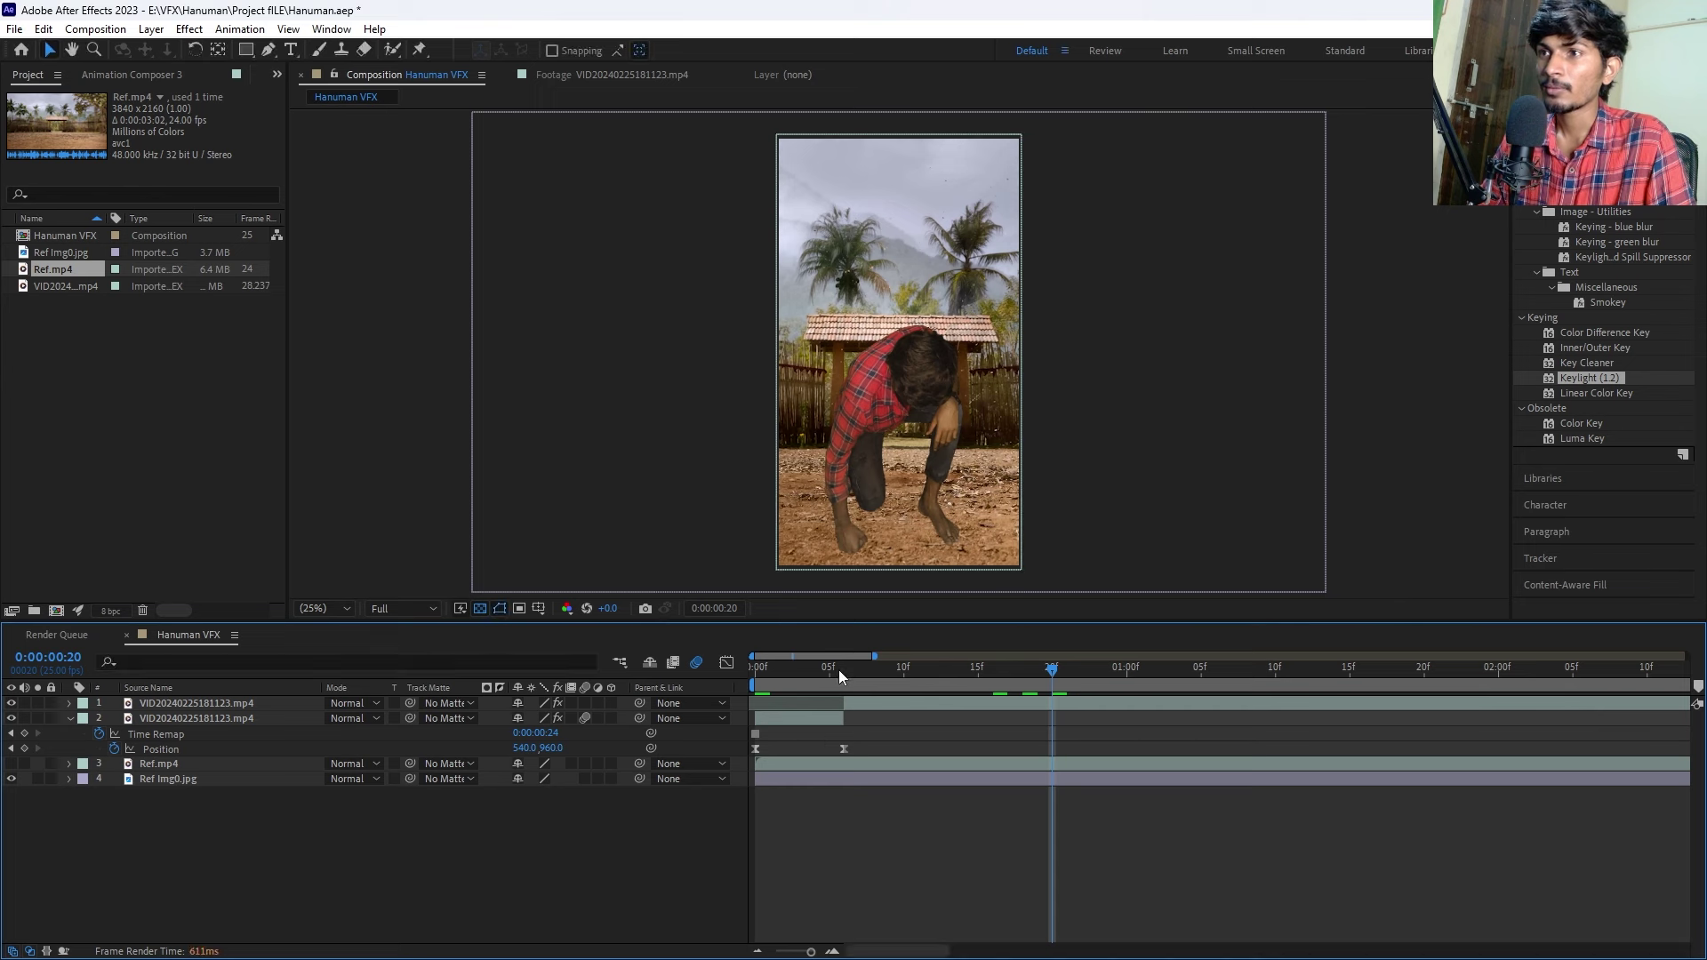
Add a Time Remap keyframe at frame 6 where he lands and preview from the start.
left_click(839, 669)
left_click(816, 722)
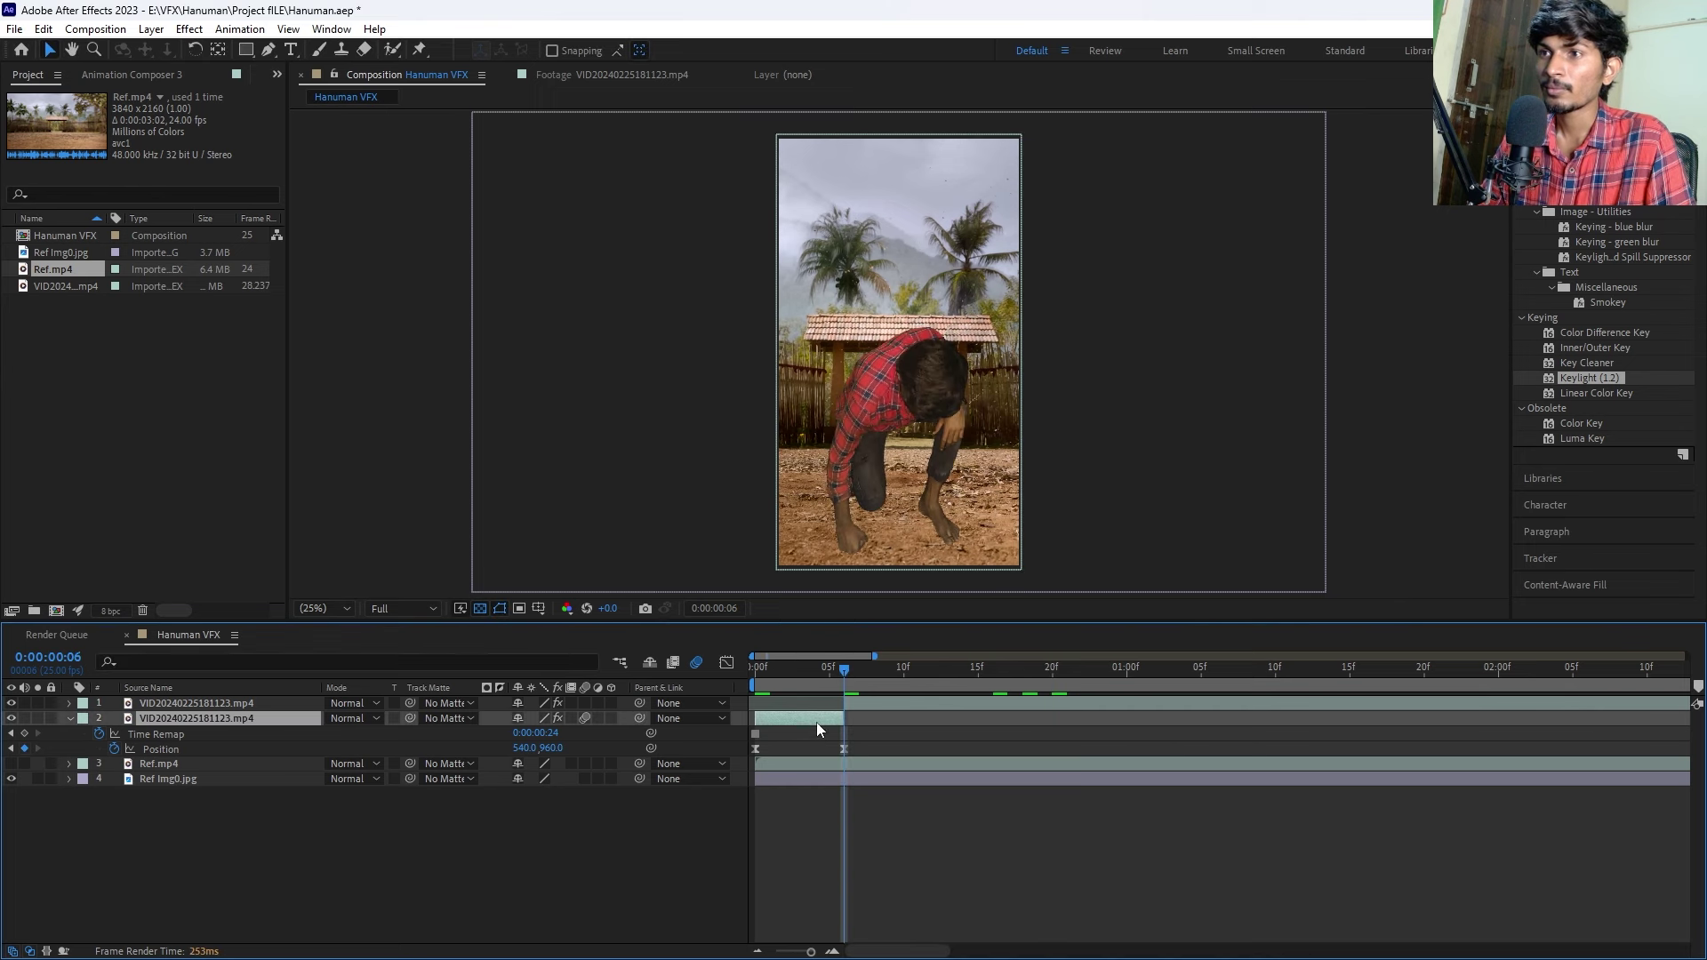
left_click(24, 734)
left_click(755, 734)
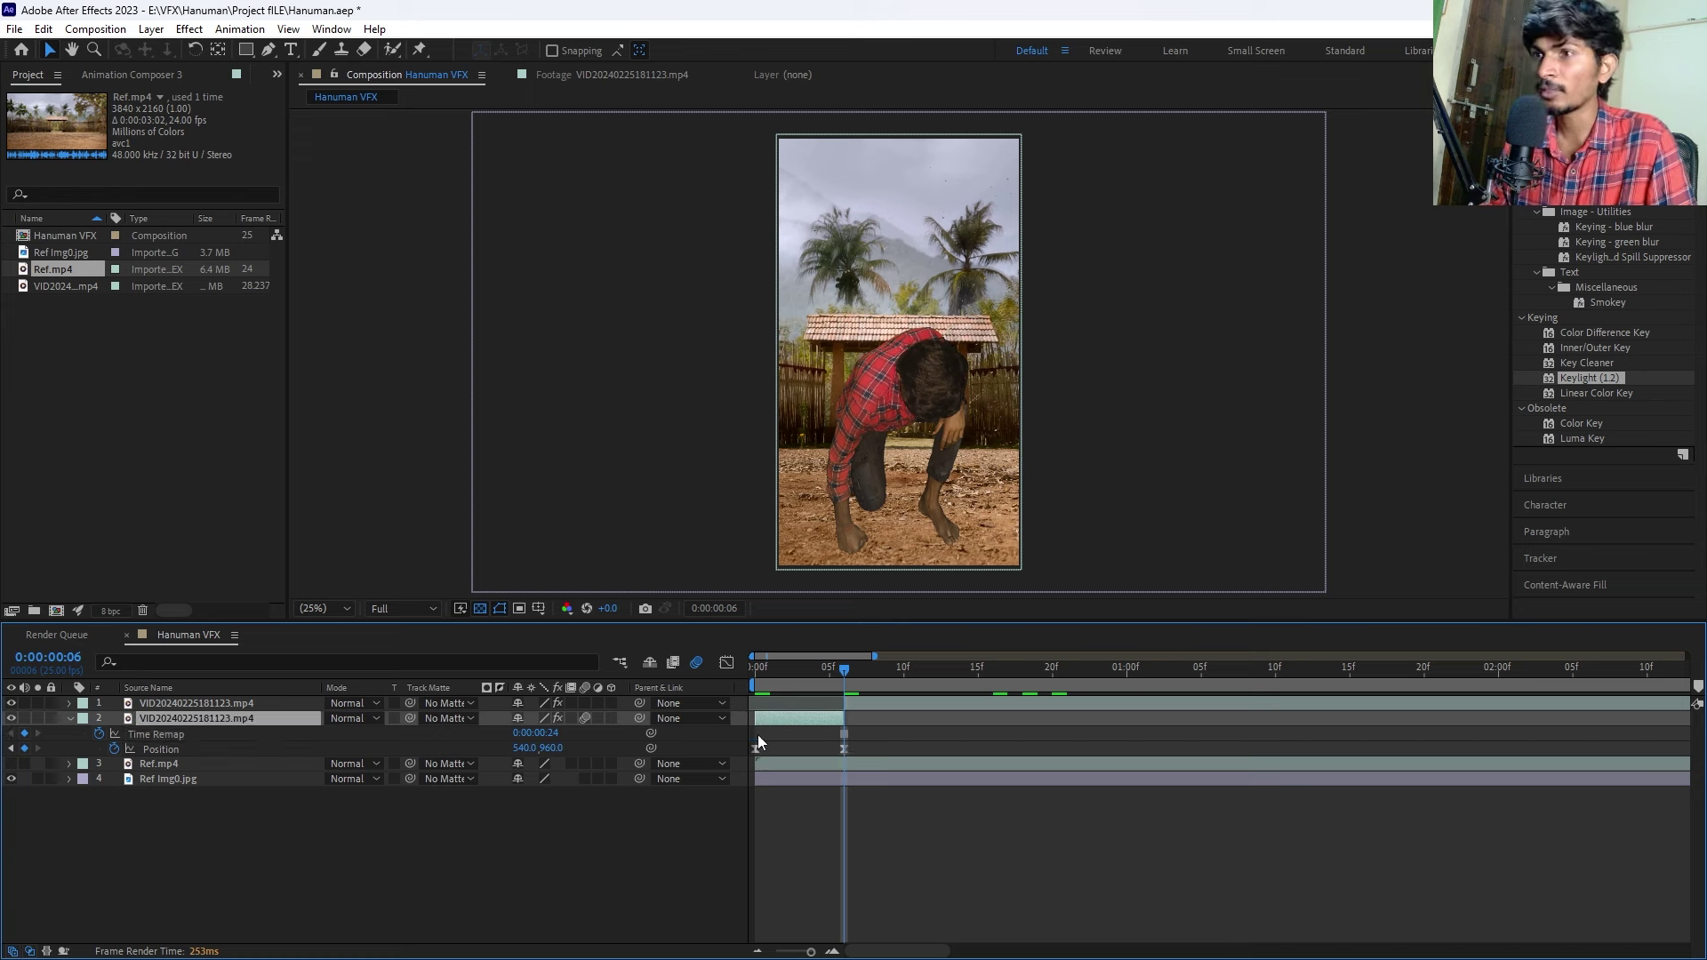
left_click_drag(810, 674, 737, 701)
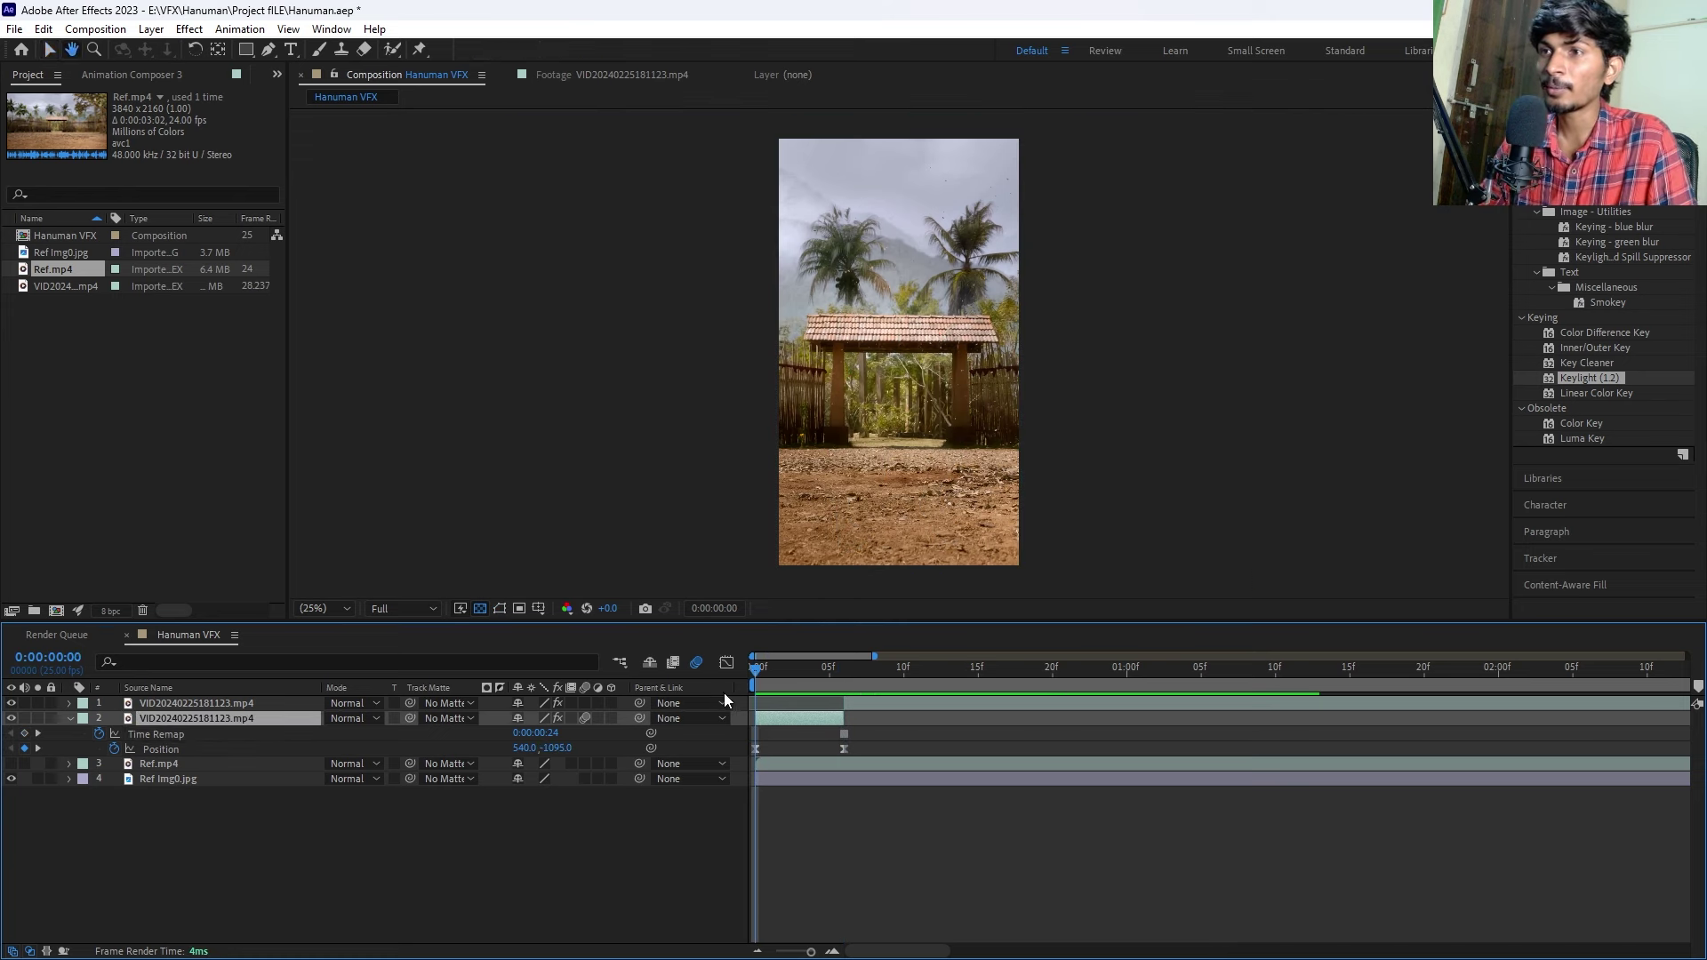
key("space")
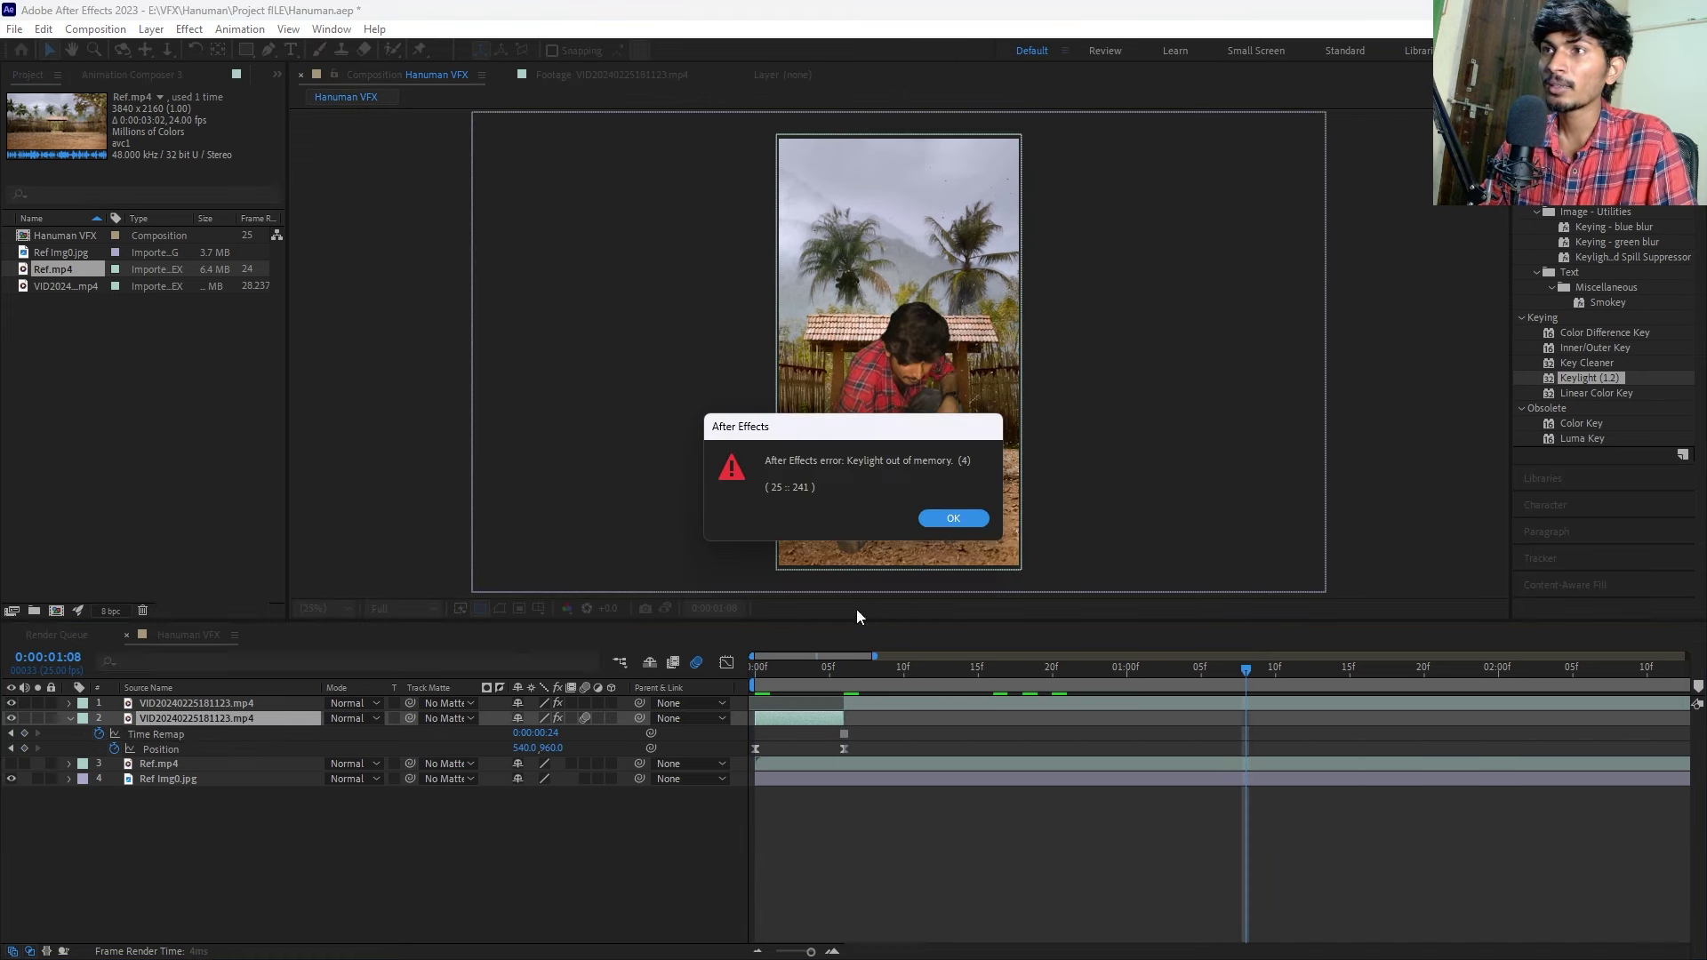
left_click(954, 519)
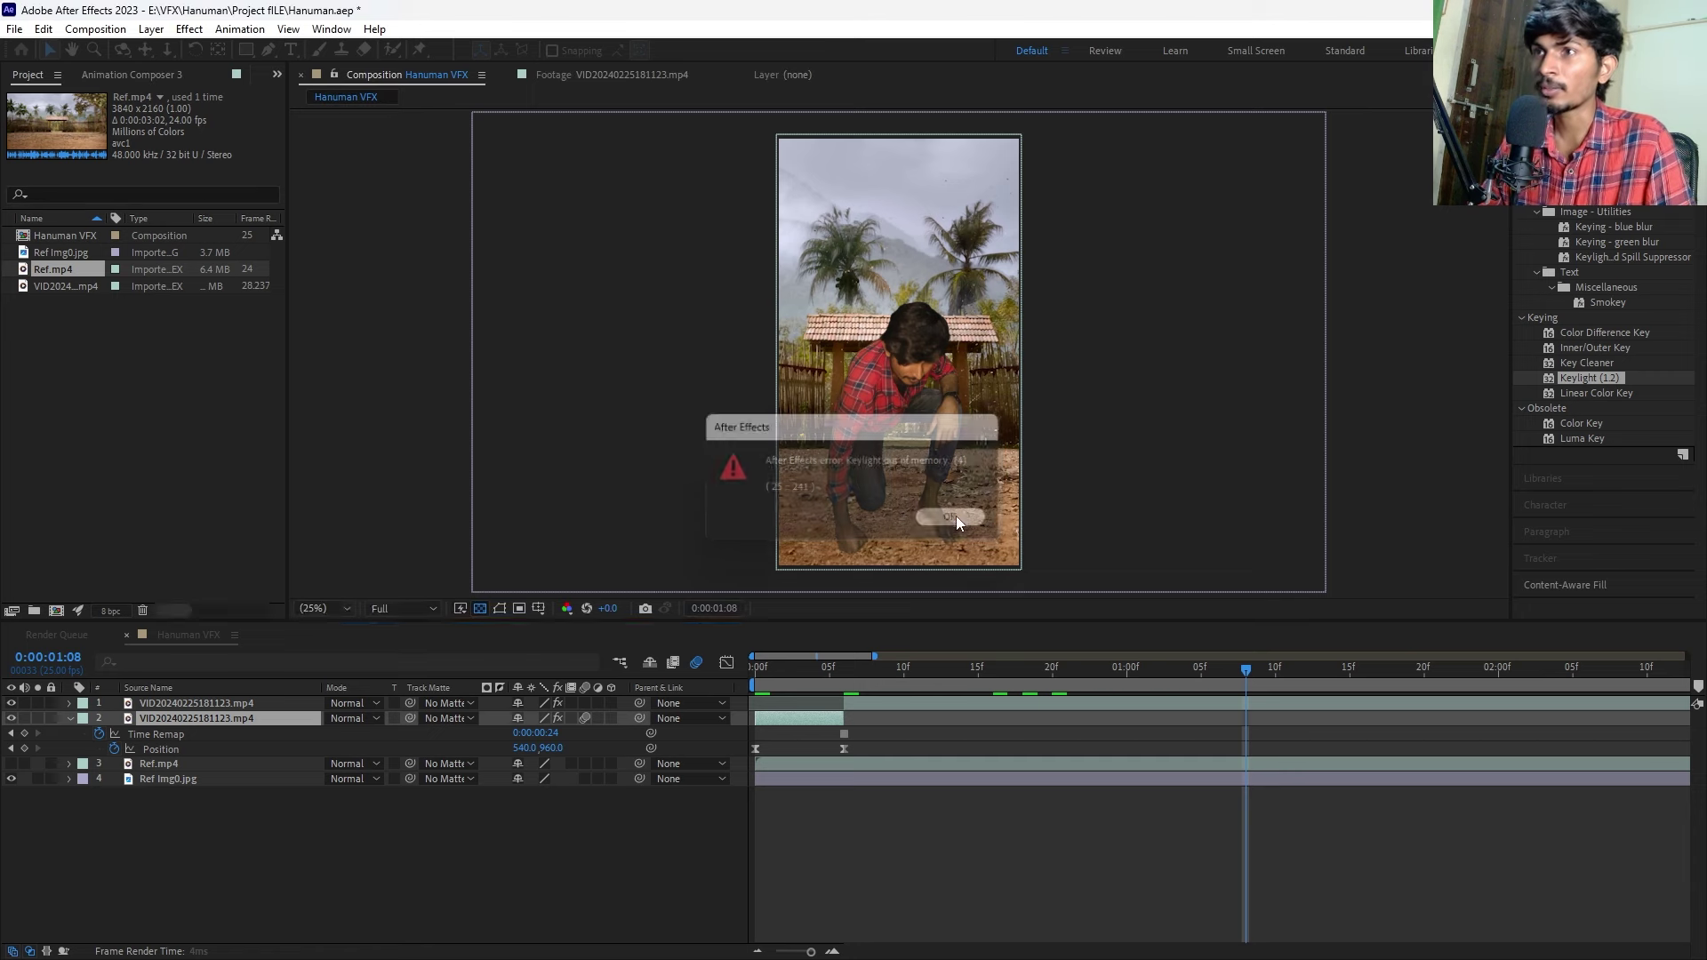
left_click(804, 735)
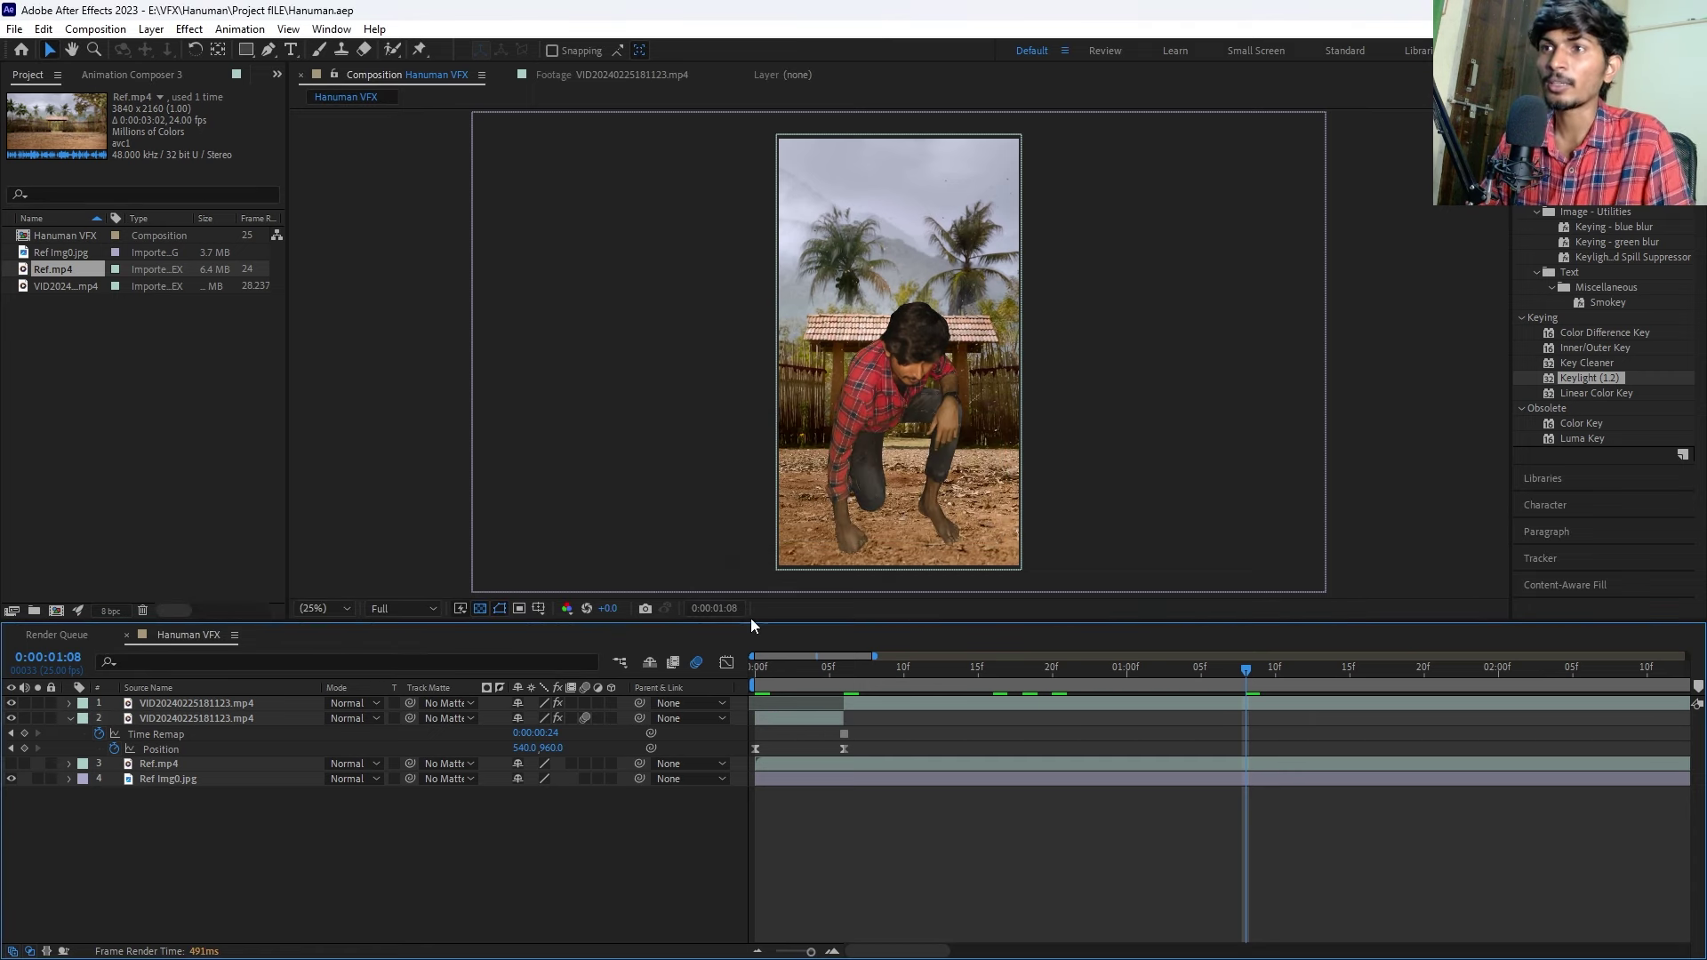
Lower 'RAM reserved for other applications' below 6 GB in Memory & Performance preferences.
left_click(44, 28)
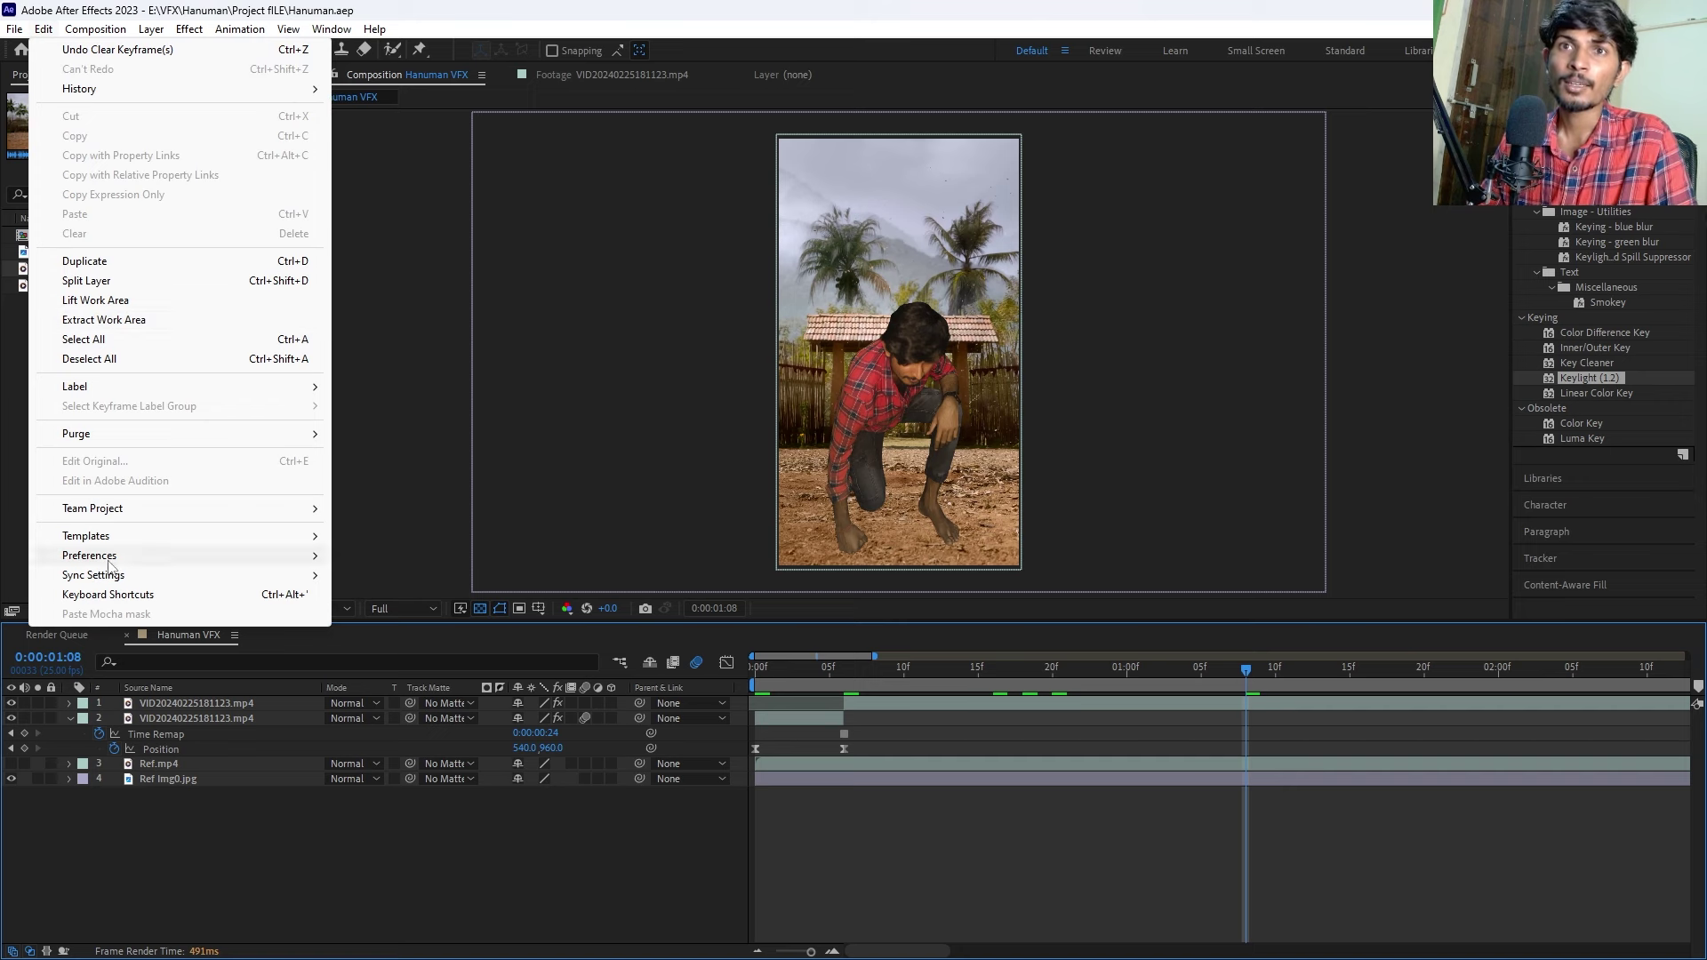
mouse_move(111, 558)
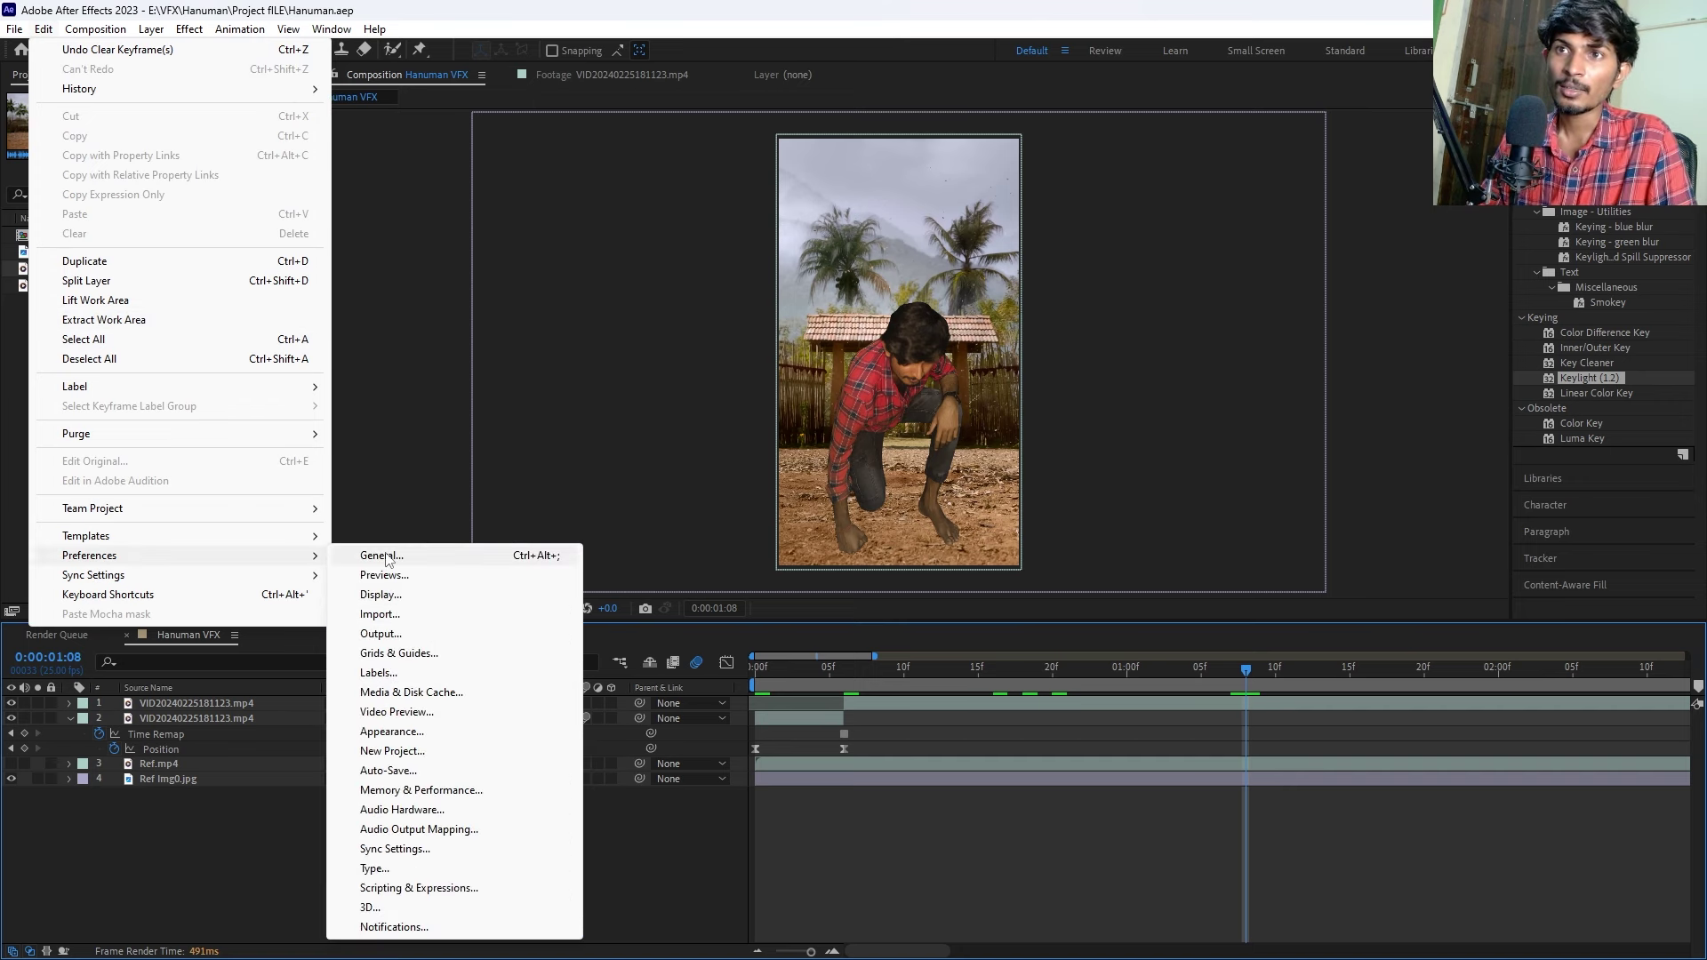
left_click(388, 555)
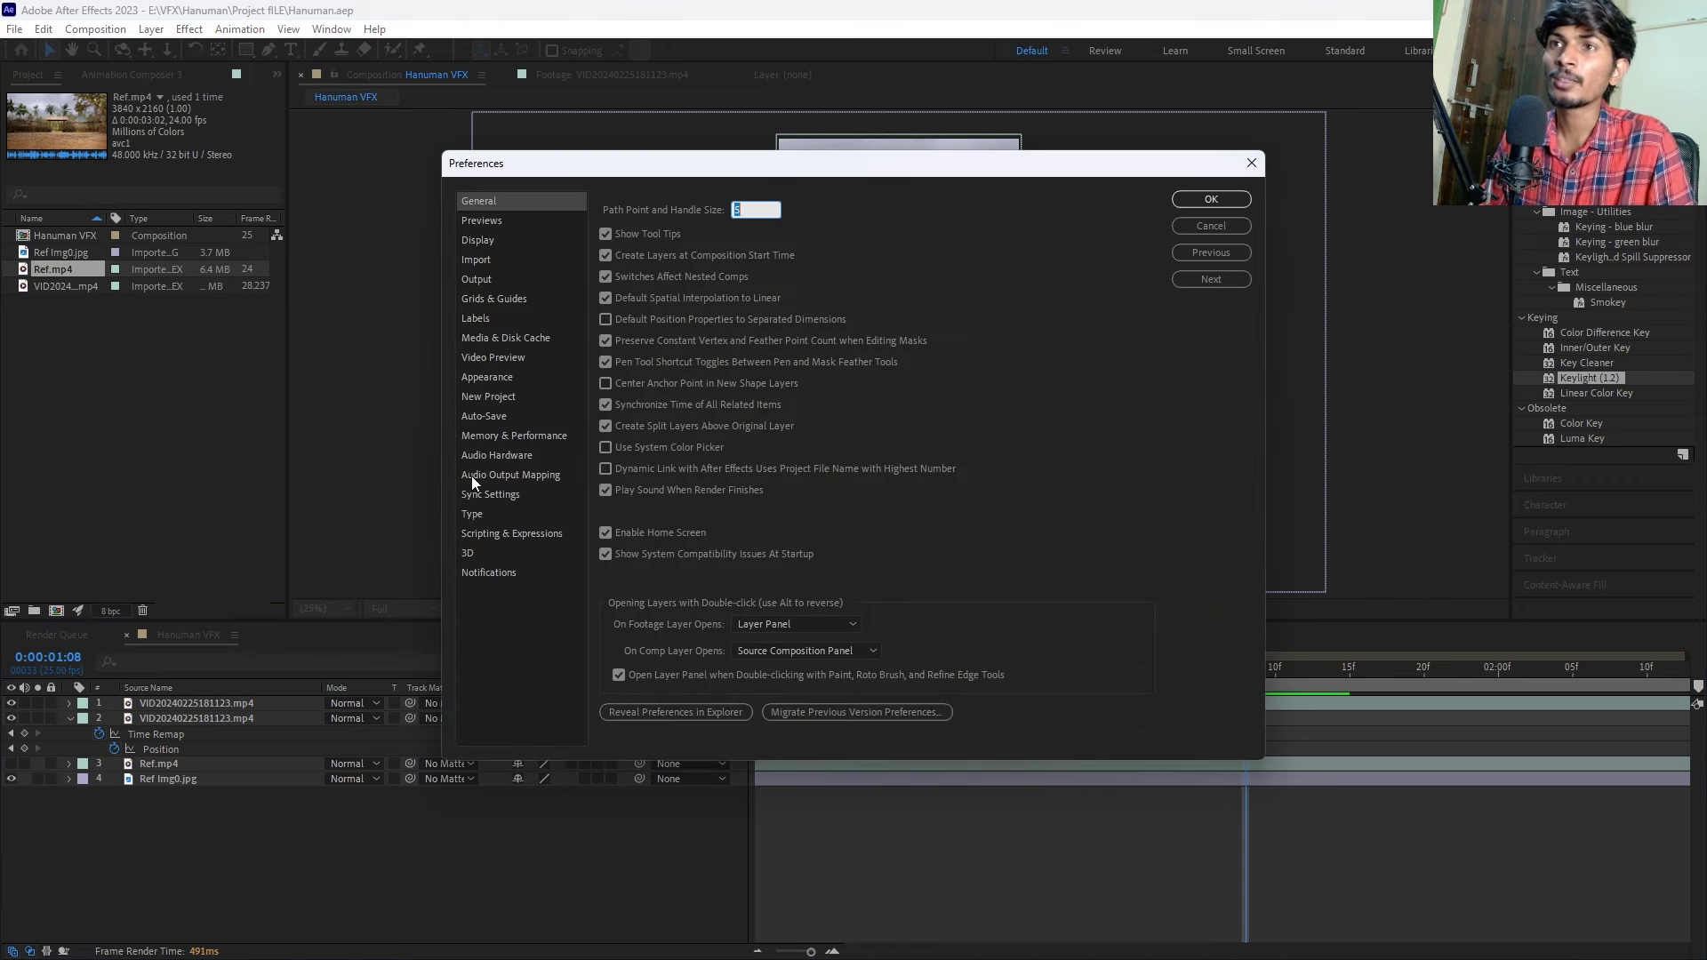
left_click(482, 436)
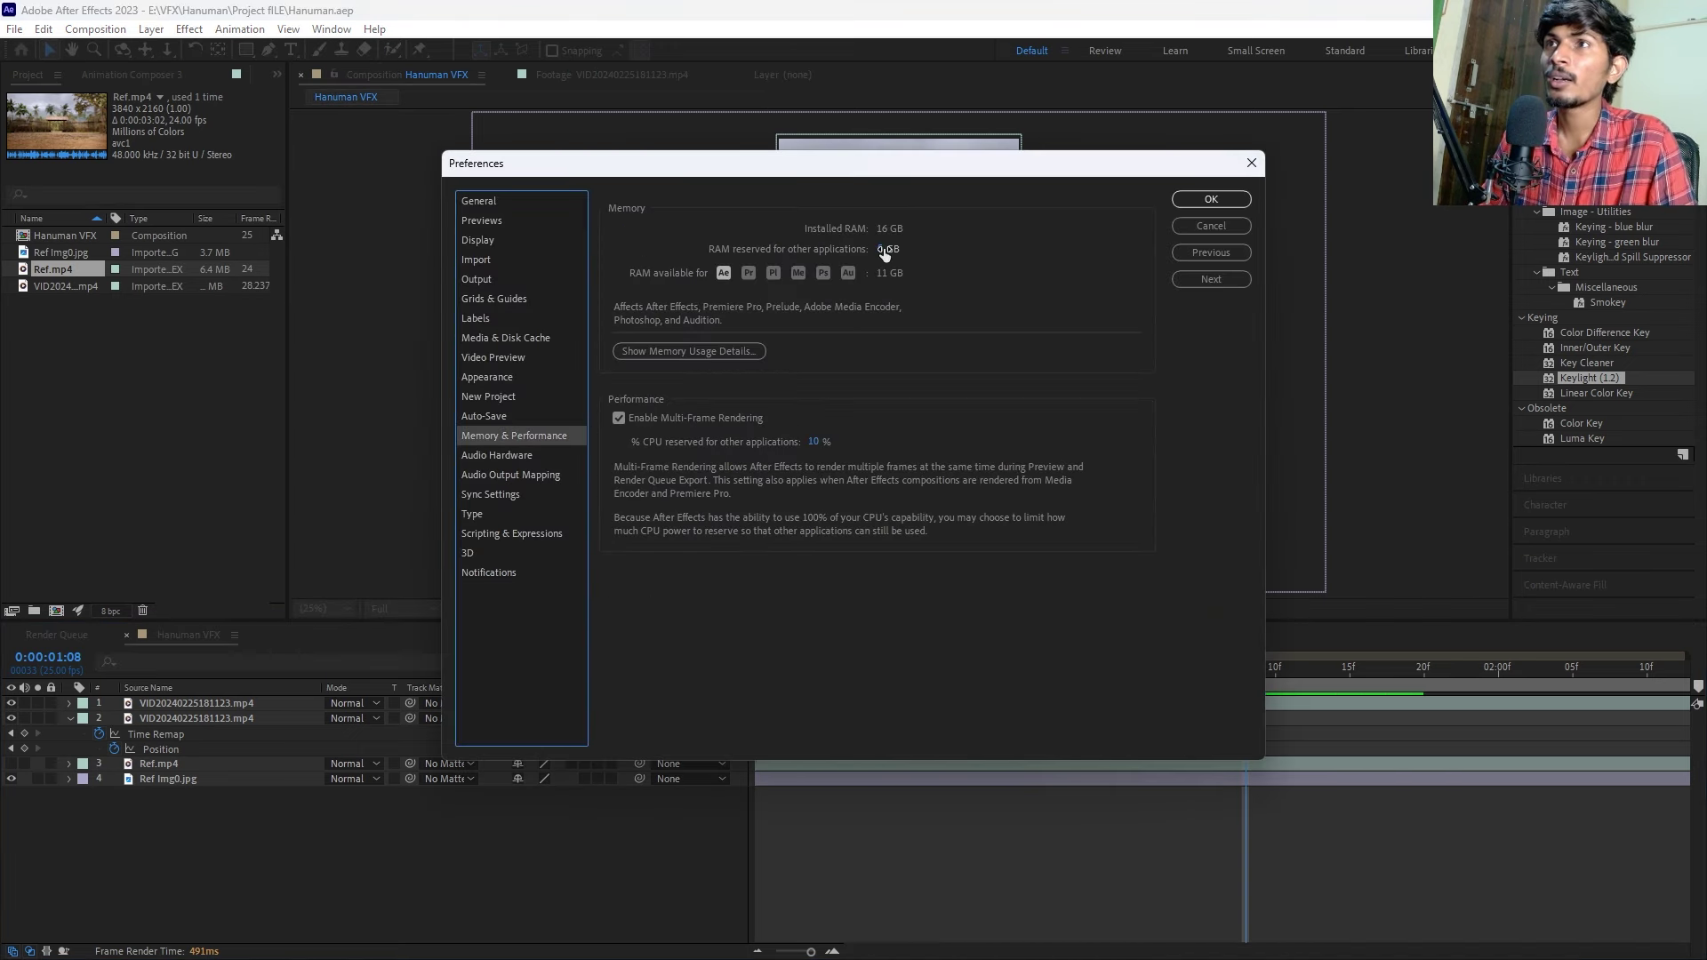
left_click_drag(885, 256, 800, 251)
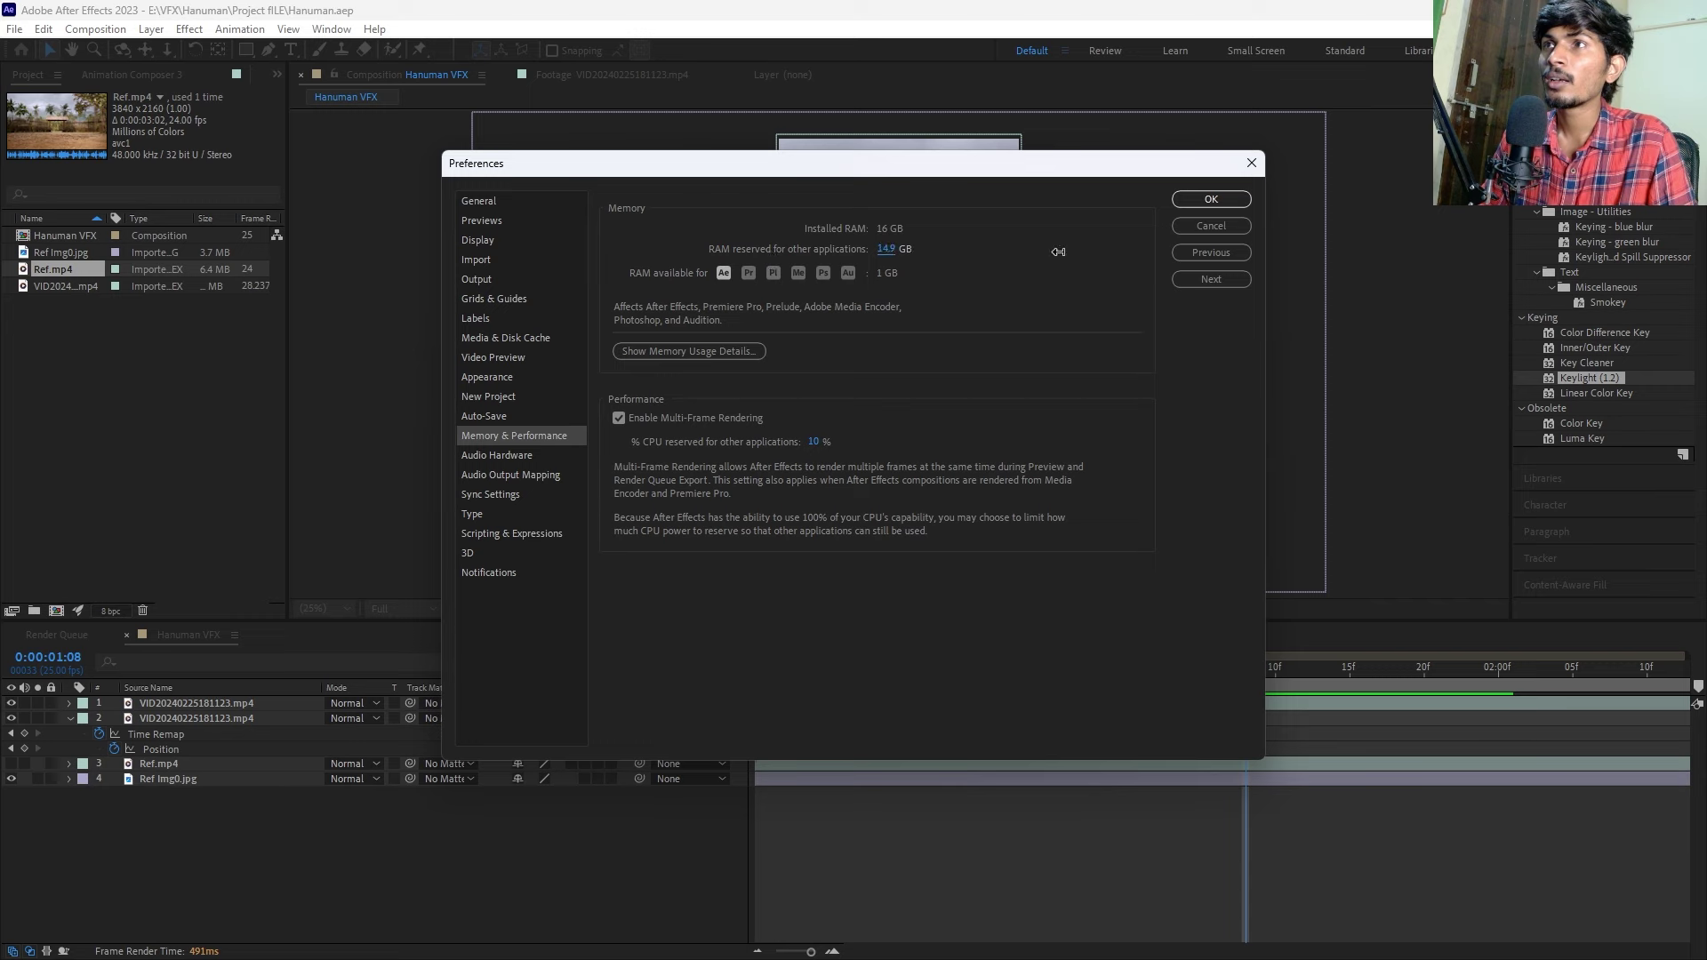
left_click(1209, 200)
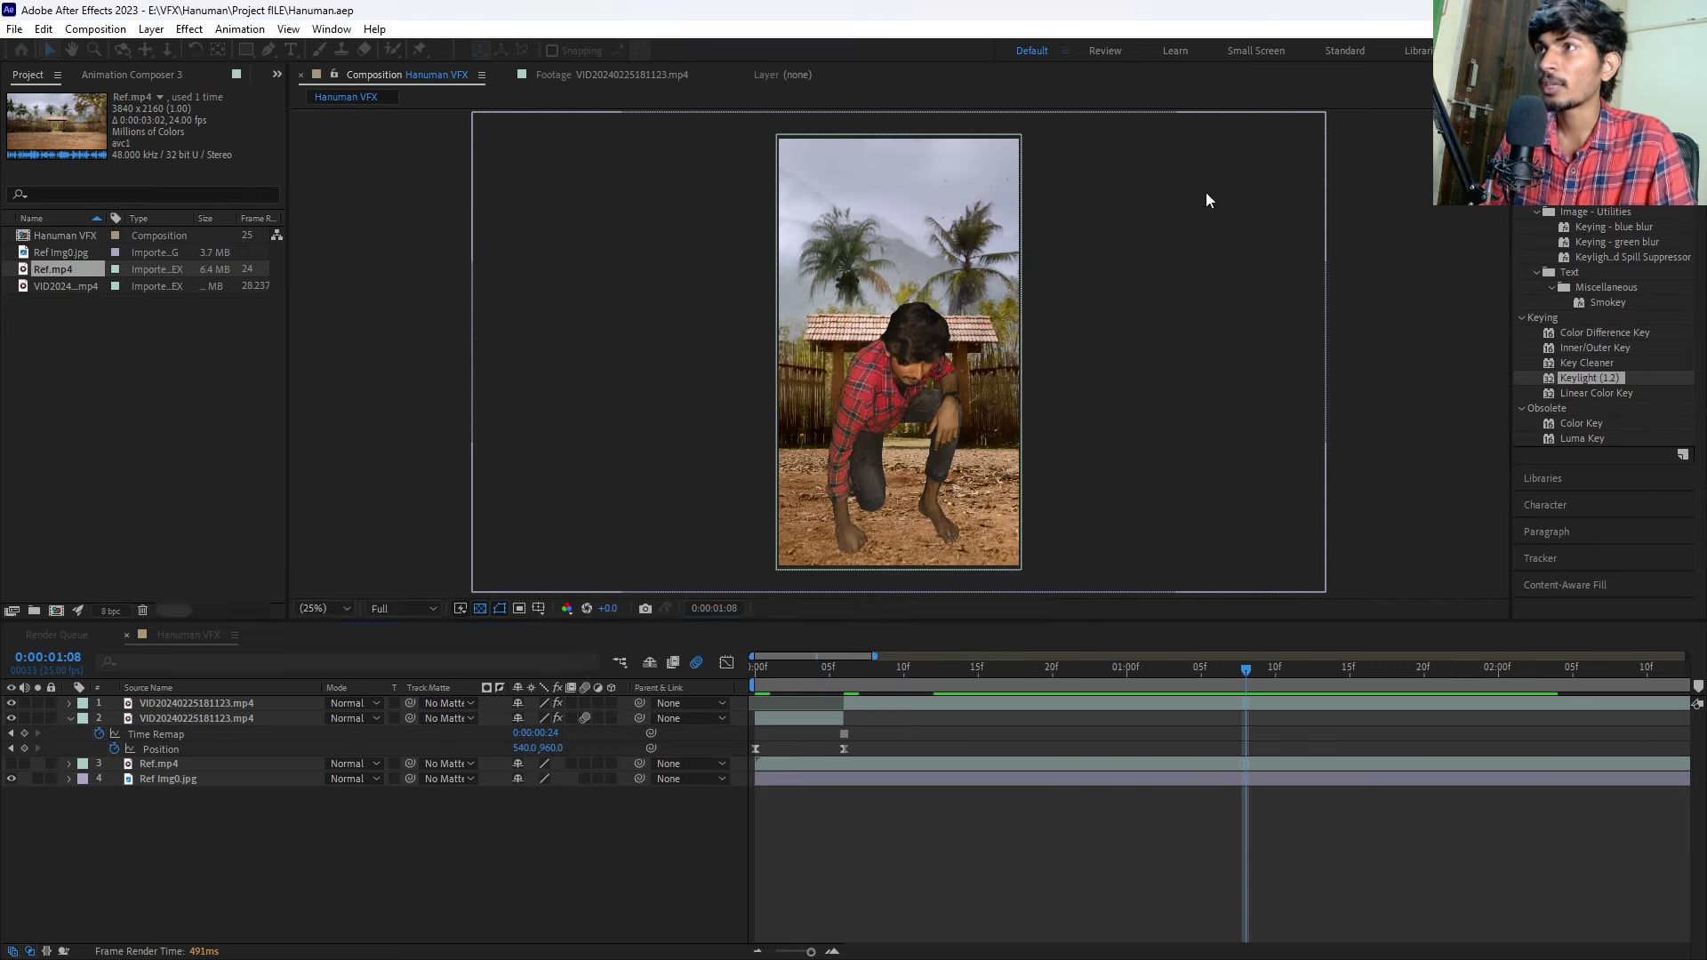
mouse_move(856, 671)
left_mouse_down()
mouse_move(1009, 688)
mouse_move(733, 700)
mouse_move(868, 697)
left_mouse_up()
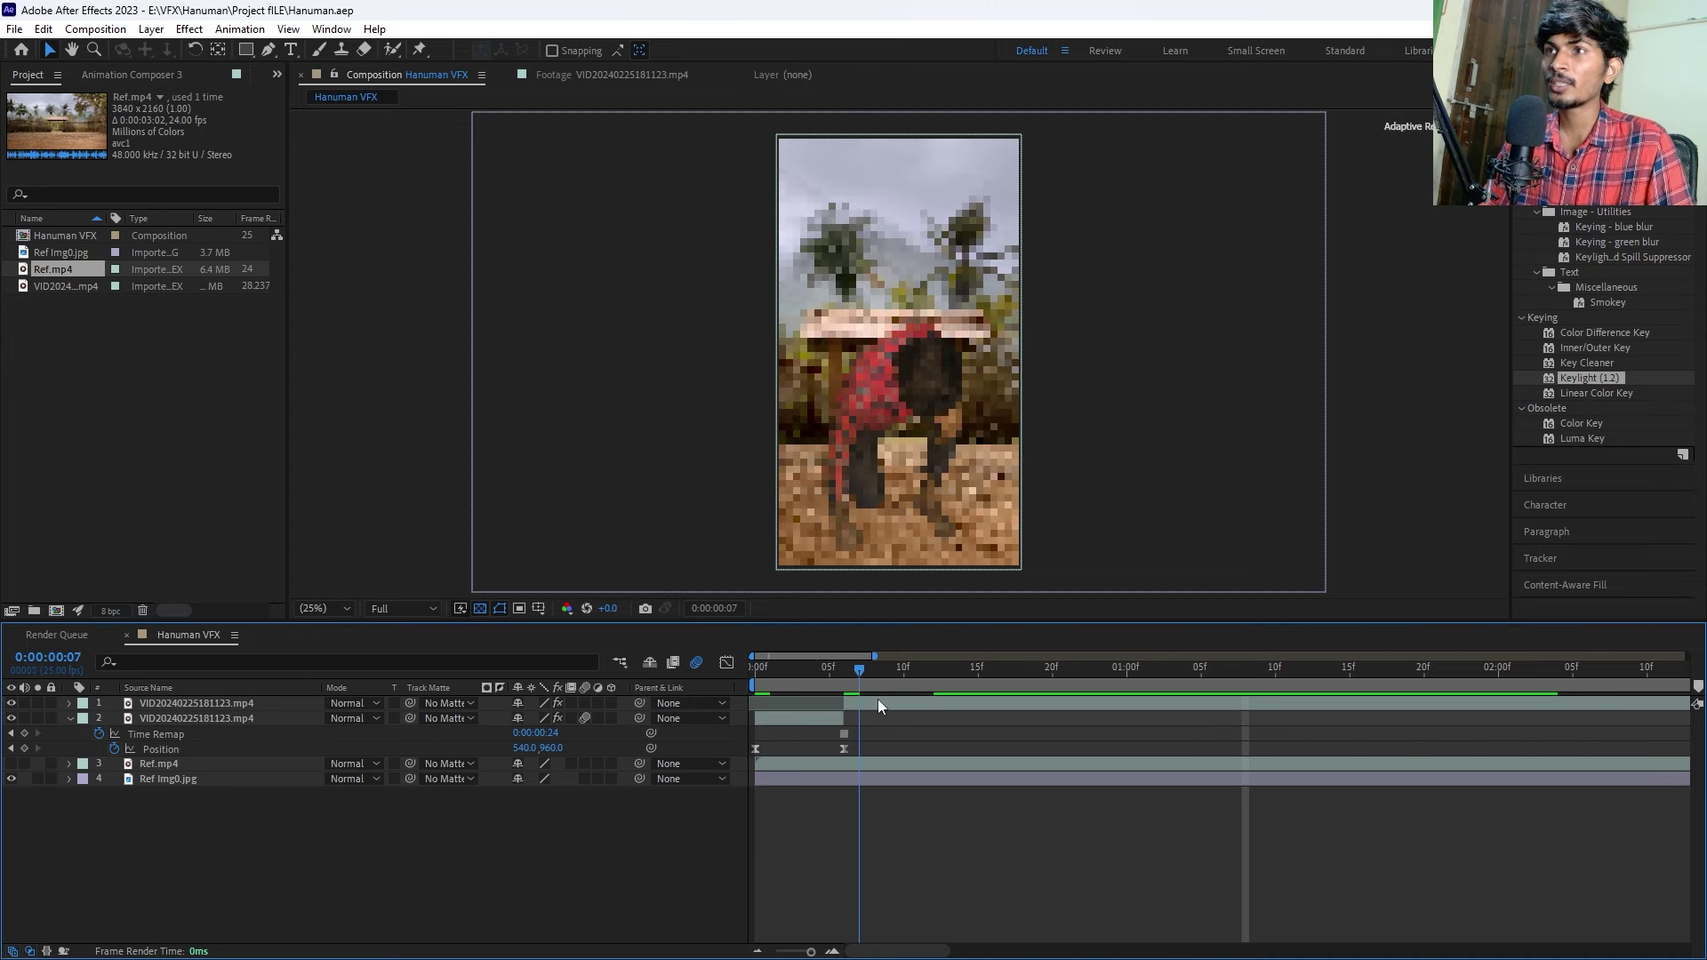
Apply Lumetri Color to the keyed man layer and expand its Basic Correction settings.
left_click(857, 703)
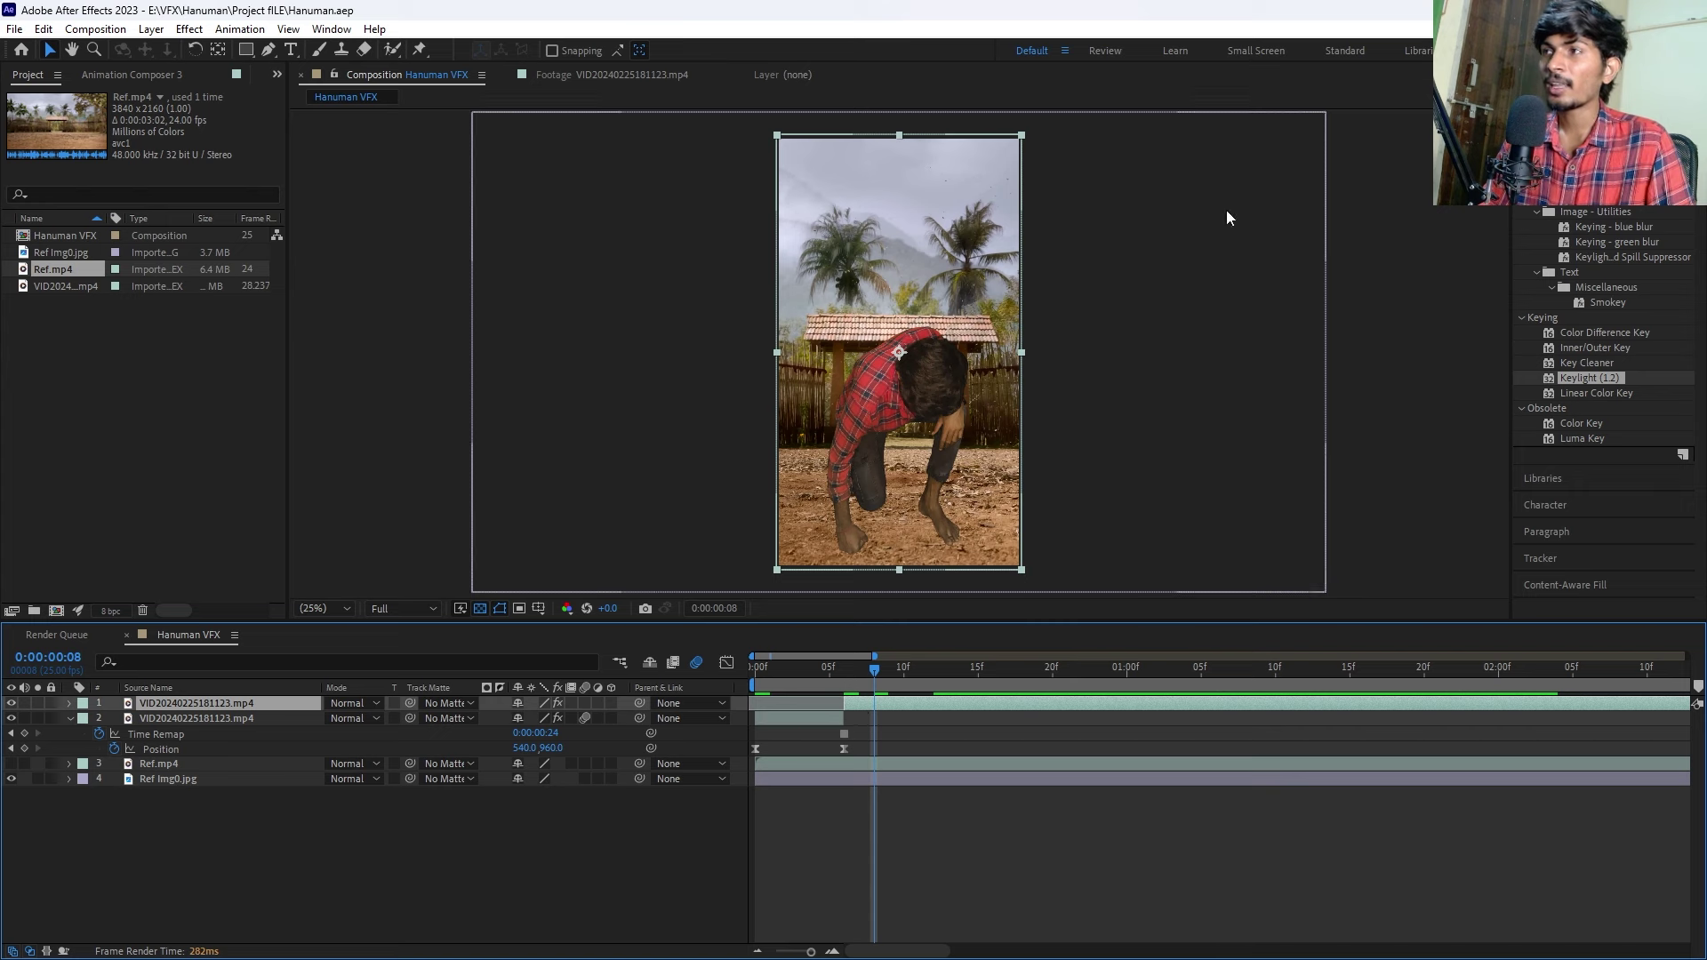
left_click(1590, 378)
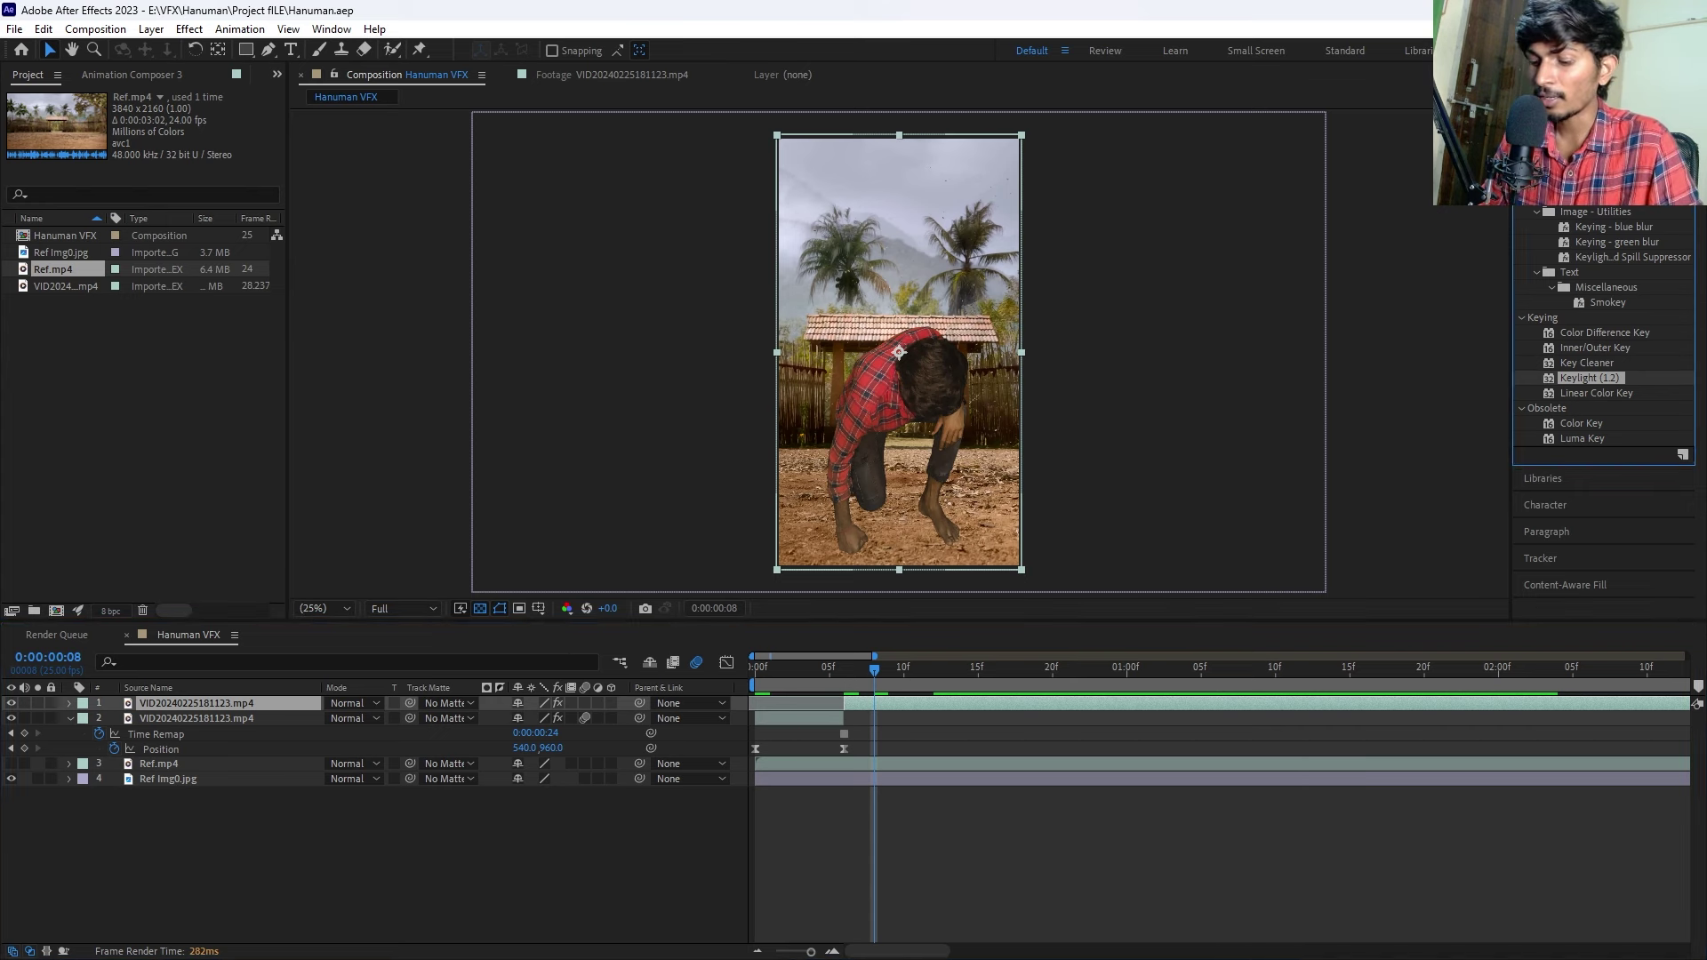
type("lumin")
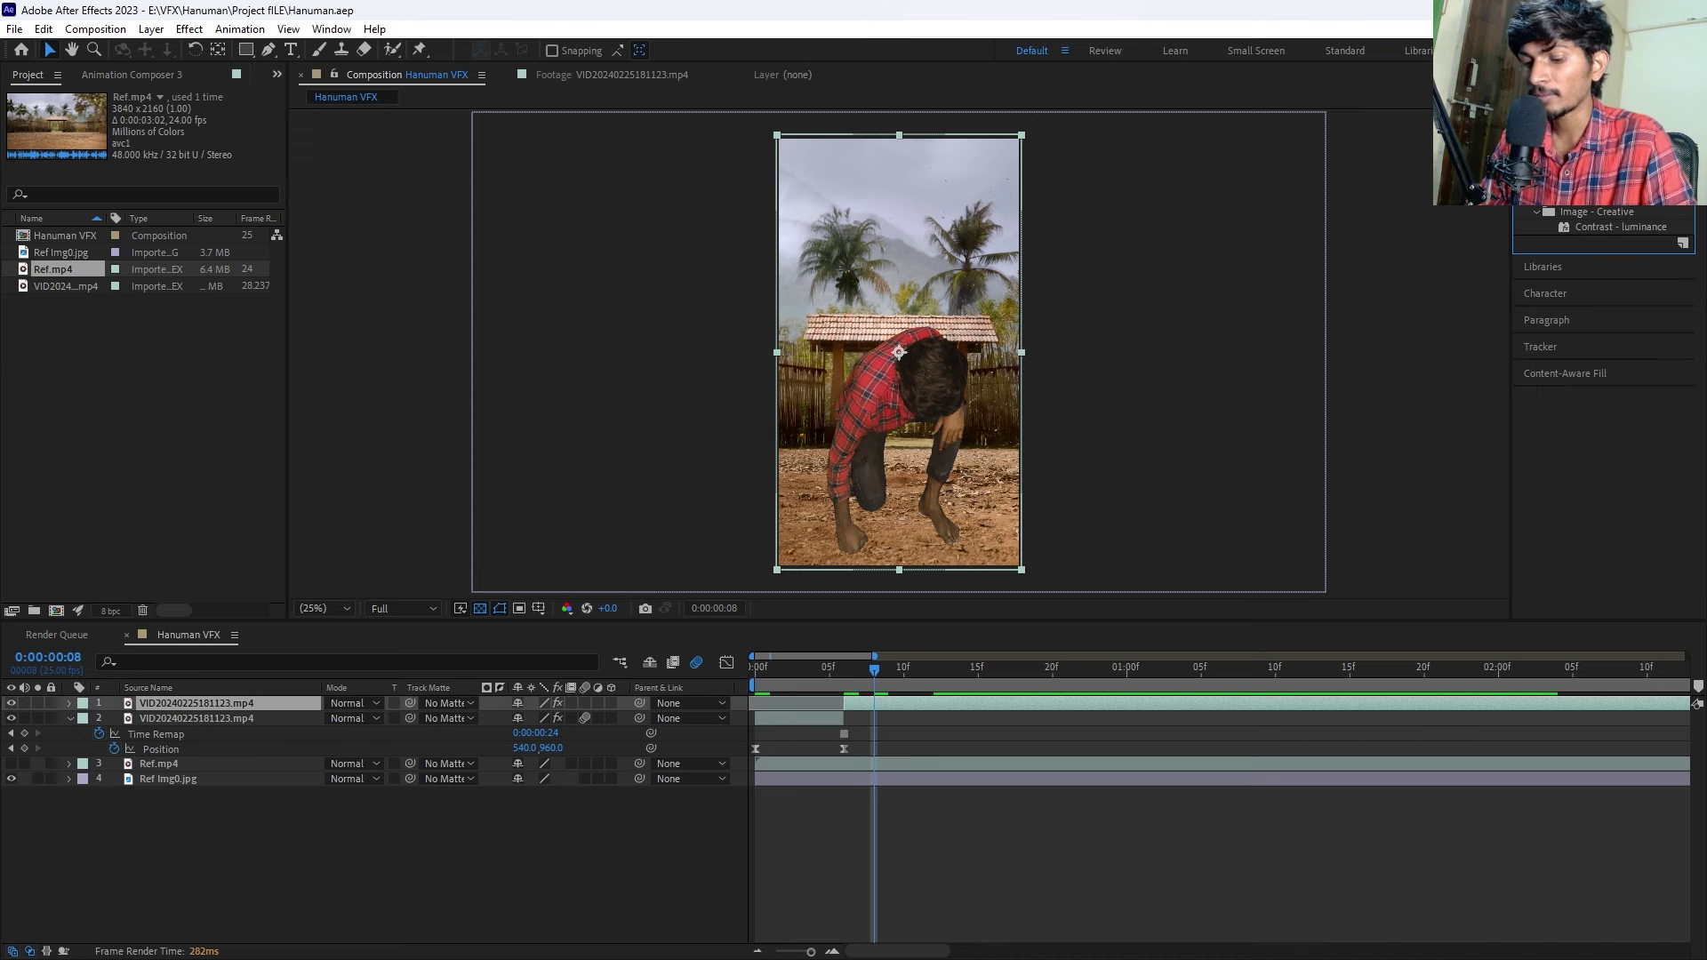
key("BackSpace")
key("BackSpace")
mouse_move(1582, 302)
left_mouse_down()
mouse_move(1403, 428)
mouse_move(898, 372)
left_mouse_up()
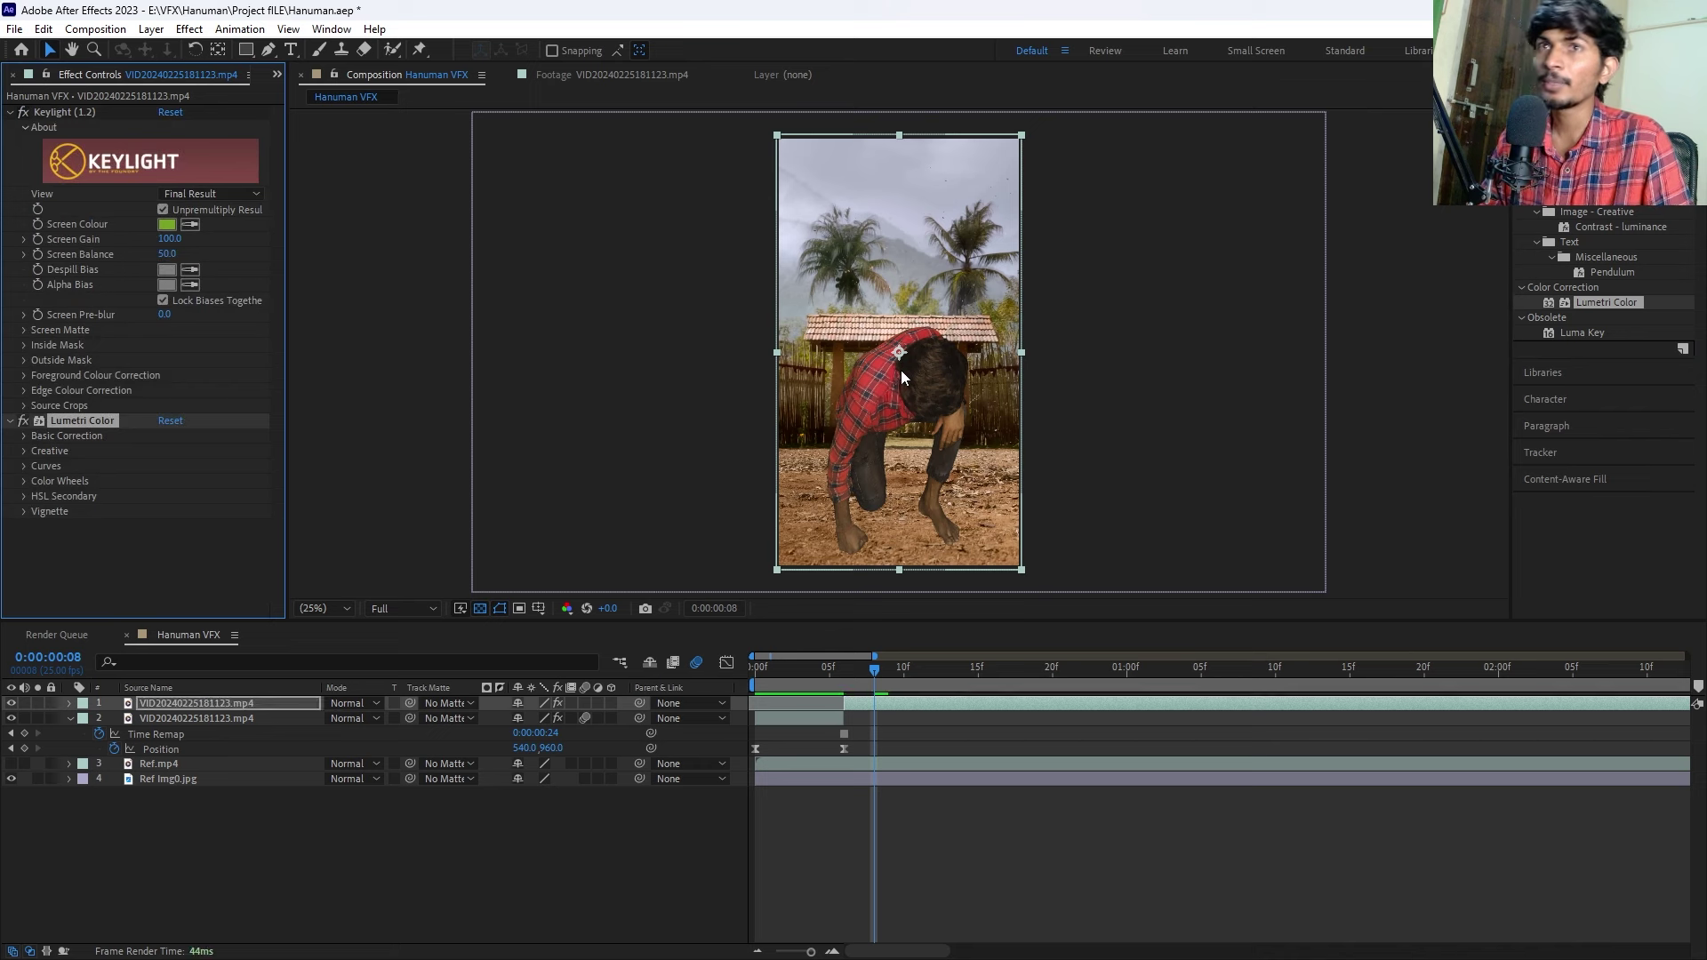
left_click(10, 113)
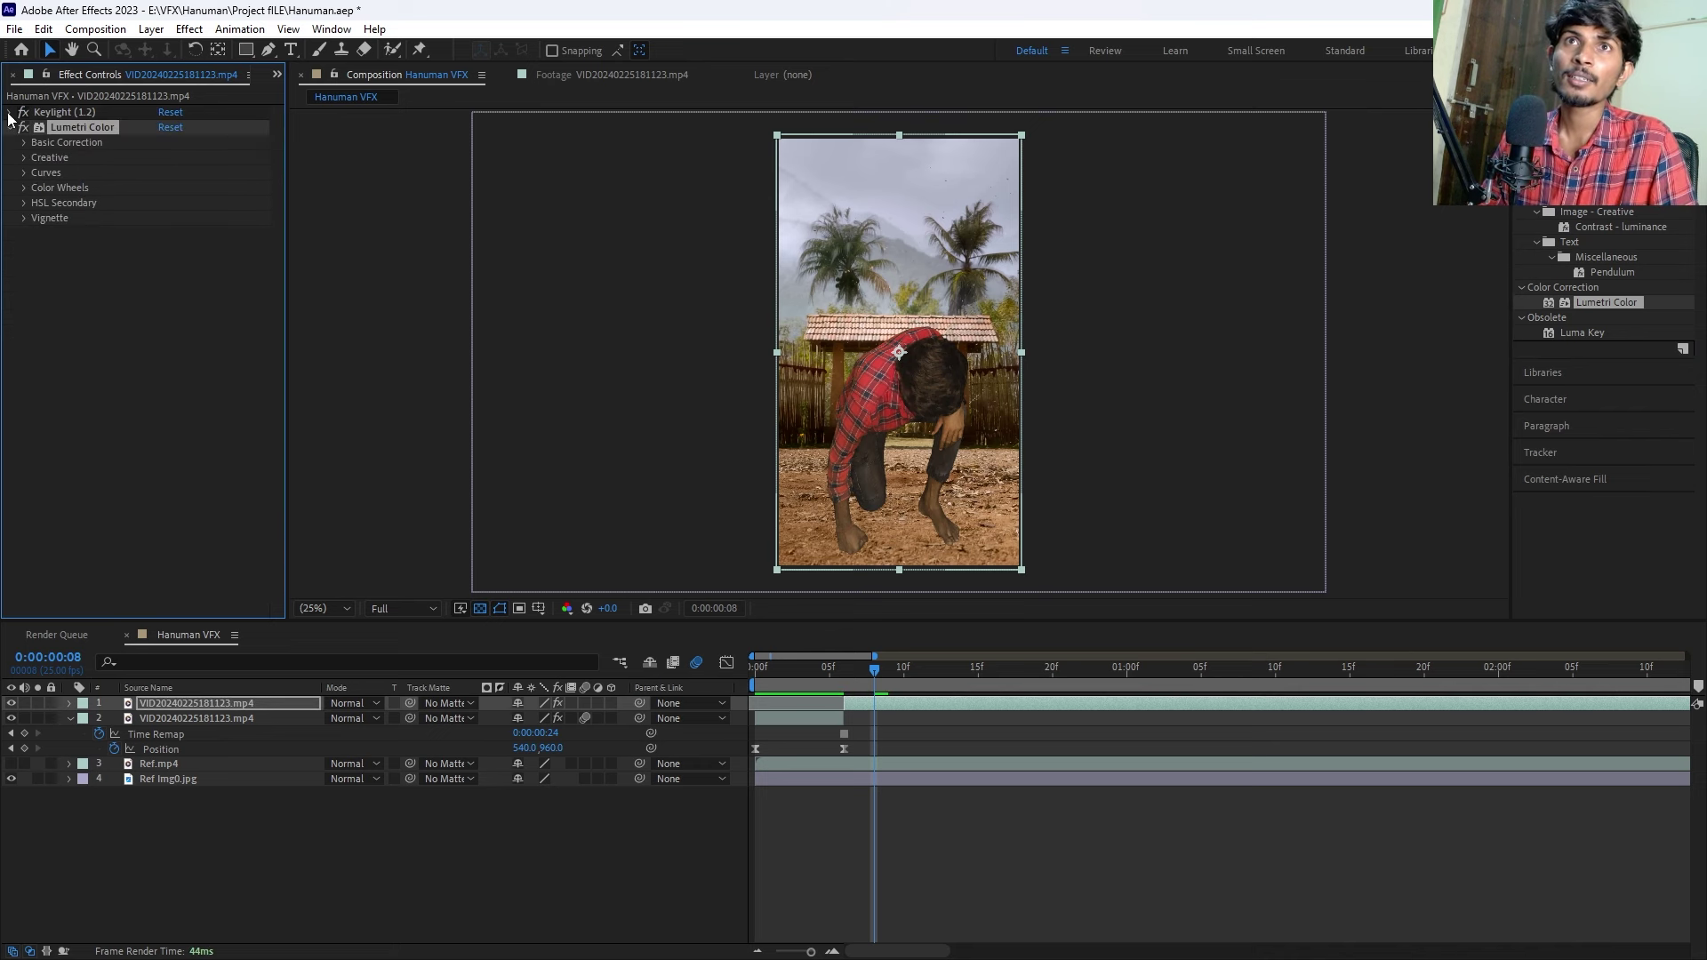
left_click(24, 142)
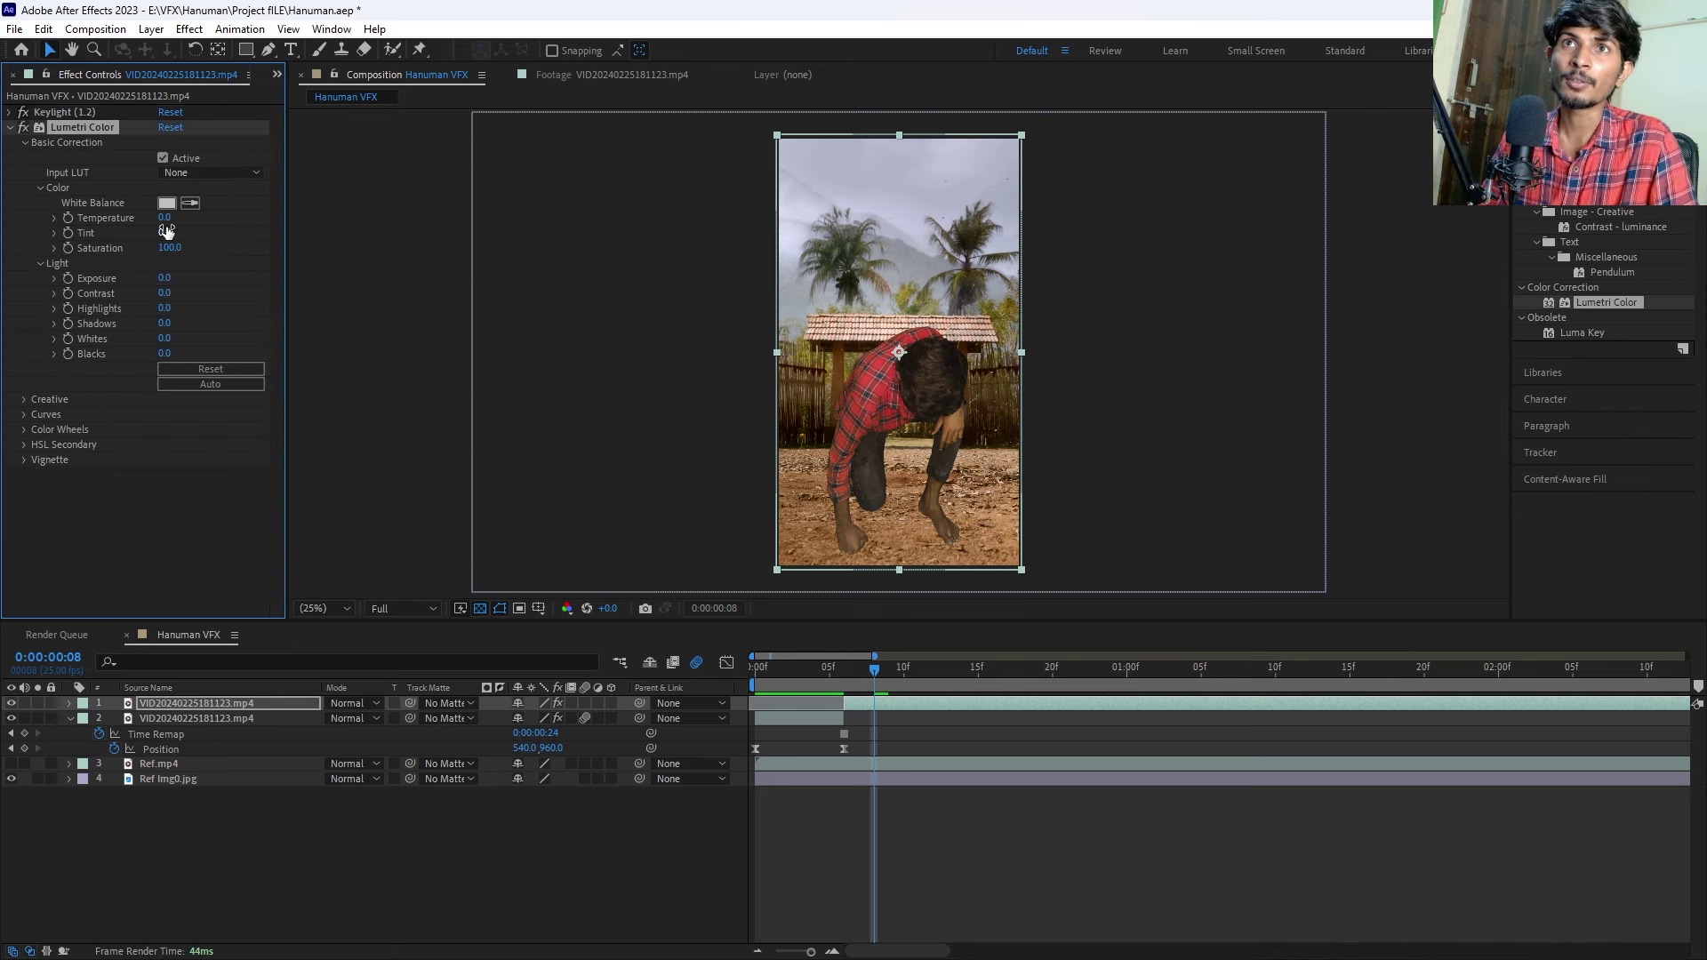
Raise the man's Lumetri Exposure to 1.6, checking a later frame facing camera.
left_click_drag(164, 278, 173, 275)
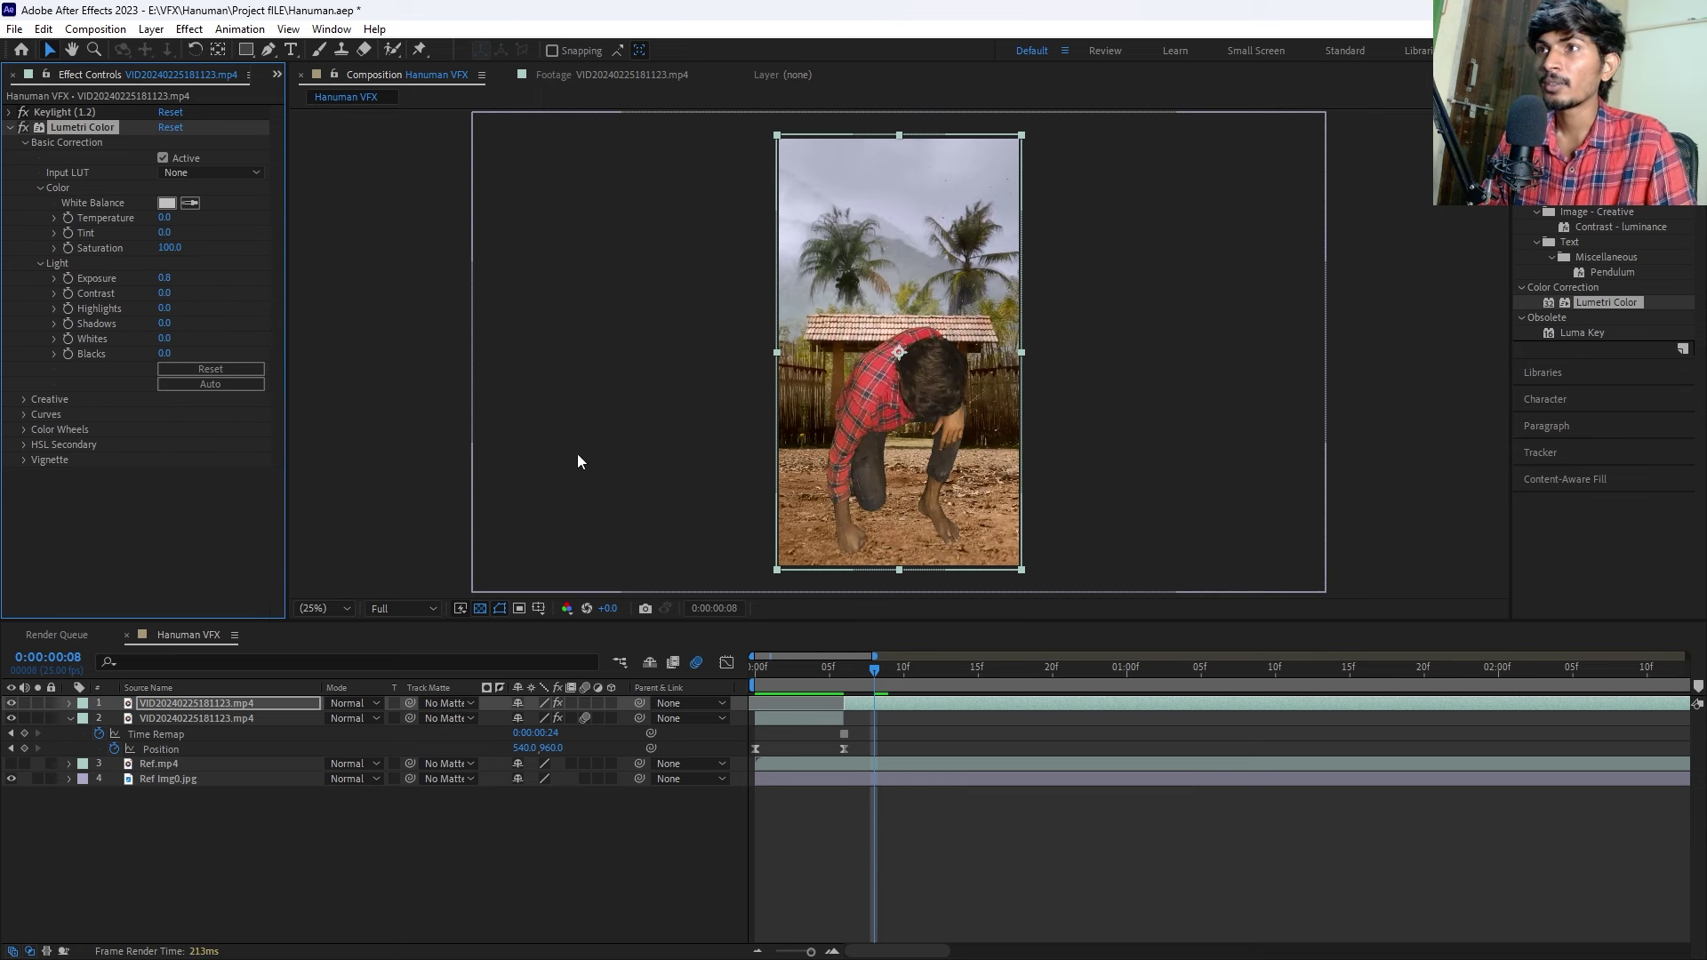
key("period")
key("period")
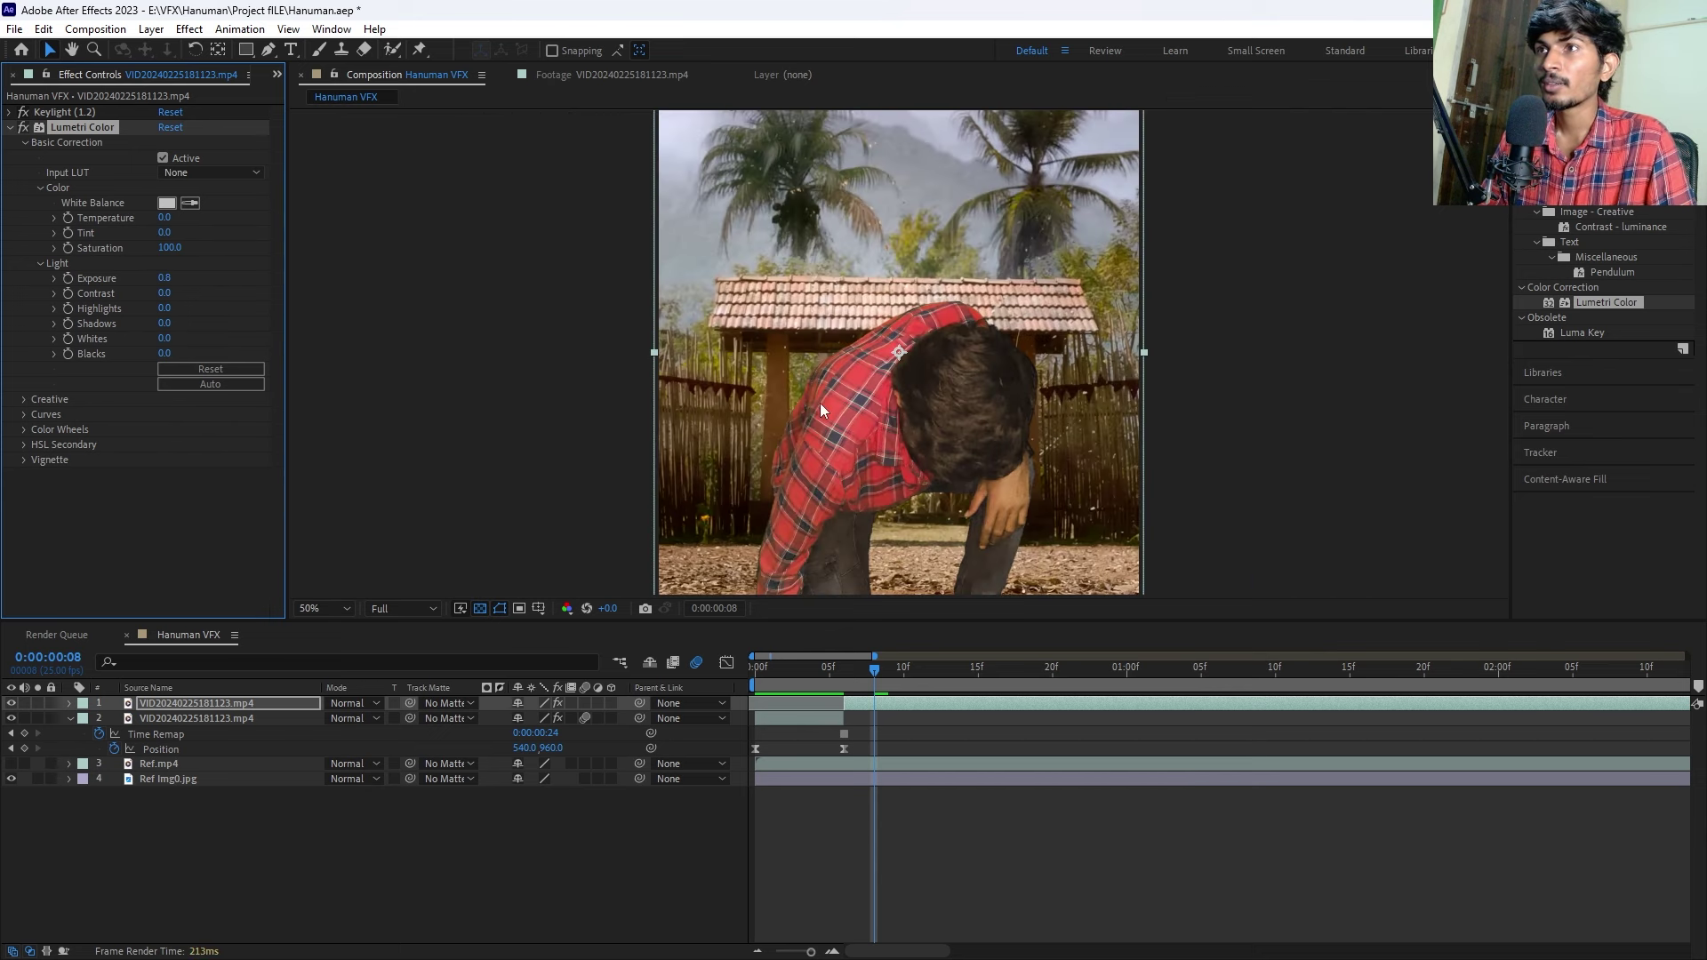
key("comma")
key("comma")
left_click(883, 723)
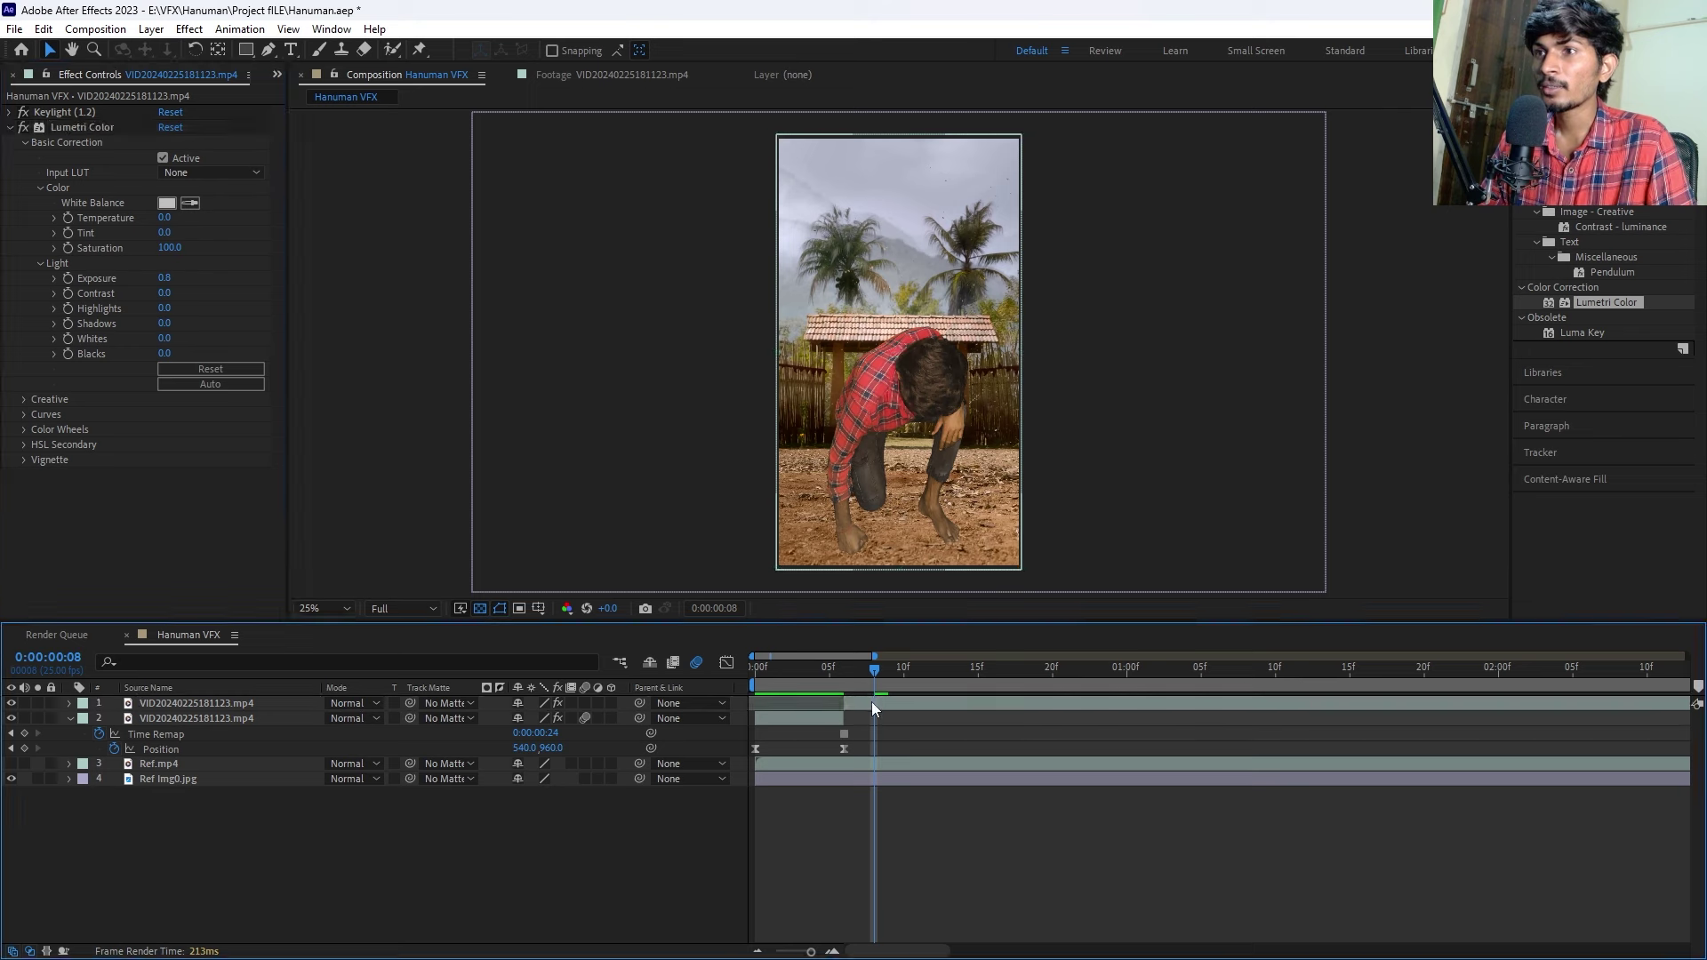
left_click(865, 702)
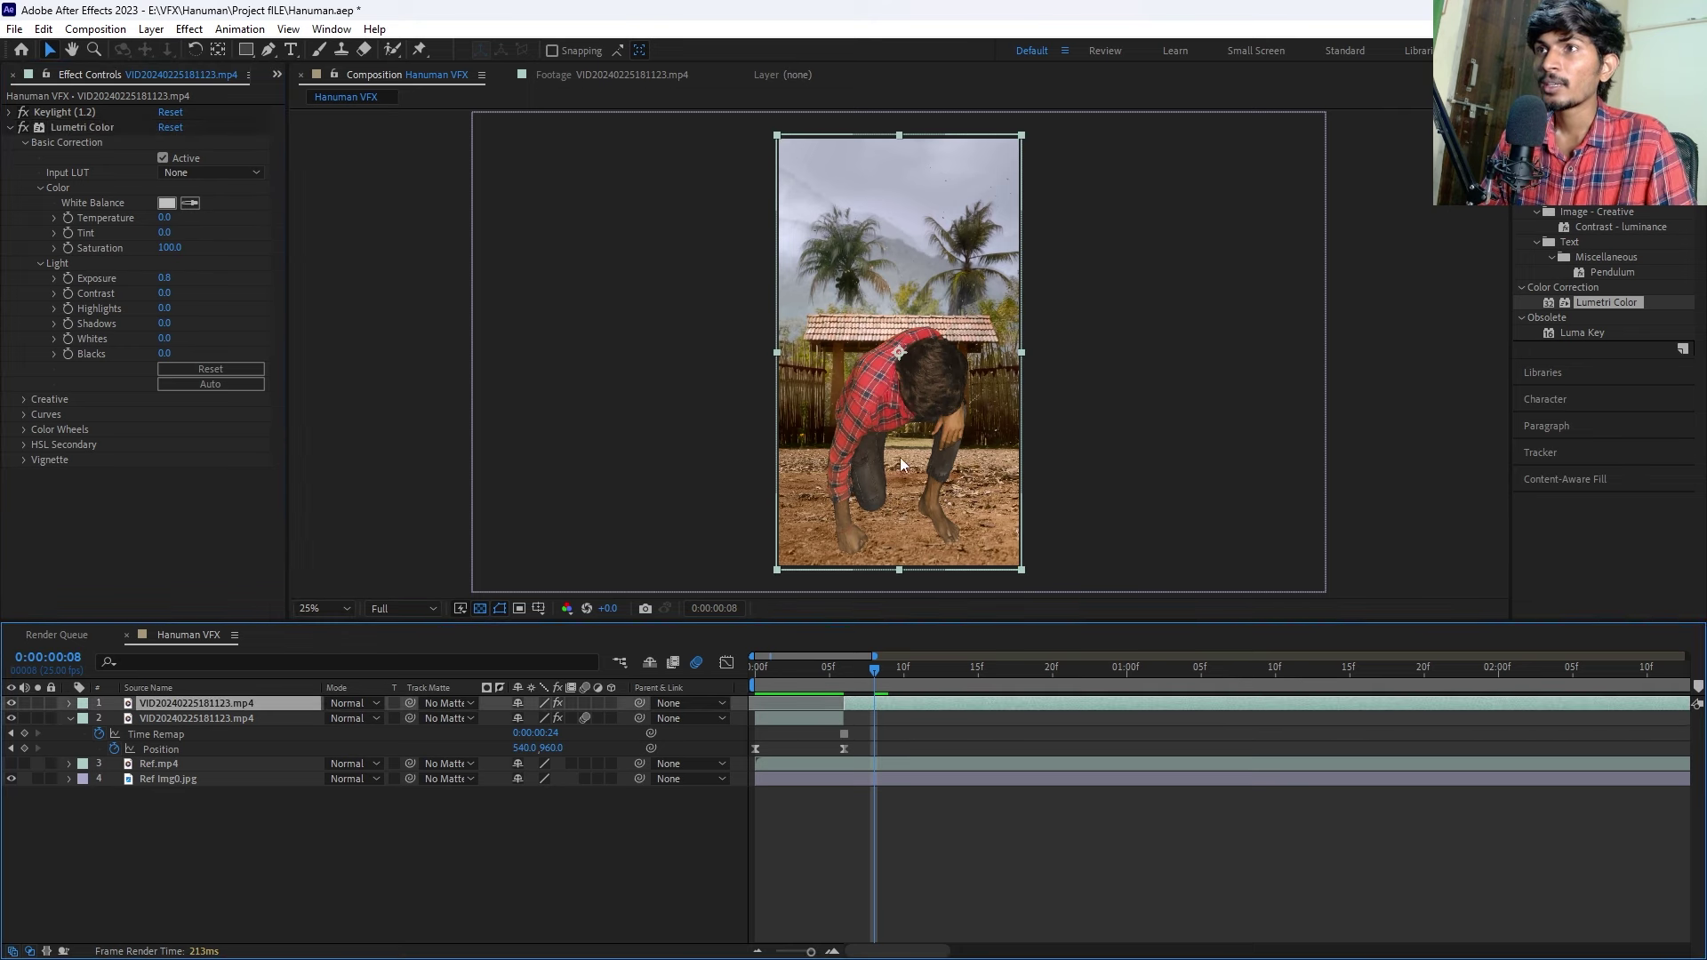
left_click_drag(875, 669, 1482, 667)
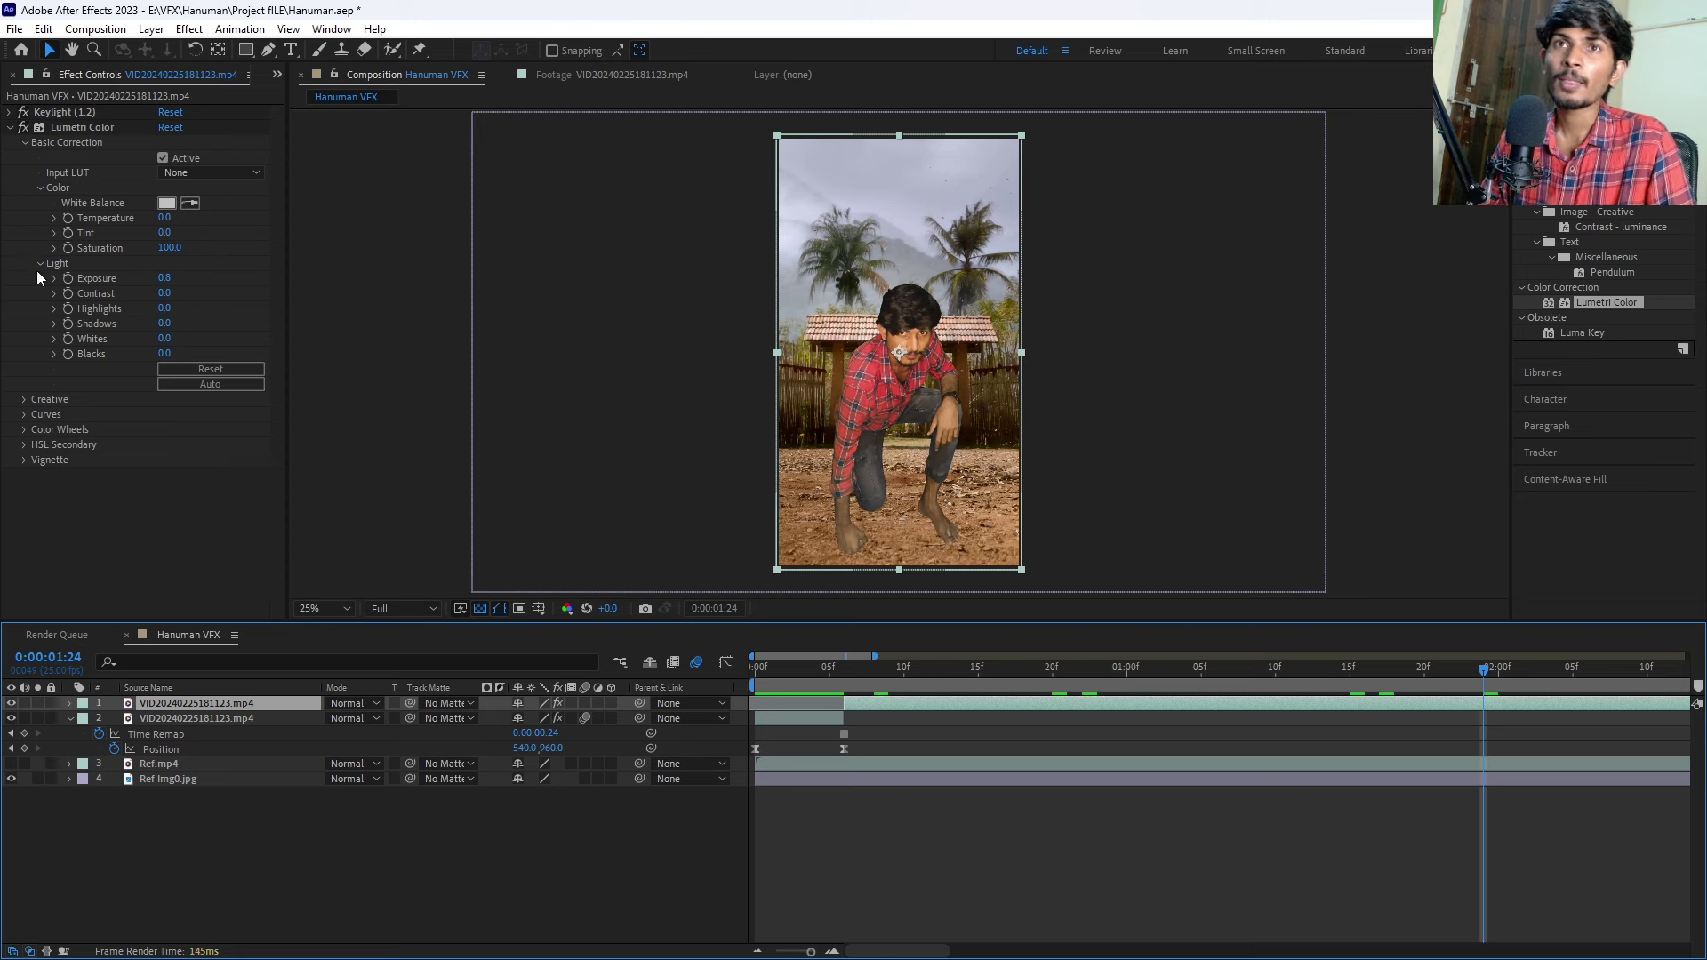
left_click_drag(166, 277, 173, 276)
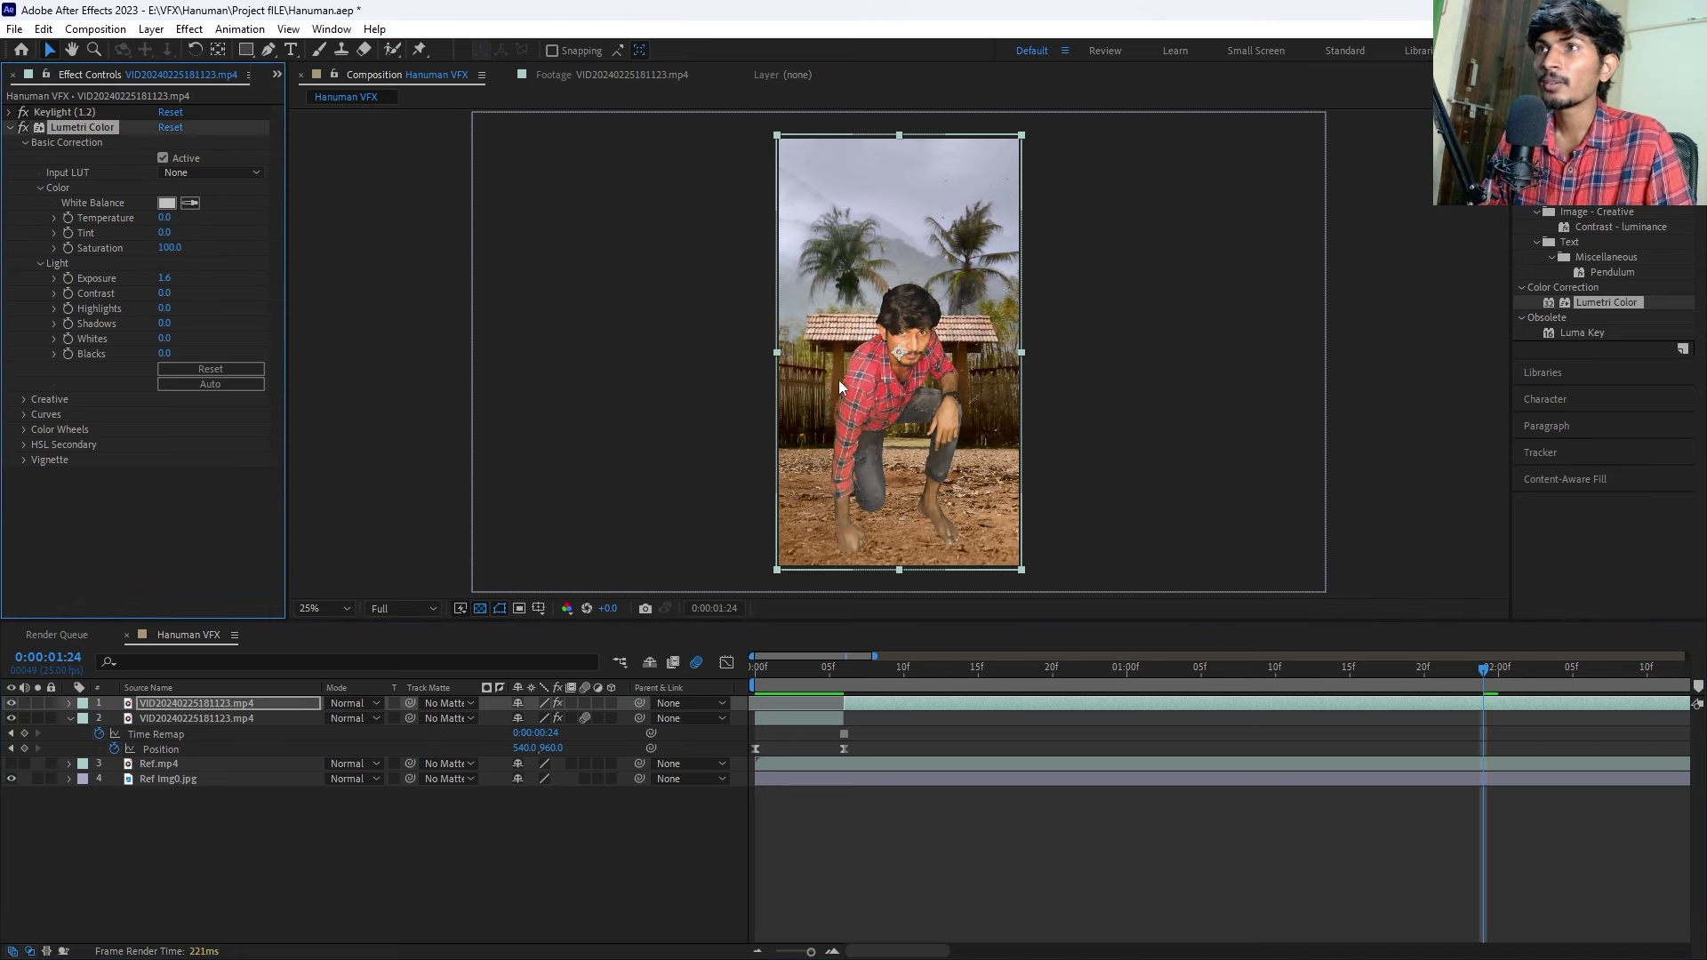
Lower the Lumetri Temperature to cool the man's colour.
key("ctrl+z")
key("ctrl+shift+z")
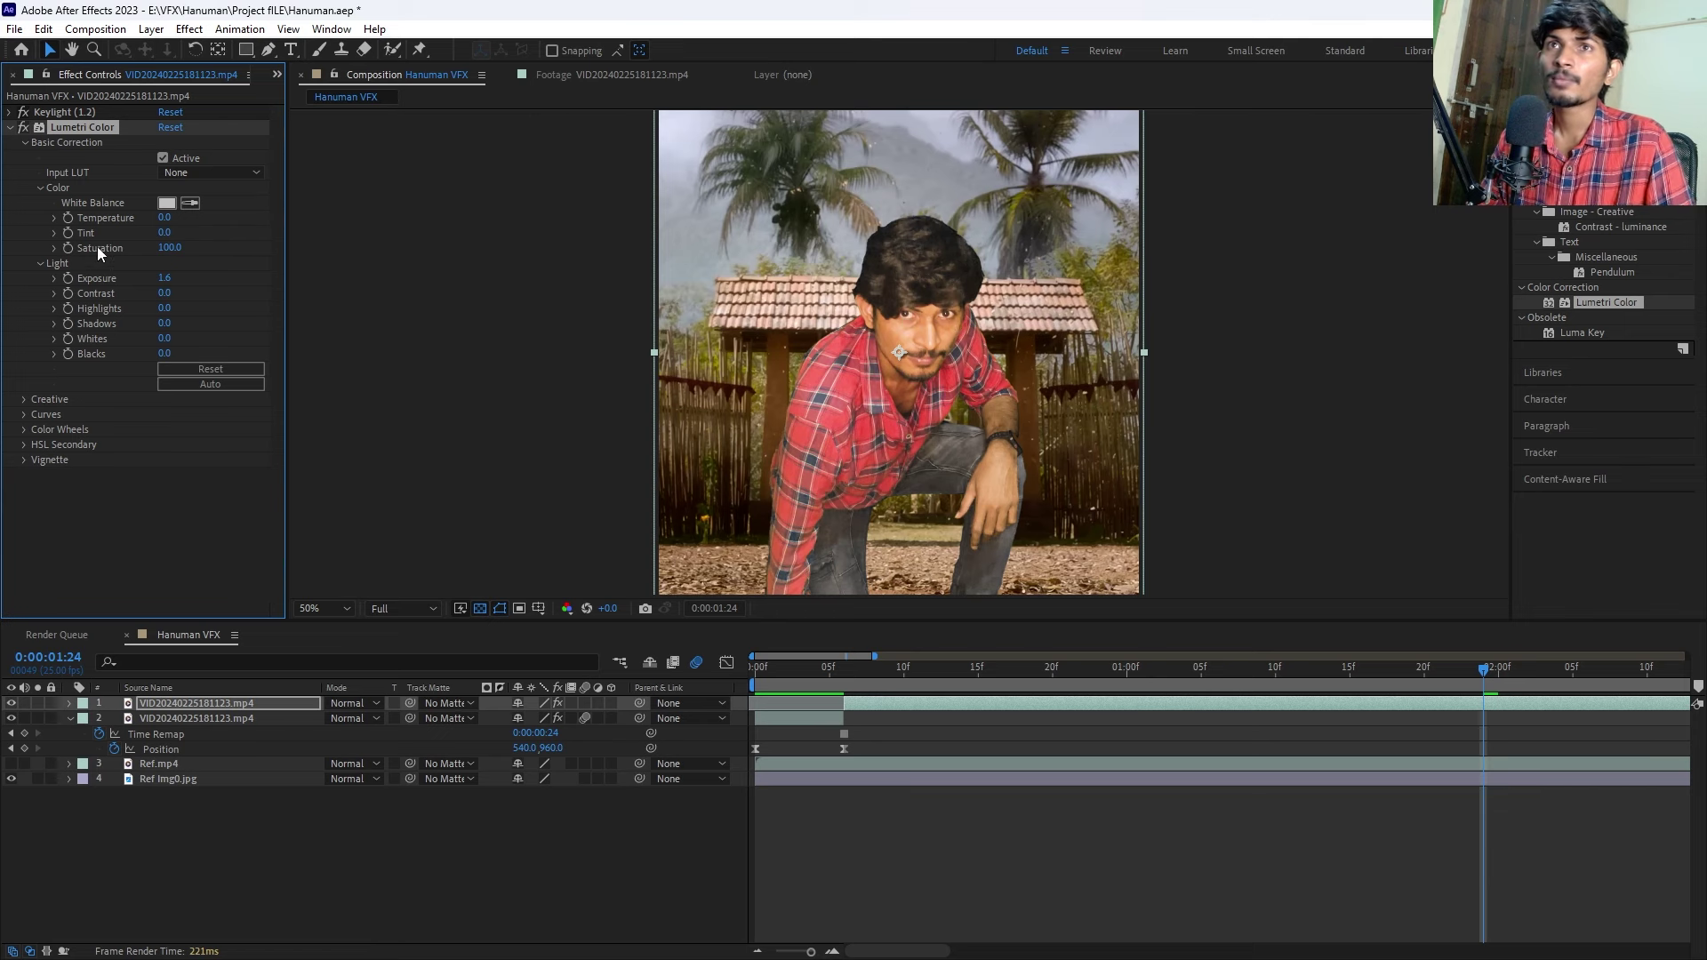
left_click(49, 243)
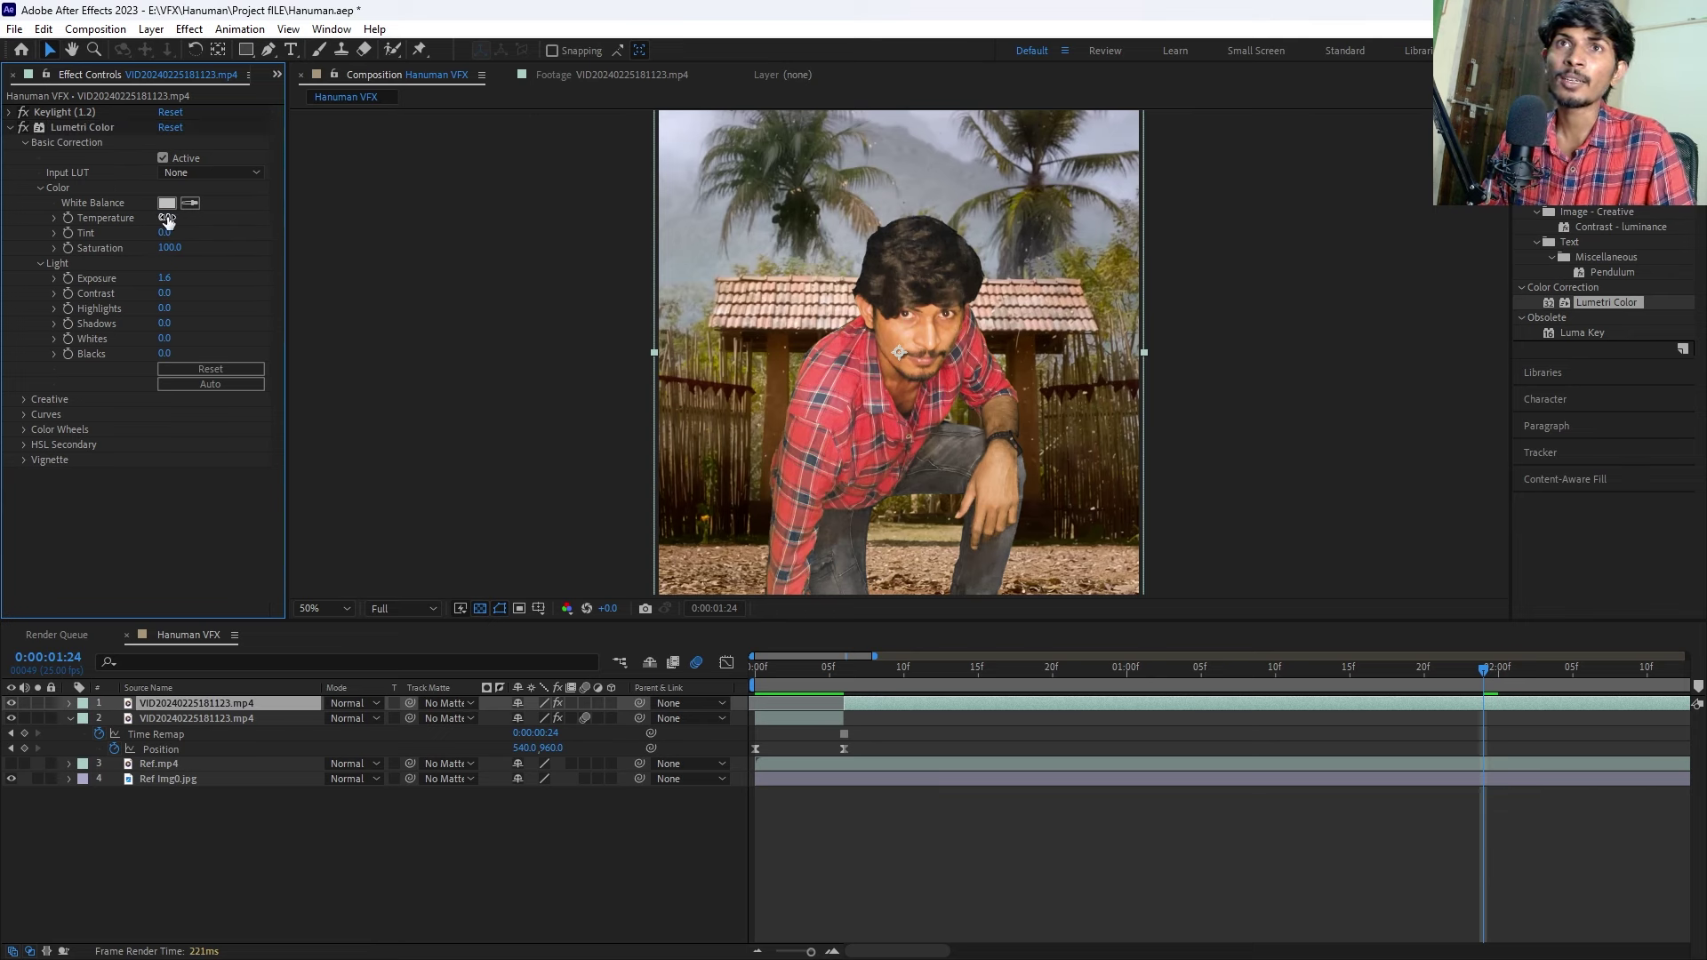
mouse_move(164, 217)
left_mouse_down()
mouse_move(136, 219)
mouse_move(229, 226)
mouse_move(178, 235)
left_mouse_up()
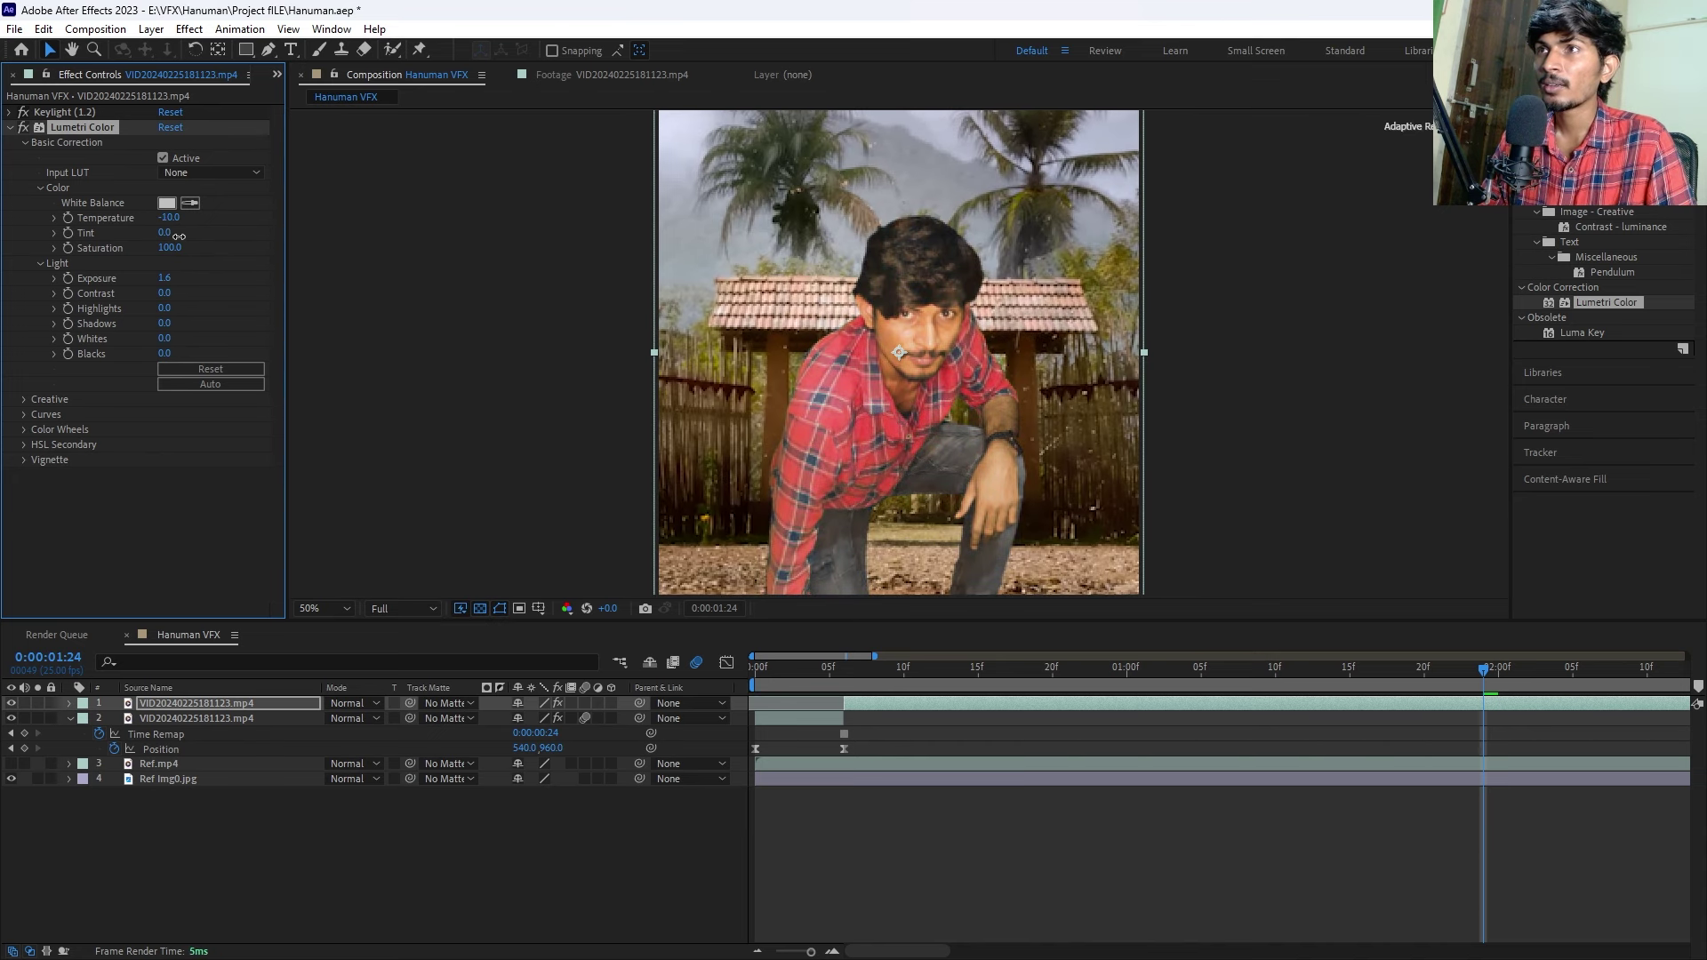
Import footagecrate-cloudyshockwavefront.mov from the Assets folder into the project.
left_click(884, 735)
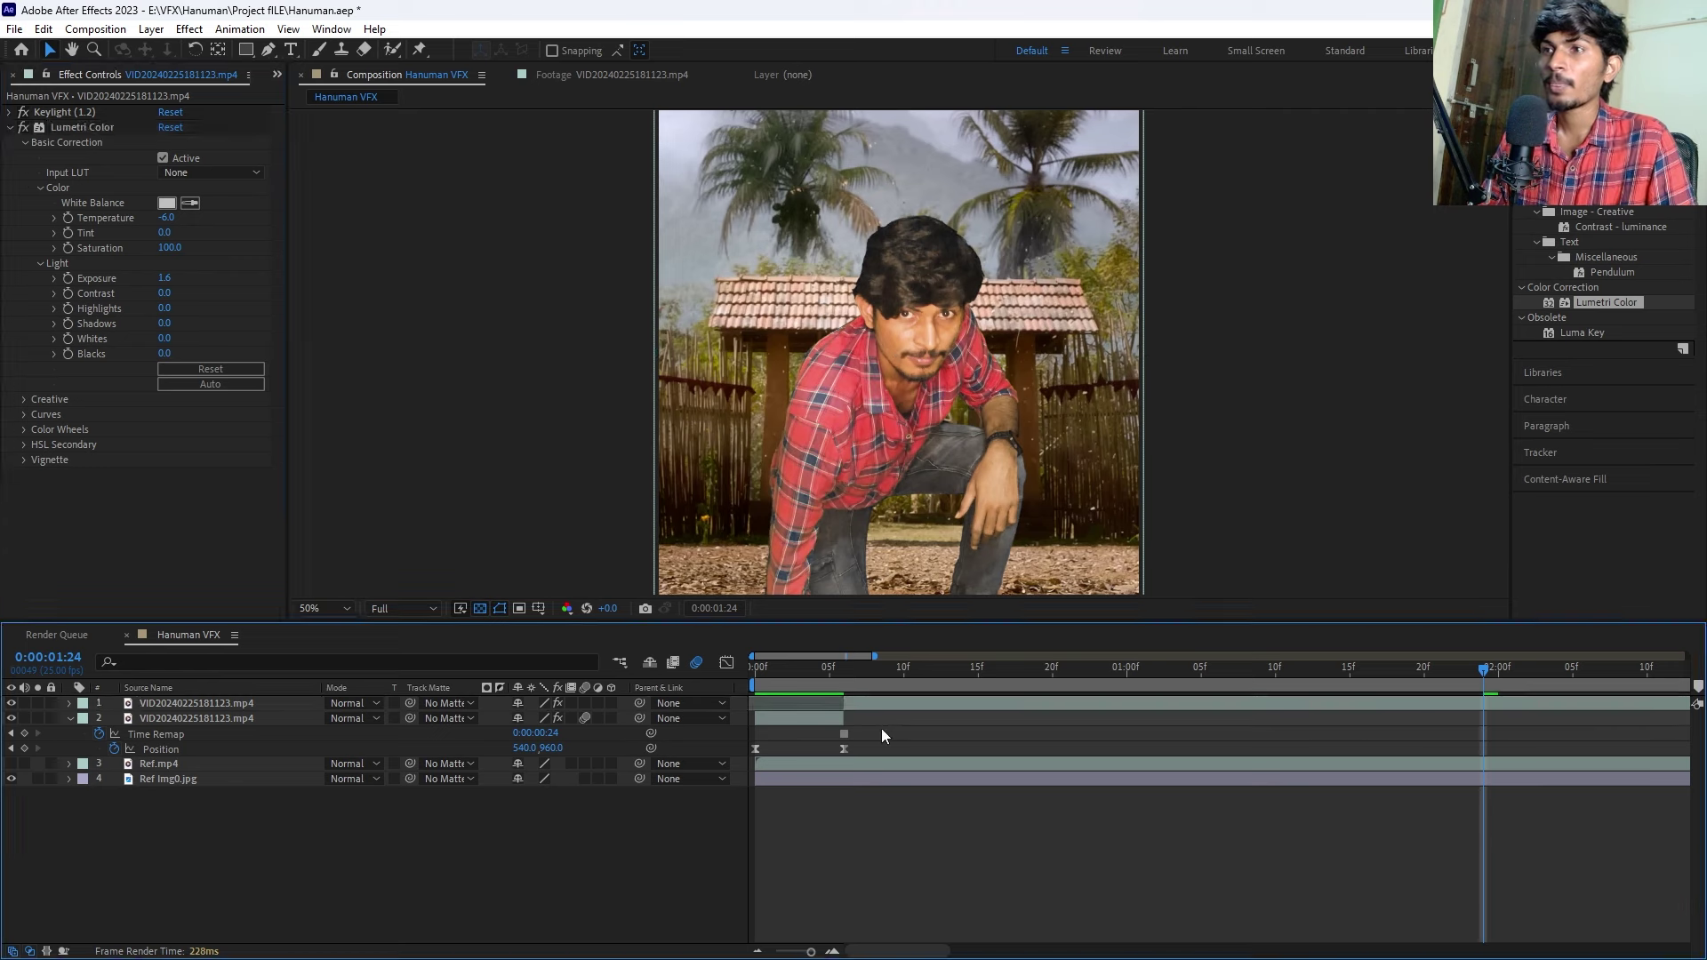
left_click(13, 75)
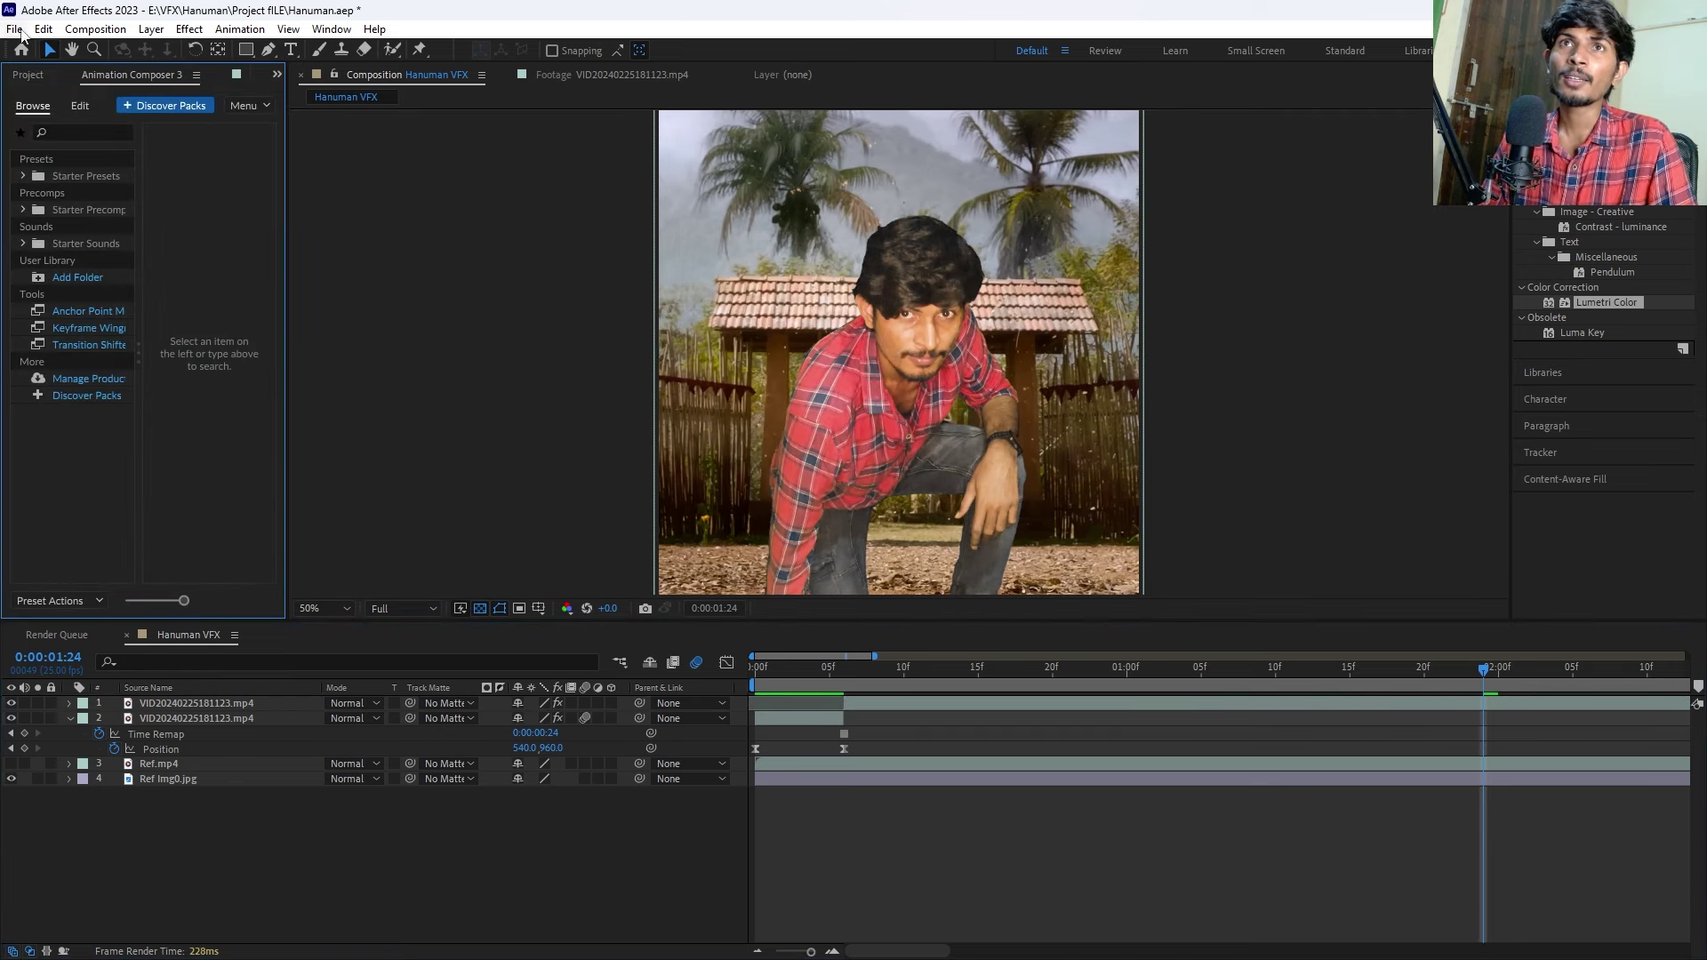
left_click(28, 75)
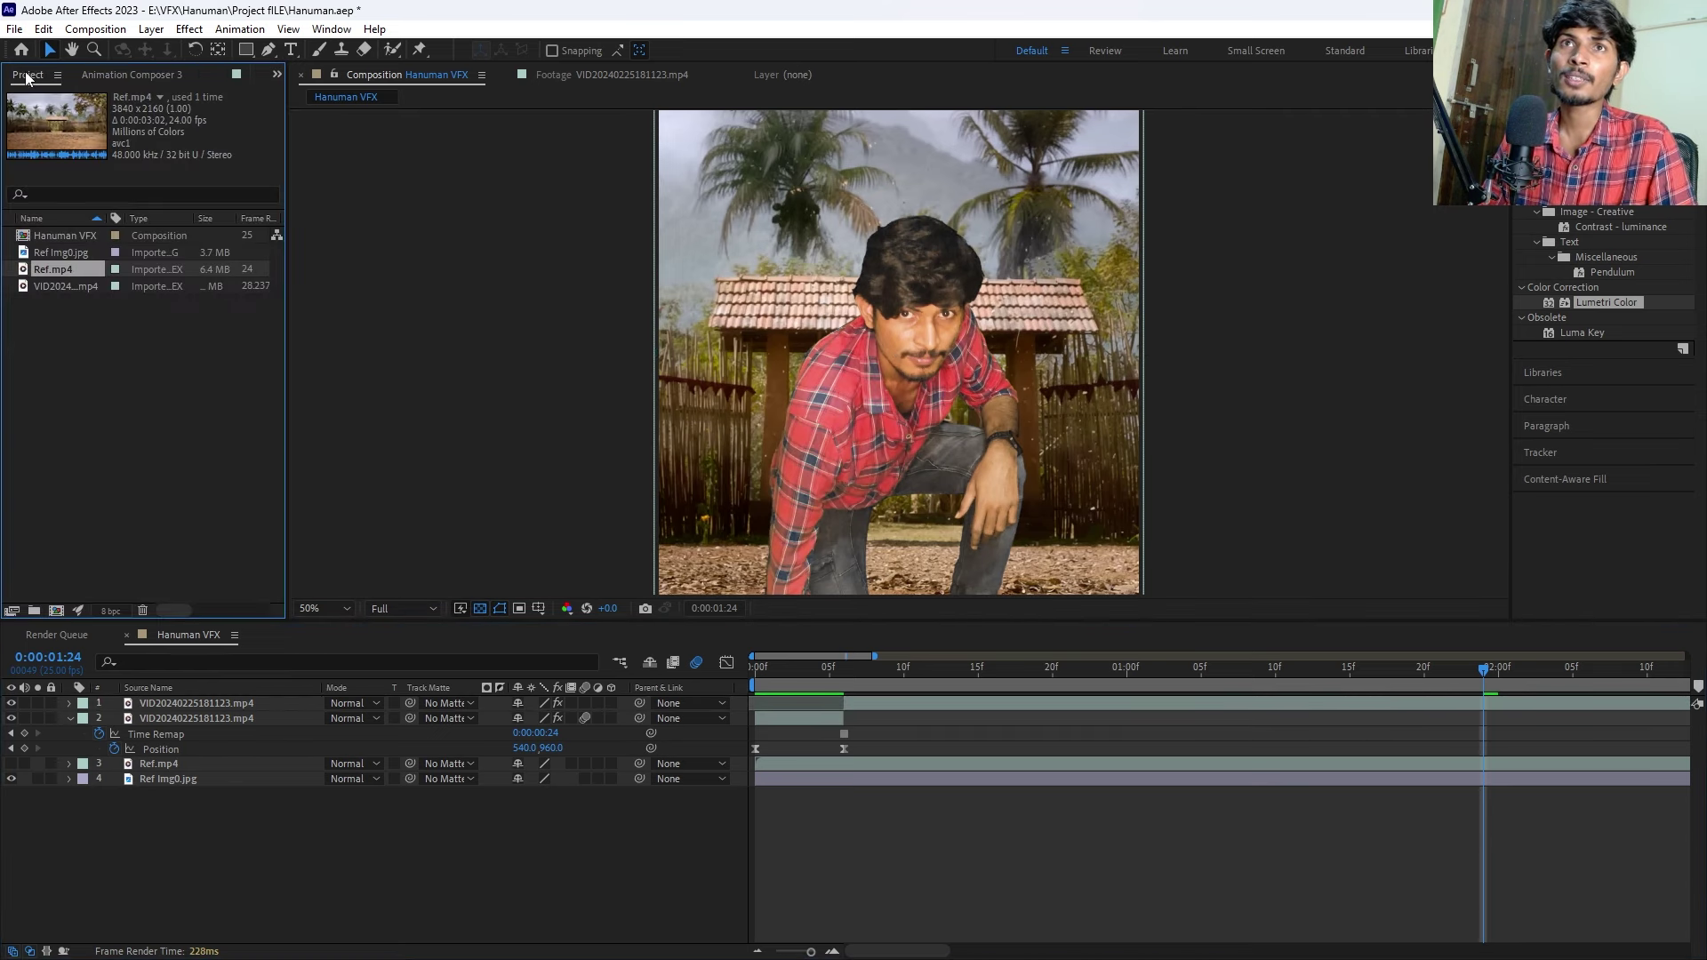
double_click(65, 354)
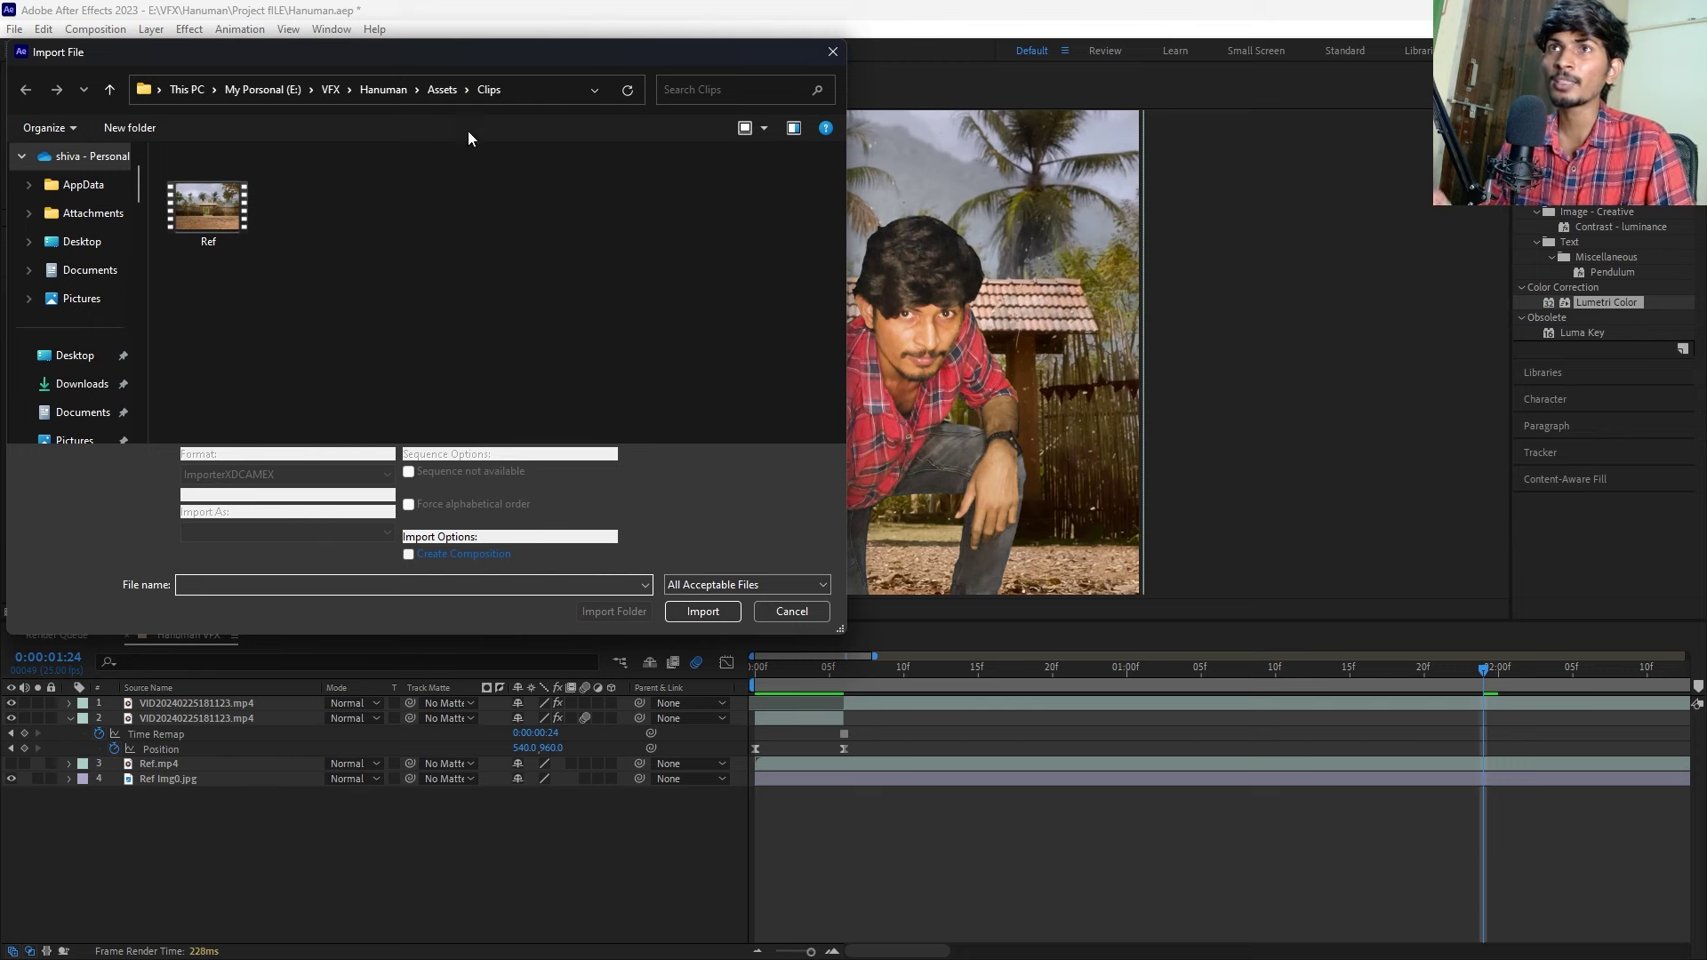
left_click(441, 89)
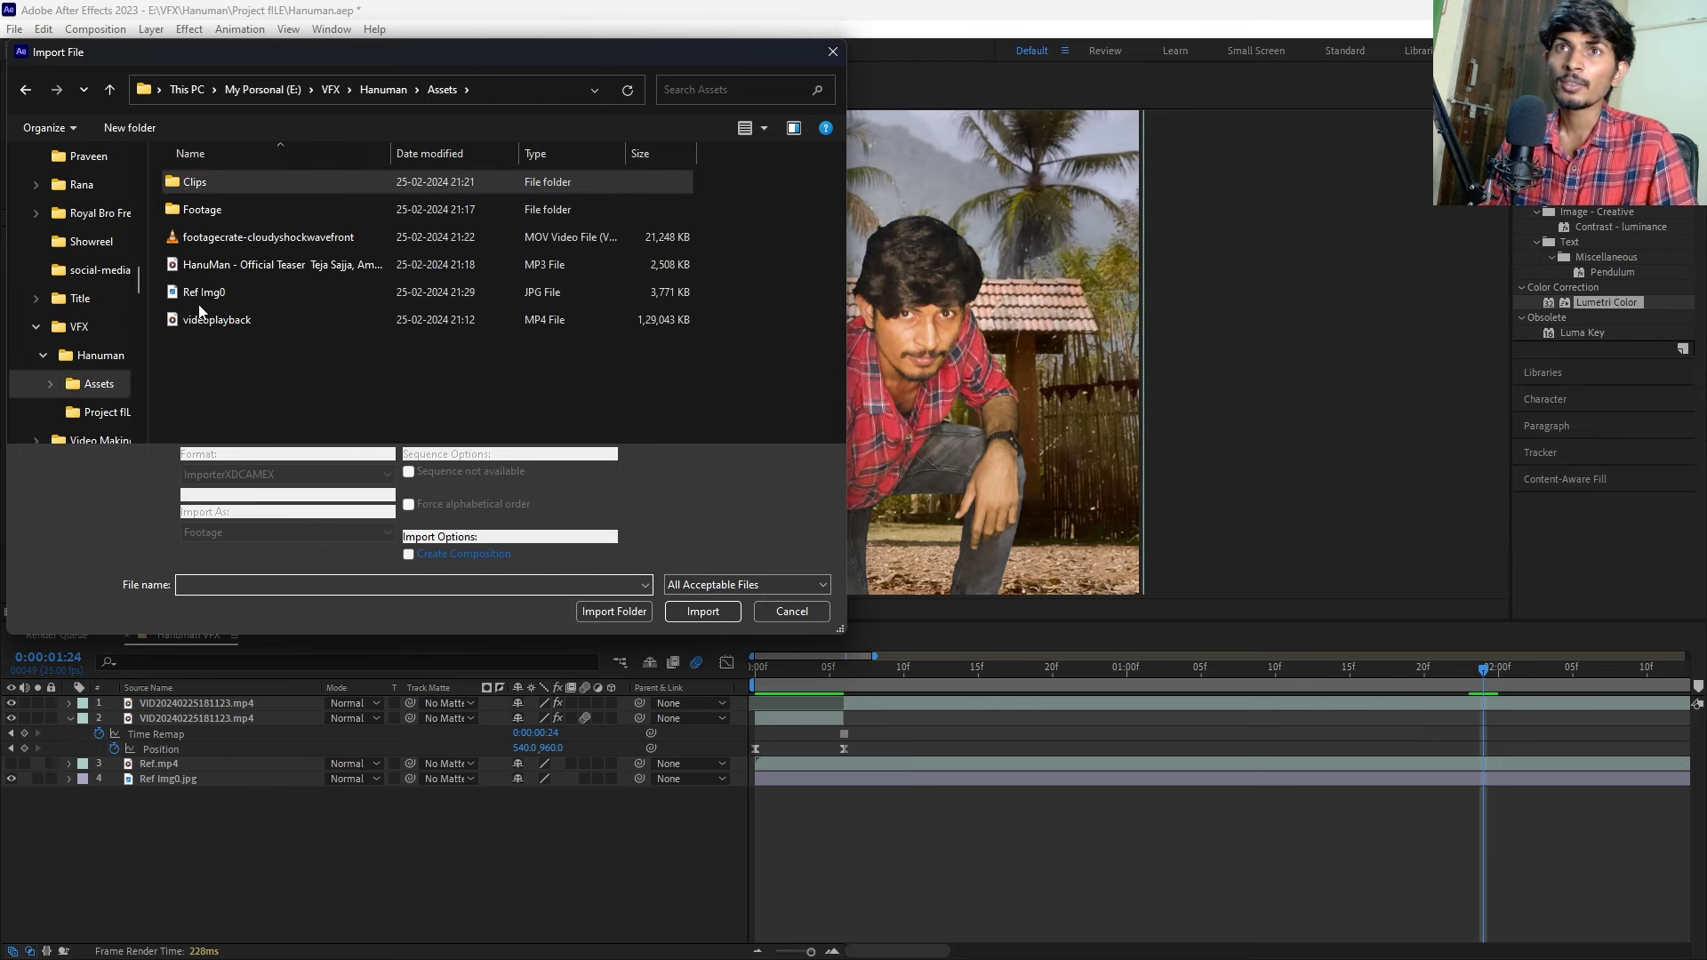
left_click(233, 243)
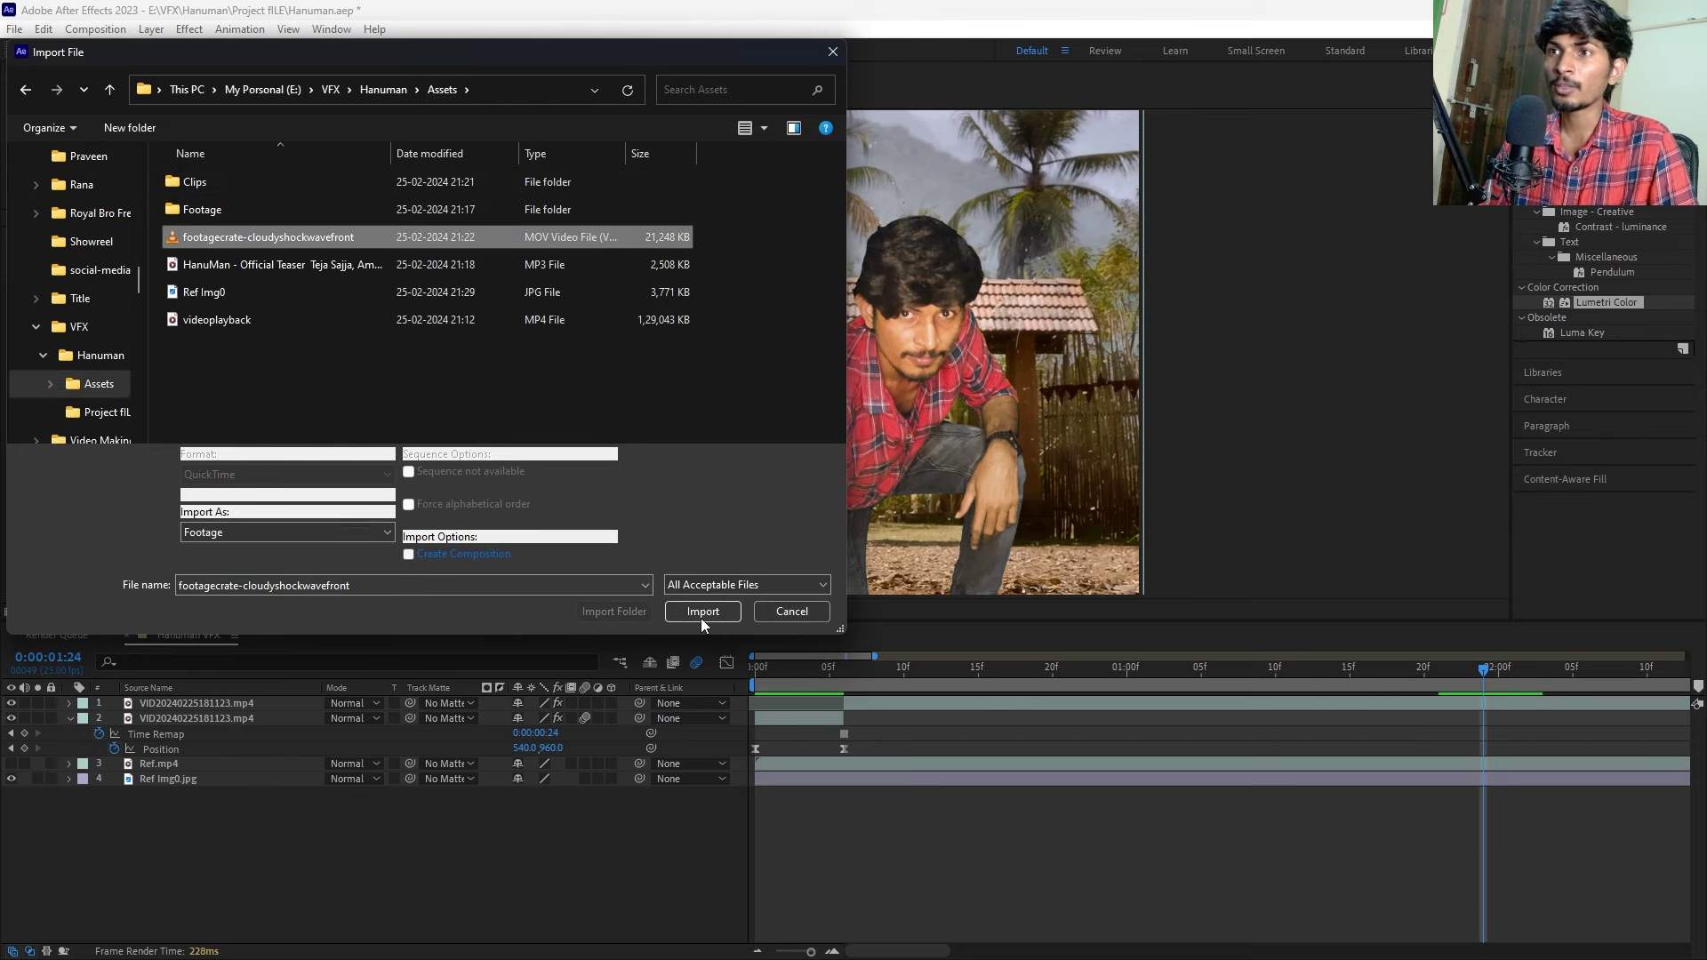
left_click(702, 612)
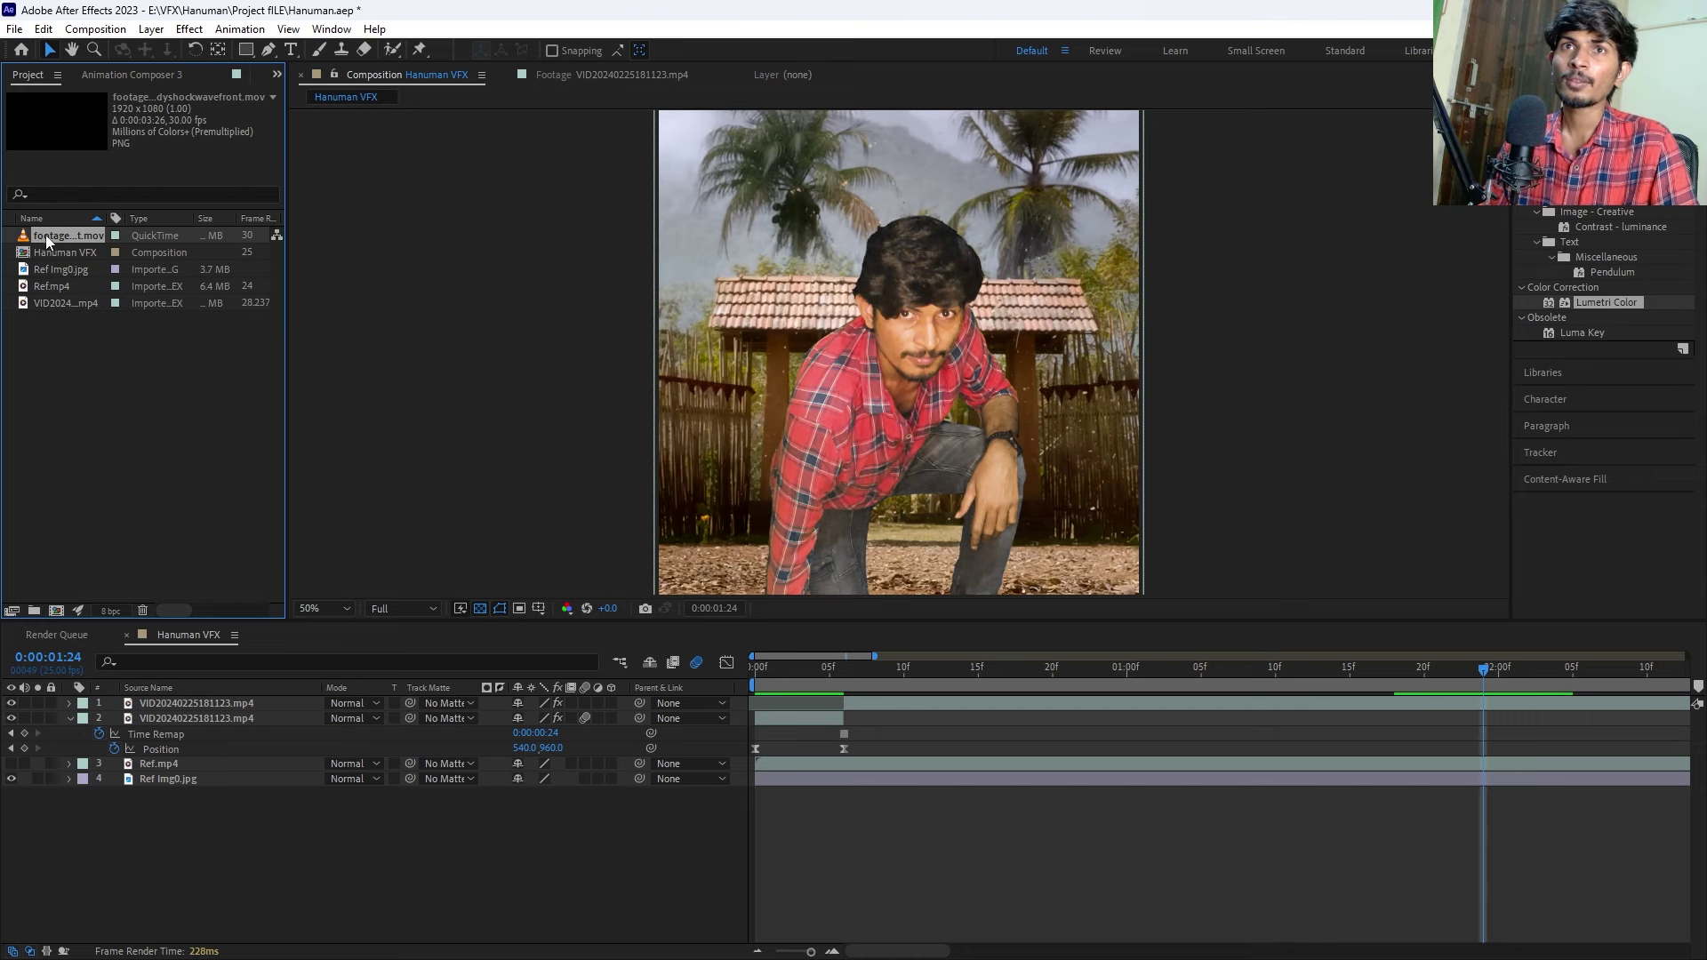
Preview the shockwave clip, then return to the comp's opening frames with the man's layer selected.
double_click(45, 235)
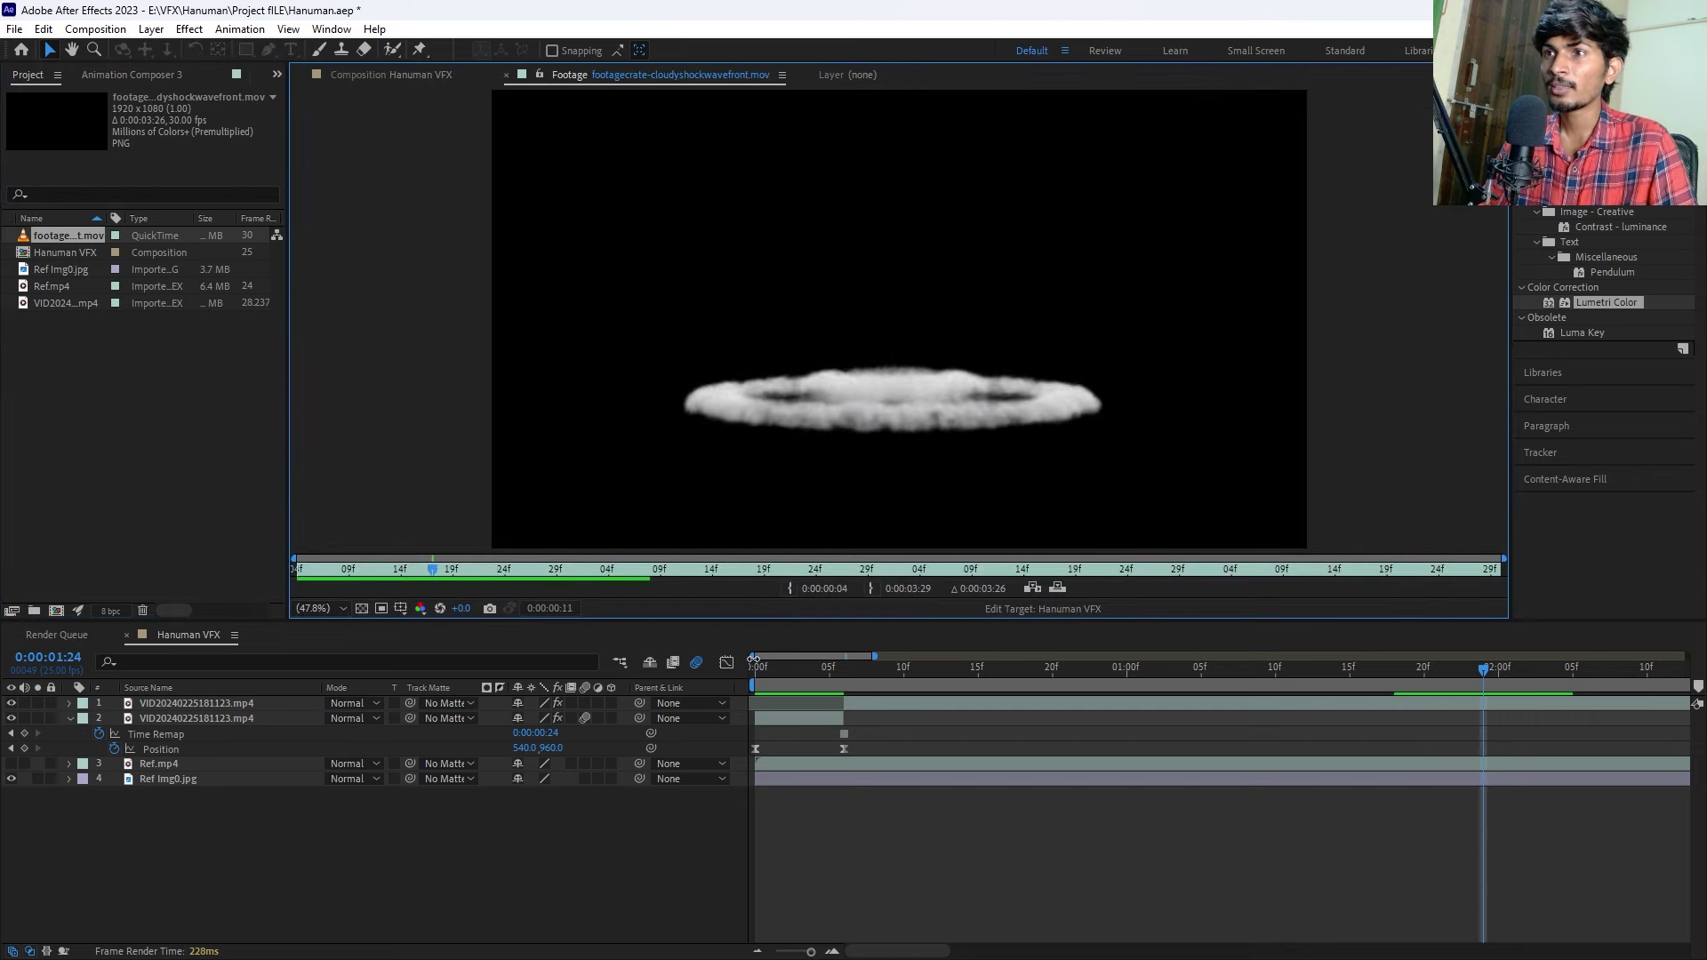
mouse_move(843, 675)
left_mouse_down()
mouse_move(818, 685)
mouse_move(839, 700)
left_mouse_up()
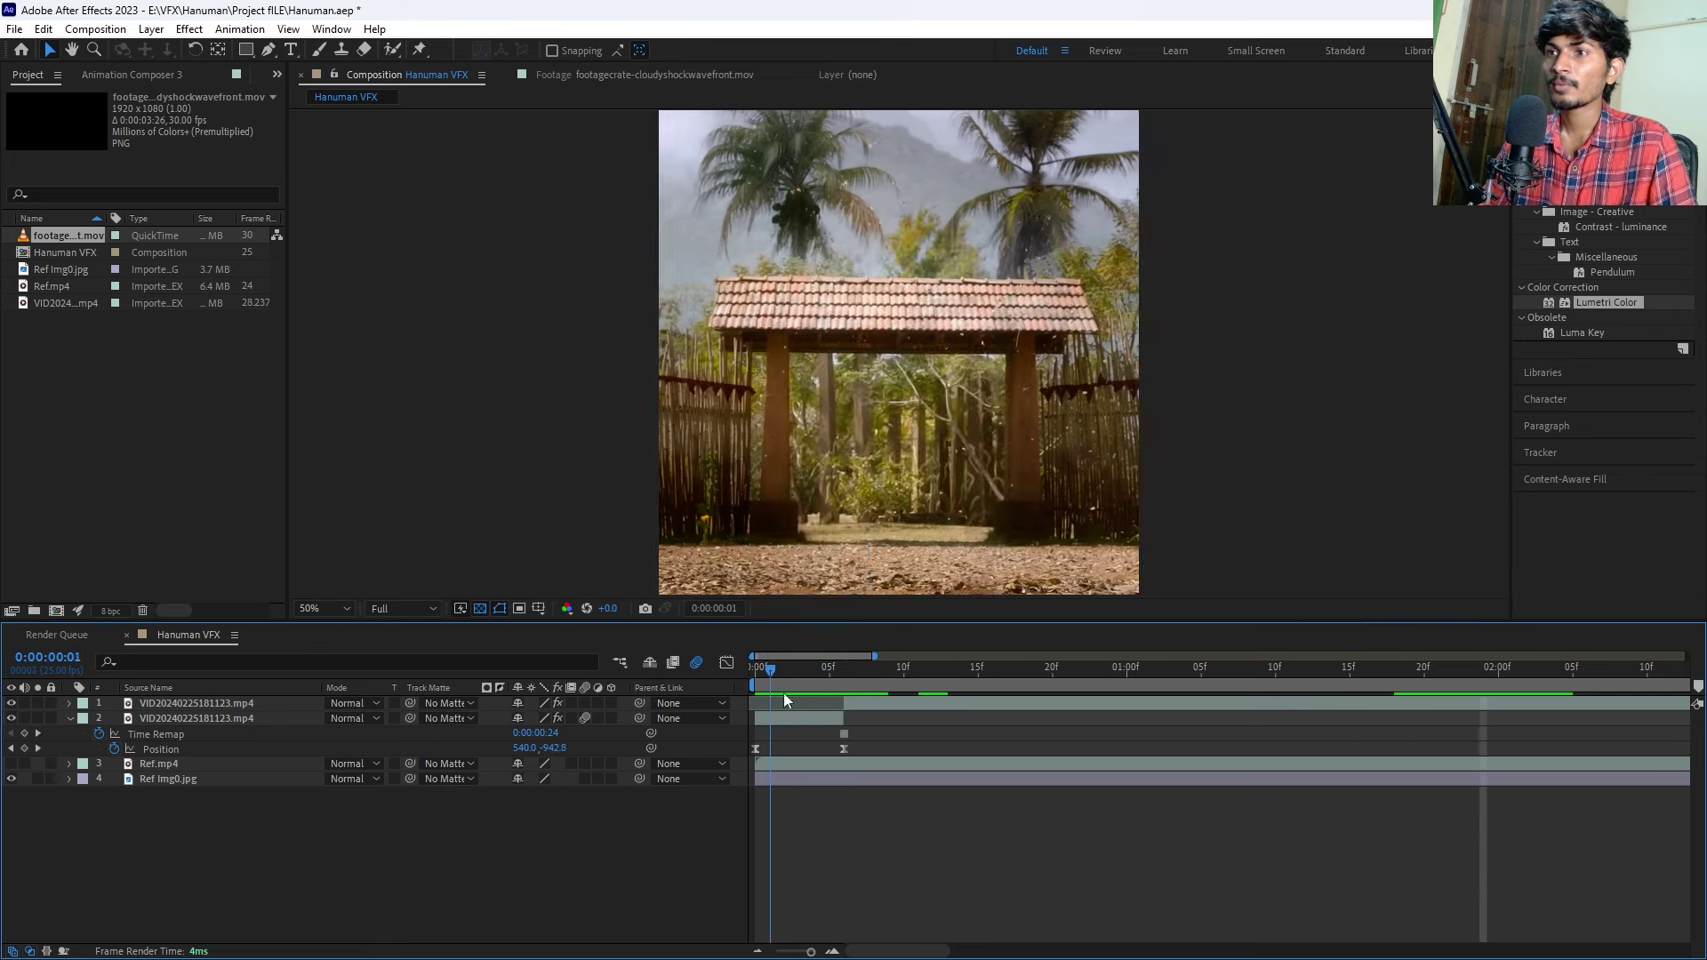
left_click(855, 702)
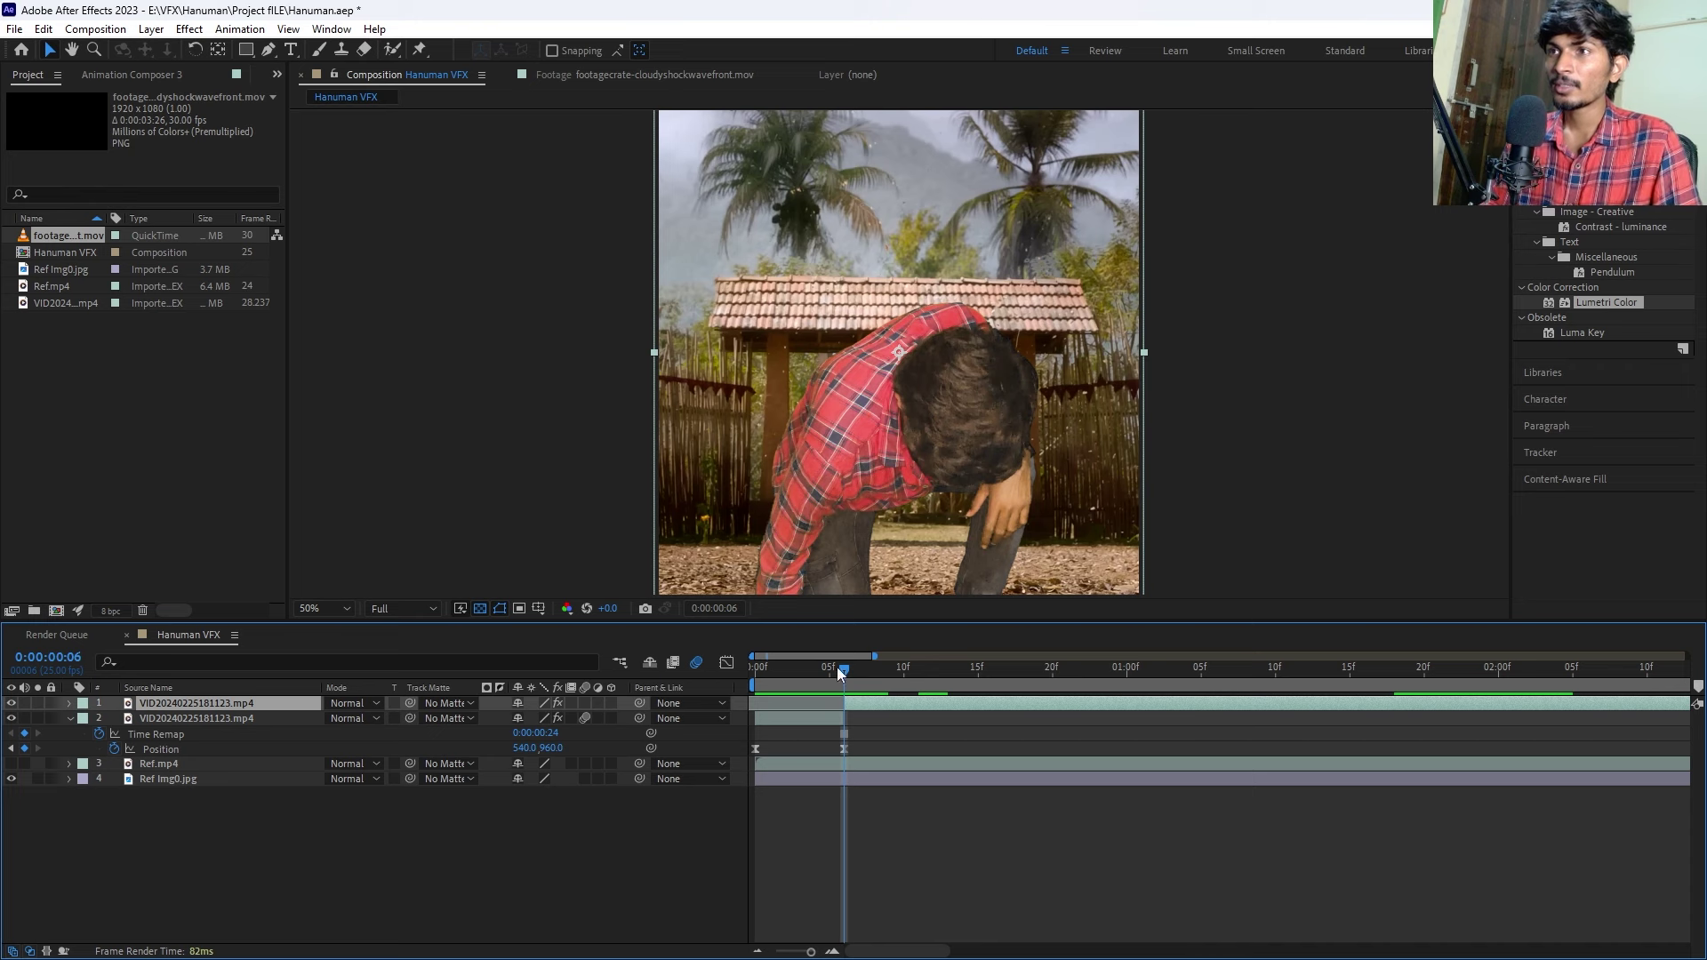
Add a new Null Object layer to the composition.
left_click(818, 719, "shift")
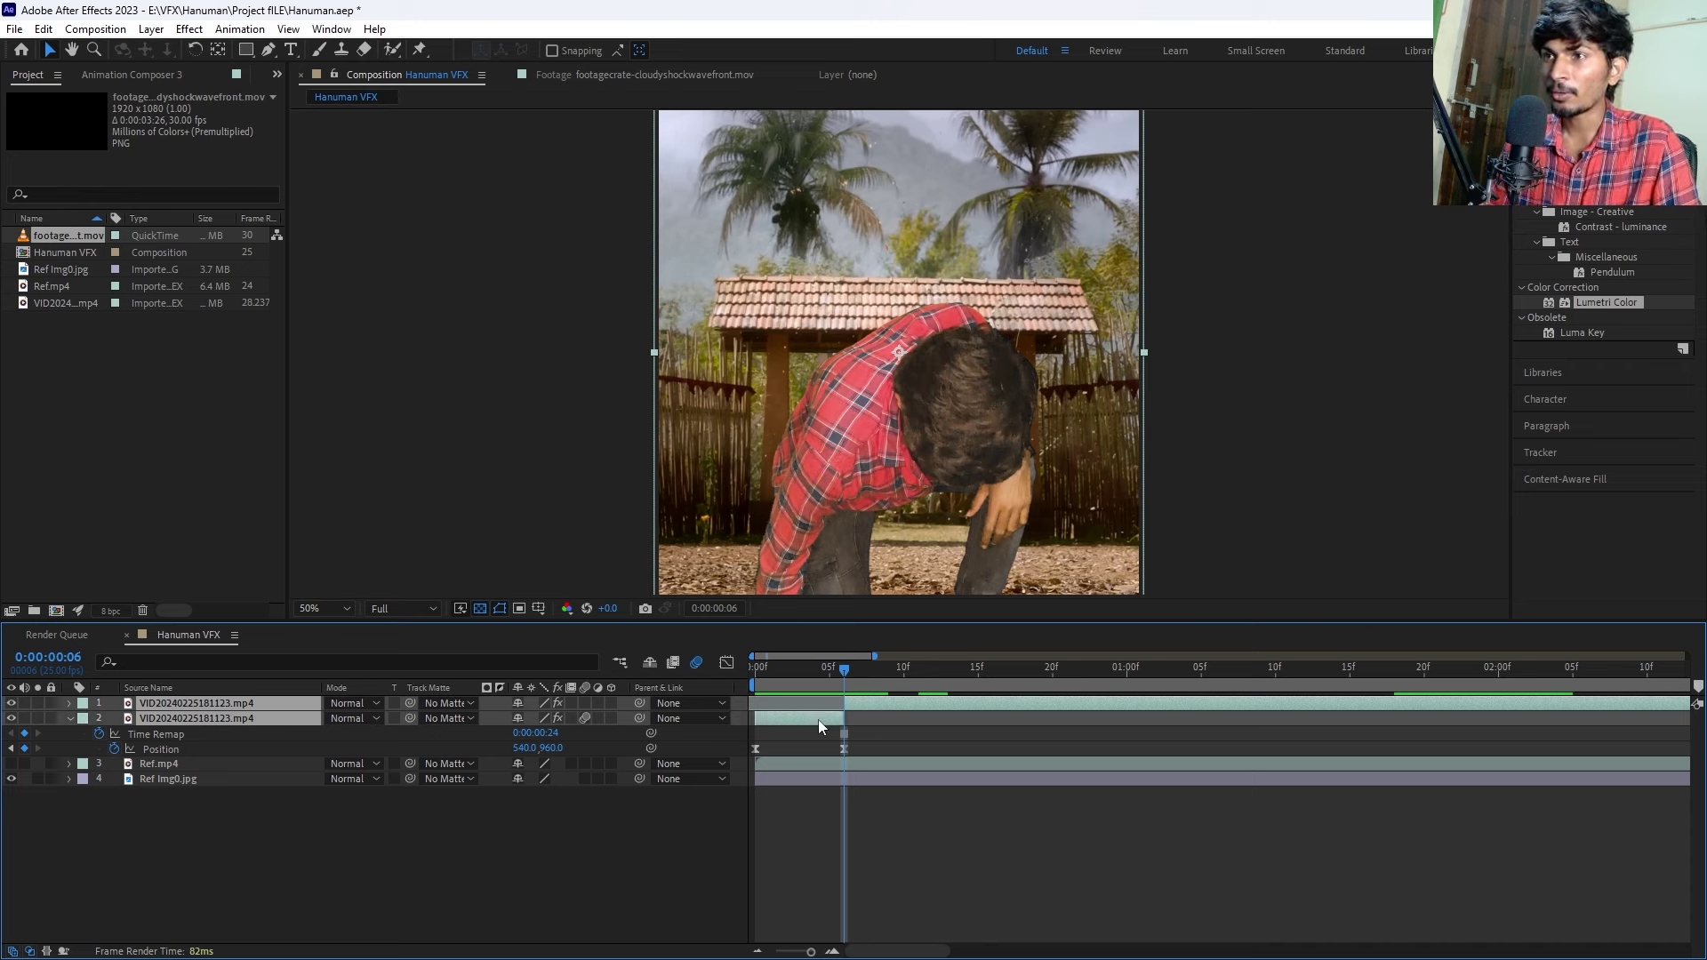
right_click(739, 703)
mouse_move(783, 715)
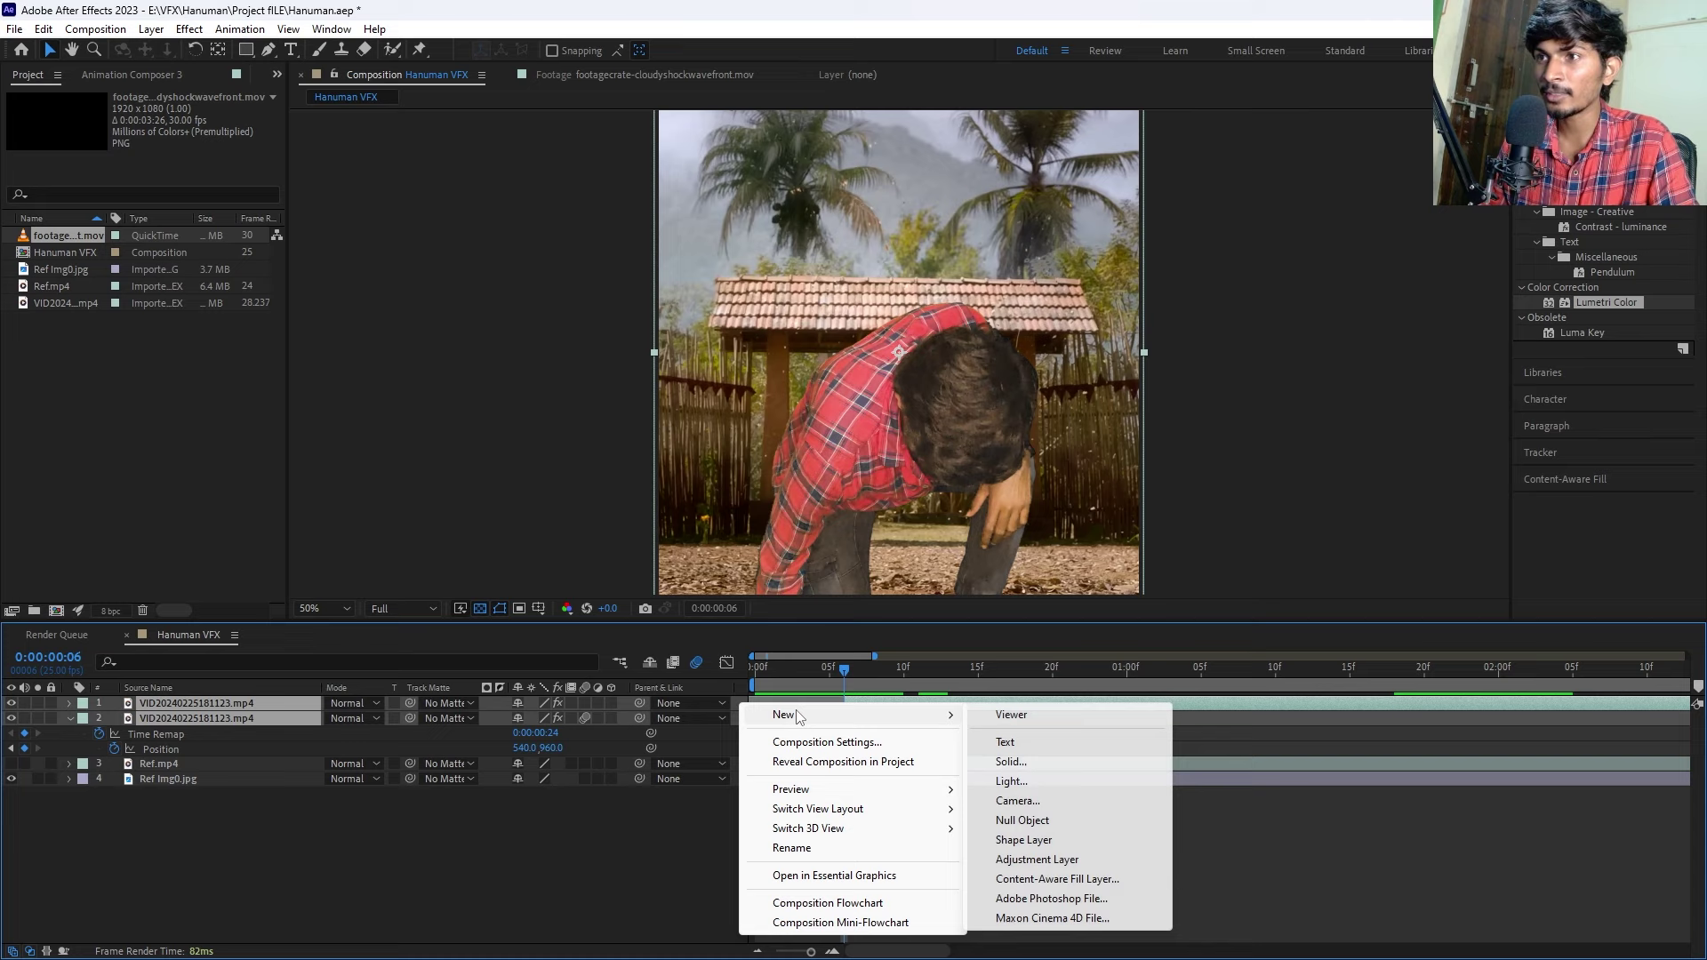
left_click(1023, 820)
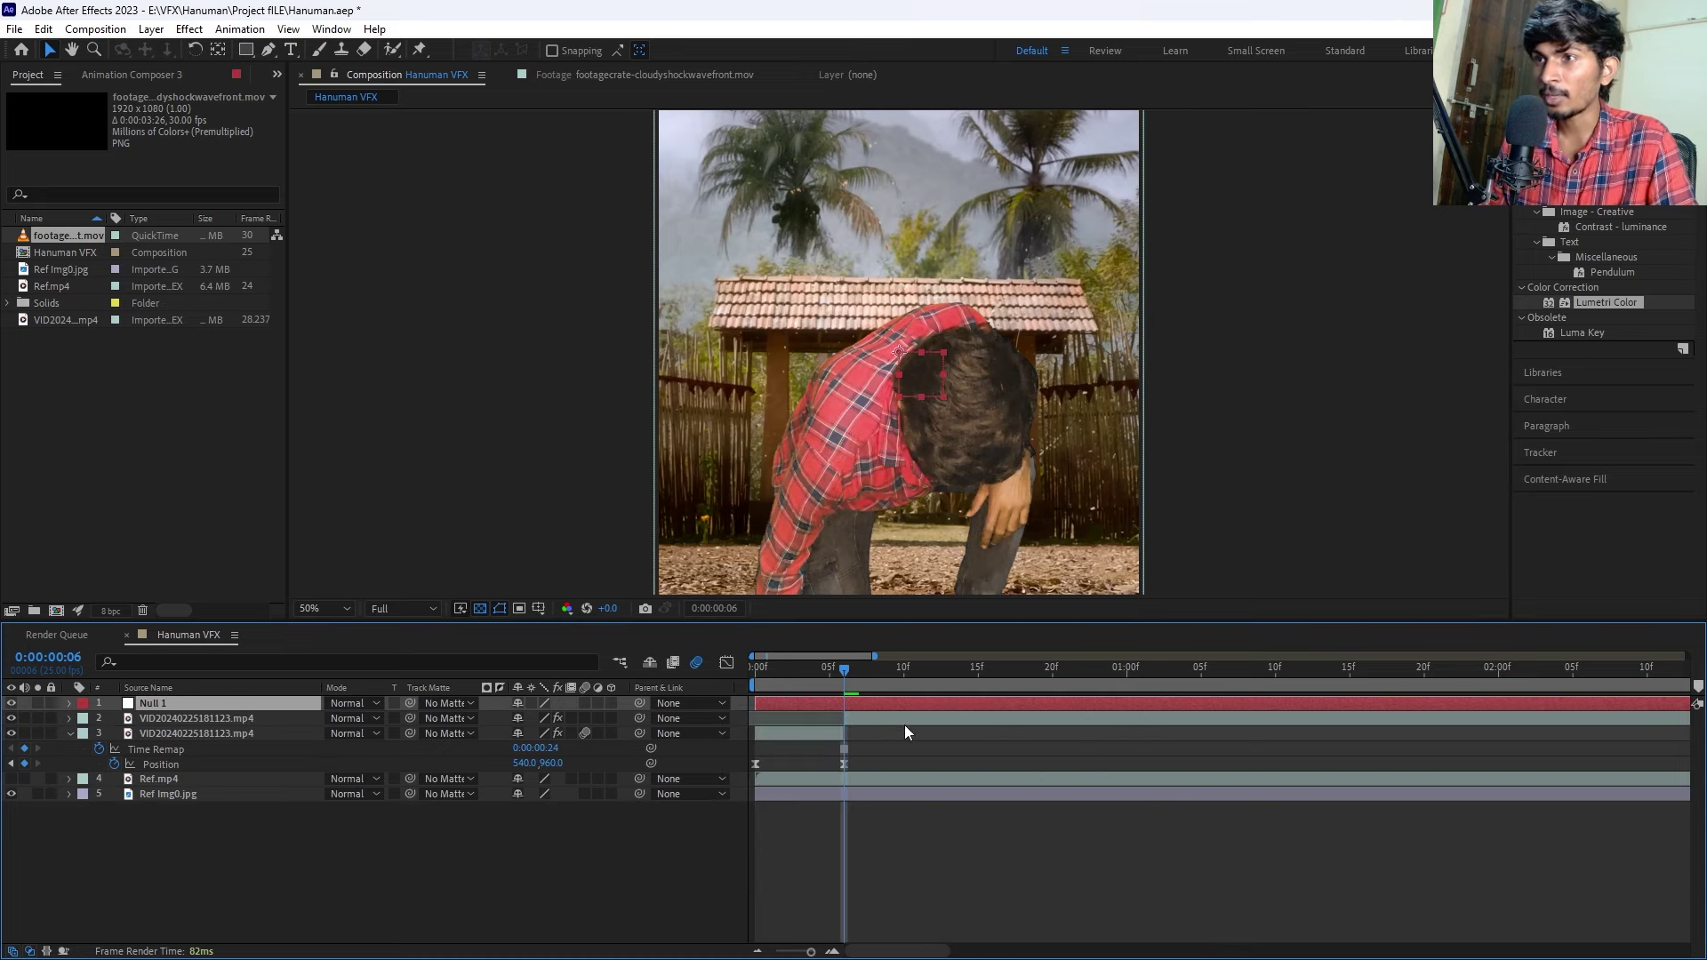
Parent both of the man's keyed video layers to Null 1.
left_click(845, 718)
left_click(812, 734, "shift")
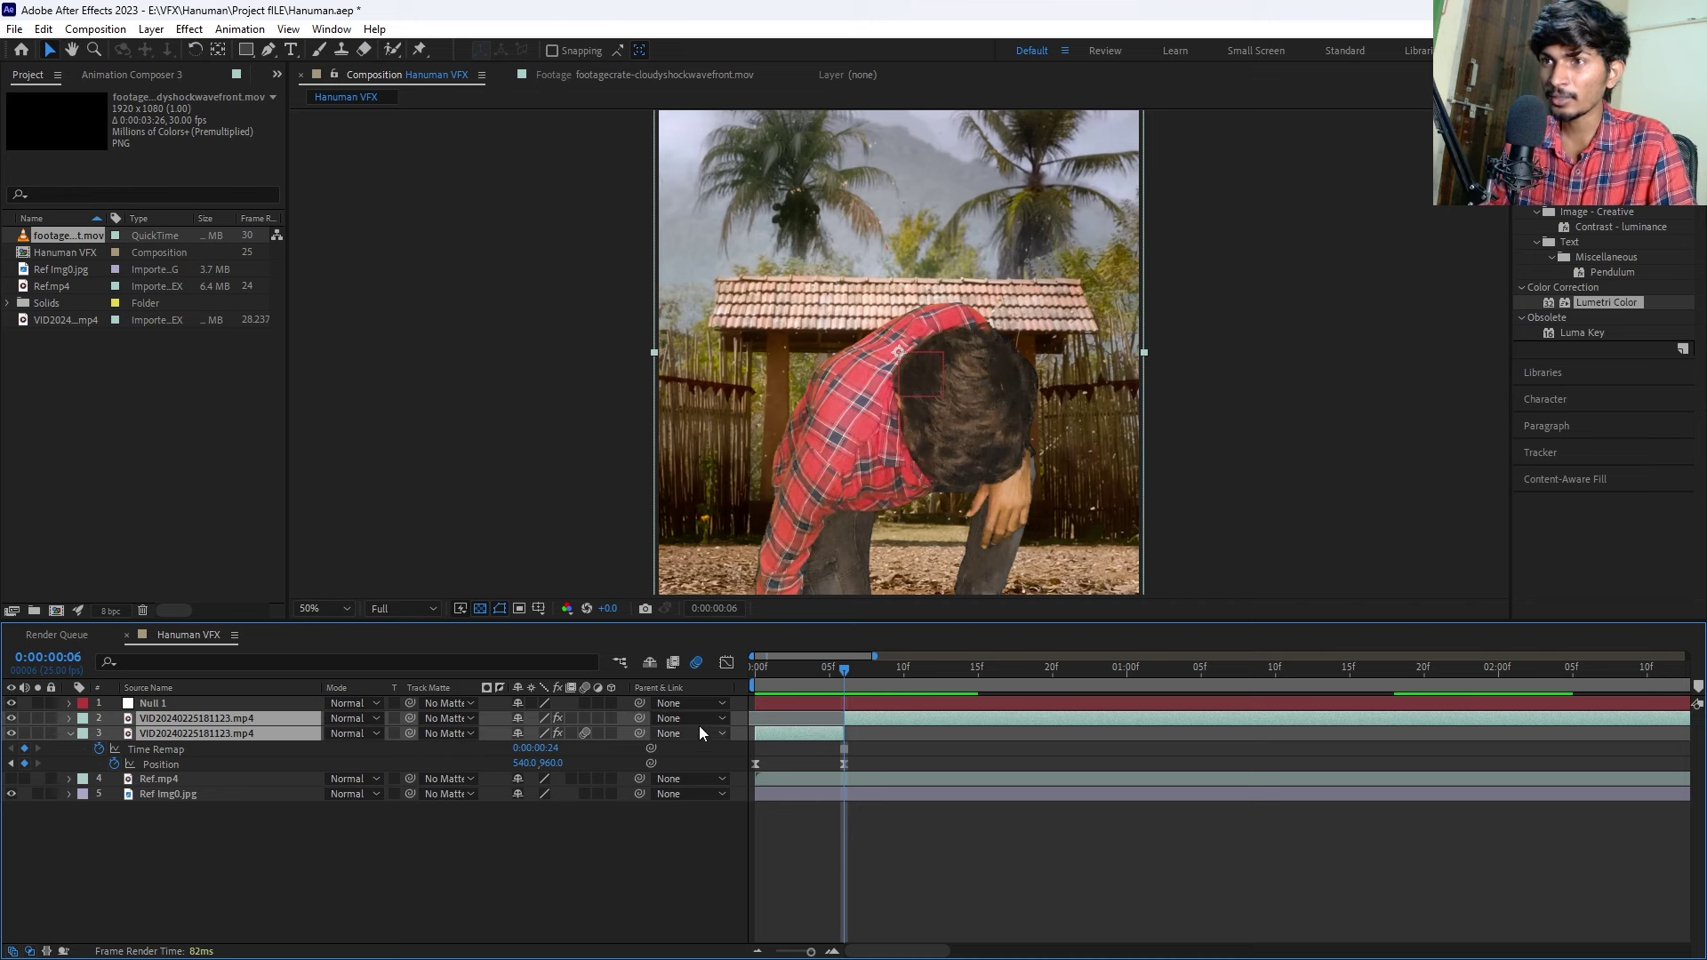
left_click_drag(639, 732, 782, 702)
left_click(783, 703)
left_click(876, 722)
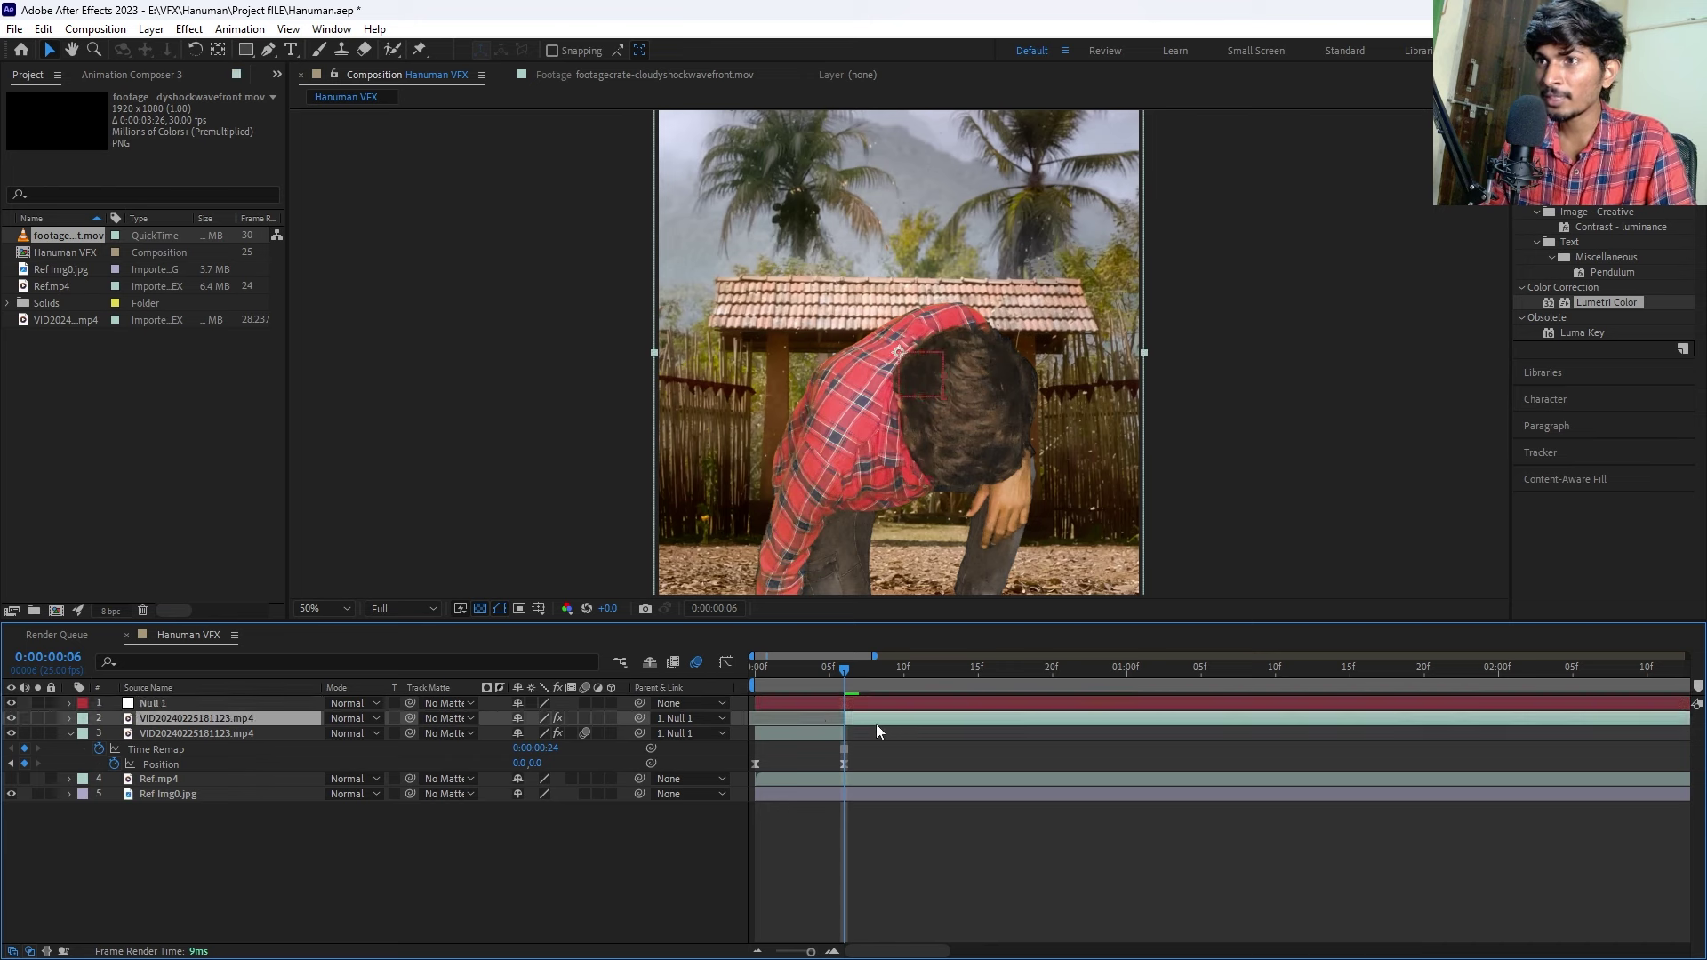
left_click(846, 703)
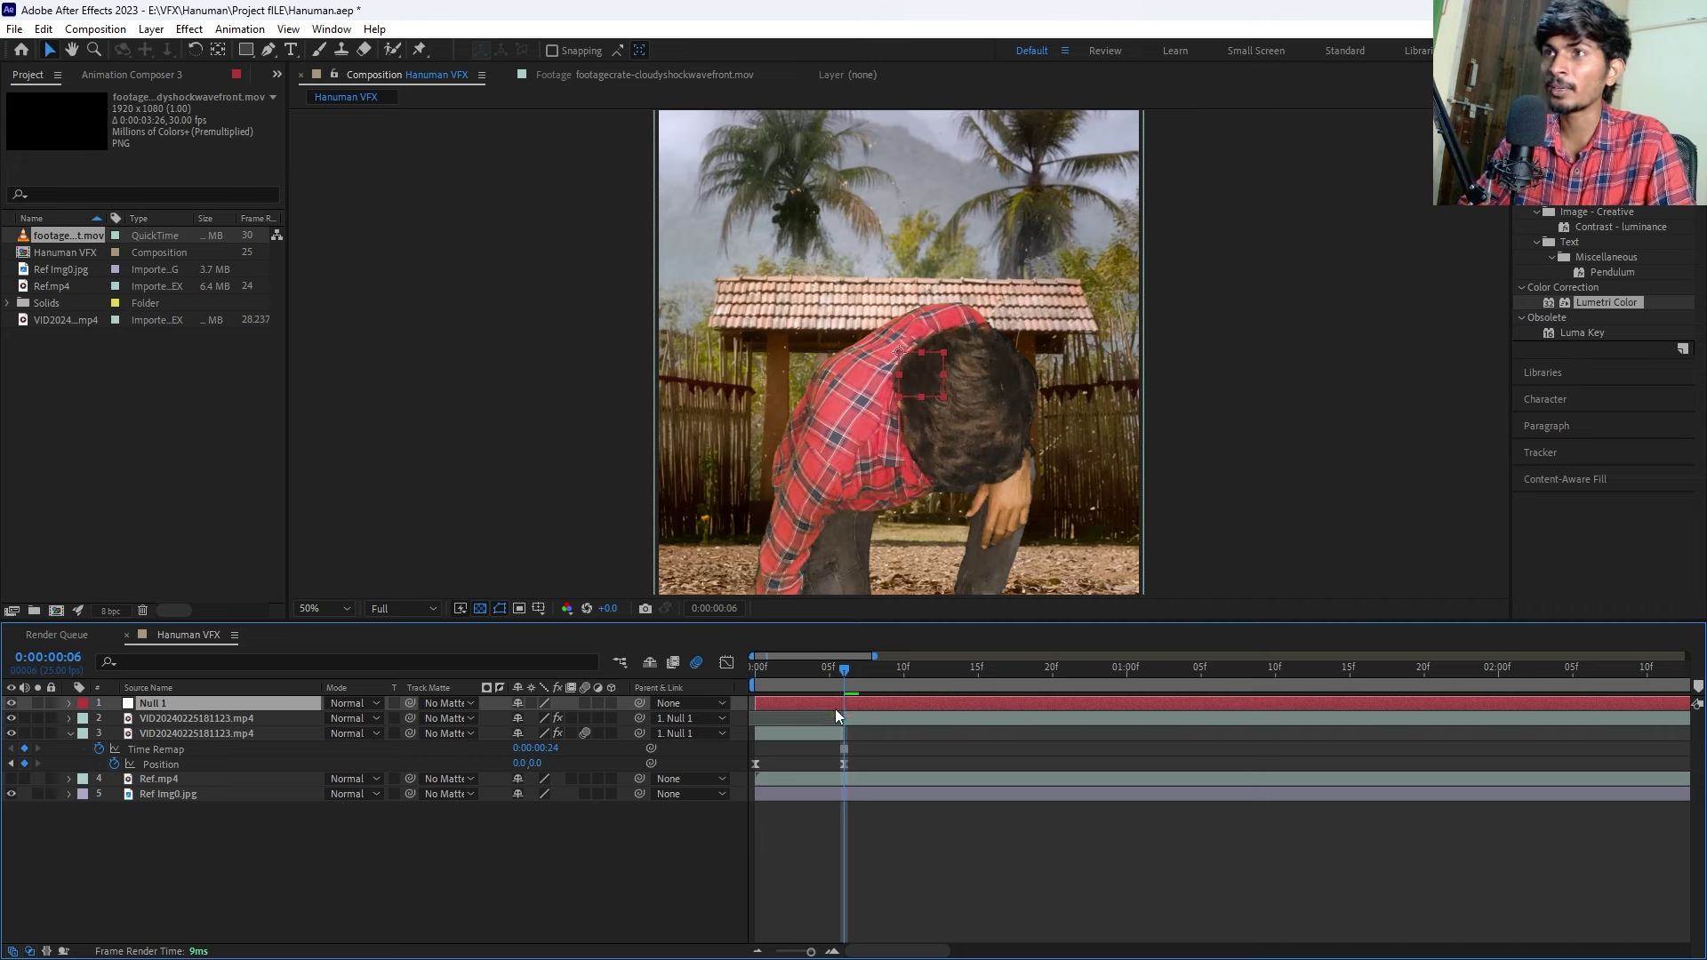
Shrink Null 1's Scale to about 75% and fit the whole composition in the viewer.
key("s")
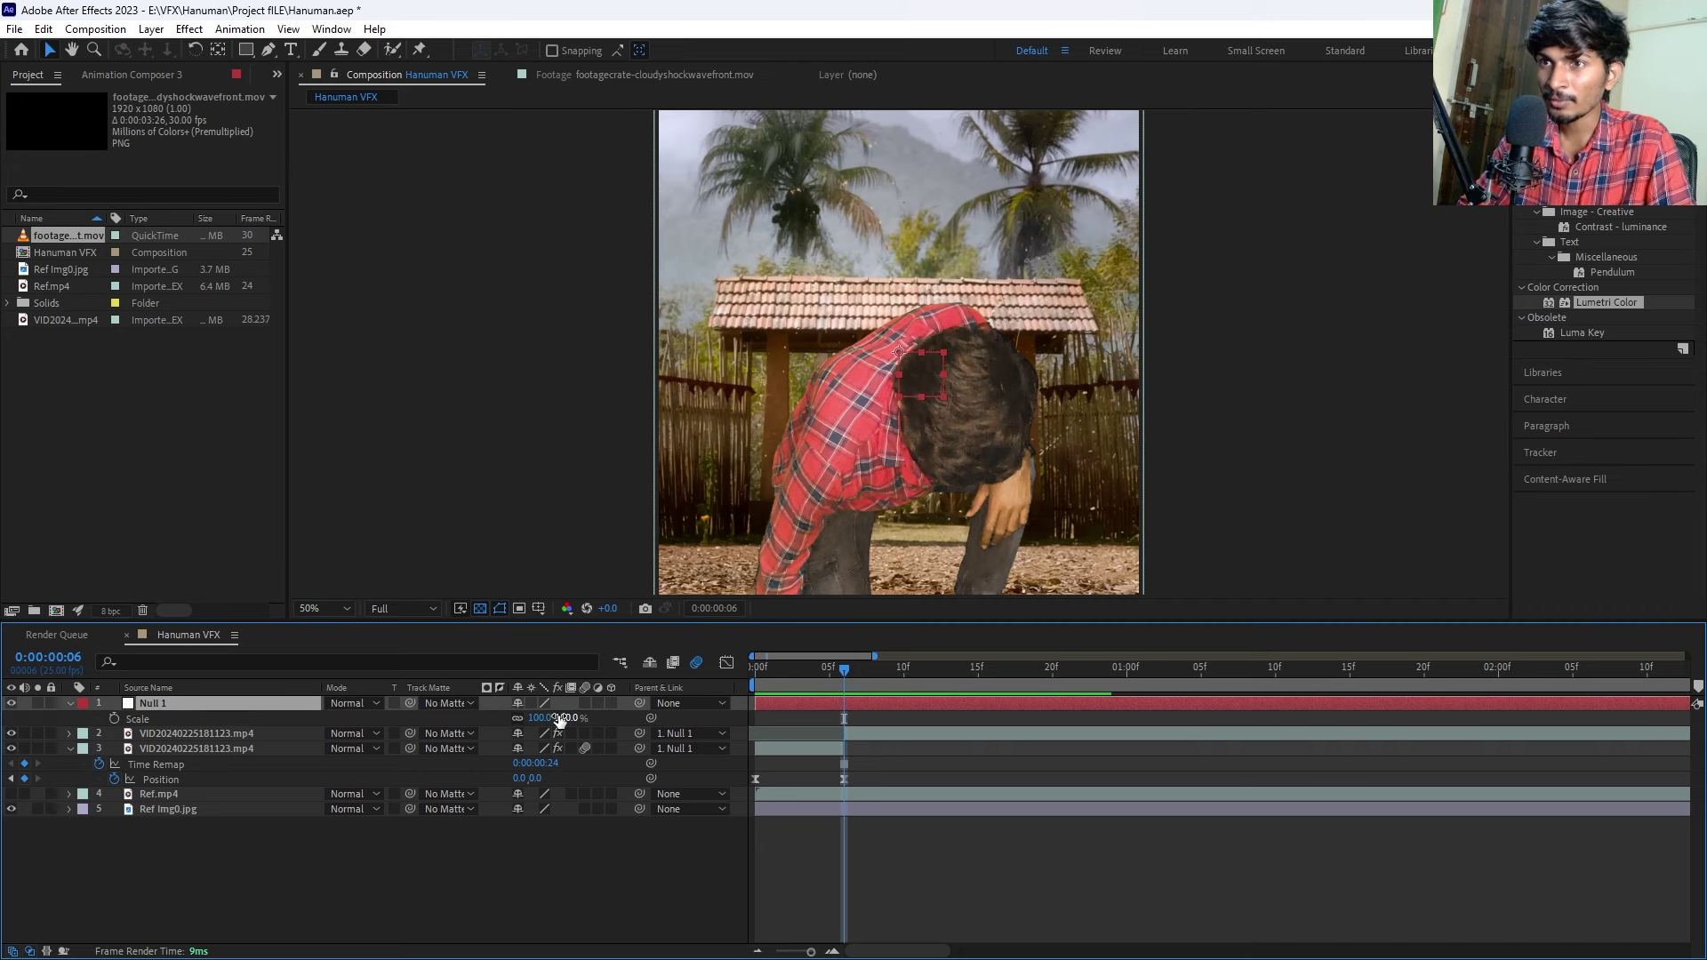
left_click_drag(564, 717, 542, 718)
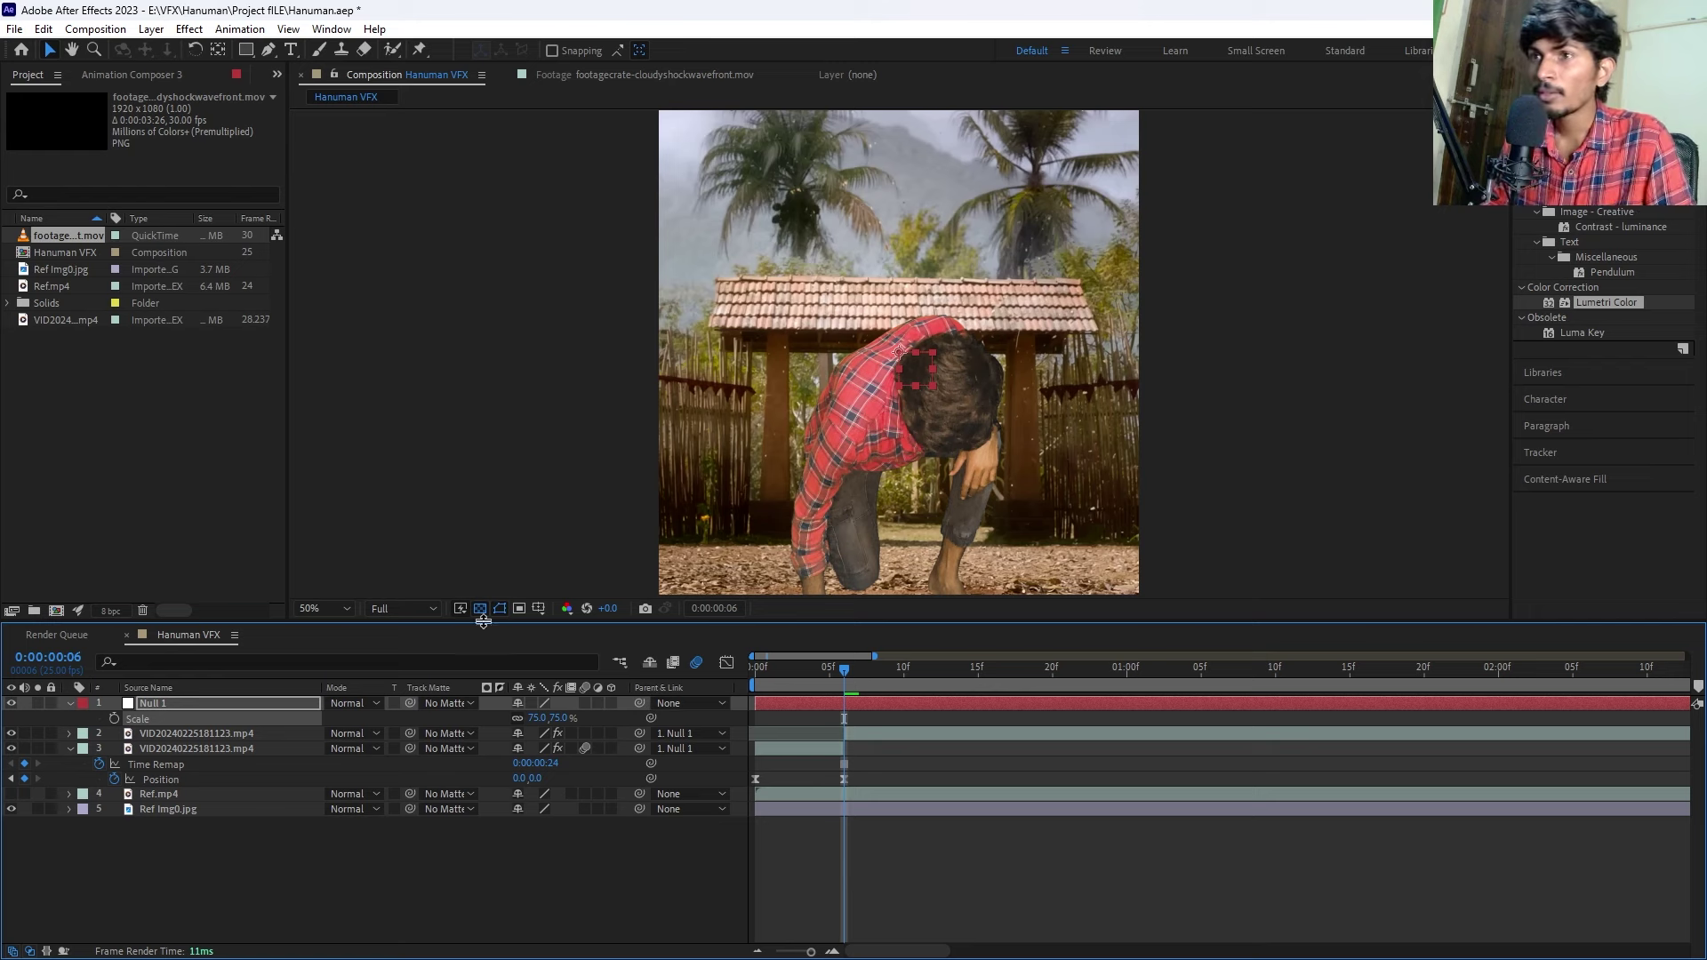
left_click(322, 609)
left_click(351, 646)
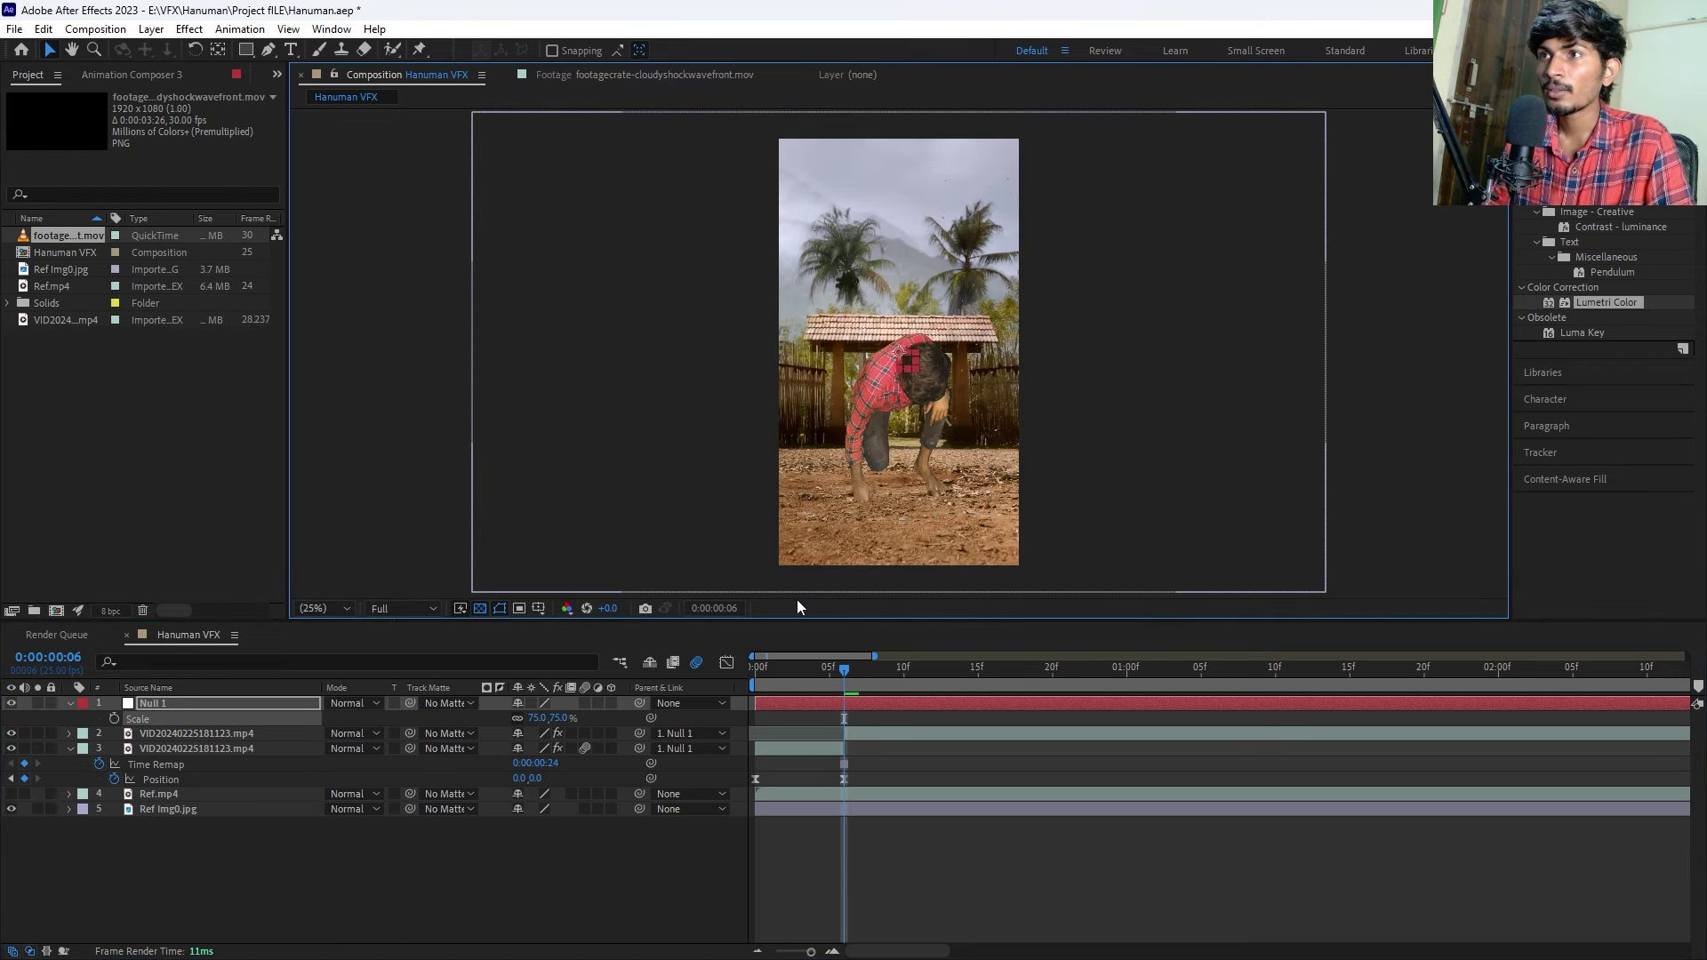
Fine-tune Null 1's Scale to 70% and move back toward the animation start.
left_click(830, 708)
left_click(830, 703)
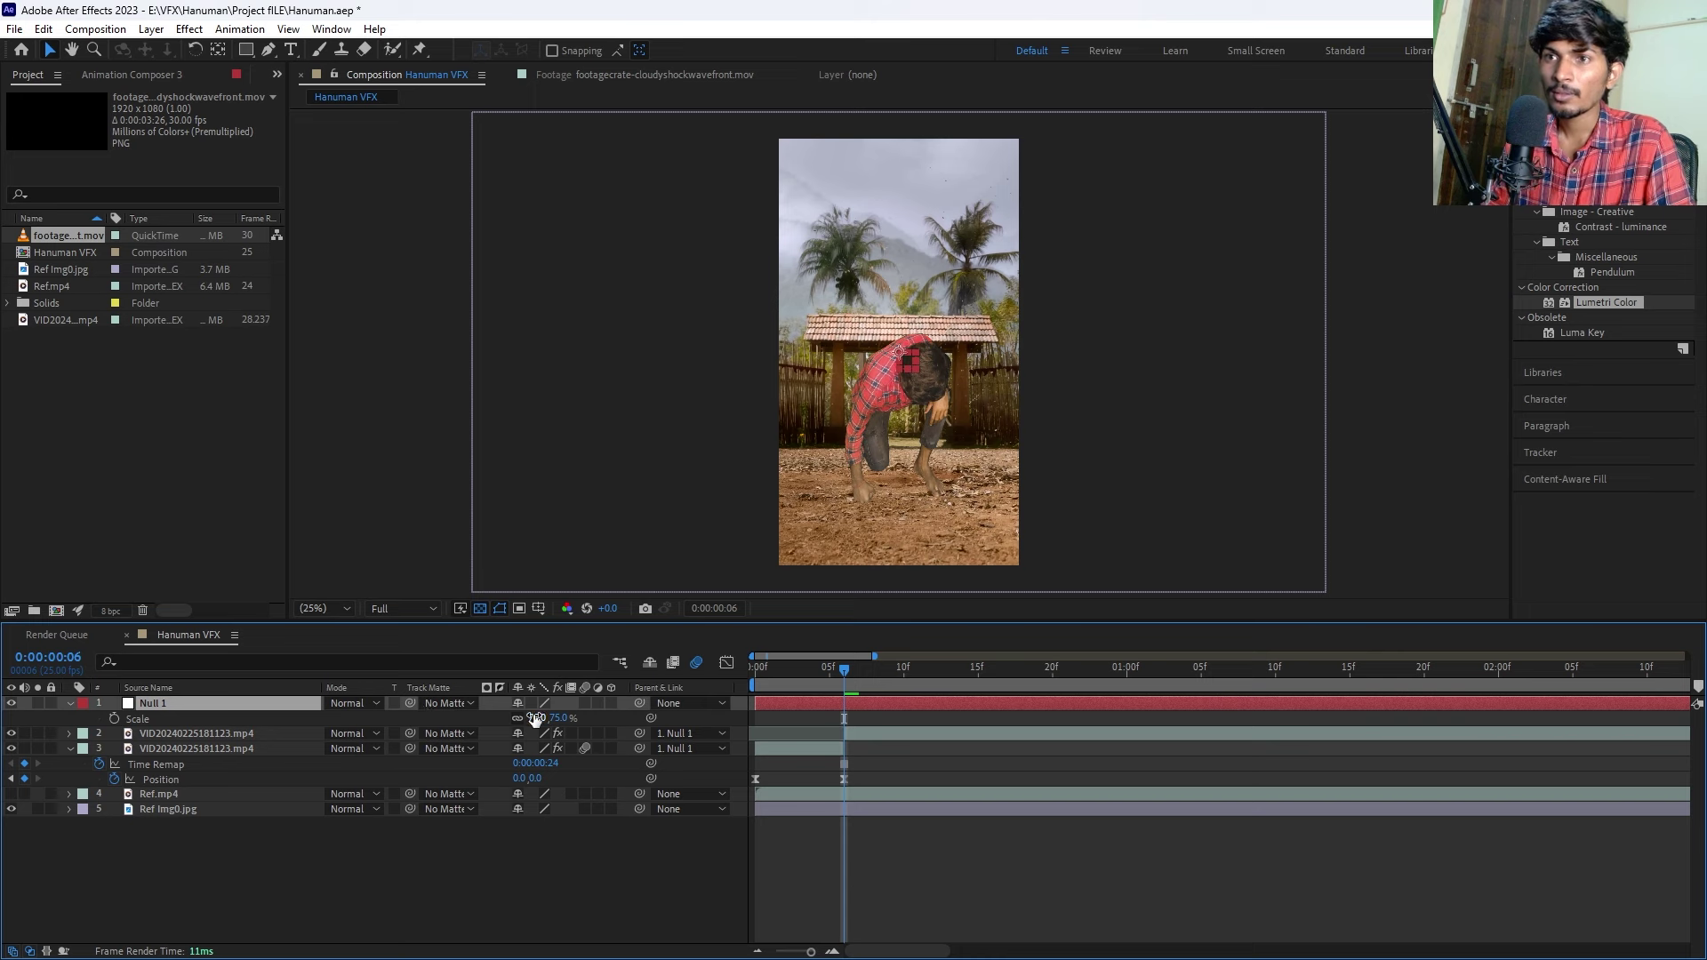
left_click_drag(532, 718, 525, 718)
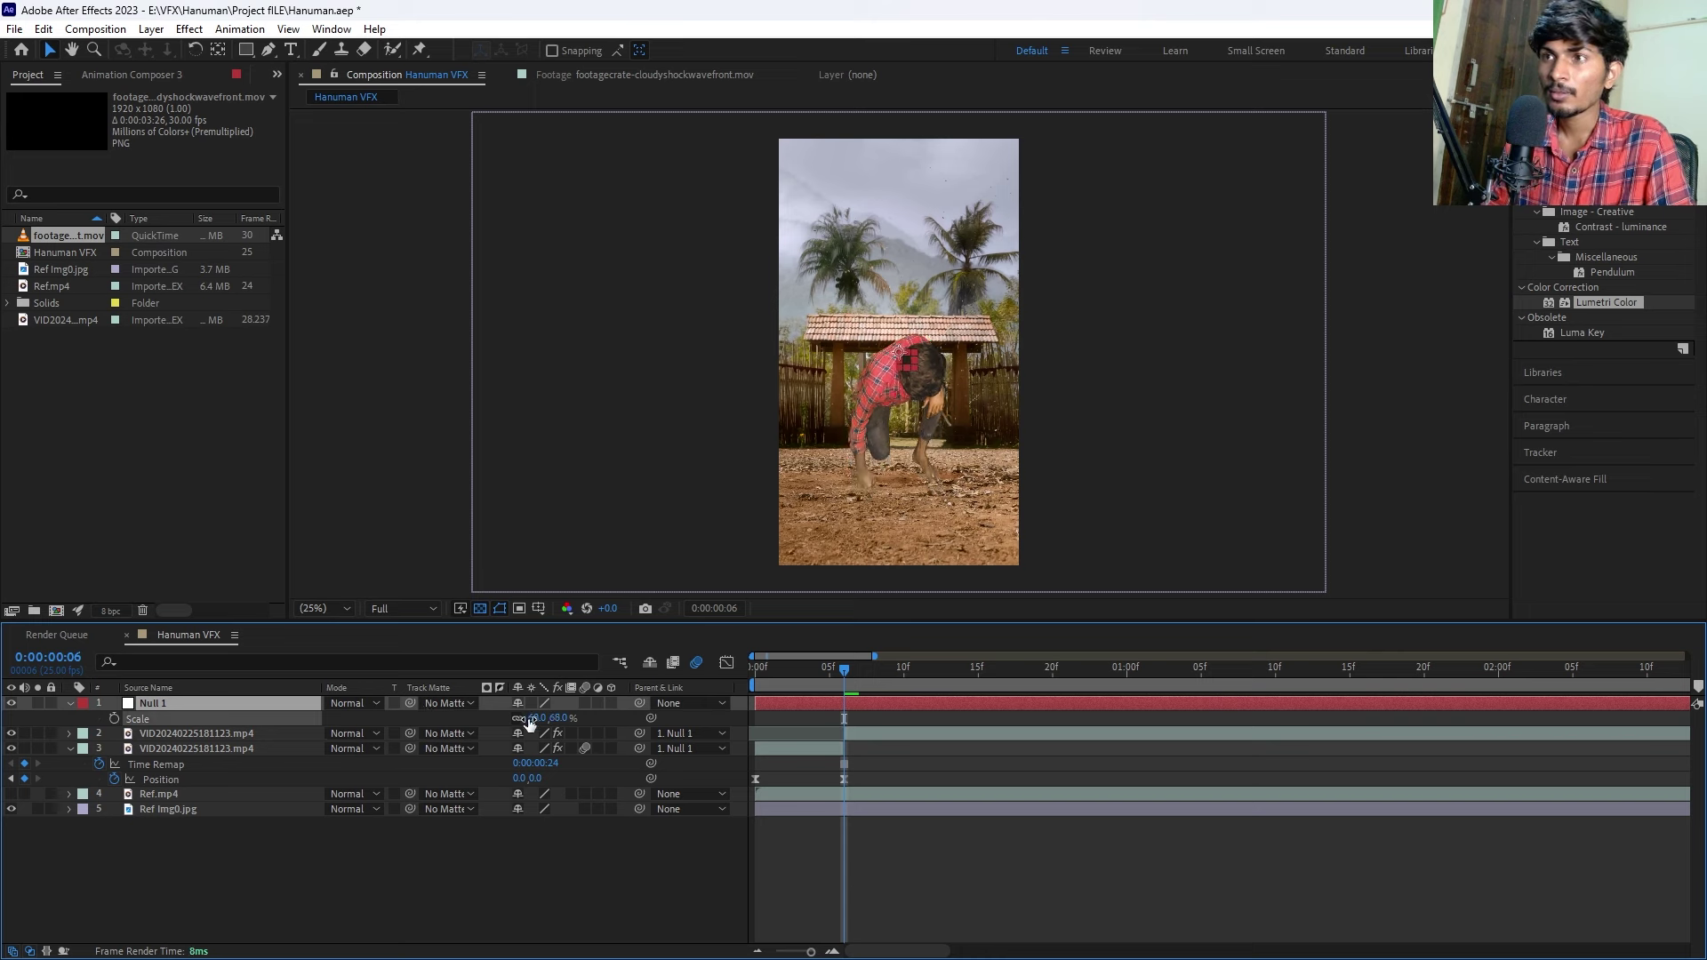
left_click(862, 717)
left_click(858, 702)
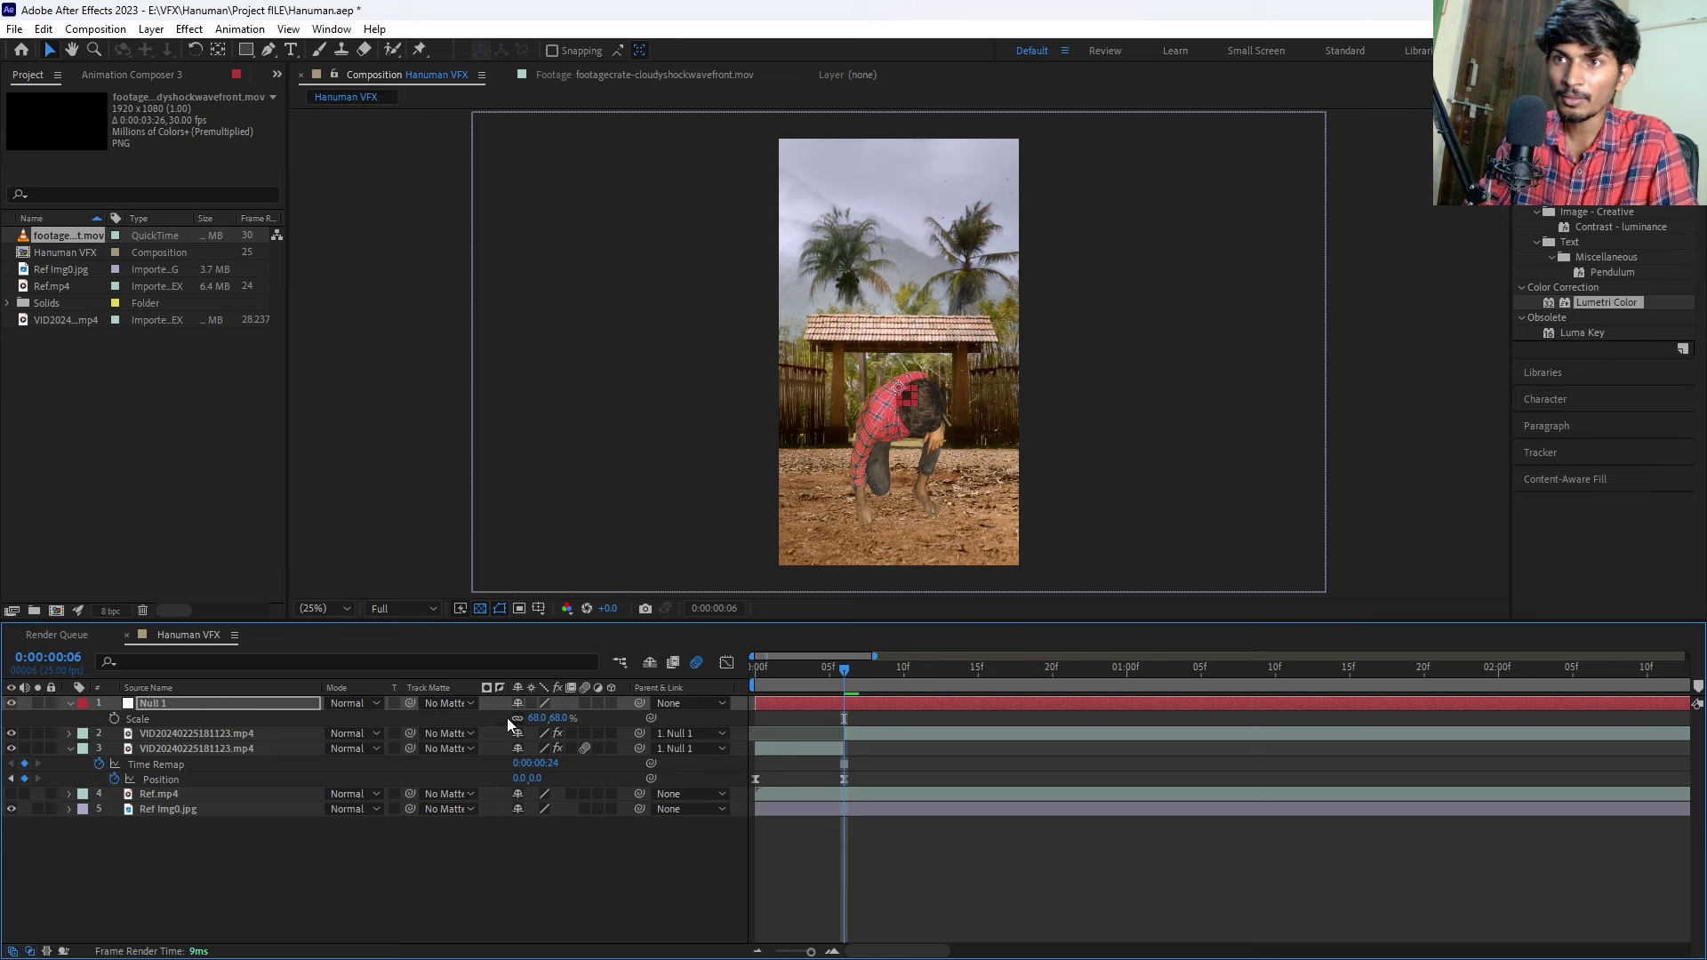
left_click_drag(532, 718, 531, 719)
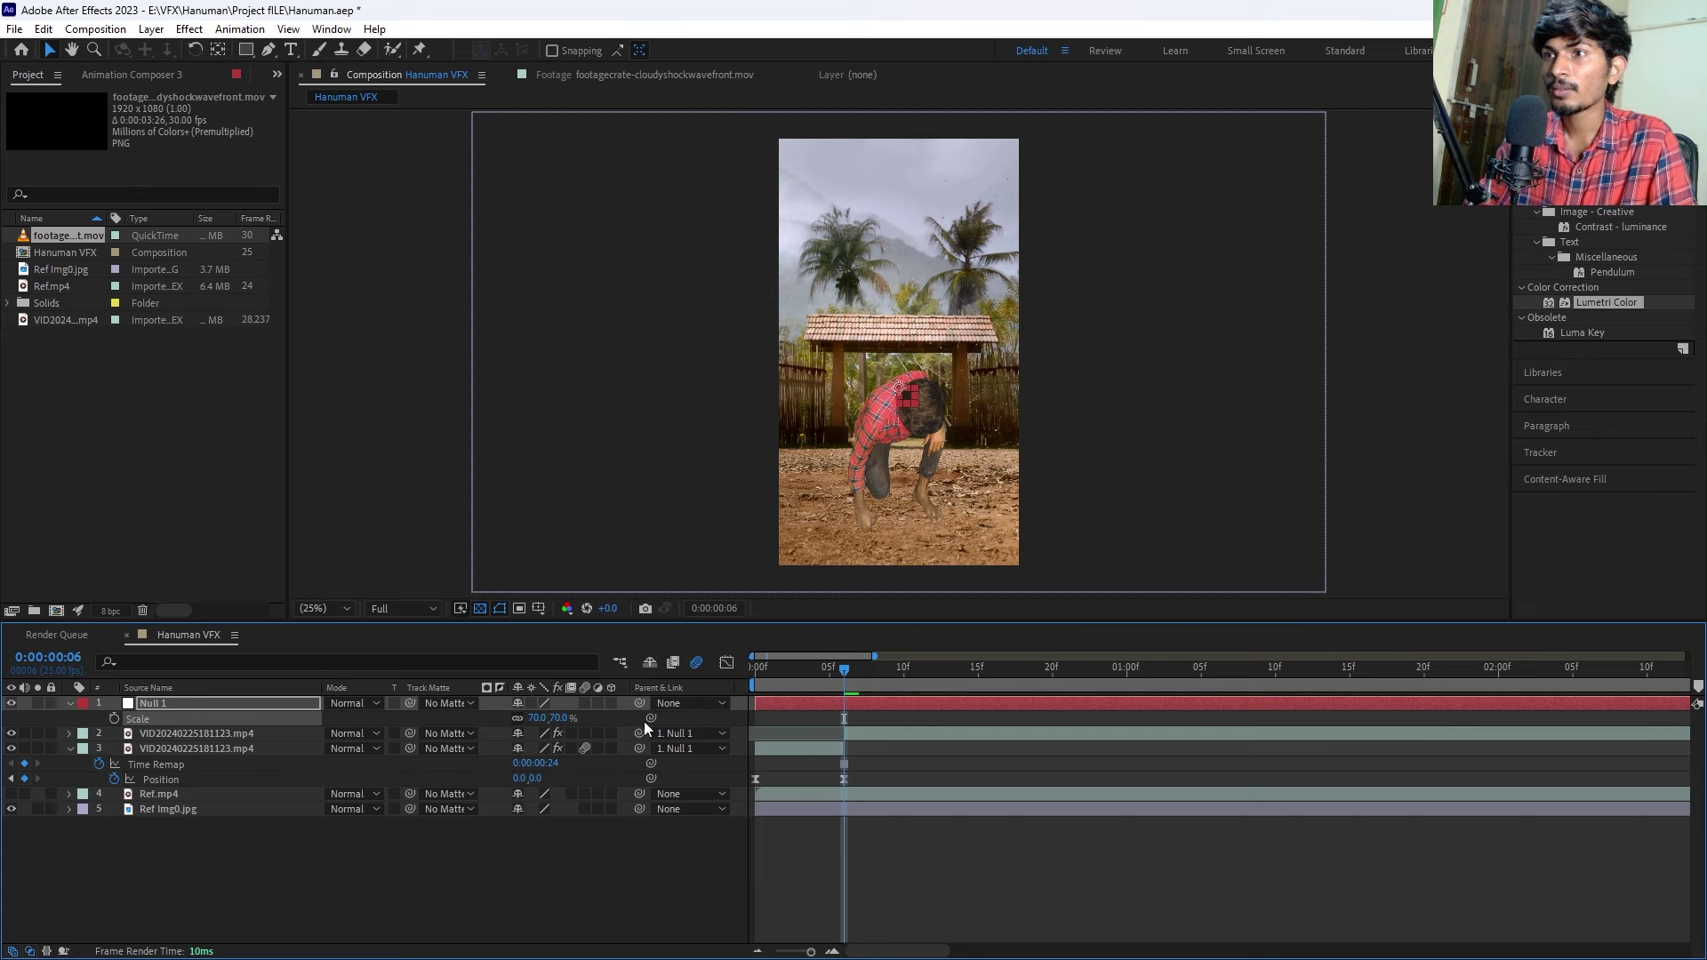
left_click(879, 765)
left_click(852, 707)
left_click(865, 761)
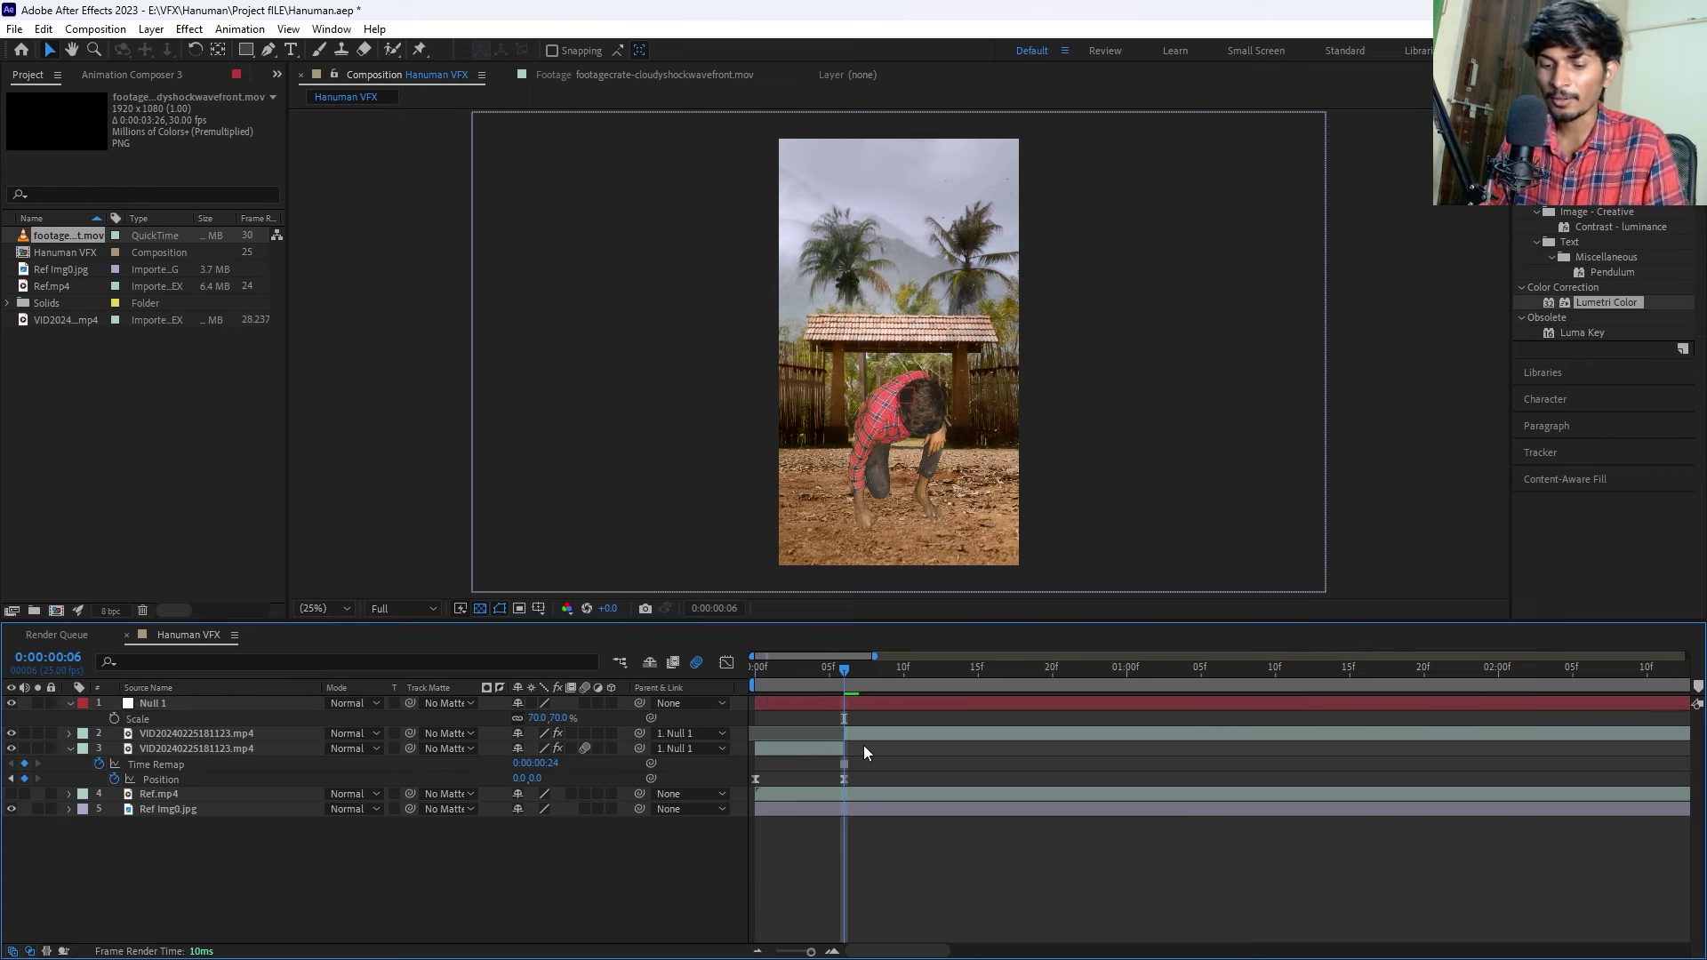
left_click(858, 706)
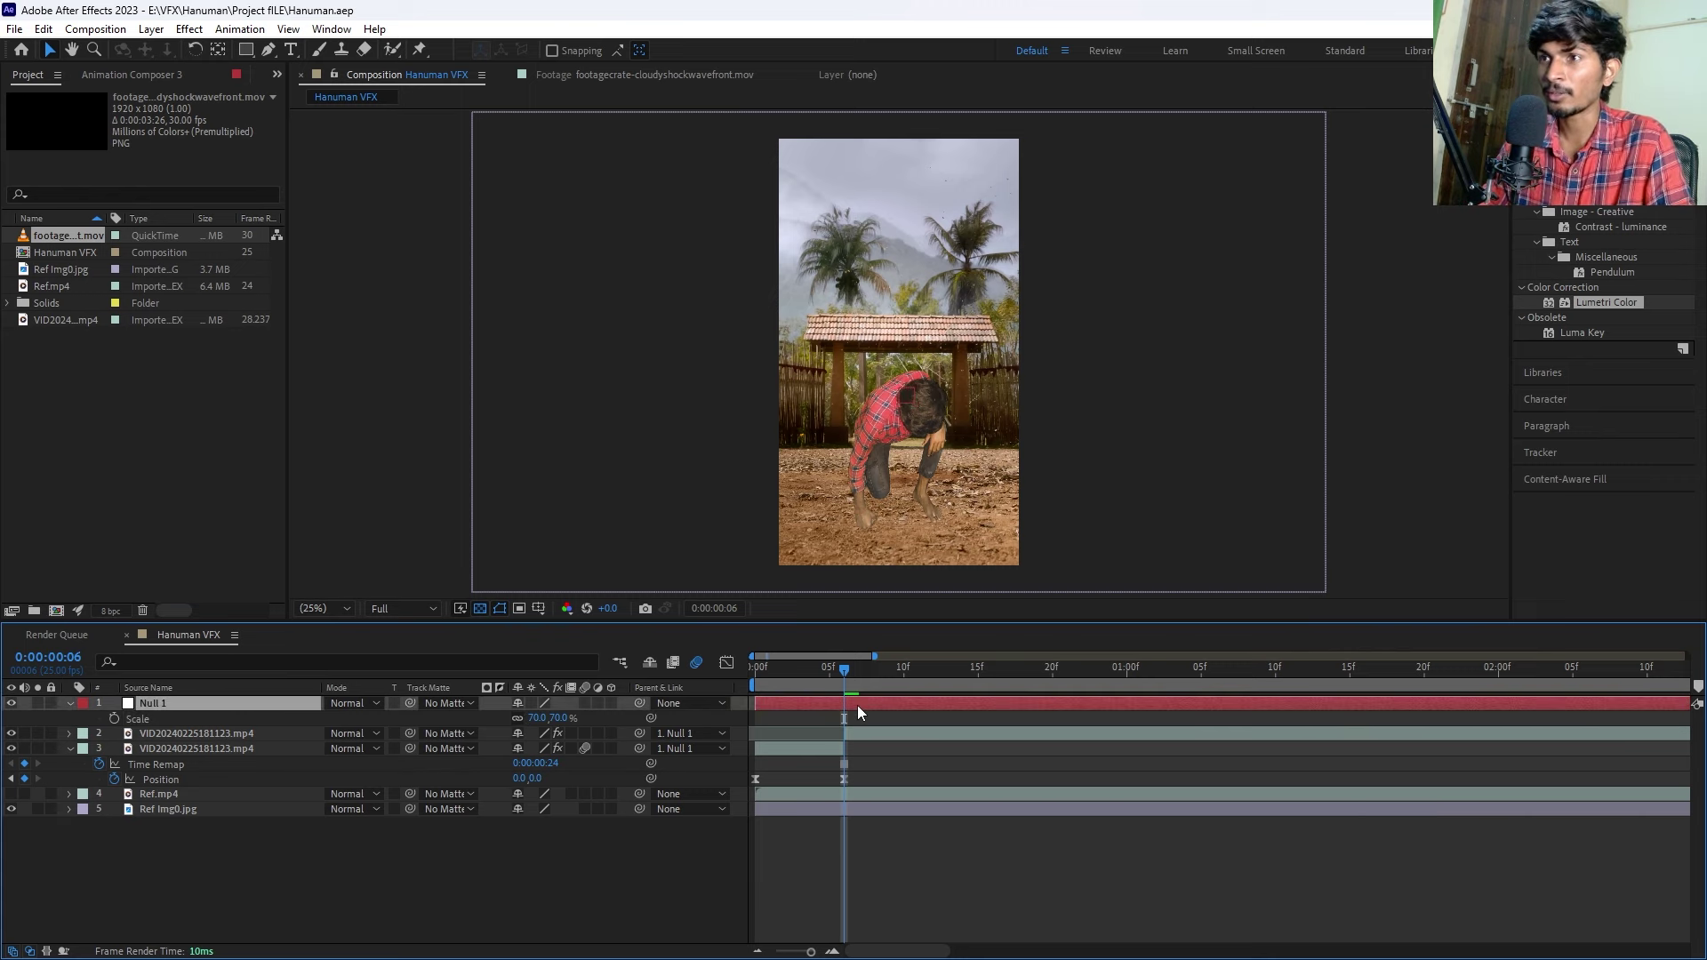
left_click_drag(844, 672, 737, 685)
At frame 0, raise the man's starting Position far above the frame (Y -2872).
left_click(789, 749)
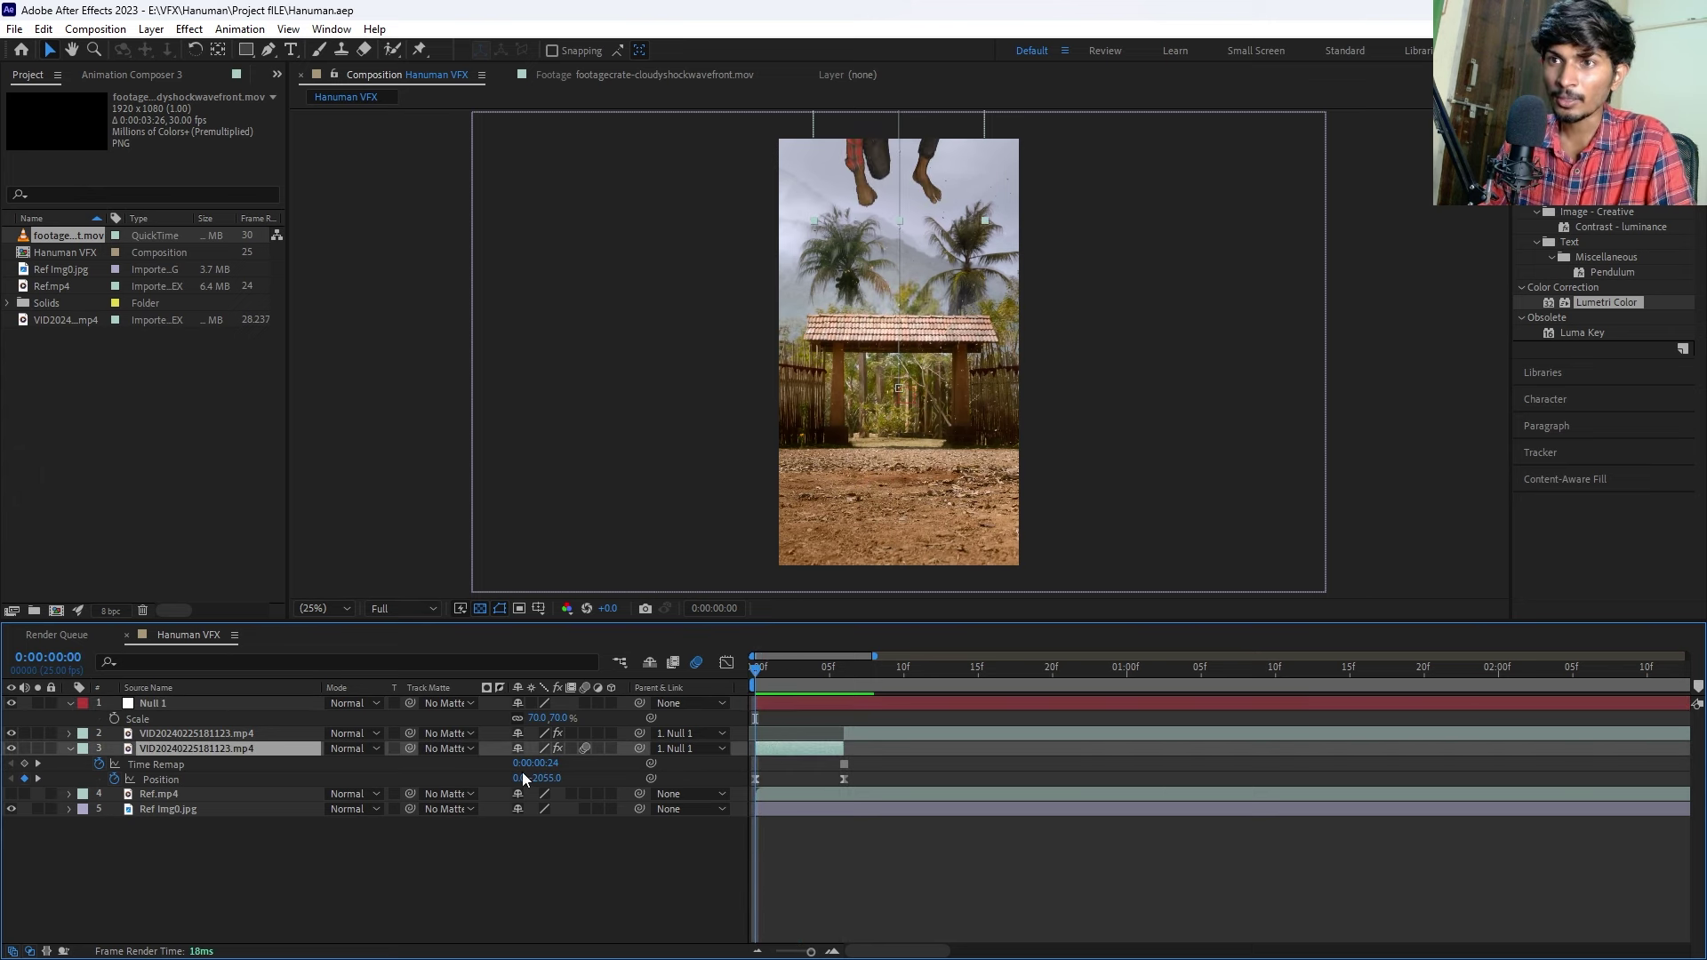
mouse_move(544, 779)
left_mouse_down()
mouse_move(4, 827)
mouse_move(230, 772)
left_mouse_up()
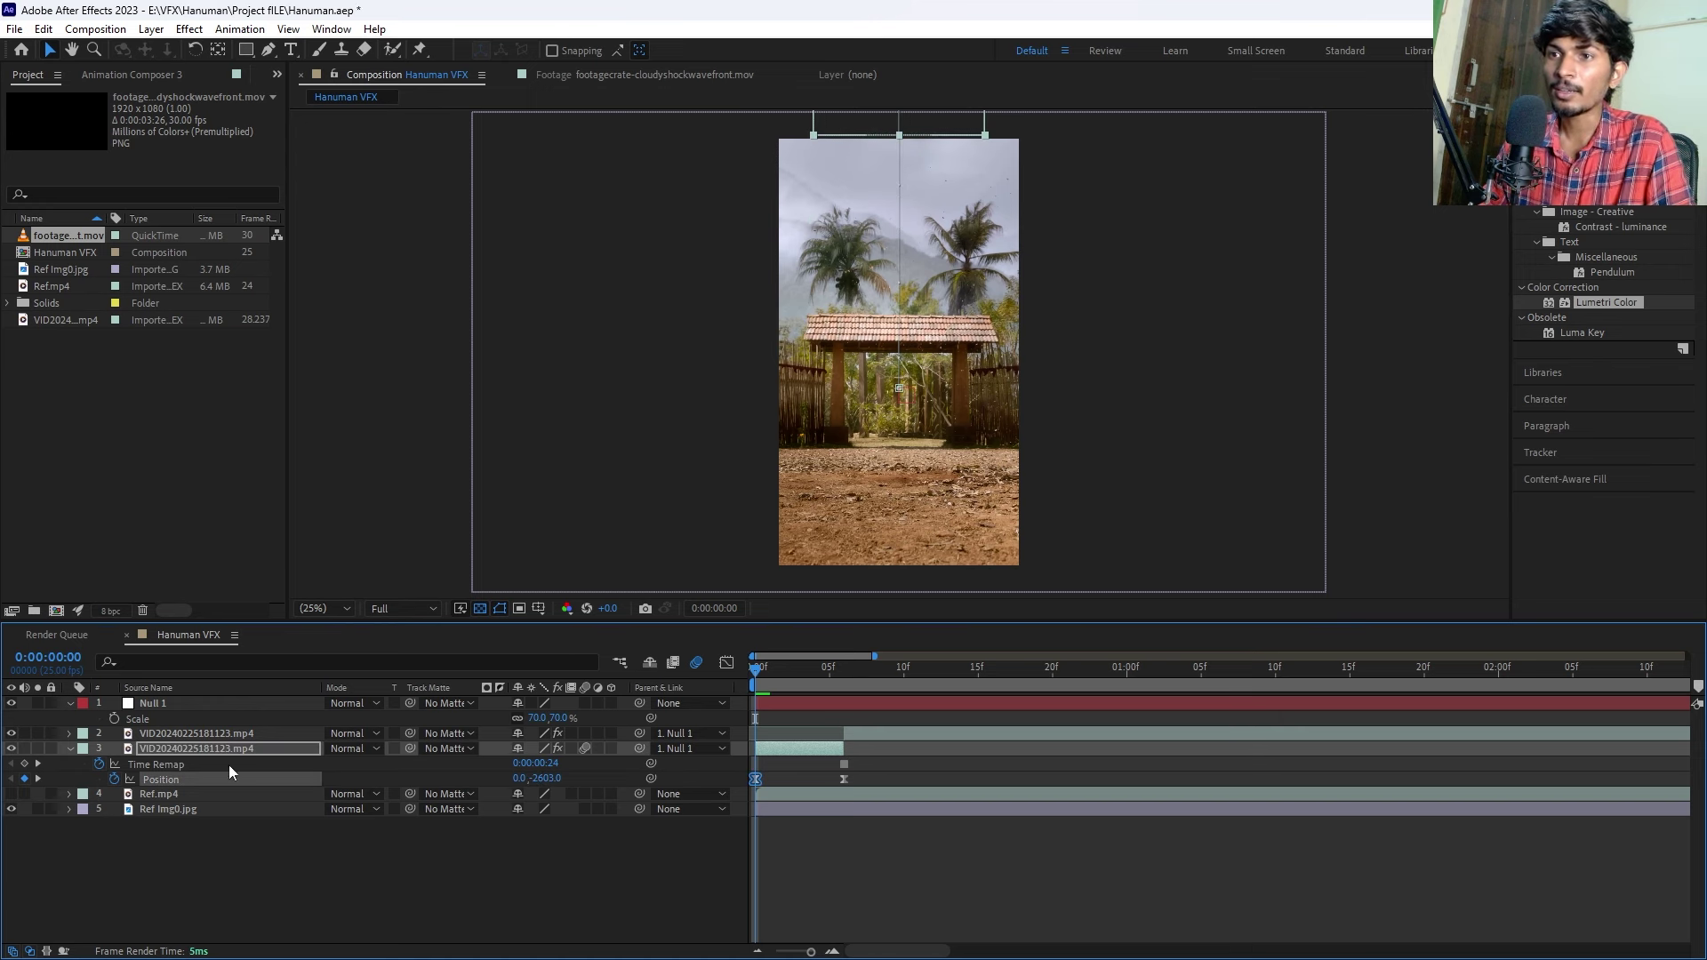
left_click_drag(545, 779, 344, 808)
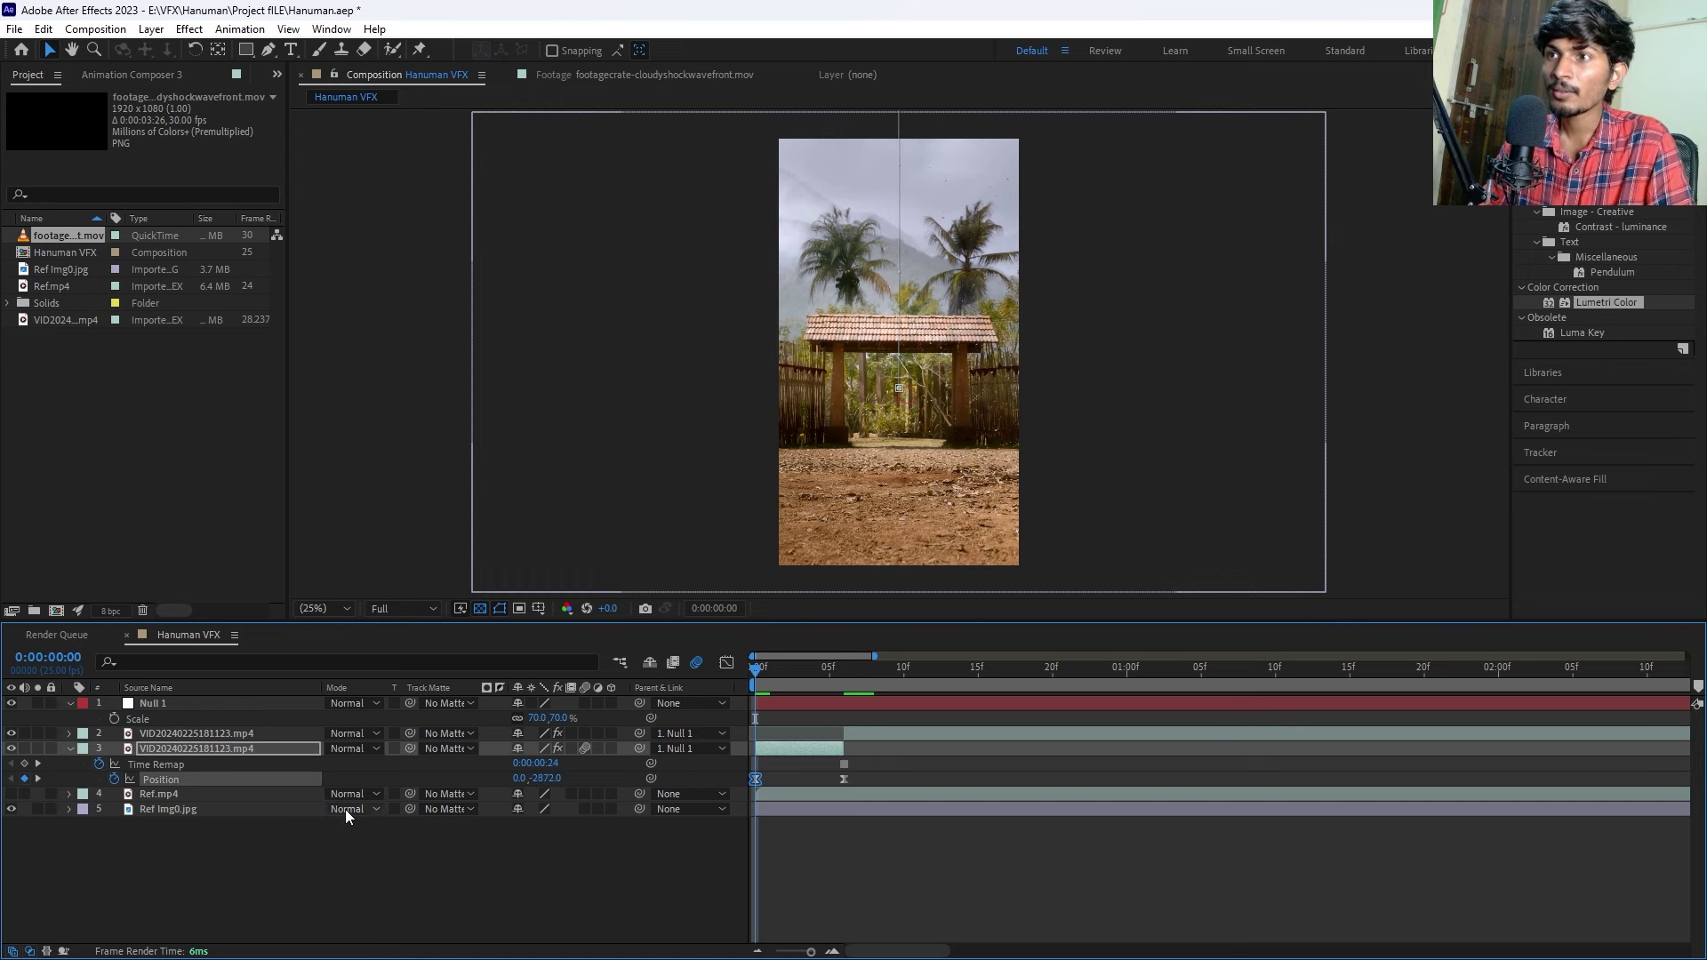
Apply Easy Ease to both Position keyframes and lengthen the landing influence in the Graph Editor.
left_click_drag(872, 775, 718, 797)
left_click(727, 665)
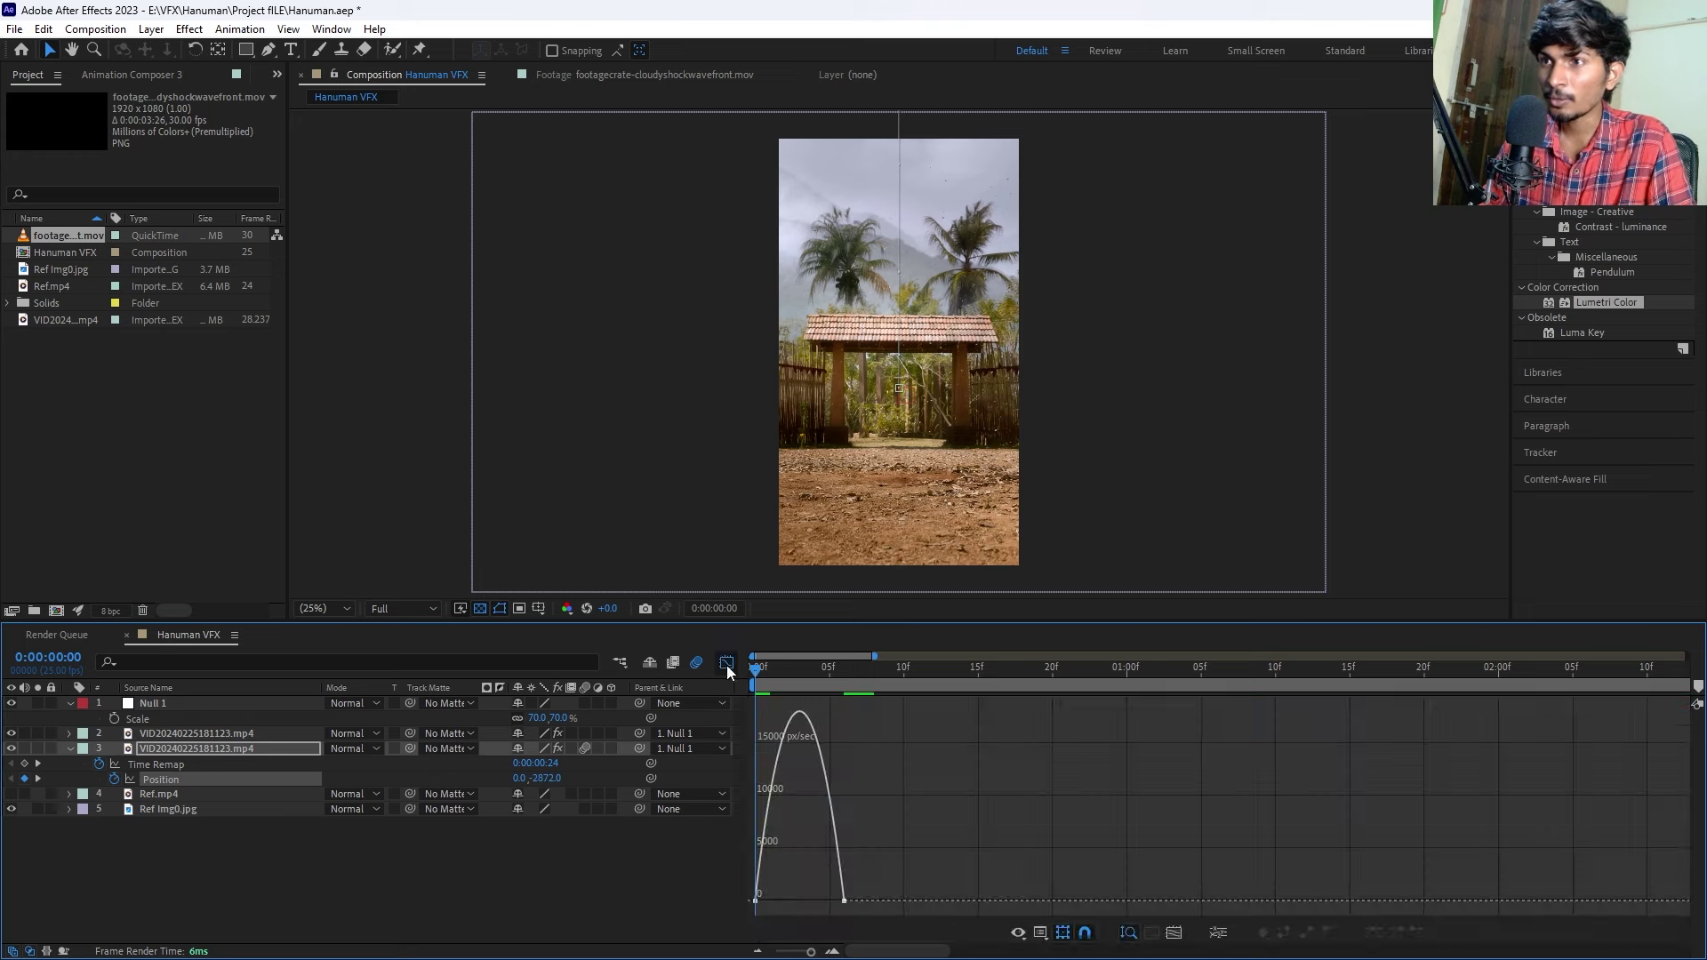
key("F9")
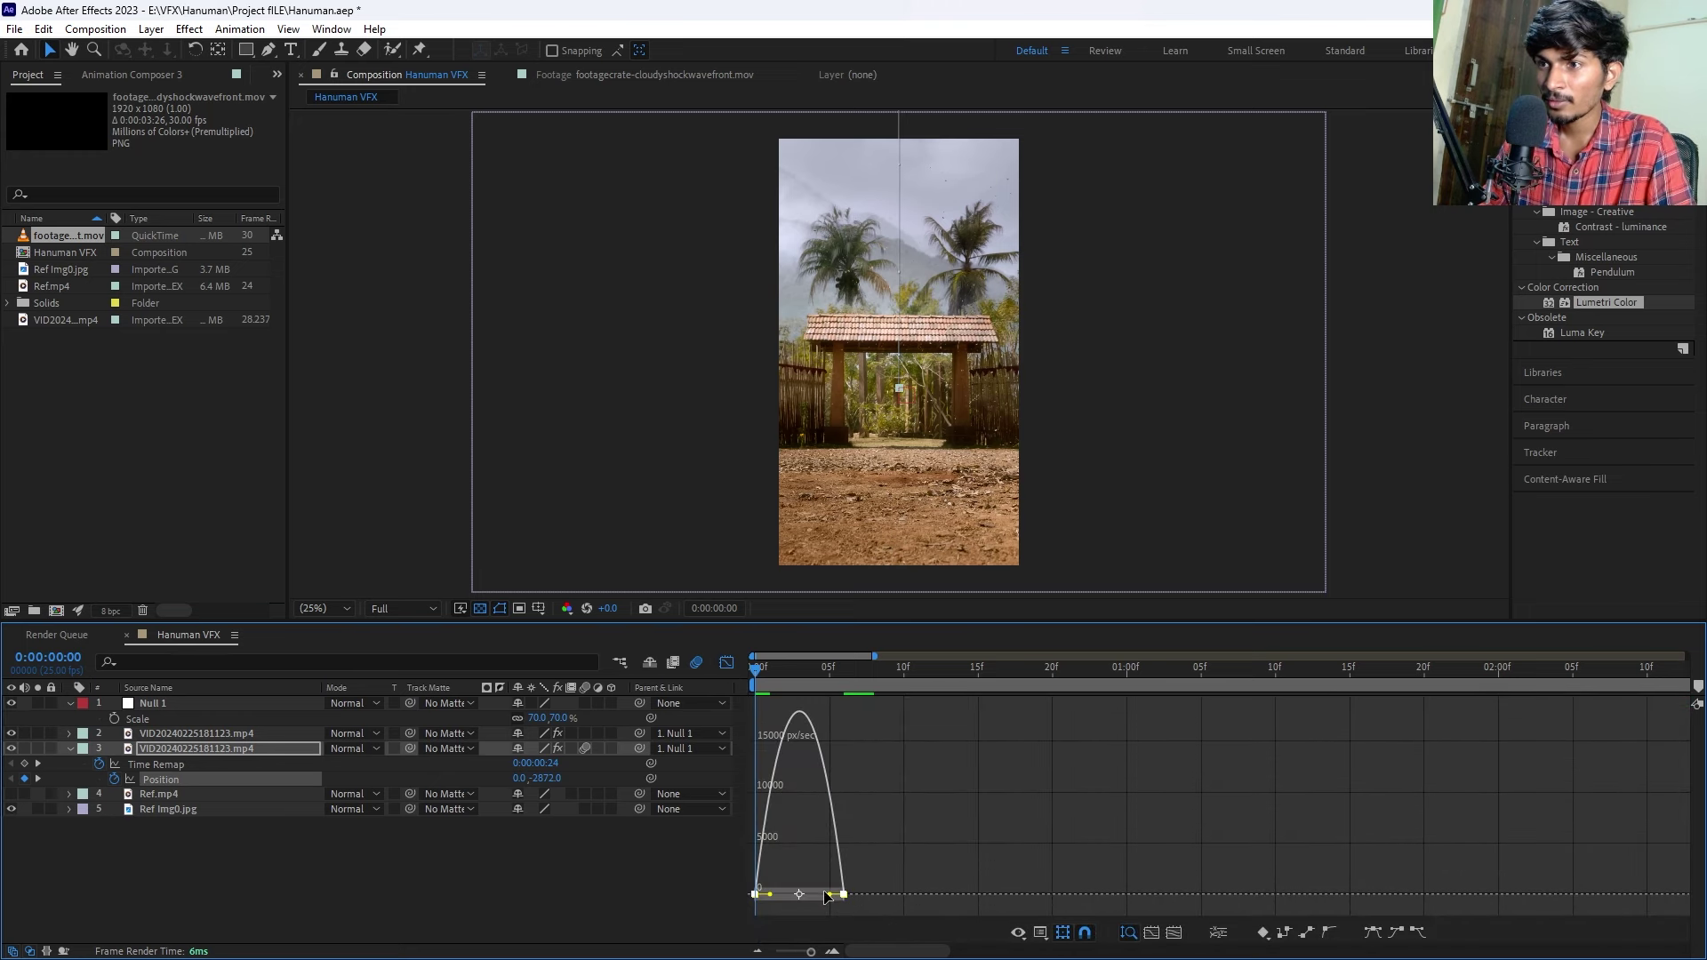
left_click_drag(830, 900, 697, 916)
Preview the fall animation, dismissing the out-of-memory error messages.
key("space")
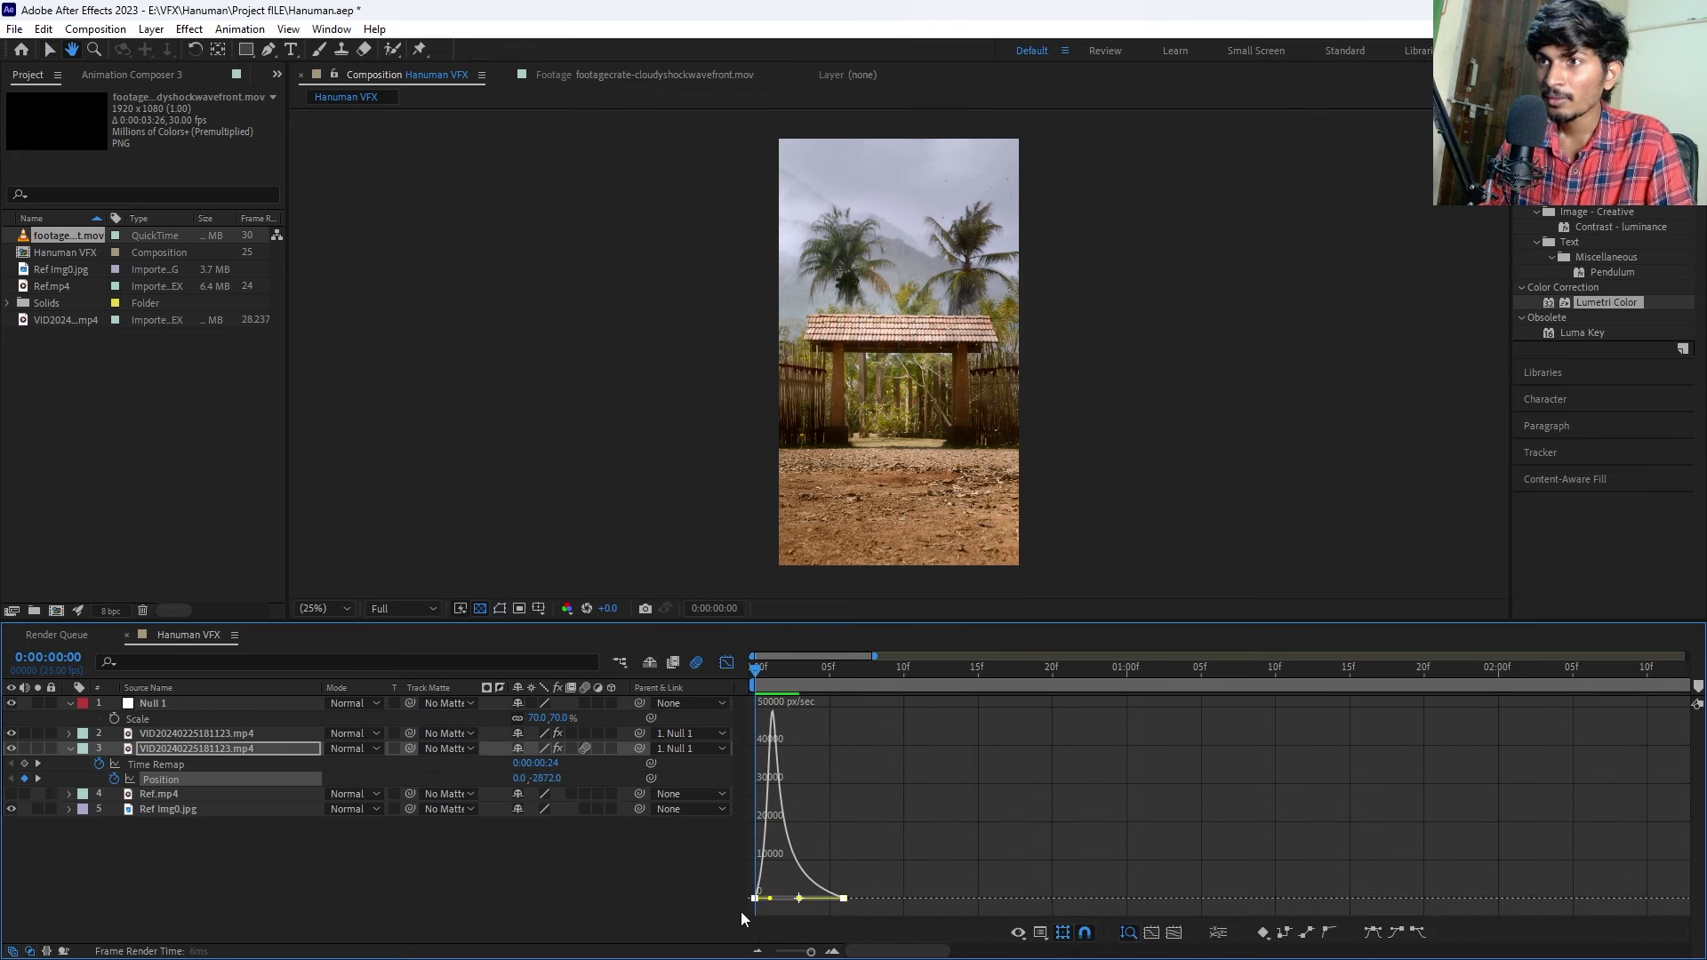
key("space")
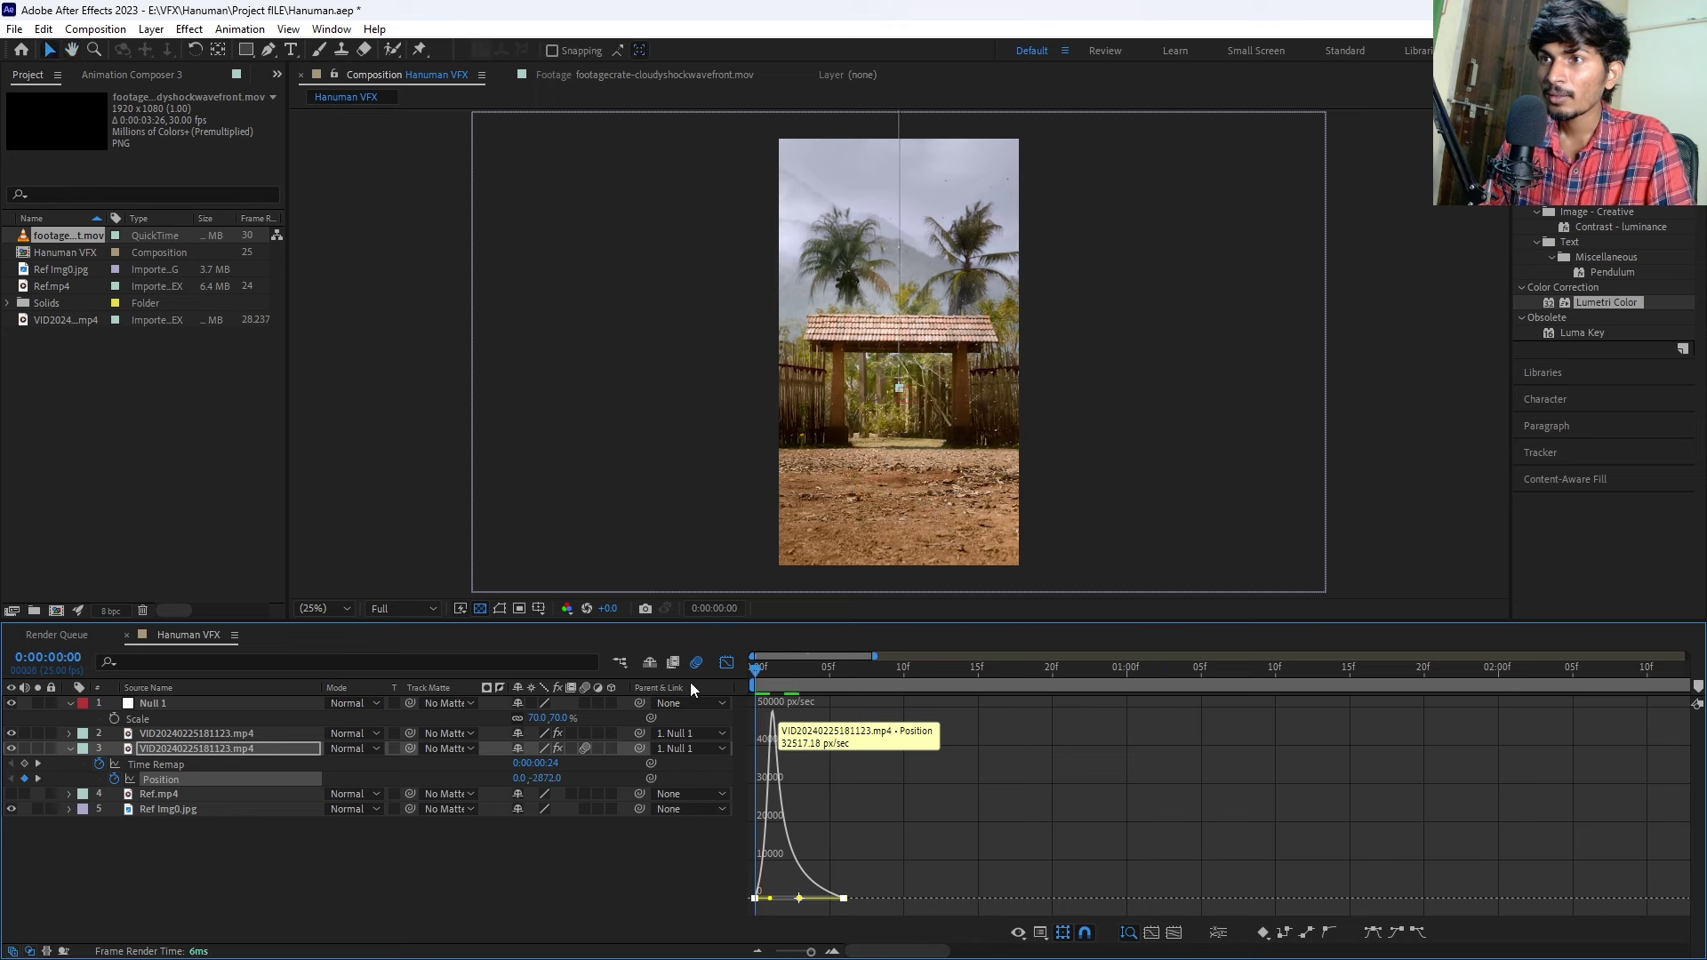
left_click(724, 662)
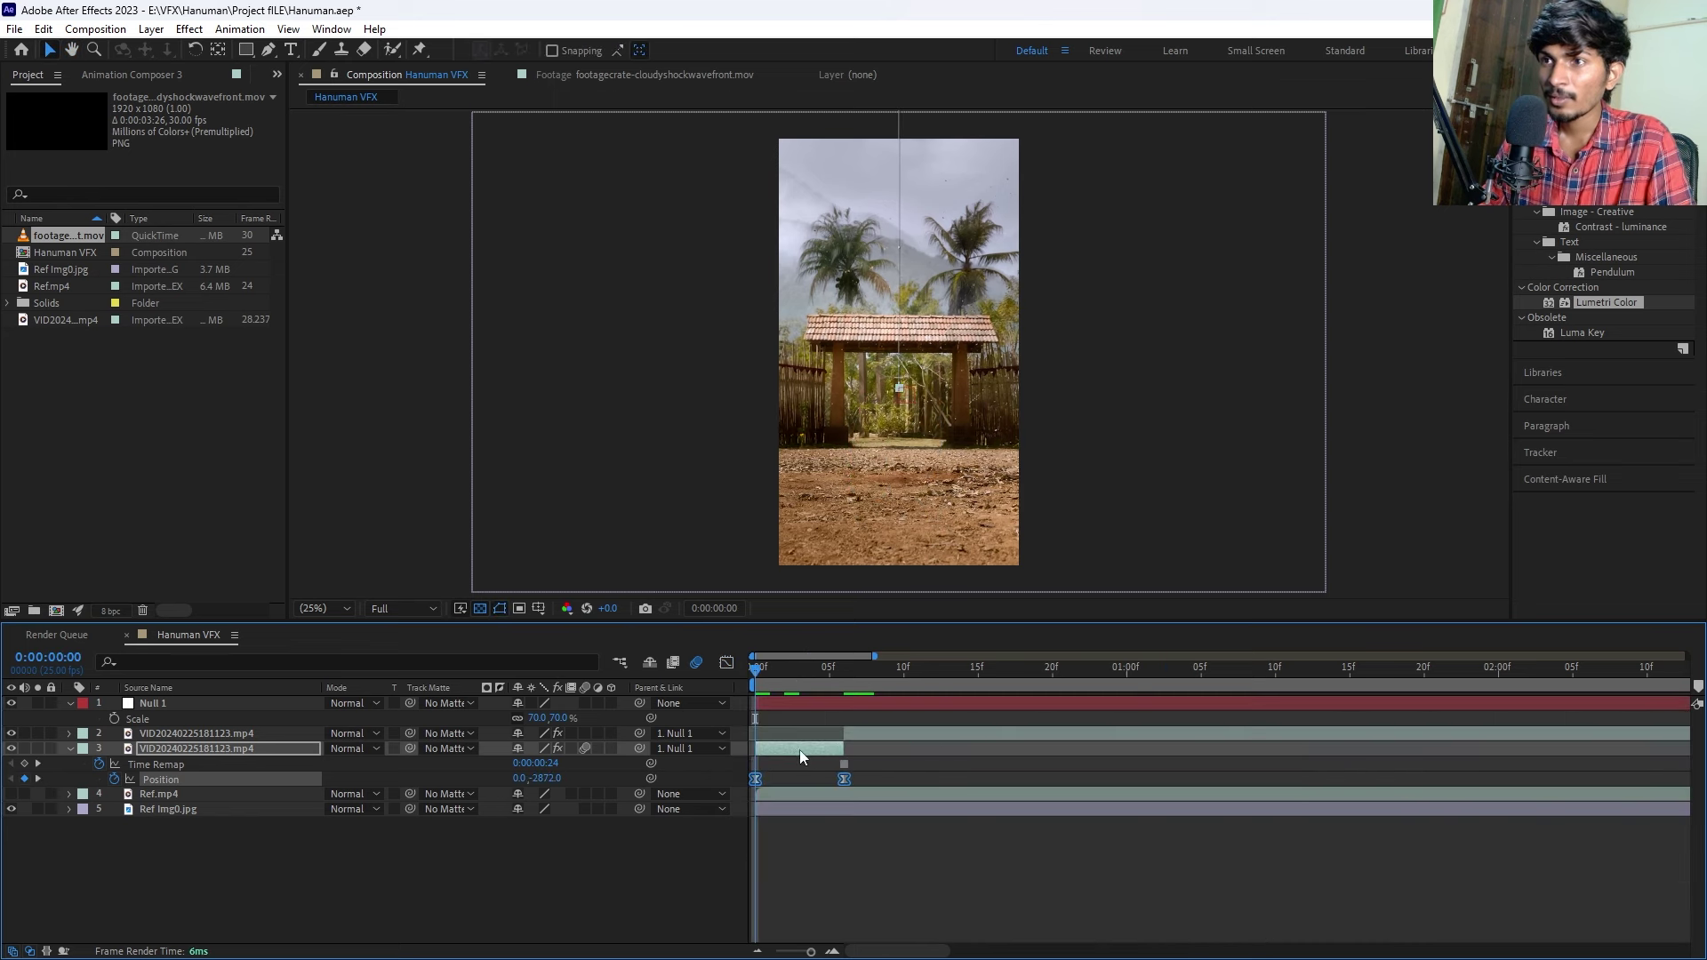
key("space")
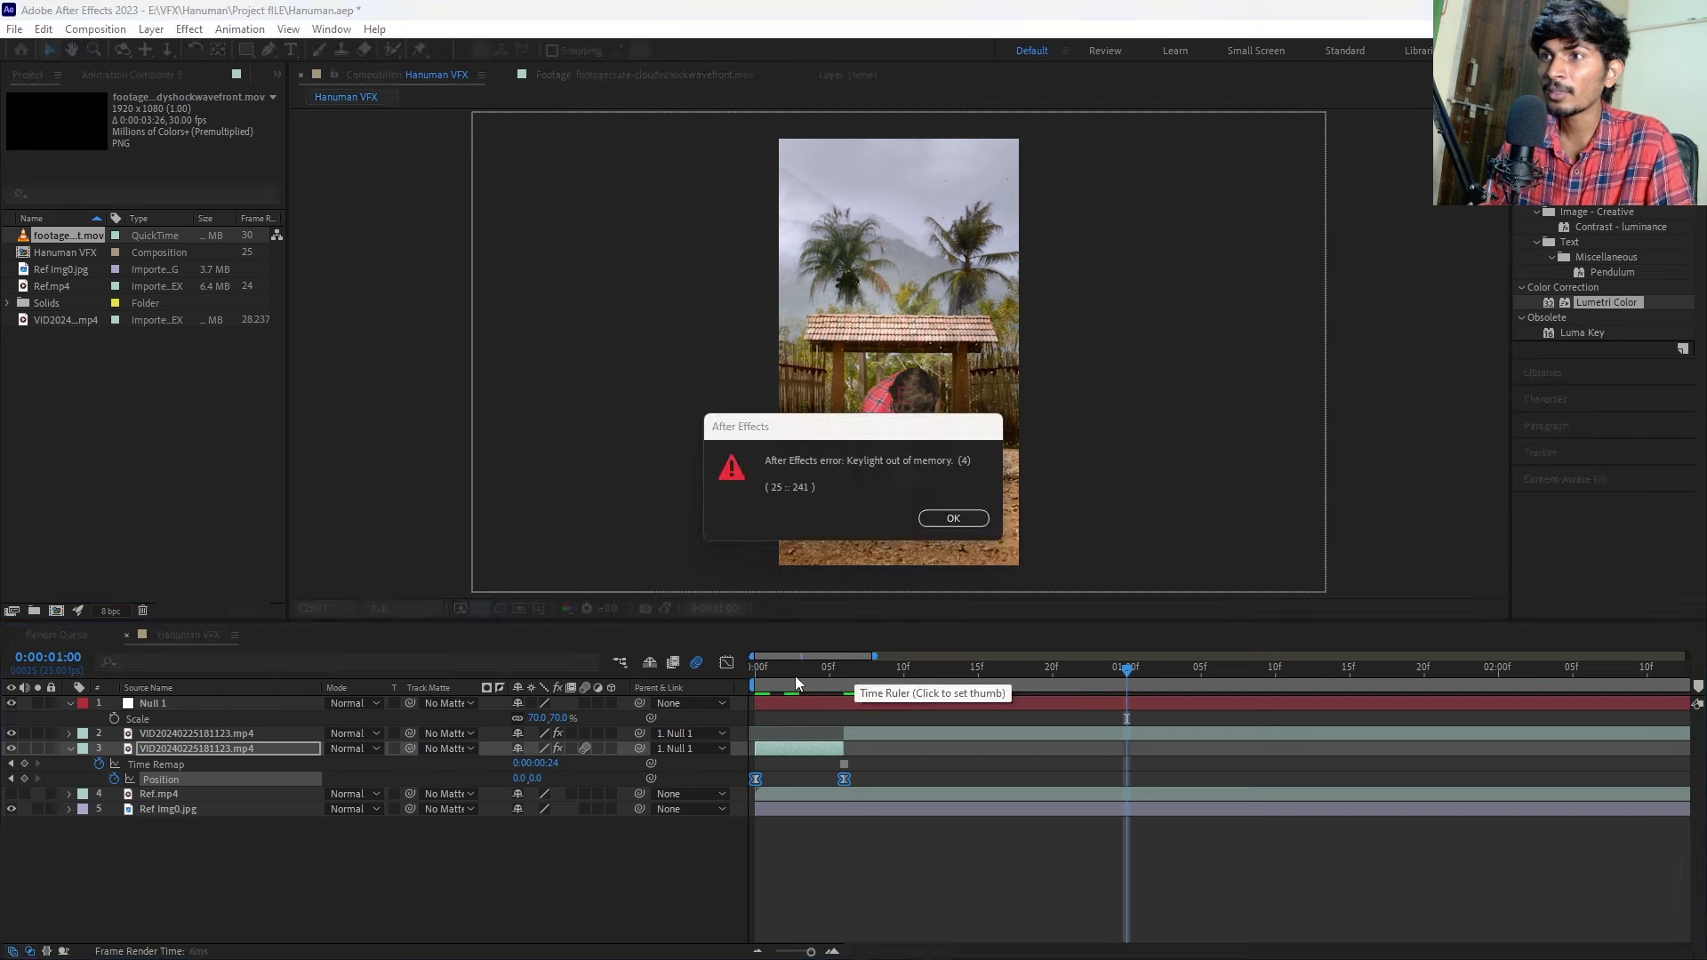
key("Return")
left_click(809, 717)
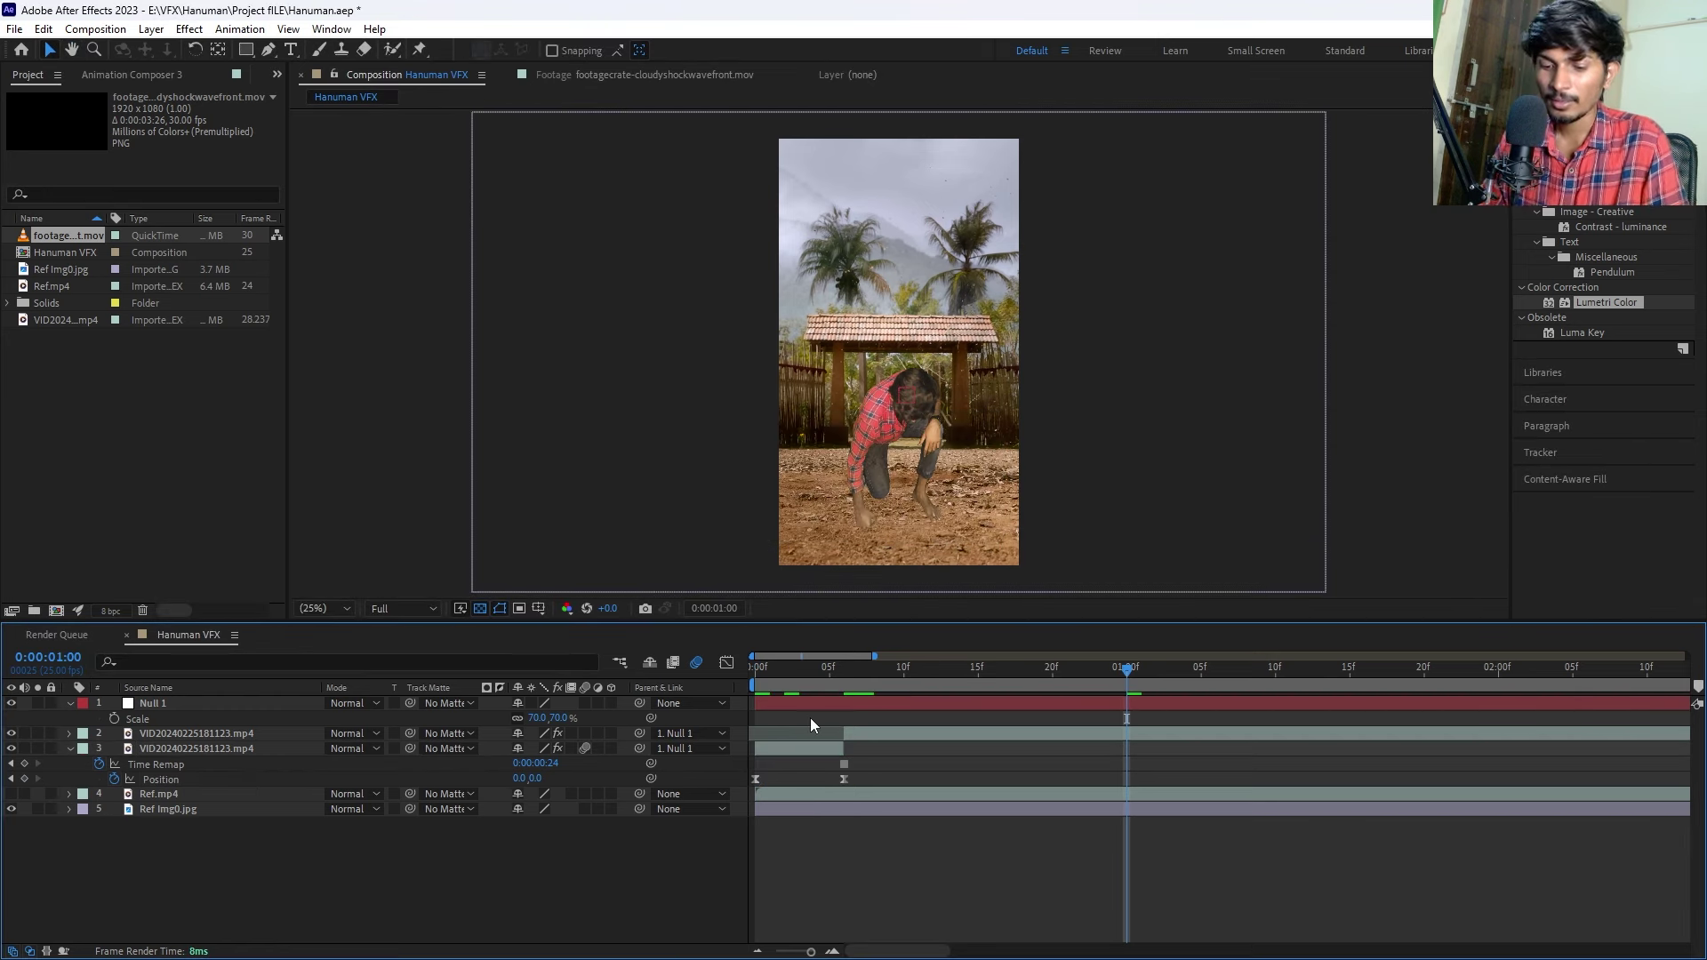
key("Return")
Scrub through the fall, then place the shockwave footage in the timeline below the man's layers.
mouse_move(787, 672)
left_mouse_down()
mouse_move(840, 687)
mouse_move(791, 700)
mouse_move(846, 701)
mouse_move(751, 730)
mouse_move(838, 740)
left_mouse_up()
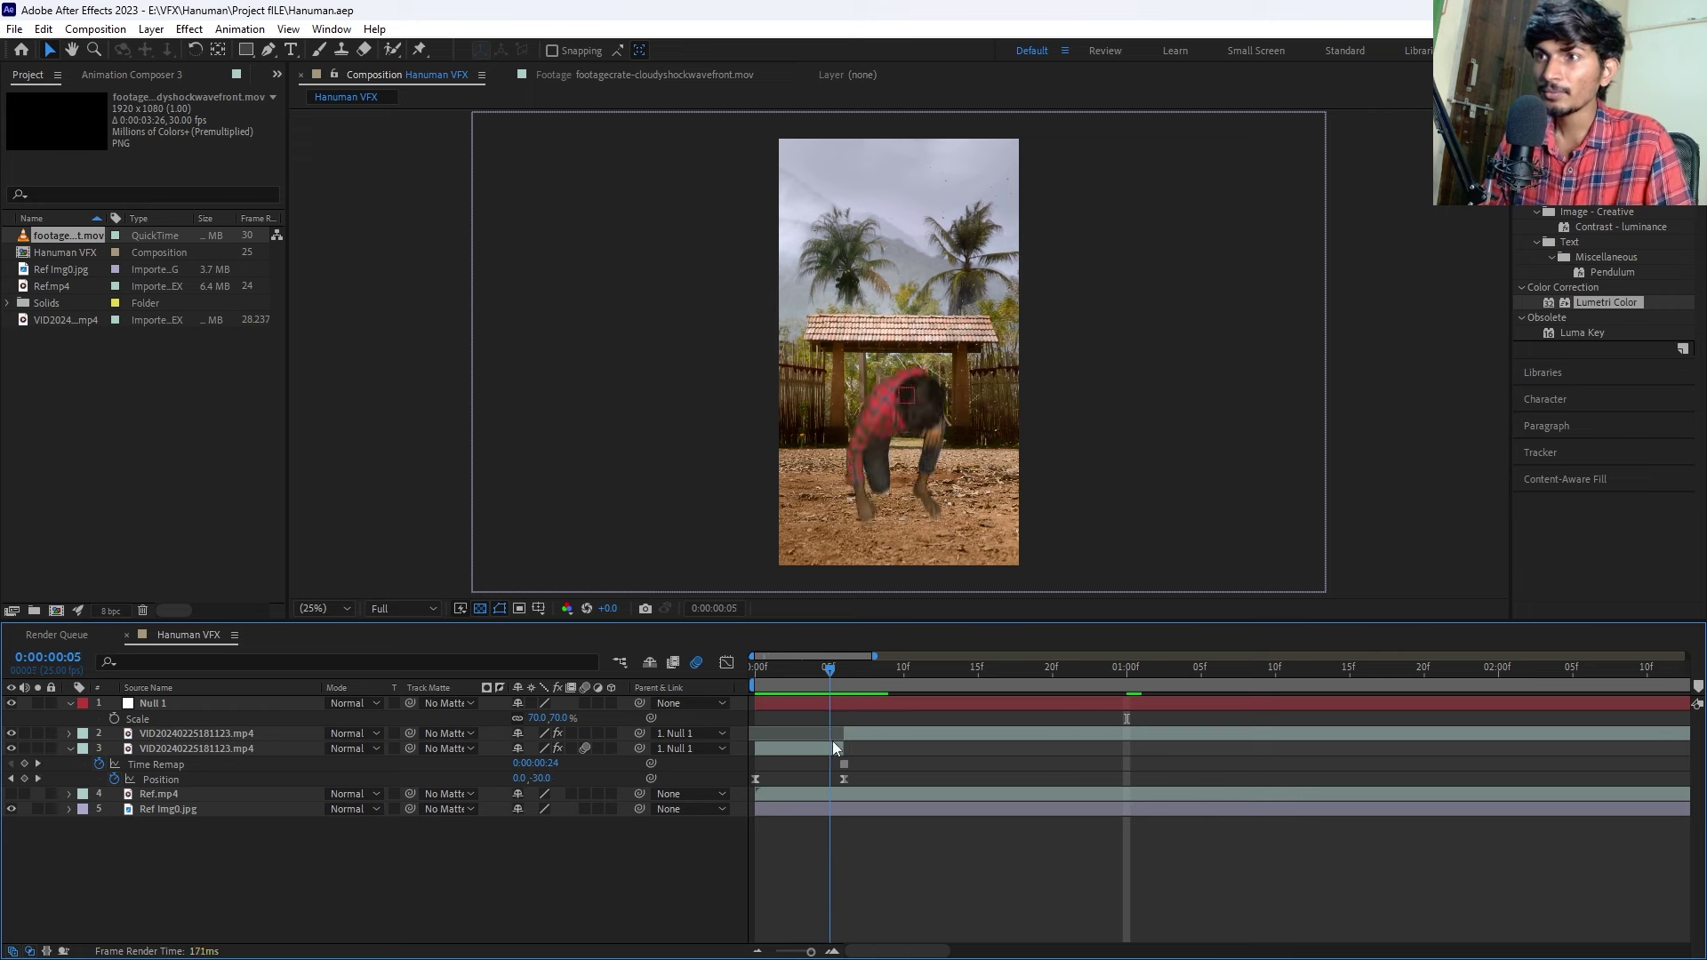
mouse_move(41, 233)
left_mouse_down()
mouse_move(877, 779)
mouse_move(834, 798)
left_mouse_up()
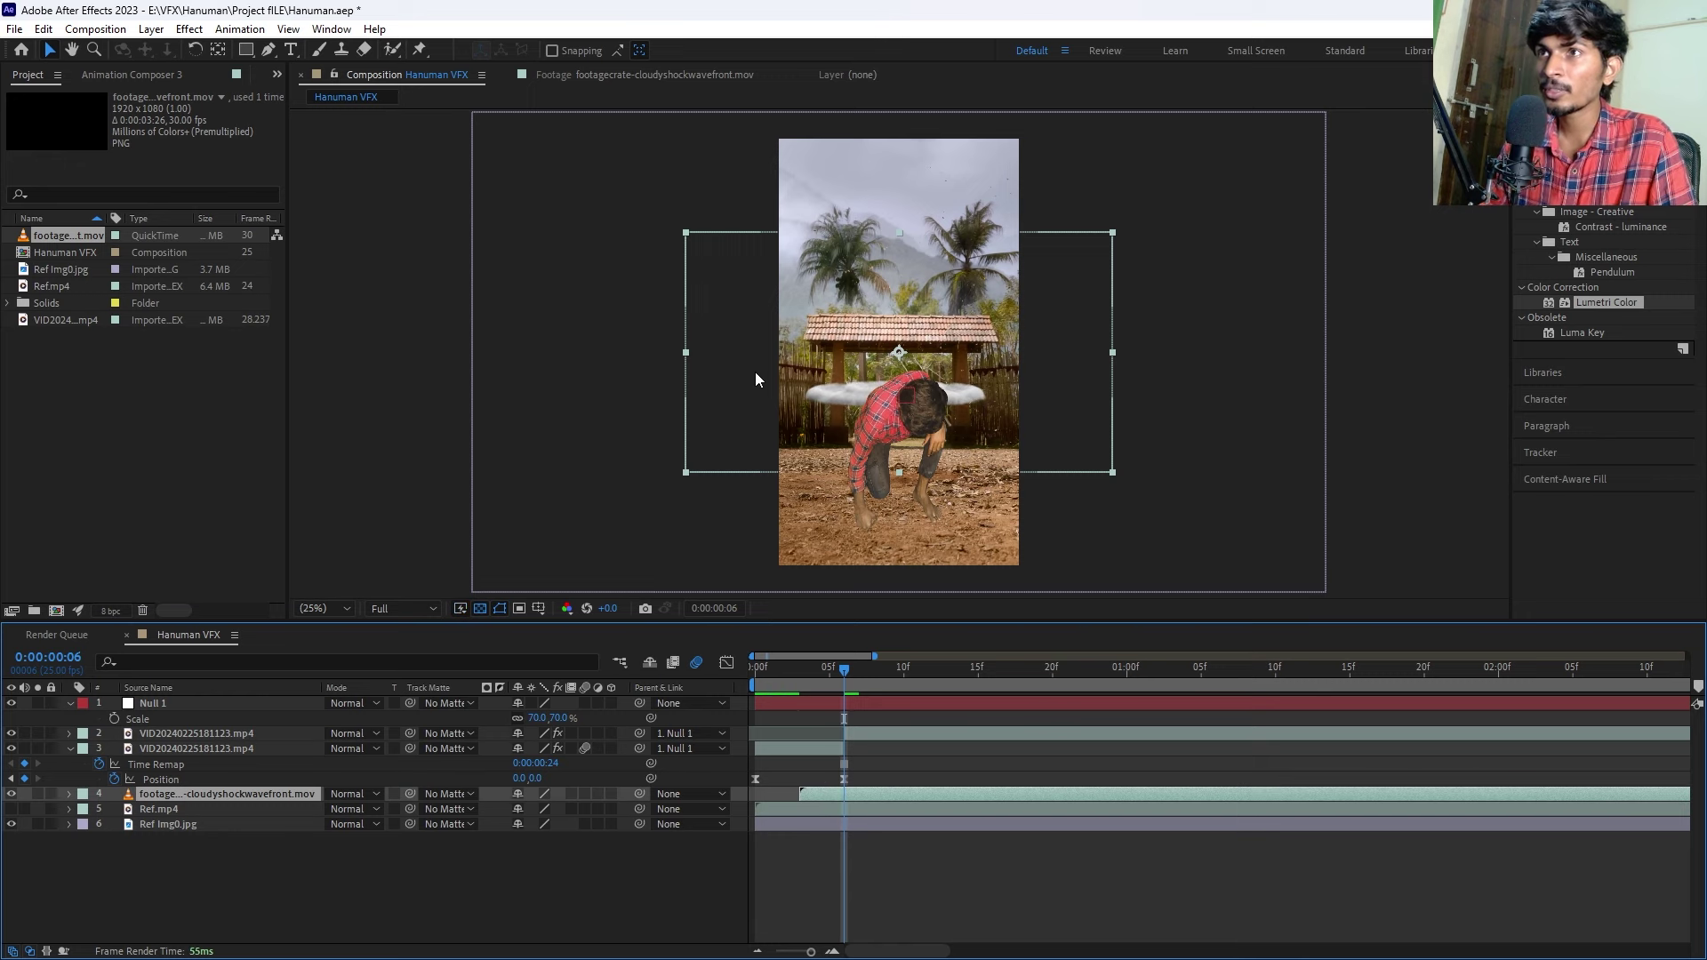
Move the shockwave down to the man's feet and shift it to start slightly earlier.
left_click_drag(714, 370, 722, 475)
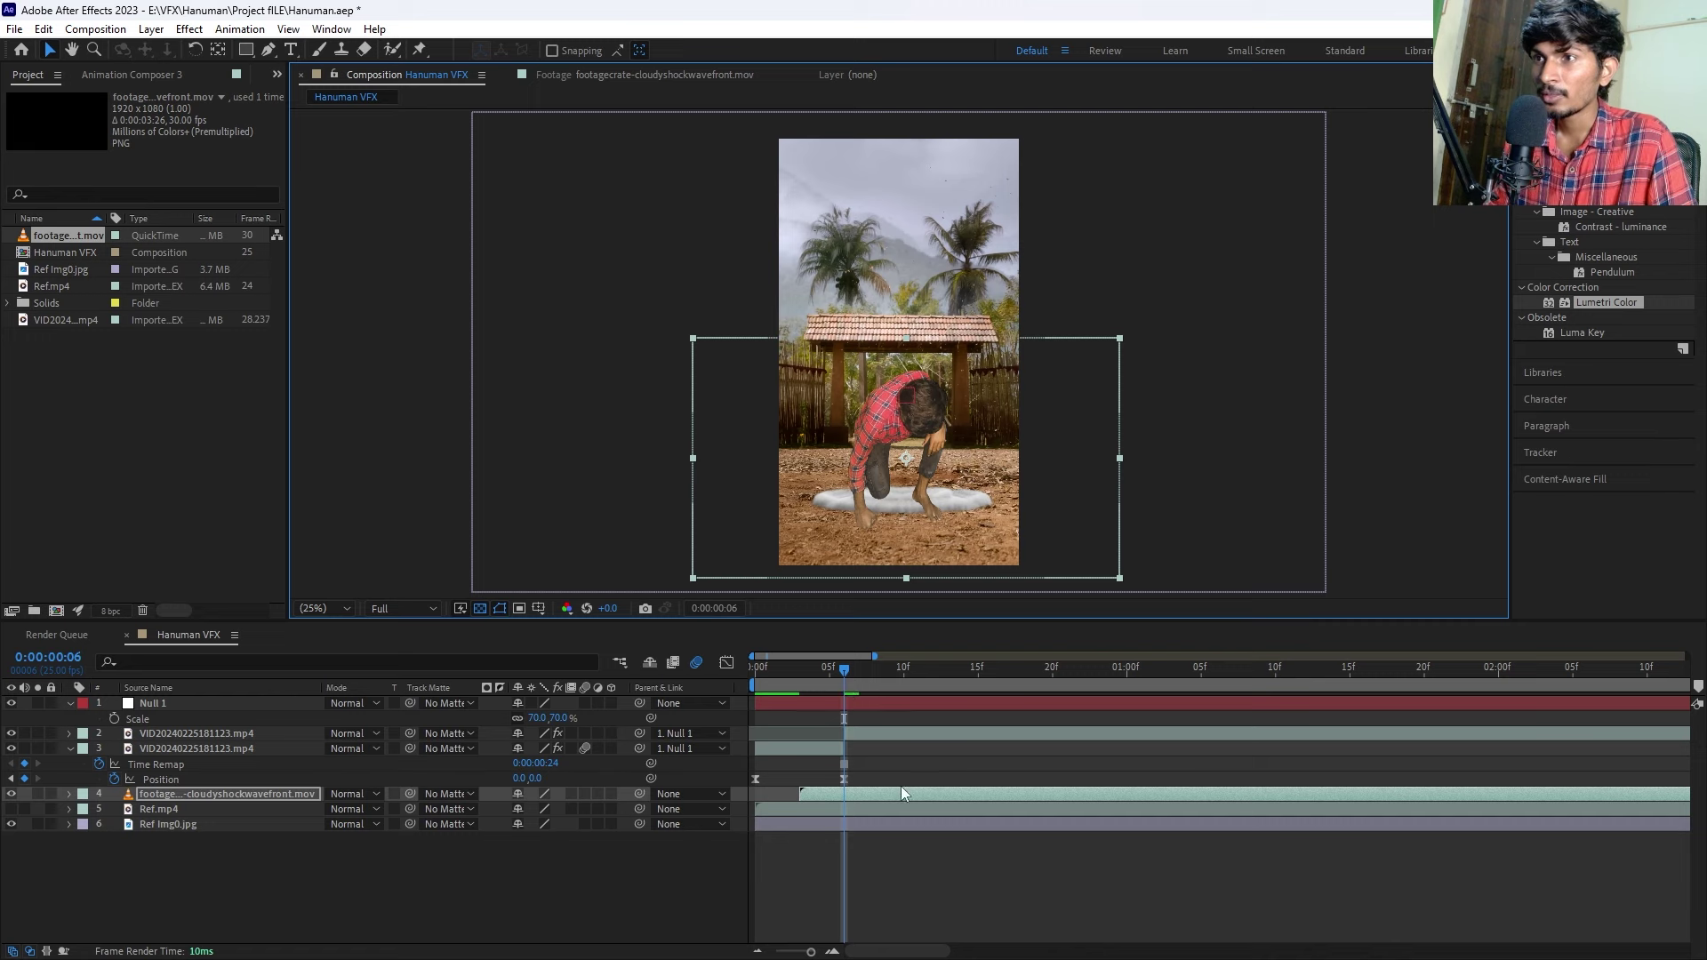
mouse_move(909, 794)
left_mouse_down()
mouse_move(866, 801)
mouse_move(905, 790)
left_mouse_up()
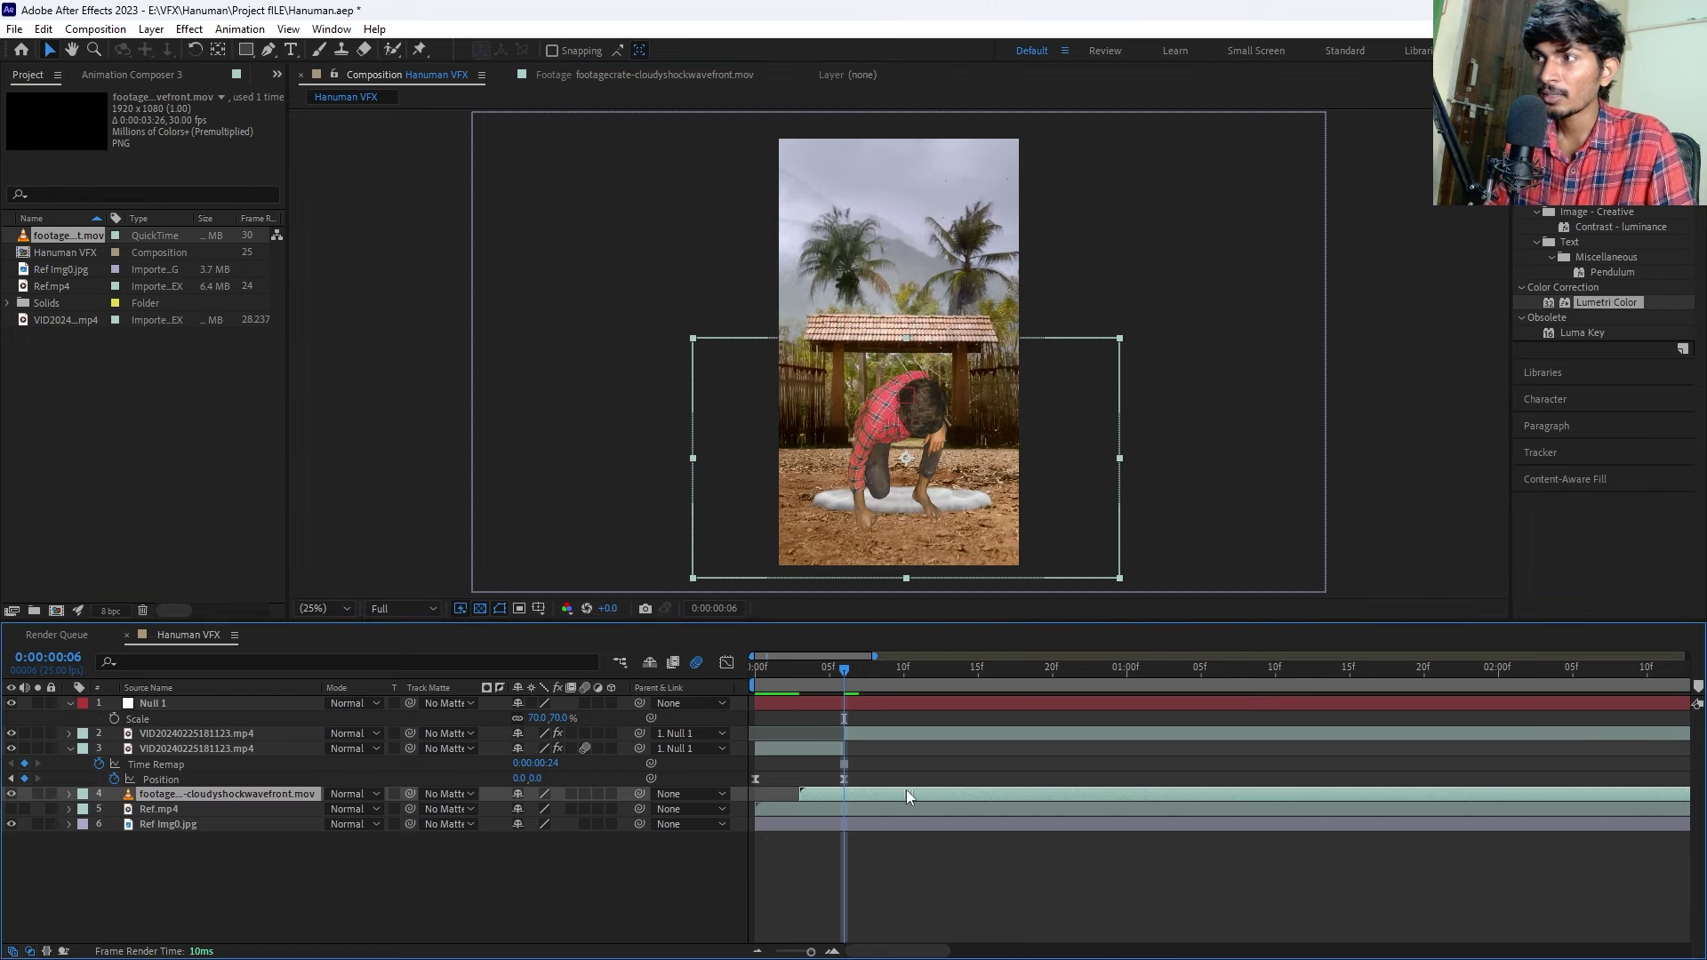
key("semicolon")
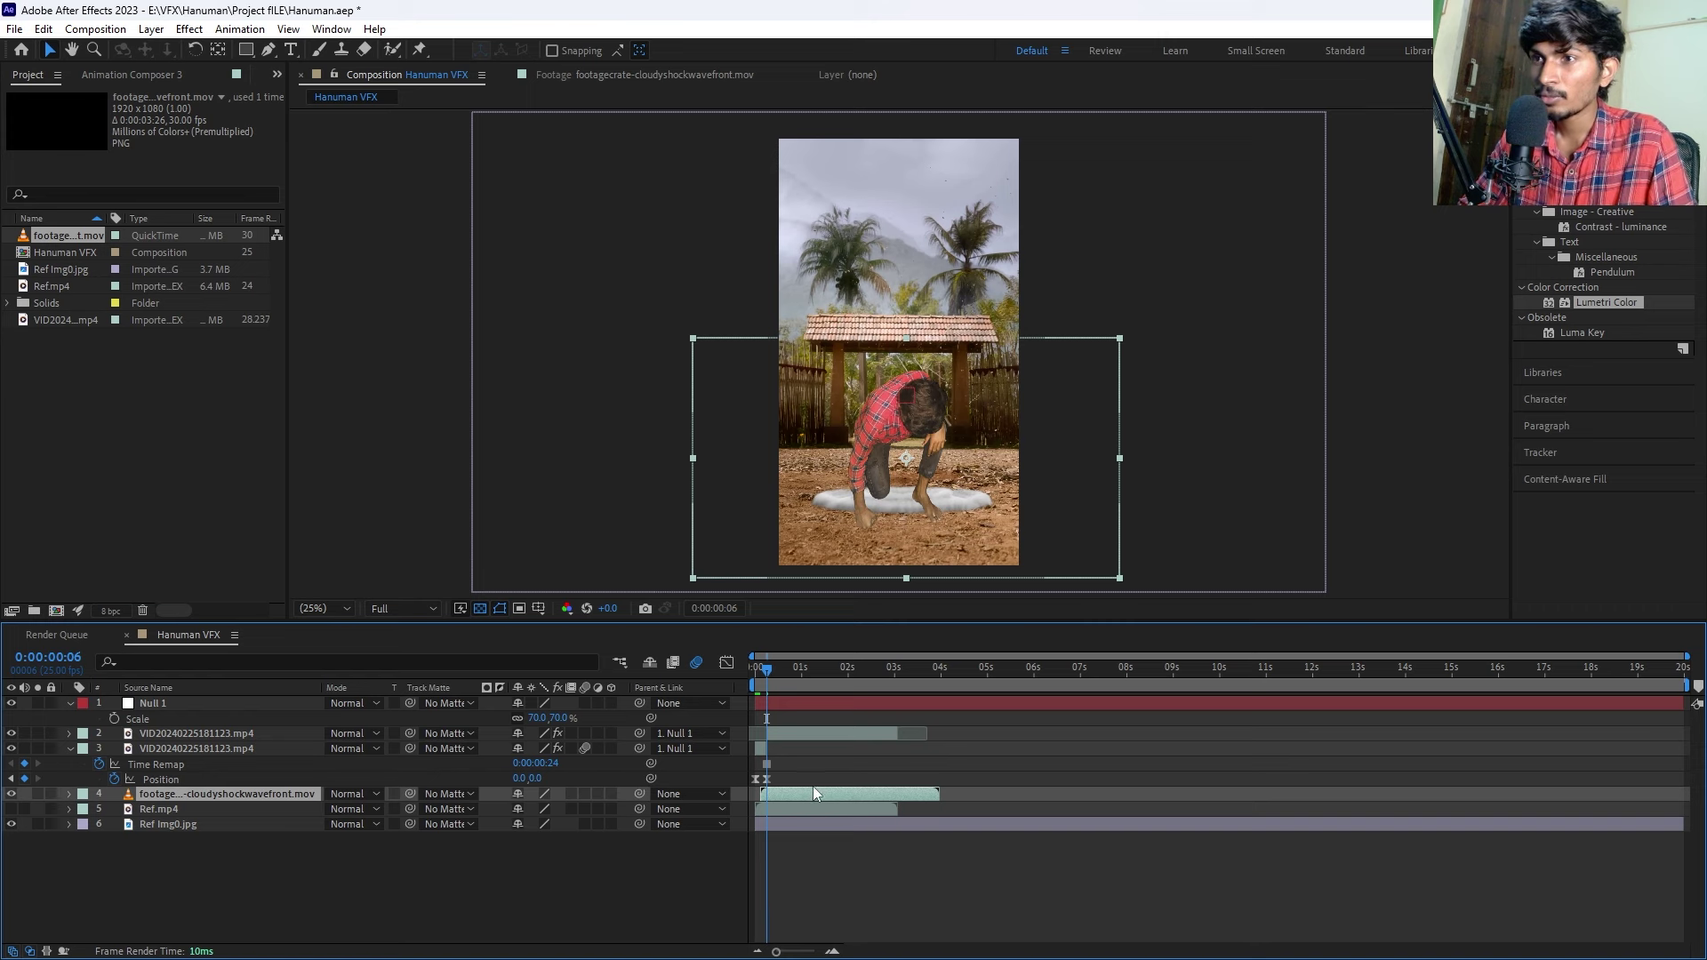
left_click_drag(786, 797, 787, 798)
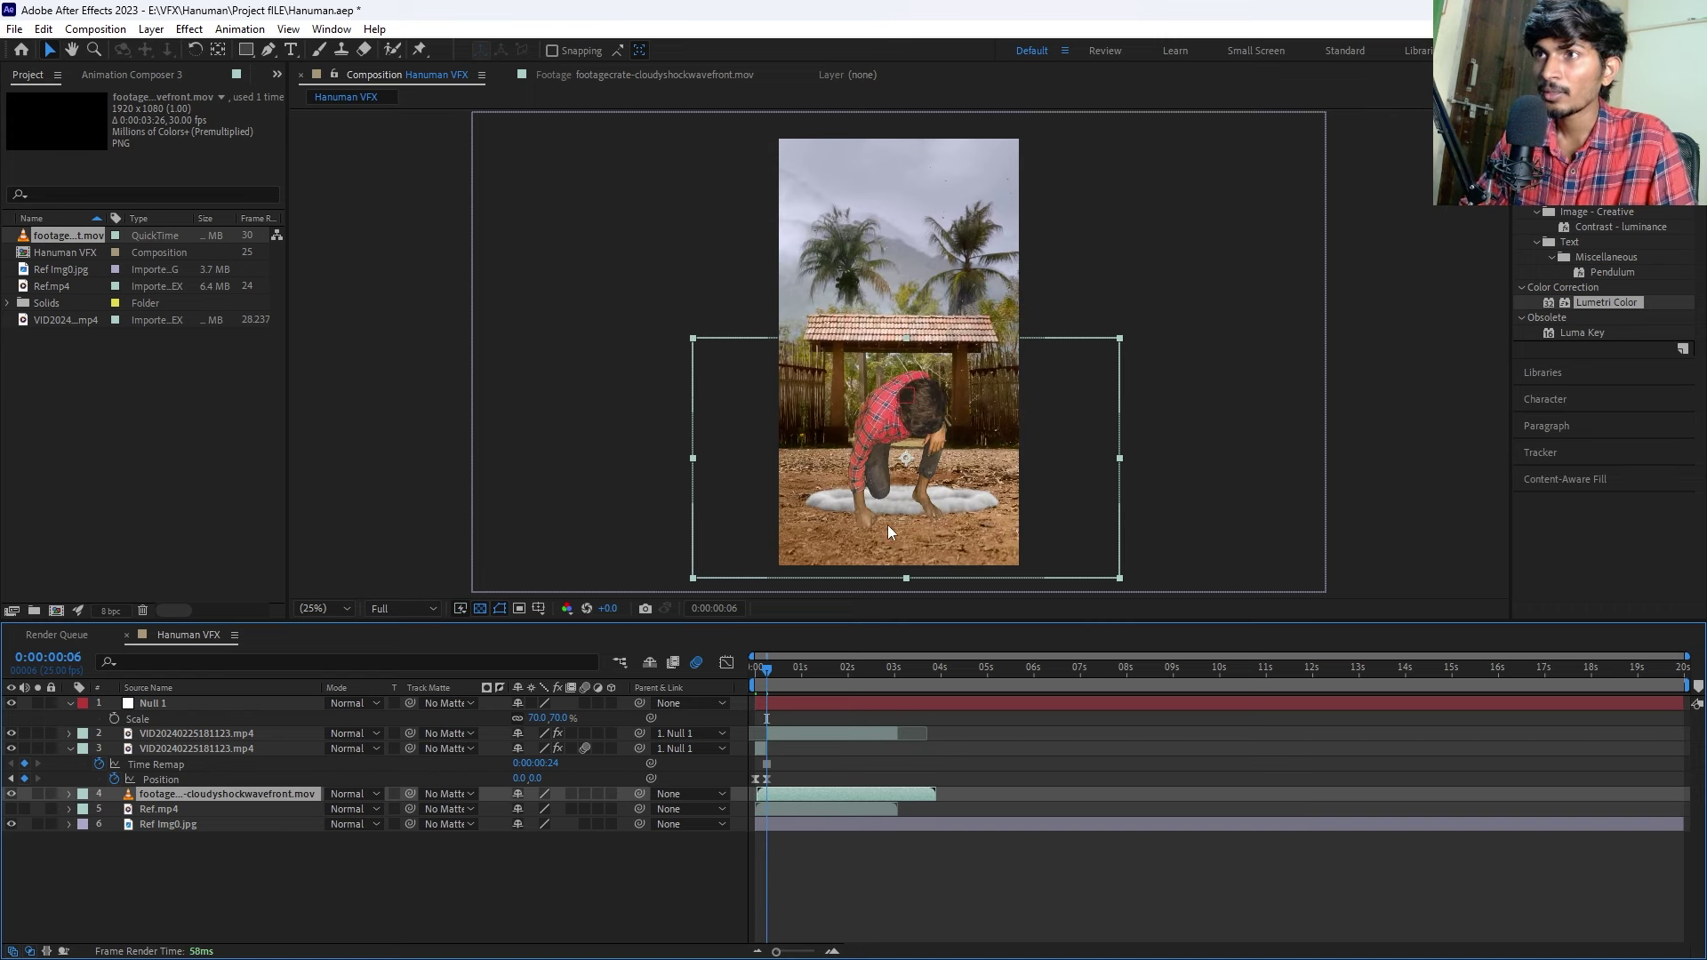
key("comma")
key("comma")
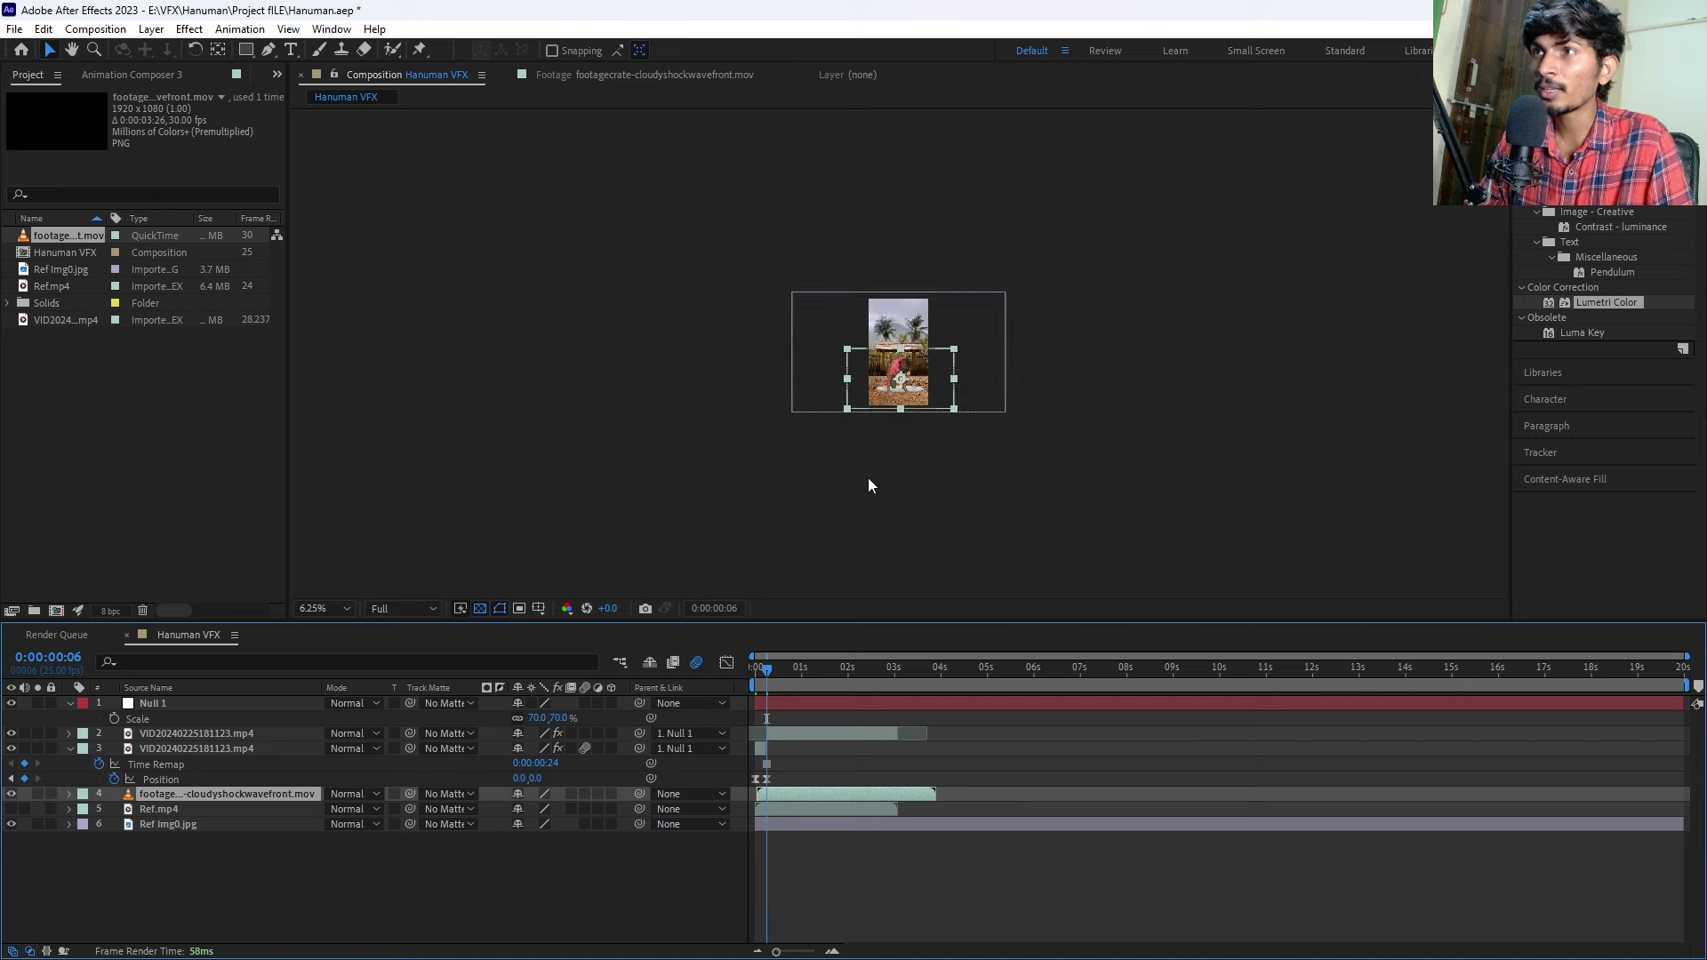
left_click(675, 404)
key("period")
key("period")
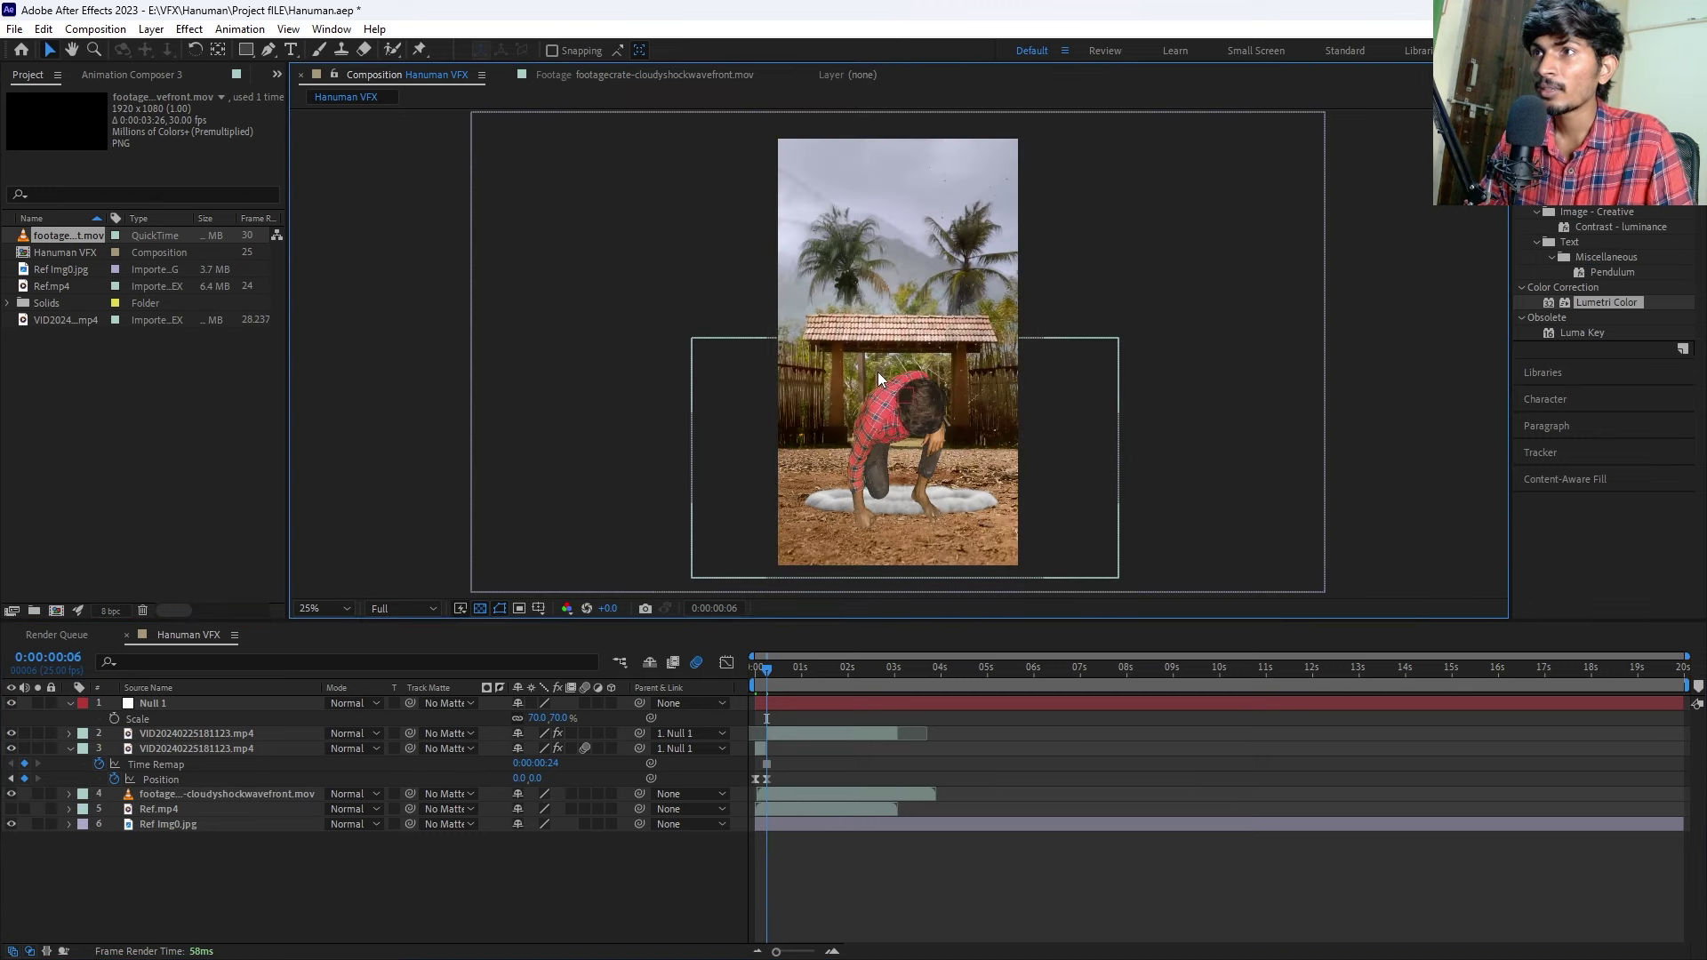
left_click_drag(878, 375, 871, 348)
Apply Lumetri Color to the cloudy shockwave footage layer.
left_click(794, 790)
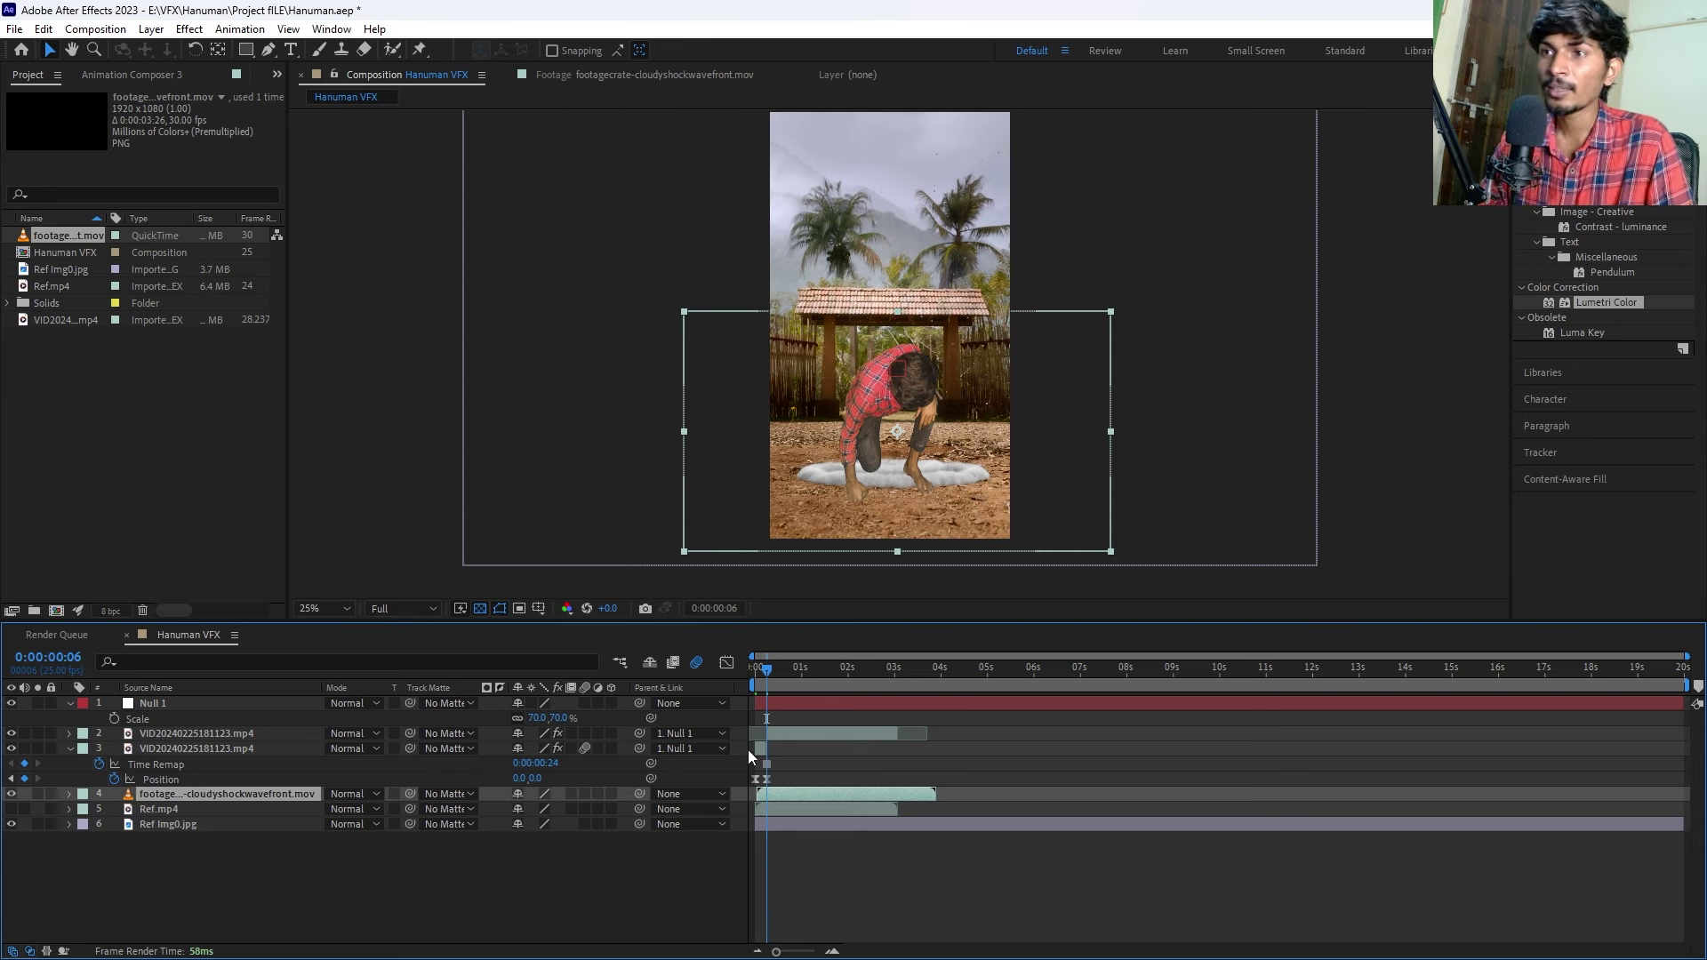
key("ctrl+5")
left_click(789, 811)
left_click(786, 800)
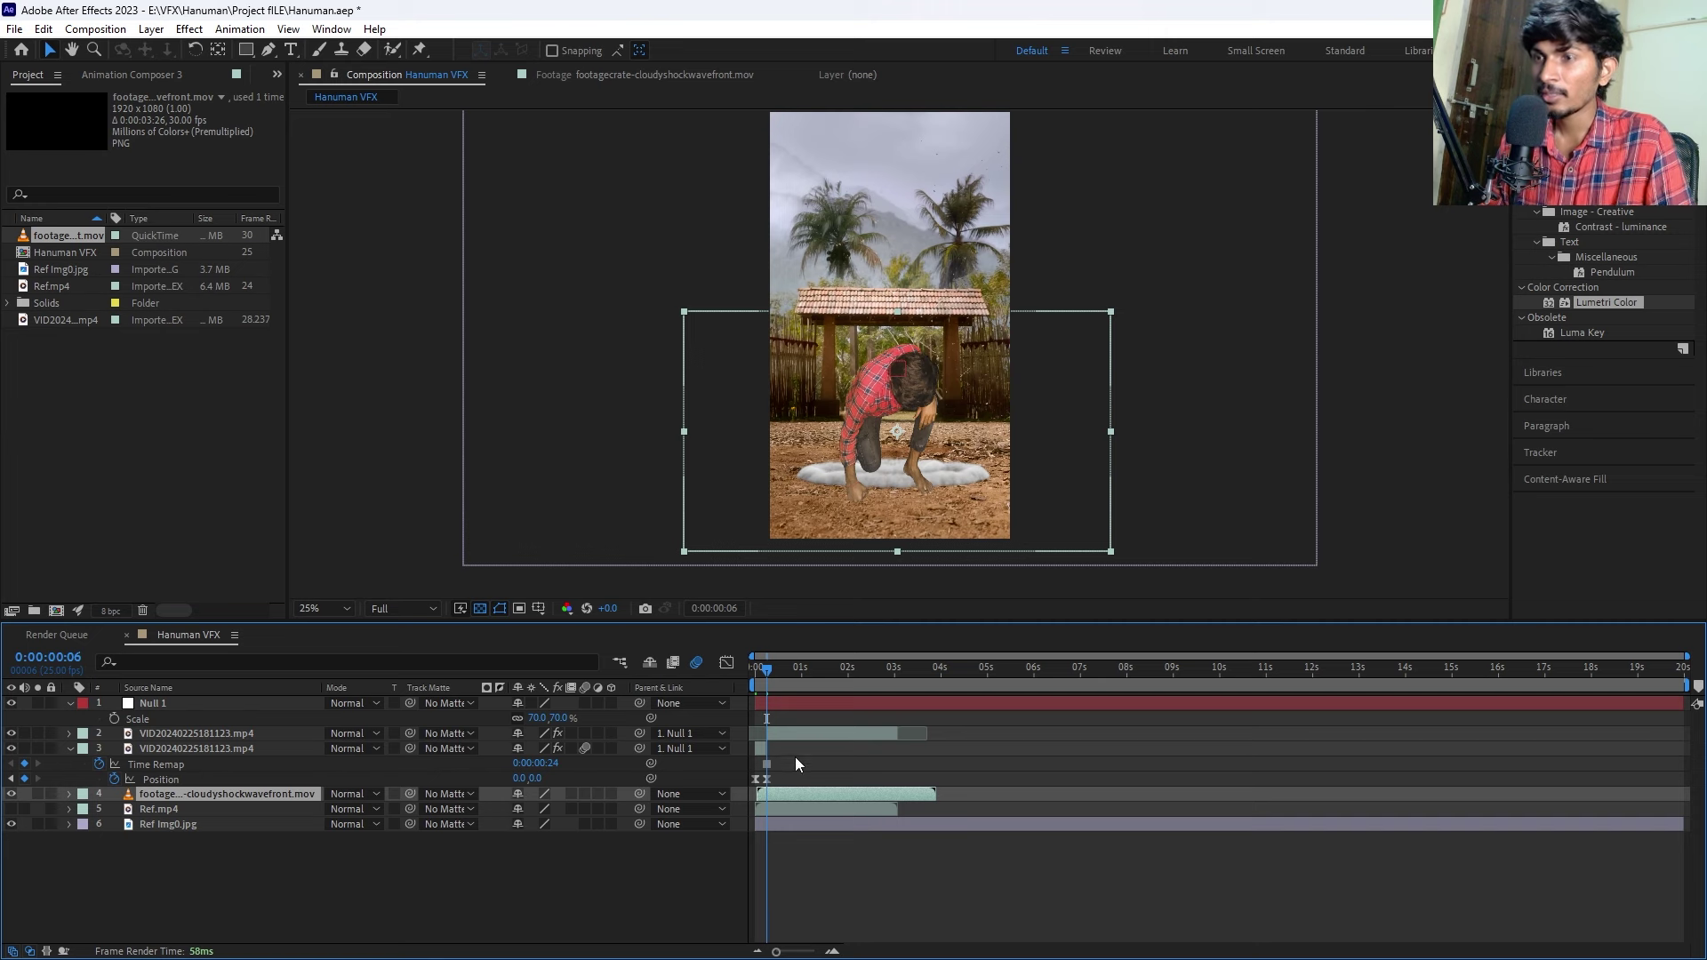
left_click_drag(1585, 306, 809, 794)
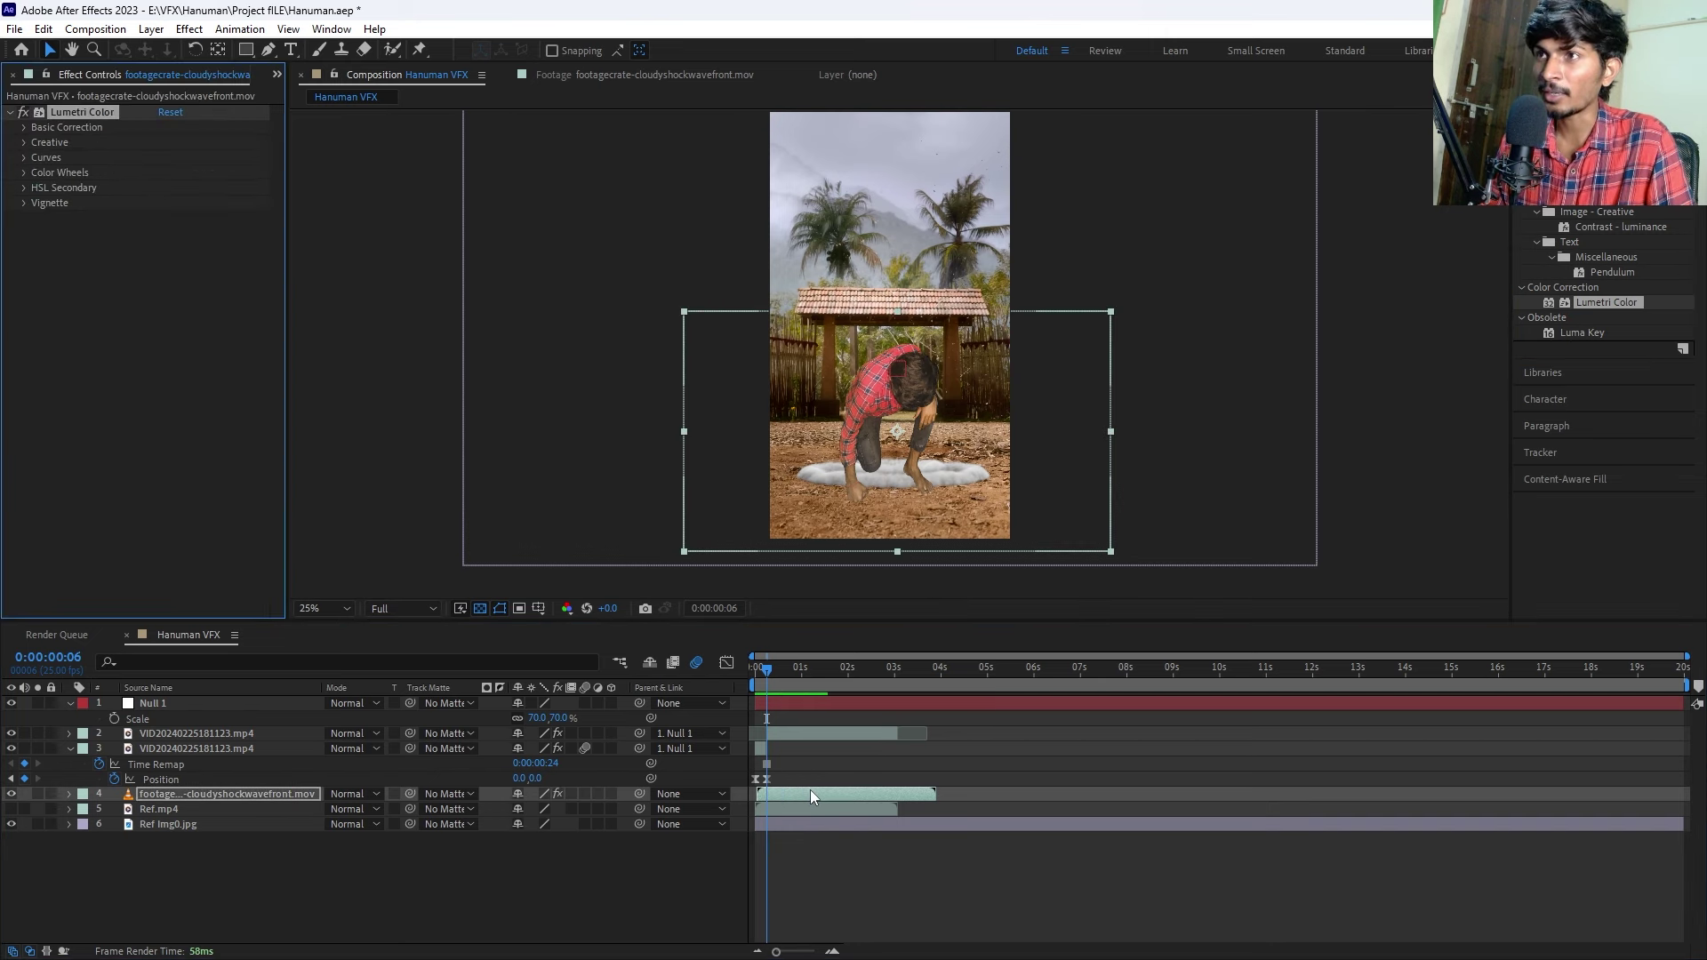
Raise Lumetri Temperature to about 100 to warm the dust, and lower layer opacity to 86%.
left_click(24, 129)
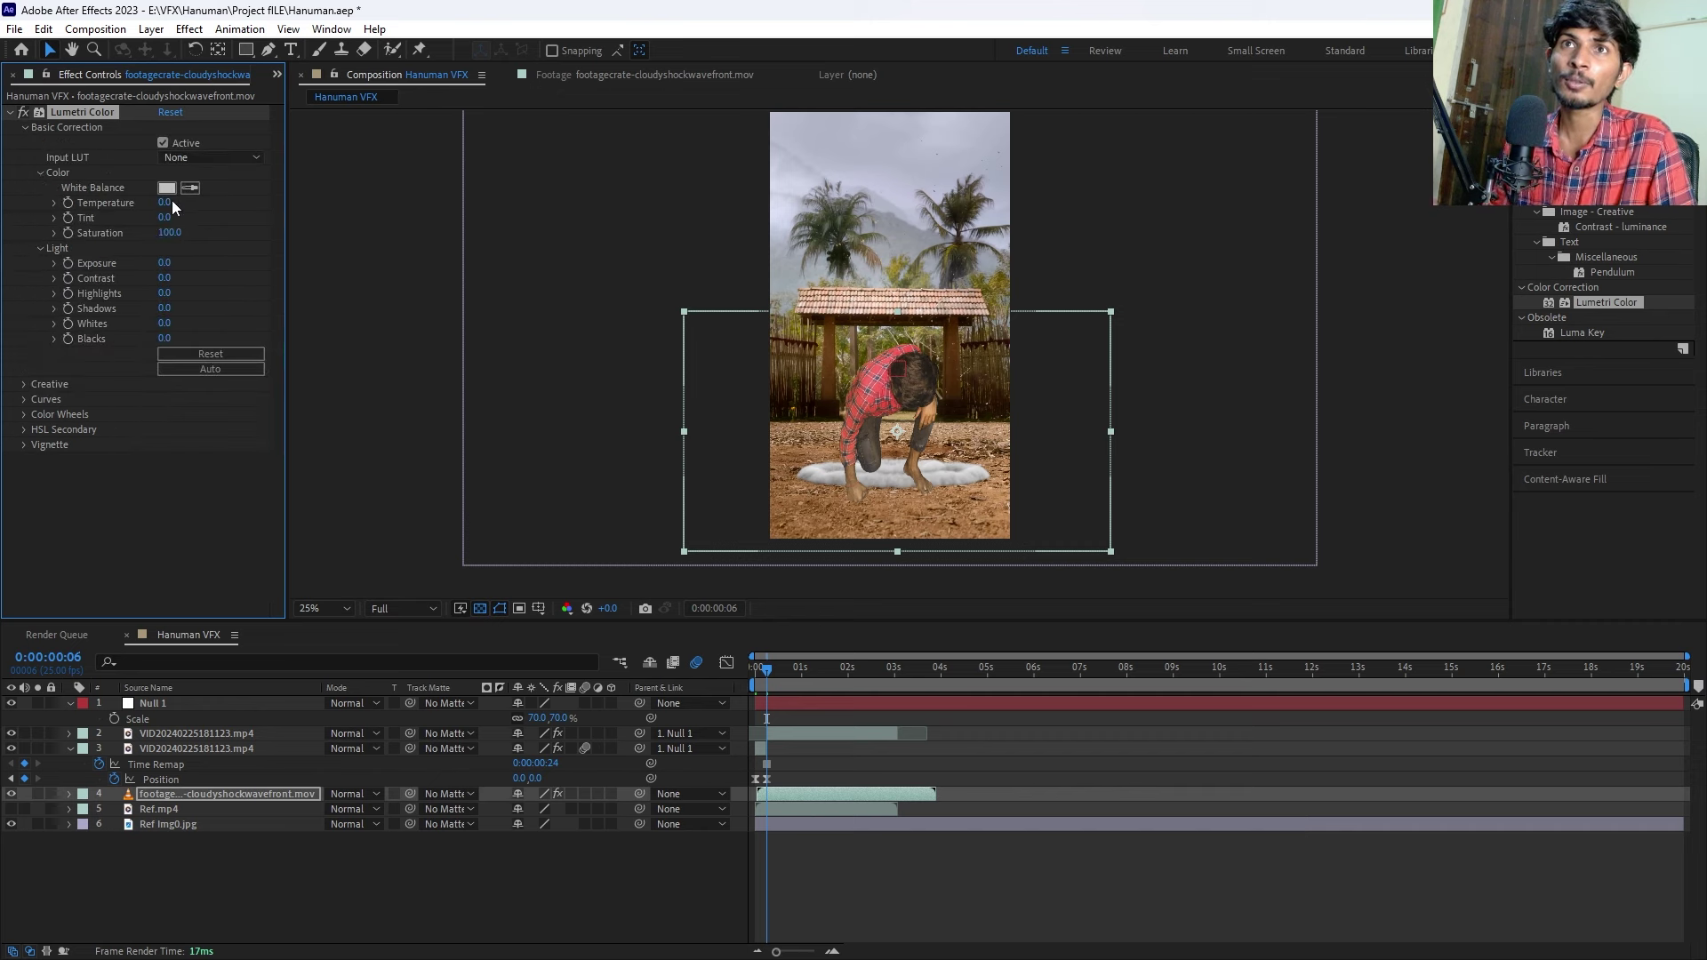
left_click_drag(166, 203, 289, 207)
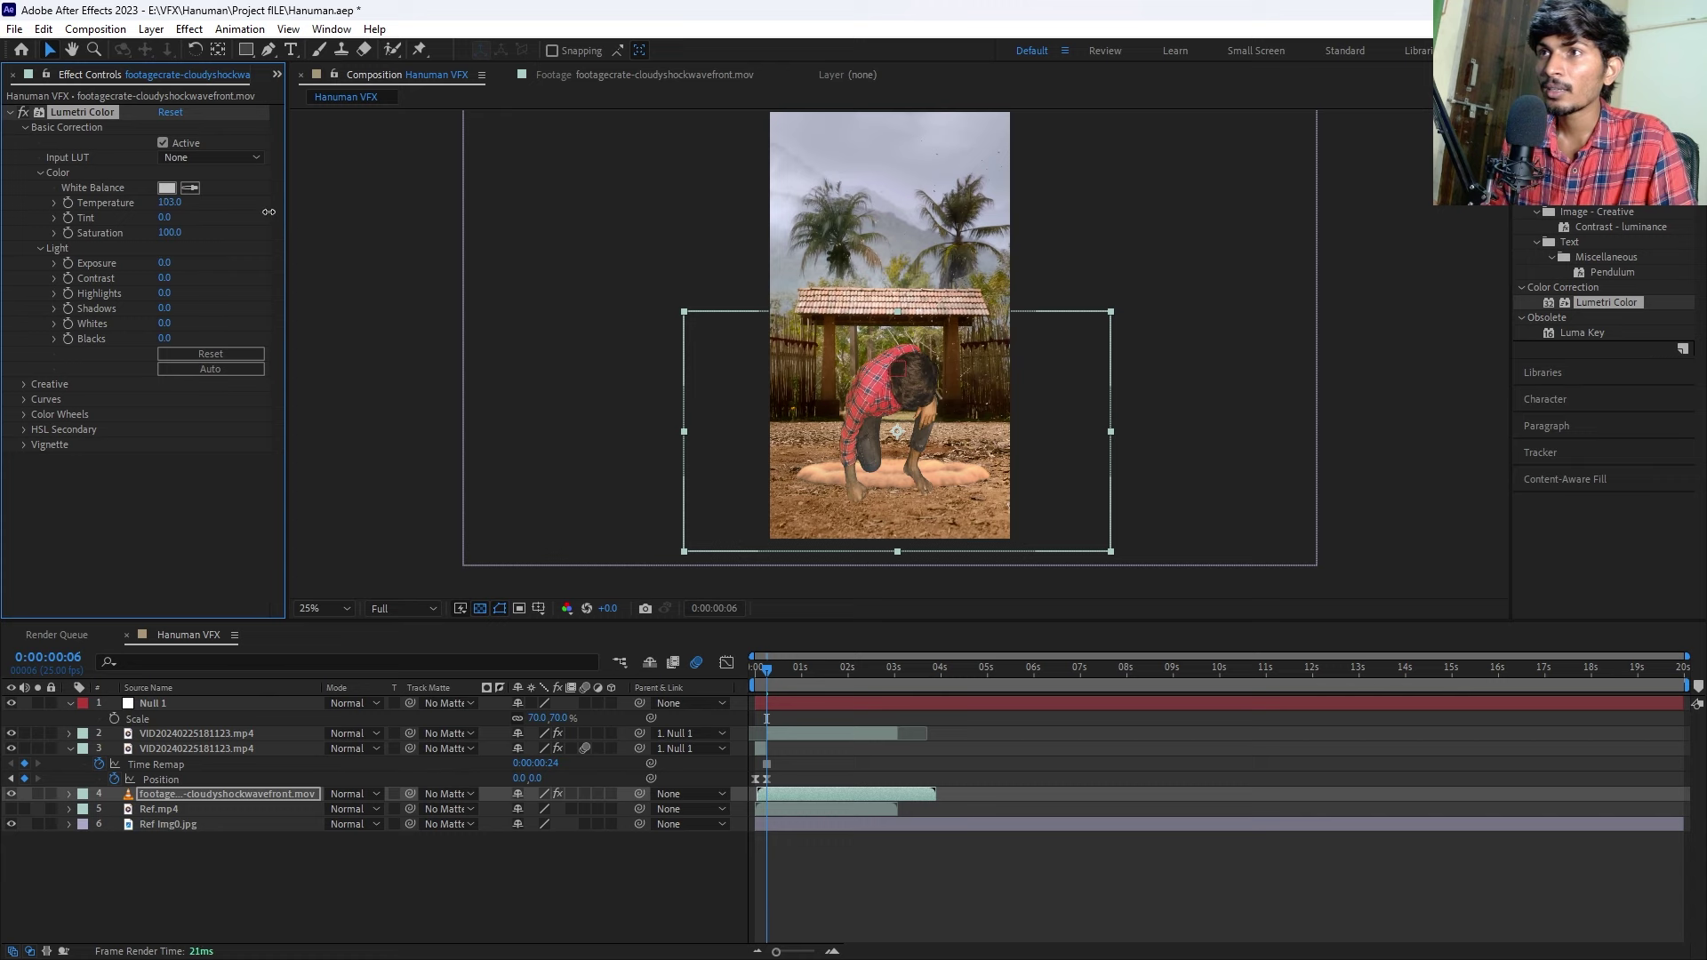
left_click(795, 792)
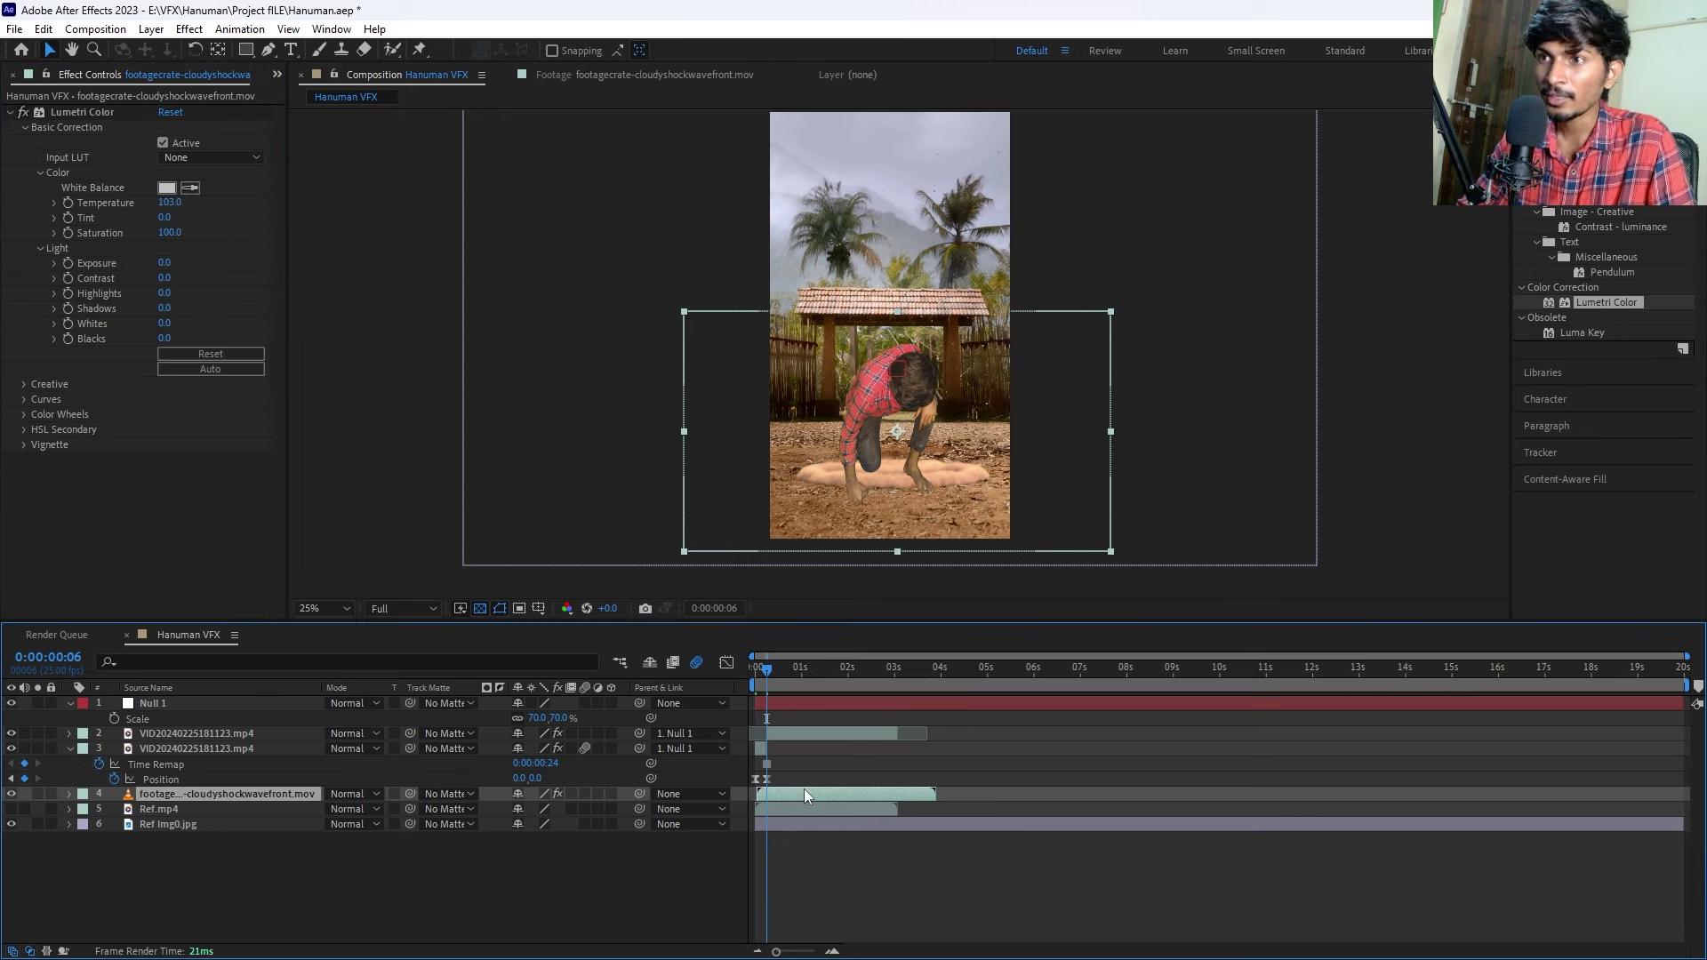
key("t")
left_click_drag(523, 811, 507, 802)
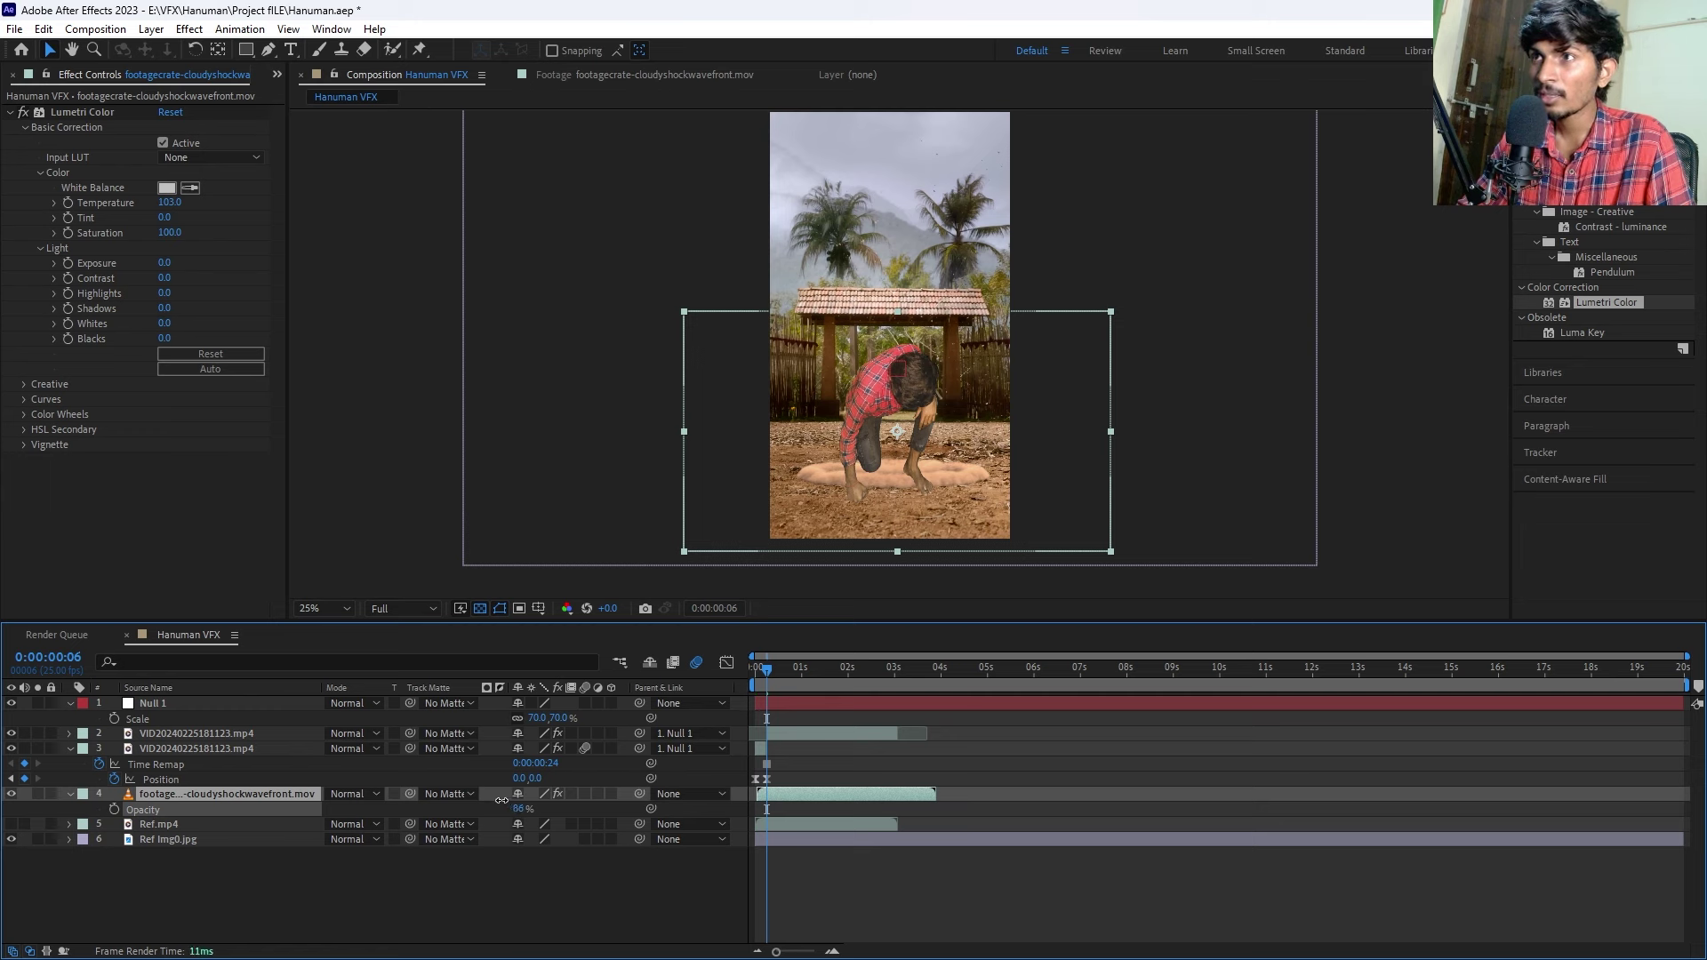
At frame 22, enlarge the dust shockwave's Scale to 206%.
left_click(786, 795)
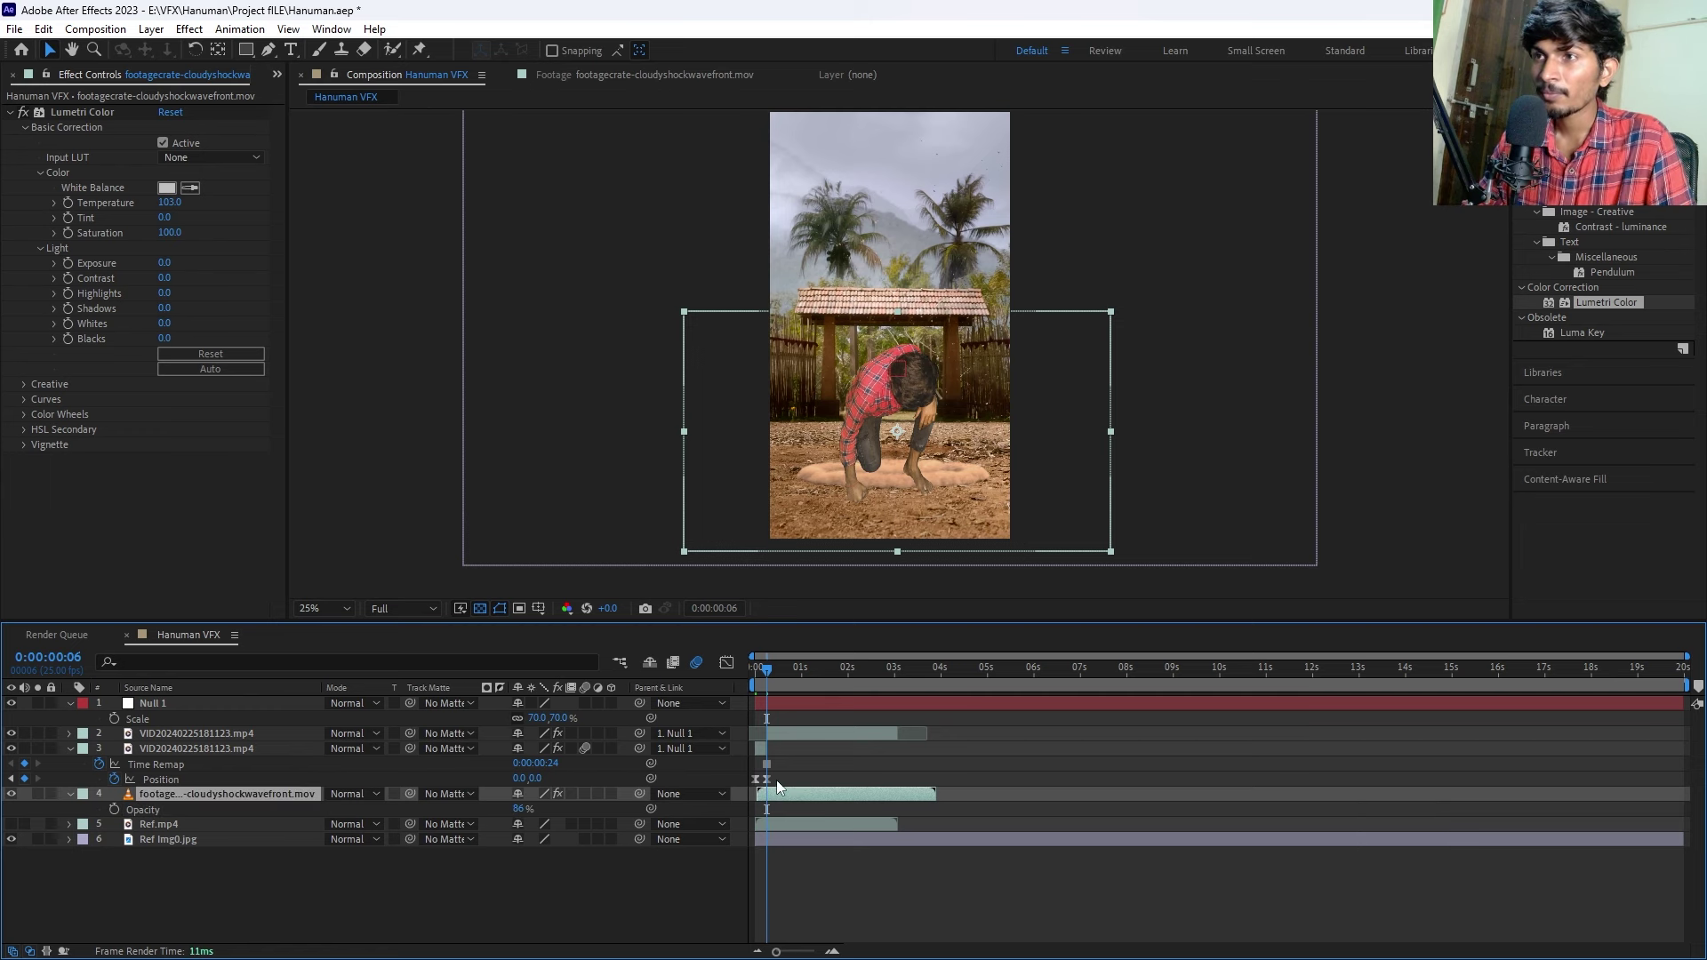
left_click_drag(767, 670, 807, 673)
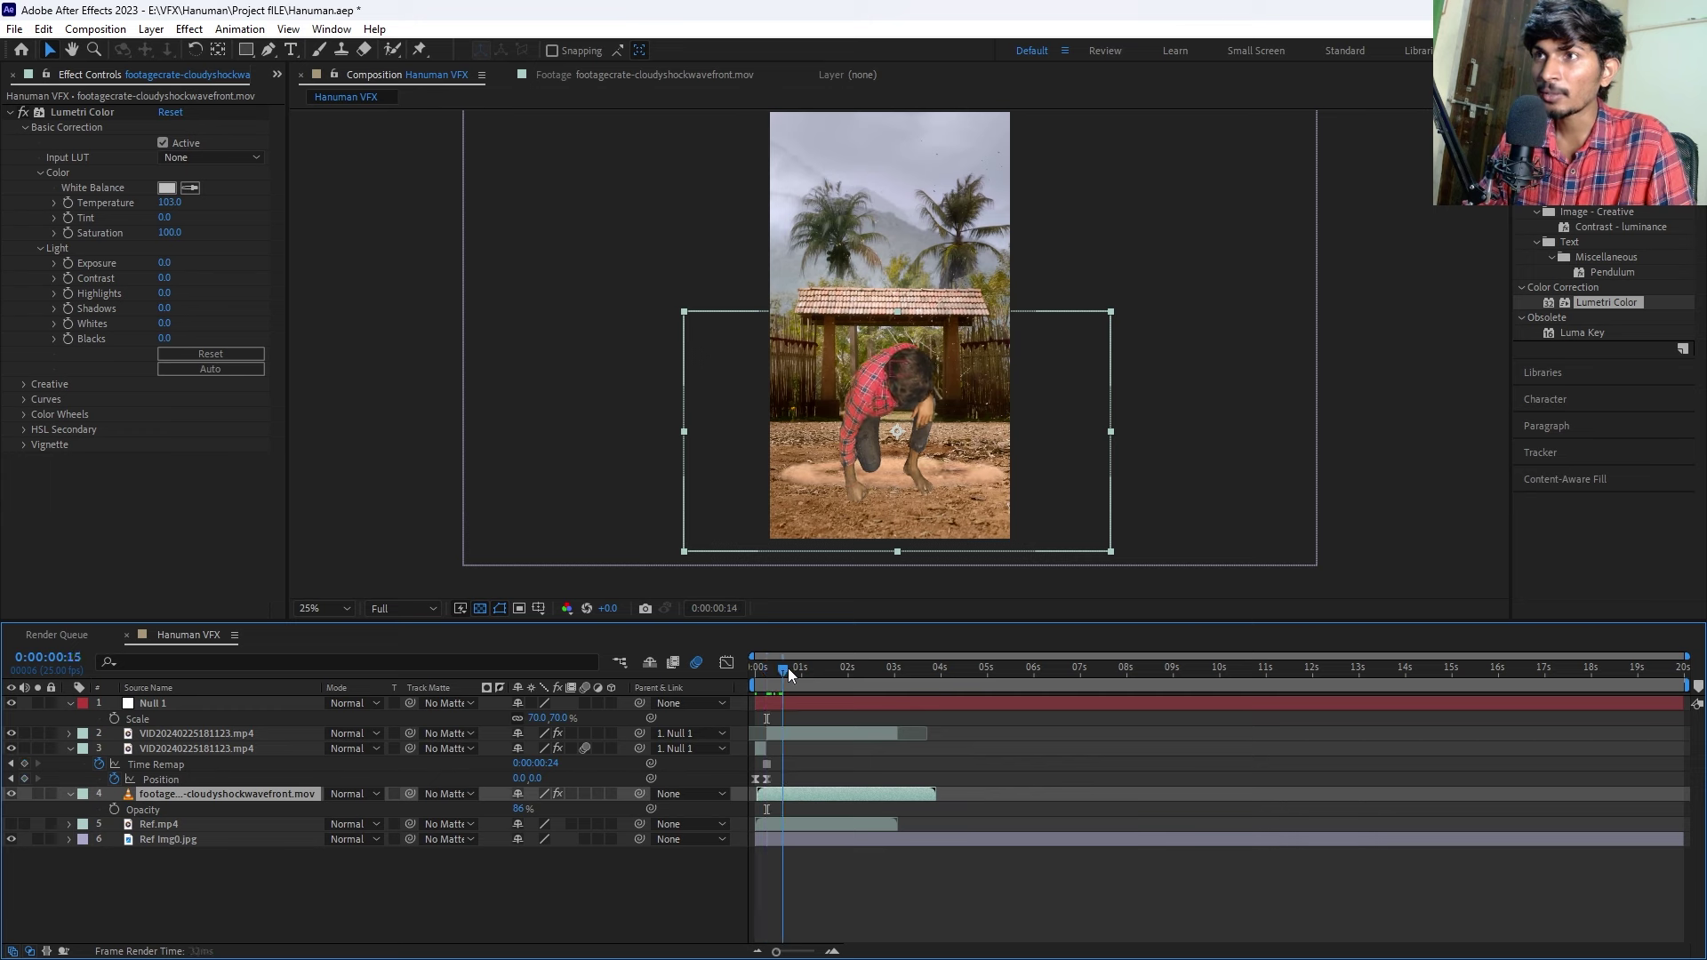
key("Page_Up")
key("Page_Up")
key("Page_Up")
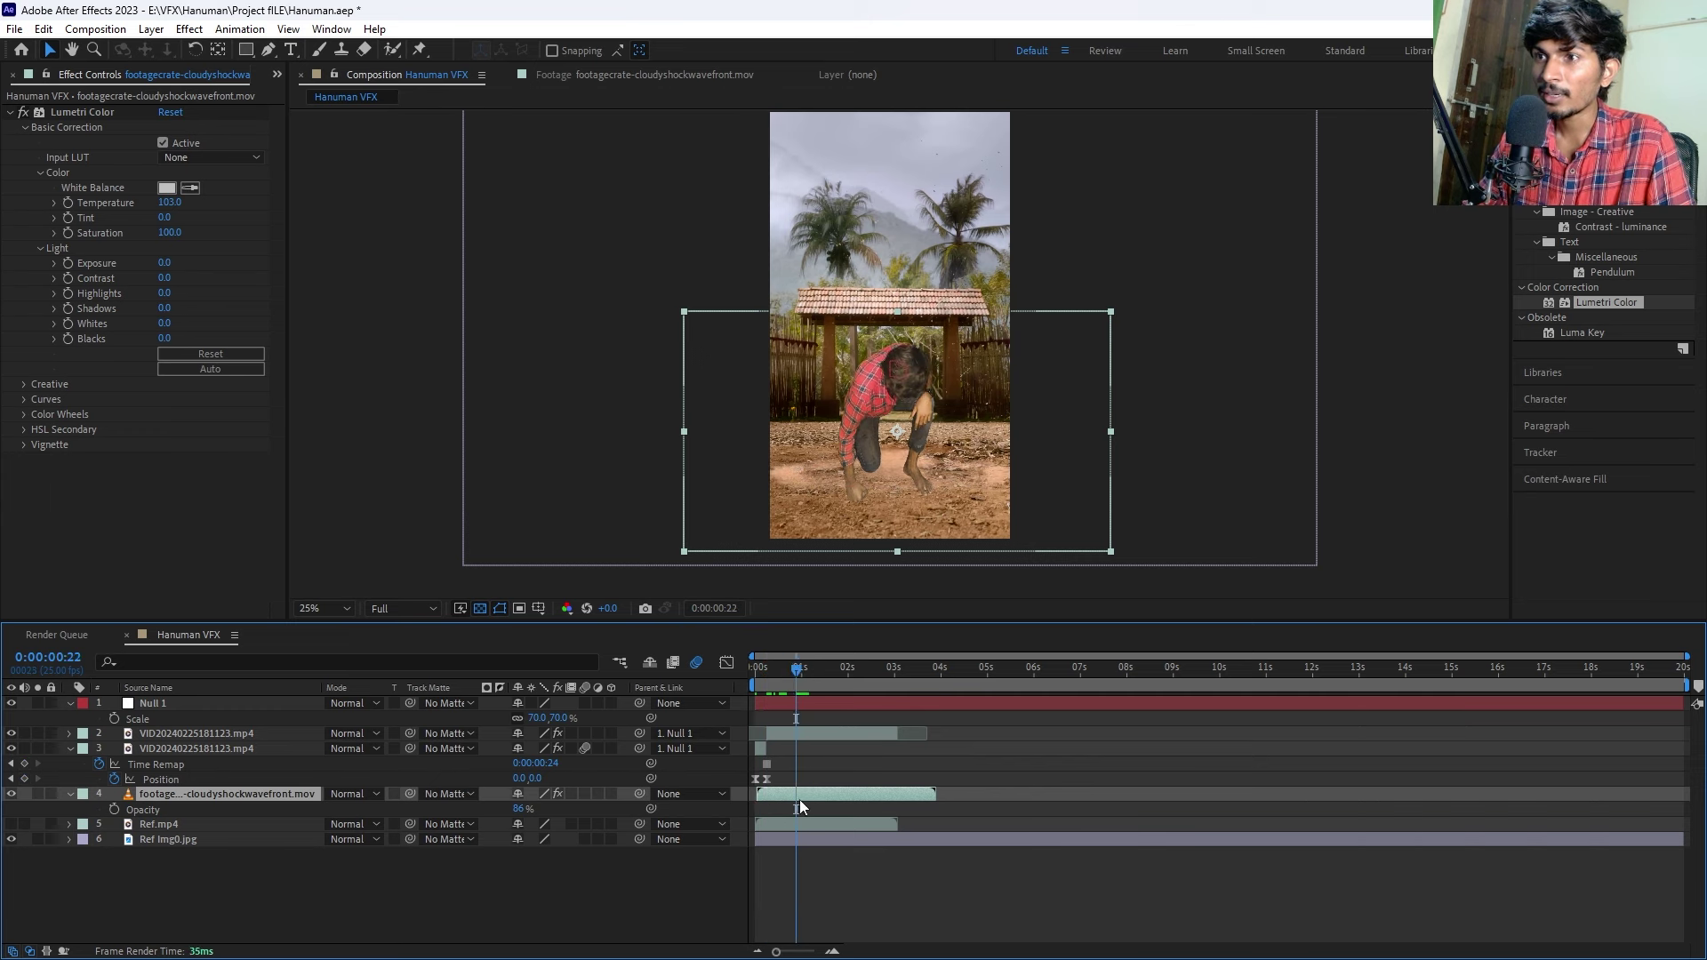
key("s")
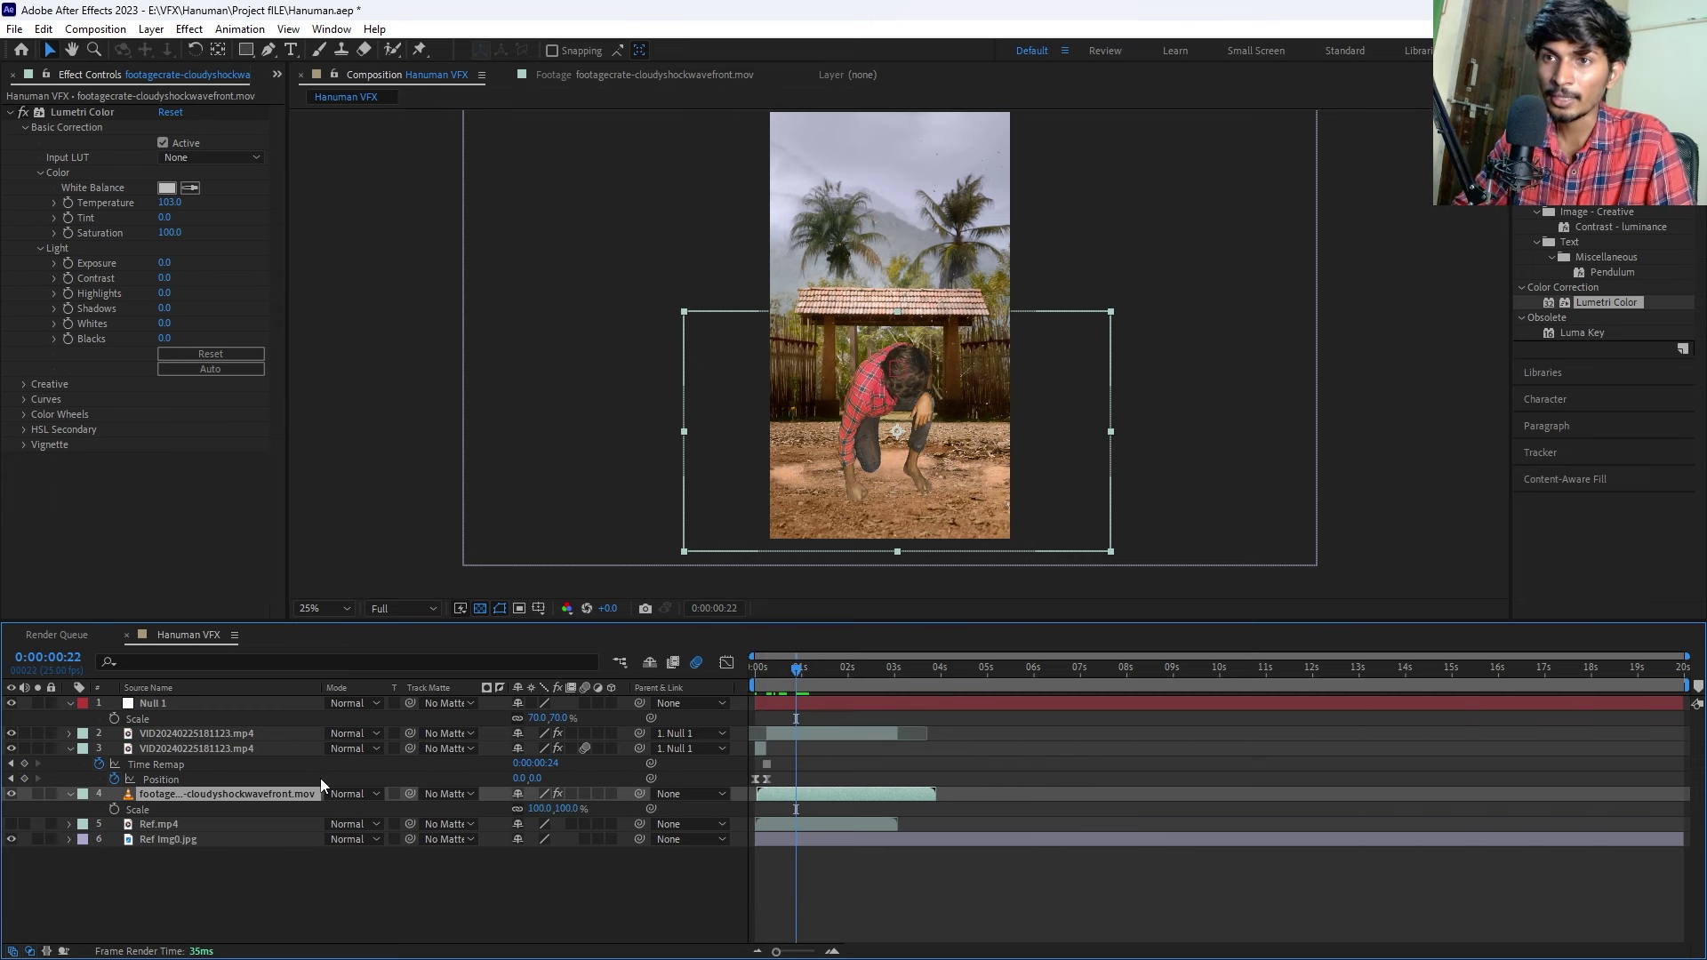
left_click_drag(537, 811, 572, 798)
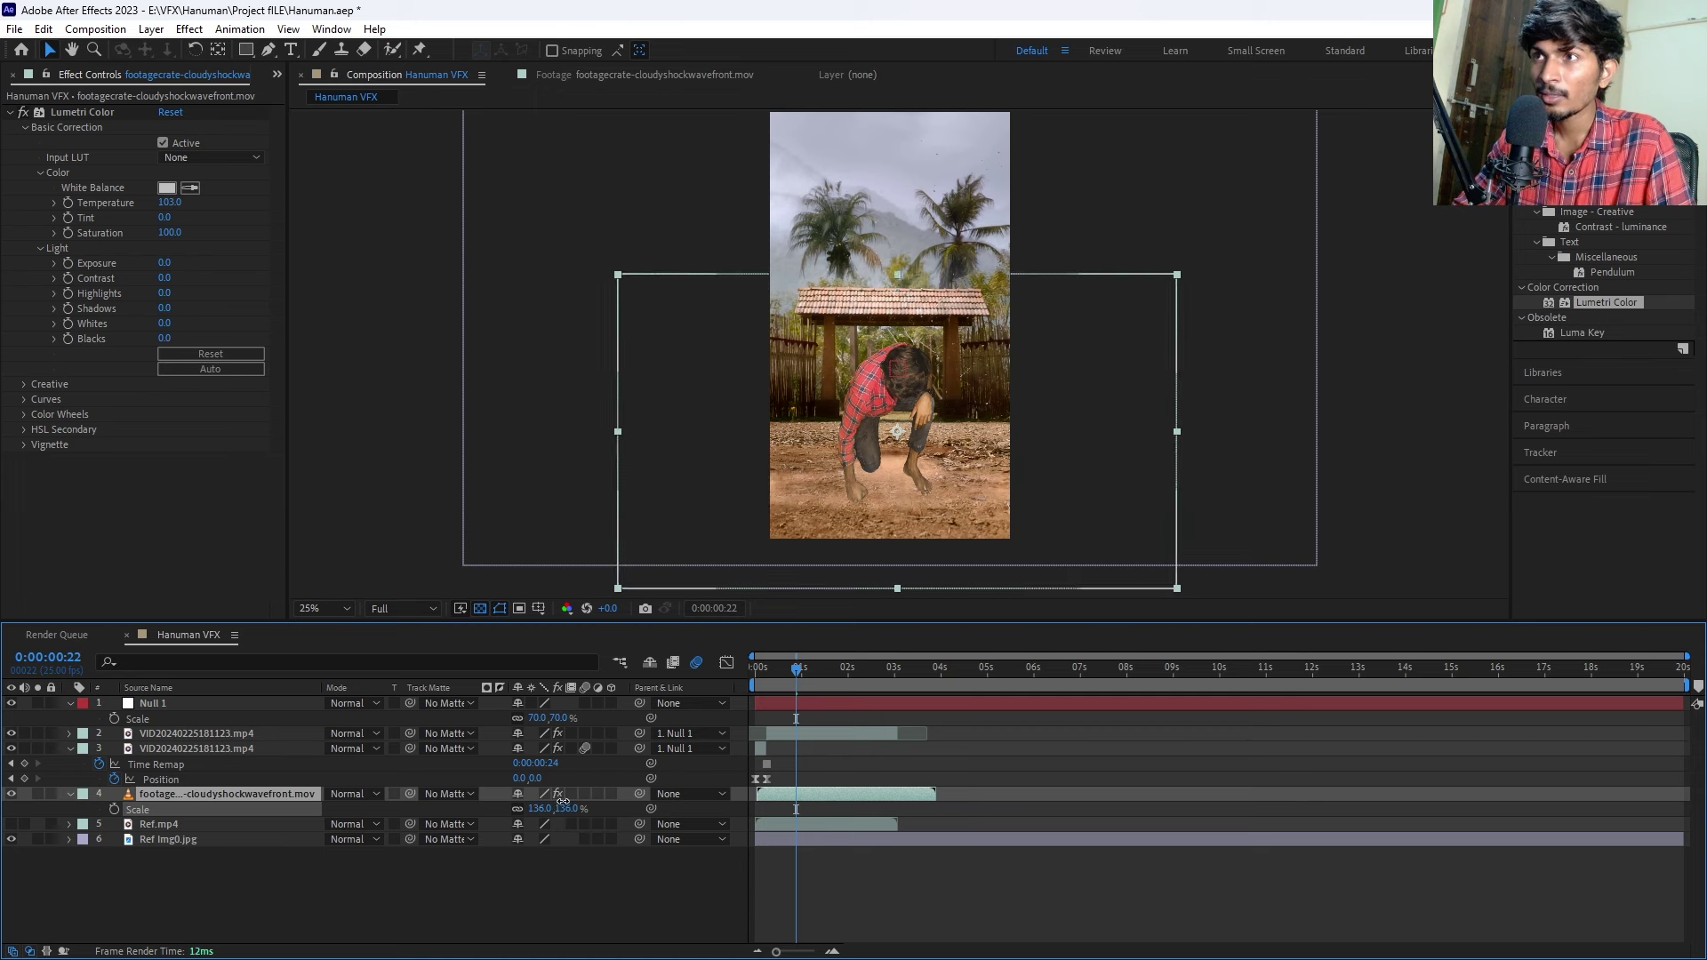
left_click_drag(572, 798, 851, 796)
left_click(802, 793)
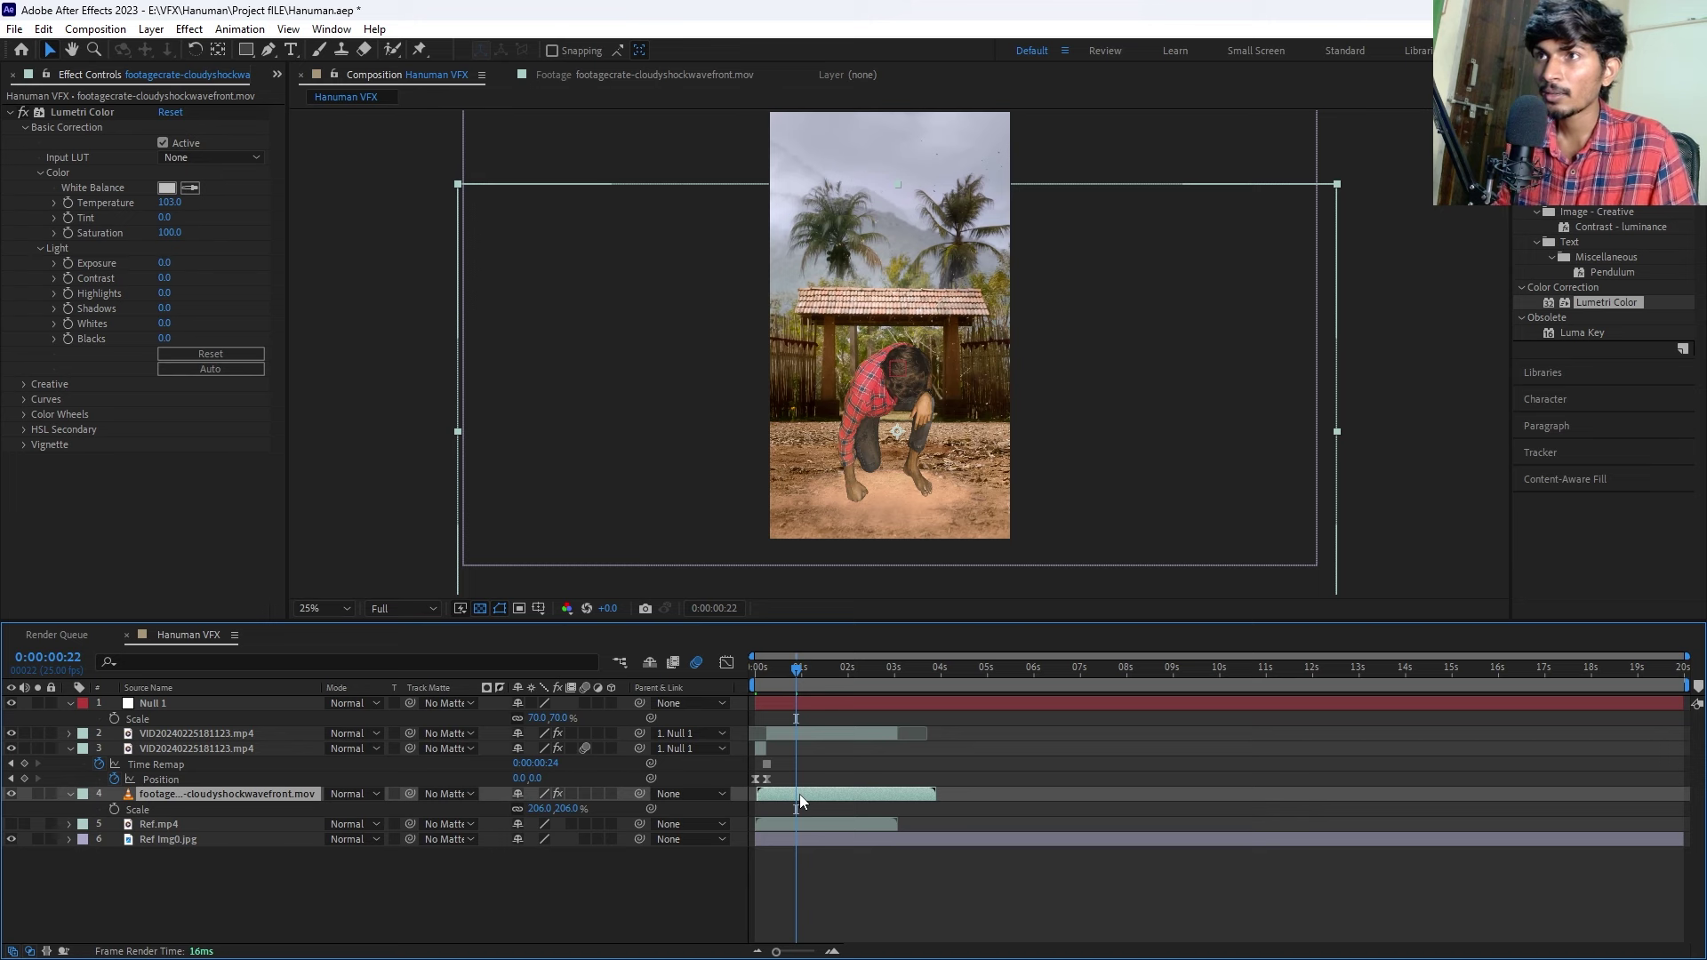
Nudge the dust shockwave slightly upward and duplicate the layer for denser dust.
key("shift+Up")
key("shift+Up")
key("shift+Up")
key("shift+Up")
key("shift+Up")
key("shift+Up")
key("shift+Up")
key("shift+Up")
key("shift+Down")
key("shift+Down")
key("shift+Down")
key("shift+Up")
key("shift+Up")
key("shift+Up")
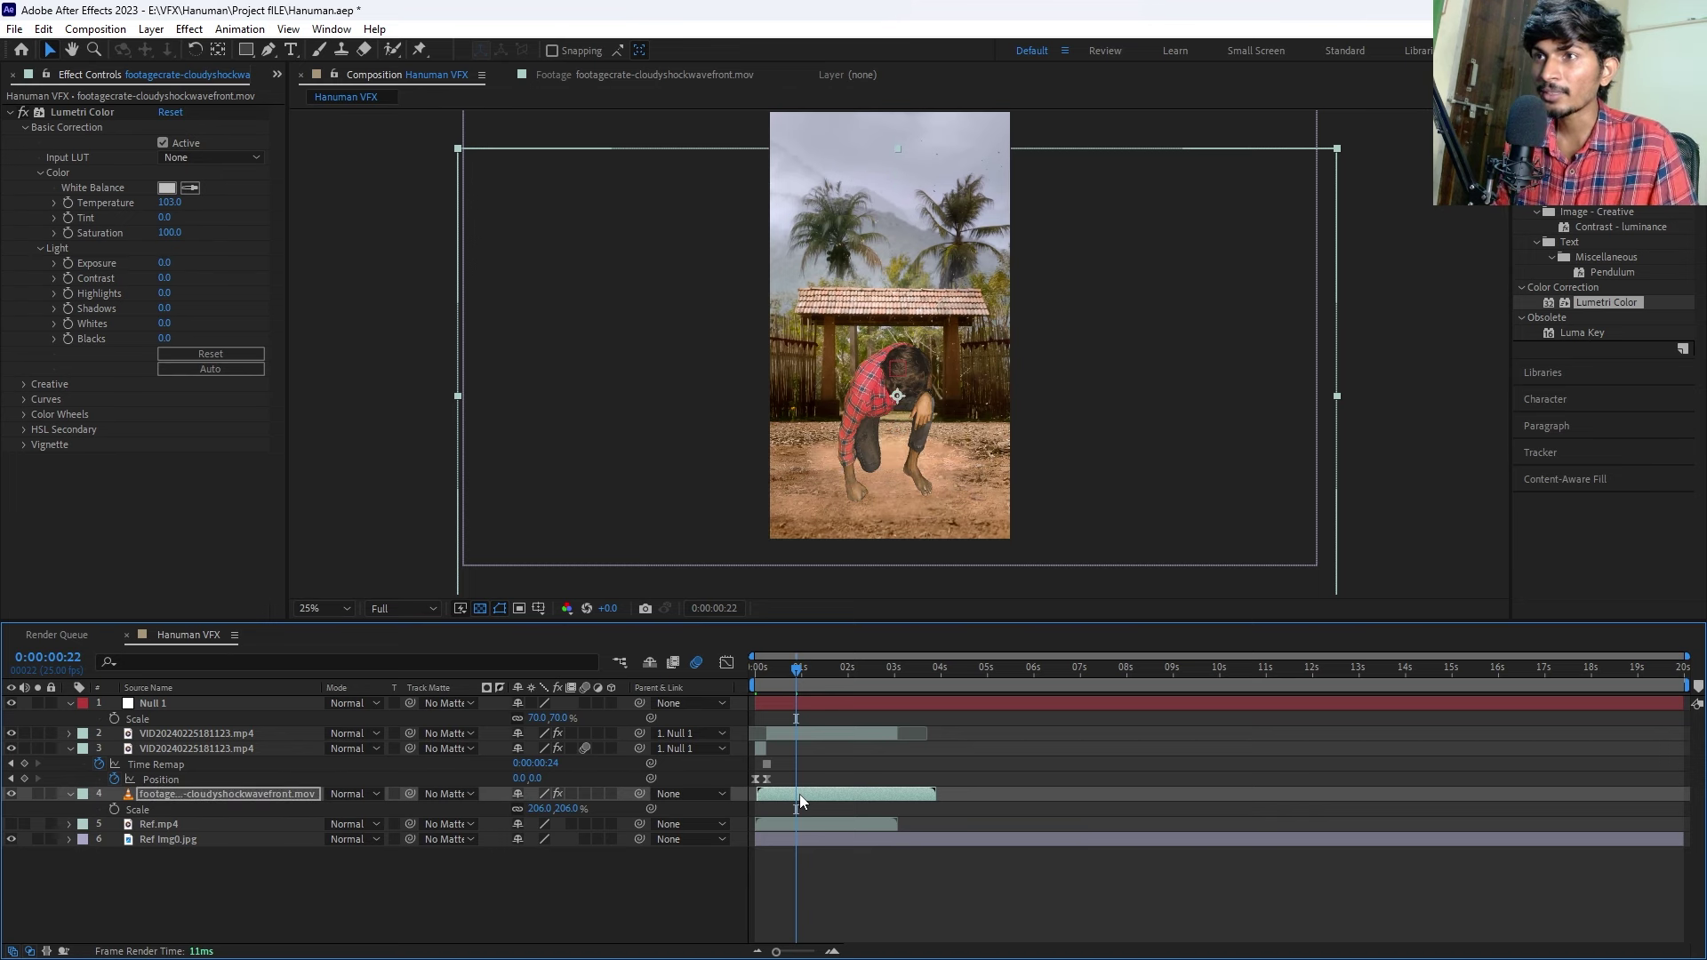
key("shift+Down")
key("shift+Down")
key("shift+Down")
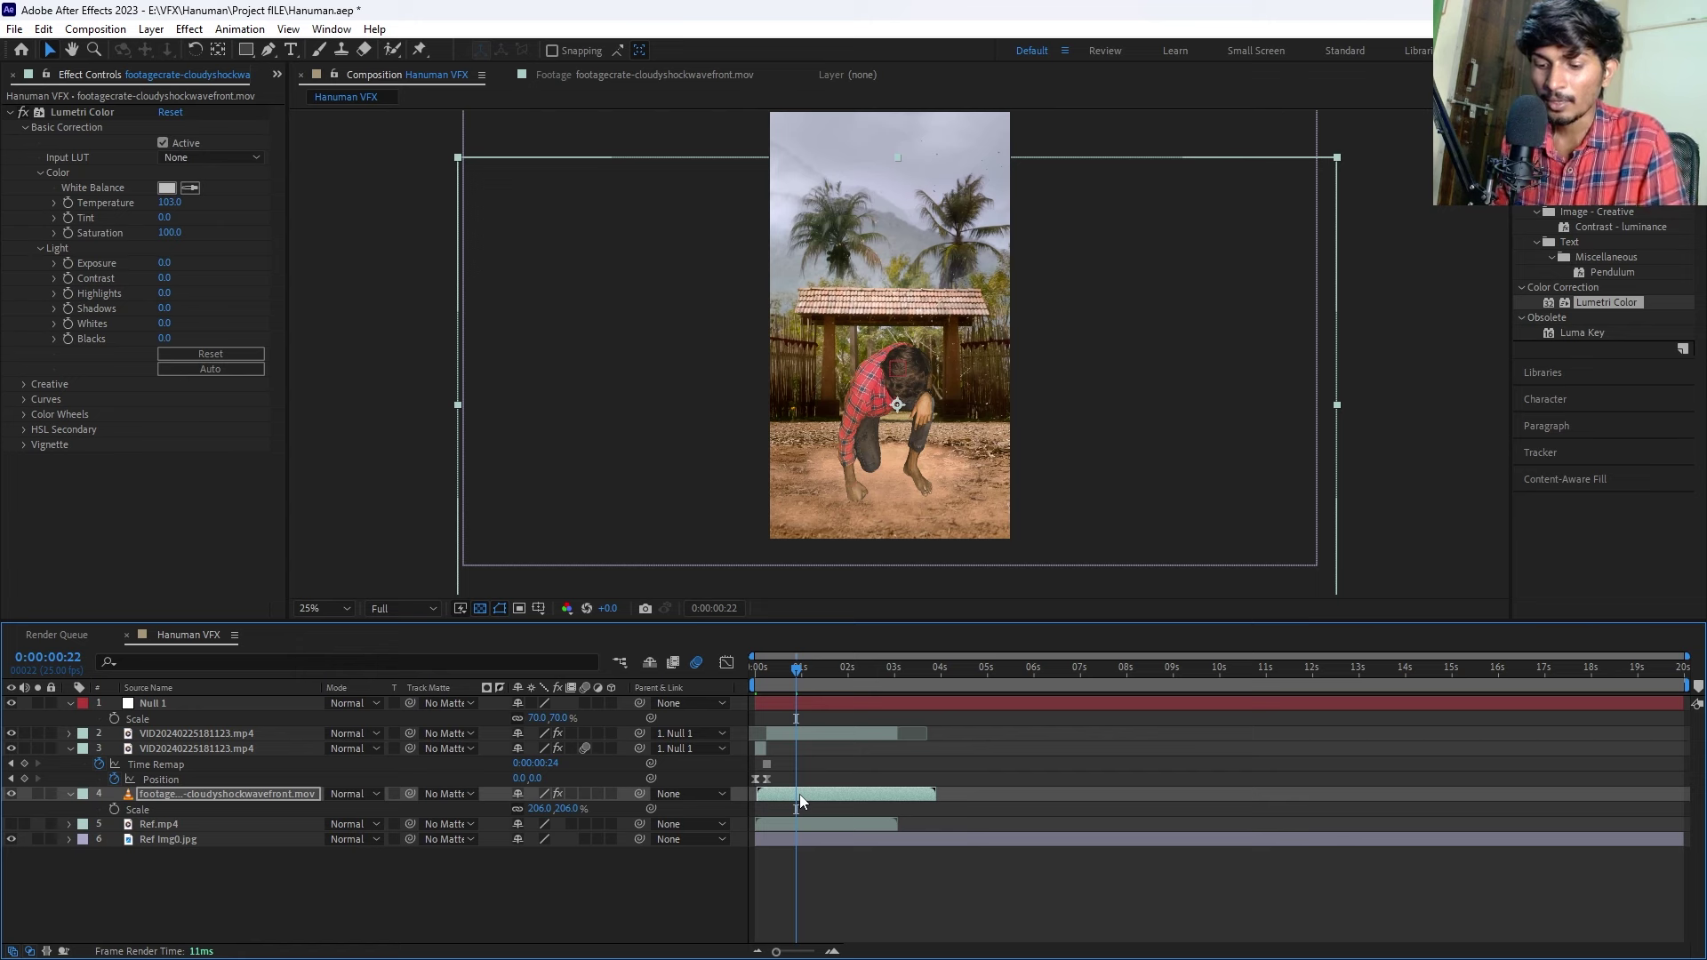
key("ctrl+d")
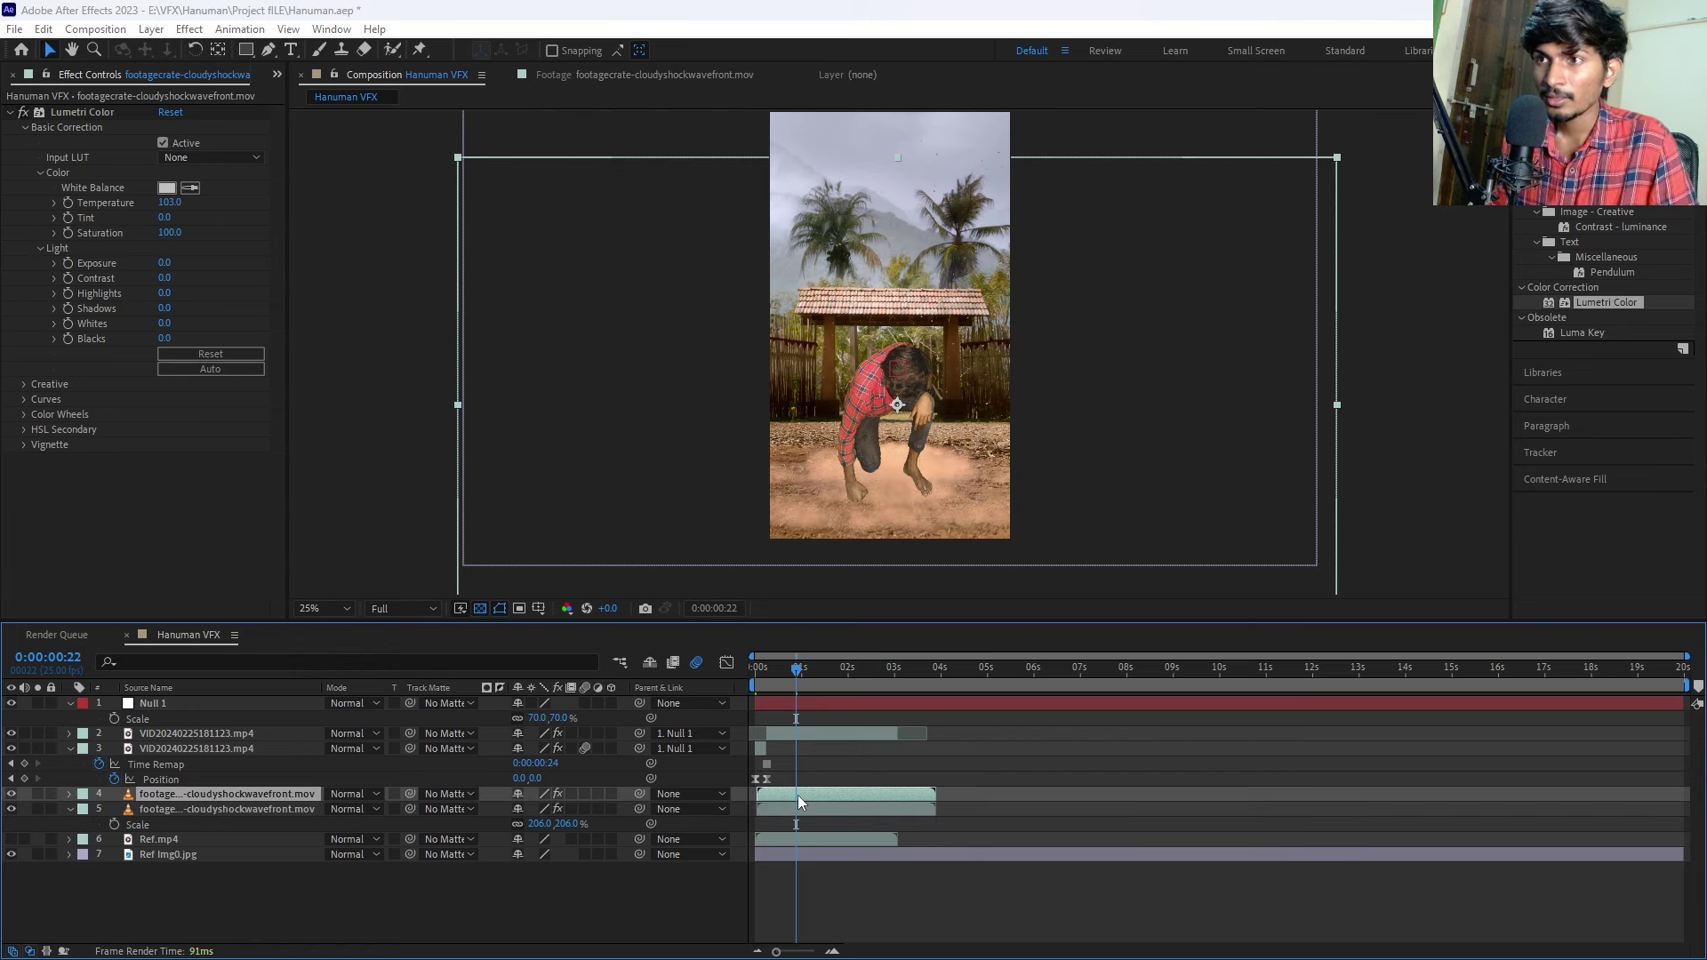
Apply CC Cylinder to the shockwave layer via a 'cc cyl' effect search.
key("ctrl+space")
type("cc ")
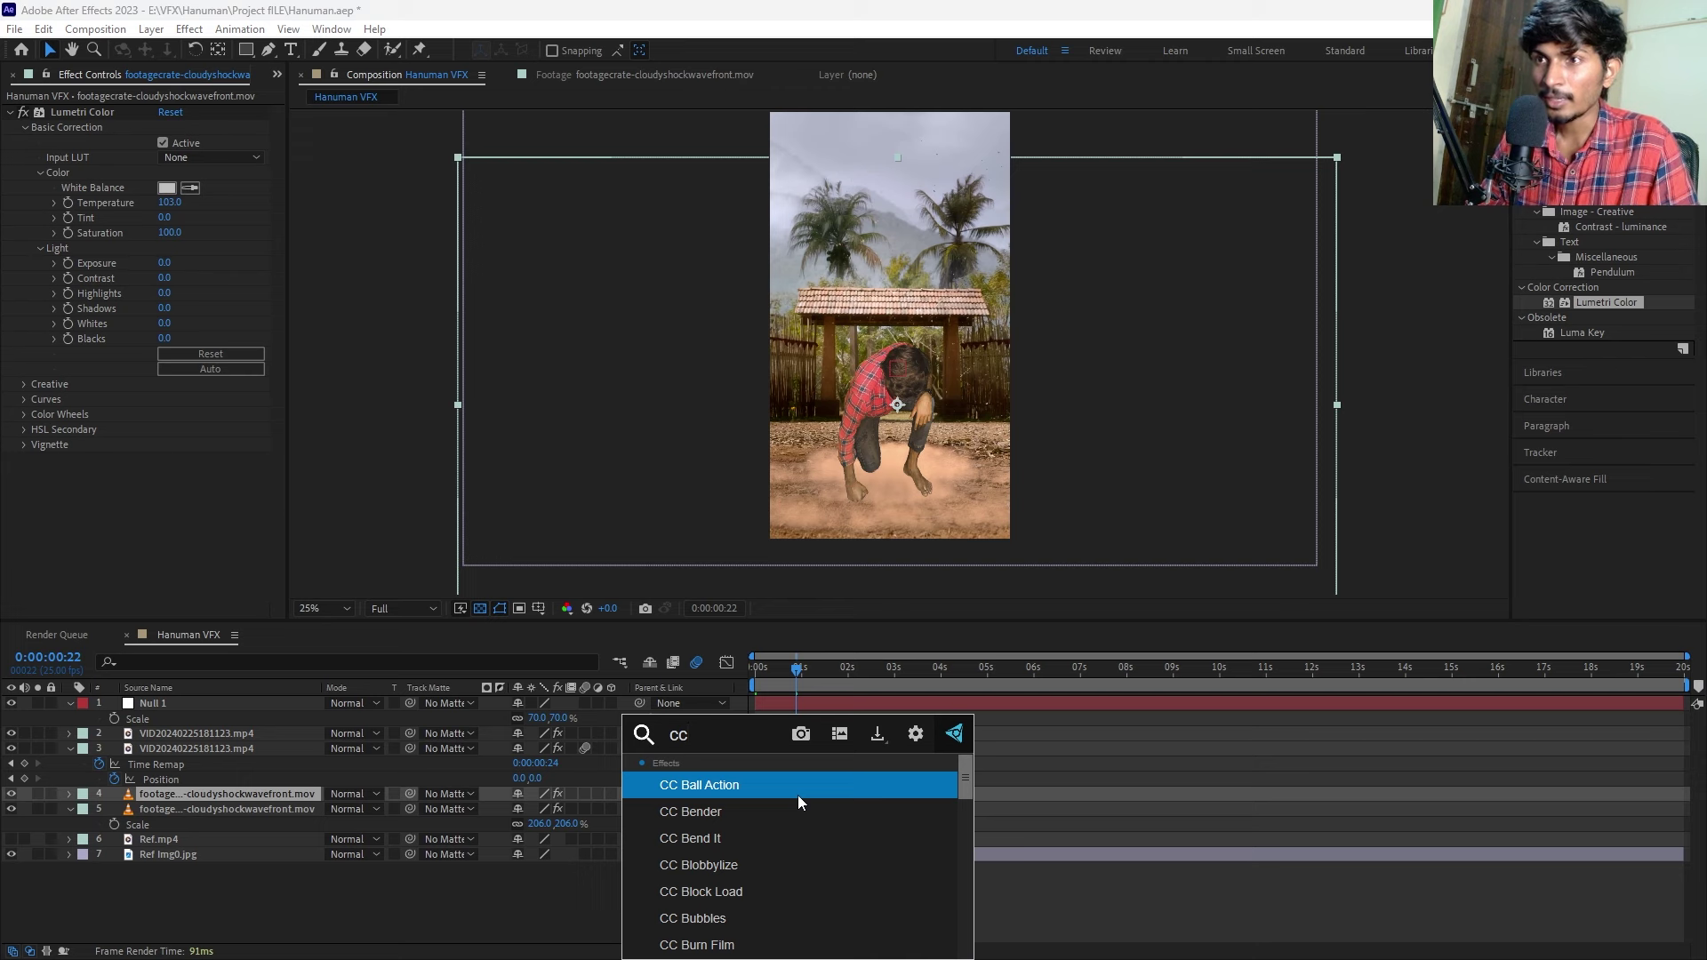
type("c")
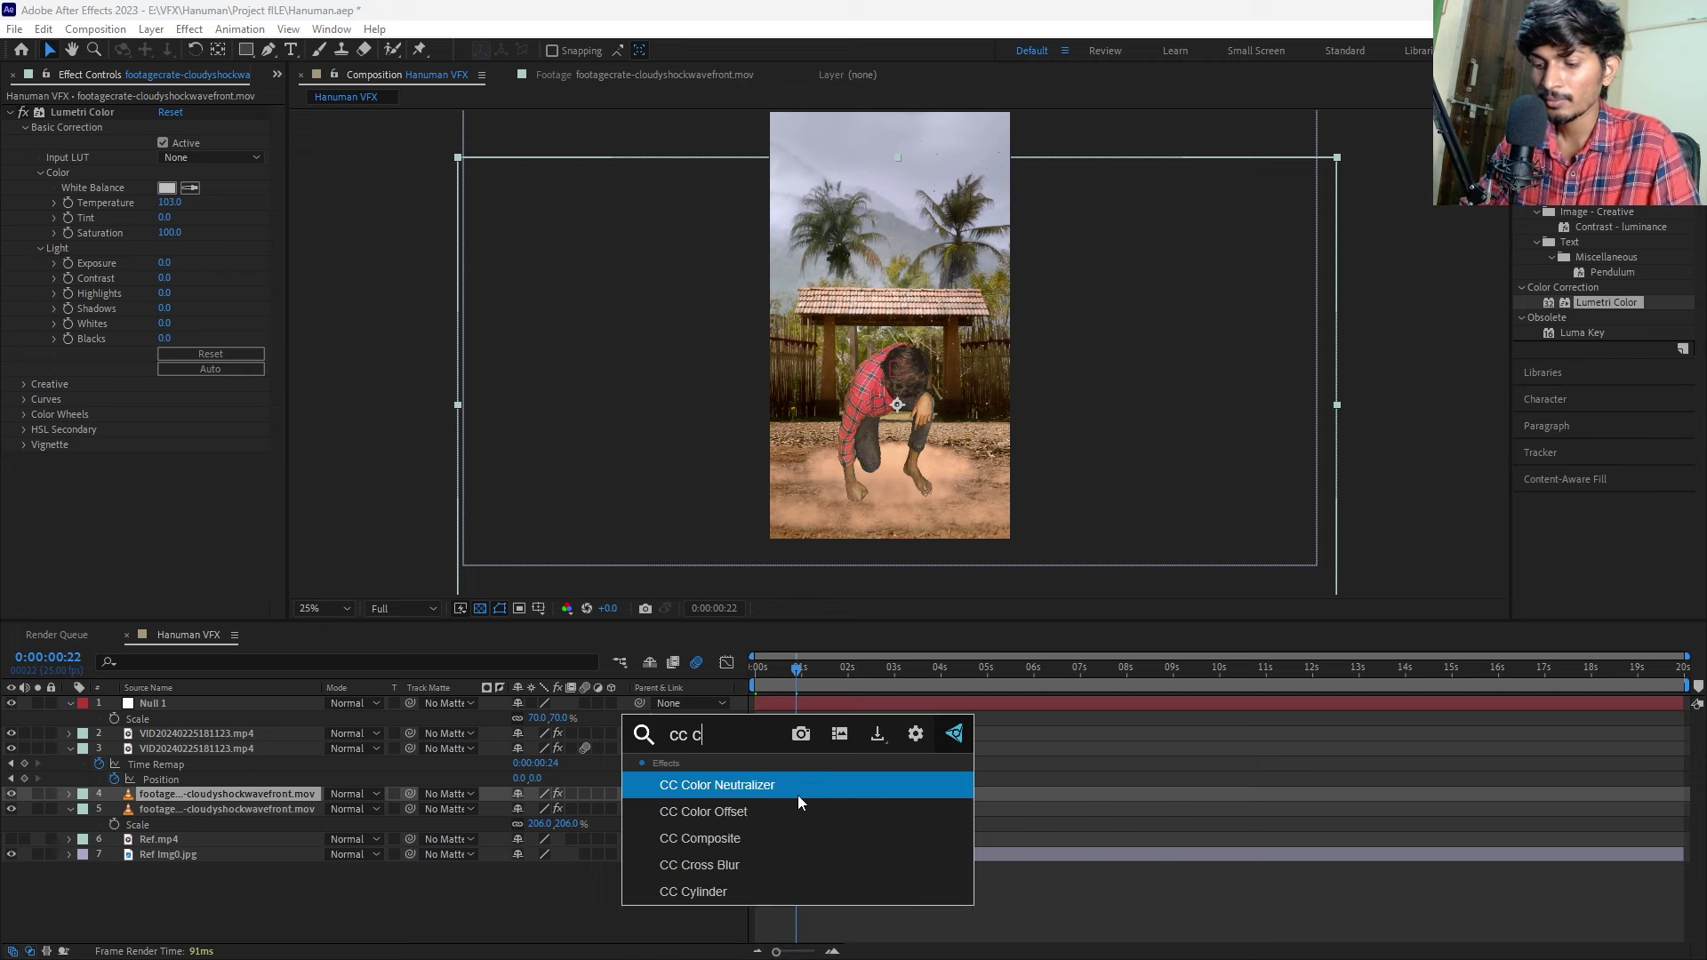
type("yl")
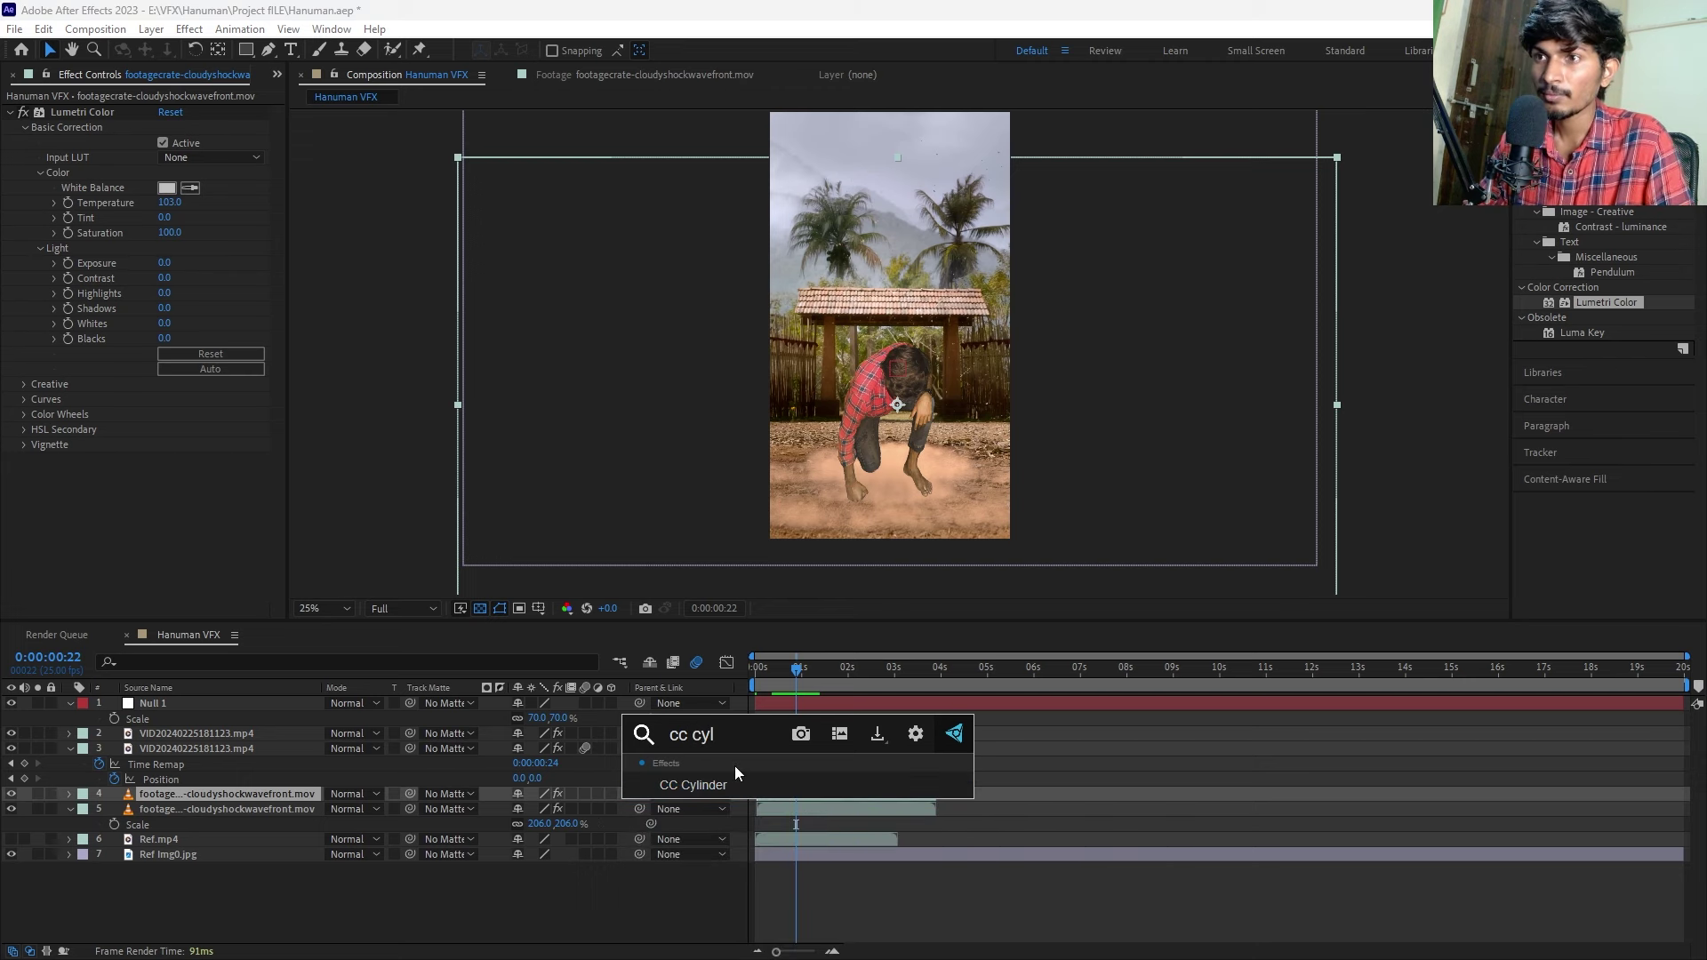
left_click(726, 785)
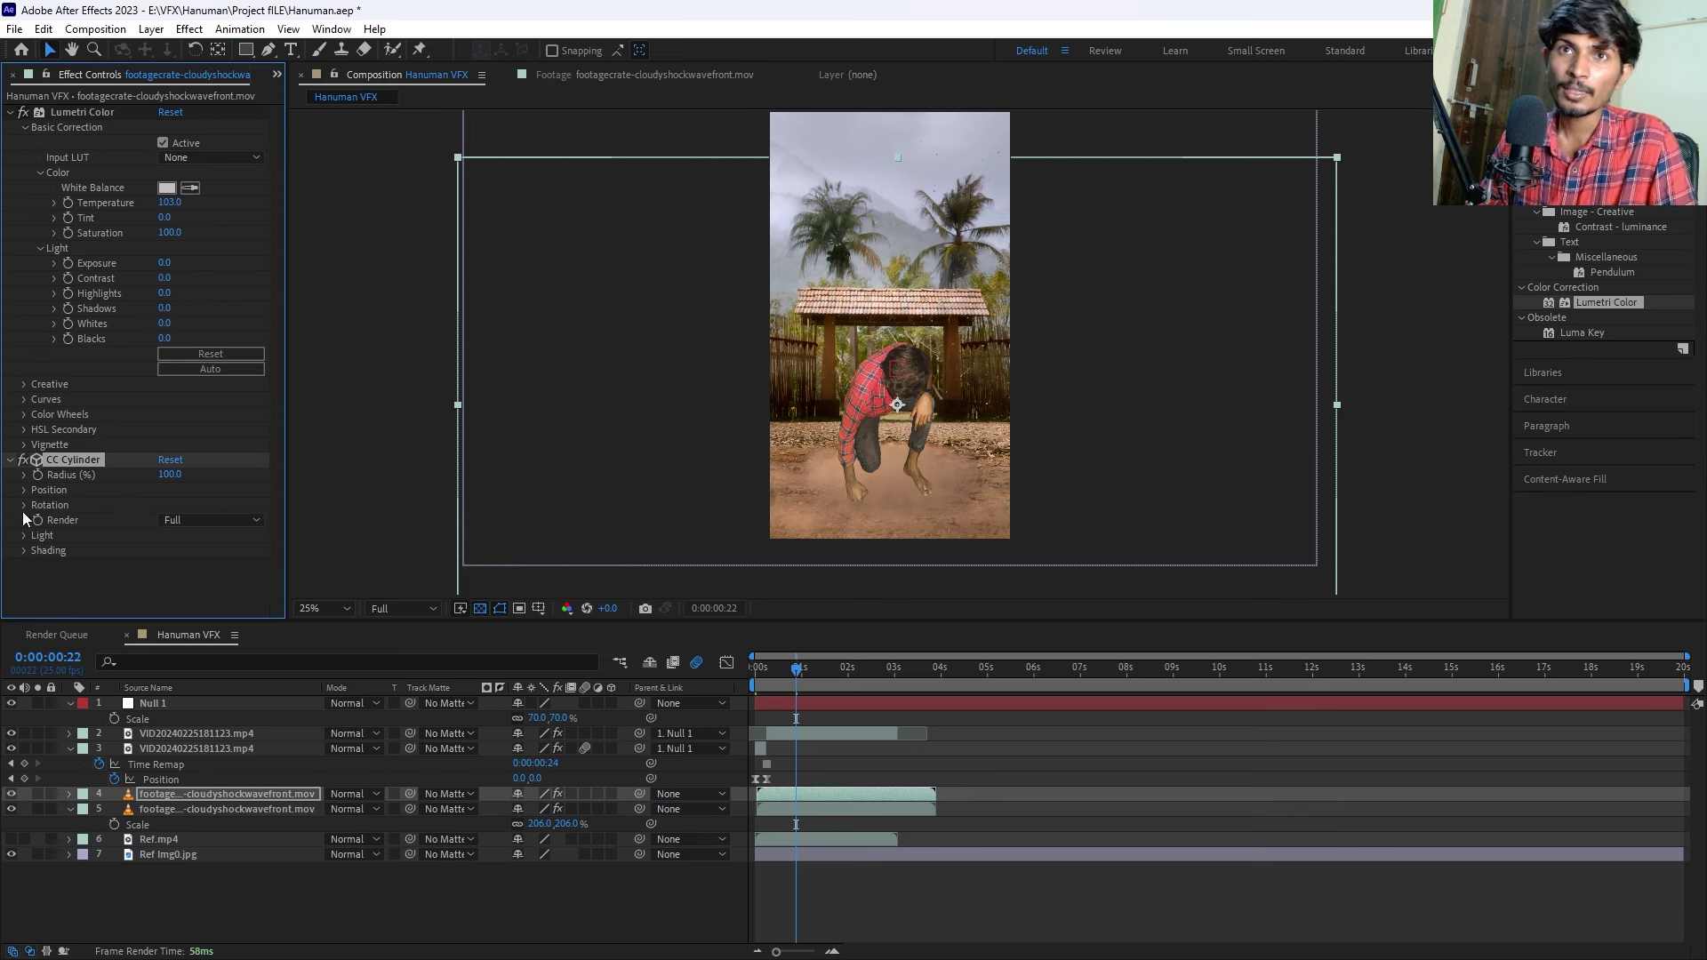
Set CC Cylinder's Render mode to Outside.
left_click(24, 551)
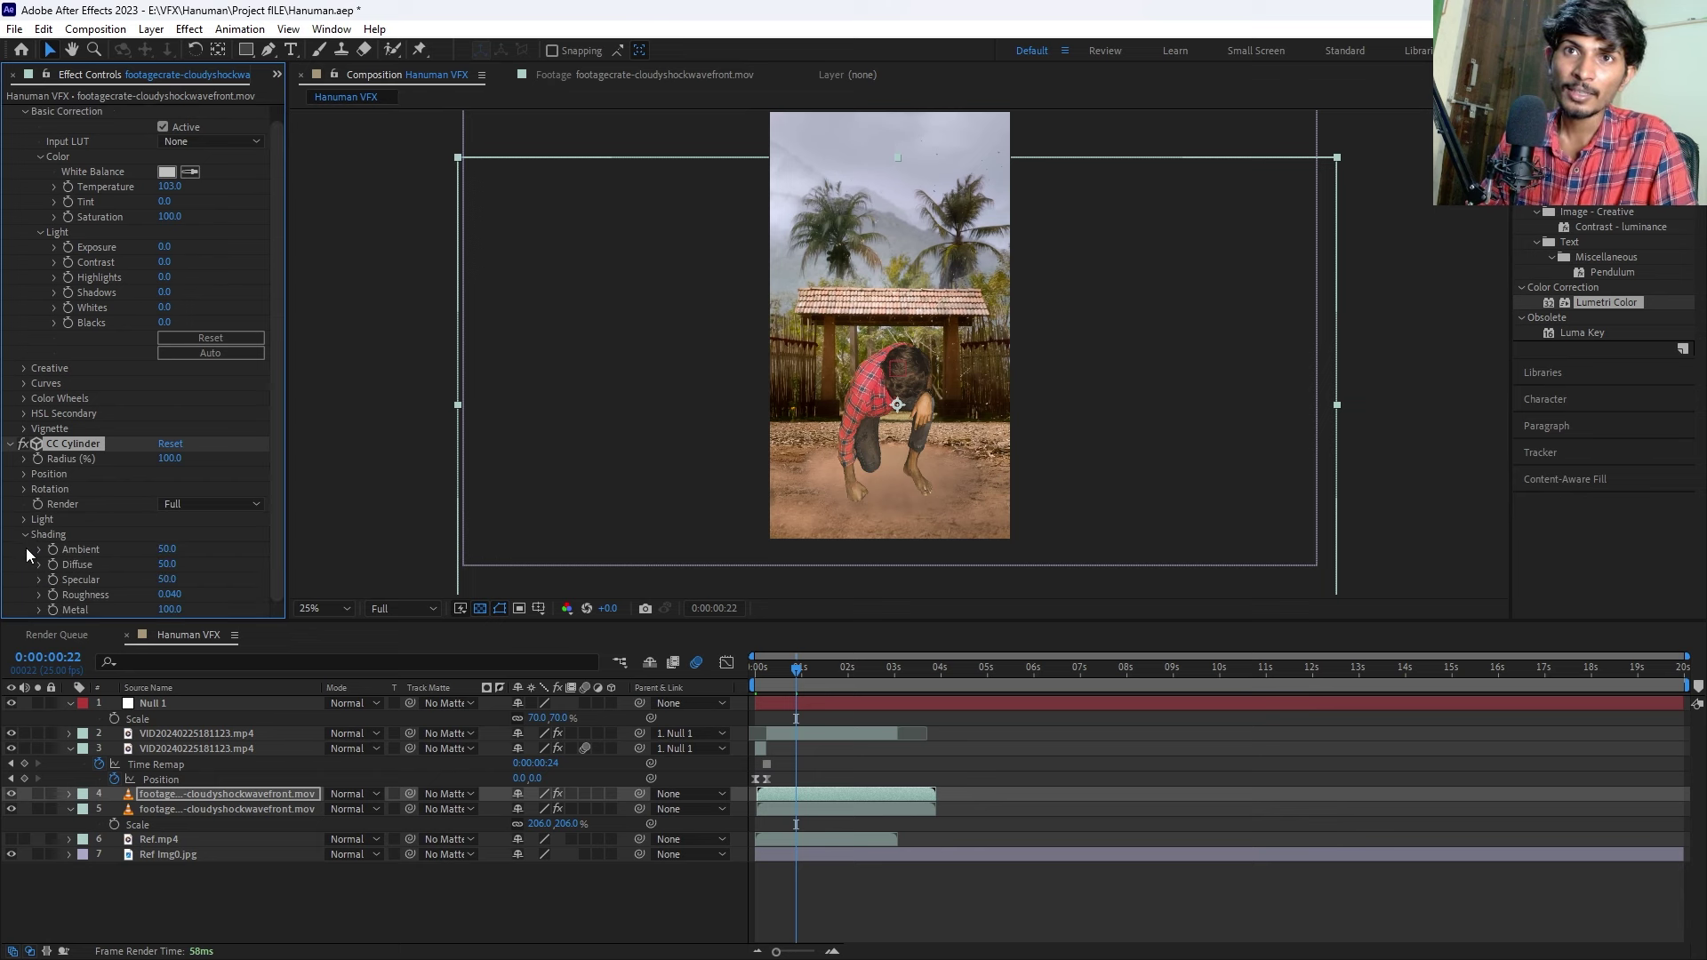
left_click(27, 532)
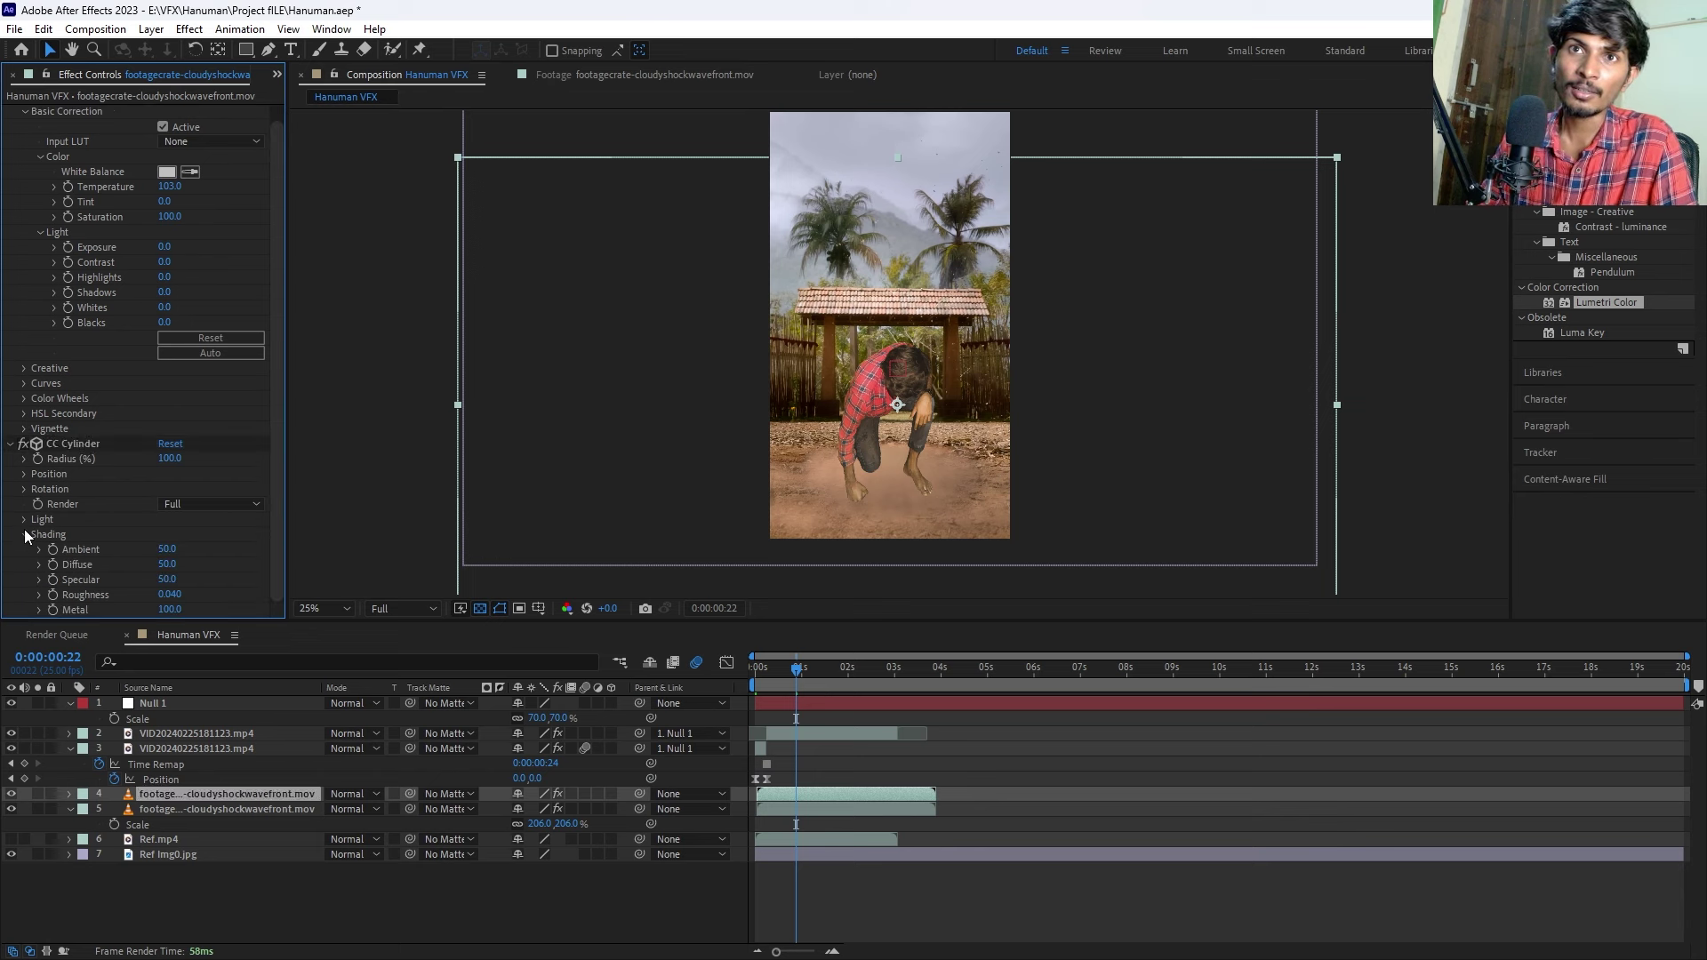
left_click(25, 536)
left_click(24, 490)
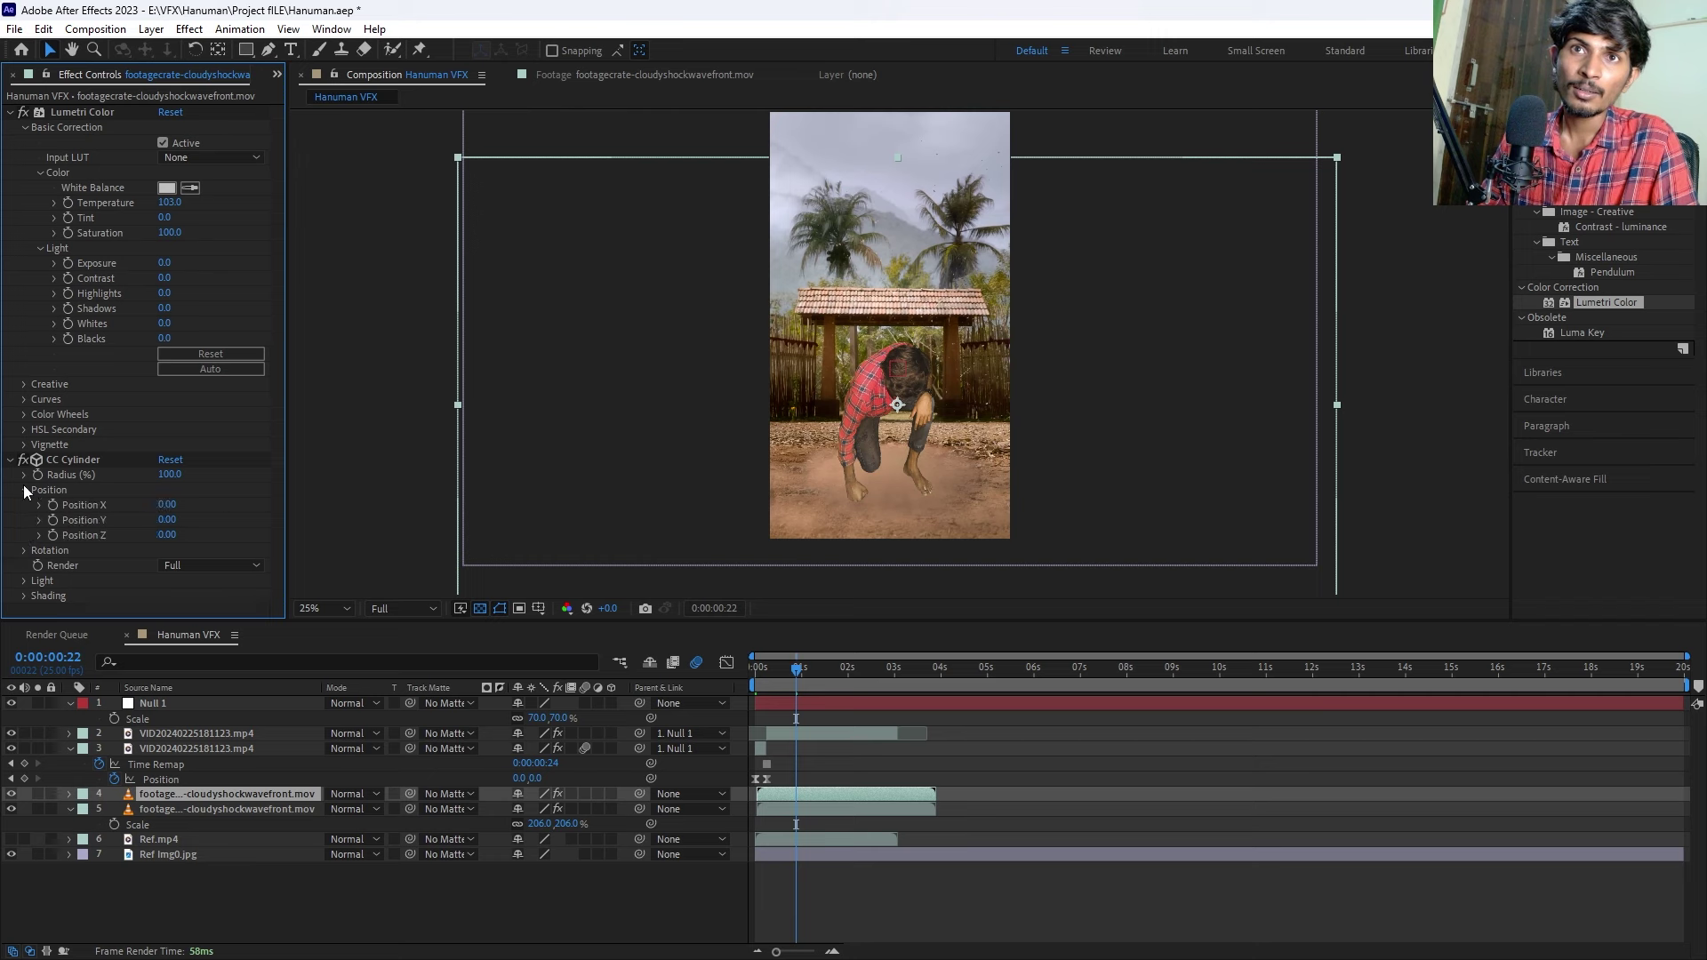
left_click(24, 490)
left_click(200, 521)
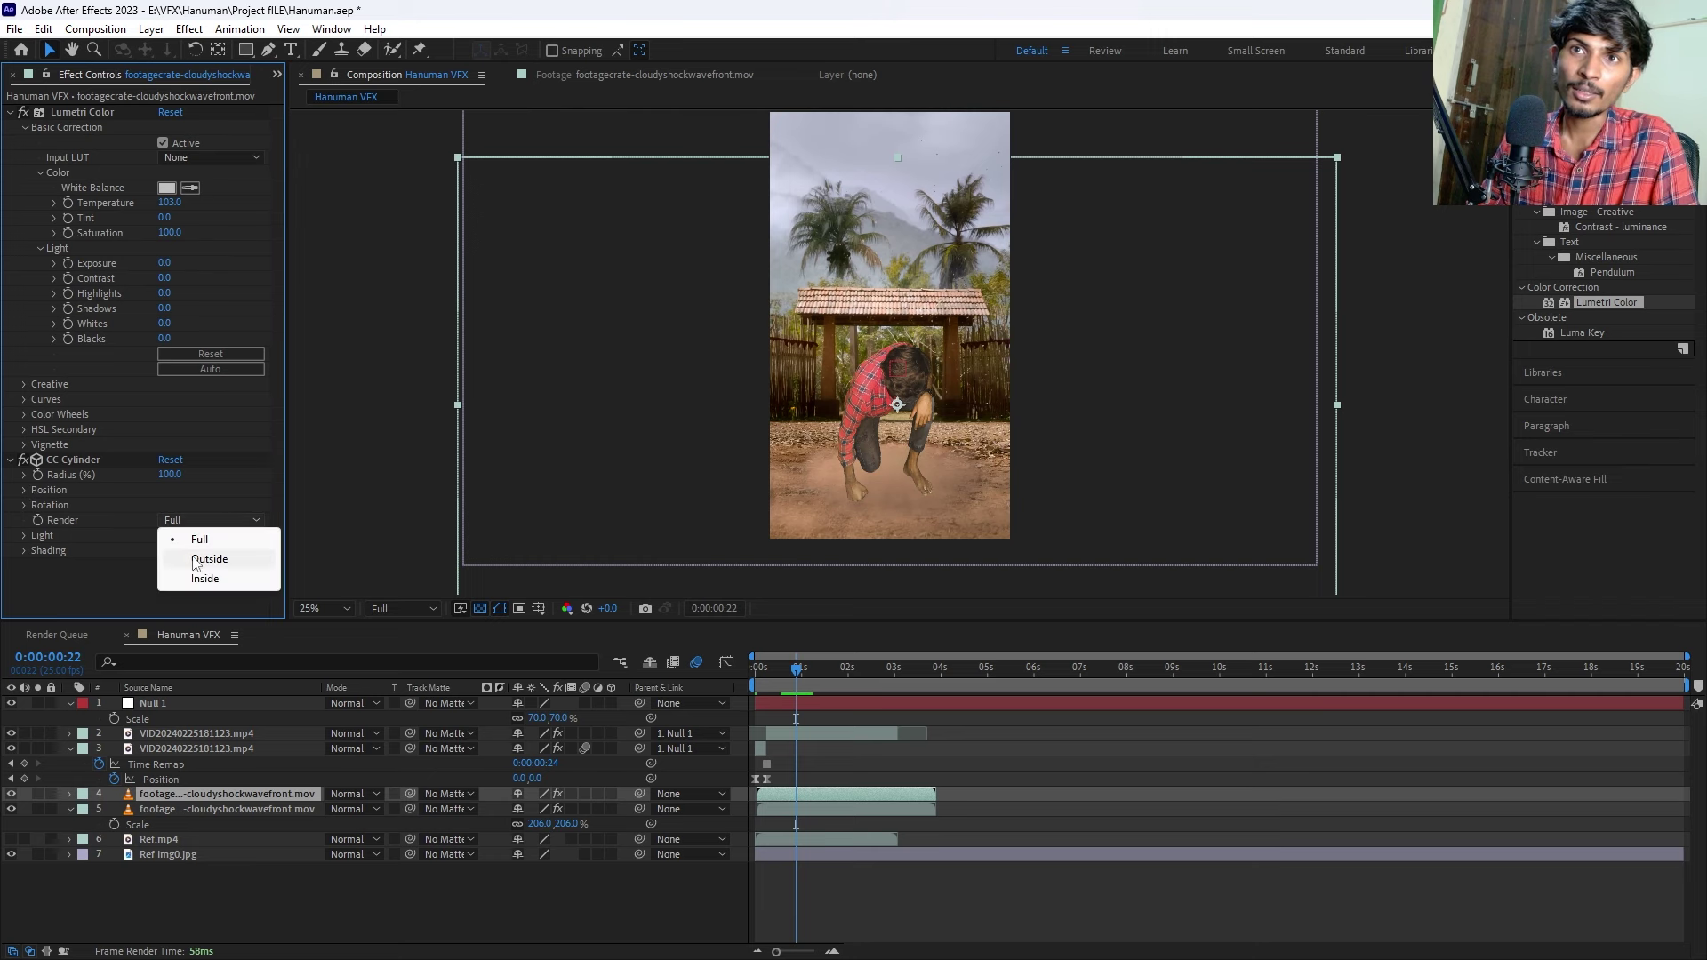
left_click(199, 559)
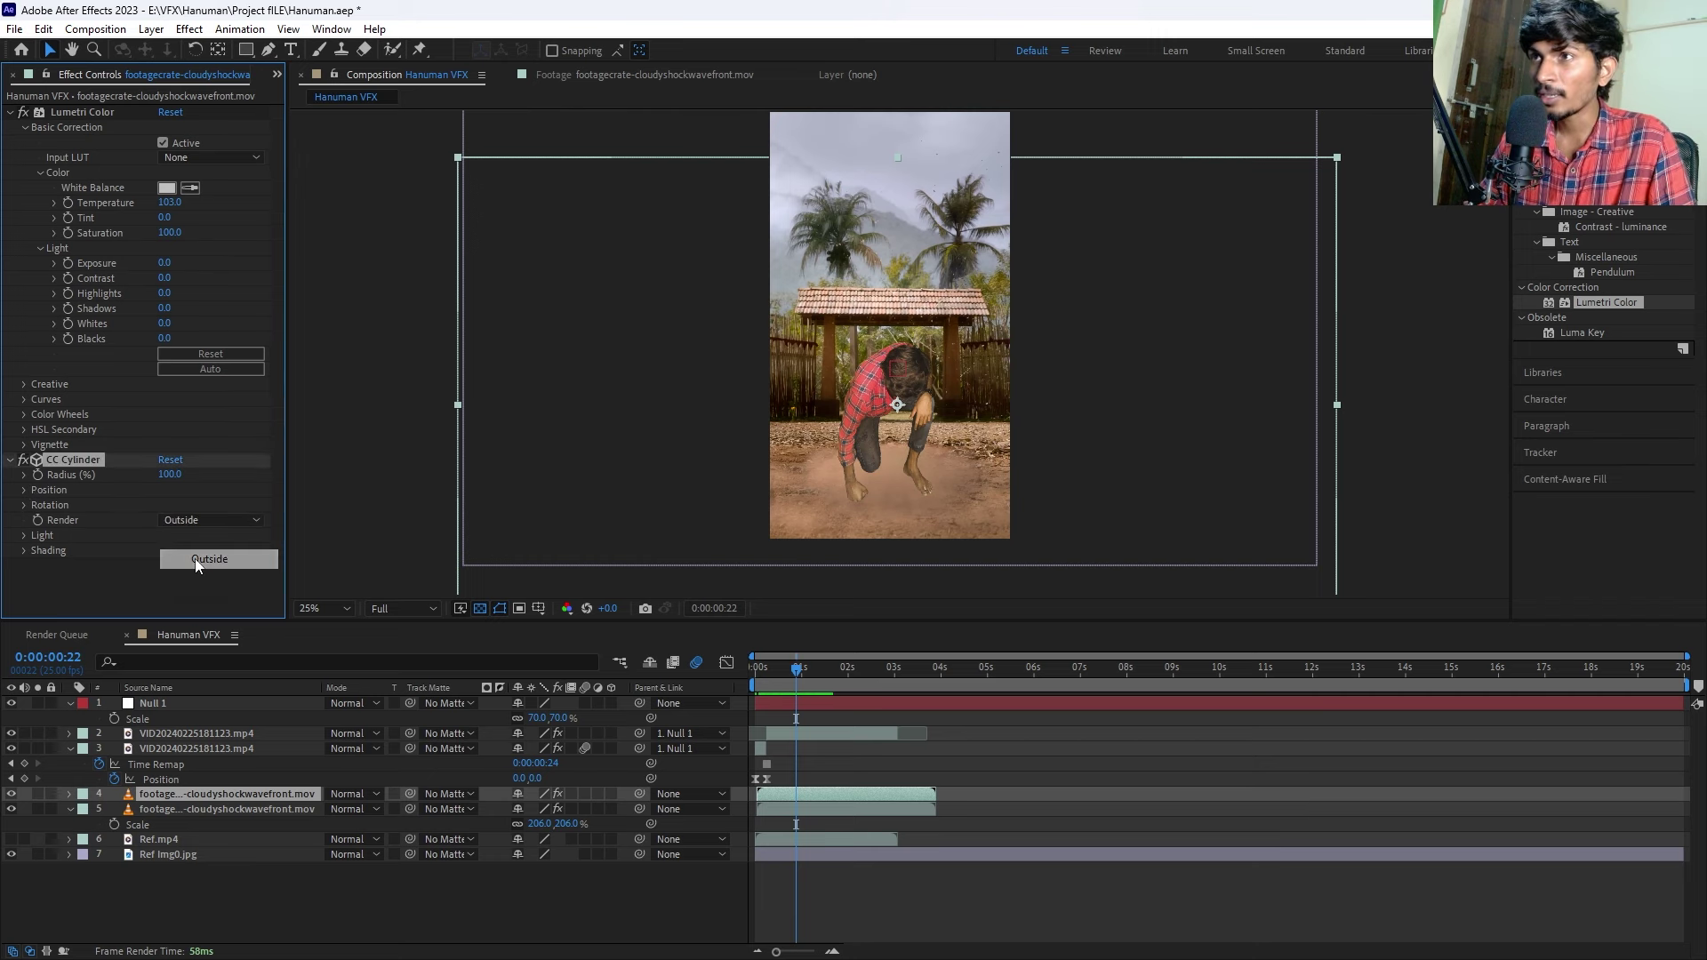
left_click(830, 795)
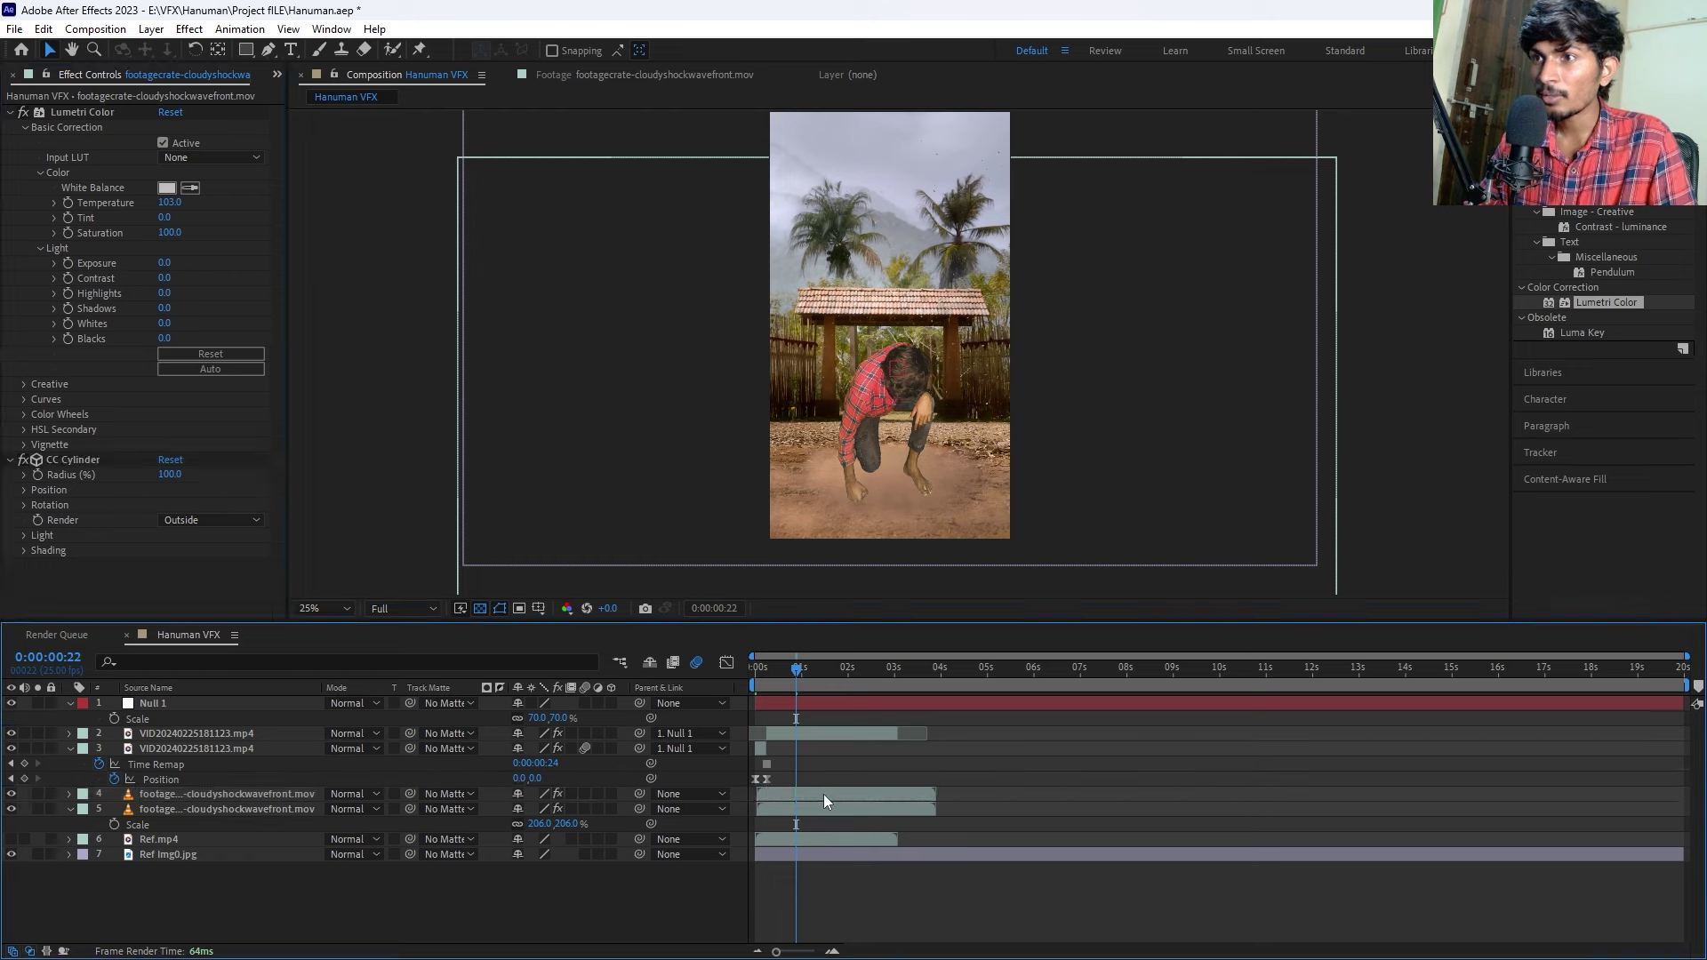
Move the shockwave layer above the man's footage and raise its opacity to 100%.
key("ctrl+bracketright")
key("ctrl+bracketright")
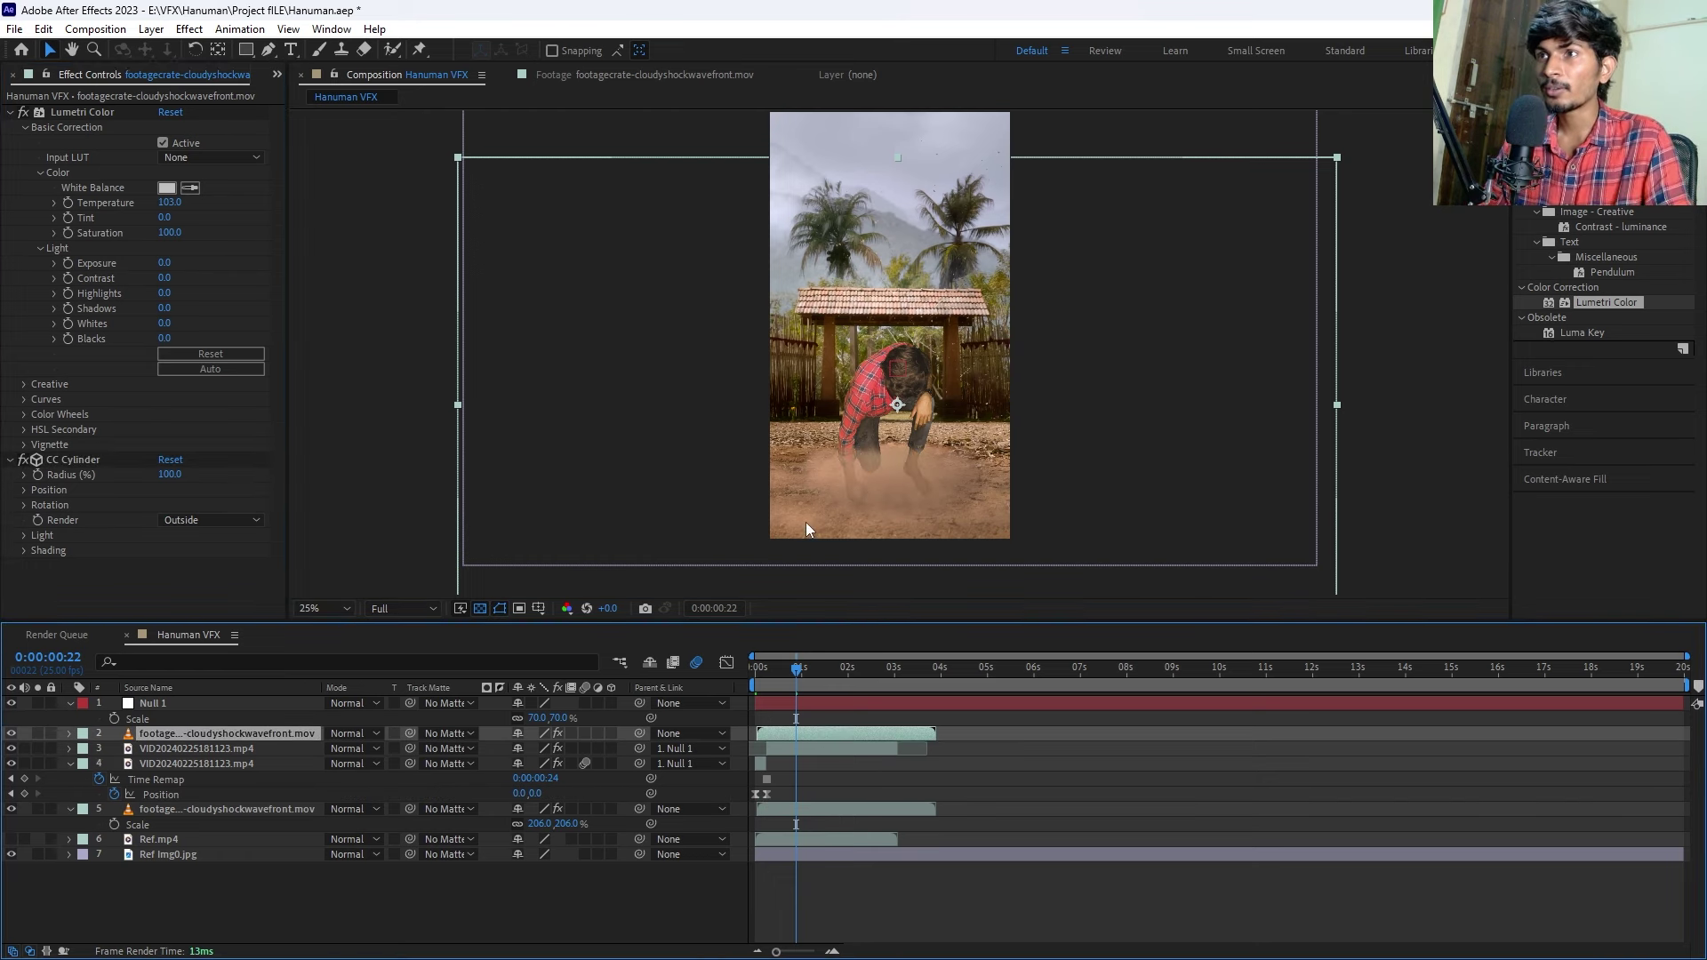
left_click_drag(786, 669, 852, 666)
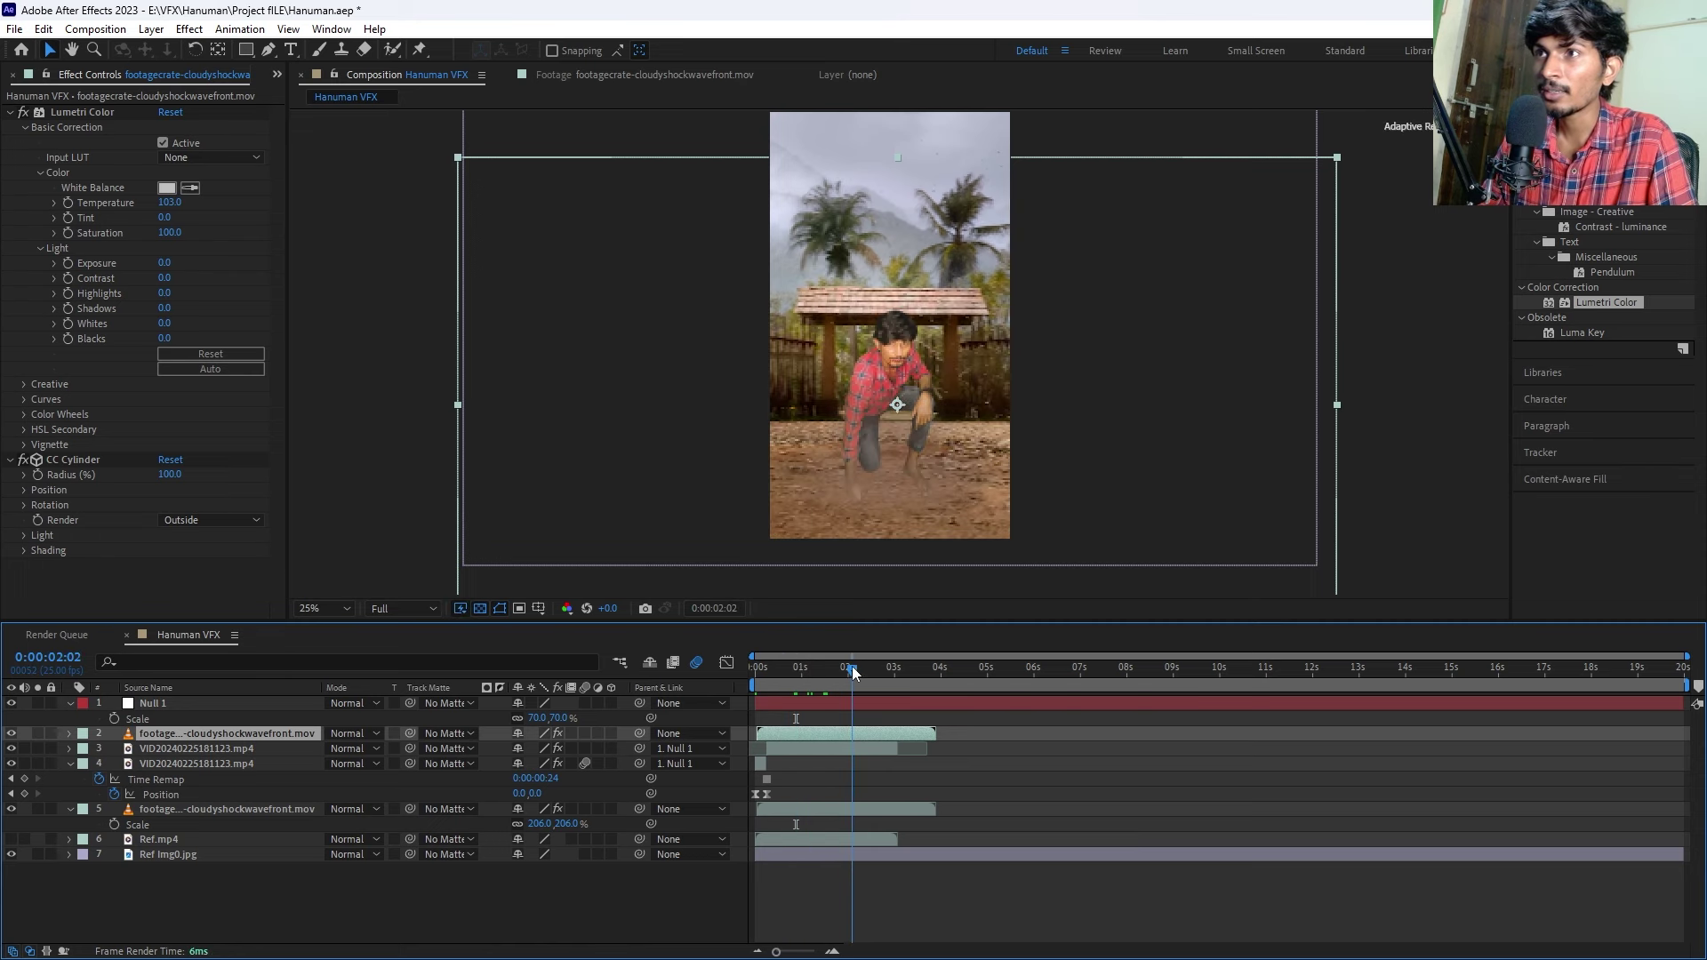
mouse_move(852, 665)
left_mouse_down()
mouse_move(757, 676)
mouse_move(813, 670)
mouse_move(811, 731)
left_mouse_up()
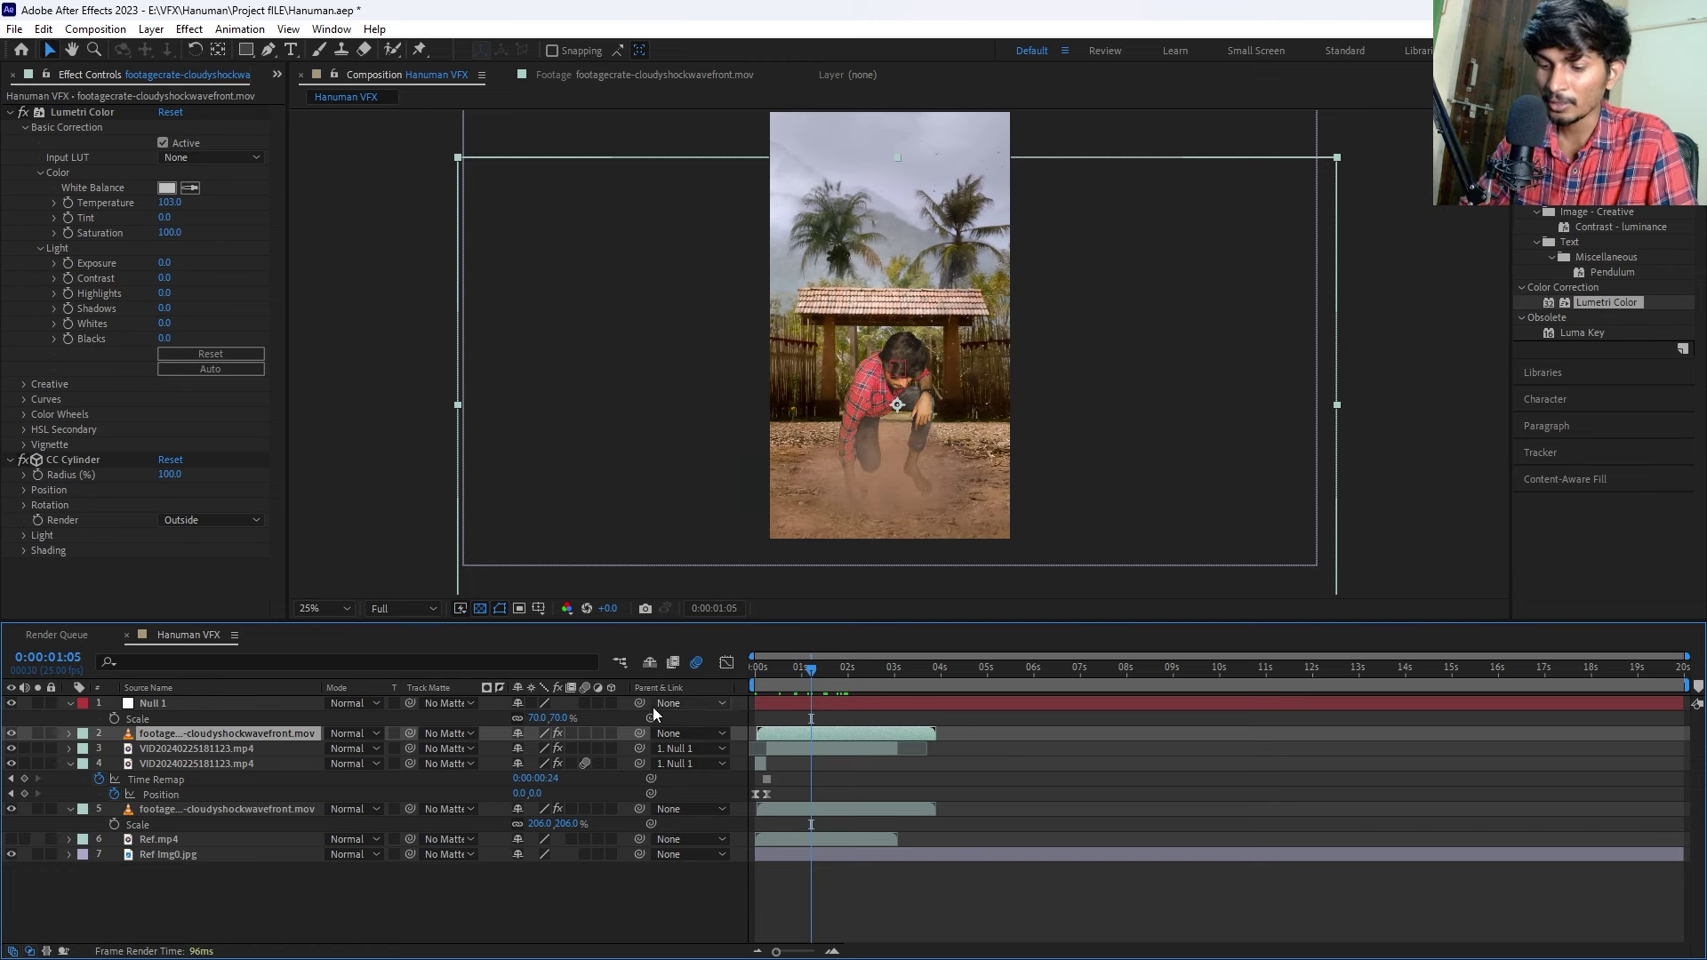
key("t")
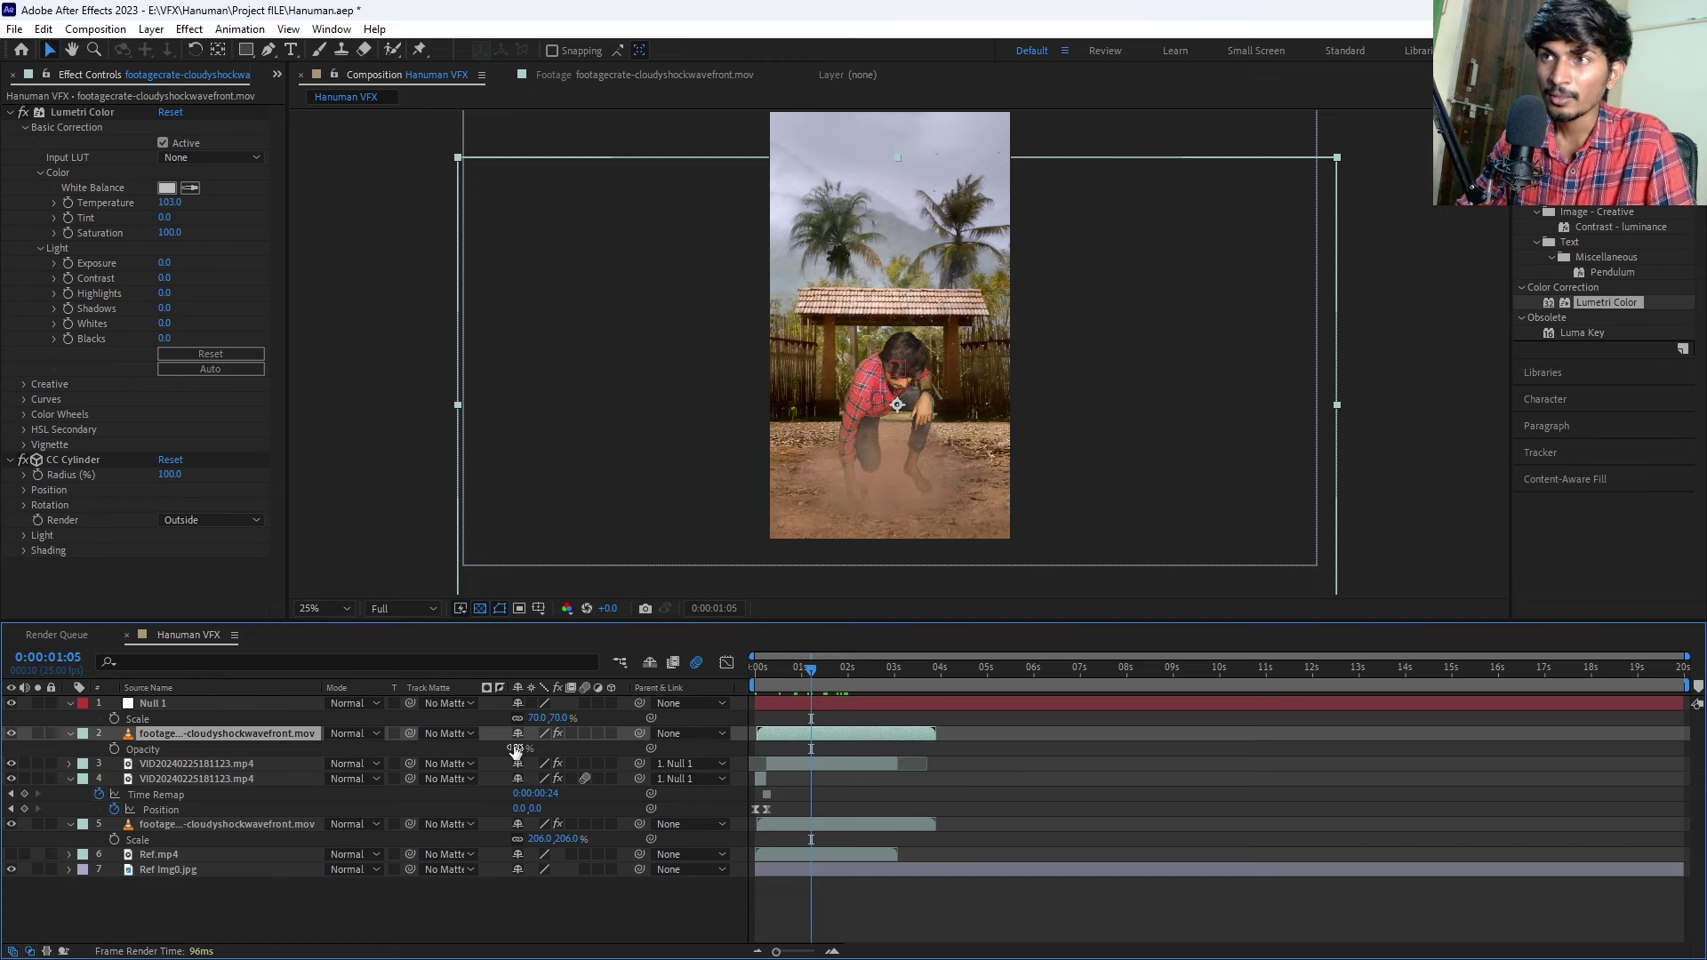
left_click_drag(515, 750, 647, 746)
Preview the shot from the start and stop at frame 13 to check the impact.
left_click_drag(802, 670, 743, 676)
key("space")
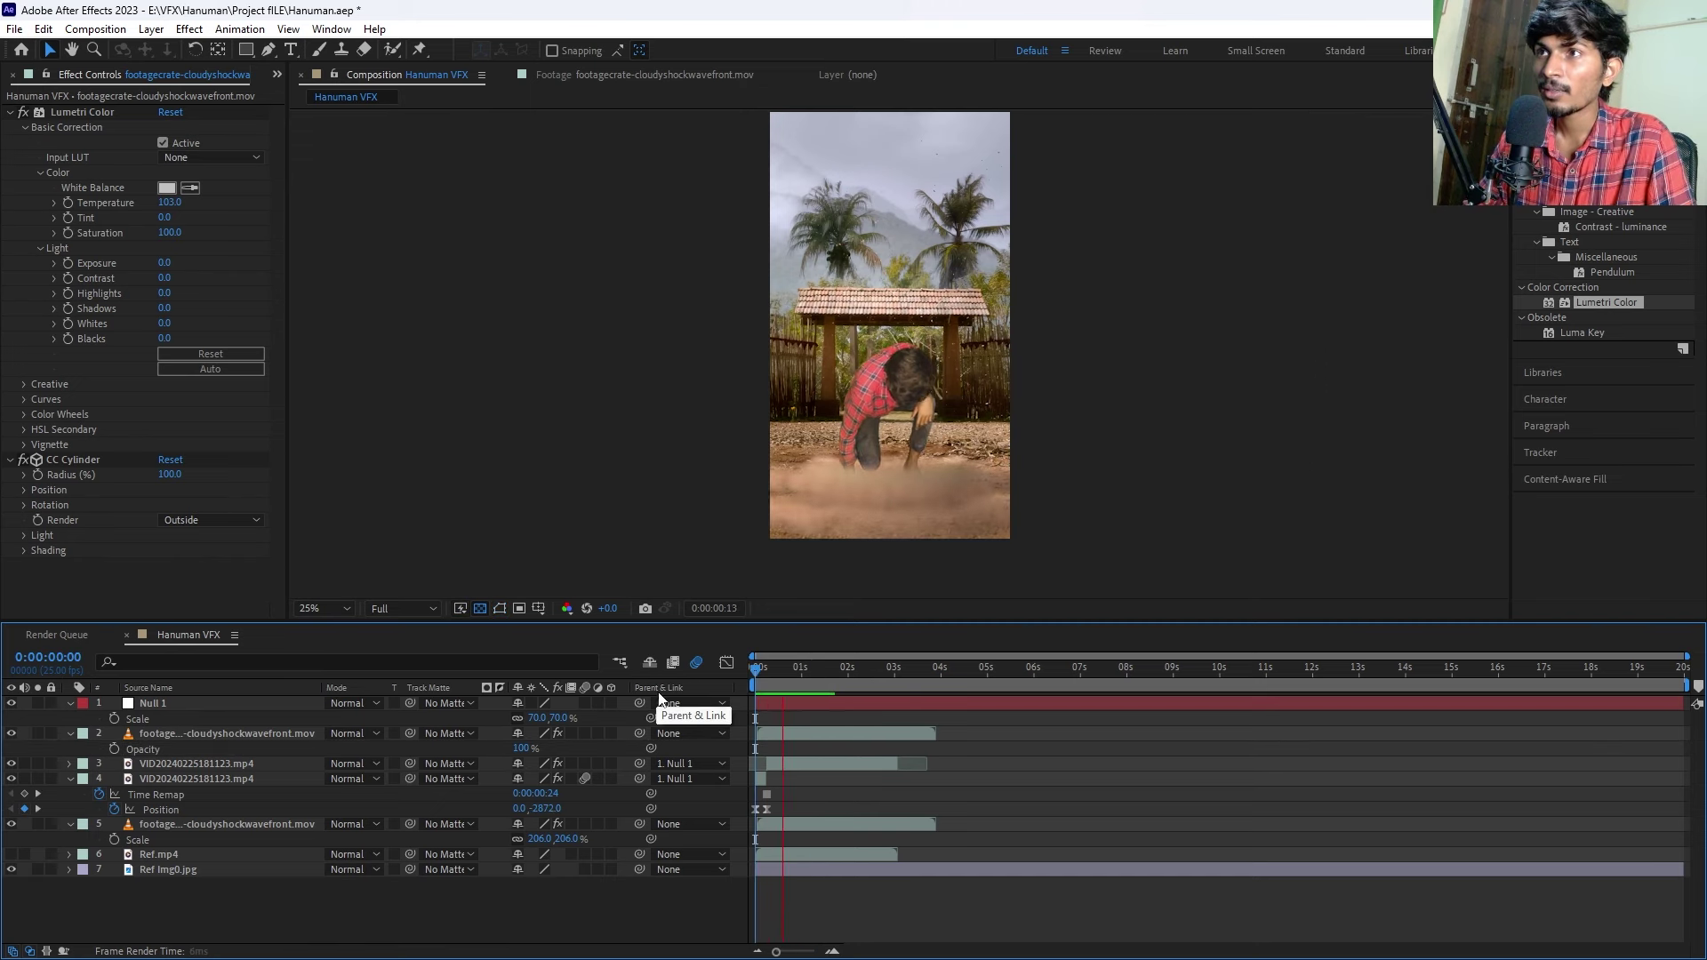
left_click(803, 668)
left_click_drag(803, 668, 787, 670)
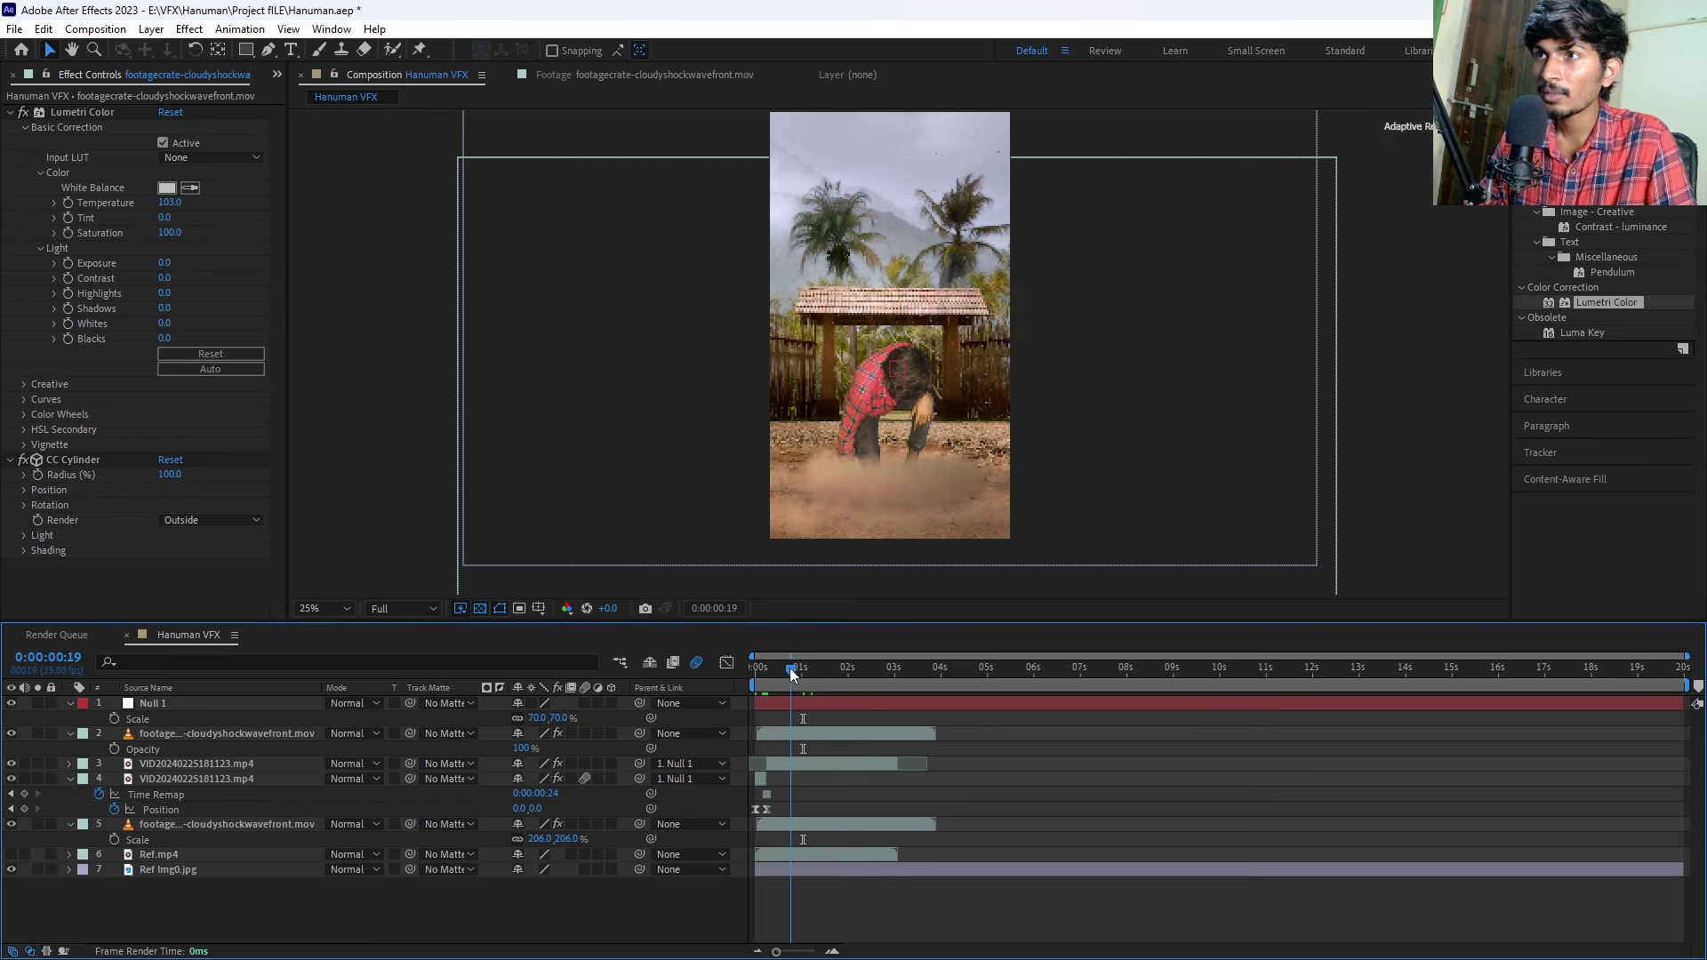
Trim both dust shockwave layers to start at the landing, then preview up to frame 17.
left_click(794, 733)
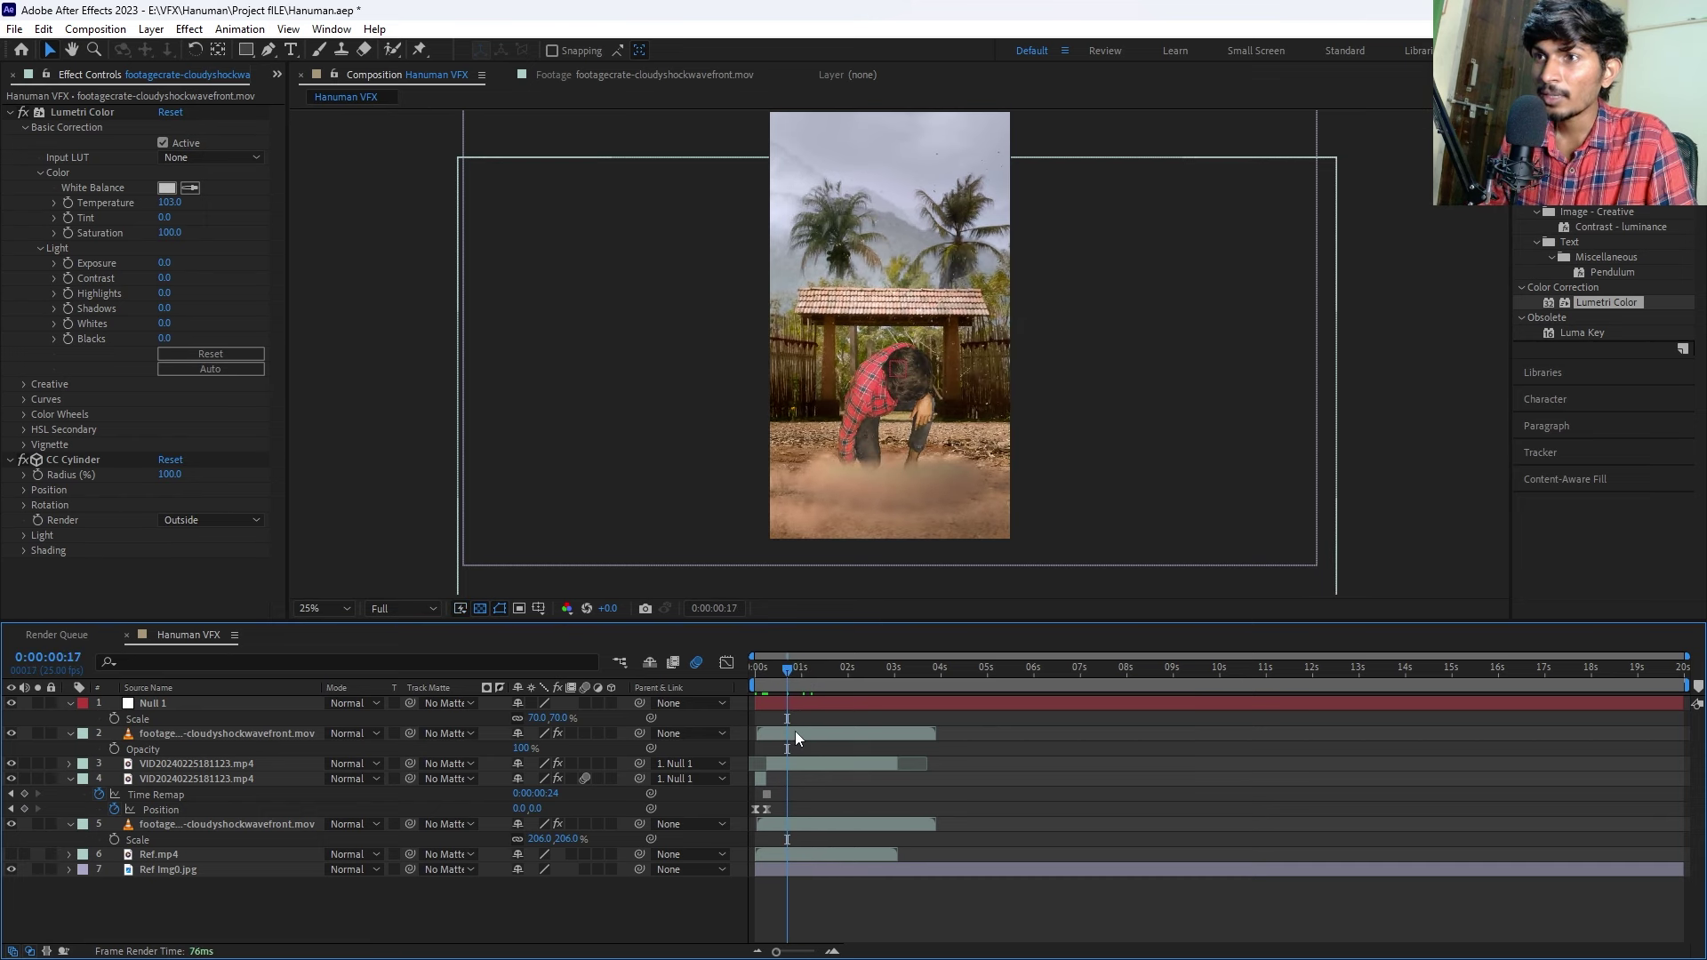
key("super")
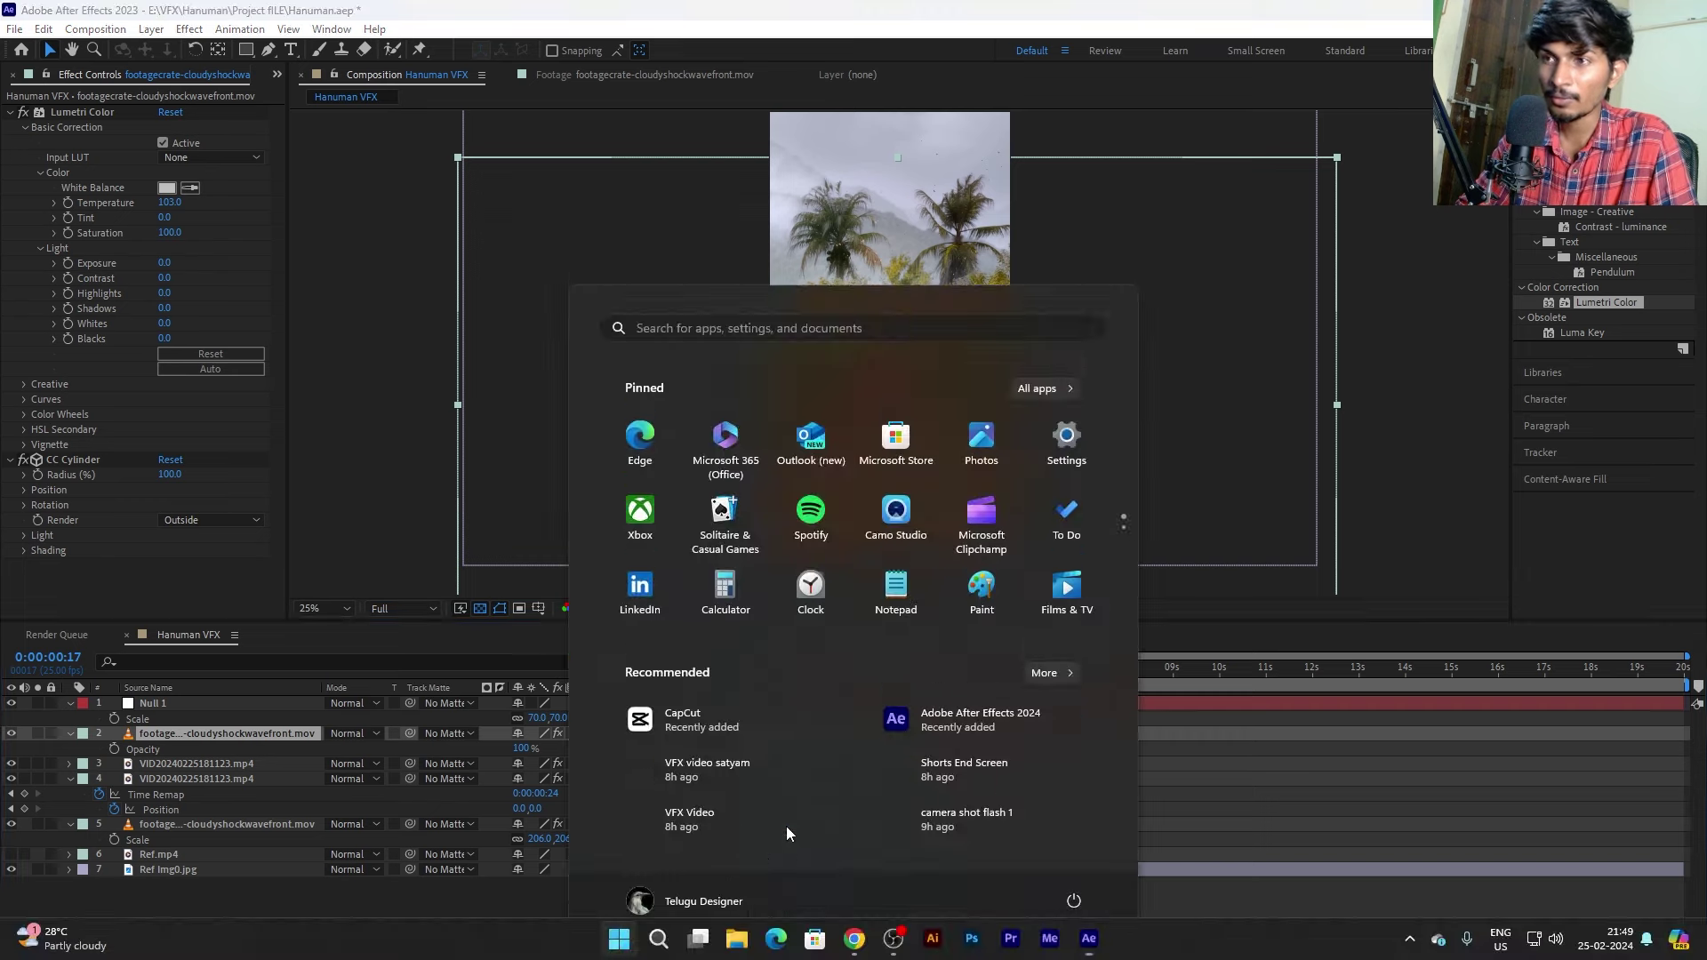
key("super")
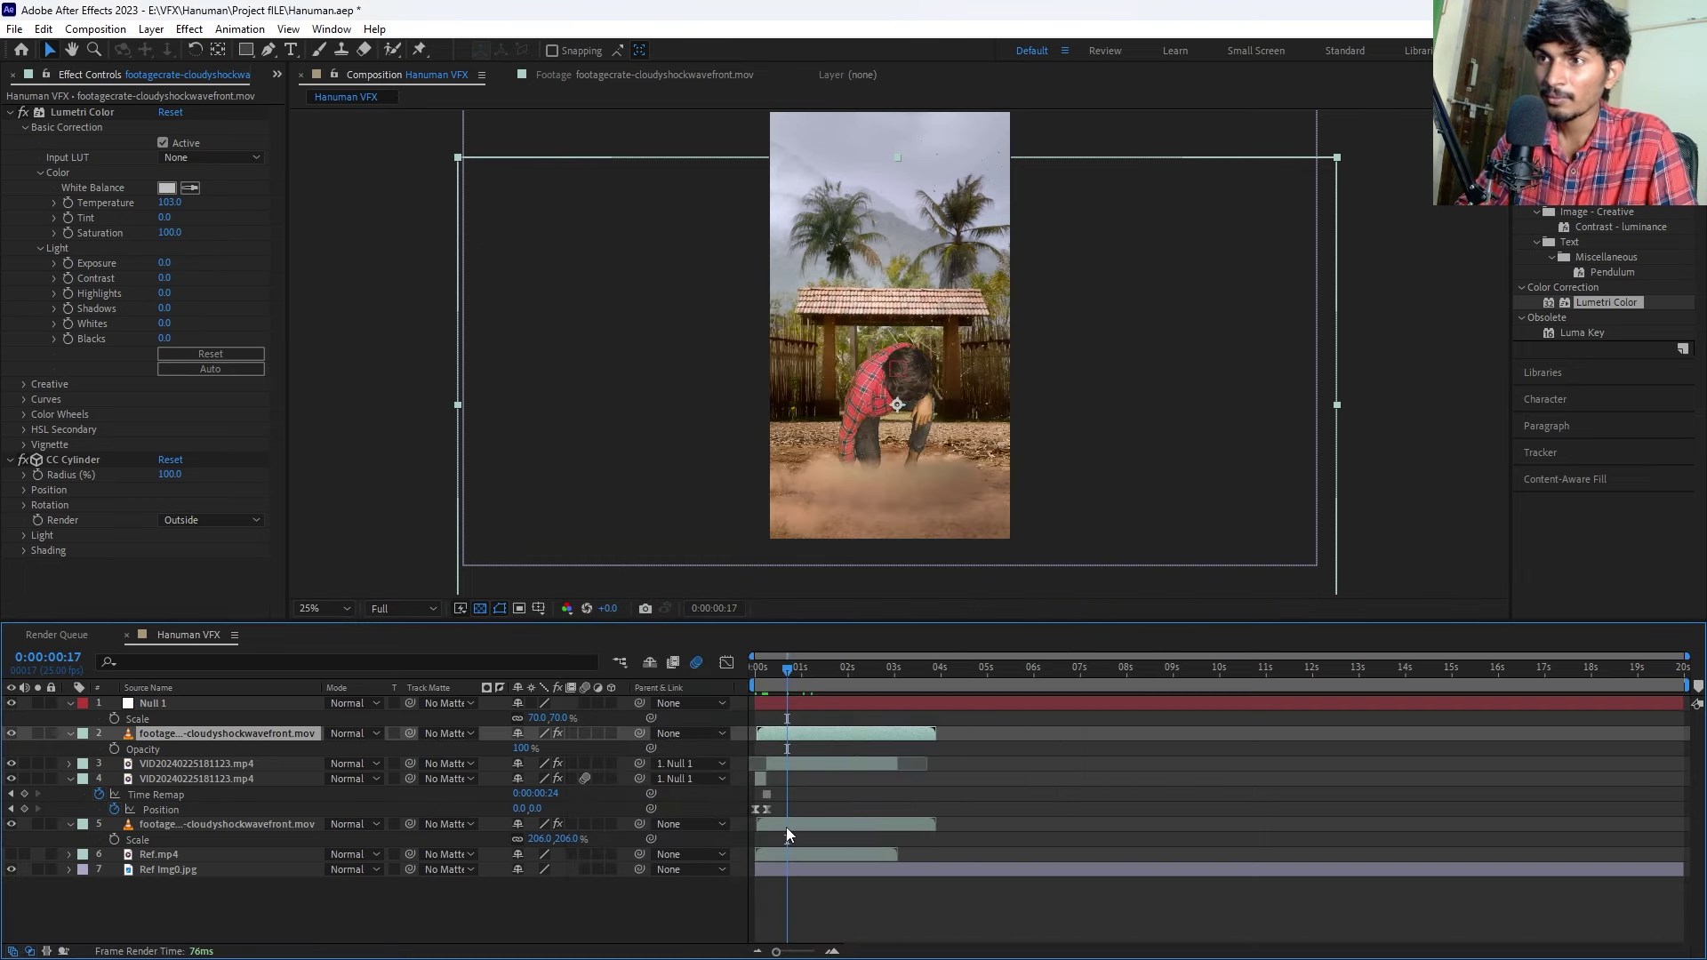
left_click(786, 825)
left_click_drag(768, 824, 792, 820)
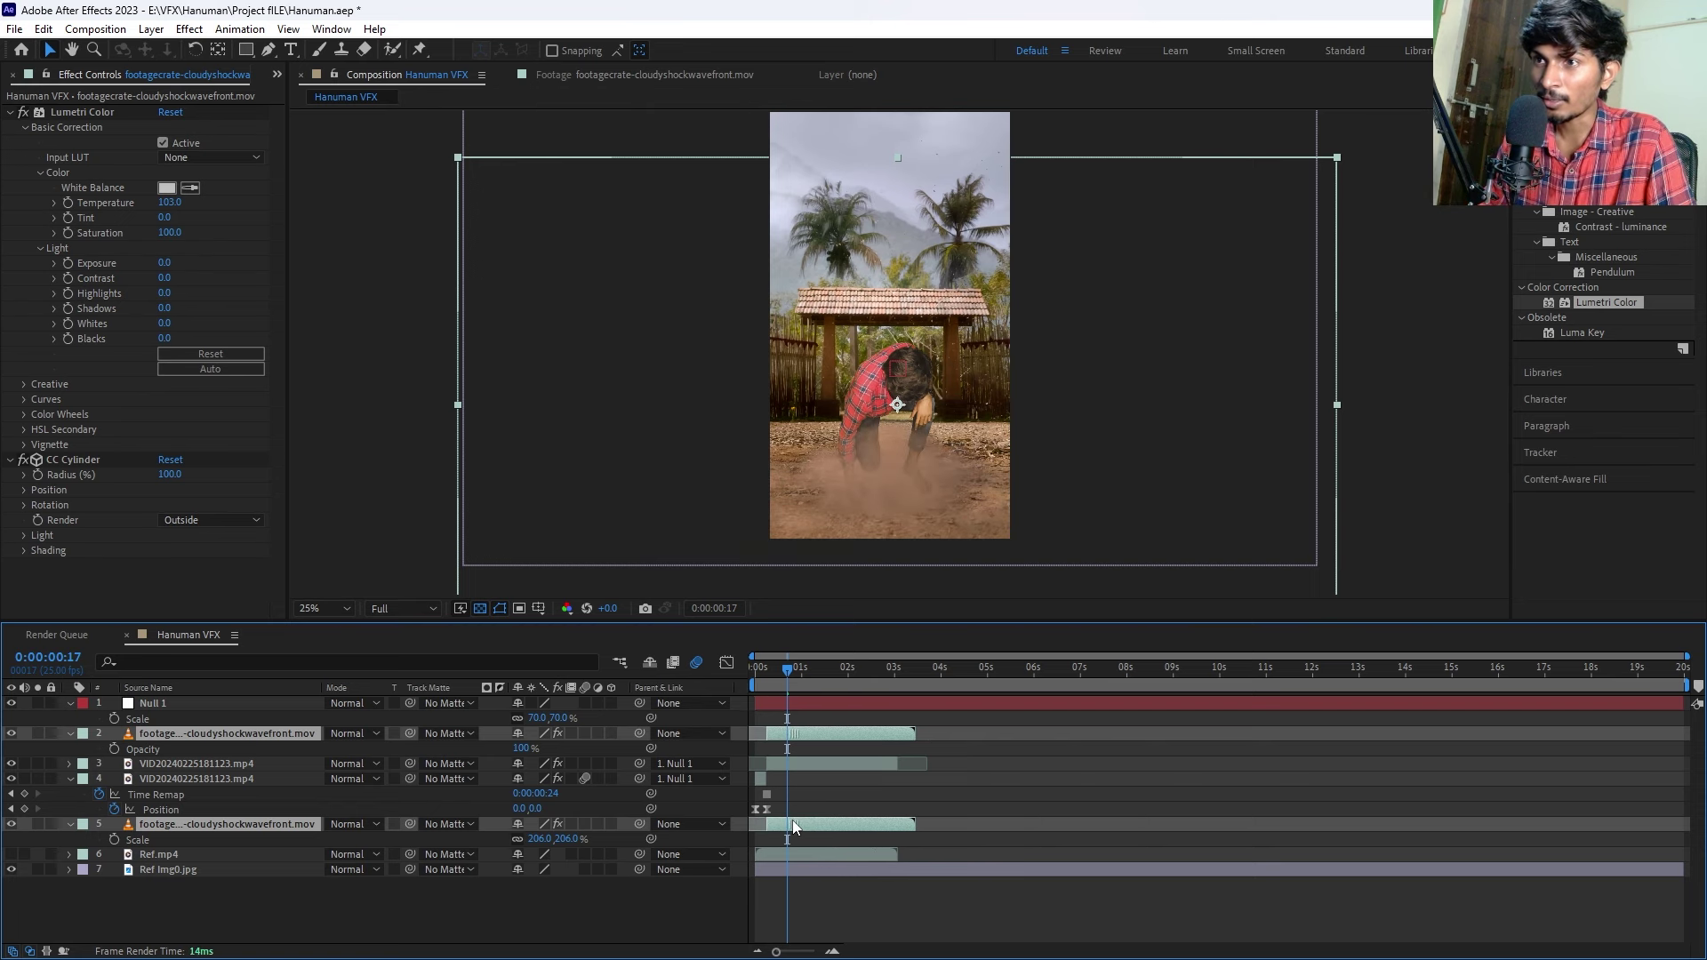
key("space")
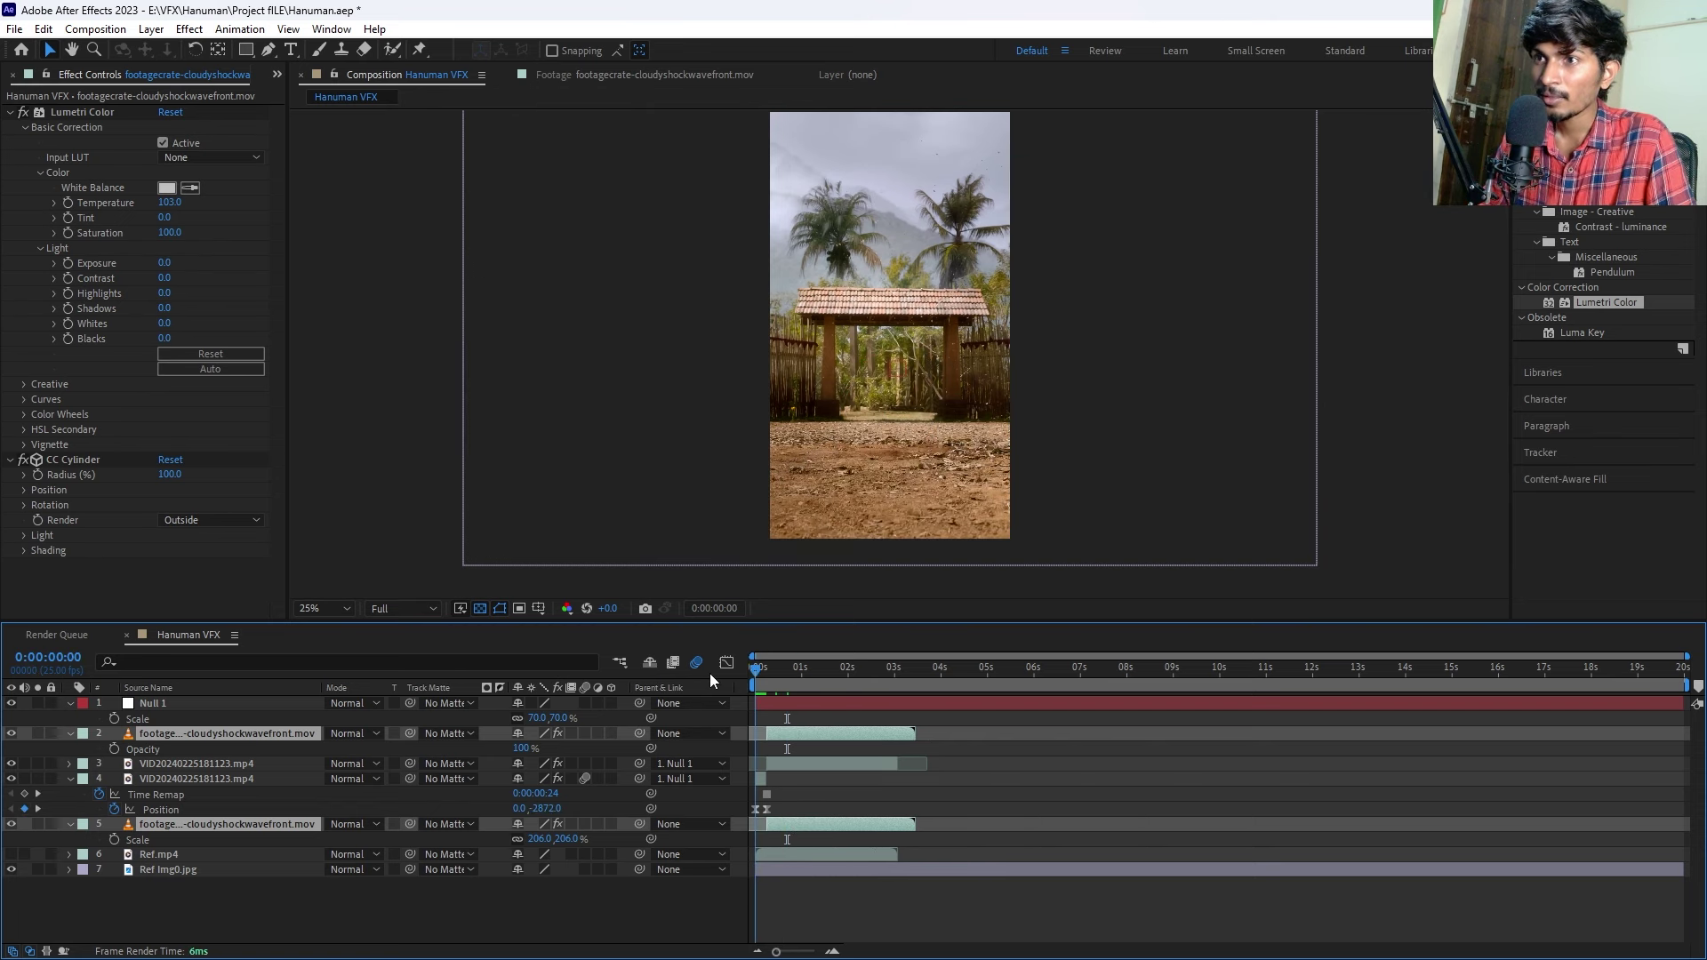
left_click_drag(786, 674, 773, 681)
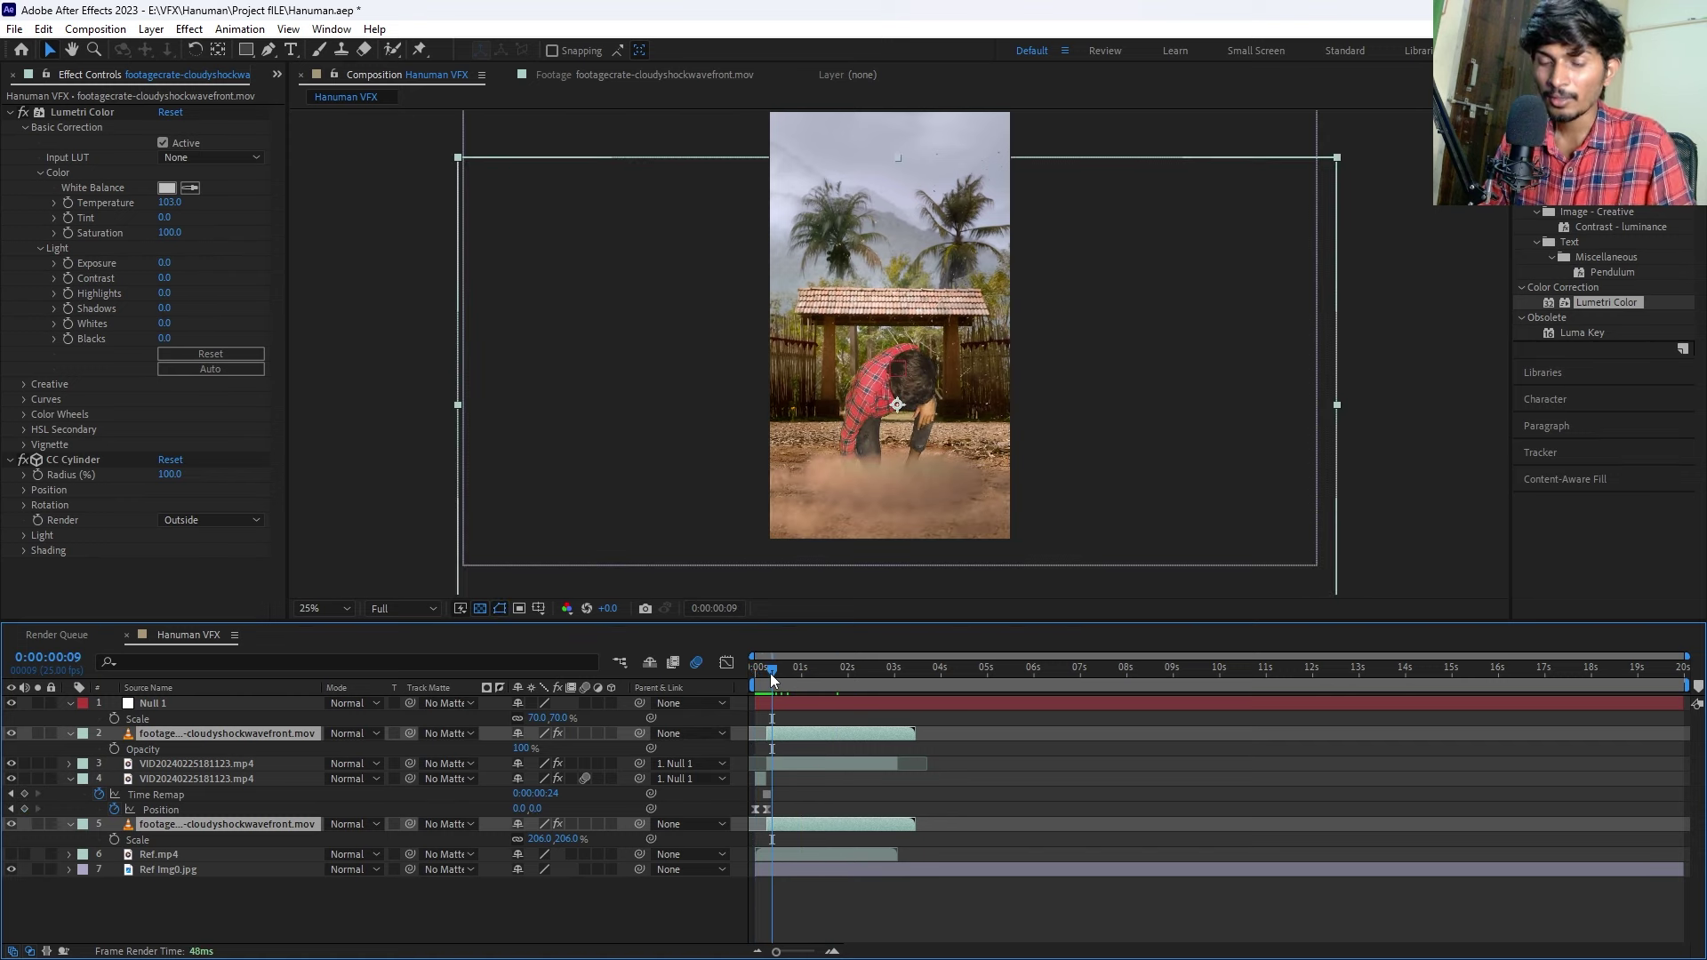
key("Page_Down")
key("Page_Down")
key("Page_Down")
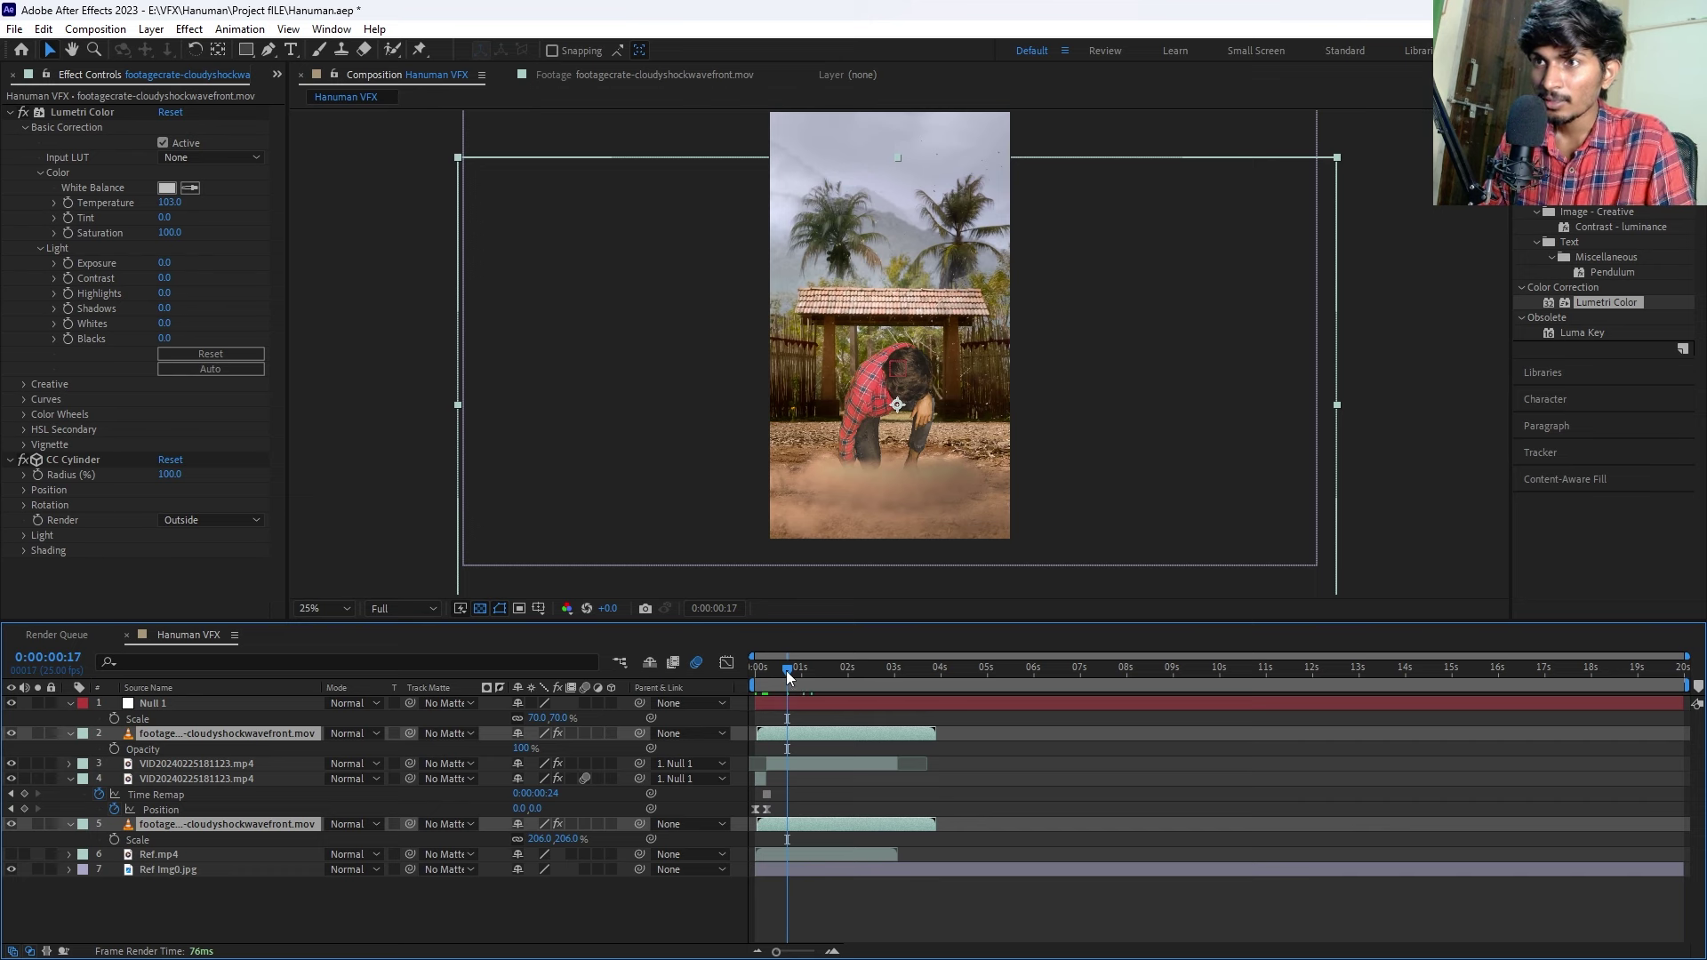
Keyframe both dust layers' Opacity from 42% and 28% at frame 3 up to 100% and 86% at frame 17.
key("u")
key("t")
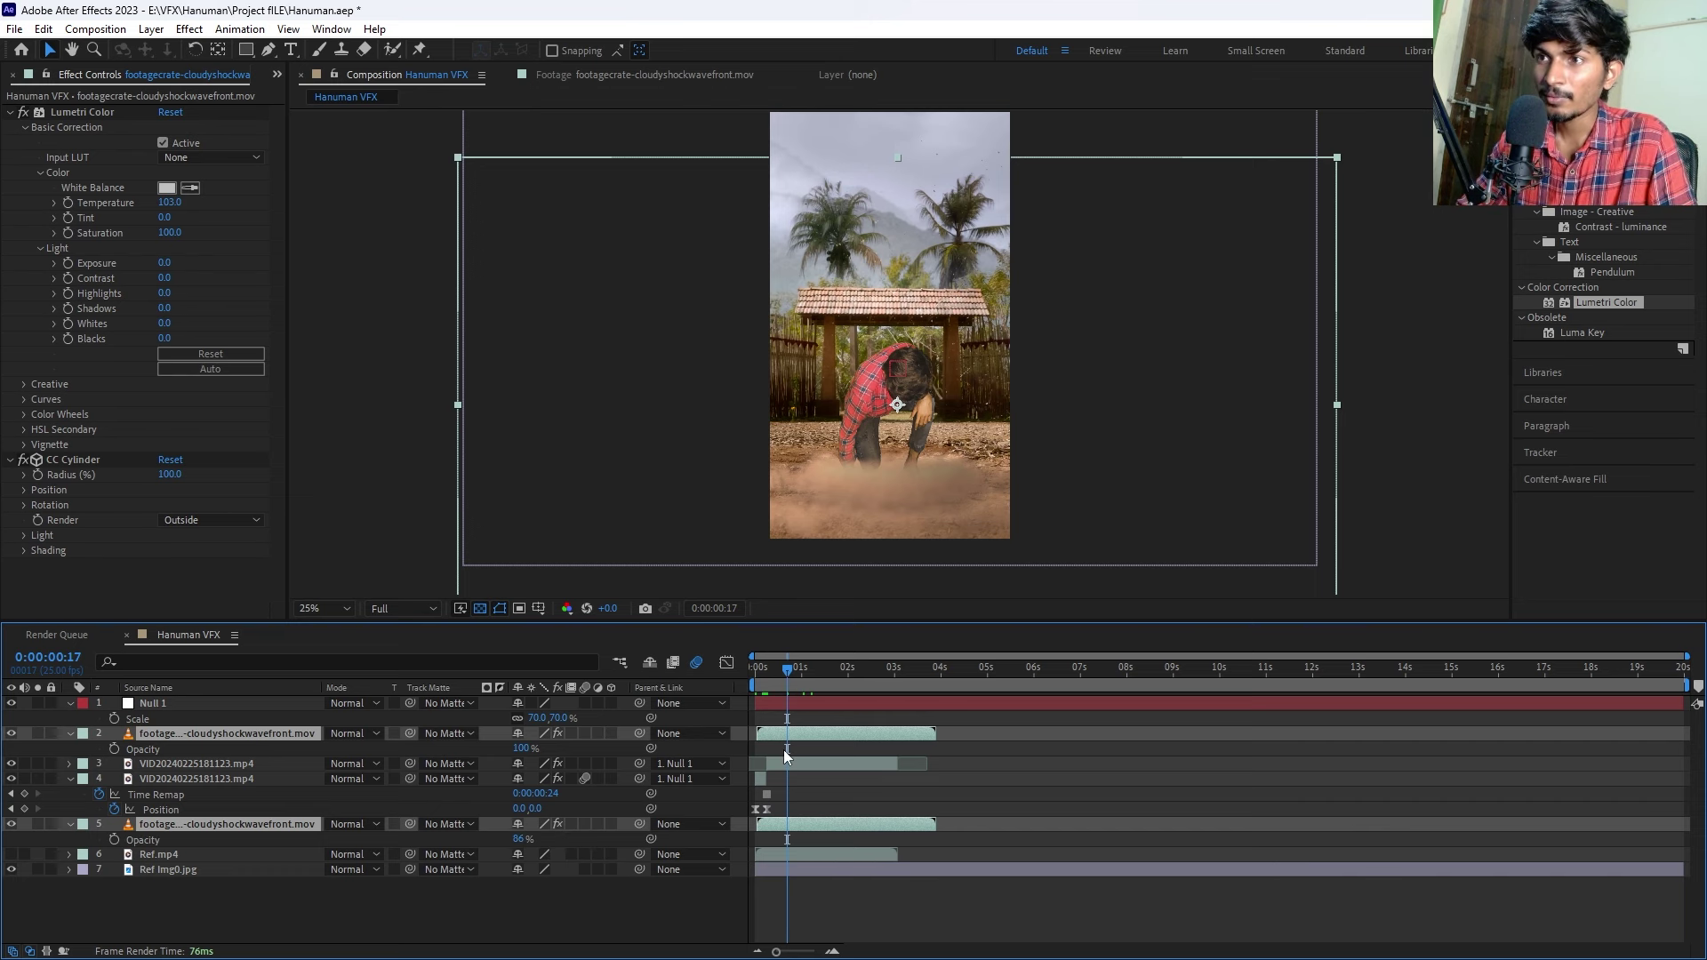
left_click(114, 748)
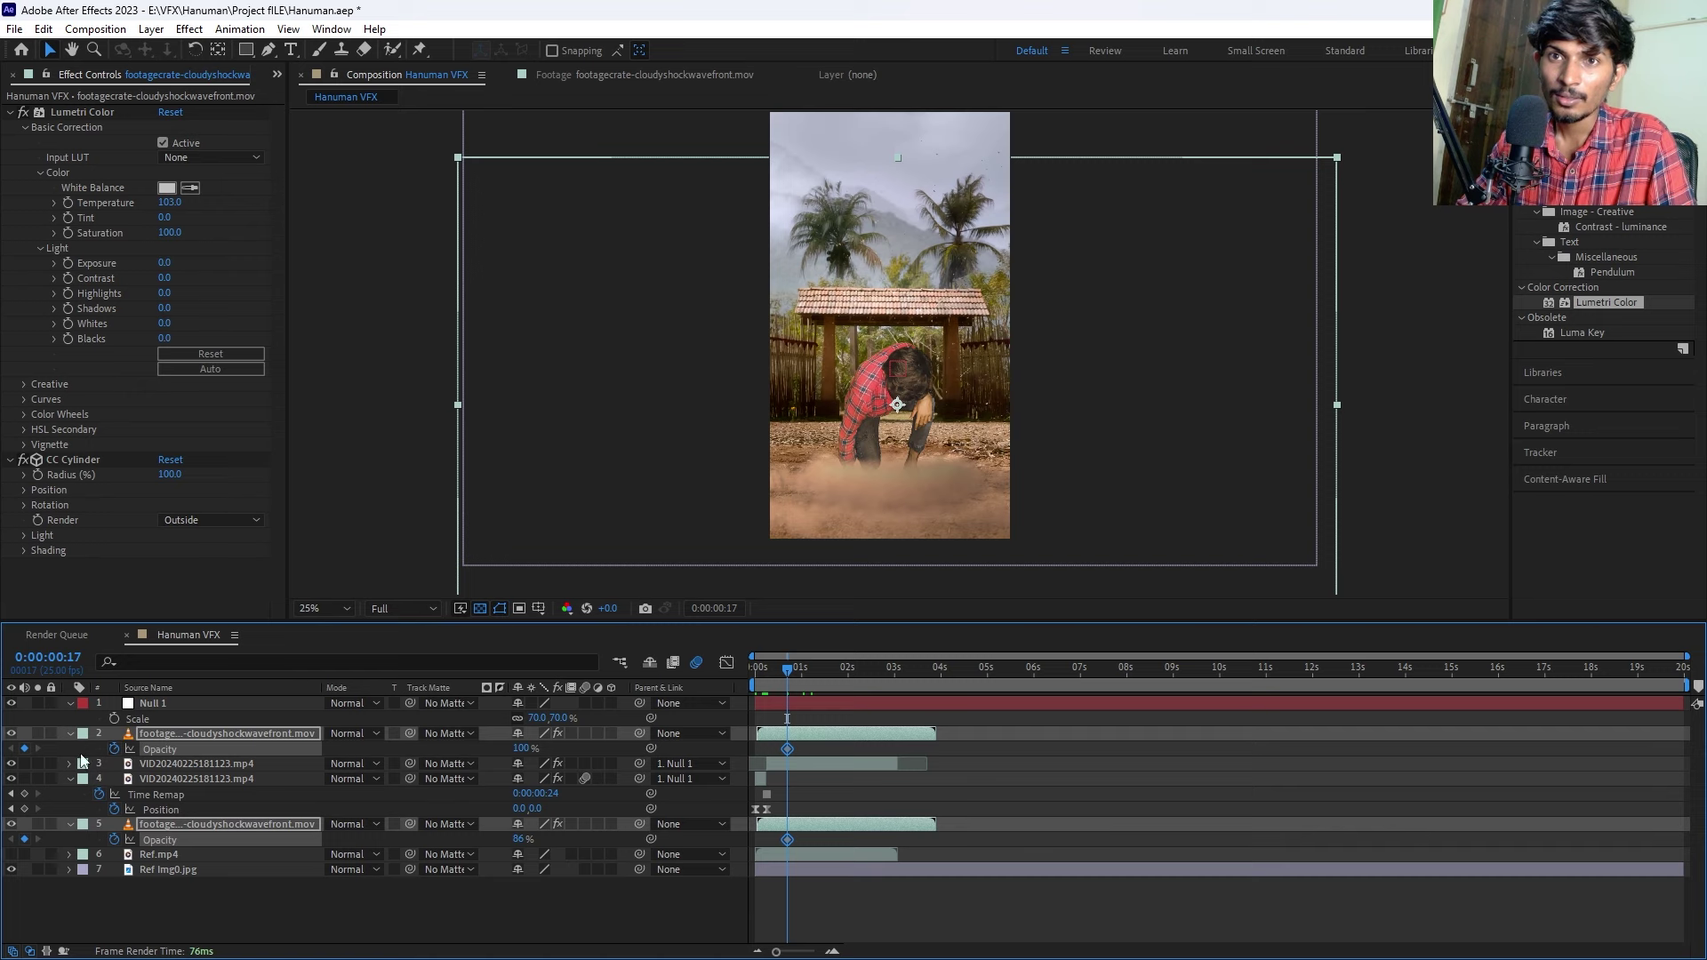
left_click(762, 668)
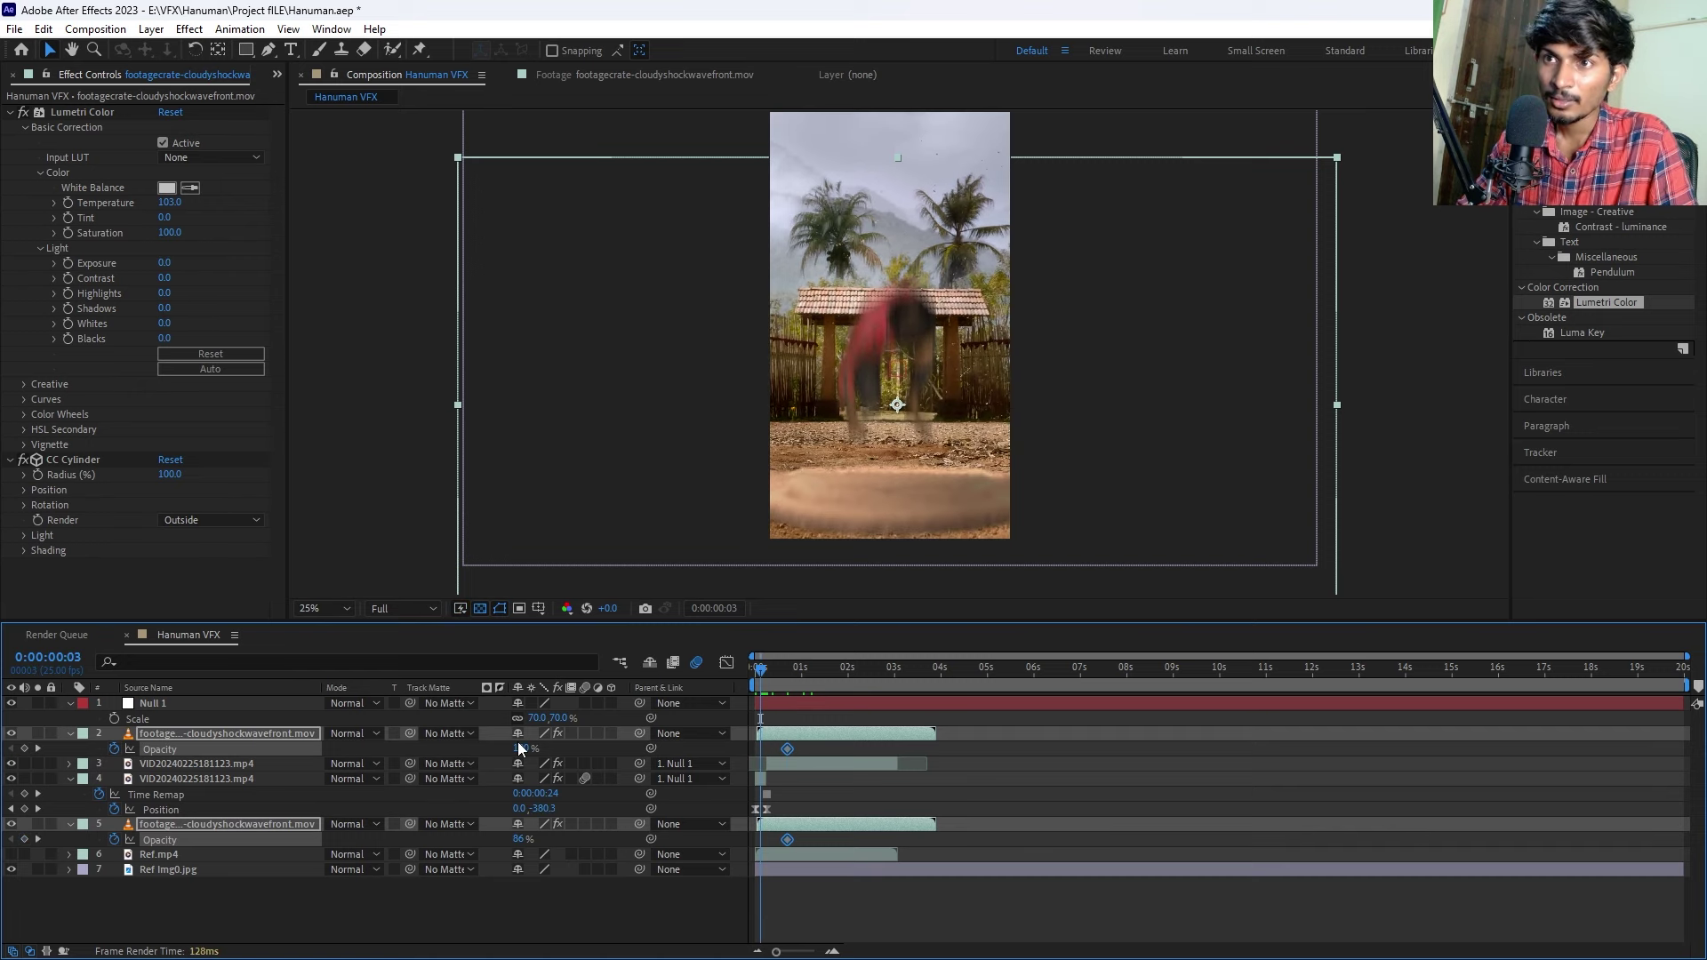
left_click_drag(521, 749, 469, 749)
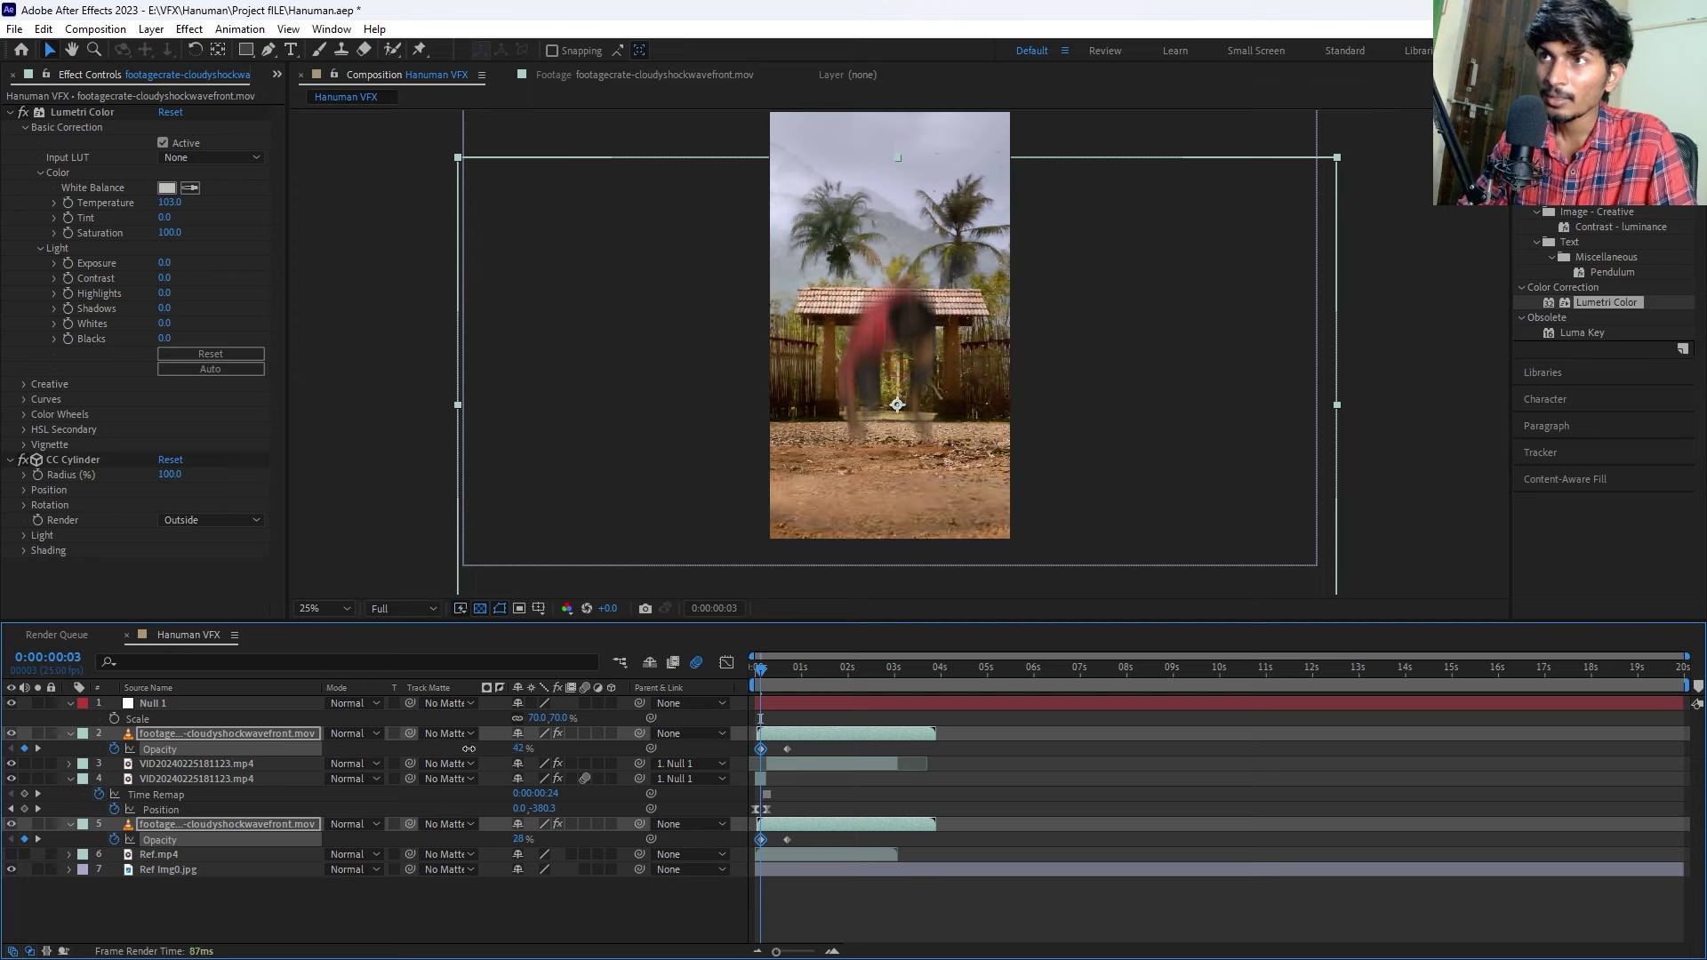
Preview the dust fade-in and scrub through frames 15 to 21 to check it.
key("space")
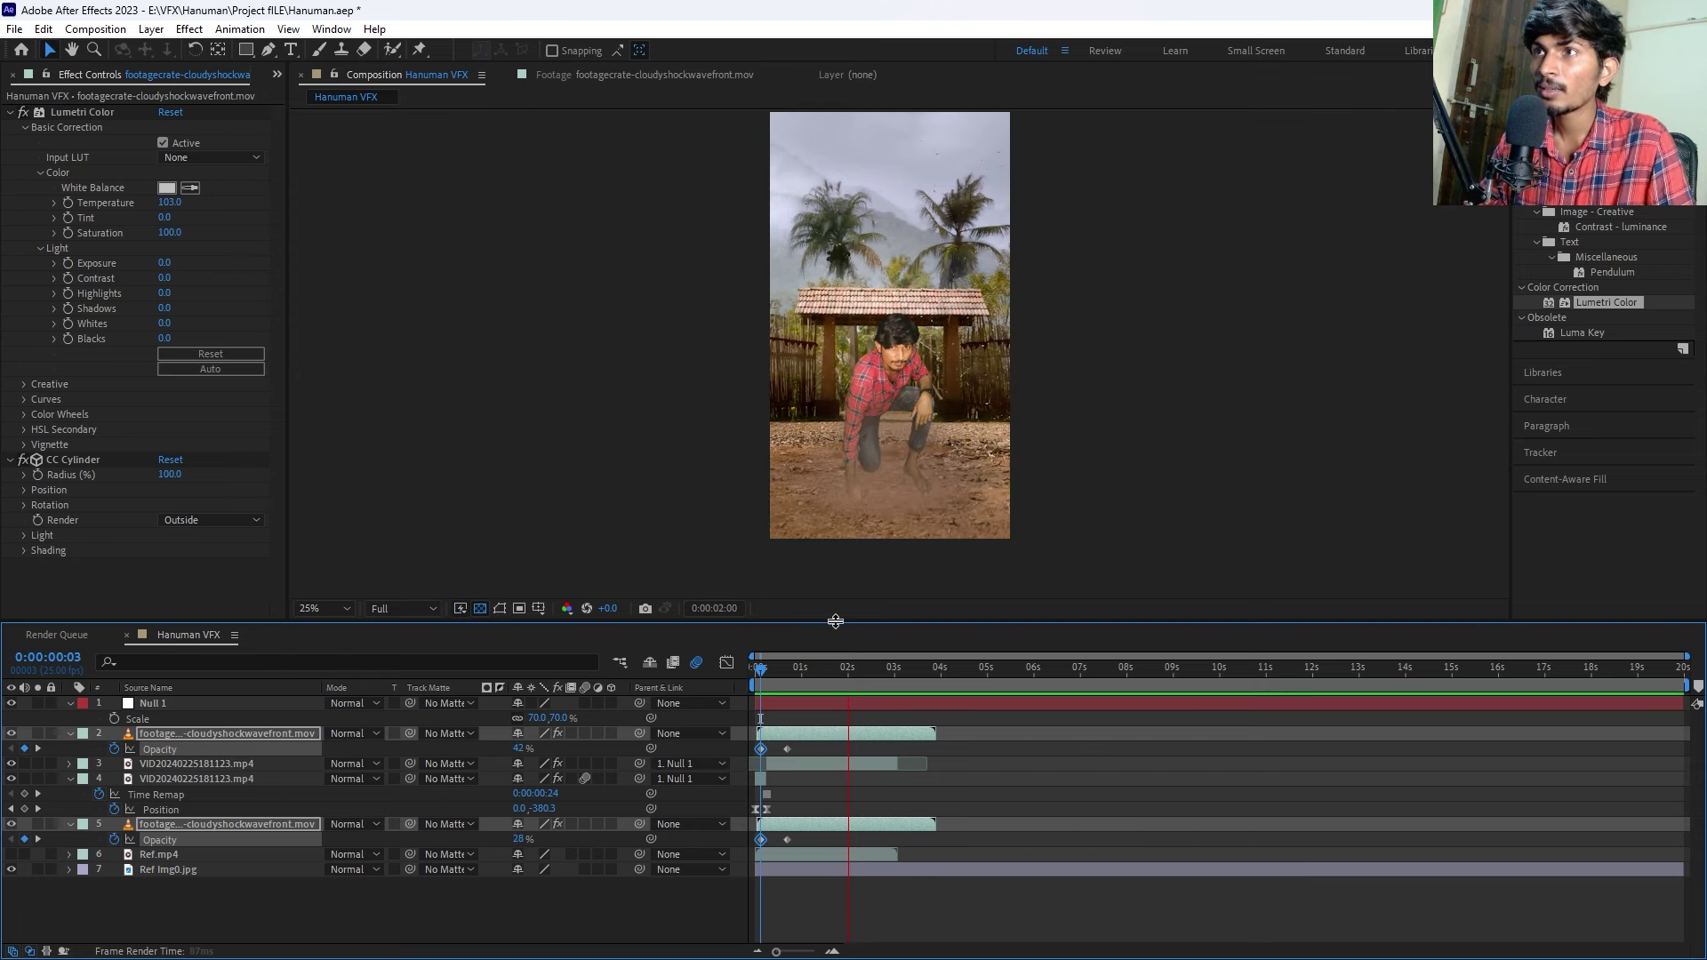
key("space")
left_click(755, 665)
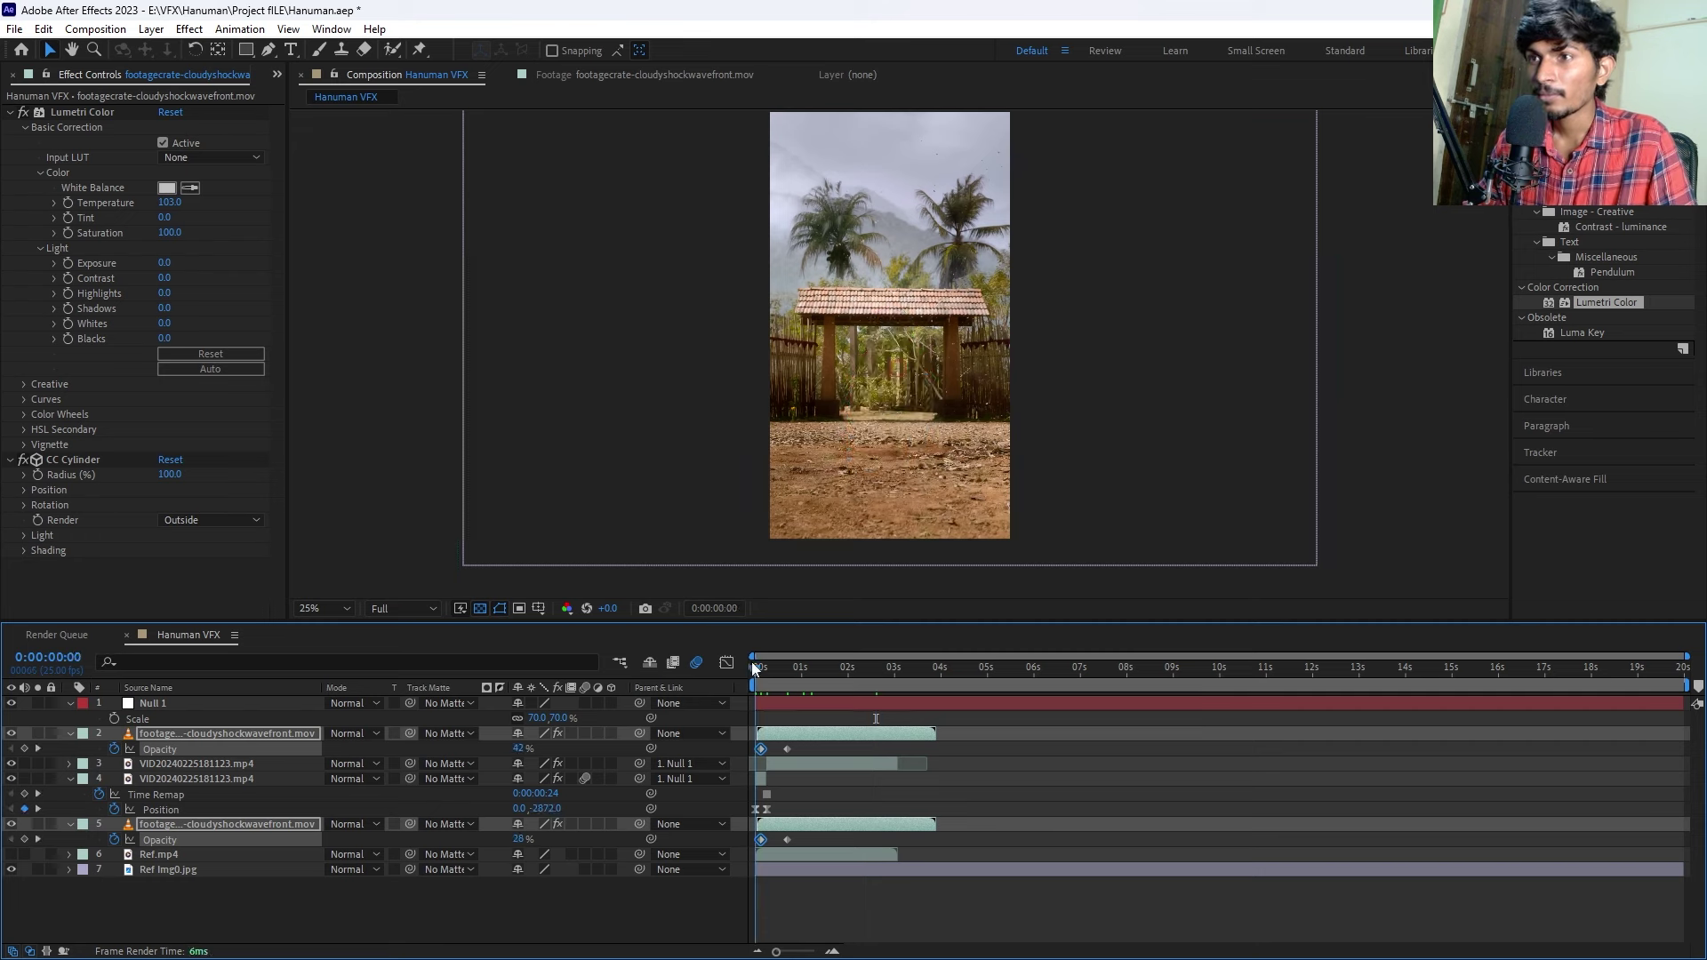
left_click(782, 667)
left_click_drag(782, 667, 794, 674)
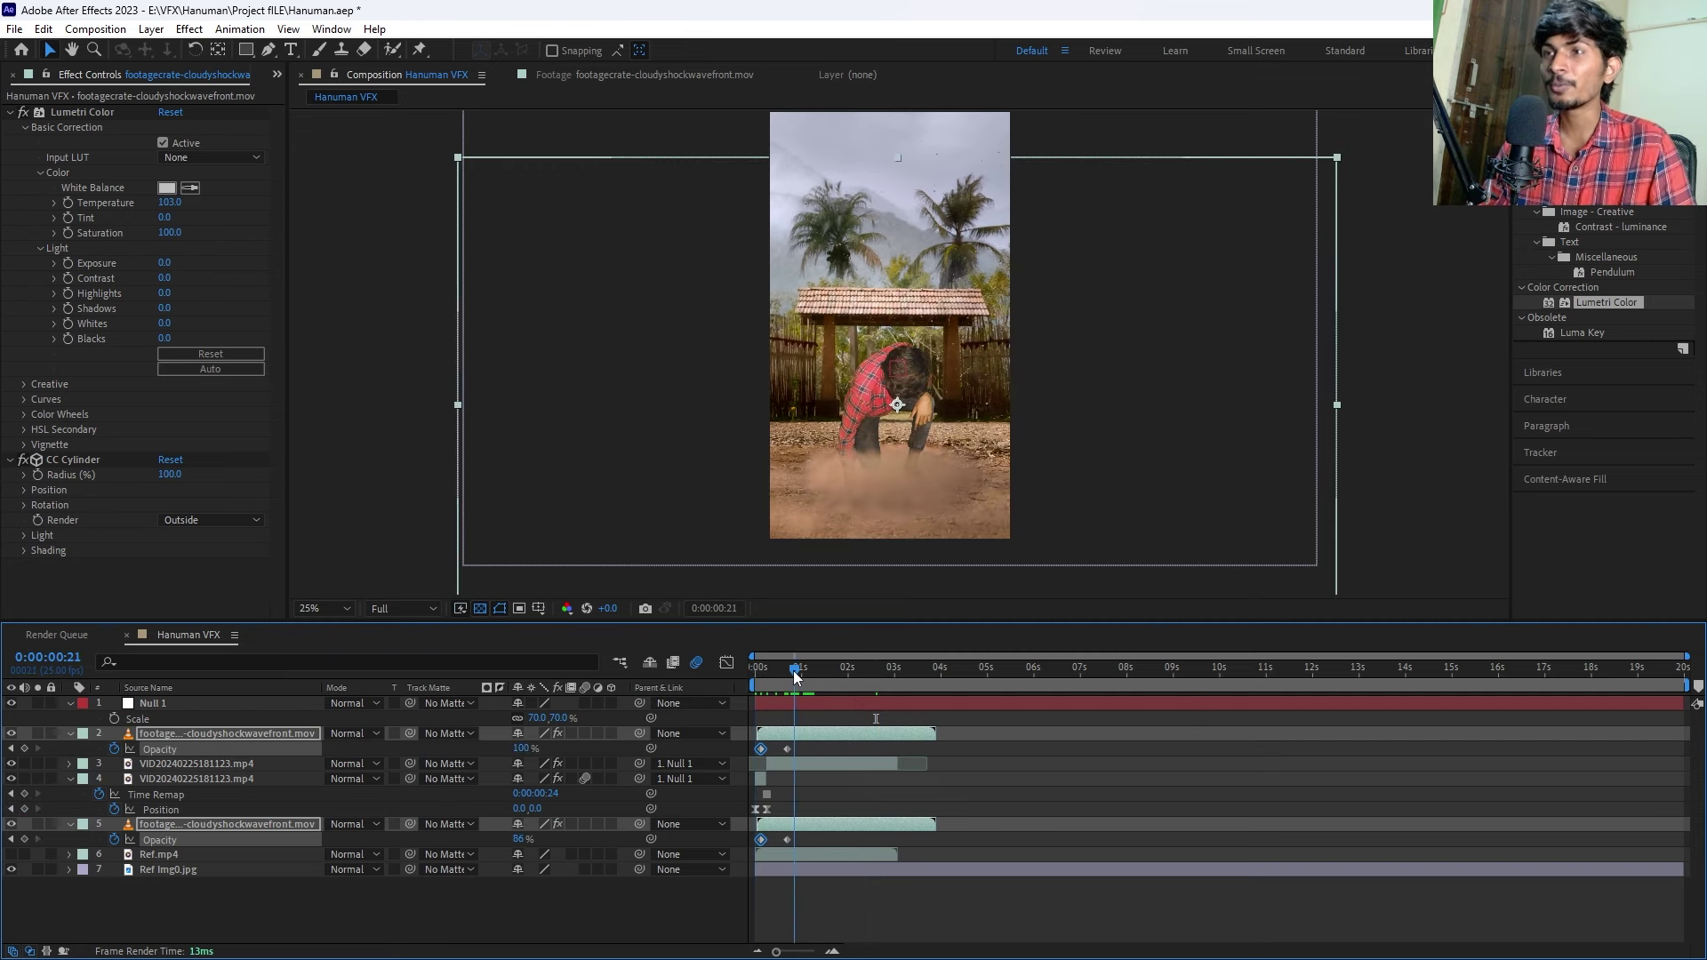
mouse_move(794, 674)
left_mouse_down()
mouse_move(807, 681)
mouse_move(774, 709)
mouse_move(802, 707)
mouse_move(756, 718)
left_mouse_up()
left_click(786, 694)
Deselect the dust layers and play back the man's fall with the dust.
left_click(767, 722)
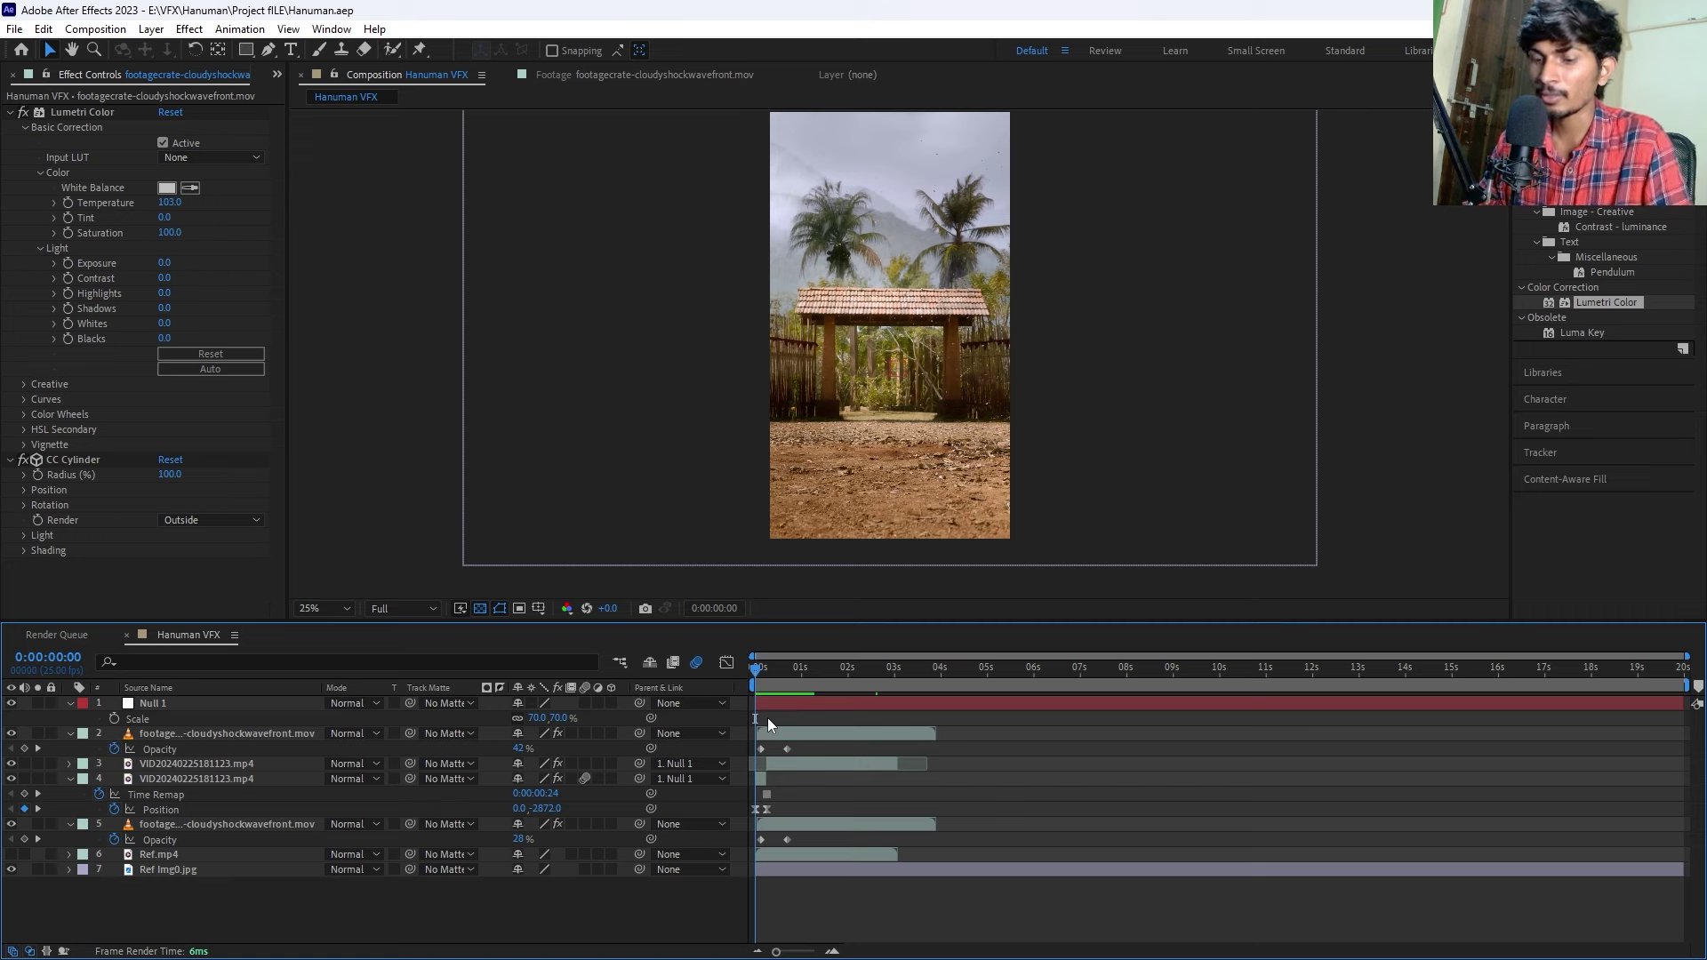
key("space")
key("space")
left_click_drag(756, 668, 767, 673)
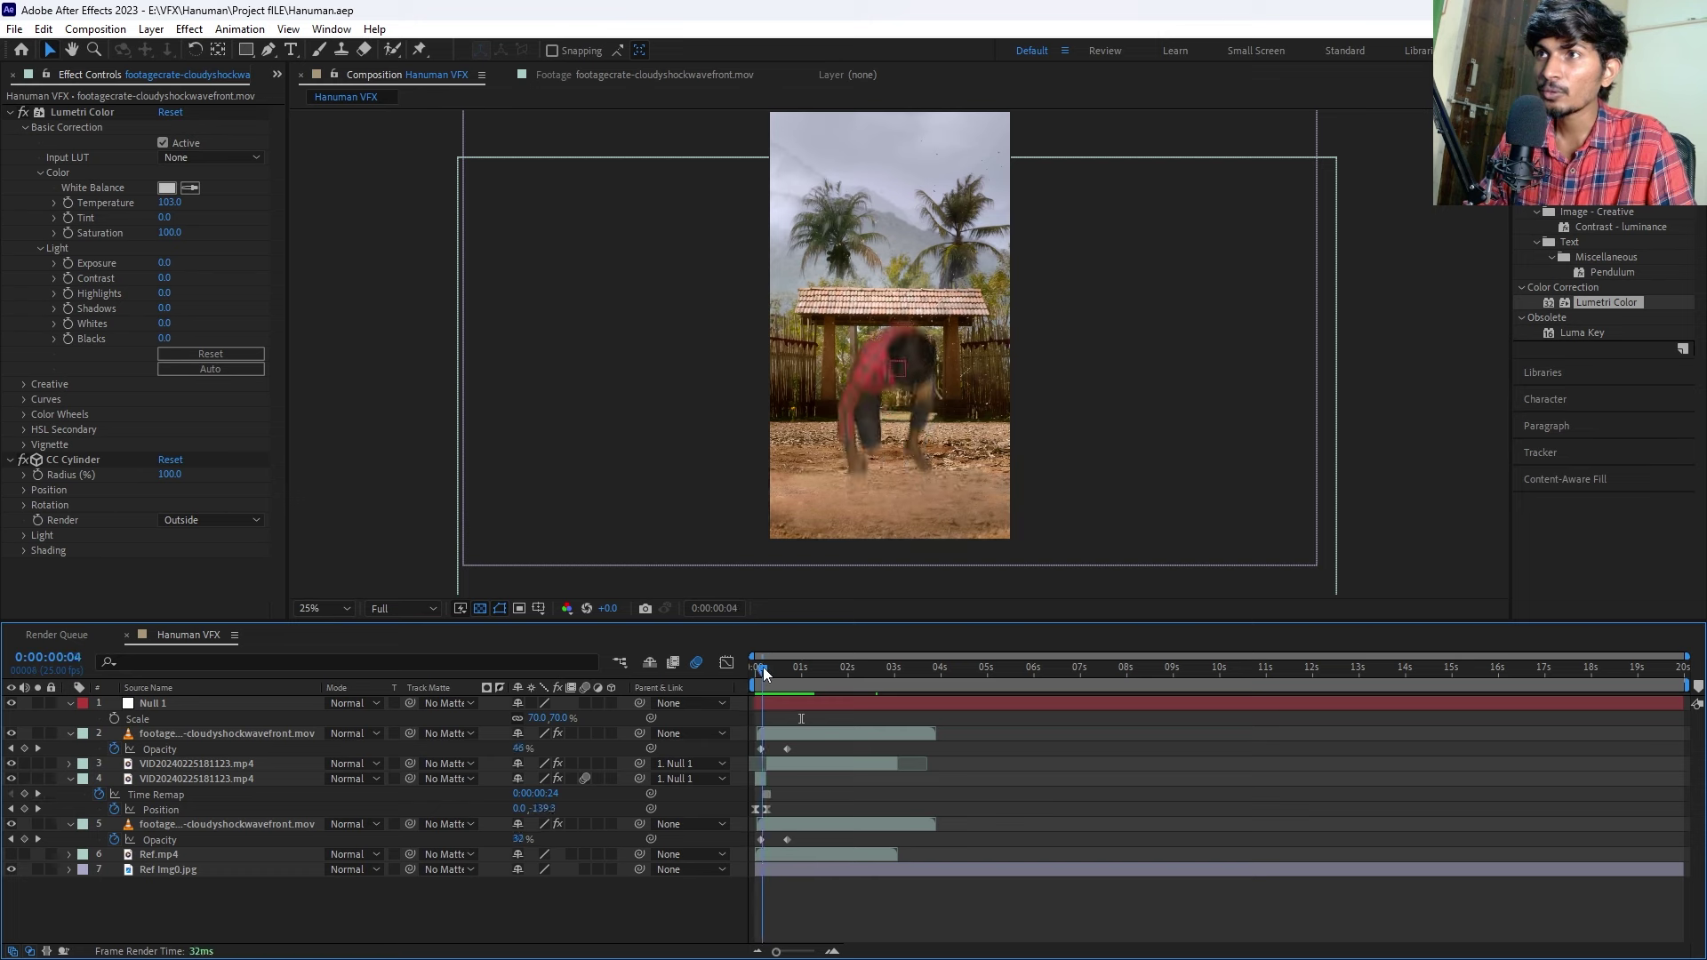
Select the man's two Position keyframes and ease the speed graph so the fall accelerates into landing.
left_click(771, 774)
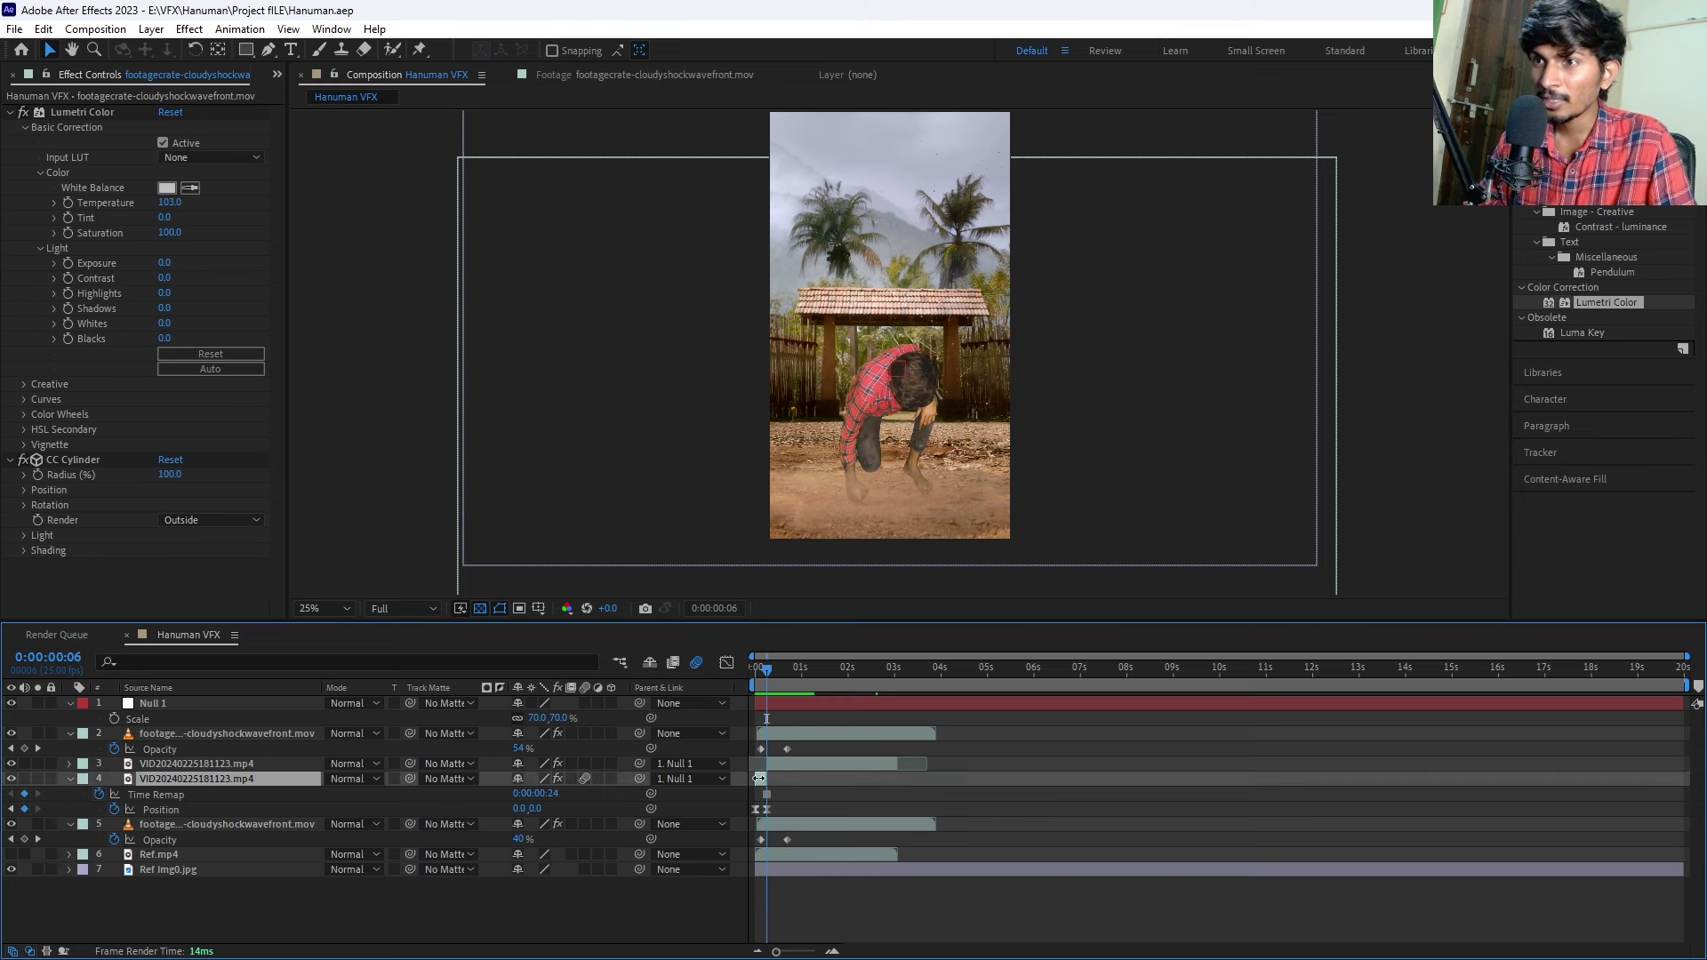
scroll(762, 767, "up", 2)
scroll(755, 761, "up", 2)
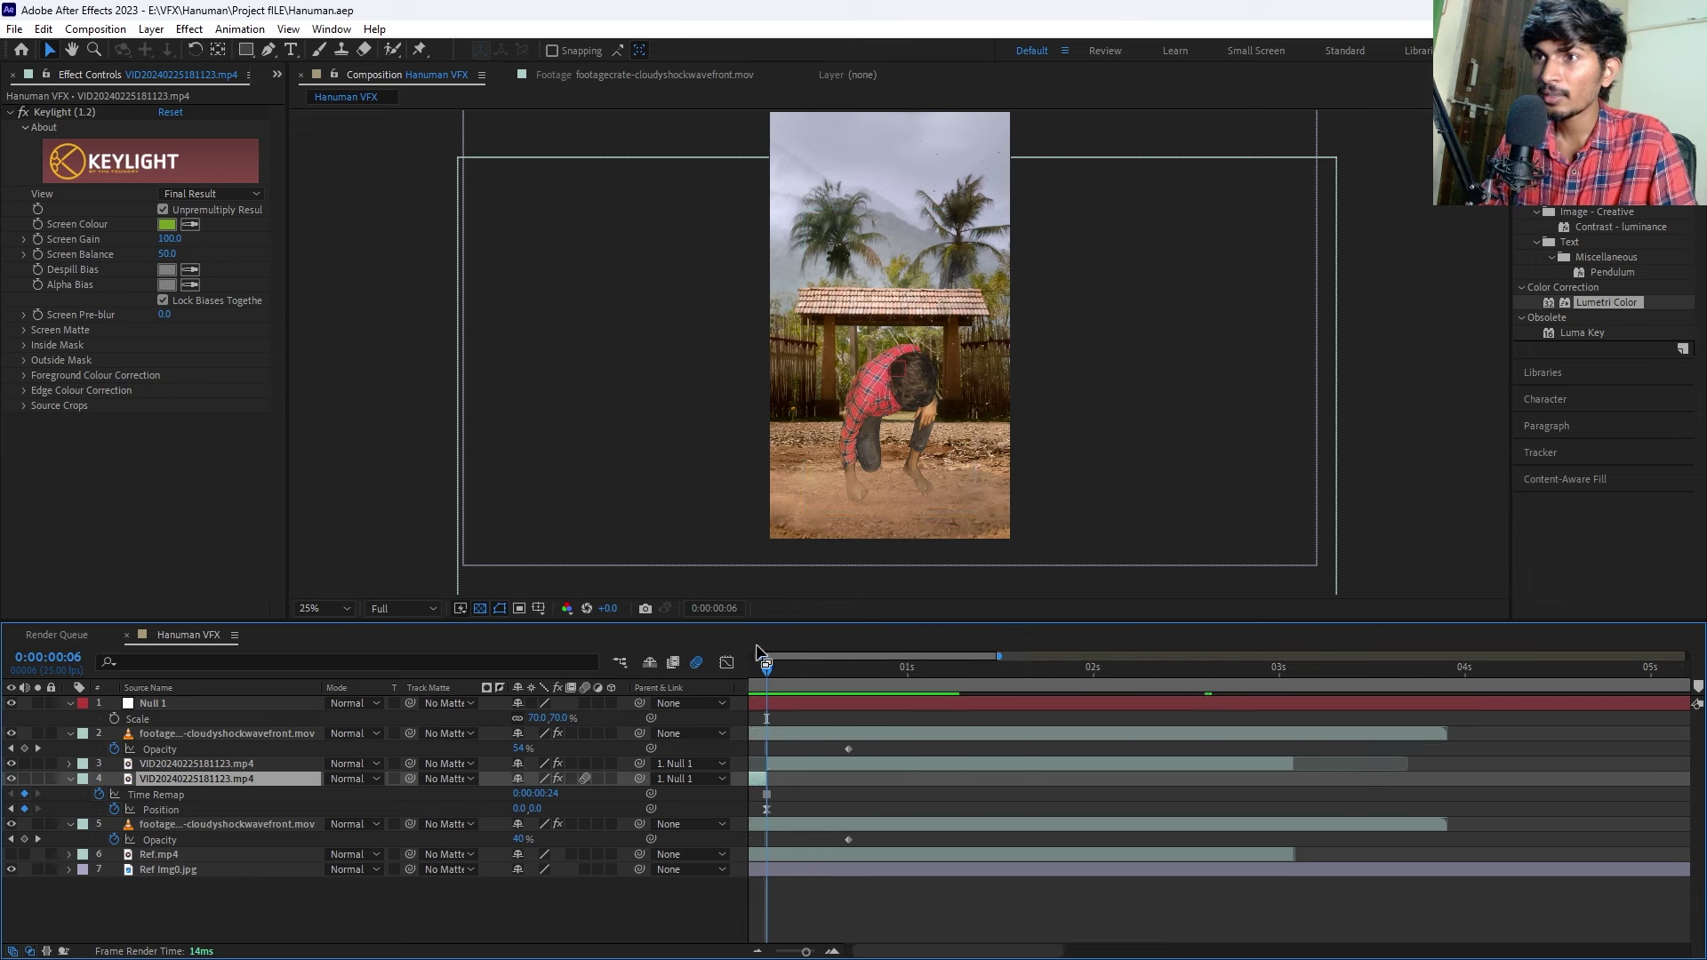
key("Home")
scroll(724, 789, "up", 2)
scroll(931, 814, "up", 2)
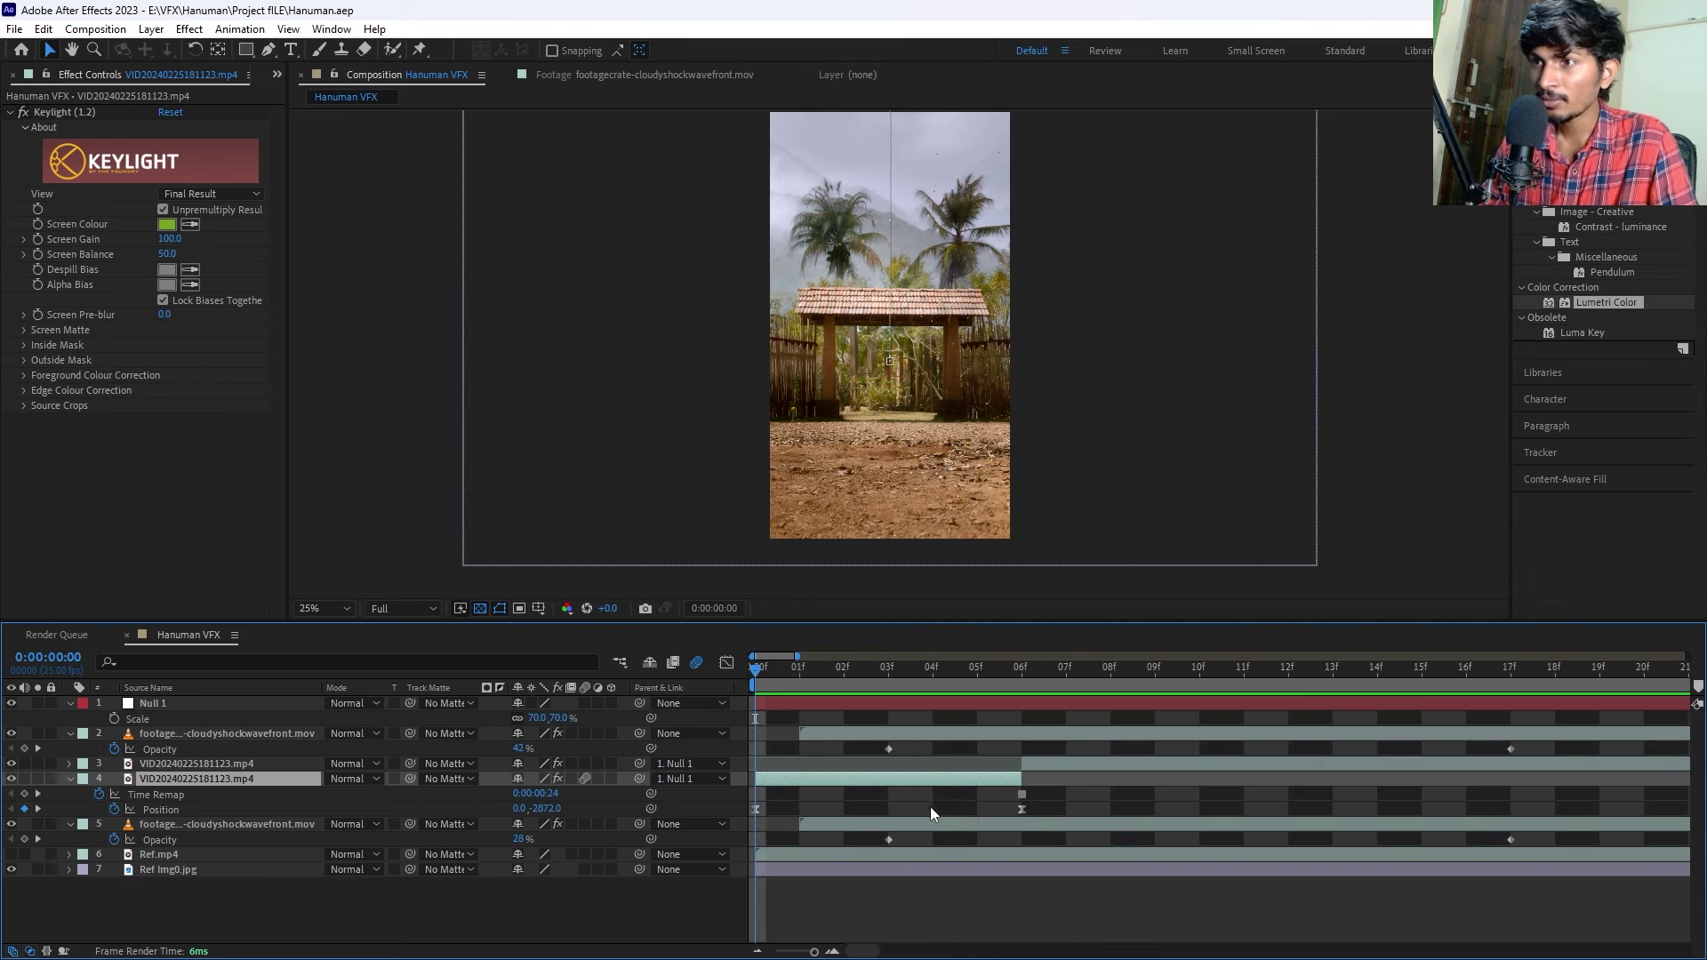
scroll(987, 814, "down", 2)
left_click(888, 809)
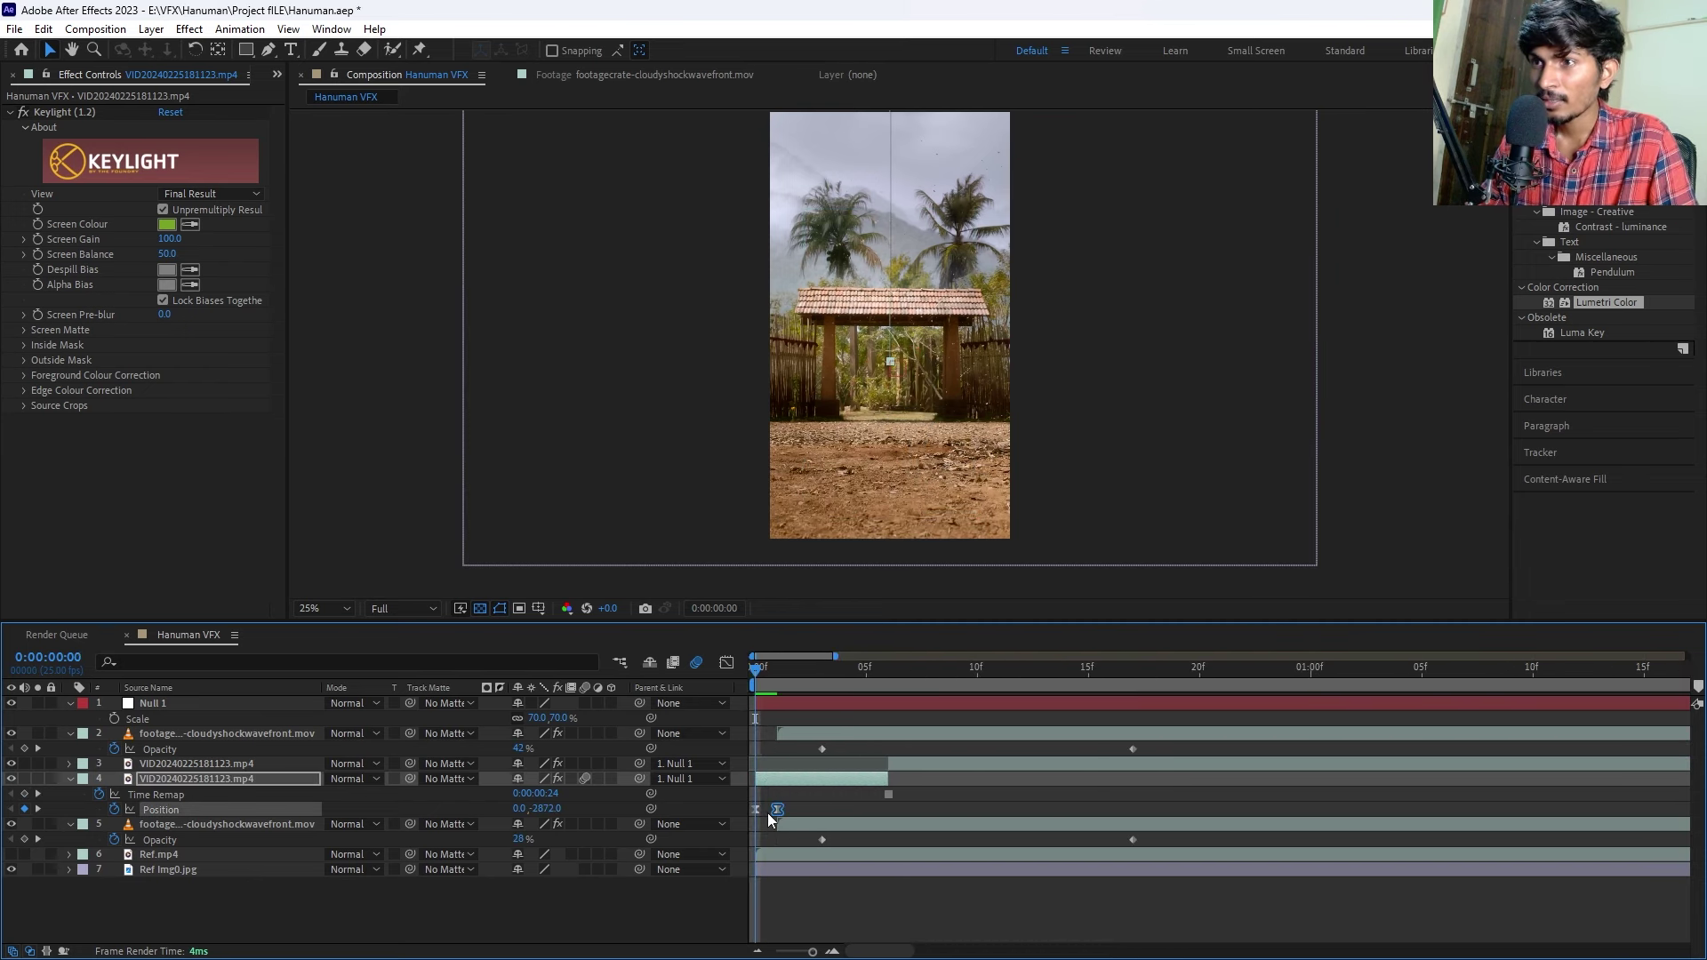
left_click_drag(915, 845, 738, 805)
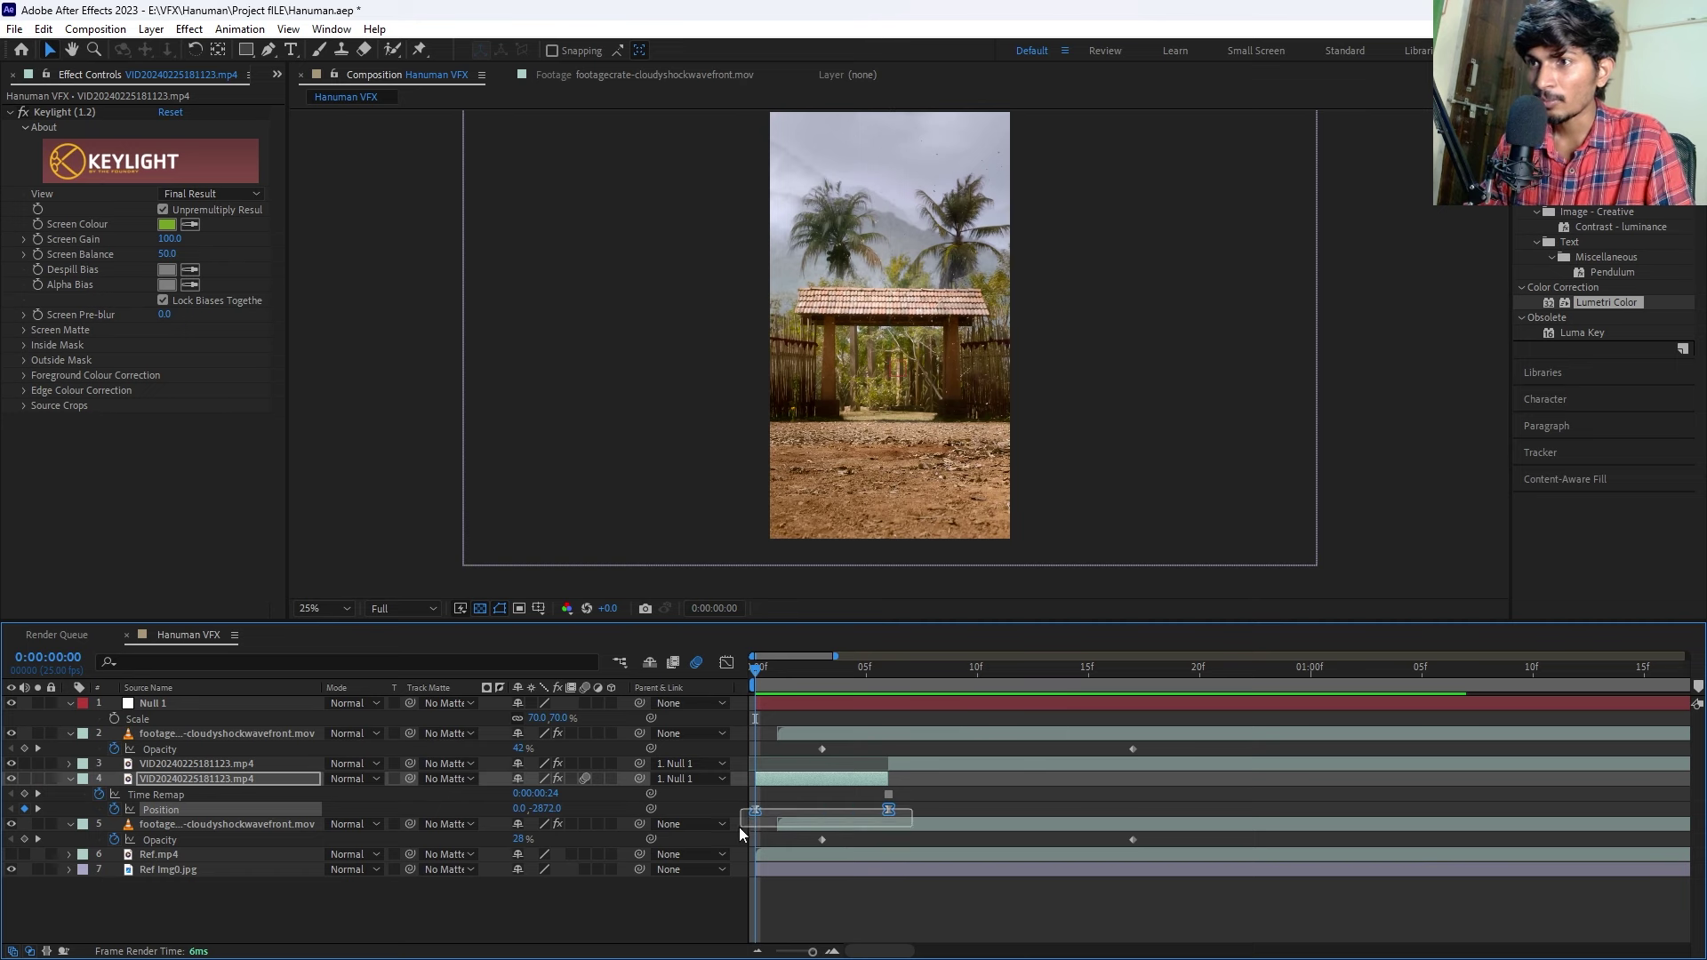
left_click(727, 663)
mouse_move(836, 914)
left_mouse_down()
mouse_move(813, 902)
mouse_move(880, 905)
mouse_move(787, 901)
mouse_move(890, 803)
left_mouse_up()
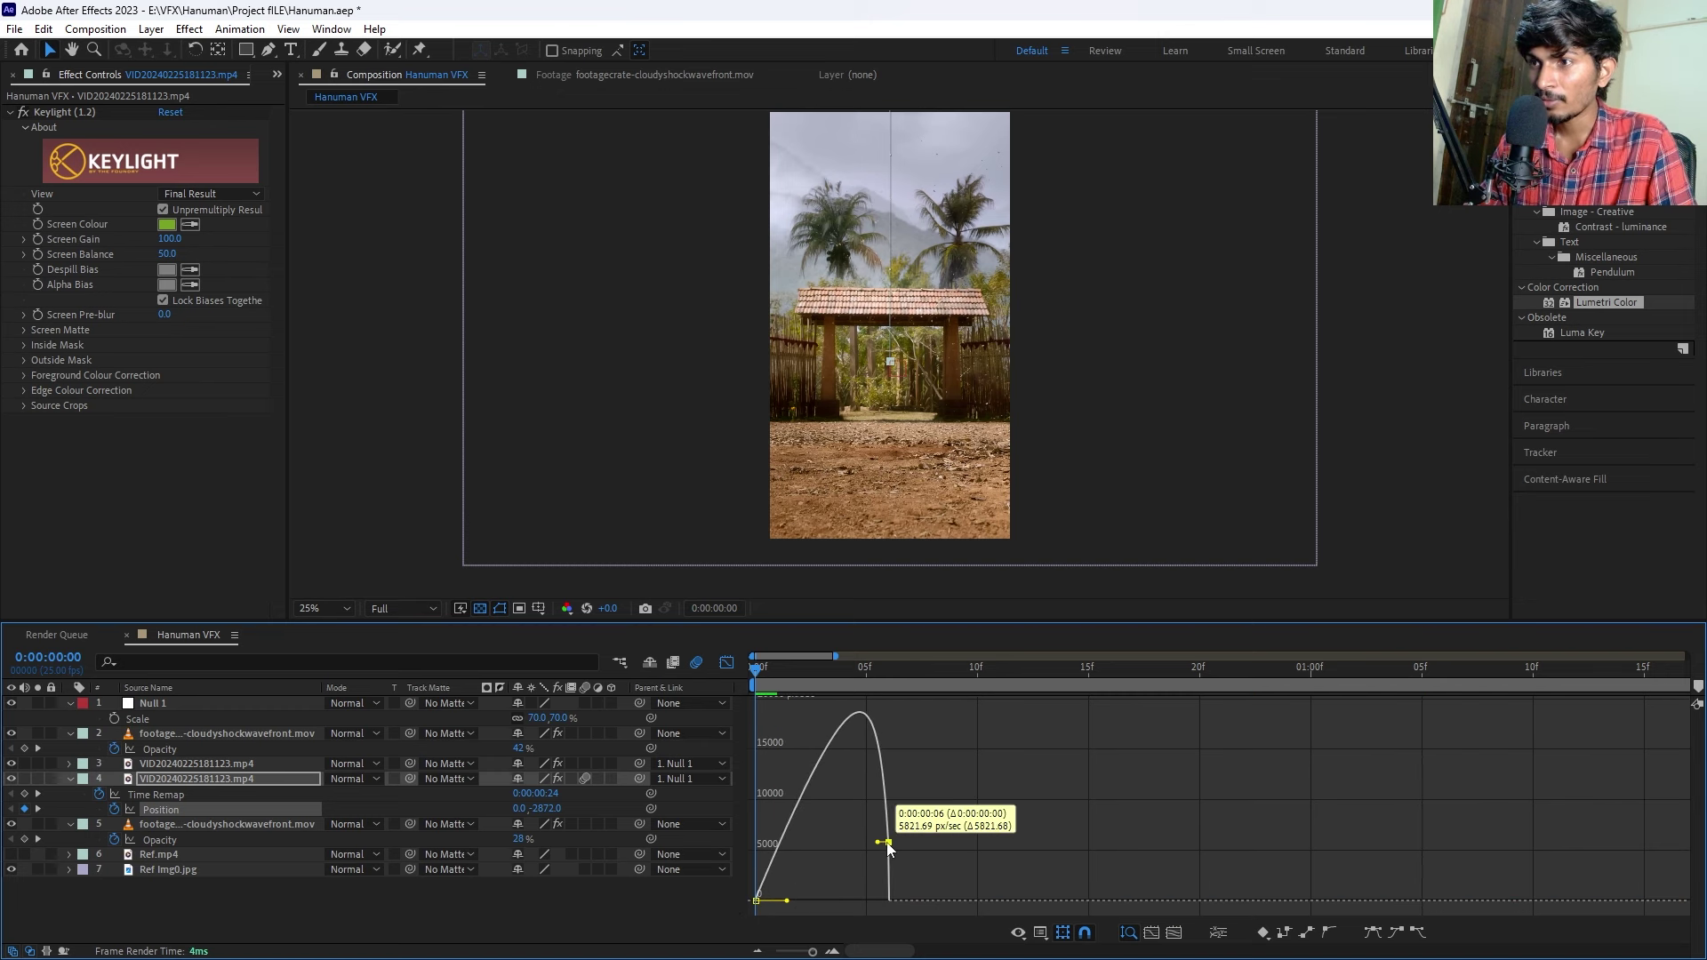
Preview the eased fall, return to the layer bars and play the full drop with dust.
key("space")
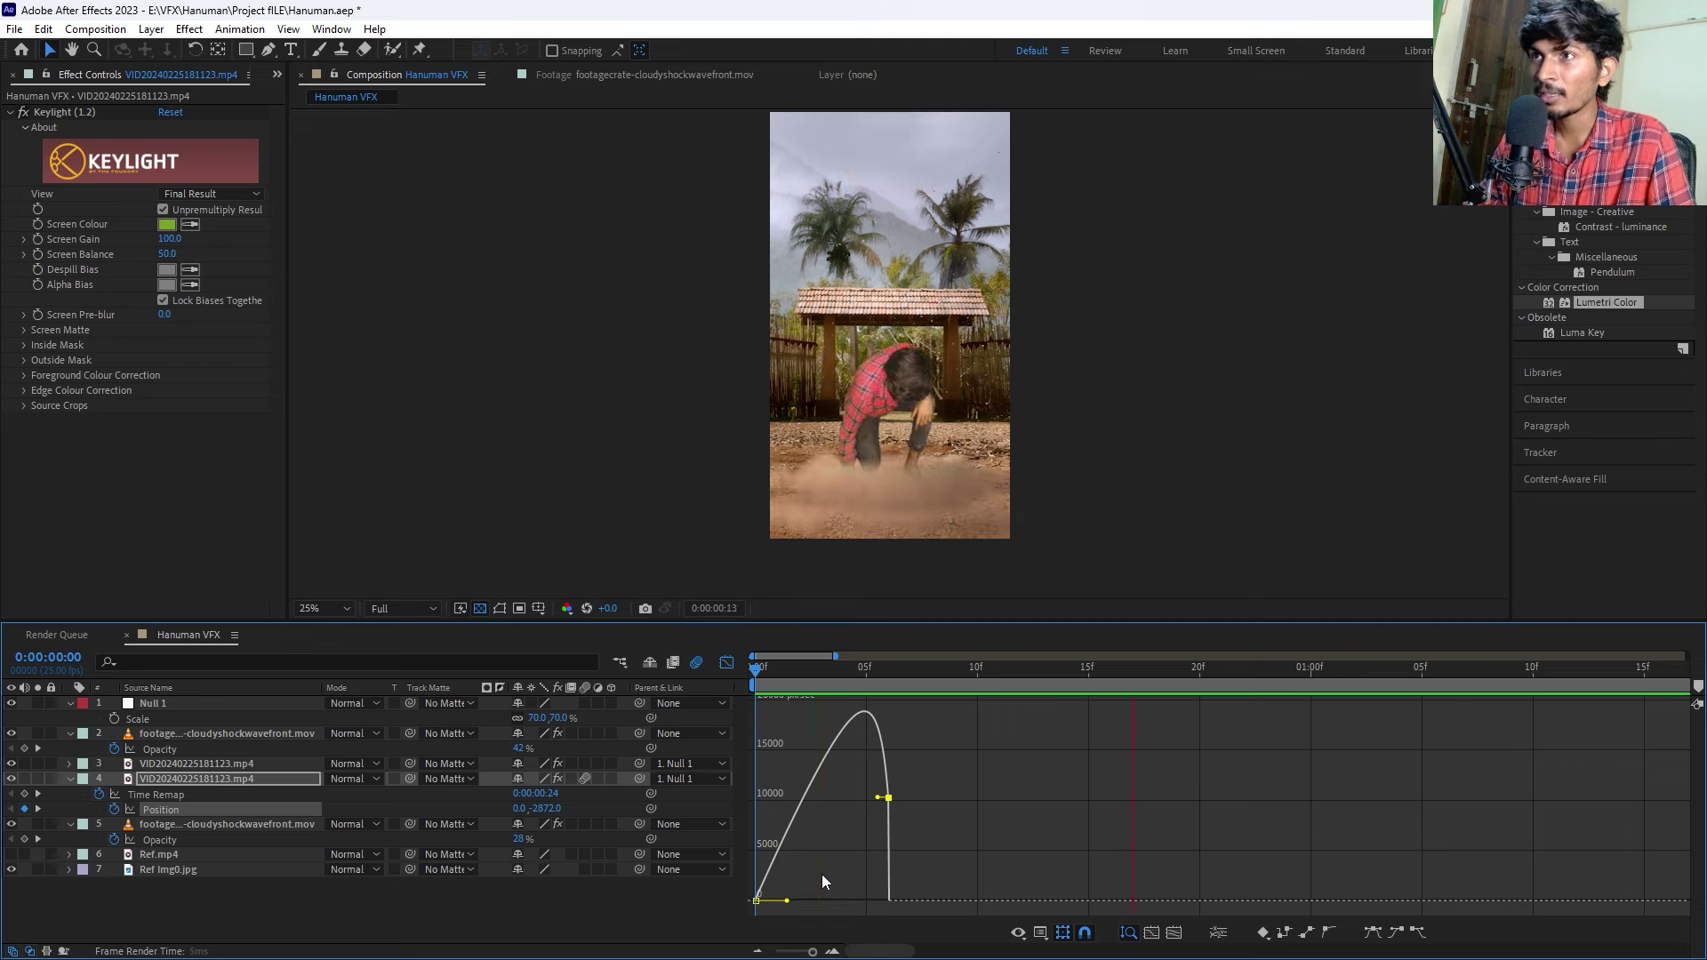
key("space")
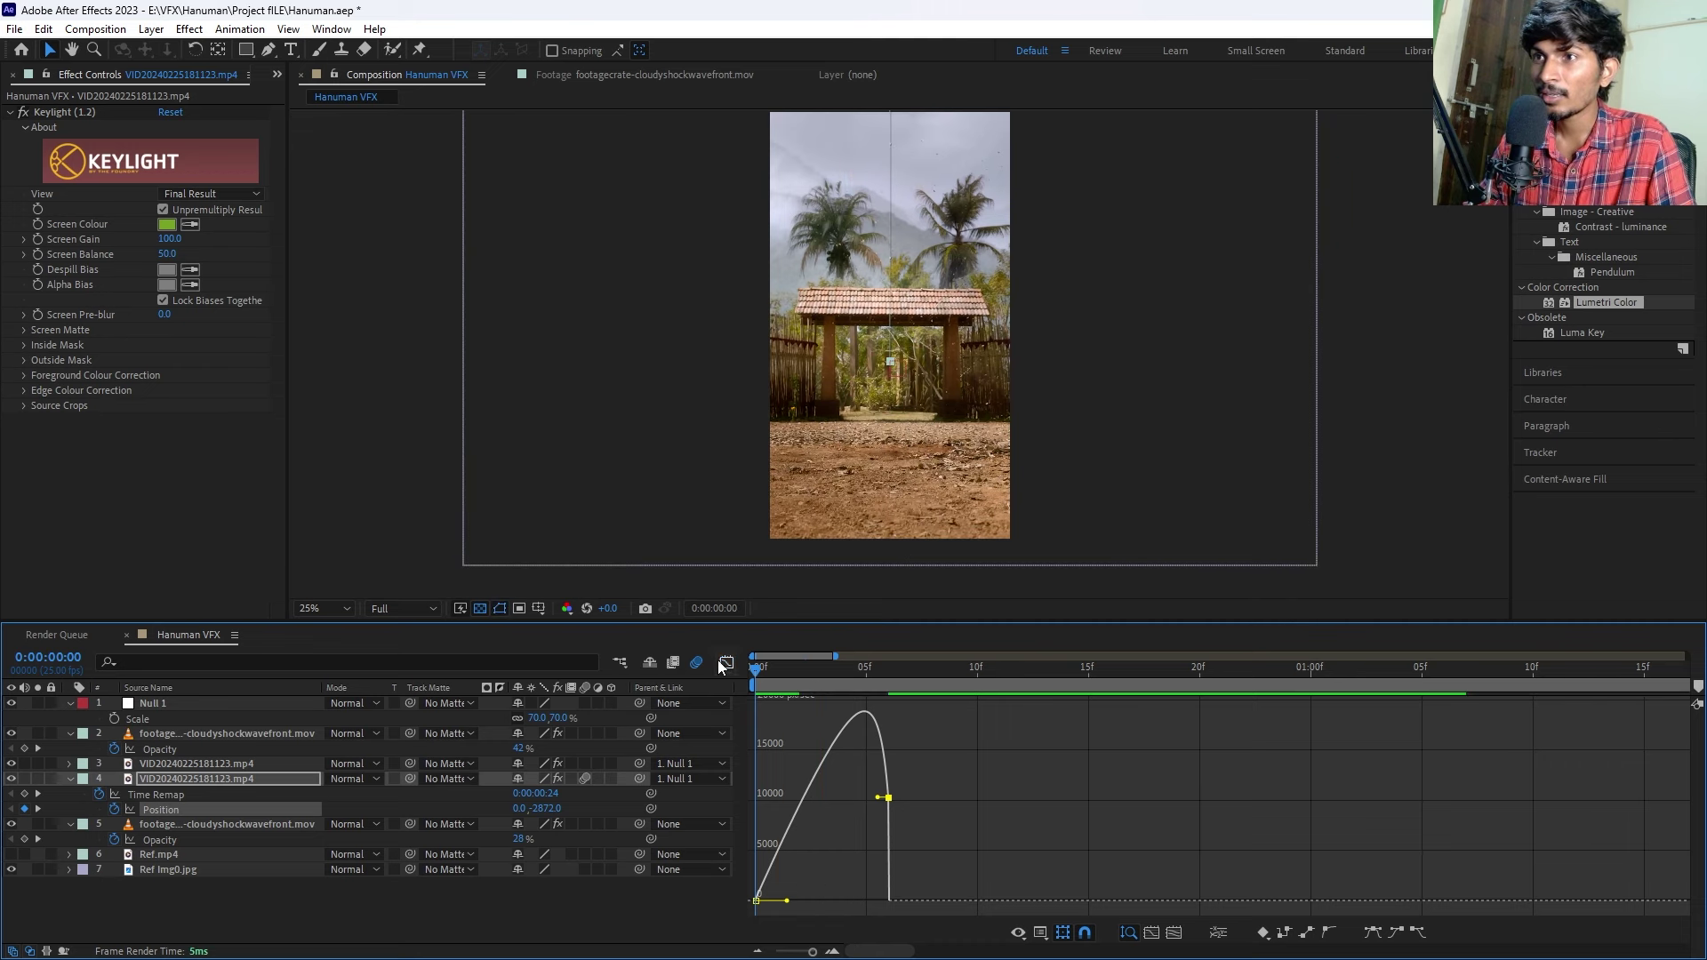
left_click(723, 664)
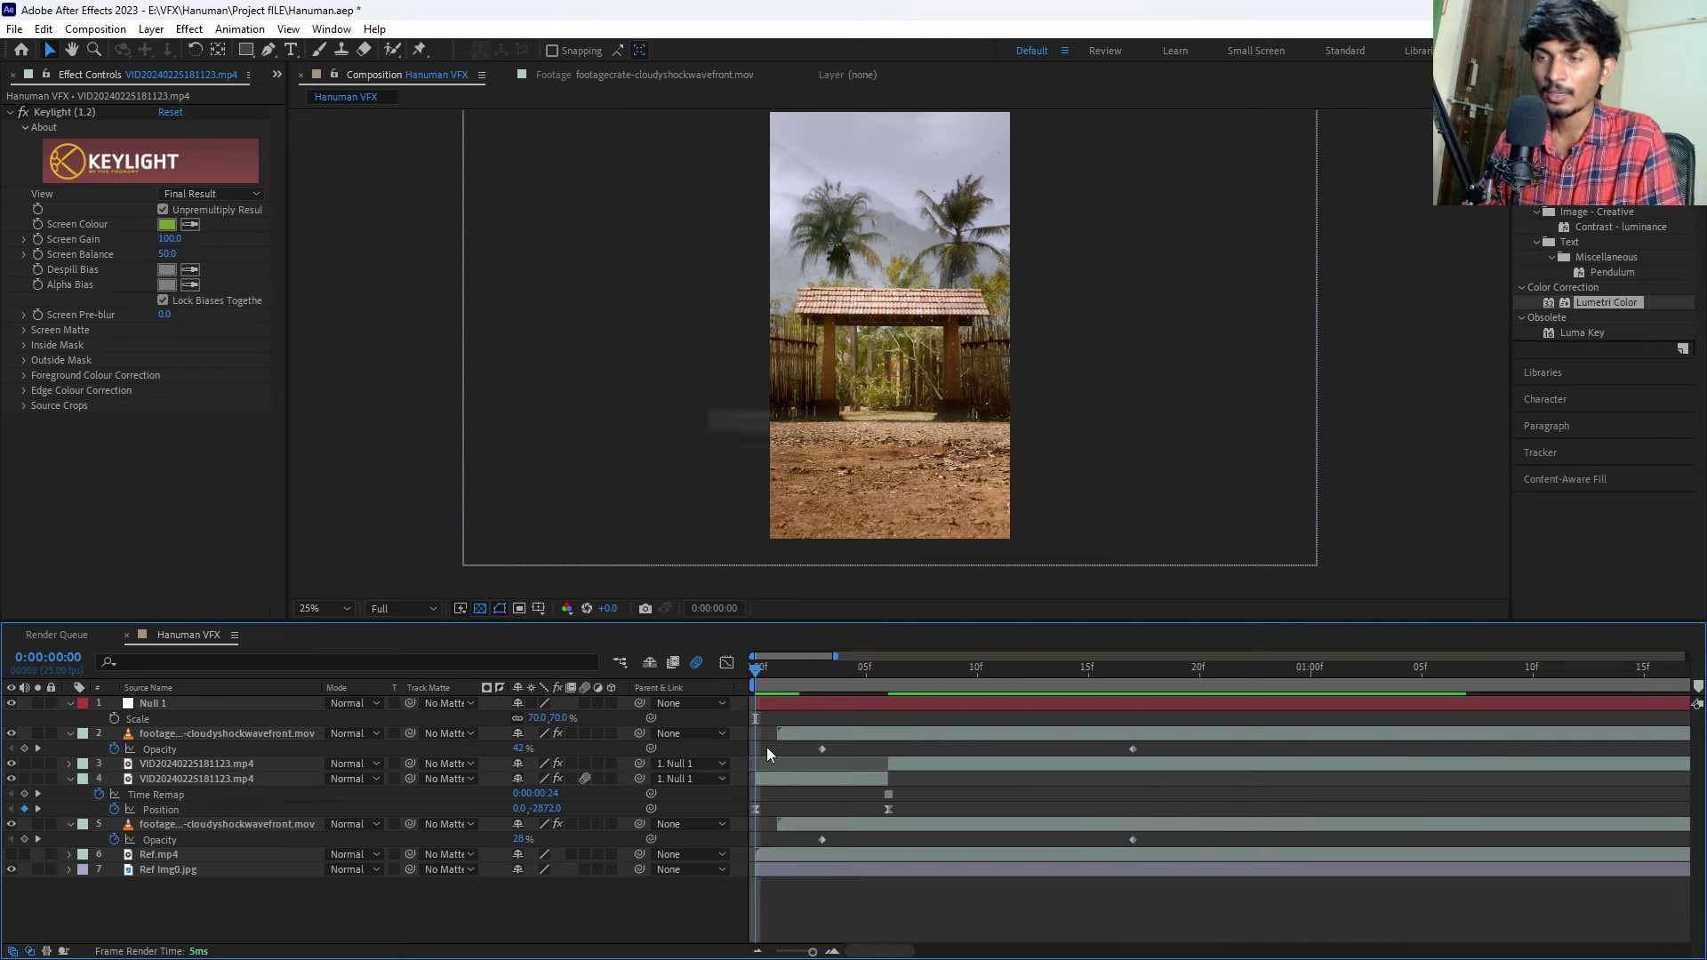
scroll(780, 759, "down", 5)
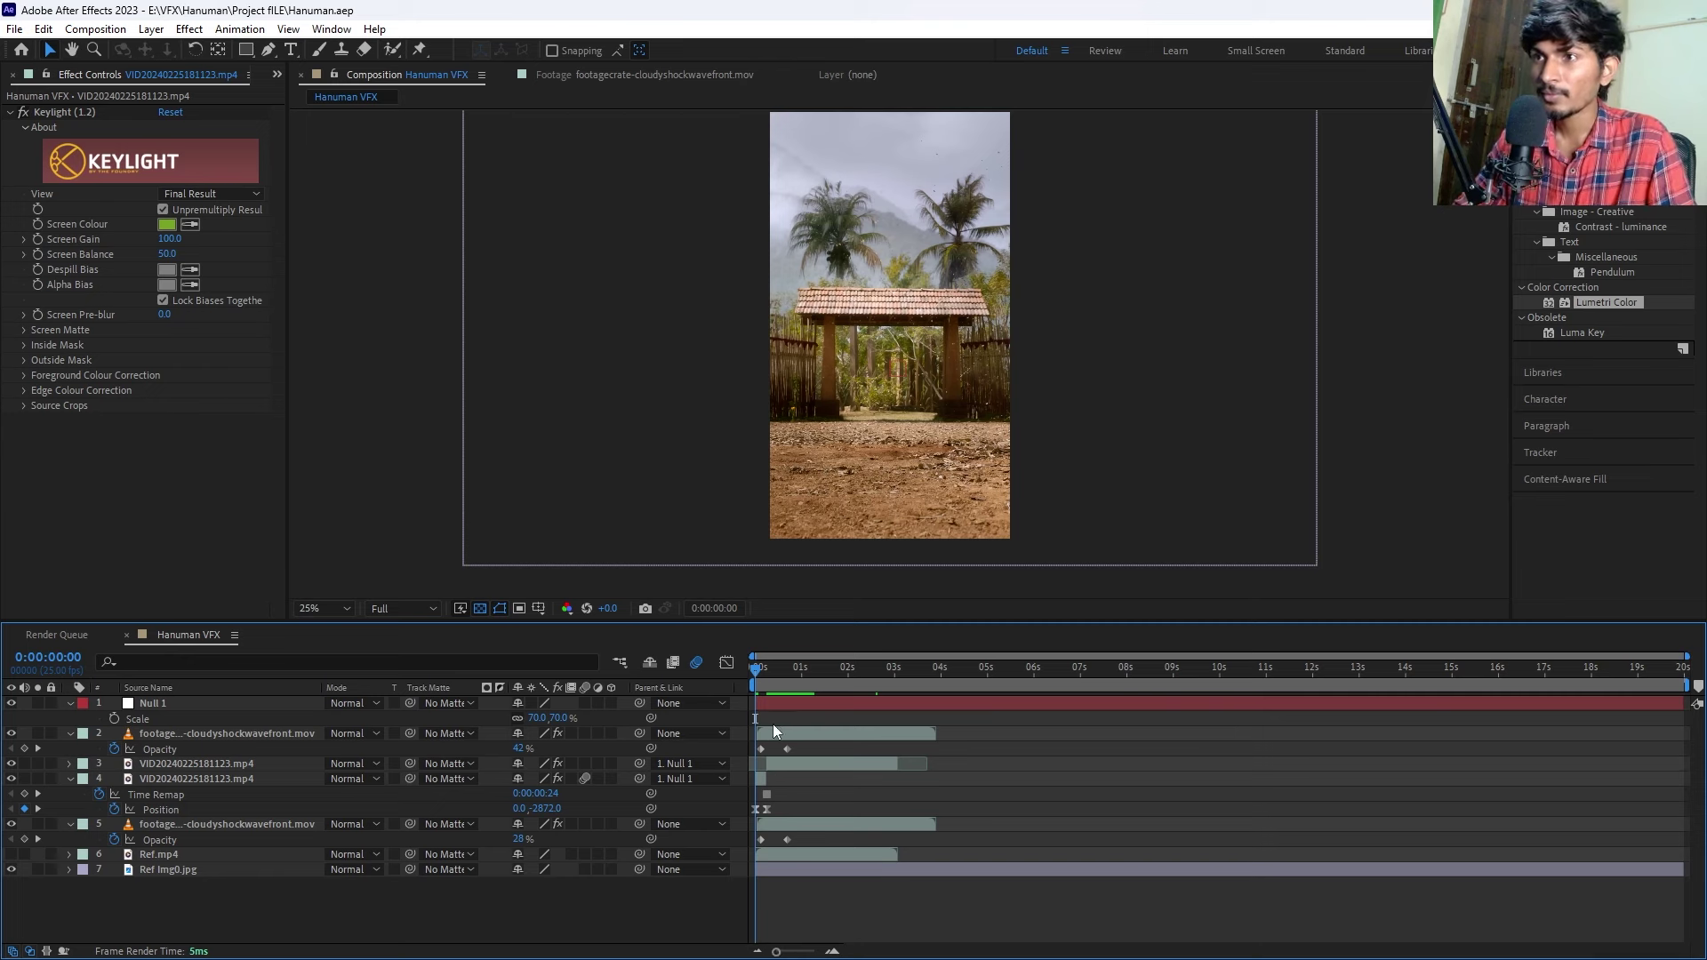
scroll(771, 724, "up", 2)
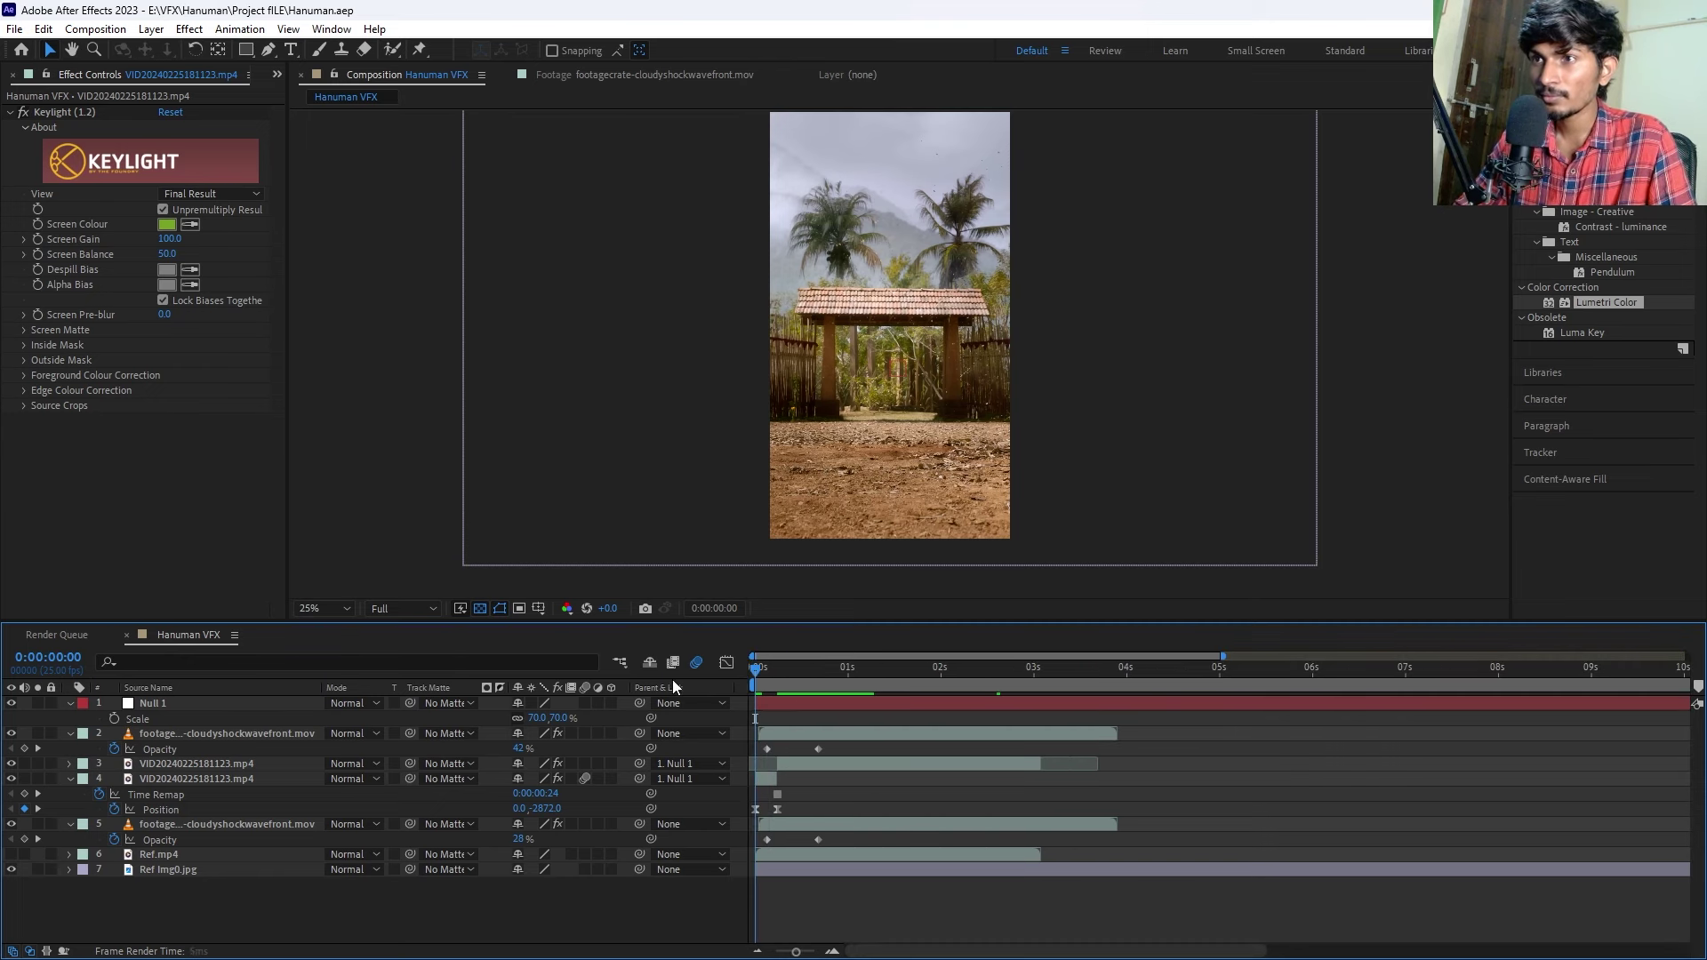
key("space")
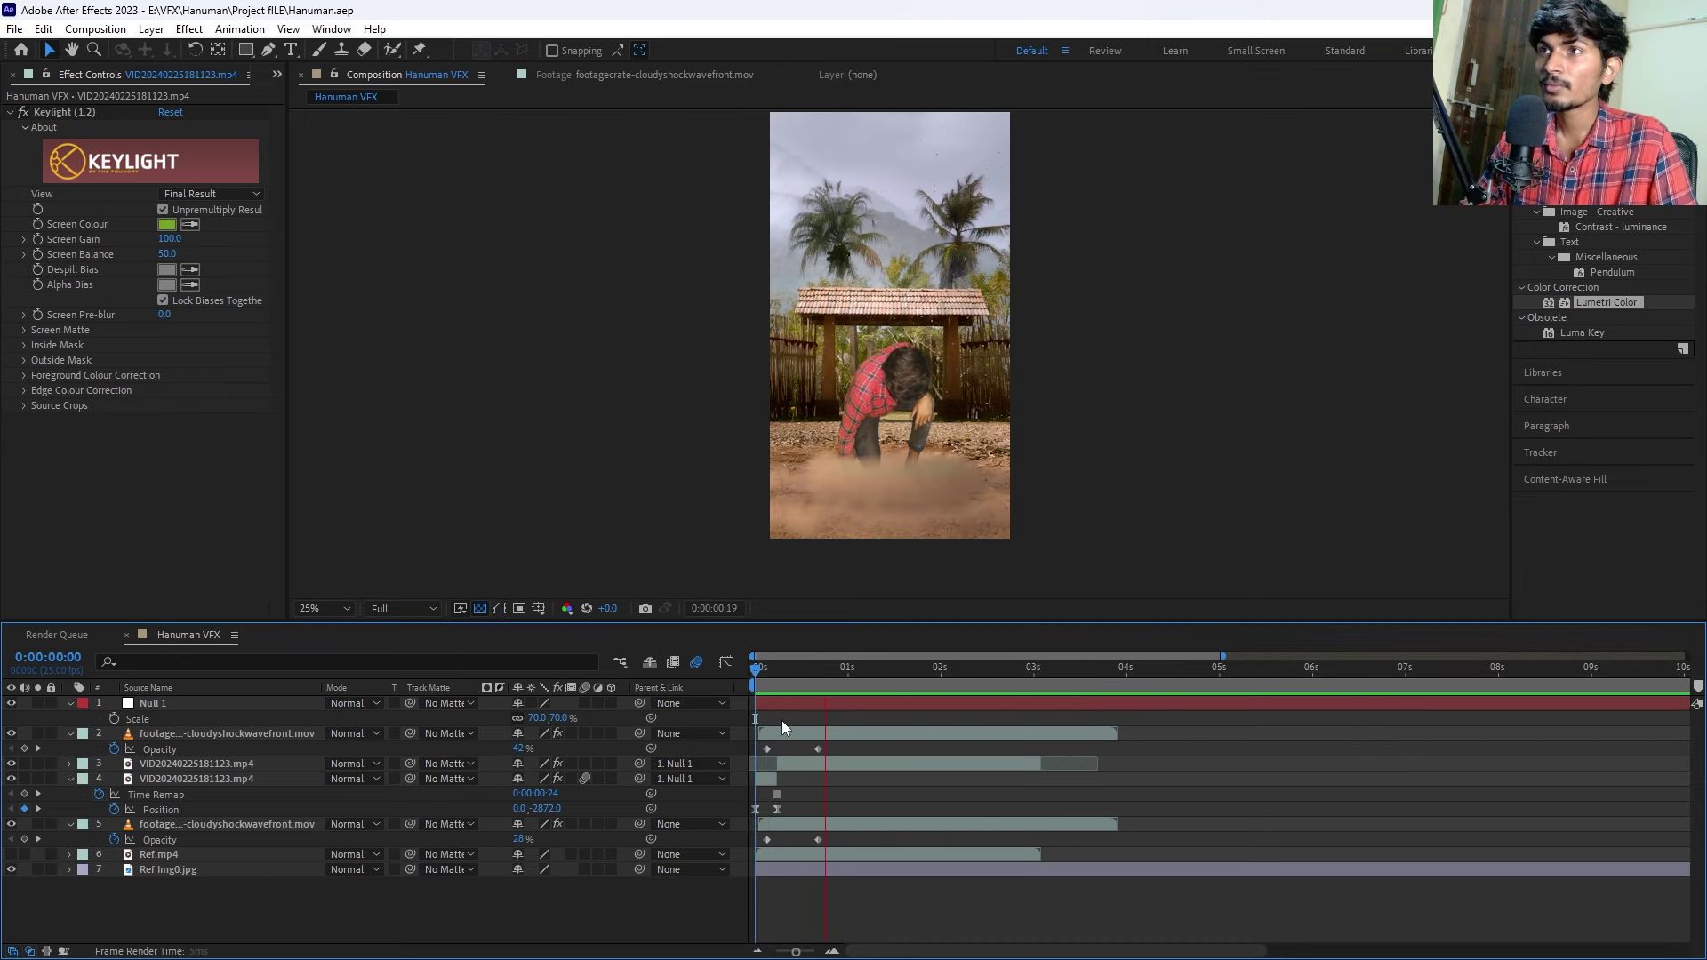
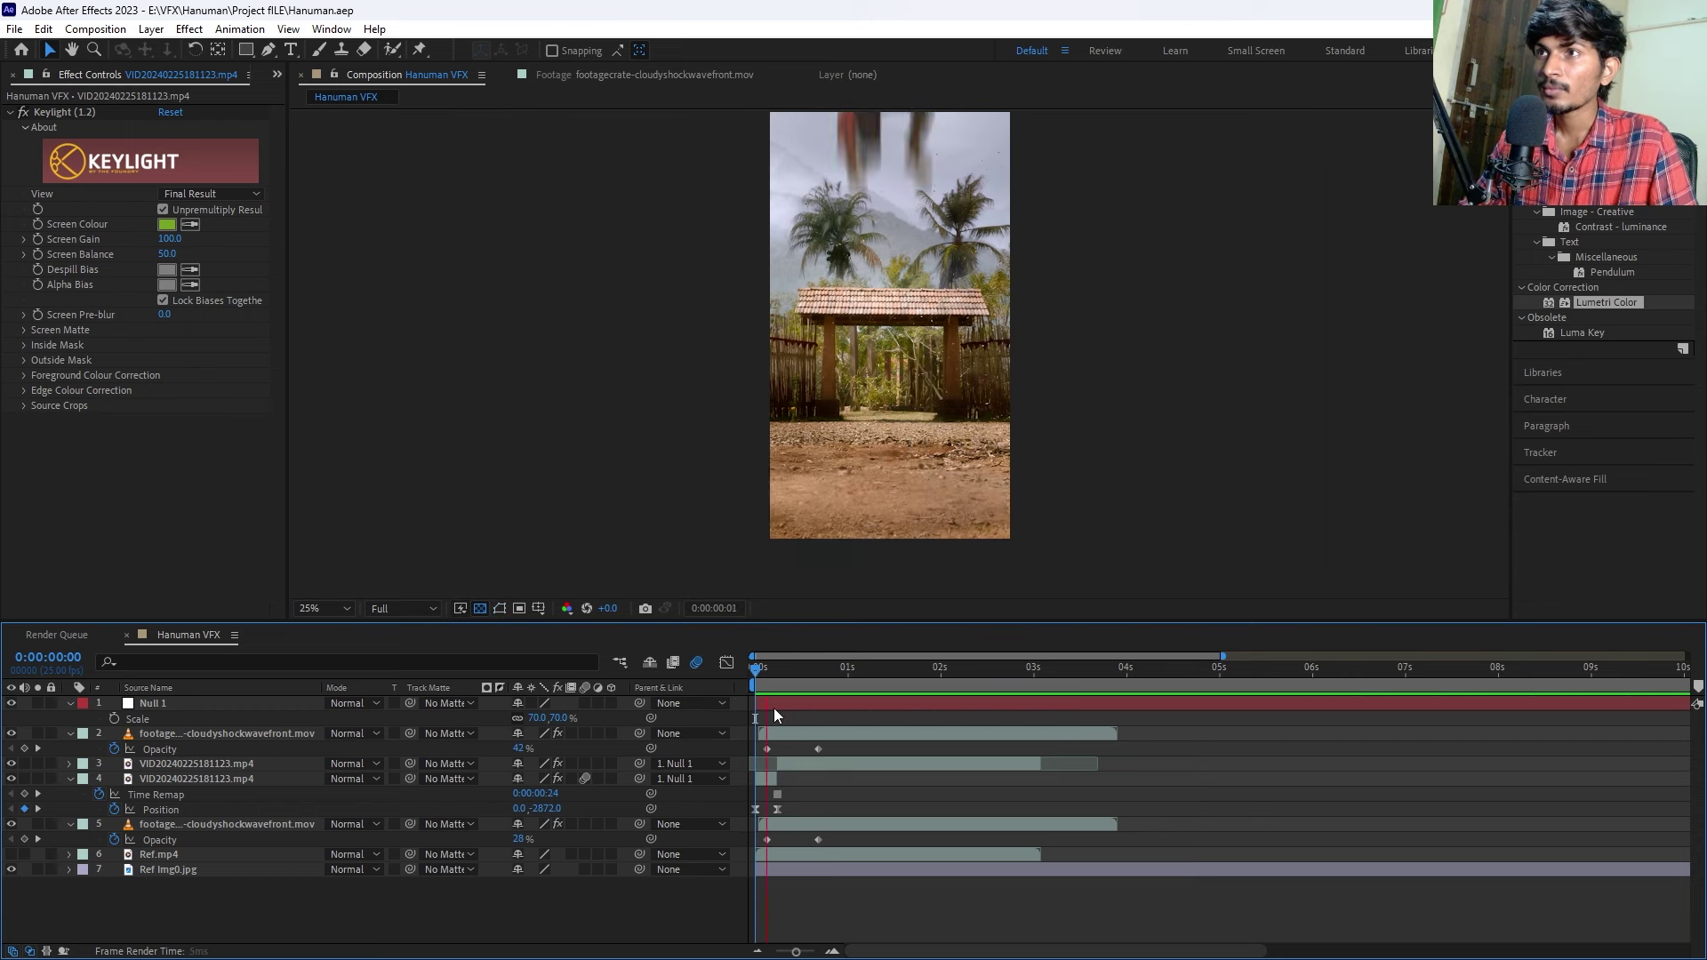
Split the keyed actor layer at 0:00:01:19 and delete the piece after the cut.
key("space")
key("space")
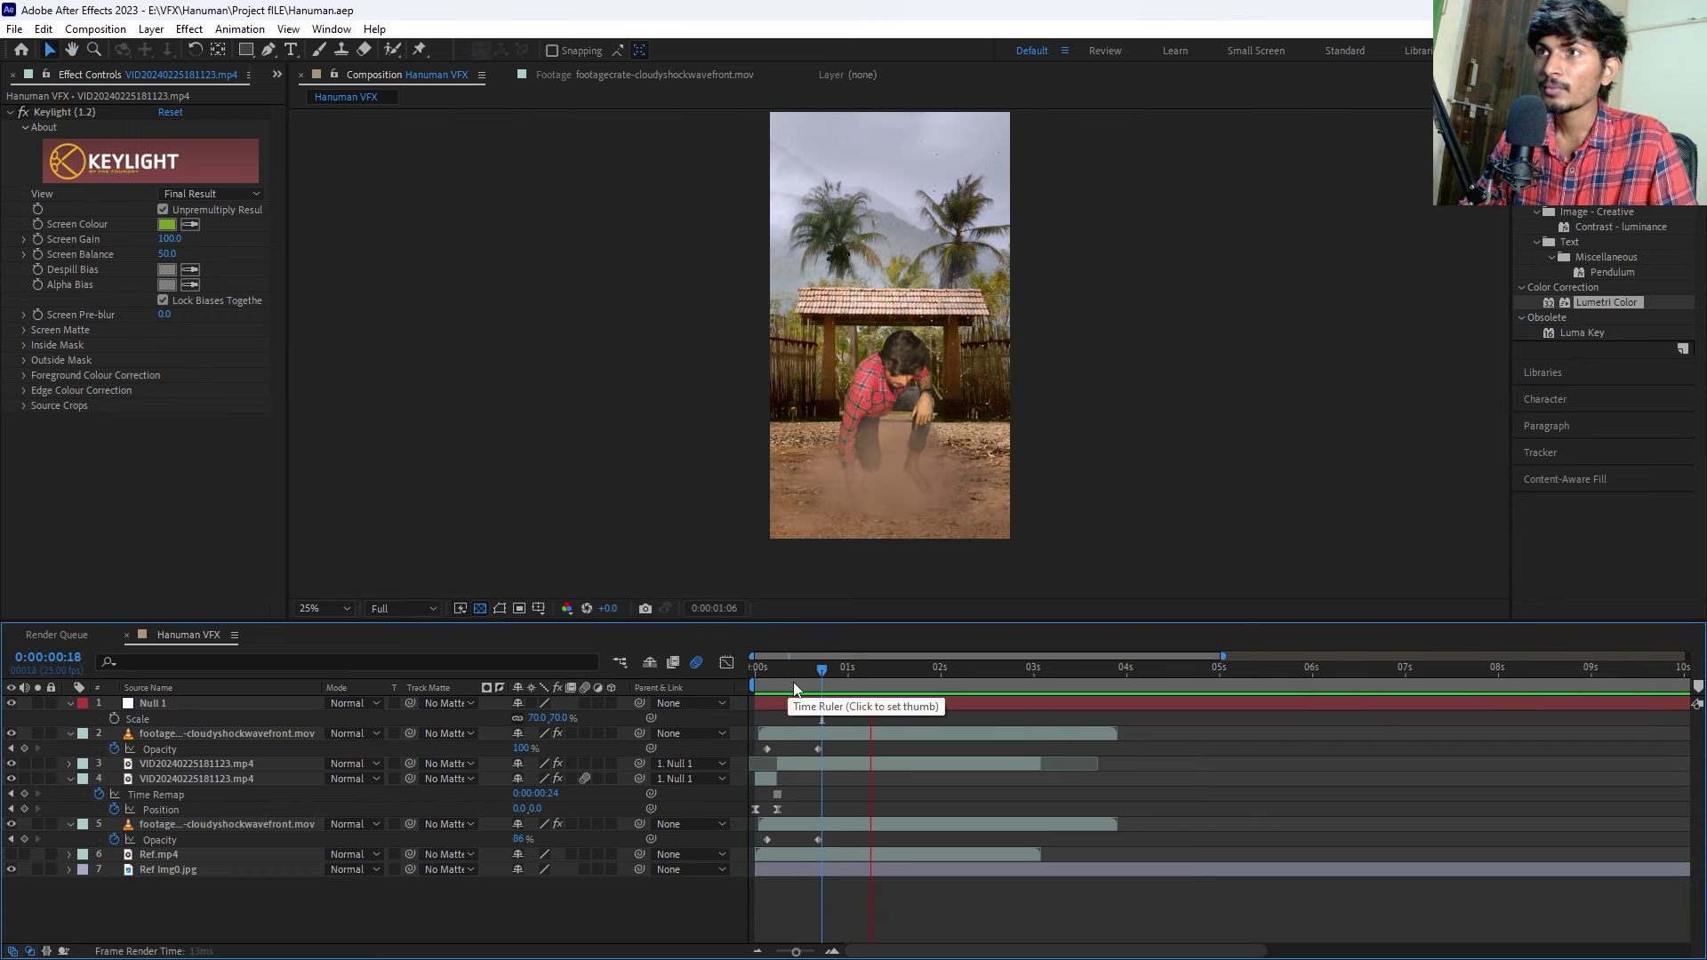
key("space")
mouse_move(827, 671)
left_mouse_down()
mouse_move(803, 674)
mouse_move(938, 676)
mouse_move(779, 714)
mouse_move(973, 710)
mouse_move(913, 722)
left_mouse_up()
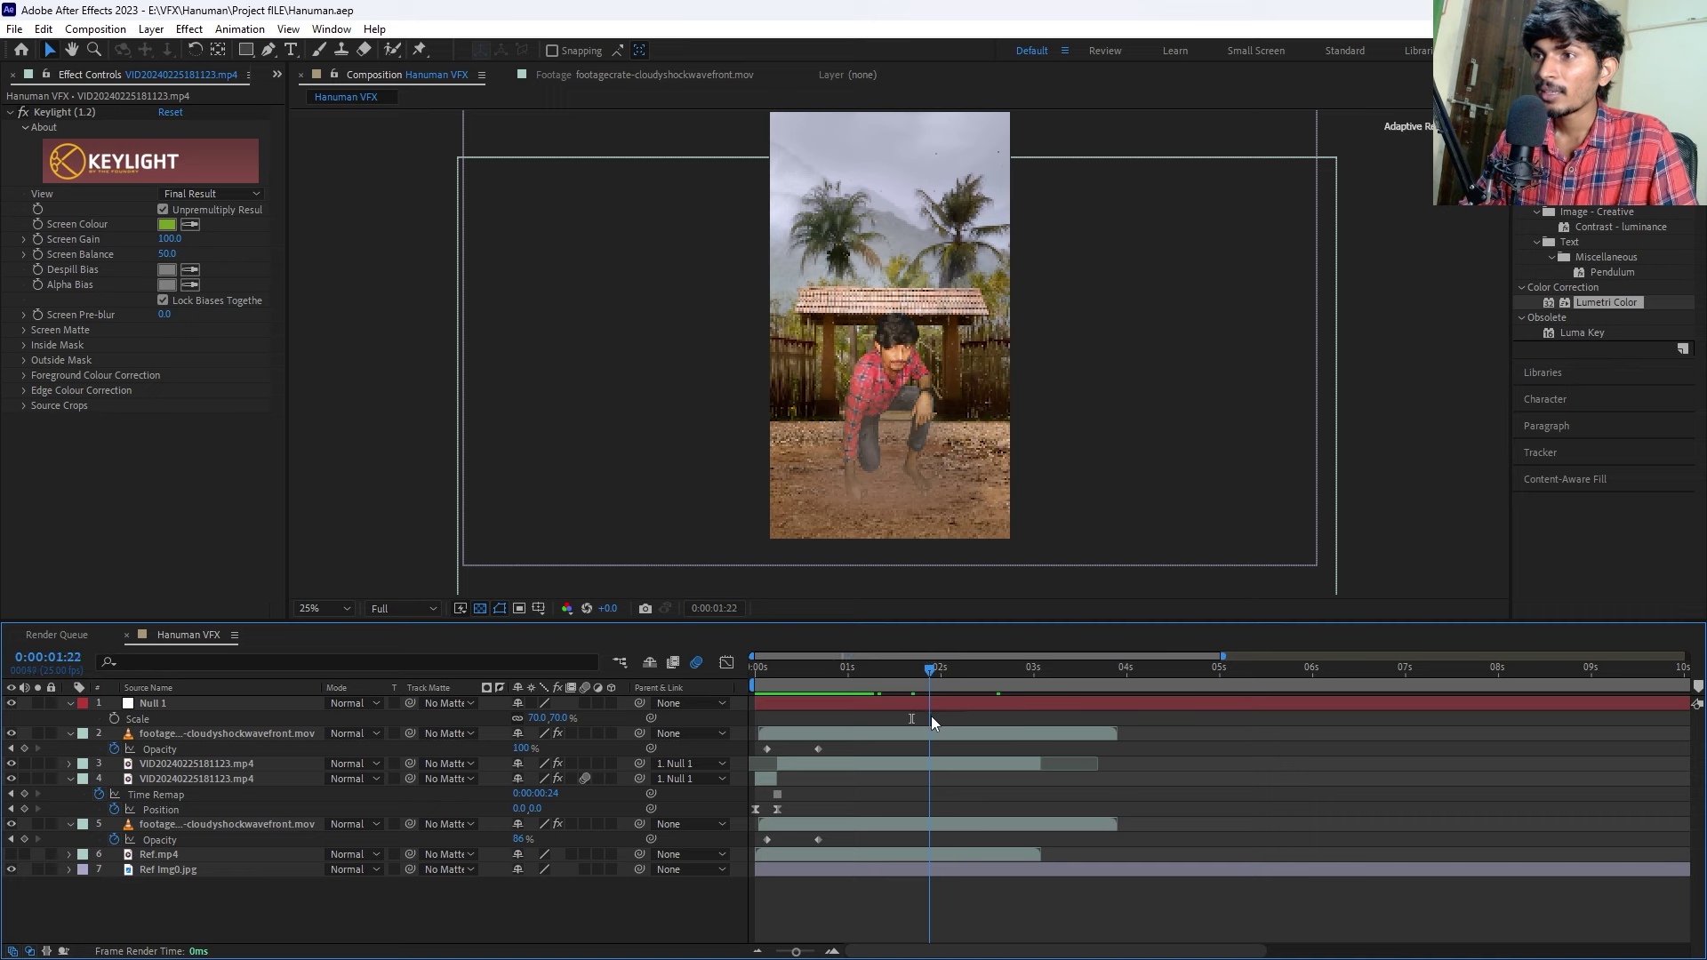
left_click(899, 765)
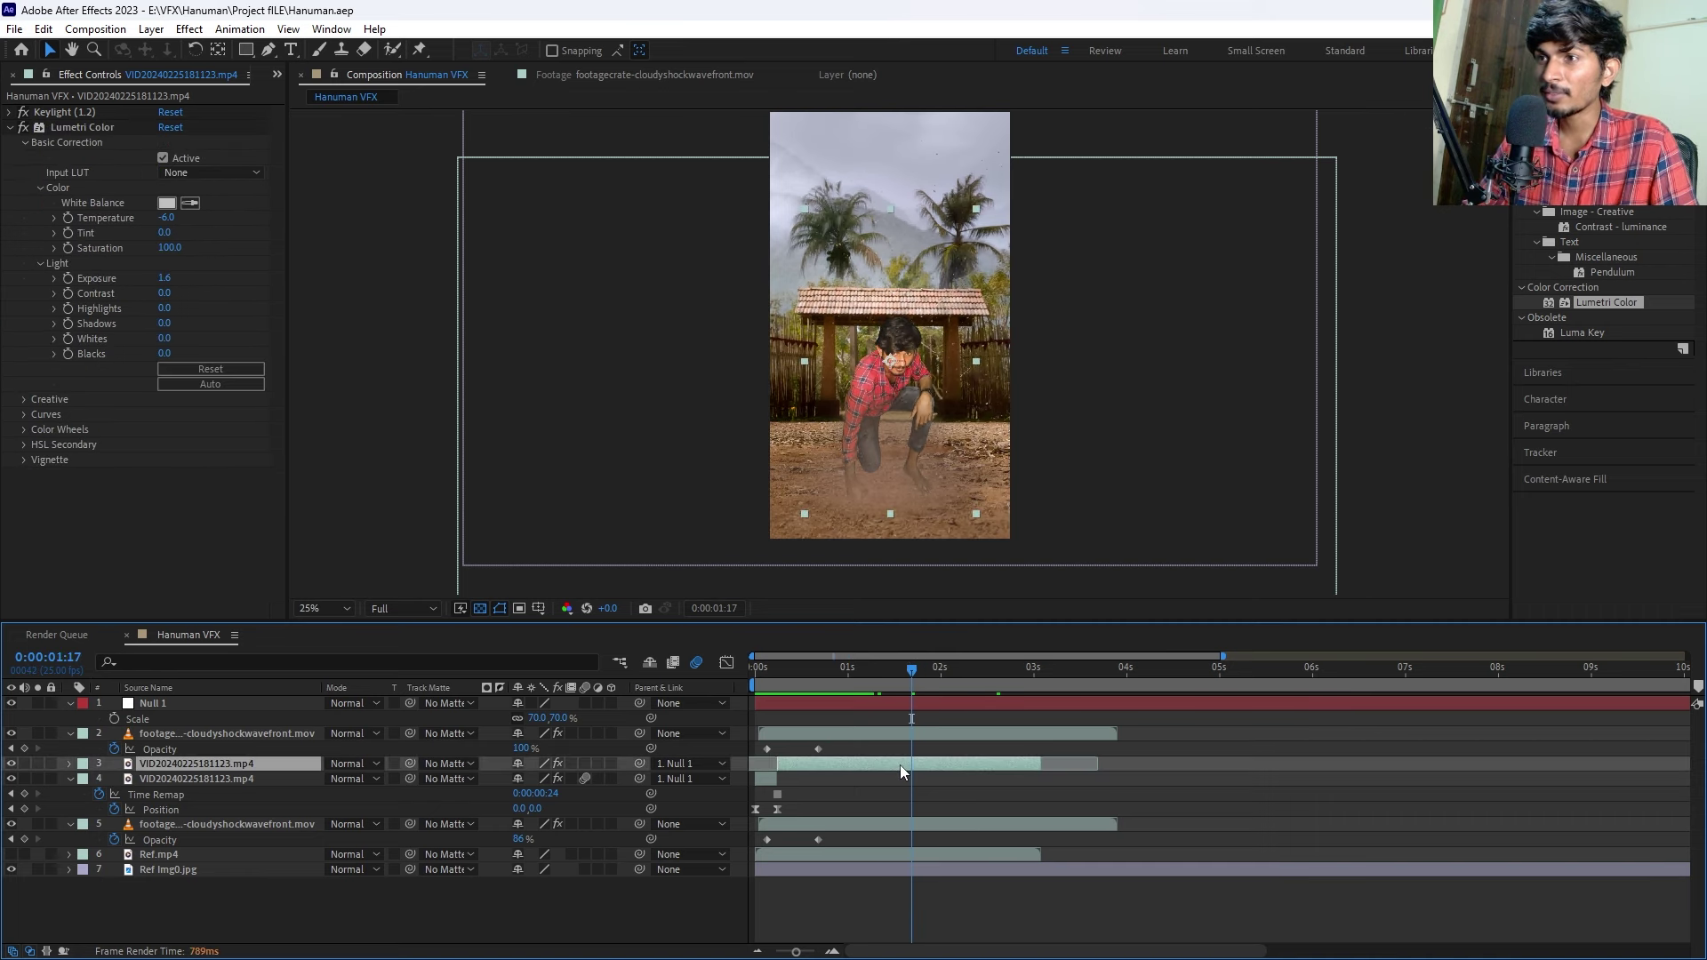
left_click_drag(909, 669, 919, 668)
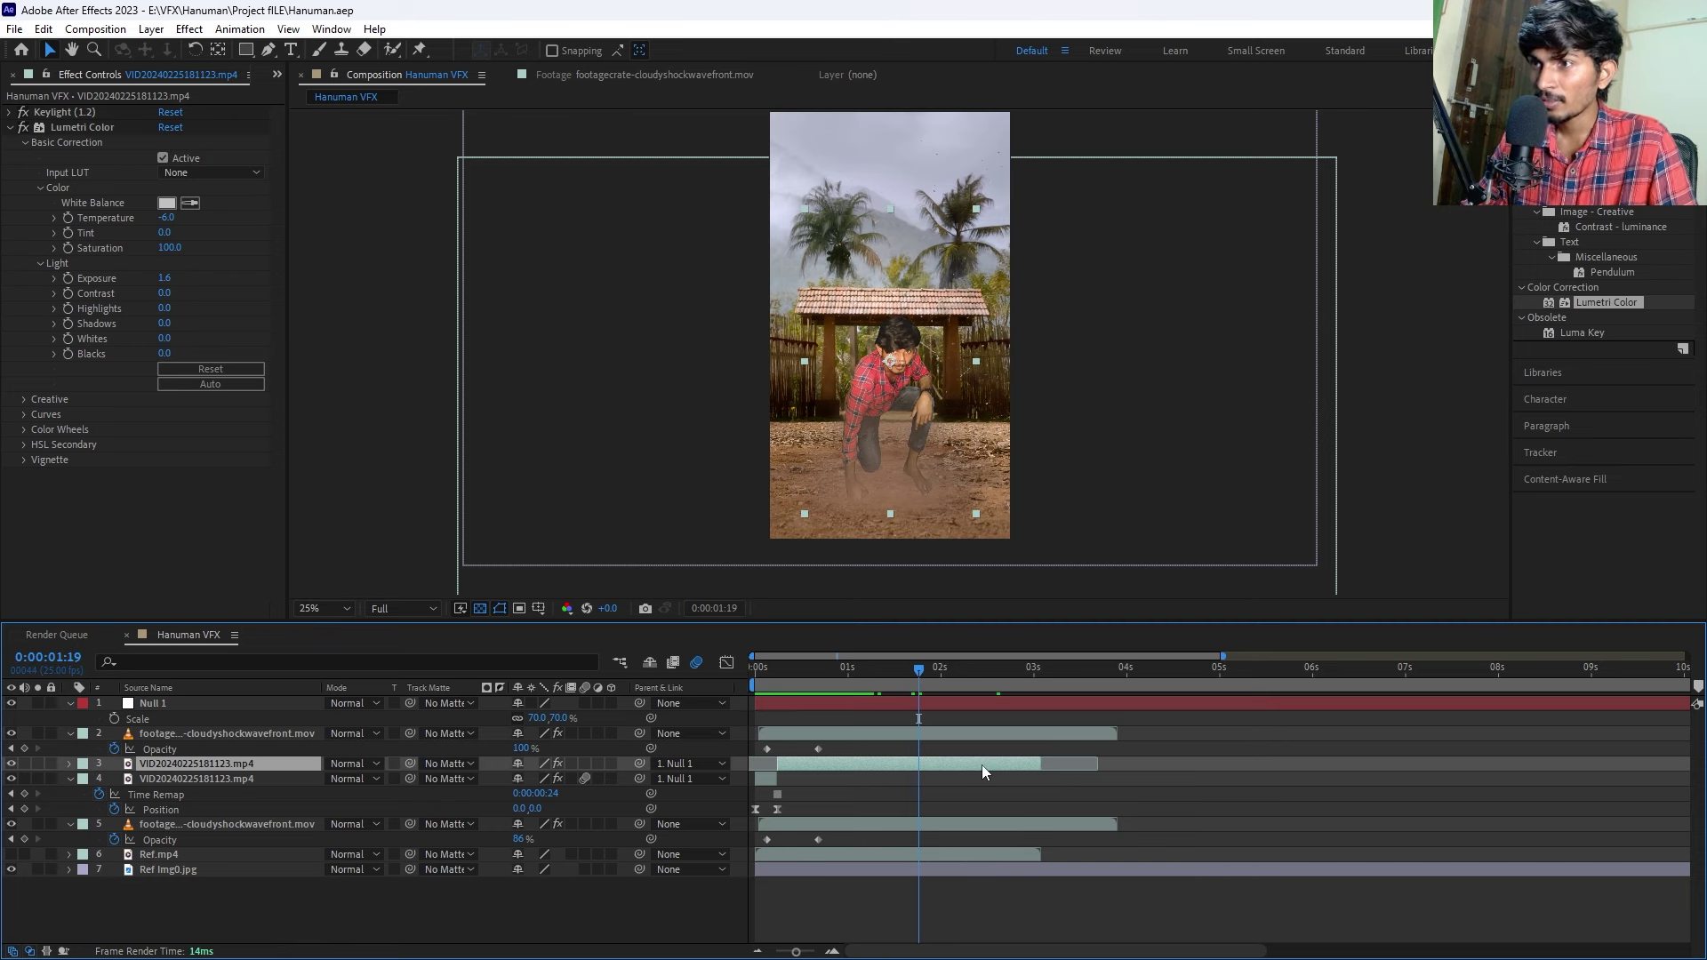
key("ctrl+shift+d")
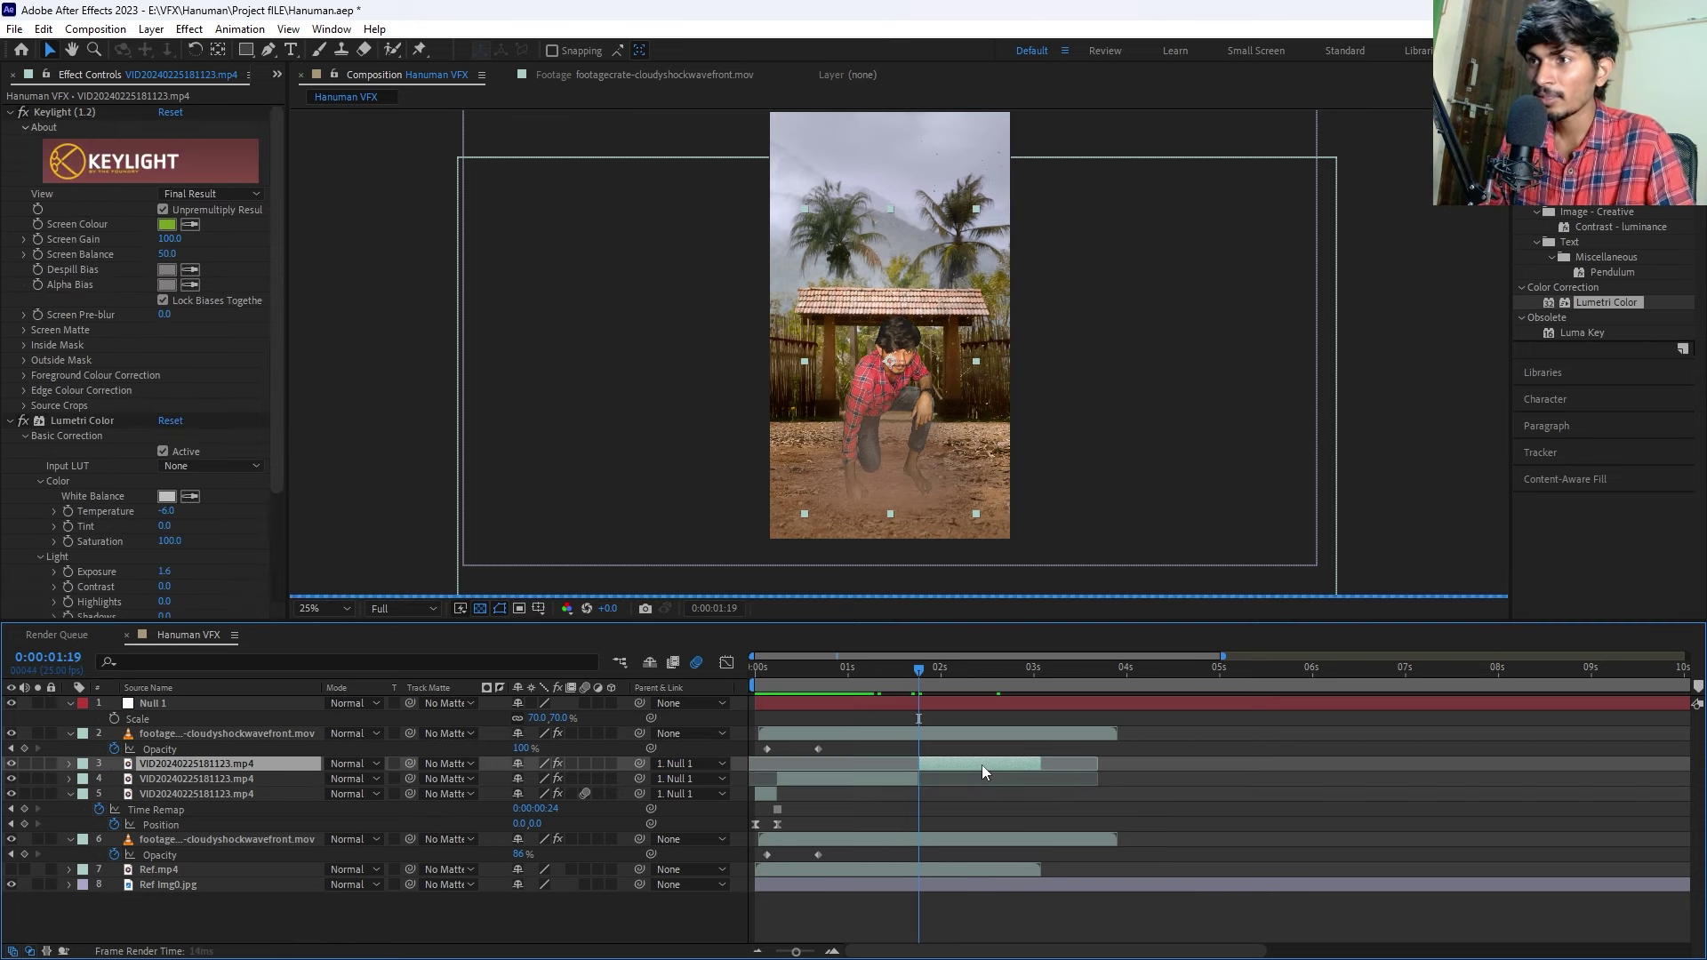
key("Delete")
left_click(897, 763)
Time-stretch the keyed actor layer with a 200% stretch factor.
right_click(896, 761)
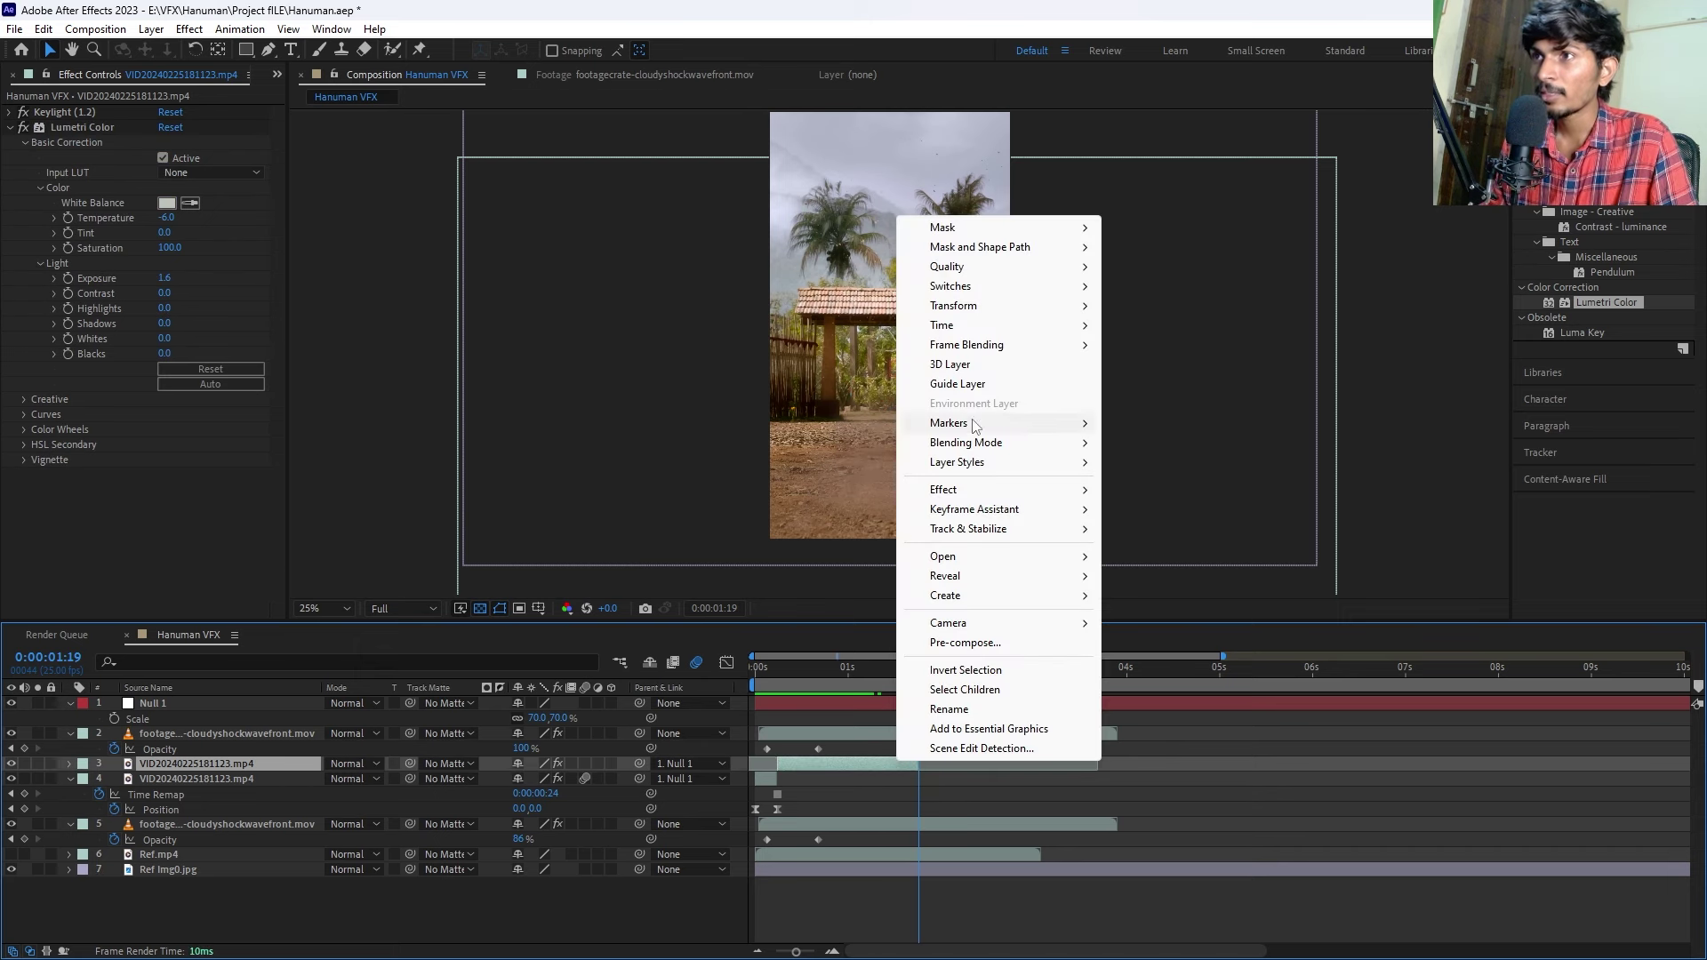
mouse_move(944, 325)
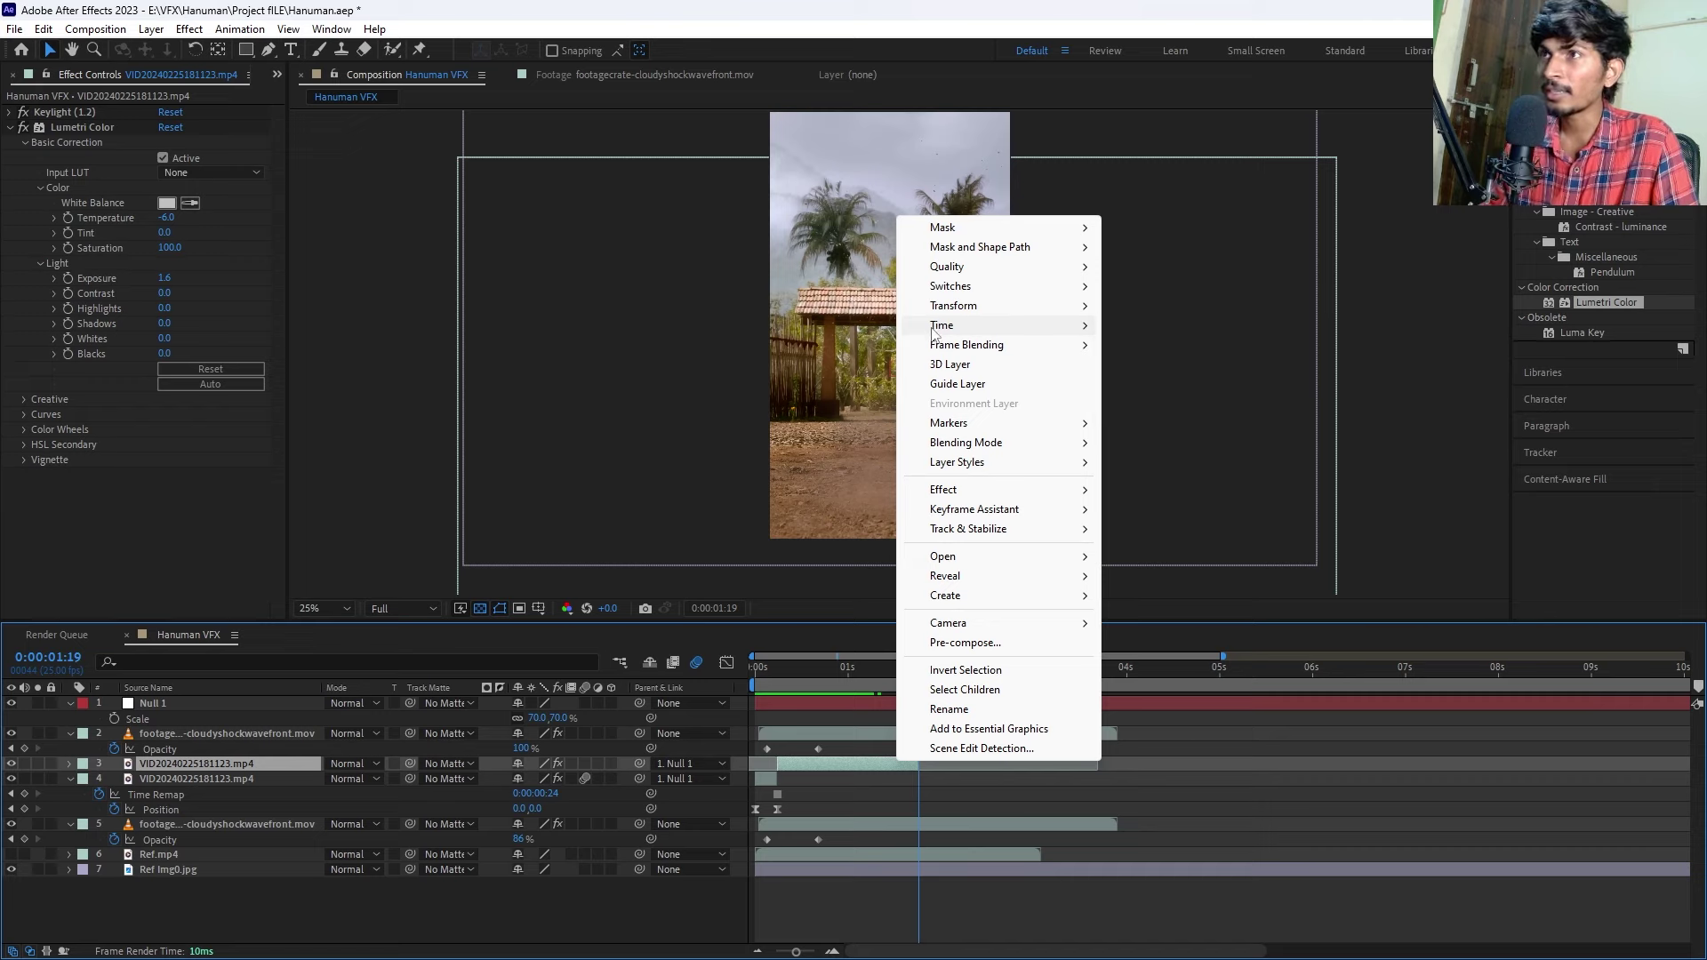
left_click(1163, 365)
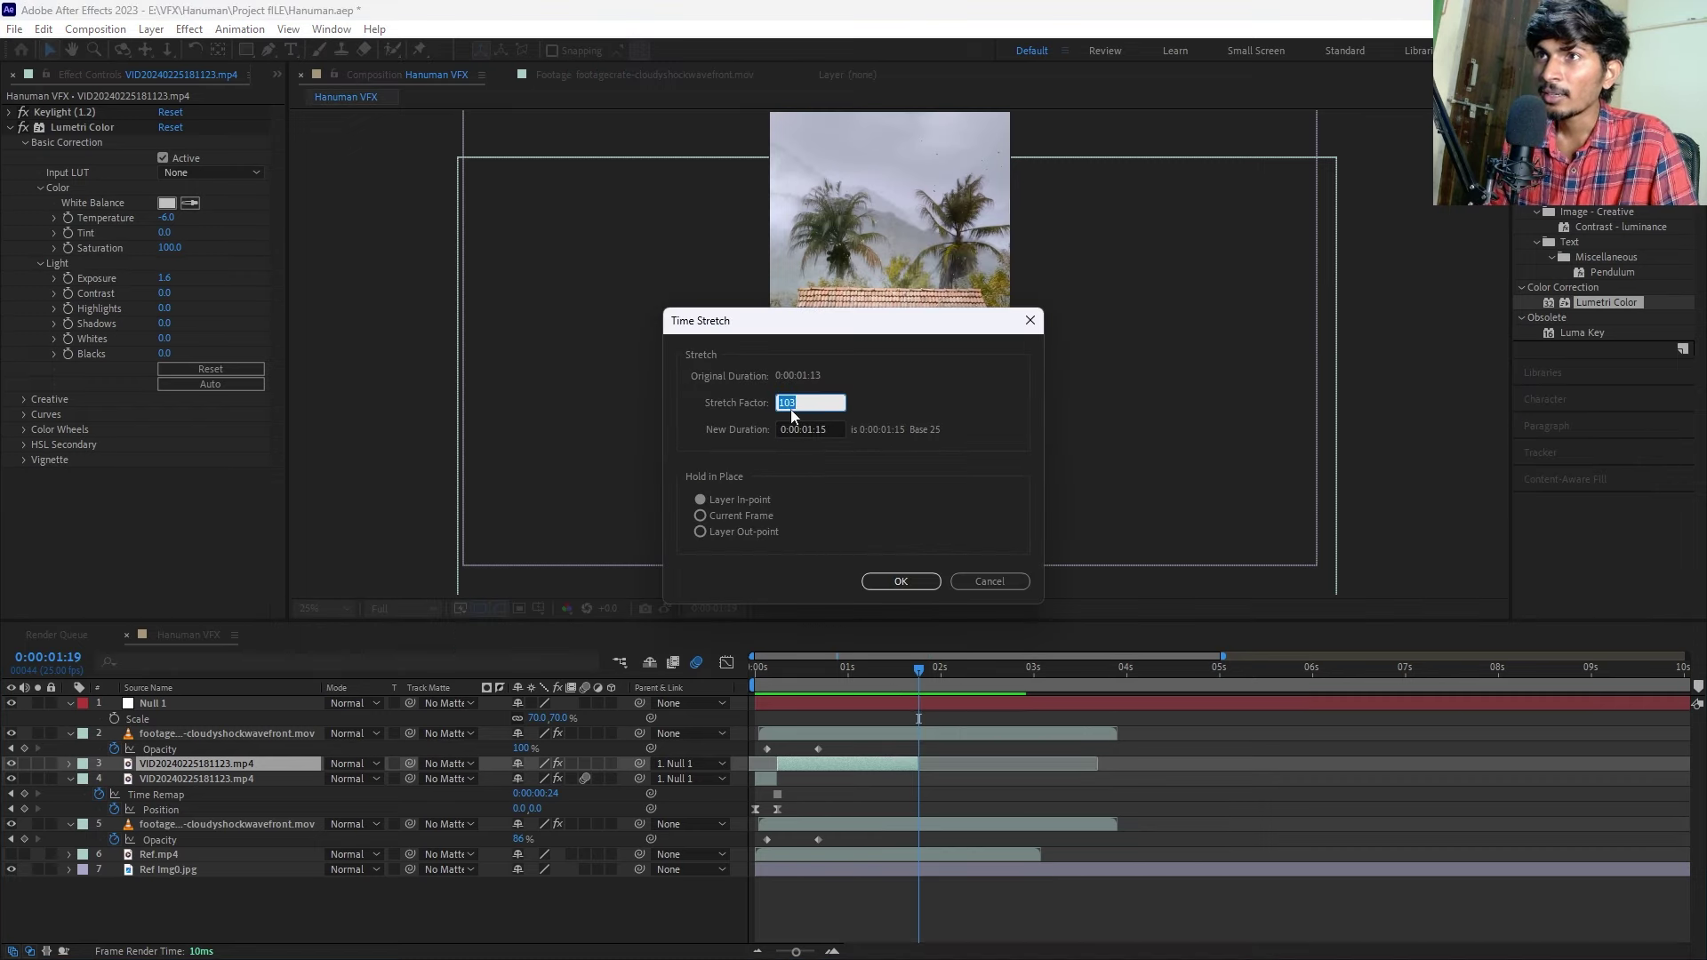
type("200")
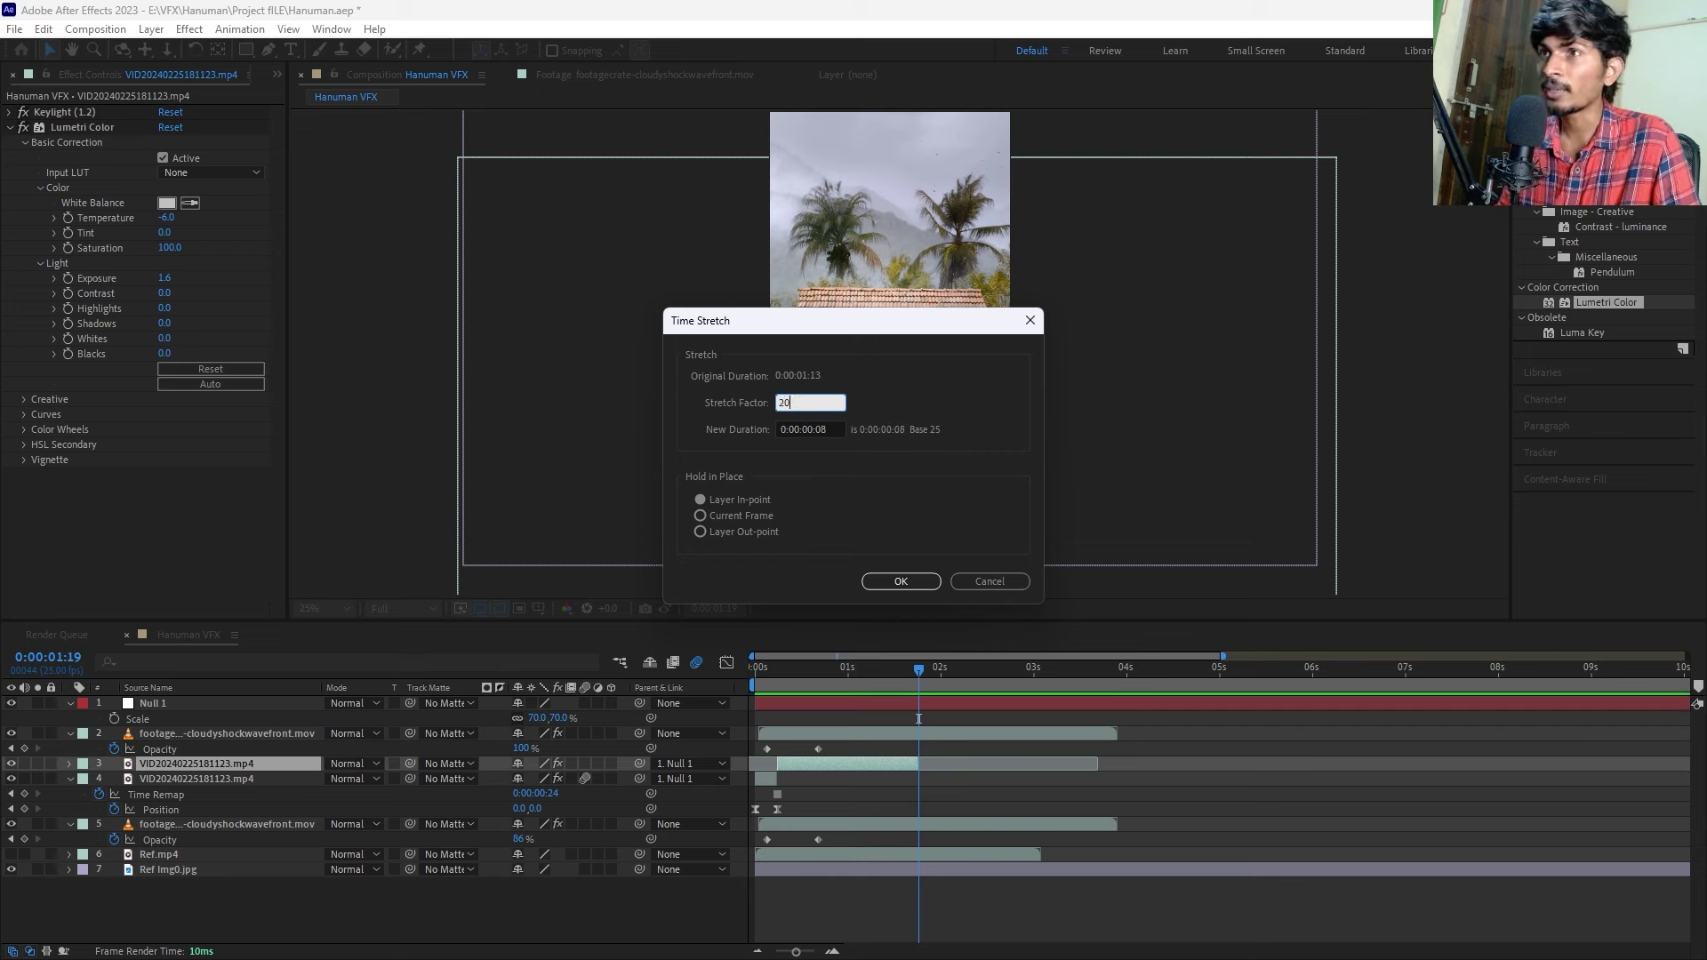
left_click(891, 583)
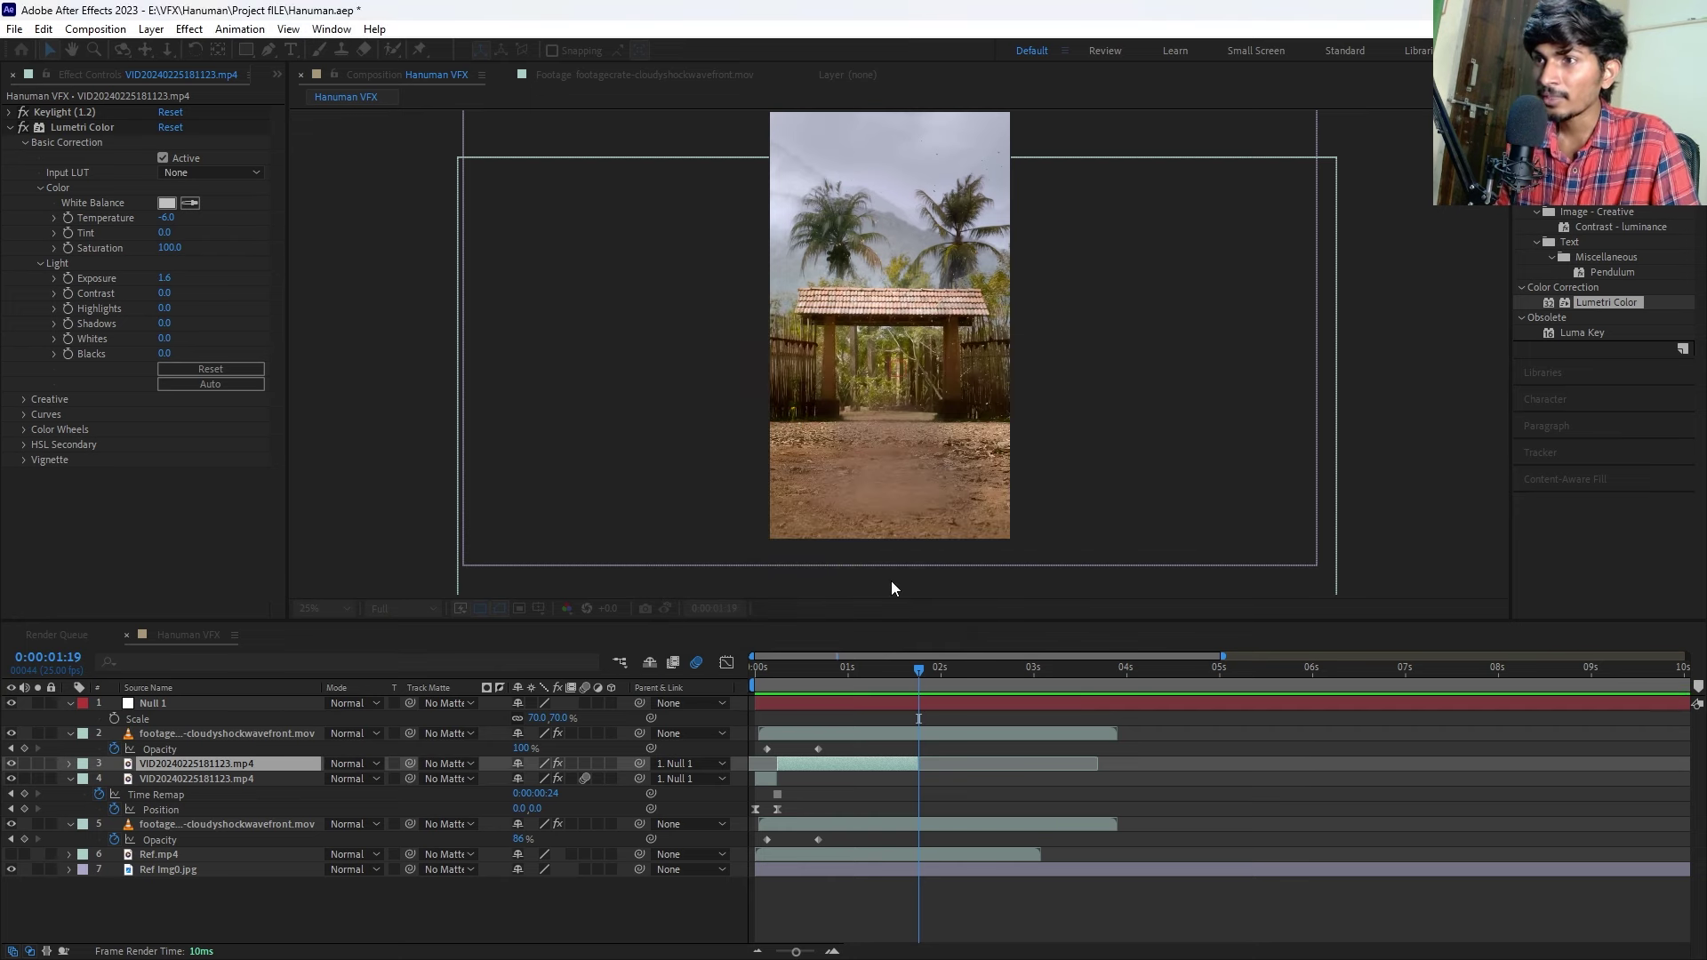
left_click(1025, 782)
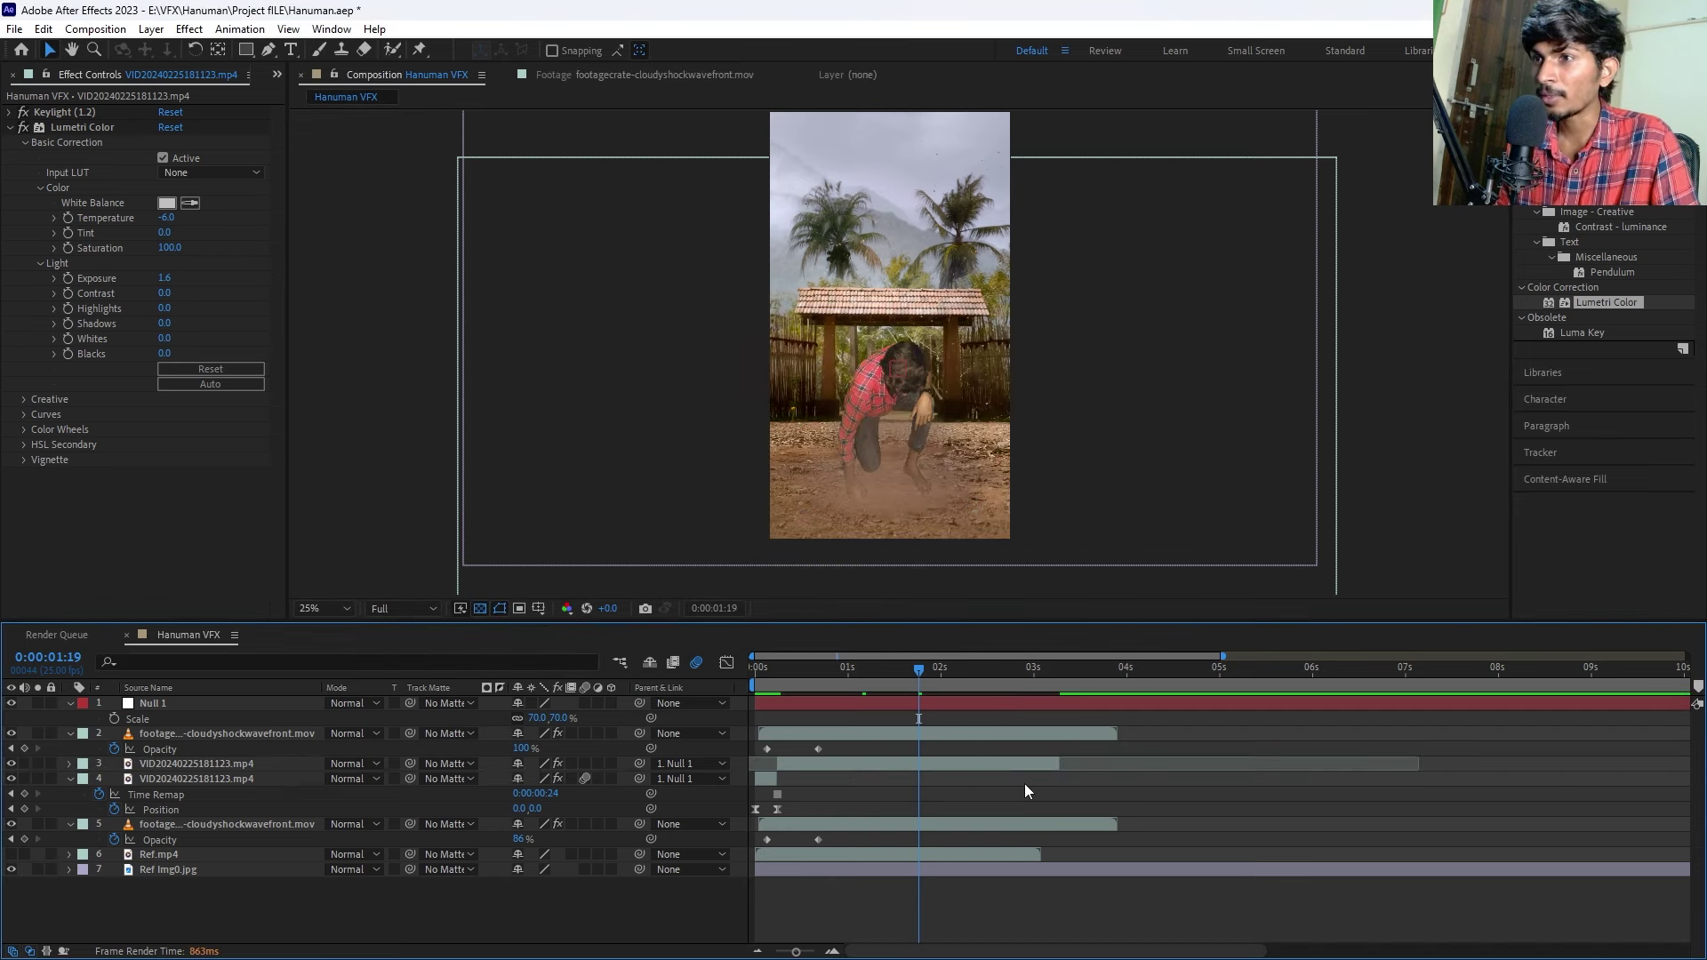
Preview the shot, then trim the actor layer's out-point to 0:00:03:02.
key("Home")
key("space")
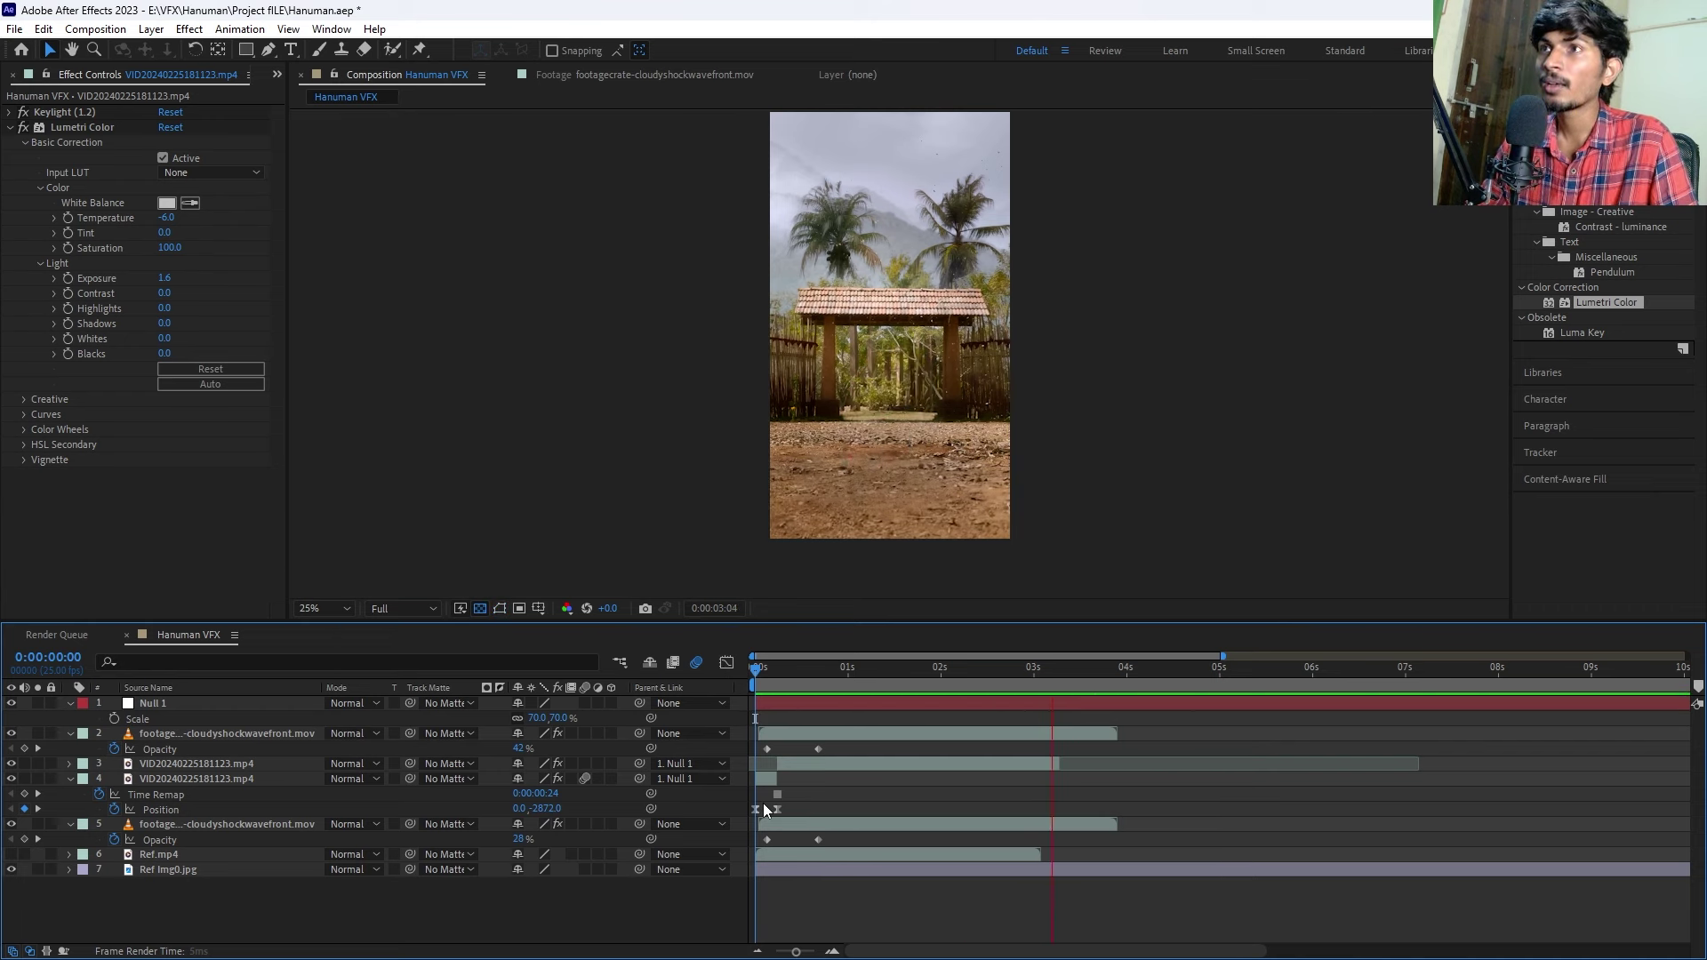
key("space")
left_click_drag(1029, 669, 1041, 673)
left_click(1063, 763)
left_click_drag(1063, 763, 1041, 762)
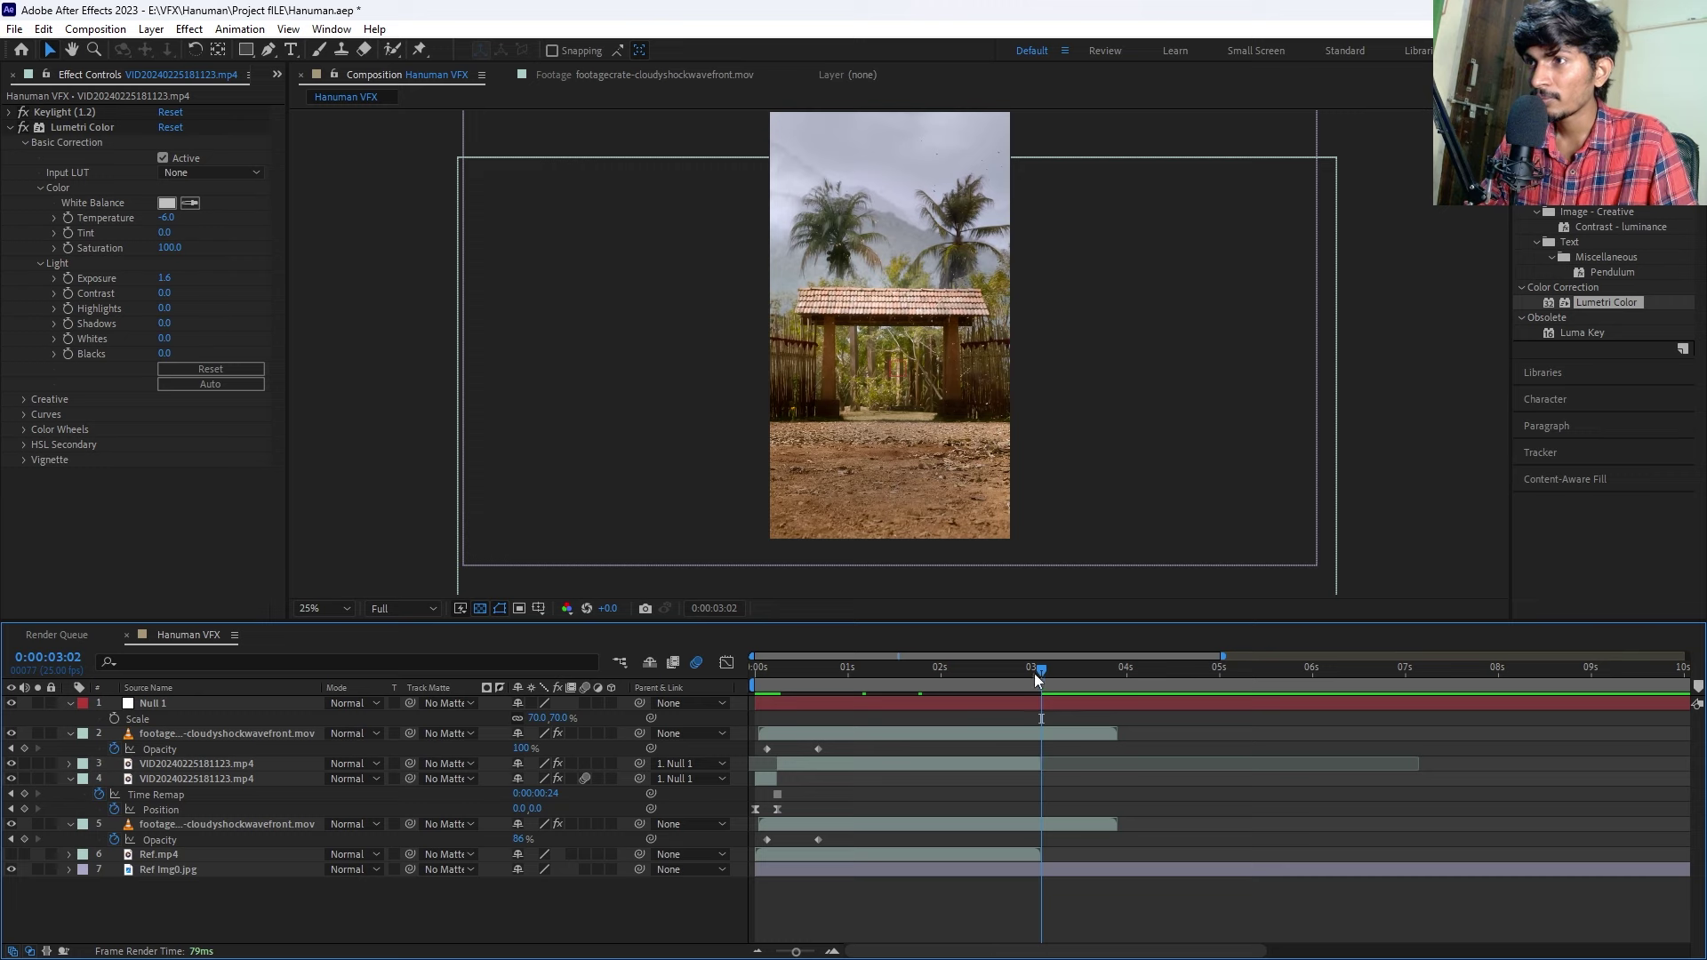
Preview the trimmed shot from the beginning and return to the first frame.
left_click_drag(1039, 668, 739, 717)
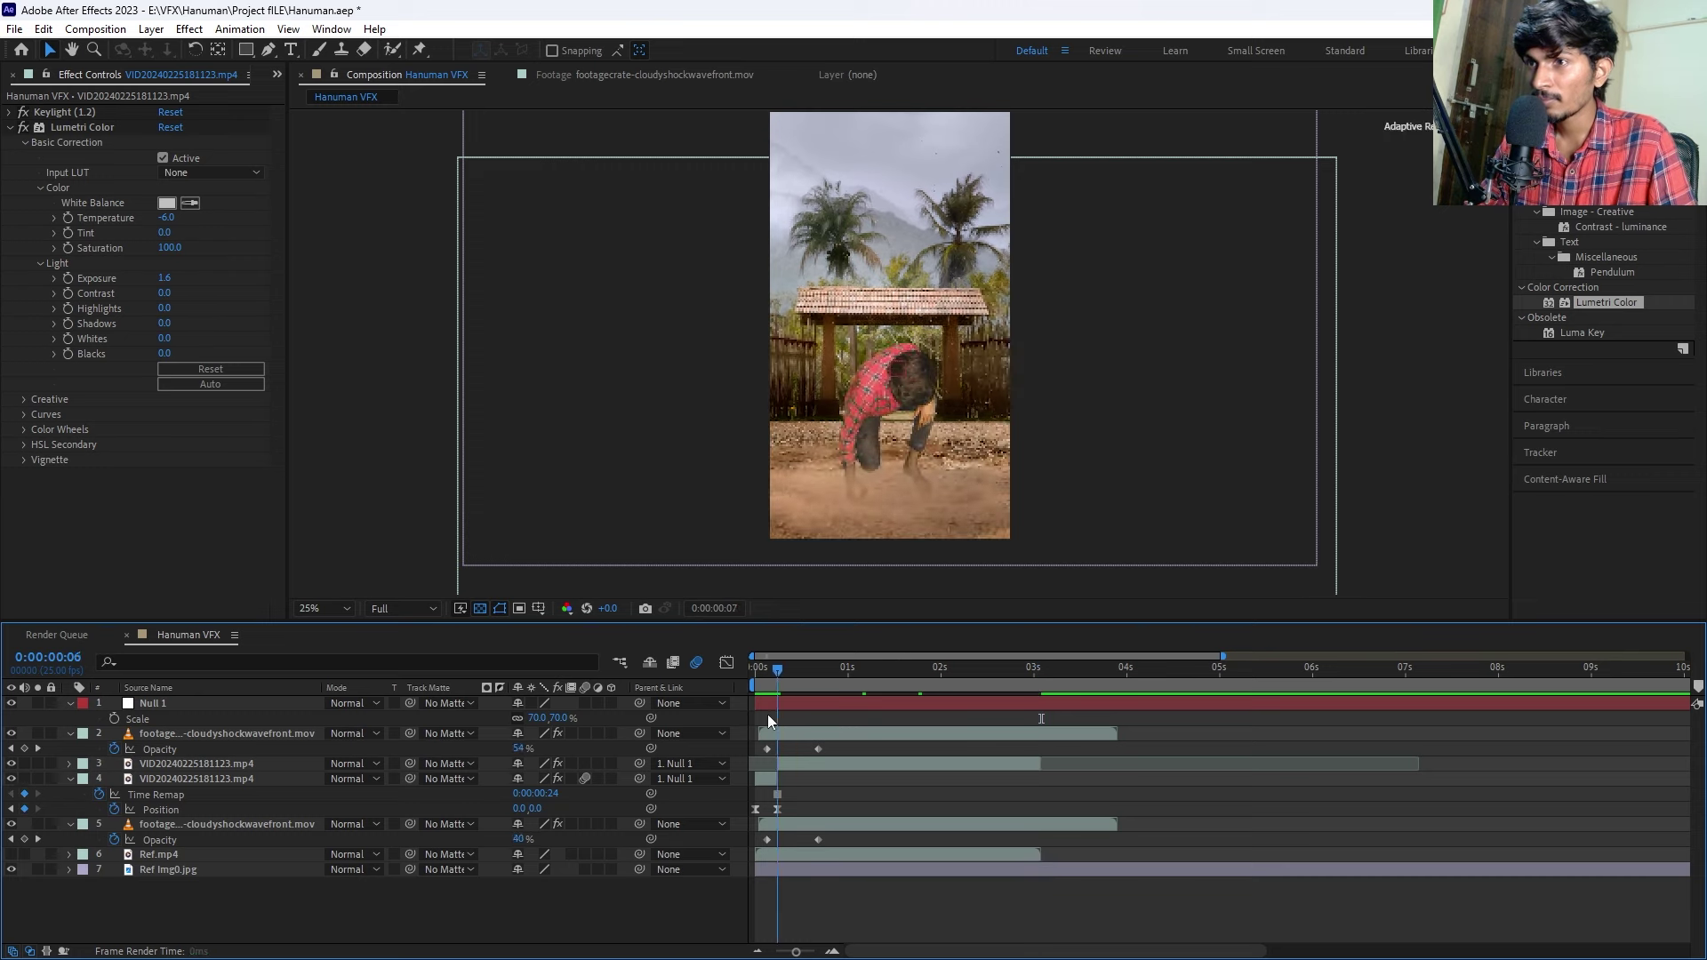
key("space")
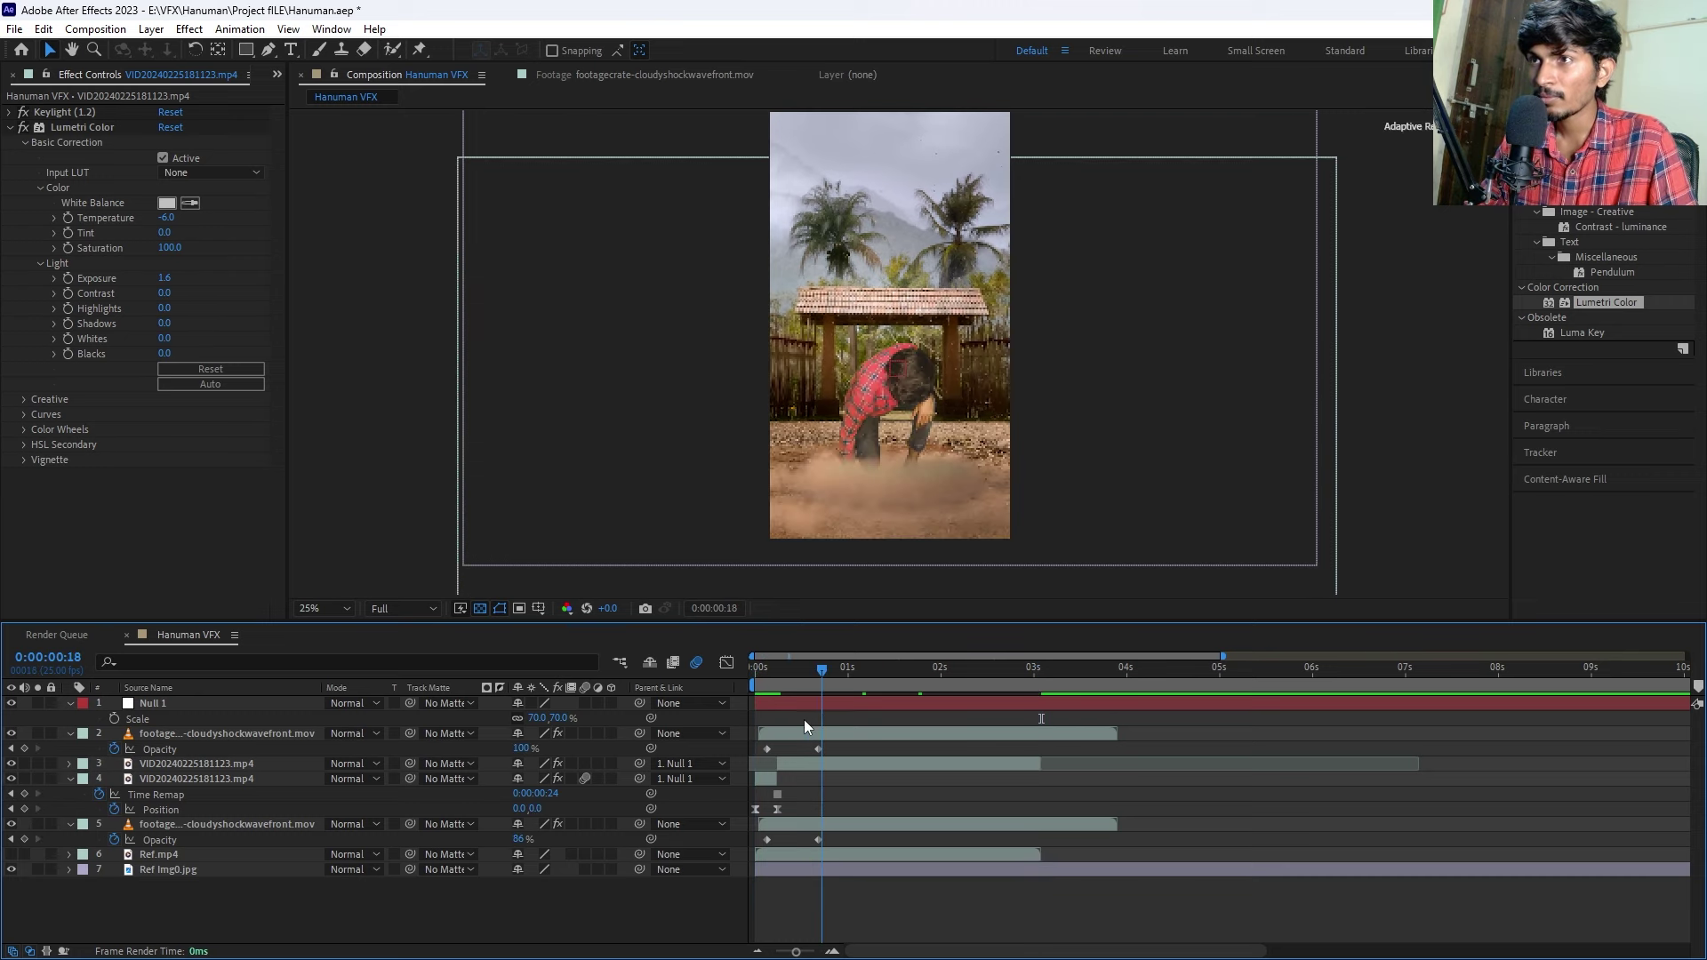
key("space")
key("space")
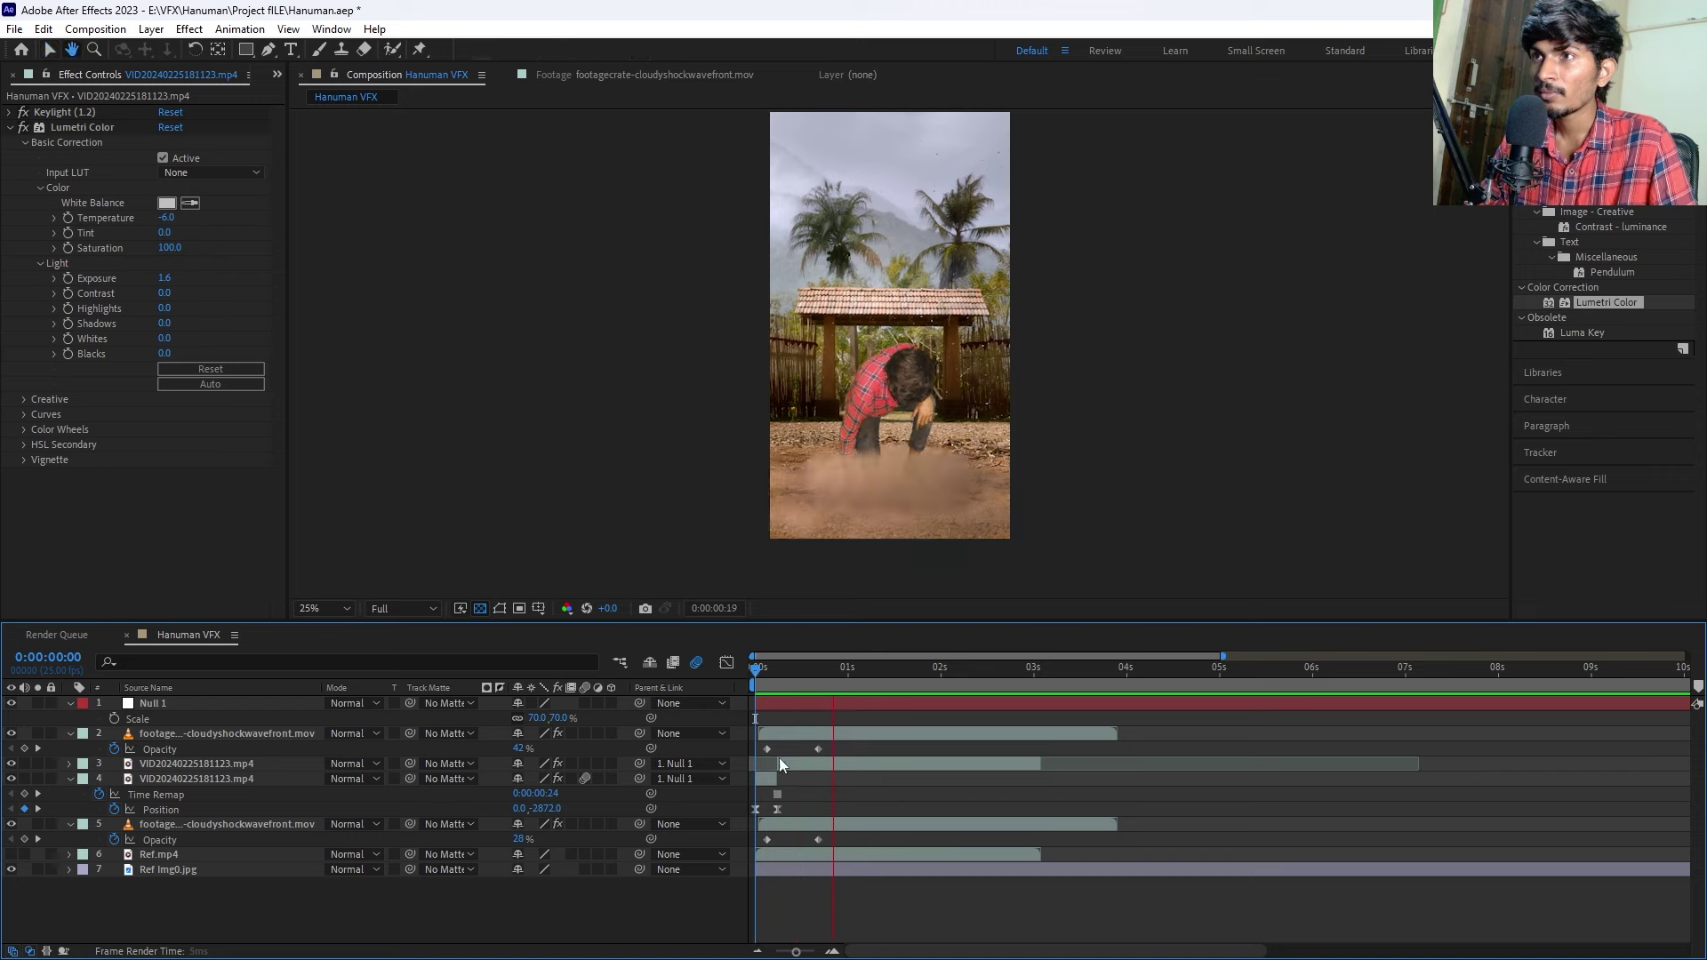
left_click(790, 676)
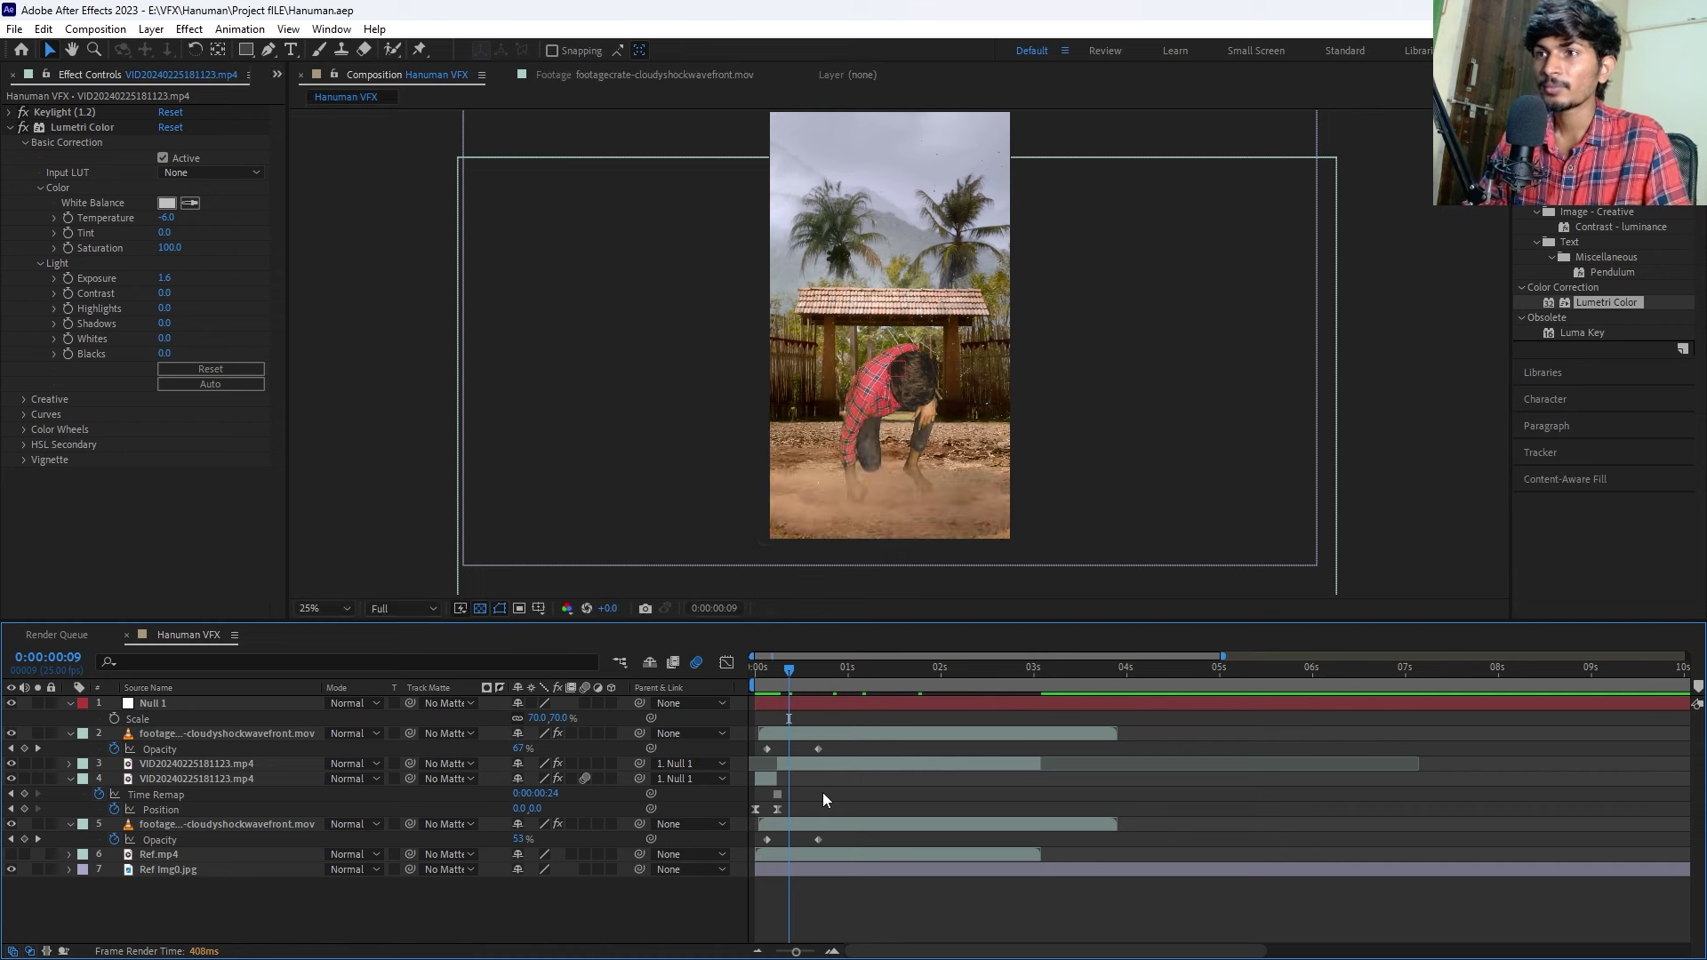
key("Home")
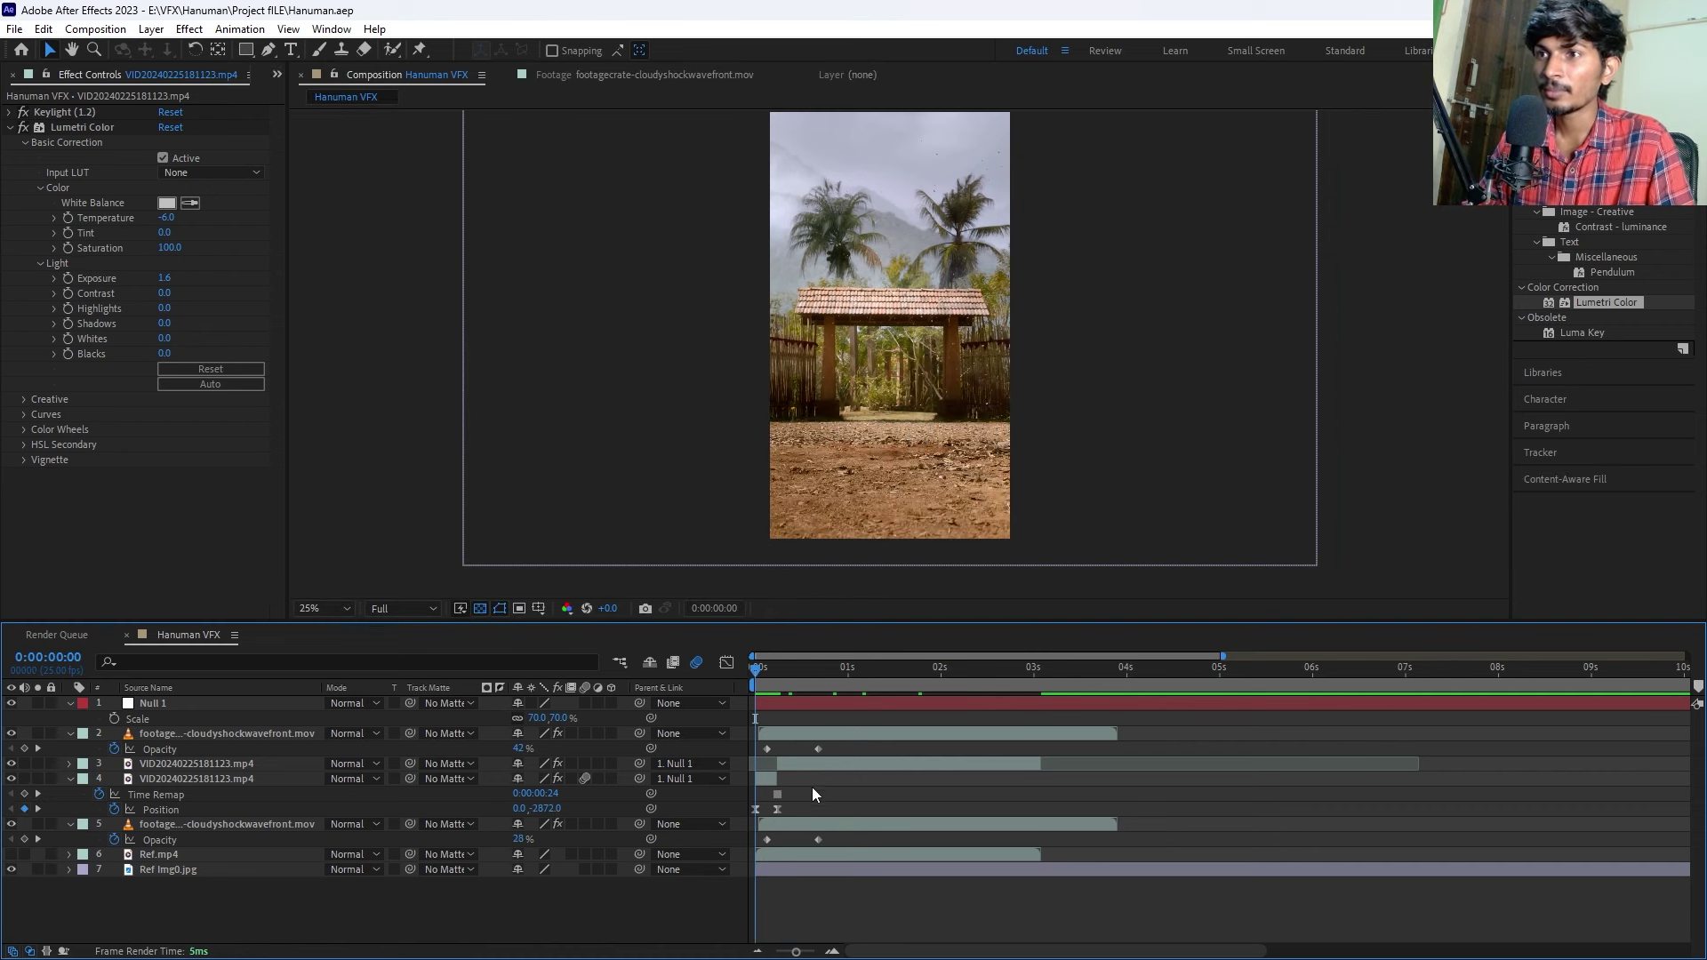
Add a new adjustment layer, Adjustment Layer 1, to the composition.
right_click(737, 705)
mouse_move(782, 712)
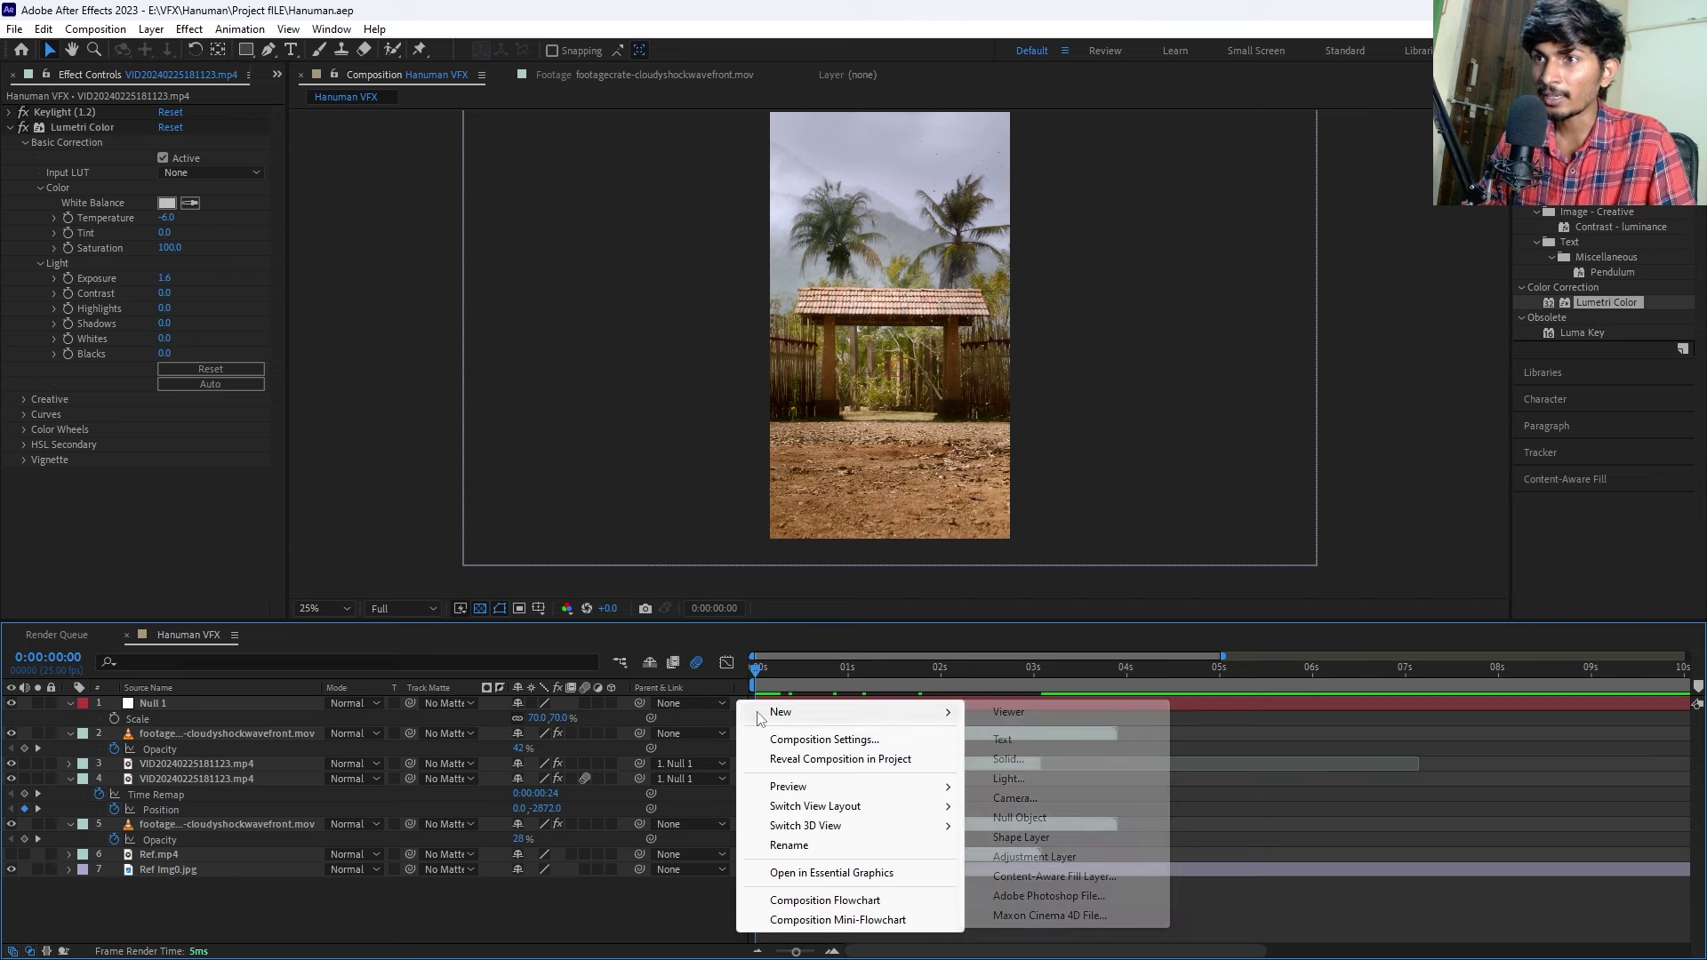
left_click(1014, 856)
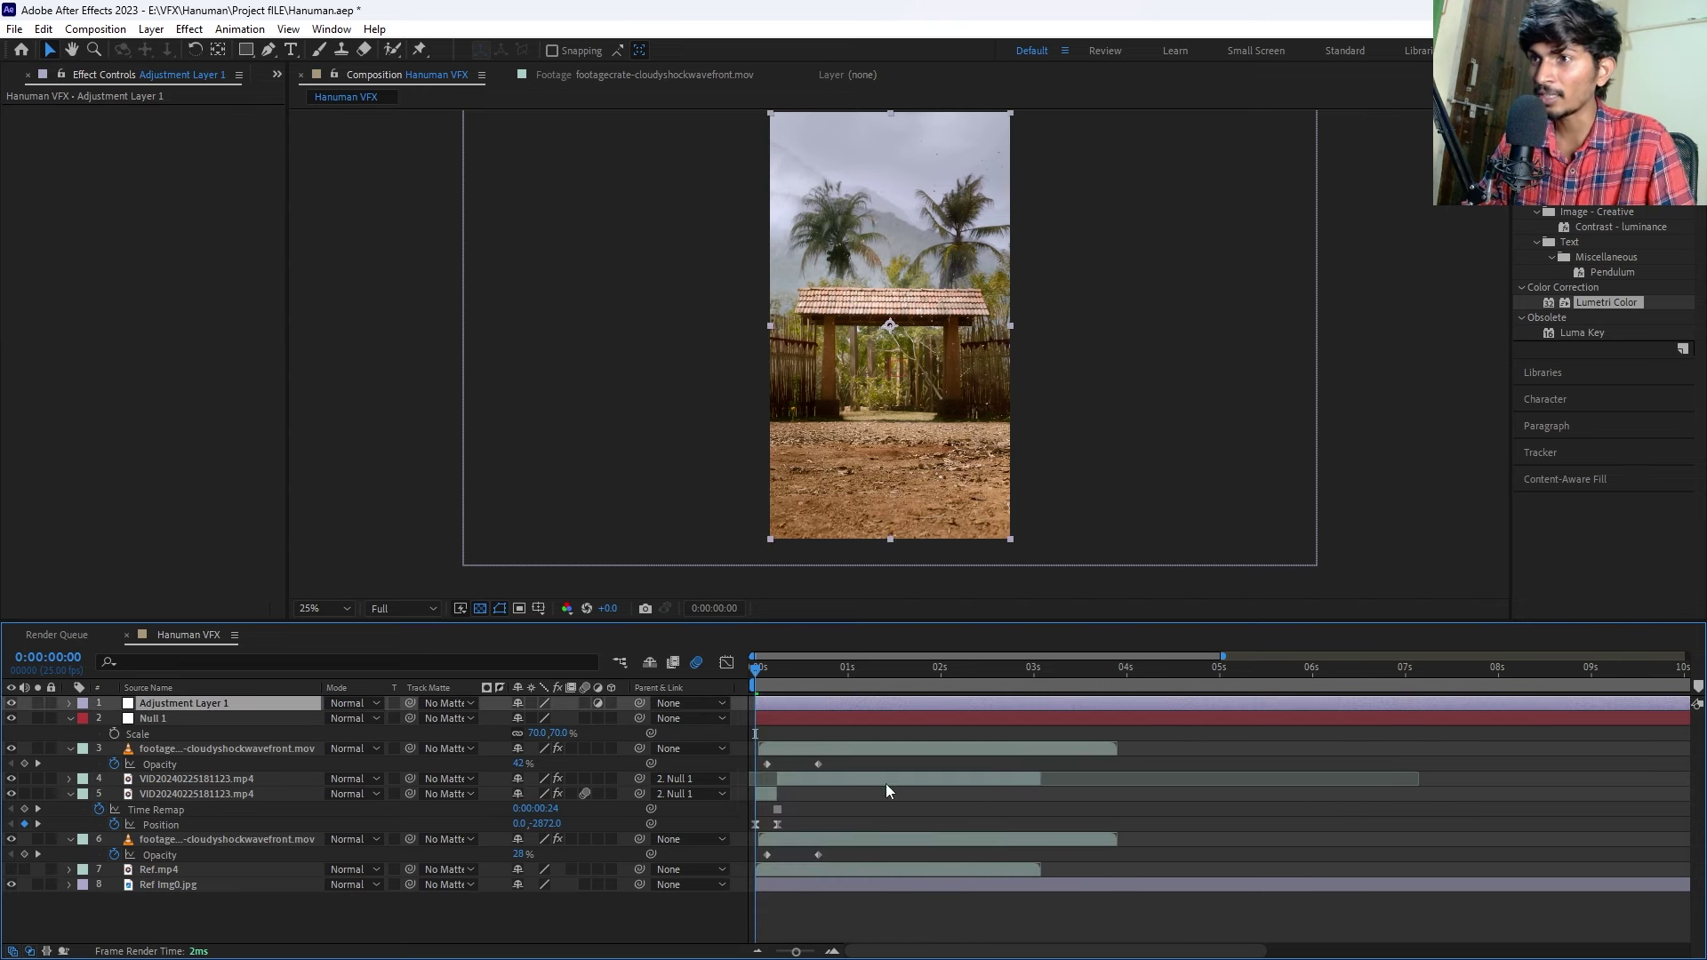
left_click(776, 702)
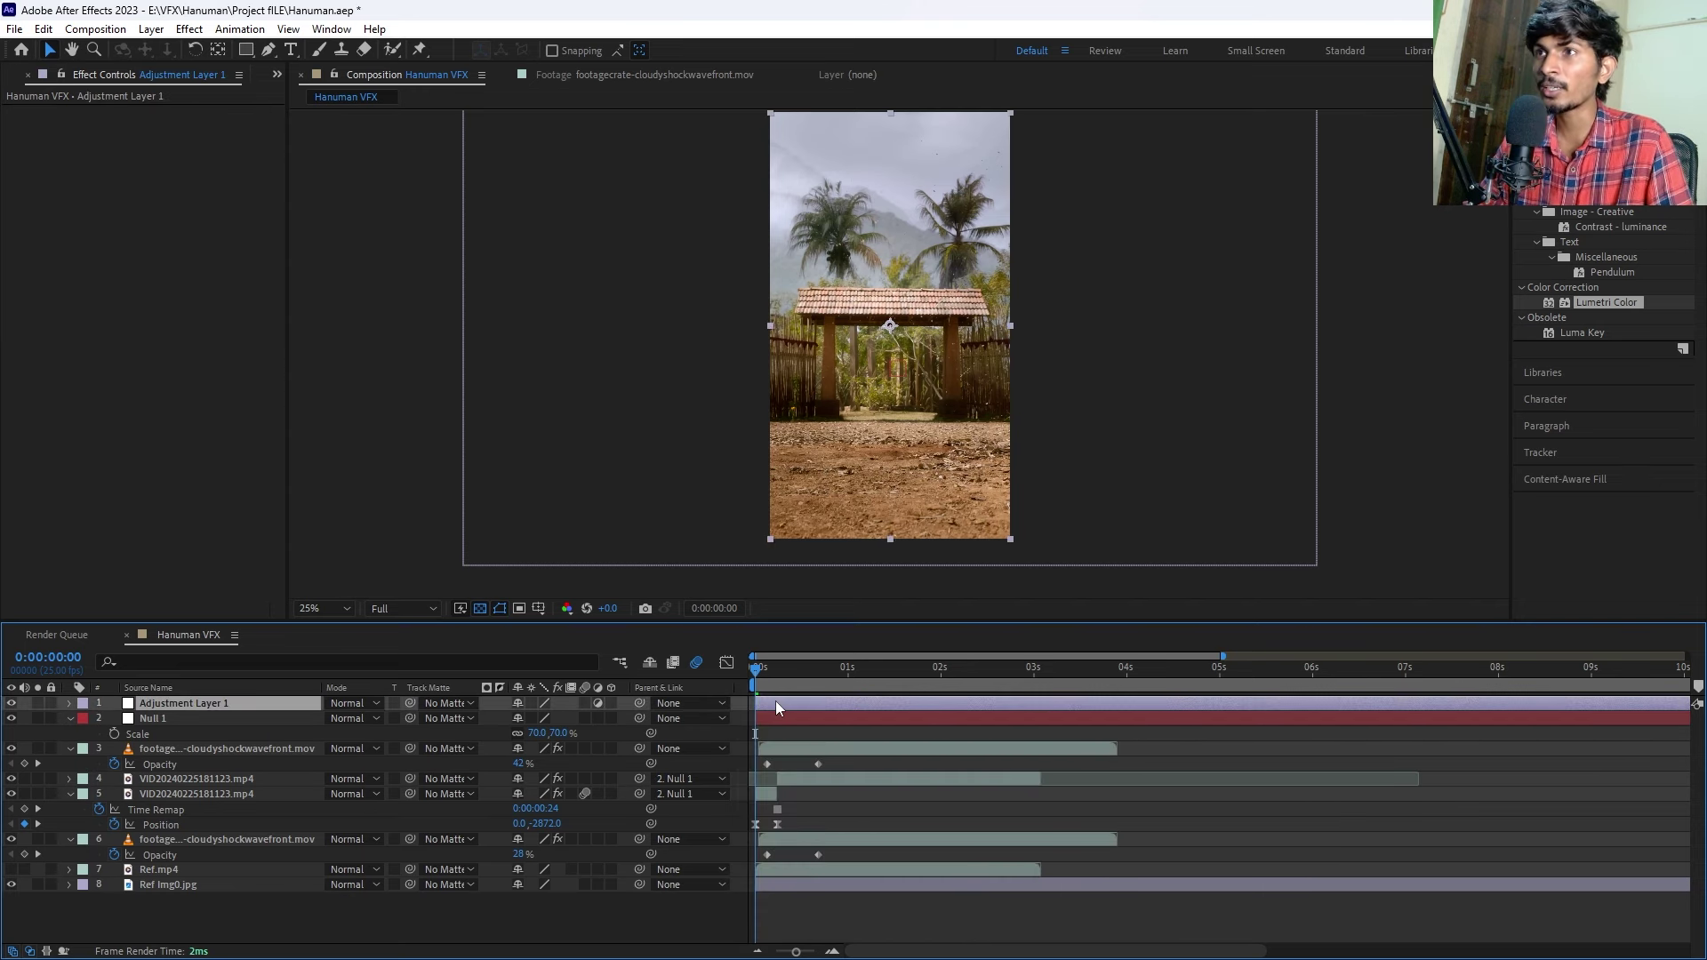
left_click(790, 724)
left_click(761, 703)
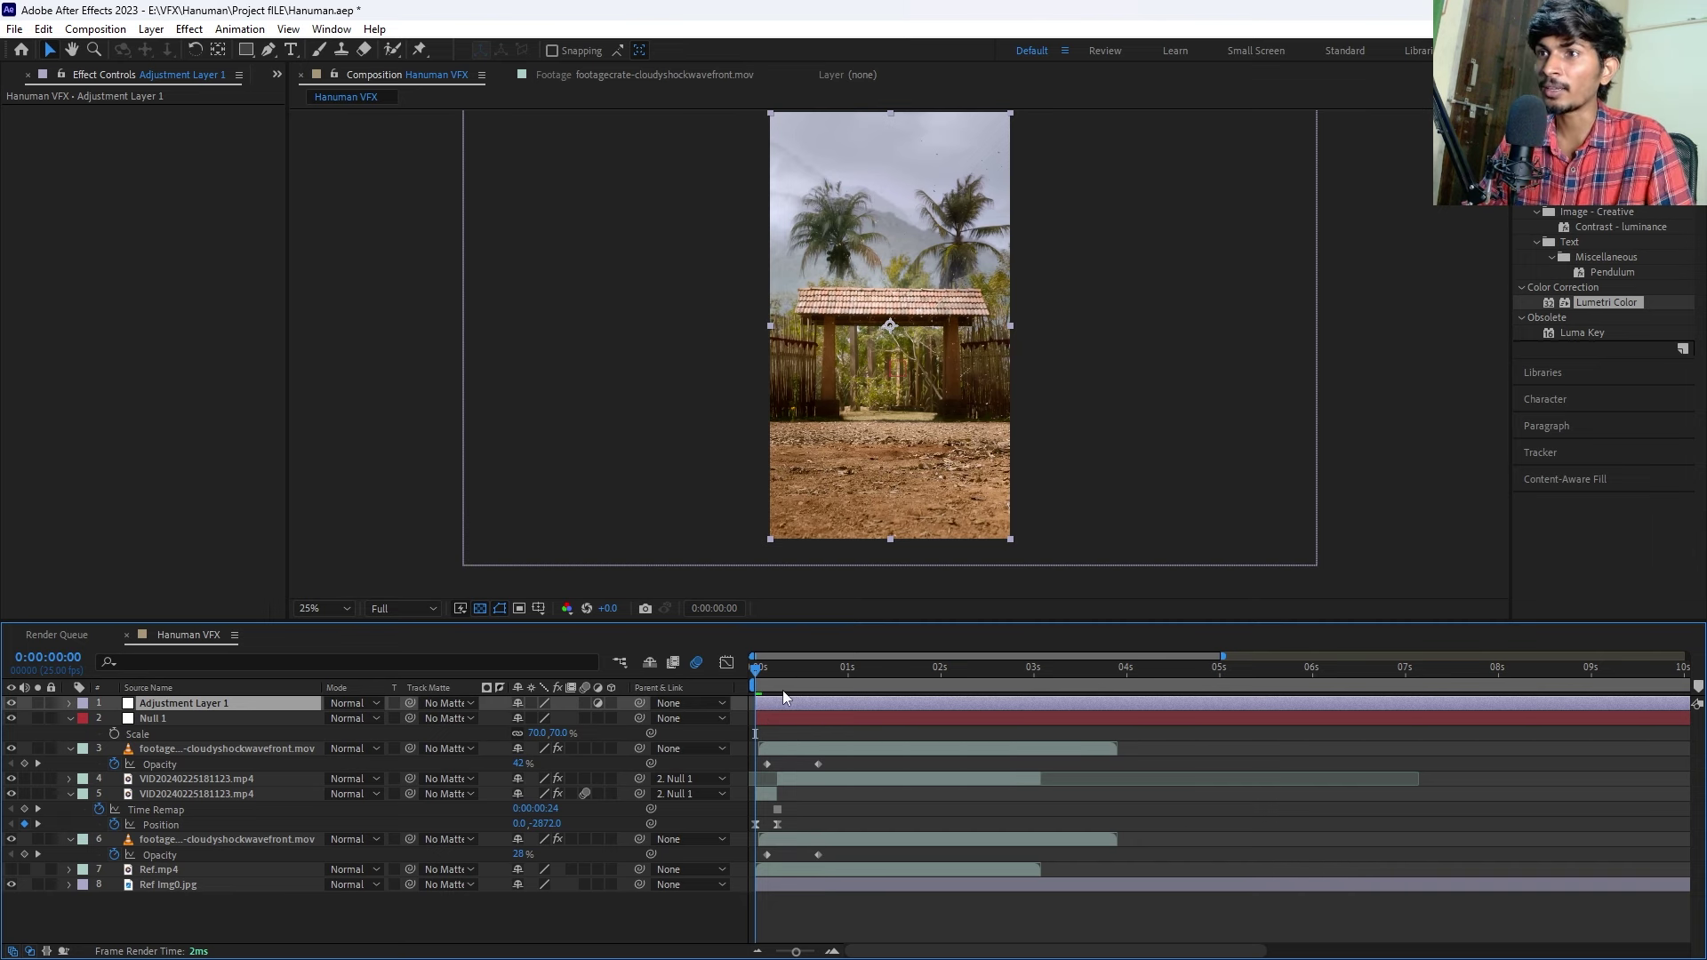
left_click(788, 720)
left_click(769, 705)
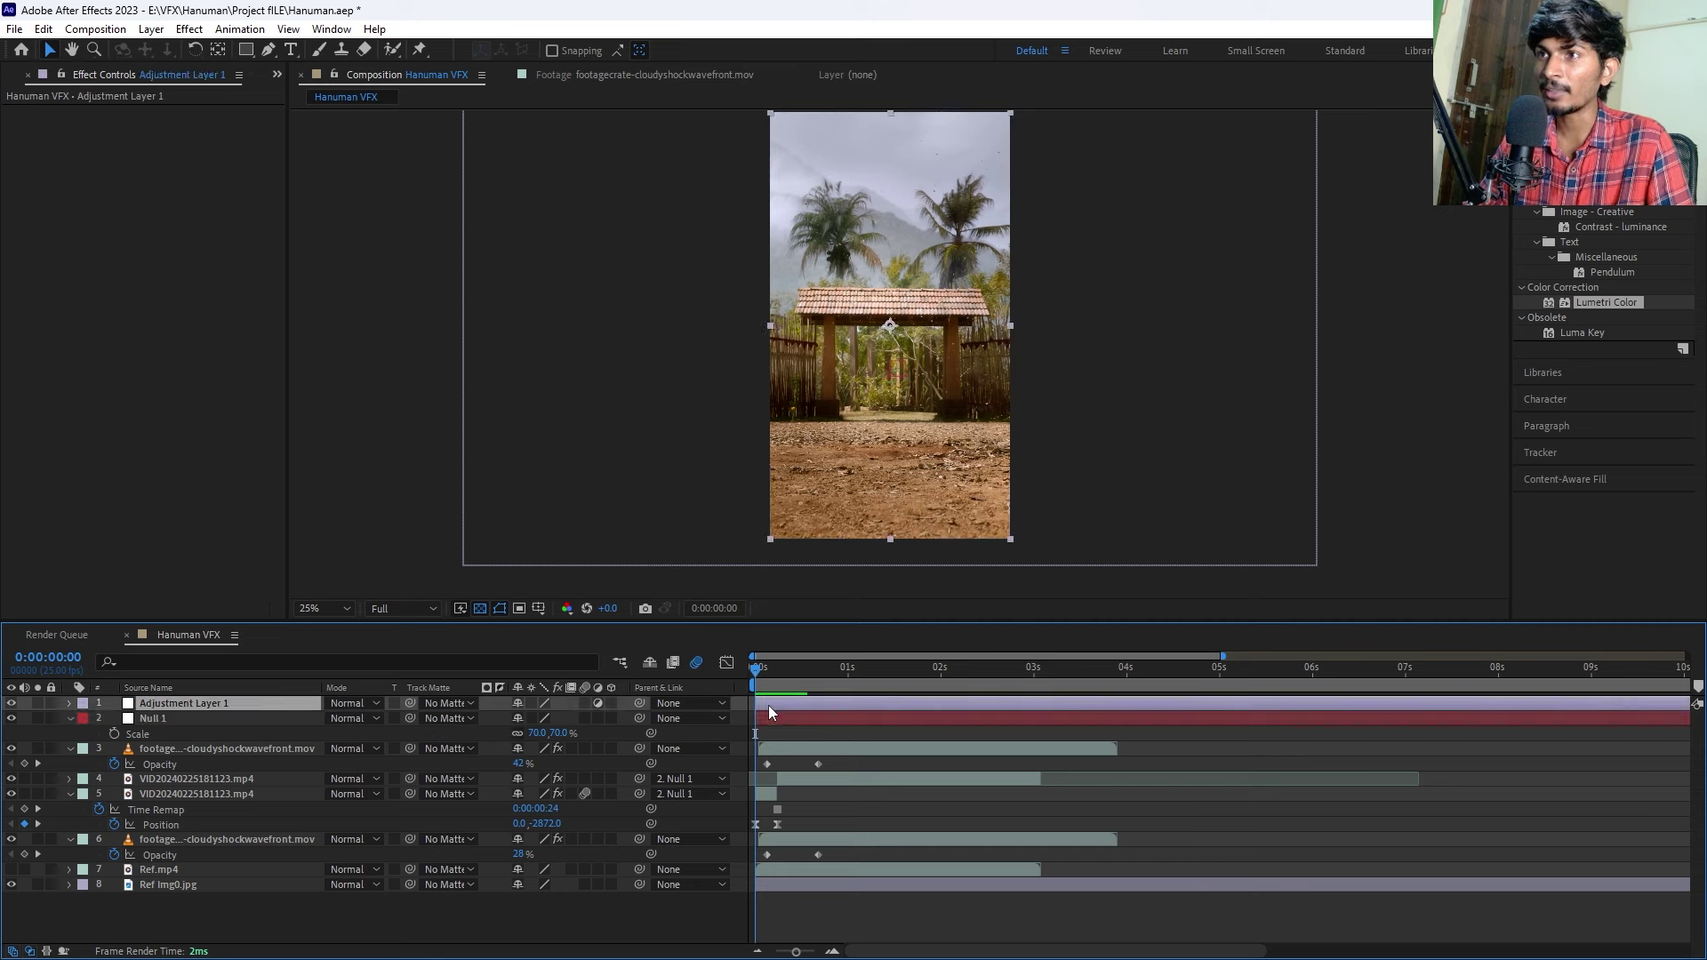
left_click(776, 702)
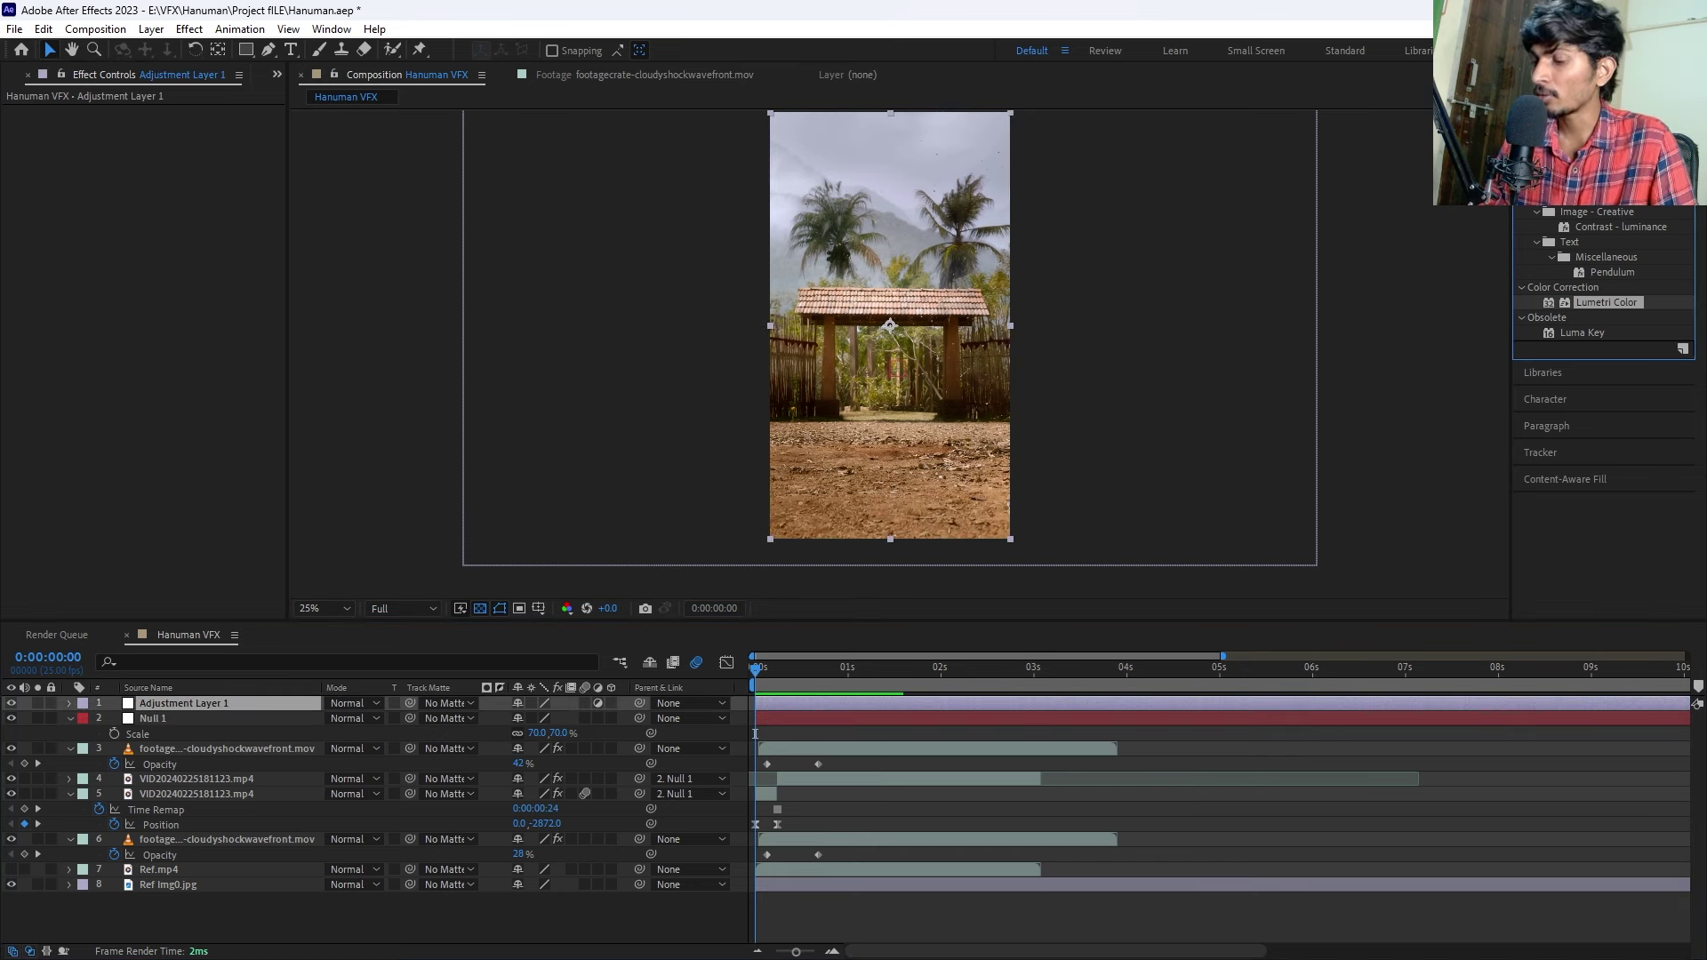
key("BackSpace")
key("BackSpace")
key("BackSpace")
left_click(797, 707)
Apply the Transform effect to Adjustment Layer 1 and enable an expression on its Position.
key("ctrl+space")
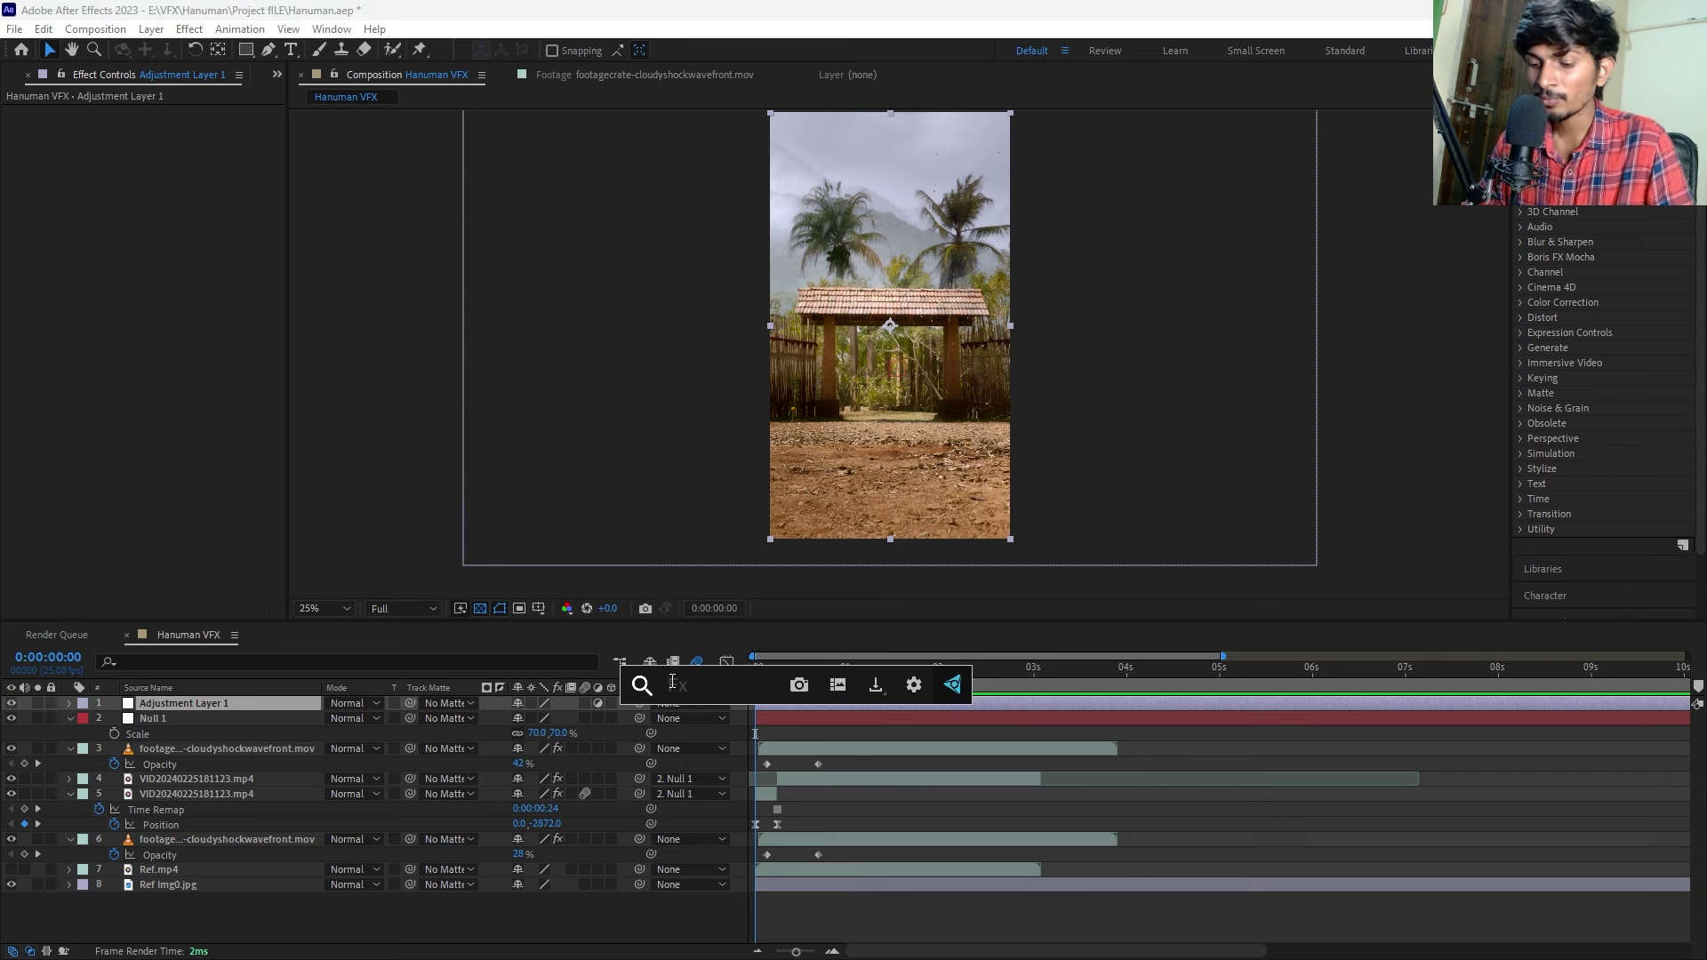
type("tra")
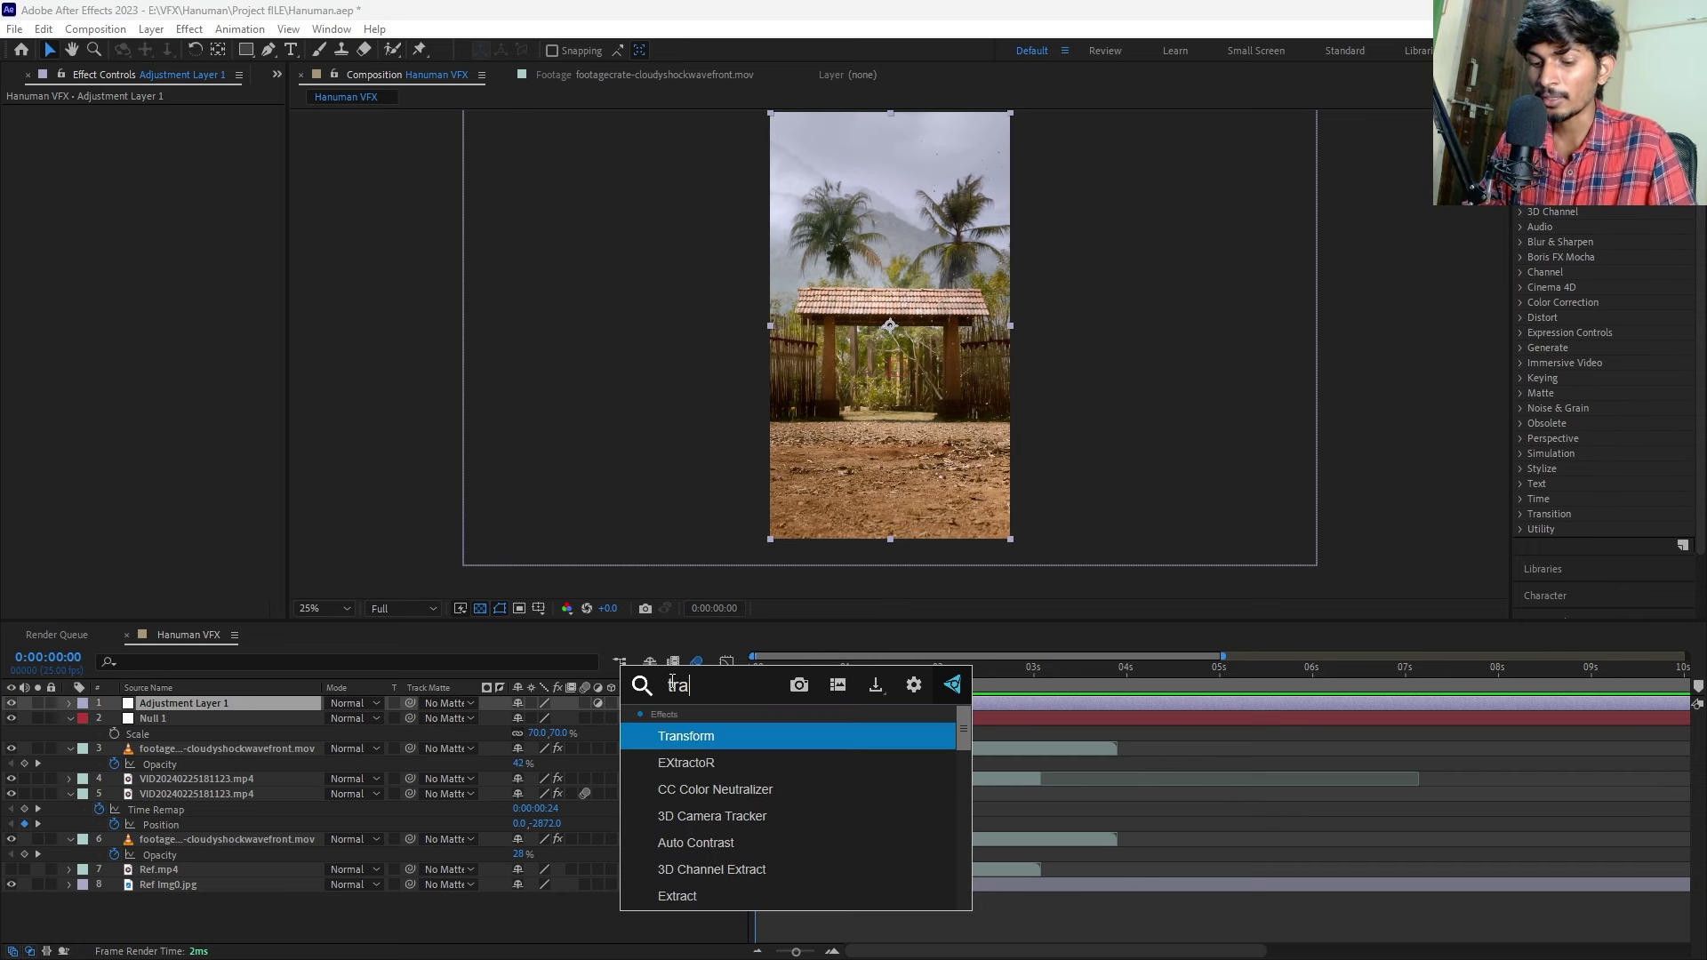
type("s")
key("BackSpace")
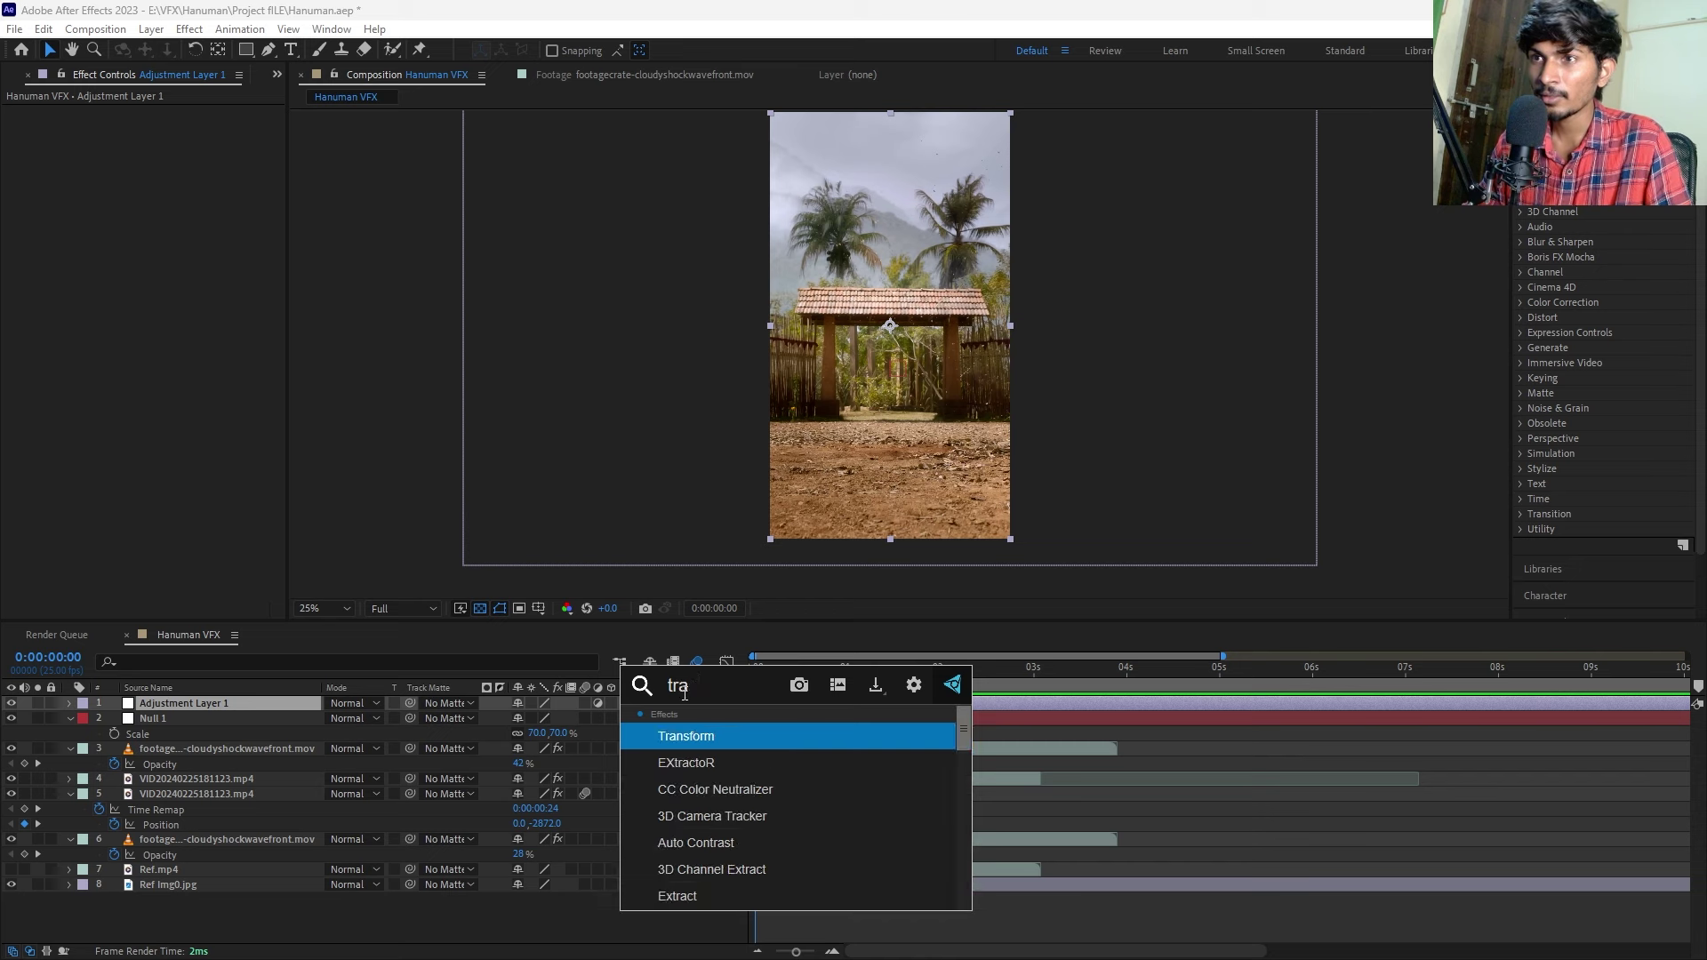
left_click(717, 738)
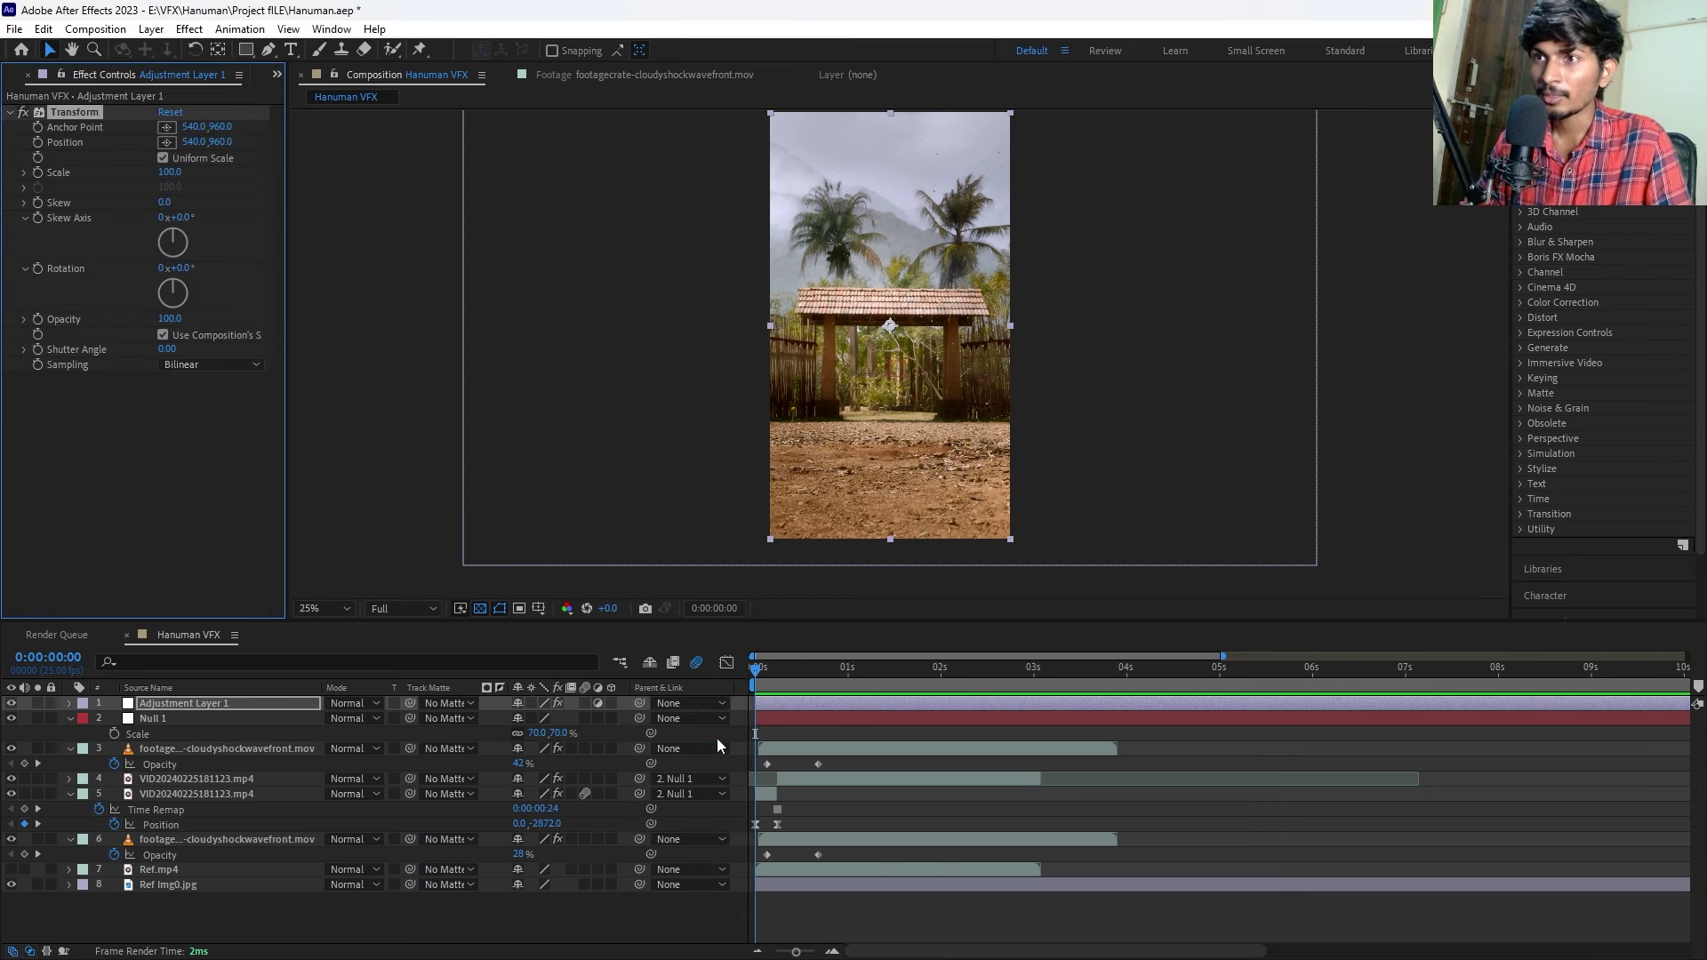
left_click(37, 143, "alt")
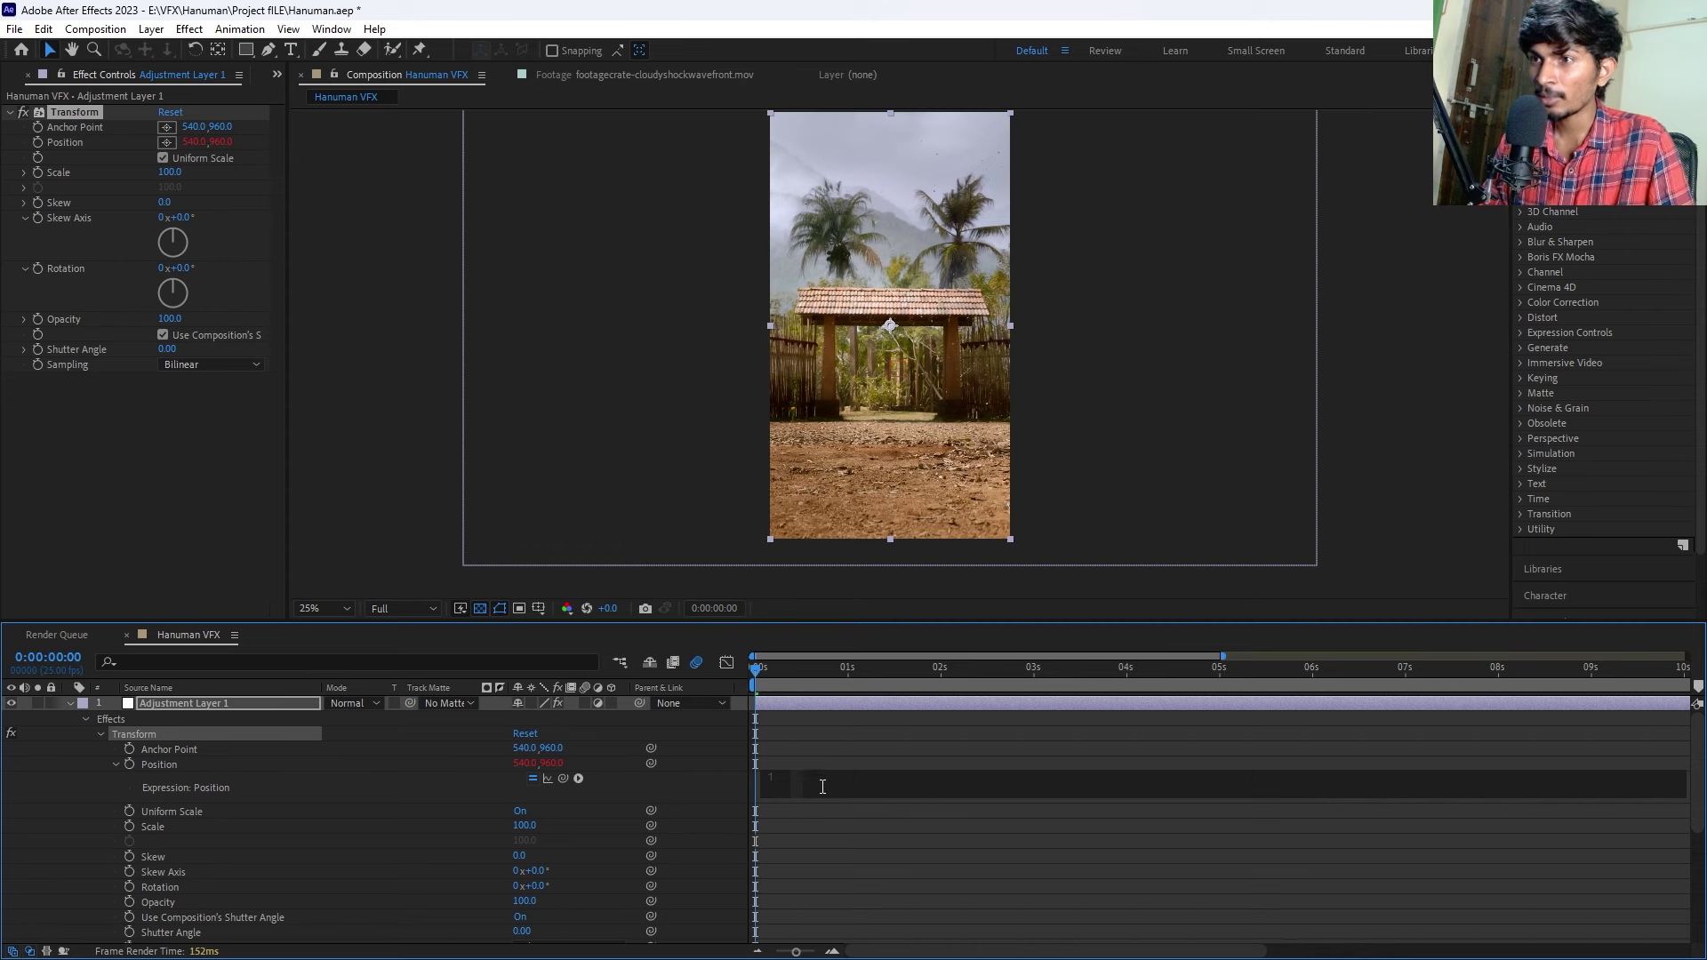
Enter a wiggle(4,50) expression on the Transform Position and preview the shake.
type("wiggle")
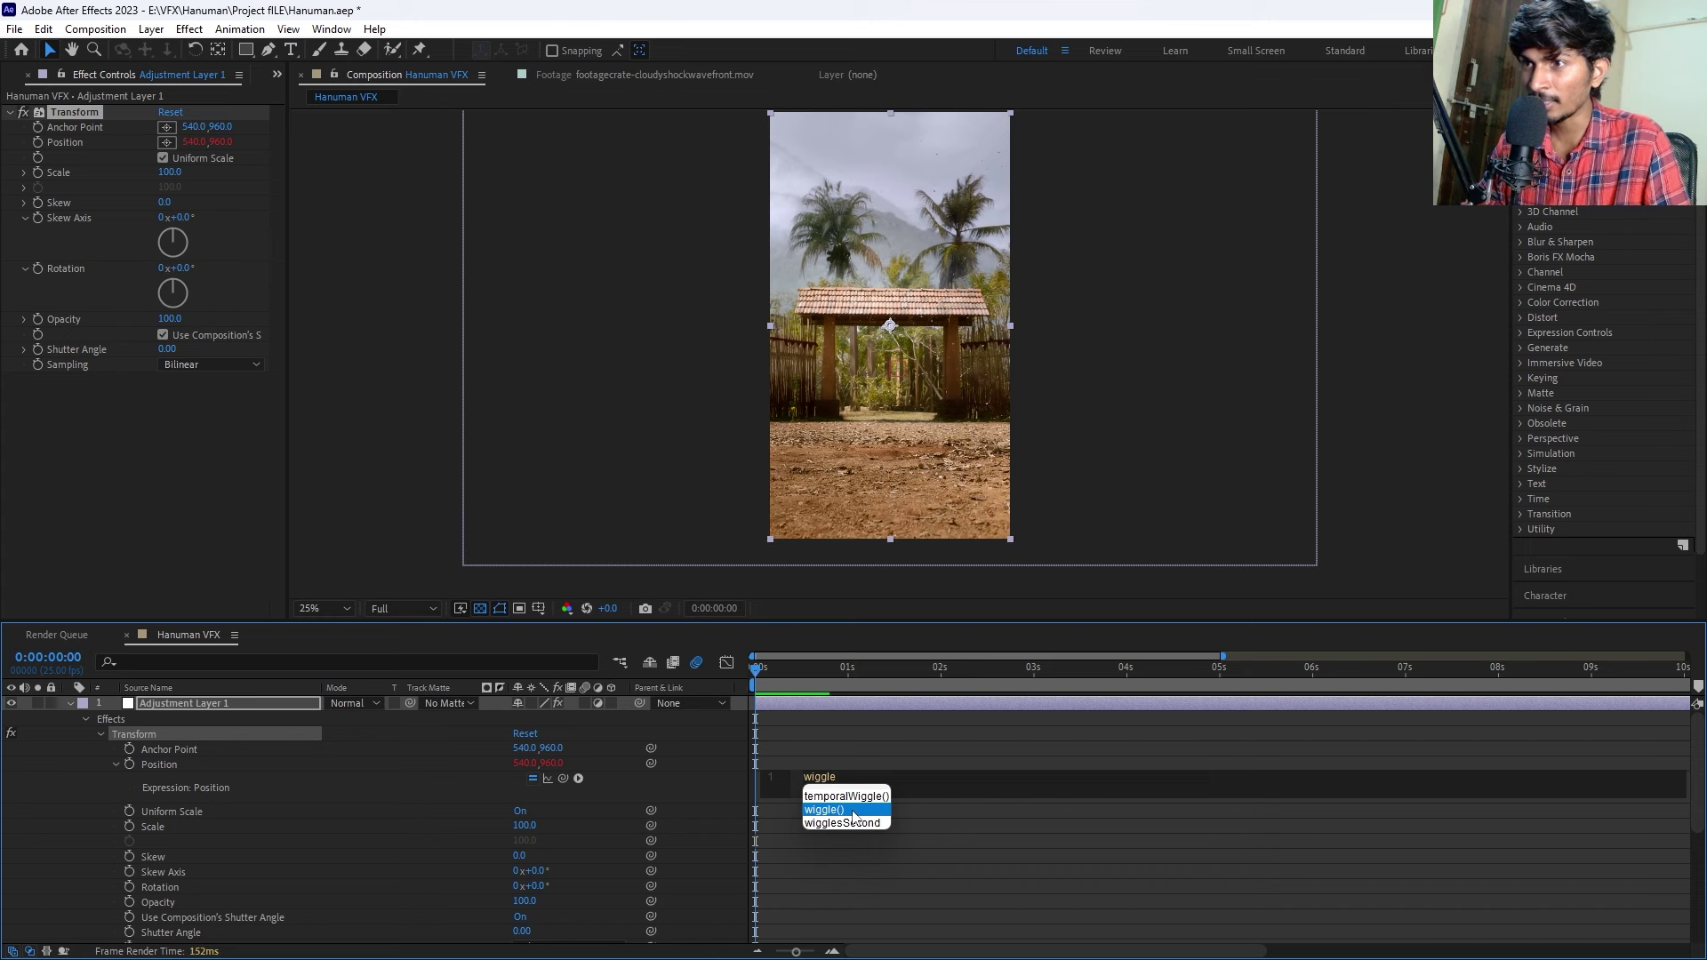
left_click(851, 810)
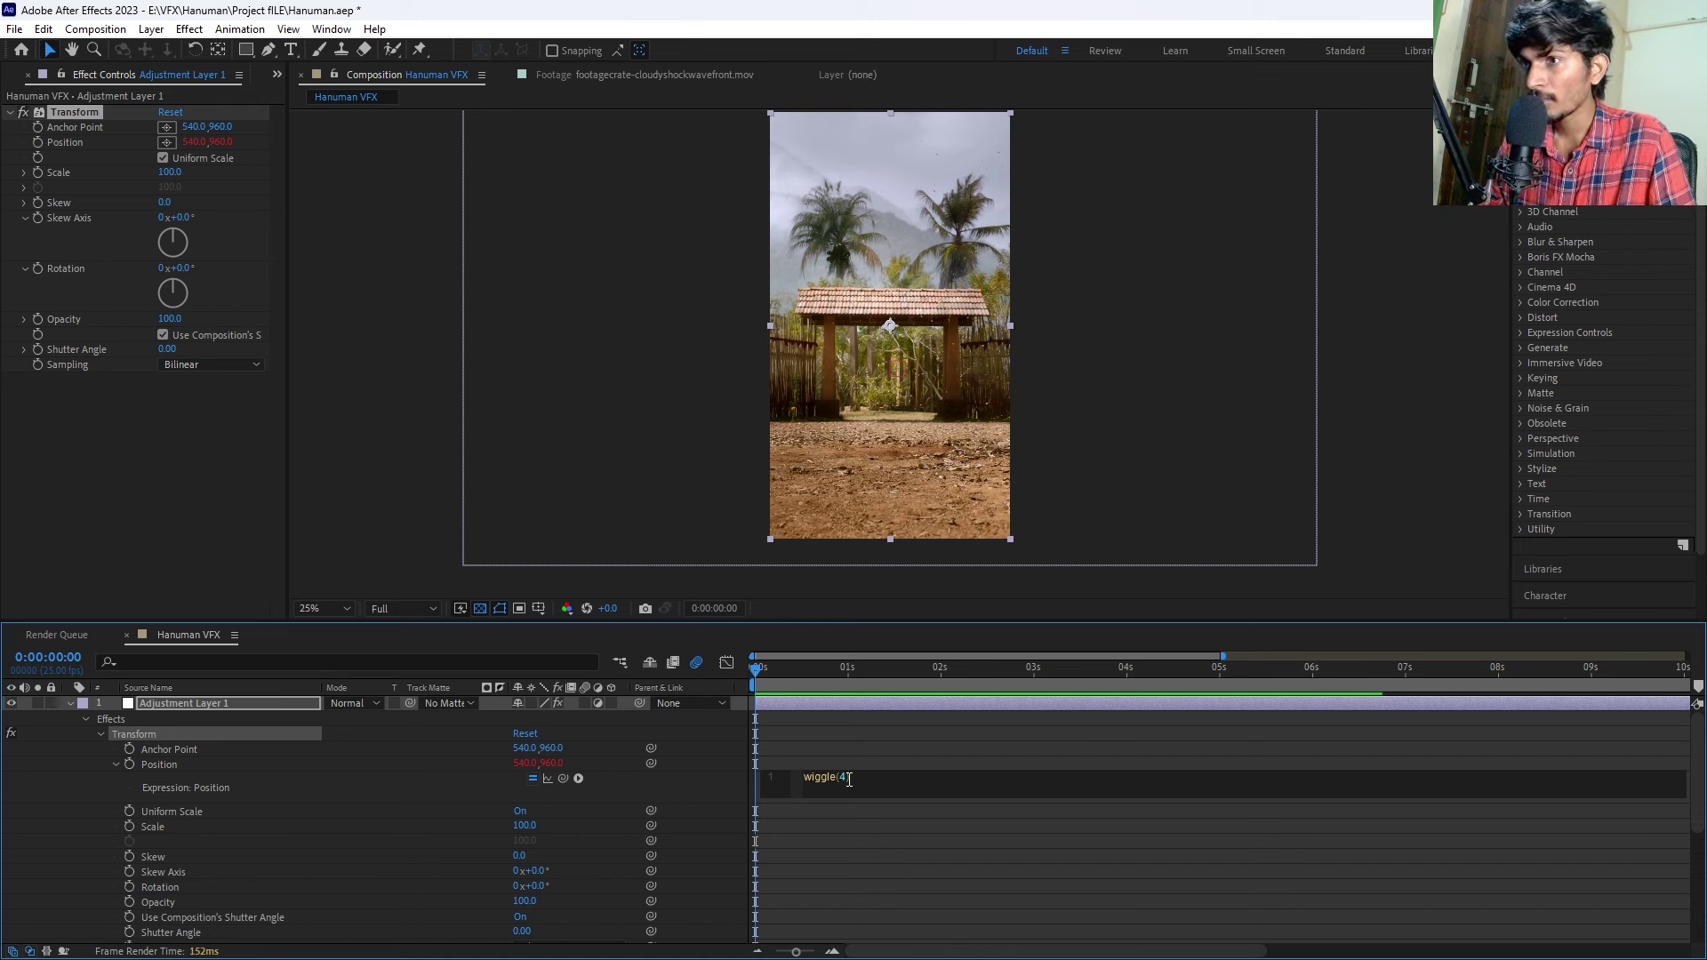
key("BackSpace")
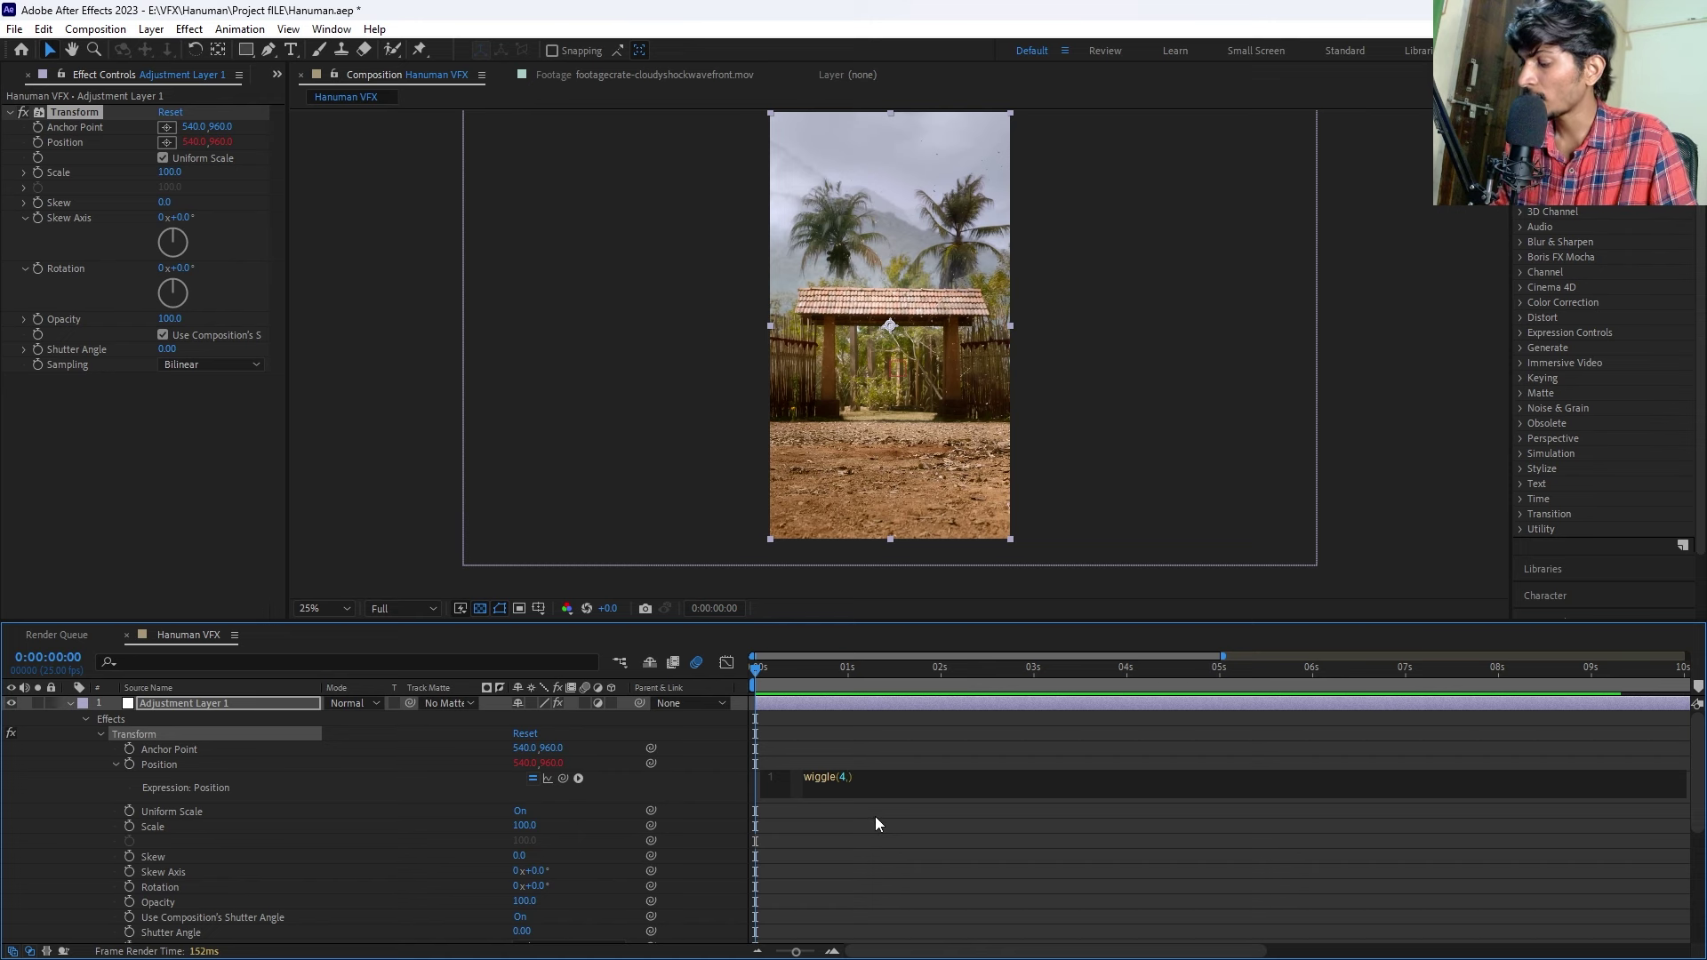
type("50")
left_click(818, 835)
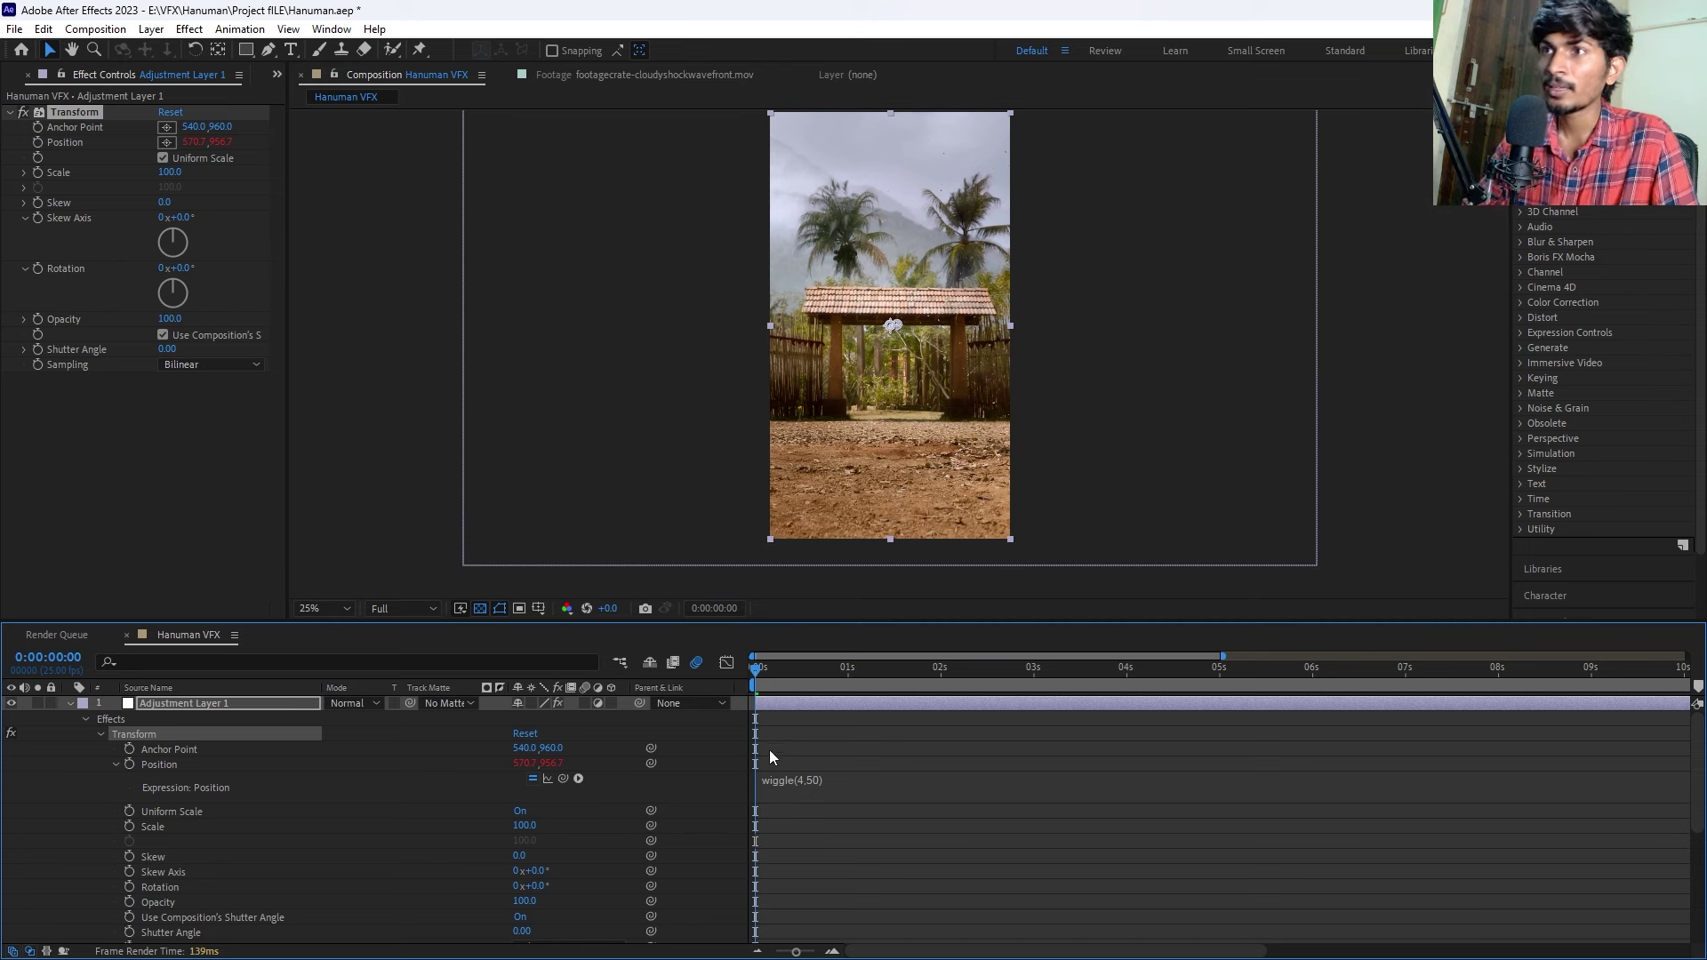
left_click(783, 733)
key("space")
left_click(802, 776)
Strengthen the shake to wiggle(10,50) and preview it from the start.
left_click(813, 792)
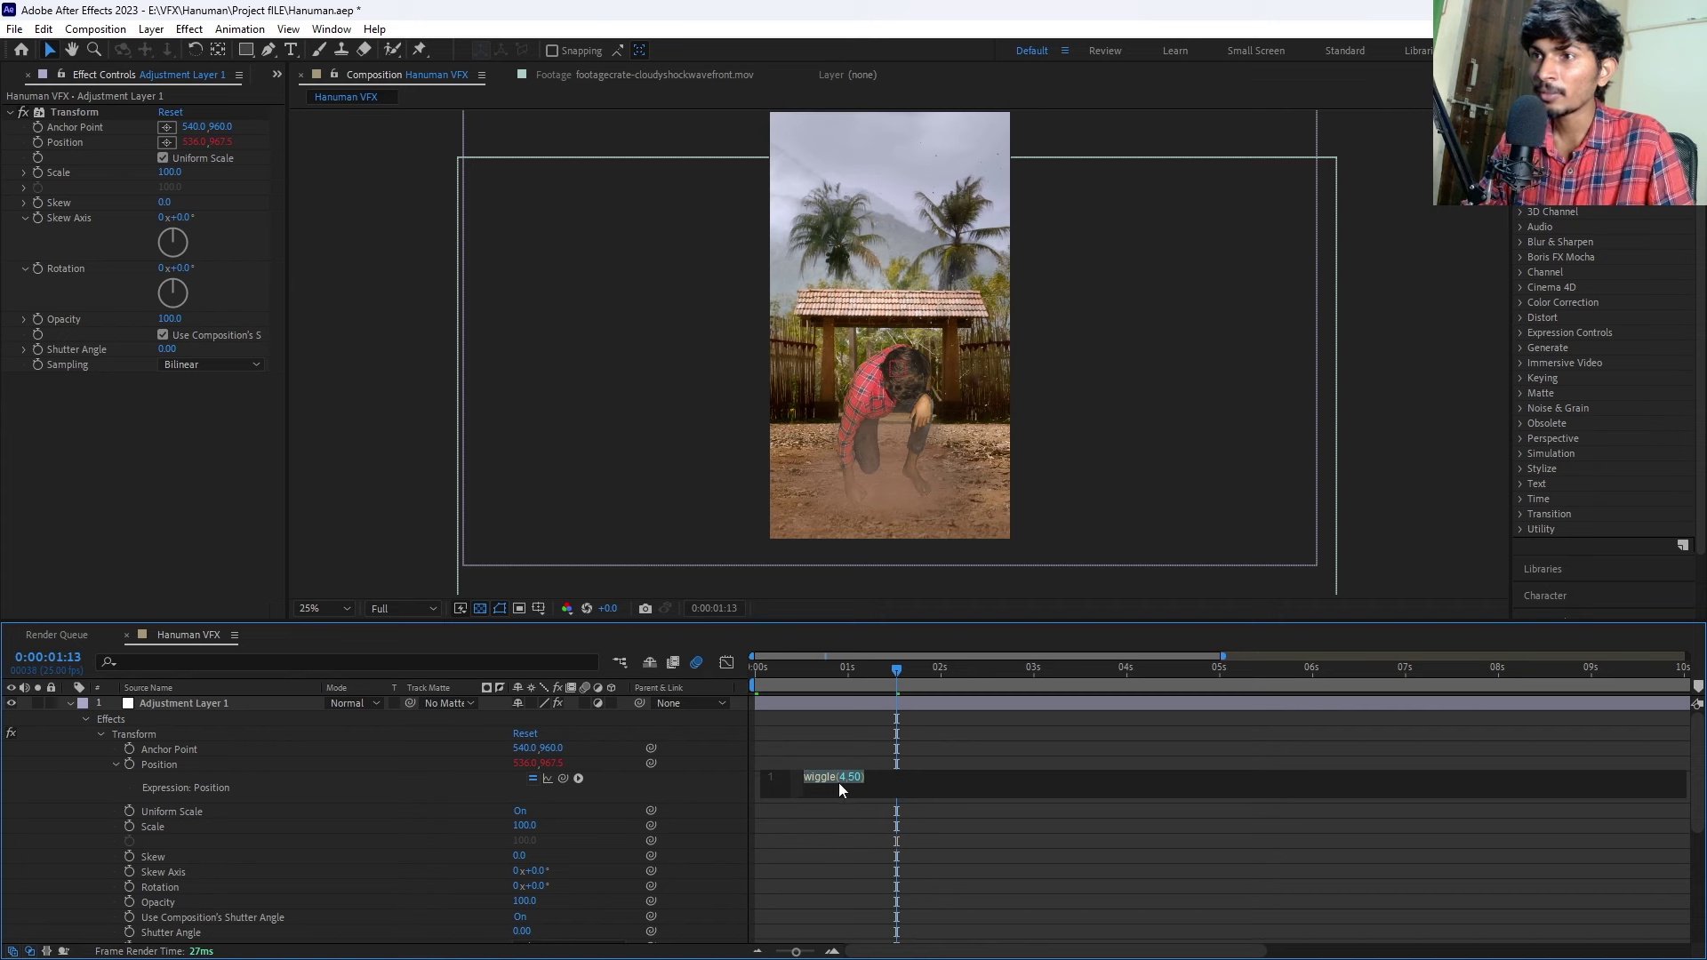
left_click(843, 783)
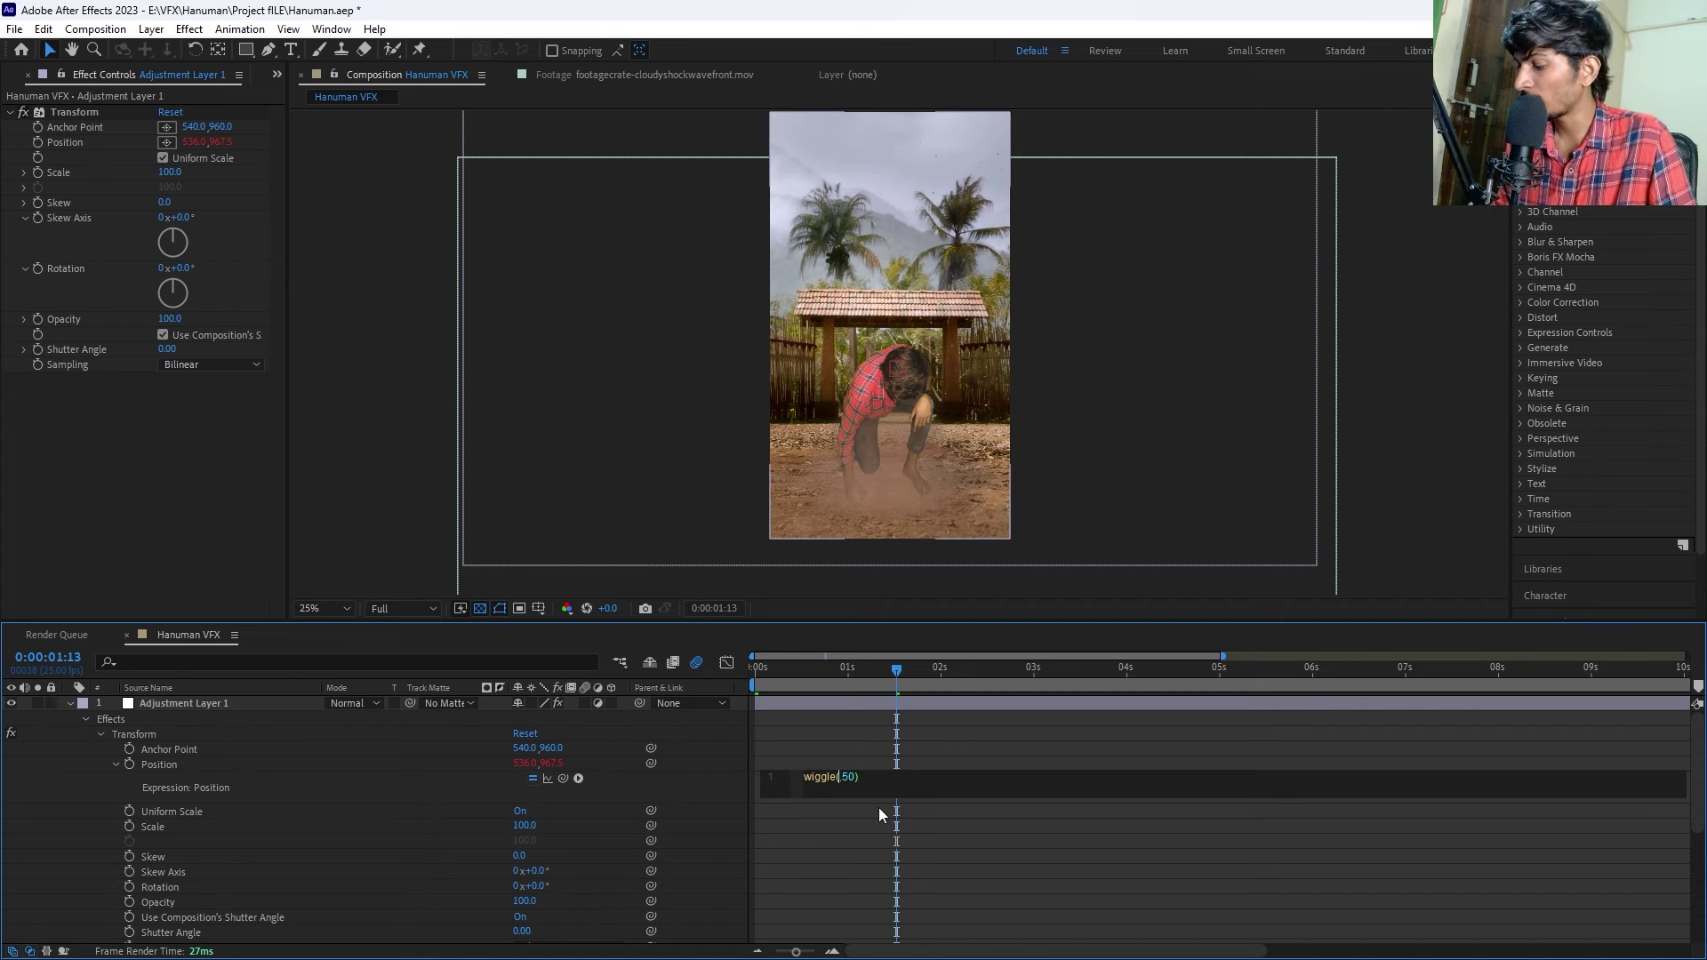
type("10")
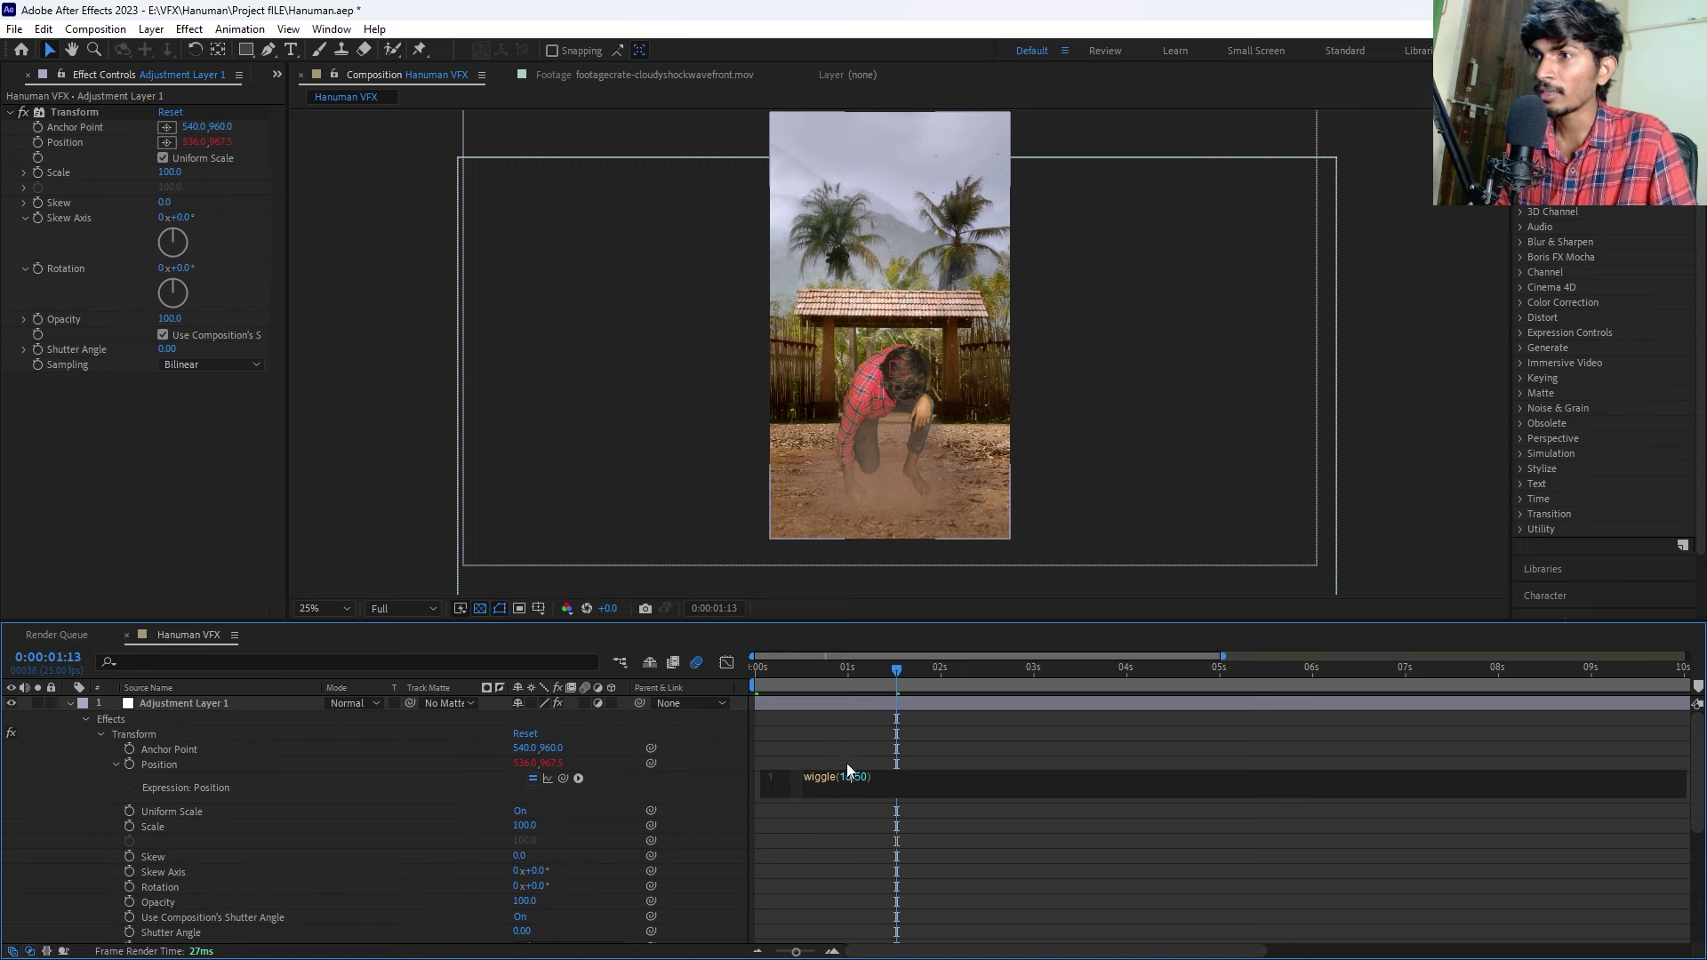
left_click(843, 738)
key("Home")
key("space")
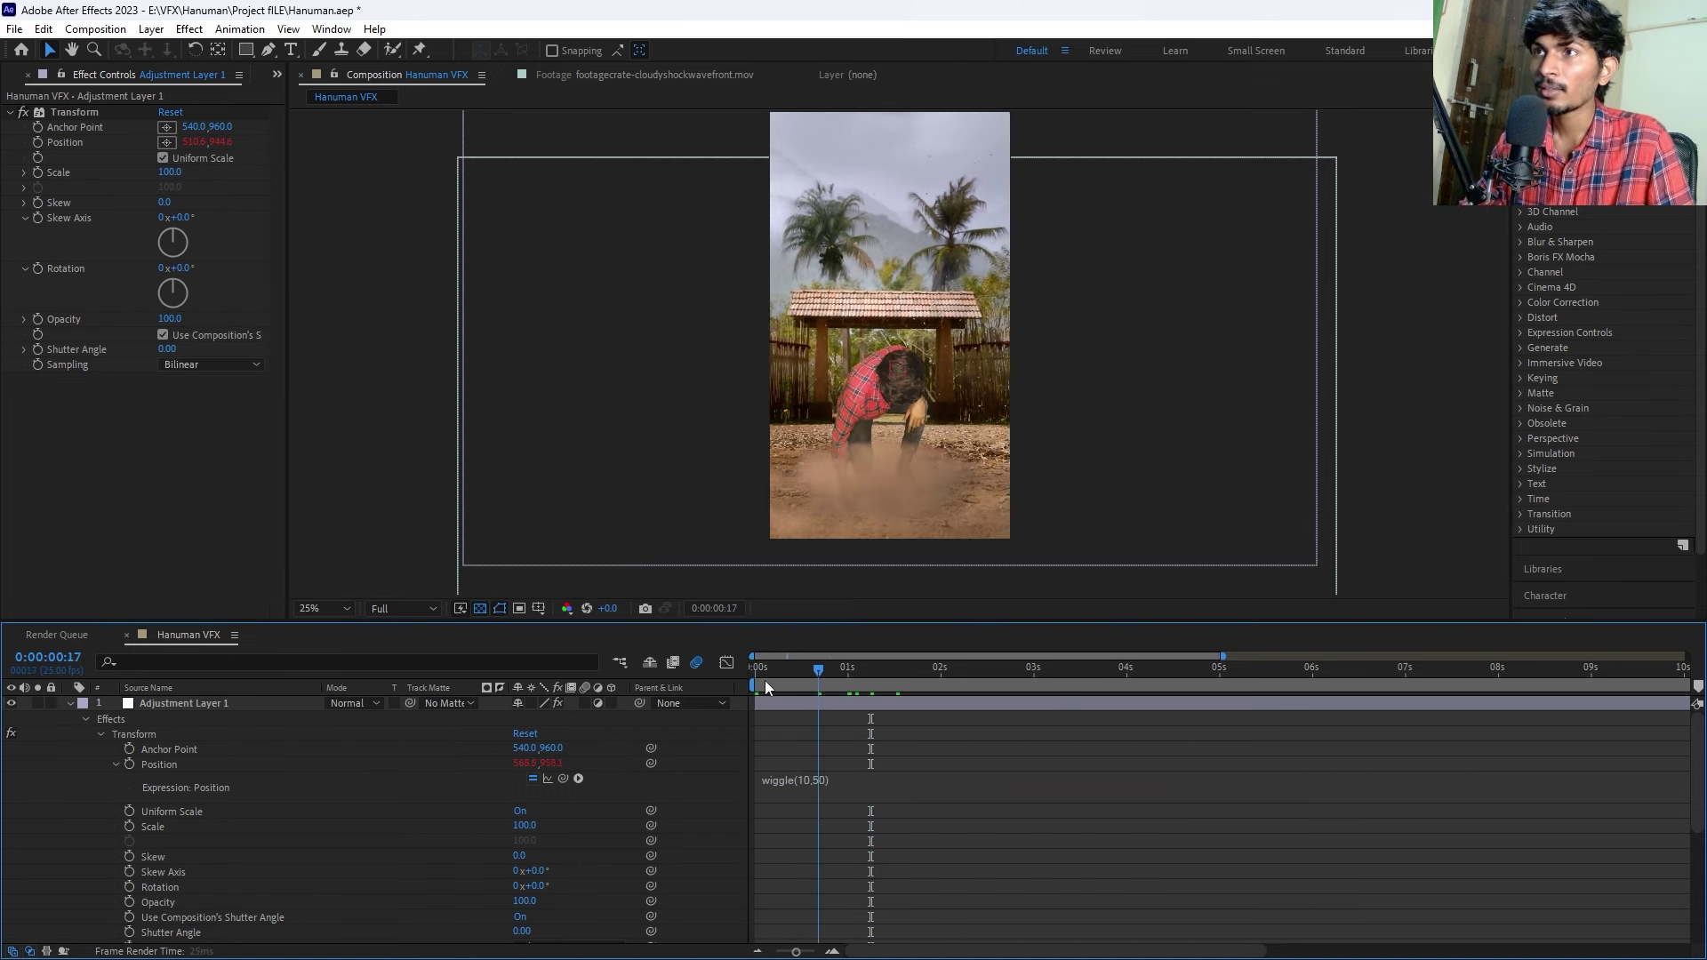
left_click_drag(802, 669, 740, 675)
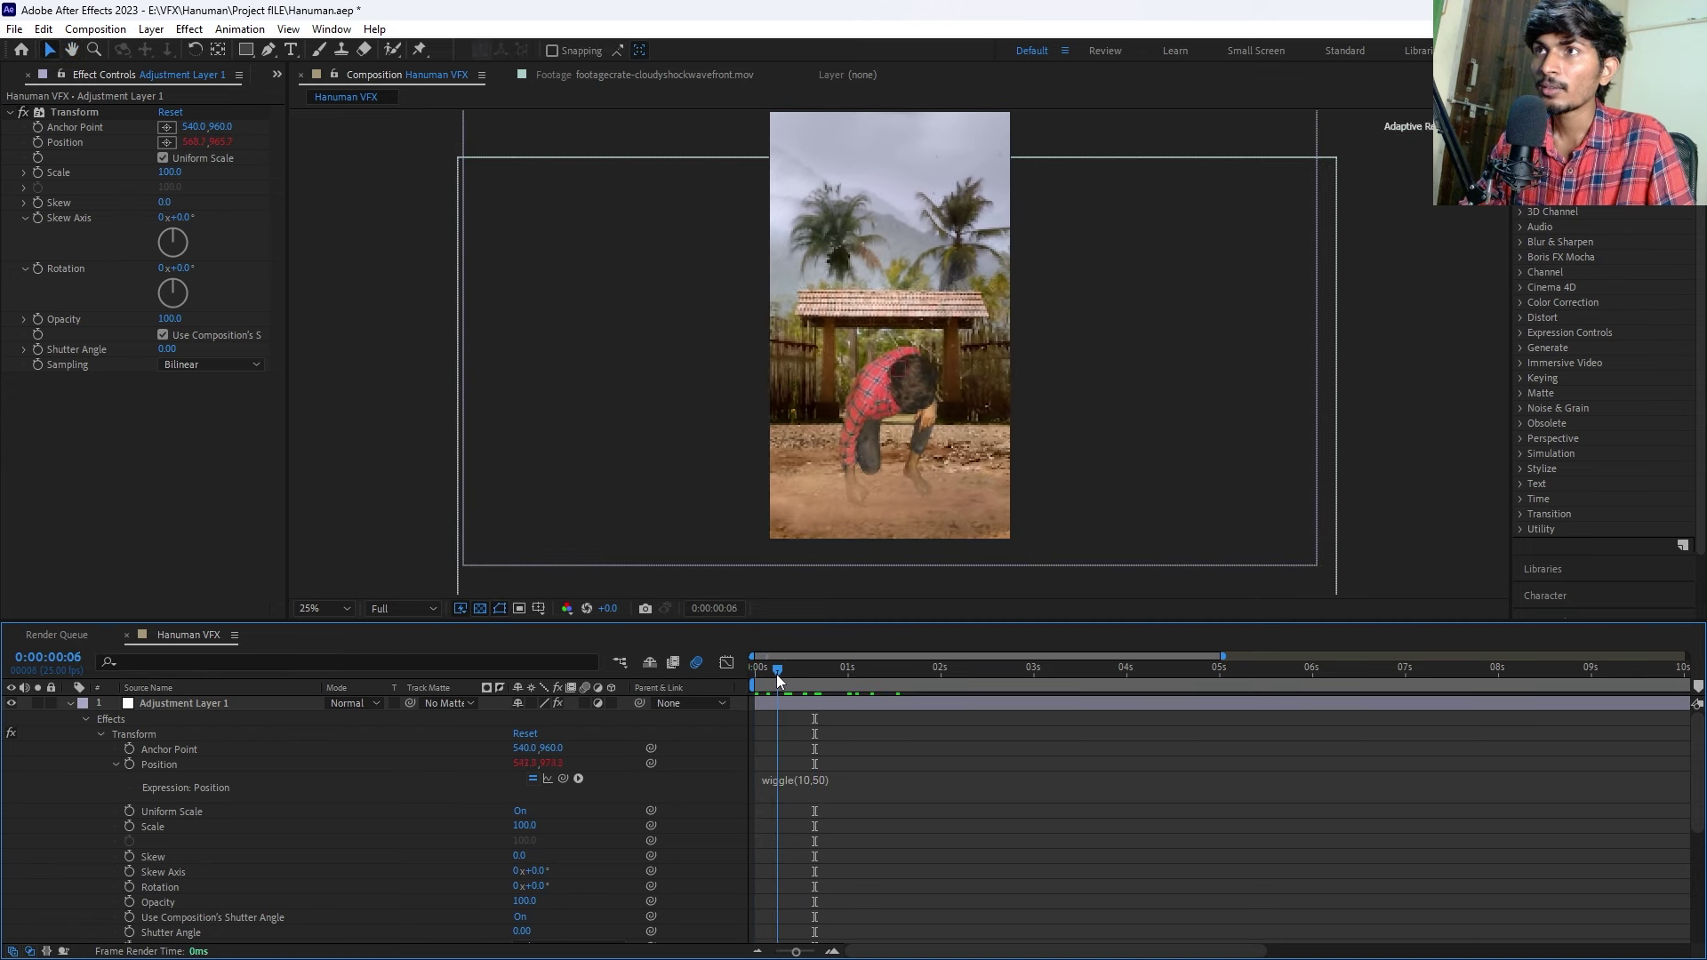
key("space")
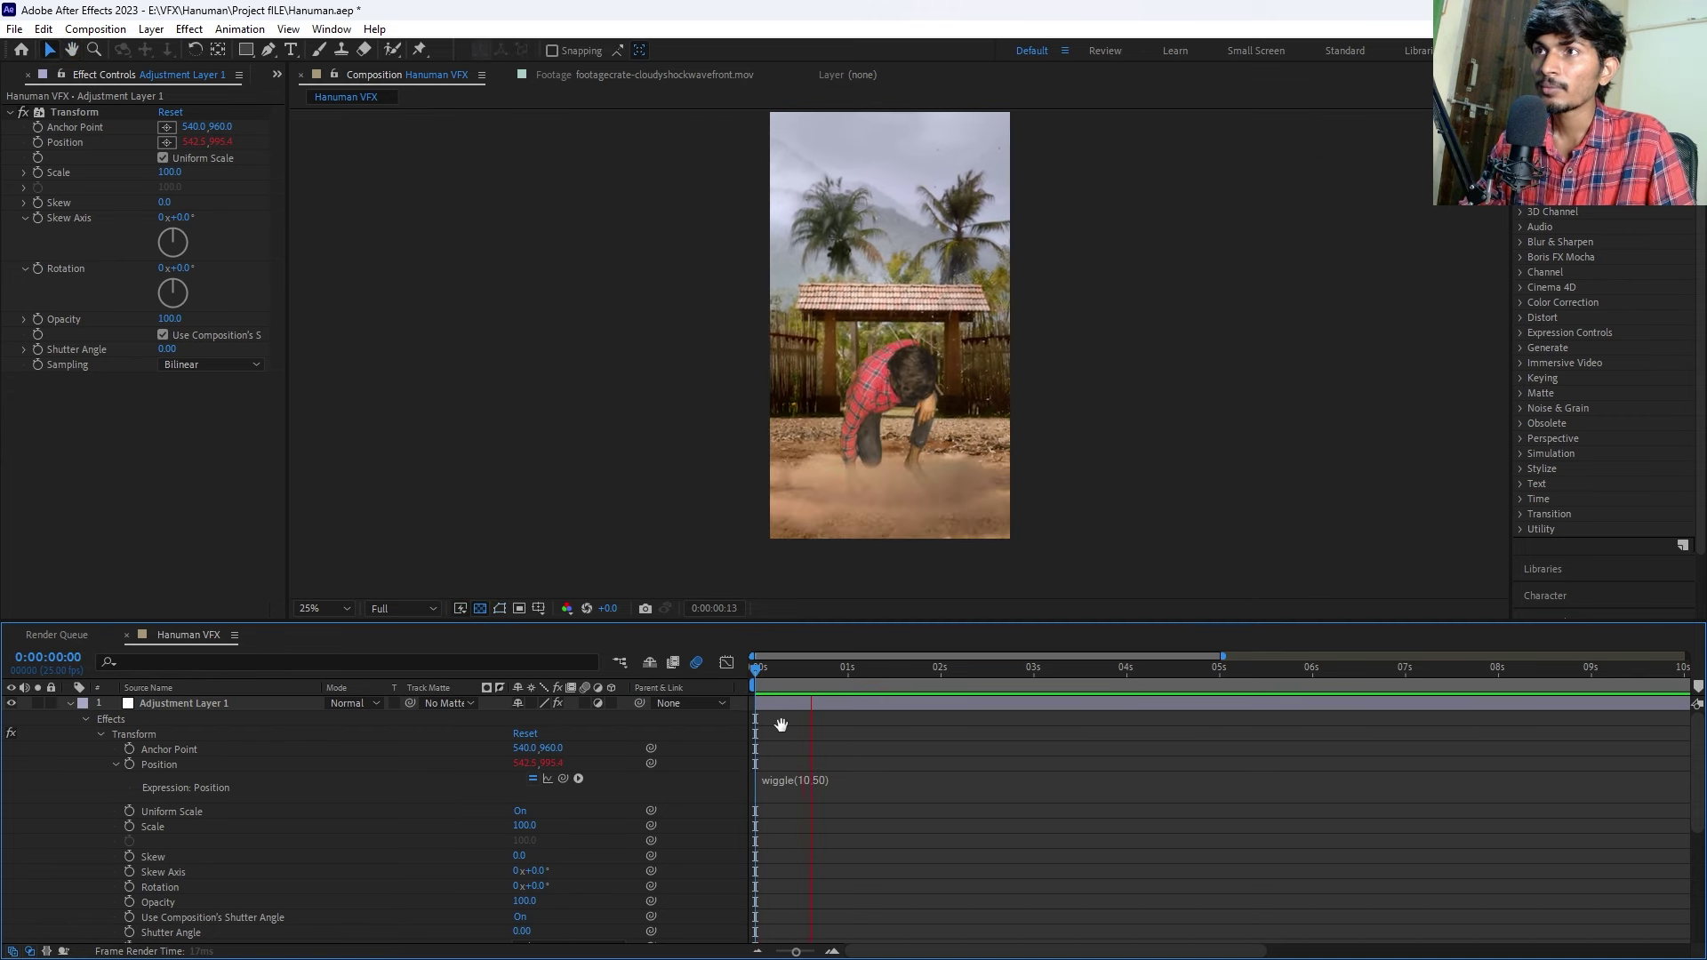
key("space")
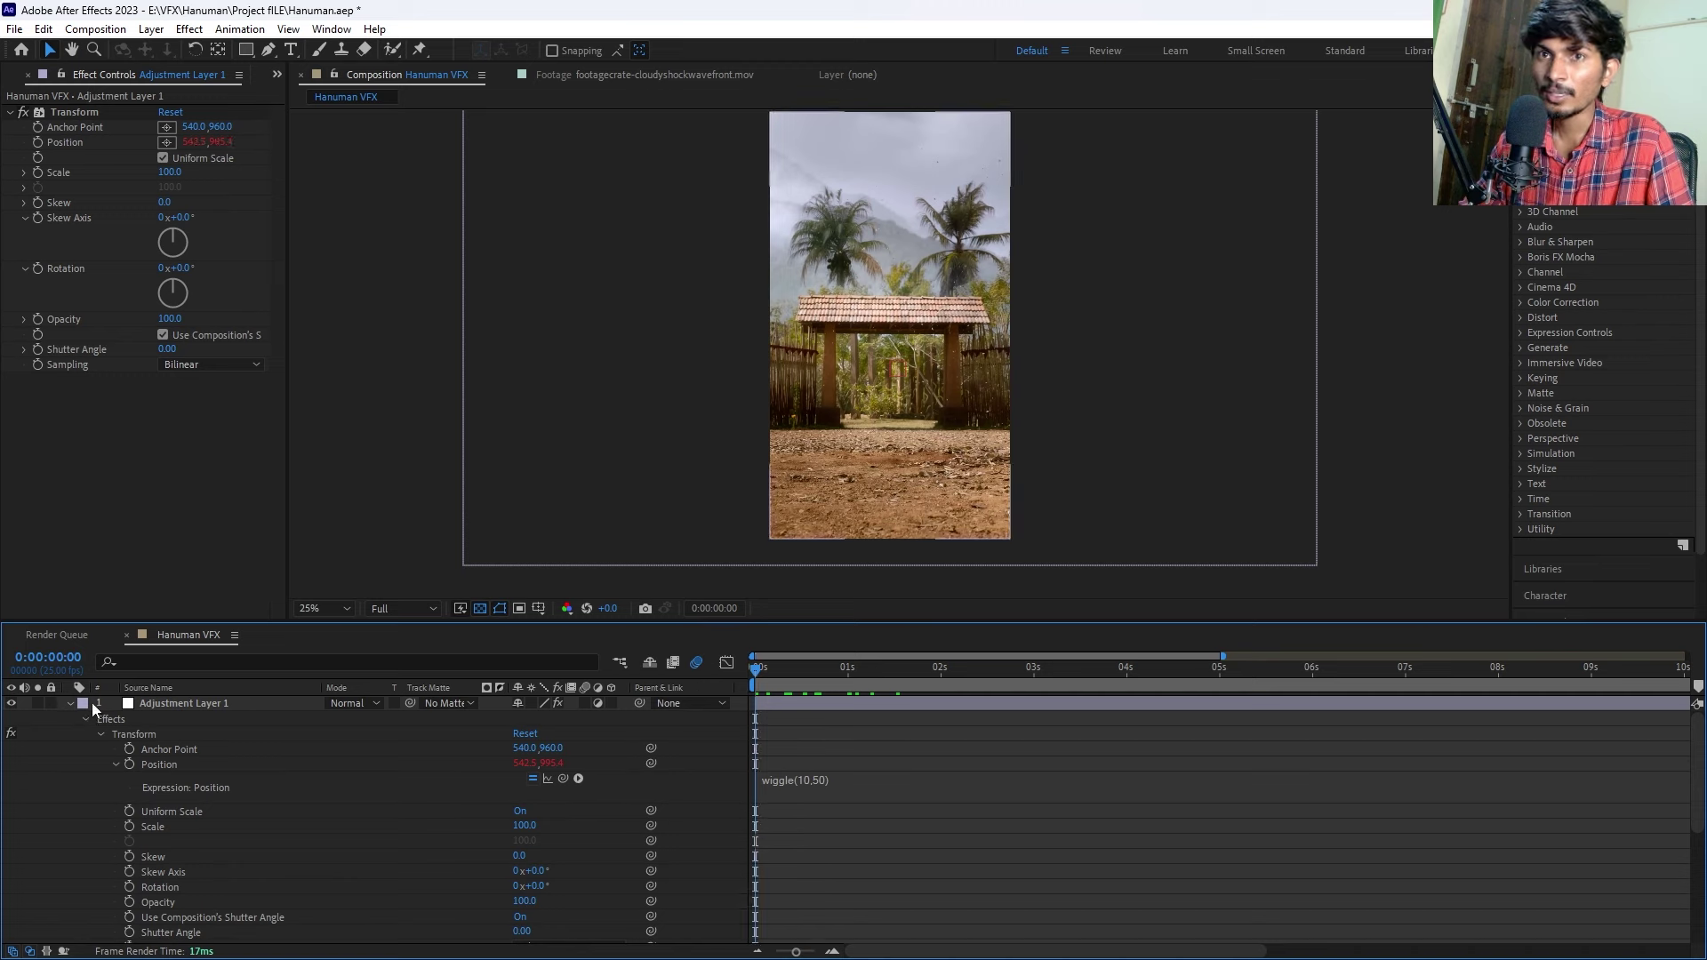
Collapse Adjustment Layer 1, preview the composite, and park at 0:00:00:20 with the layer selected.
left_click(68, 704)
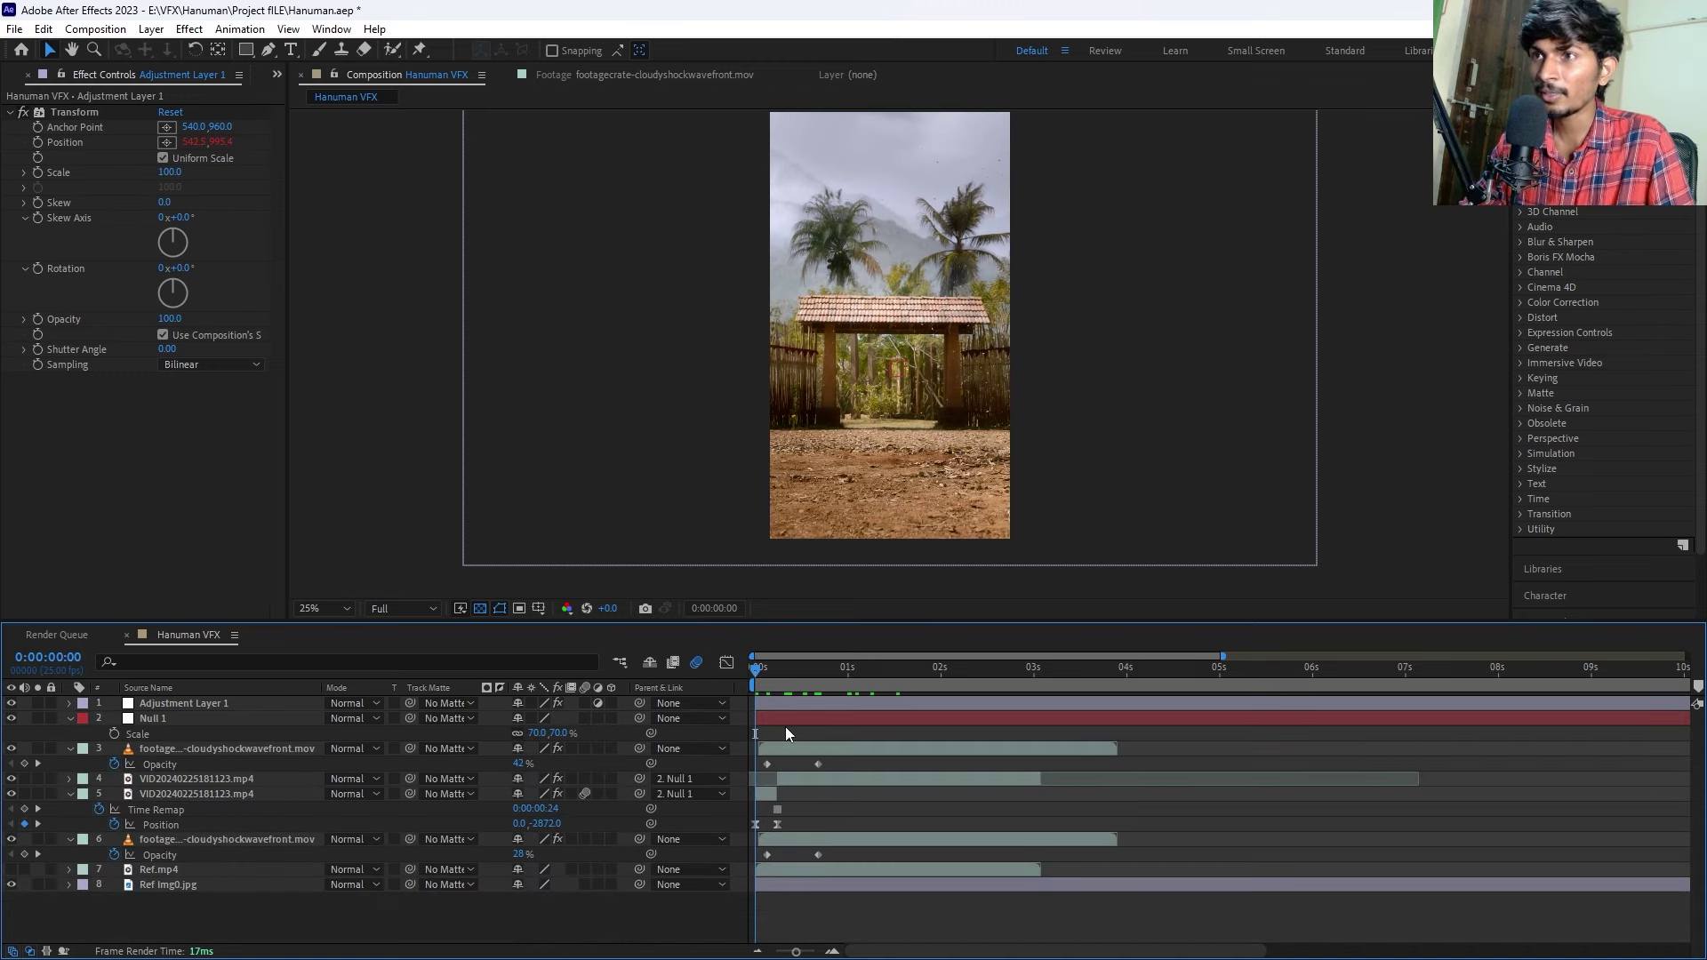
key("space")
key("space")
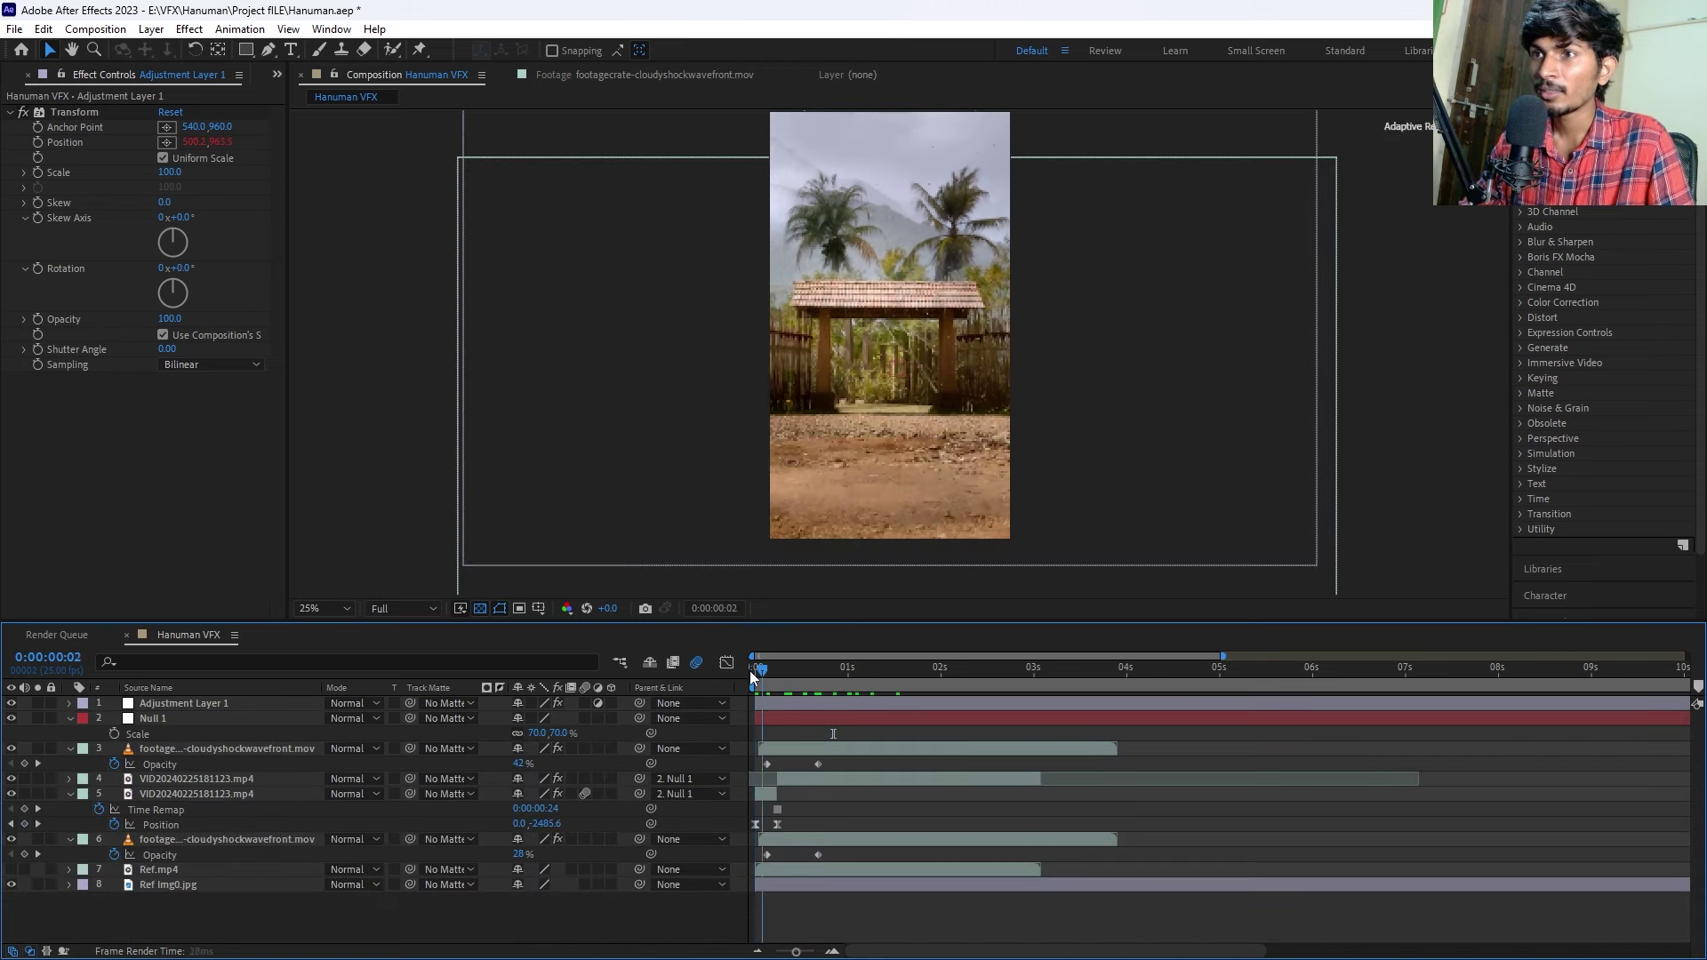
mouse_move(745, 671)
left_mouse_down()
mouse_move(872, 716)
mouse_move(846, 665)
mouse_move(818, 684)
left_mouse_up()
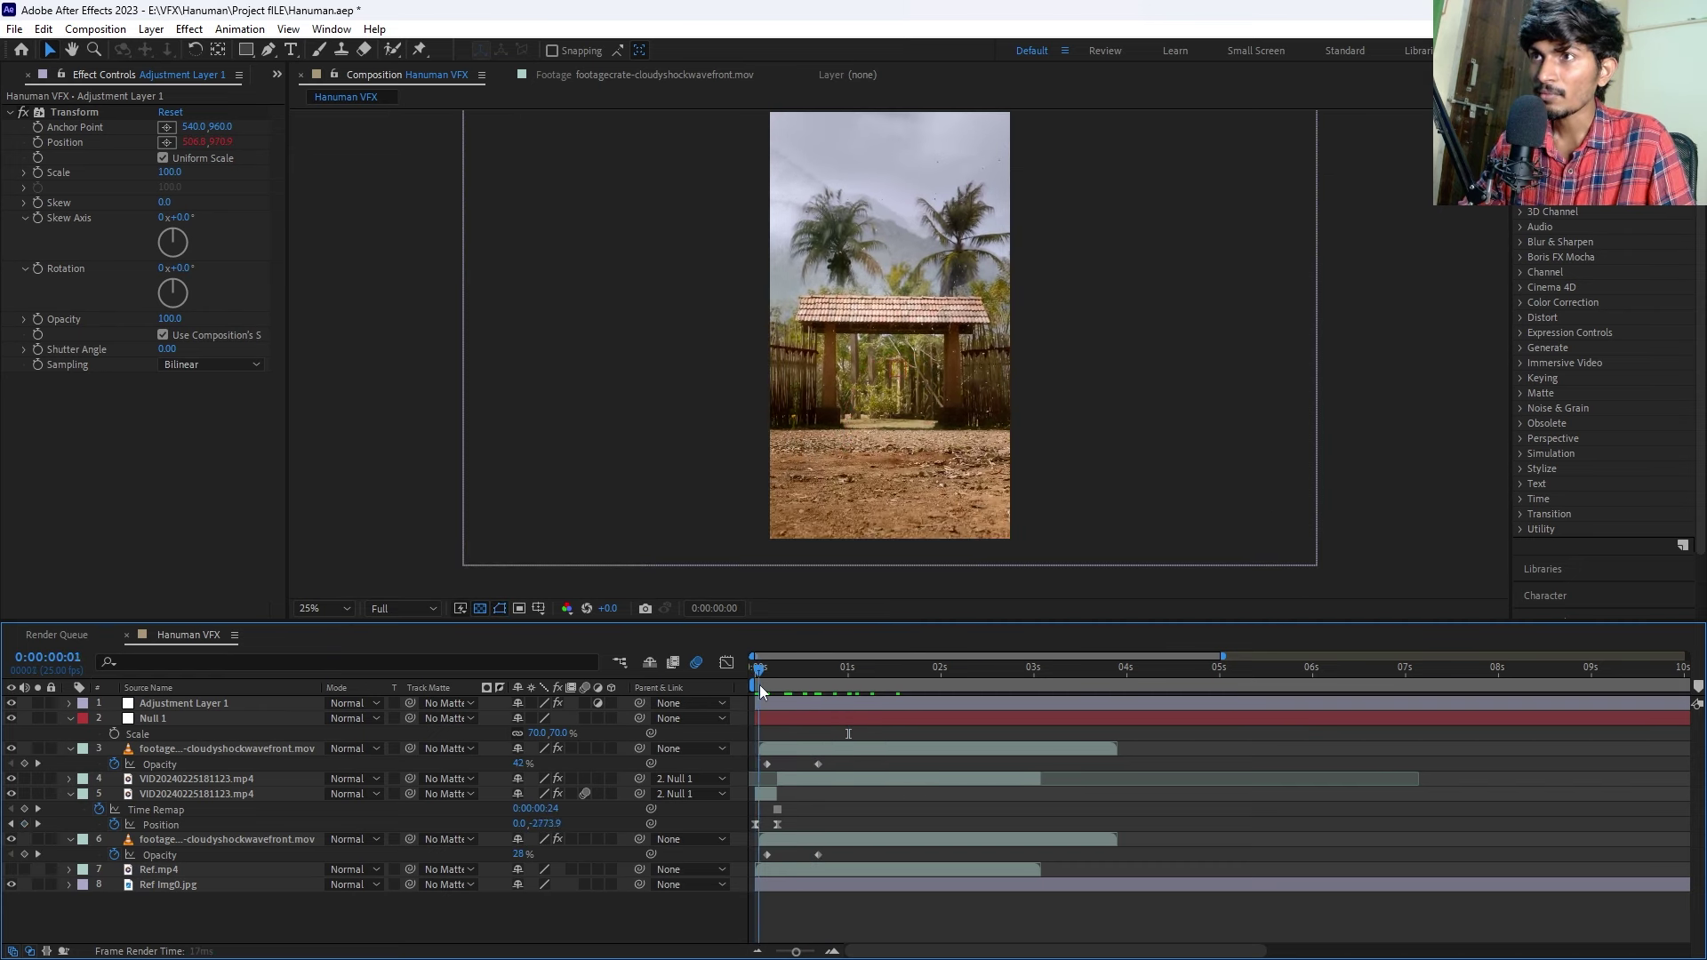
left_click_drag(825, 684, 831, 687)
left_click(833, 700)
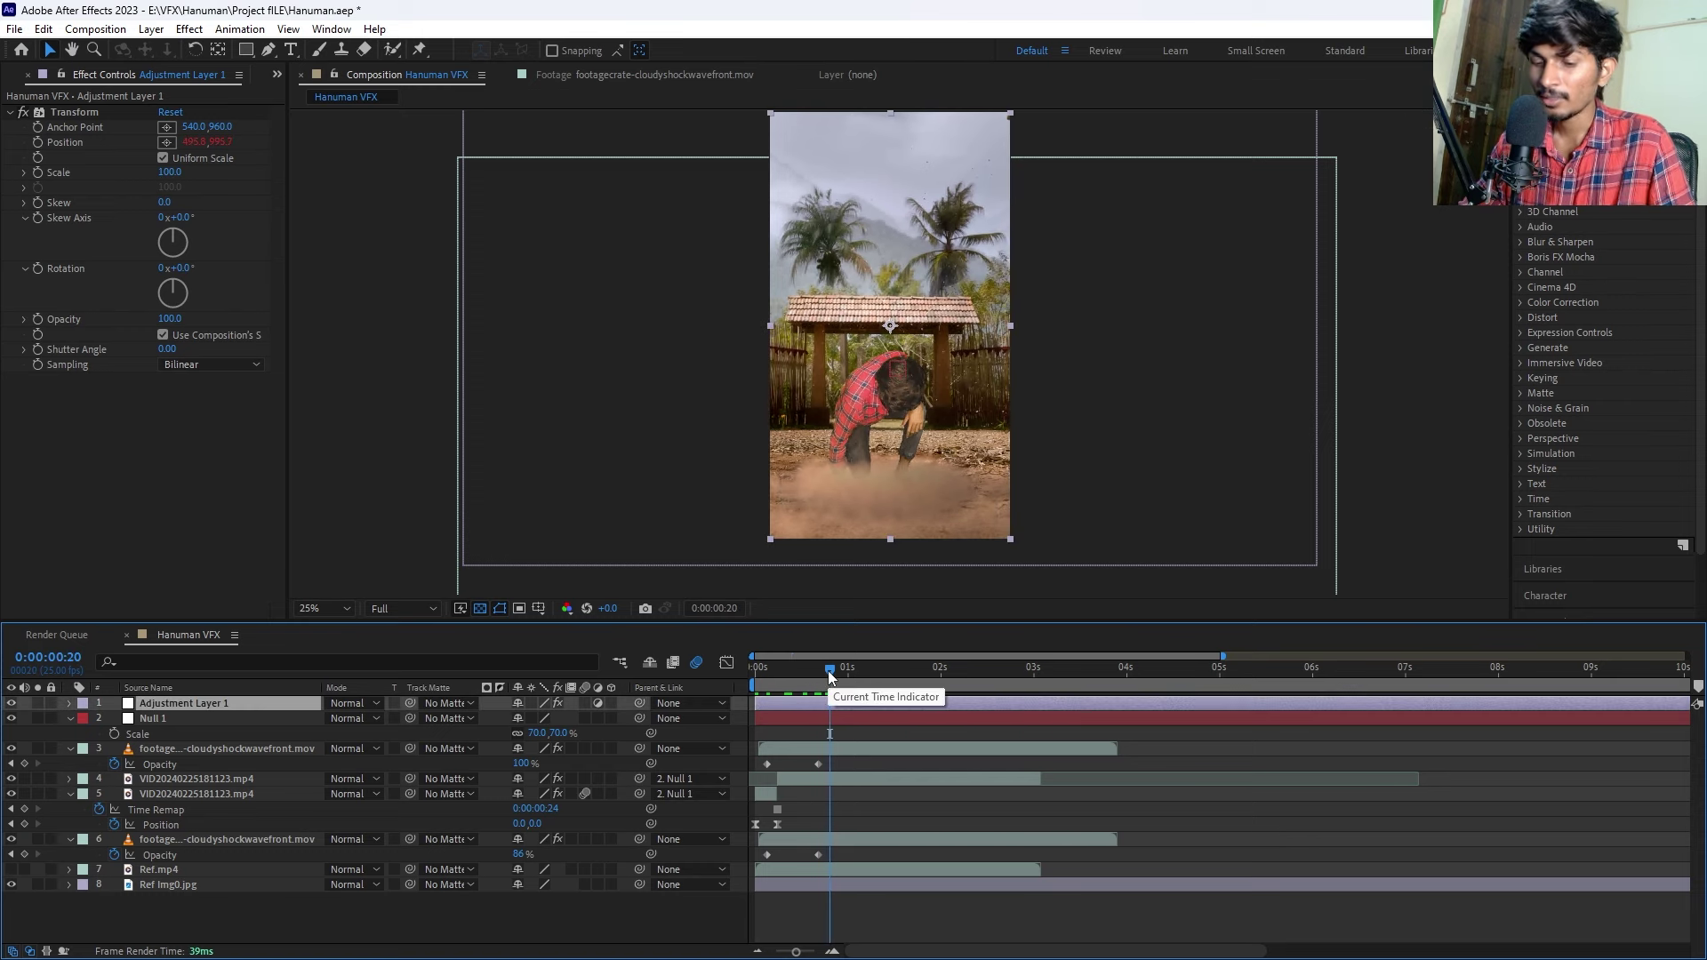
Split Adjustment Layer 1 at 0:00:00:20 and reveal the later section's Position expression.
key("ctrl+shift+d")
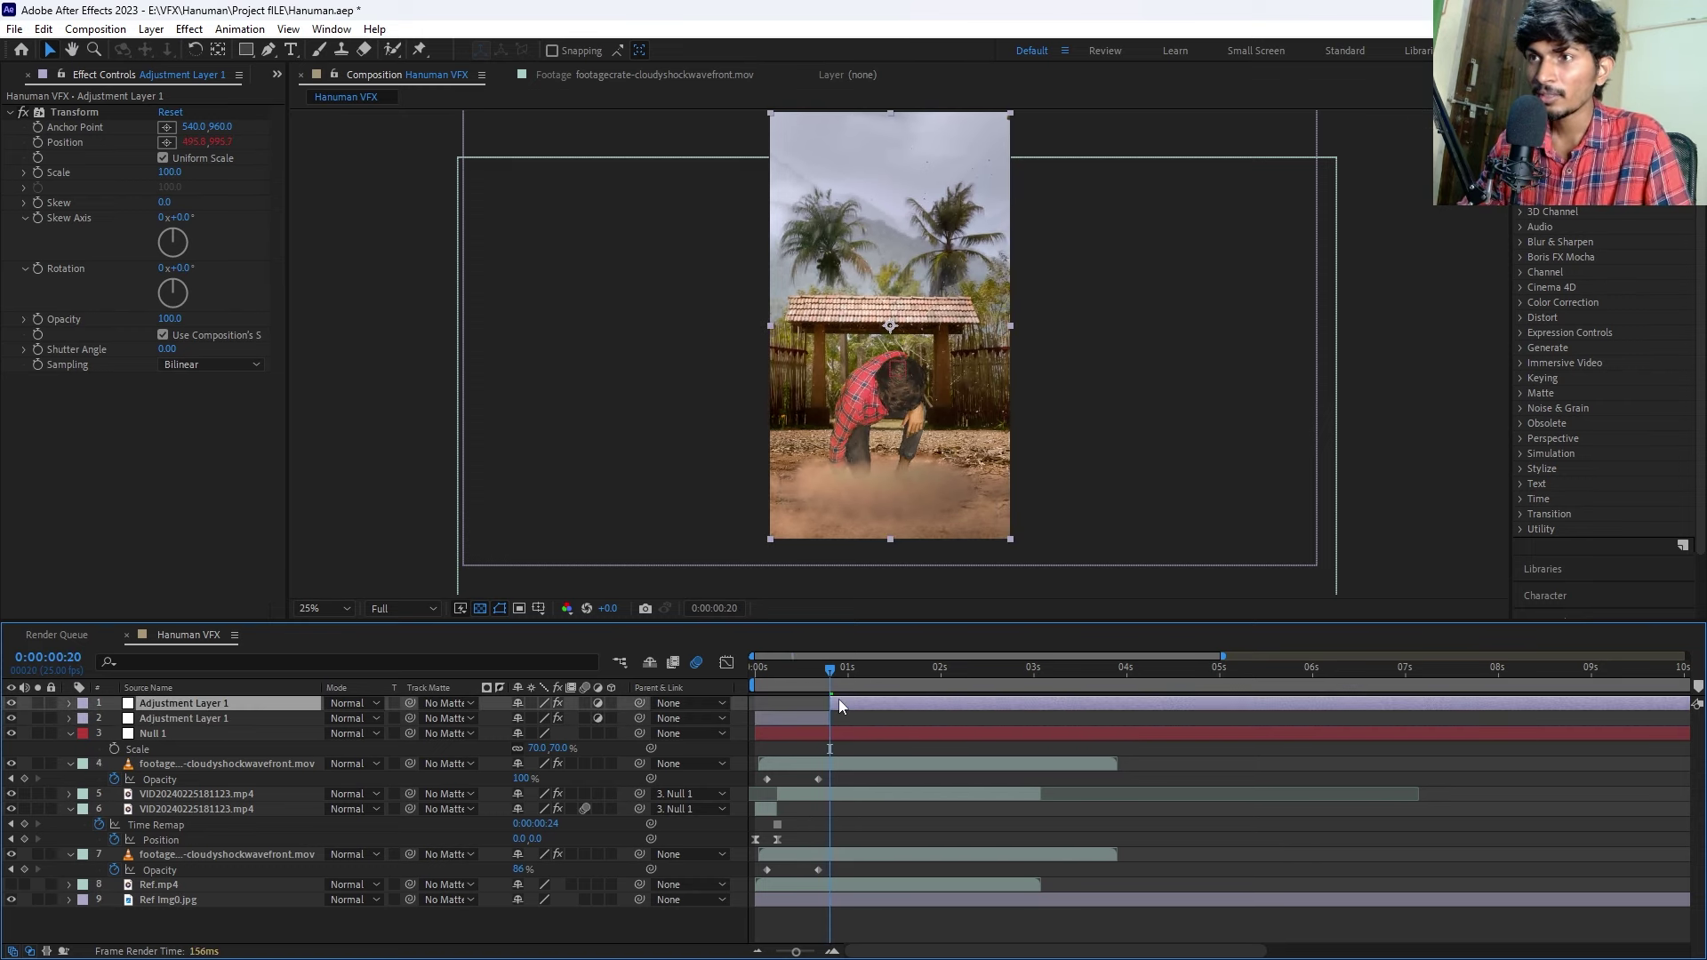
left_click(843, 707)
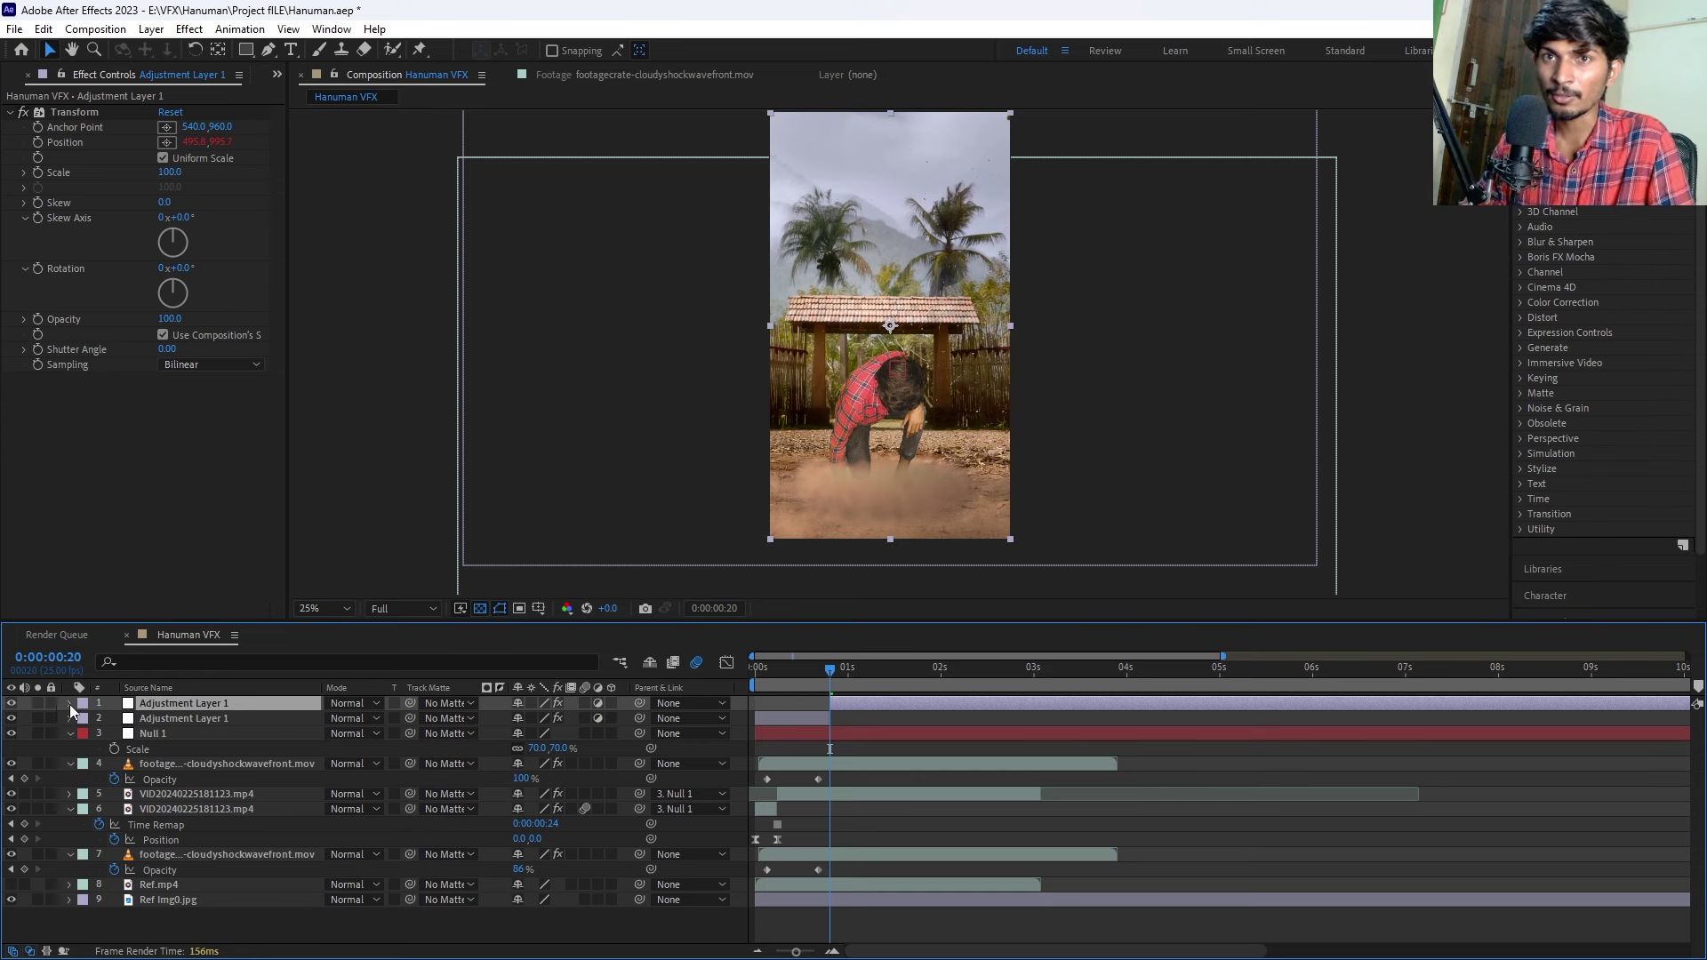
left_click(69, 703)
left_click(84, 720)
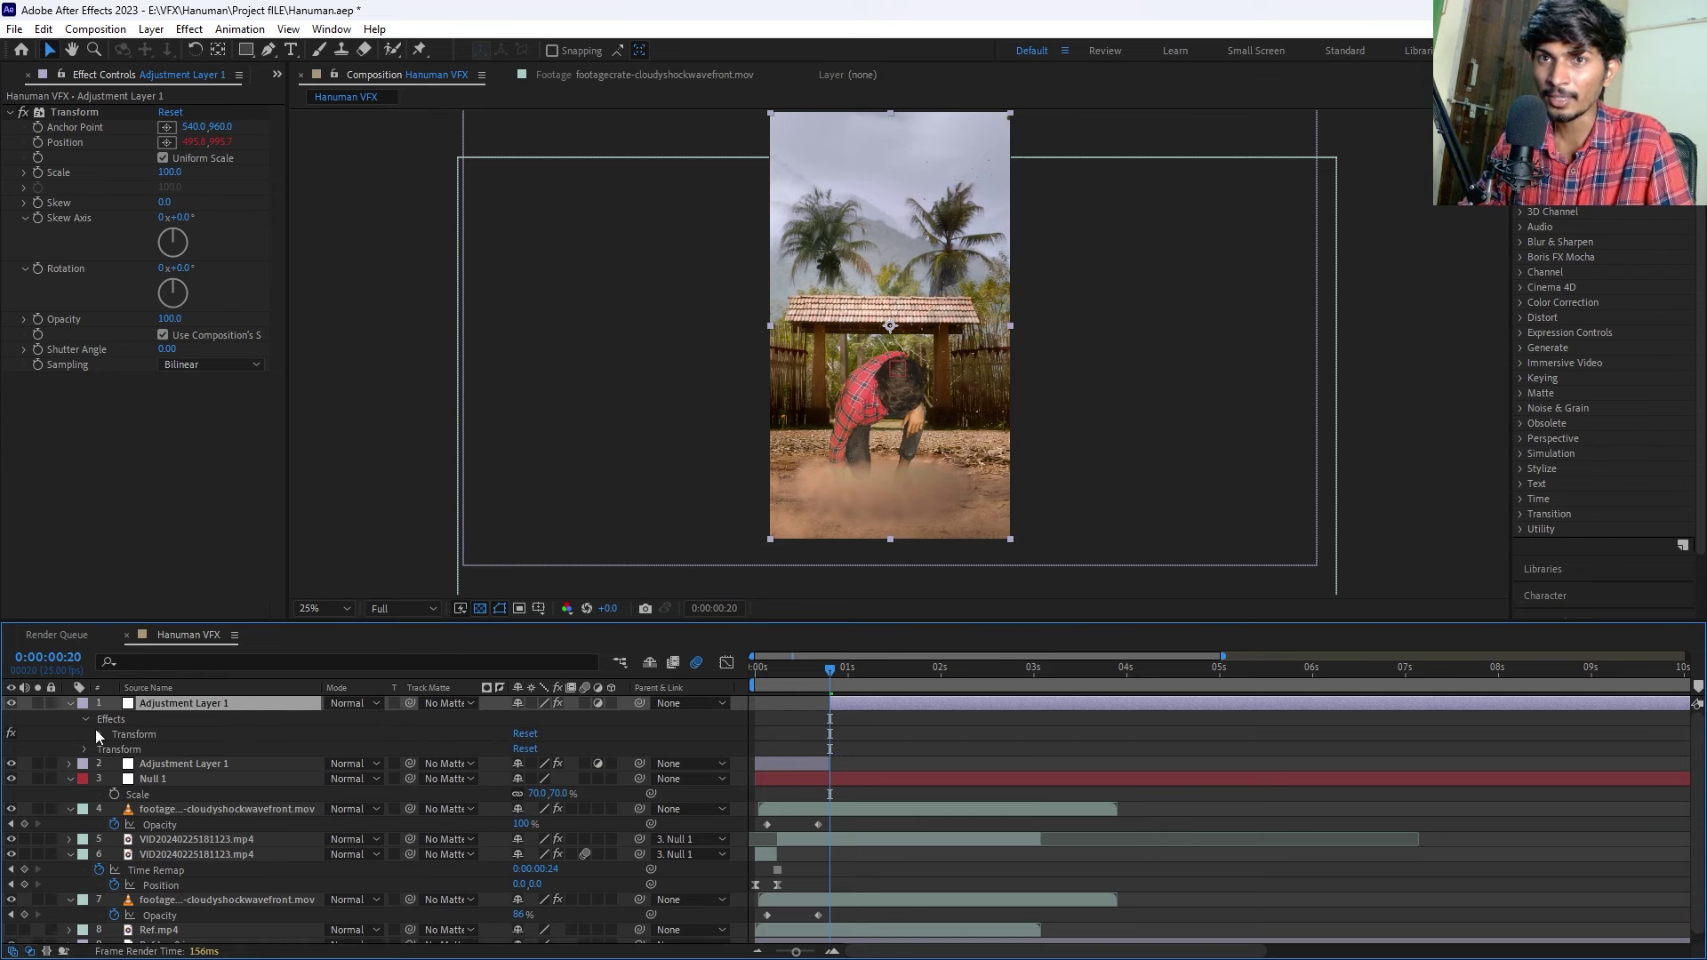
left_click(99, 734)
left_click(114, 764)
Change the later section's expression to wiggle(1,20).
left_click(815, 779)
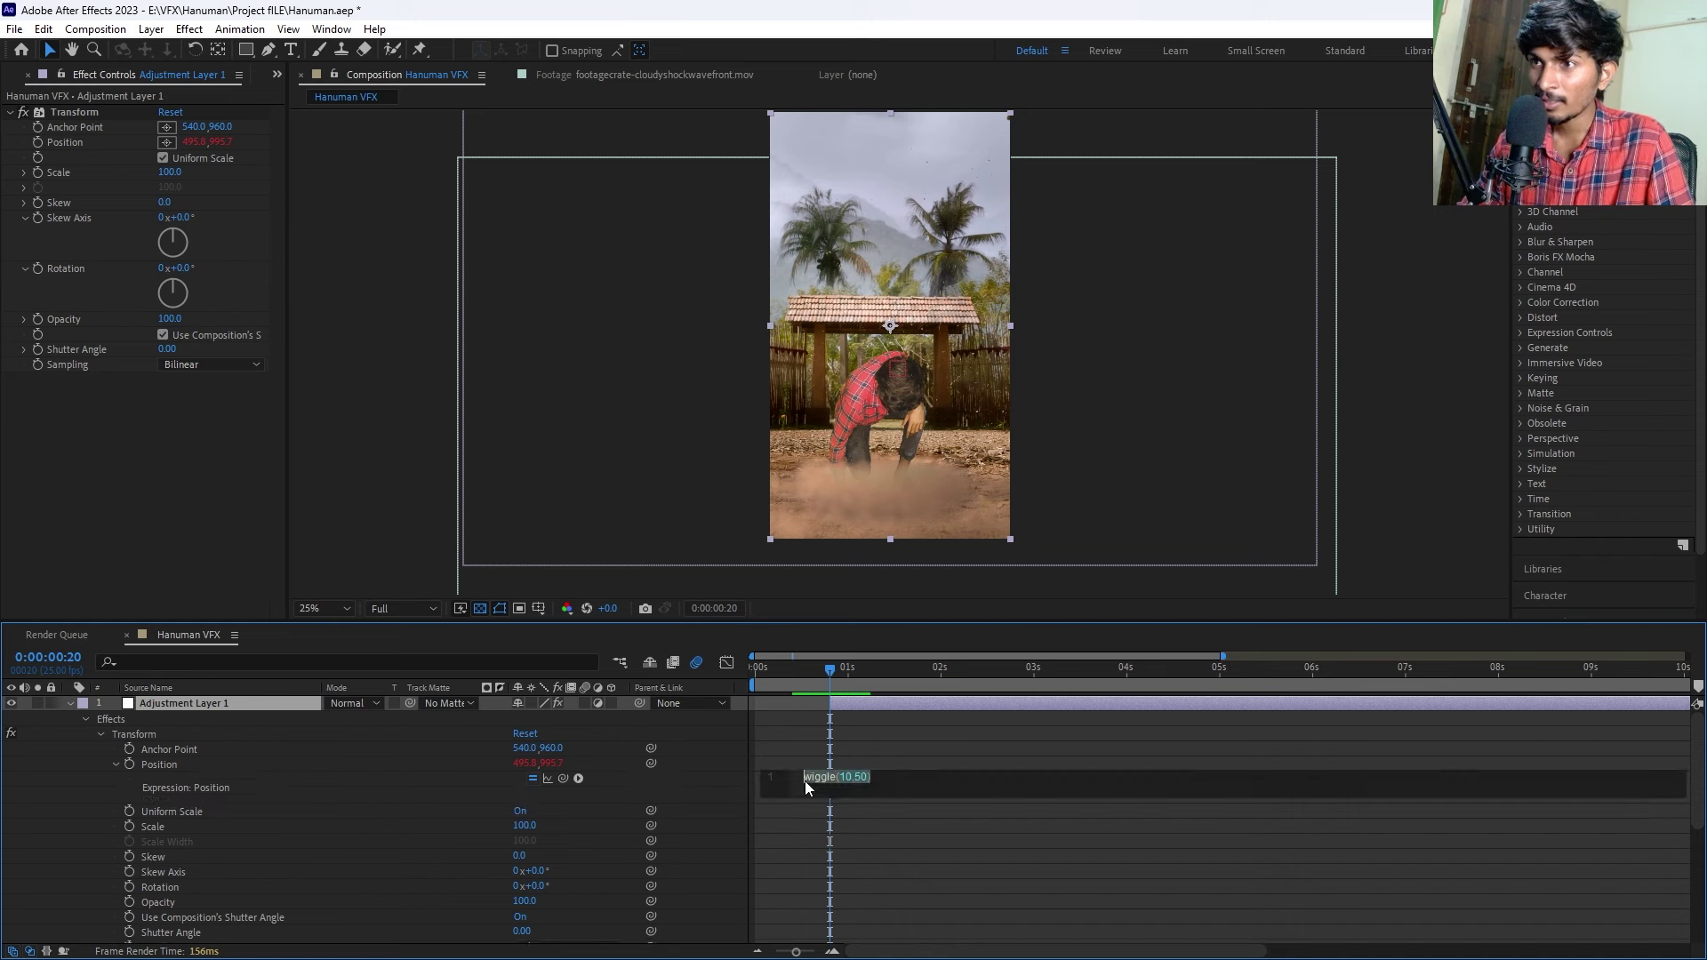
left_click(847, 780)
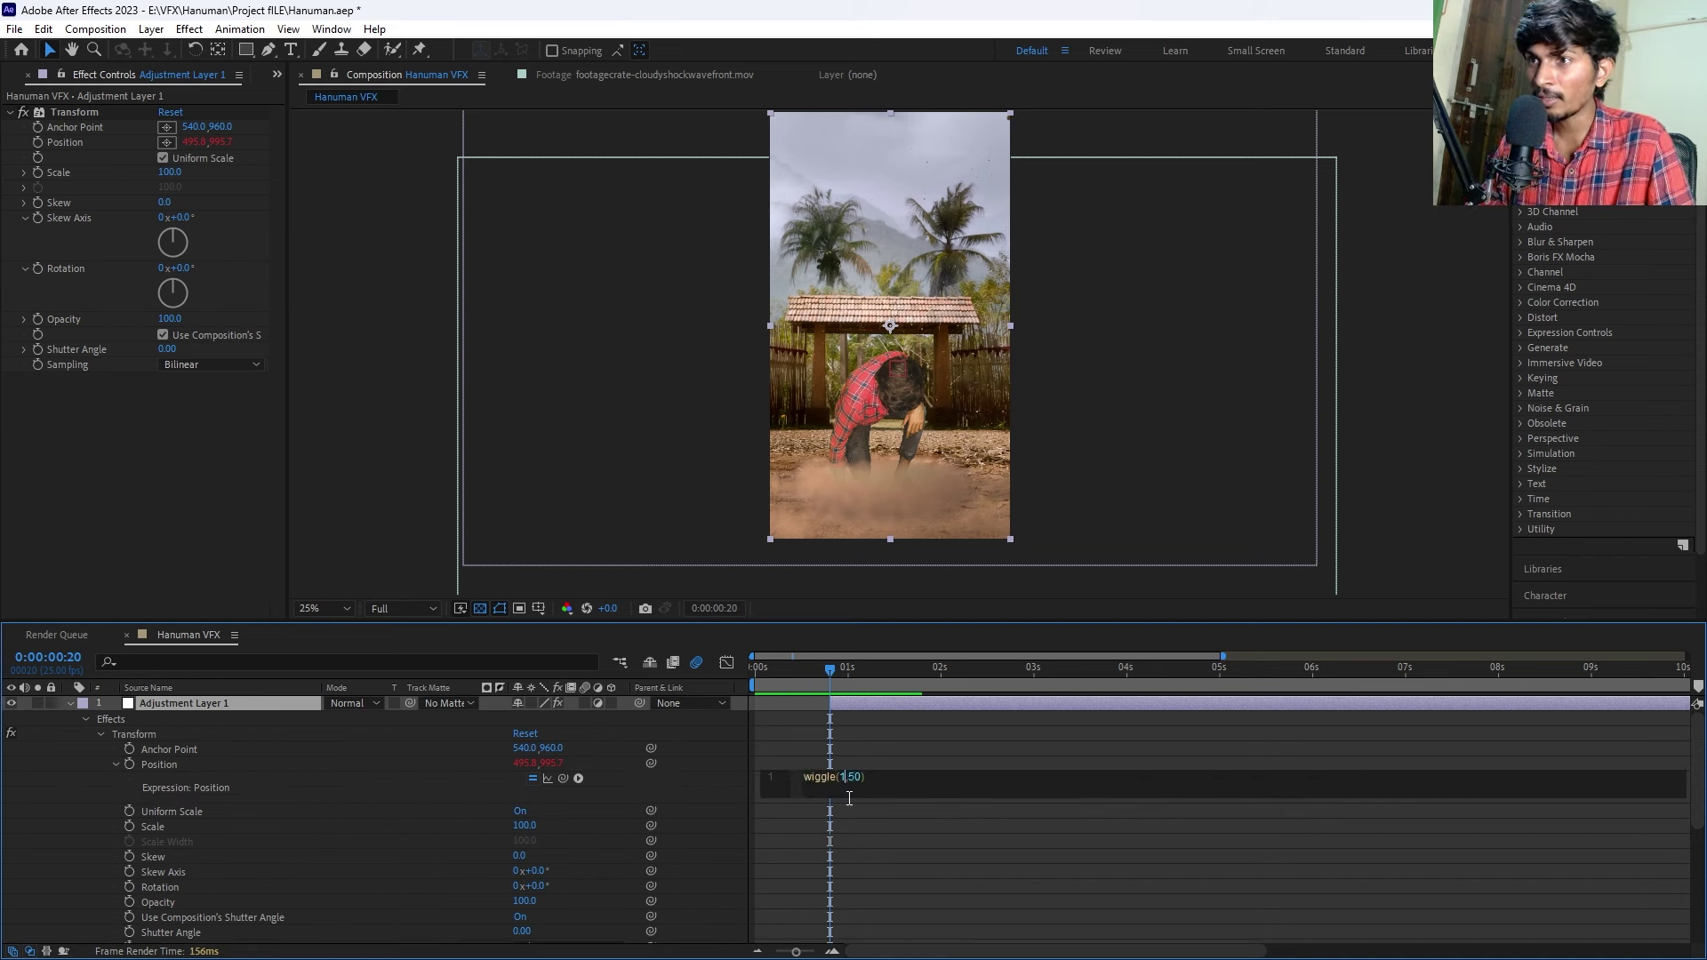
type("1")
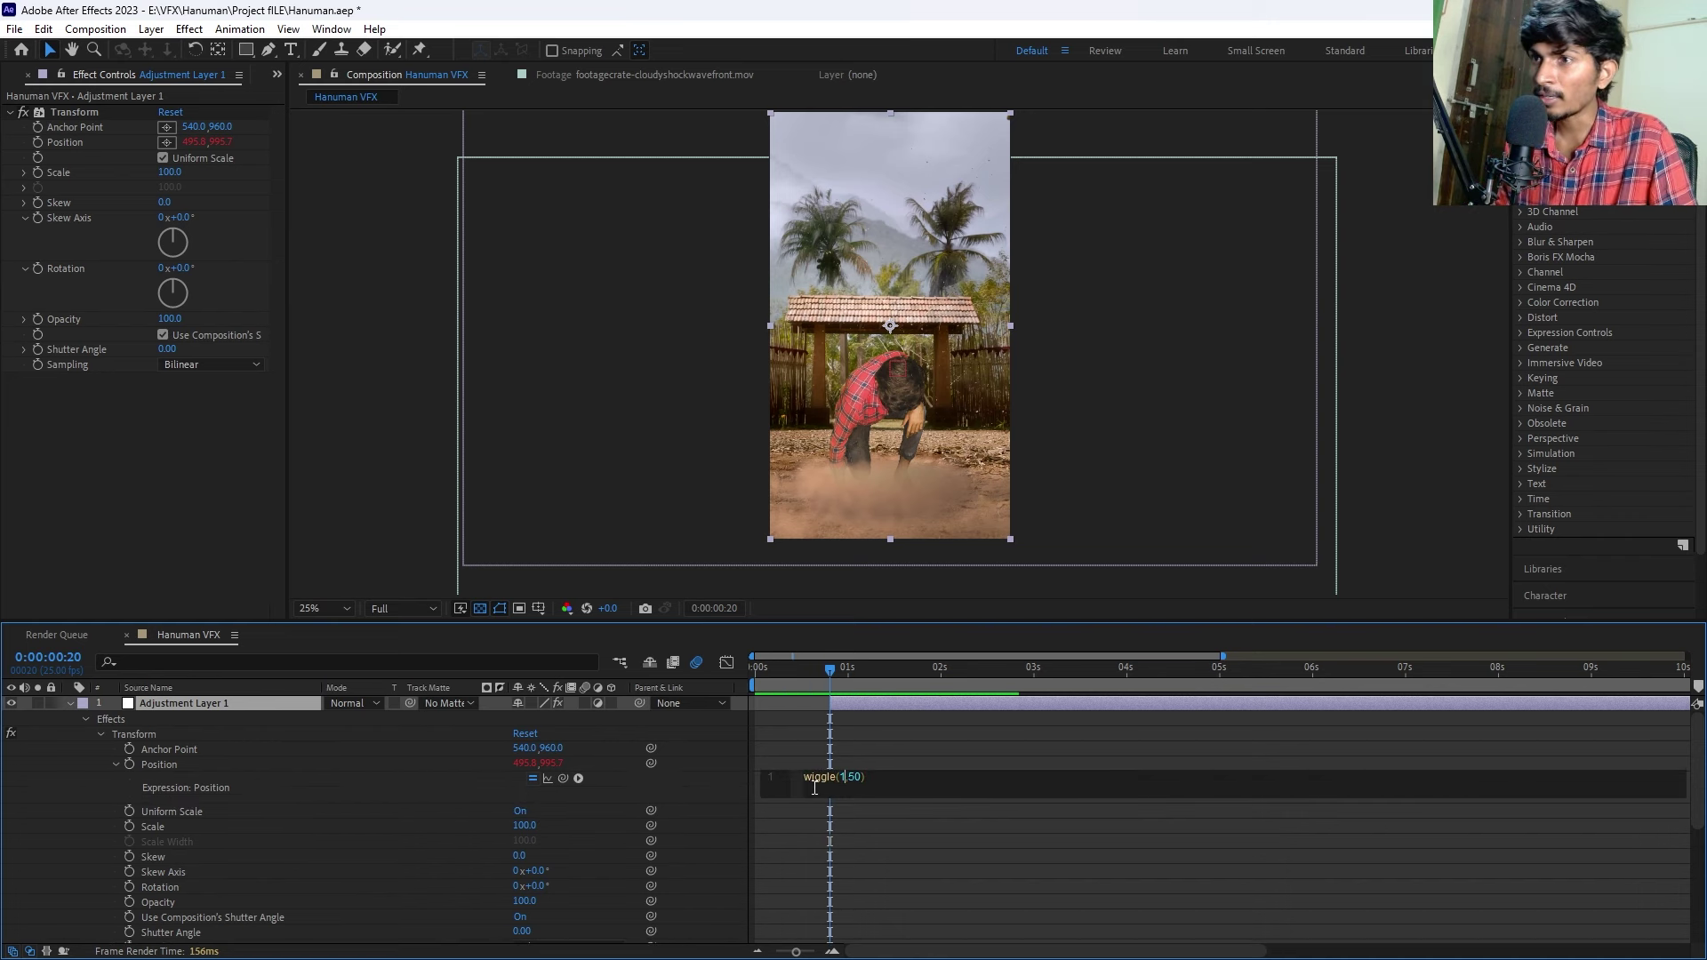
left_click(795, 743)
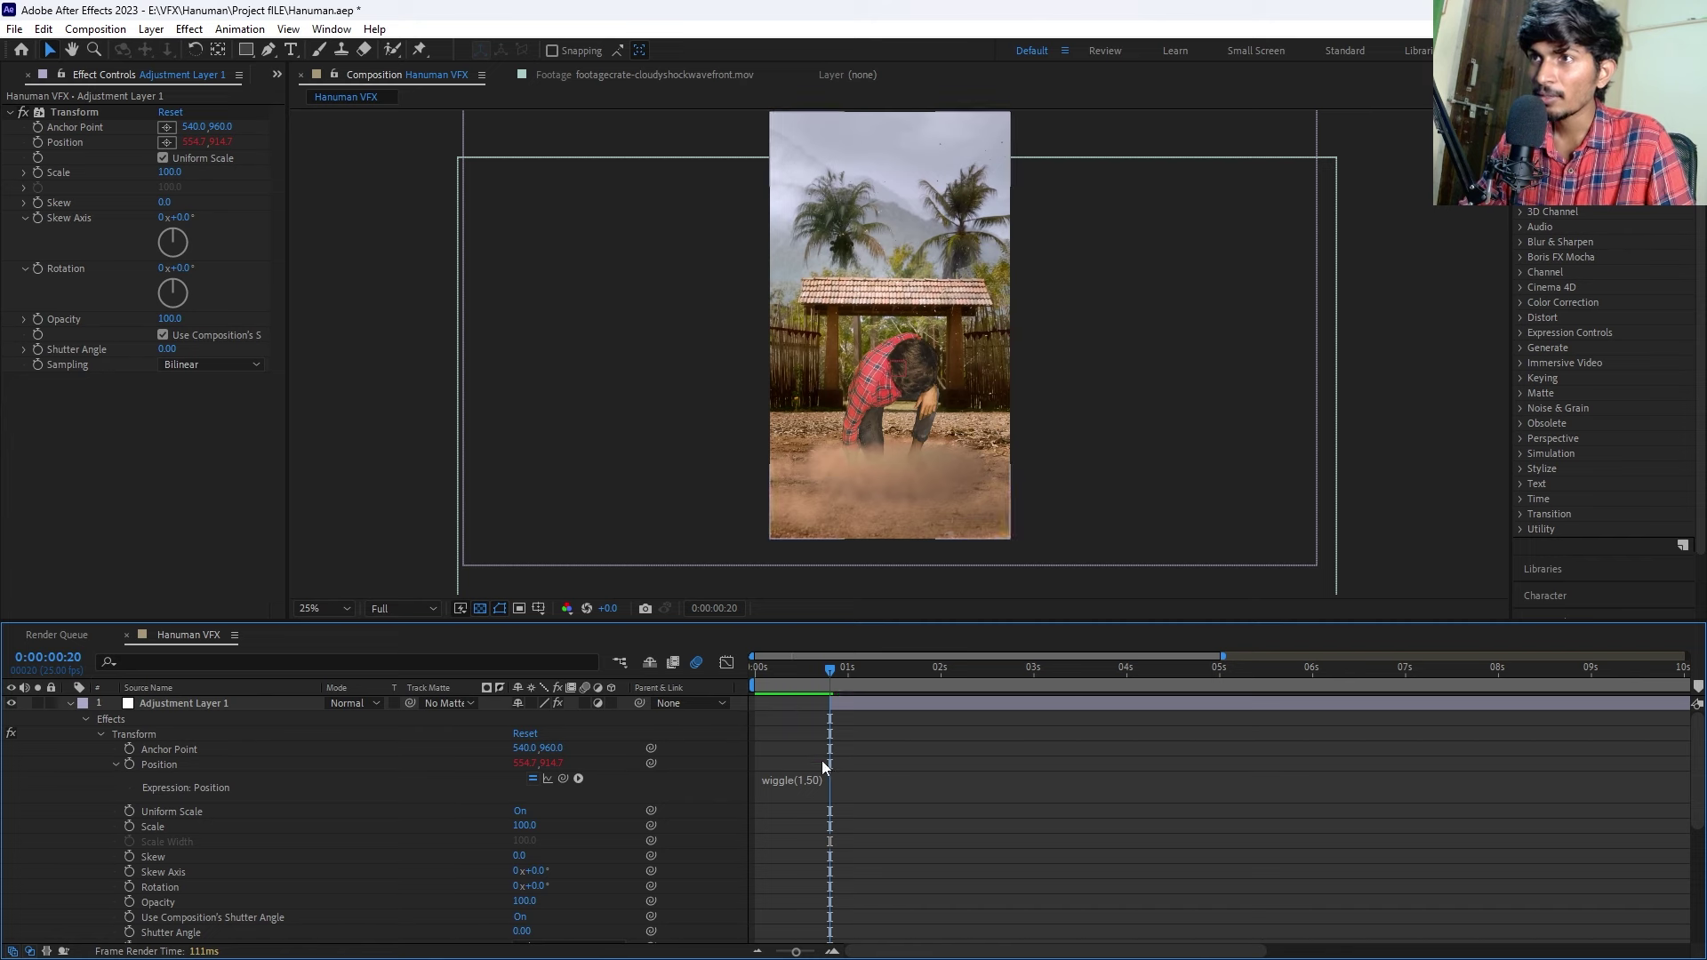
left_click(815, 783)
left_click(856, 780)
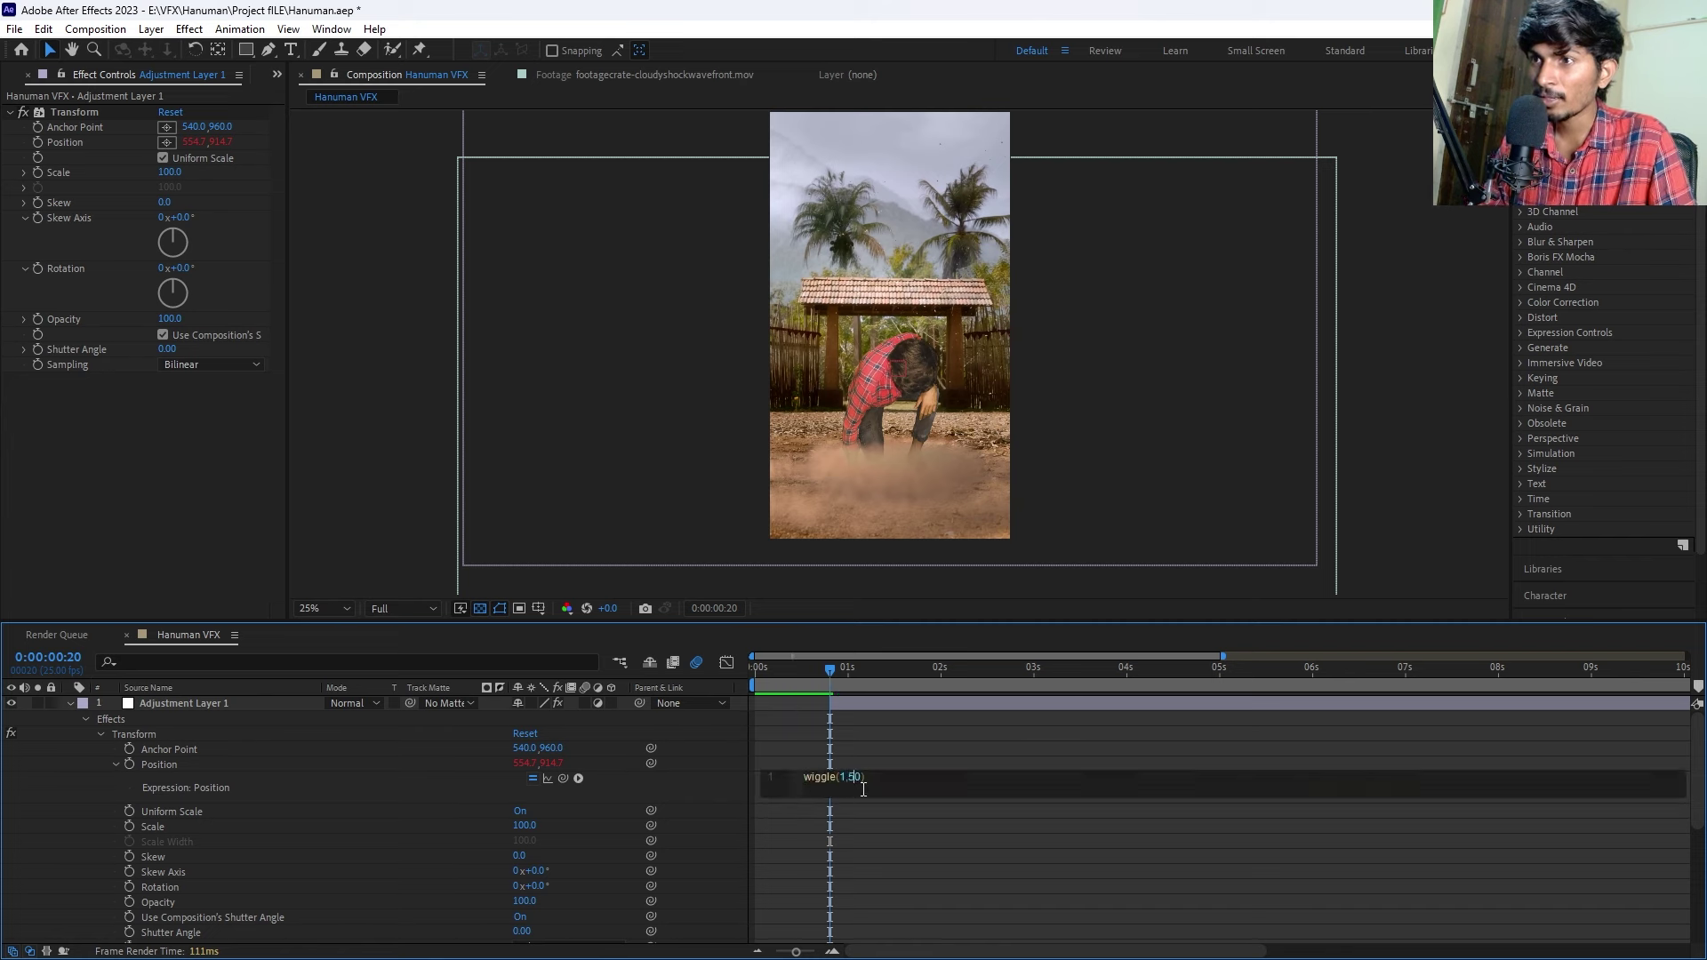
key("BackSpace")
type("2")
left_click(861, 744)
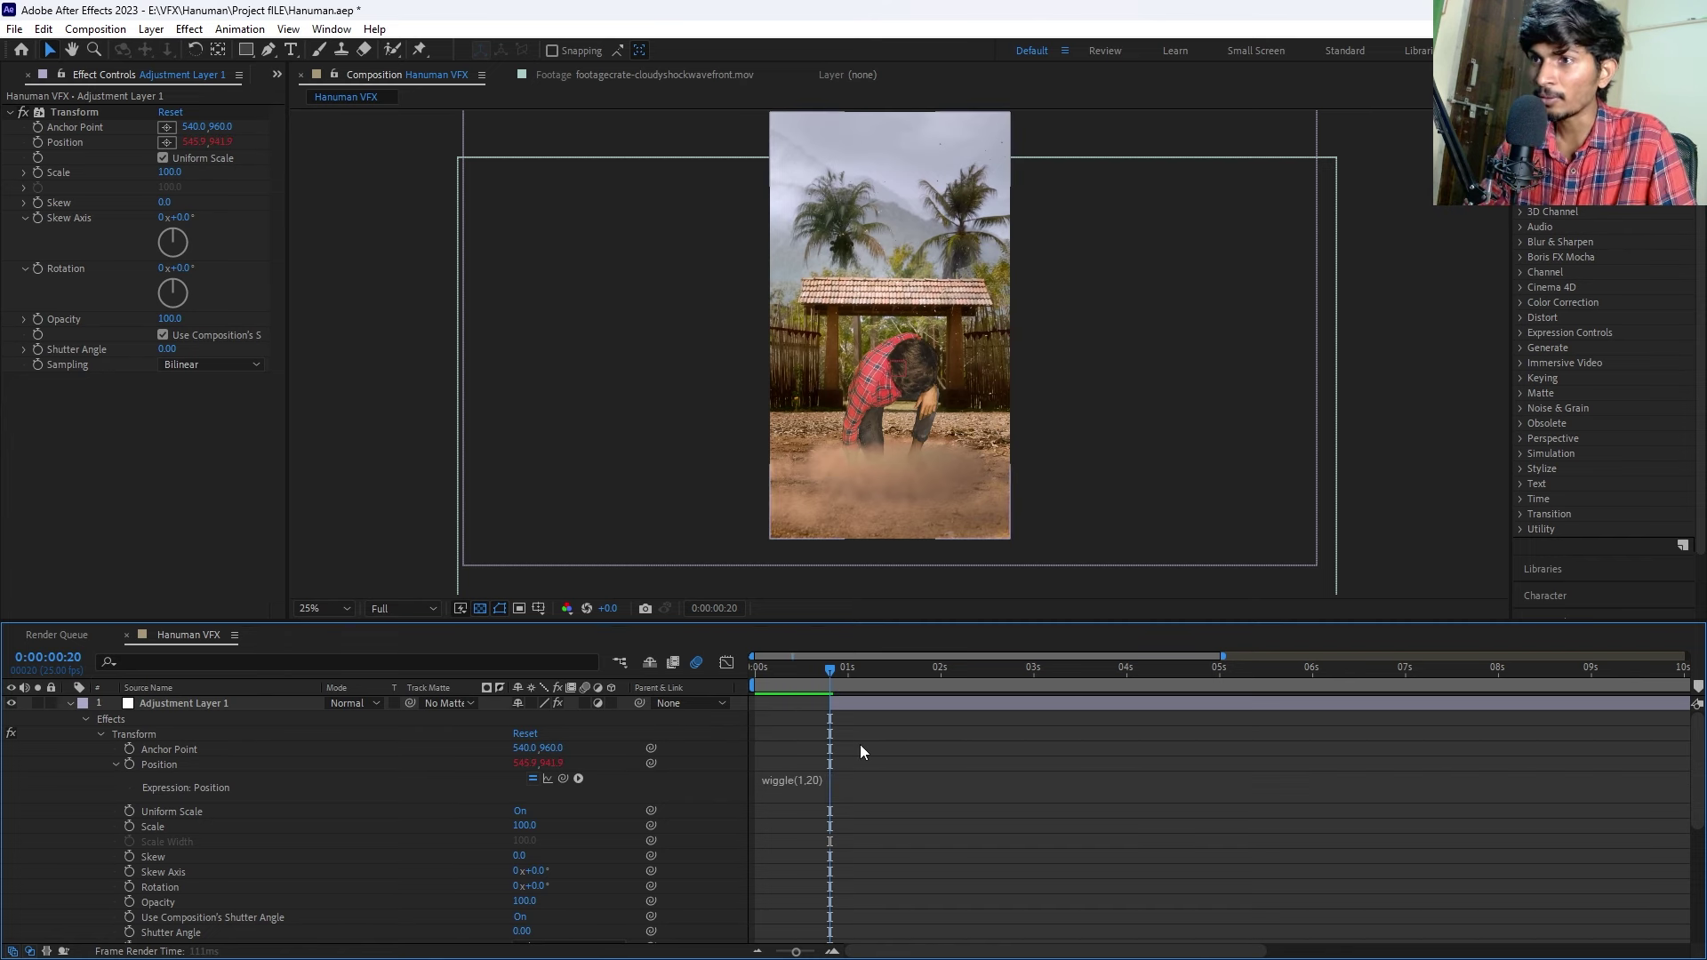
Preview the gentler shake from the start, stopping around the crouching figure at 0:00:00:16.
key("Home")
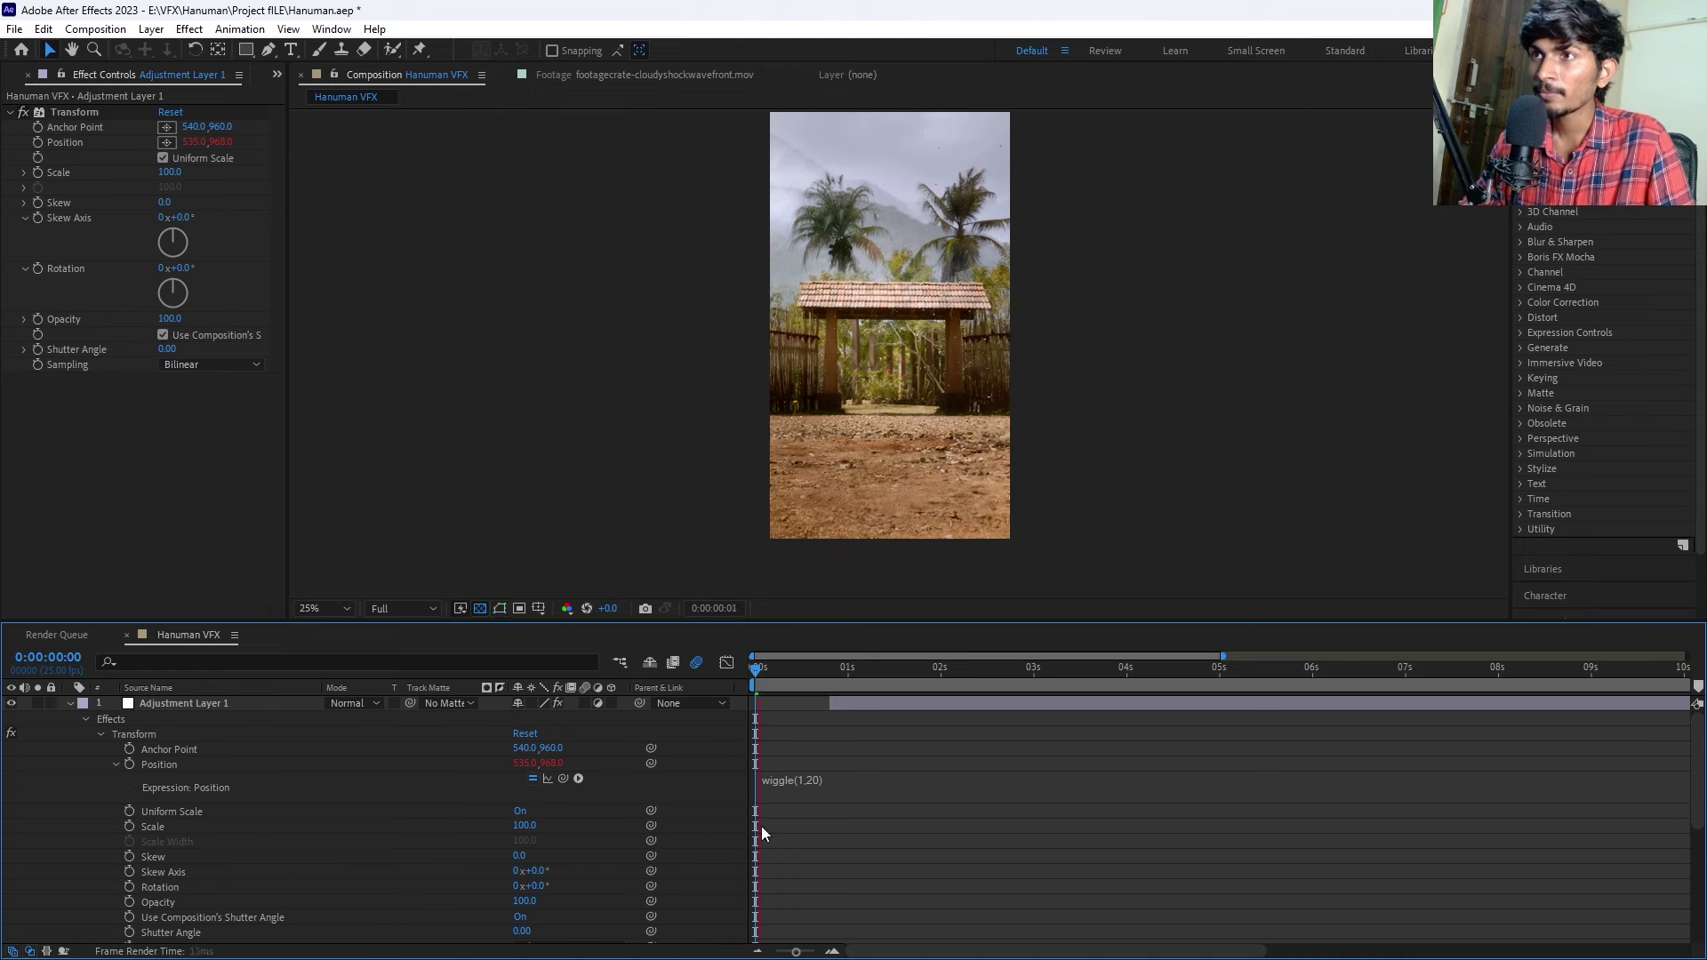
key("space")
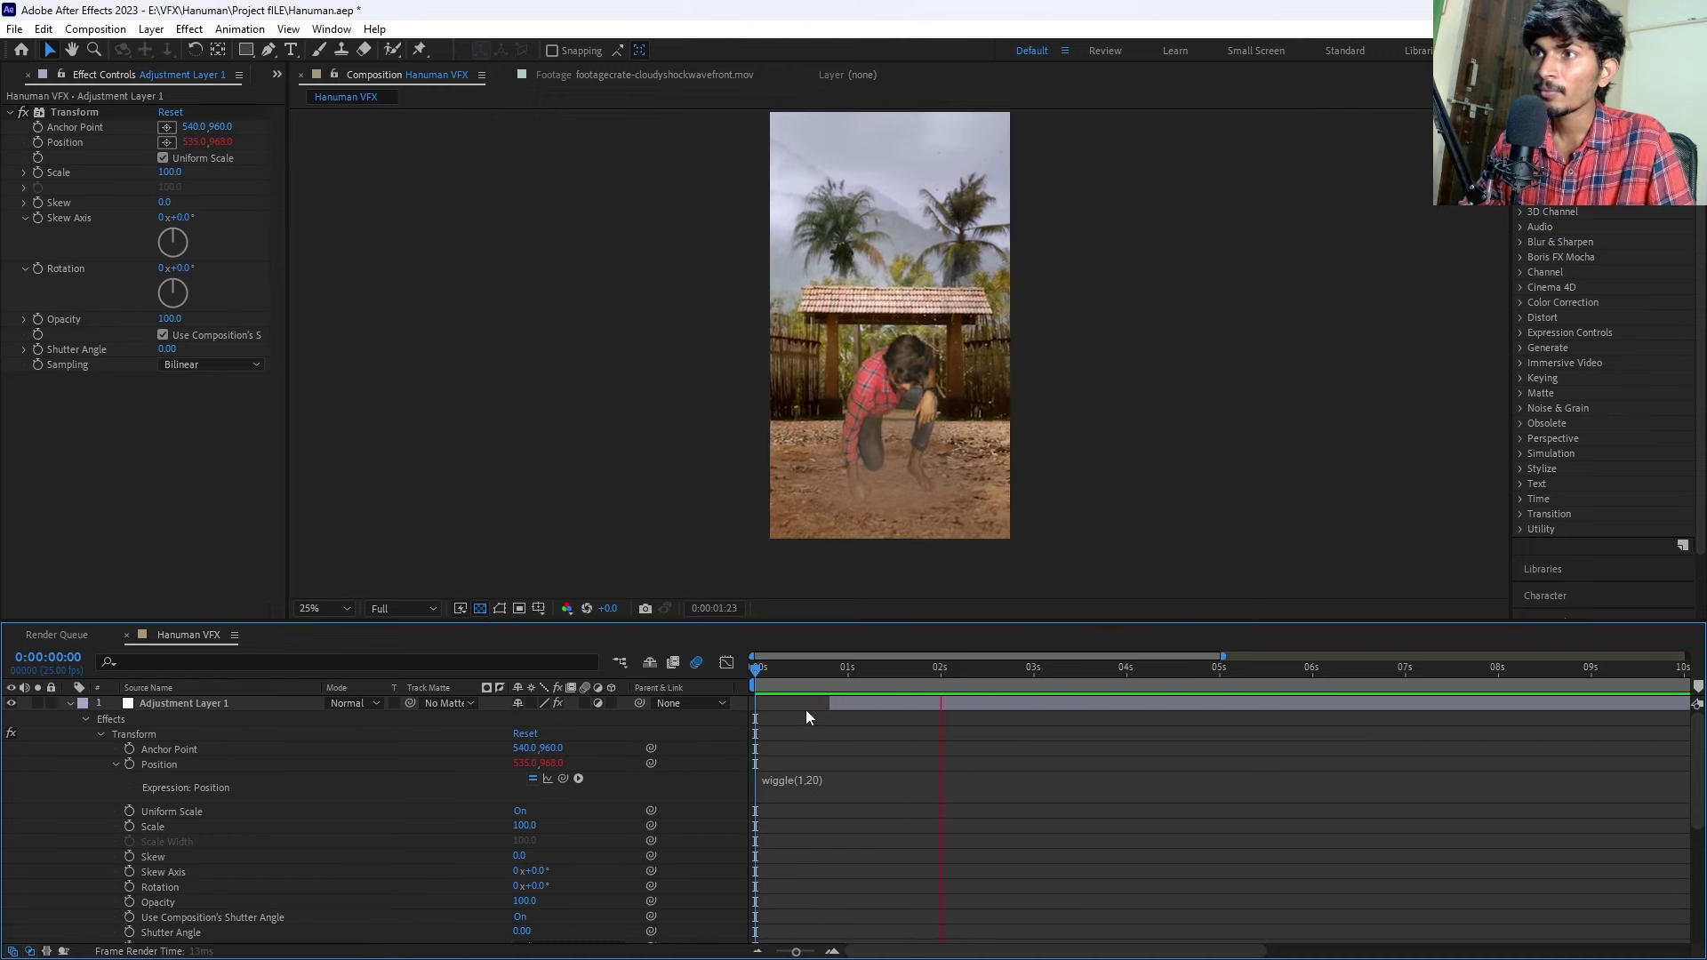
key("space")
key("space")
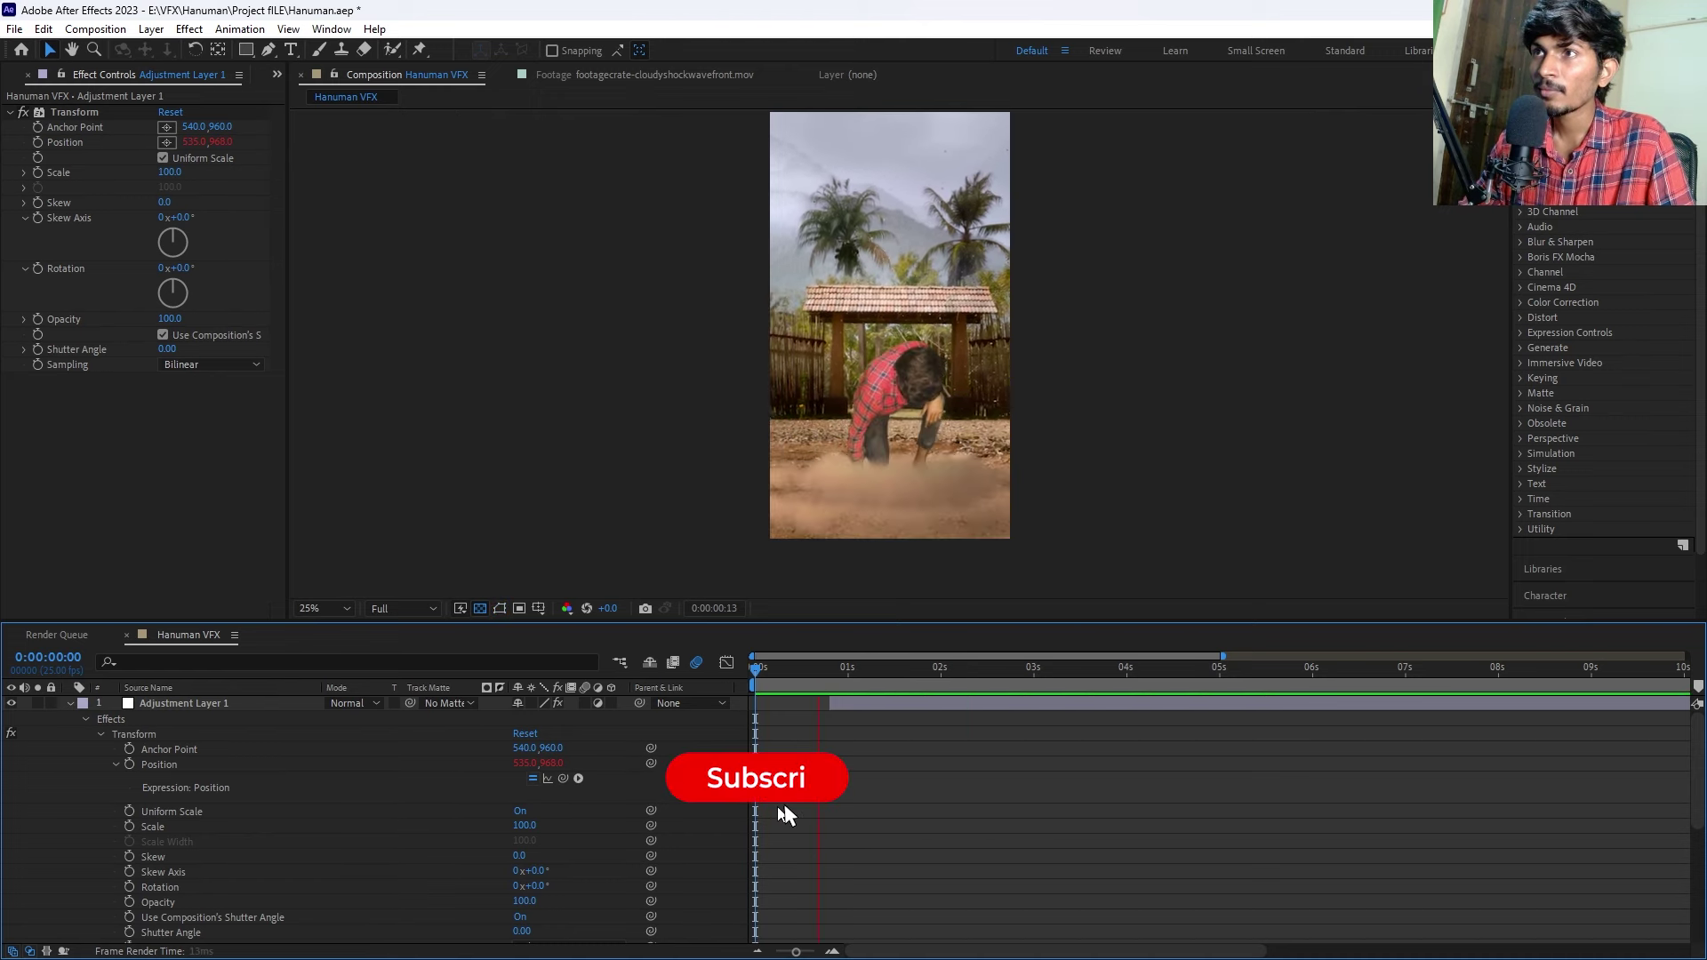
key("space")
left_click_drag(763, 669, 772, 698)
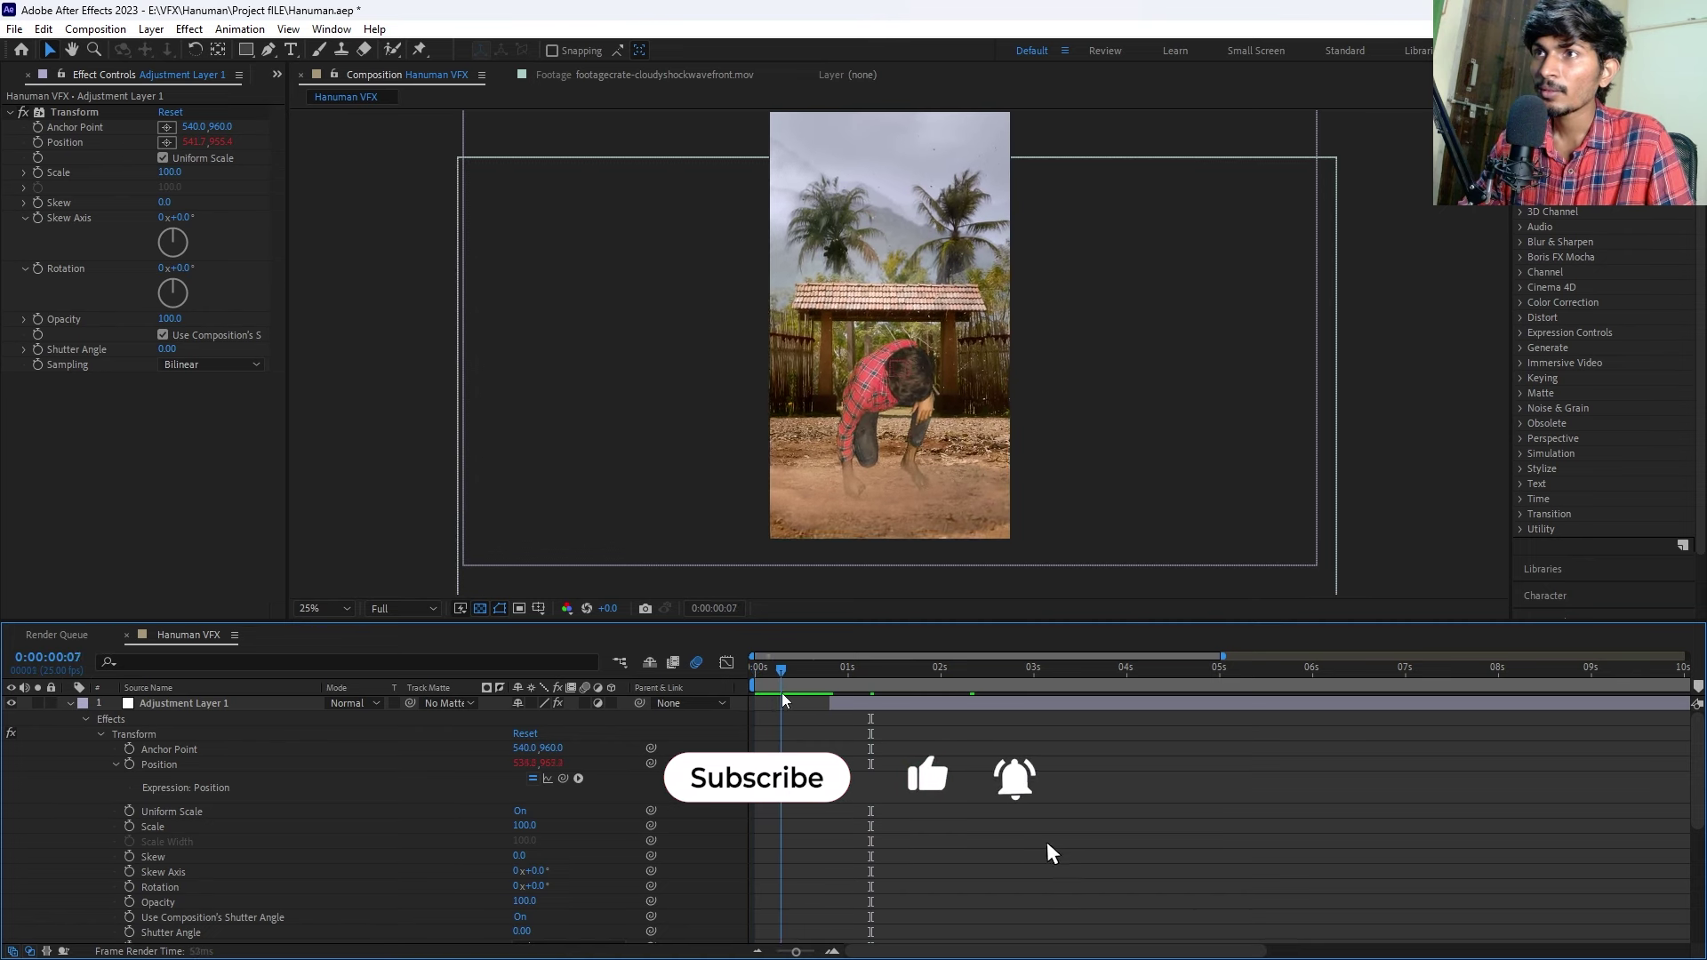
mouse_move(772, 698)
left_mouse_down()
mouse_move(818, 695)
mouse_move(754, 715)
mouse_move(796, 675)
mouse_move(766, 688)
left_mouse_up()
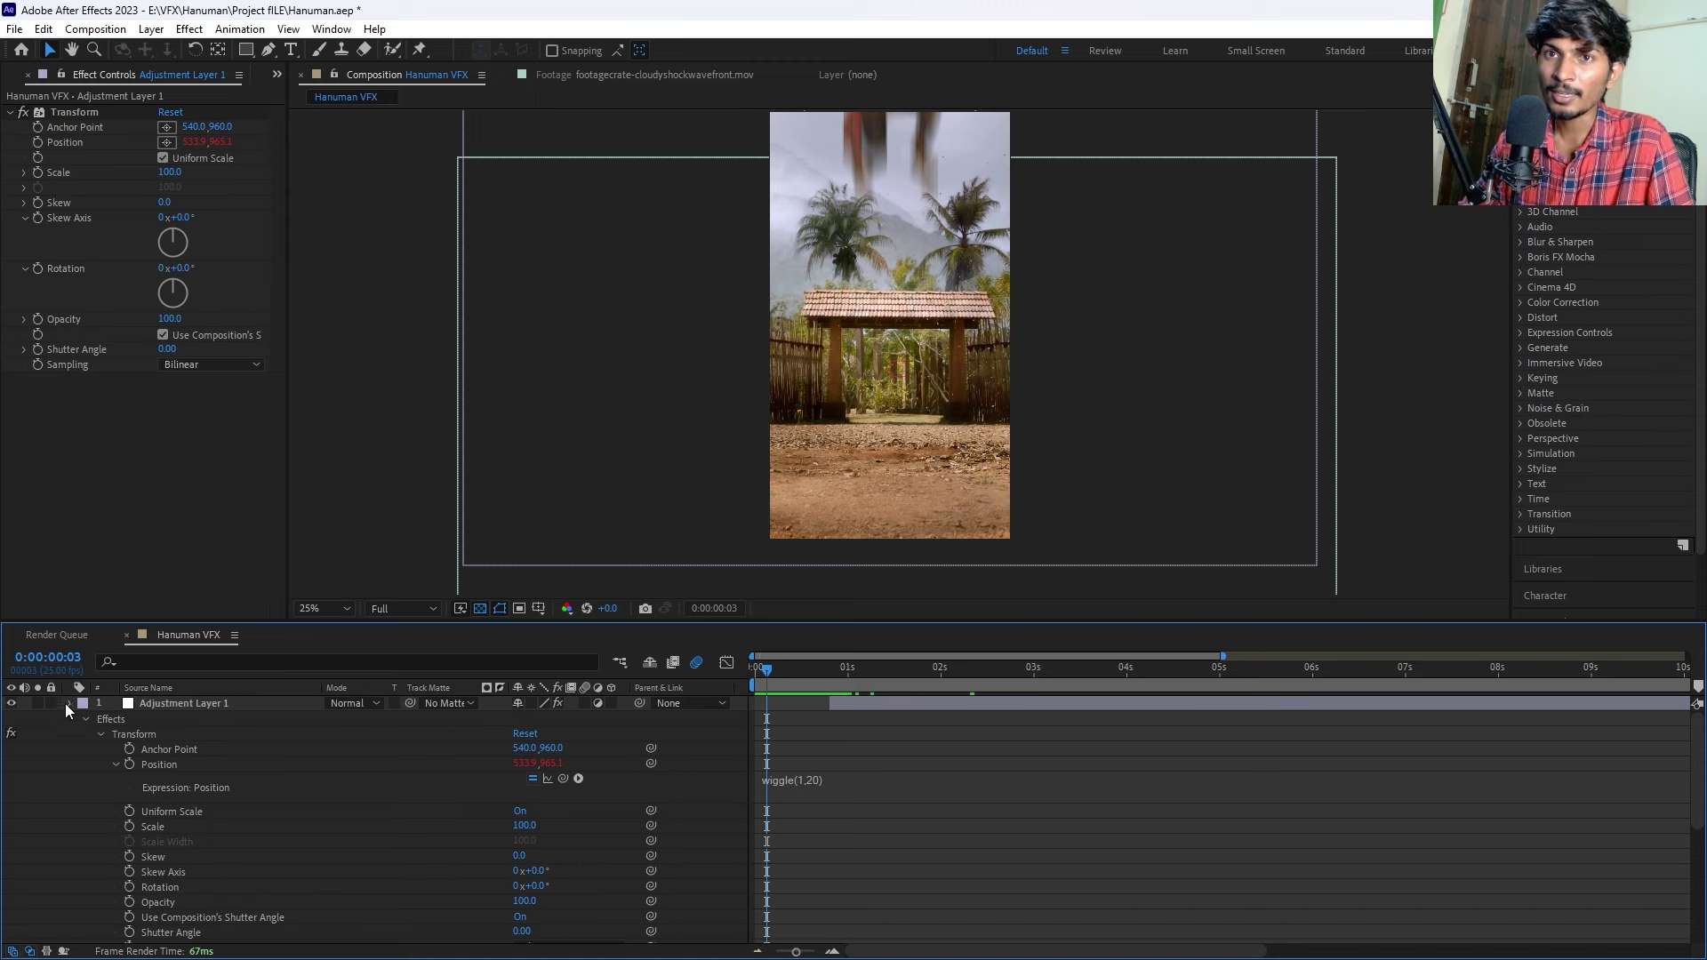
Shift both adjustment layers a few frames later in the timeline.
left_click(66, 702)
left_click(797, 719)
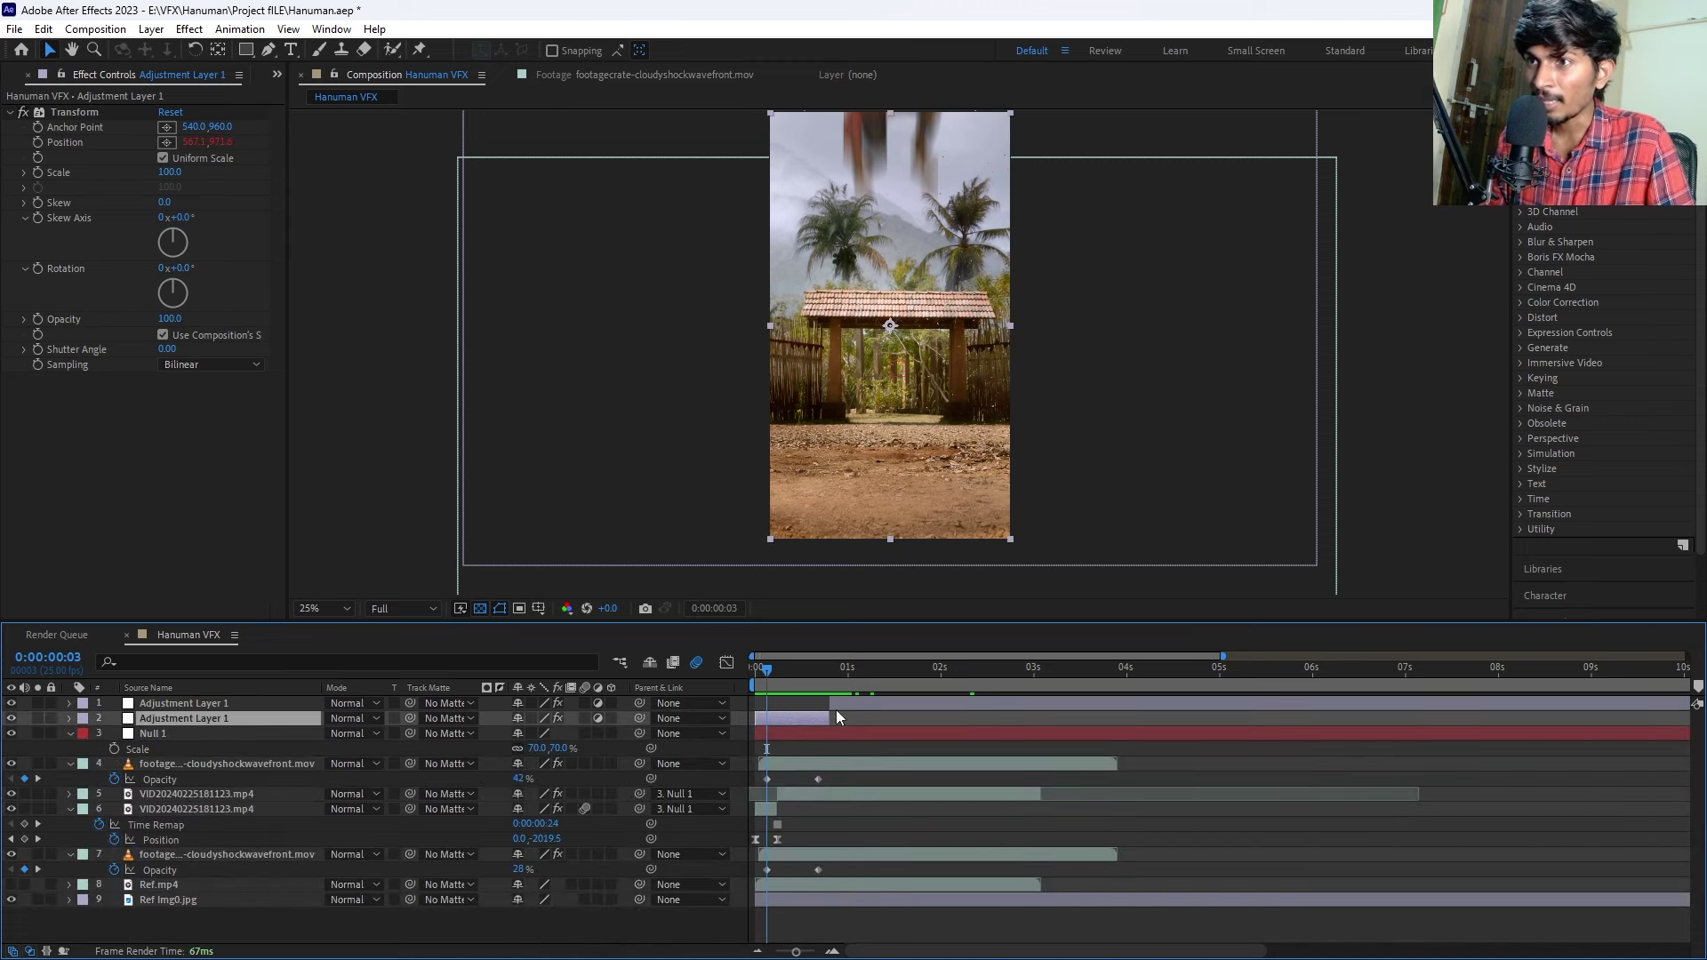
left_click(839, 707, "shift")
left_click_drag(789, 720, 805, 721)
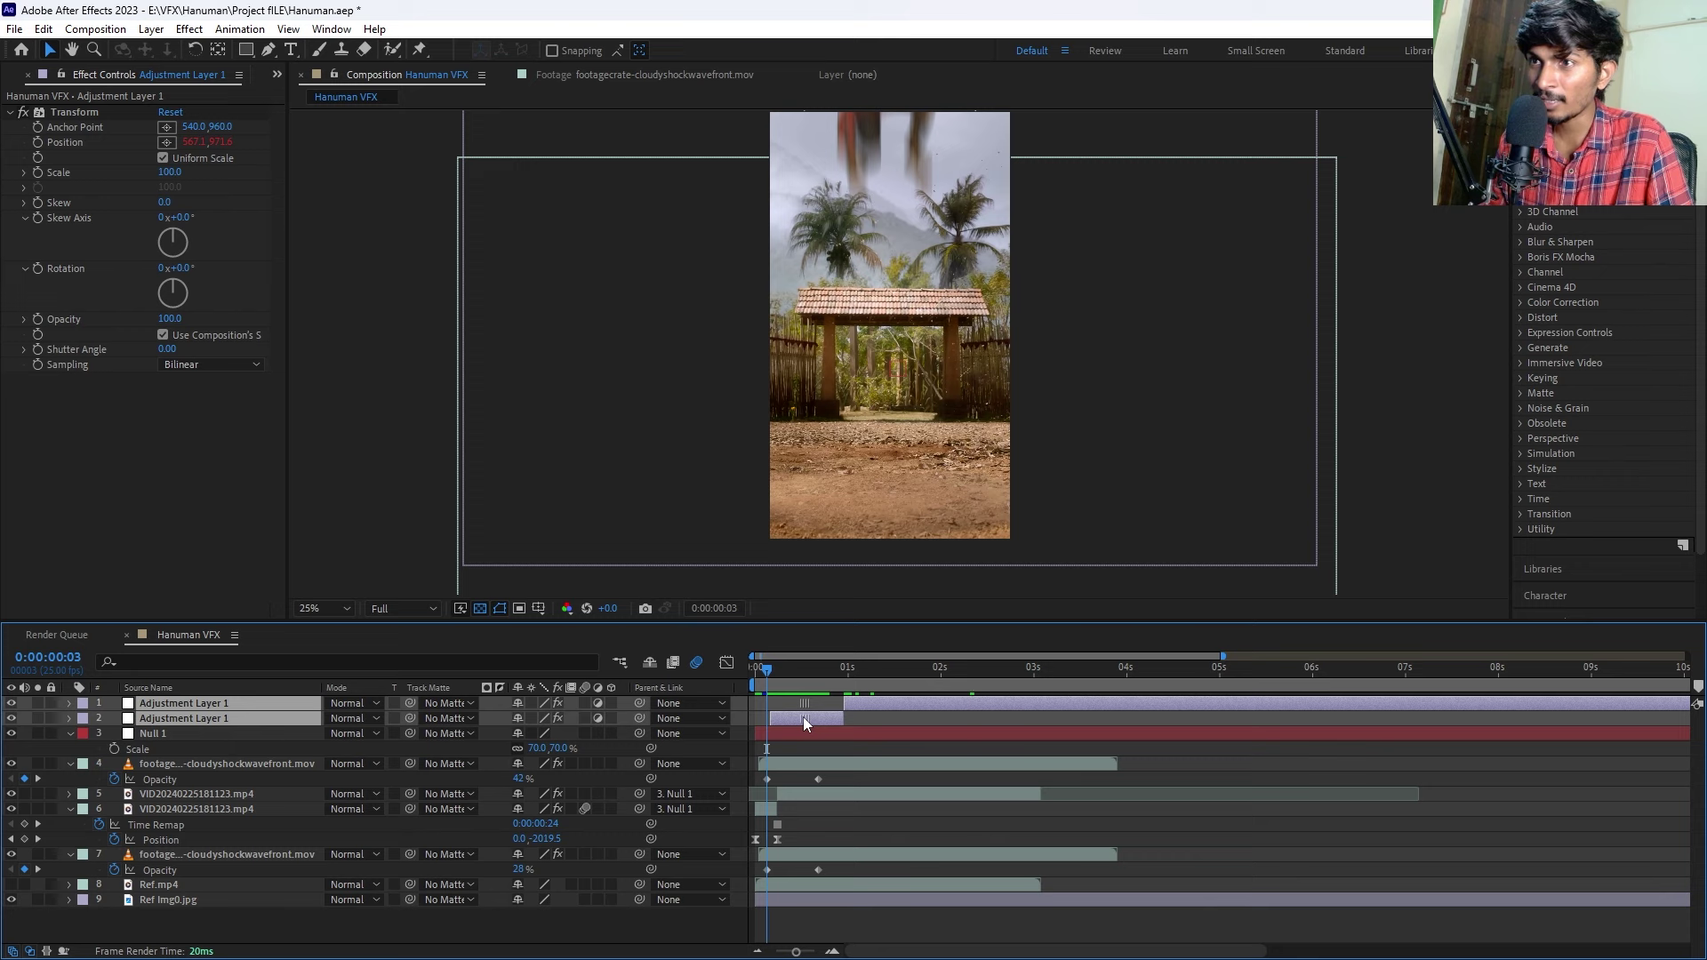
left_click(760, 669)
left_click(766, 700)
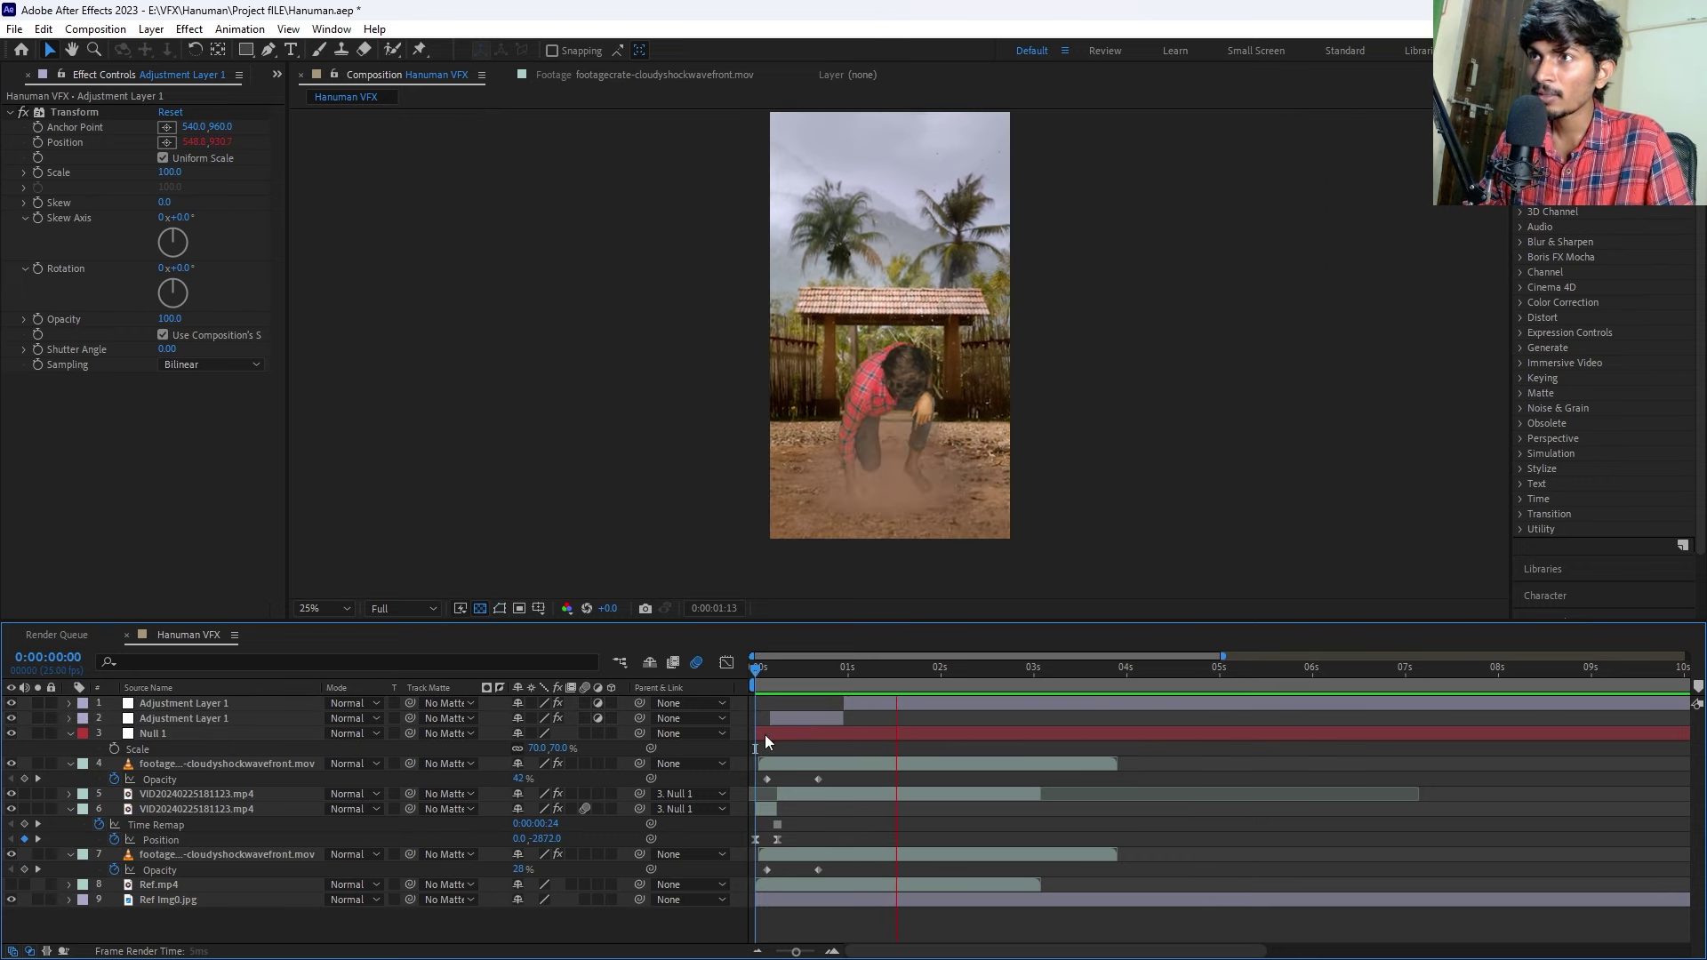
key("space")
End the work area just after 3 seconds, save the project, and preview it.
left_click_drag(1027, 669, 1039, 669)
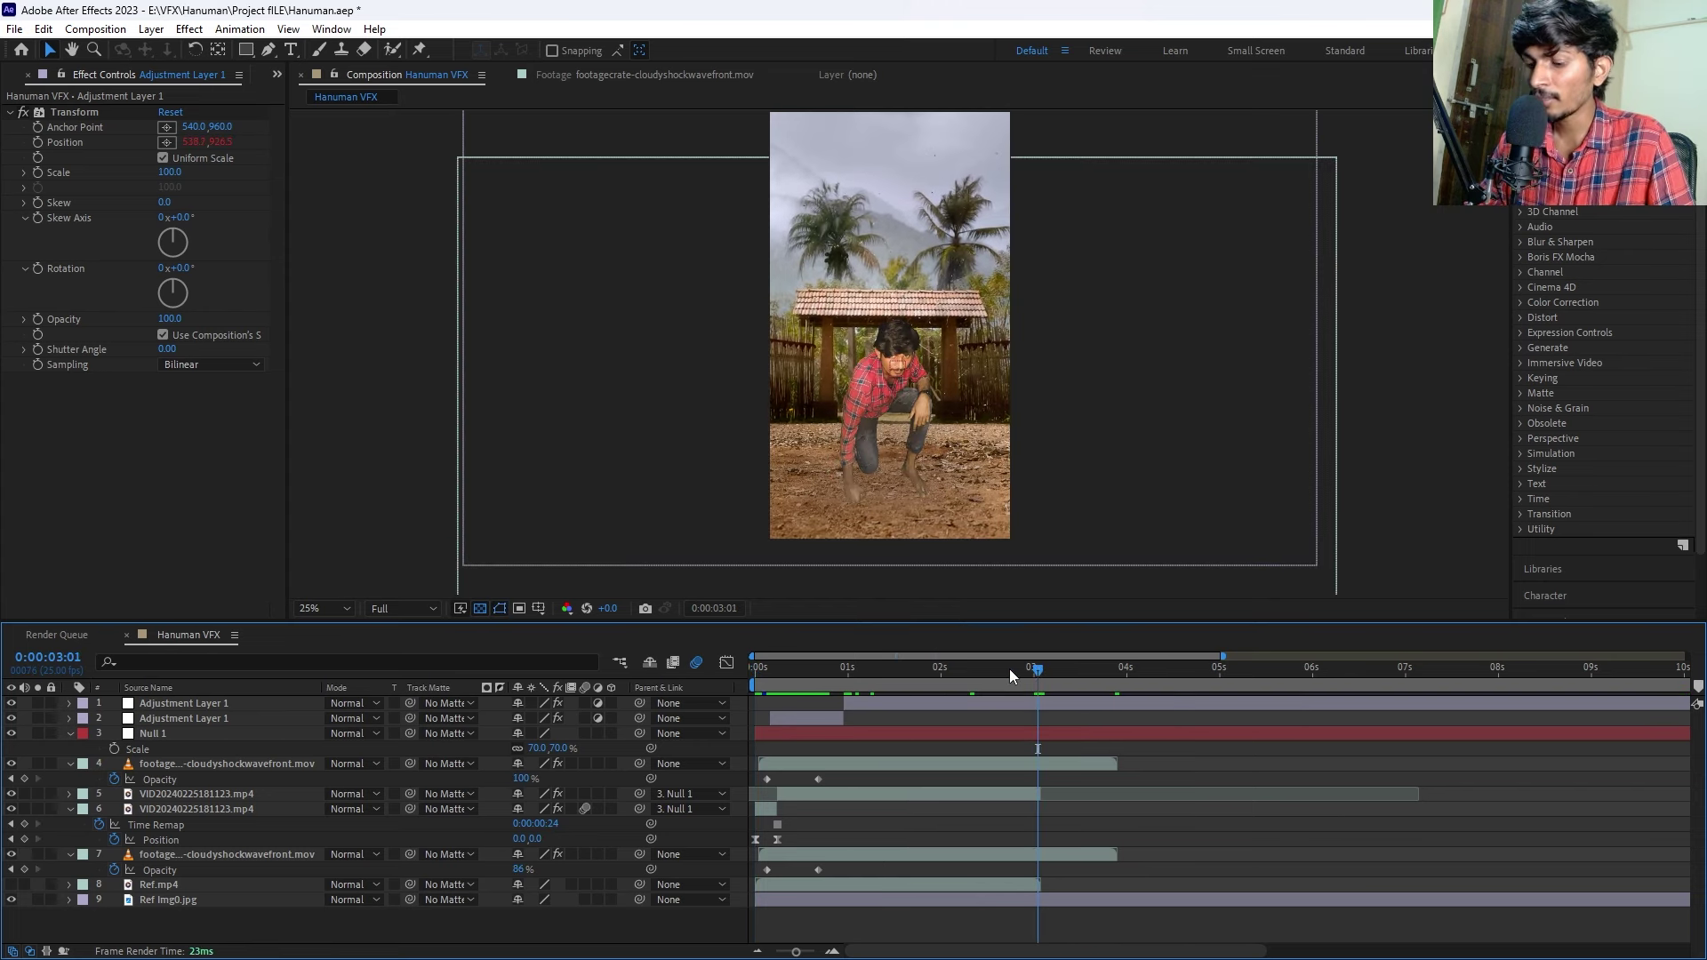
key("n")
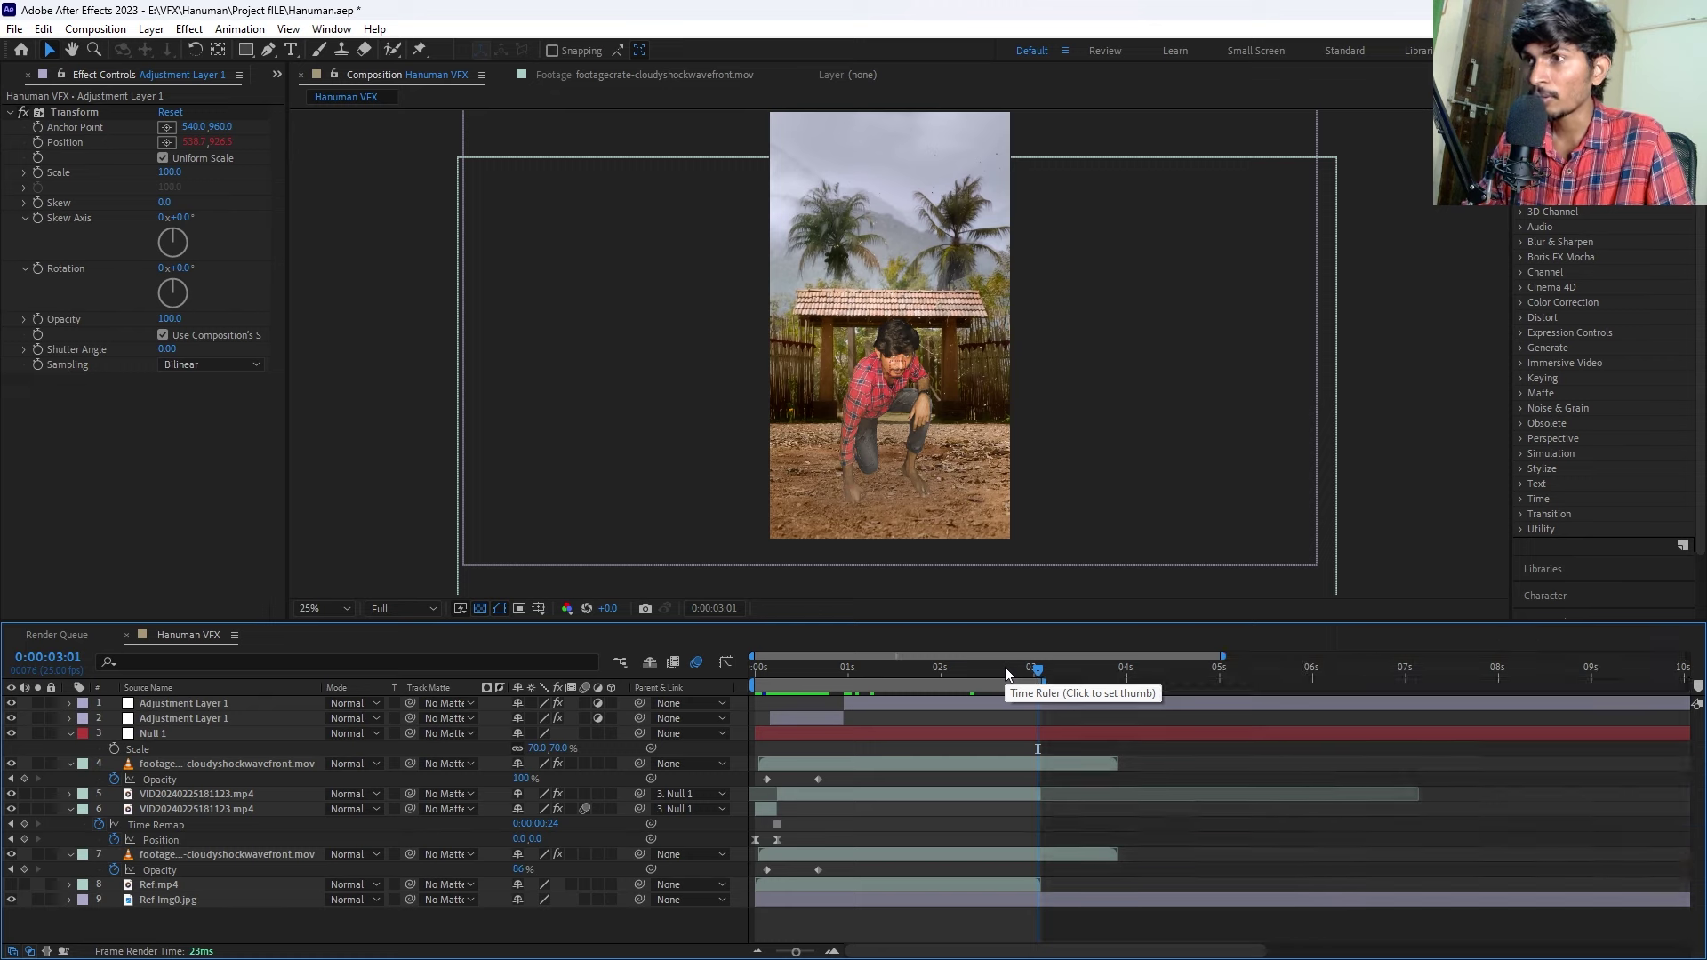
key("Home")
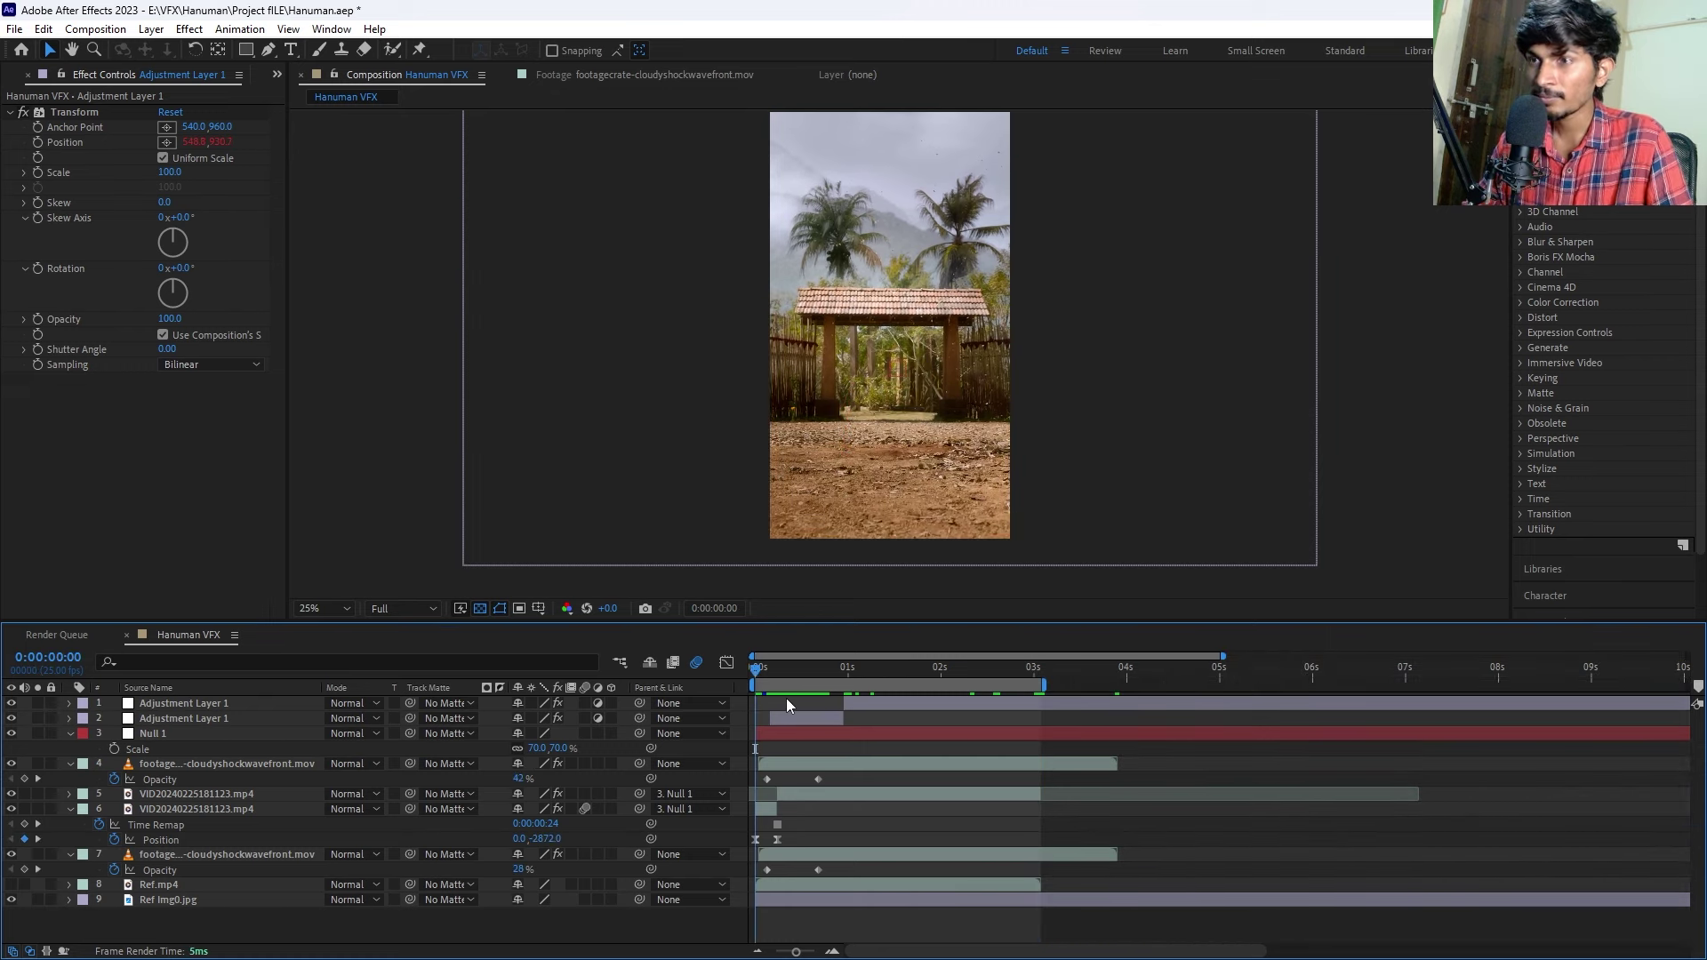
key("ctrl+s")
key("space")
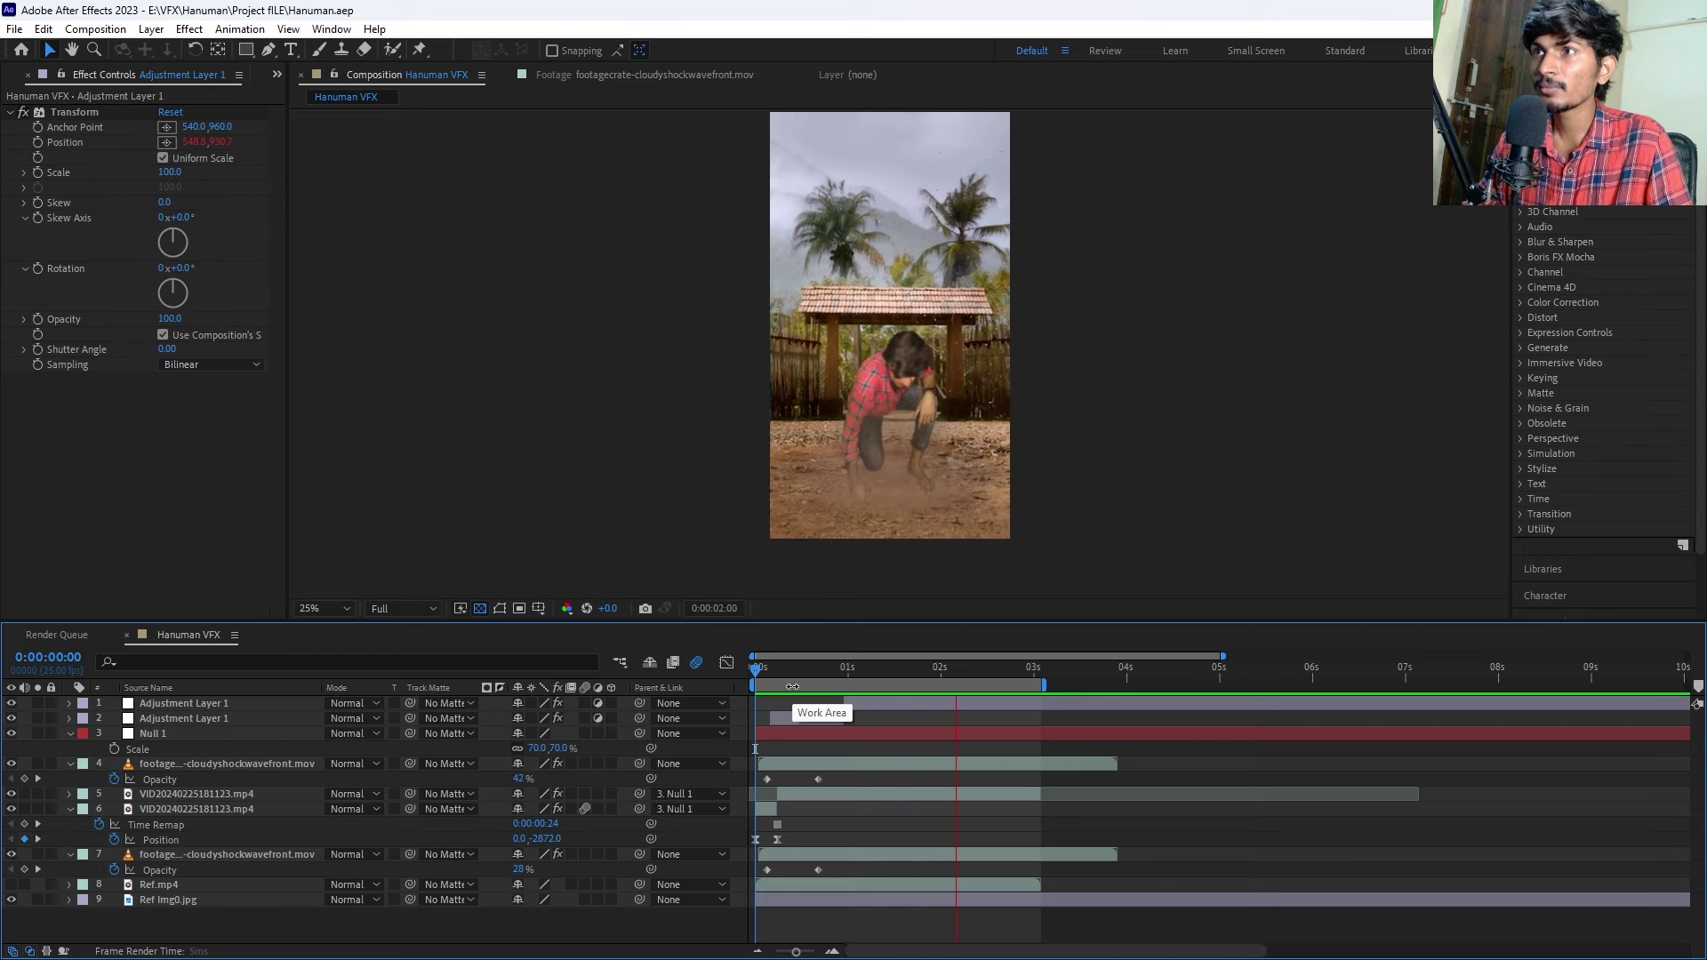
key("space")
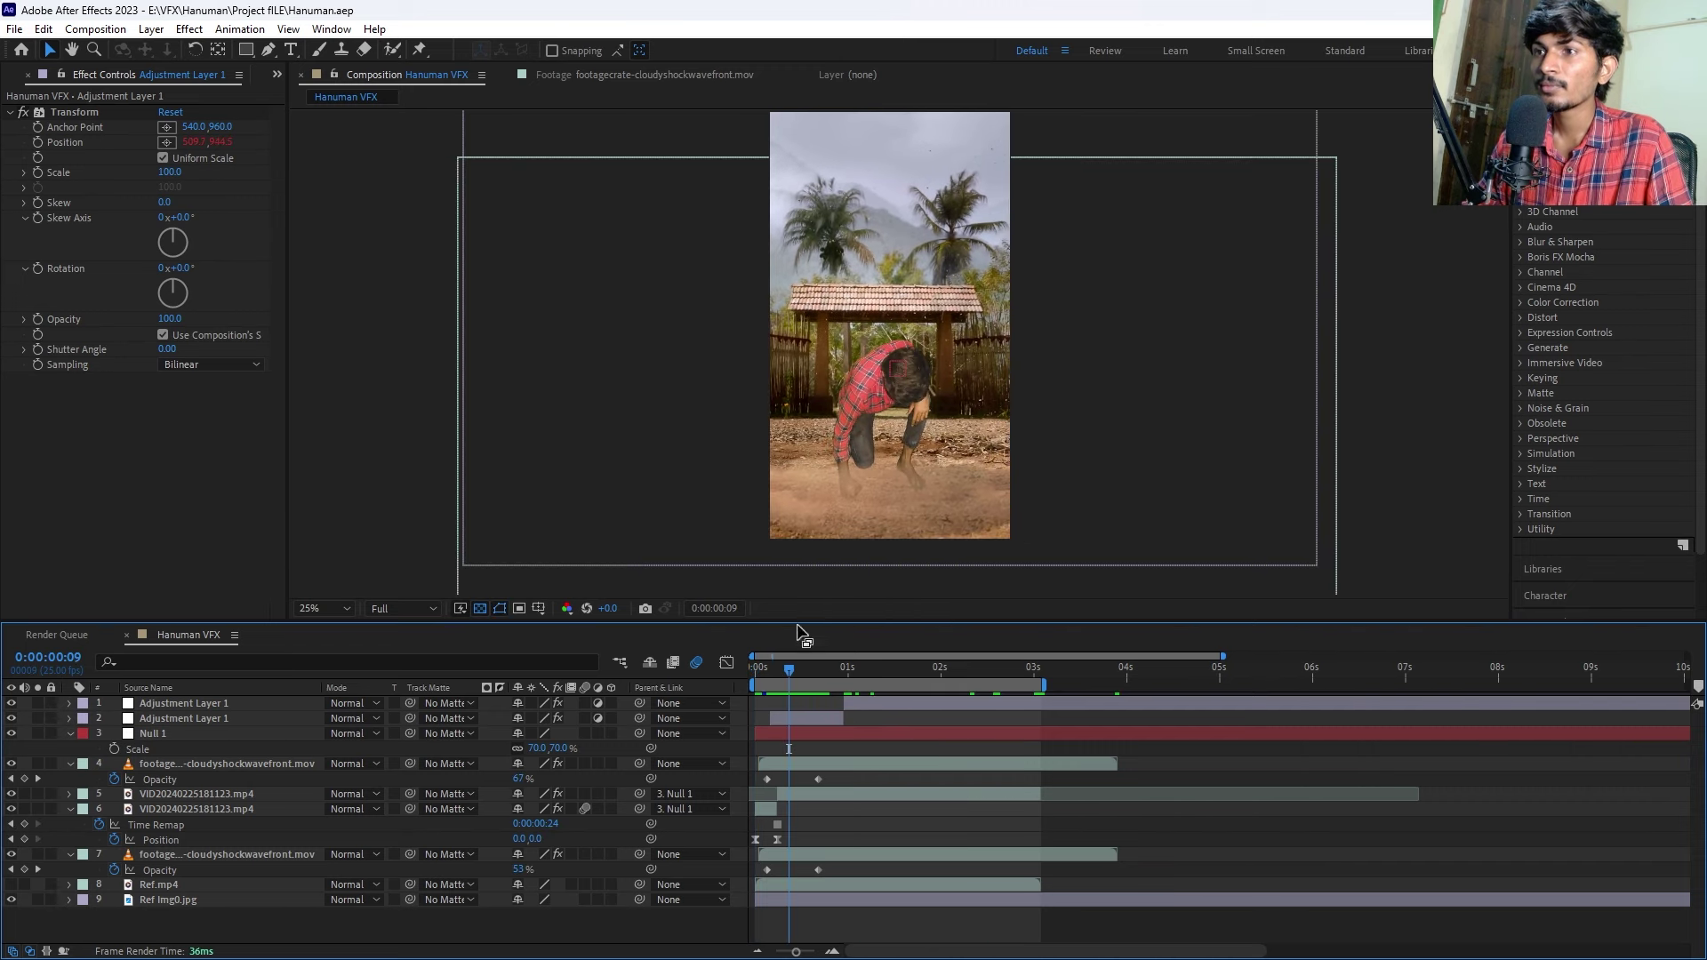
left_click_drag(787, 667, 706, 681)
key("space")
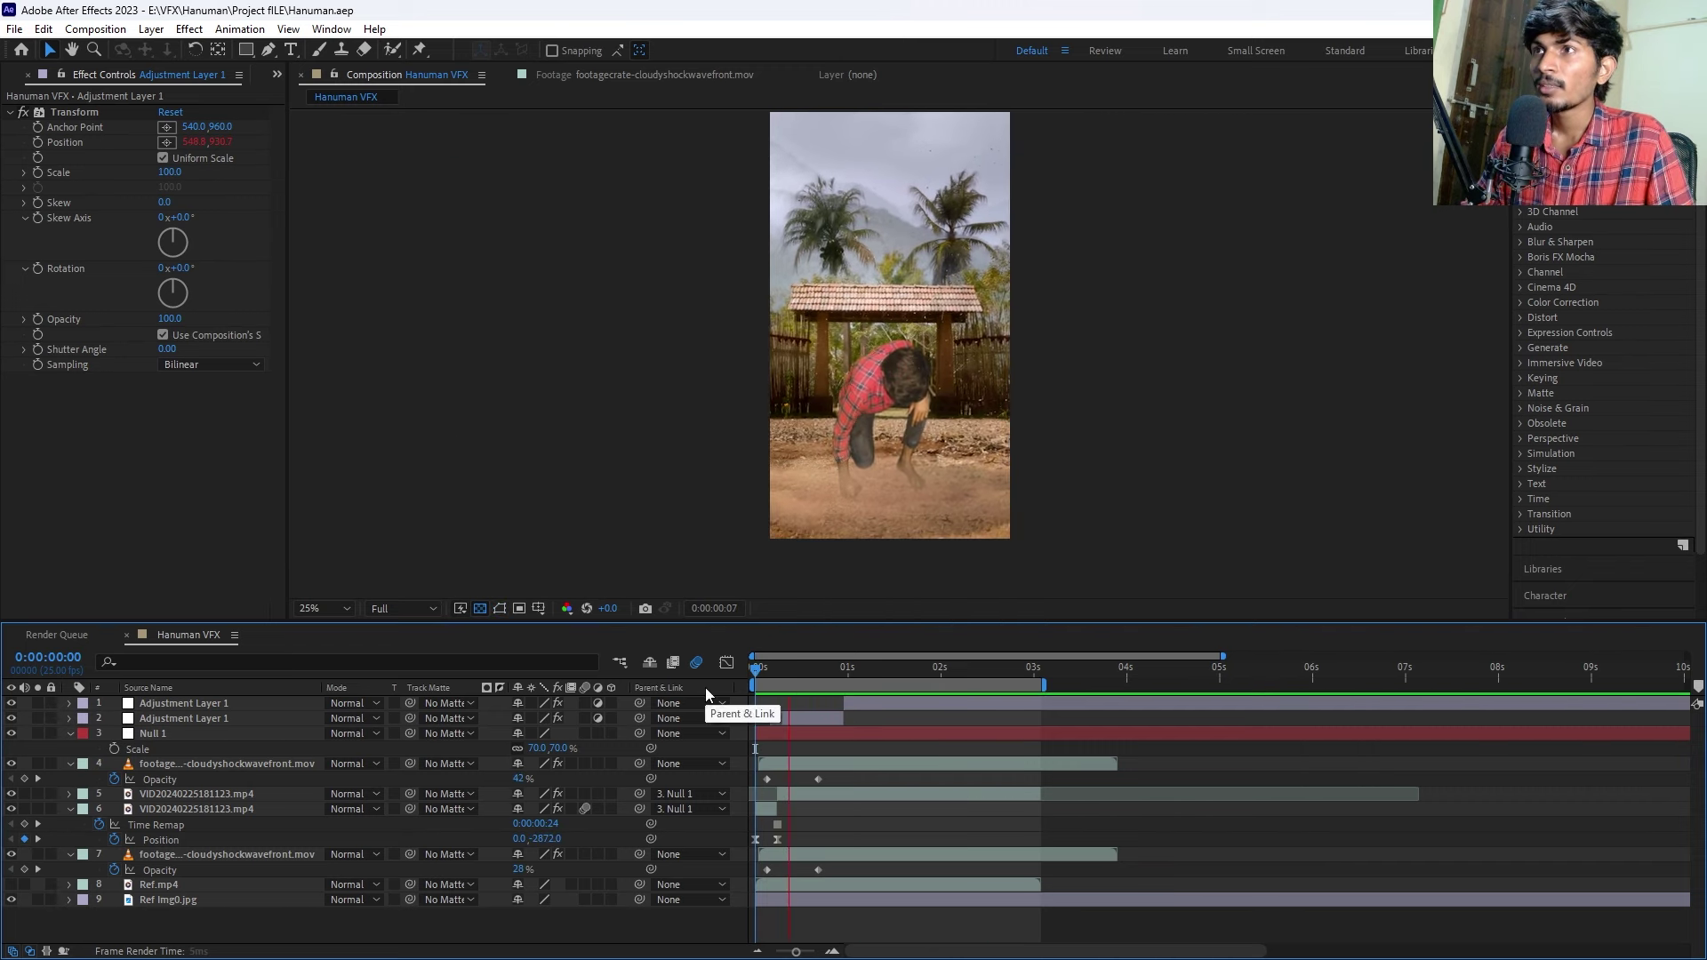
left_click_drag(812, 673, 805, 678)
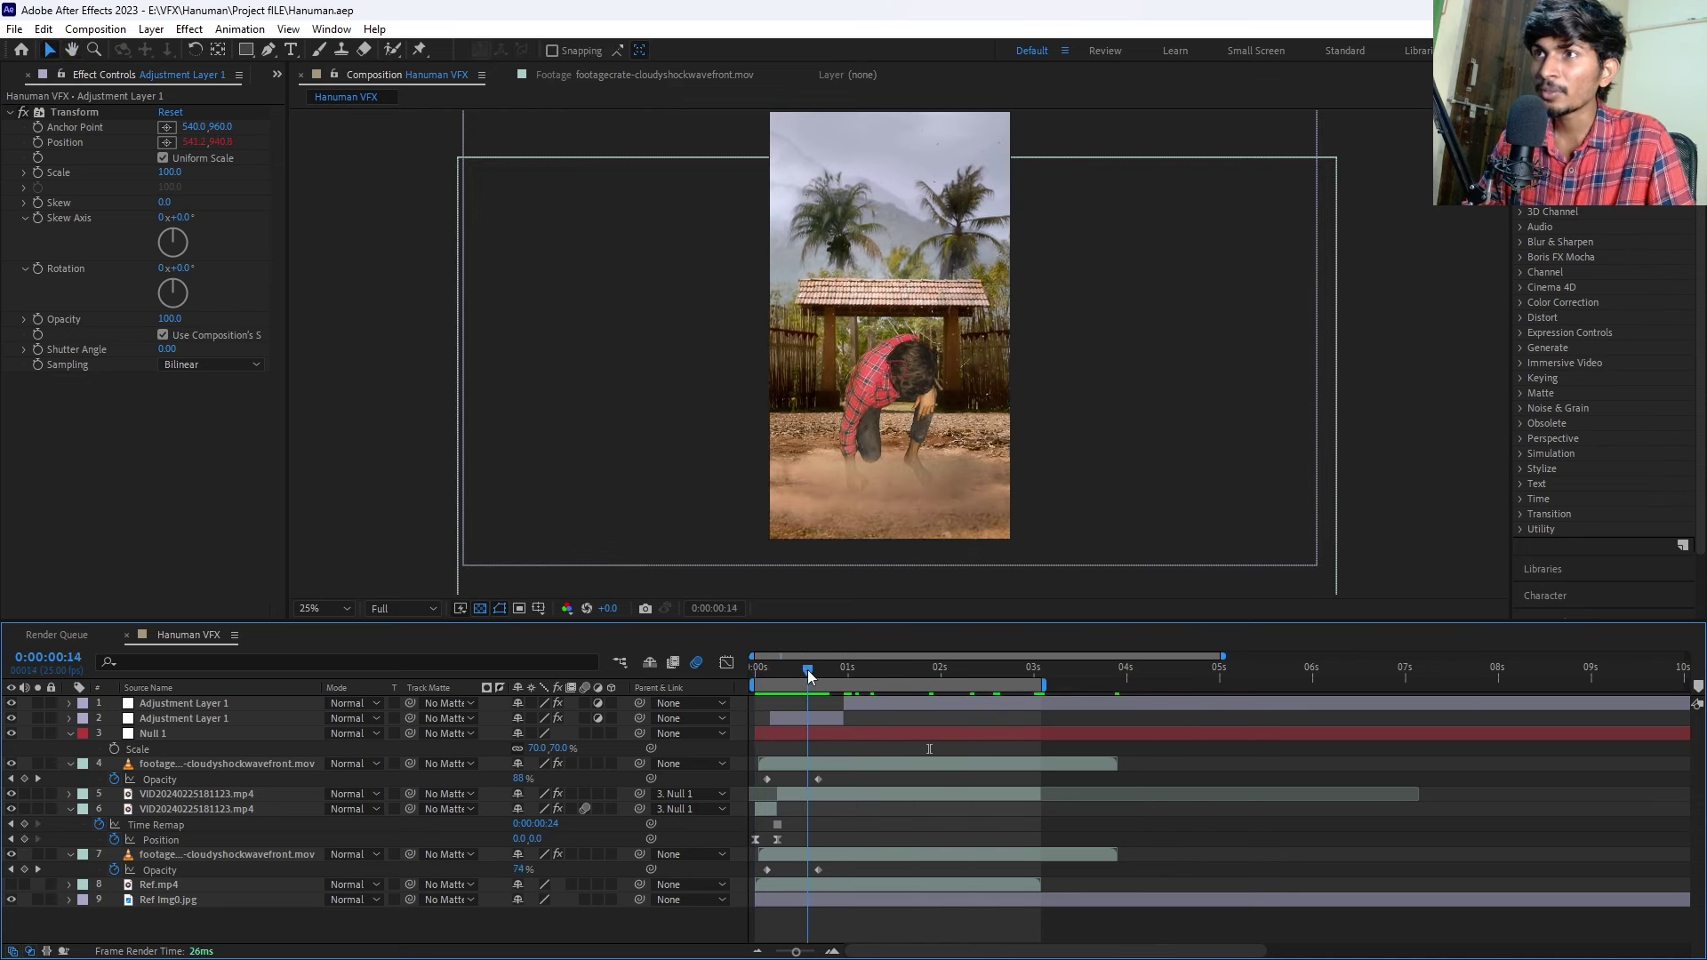
Edit Adjustment Layer 2's Position expression to wiggle(7,50) and preview it.
left_click(803, 714)
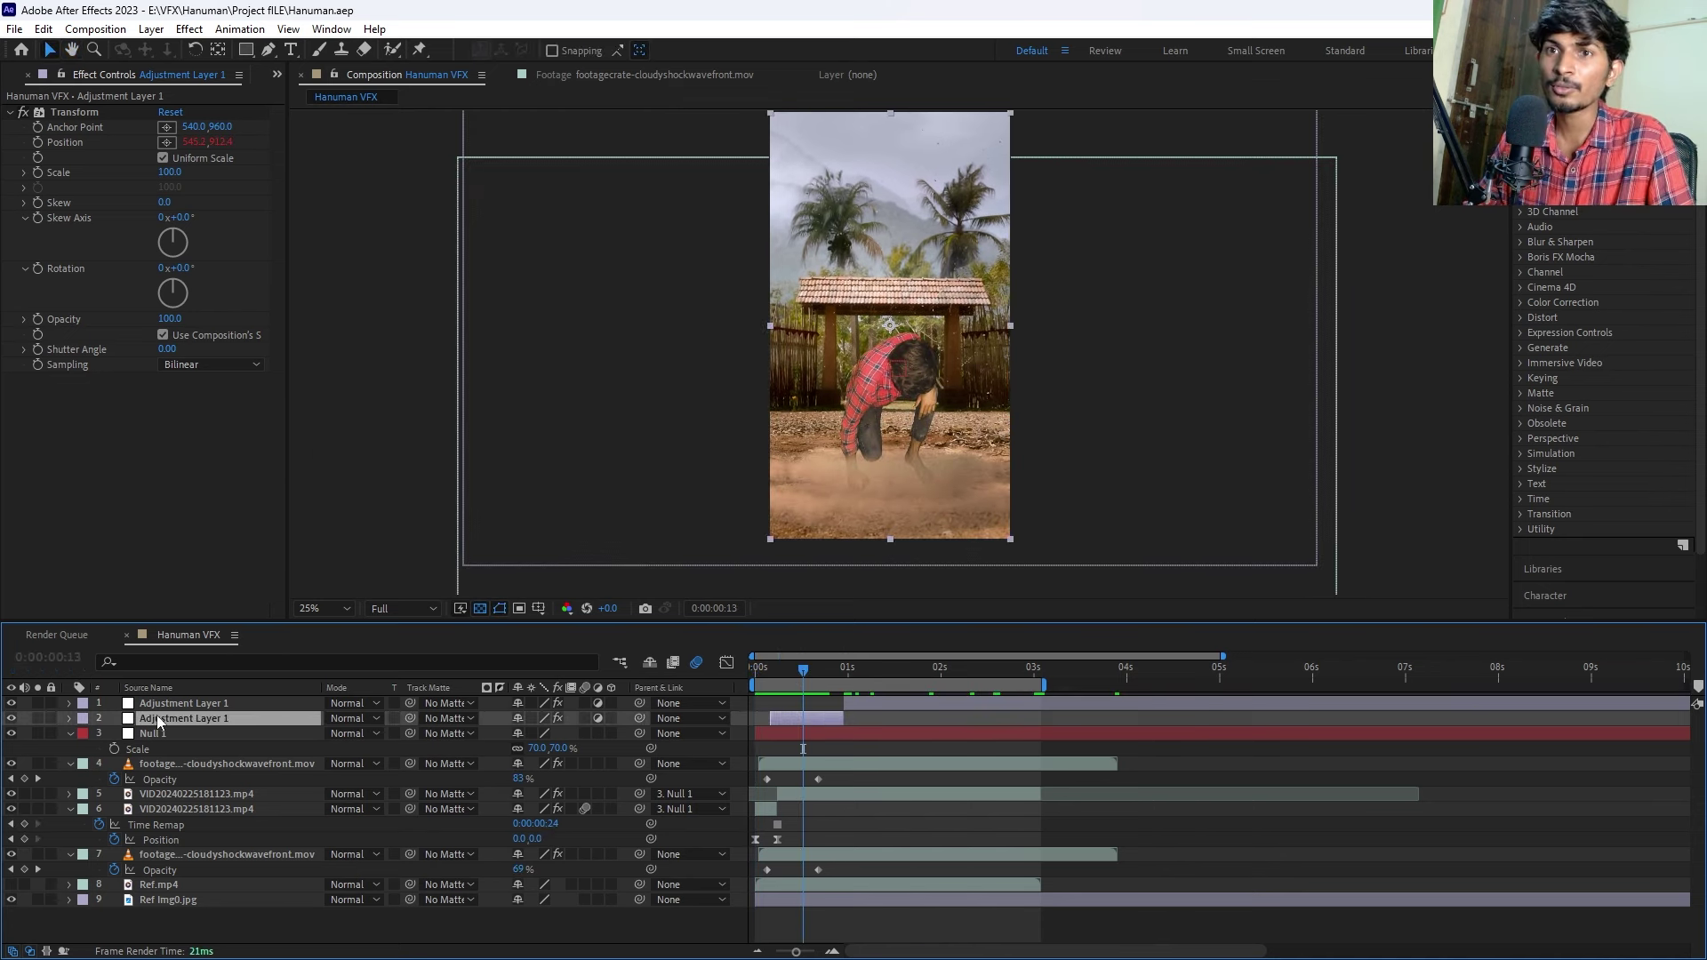
left_click(69, 719)
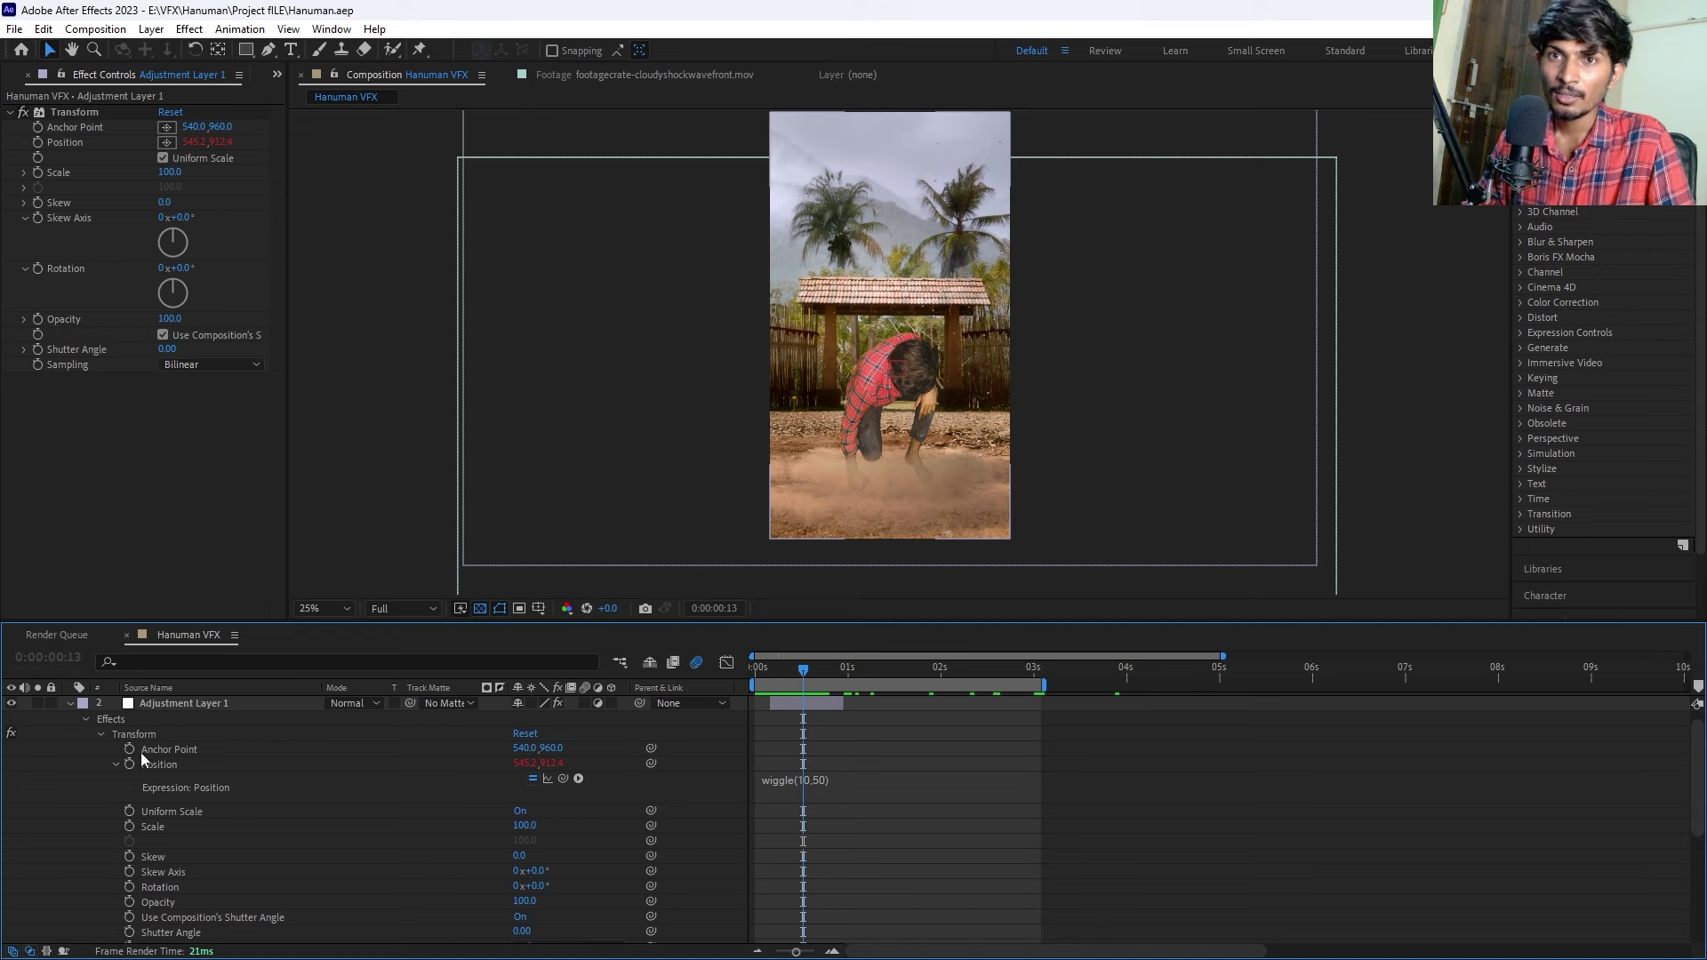
left_click(809, 784)
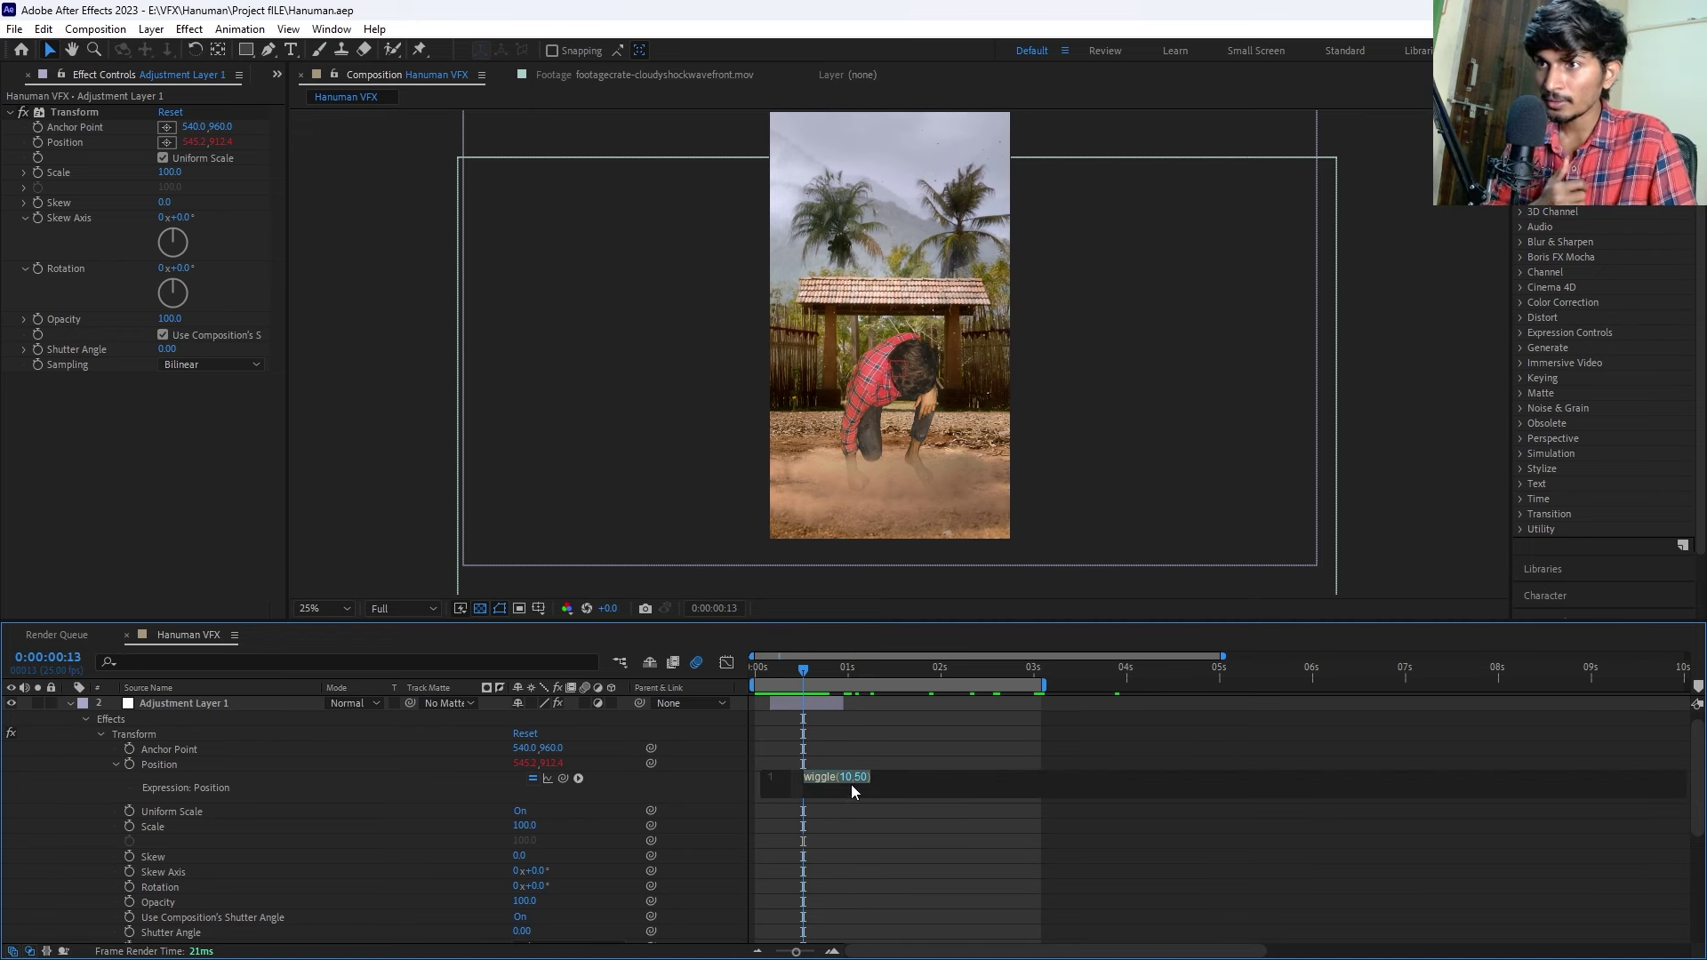
left_click(851, 784)
key("BackSpace")
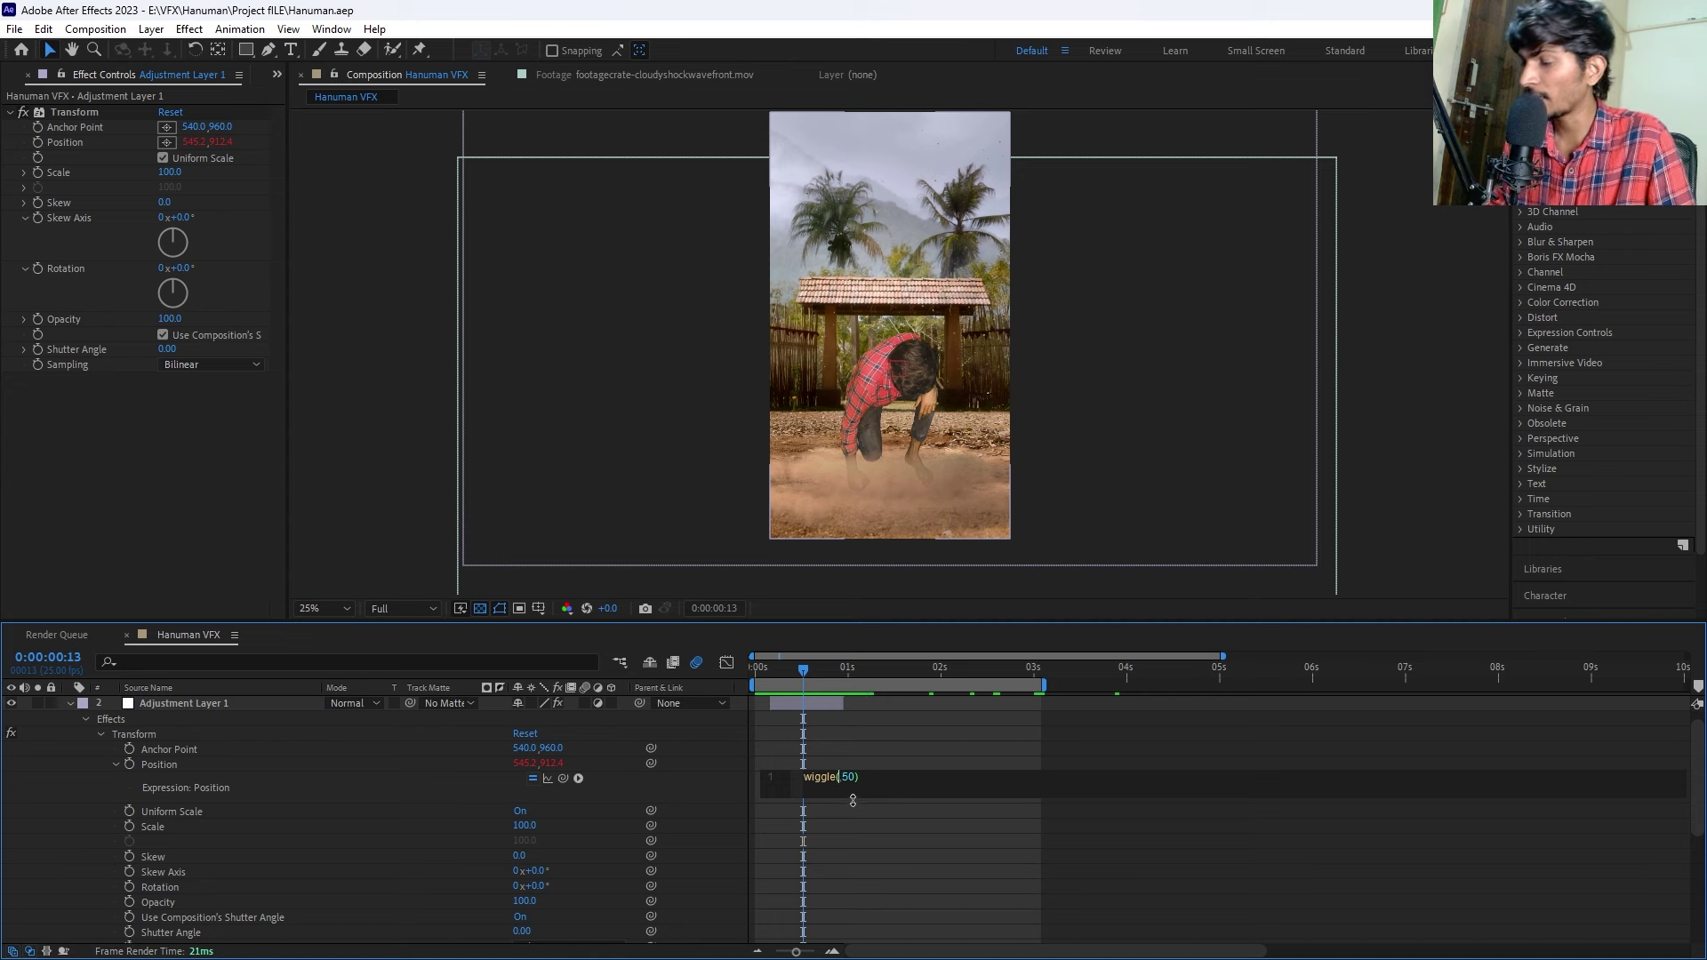
type("7,")
type("7")
left_click(827, 745)
left_click(751, 672)
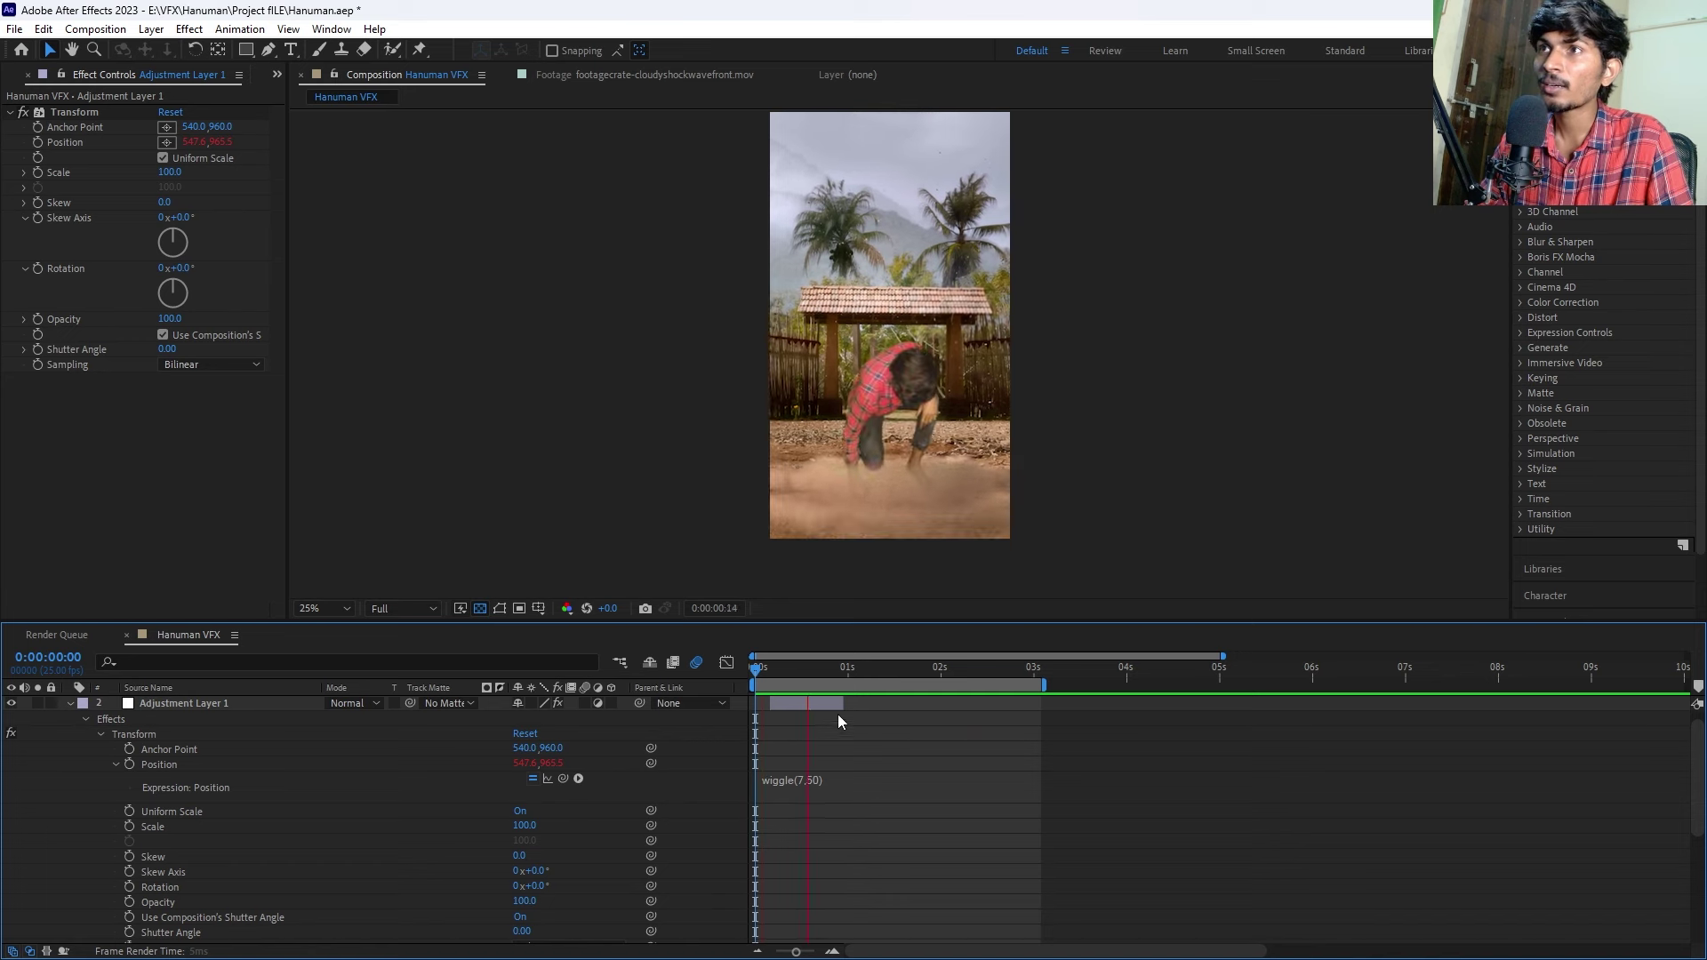
key("space")
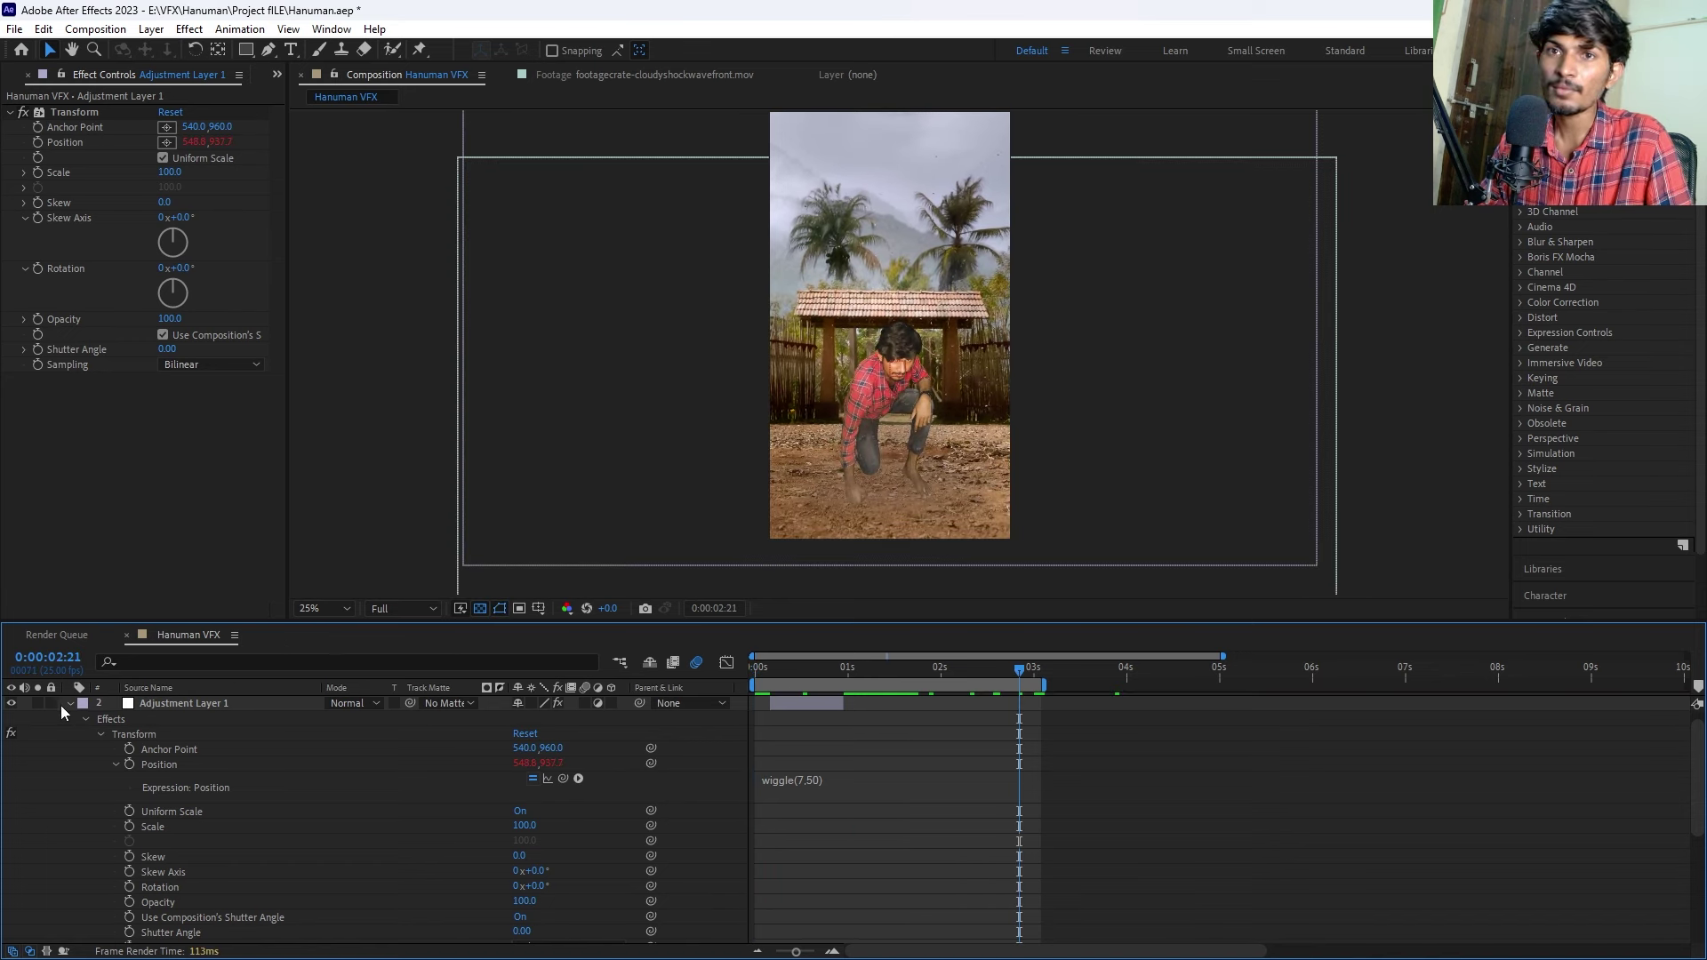
Collapse Adjustment Layer 2, save the project, and preview the composite from the start.
left_click(69, 704)
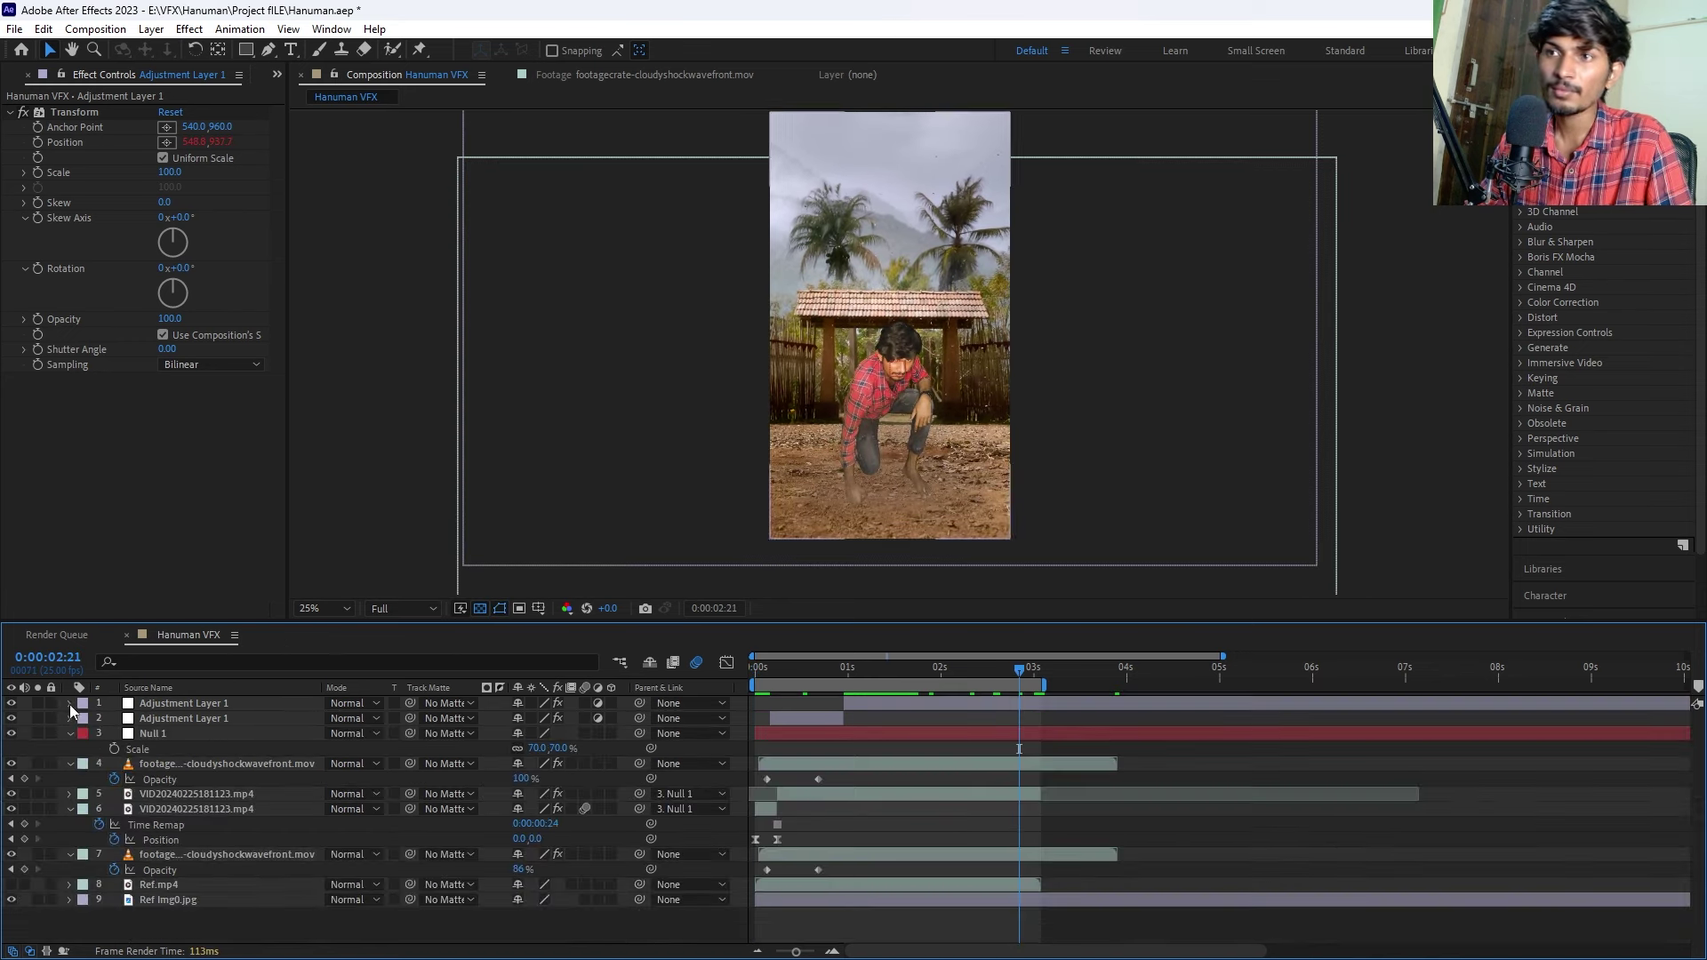
left_click(857, 703)
left_click(865, 718)
left_click(858, 701)
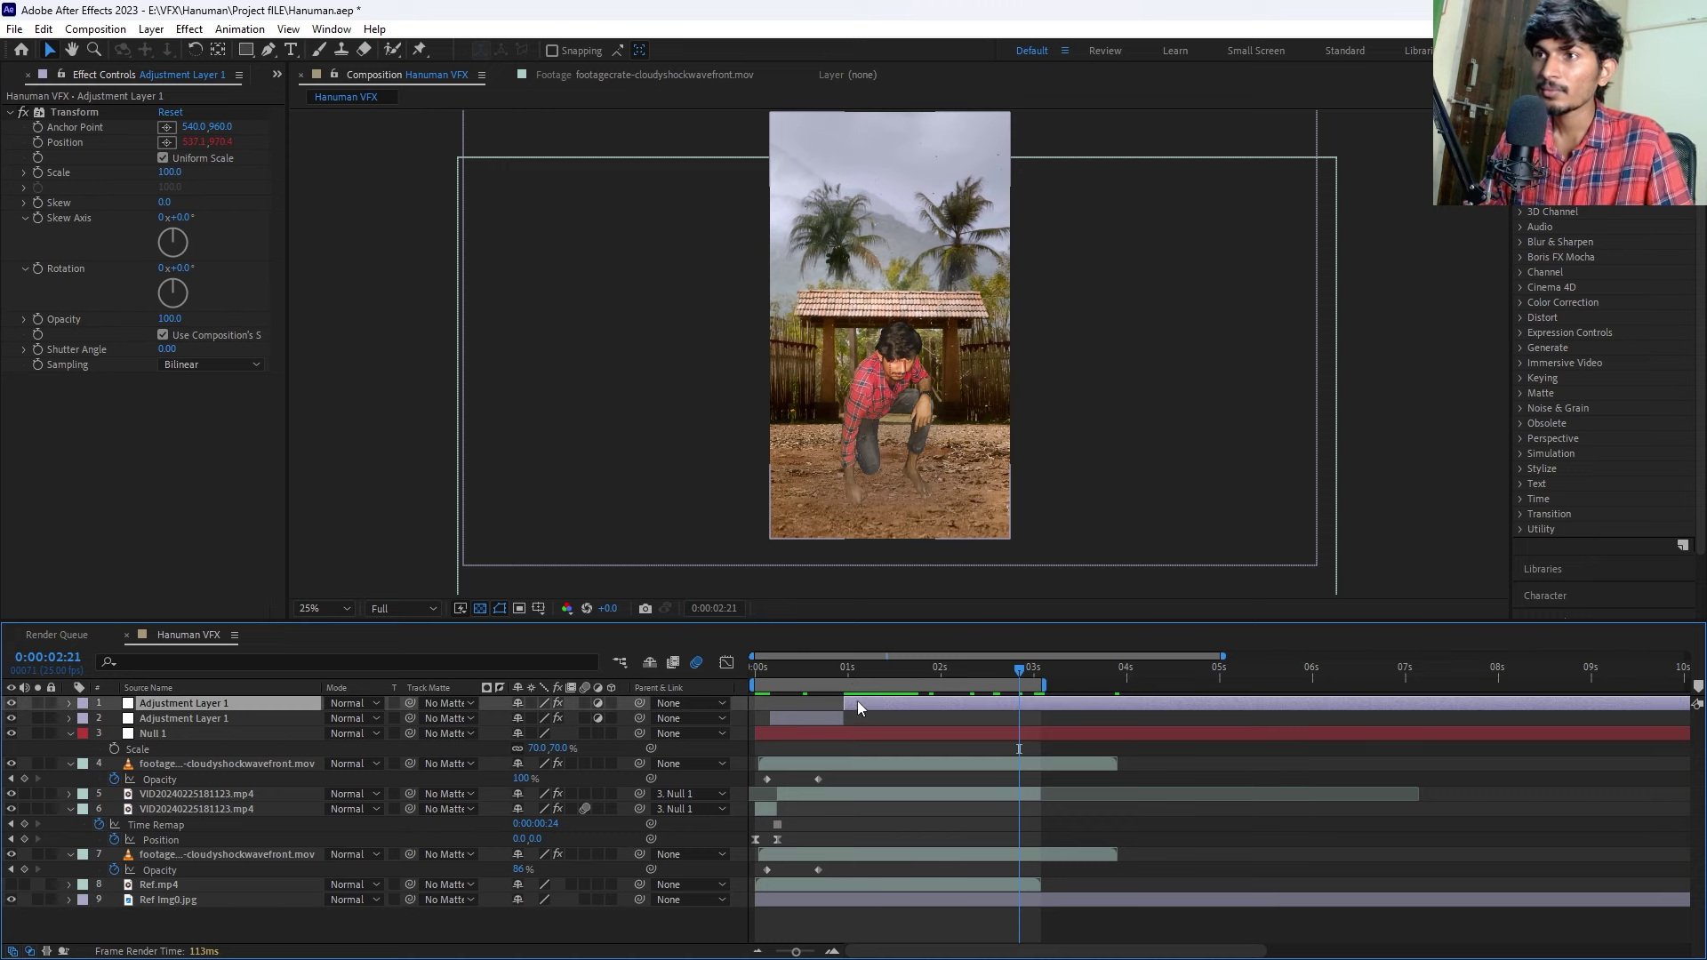
left_click_drag(845, 665, 736, 681)
key("ctrl+s")
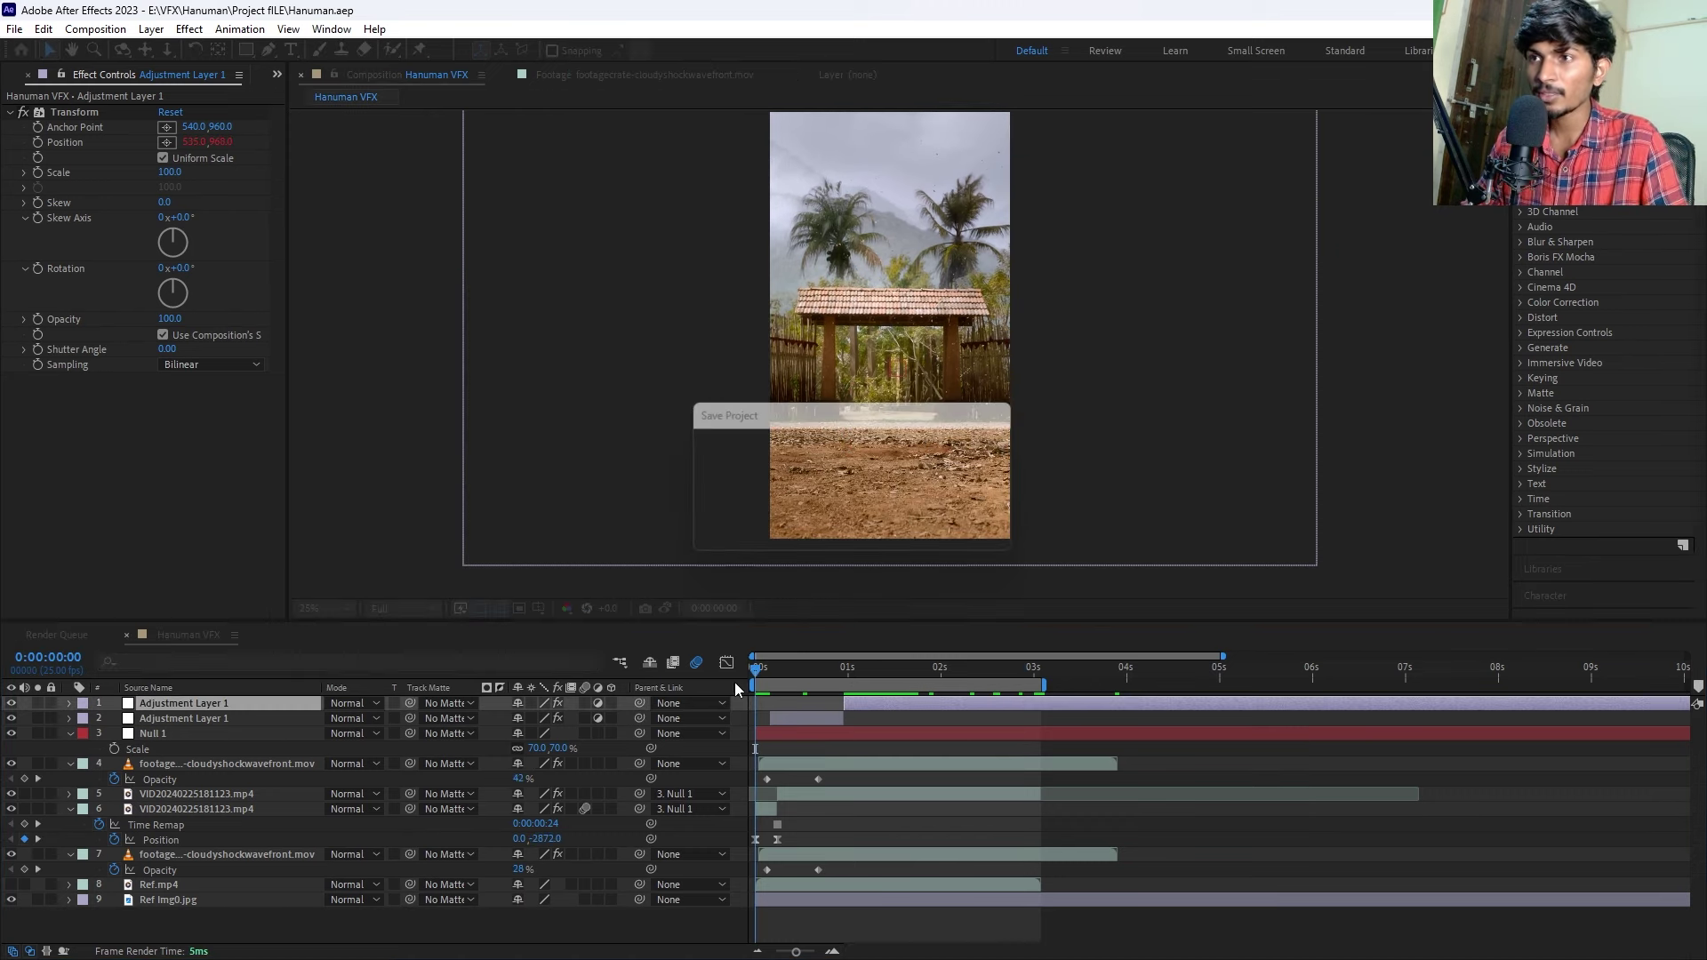
key("space")
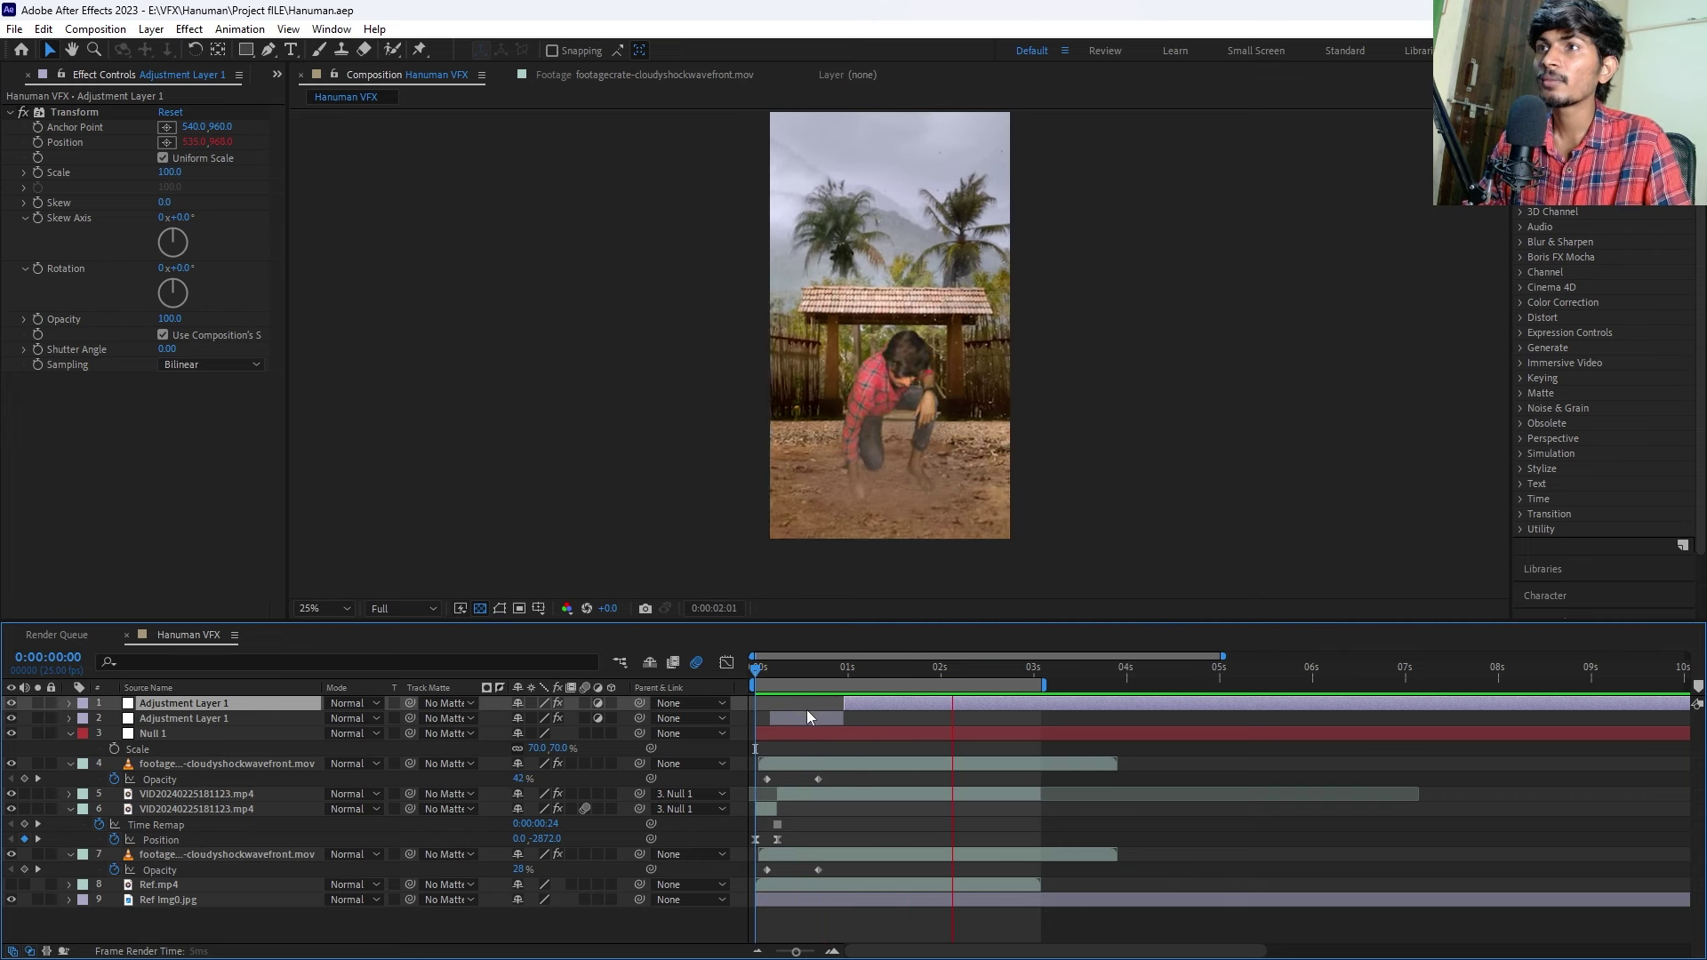
key("space")
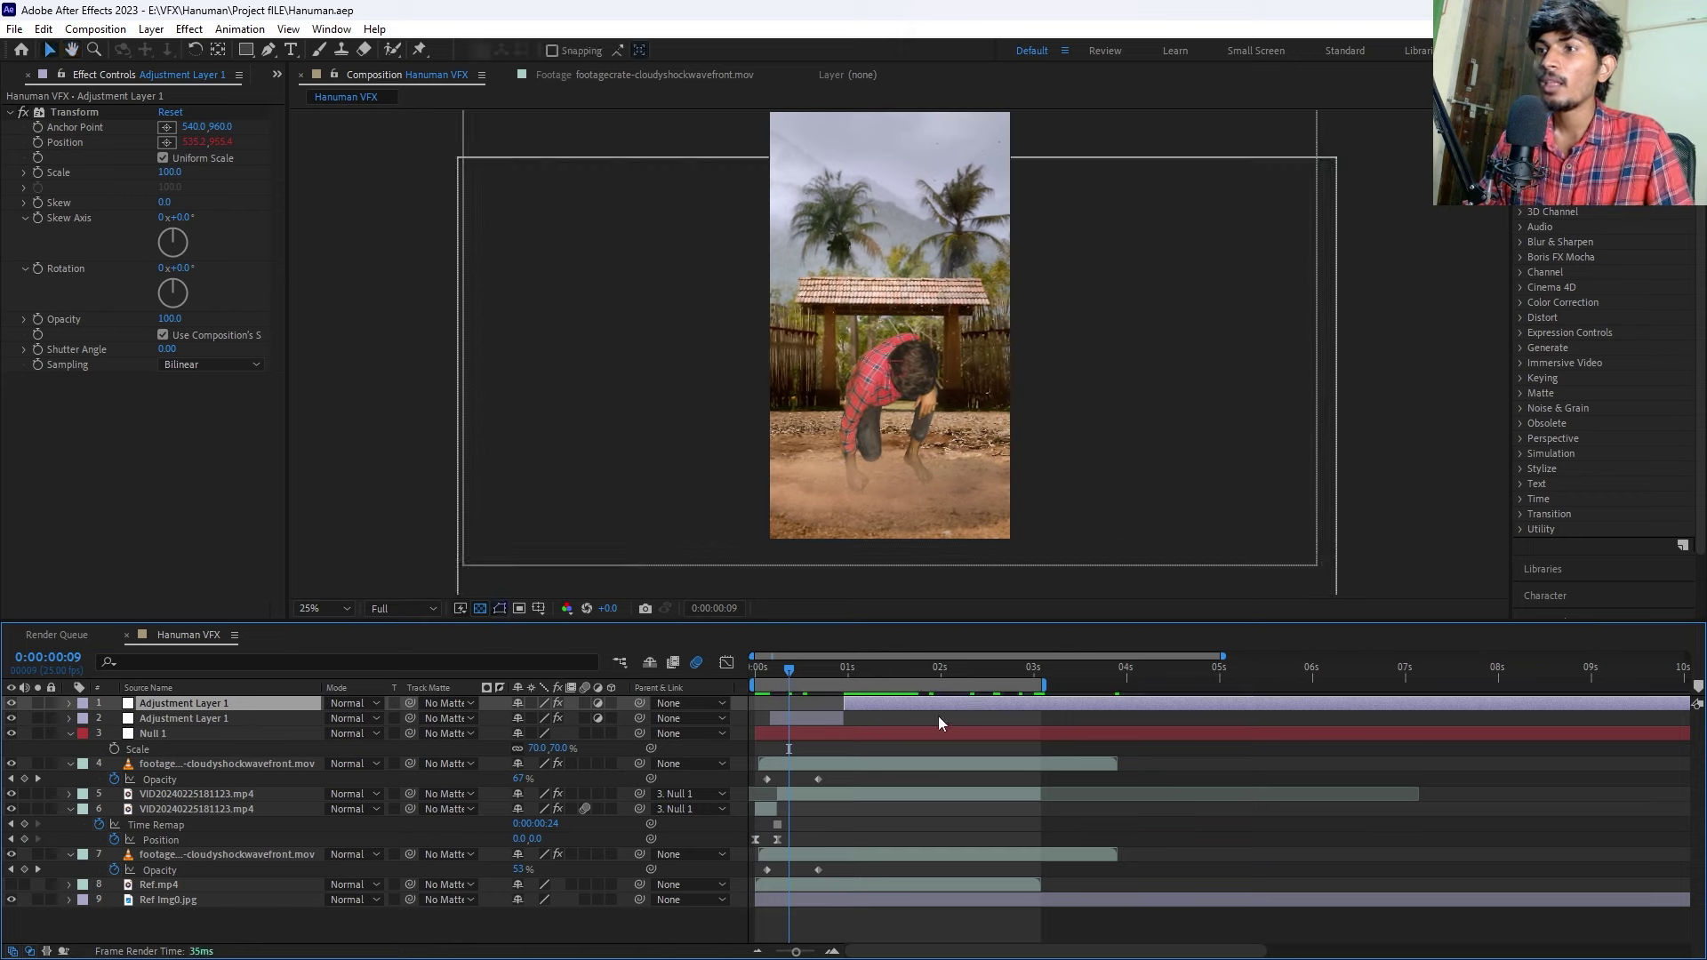
left_click(930, 720)
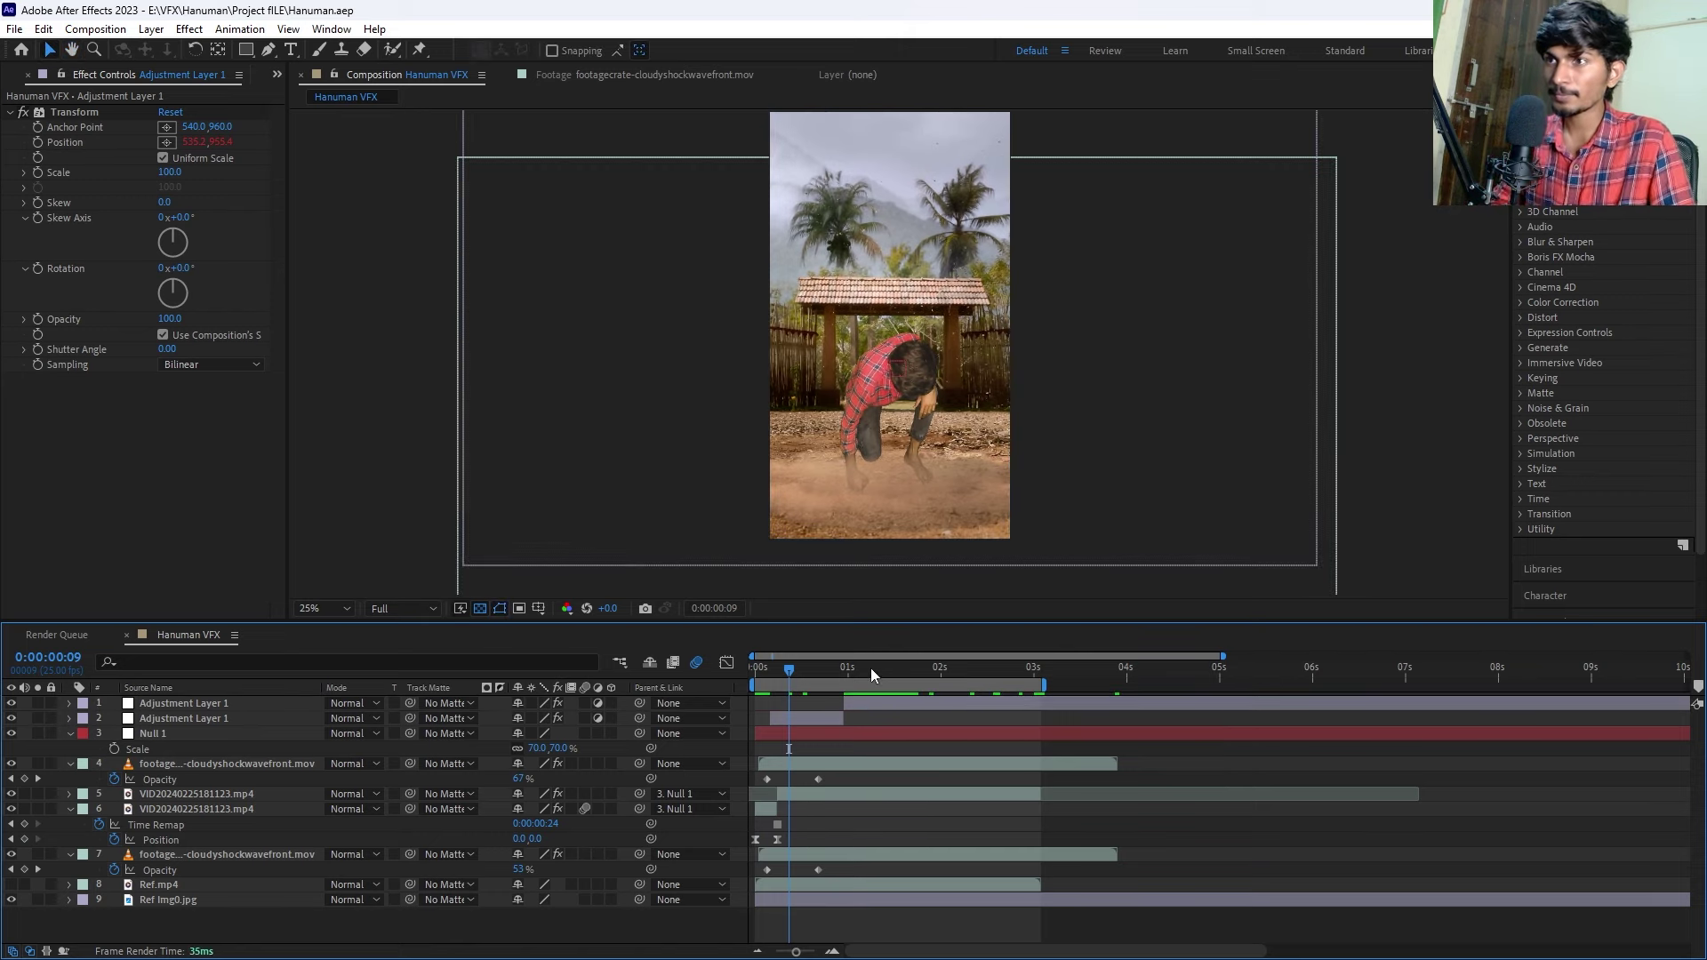
key("space")
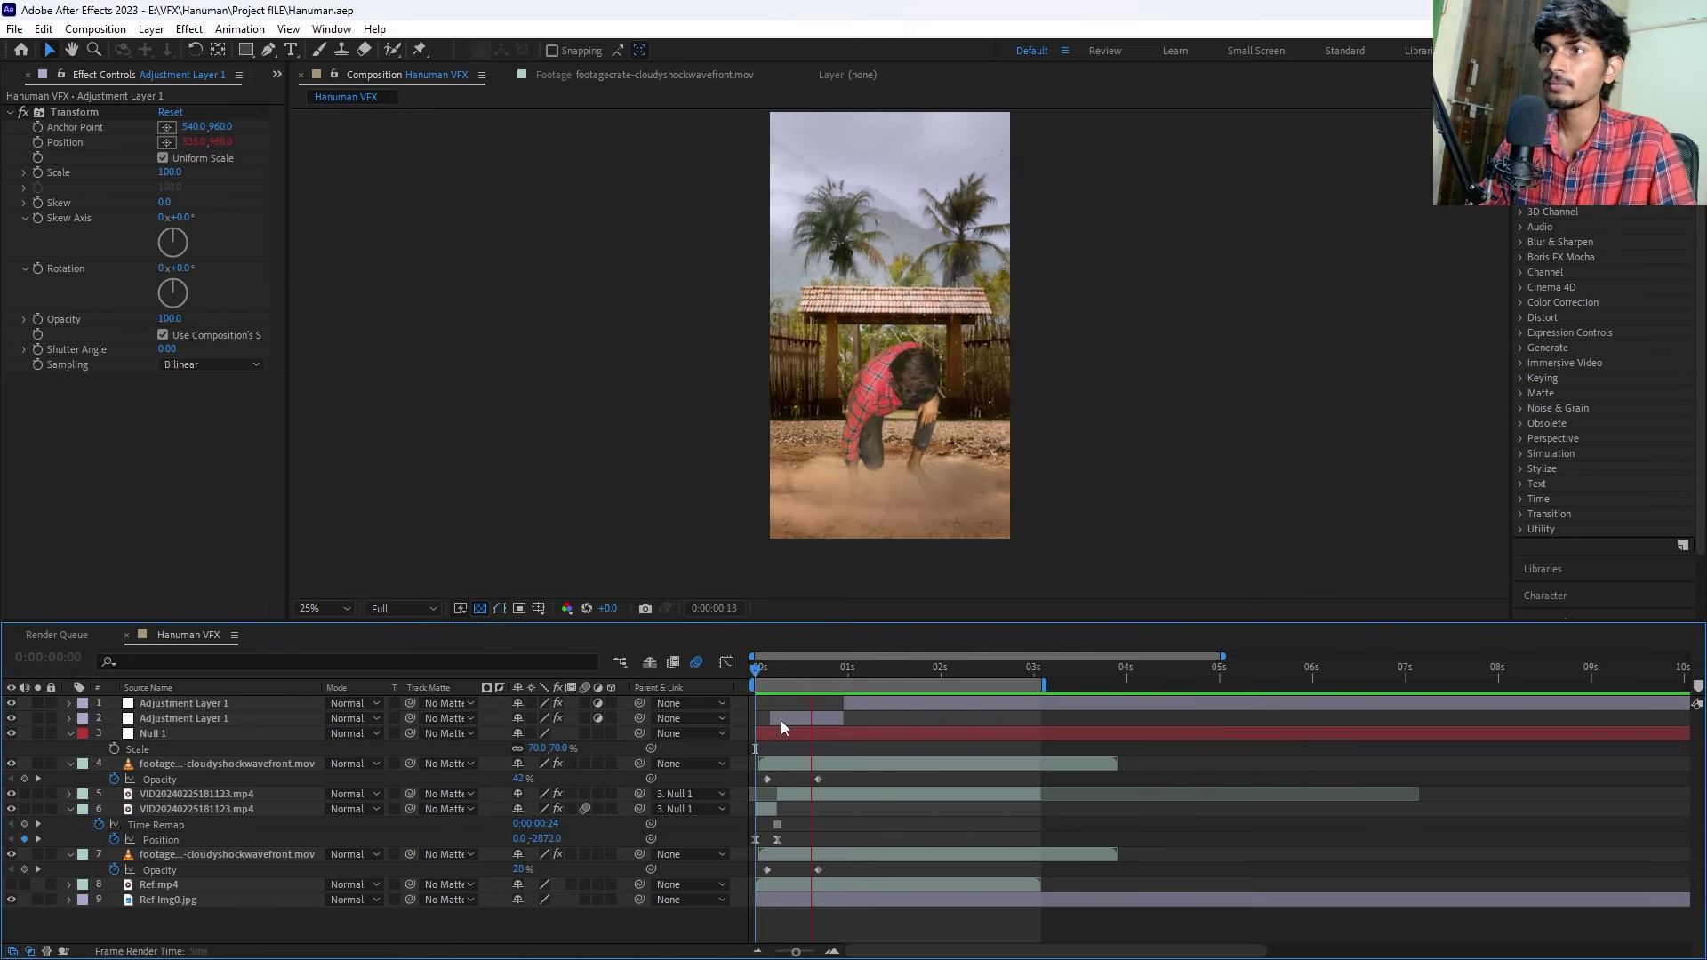
key("space")
Extend the work area to about 4 seconds and preview from the first frame.
left_click(1042, 792)
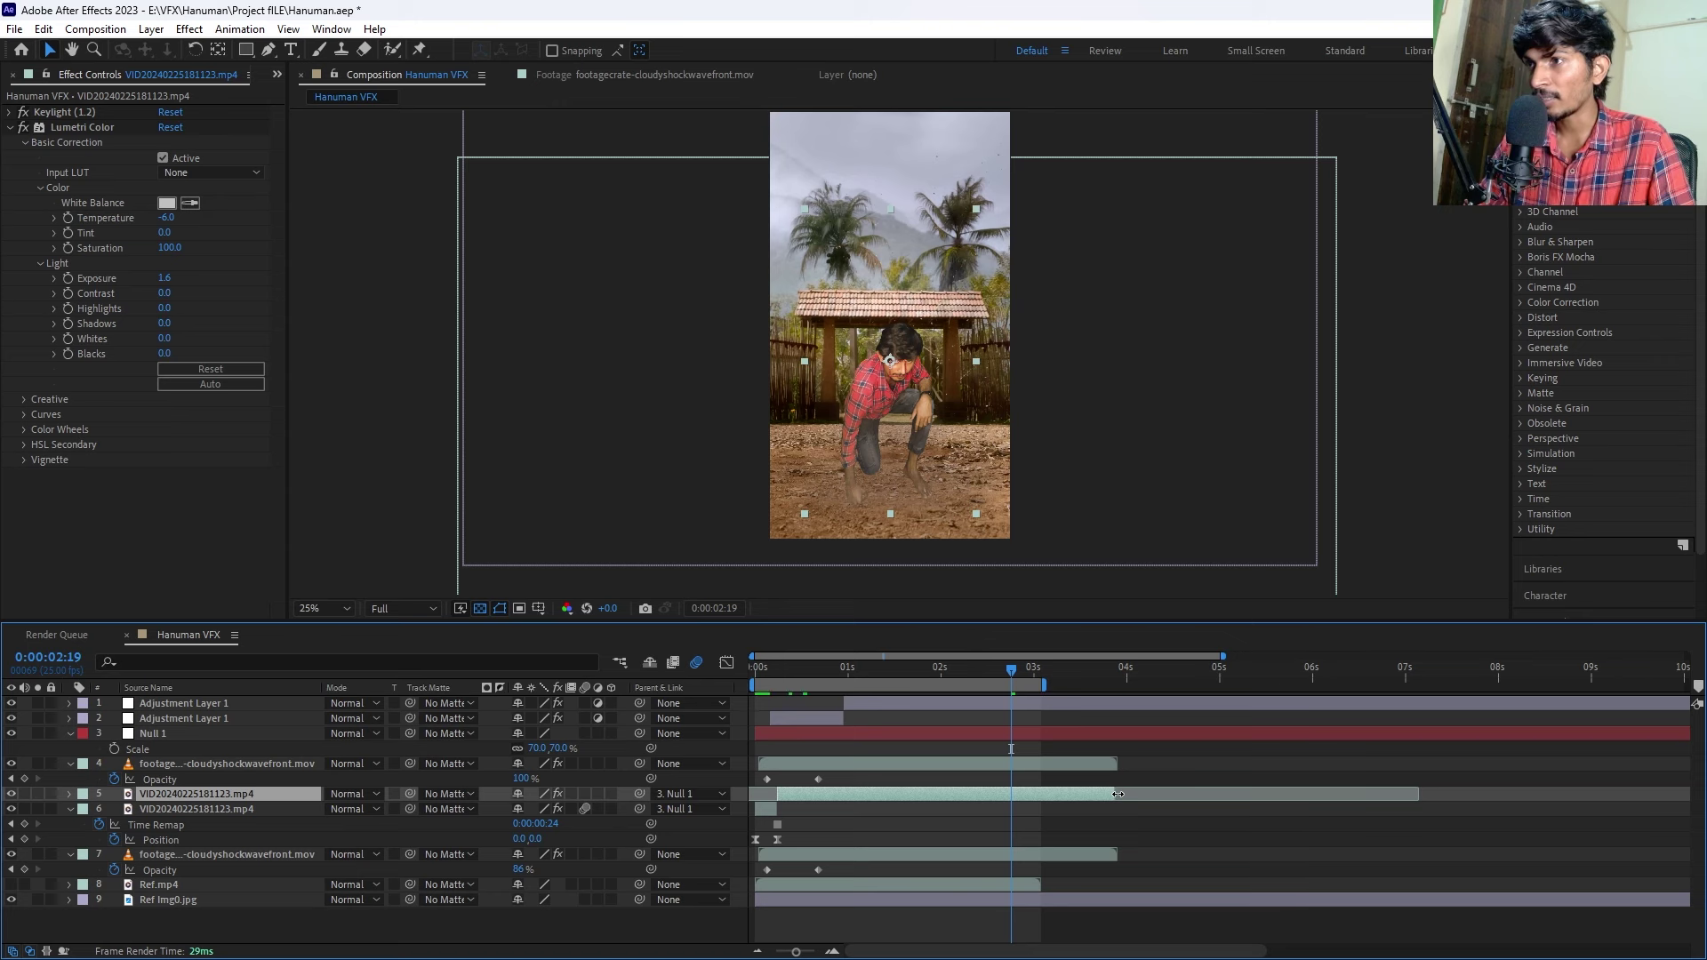
left_click_drag(1046, 682, 1117, 682)
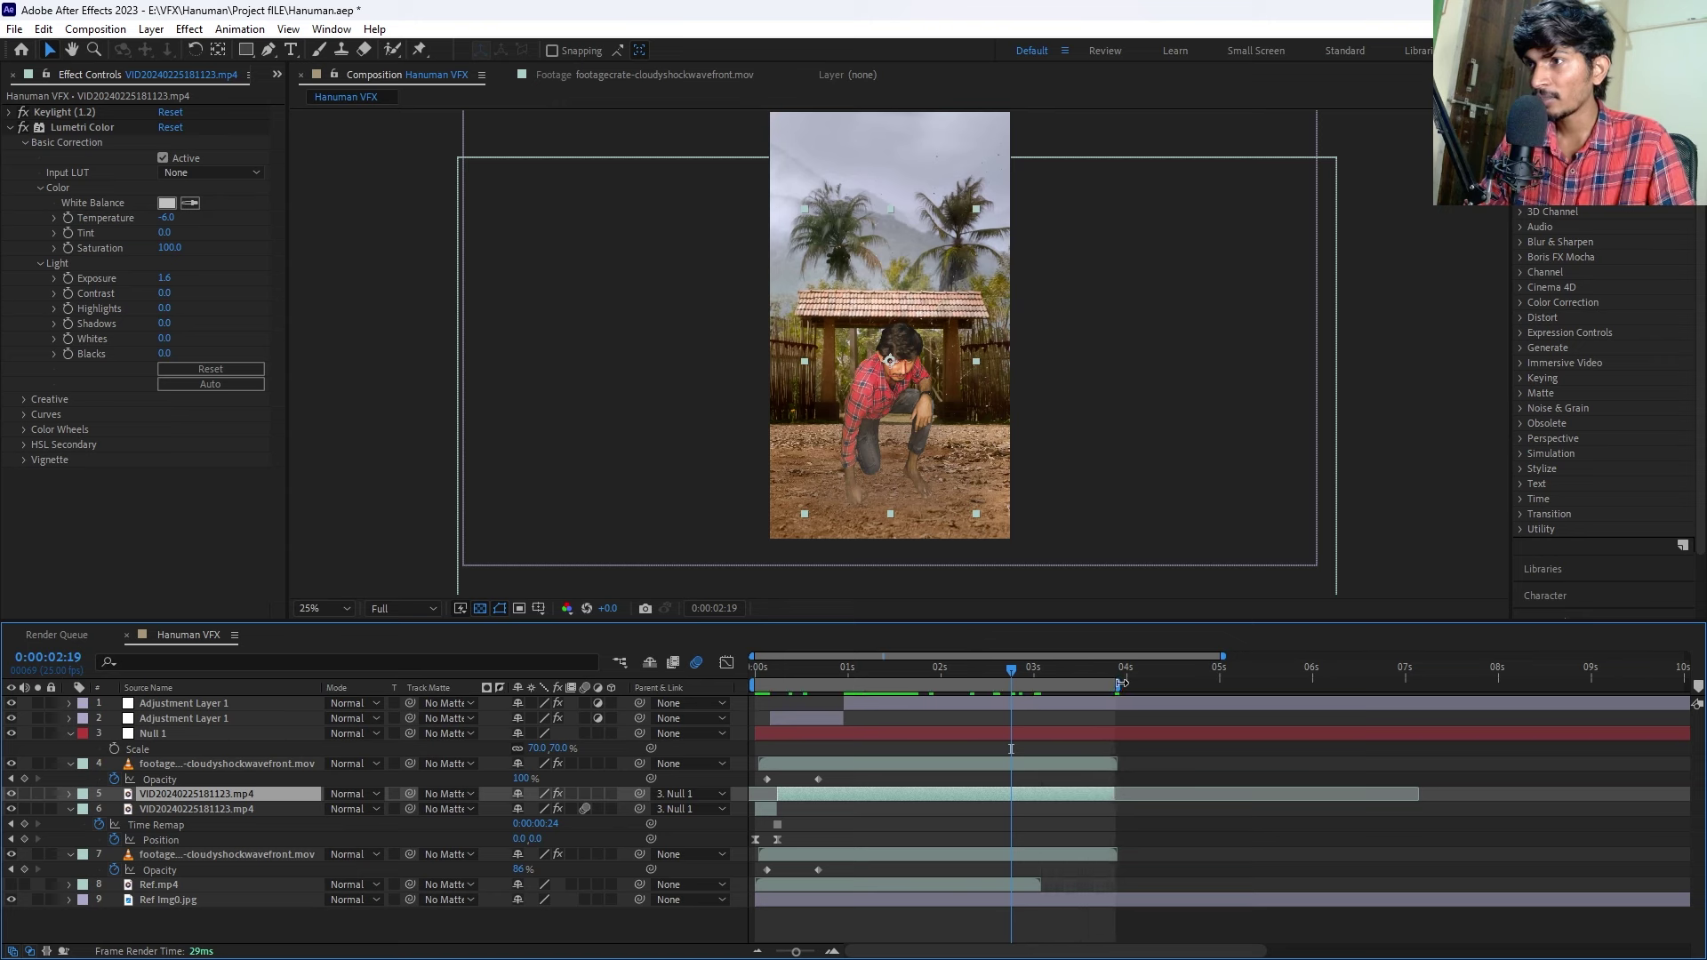
key("Home")
key("space")
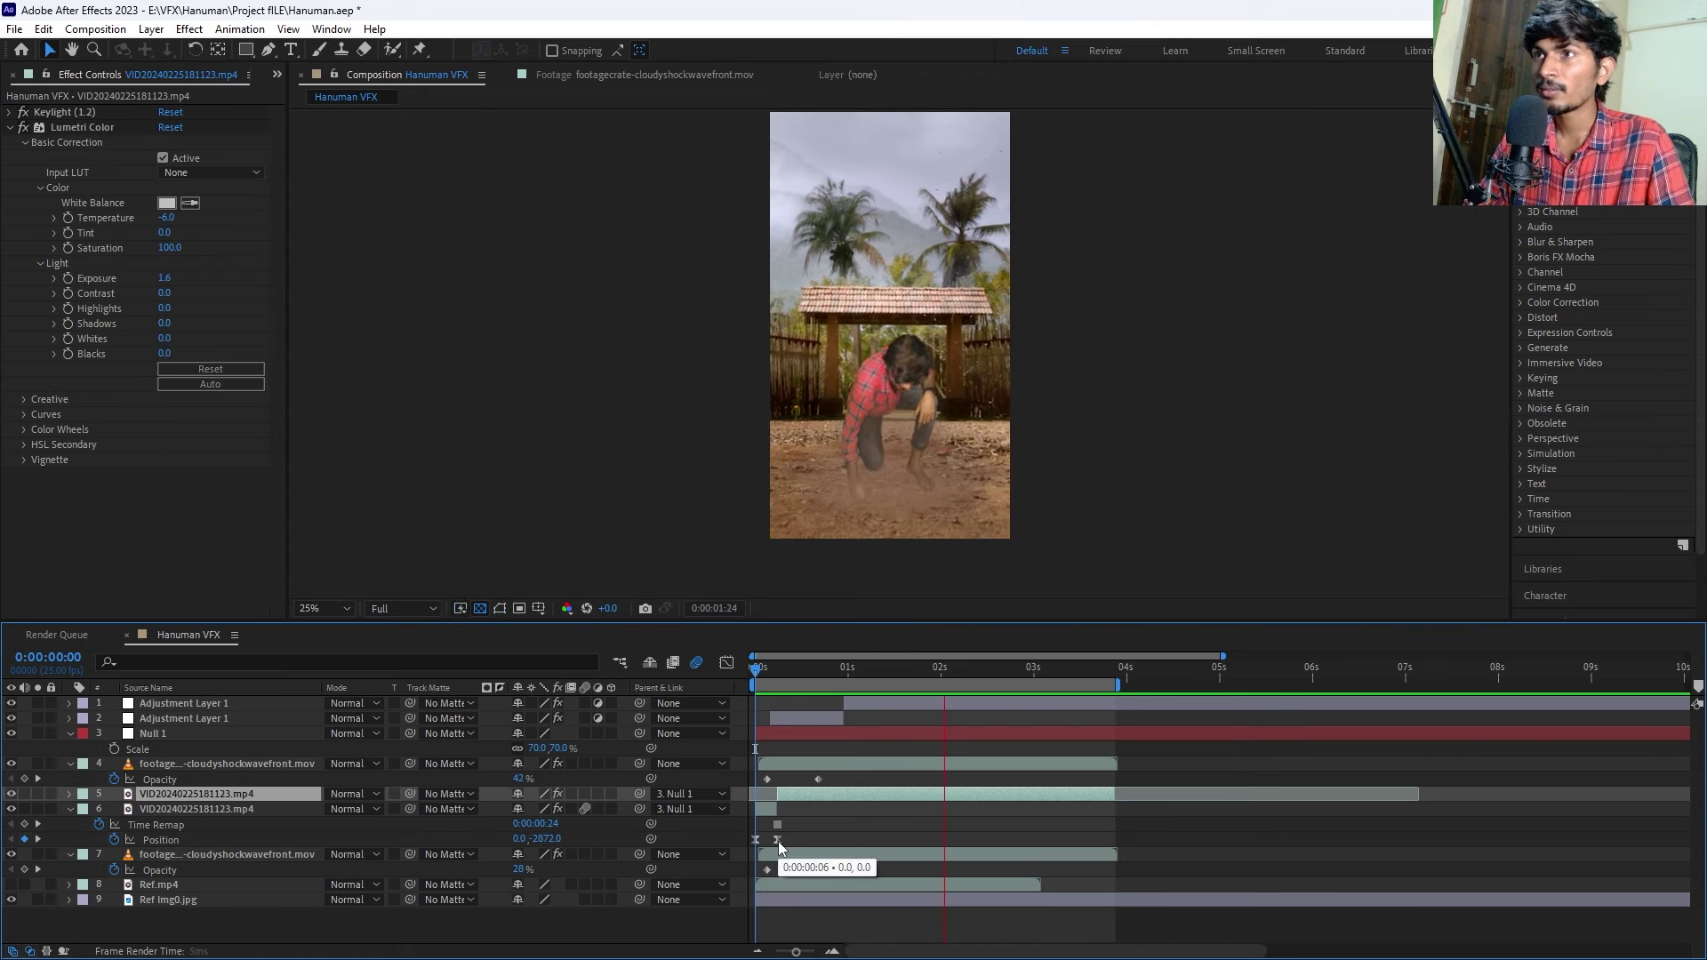
key("space")
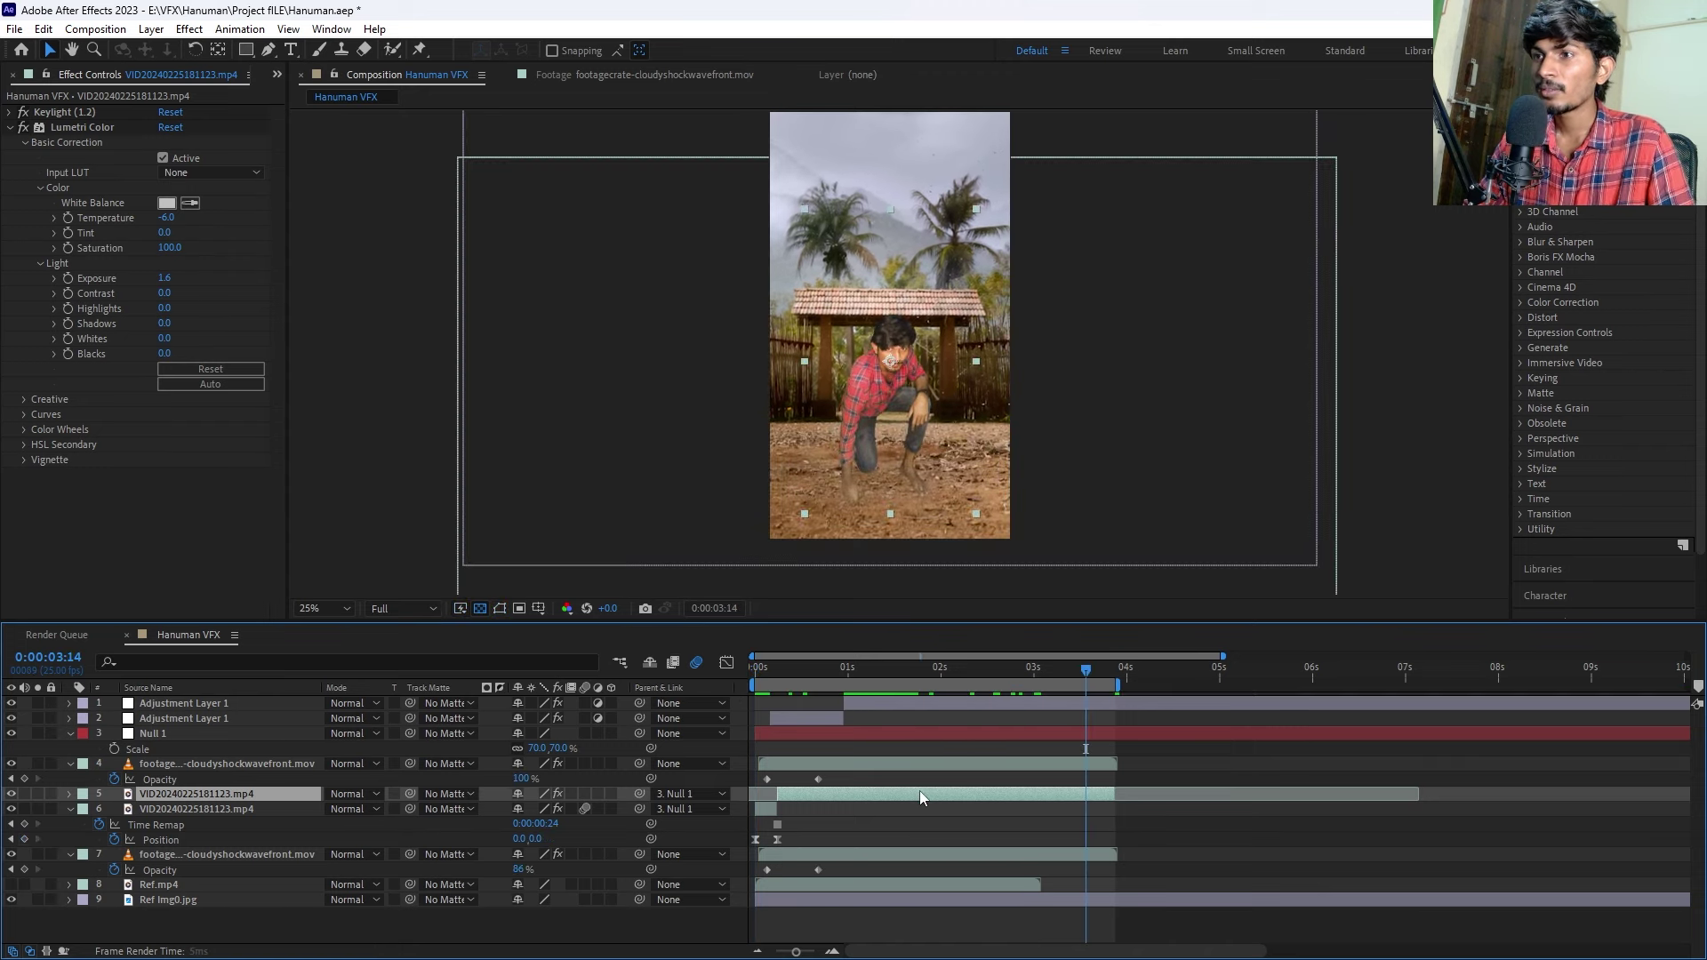
Trim the VID20240225181123.mp4 actor clip to end at the two-second mark.
left_click(891, 793)
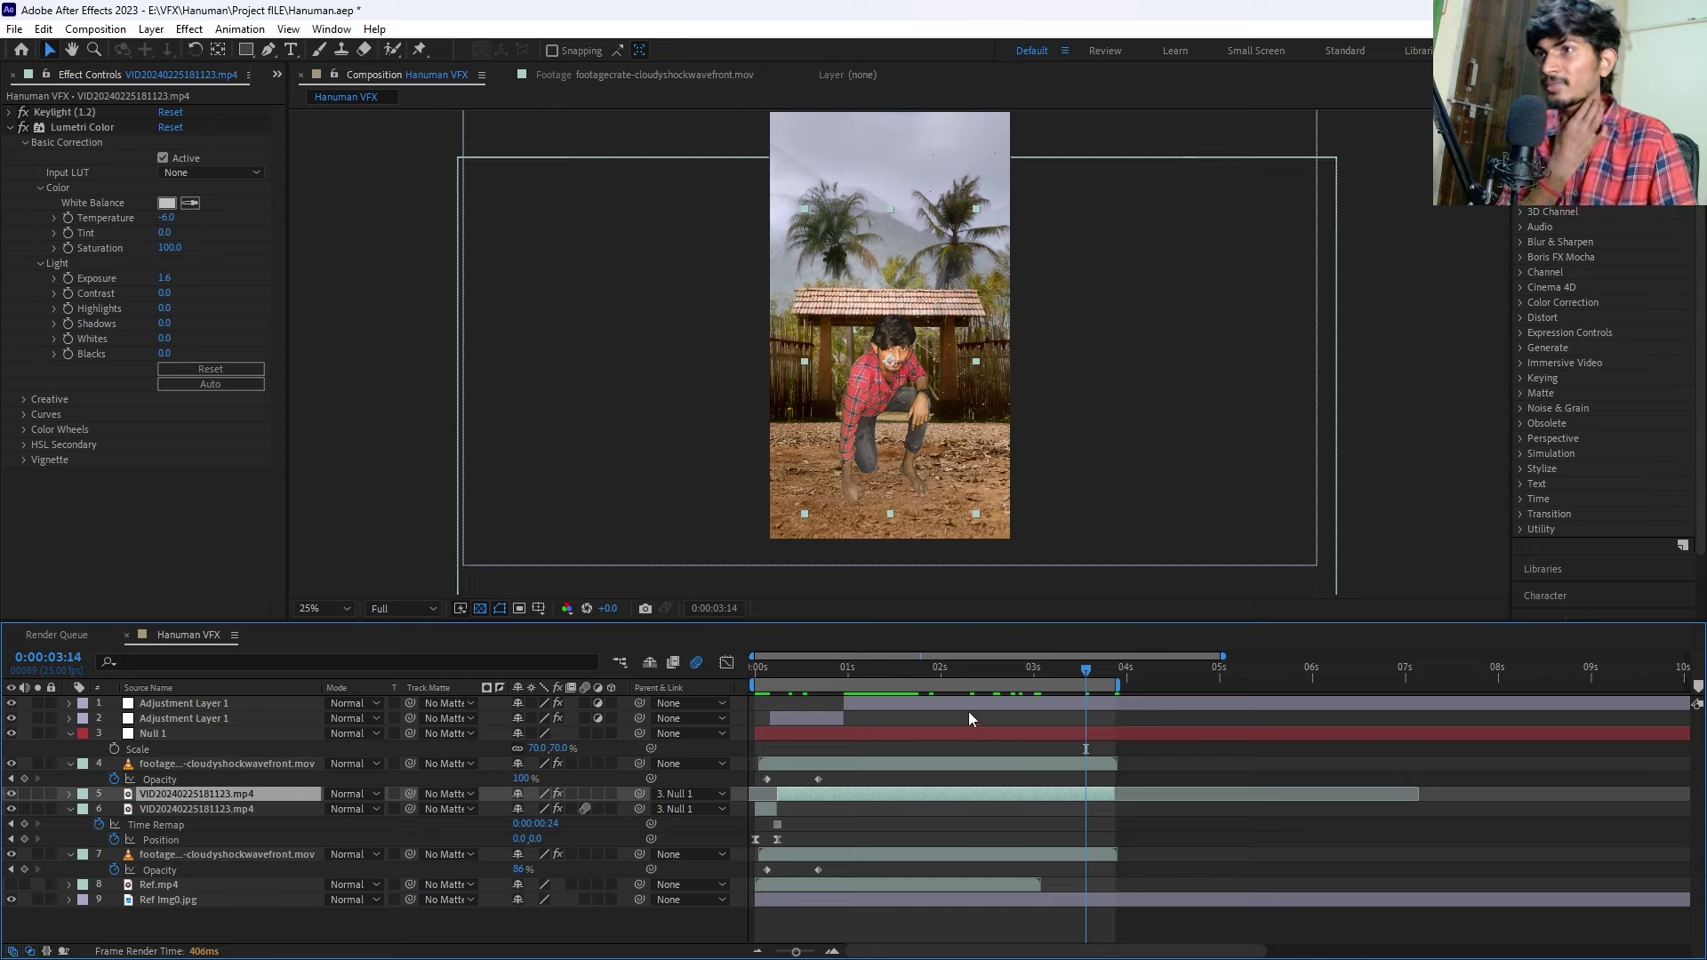
key("space")
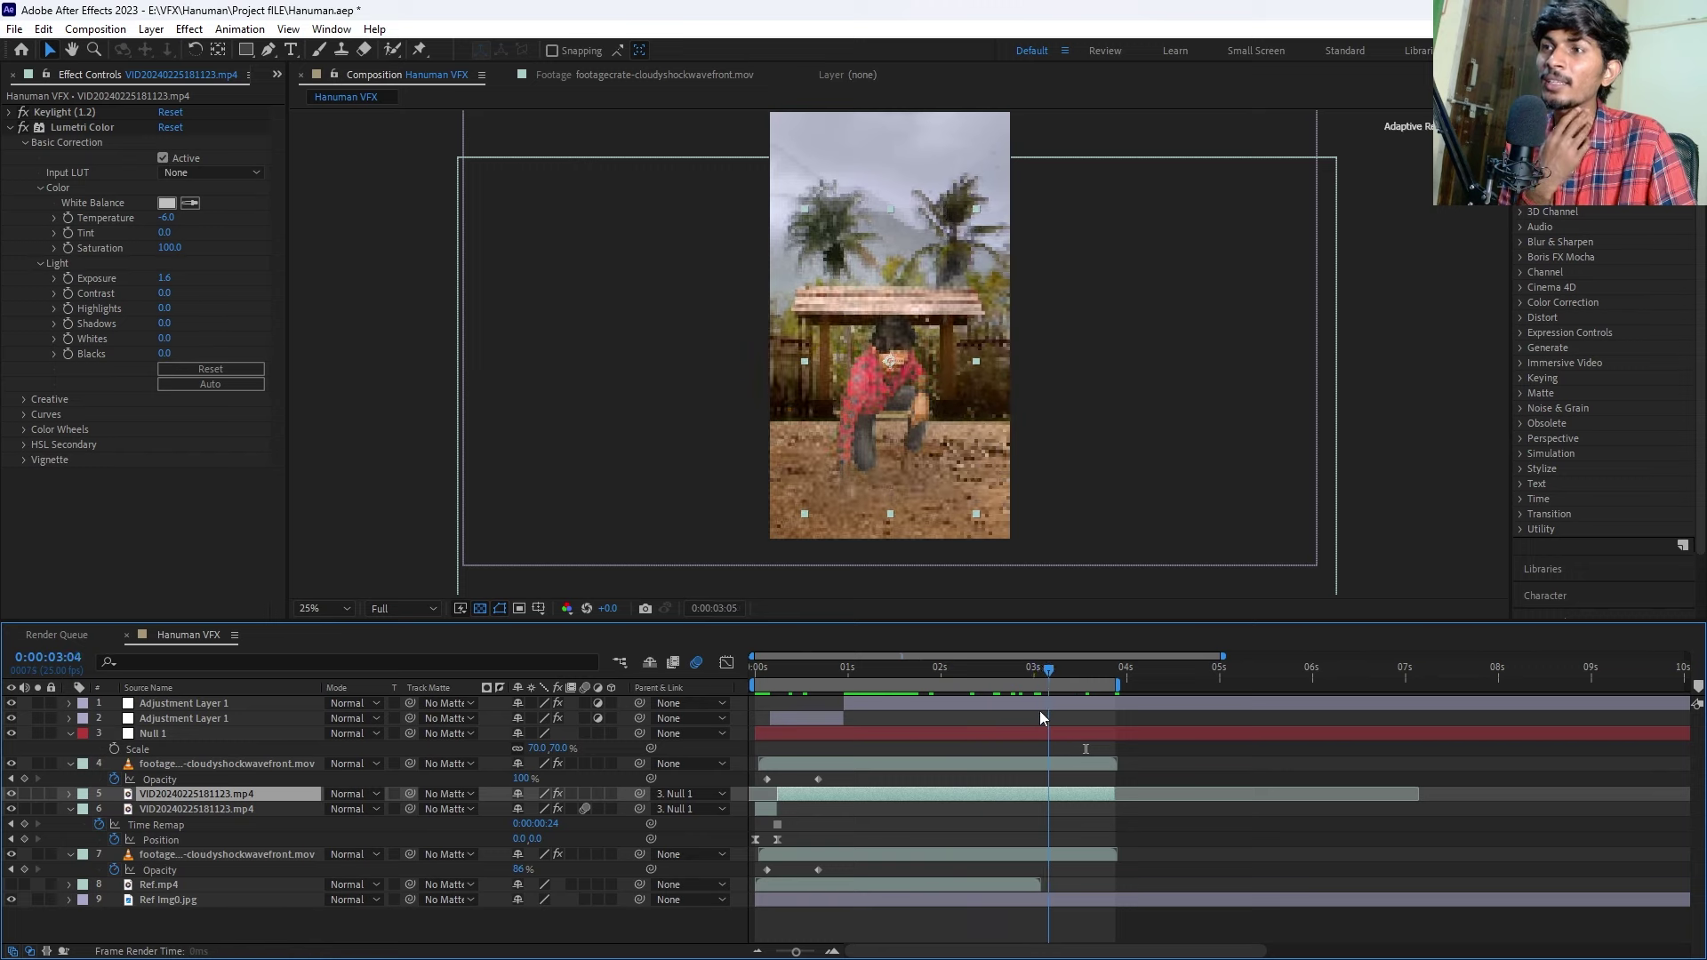
key("space")
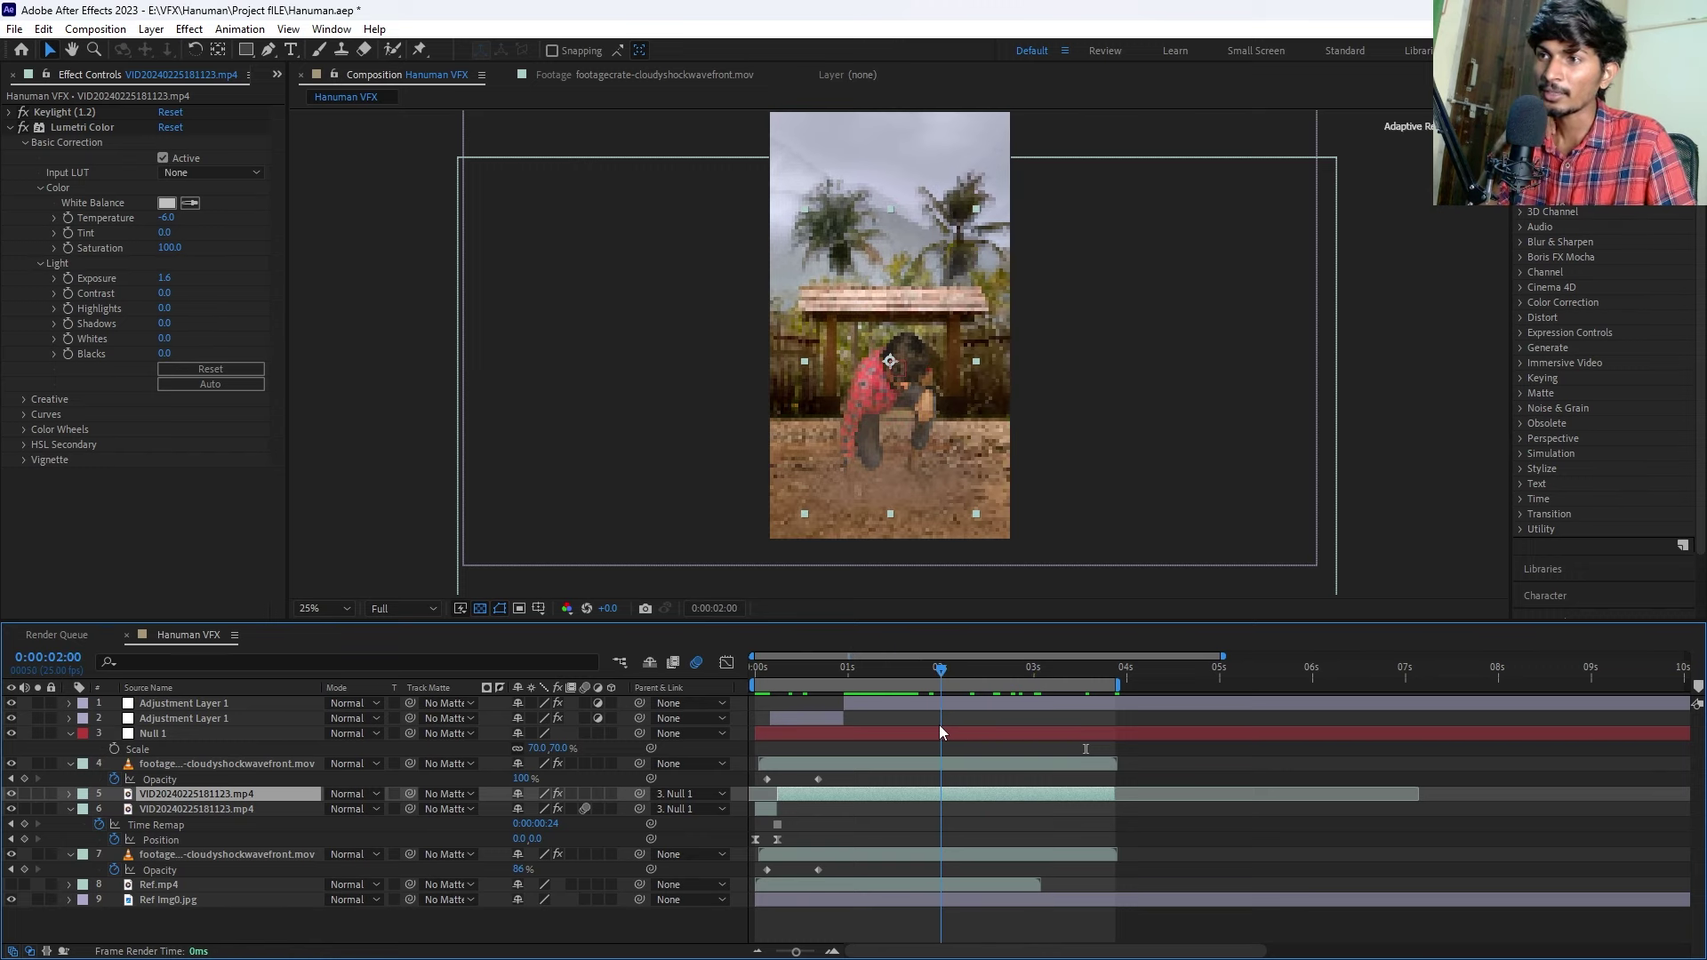
left_click_drag(1036, 799, 945, 808)
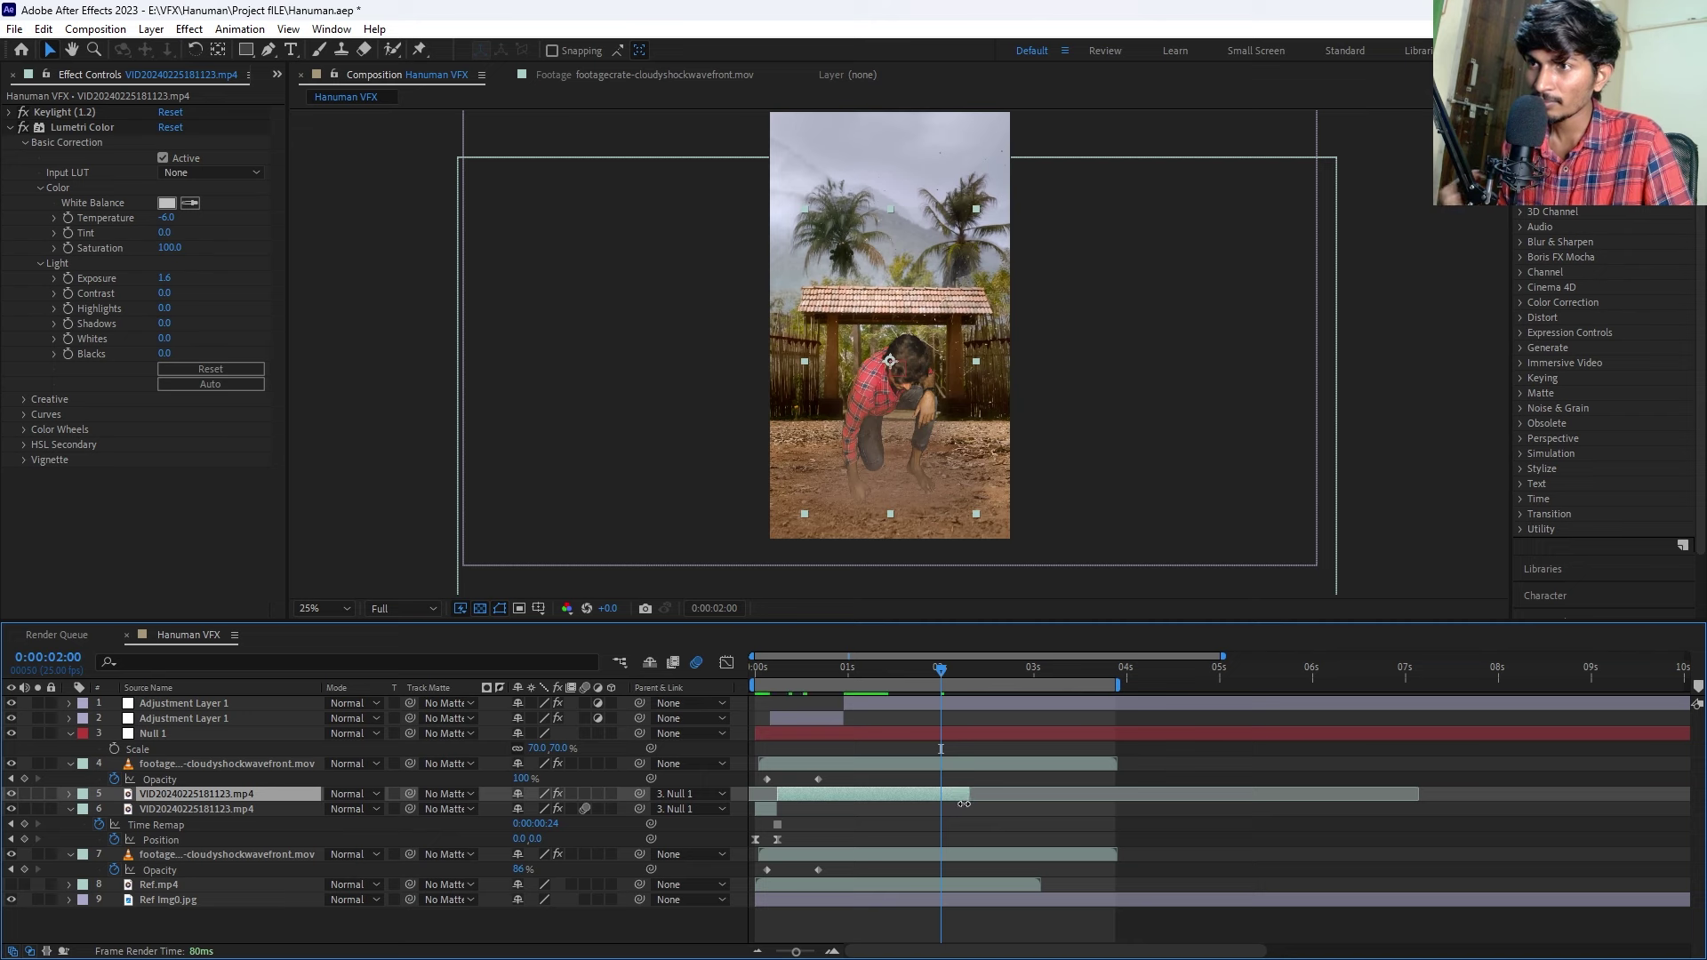
Time-stretch the upper VID20240225181123.mp4 clip with a 400% stretch factor.
right_click(889, 796)
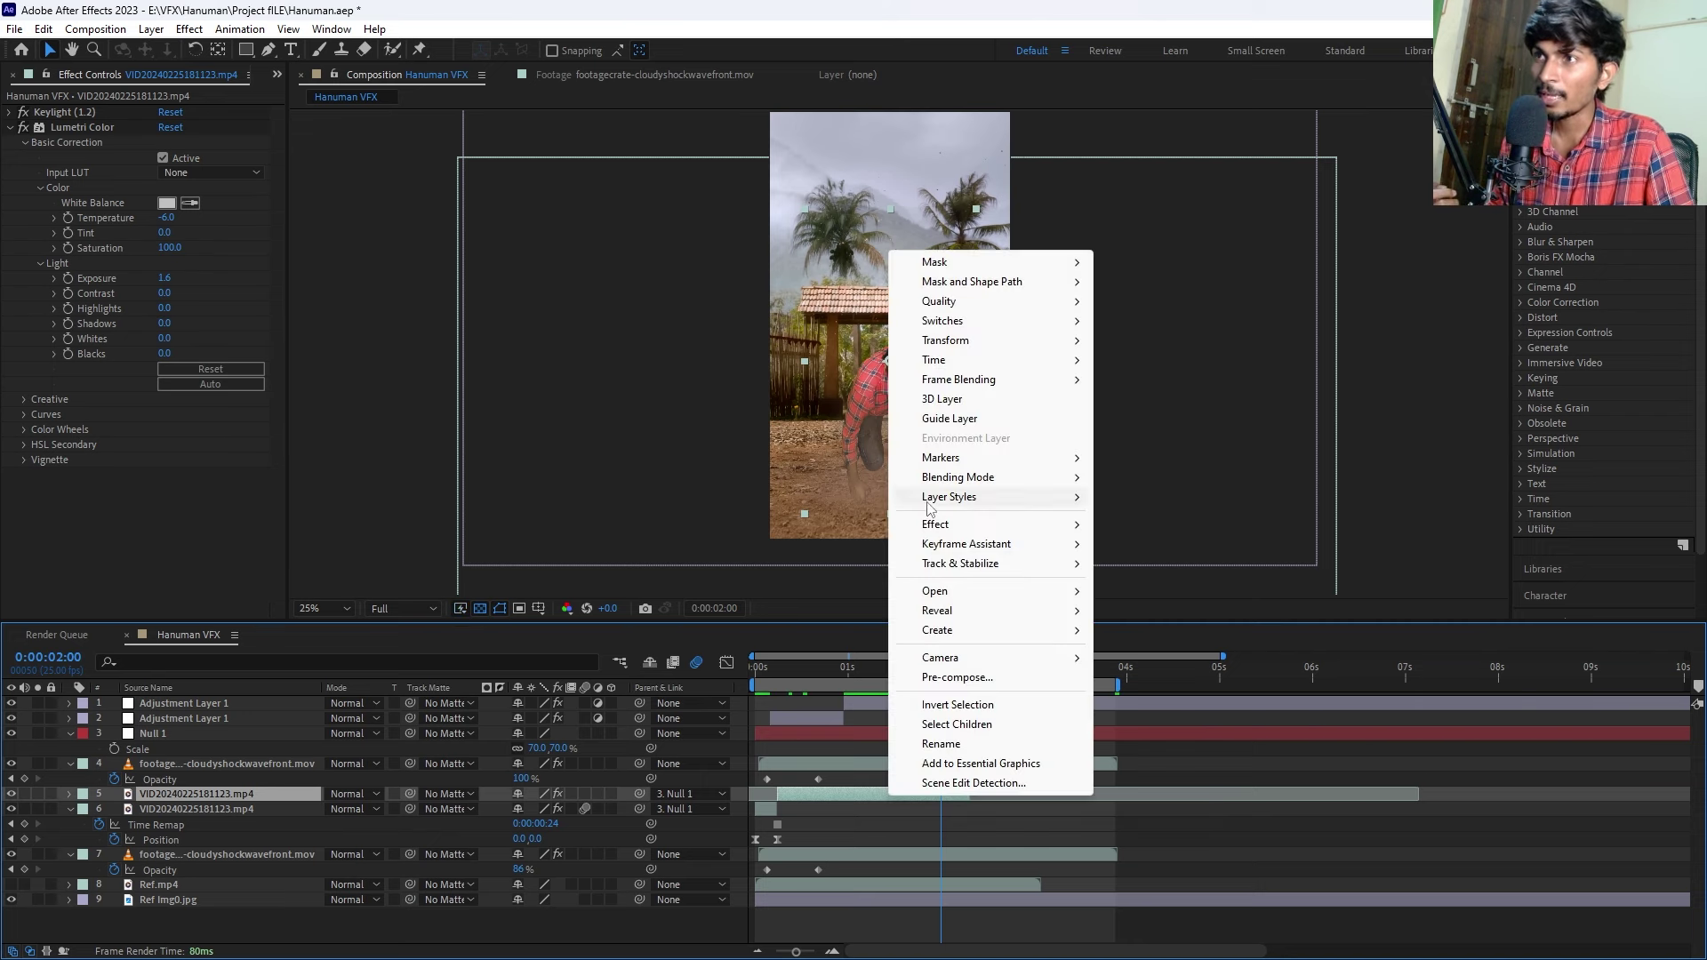
mouse_move(934, 360)
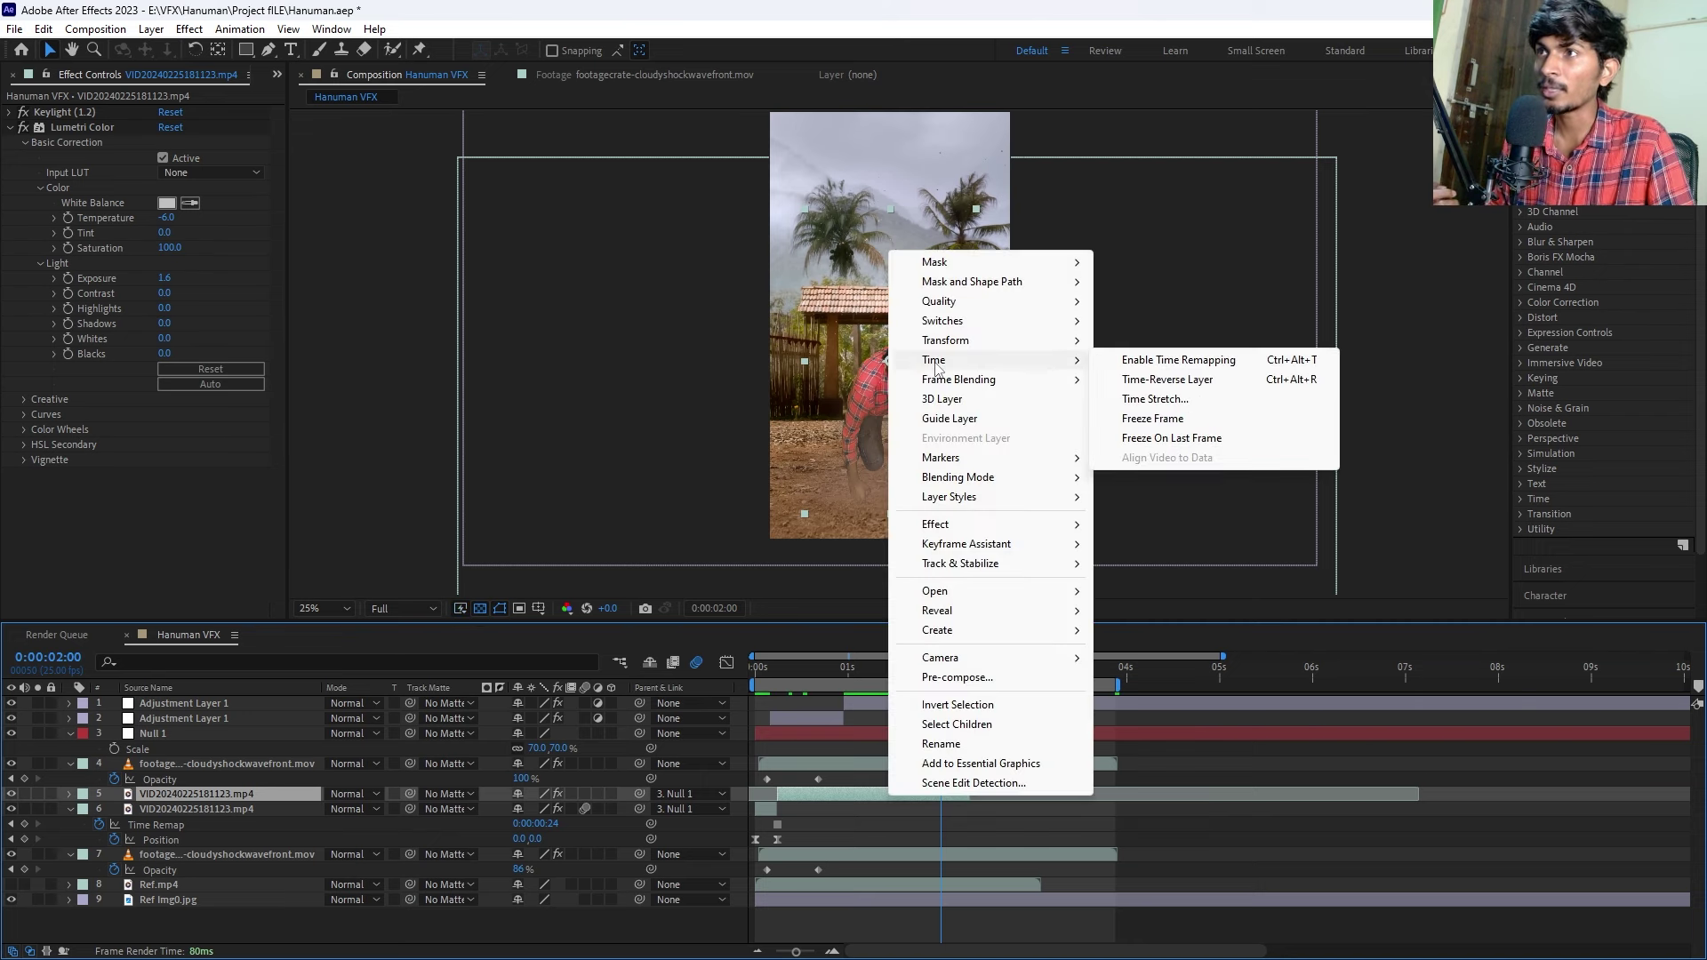
left_click(1143, 398)
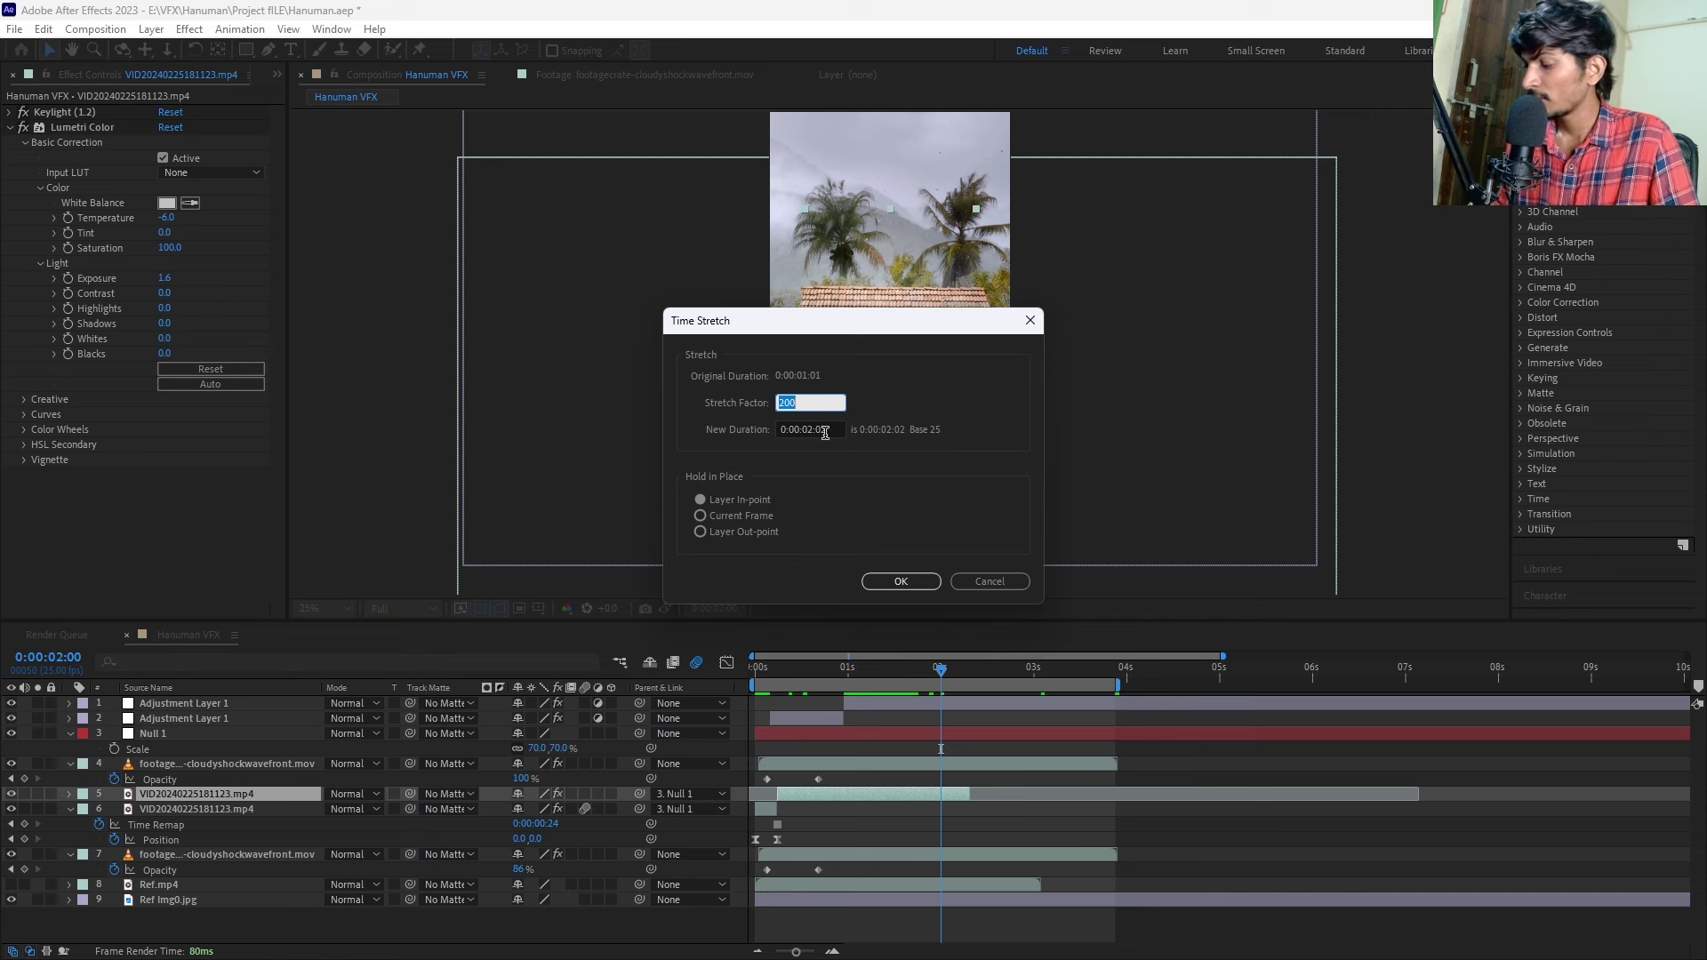
type("30")
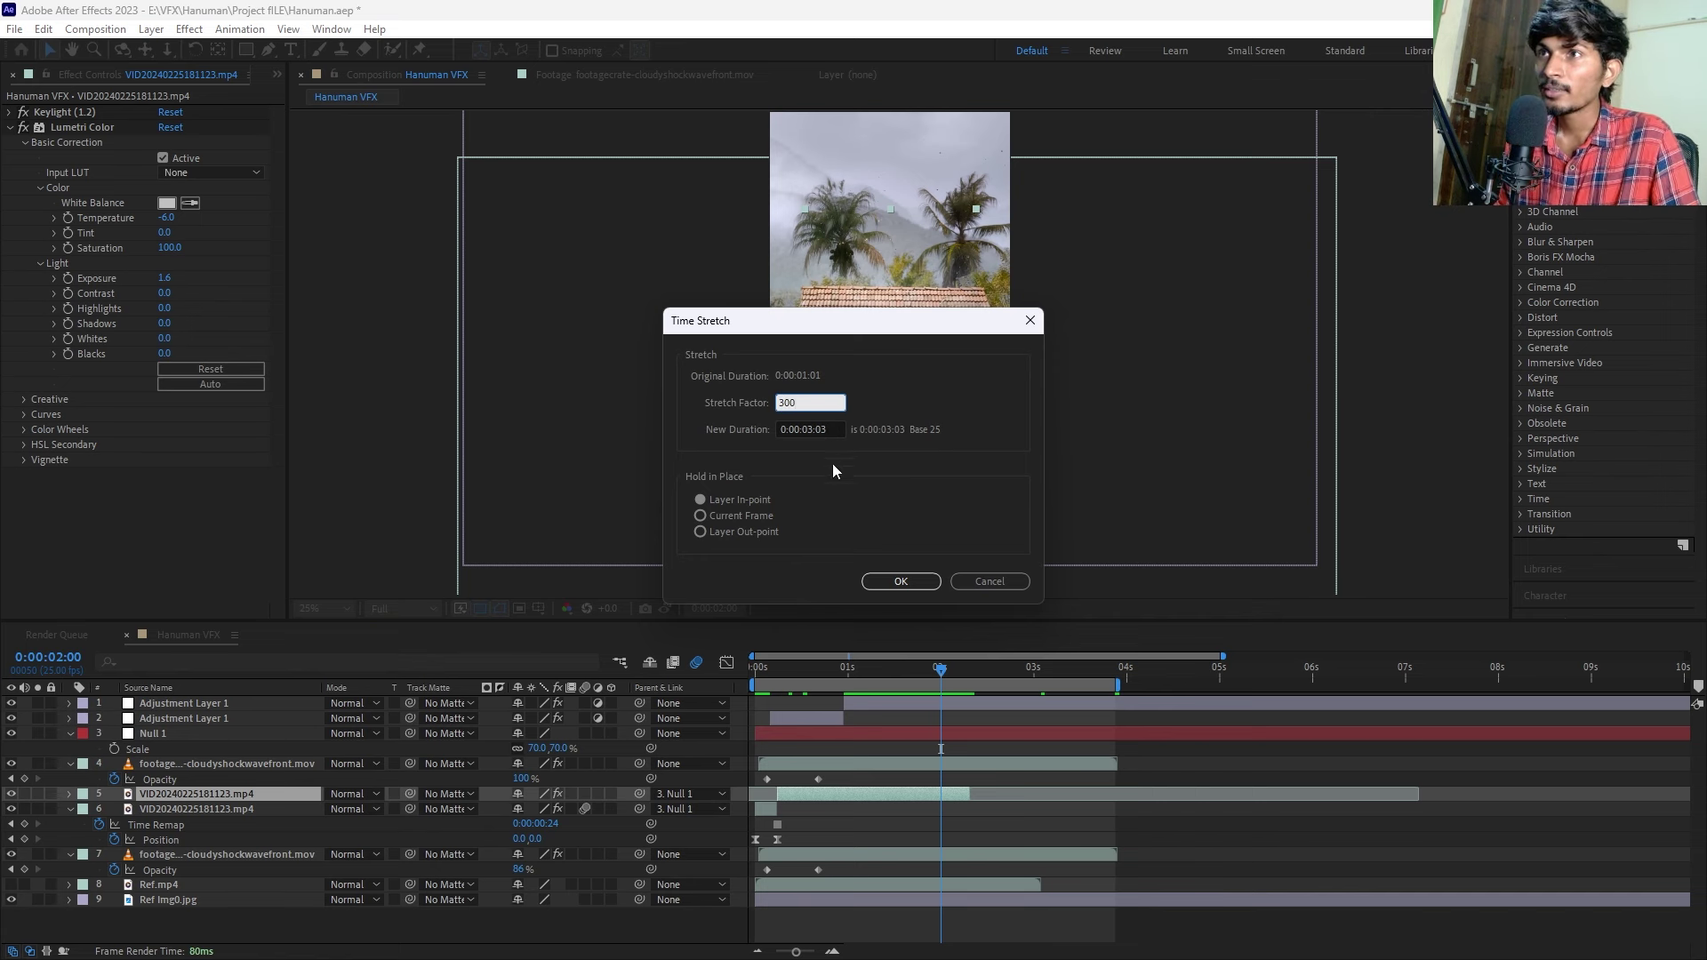
double_click(804, 399)
type("400")
left_click(907, 582)
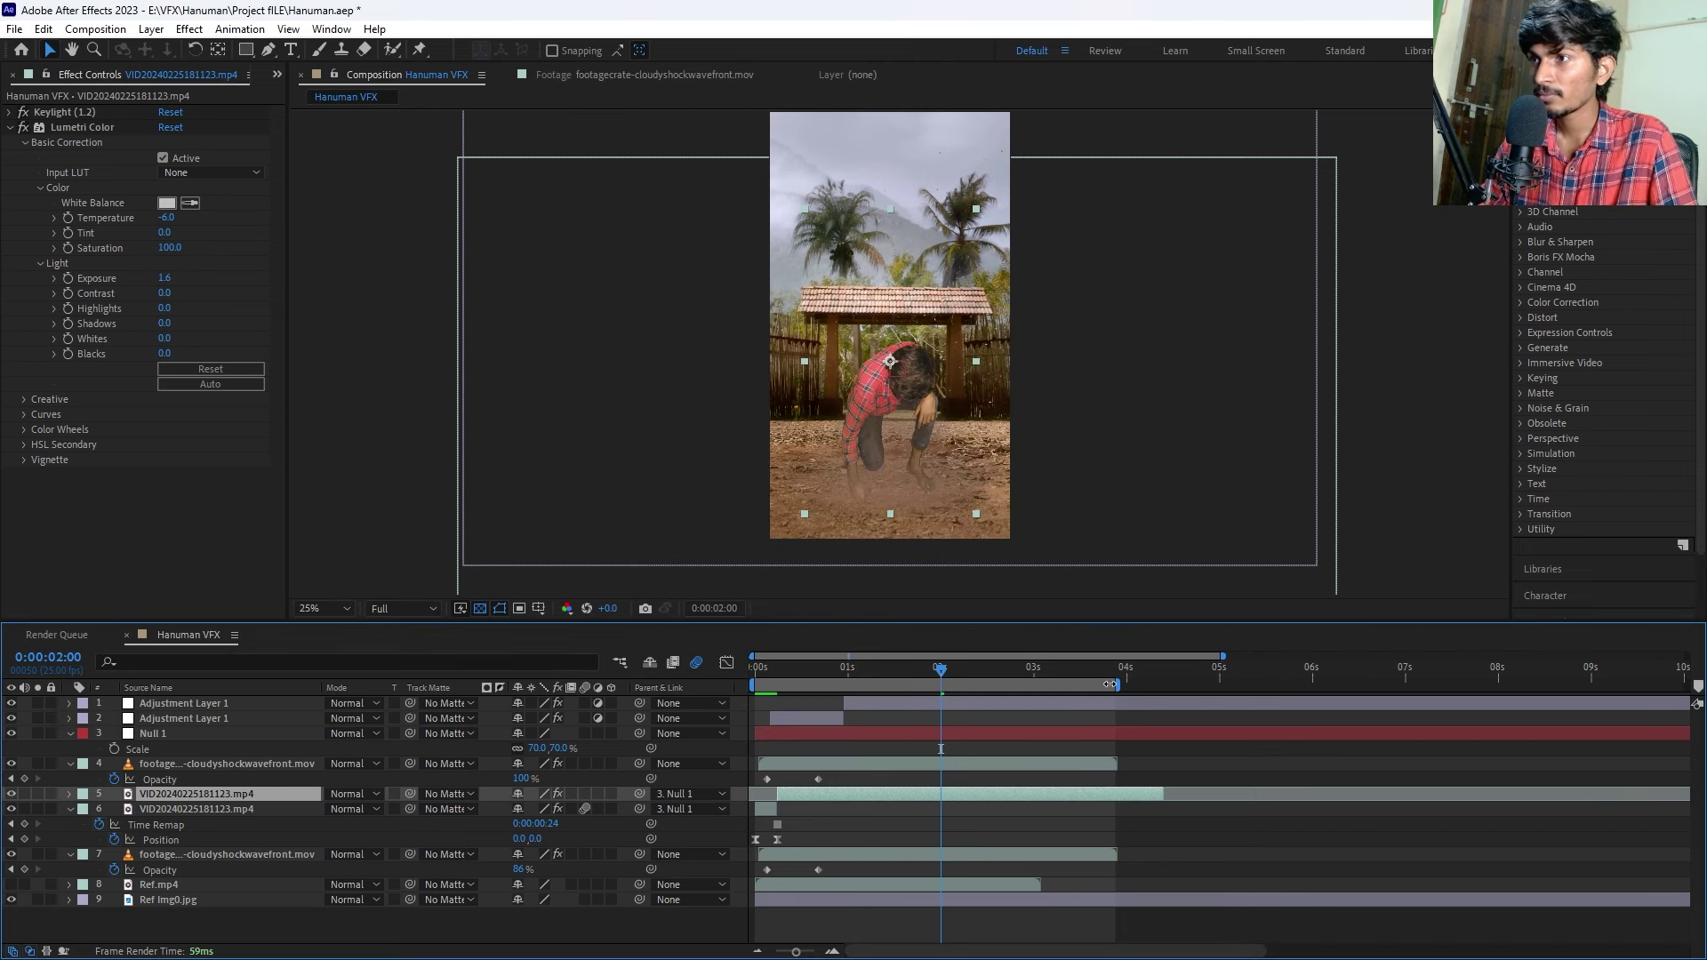
Extend the work area, preview the slowed actor clip, and delete then restore layer 5.
left_click_drag(1116, 685, 1161, 689)
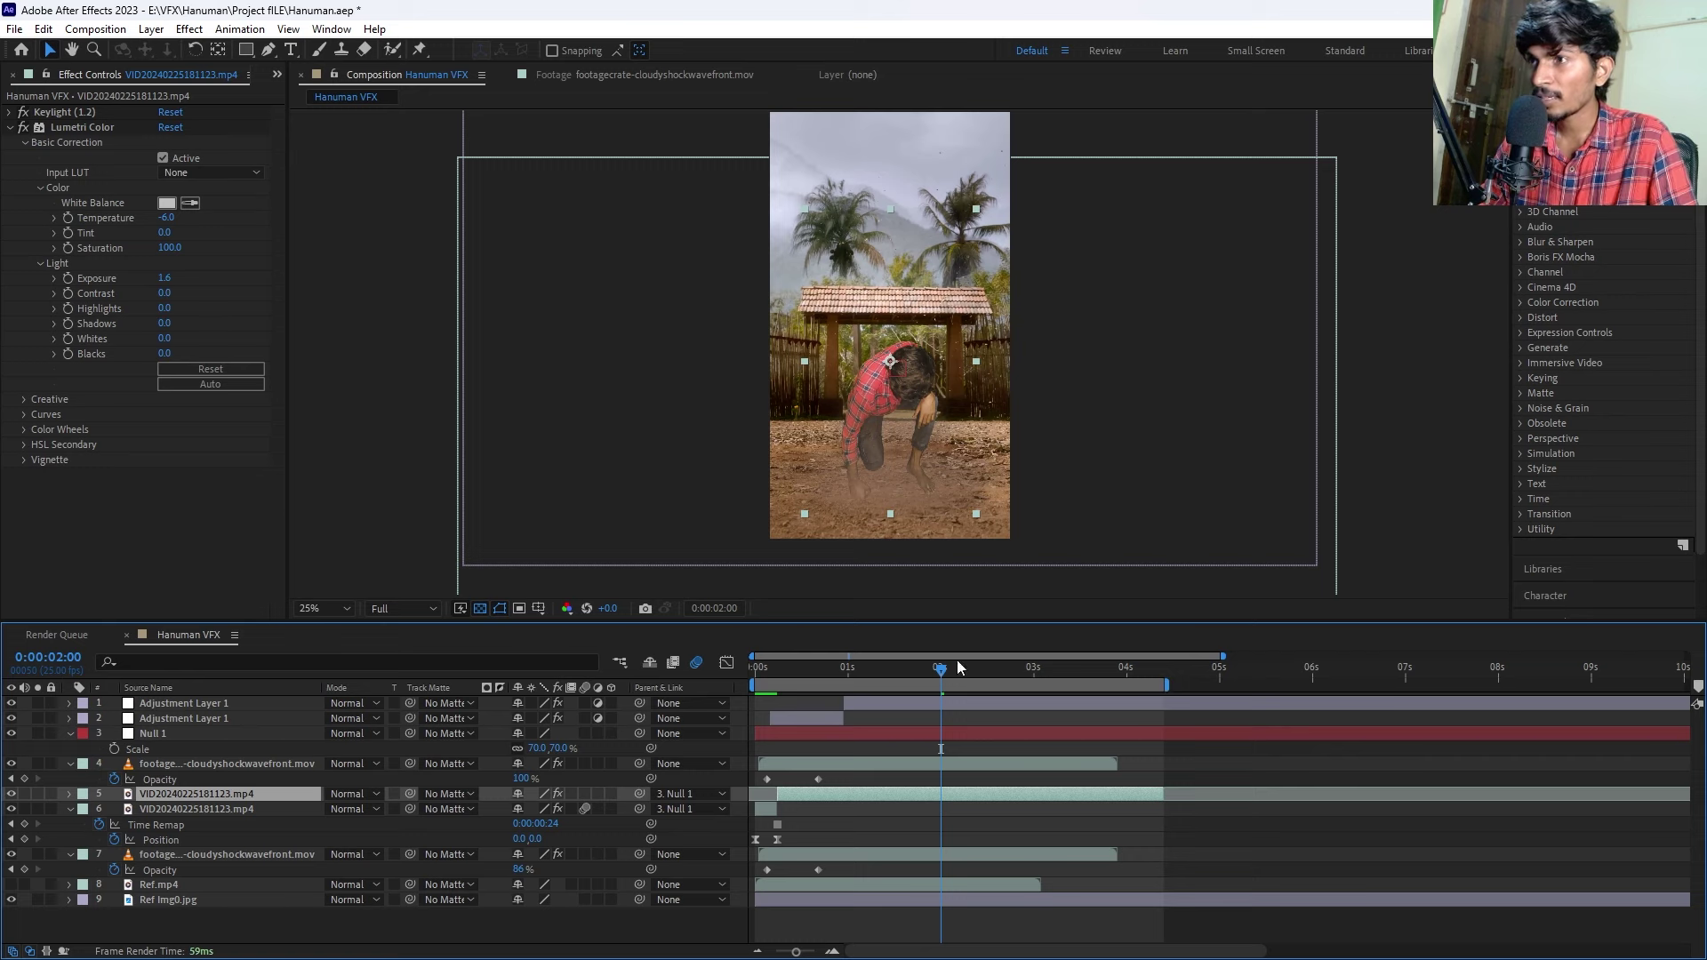
left_click_drag(909, 669, 722, 675)
left_click(807, 820)
key("space")
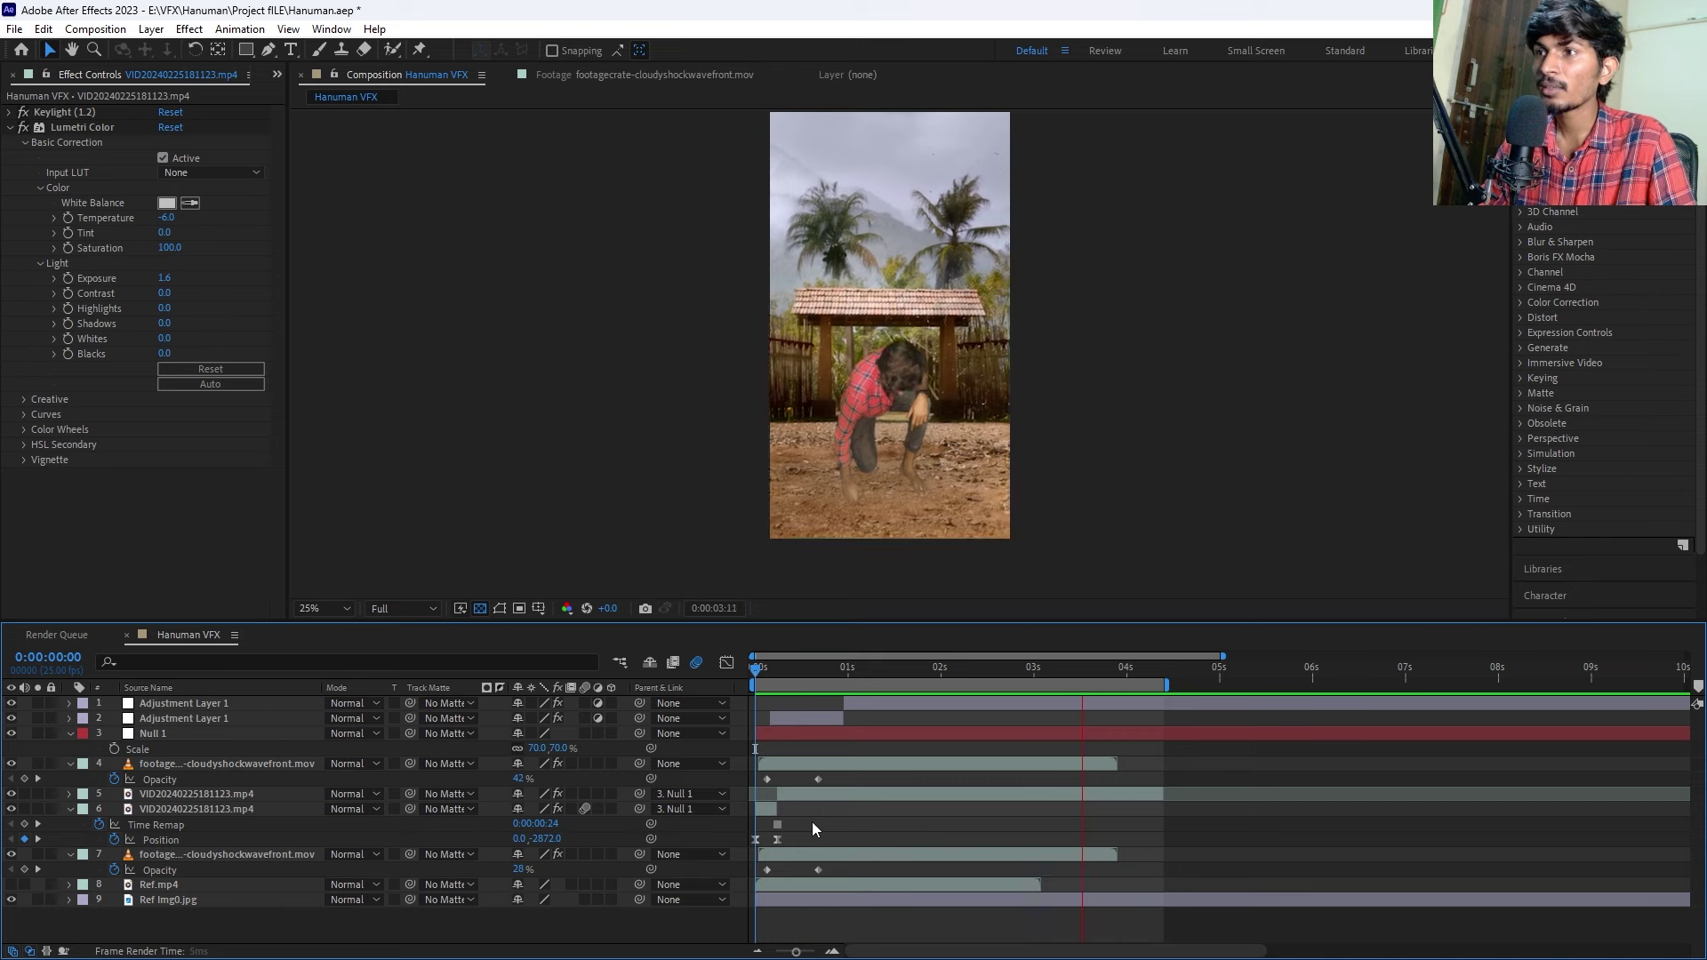
key("space")
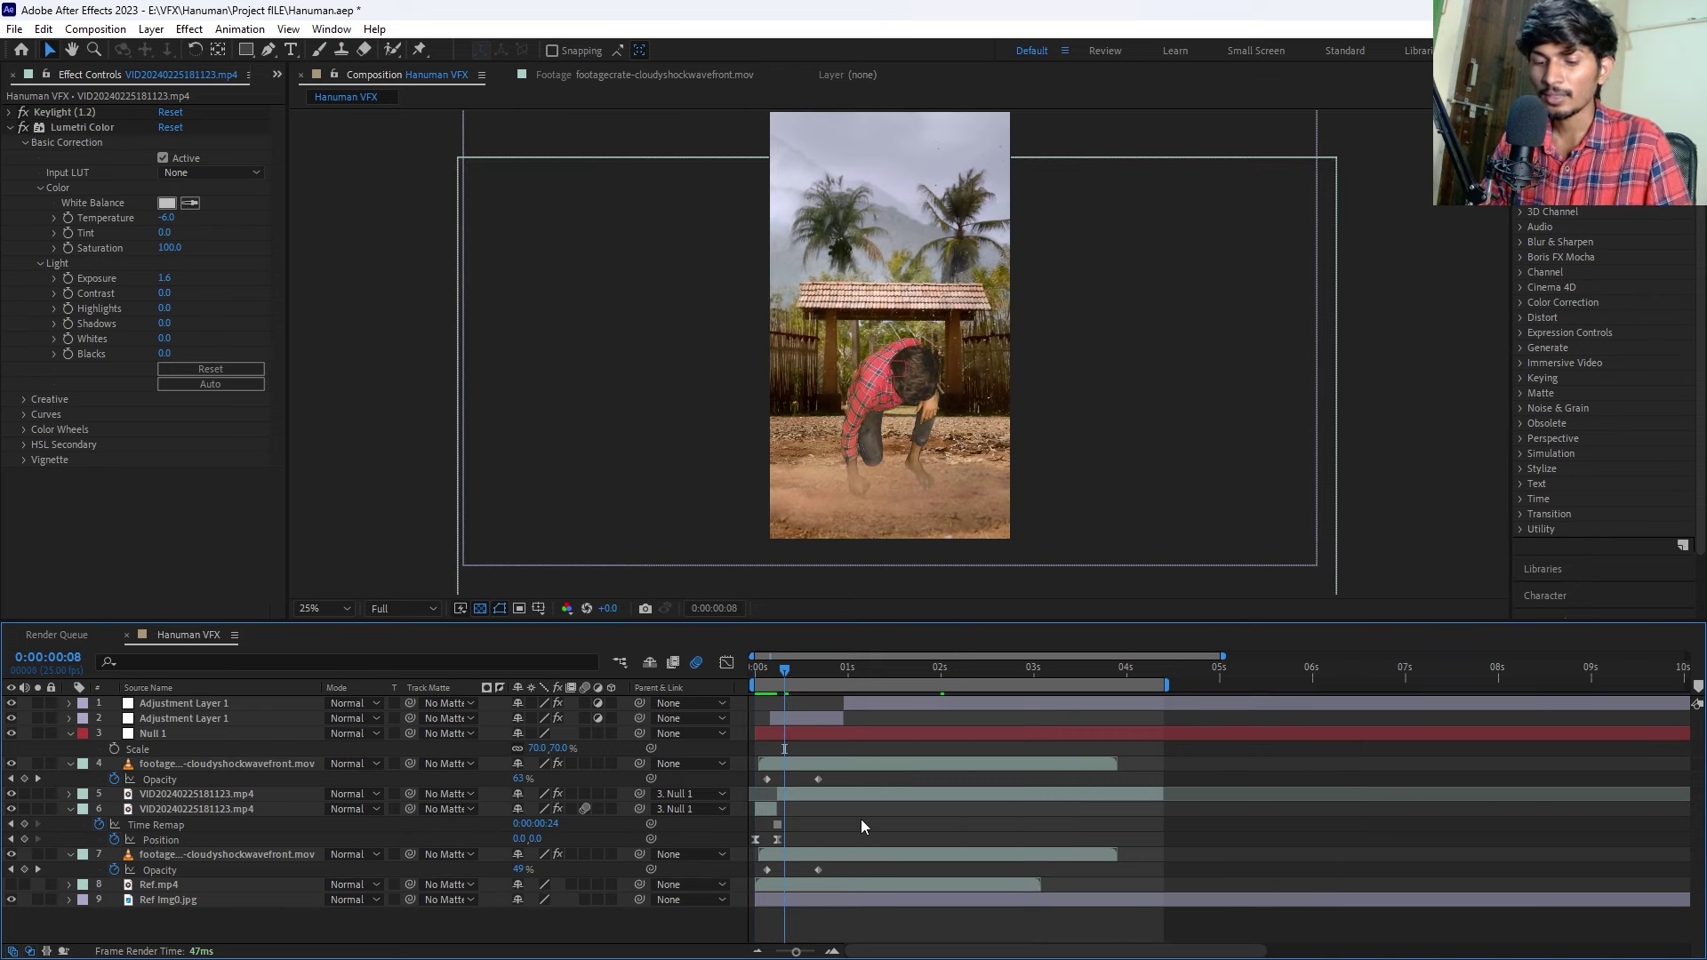
key("Delete")
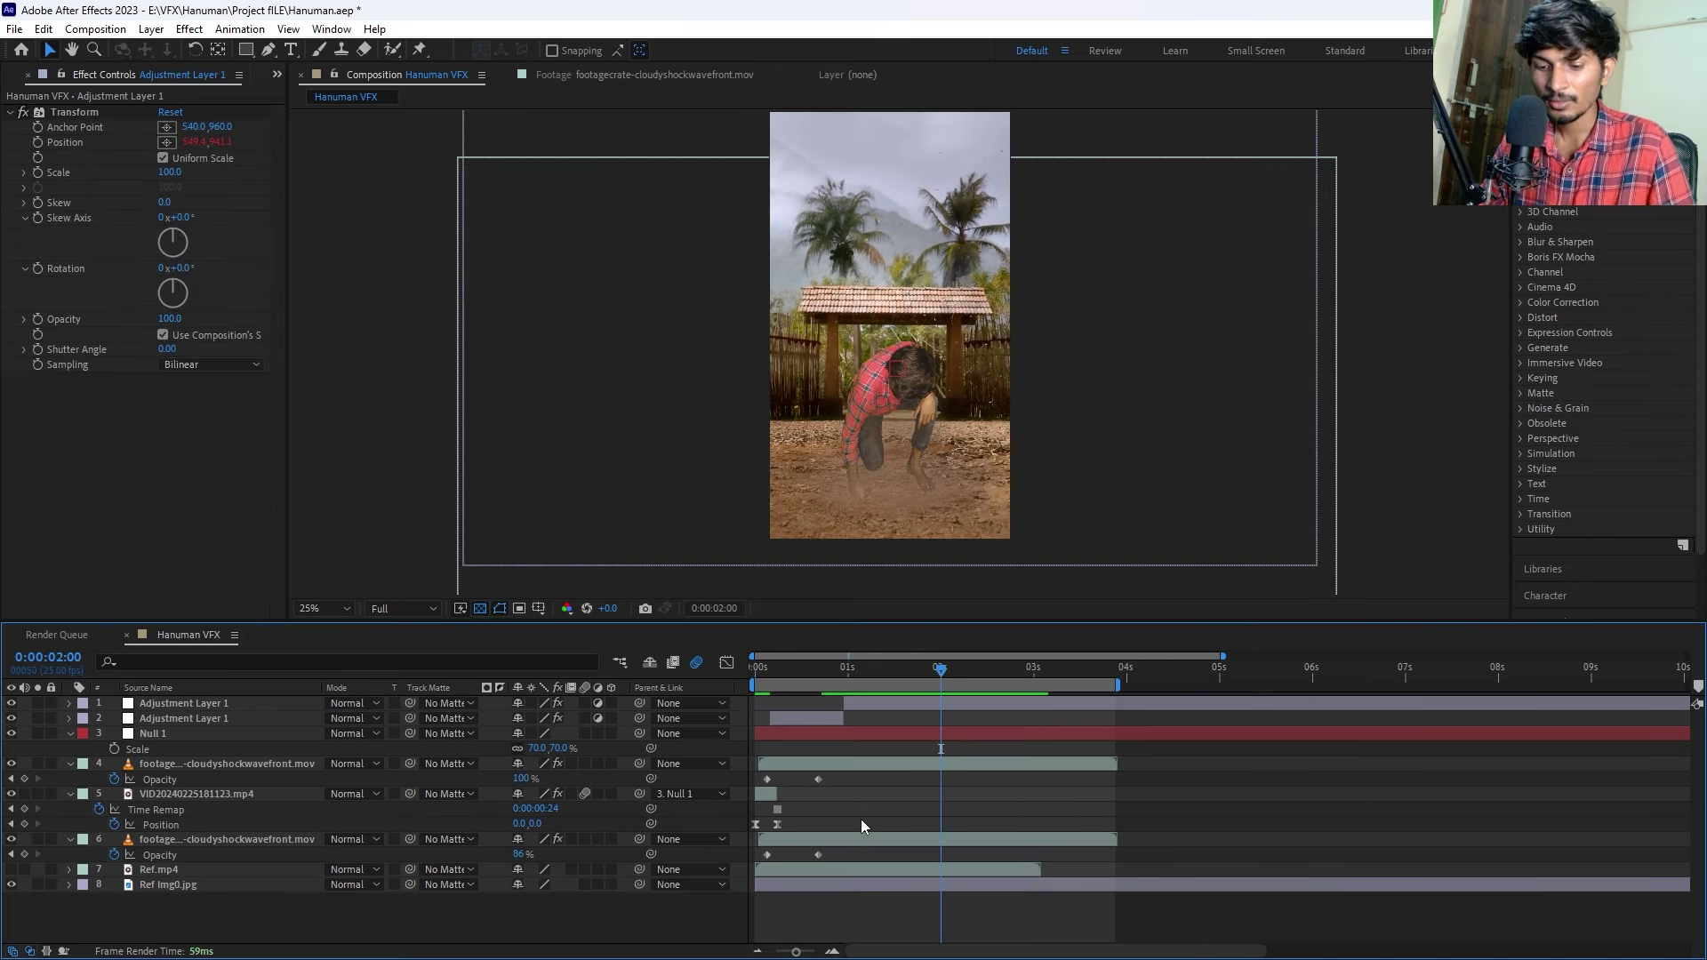
key("ctrl+z")
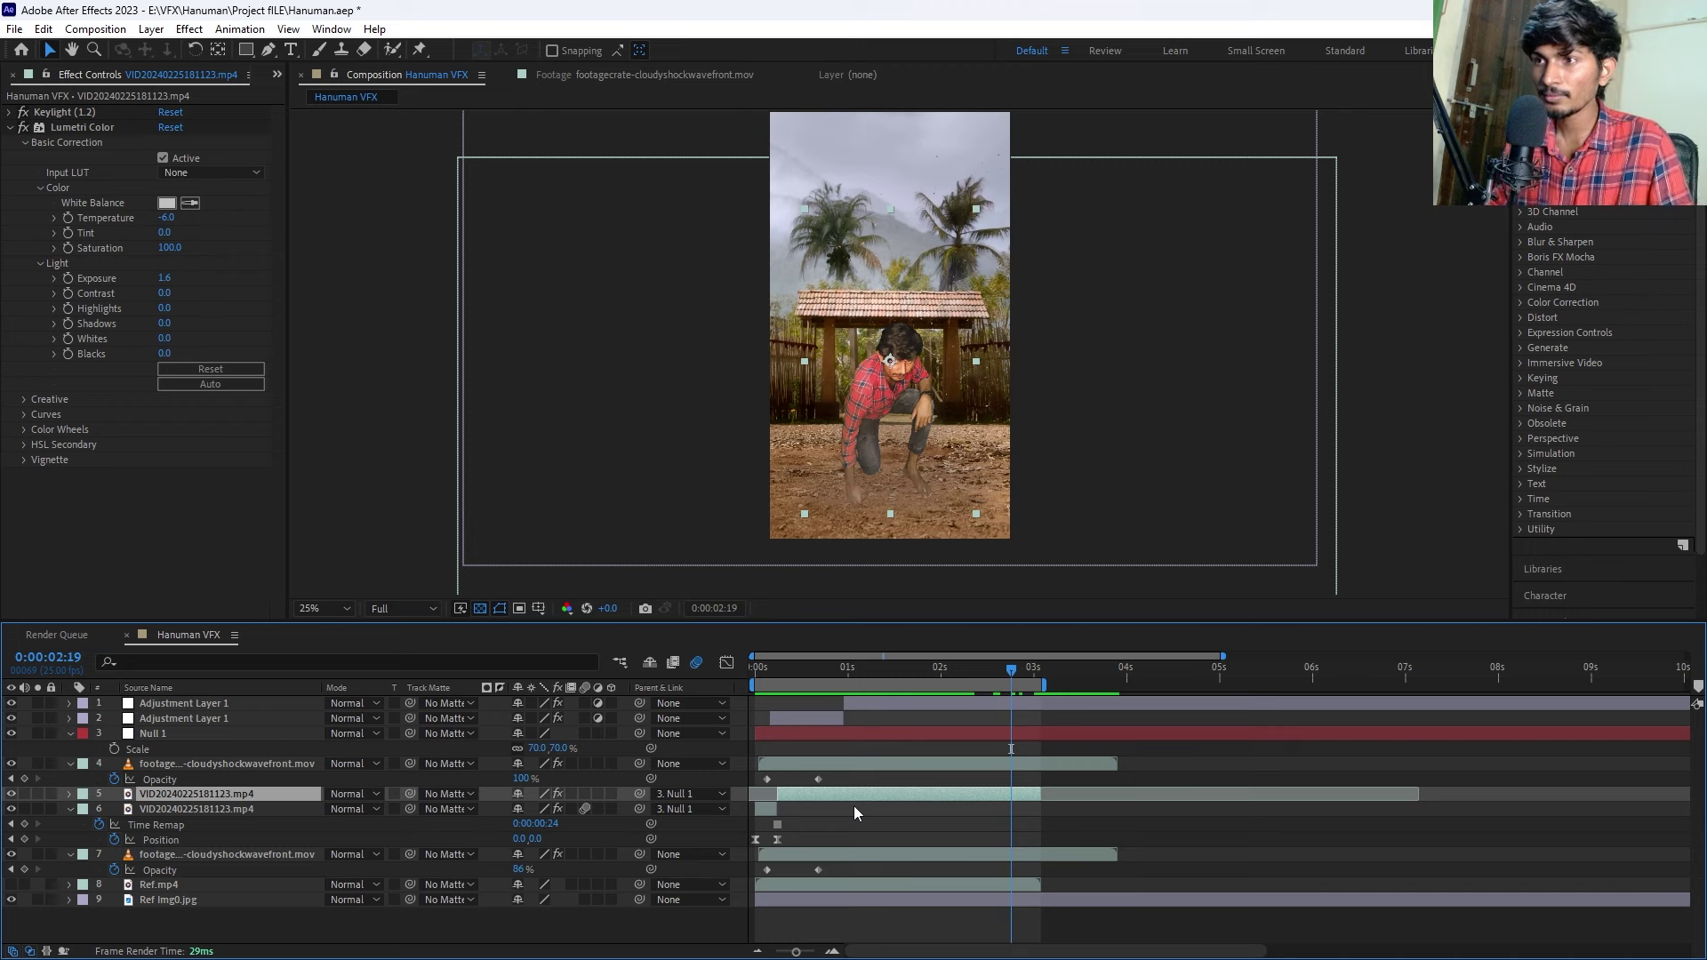
Preview again and trim layer 5's in point to around frame 0:00:00:20.
mouse_move(947, 665)
left_mouse_down()
mouse_move(800, 685)
mouse_move(946, 686)
mouse_move(888, 703)
mouse_move(729, 706)
left_mouse_up()
key("space")
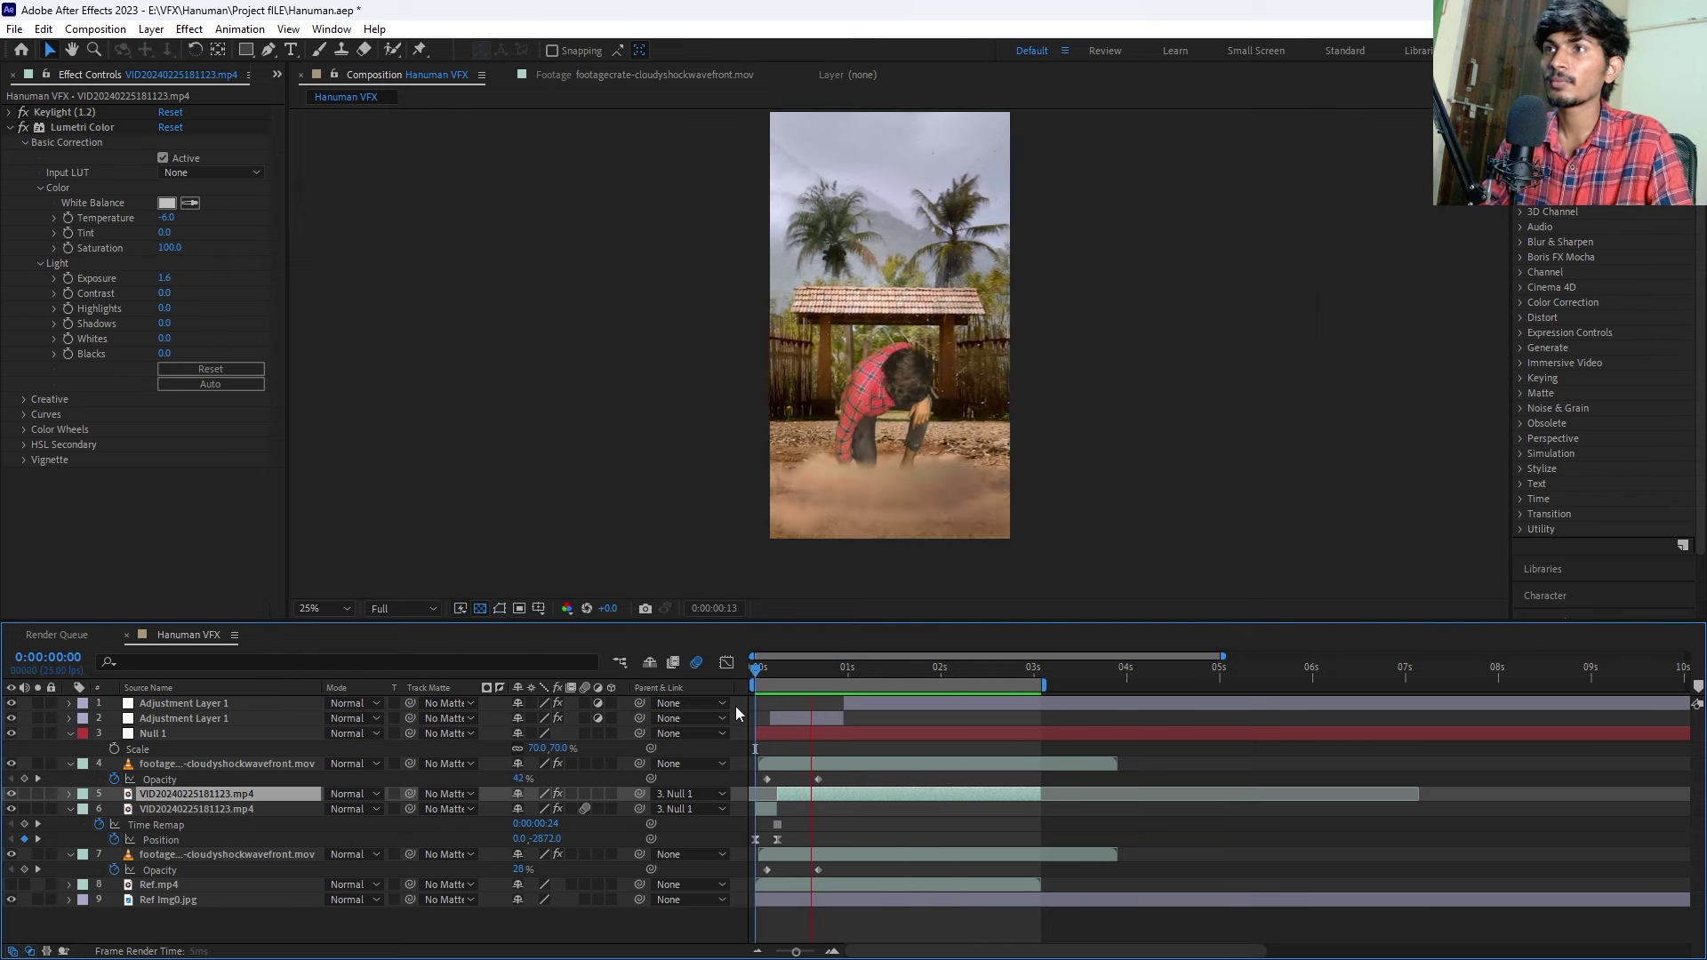
left_click(799, 667)
mouse_move(752, 669)
left_mouse_down()
mouse_move(736, 683)
mouse_move(825, 686)
left_mouse_up()
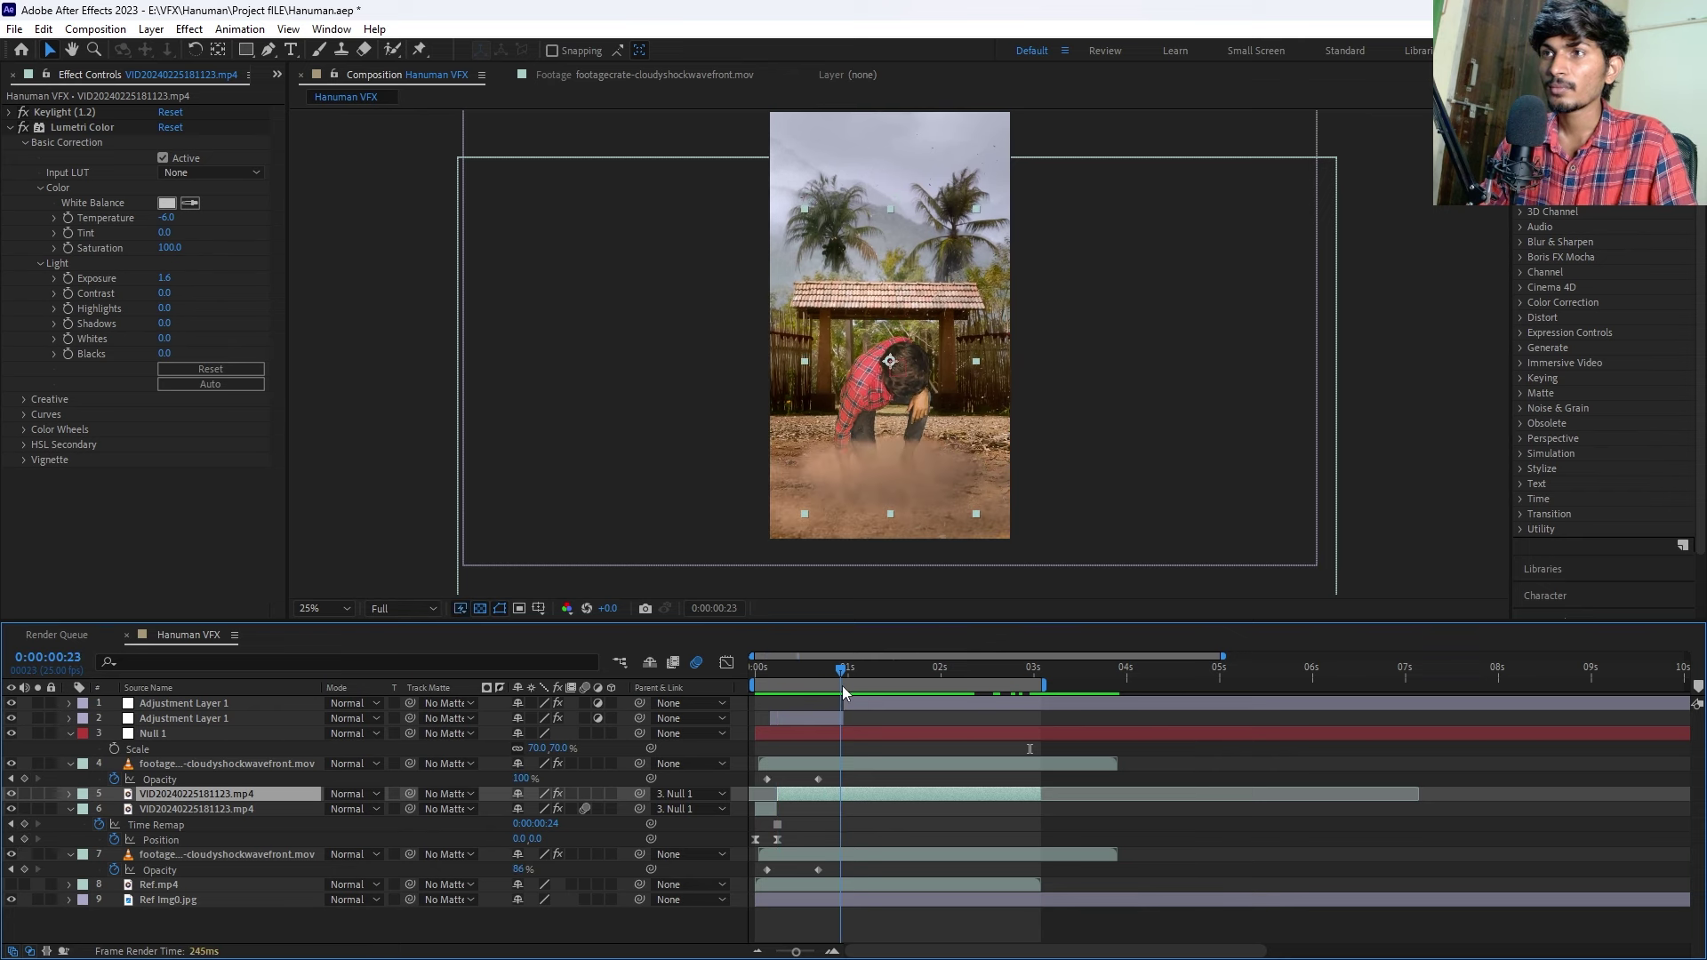
left_click_drag(843, 693, 846, 693)
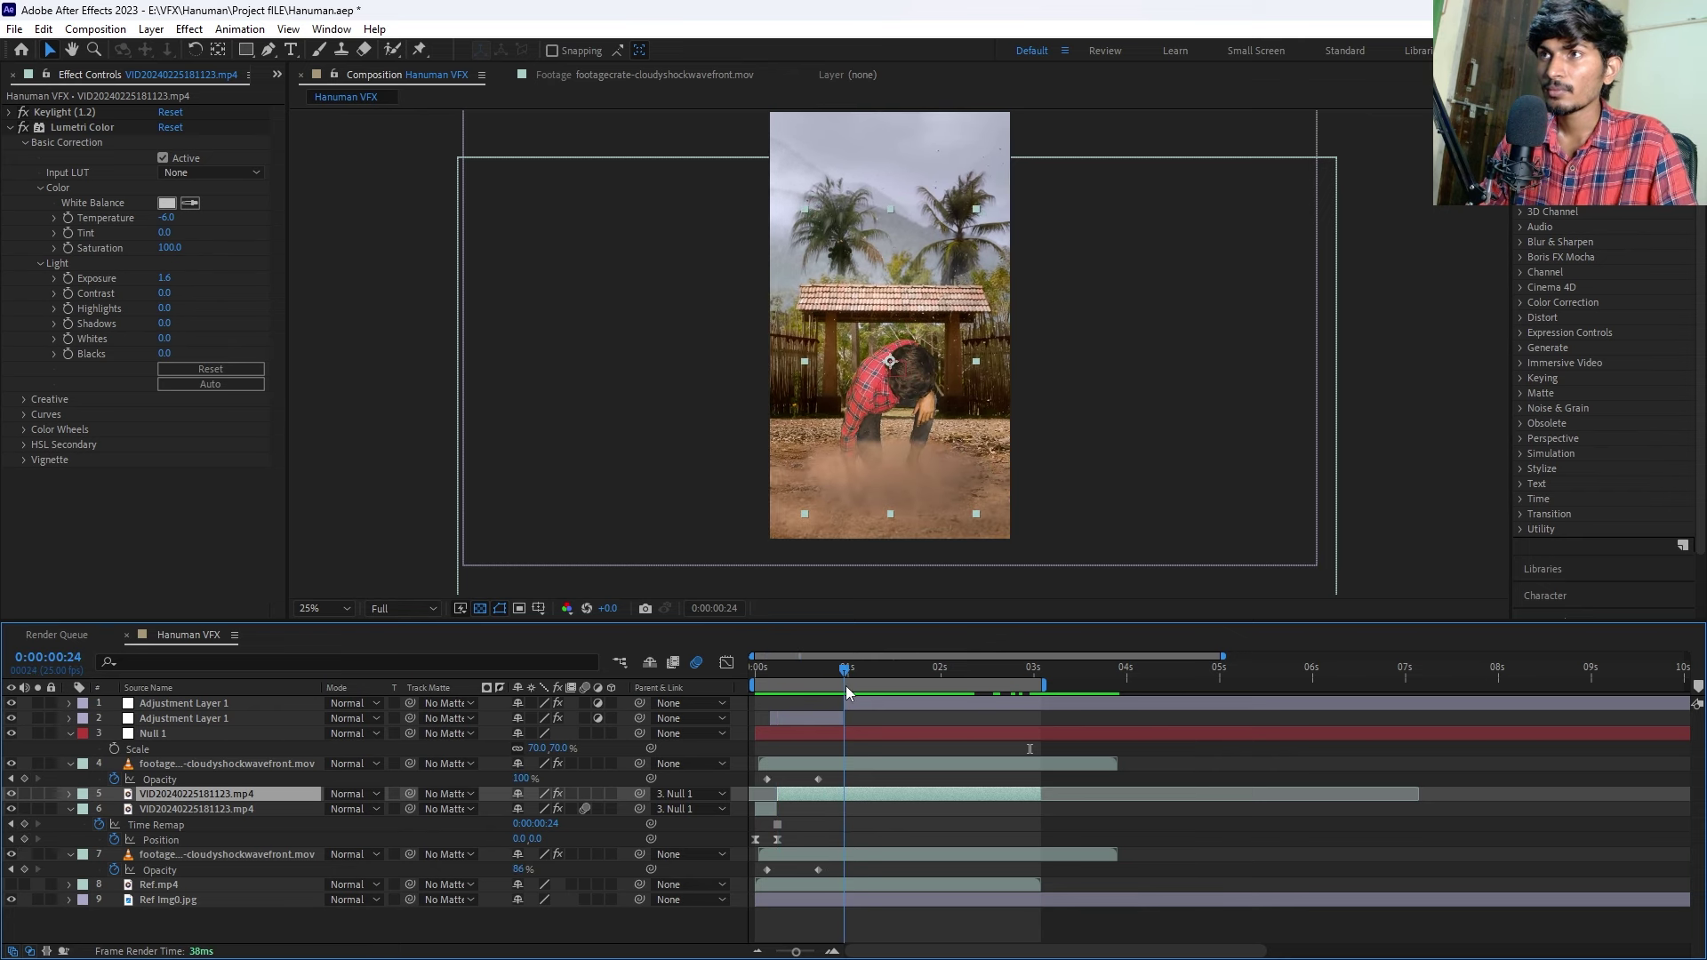
left_click_drag(845, 693, 826, 693)
left_click_drag(777, 792, 819, 798)
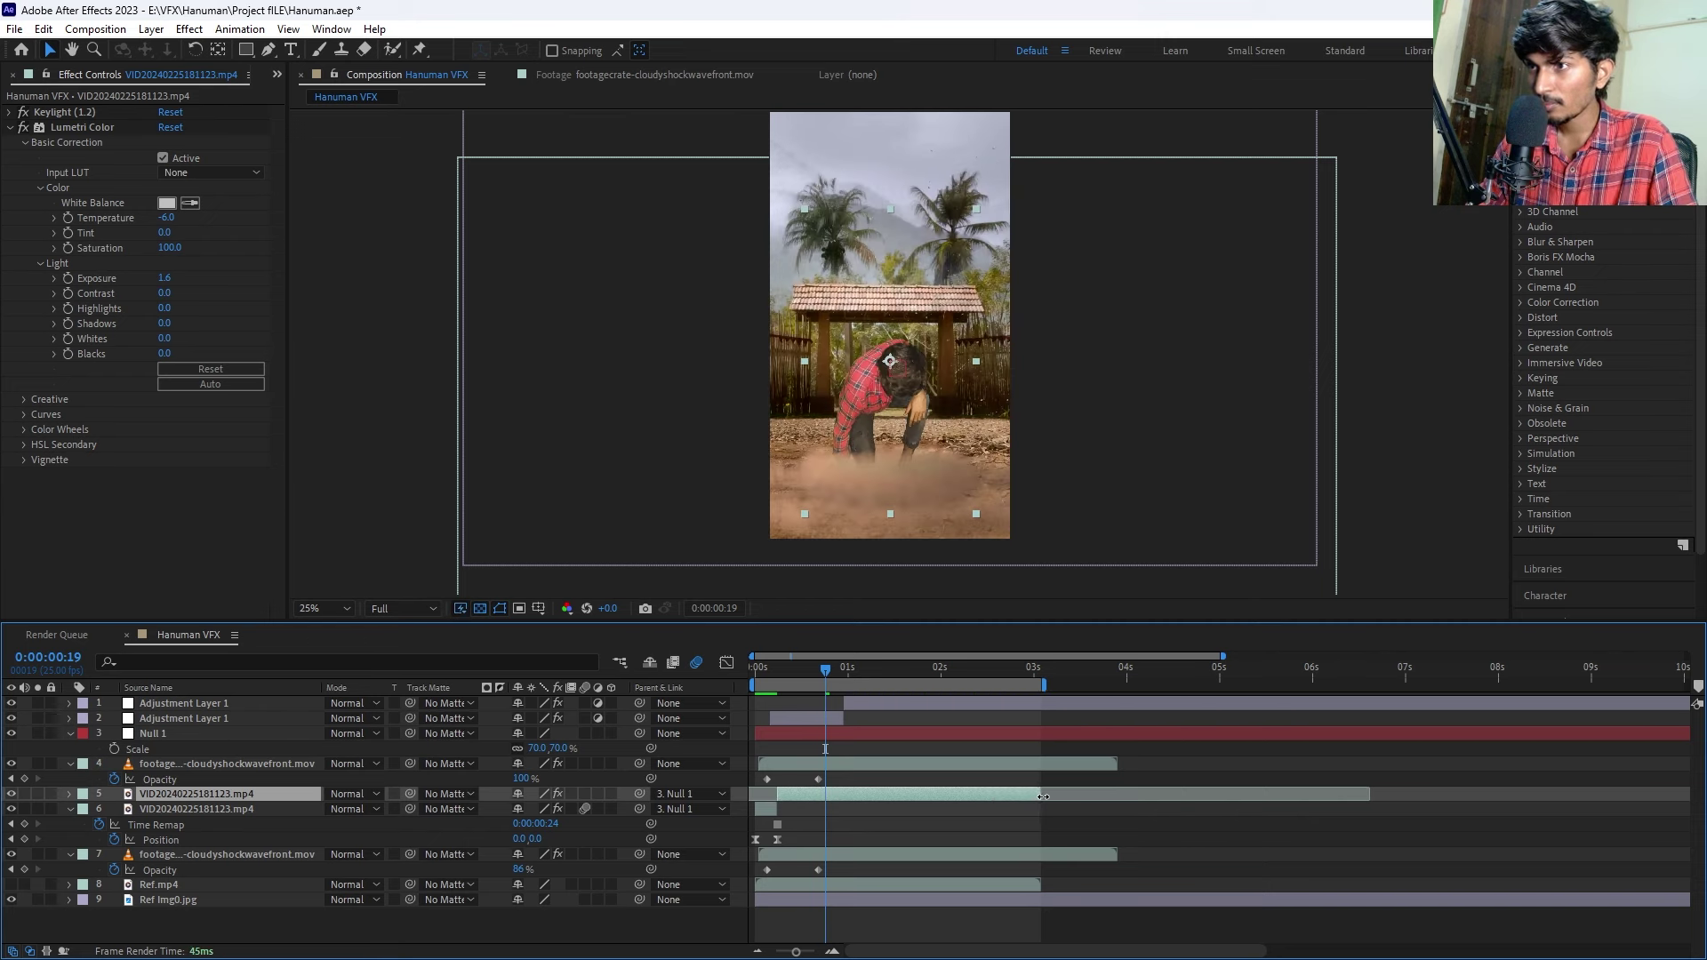
Extend the actor clip's out point and the work-area end further right, then preview.
left_click(972, 809)
left_click_drag(803, 683, 734, 678)
key("space")
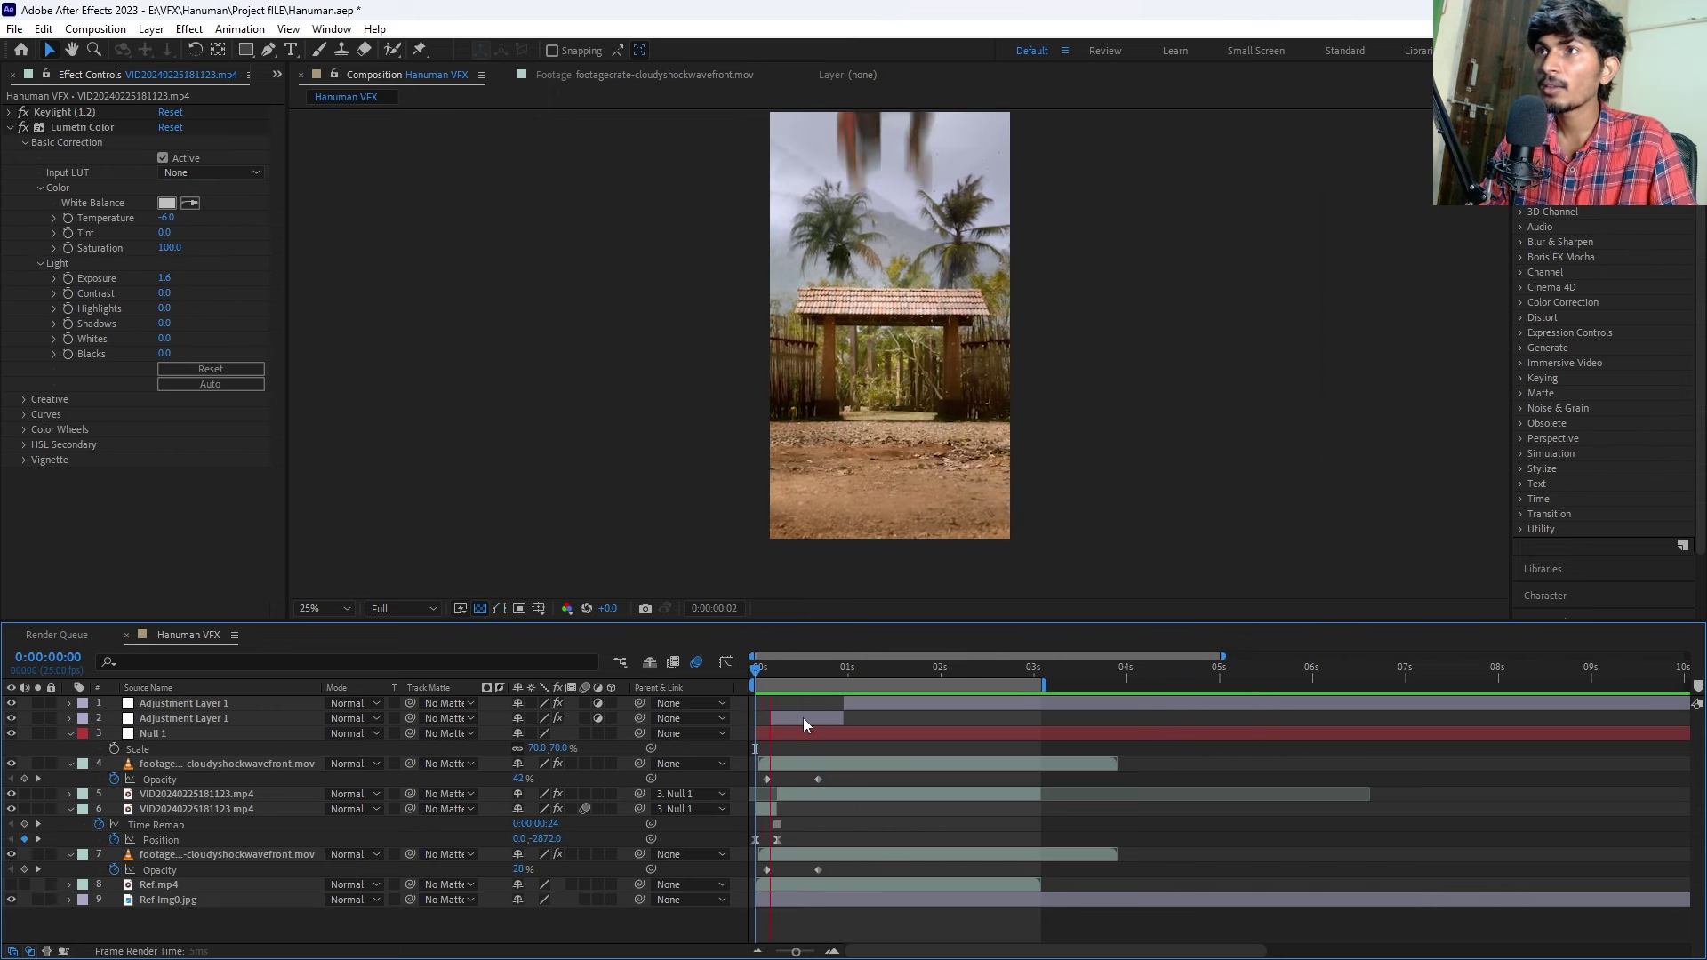
key("space")
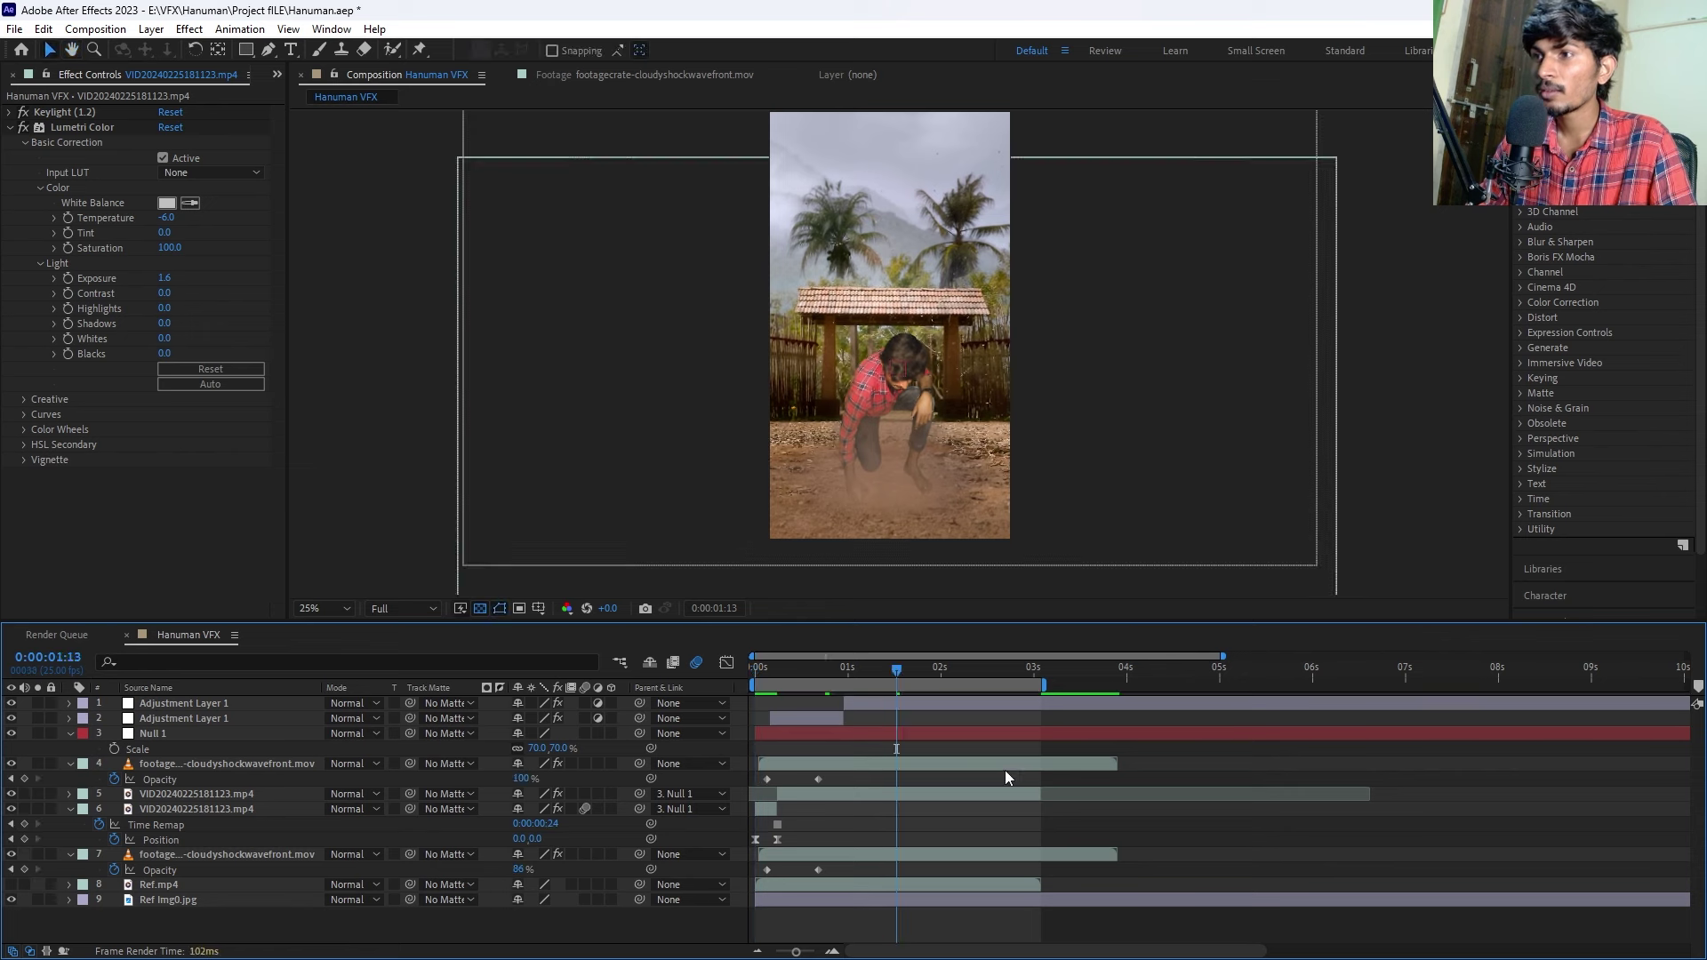
left_click_drag(1043, 797, 1123, 806)
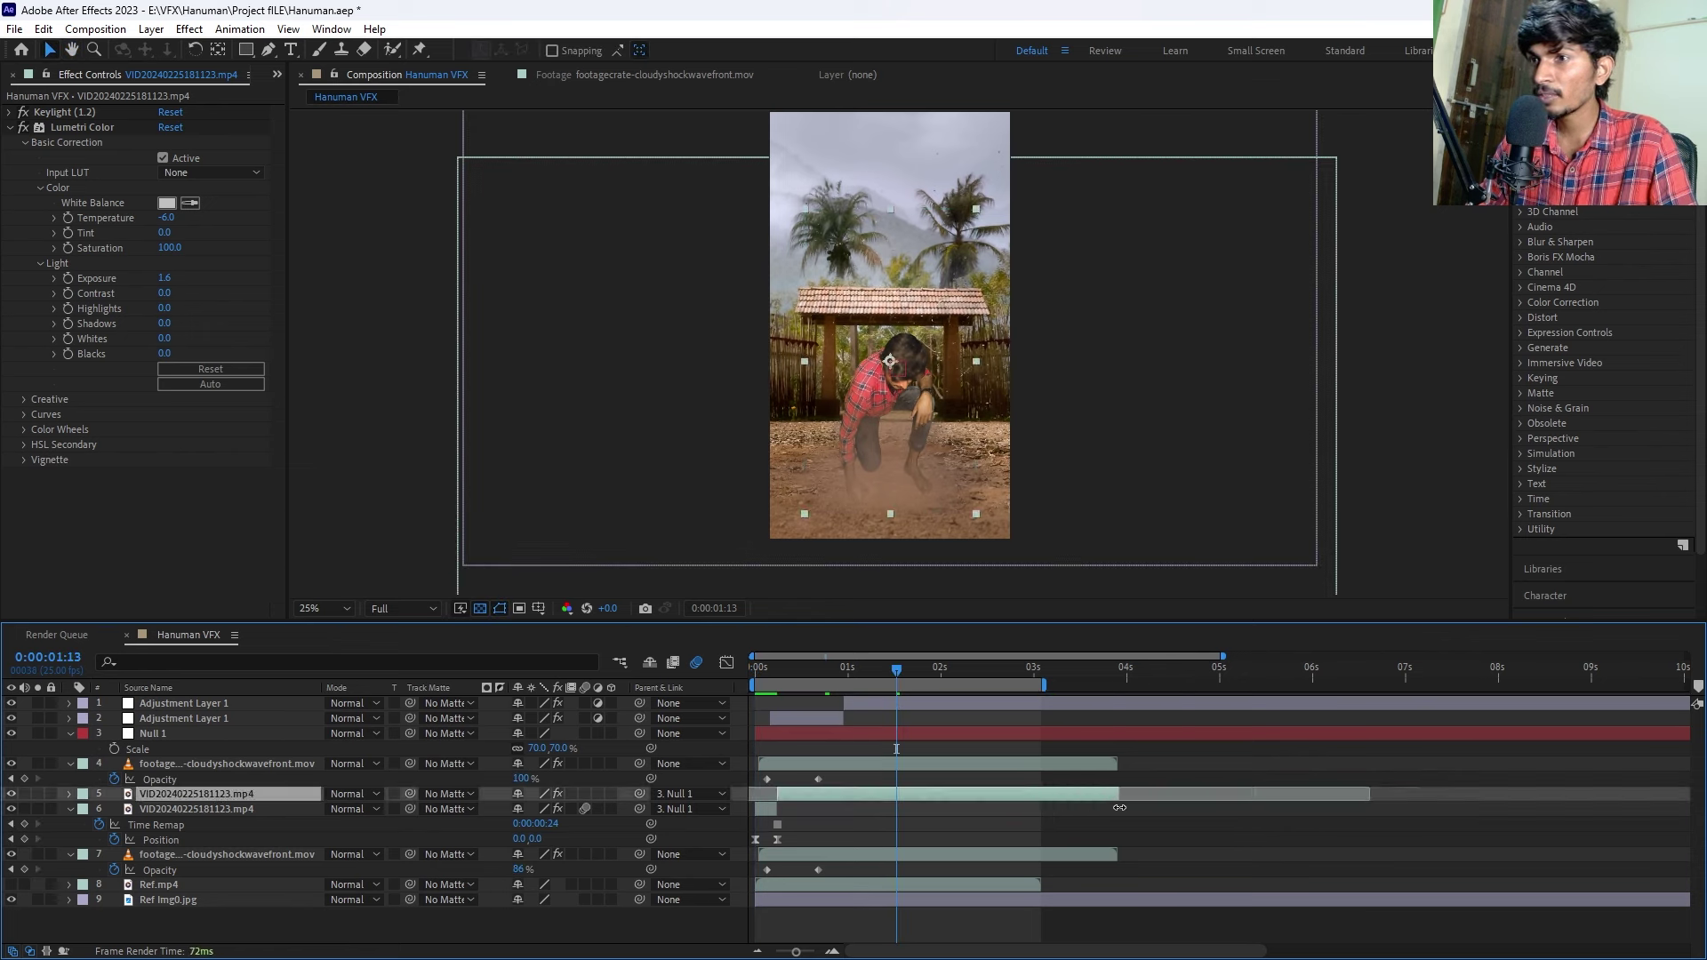
left_click_drag(1046, 686, 1224, 684)
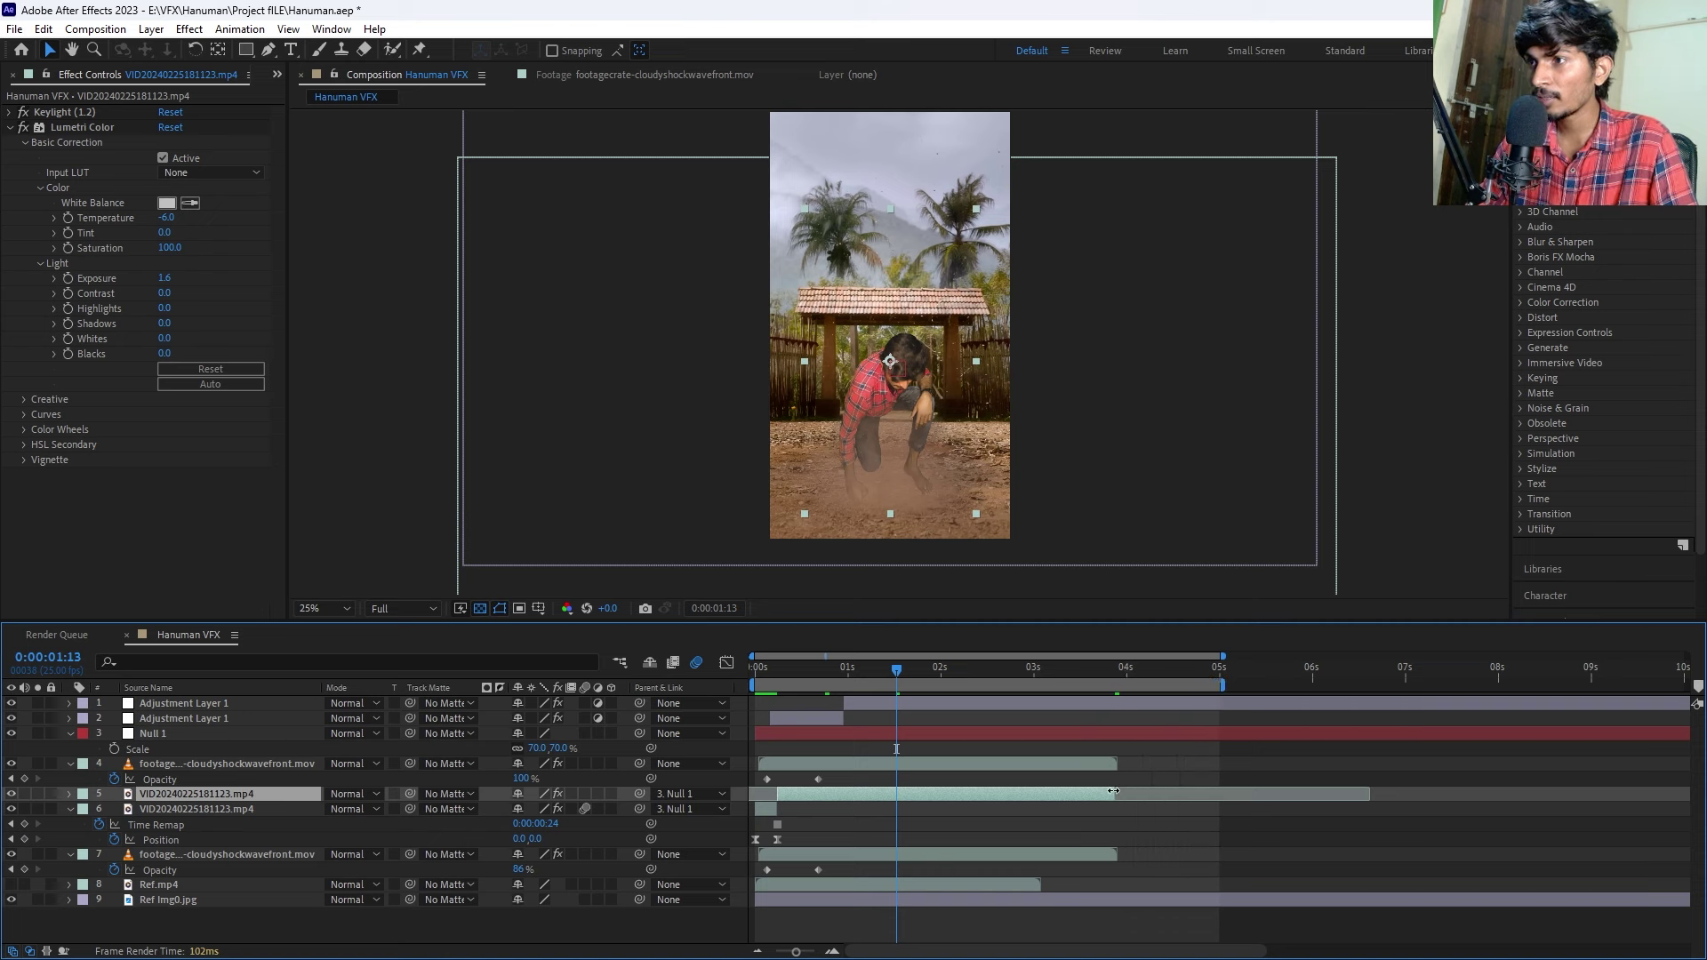
left_click_drag(1116, 794, 1212, 791)
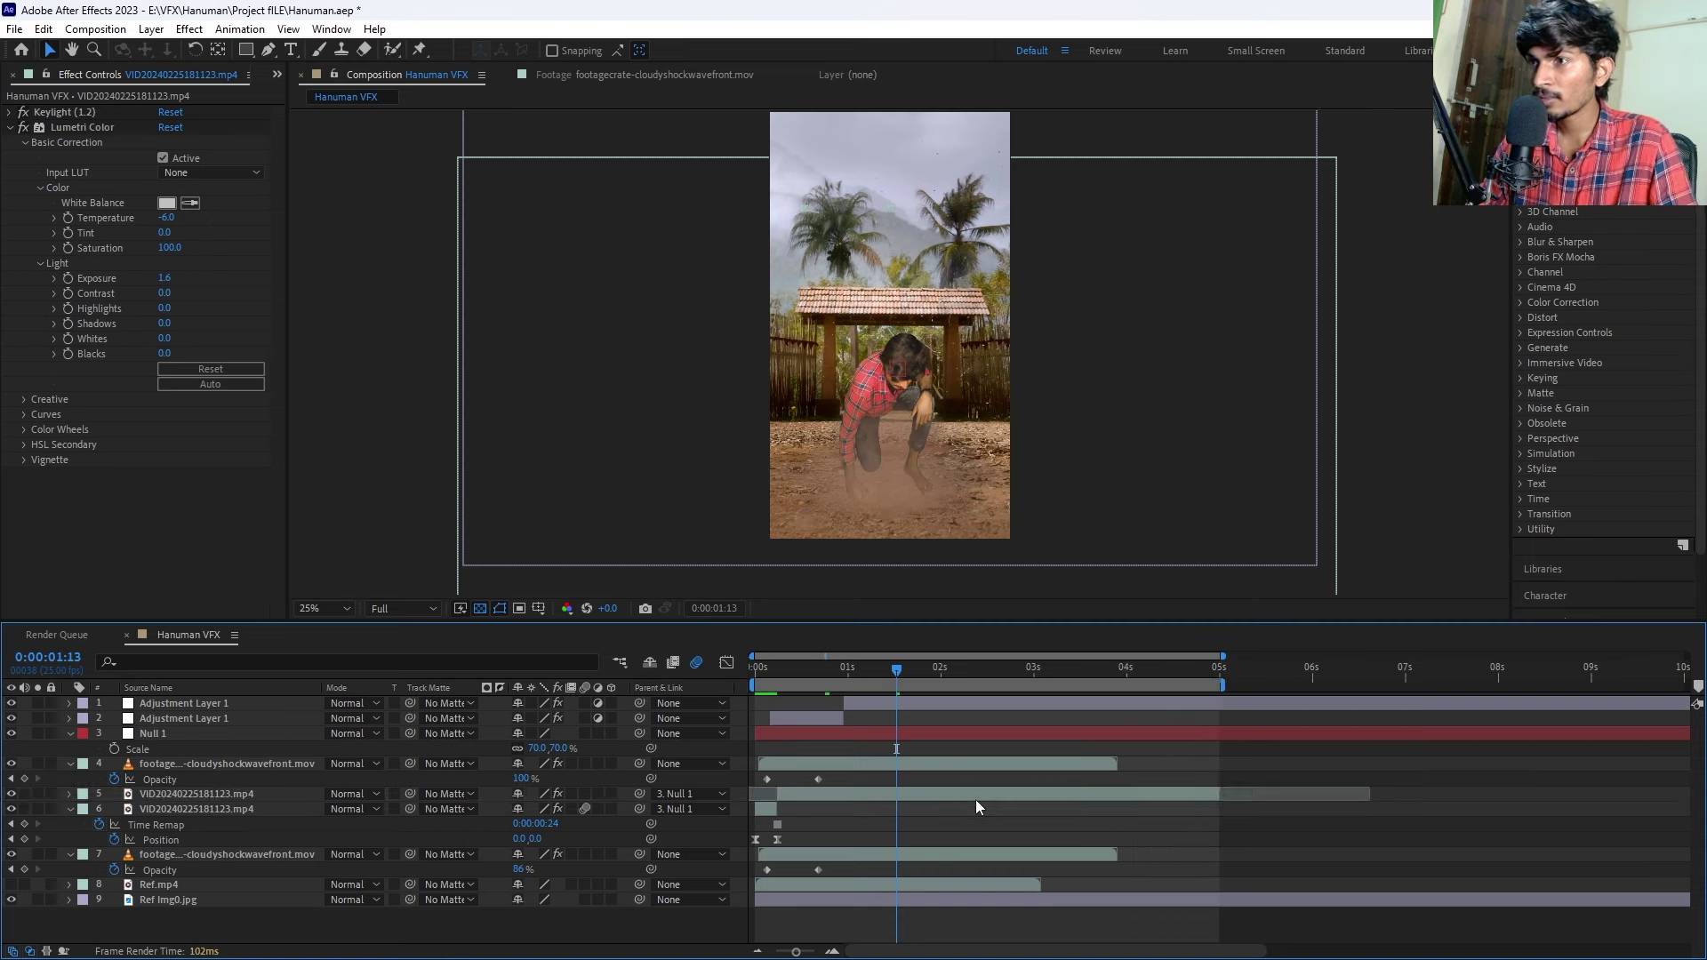
left_click_drag(861, 674, 730, 689)
key("space")
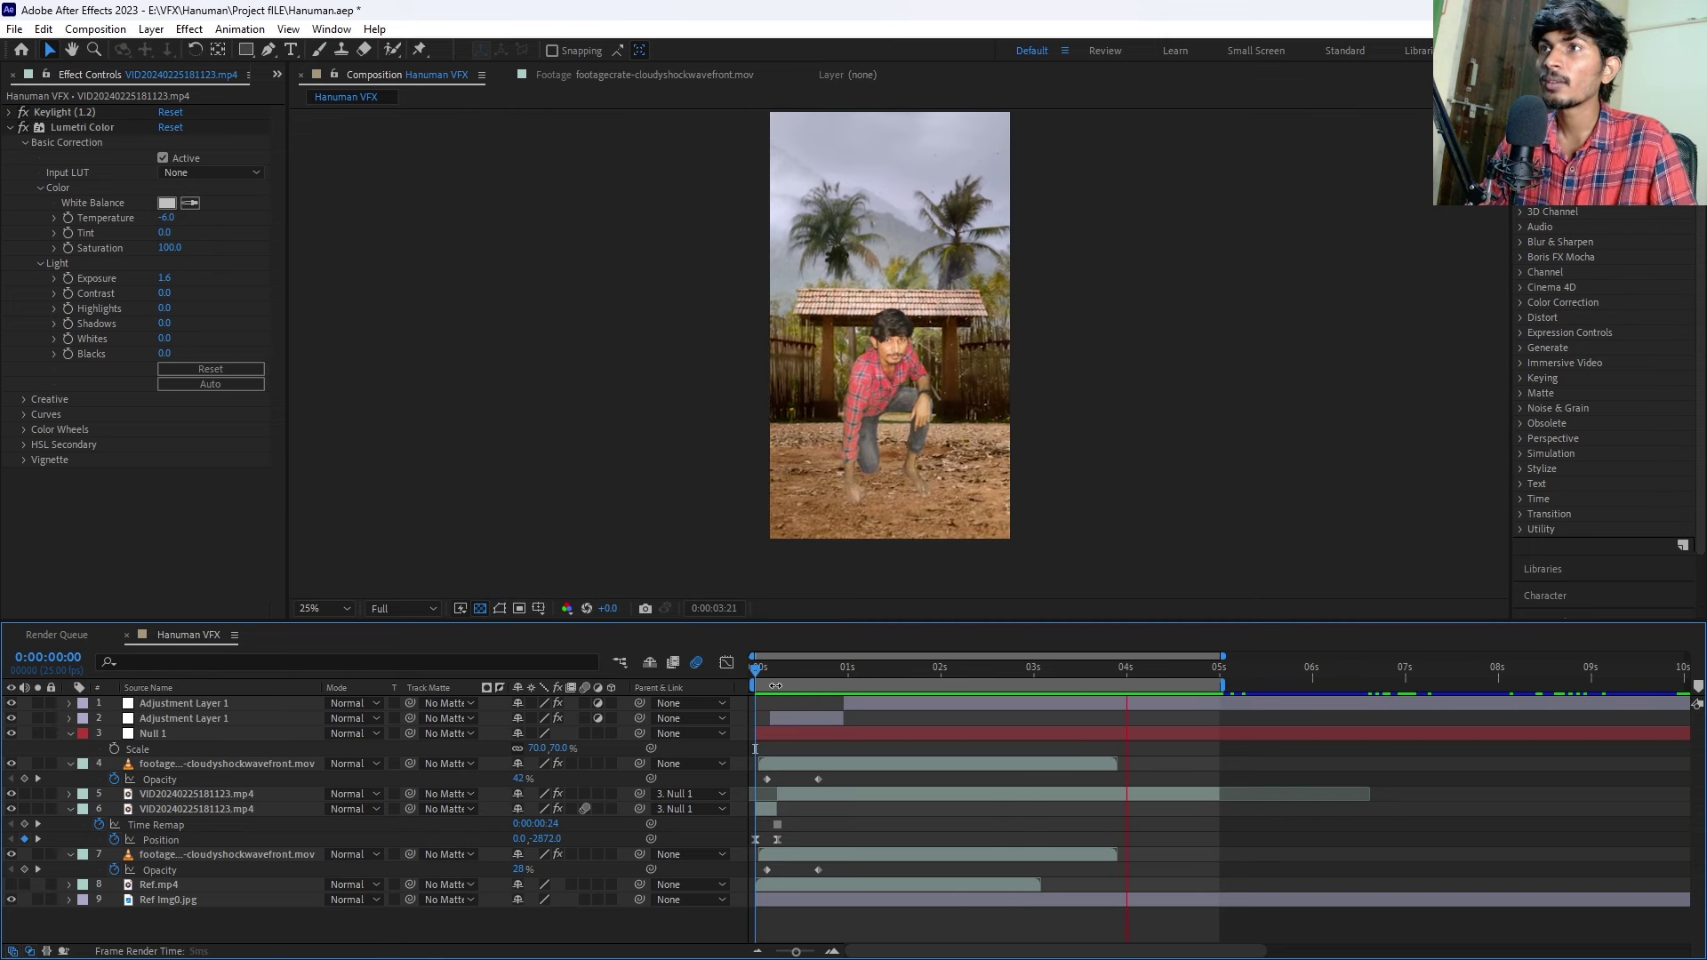
key("space")
Inspect frames around 0:00:03:03 and move Null 1's Scale keyframe to frame 5.
mouse_move(904, 674)
left_mouse_down()
mouse_move(1071, 716)
mouse_move(1008, 715)
left_mouse_up()
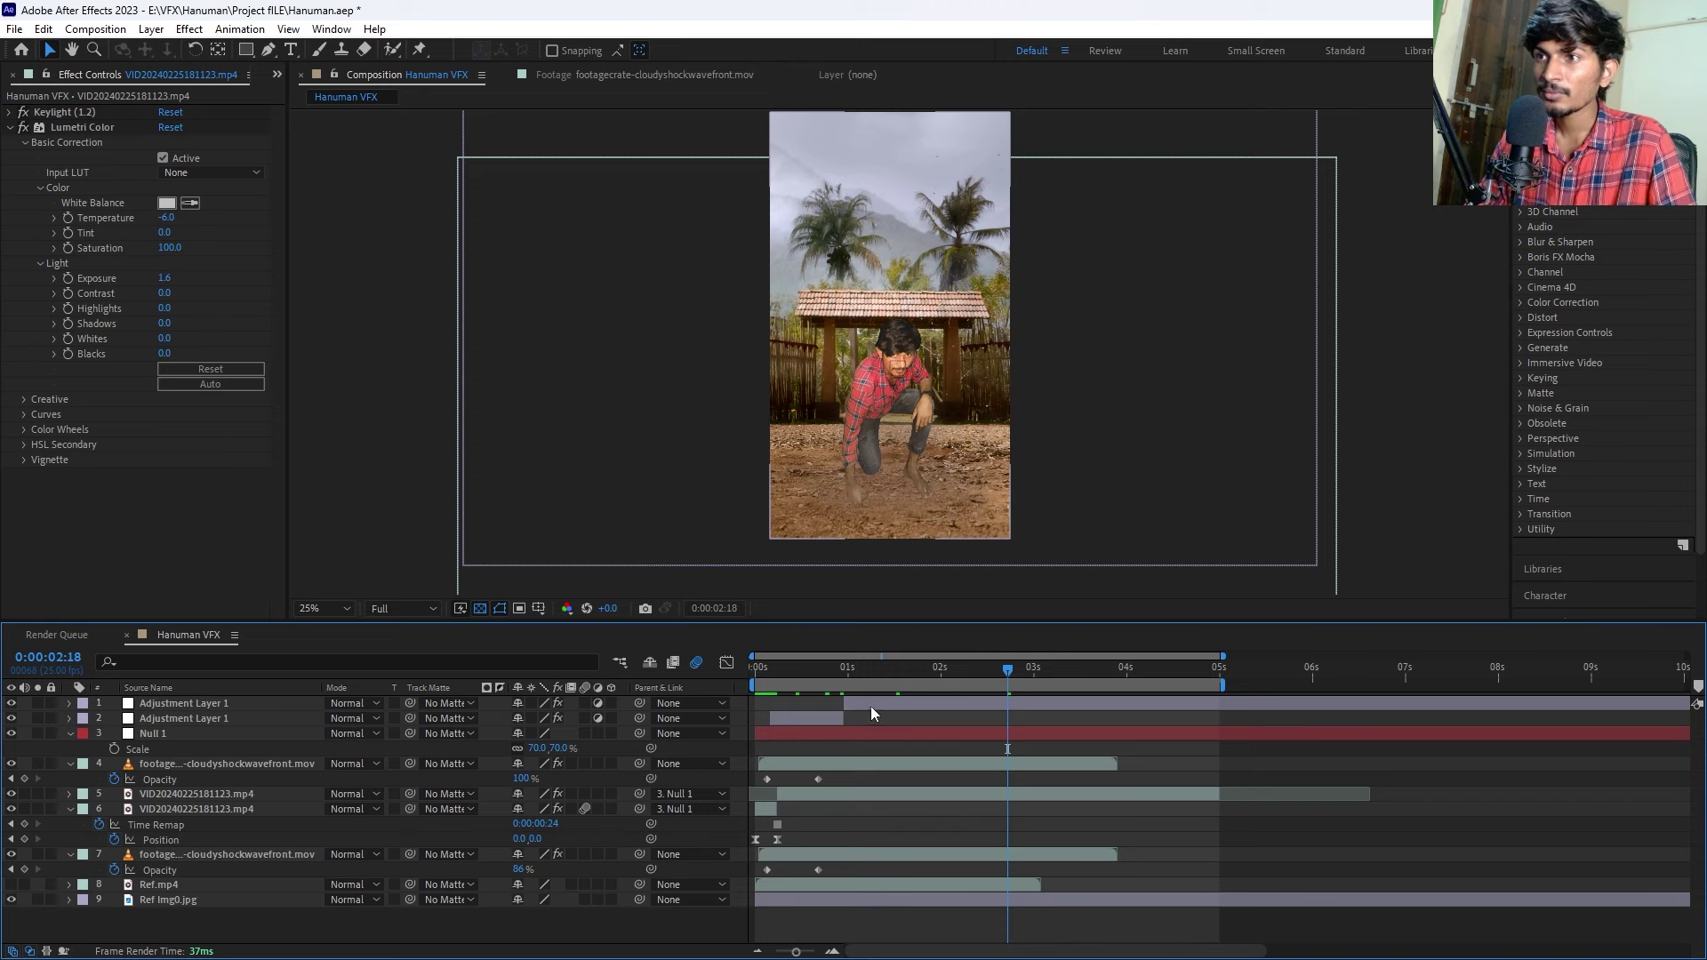
left_click_drag(1009, 669, 1044, 674)
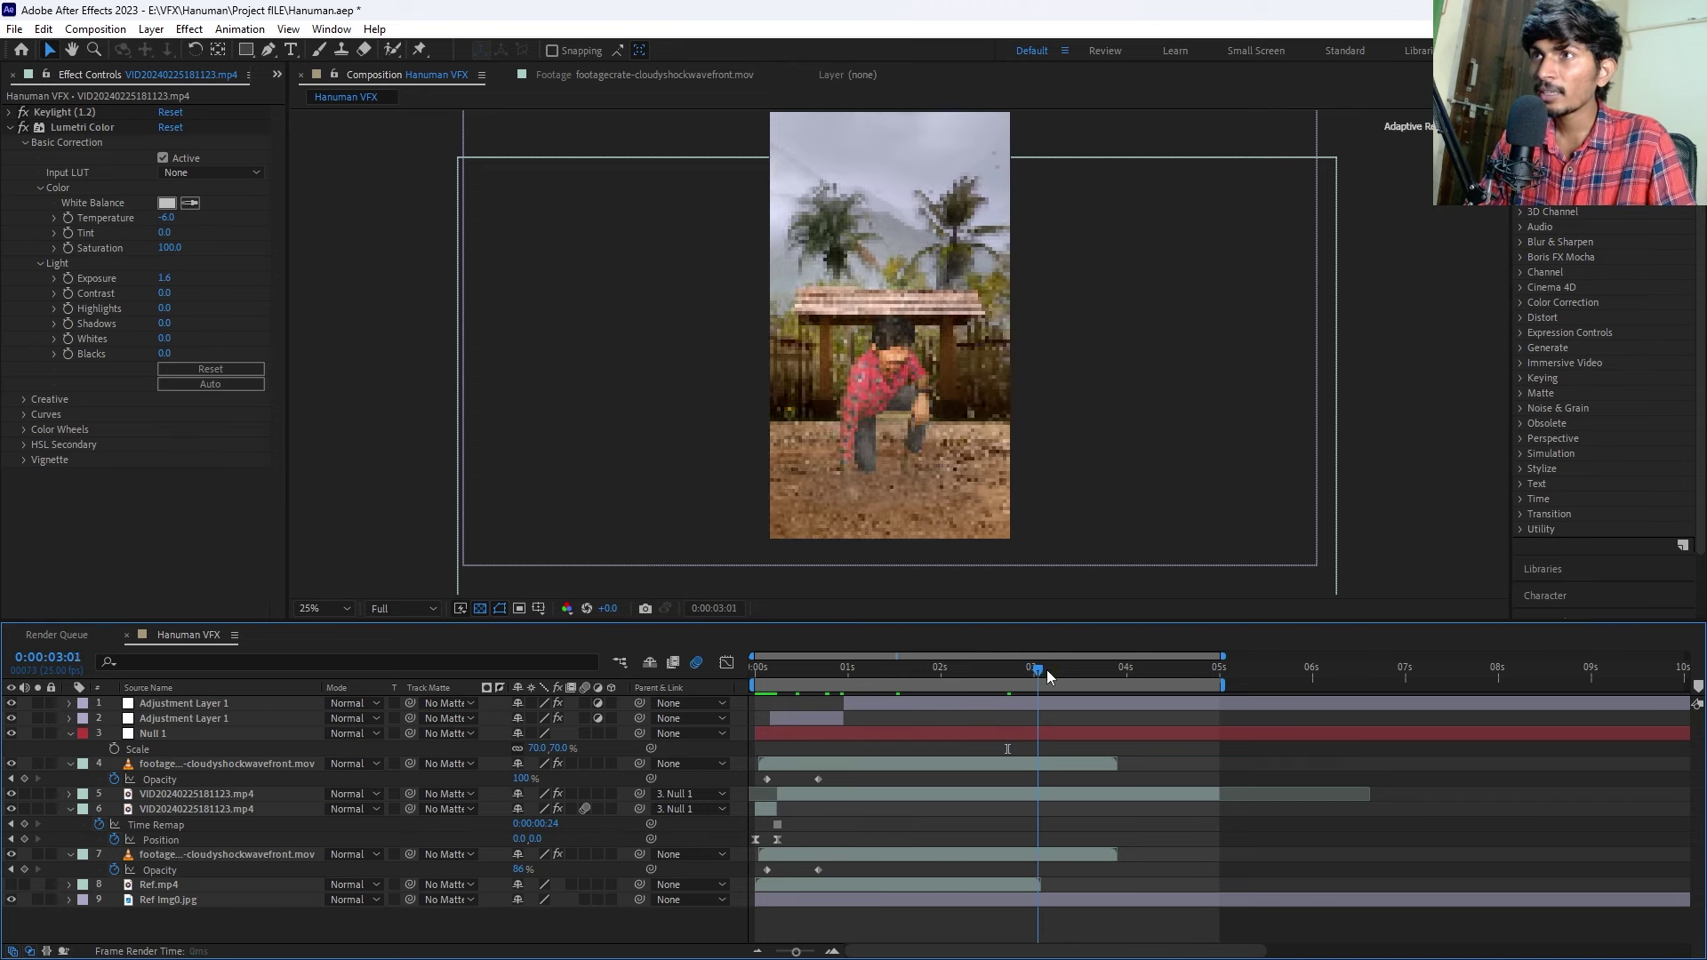
scroll(890, 373, "up", 2)
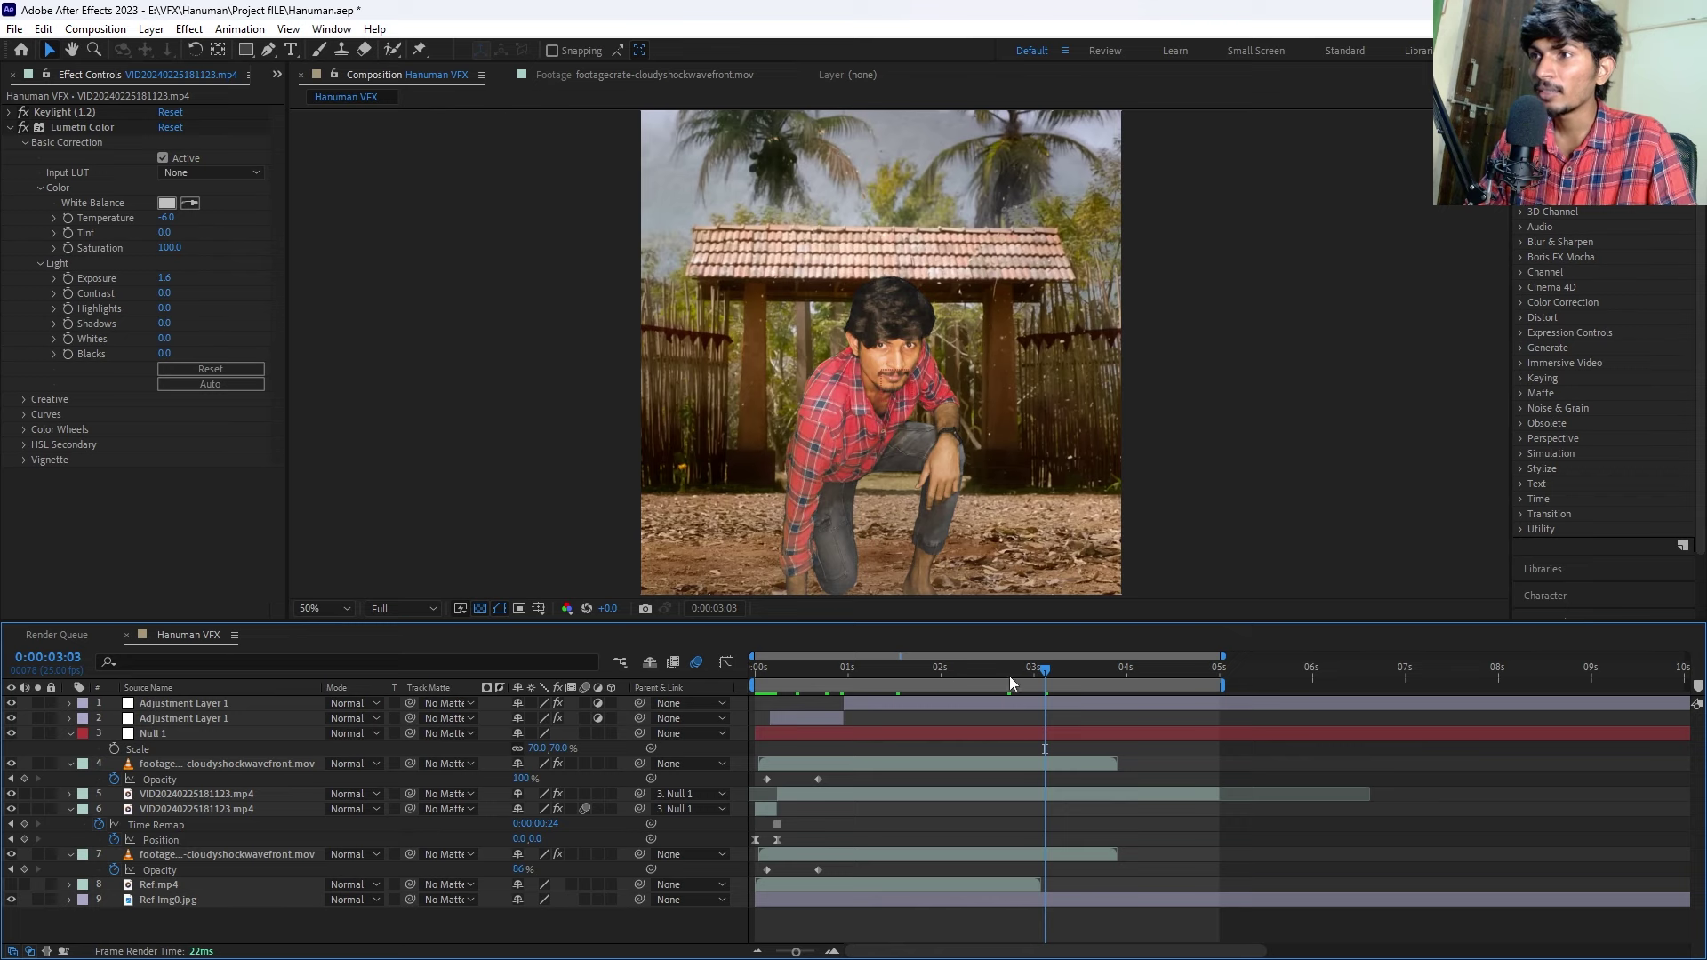
left_click_drag(1010, 675, 752, 691)
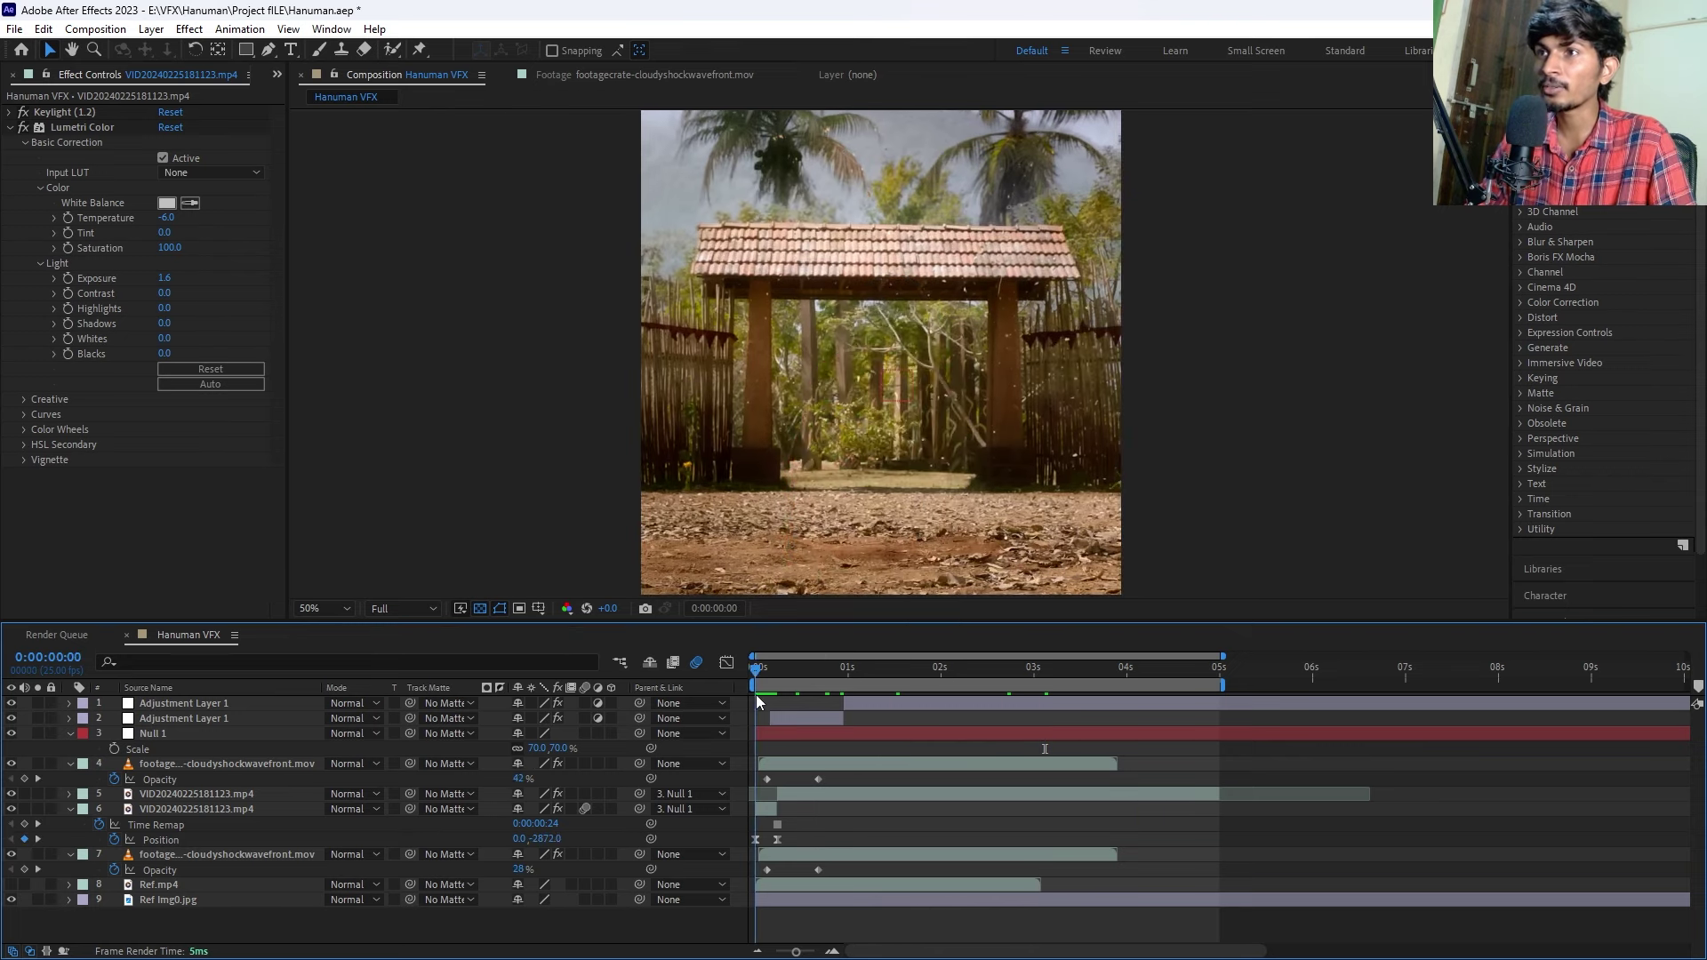
scroll(900, 428, "down", 2)
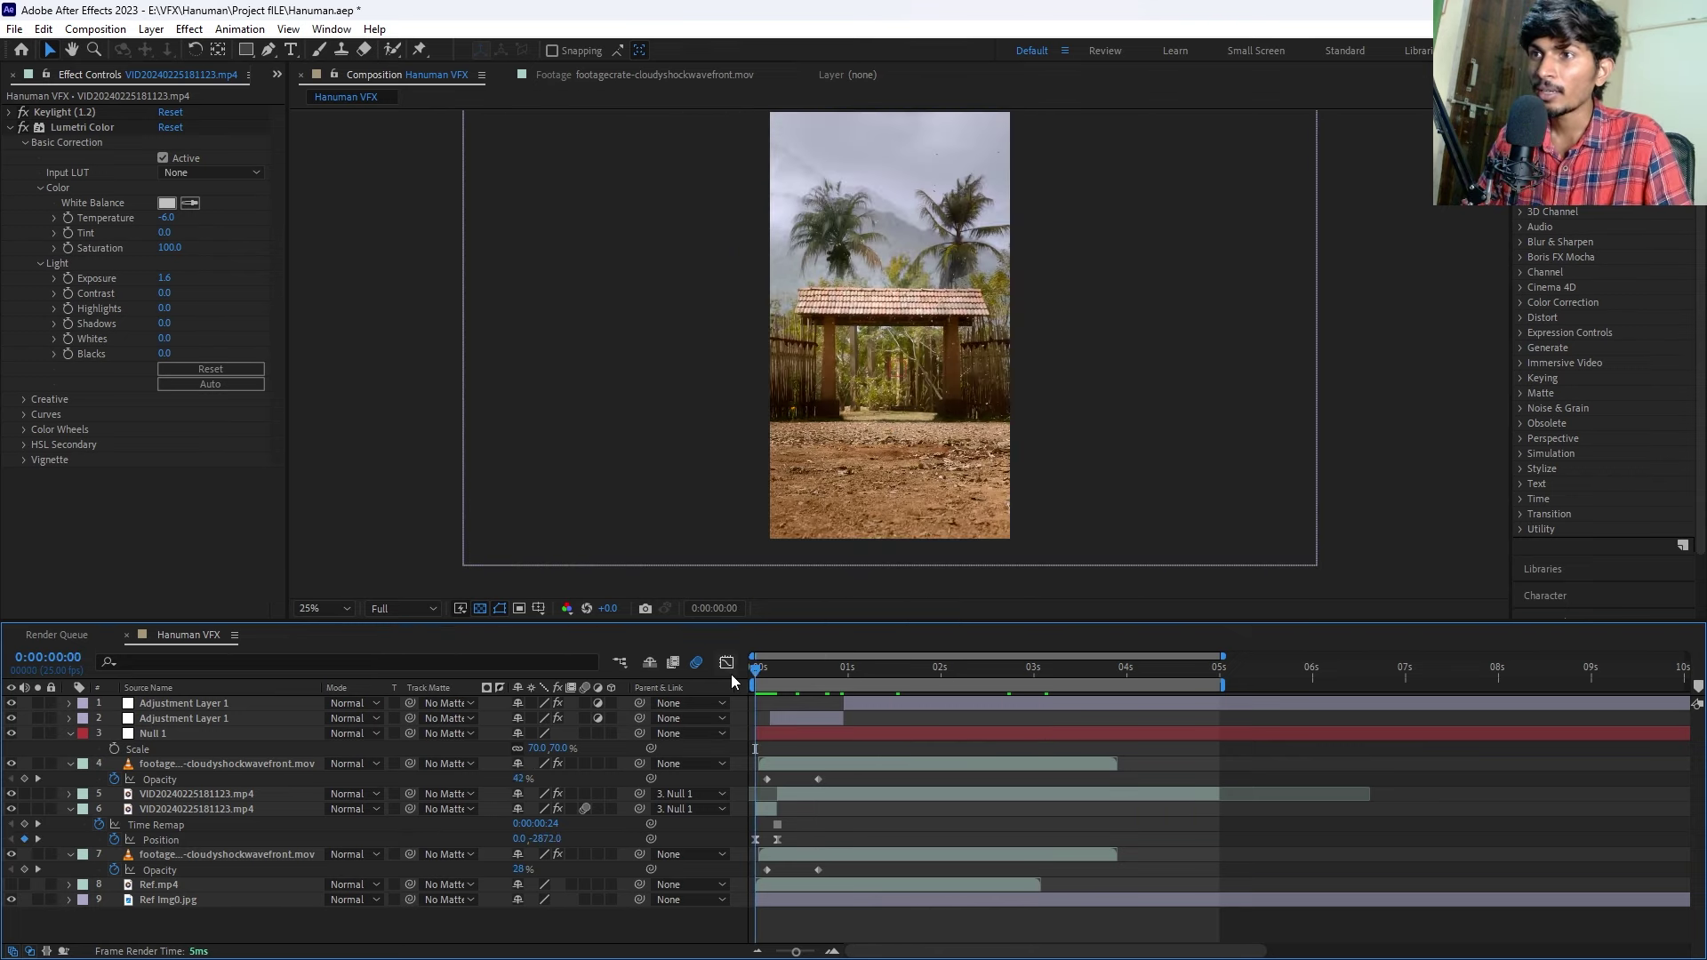
scroll(802, 737, "up", 3)
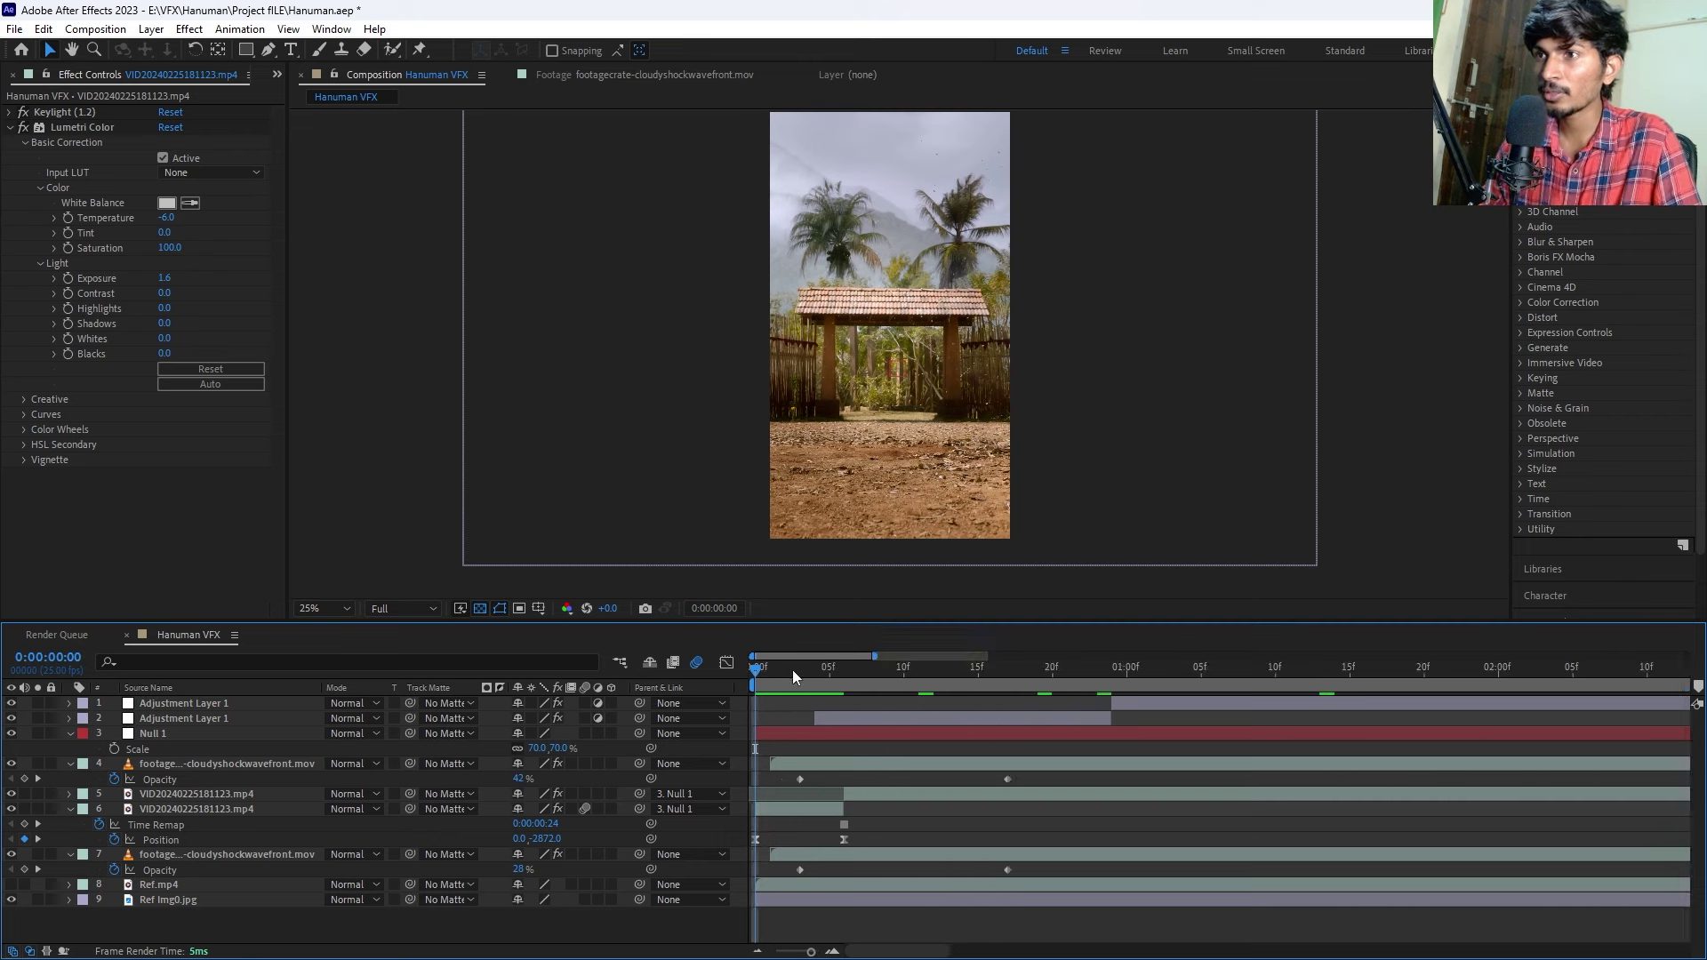
left_click_drag(800, 665, 824, 668)
left_click_drag(755, 749, 829, 749)
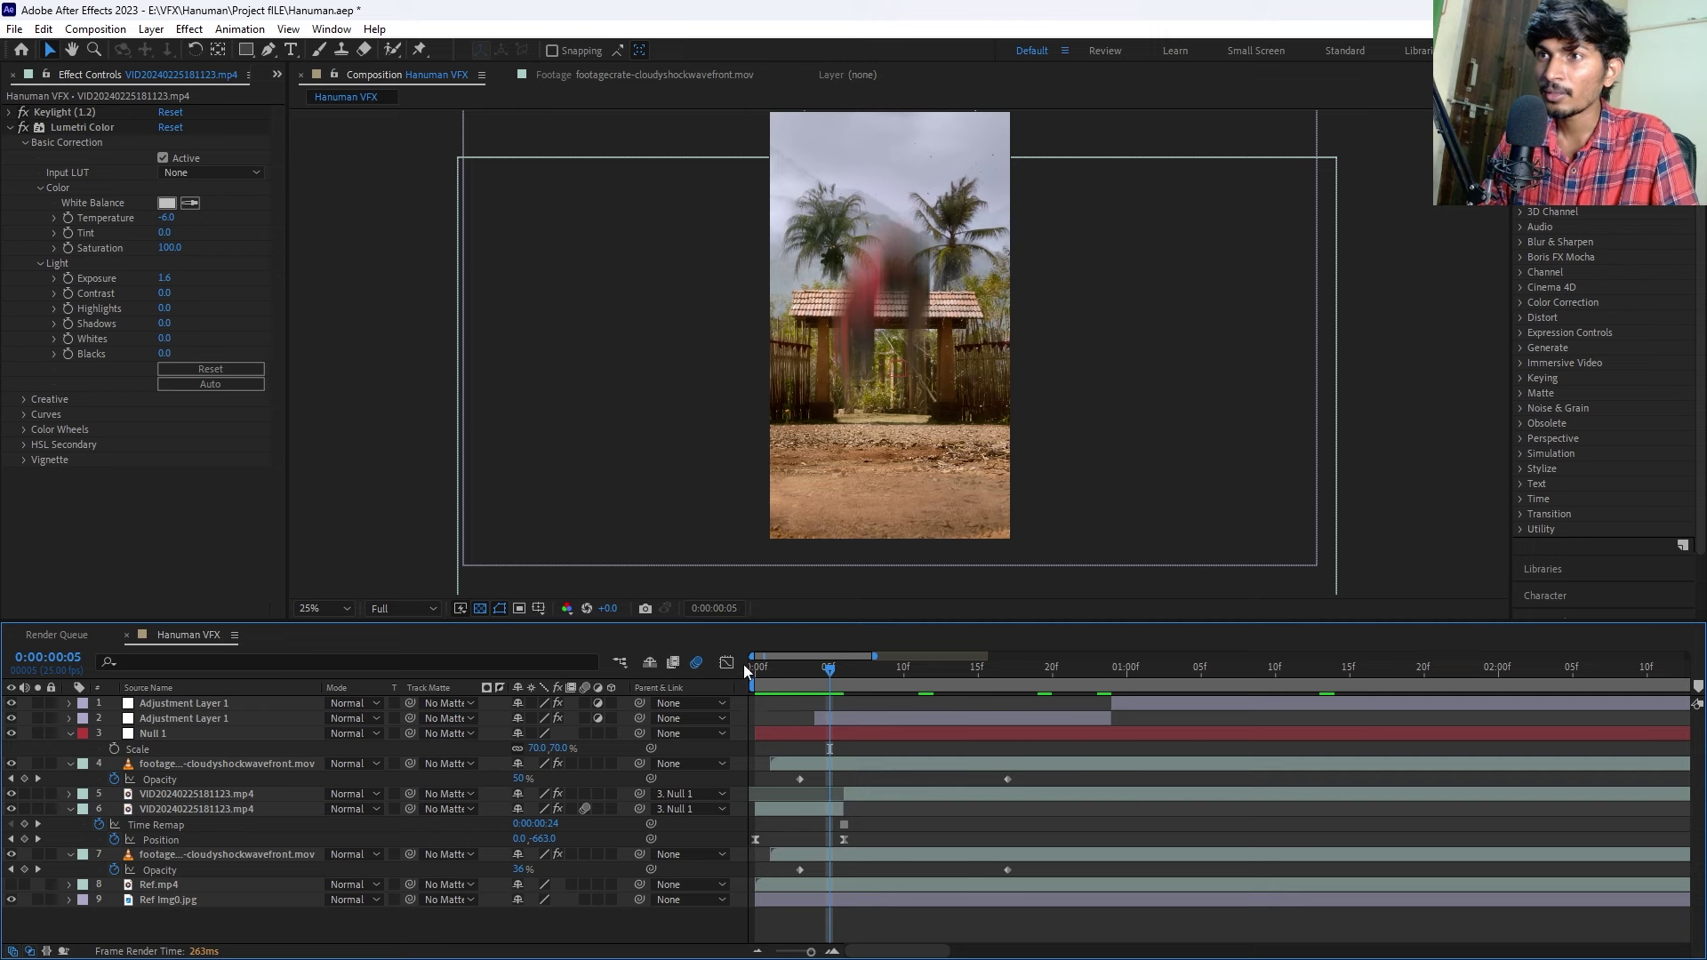
Create a 1080×1920 solid with its colour set to black, named Black Solid 1.
right_click(742, 720)
mouse_move(787, 731)
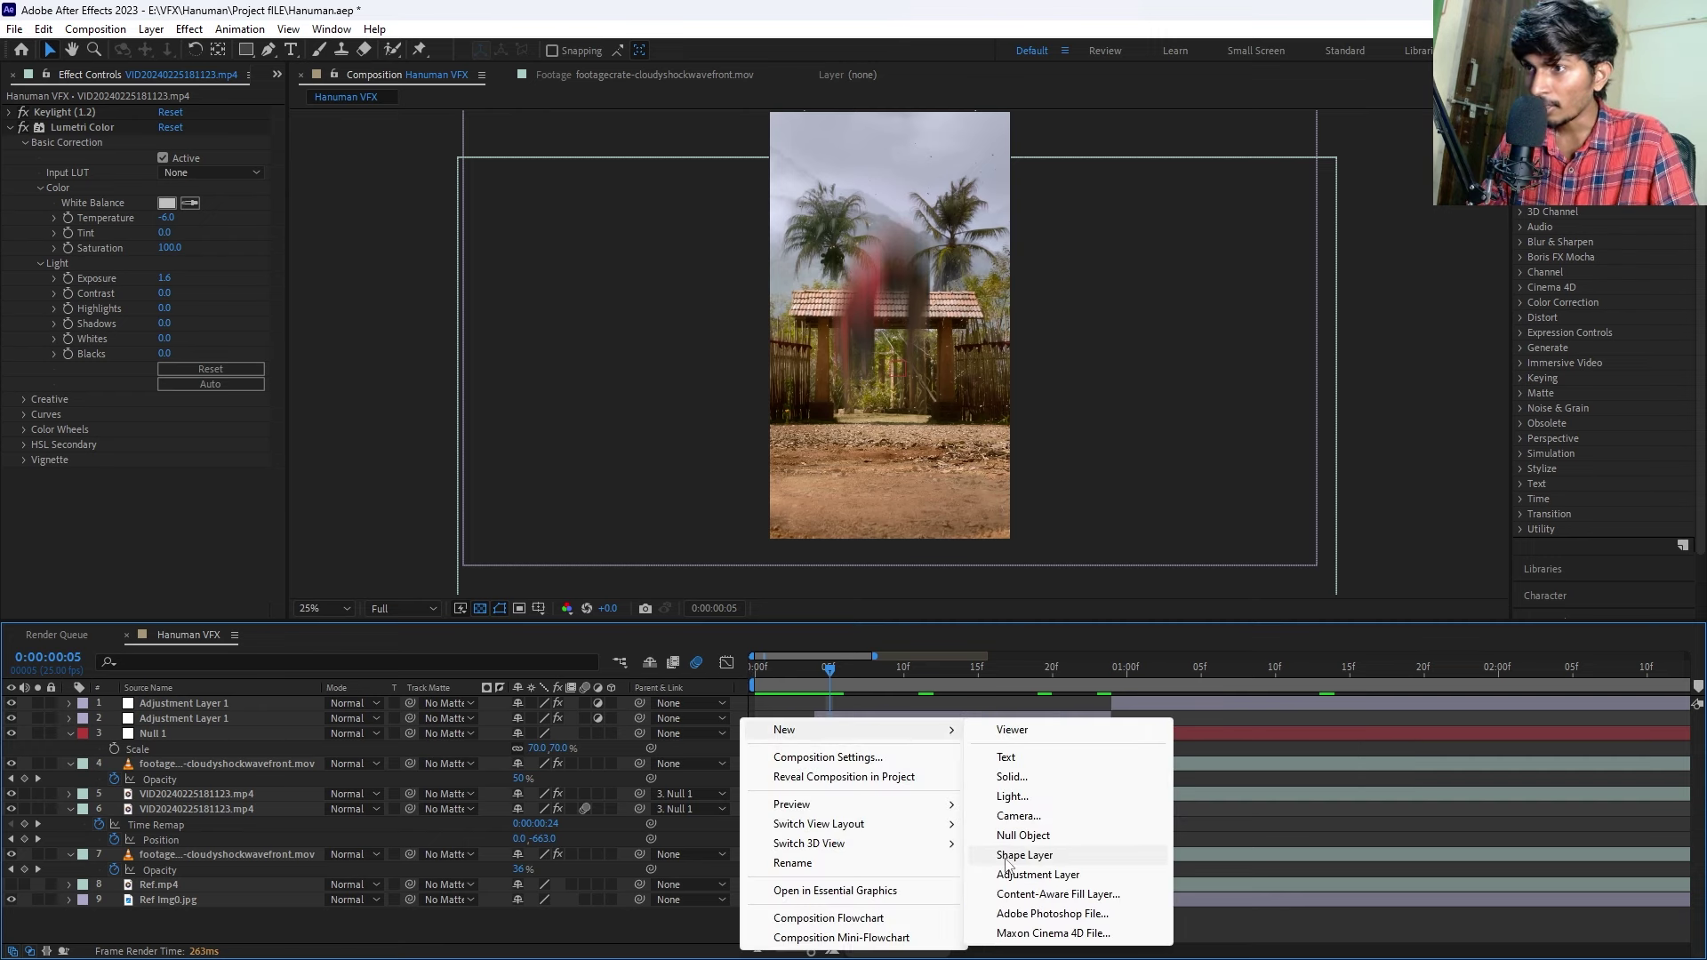
left_click(1011, 778)
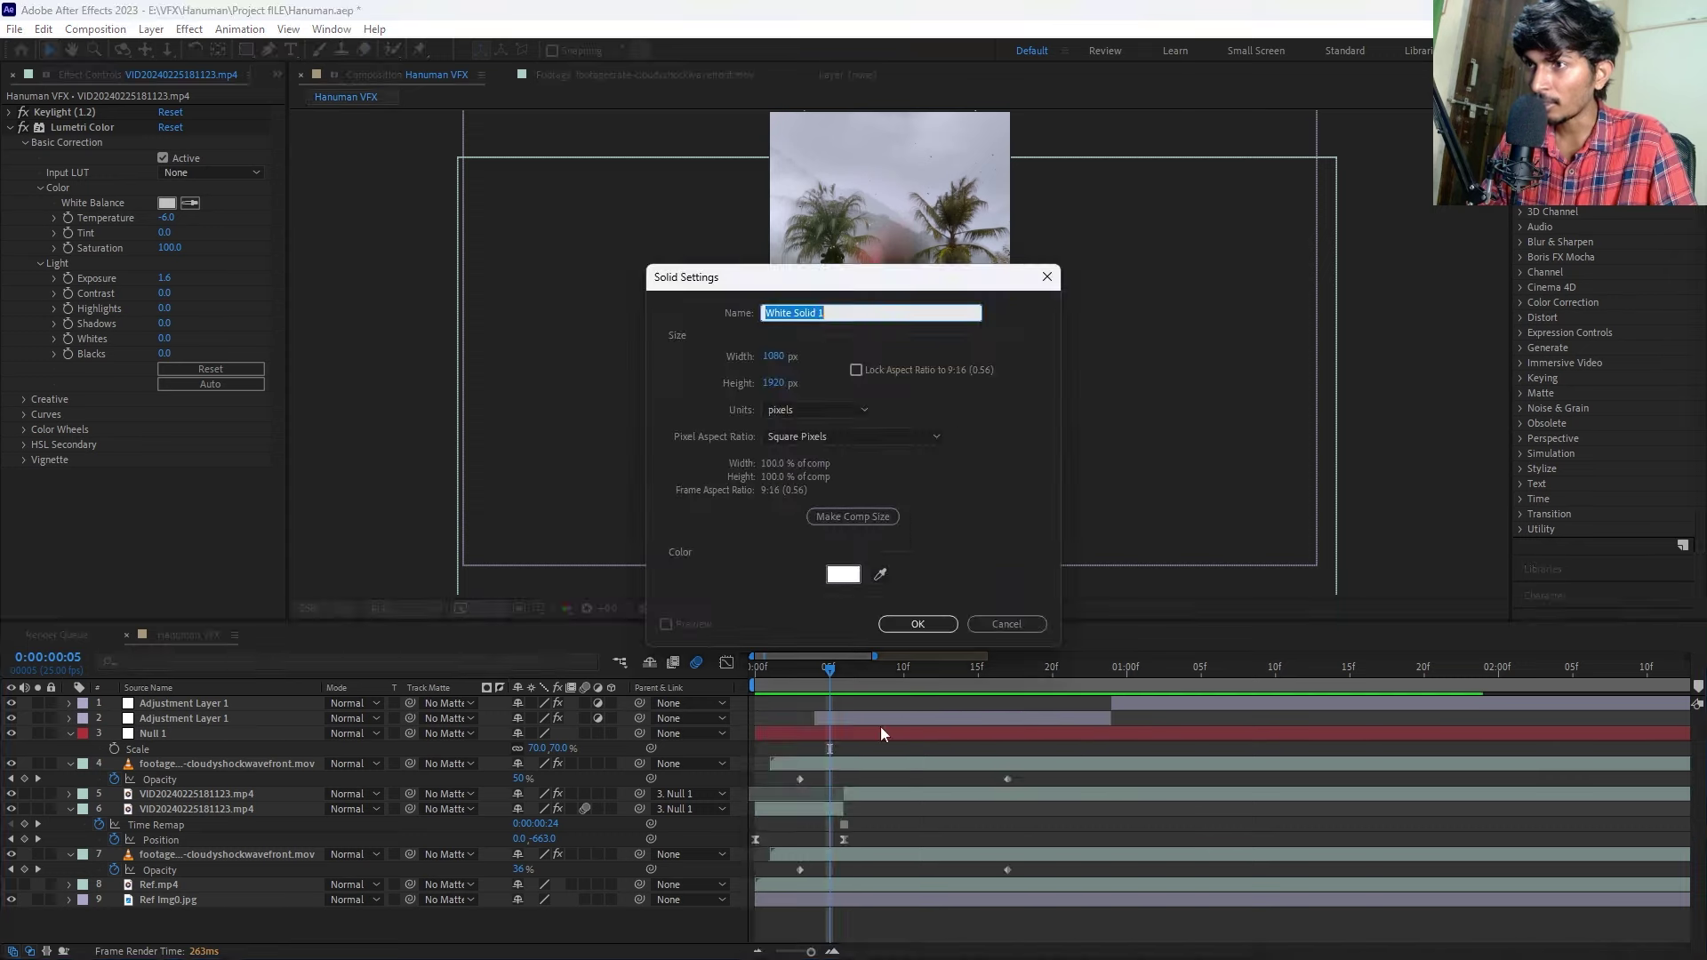
left_click(843, 574)
left_click_drag(831, 540, 585, 590)
left_click(1031, 360)
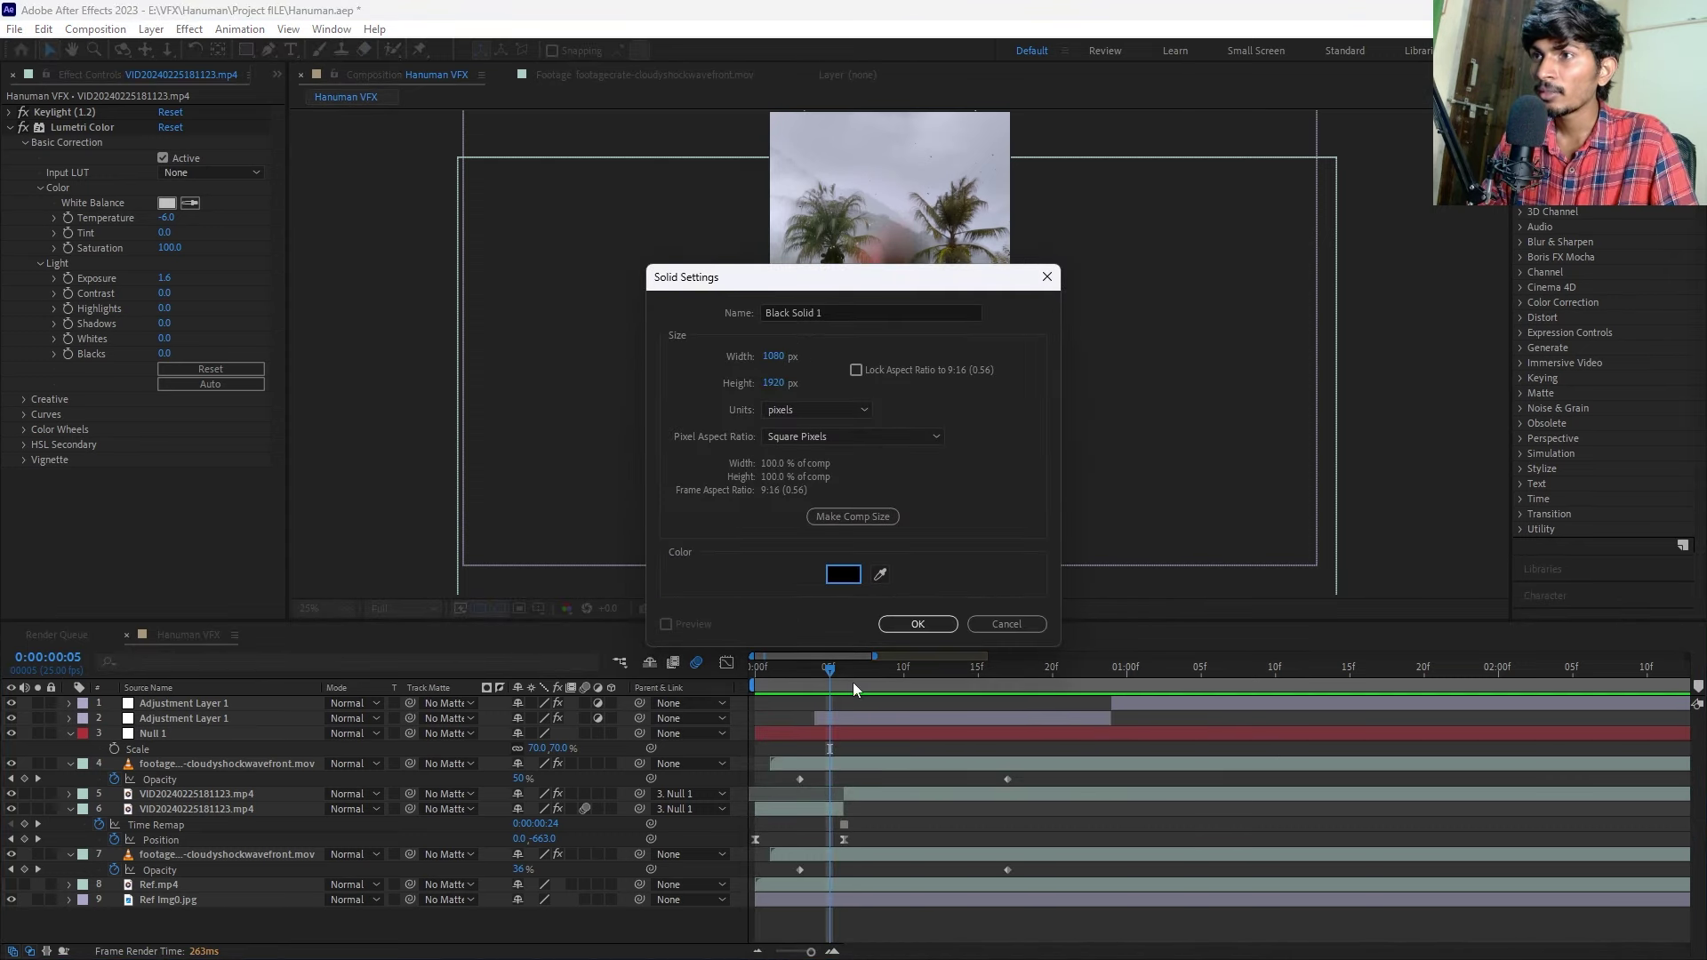
left_click(917, 624)
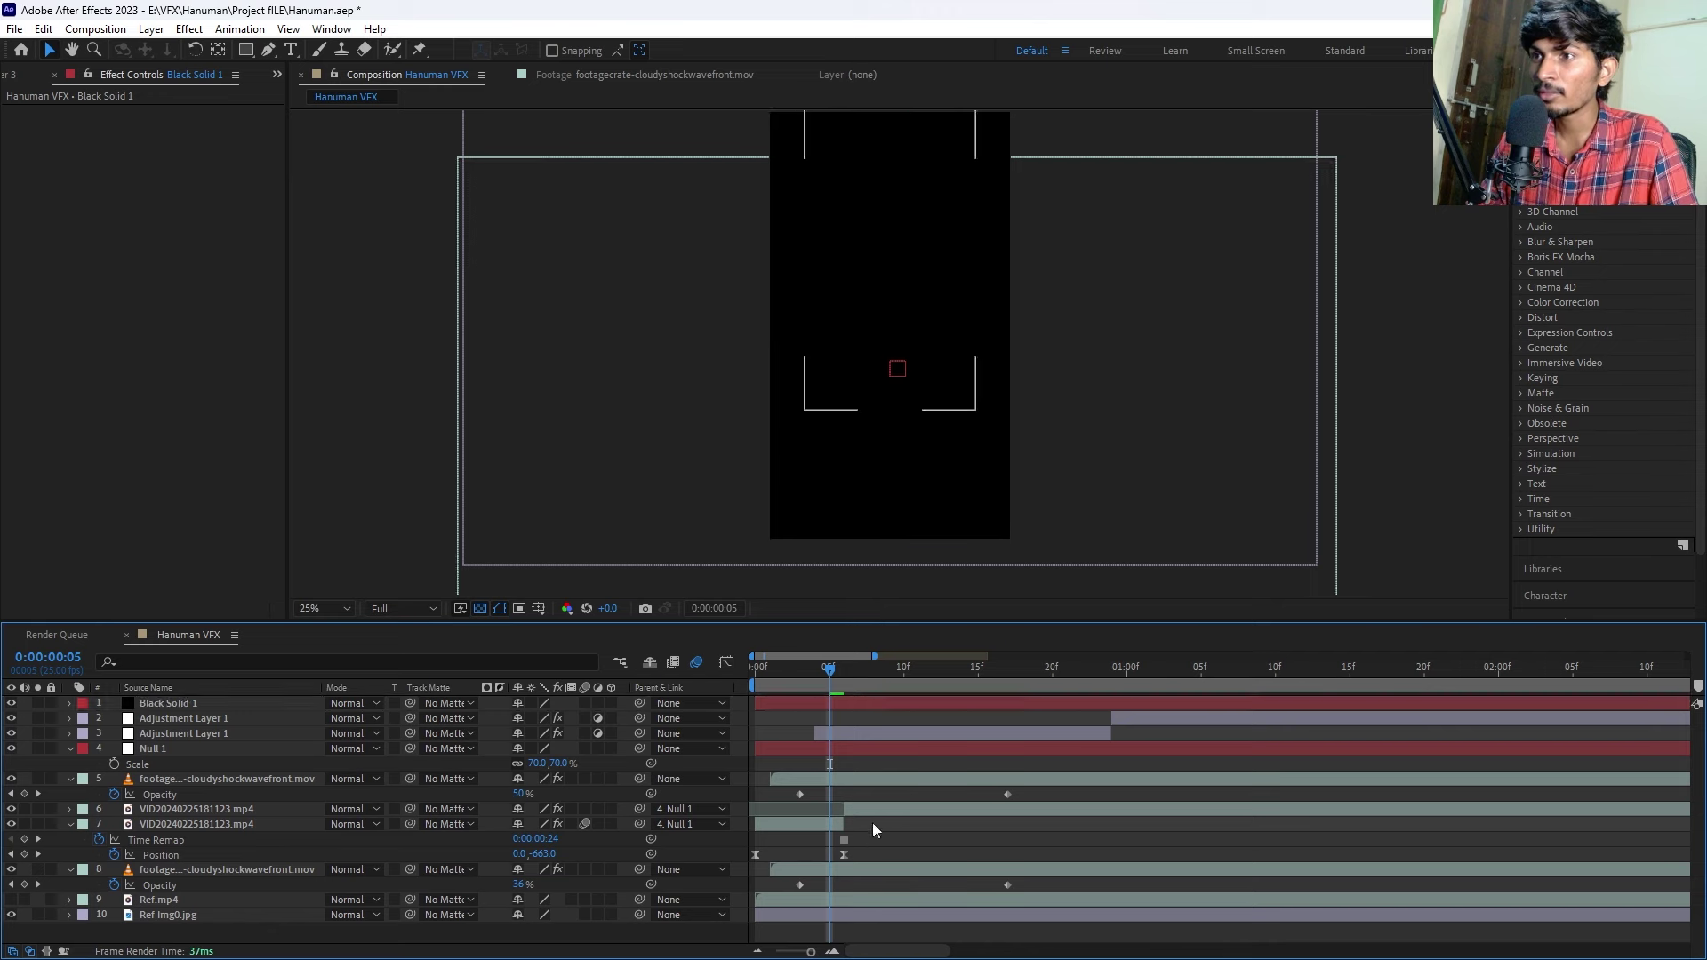
Add a fitted ellipse mask to Black Solid 1 and squash it into a thin oval near the bottom.
left_click(840, 702)
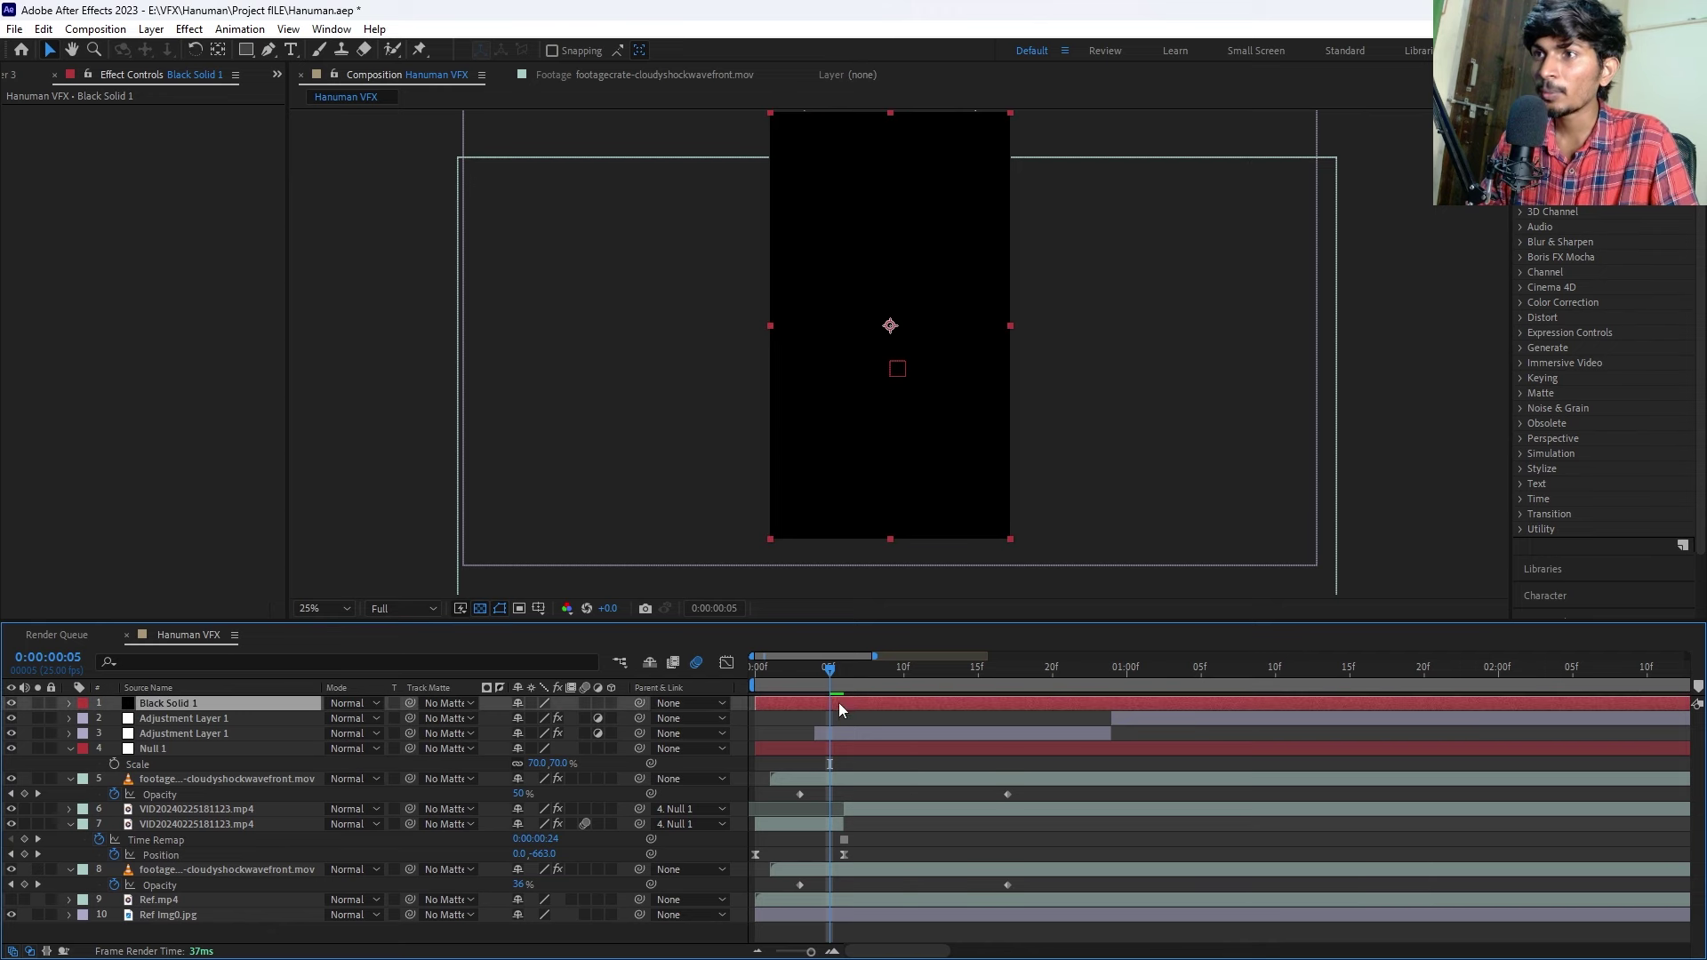
left_click(250, 55)
left_click(300, 88)
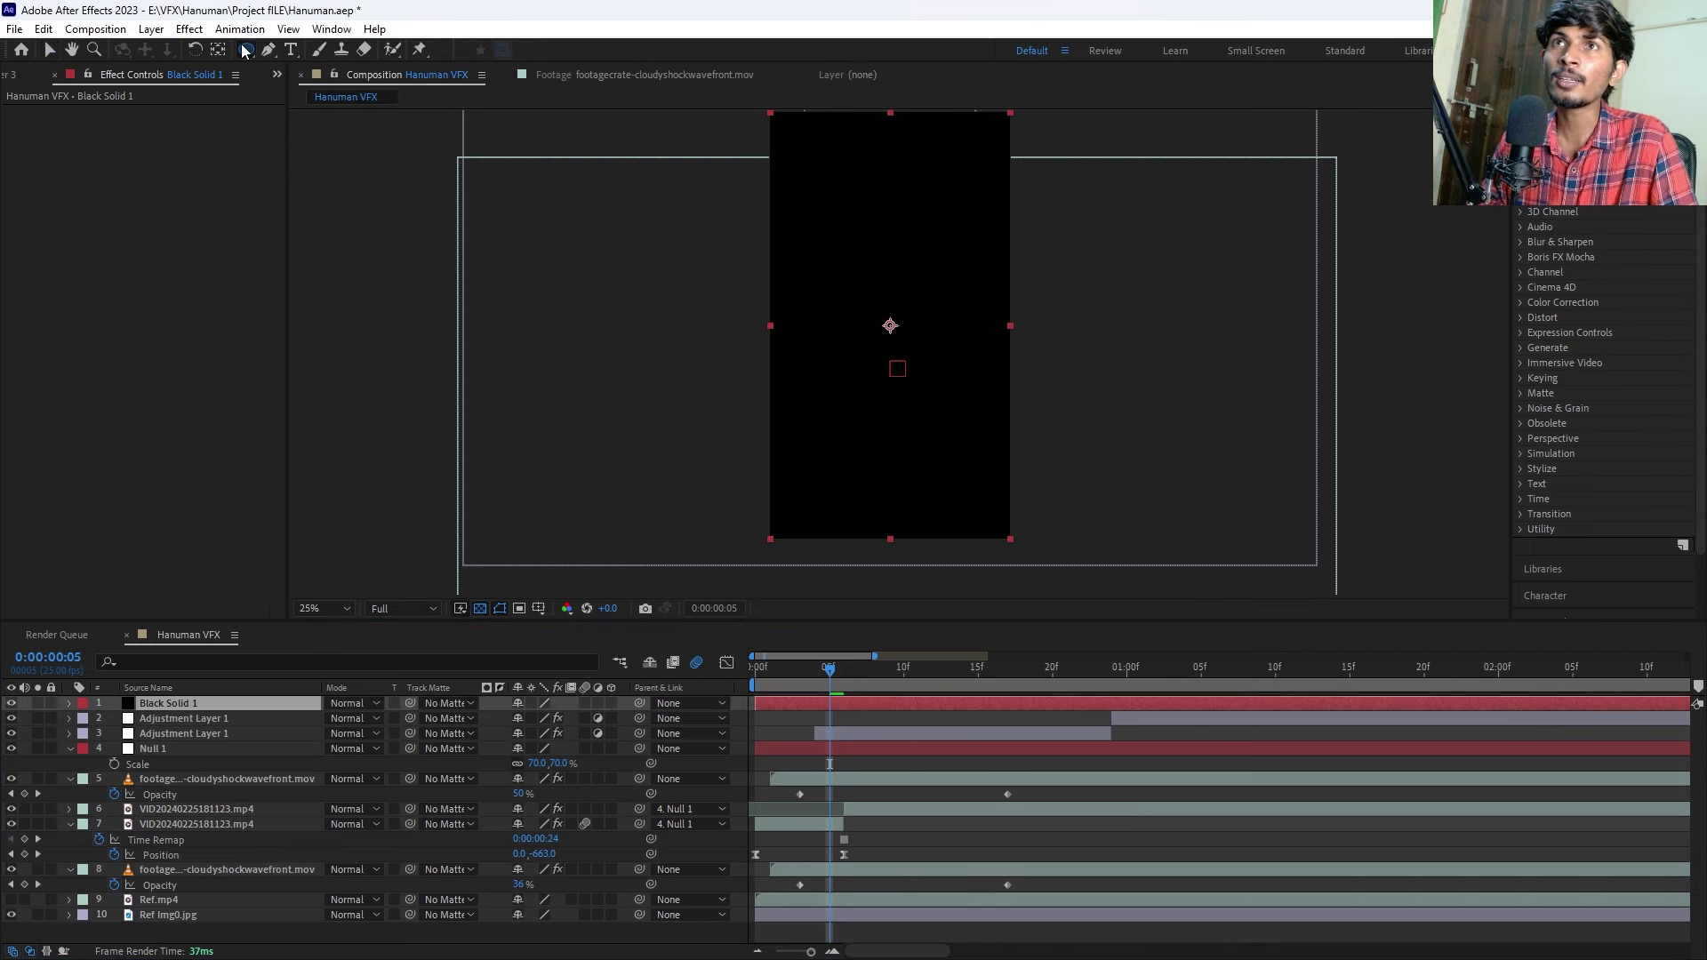
double_click(245, 51)
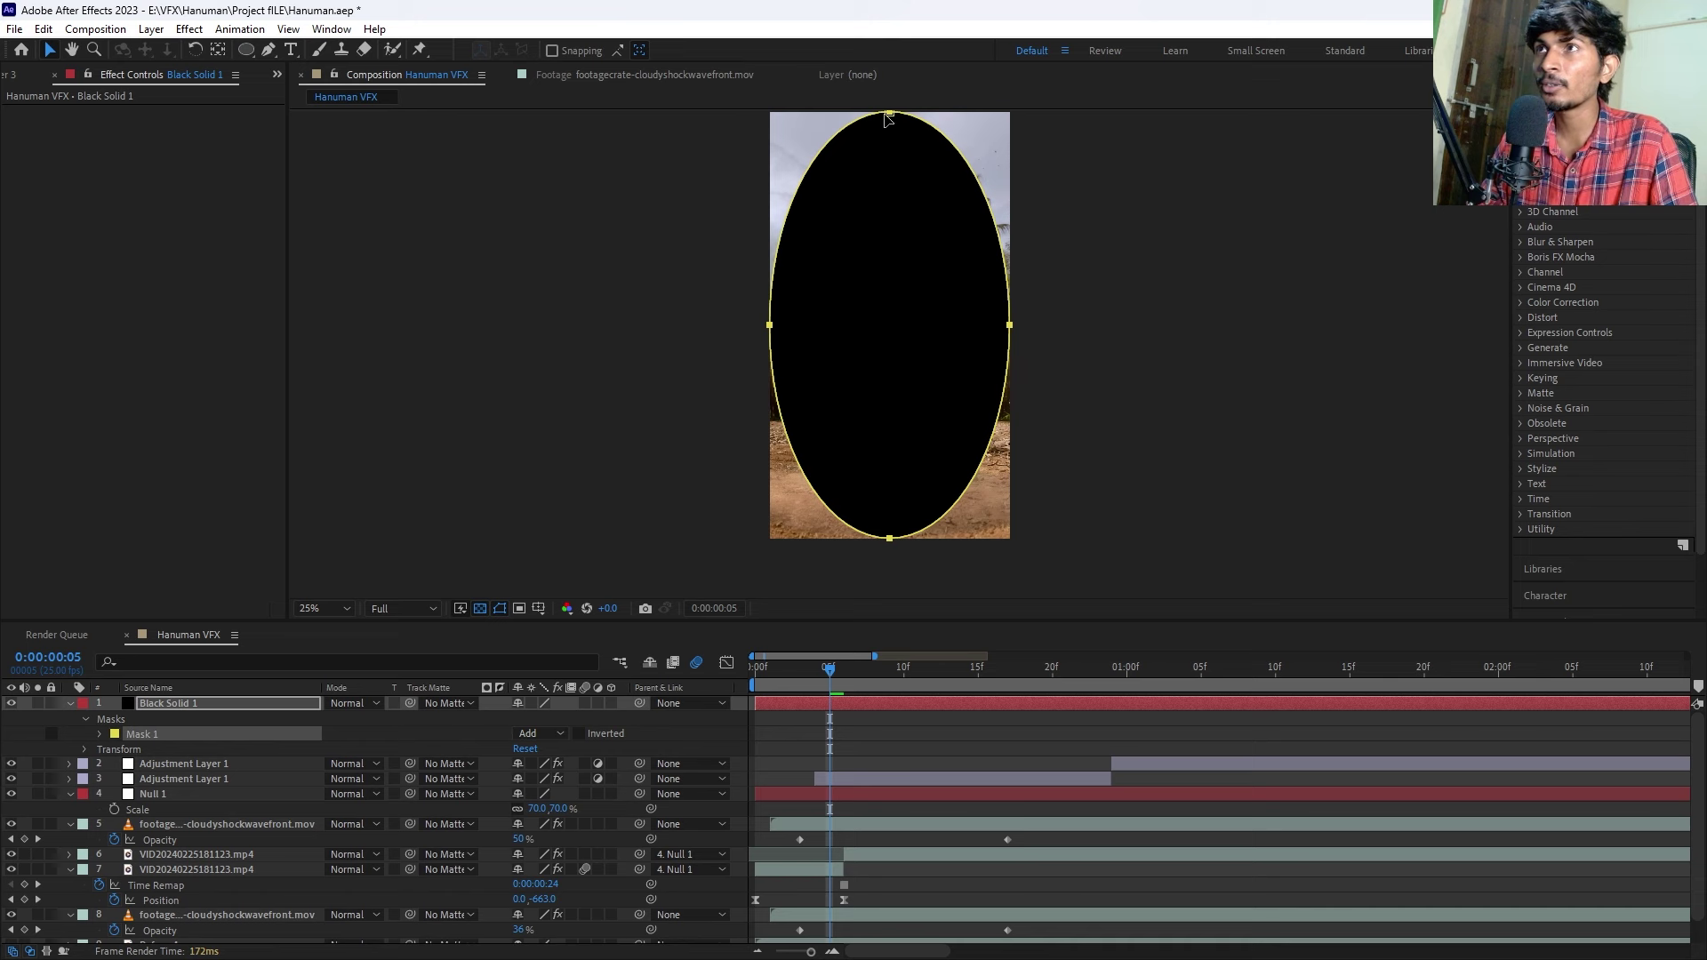
left_click(890, 118)
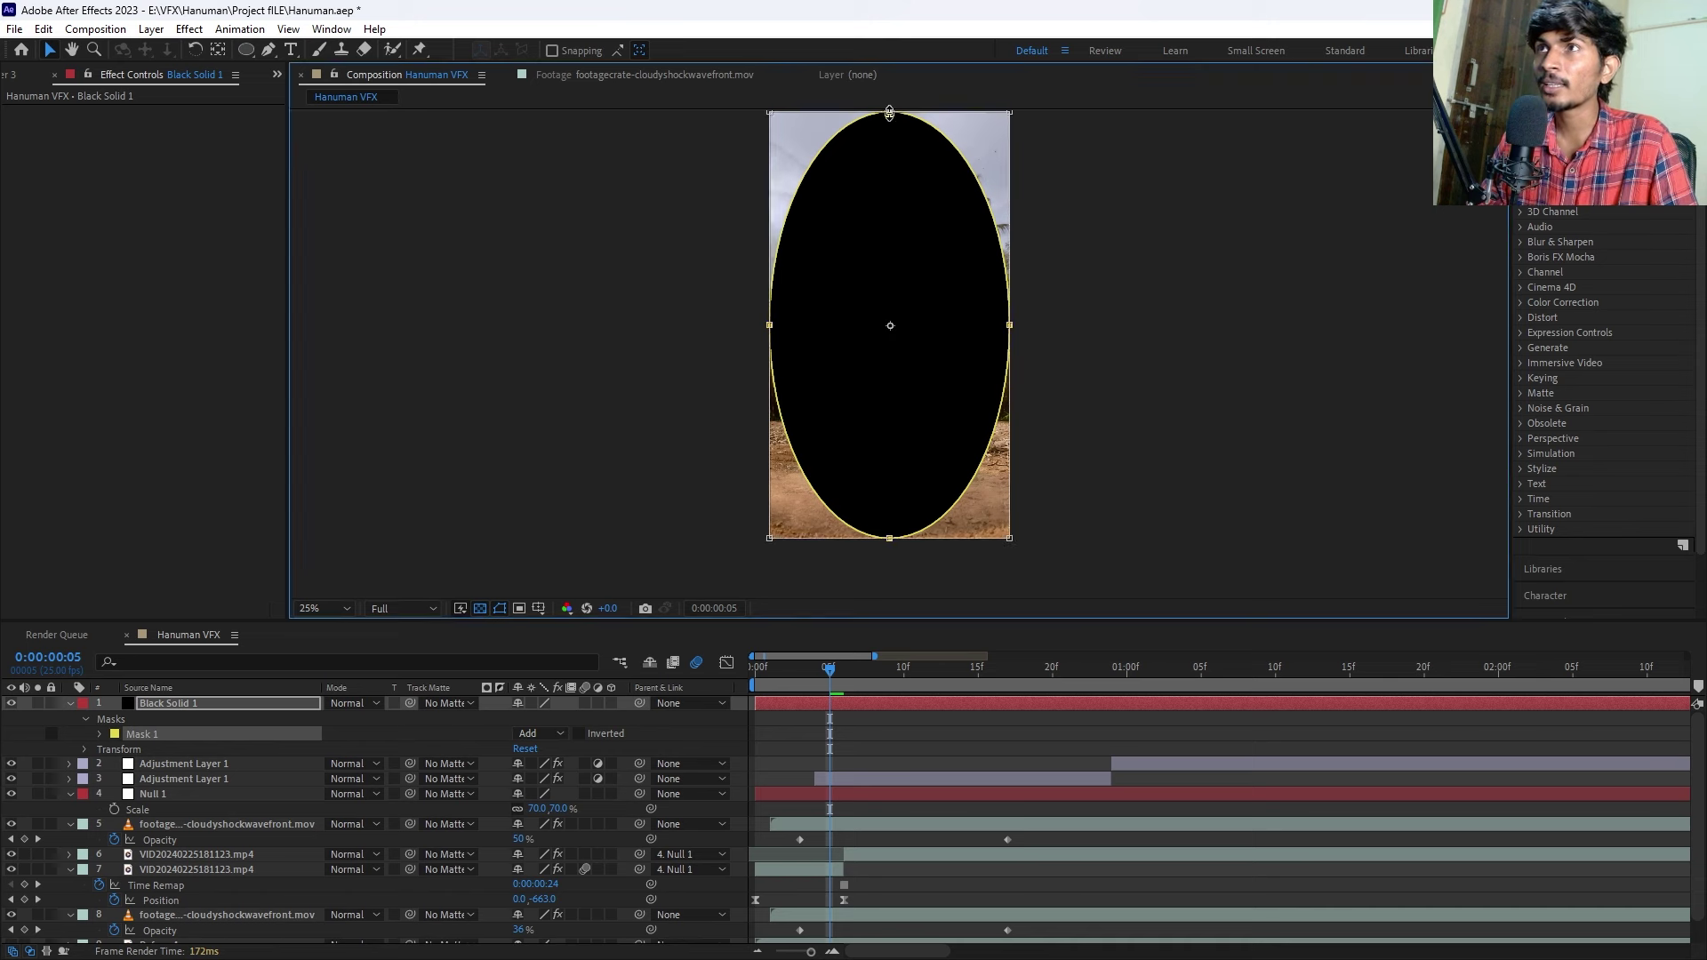
left_click_drag(890, 113, 865, 504)
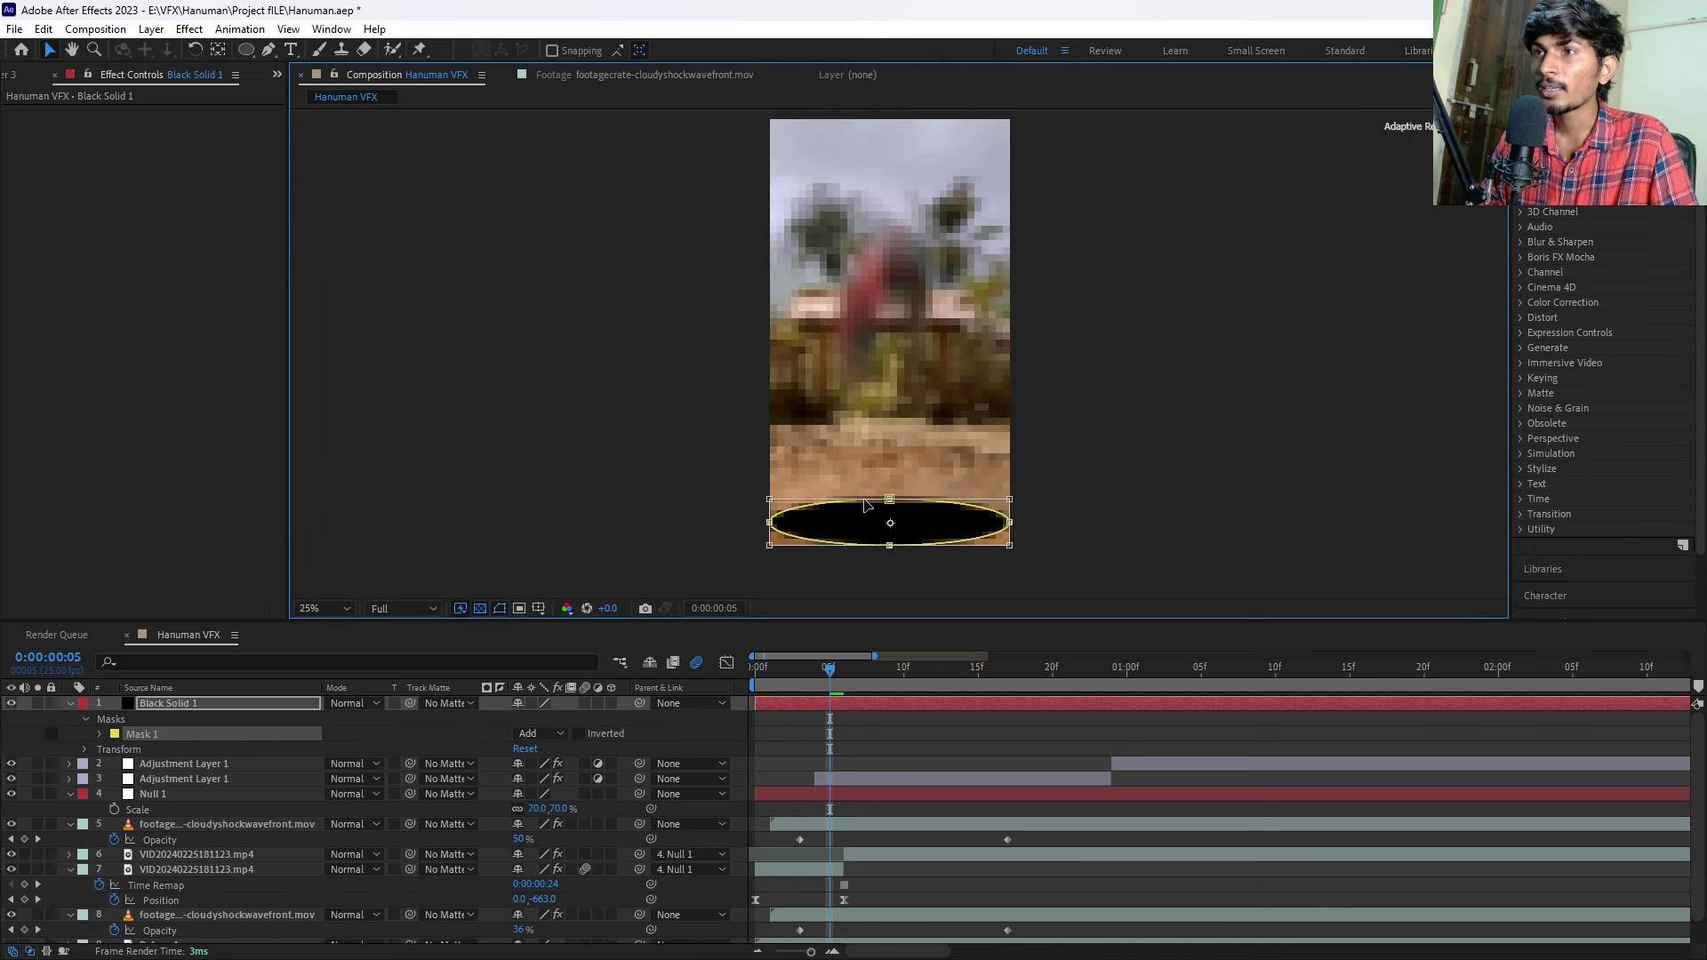
mouse_move(769, 499)
left_mouse_down()
mouse_move(921, 521)
mouse_move(862, 442)
mouse_move(853, 471)
left_mouse_up()
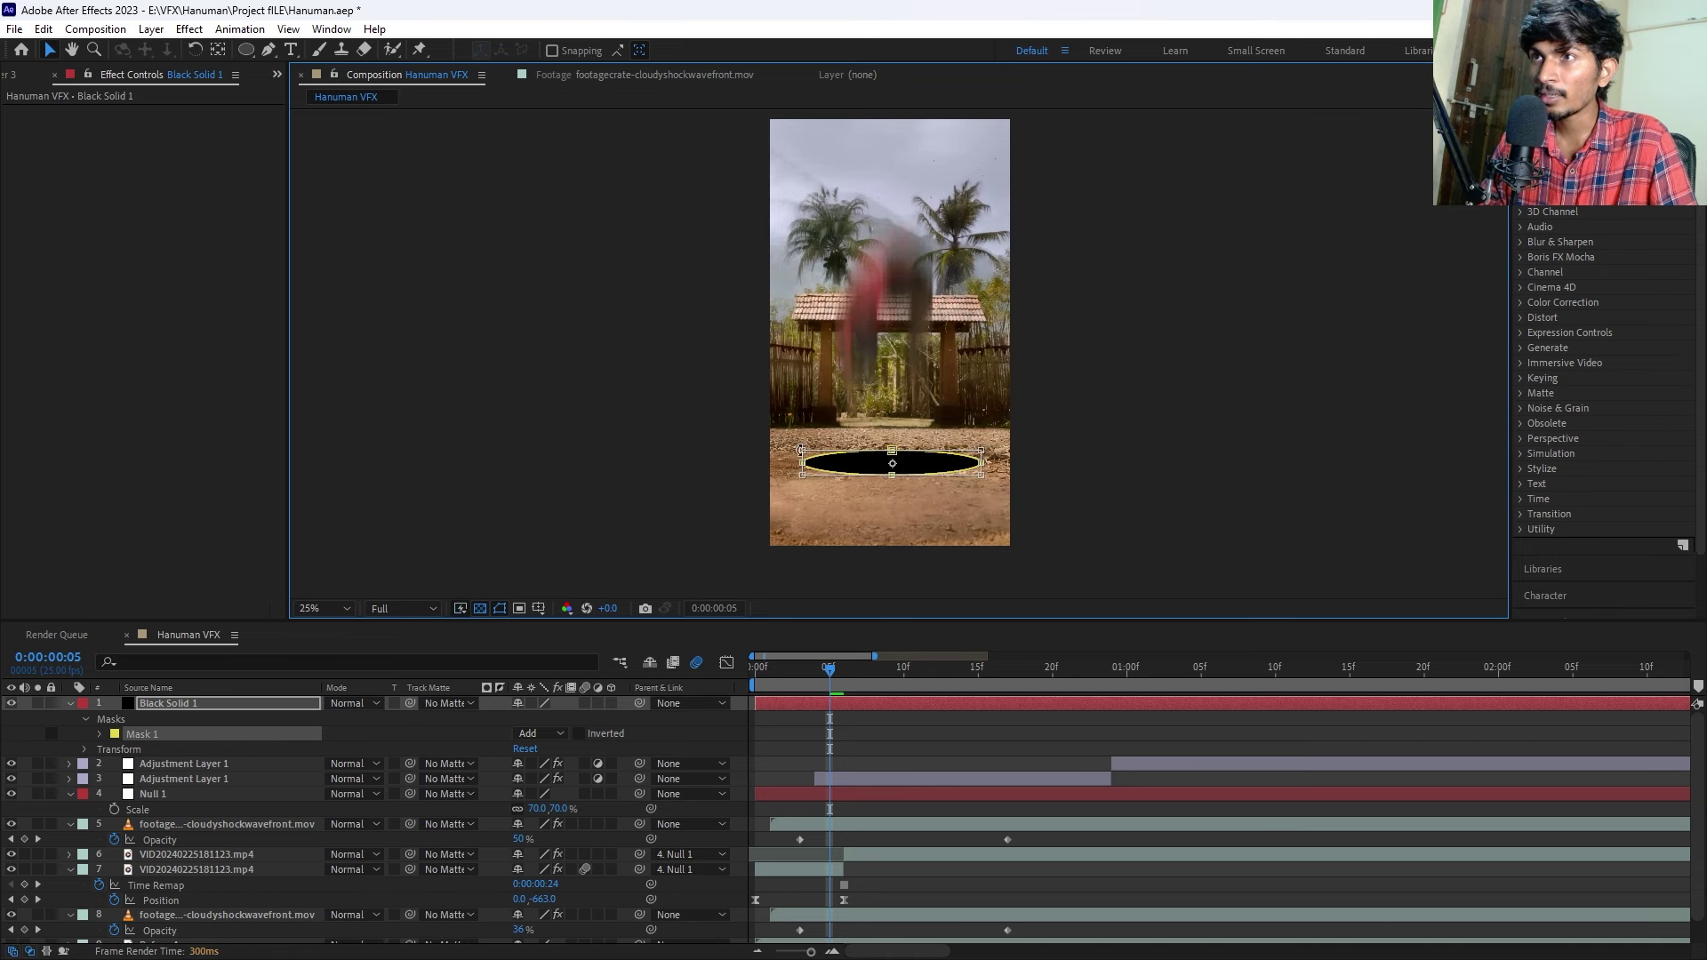
left_click_drag(801, 449, 856, 472)
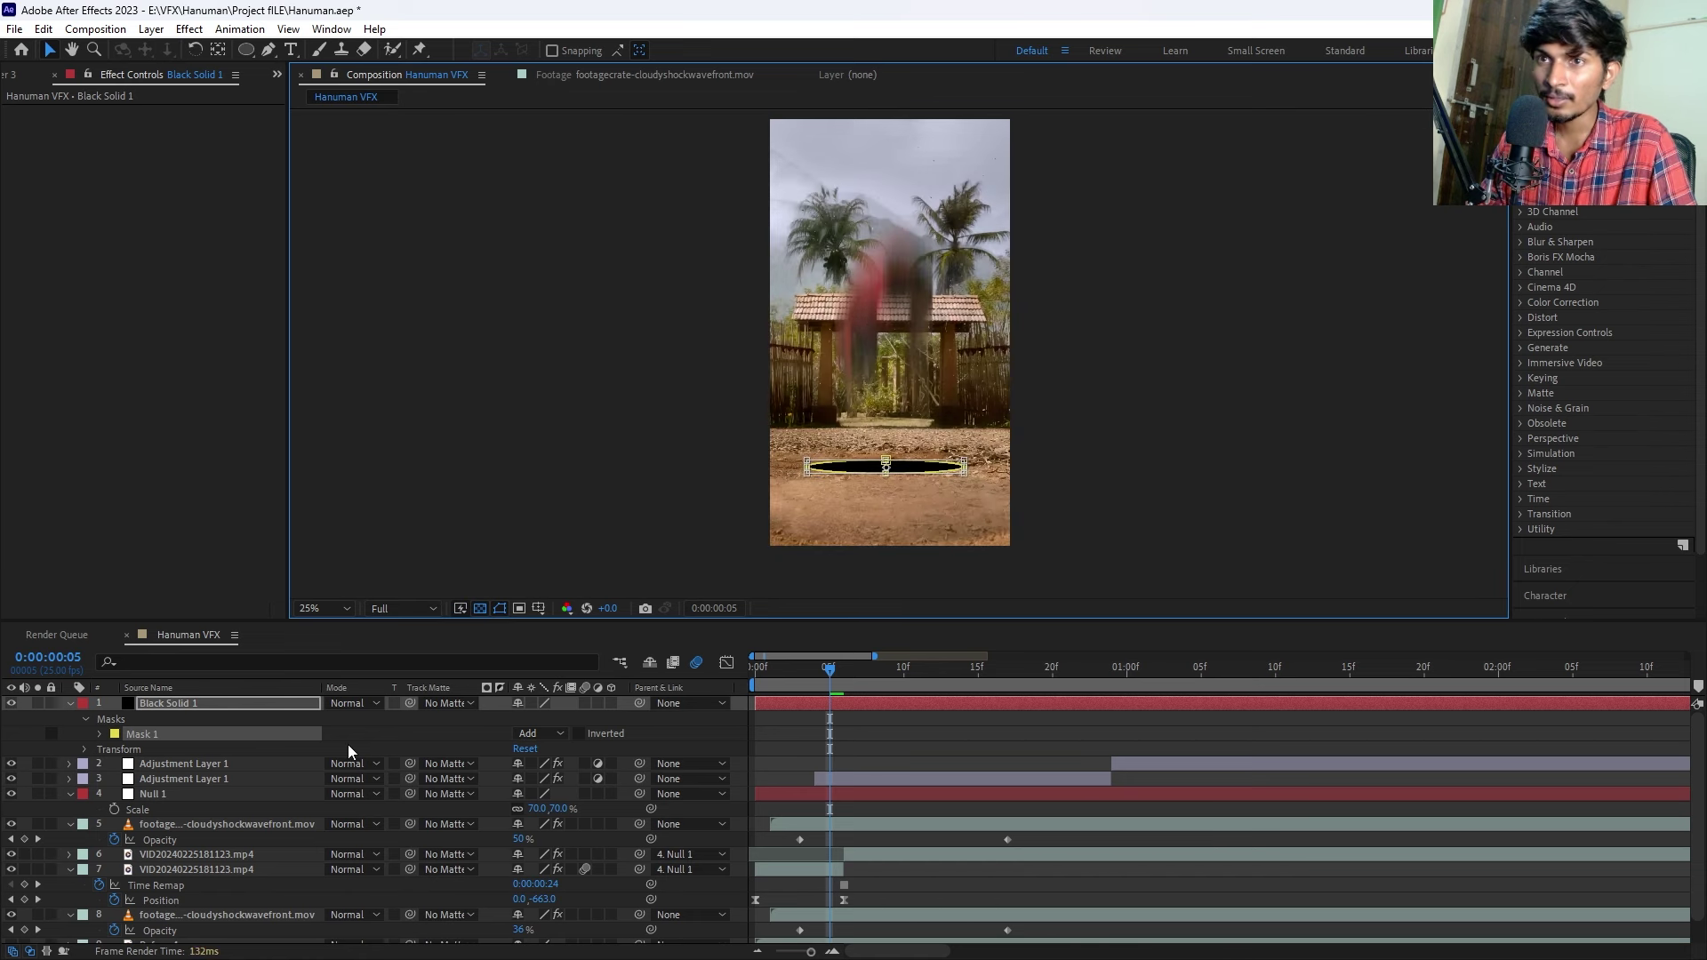
left_click(100, 734)
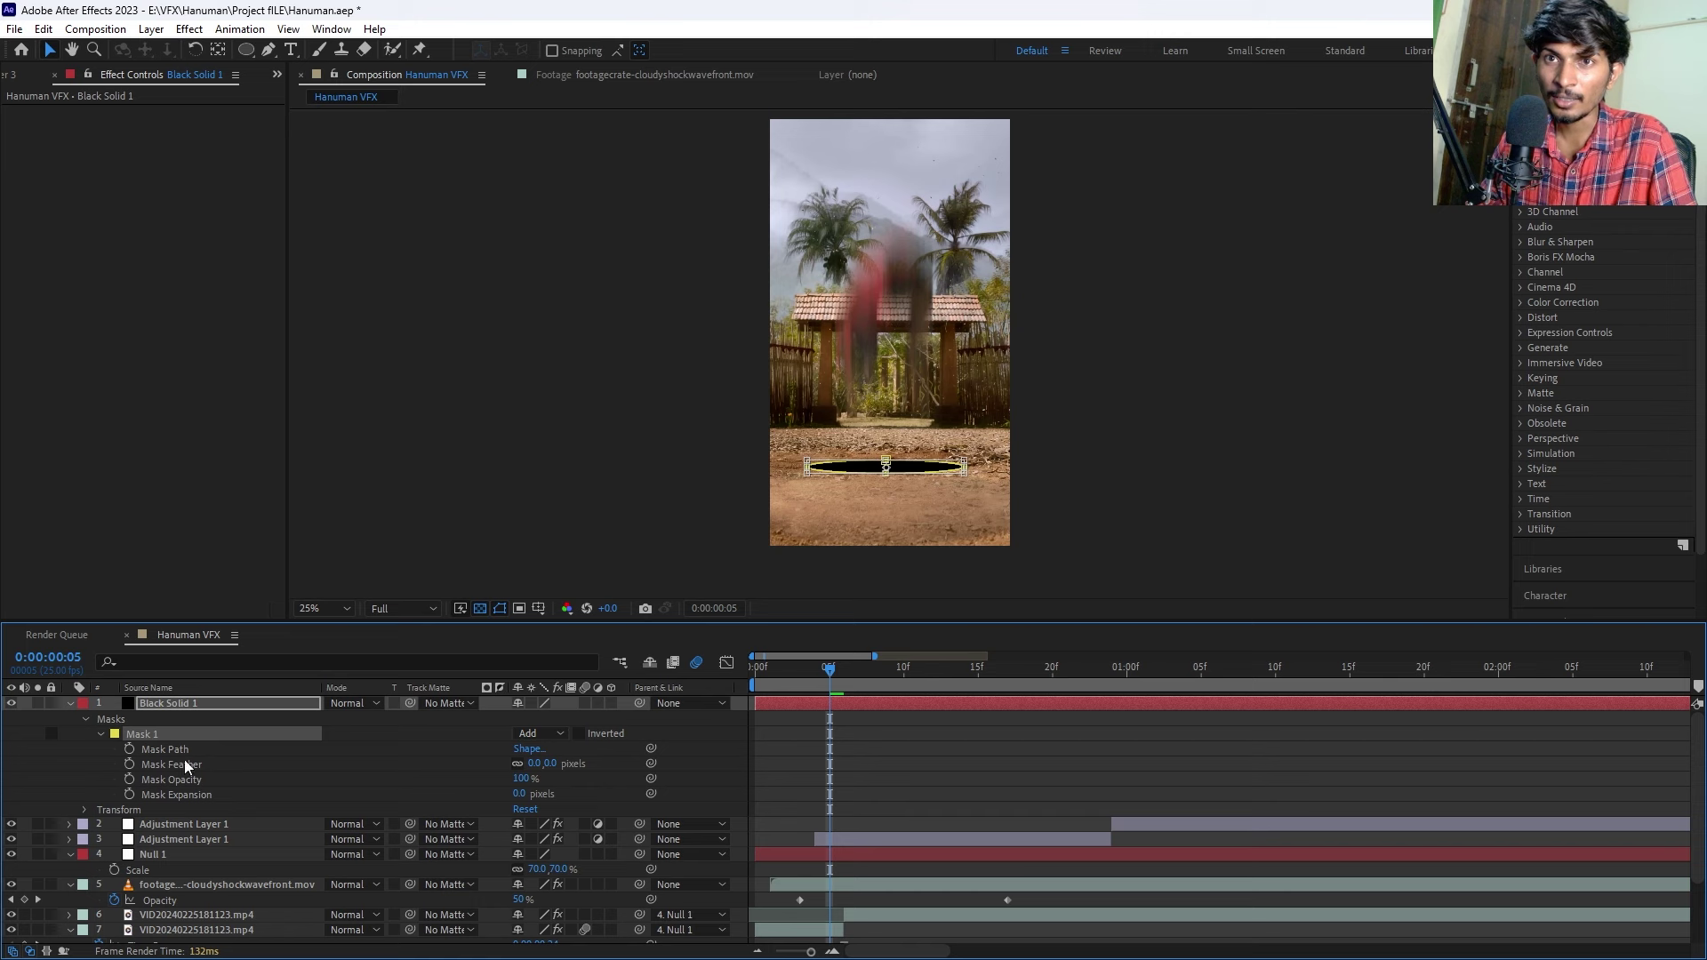
Set Mask 1's feather on Black Solid 1 to about 102 pixels.
left_click_drag(532, 763, 615, 752)
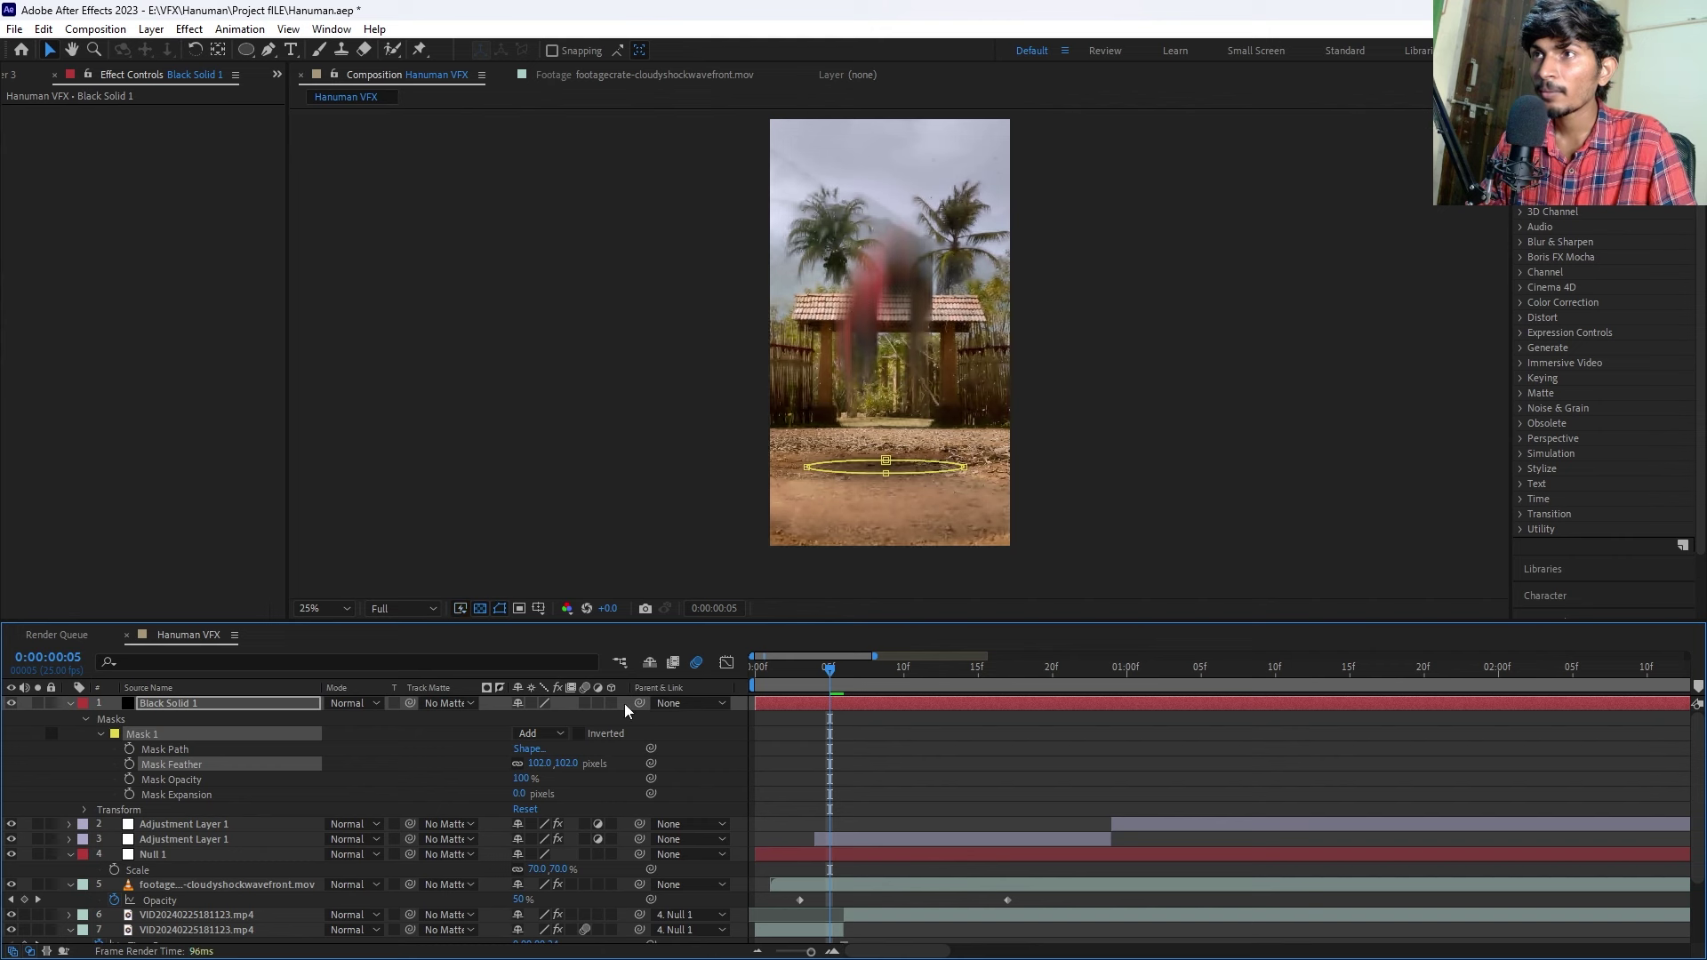
left_click(849, 760)
left_click(833, 702)
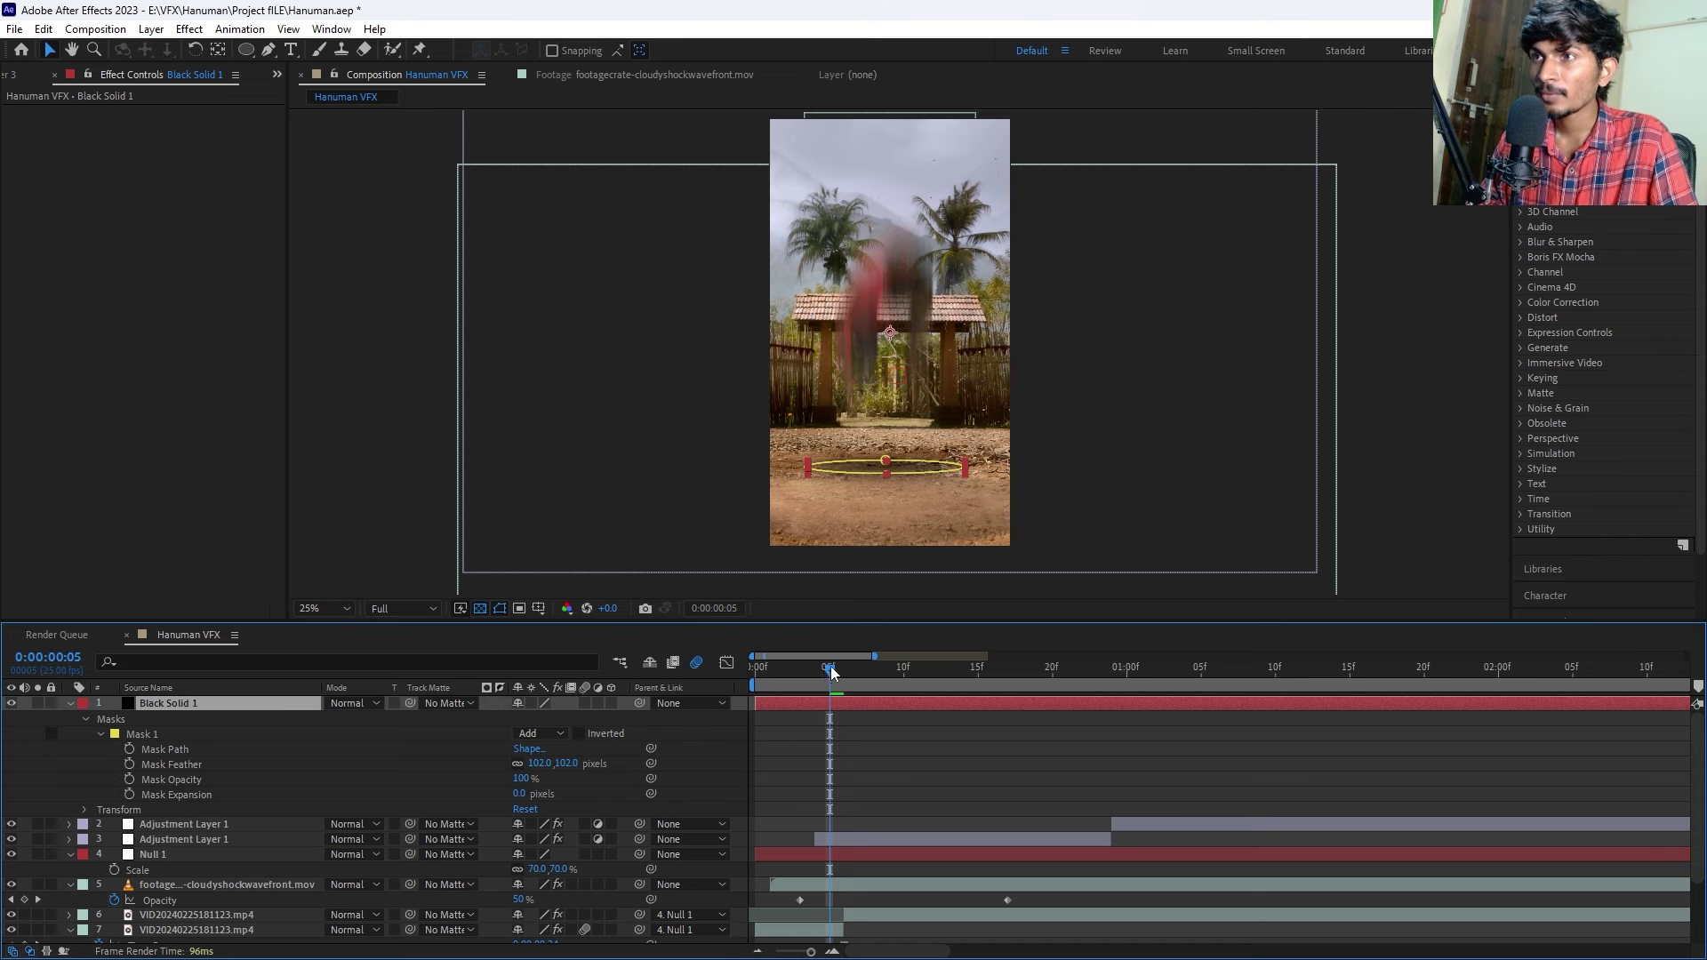
Keyframe the Mask Path at frame 5 and shrink the mask to a small oval at frame 4.
left_click(130, 749)
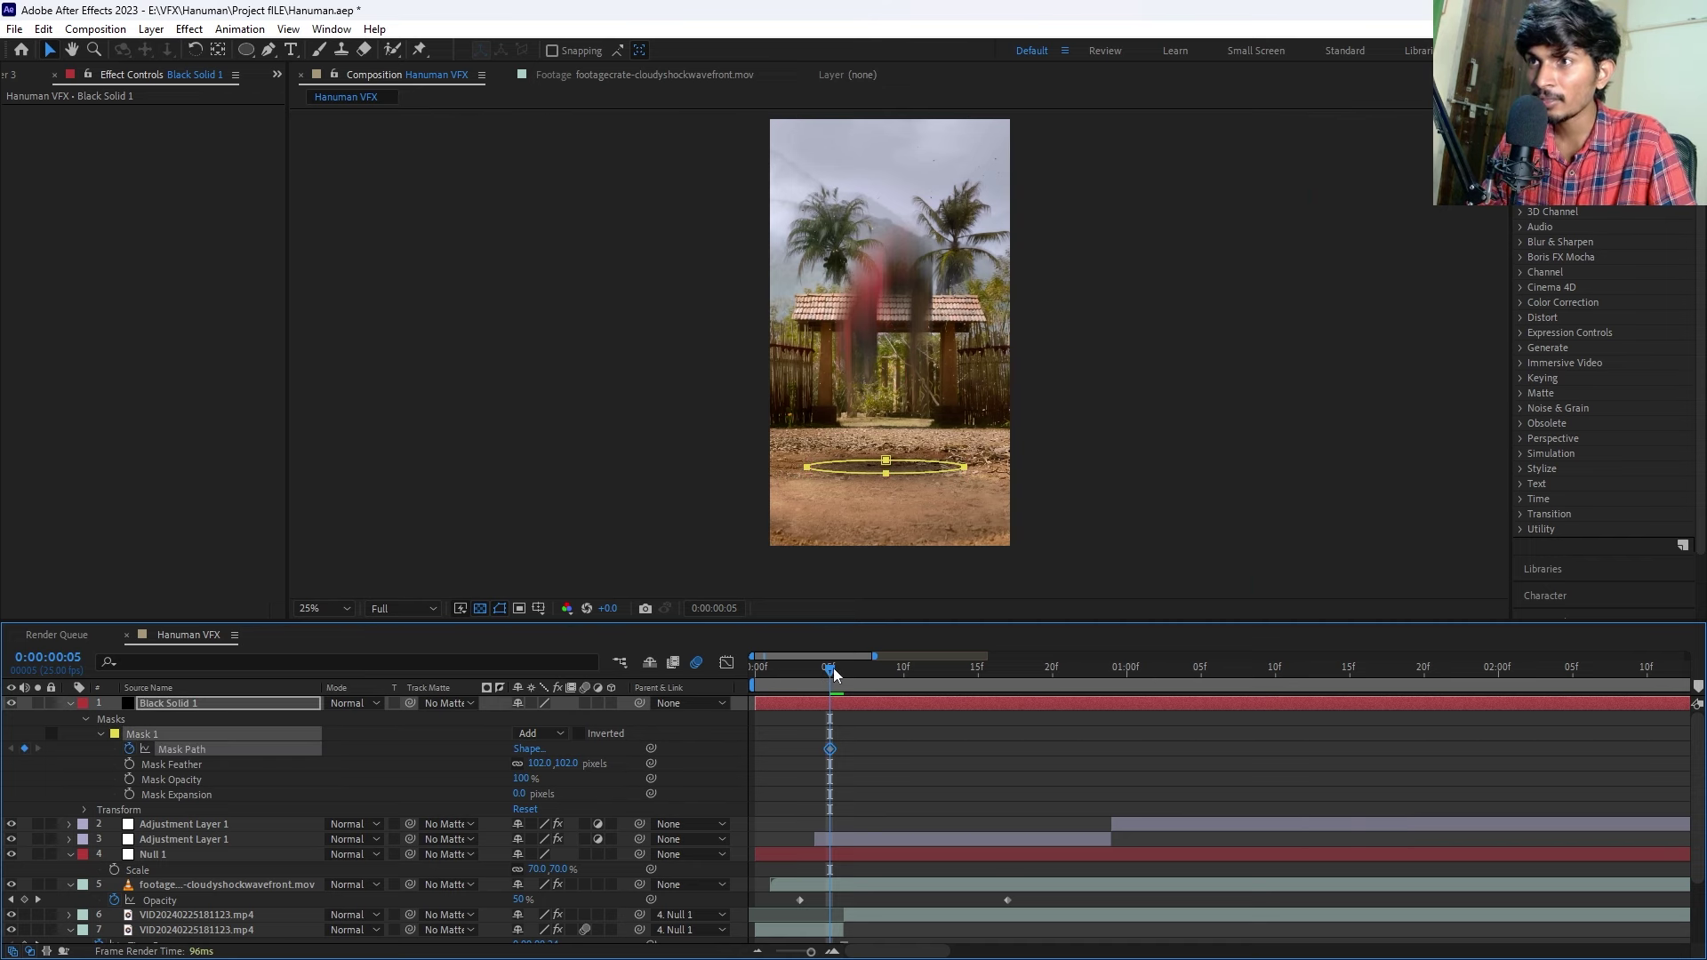
left_click_drag(835, 669, 819, 668)
double_click(809, 465)
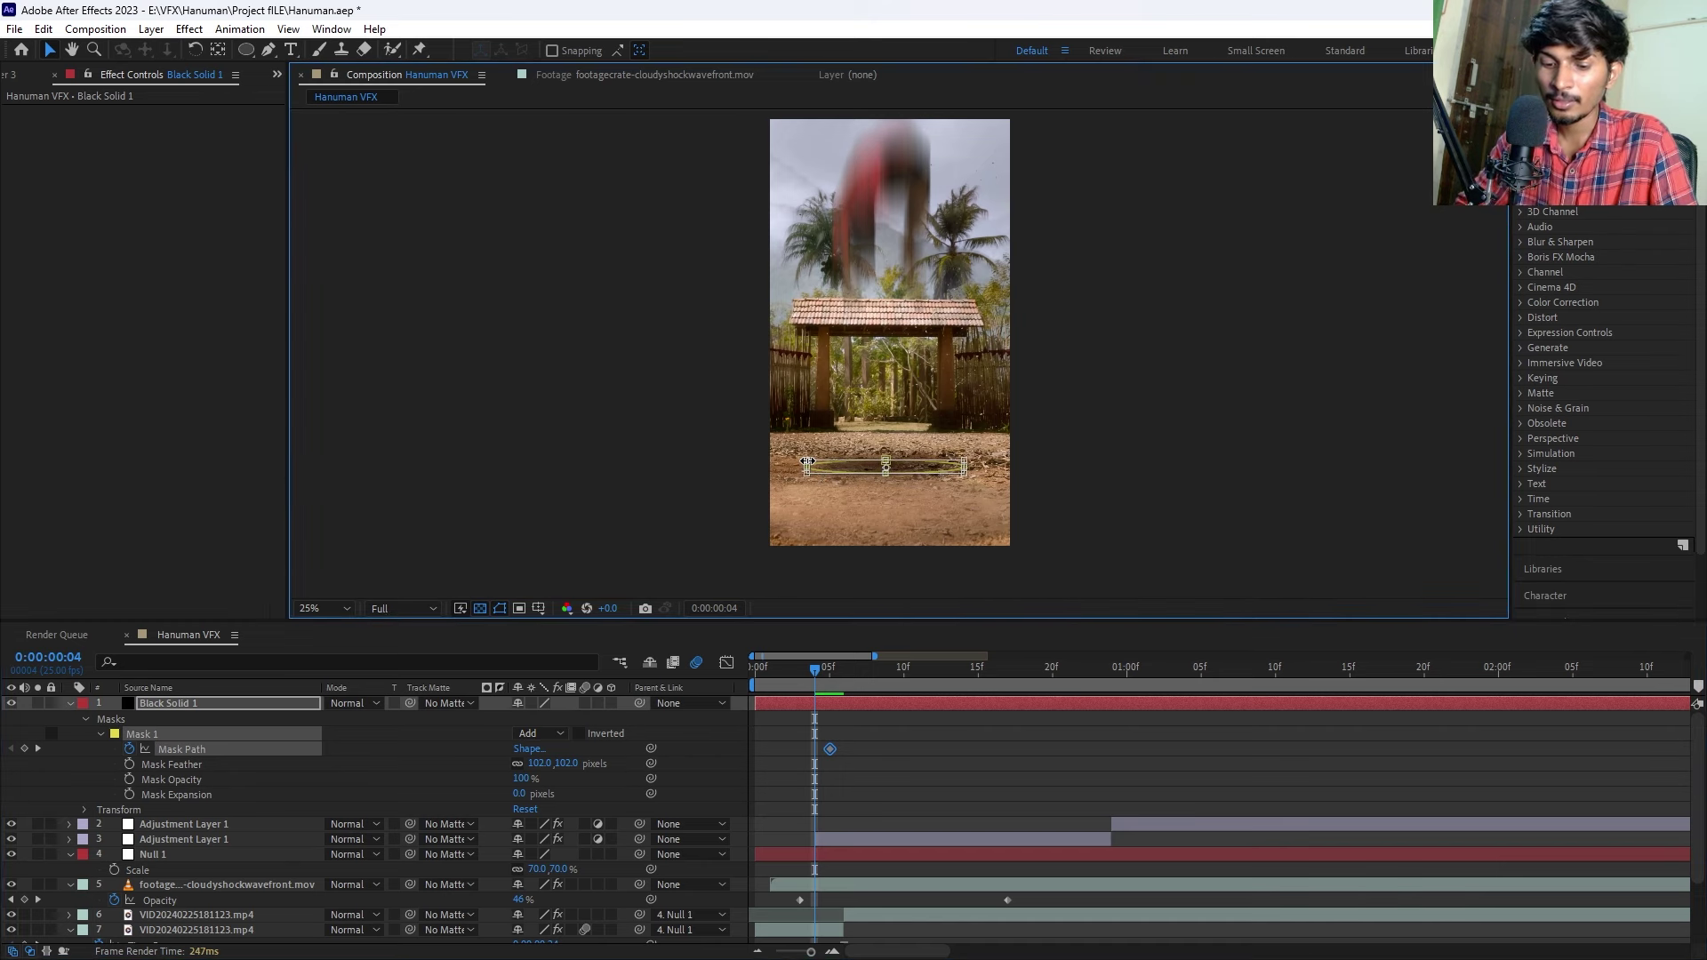
left_click_drag(809, 466, 830, 466)
left_click_drag(965, 467, 944, 467)
mouse_move(828, 466)
left_mouse_down()
mouse_move(859, 466)
mouse_move(812, 462)
left_mouse_up()
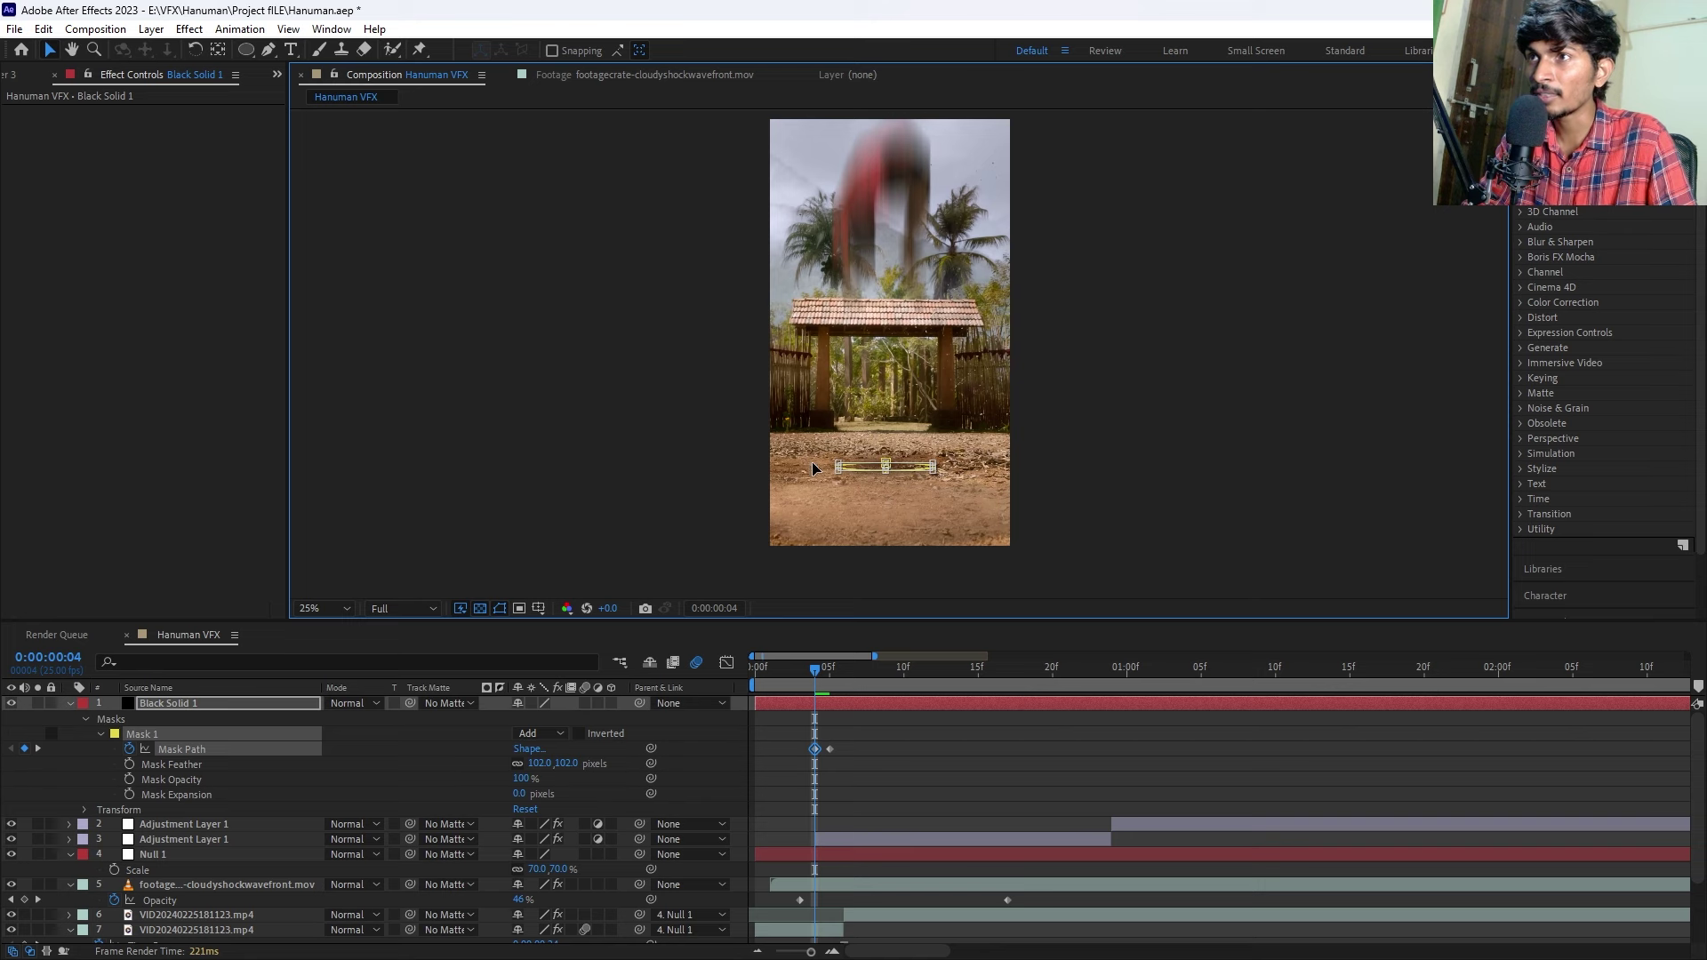
mouse_move(820, 672)
left_mouse_down()
mouse_move(807, 685)
mouse_move(830, 686)
left_mouse_up()
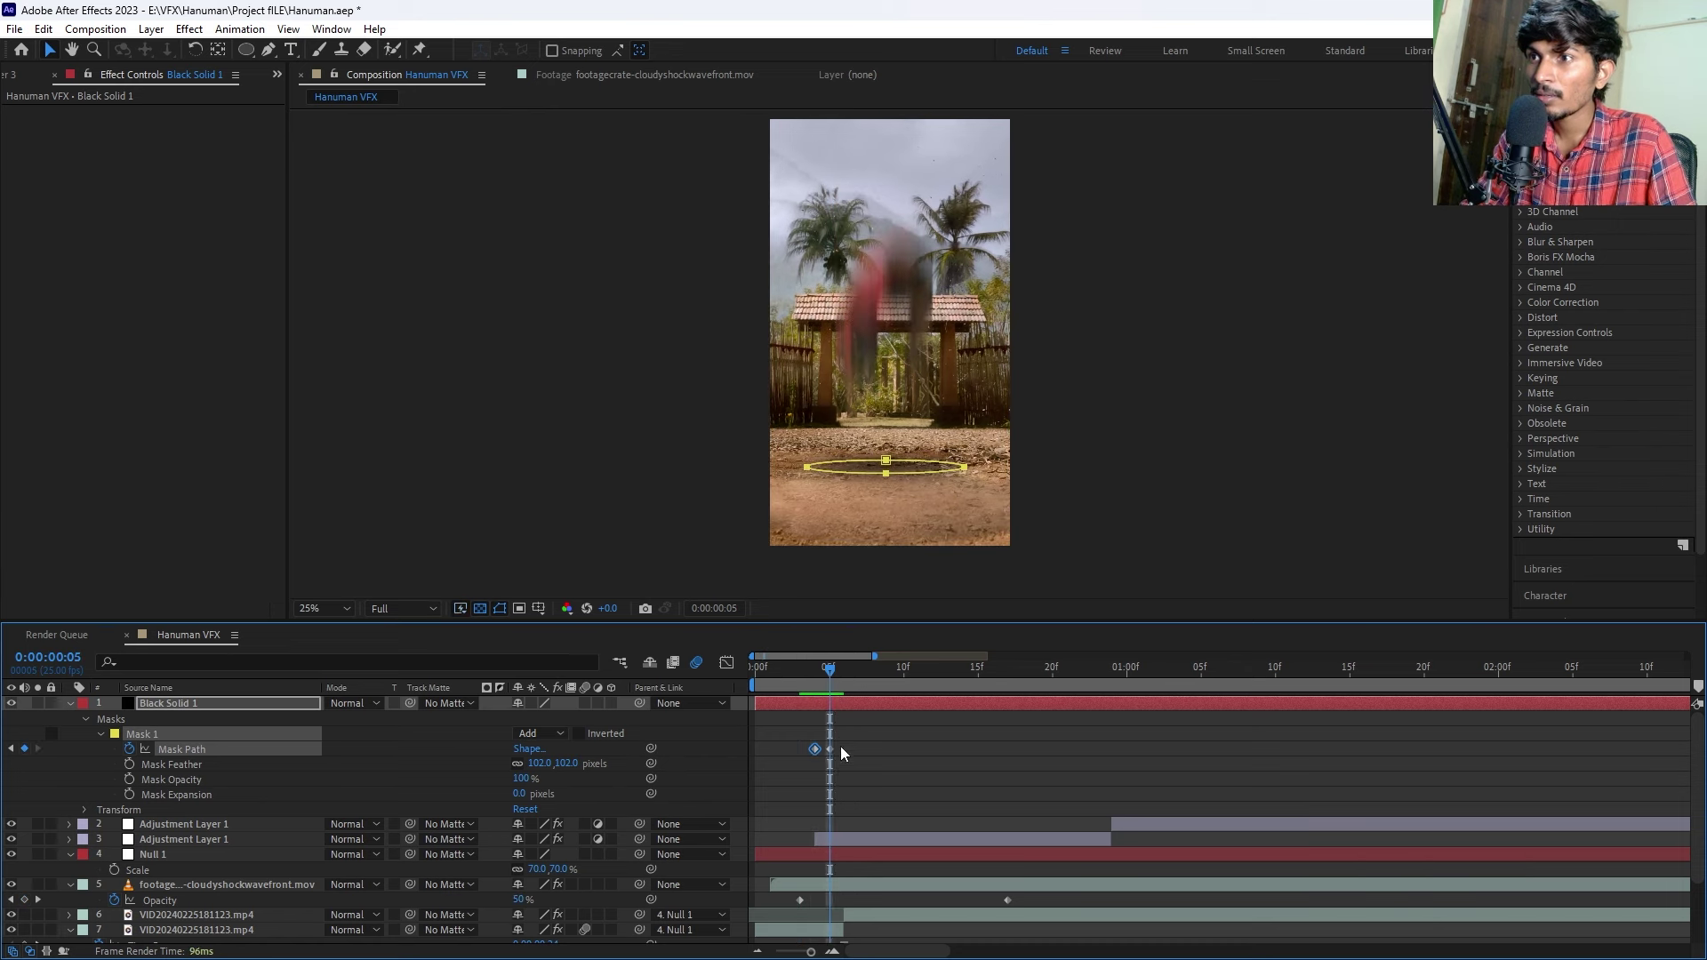
Move the later mask keyframe to about frame 7, widen the ellipse at frame 6, then delete that keyframe.
left_click_drag(831, 750, 859, 750)
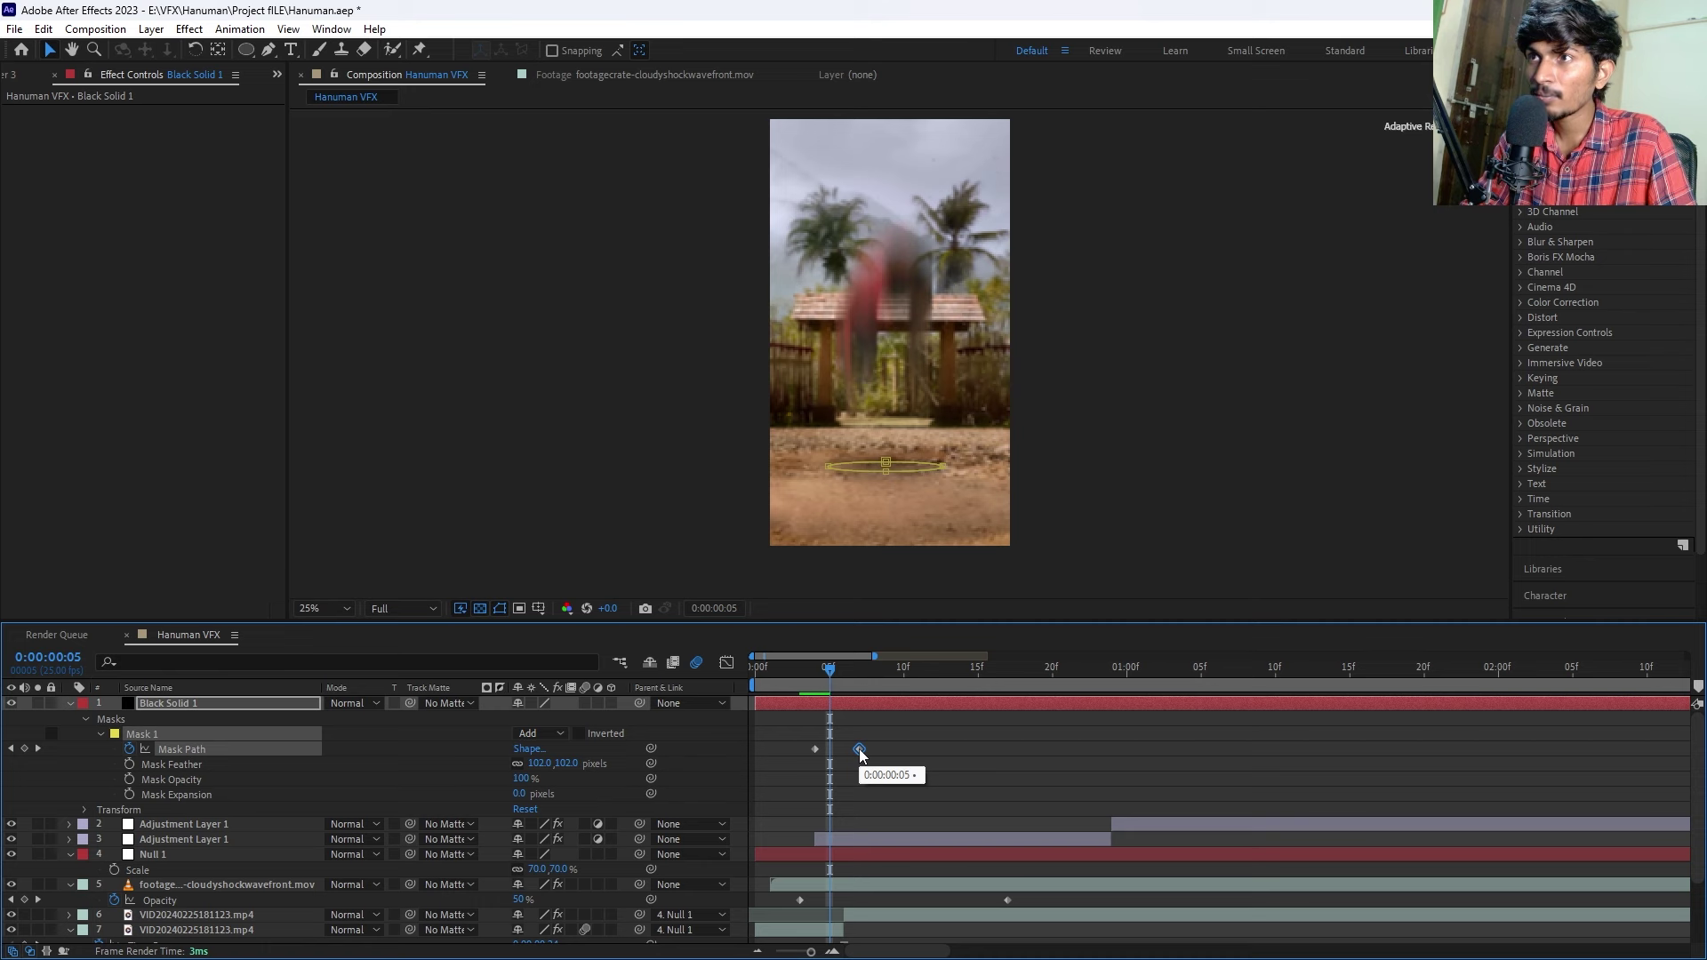
left_click(840, 672)
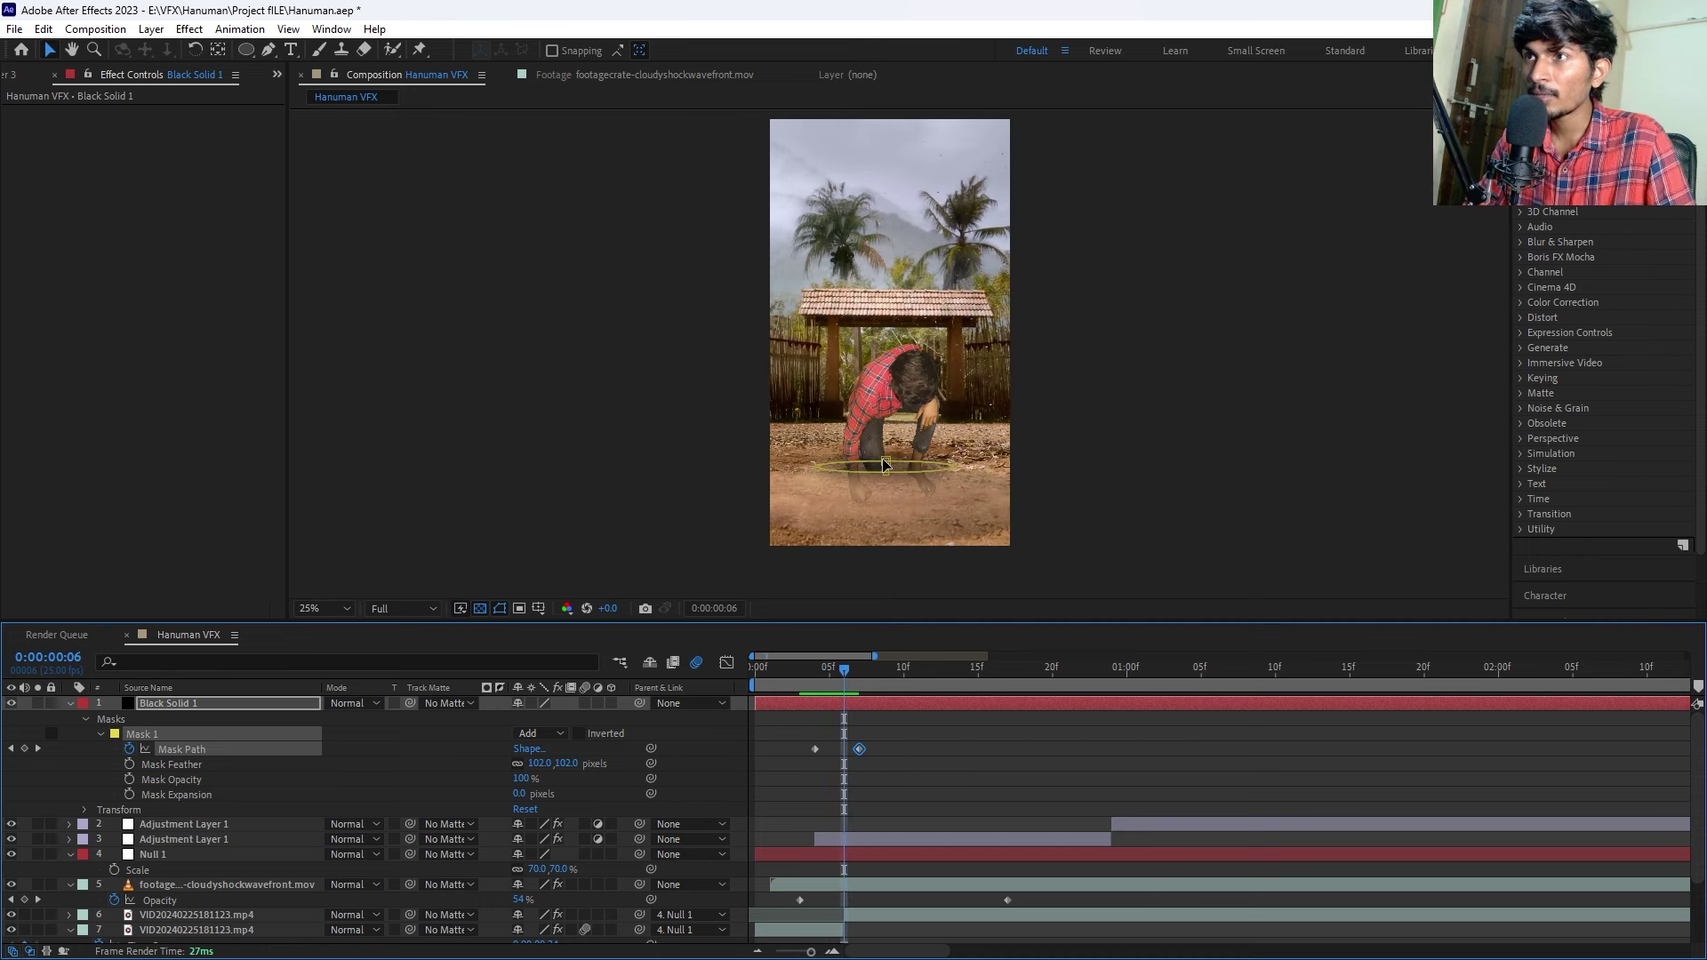
double_click(853, 468)
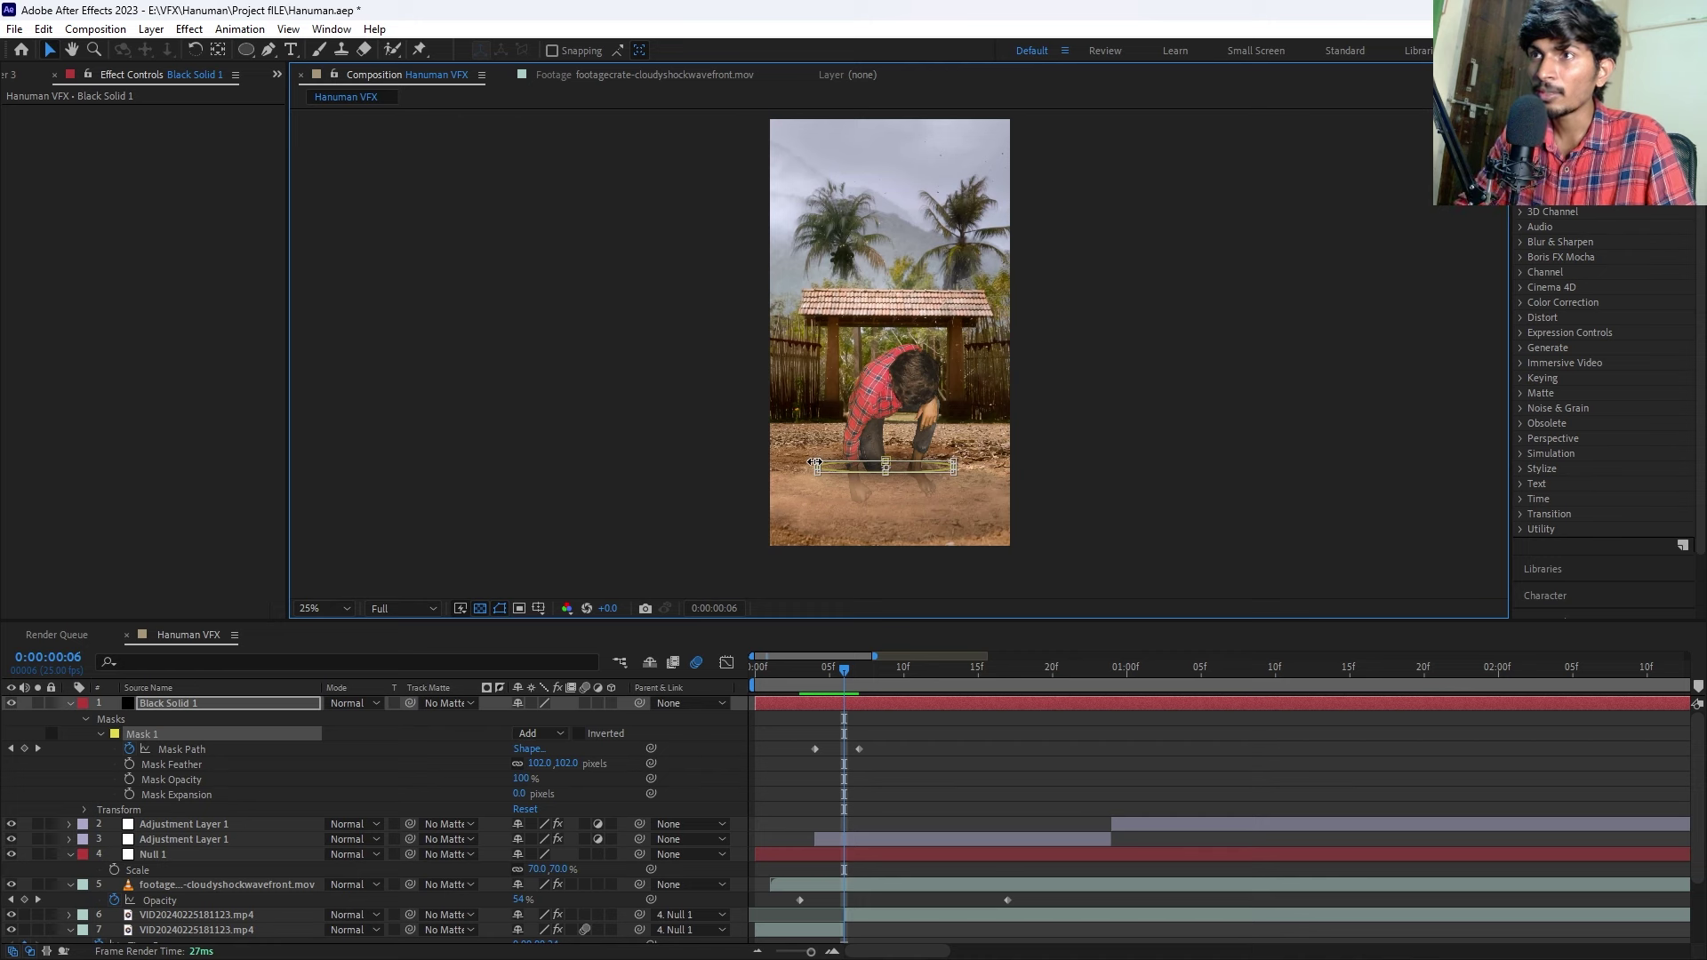
mouse_move(815, 462)
left_mouse_down()
mouse_move(798, 465)
mouse_move(793, 427)
left_mouse_up()
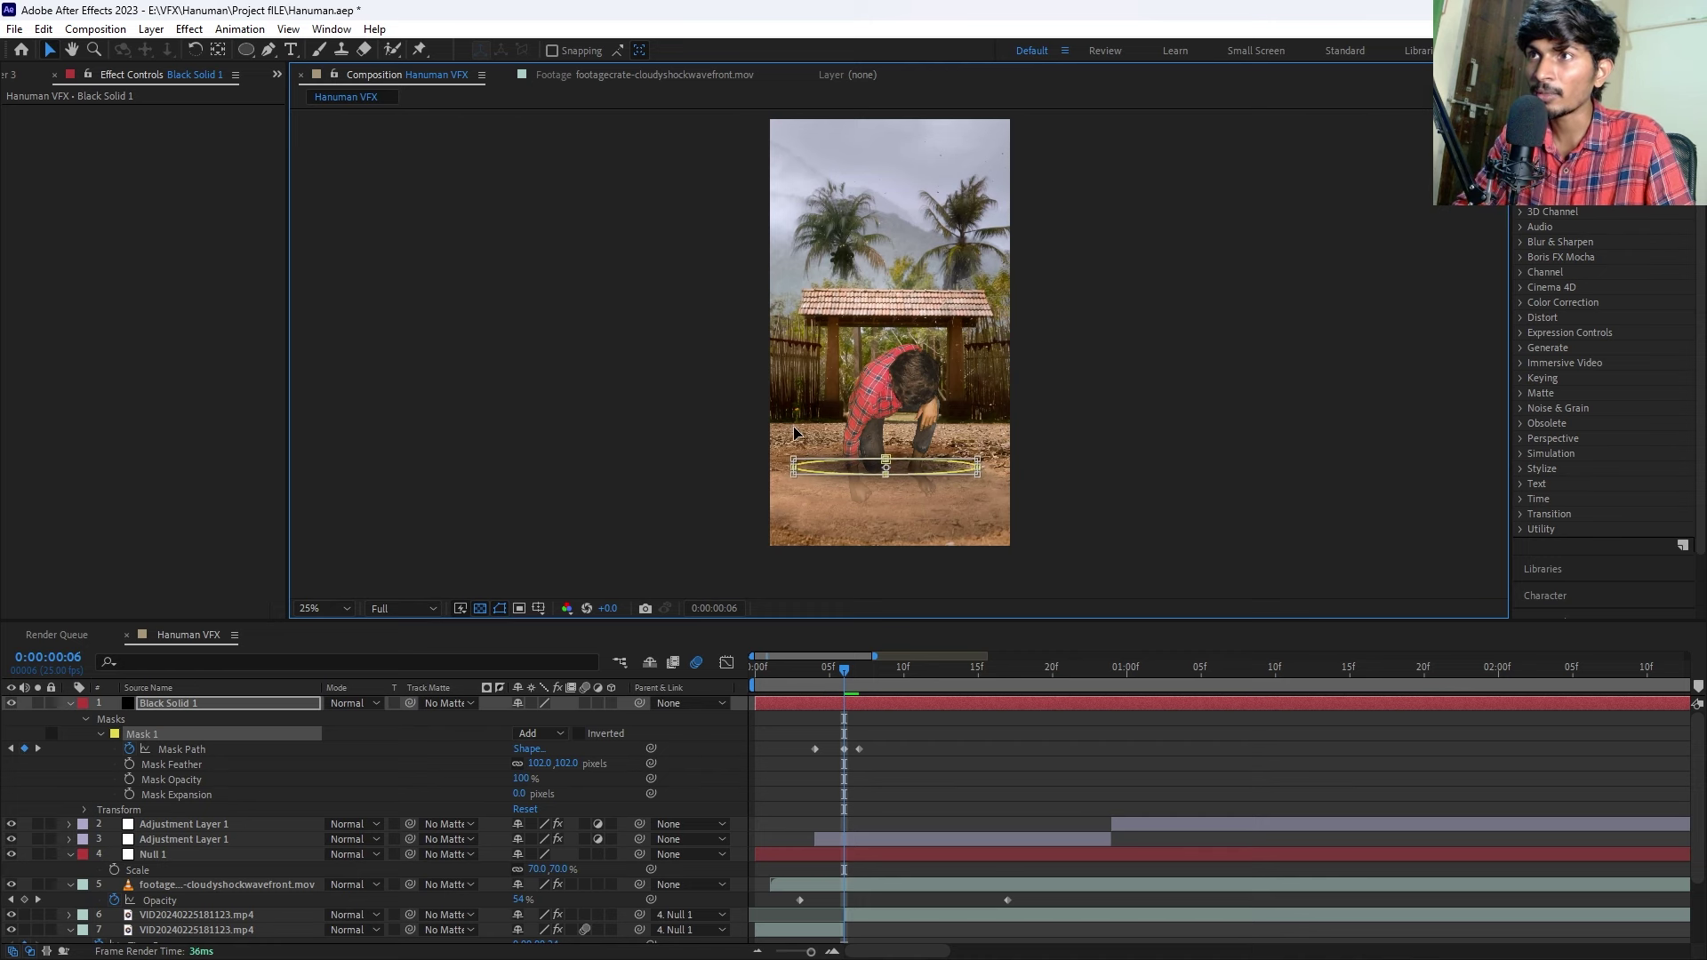
left_click_drag(872, 468, 876, 485)
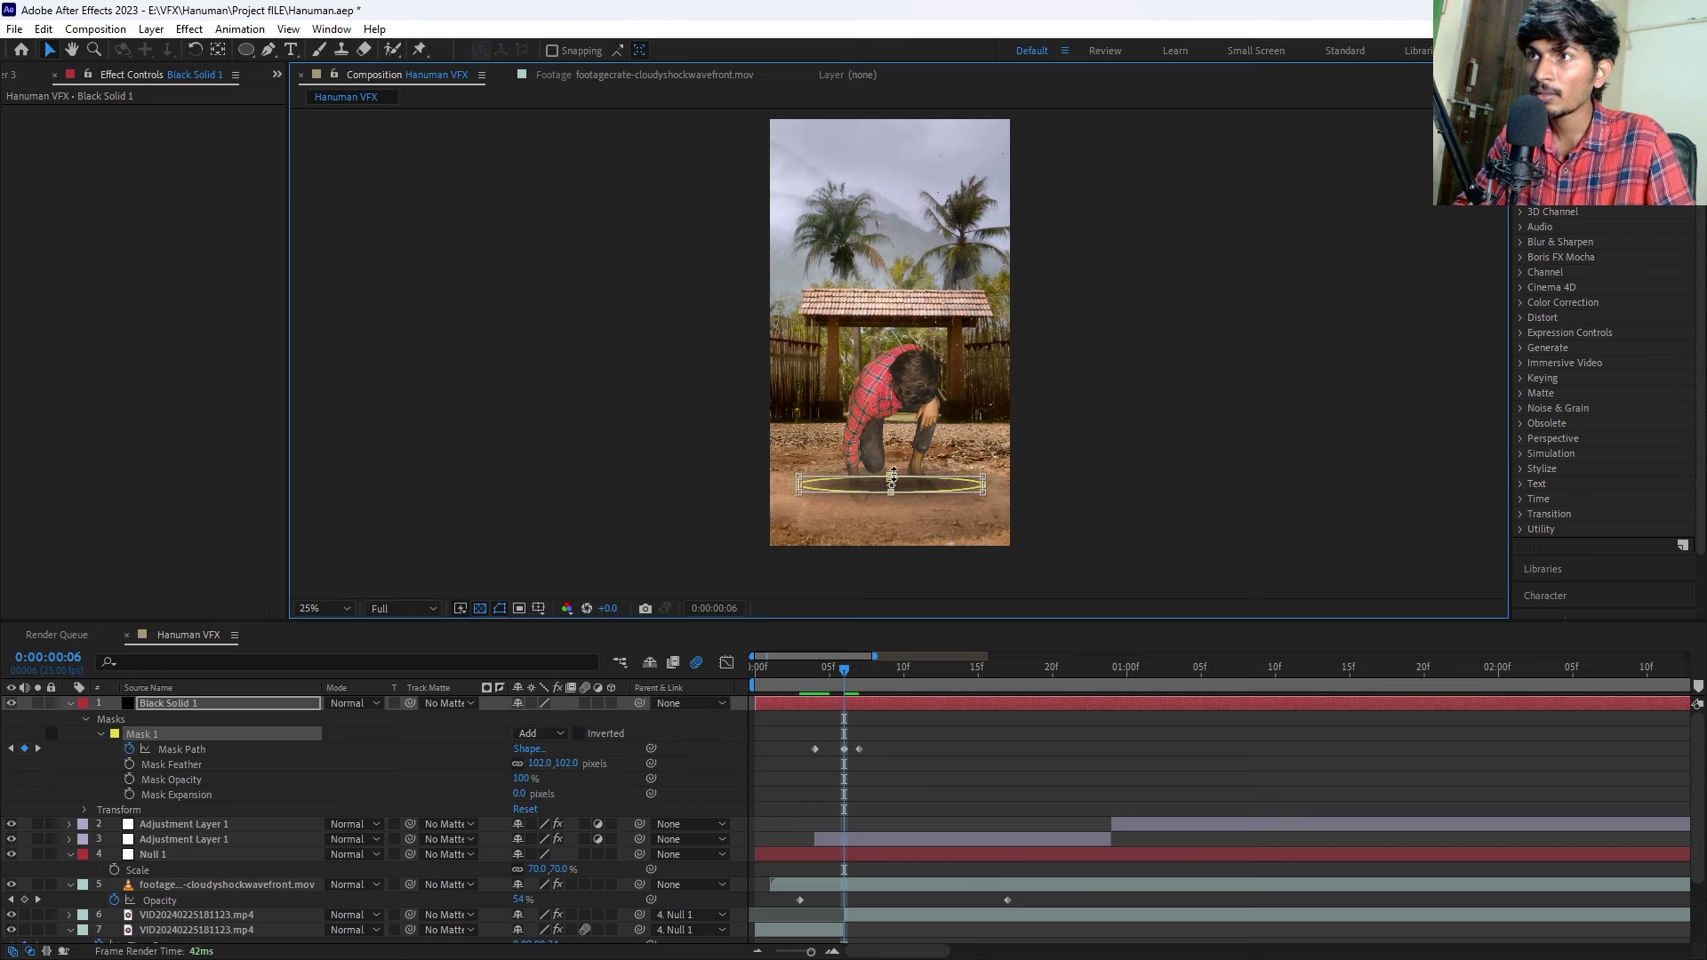
left_click_drag(890, 478, 891, 466)
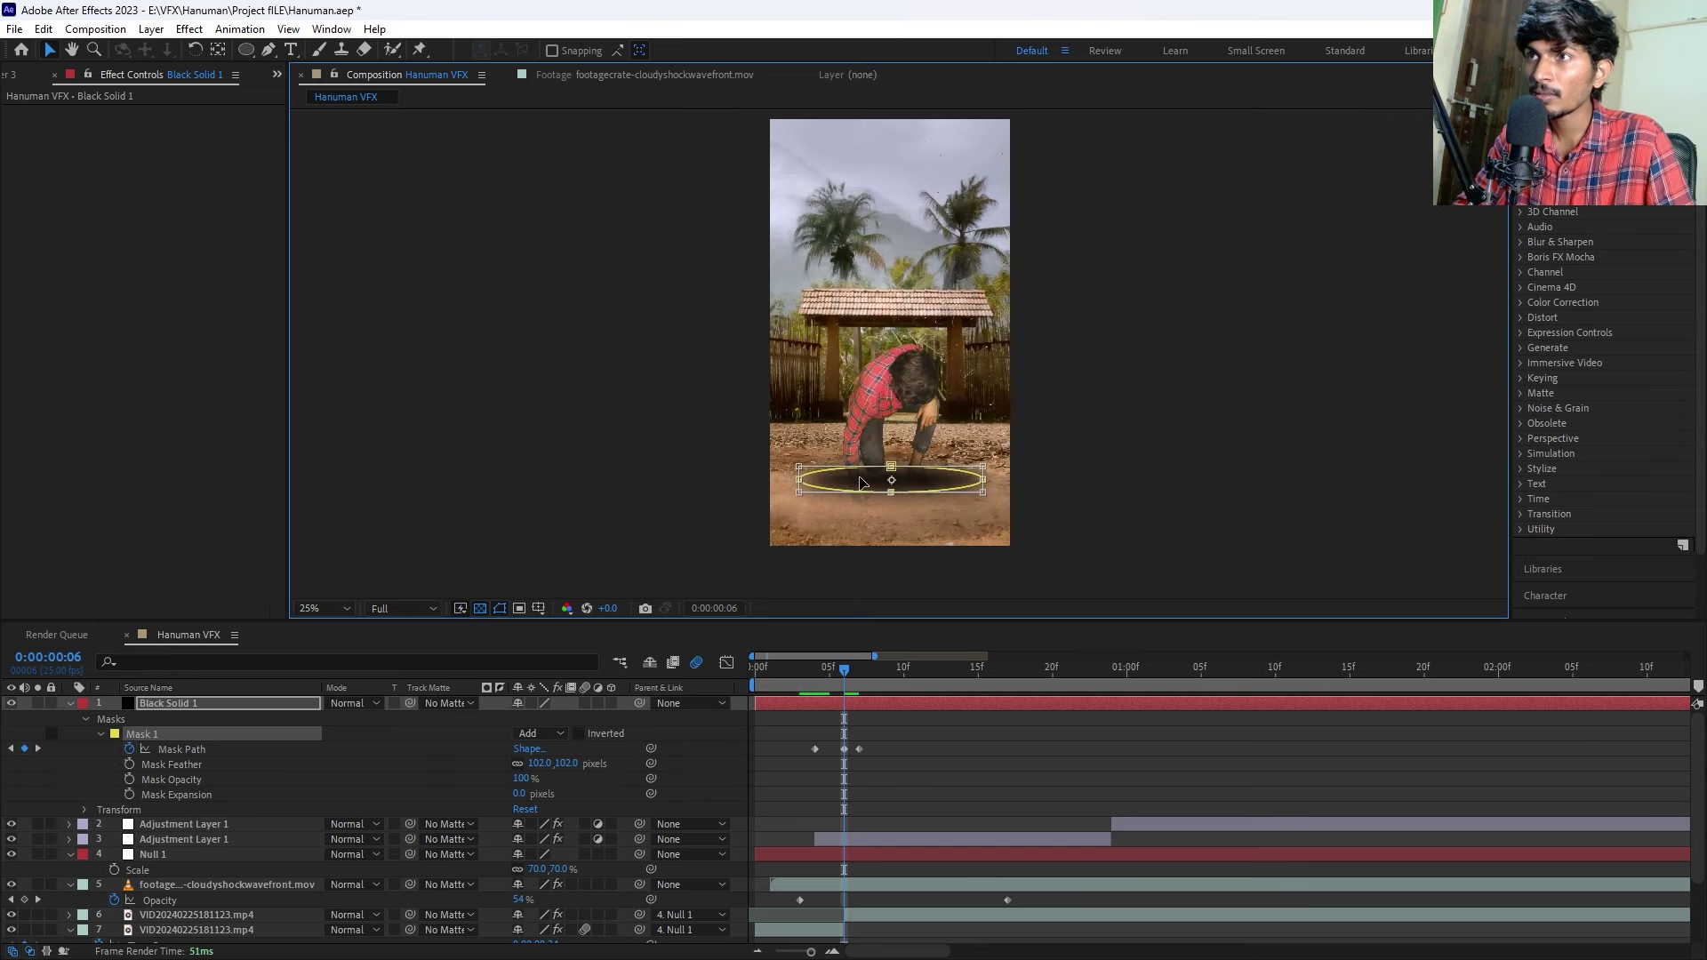
left_click(921, 771)
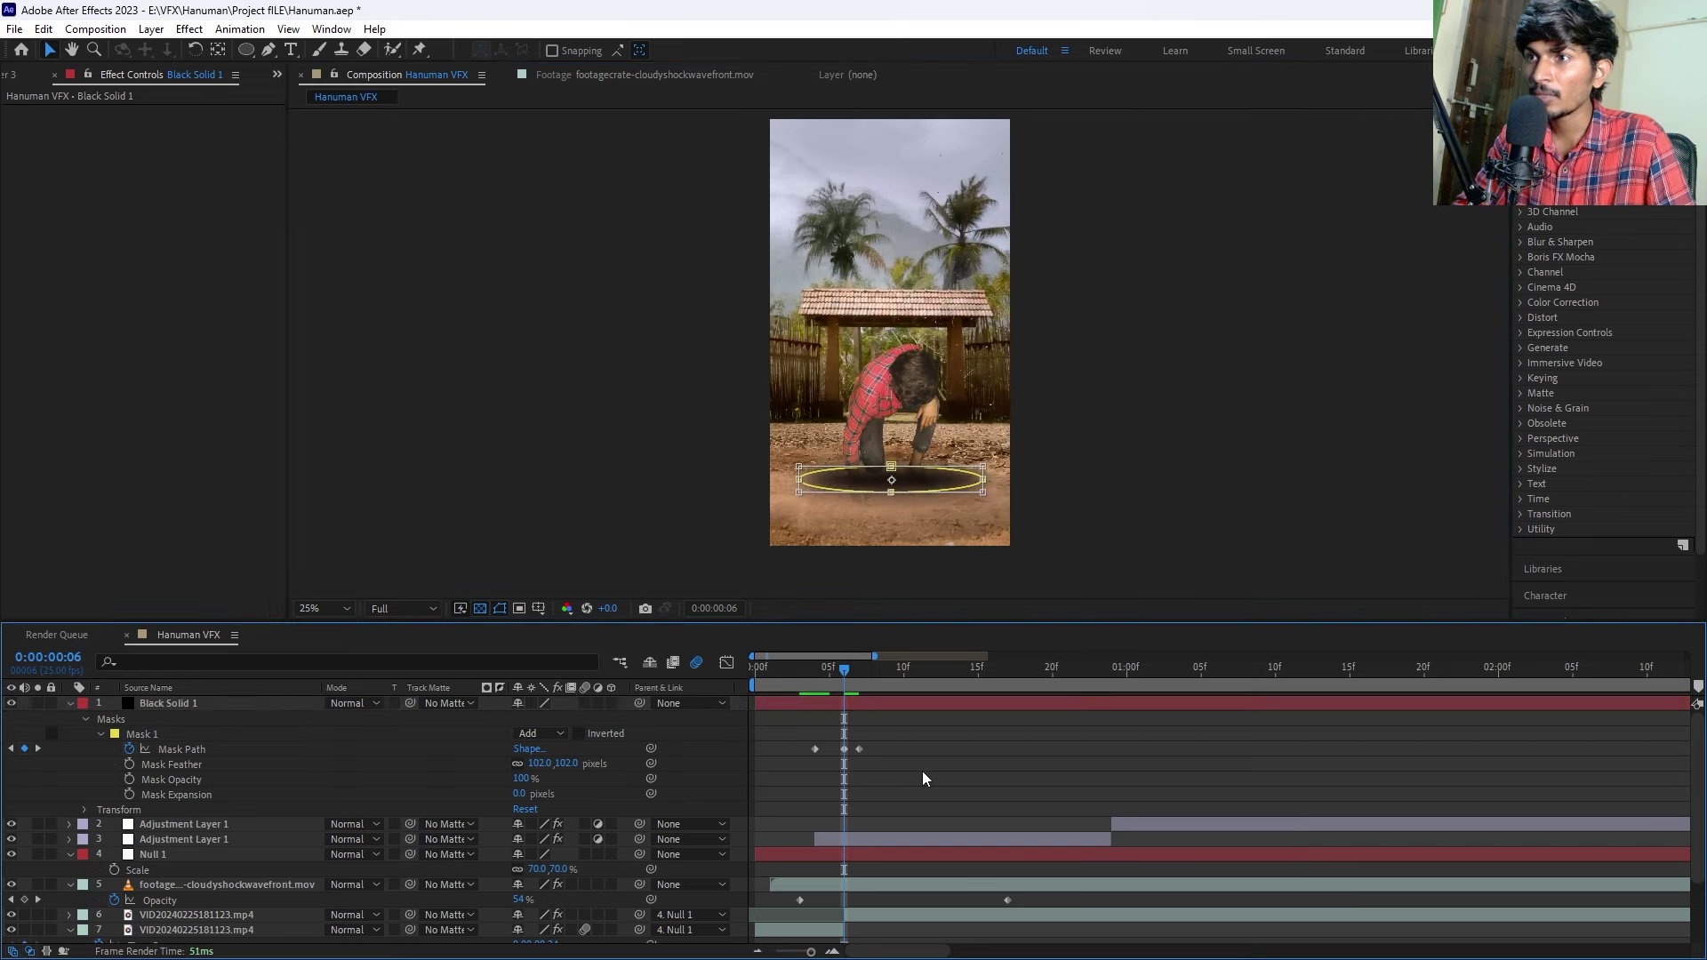
left_click(845, 749)
key("Delete")
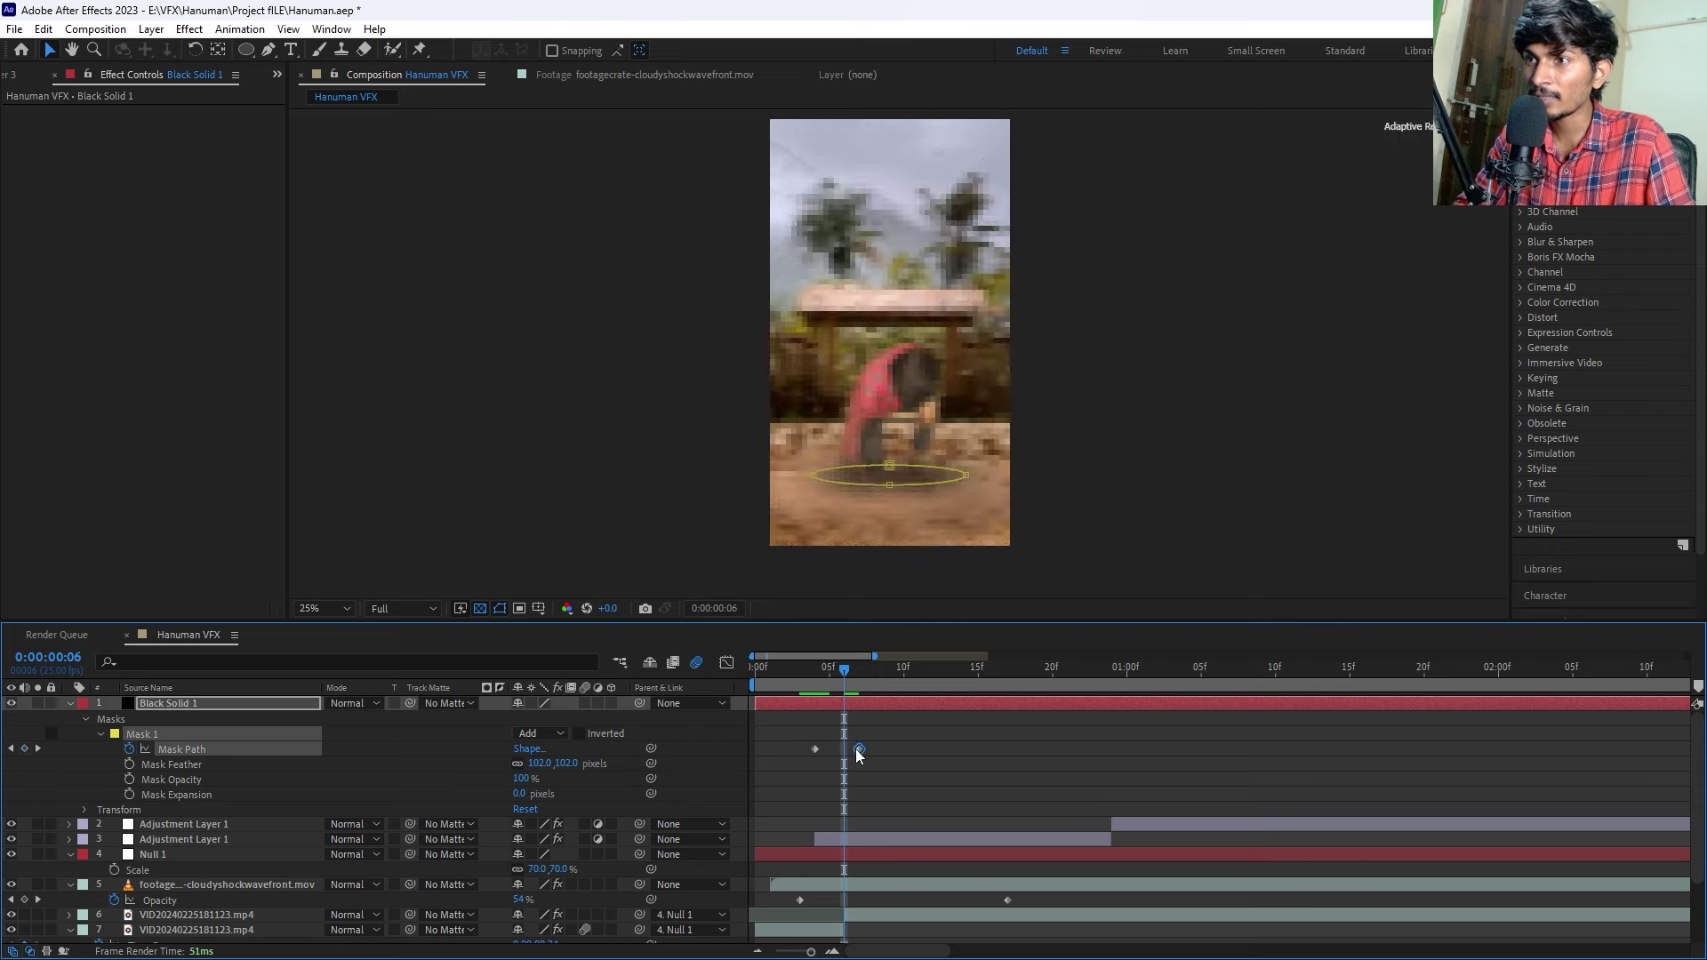
left_click(834, 701)
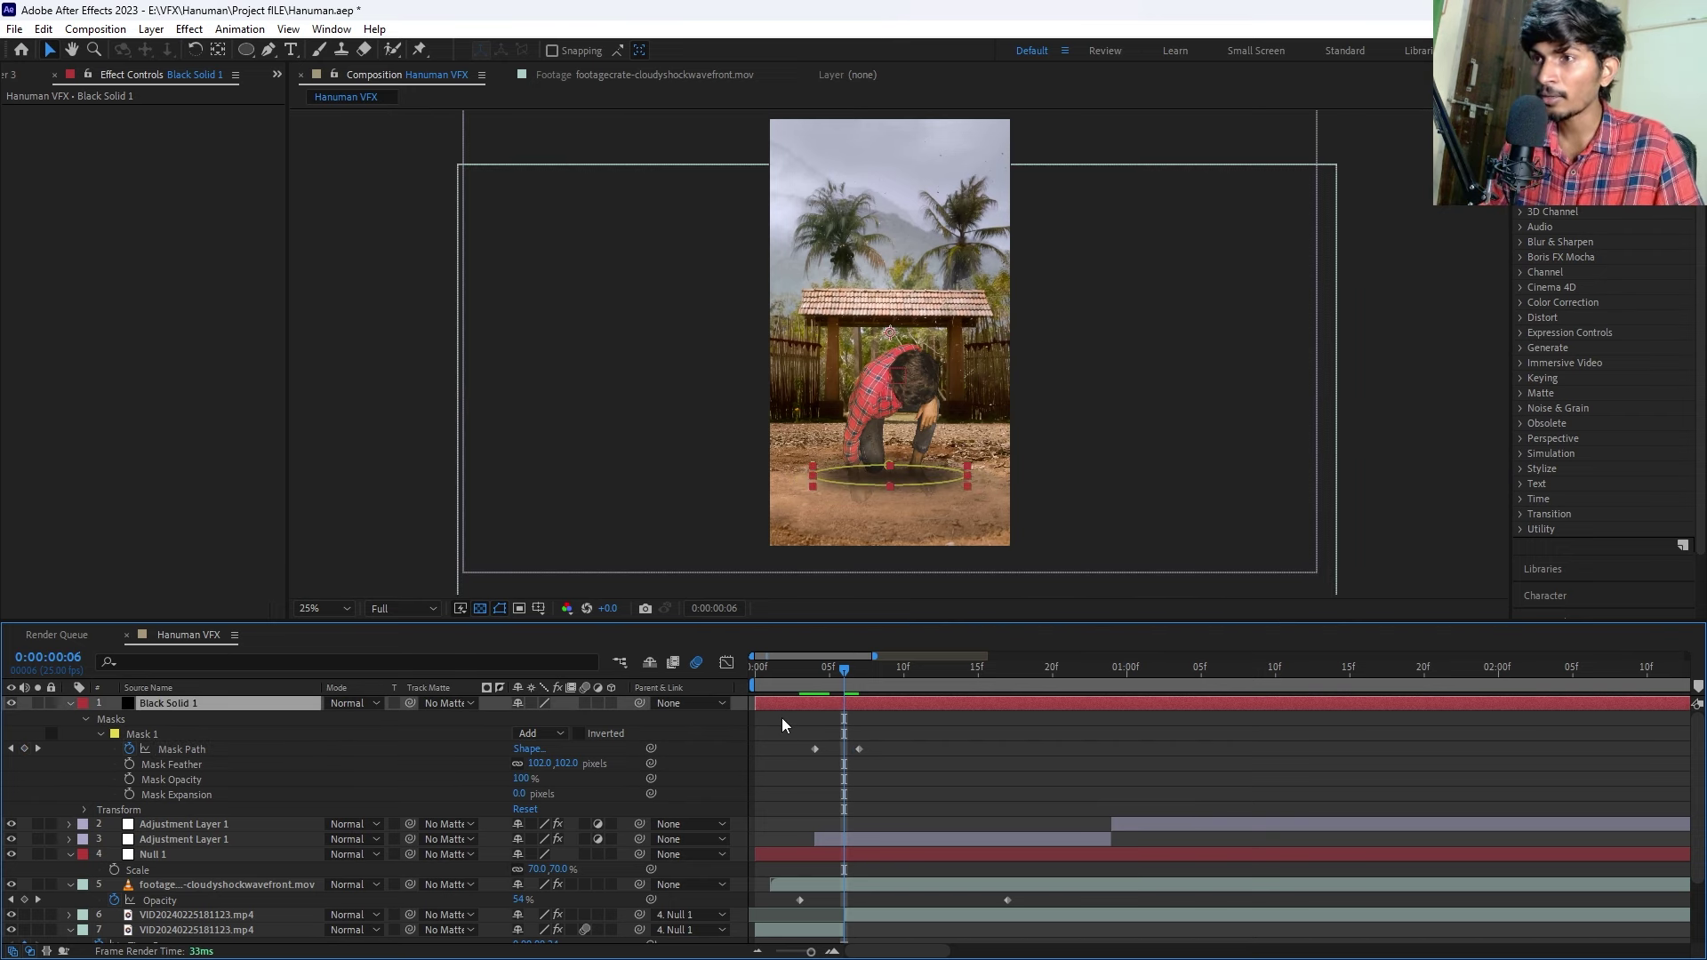
Send Black Solid 1 below the footage layers and make its mask larger and slightly lower.
key("ctrl+bracketleft")
key("ctrl+bracketleft")
key("ctrl+bracketleft")
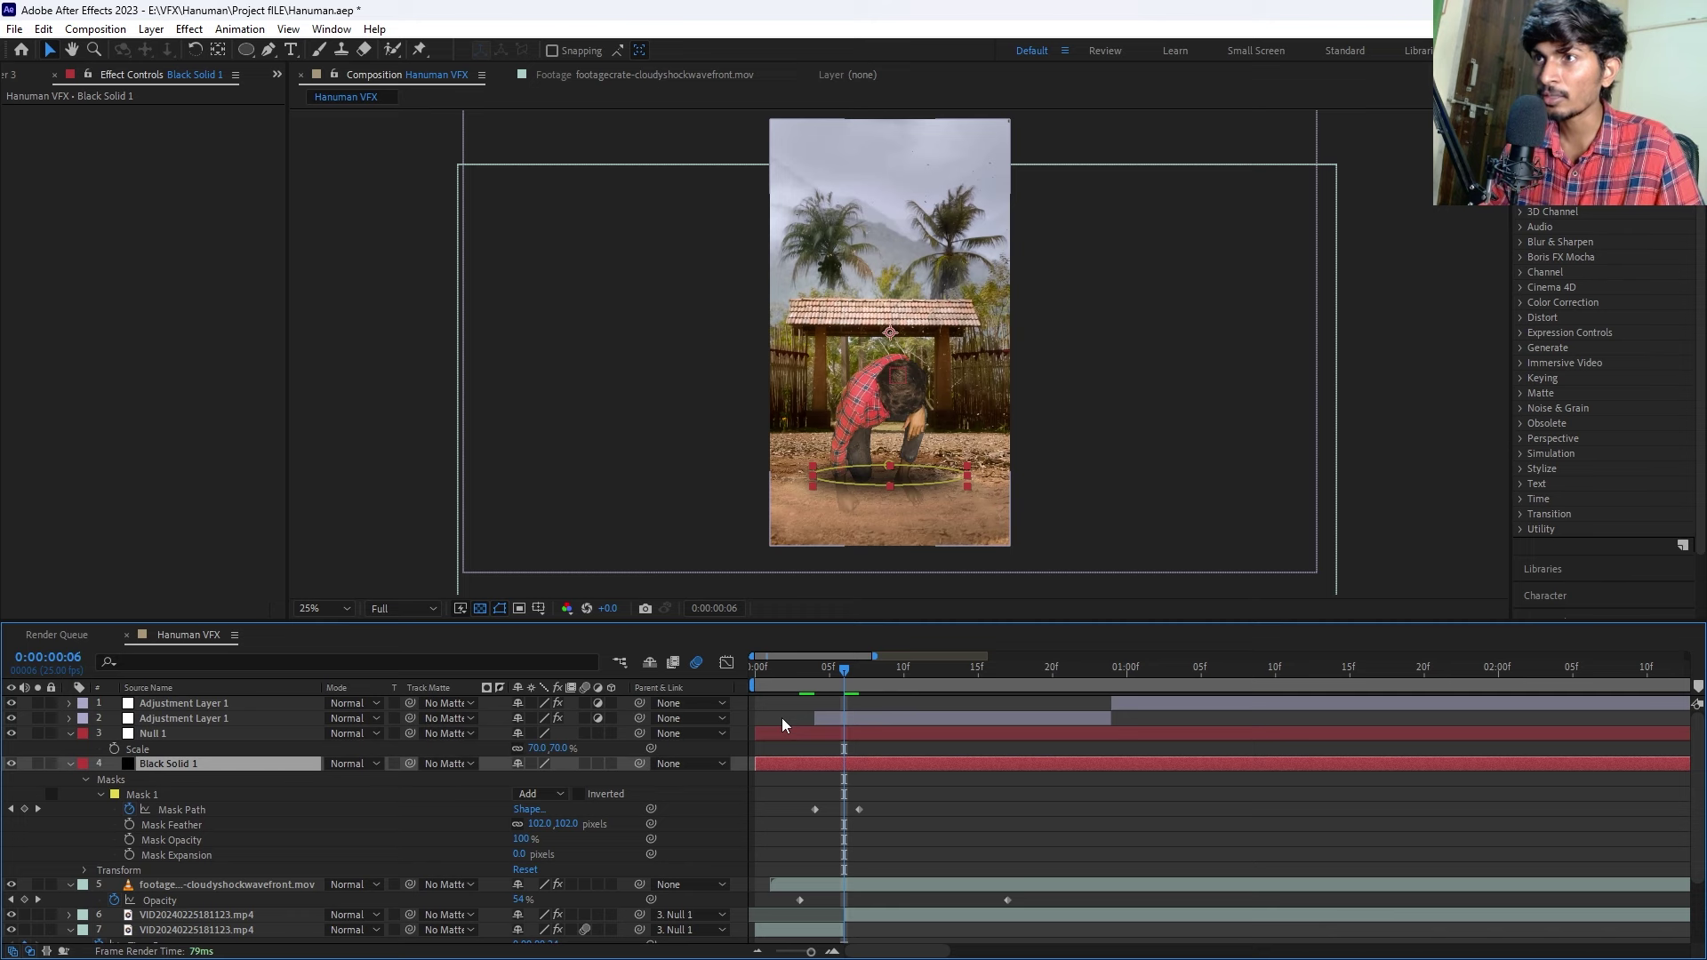
key("ctrl+bracketleft")
key("ctrl+bracketleft")
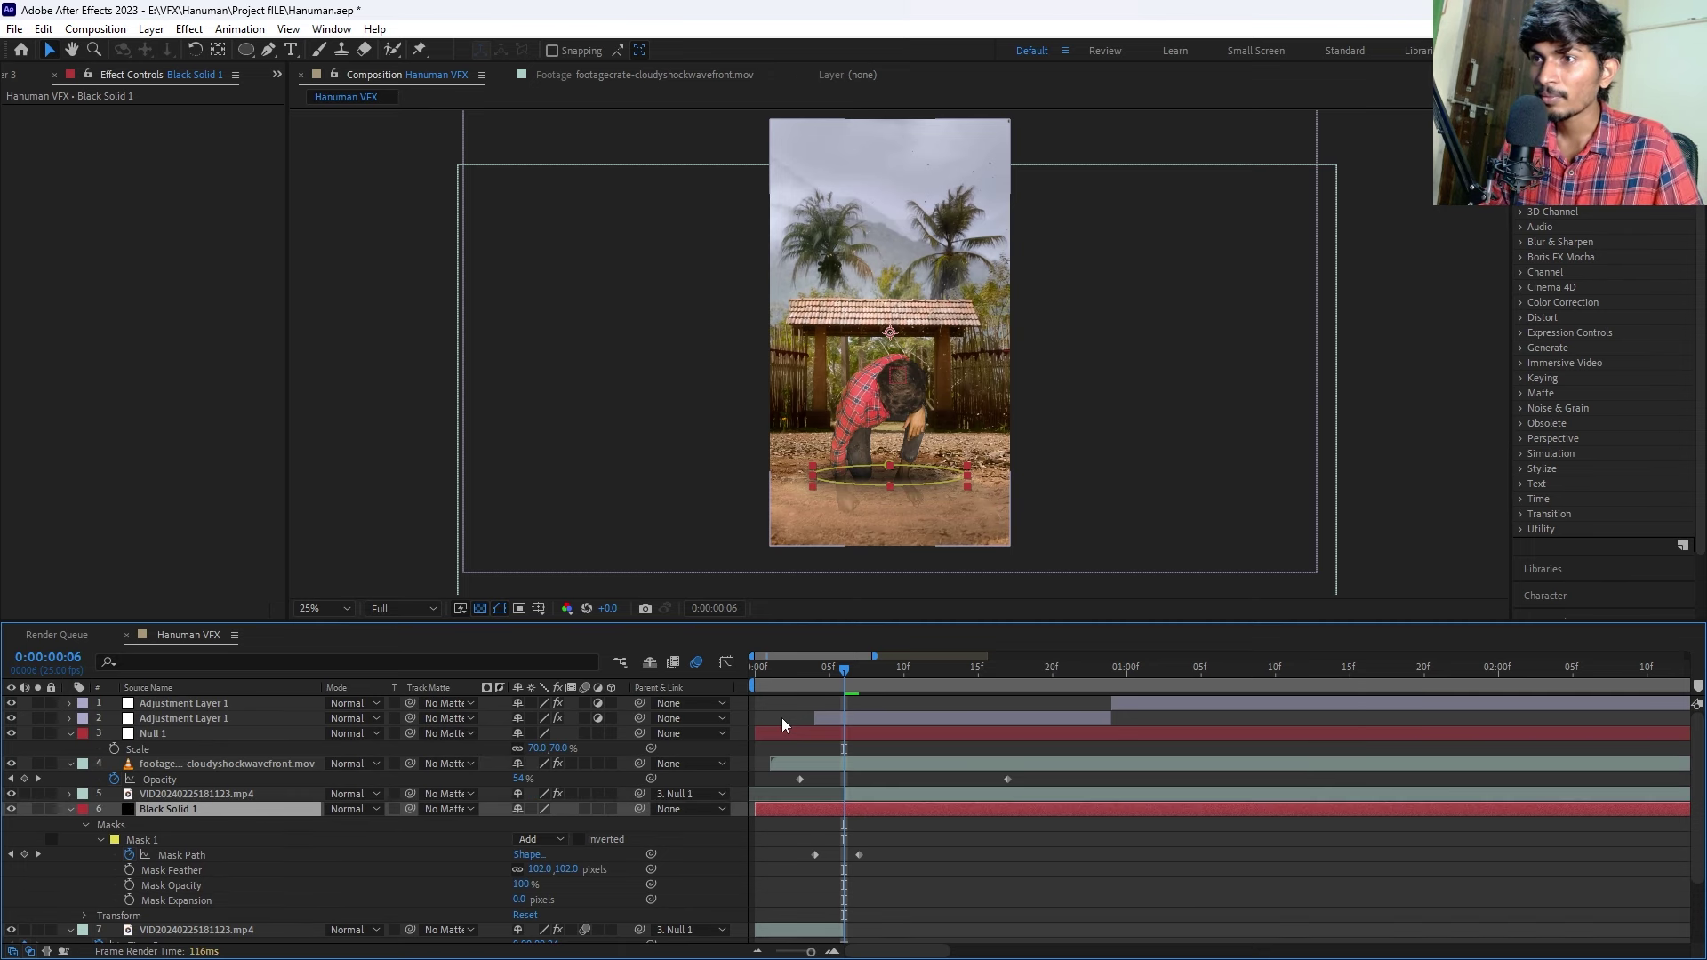
key("ctrl+bracketleft")
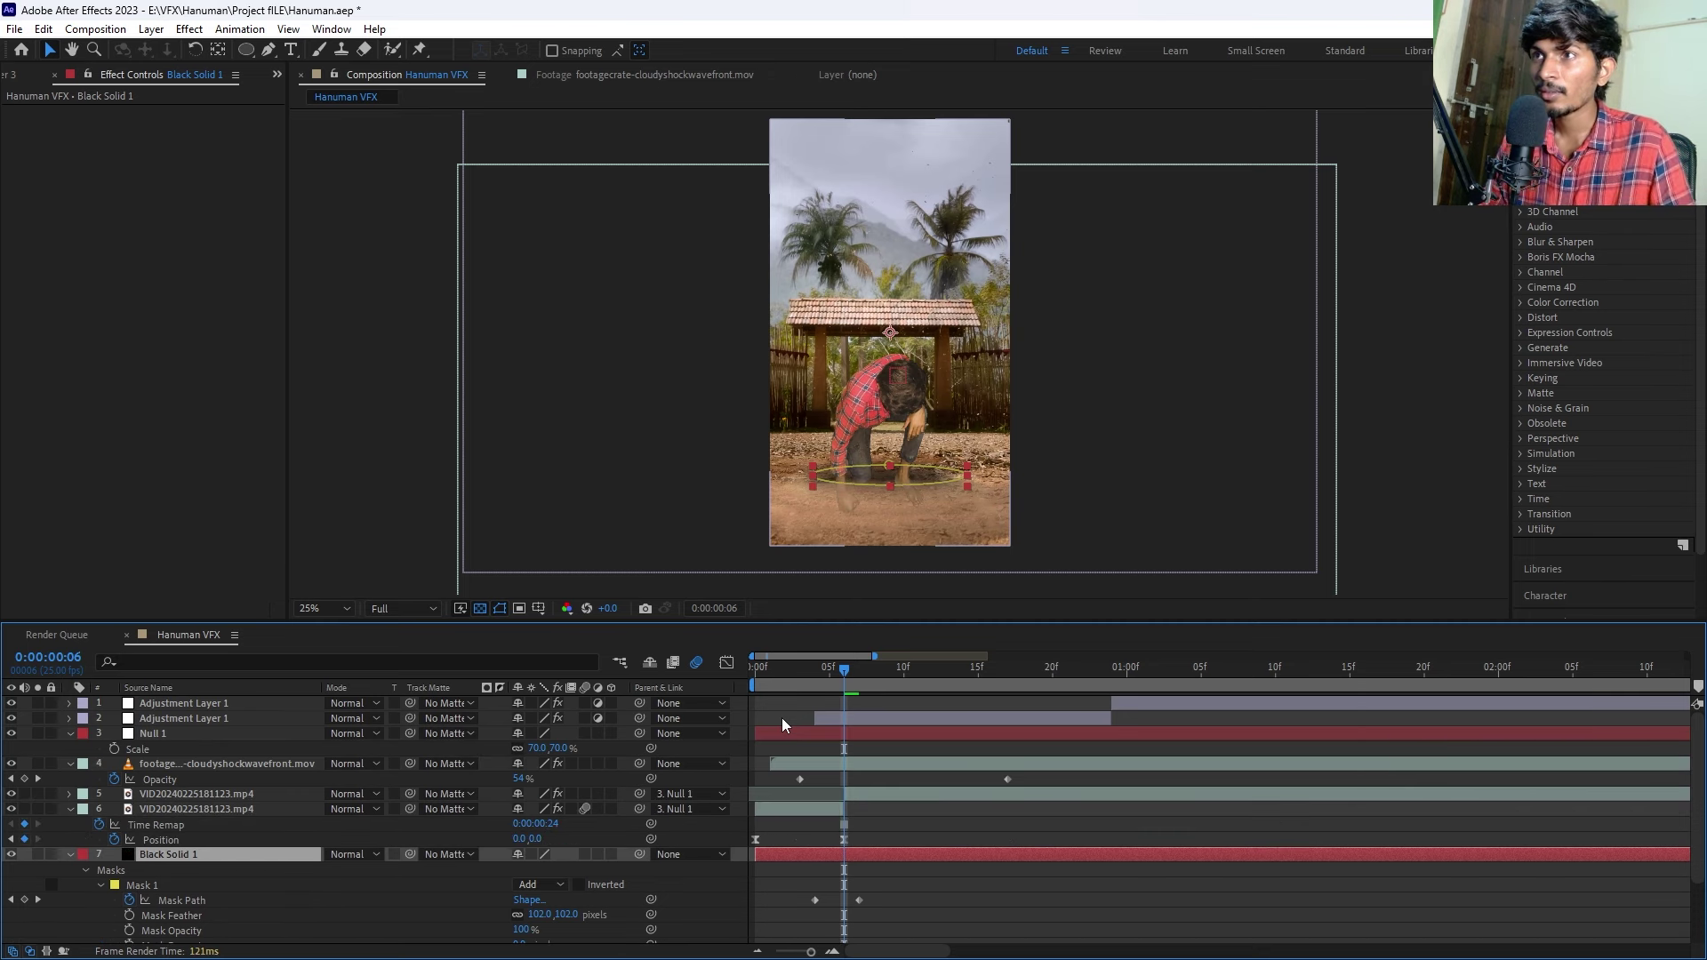
left_click(888, 469)
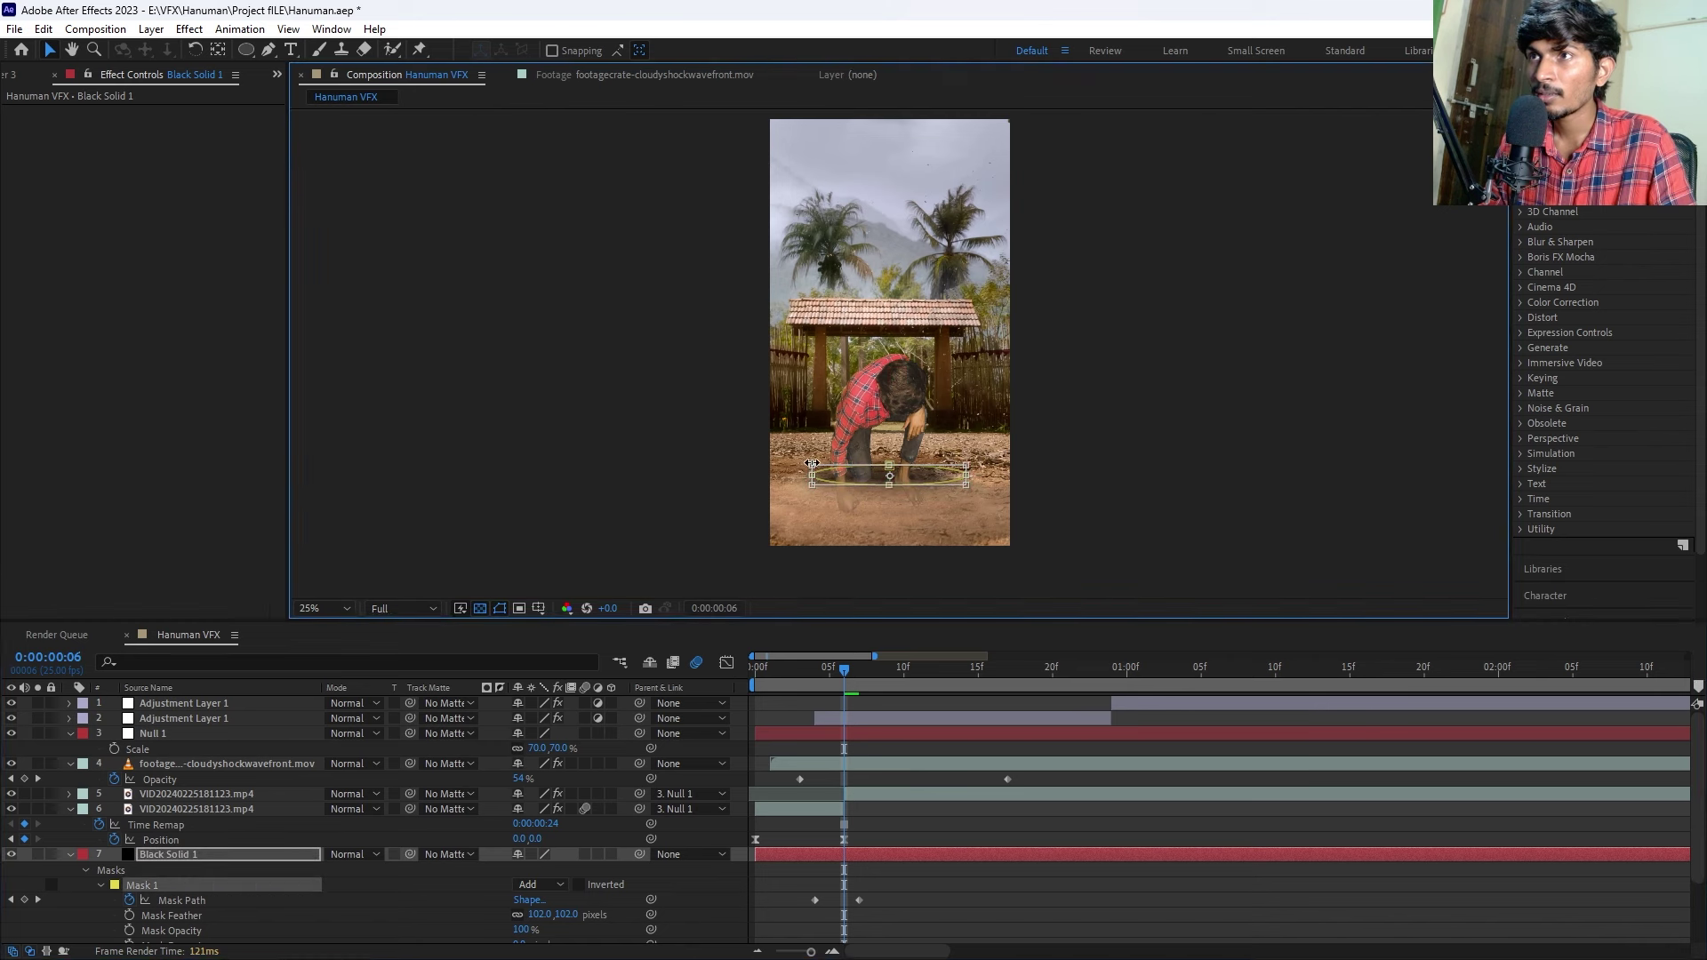
left_click_drag(860, 479, 861, 489)
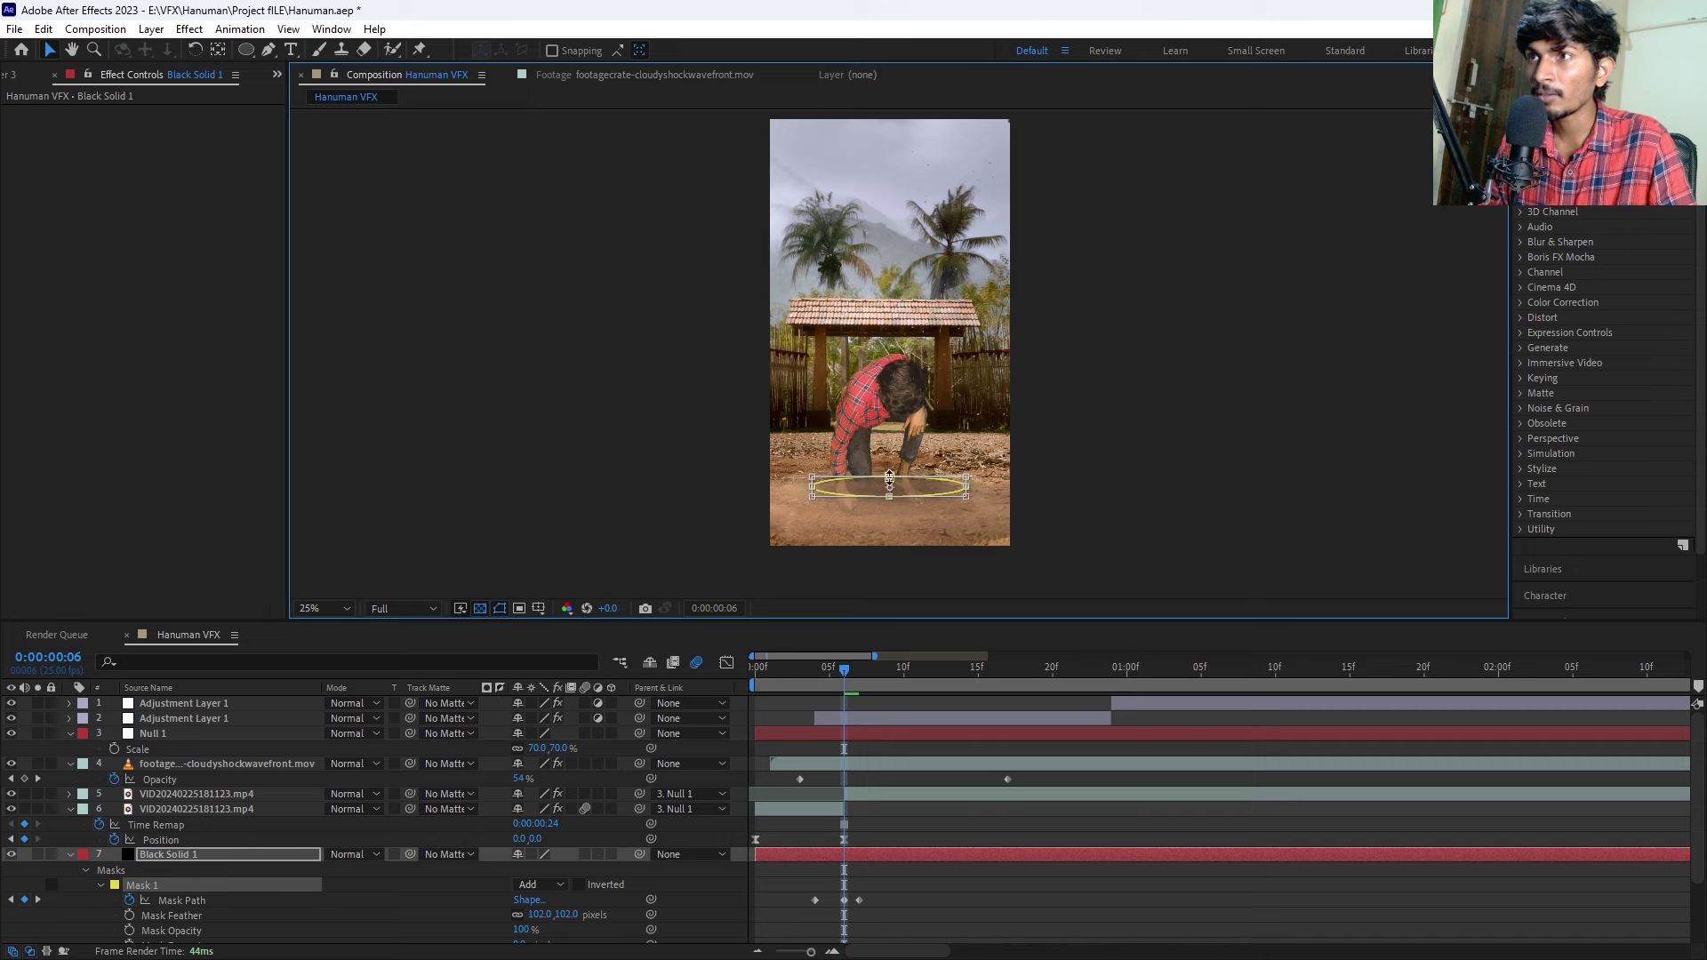
left_click(889, 478)
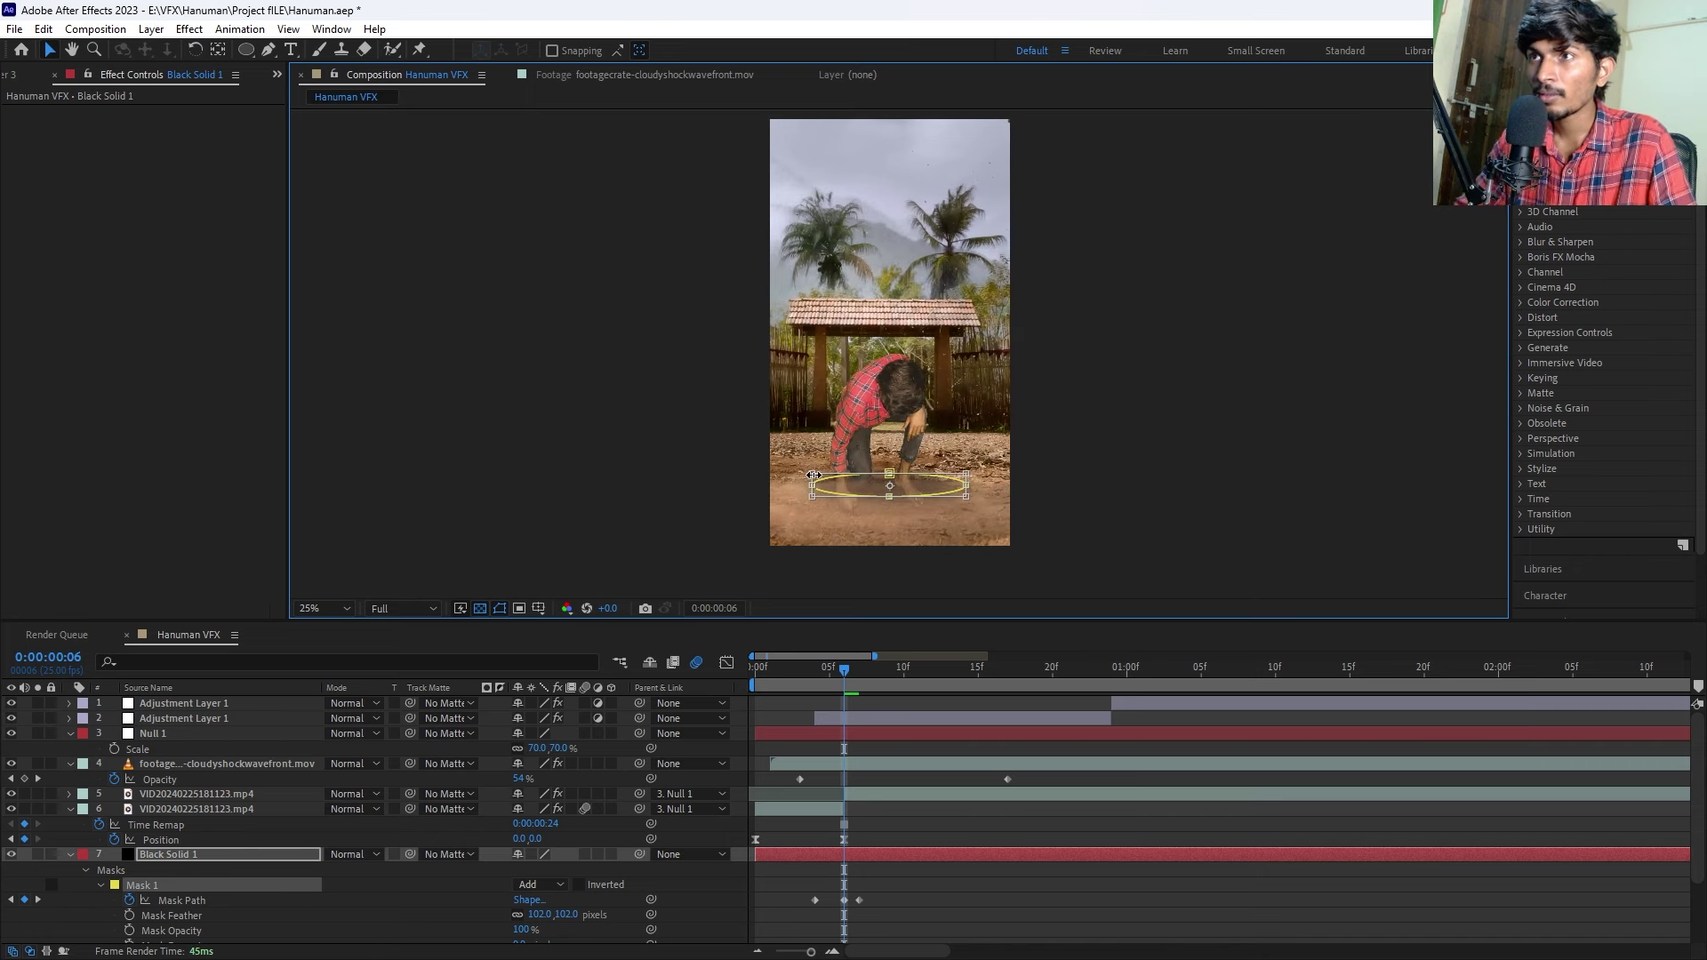
left_click_drag(812, 475, 790, 473)
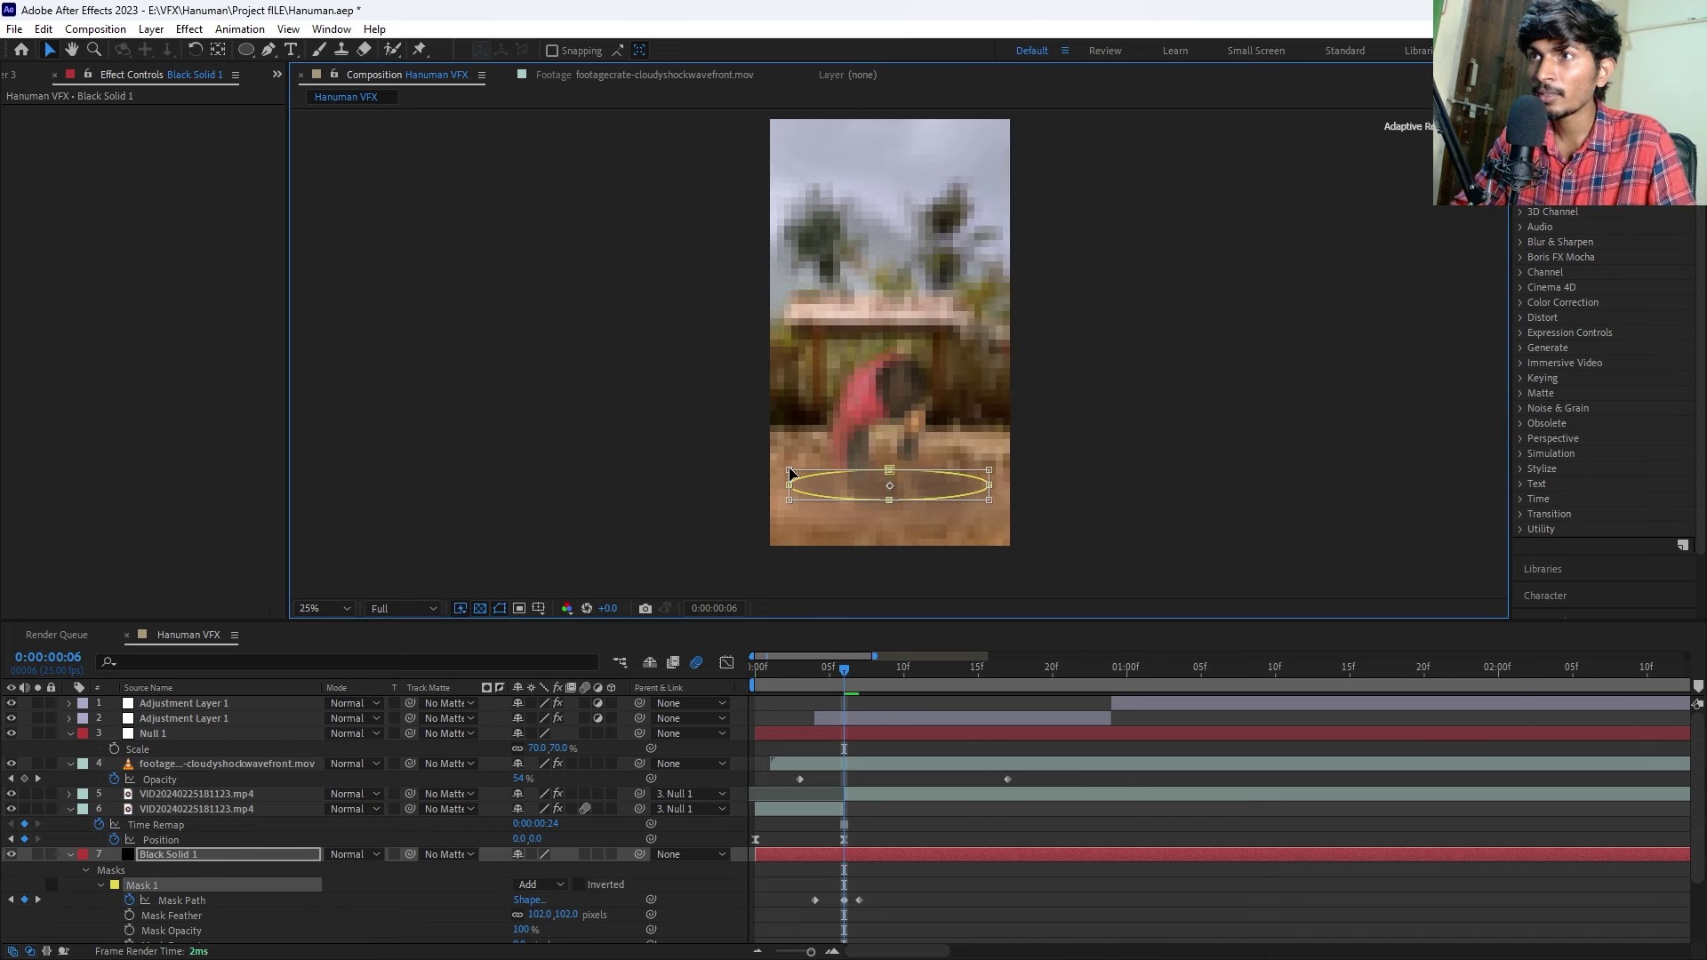
left_click_drag(790, 473, 783, 470)
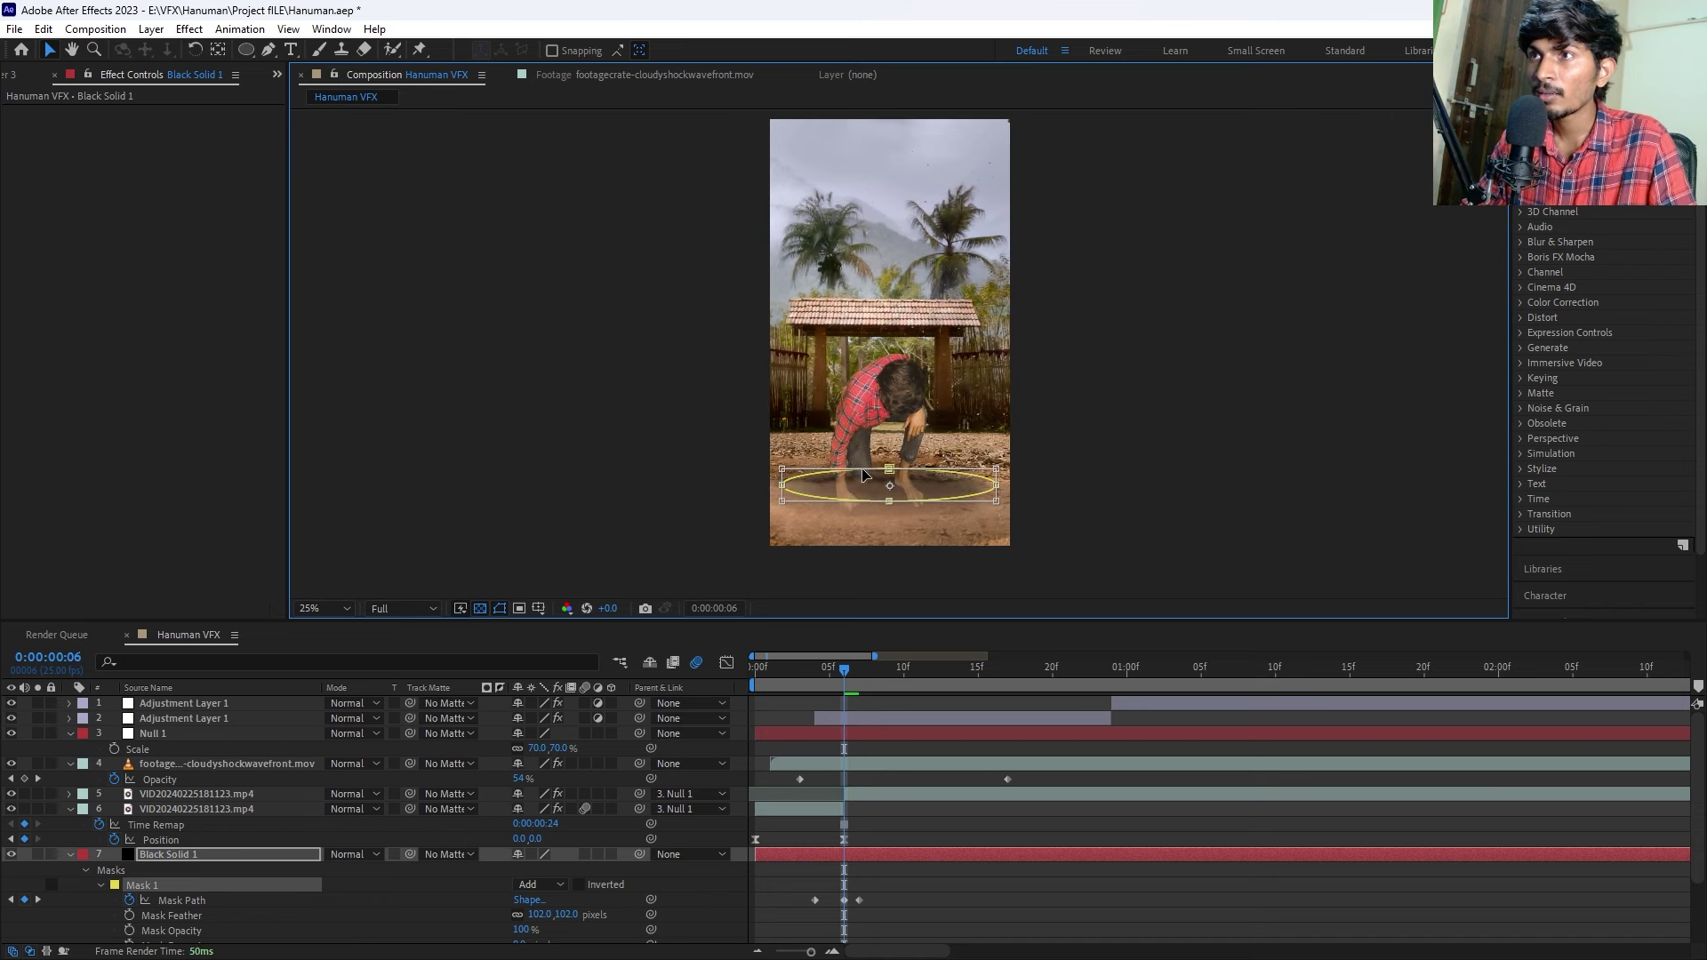
left_click_drag(862, 474, 864, 482)
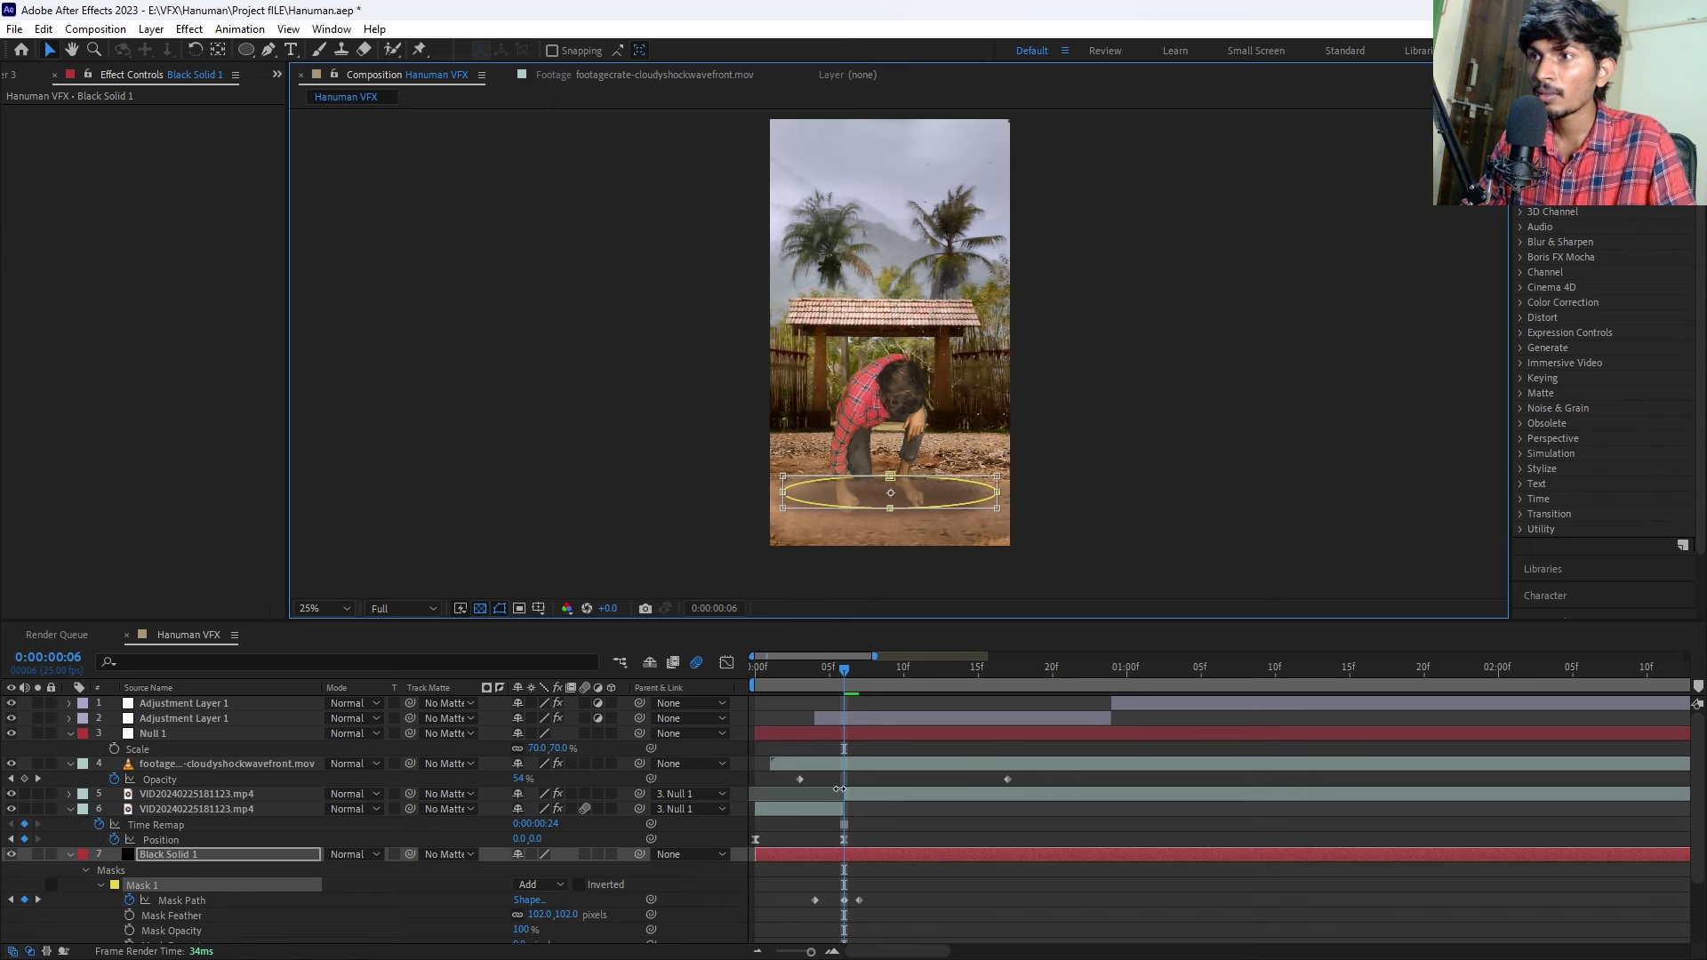
Set Mask 1's feather to 104 pixels.
left_click(867, 829)
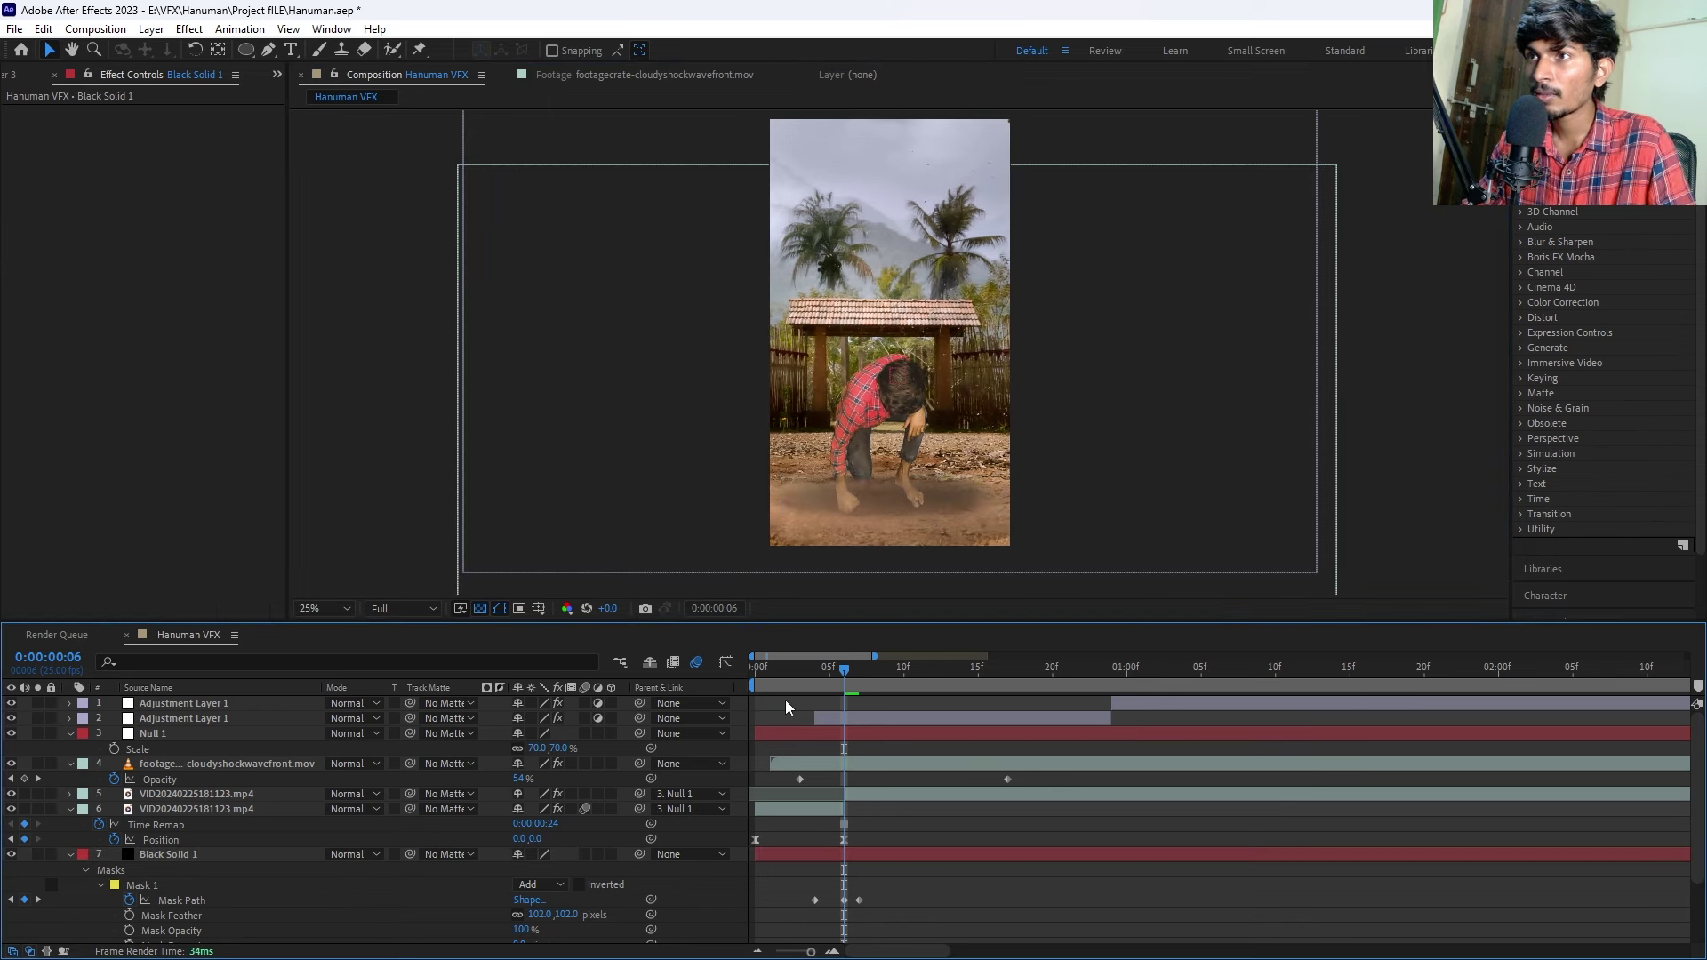
left_click(832, 857)
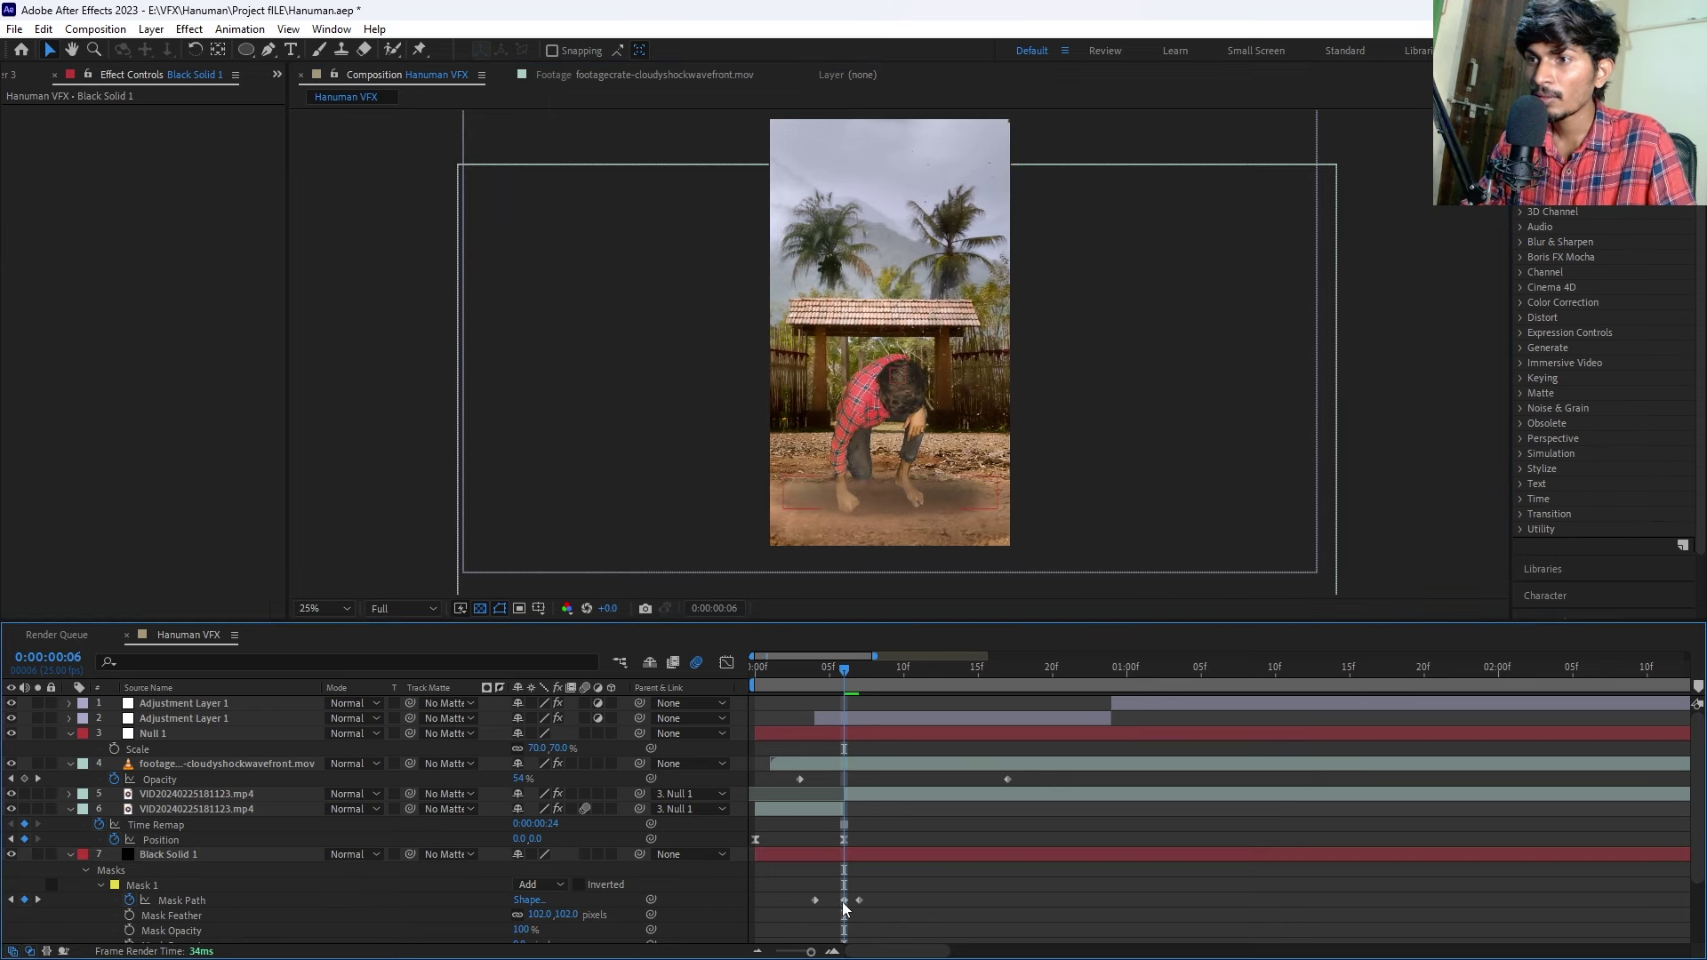
left_click(859, 900)
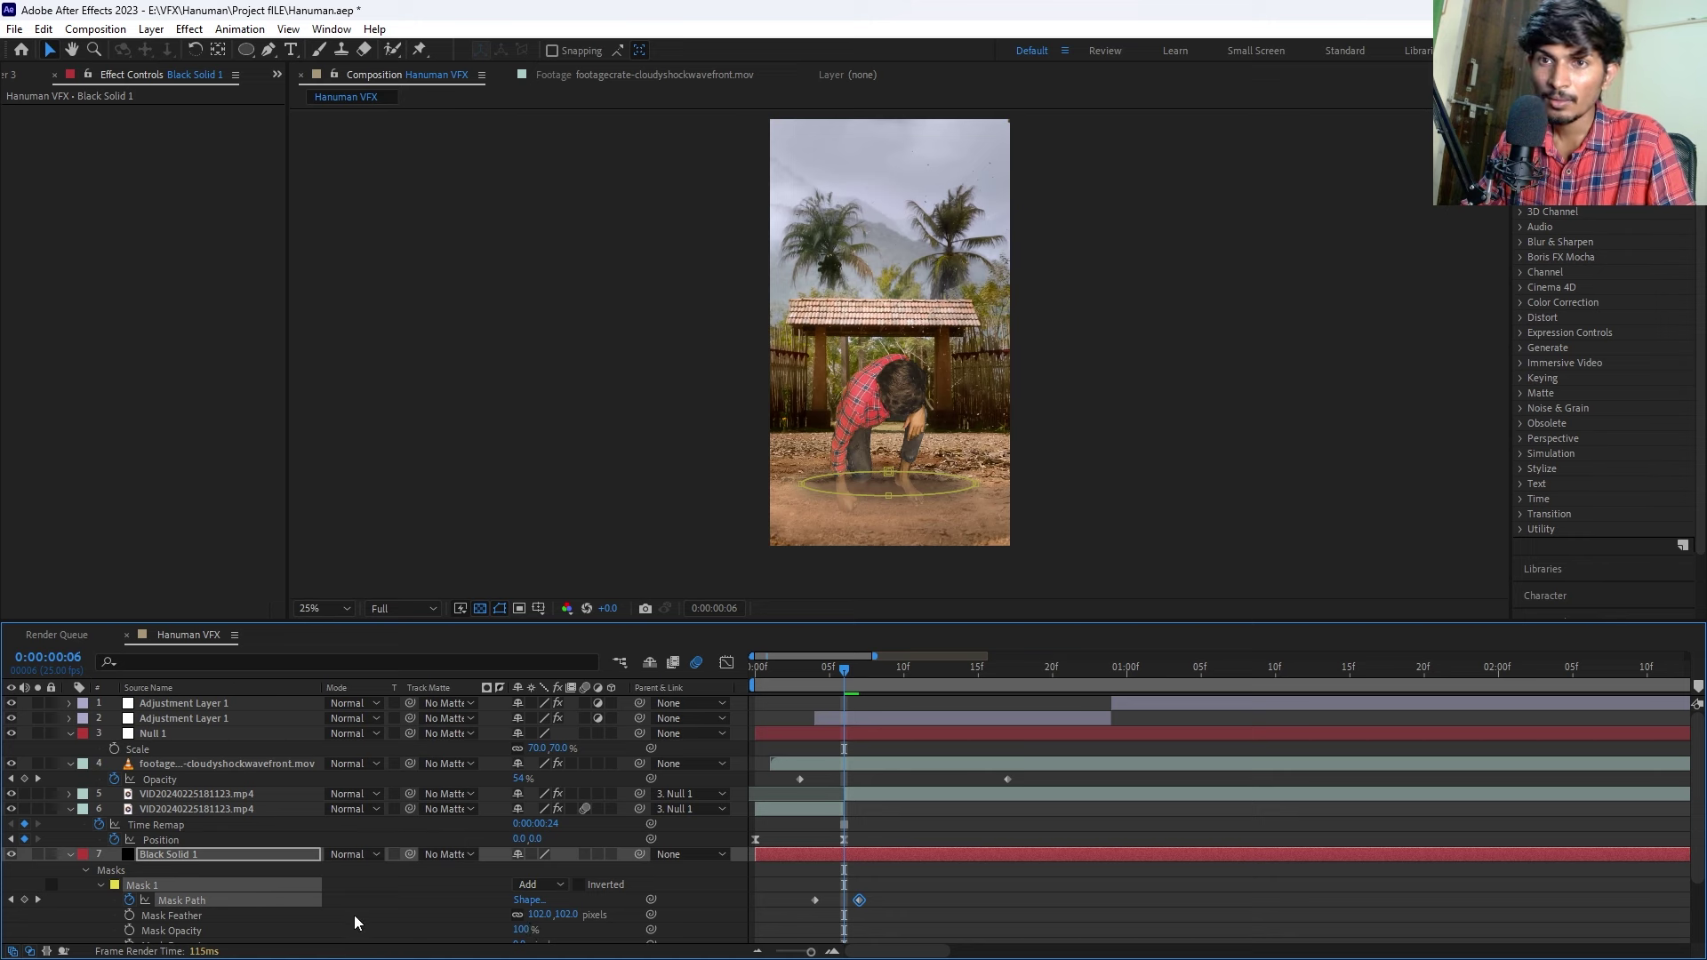
left_click_drag(542, 916, 548, 914)
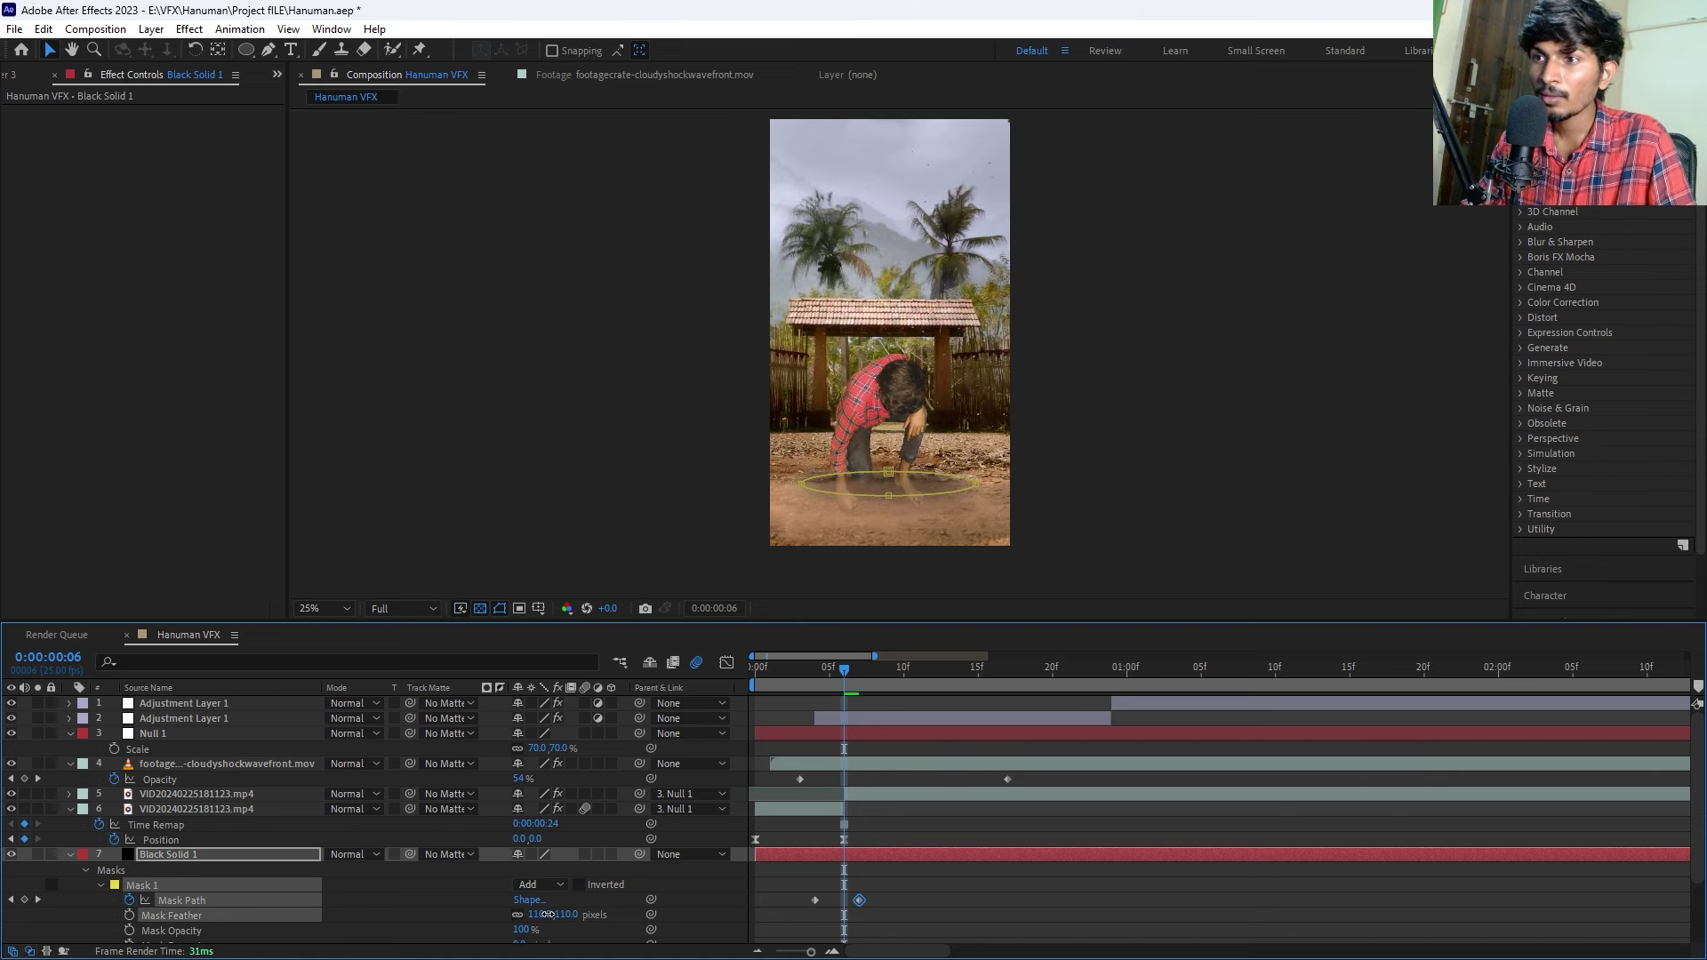
left_click_drag(546, 914, 541, 914)
Duplicate Black Solid 1, offset the copy one frame later, and preview to frame 7.
left_click(790, 854)
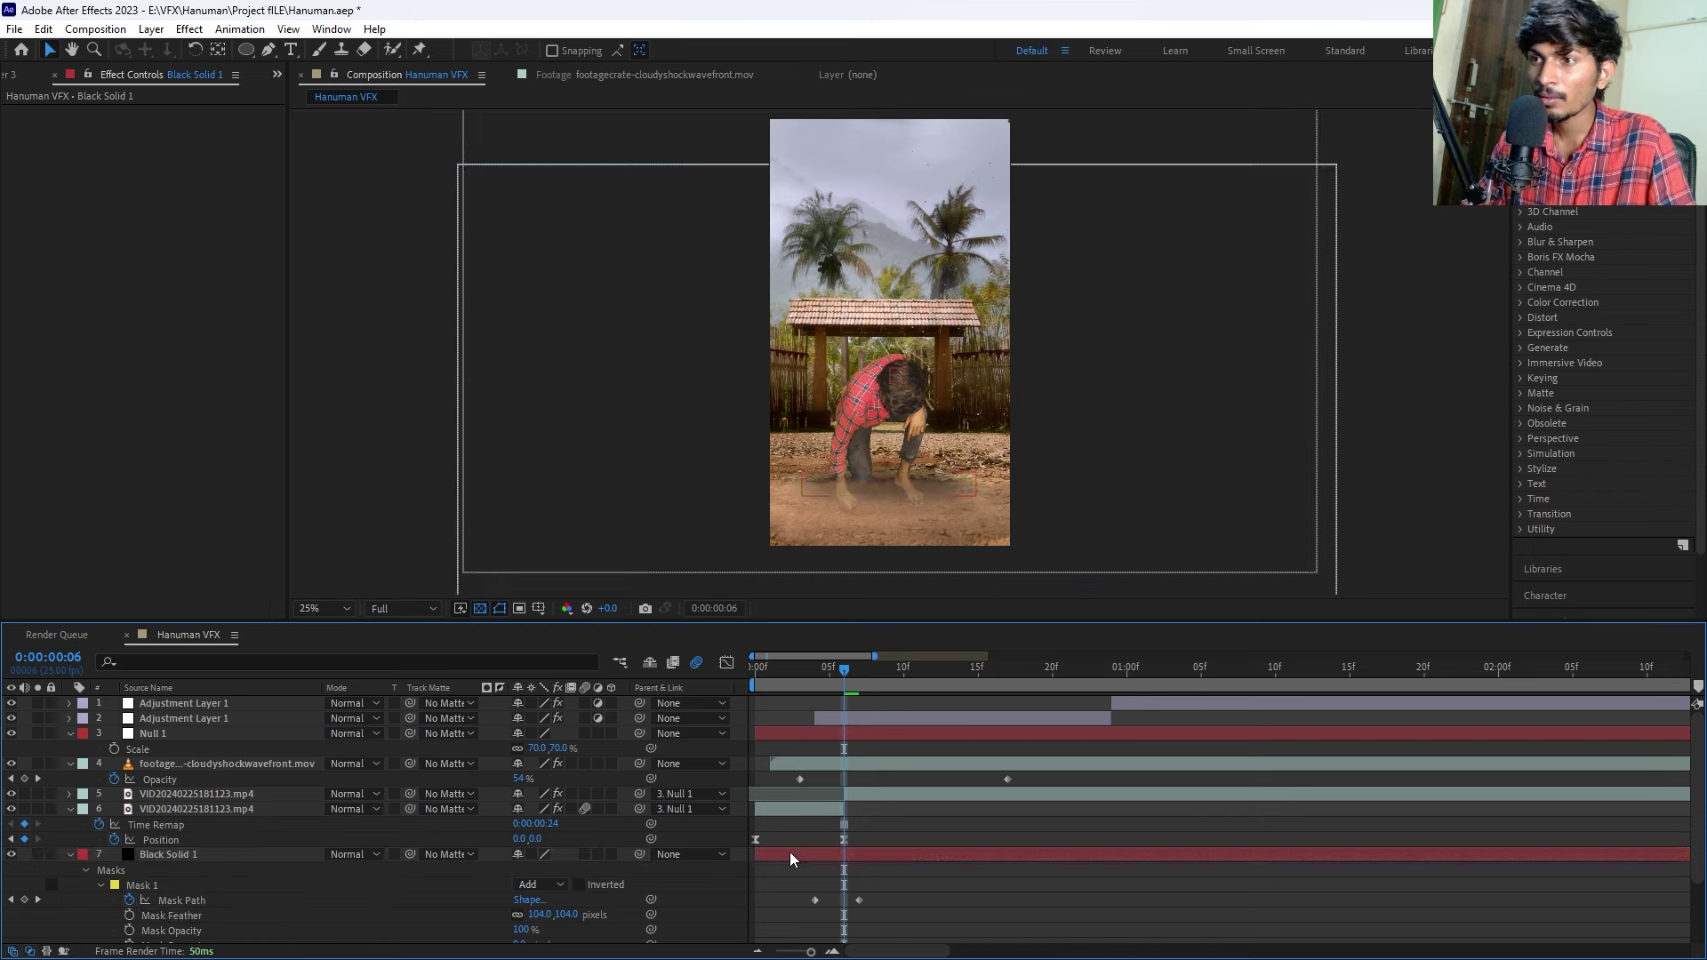
key("ctrl+d")
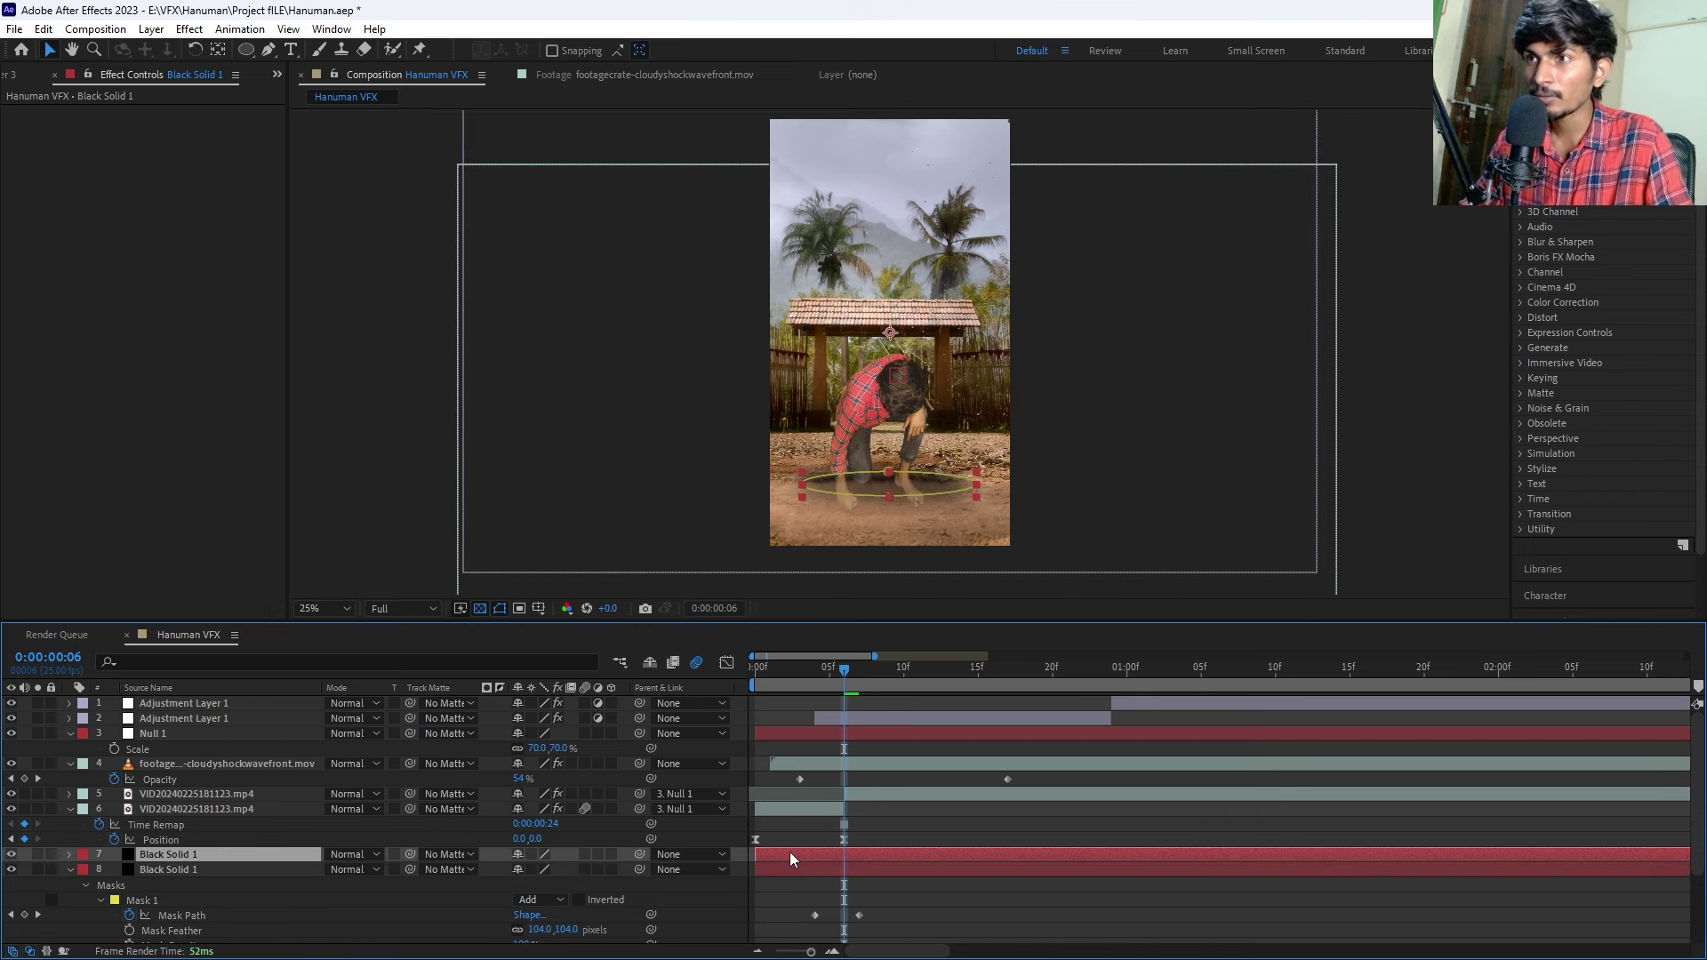
key("alt+Page_Down")
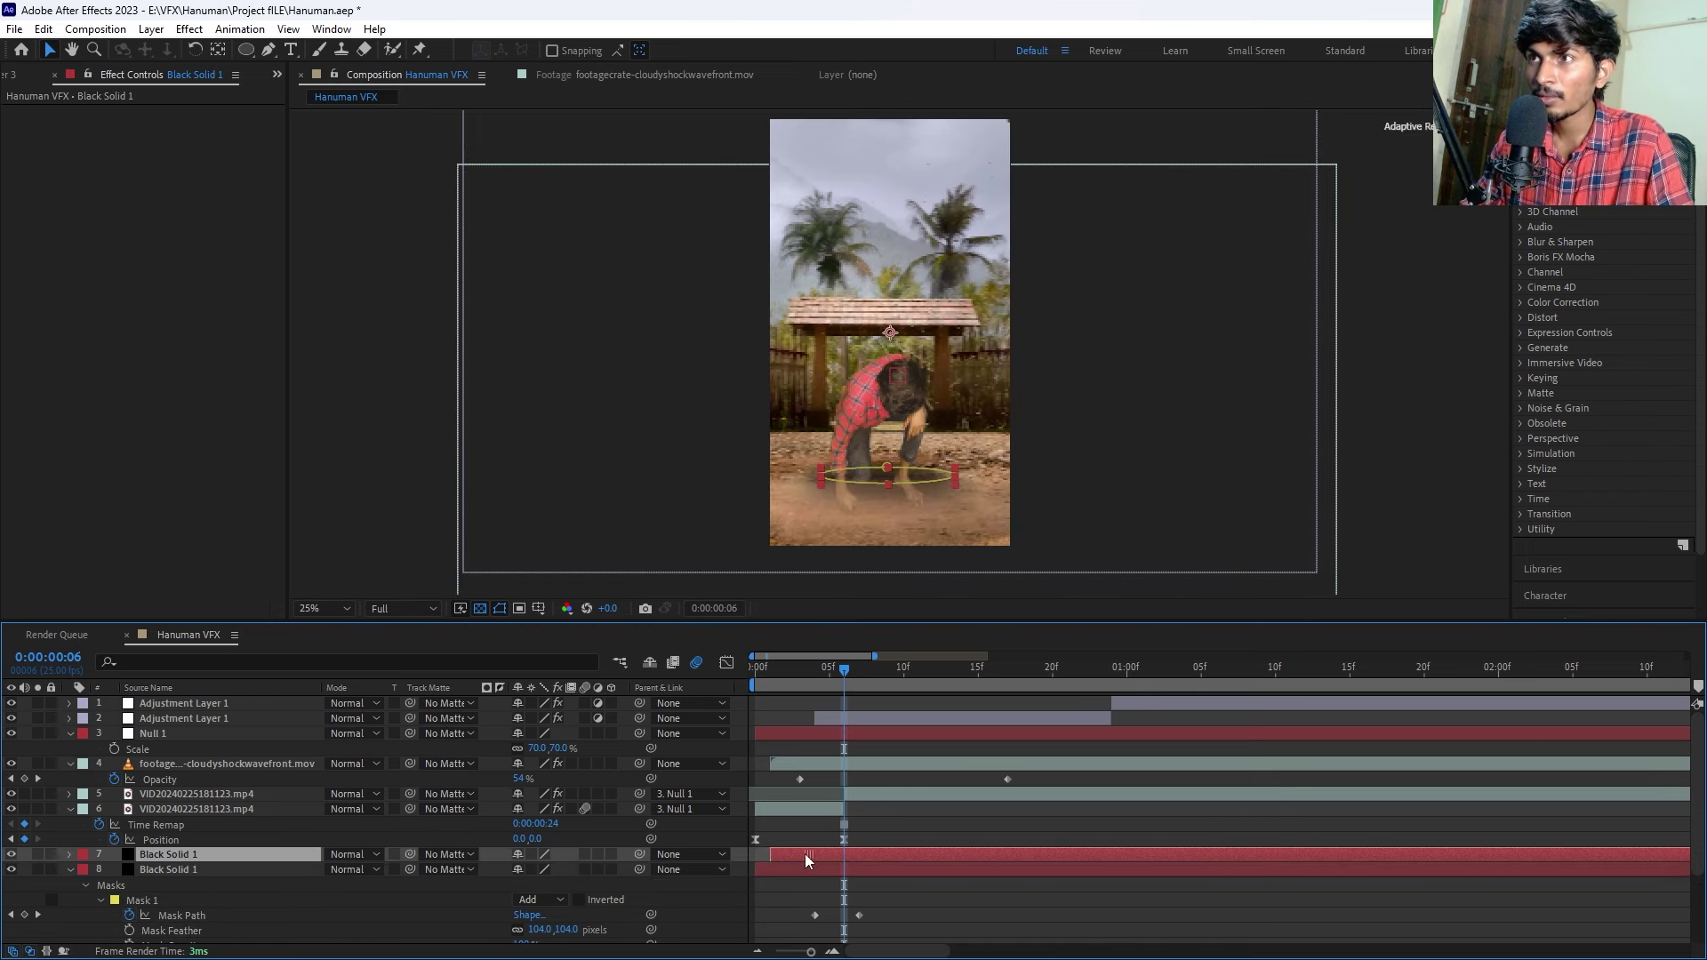
left_click_drag(825, 668, 755, 668)
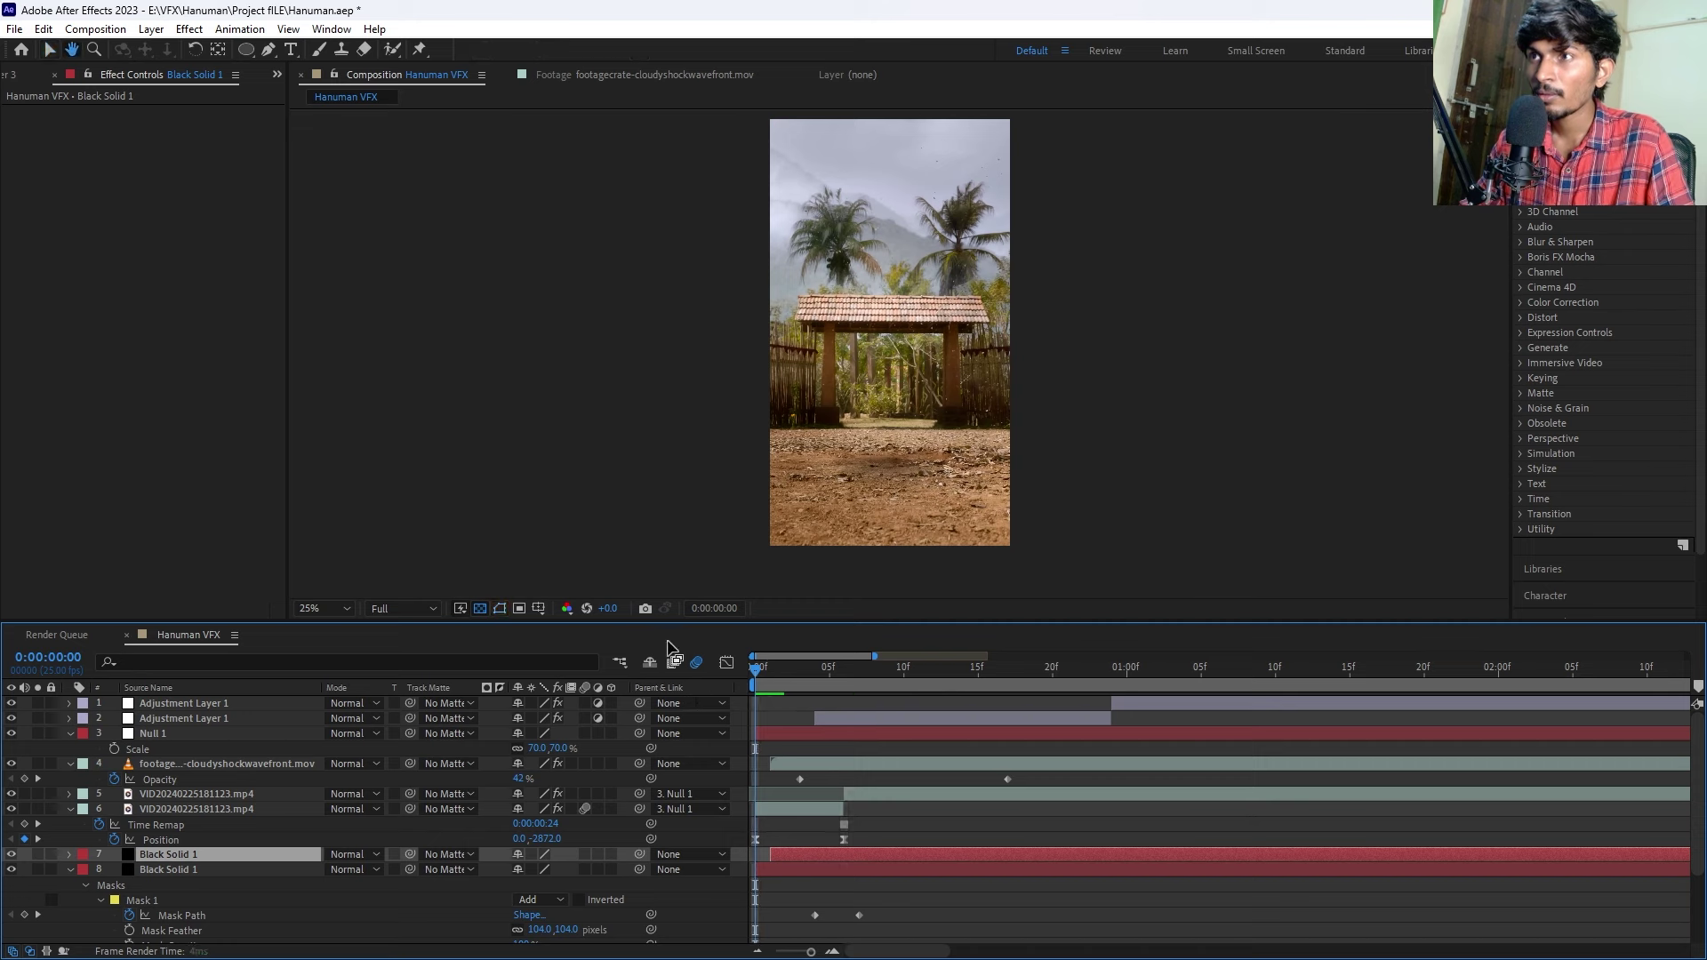
key("space")
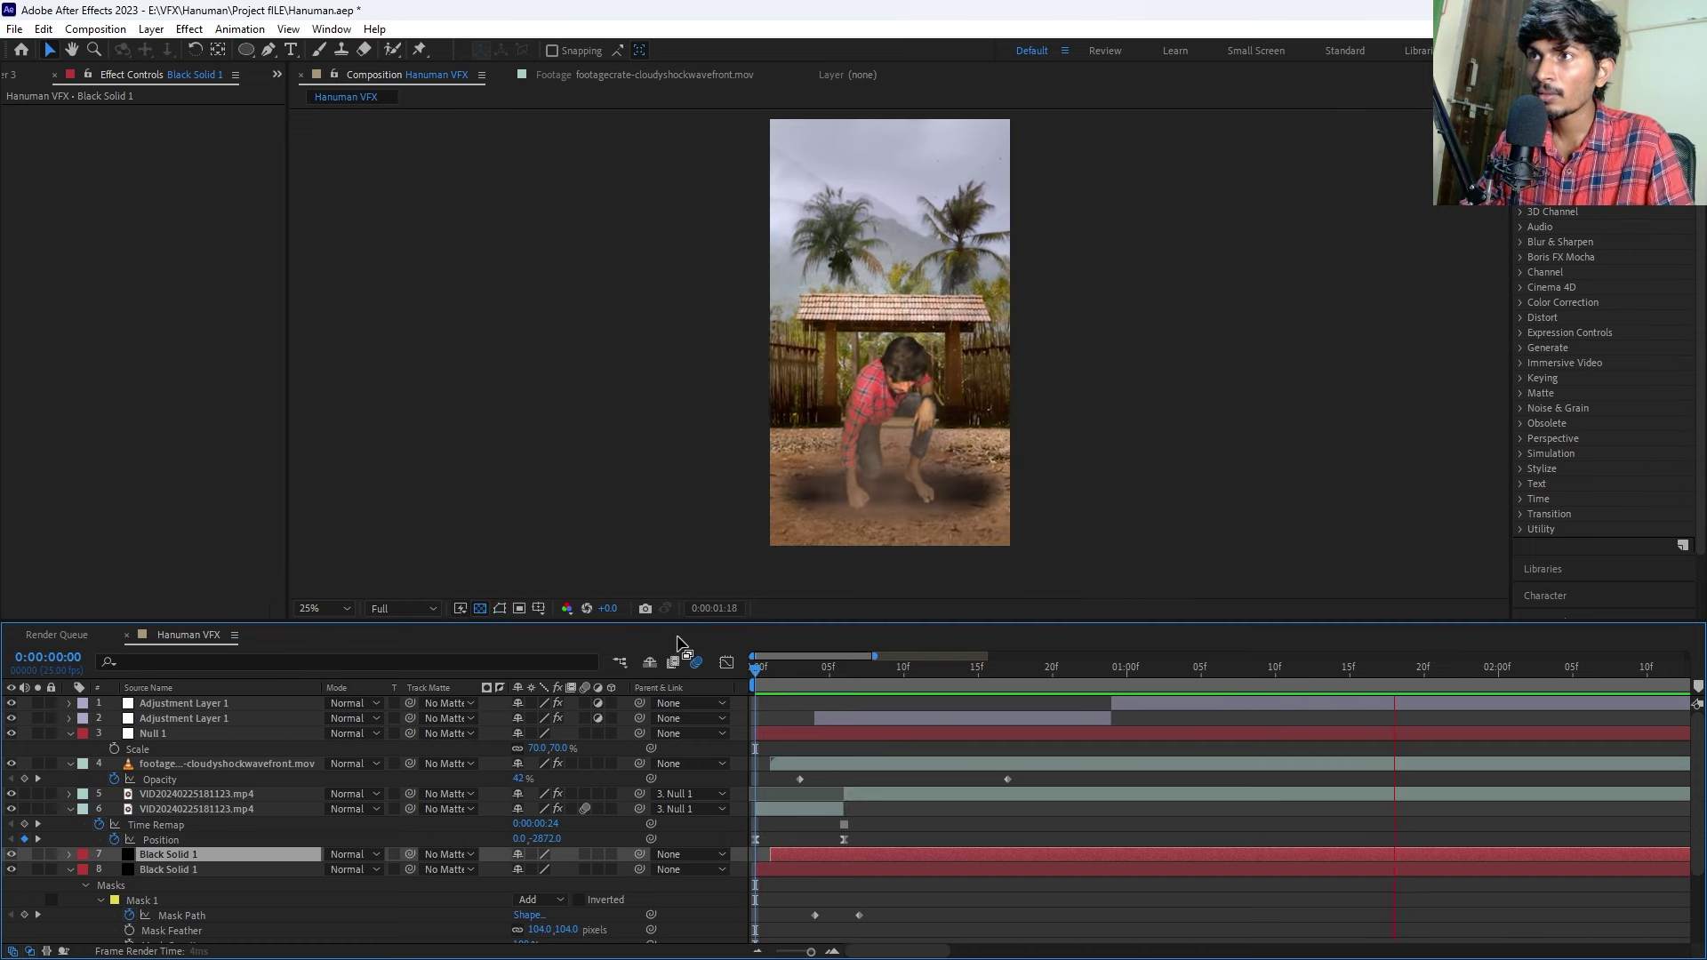
key("space")
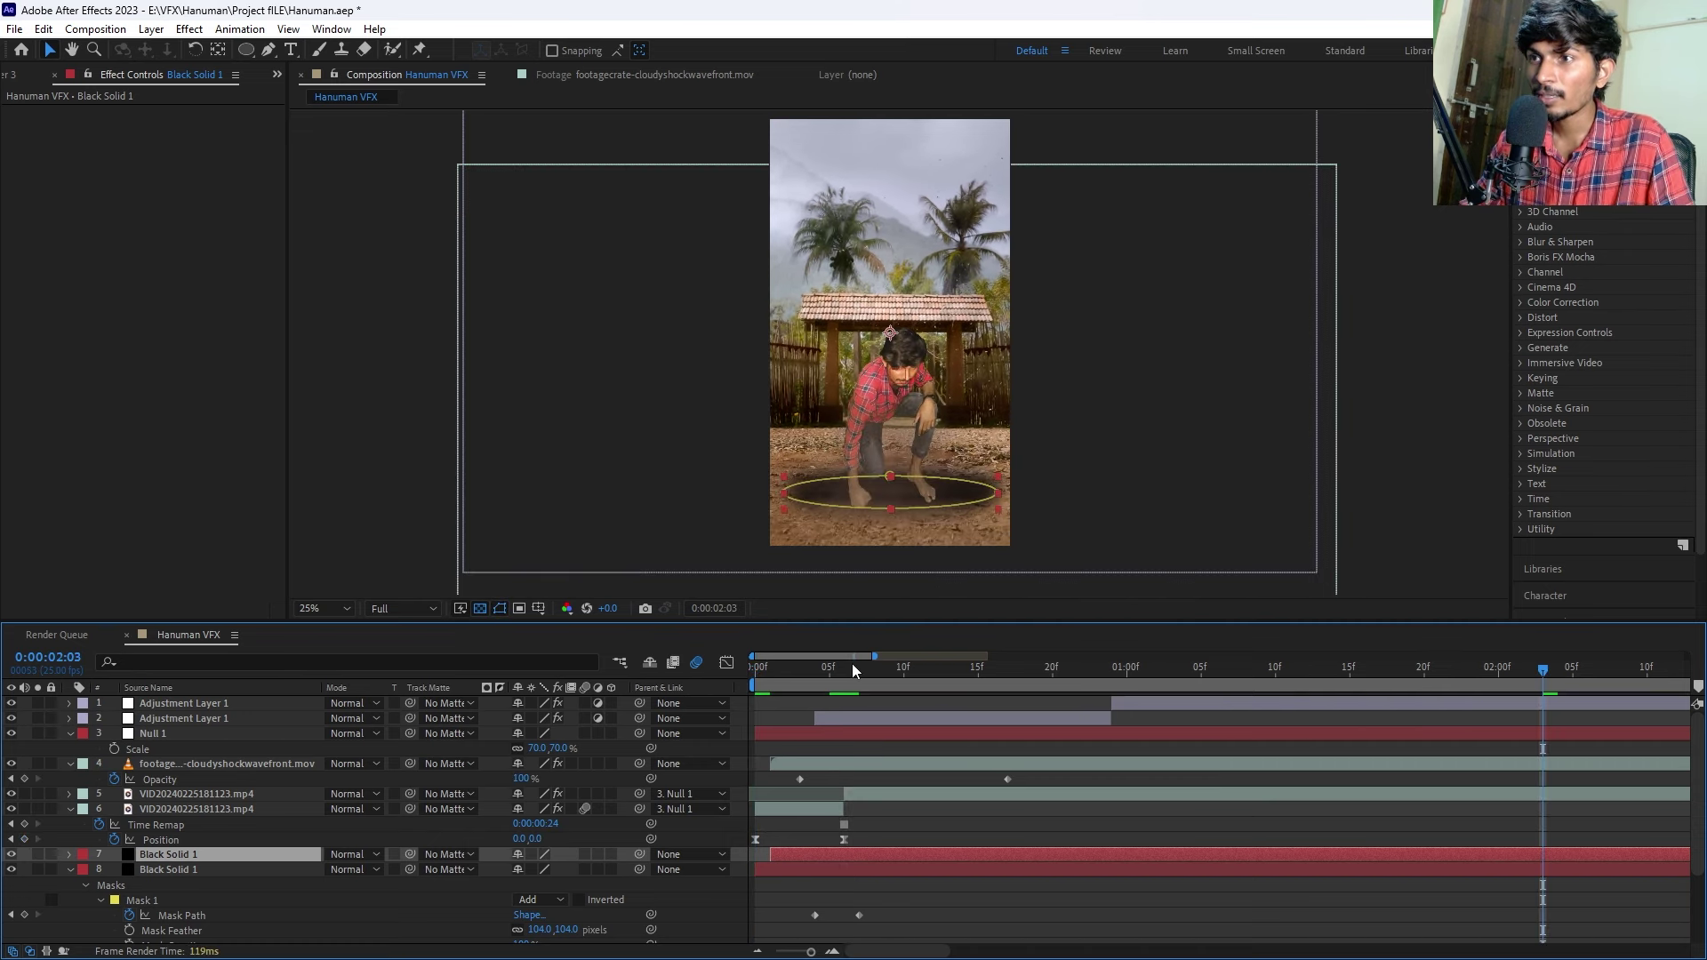
left_click(865, 669)
left_click_drag(868, 672, 862, 679)
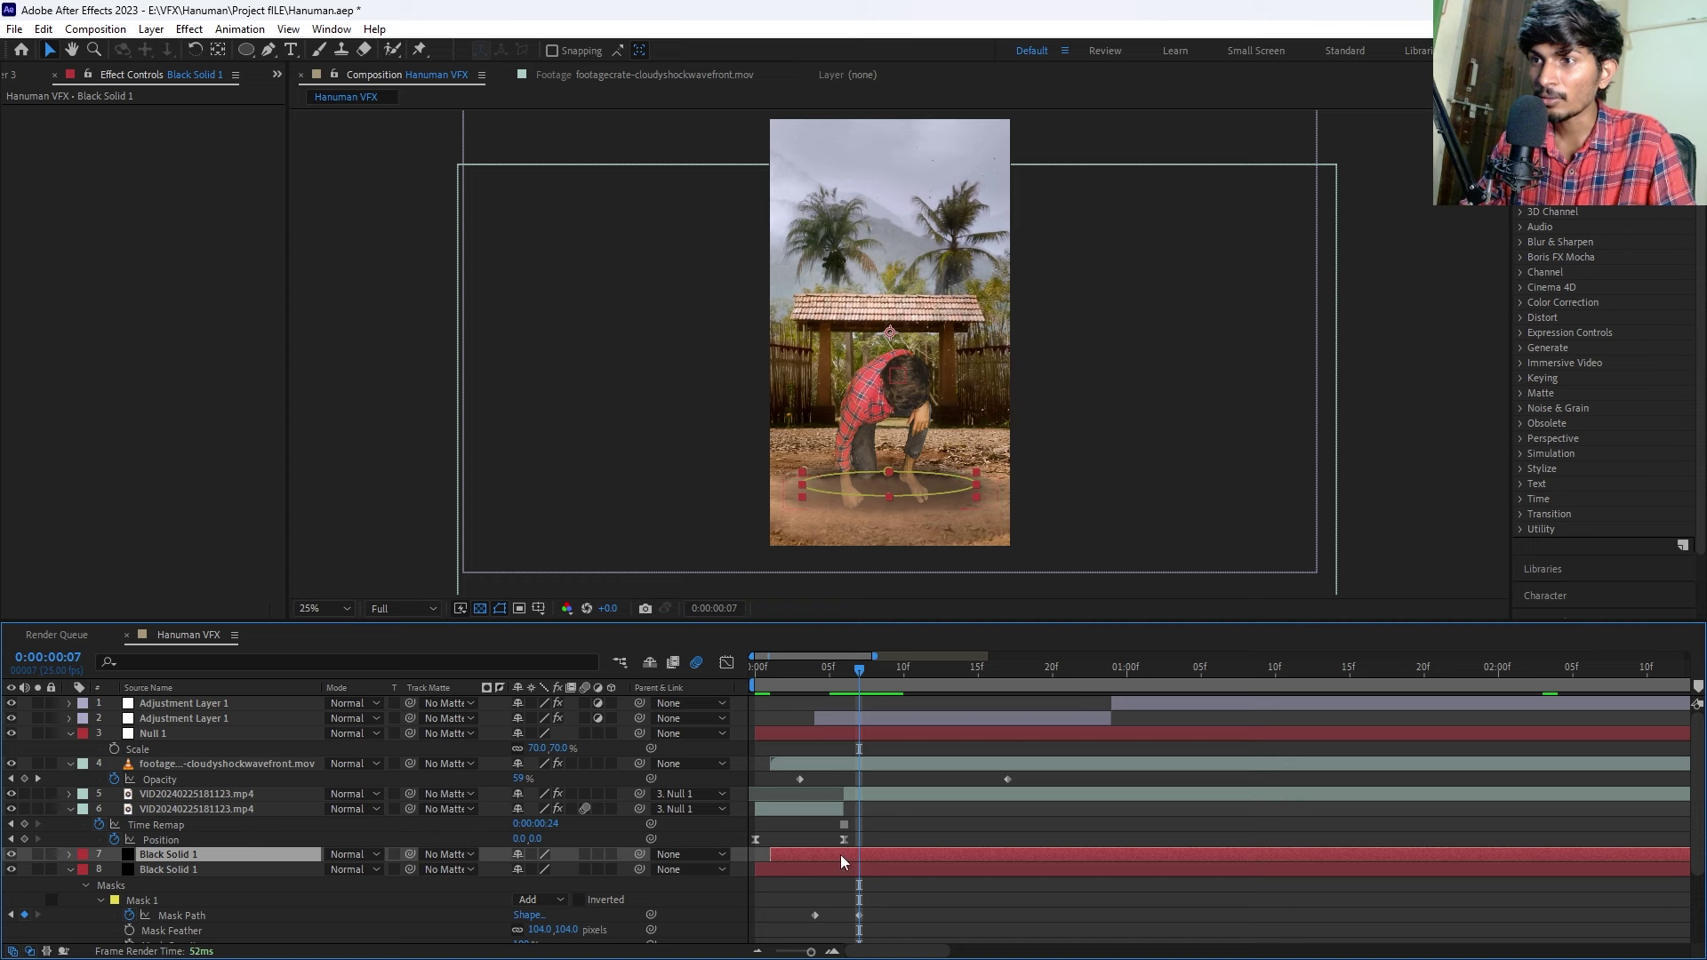
Keyframe the copy's Mask Feather from 104 at frame 7 to 0 at frame 18, plus a Mask Path keyframe.
key("f")
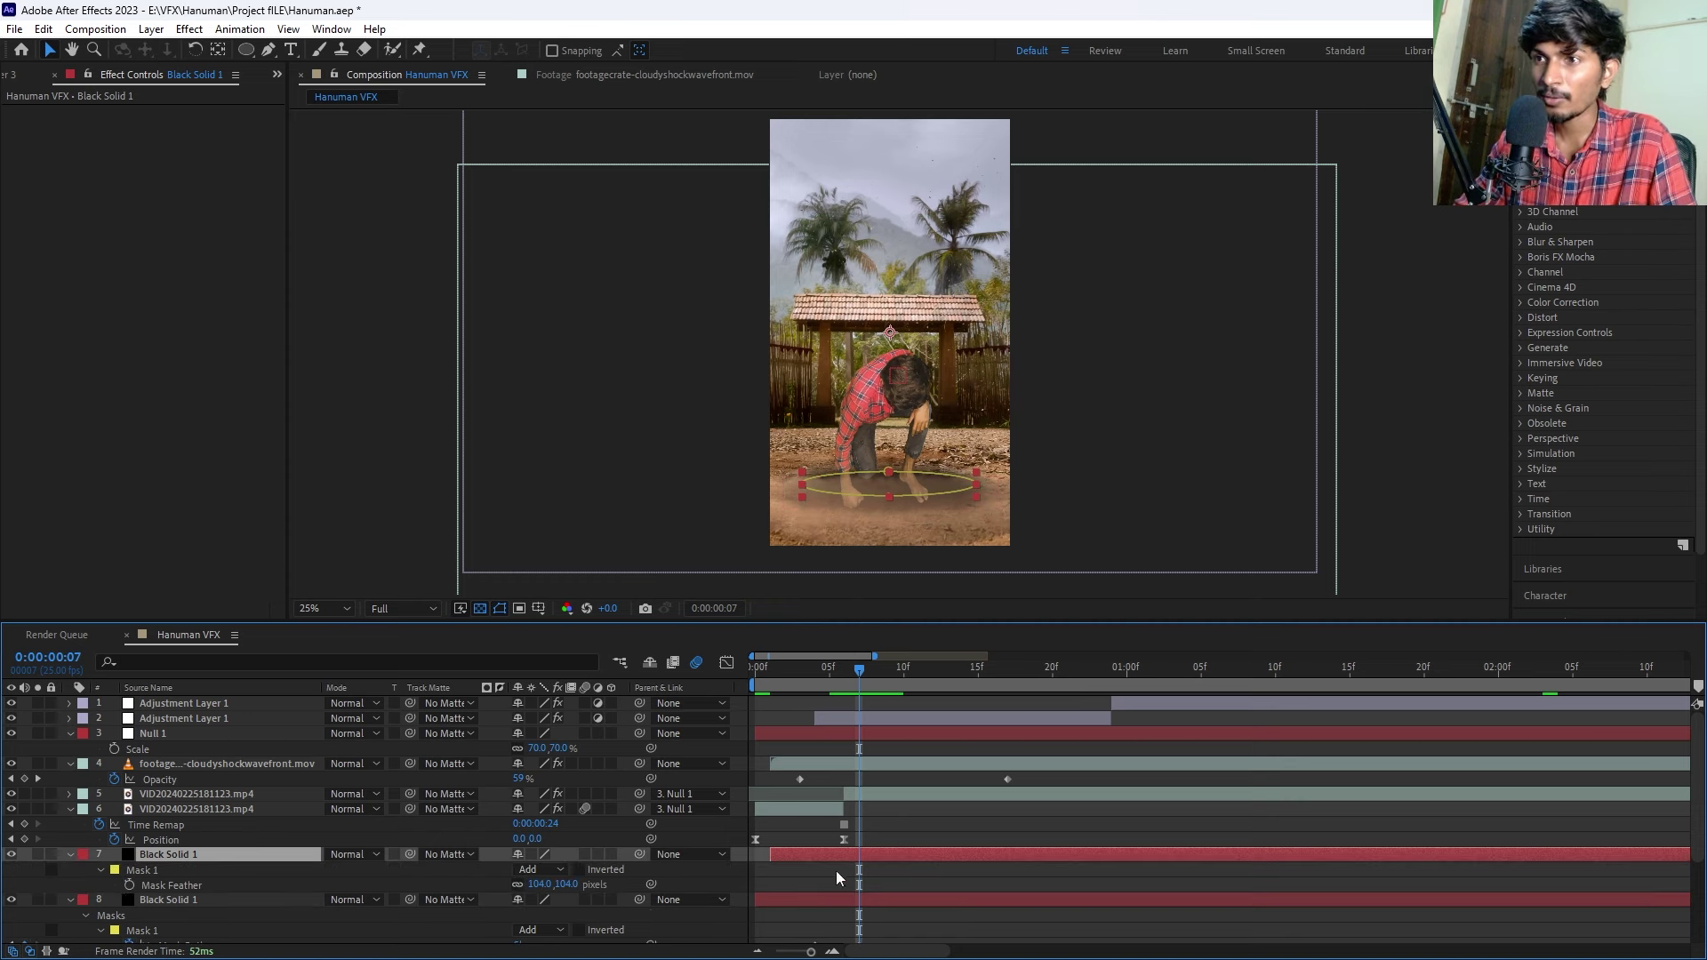
left_click(130, 885)
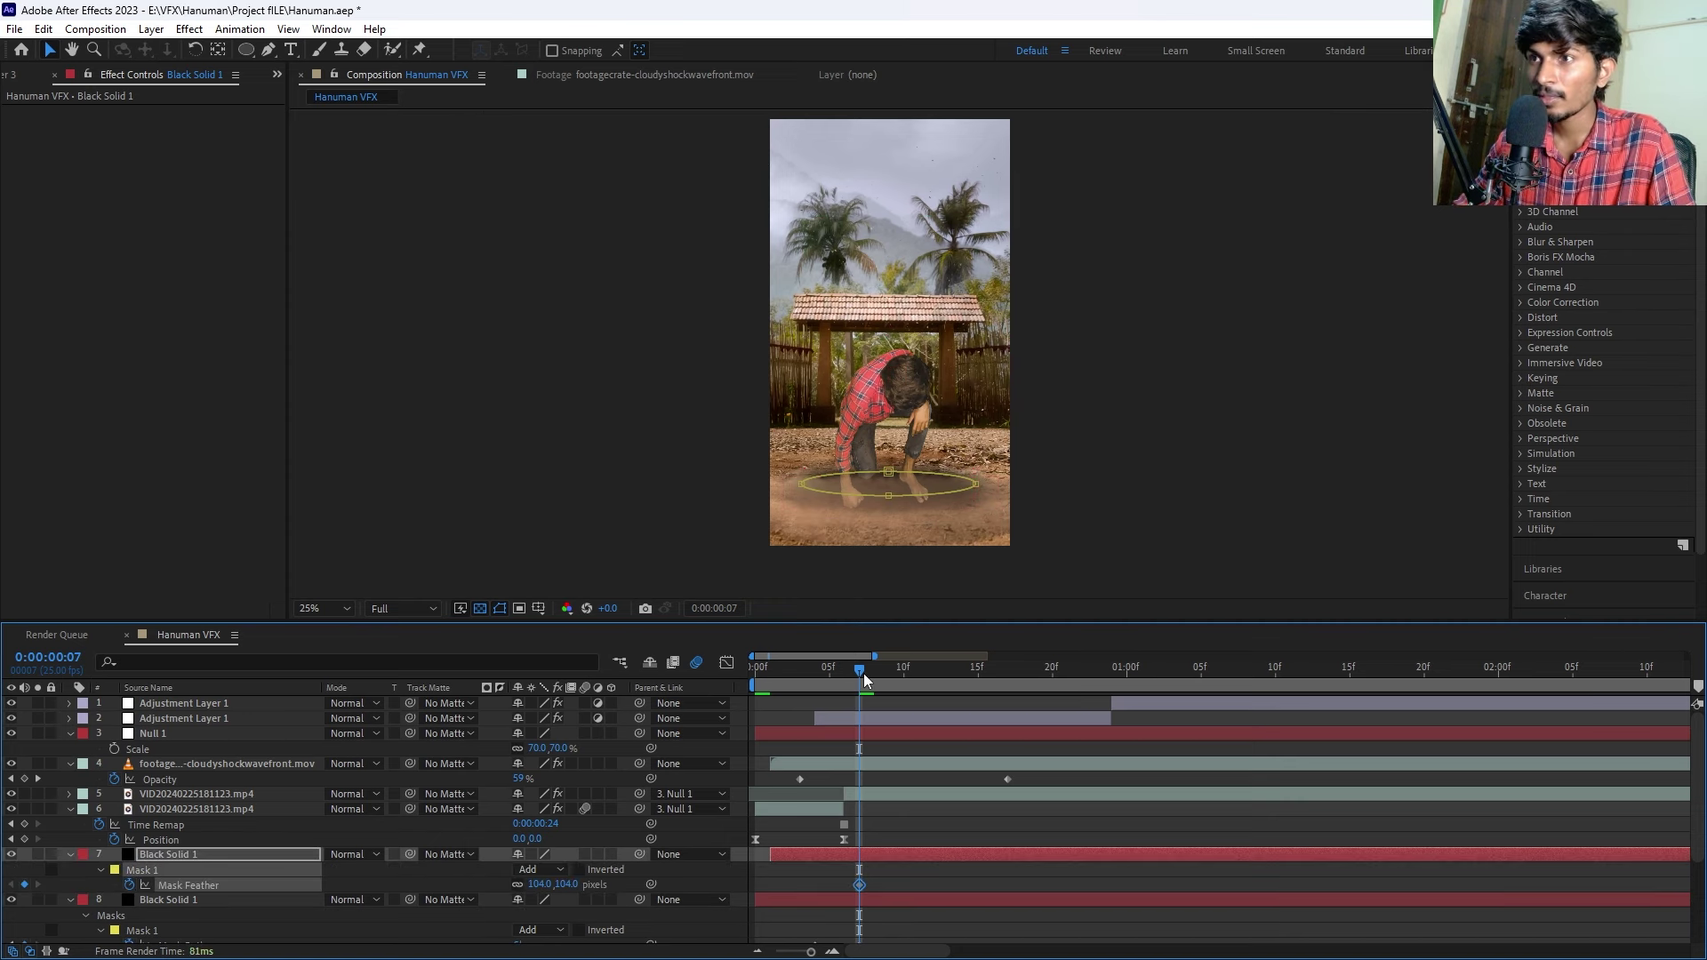
left_click_drag(862, 671, 1020, 680)
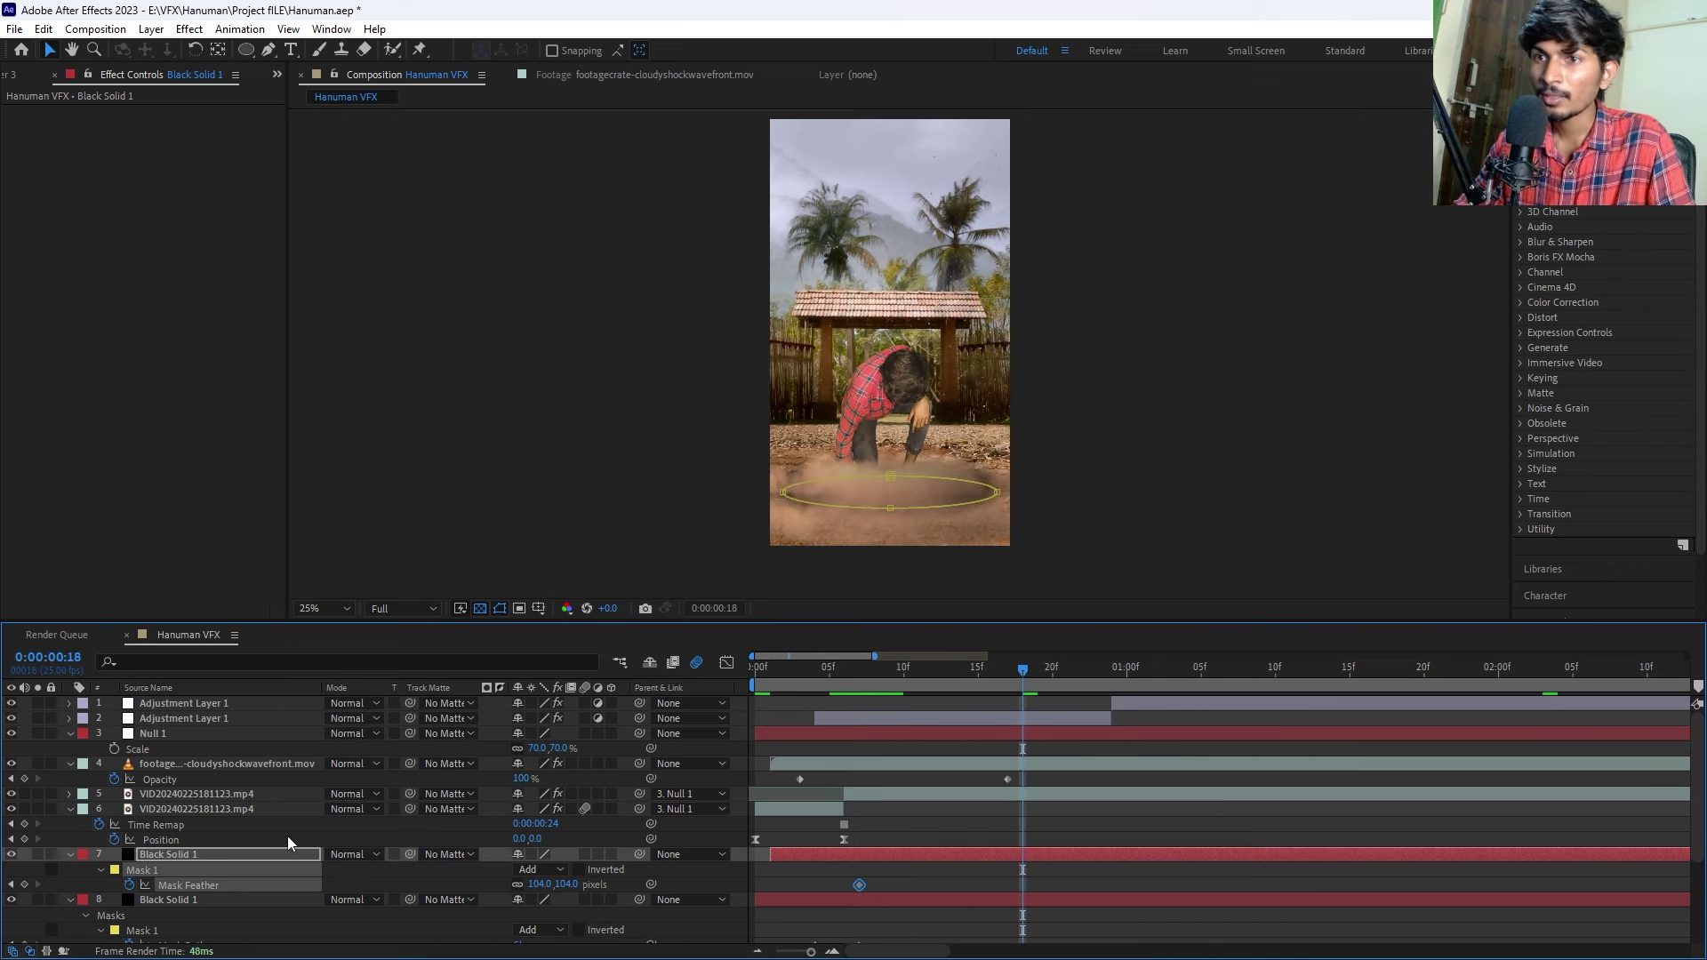
left_click_drag(542, 885, 481, 884)
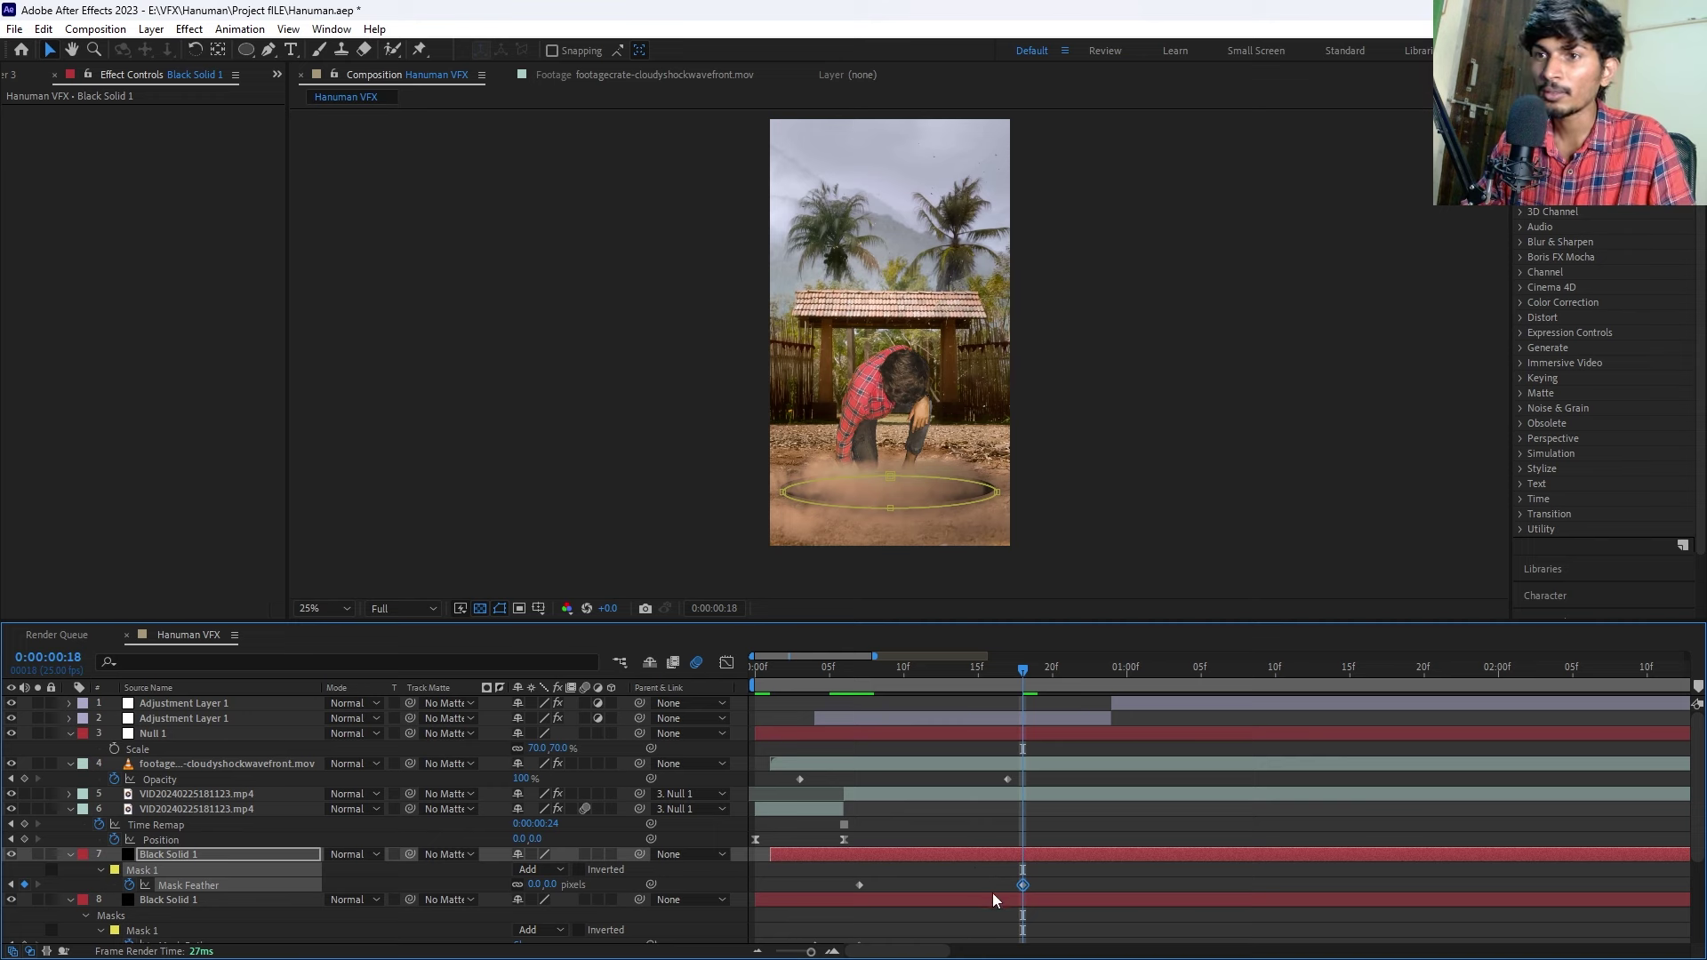
left_click(925, 858)
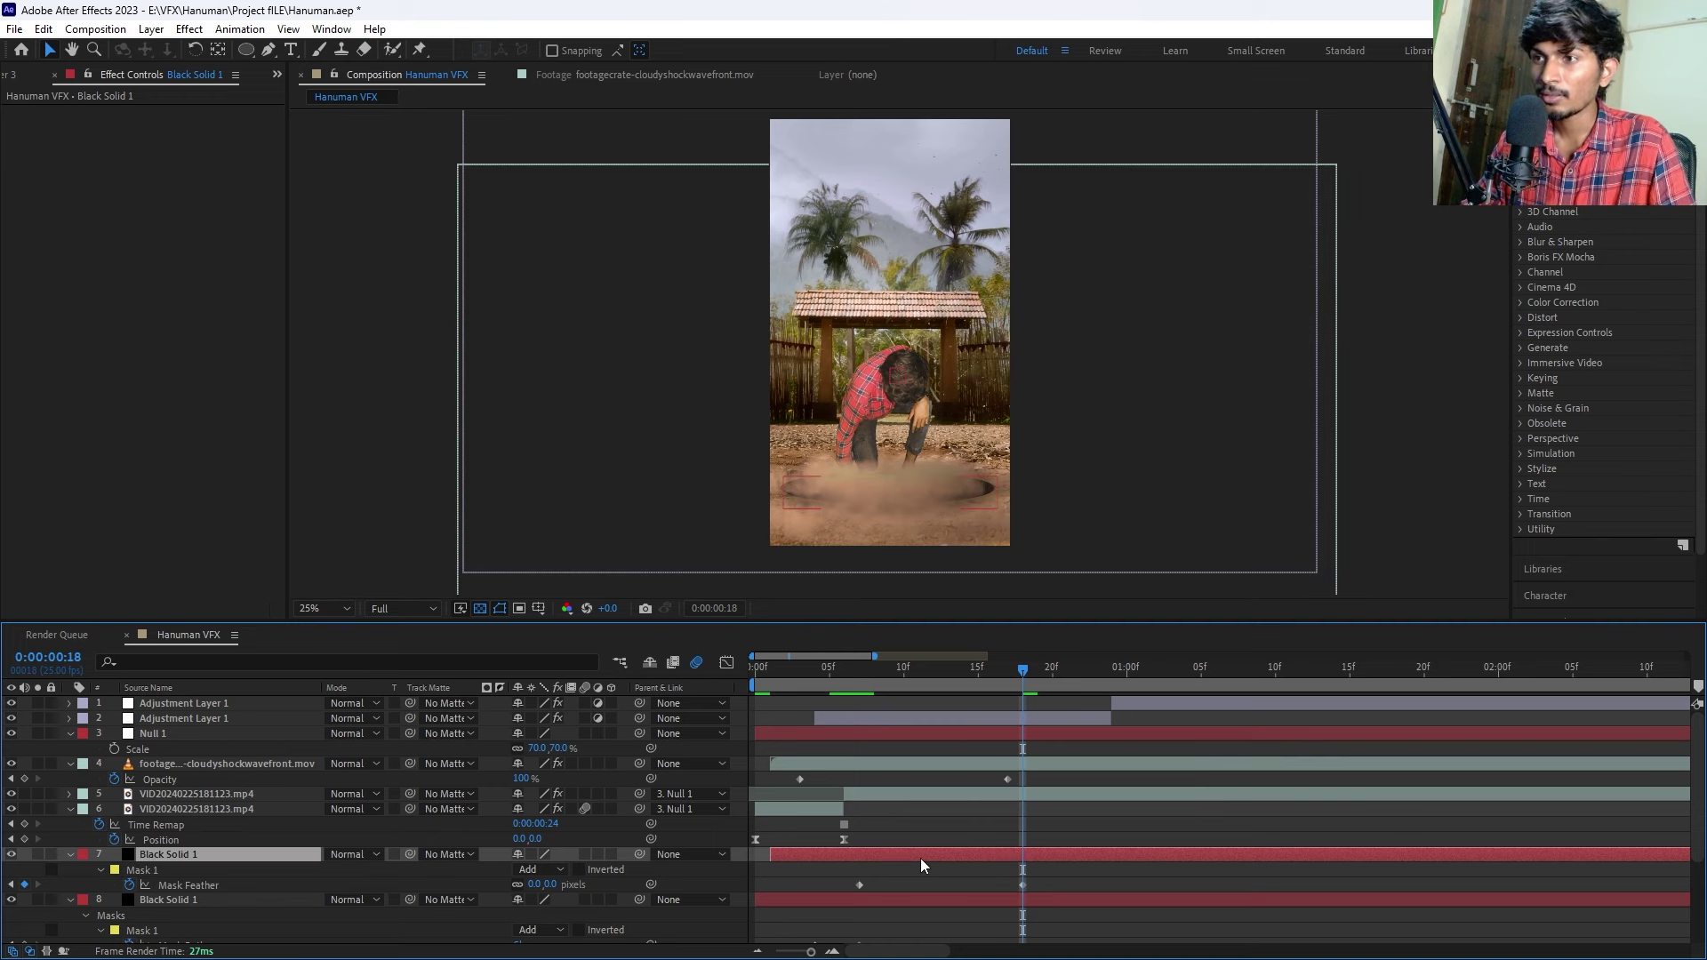
key("Page_Up")
key("Page_Up")
key("Page_Up")
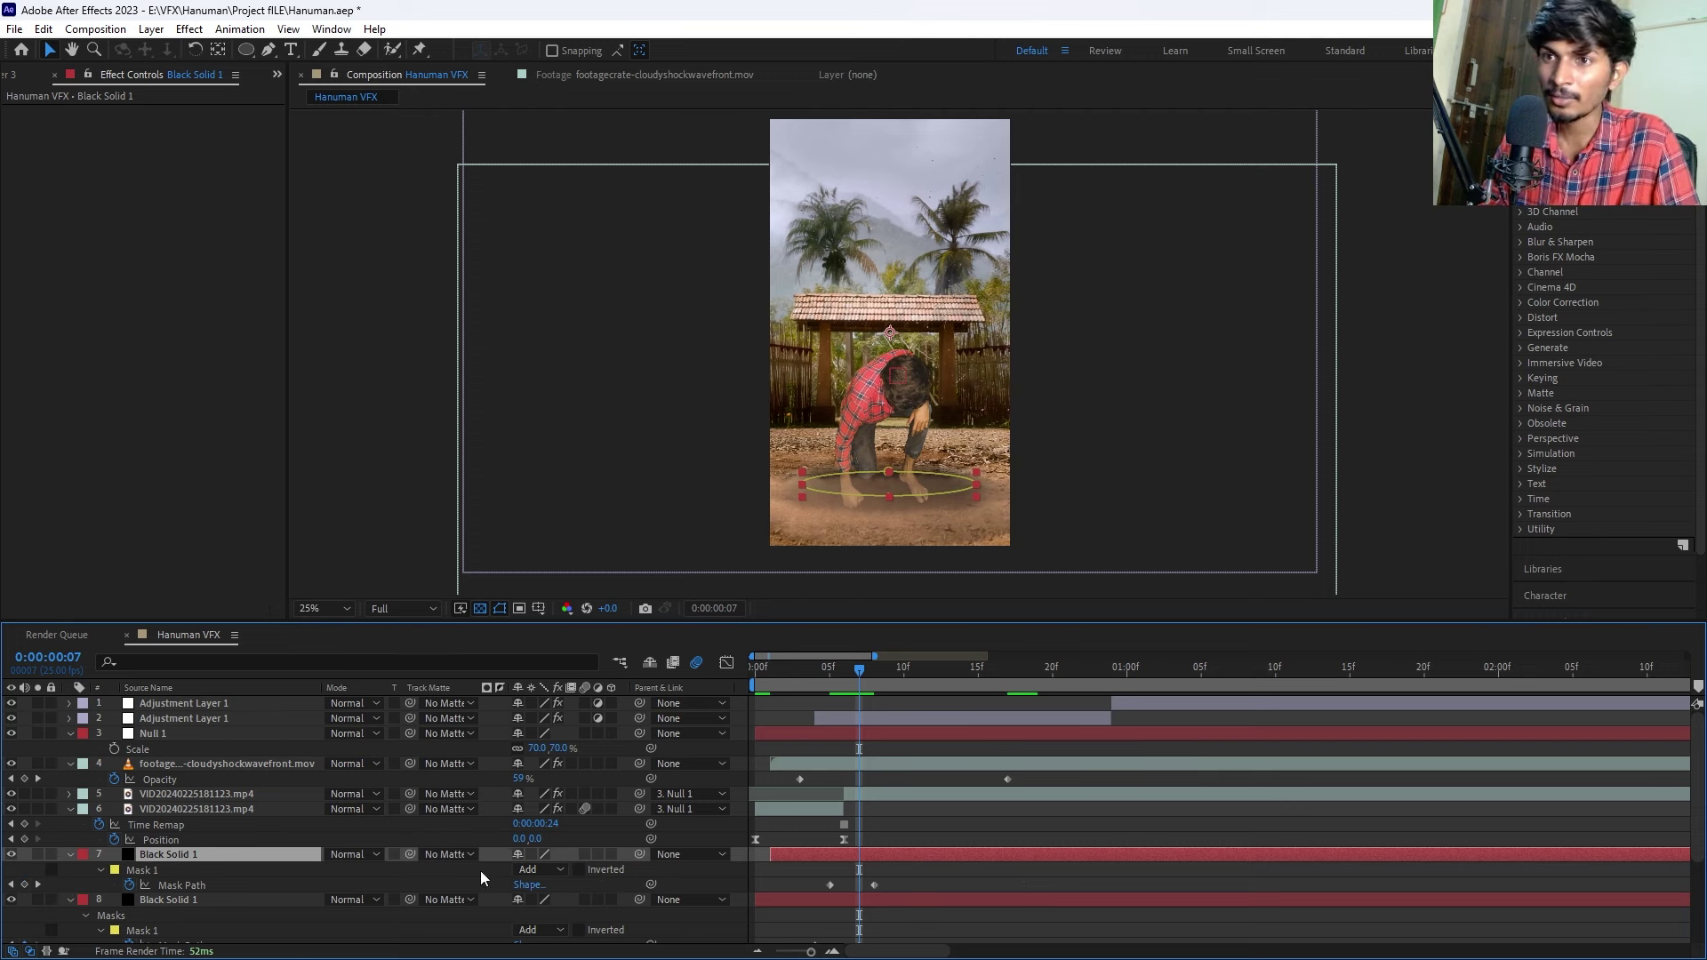
left_click(24, 885)
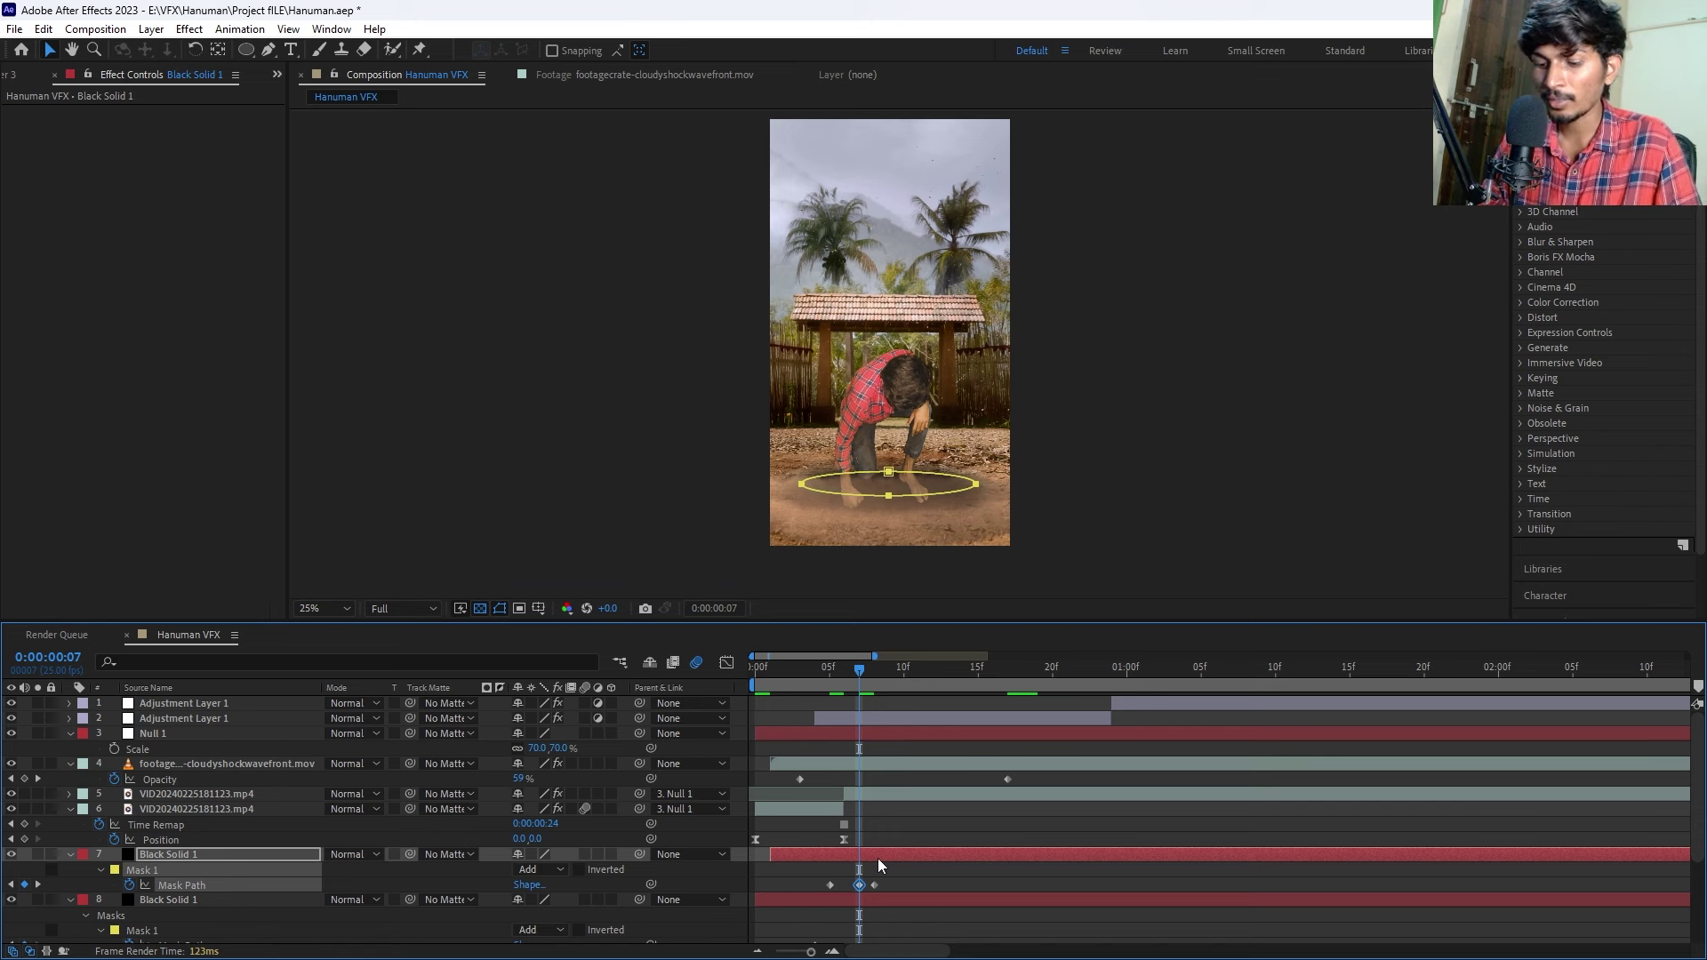
key("shift+f")
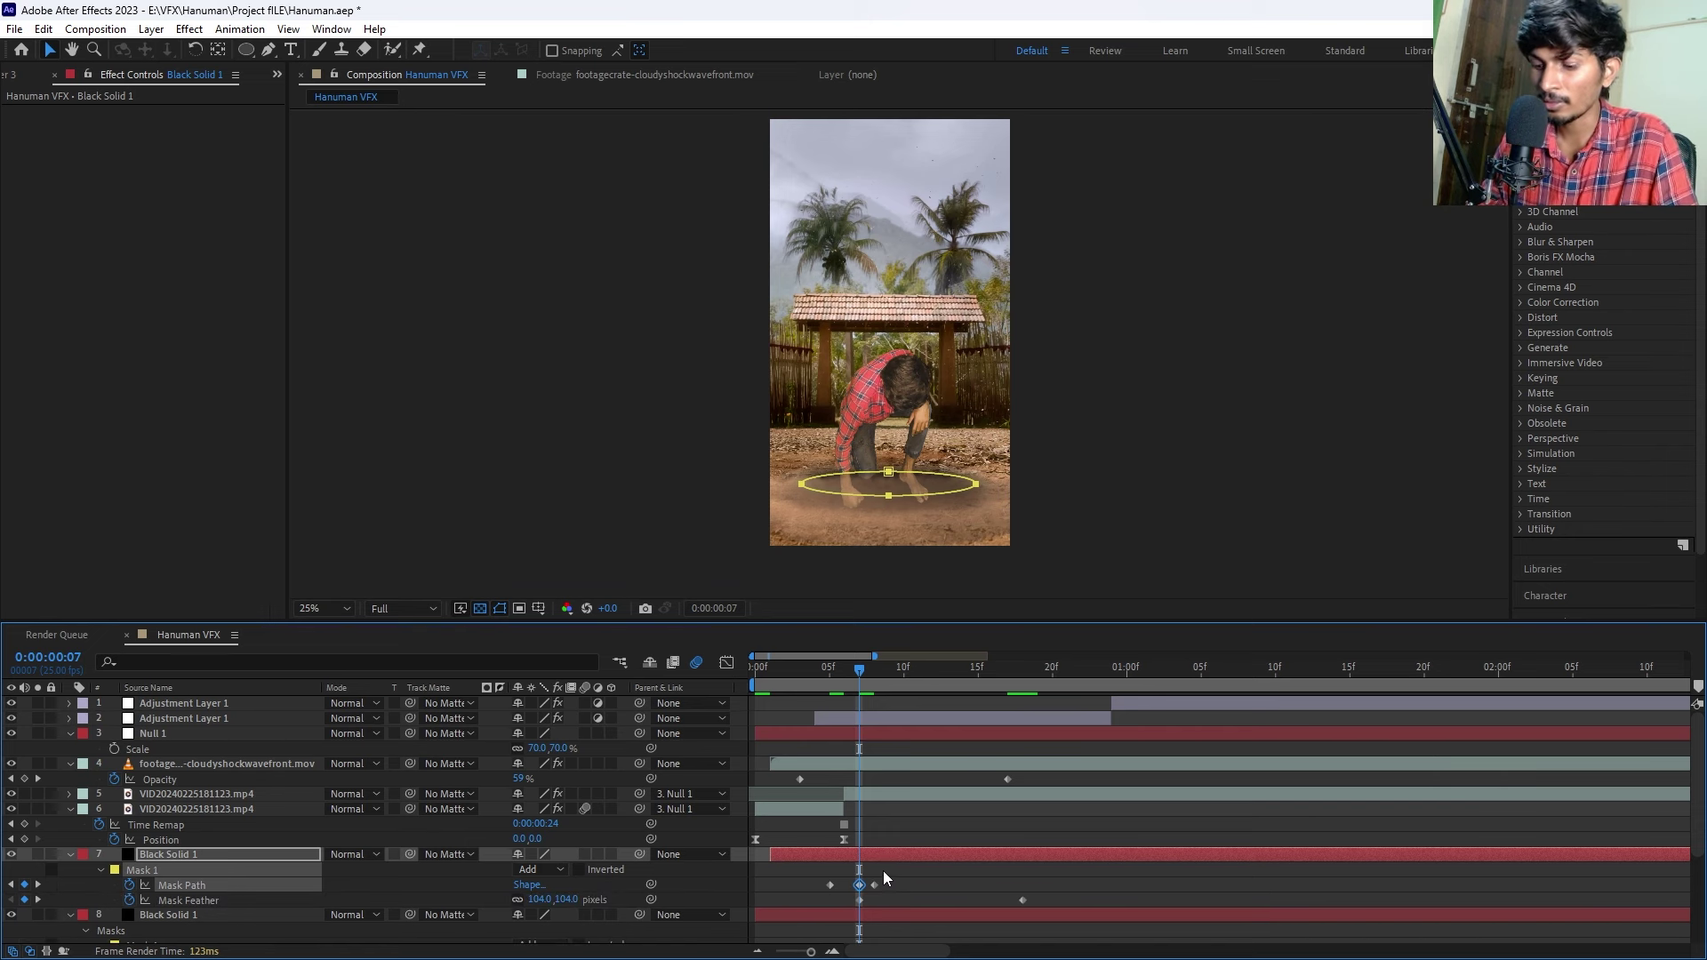
key("Page_Down")
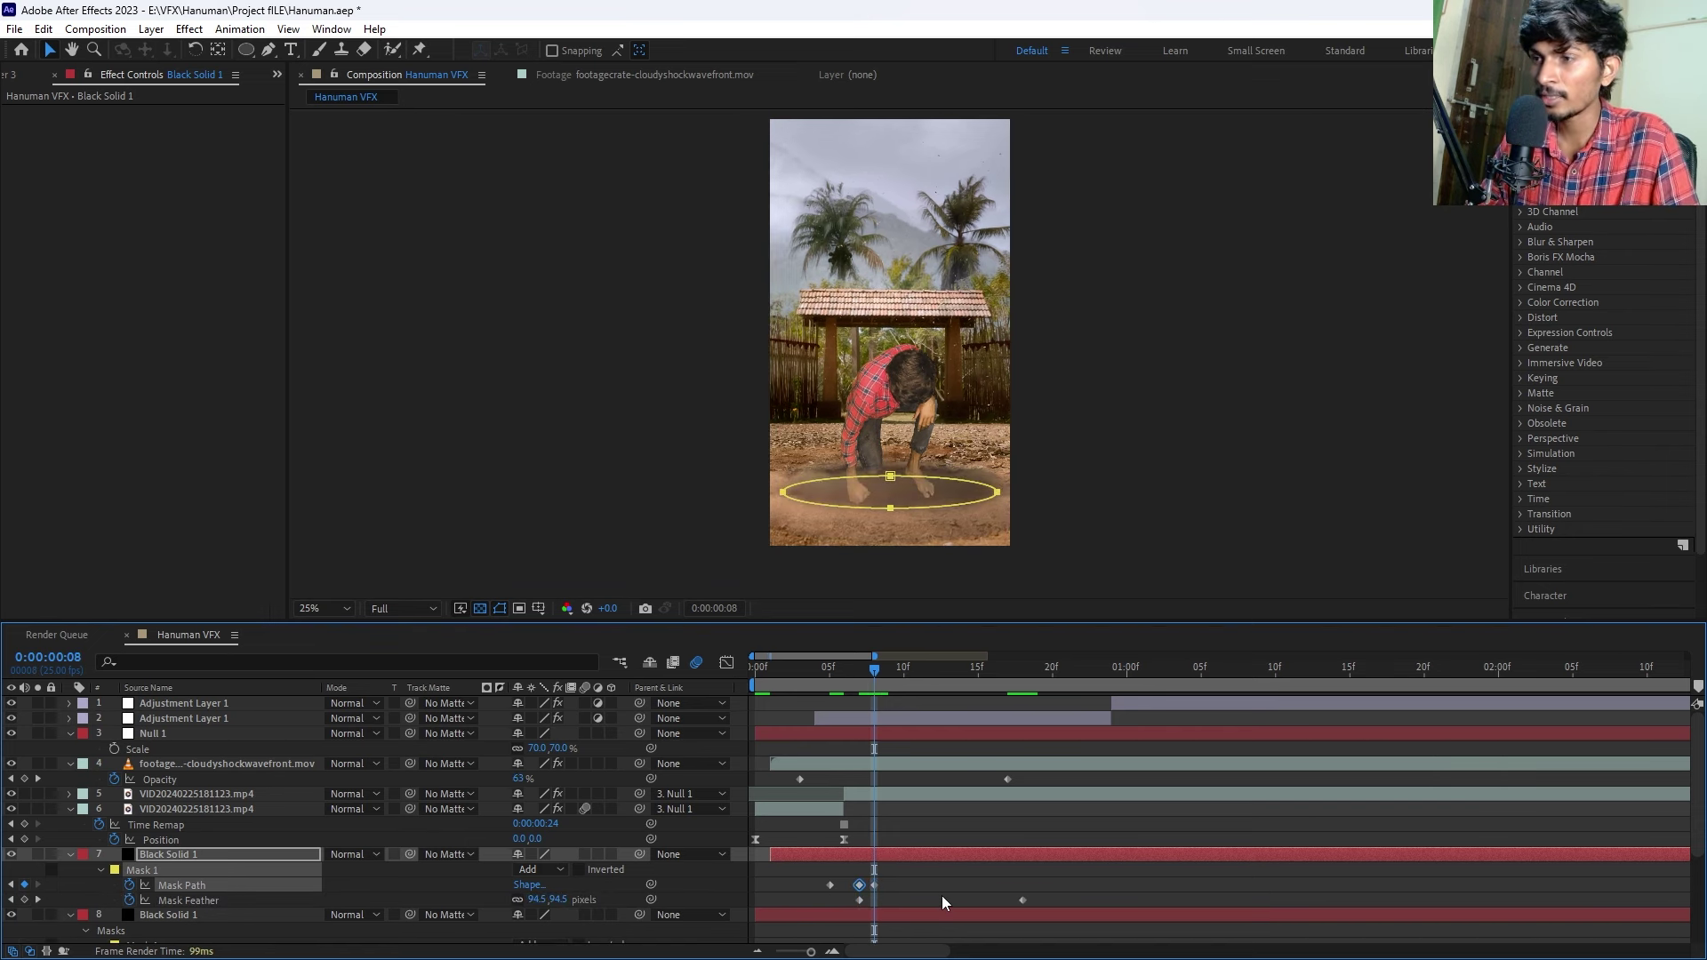
key("shift+Page_Down")
left_click(937, 884)
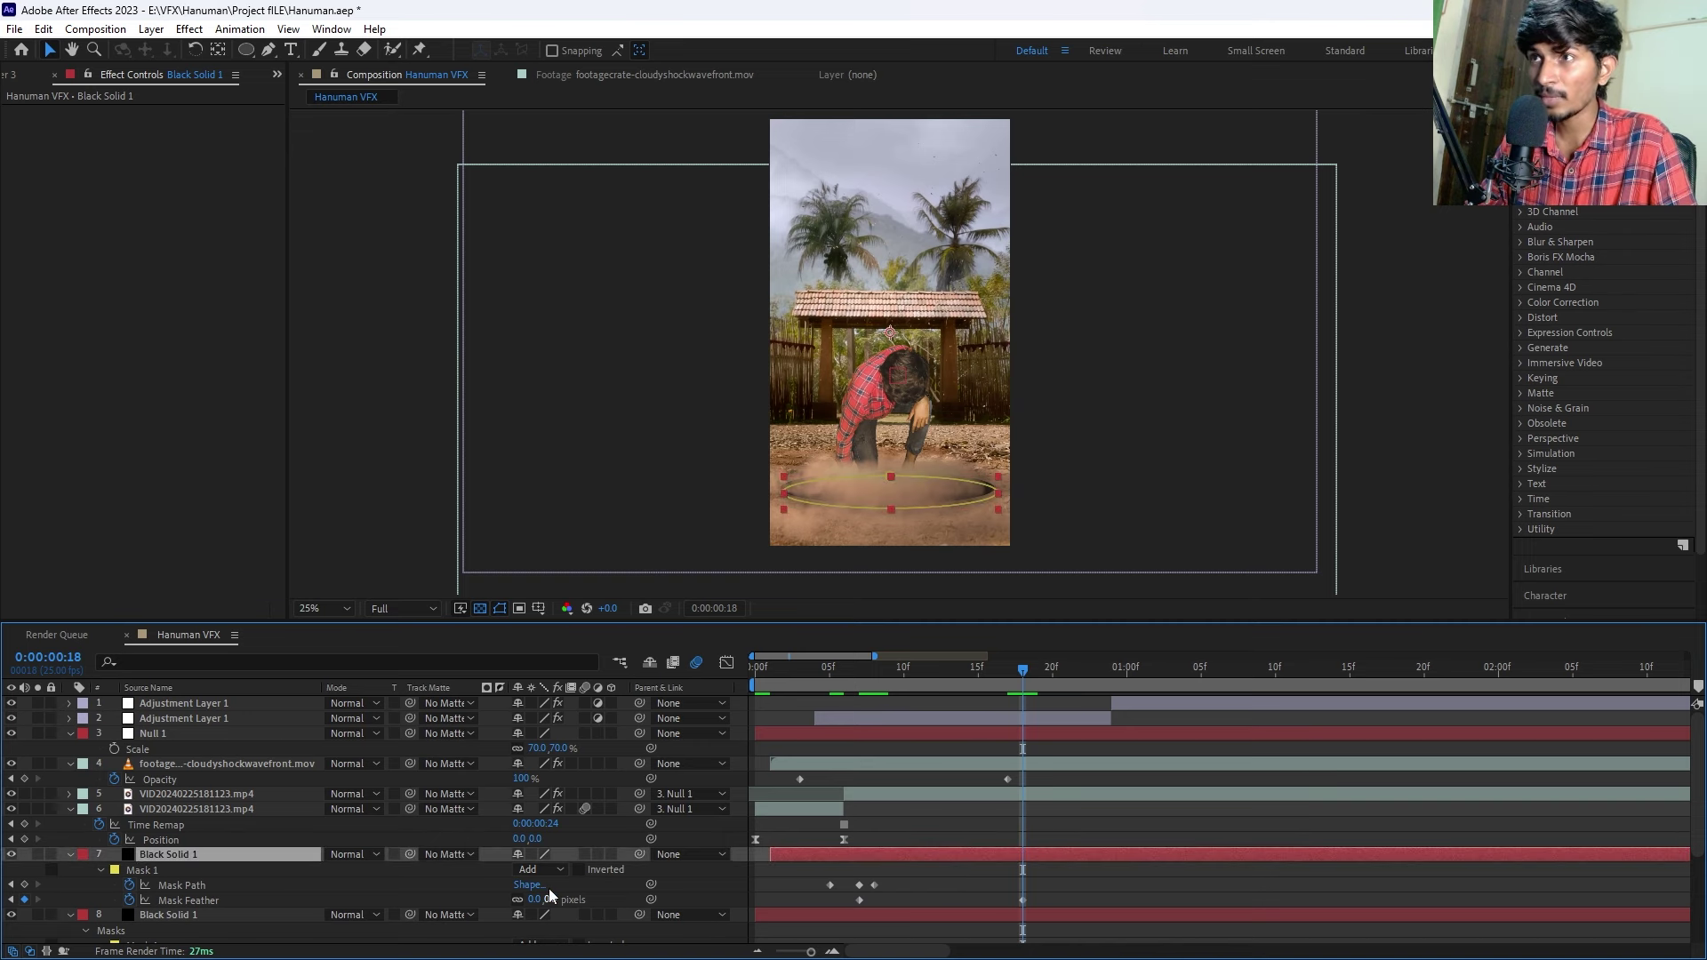
At frame 18, shrink the ground mask to a small ellipse and split Black Solid 1 there.
double_click(785, 476)
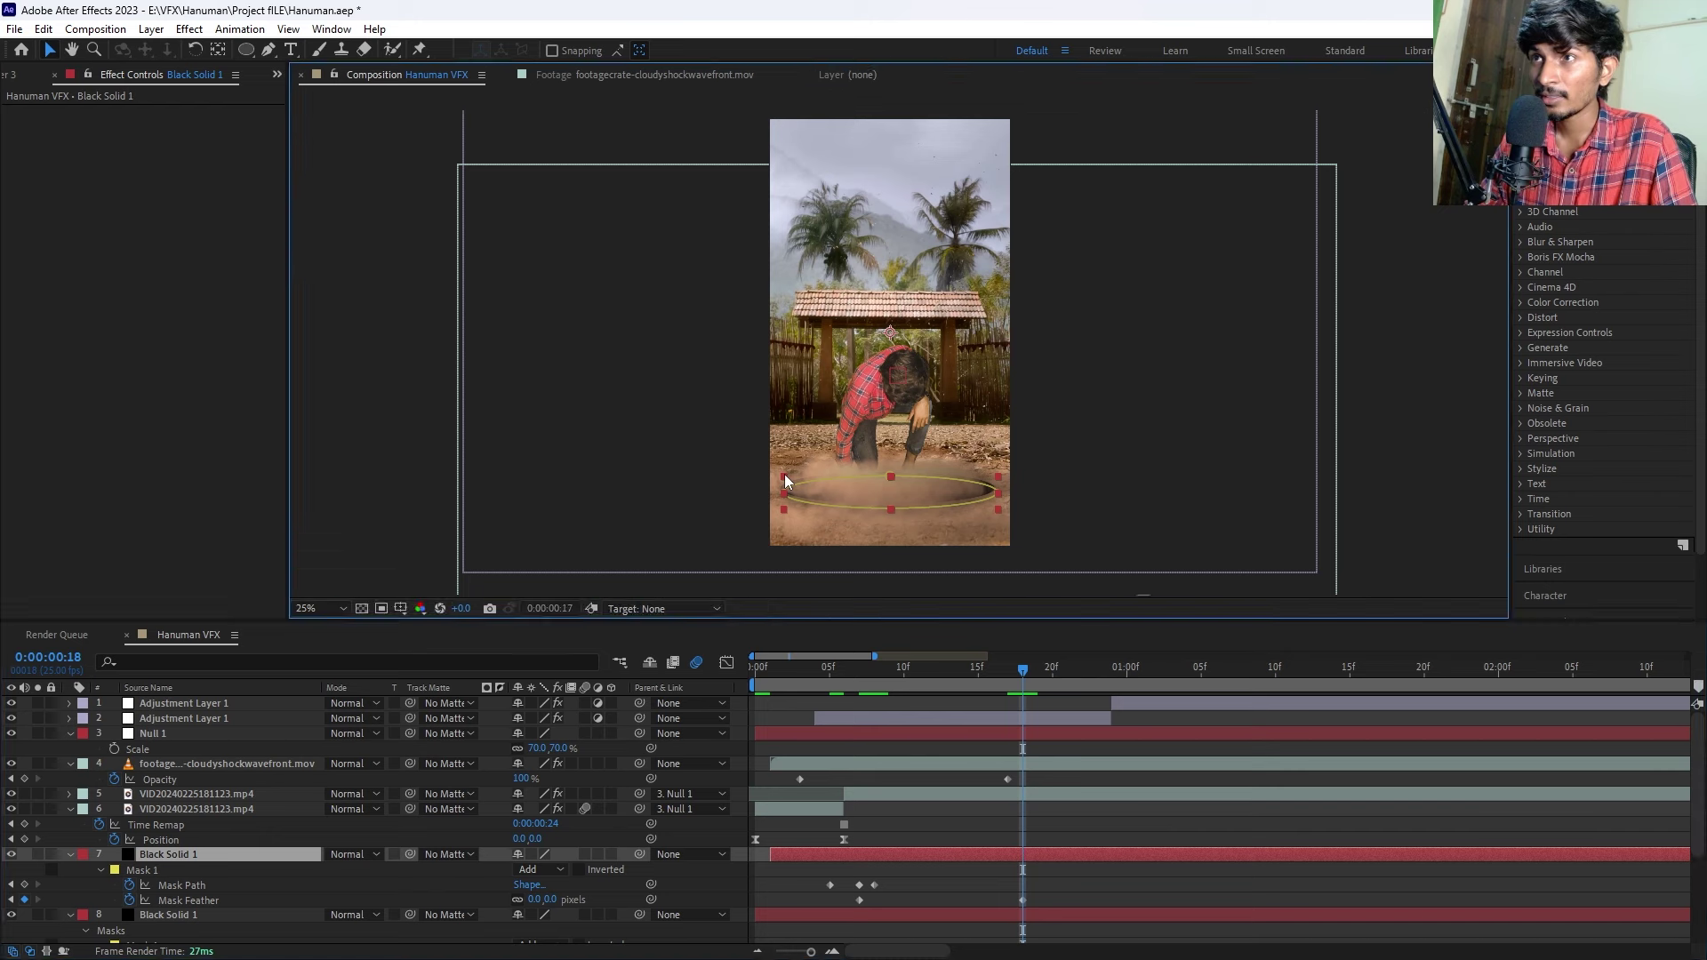
left_click(392, 76)
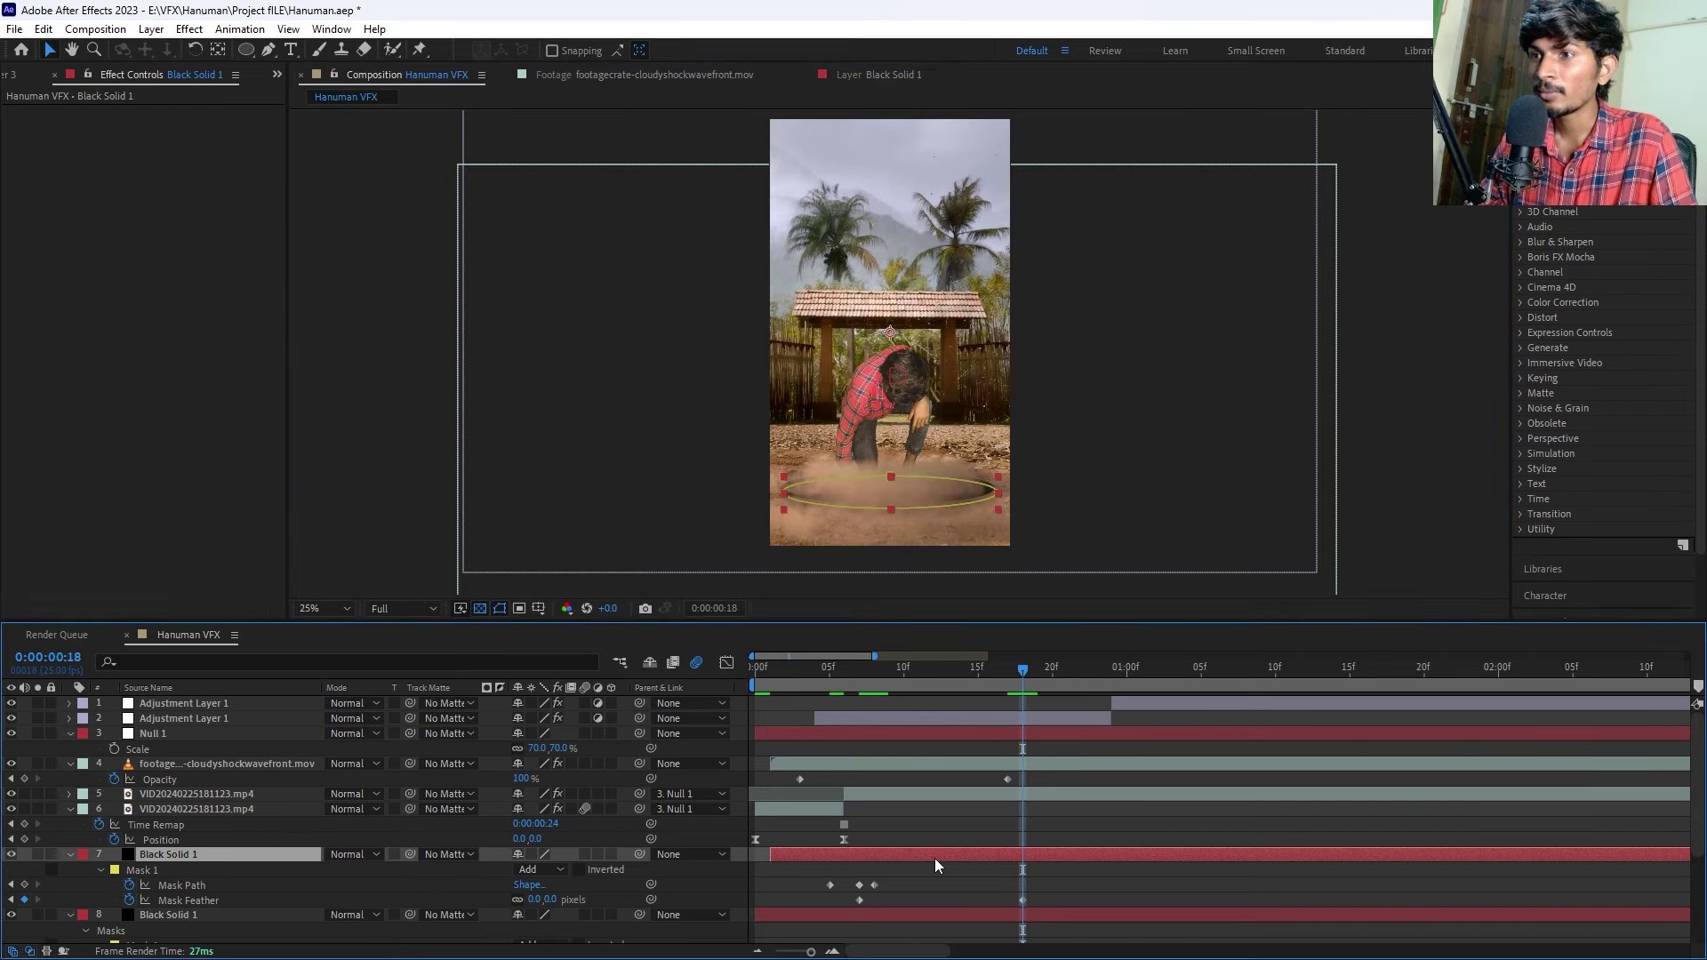
double_click(890, 480)
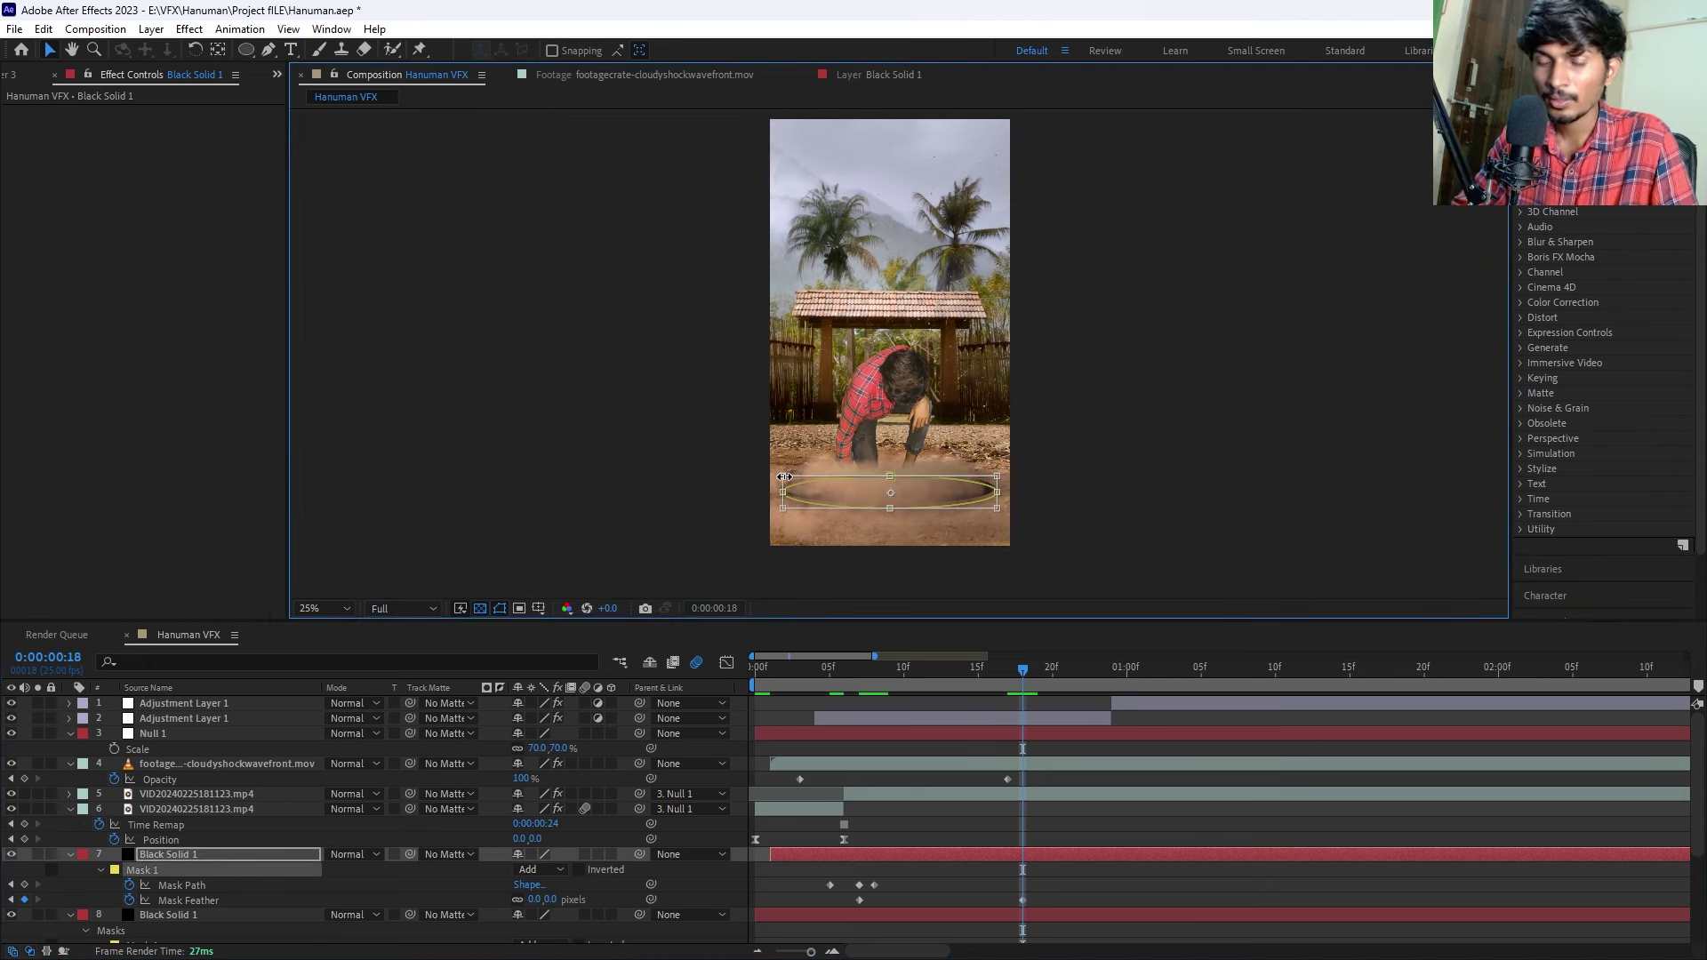
left_click_drag(784, 476, 848, 496)
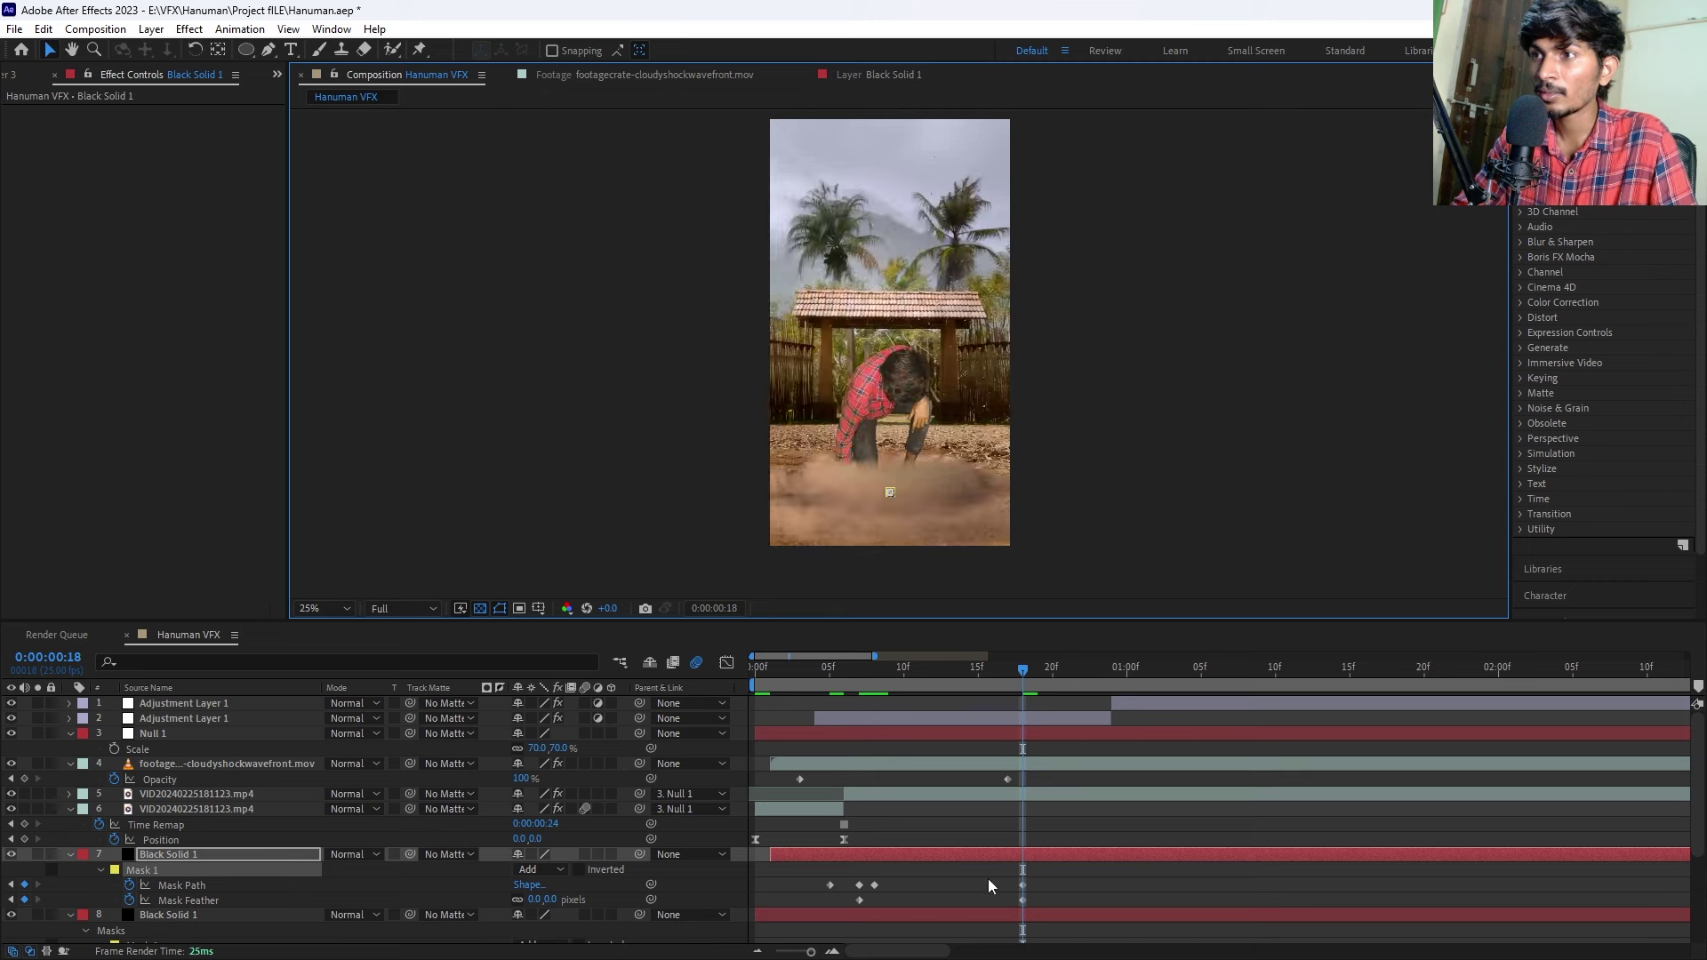
left_click(1001, 856)
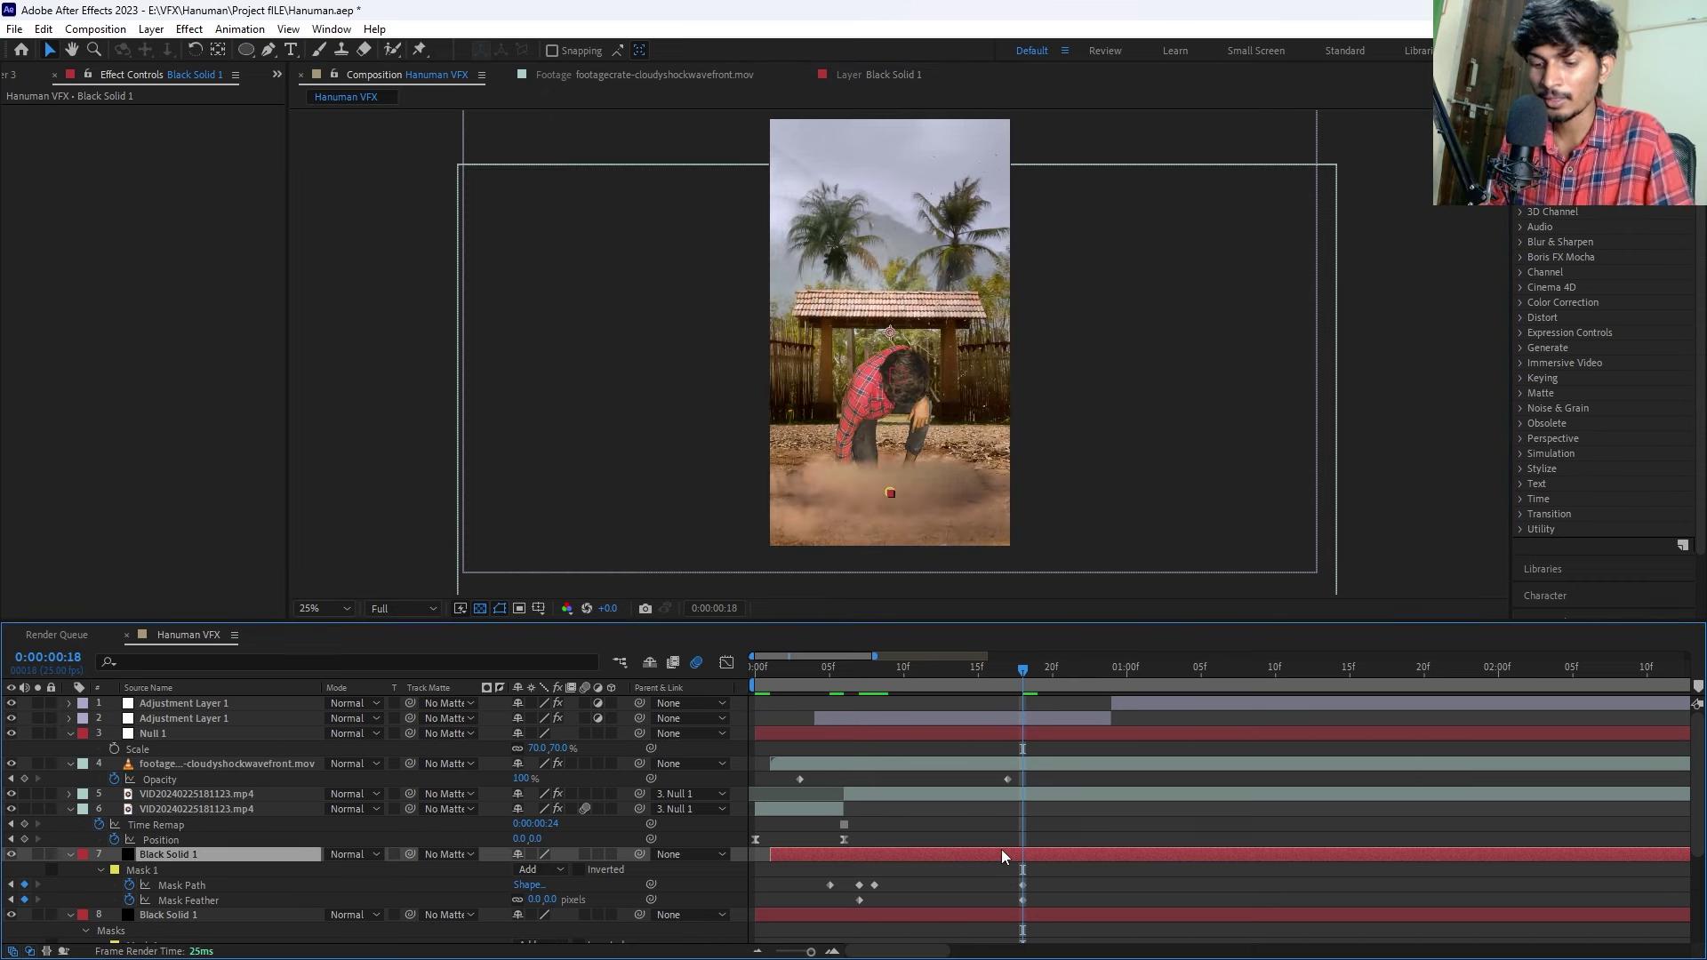
key("ctrl+shift+d")
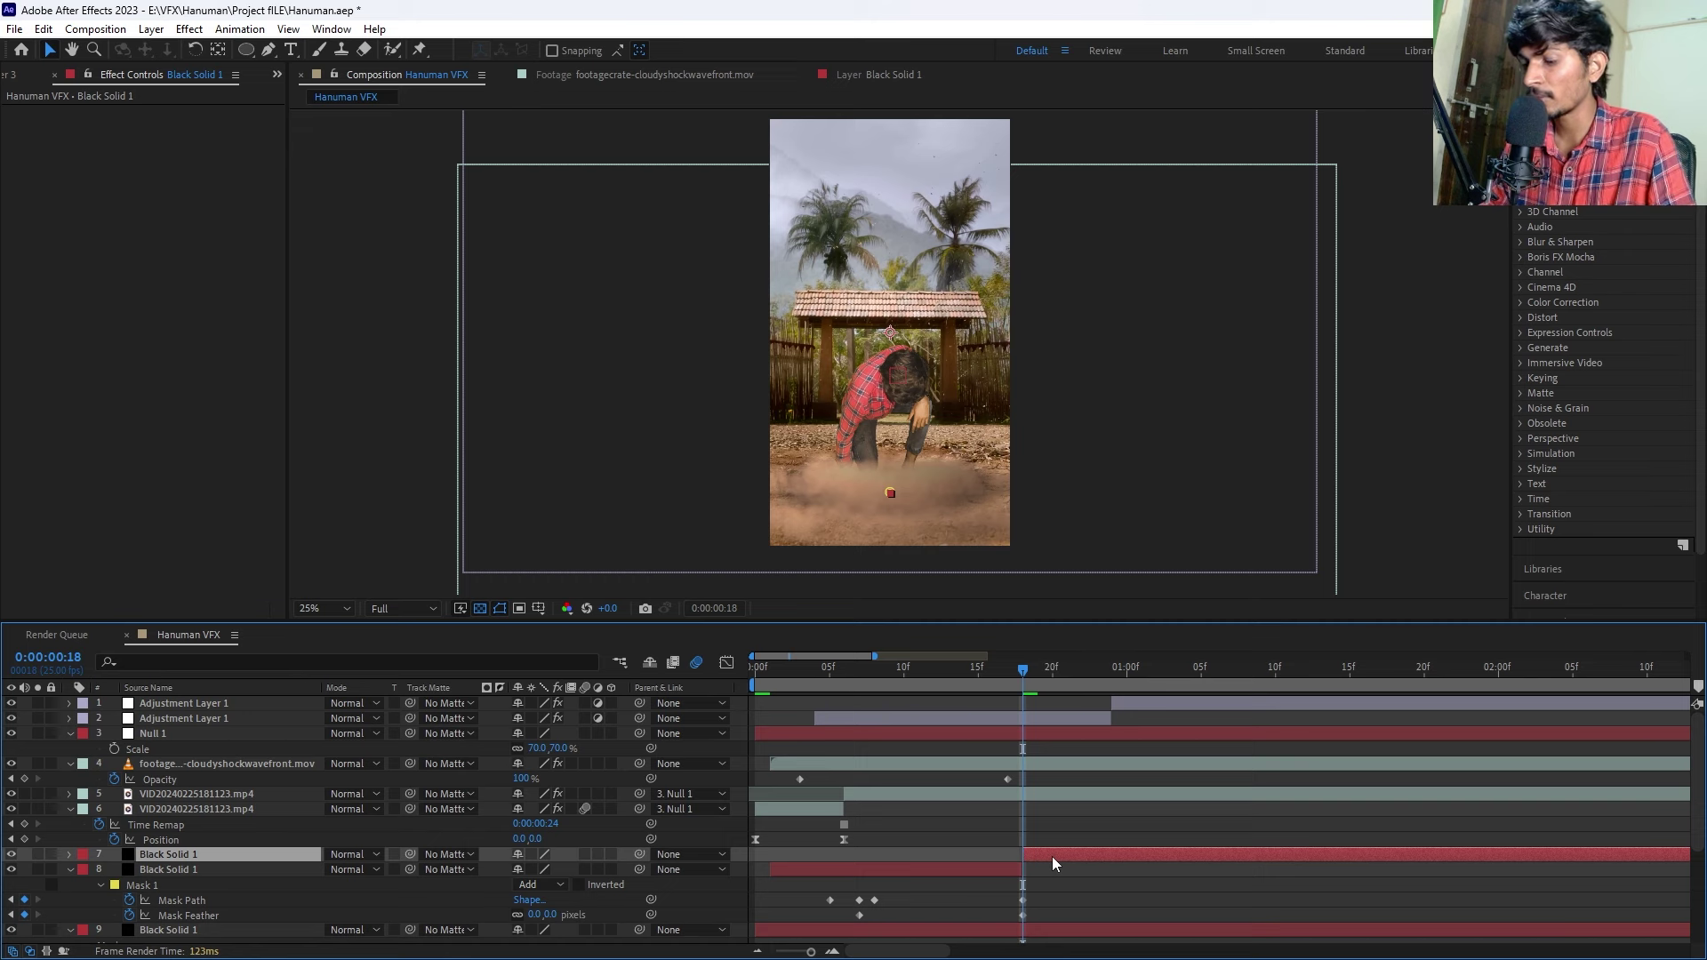
key("Delete")
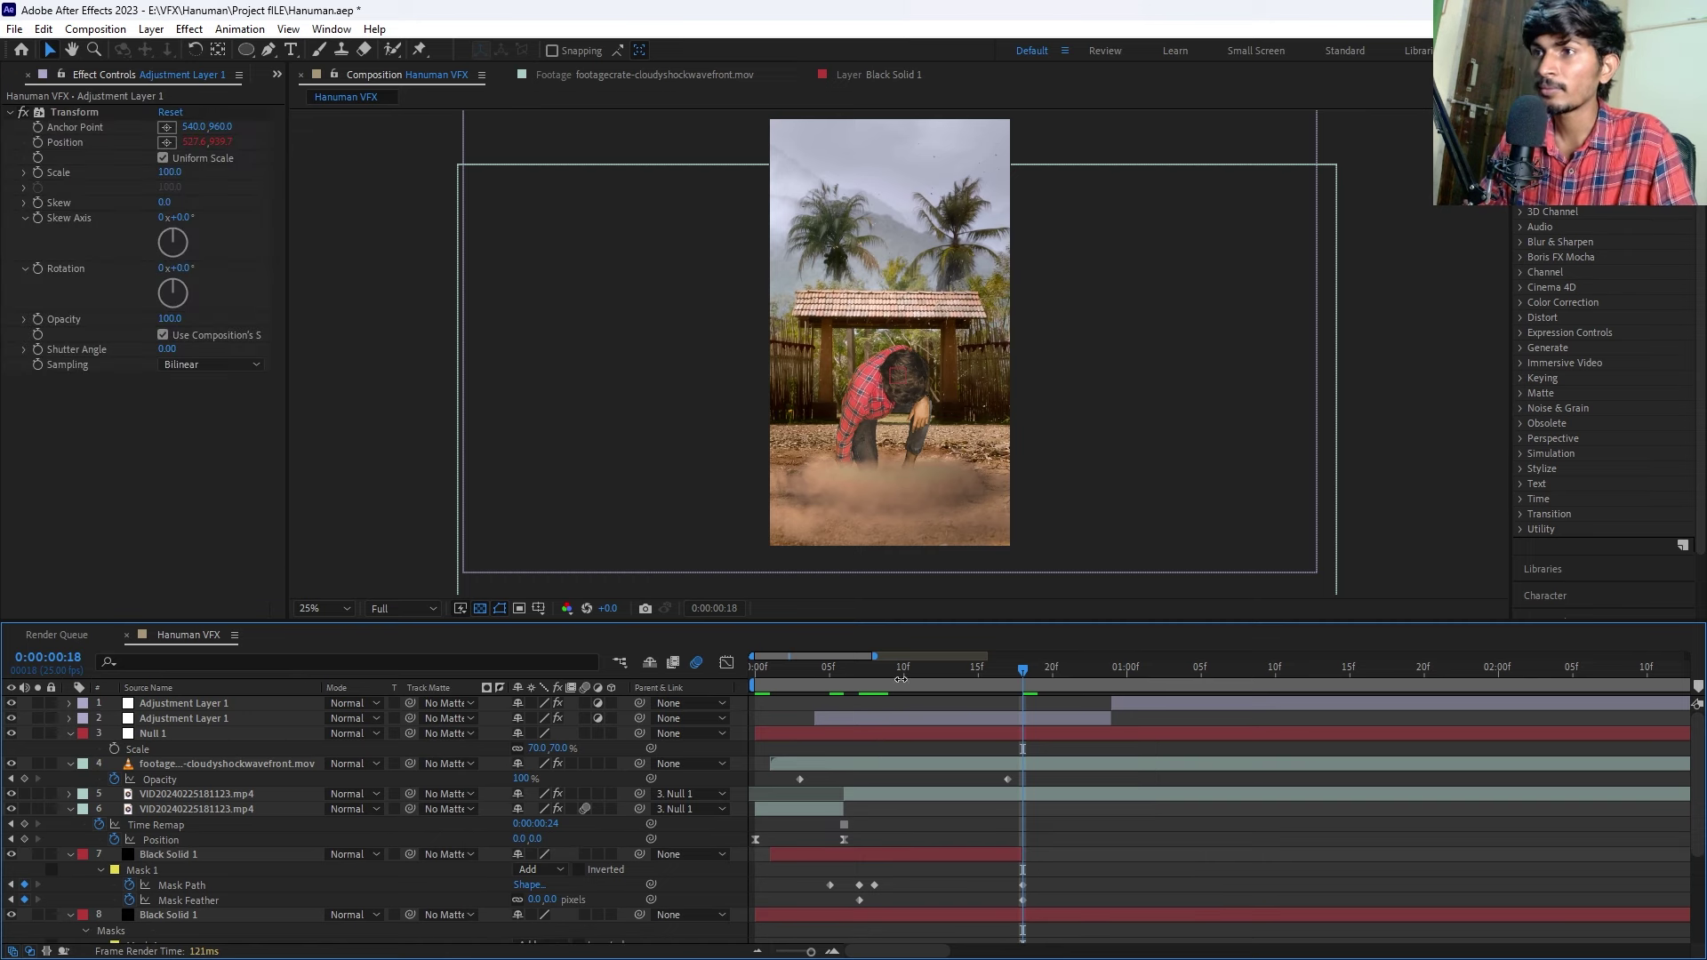
key("space")
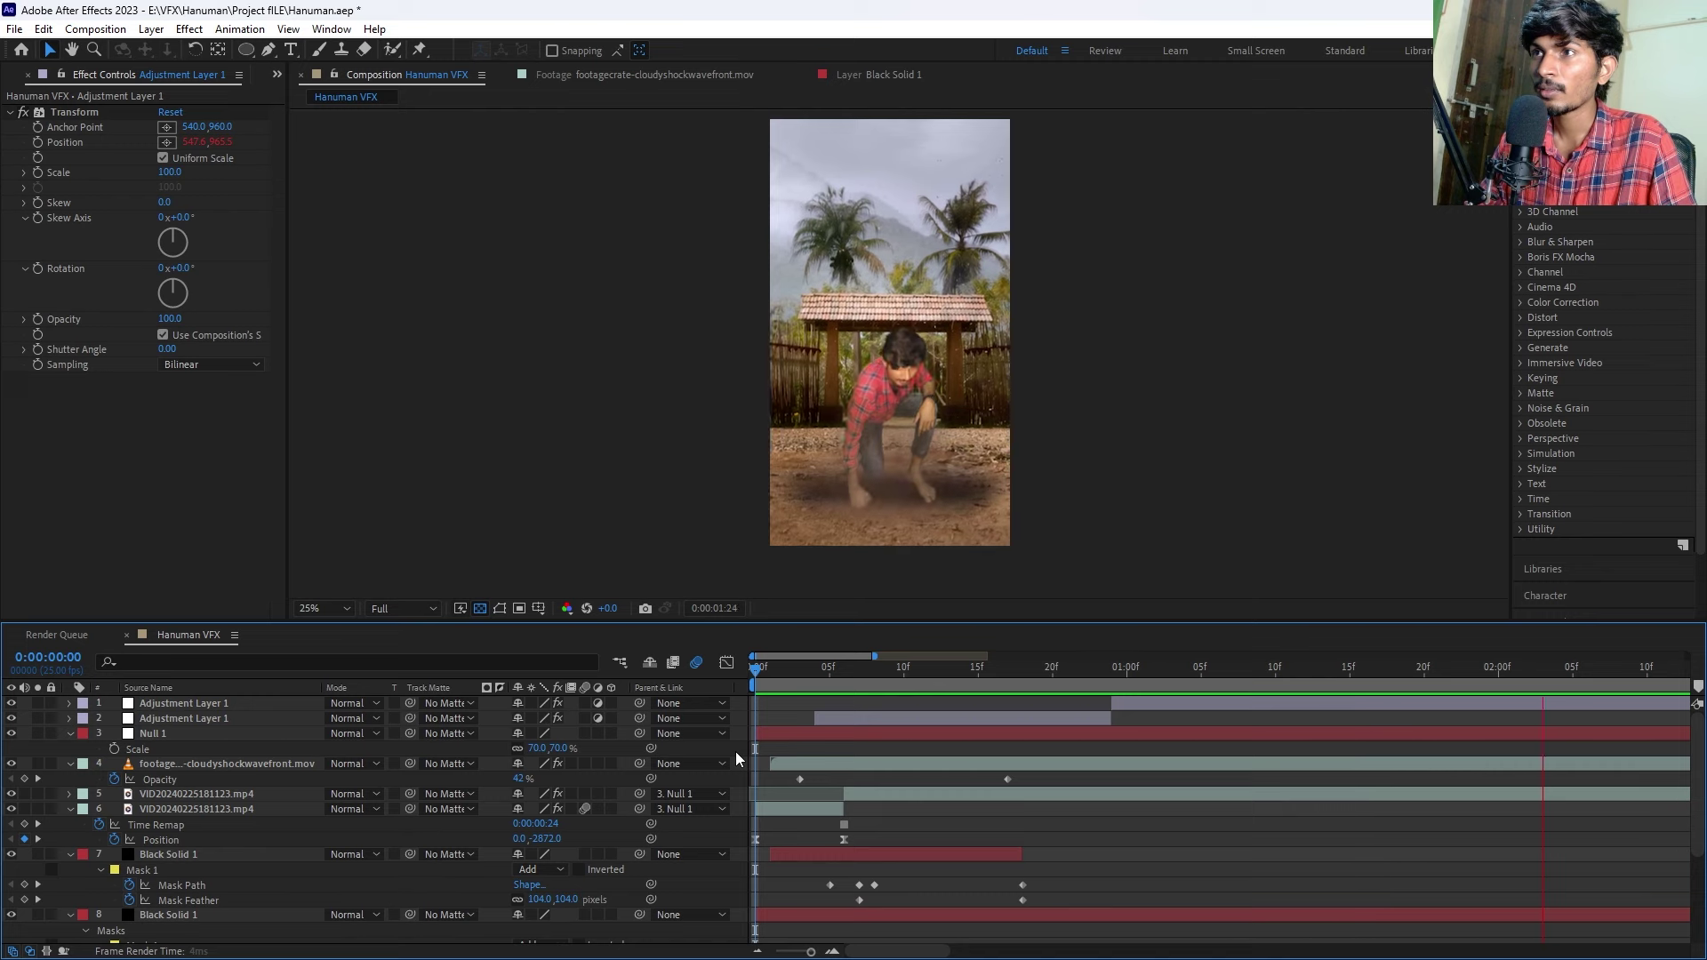
key("space")
key("semicolon")
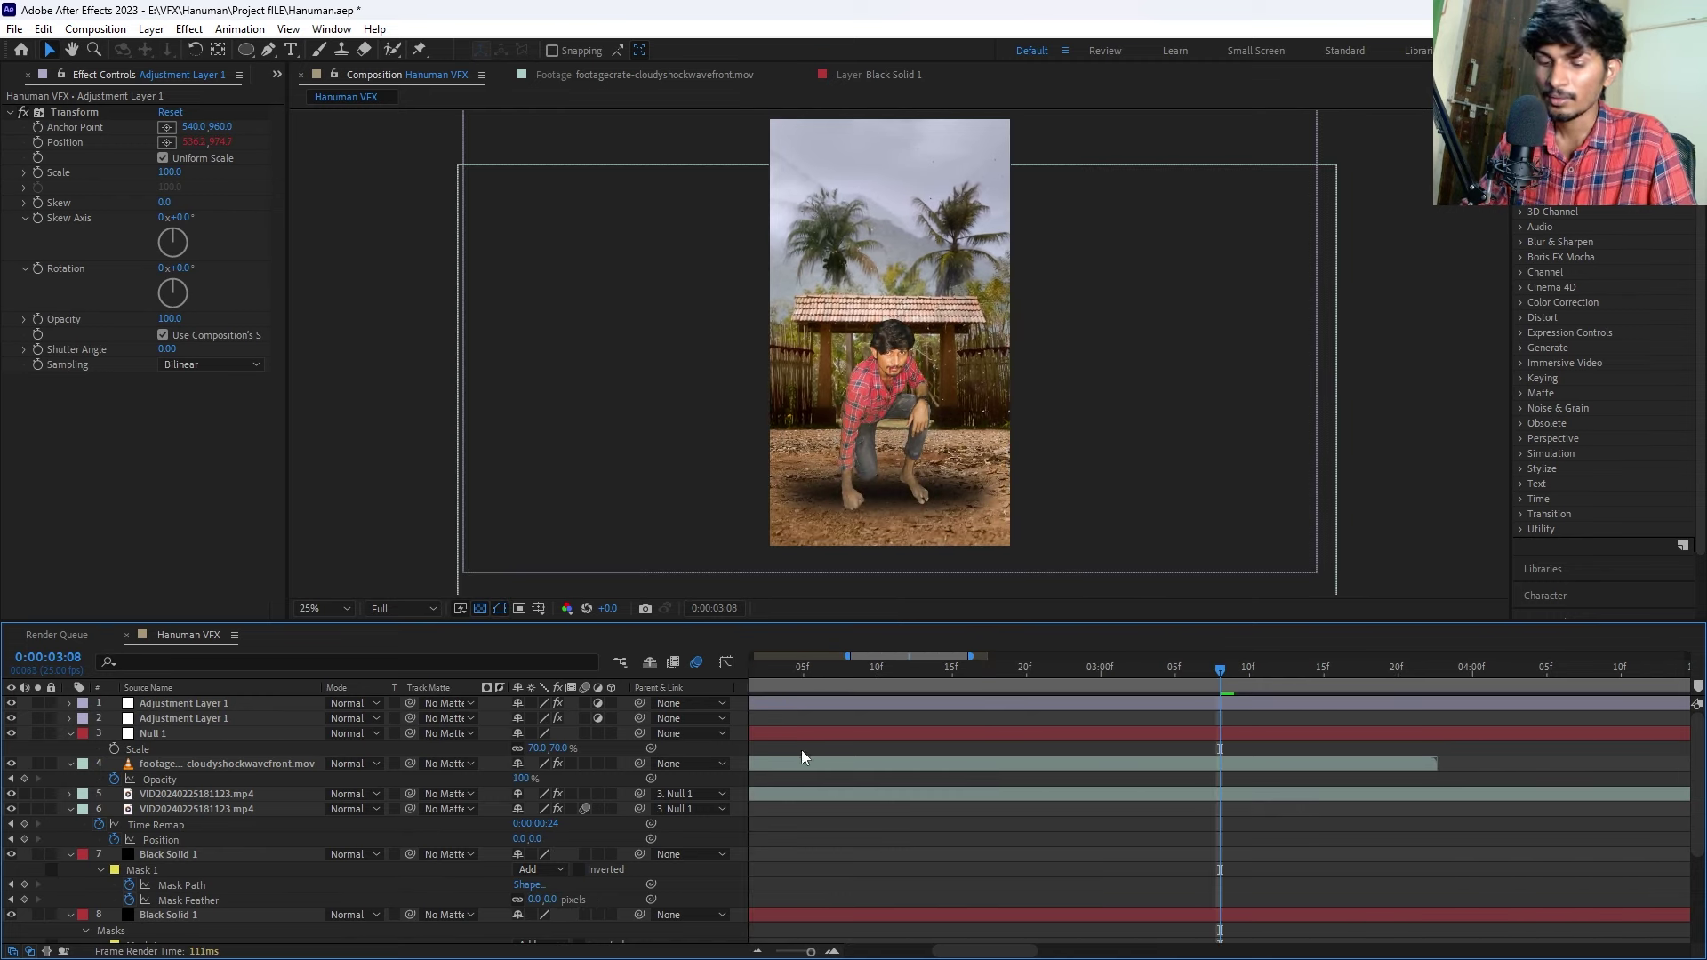
left_click_drag(788, 666, 796, 667)
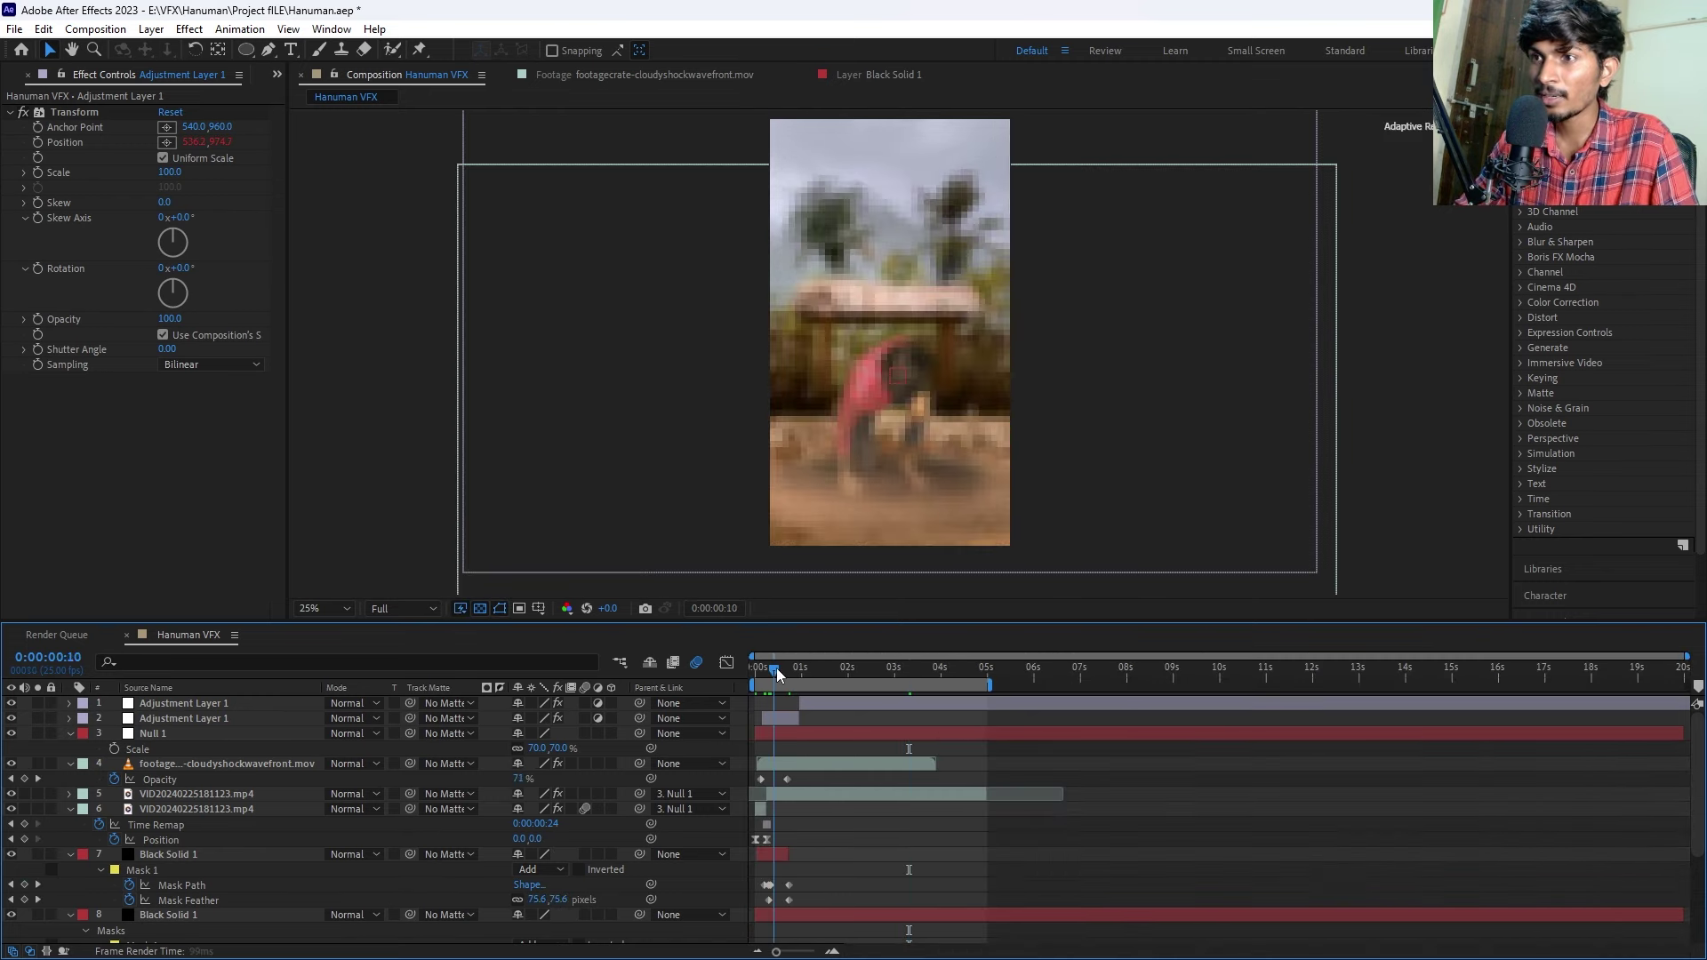
scroll(801, 814, "down", 1)
scroll(799, 803, "up", 1)
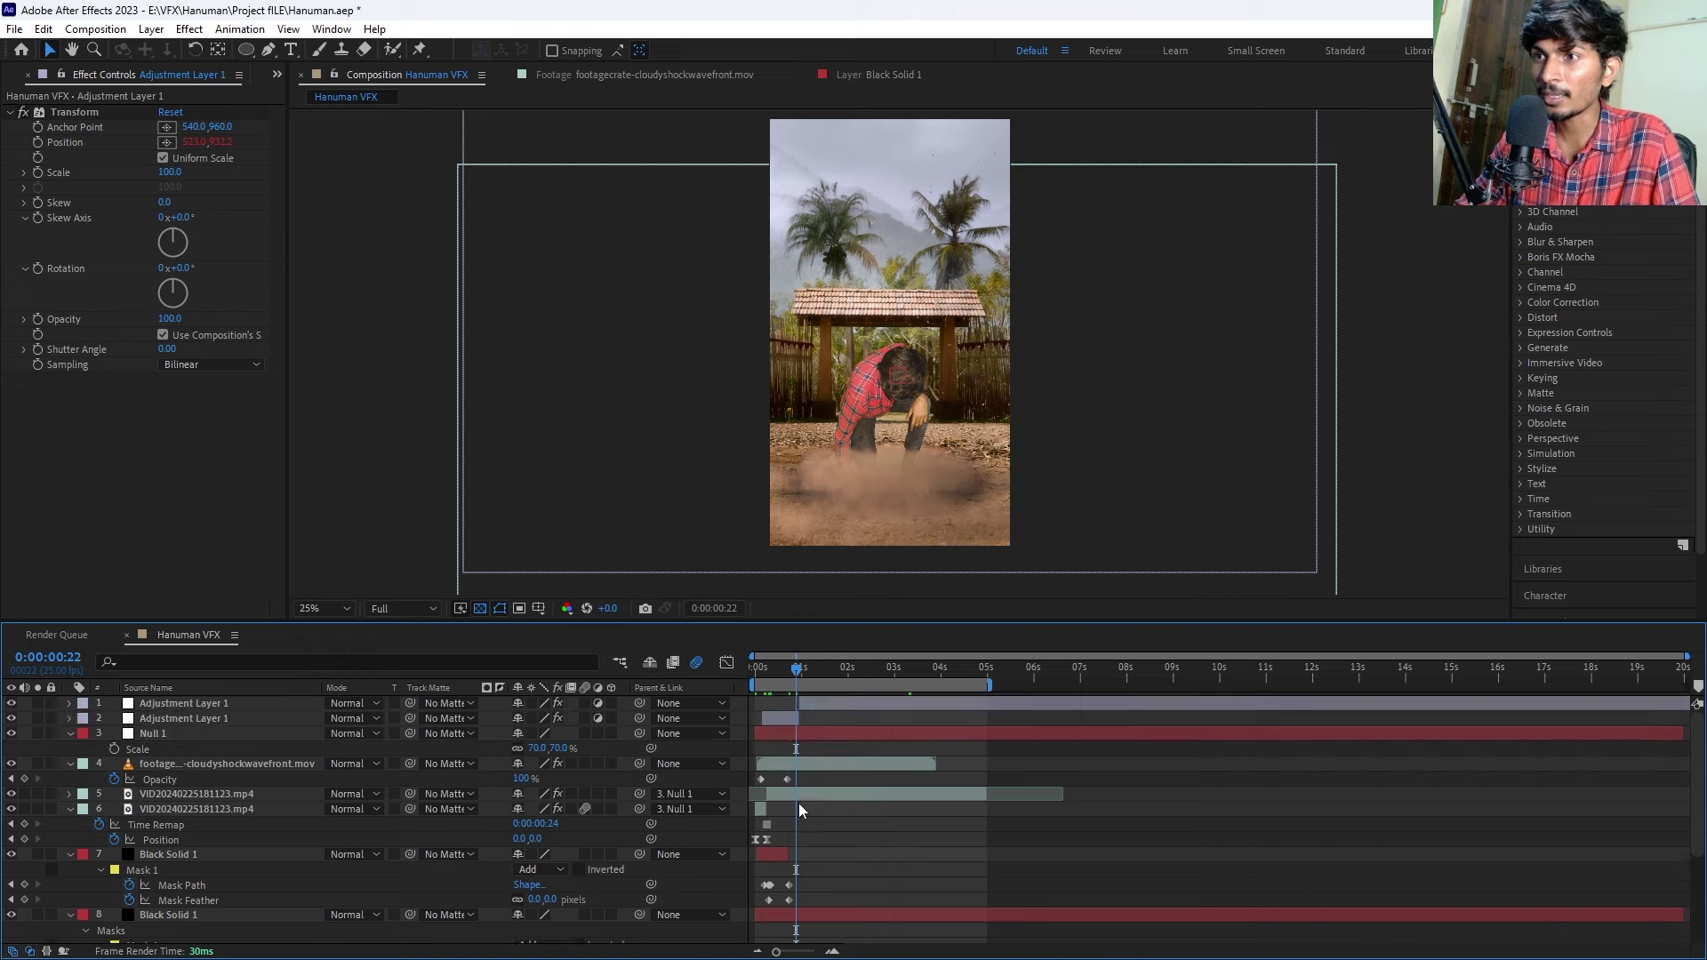
scroll(788, 850, "down", 2)
left_click(787, 824)
key("semicolon")
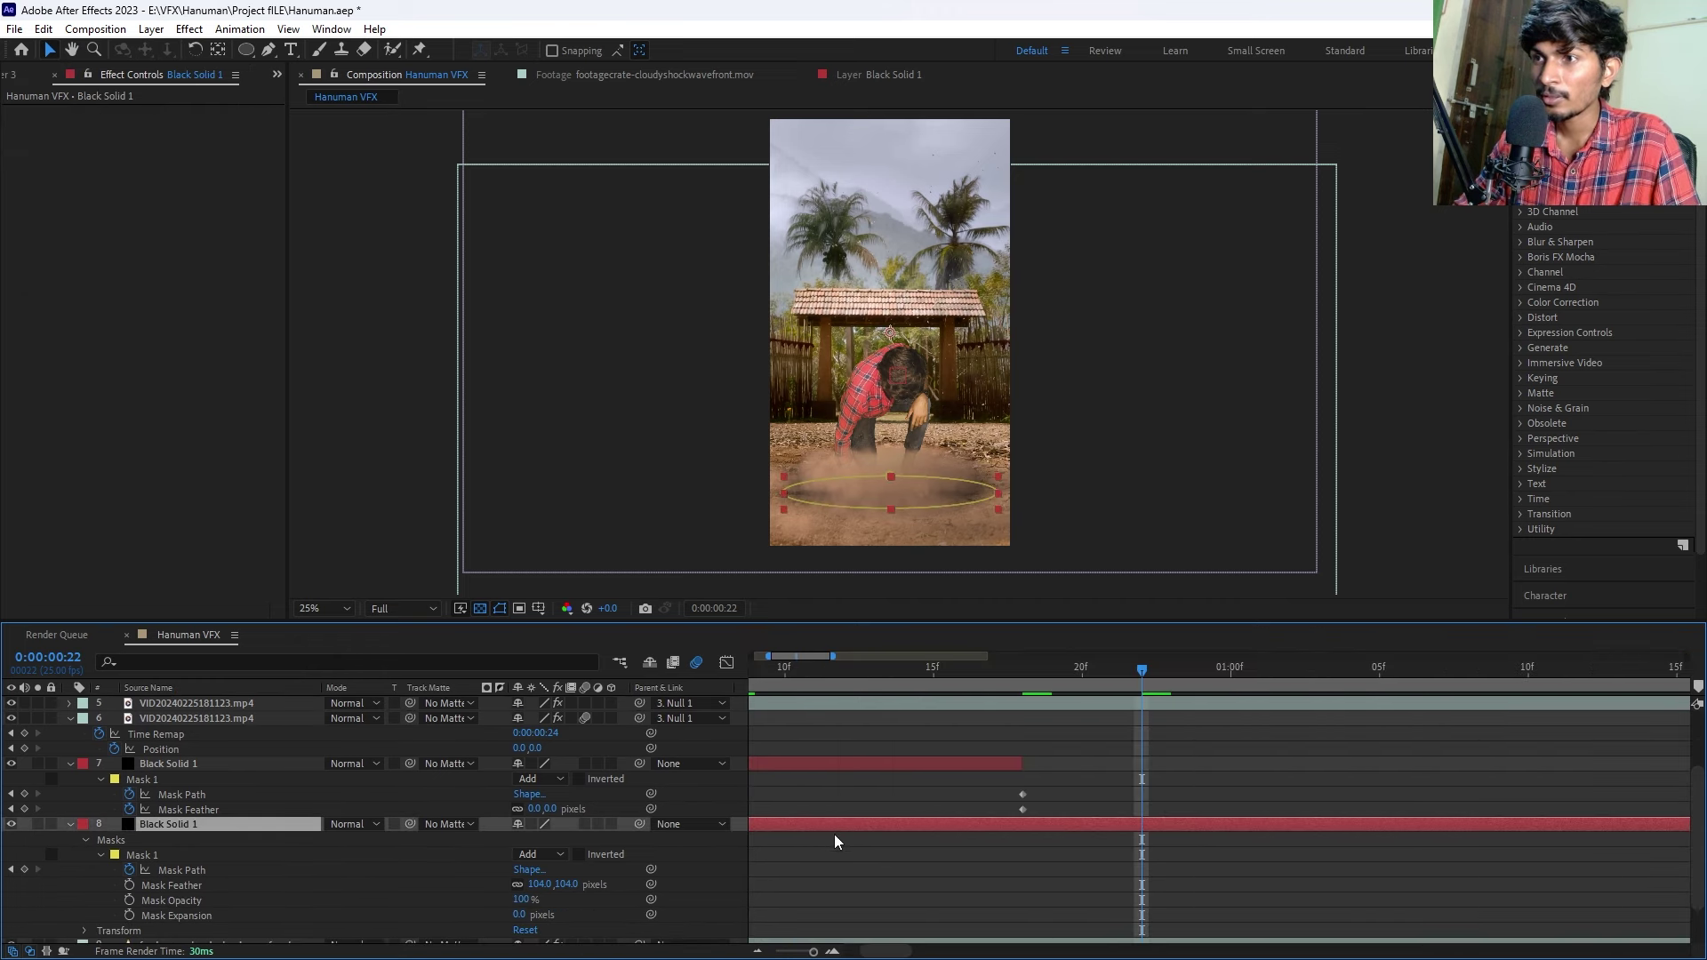
key("semicolon")
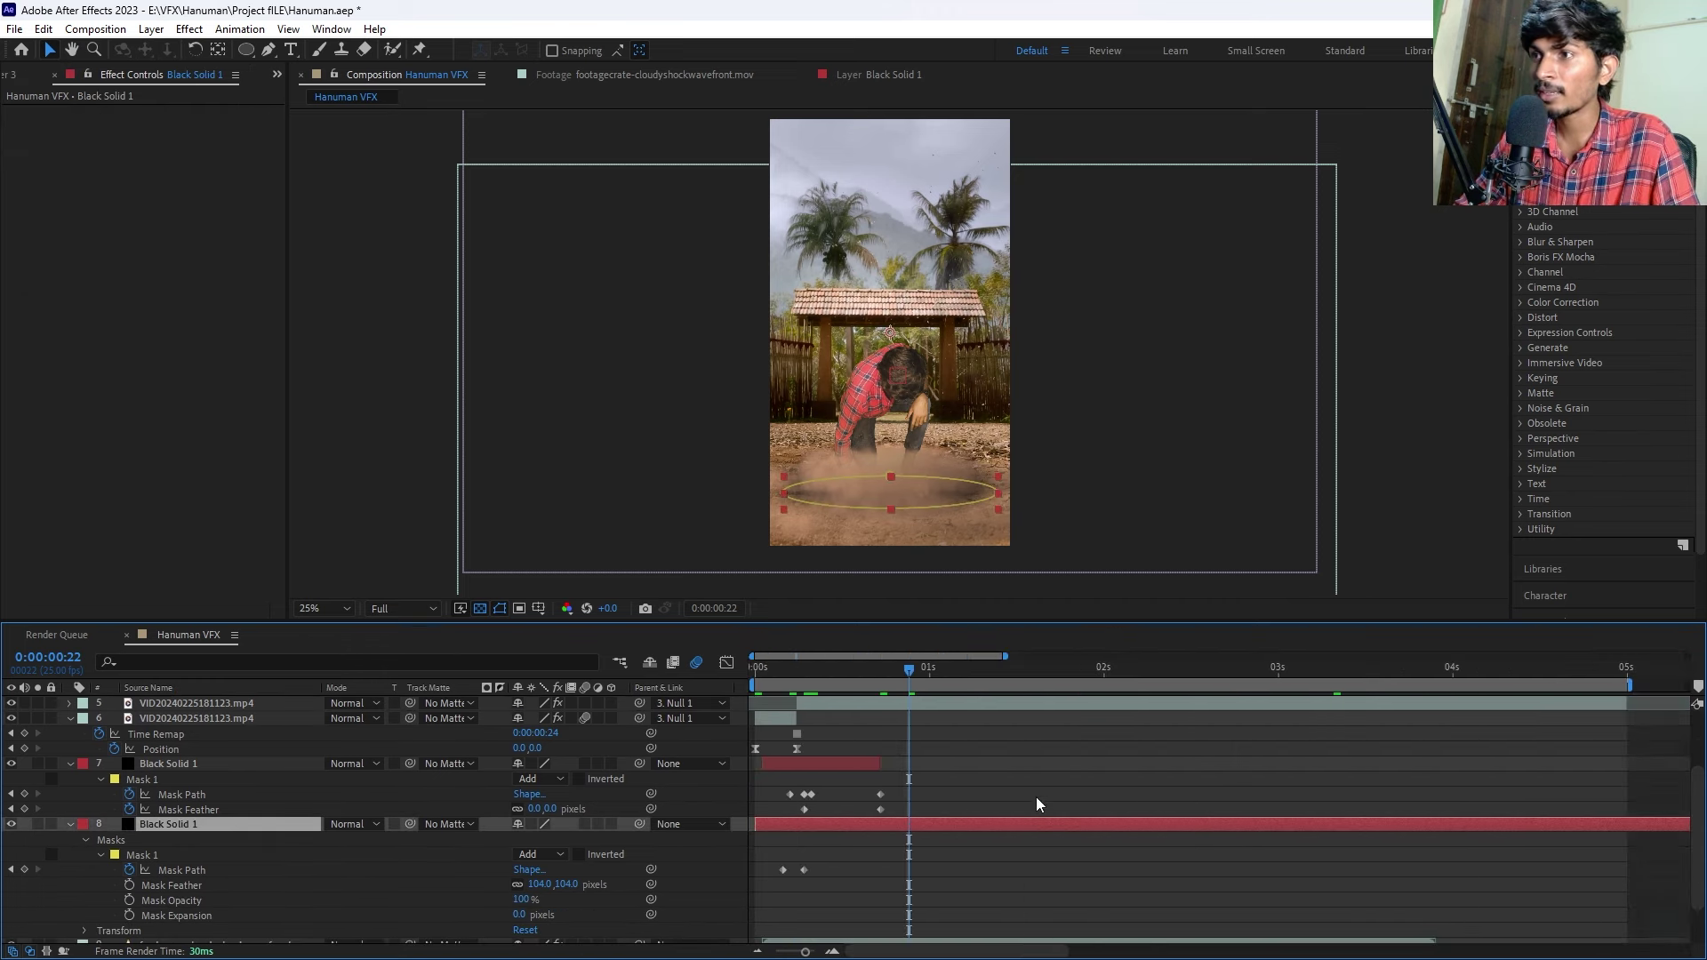
left_click_drag(840, 674, 1292, 681)
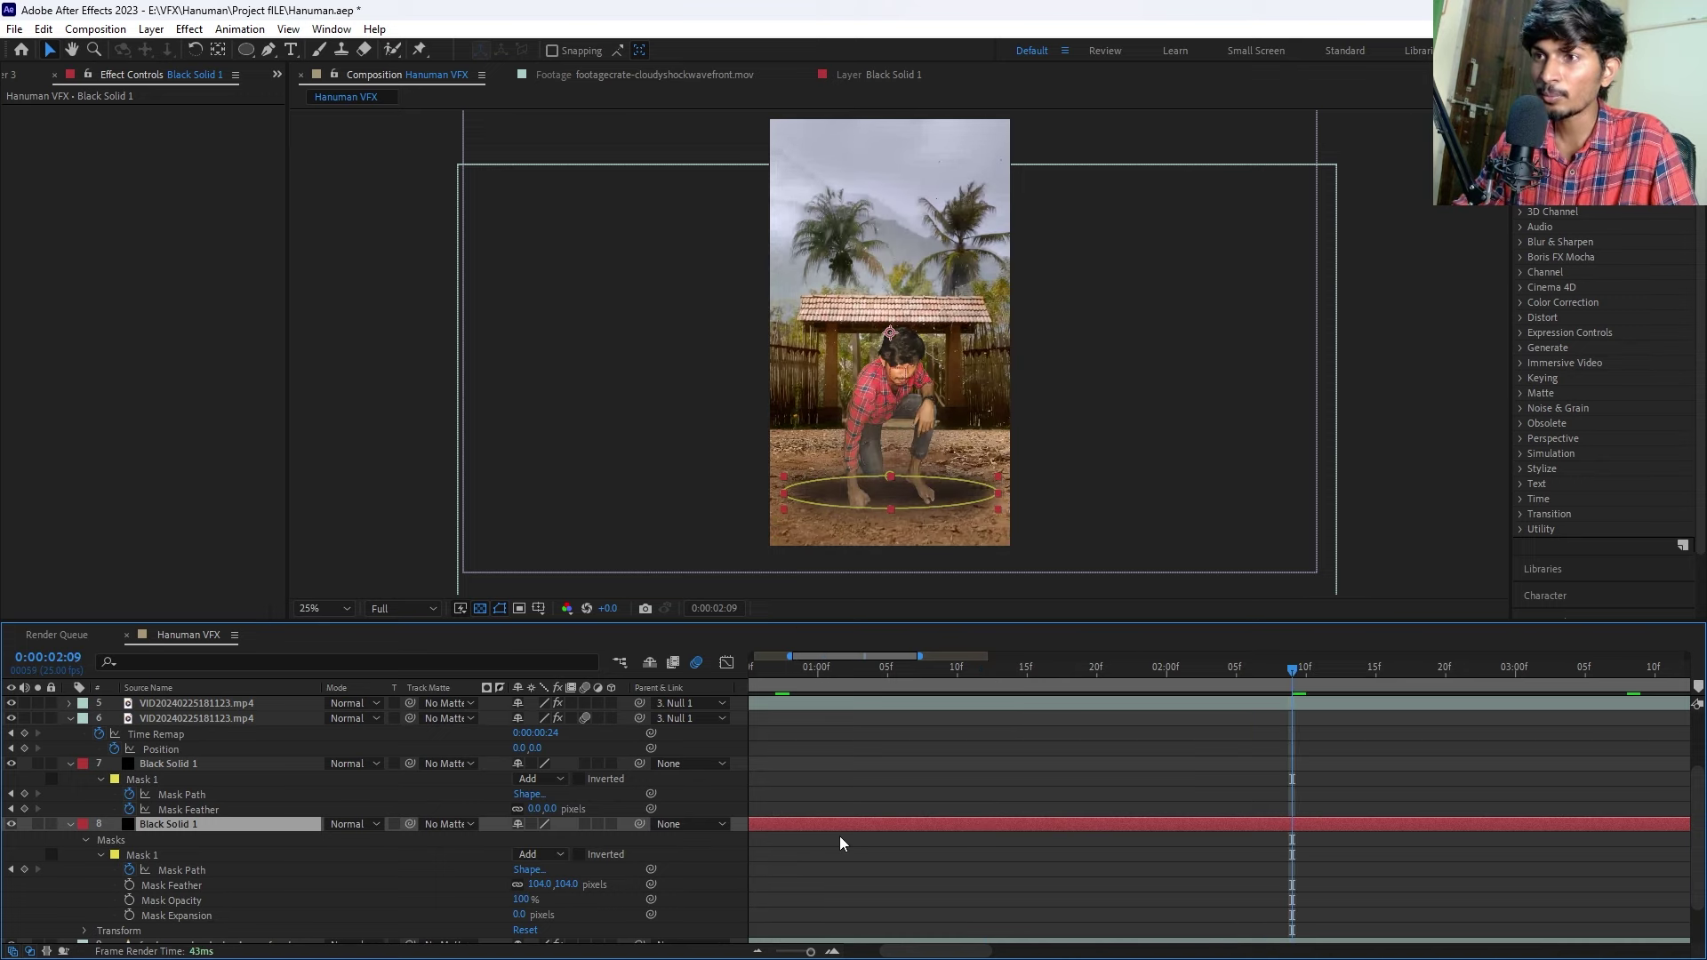
key("t")
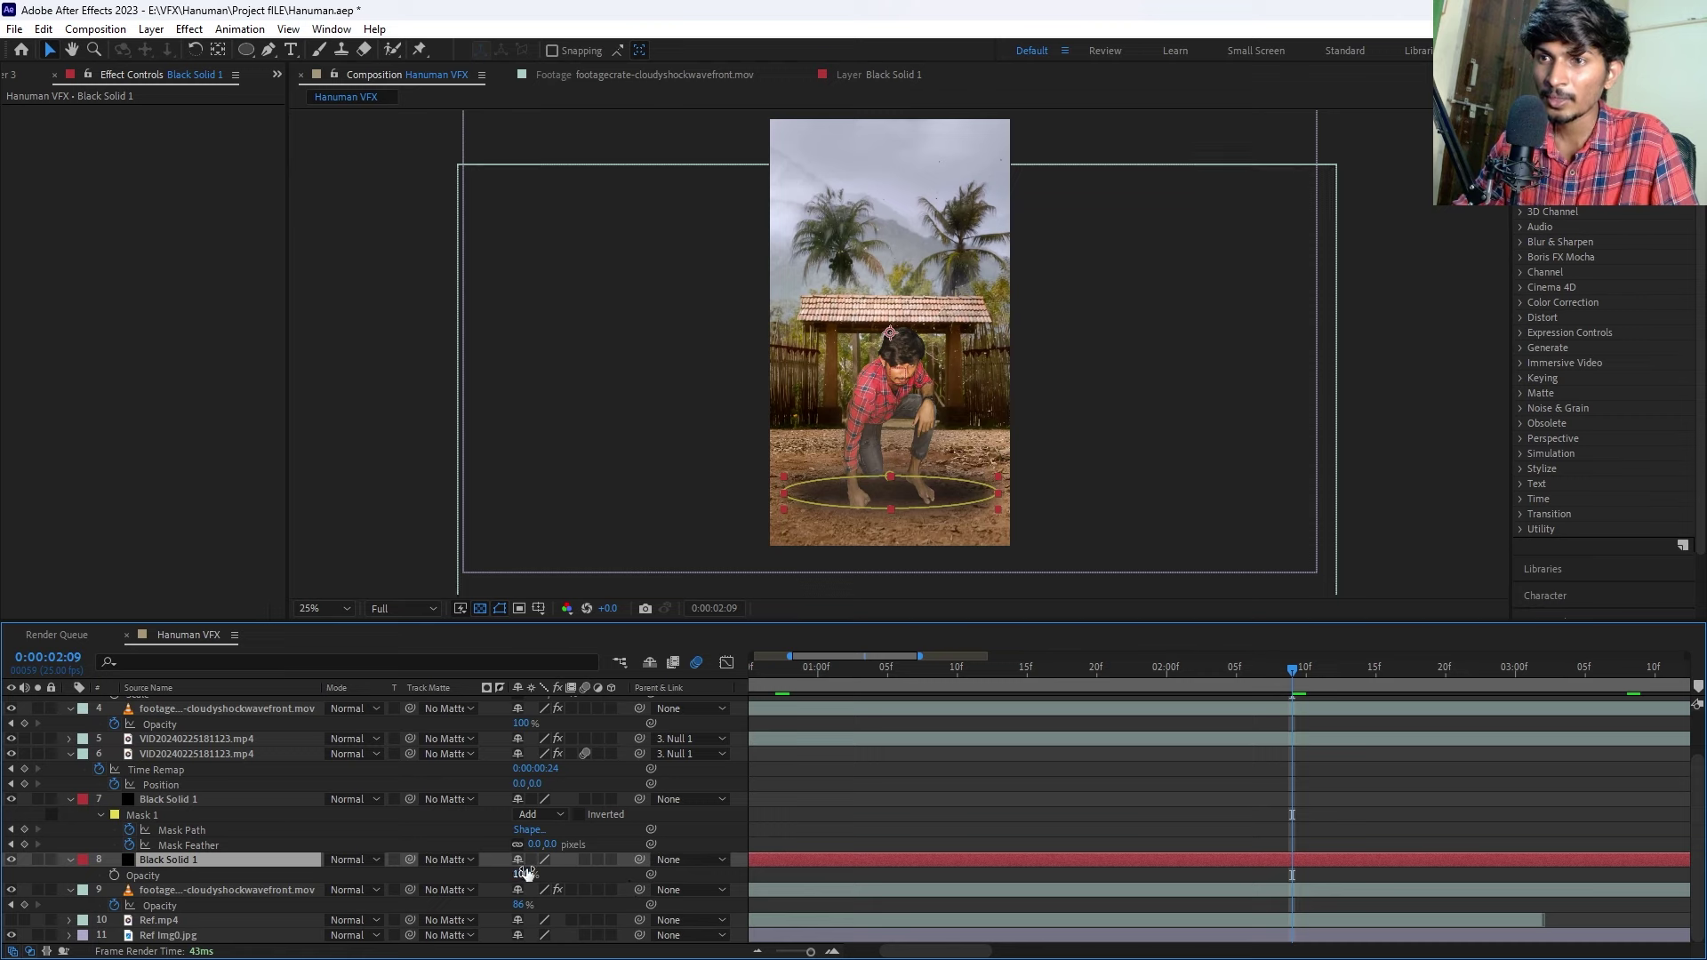
Lower layer 8 Black Solid 1's opacity to 60%.
left_click_drag(517, 875, 494, 876)
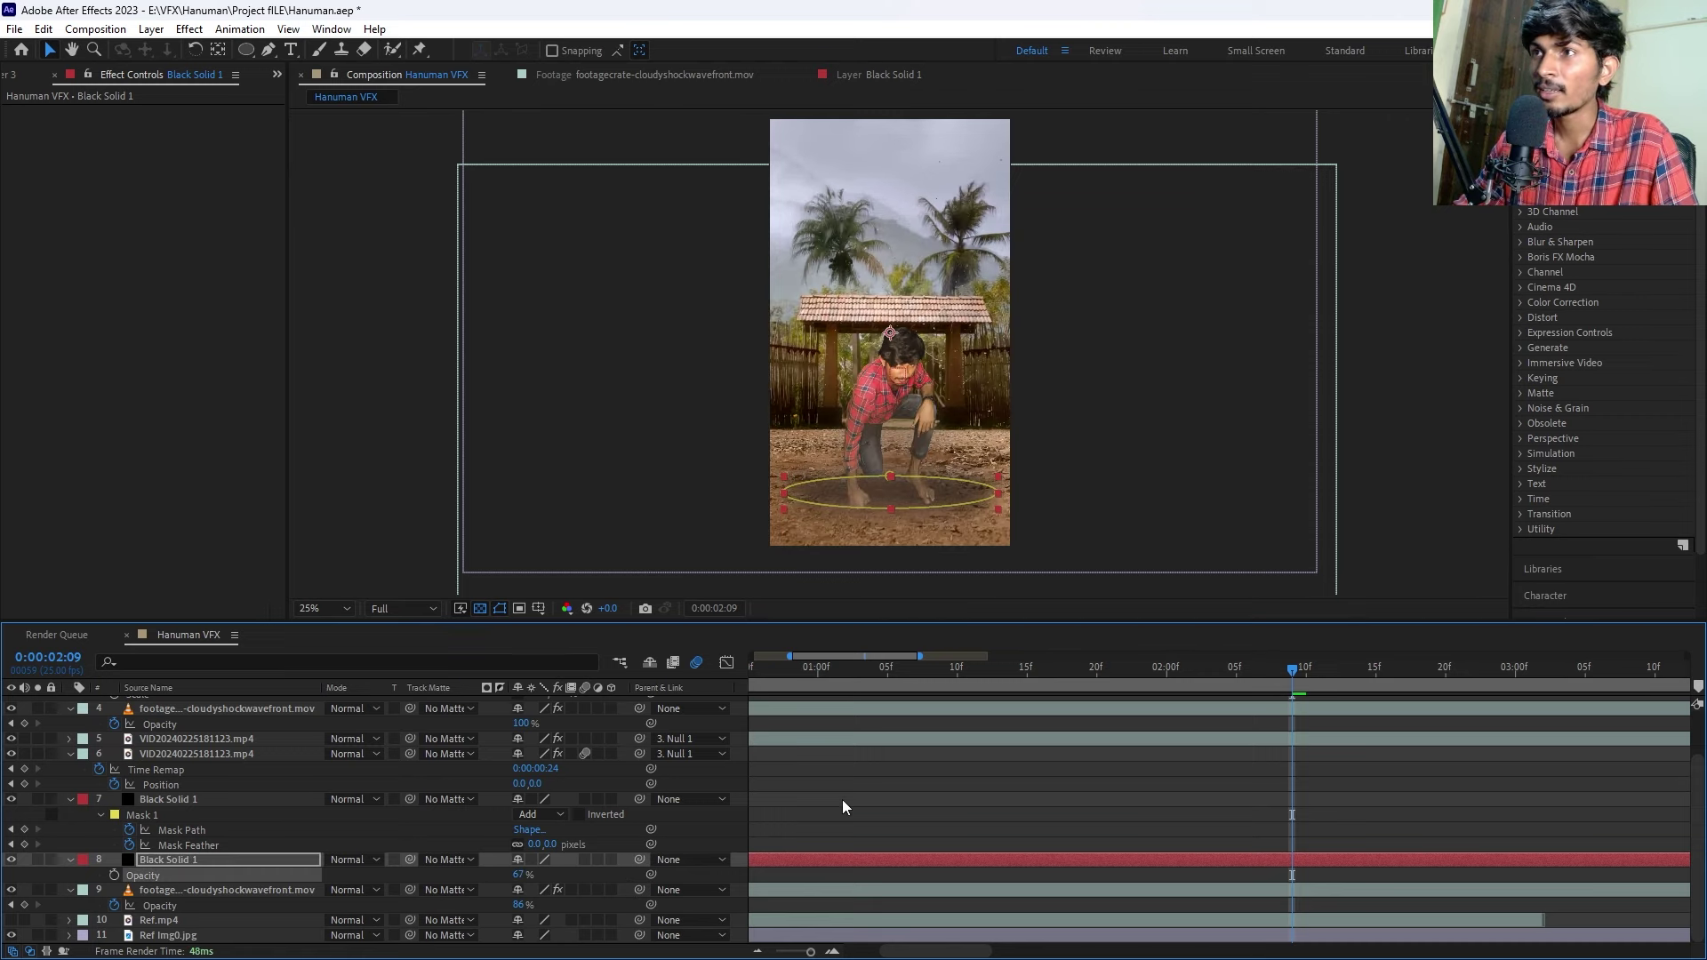
left_click(815, 859)
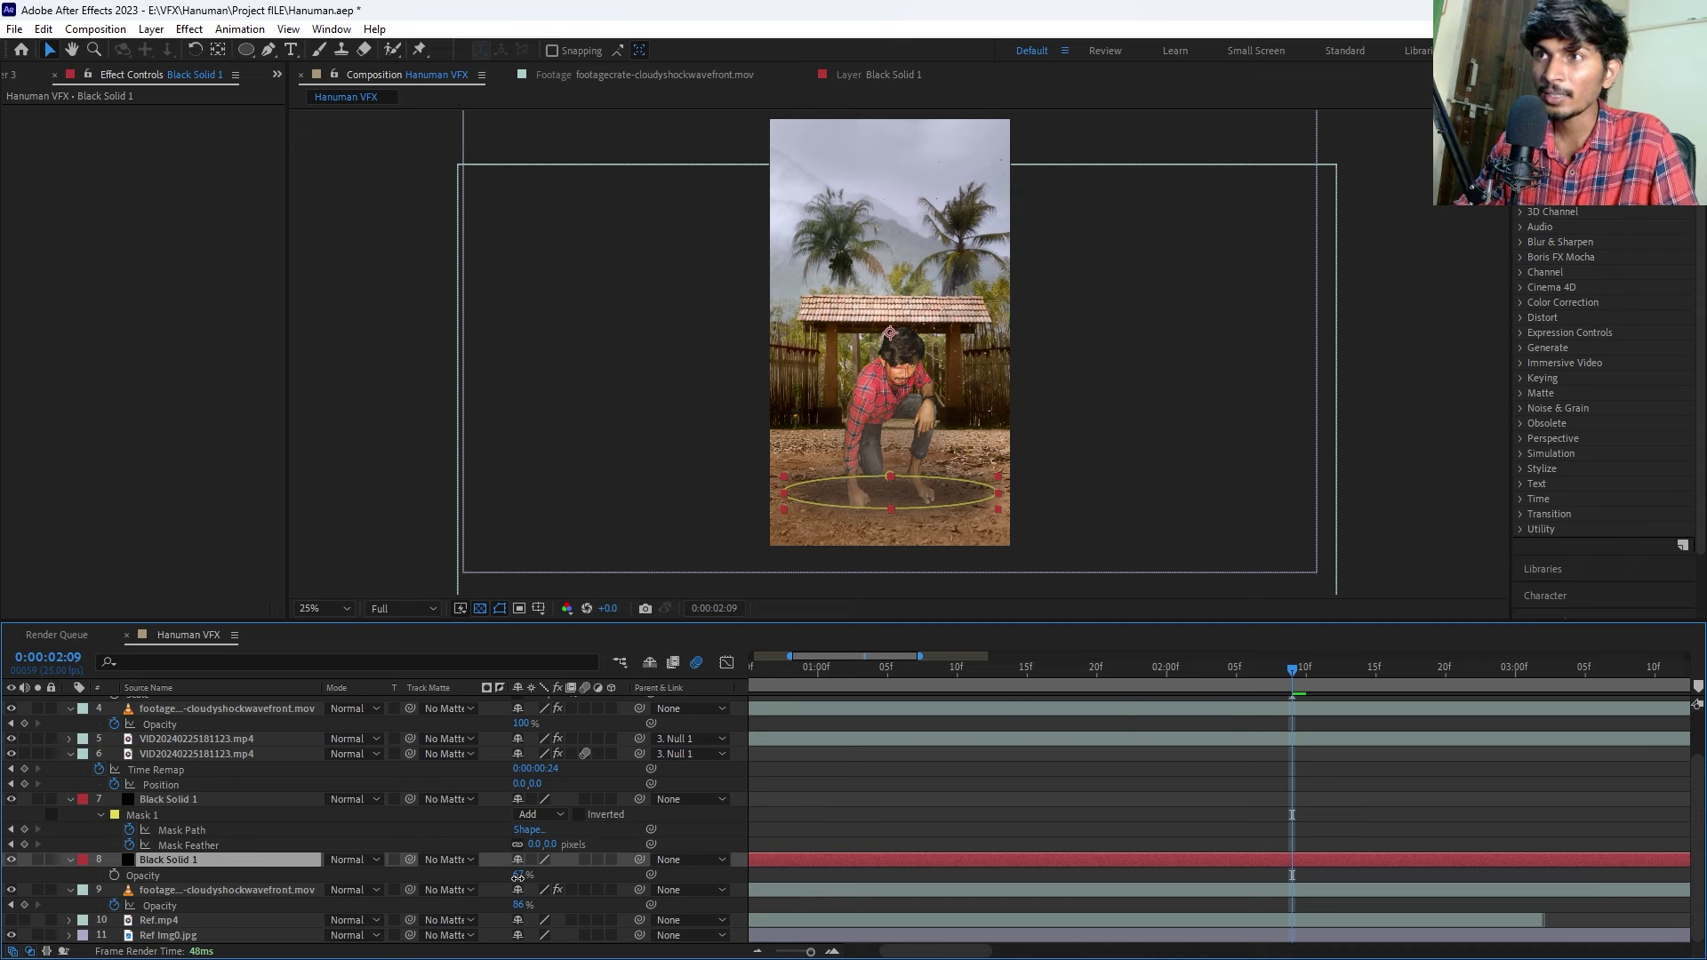
left_click_drag(518, 876, 503, 877)
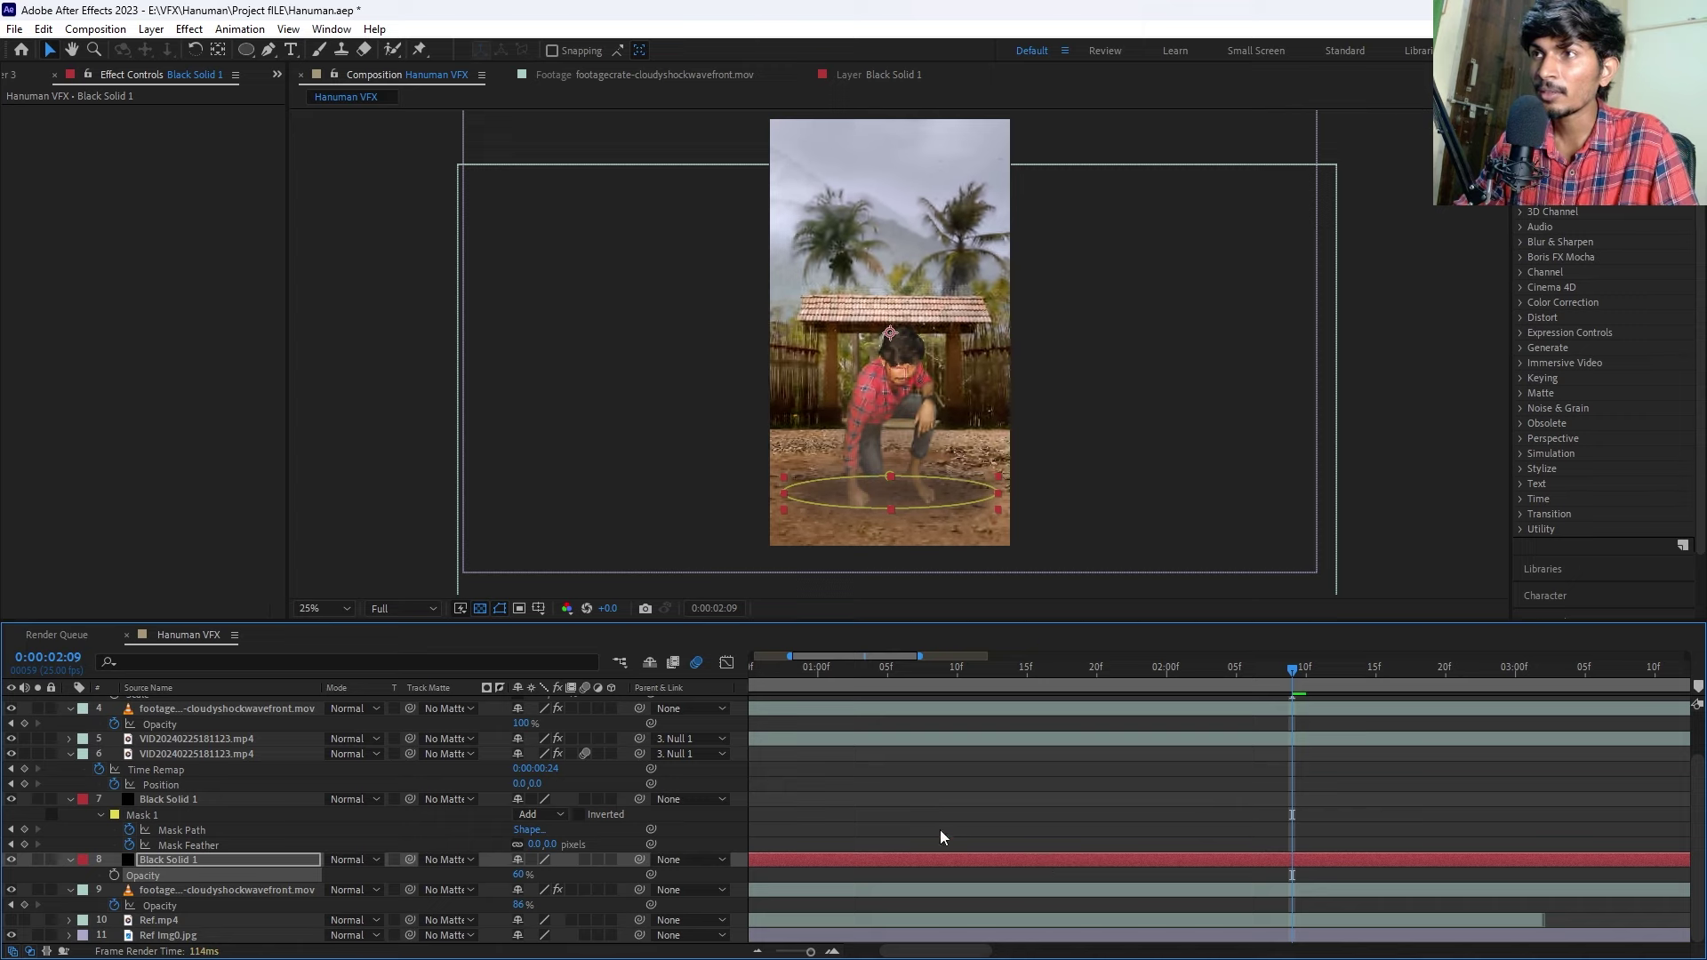
Zoom and pan the viewer onto the man, then move to frame 0:00:00:06.
key("semicolon")
scroll(872, 503, "up", 1)
left_click_drag(870, 442, 893, 335)
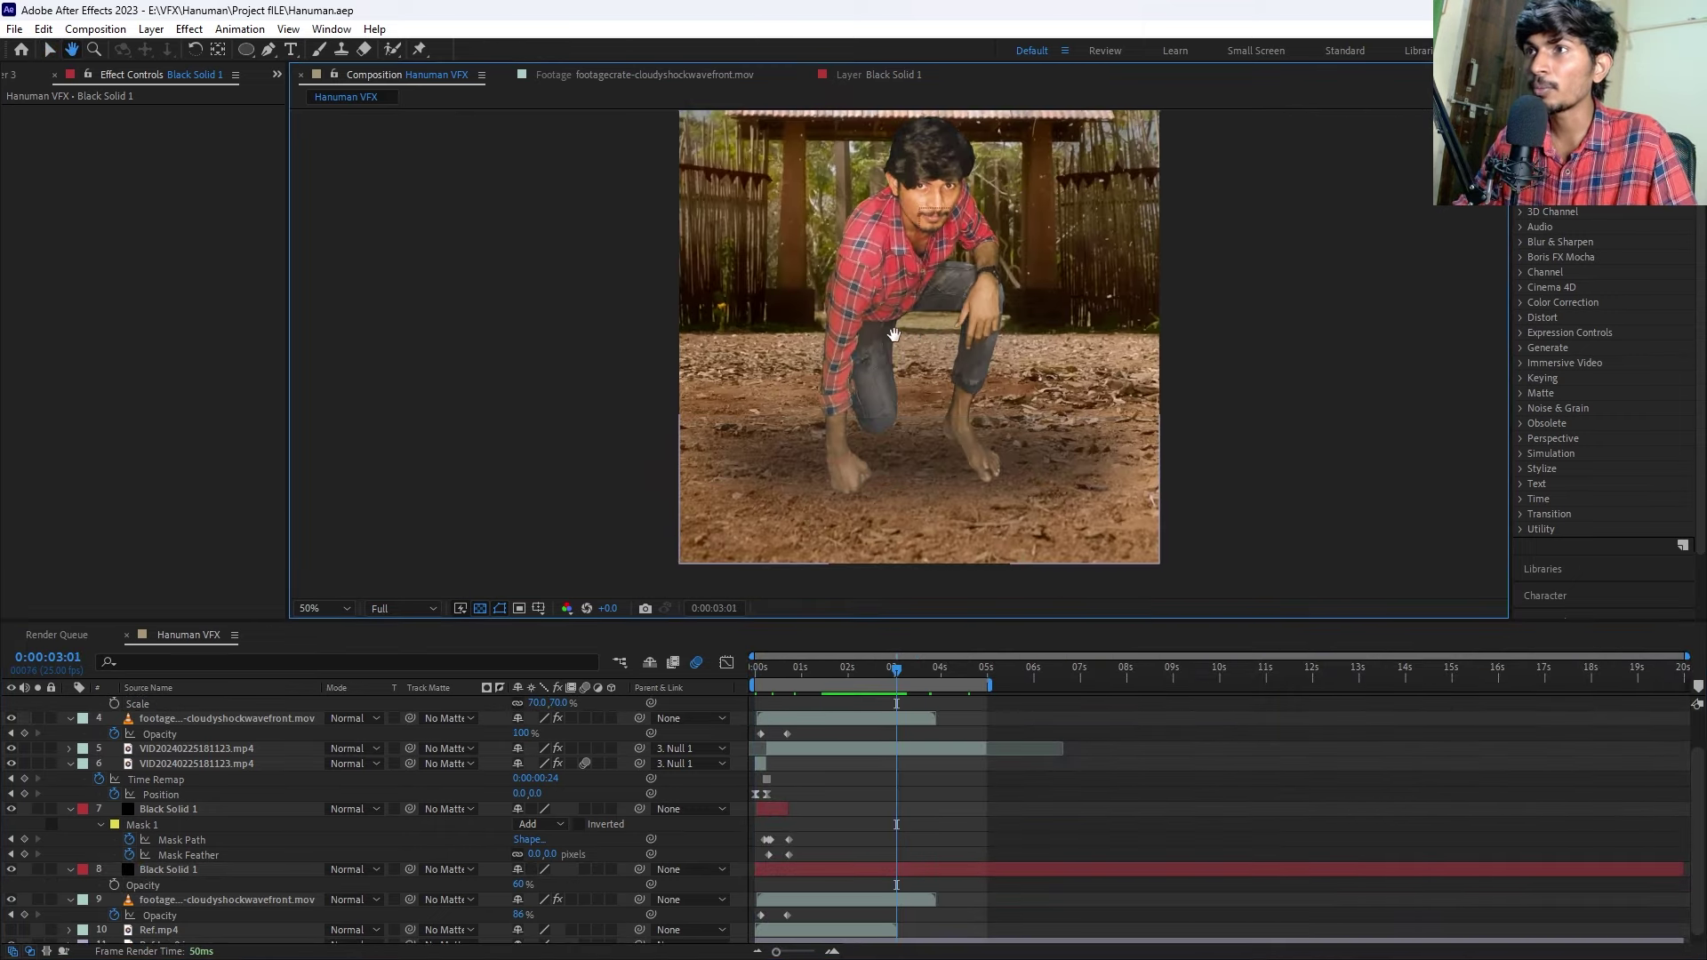
key("v")
mouse_move(818, 668)
left_mouse_down()
mouse_move(749, 681)
mouse_move(767, 685)
left_mouse_up()
left_click(781, 872)
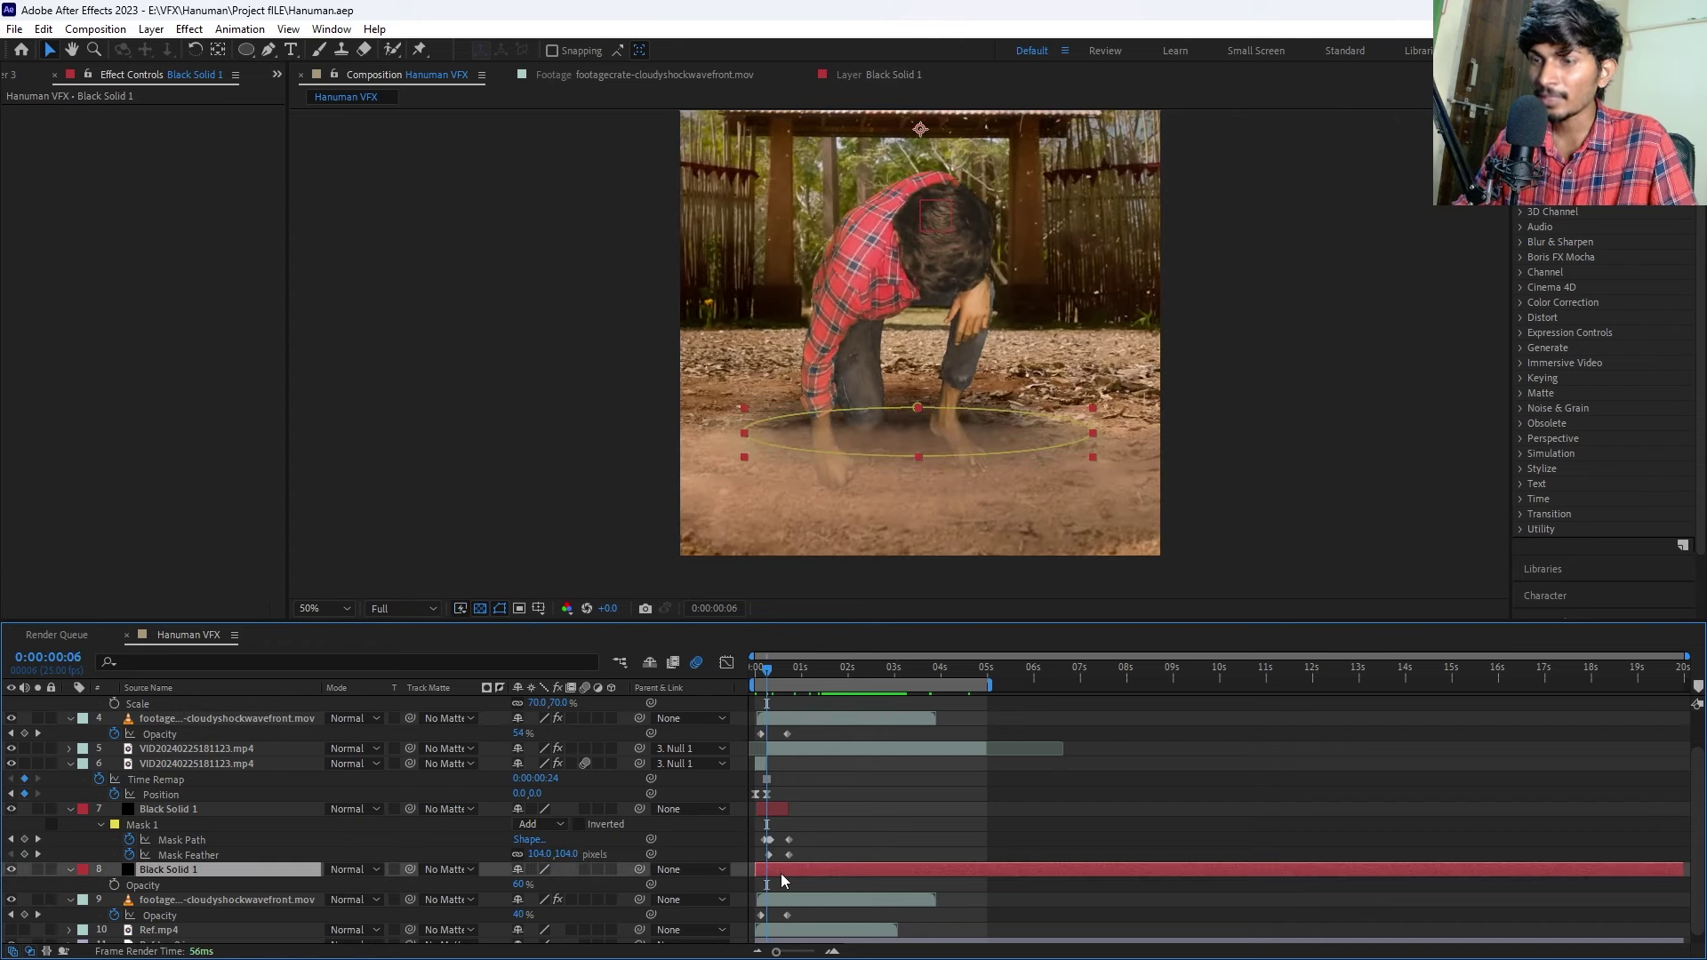
scroll(776, 881, "up", 2)
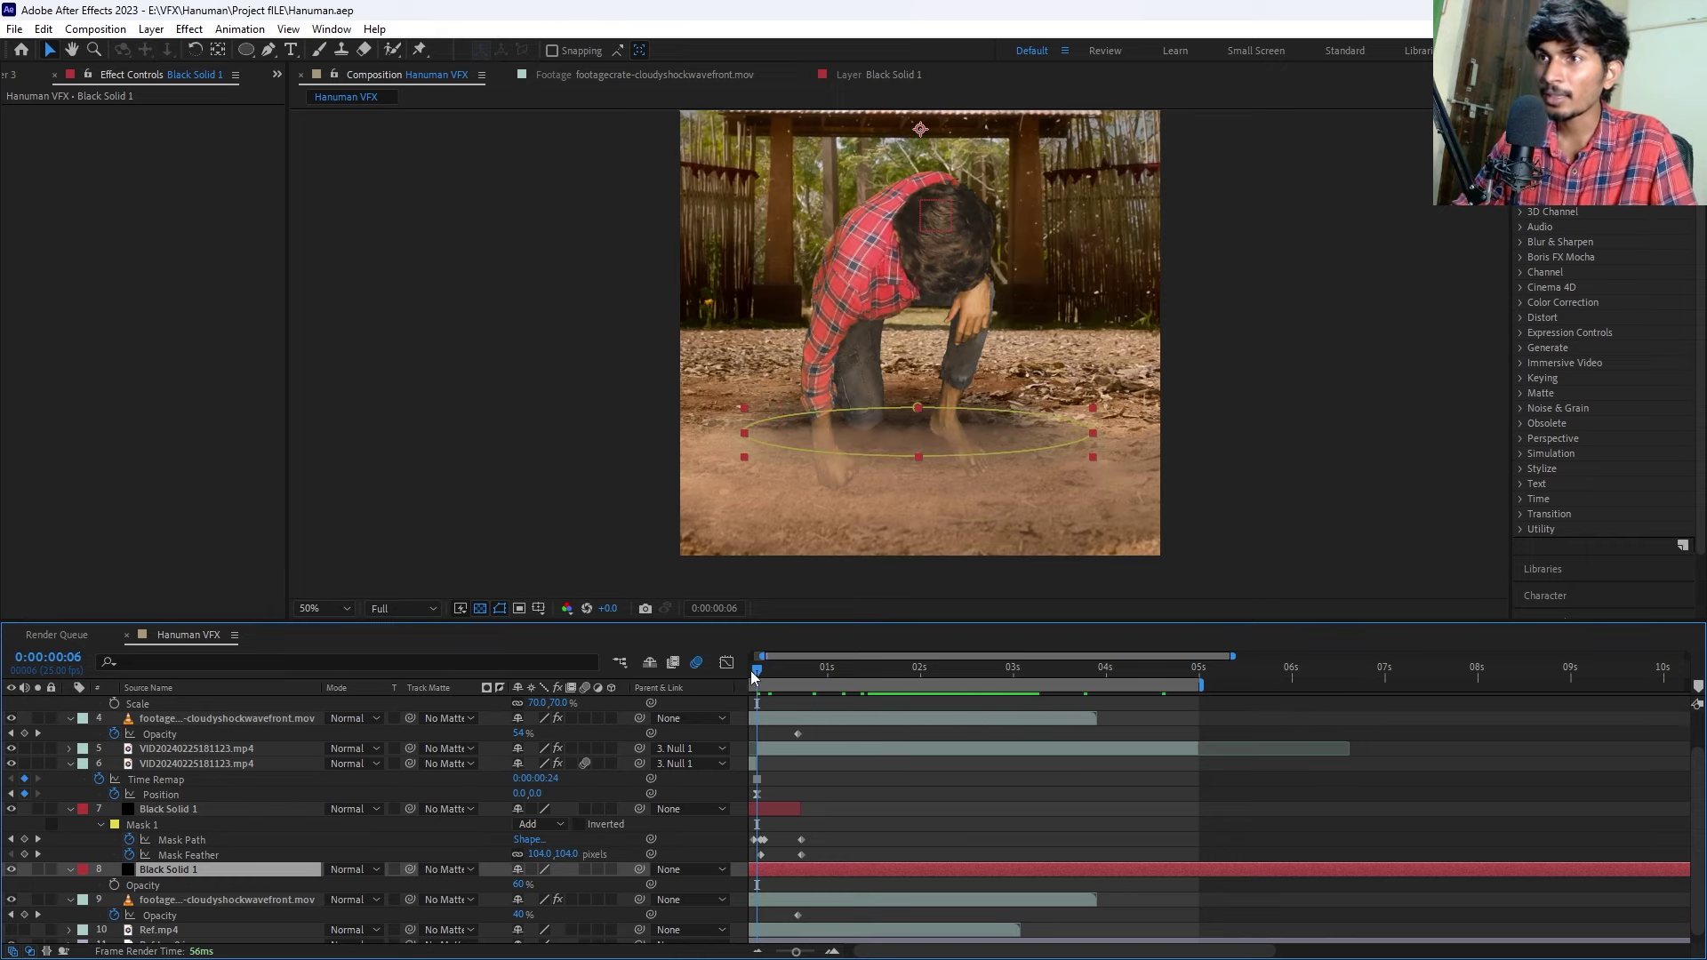
left_click(754, 681)
left_click_drag(754, 682, 776, 683)
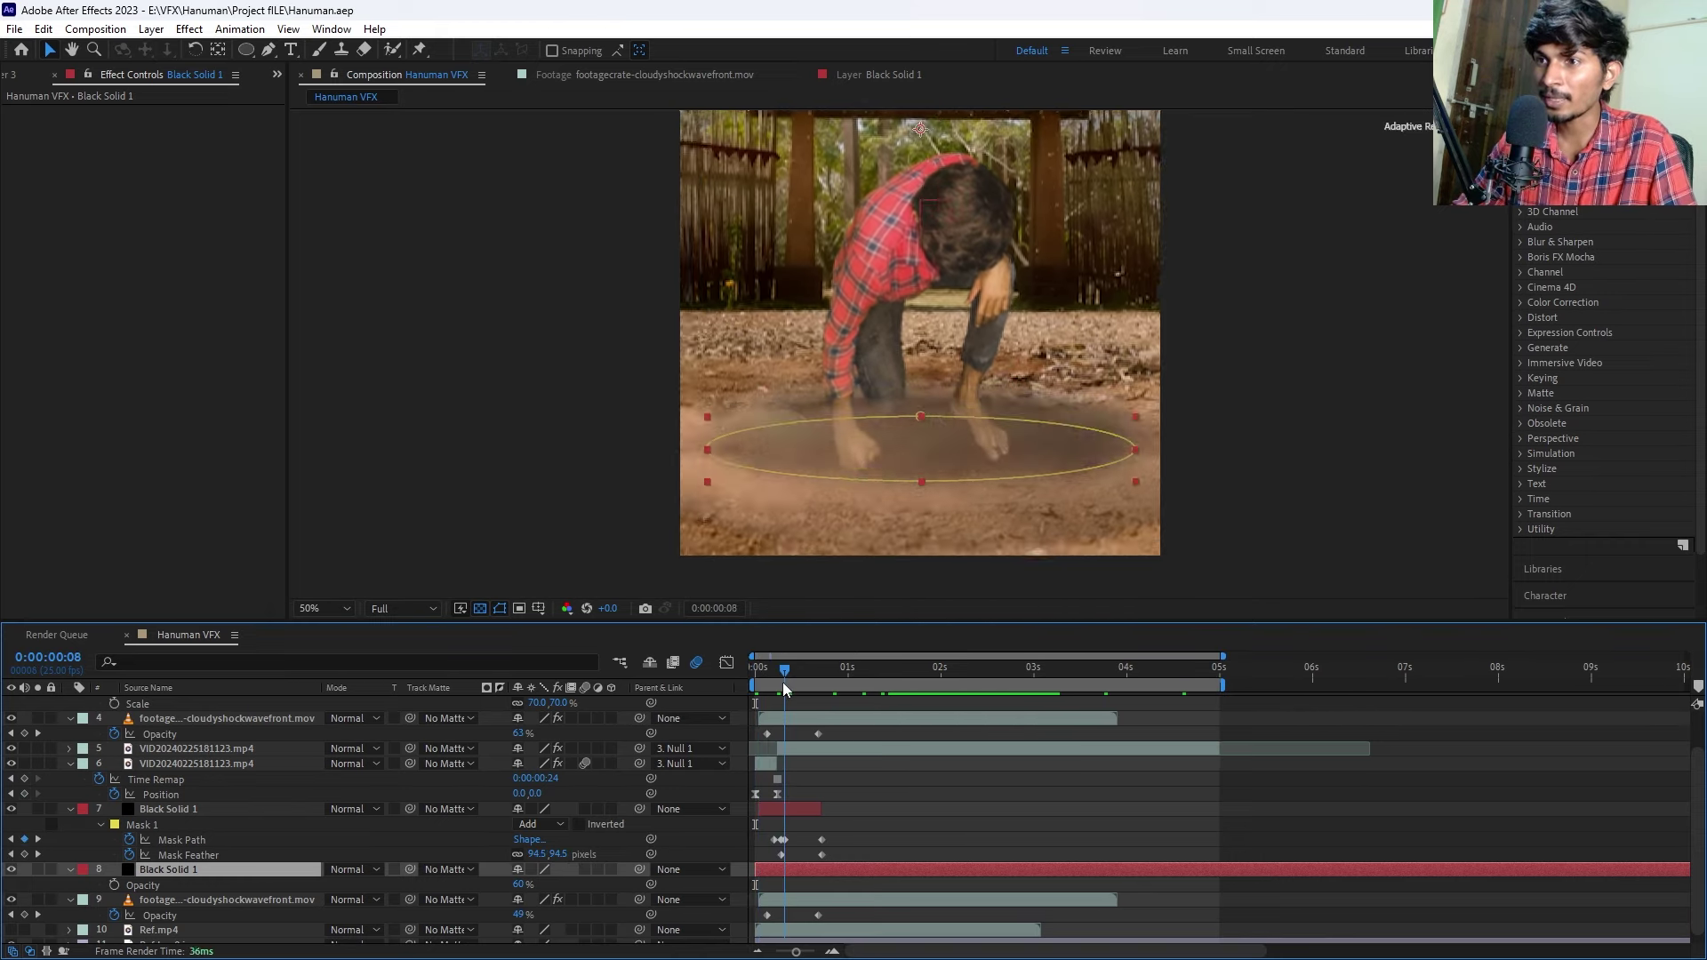
Duplicate Black Solid 1 and shrink its mask to a small, slightly rotated ellipse.
key("ctrl+d")
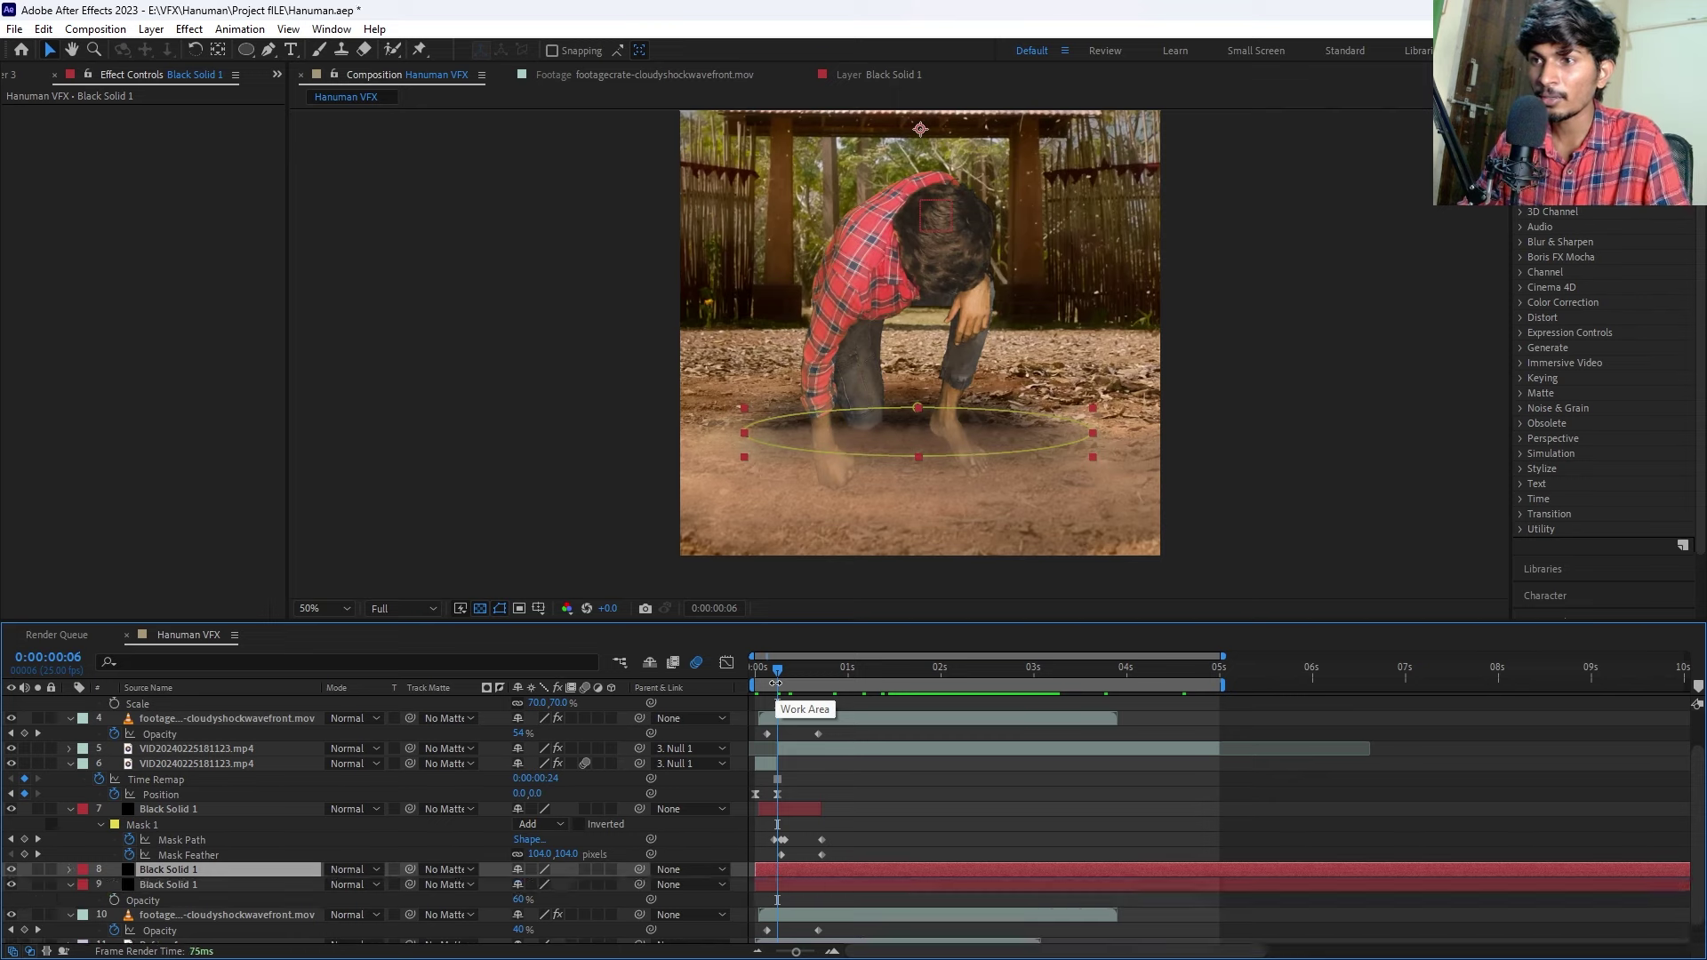
left_click(802, 869)
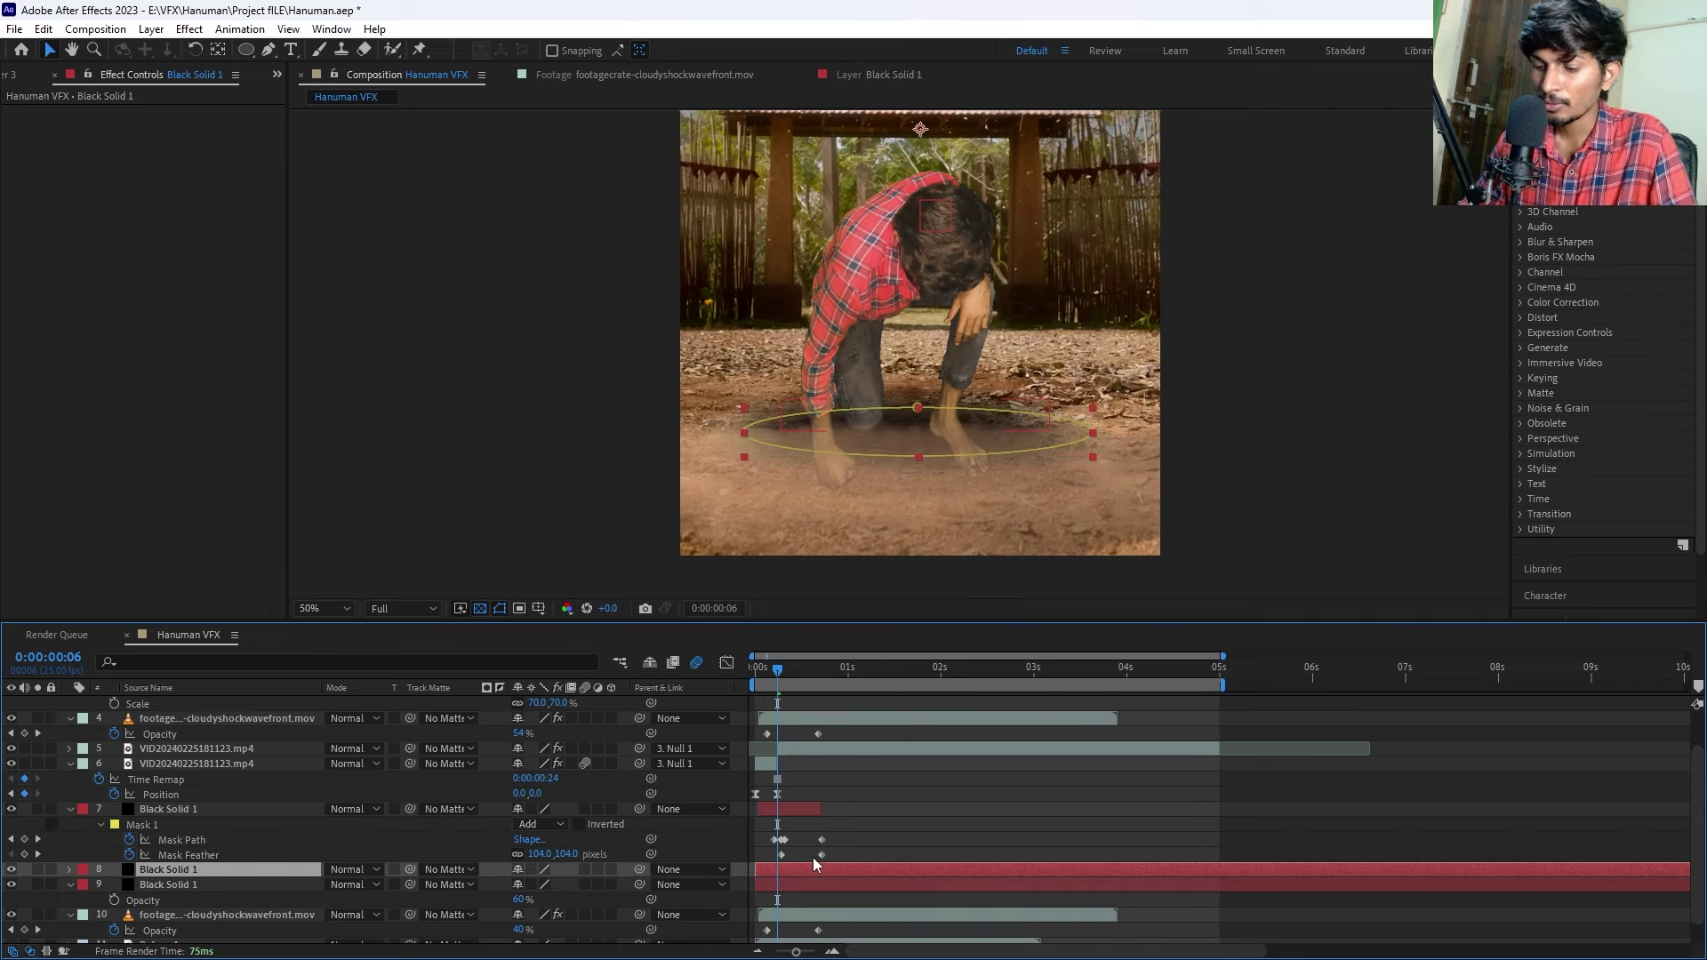
key("m")
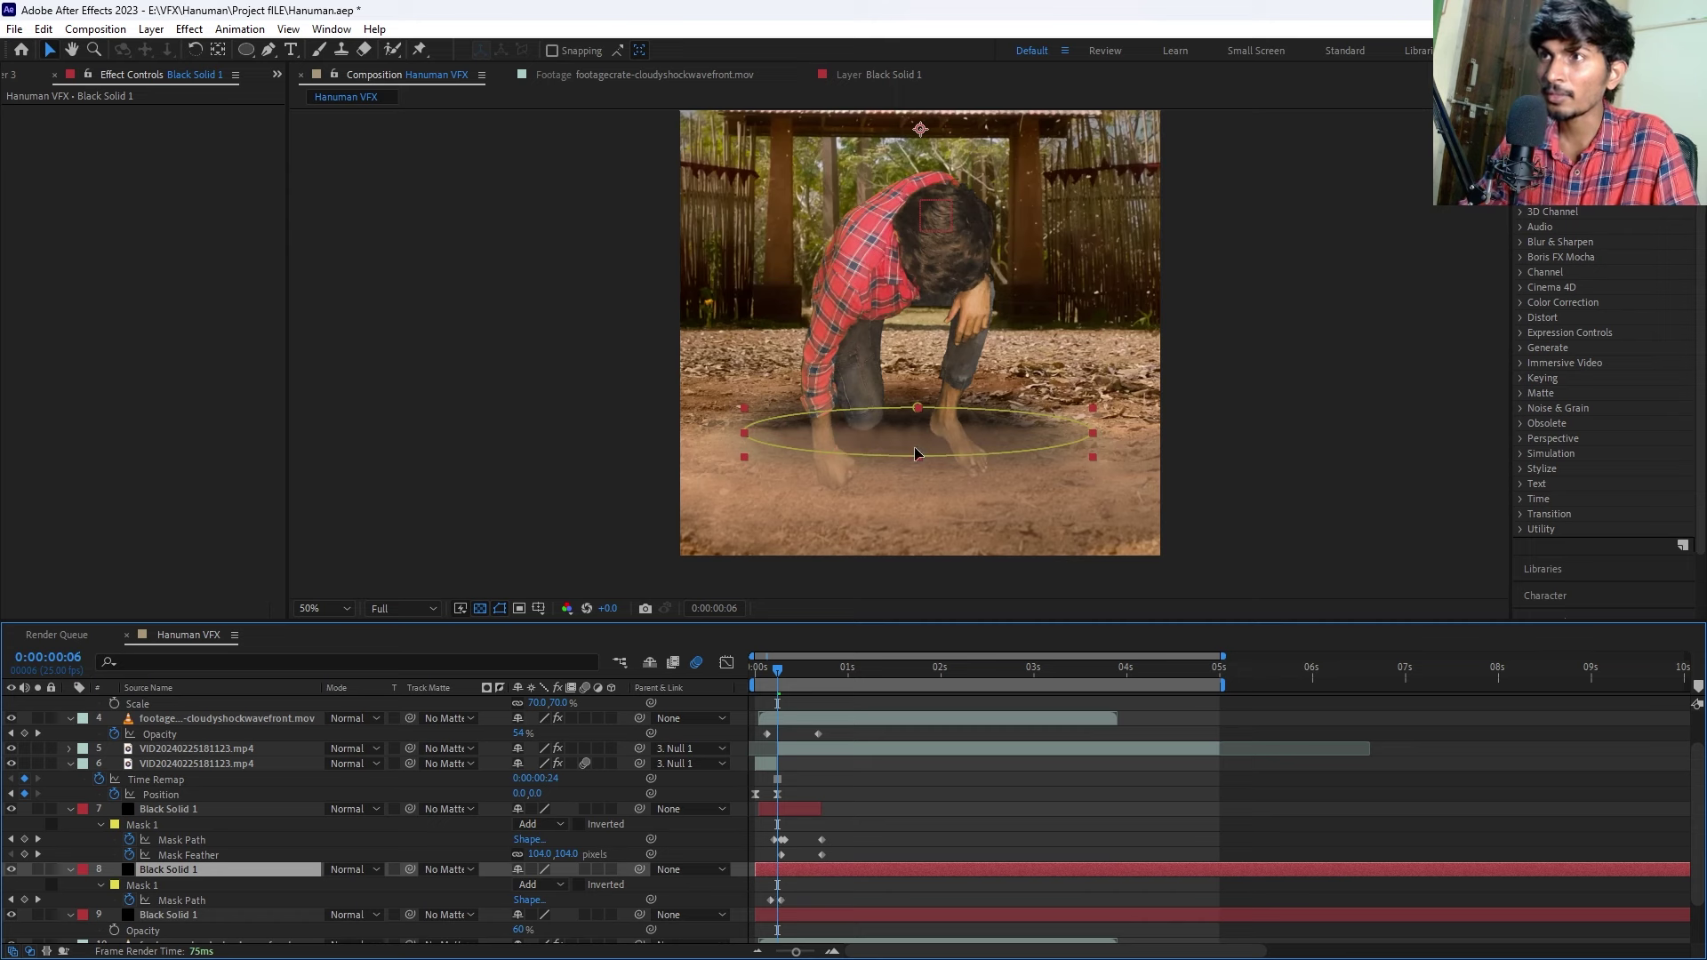
double_click(911, 408)
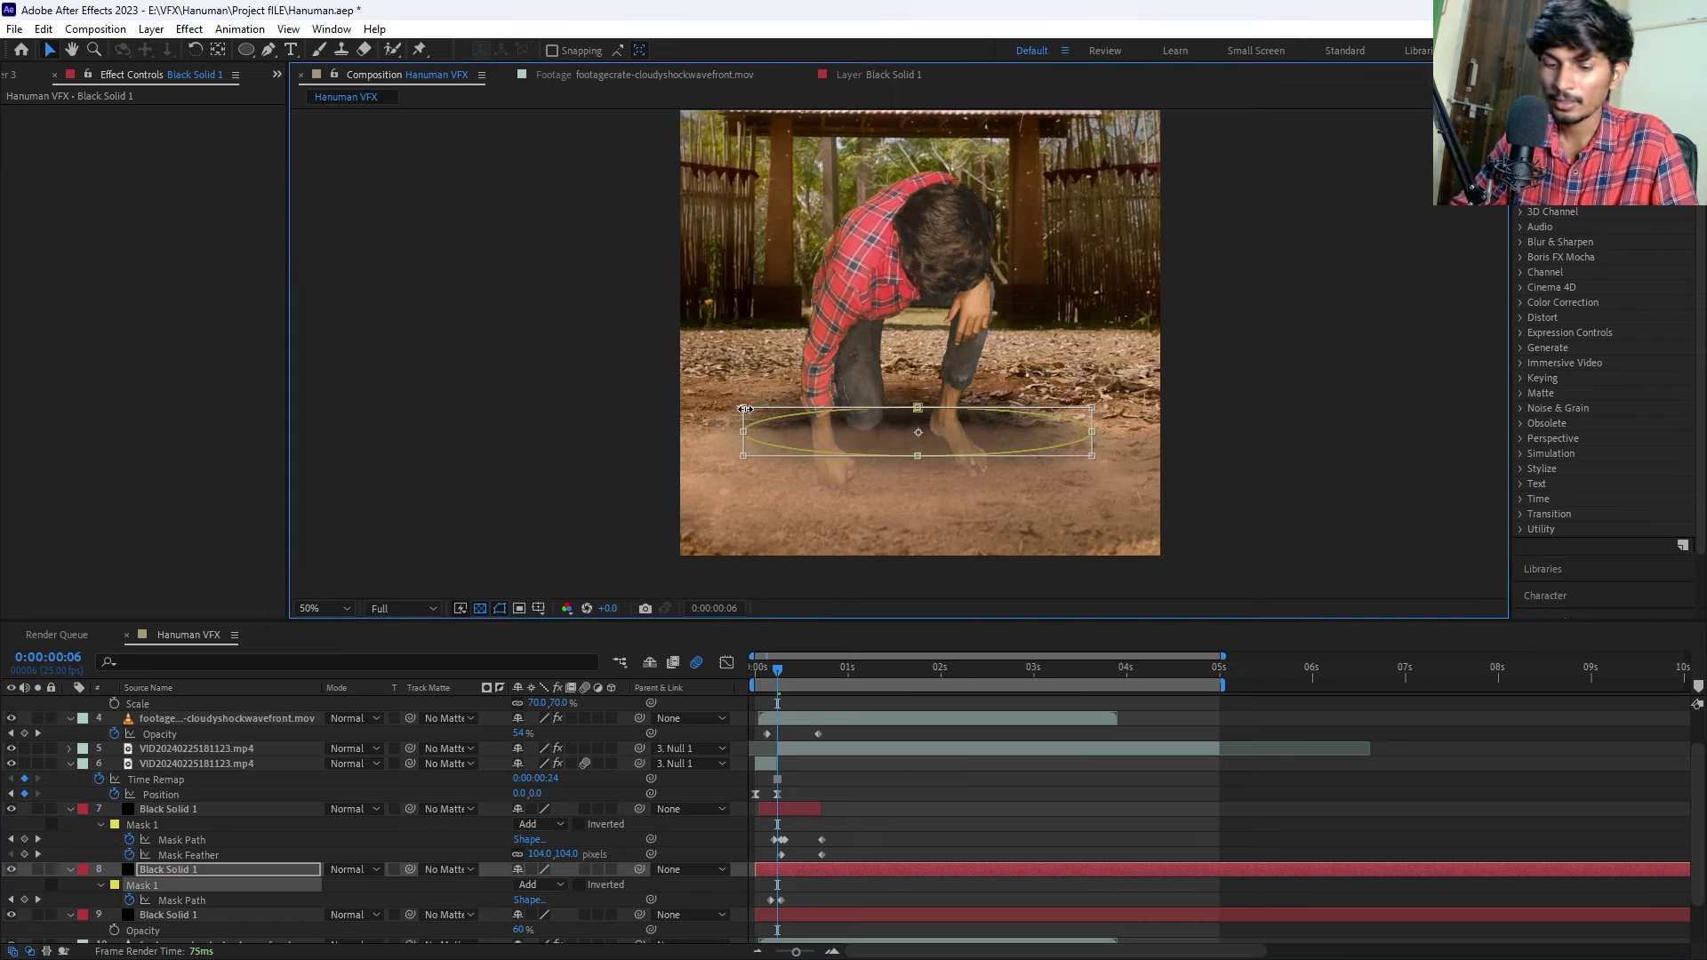
mouse_move(745, 409)
left_mouse_down()
mouse_move(958, 449)
mouse_move(939, 434)
left_mouse_up()
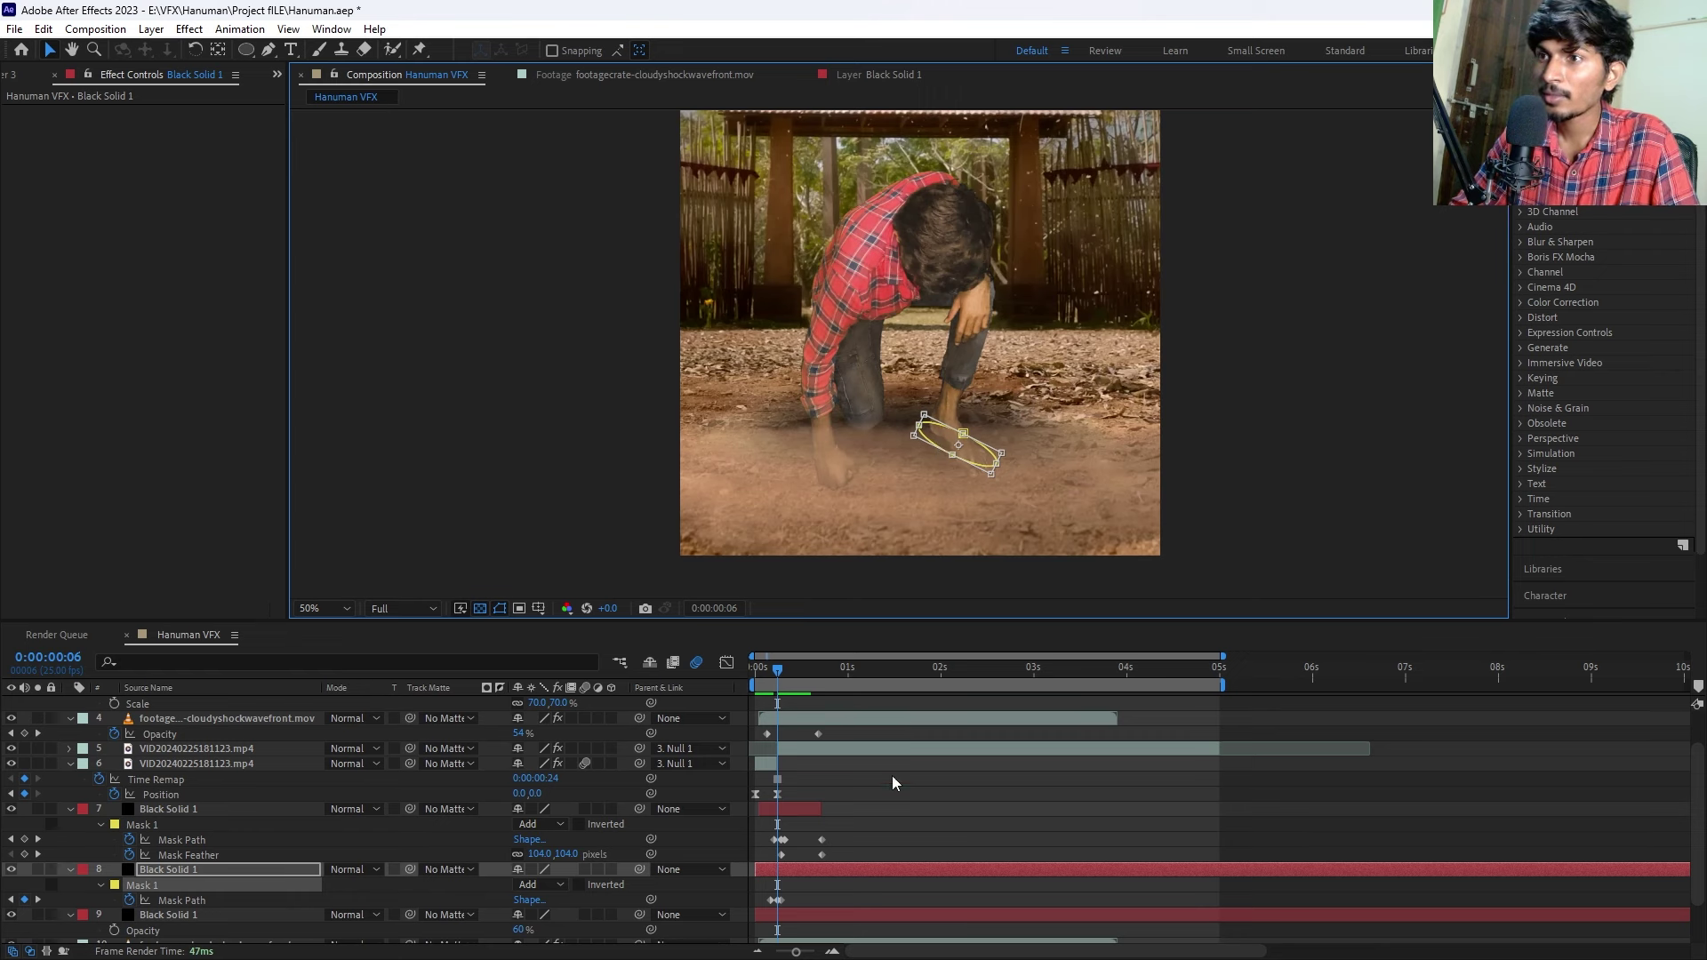
left_click(837, 871)
left_click(805, 870)
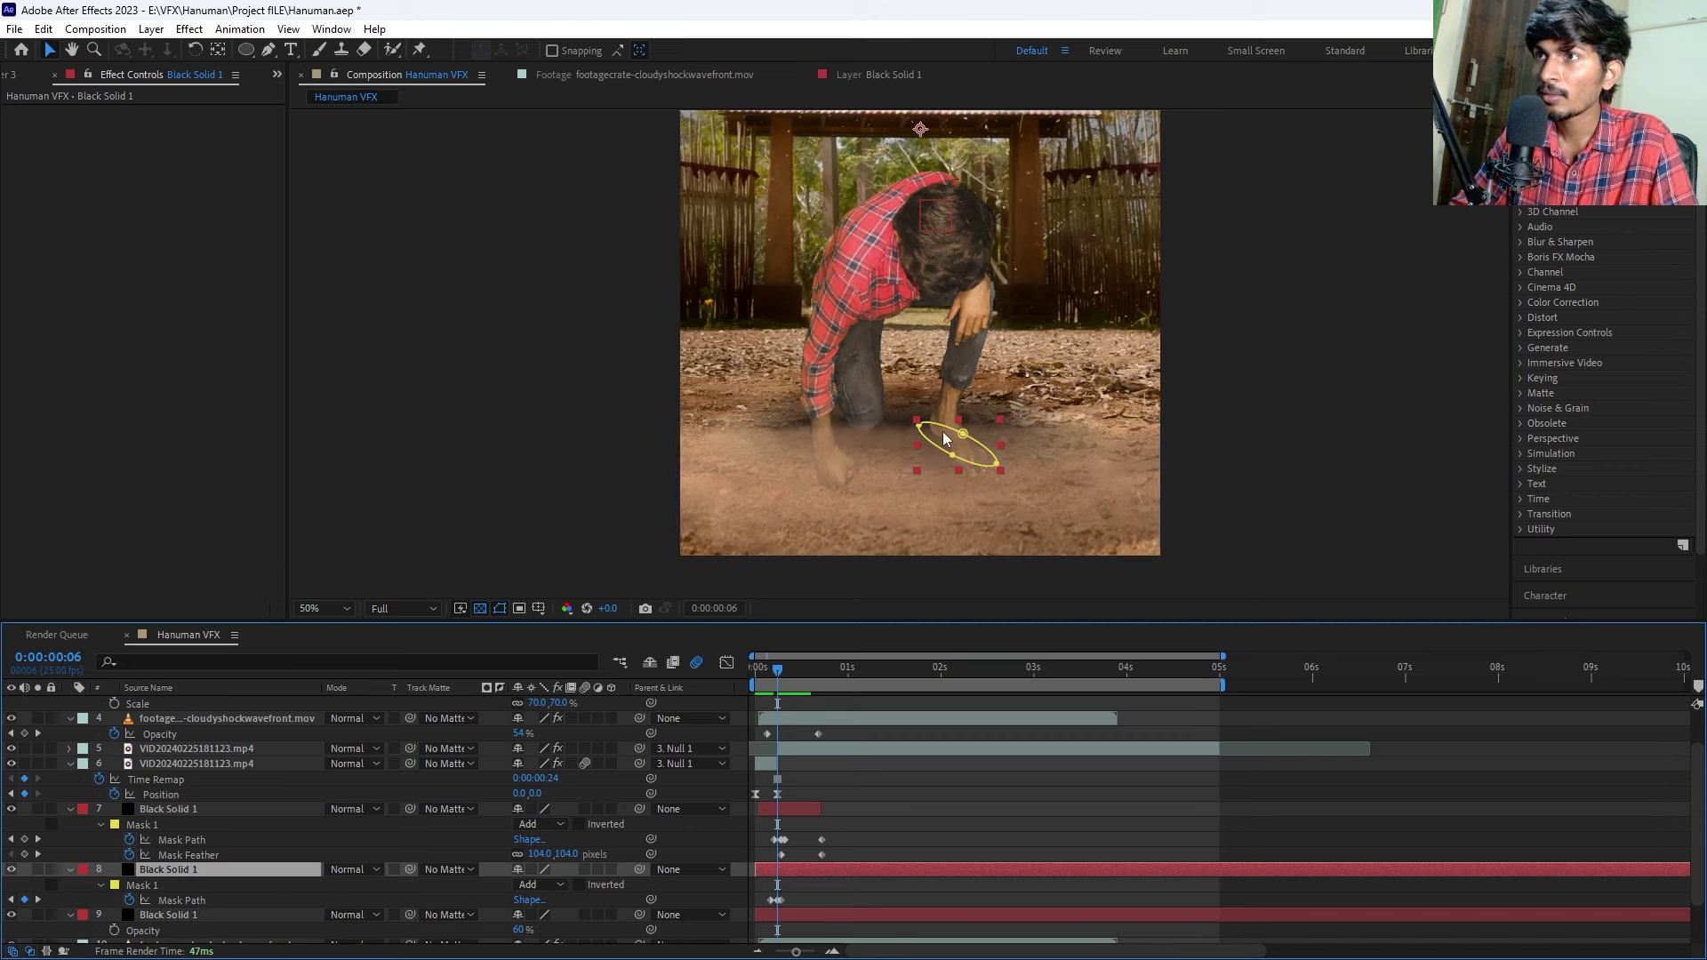
double_click(919, 426)
left_click_drag(908, 425, 914, 423)
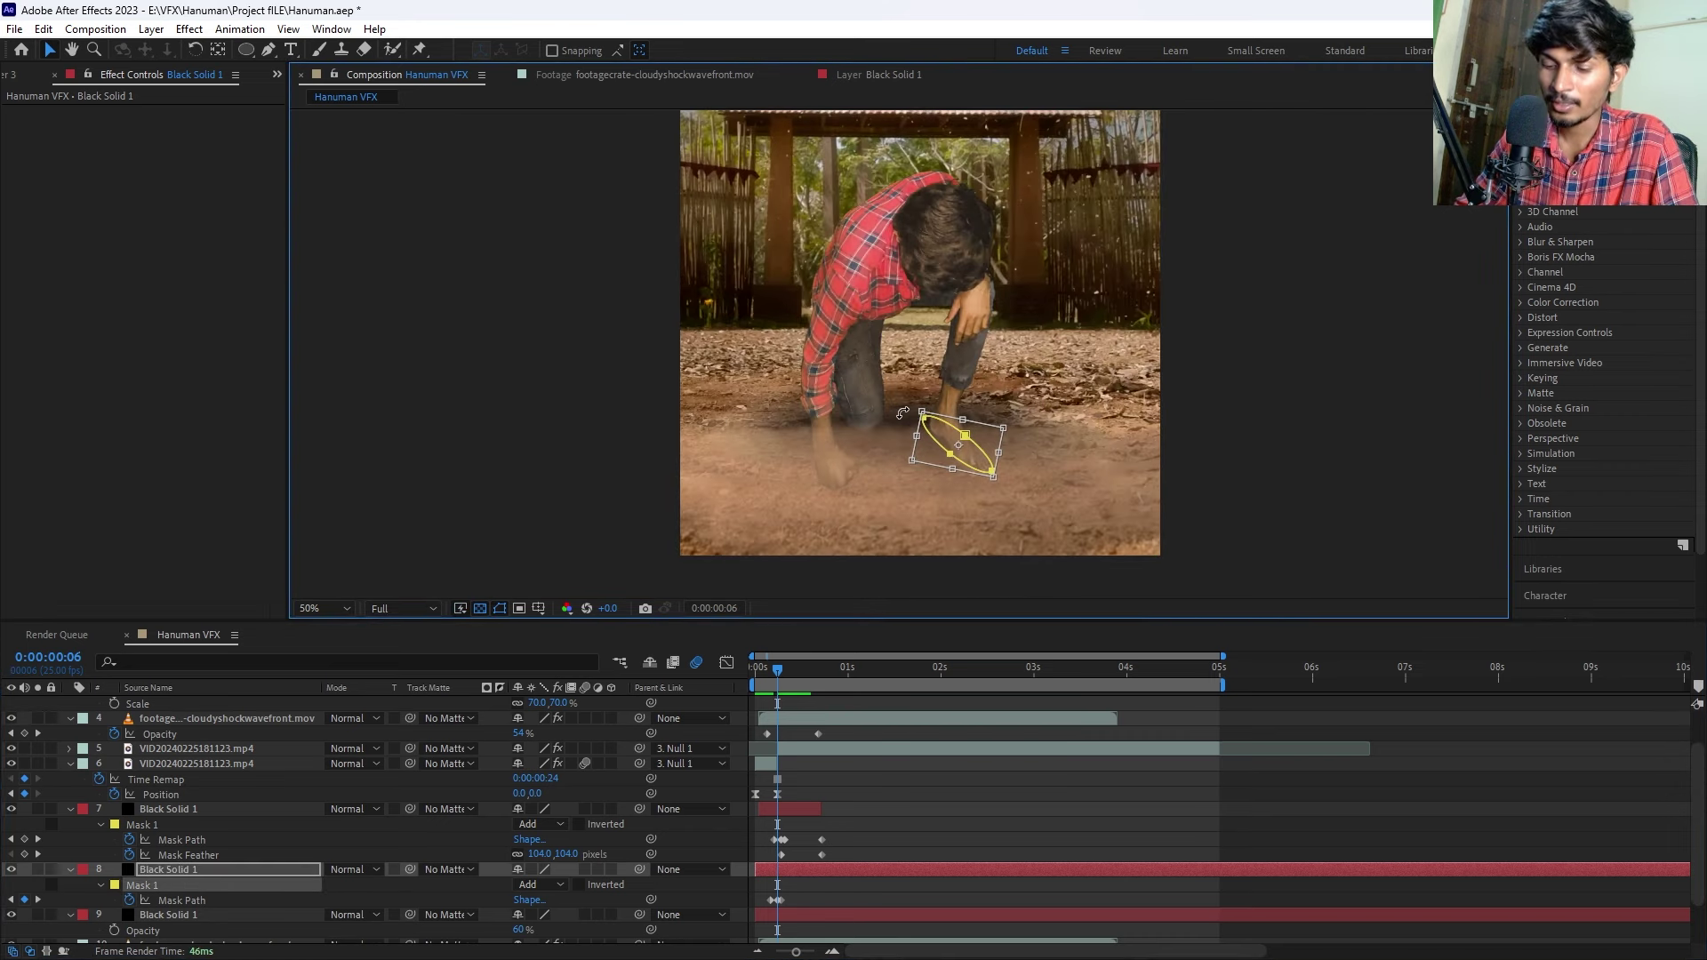
Lower the mask feather to about 19 px and narrow the elliptical mask slightly.
key("f")
left_click_drag(538, 900, 455, 888)
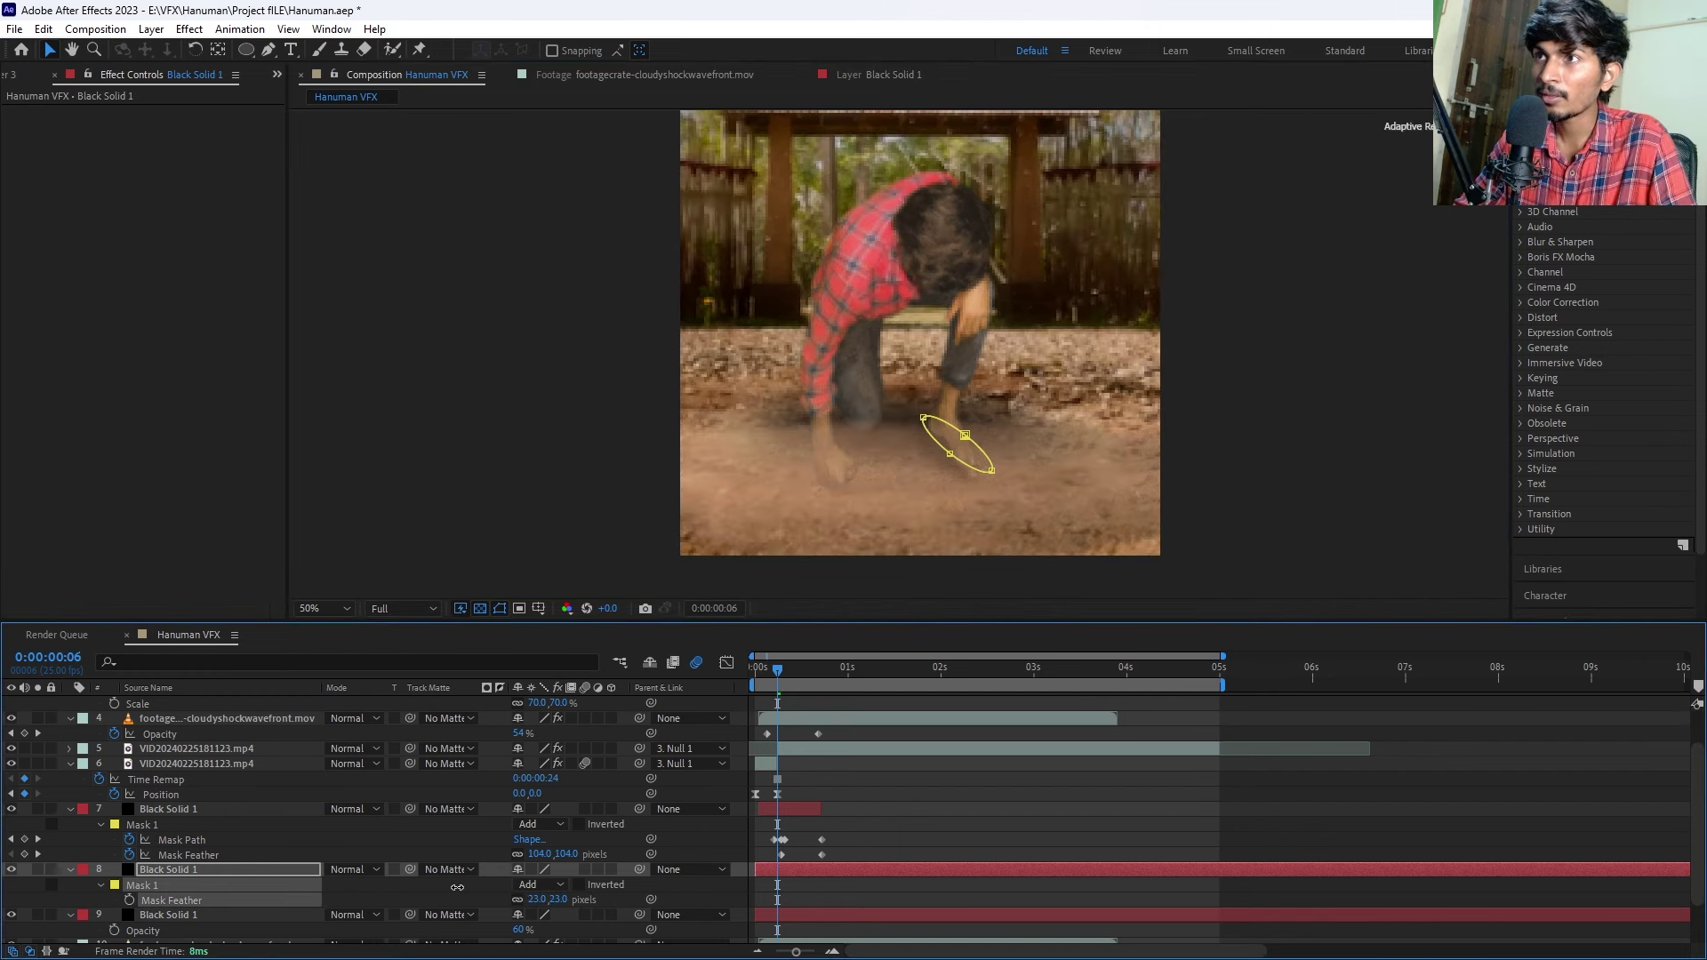
left_click(851, 819)
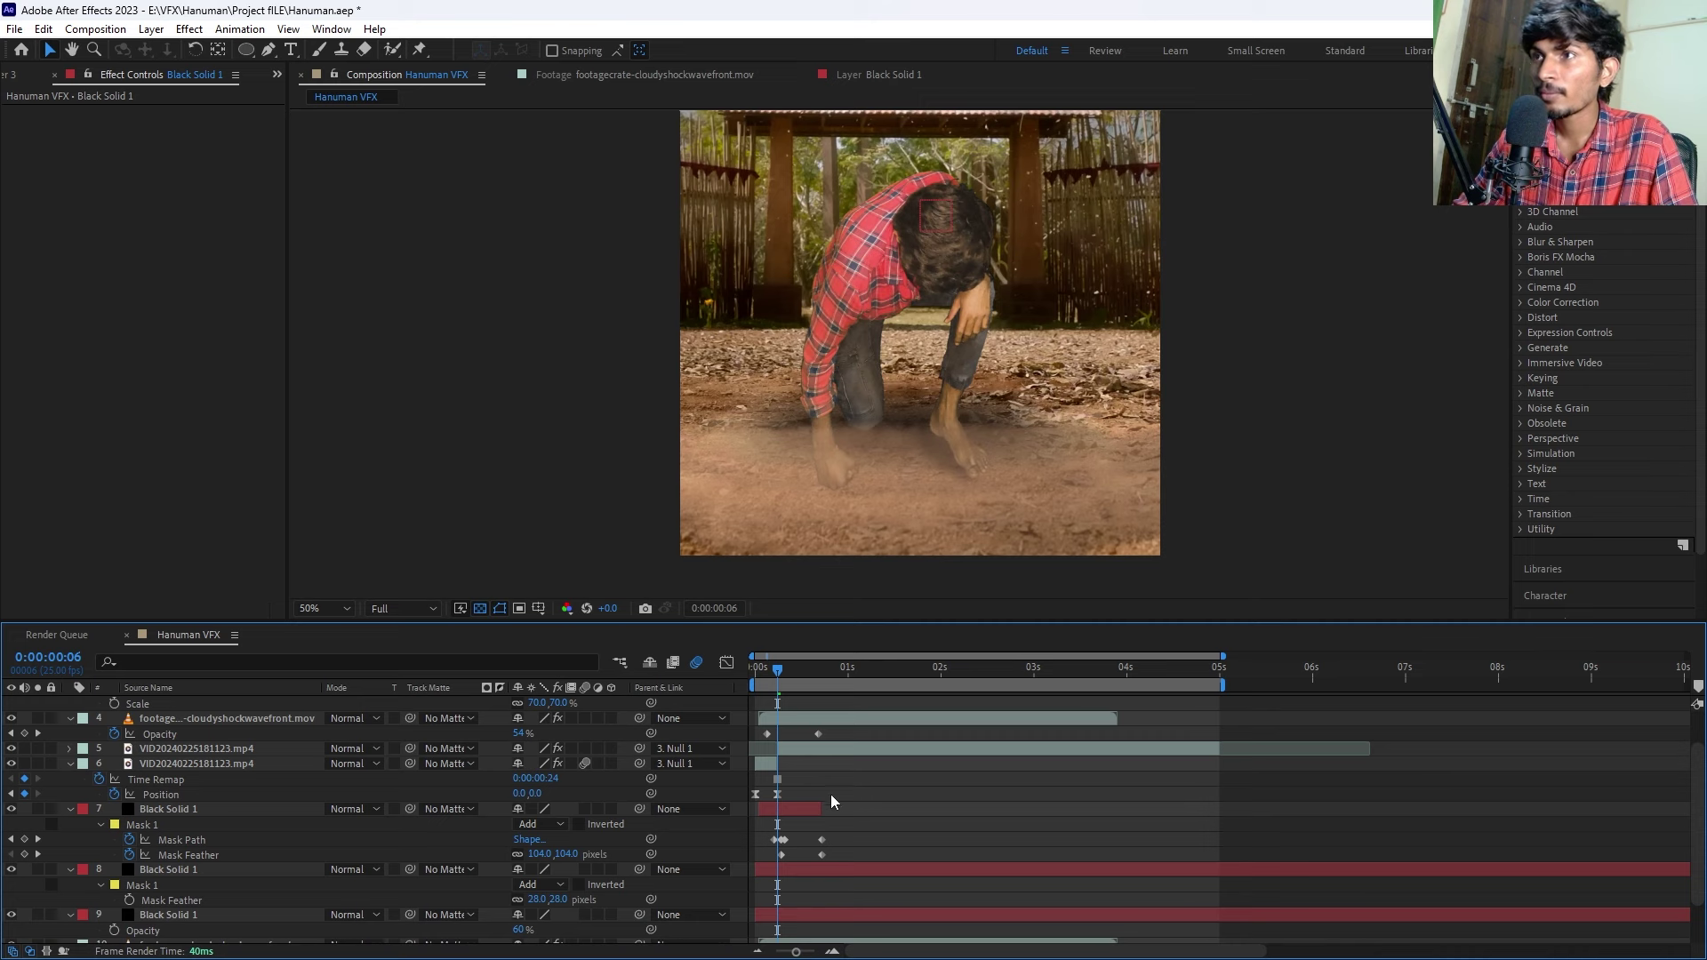
left_click(795, 869)
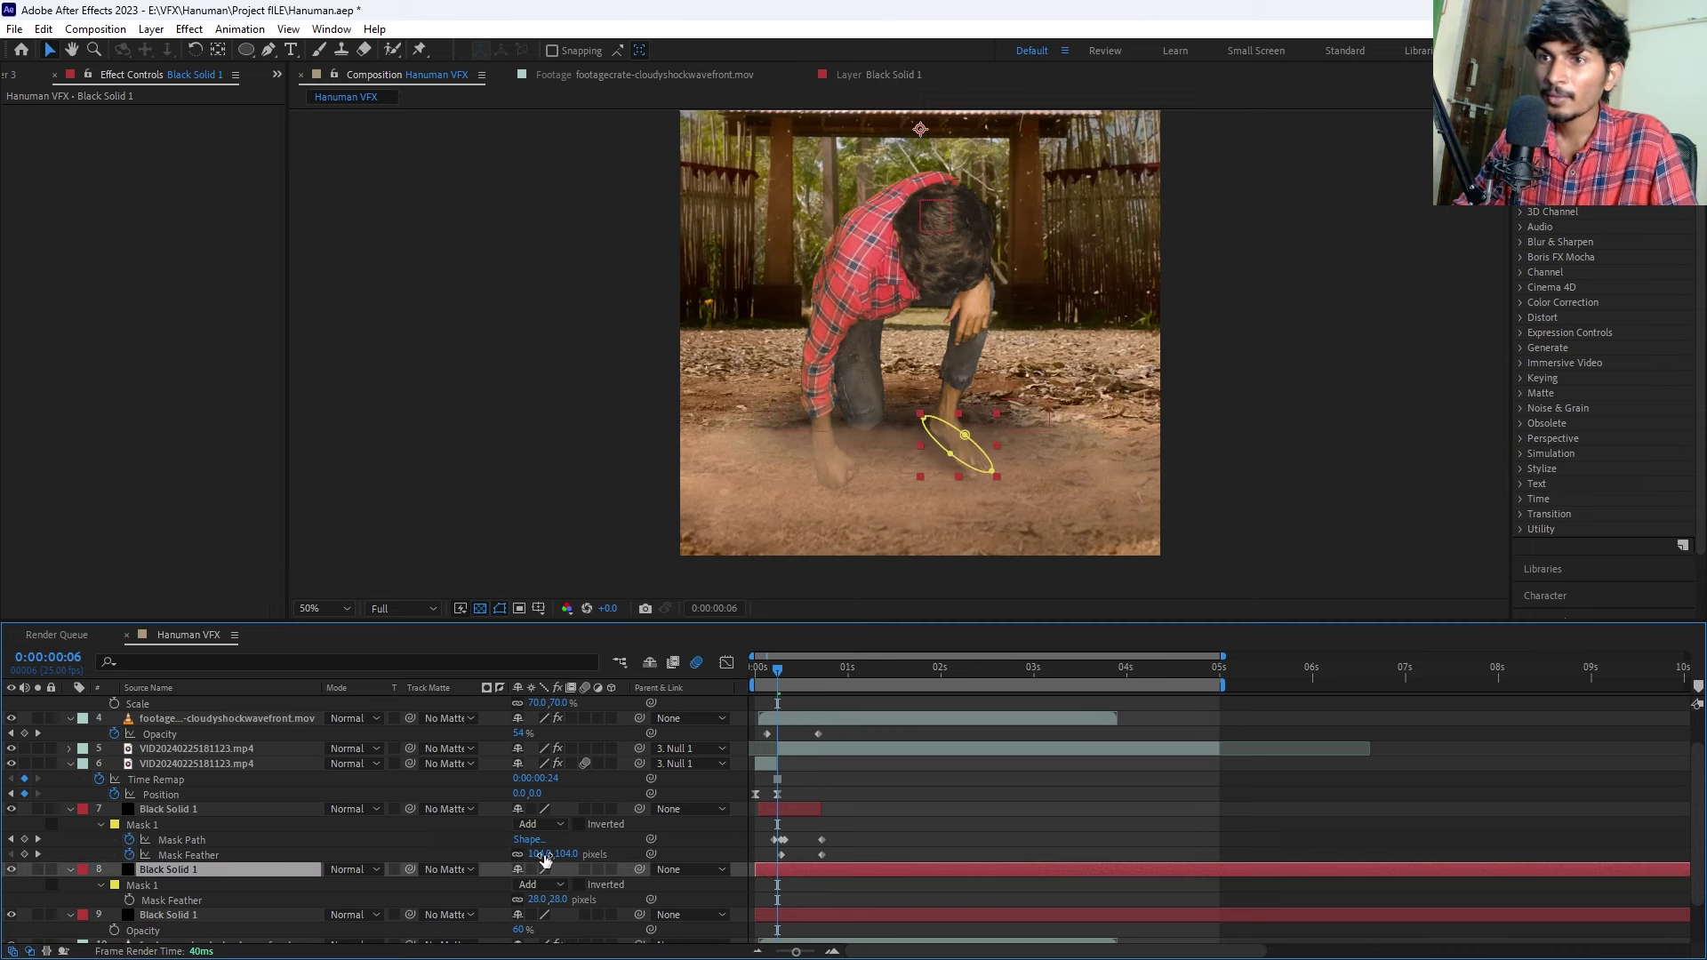
left_click_drag(531, 900, 532, 900)
left_click(941, 433)
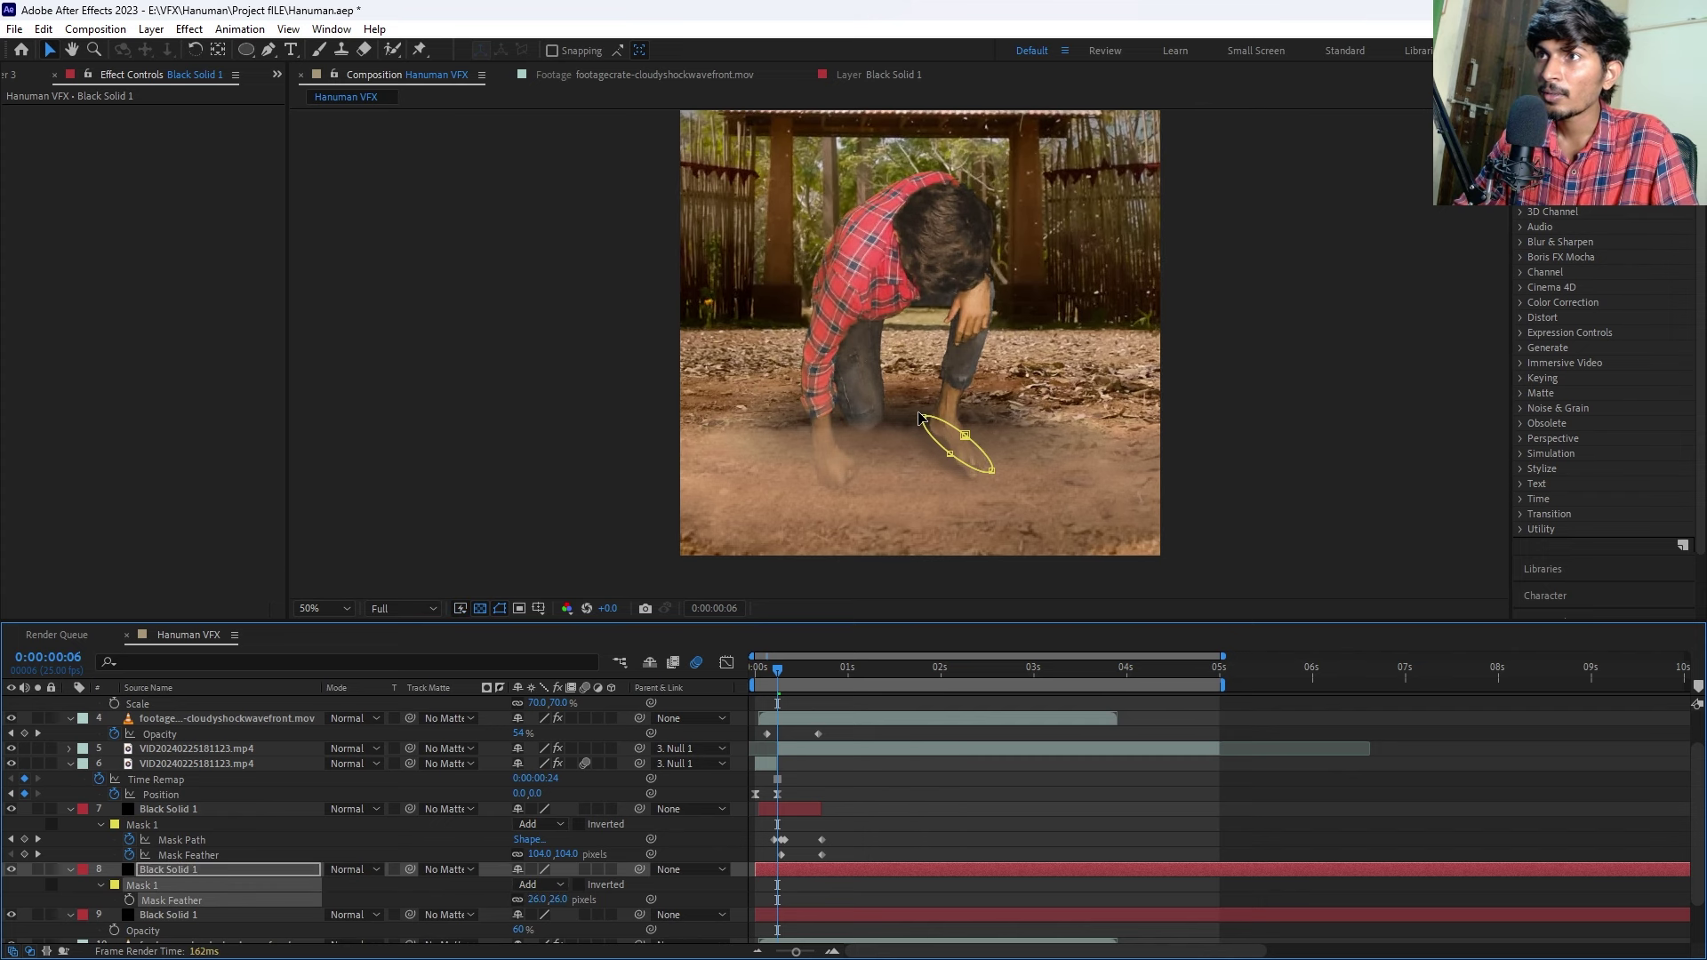
double_click(920, 417)
left_click_drag(920, 414, 928, 415)
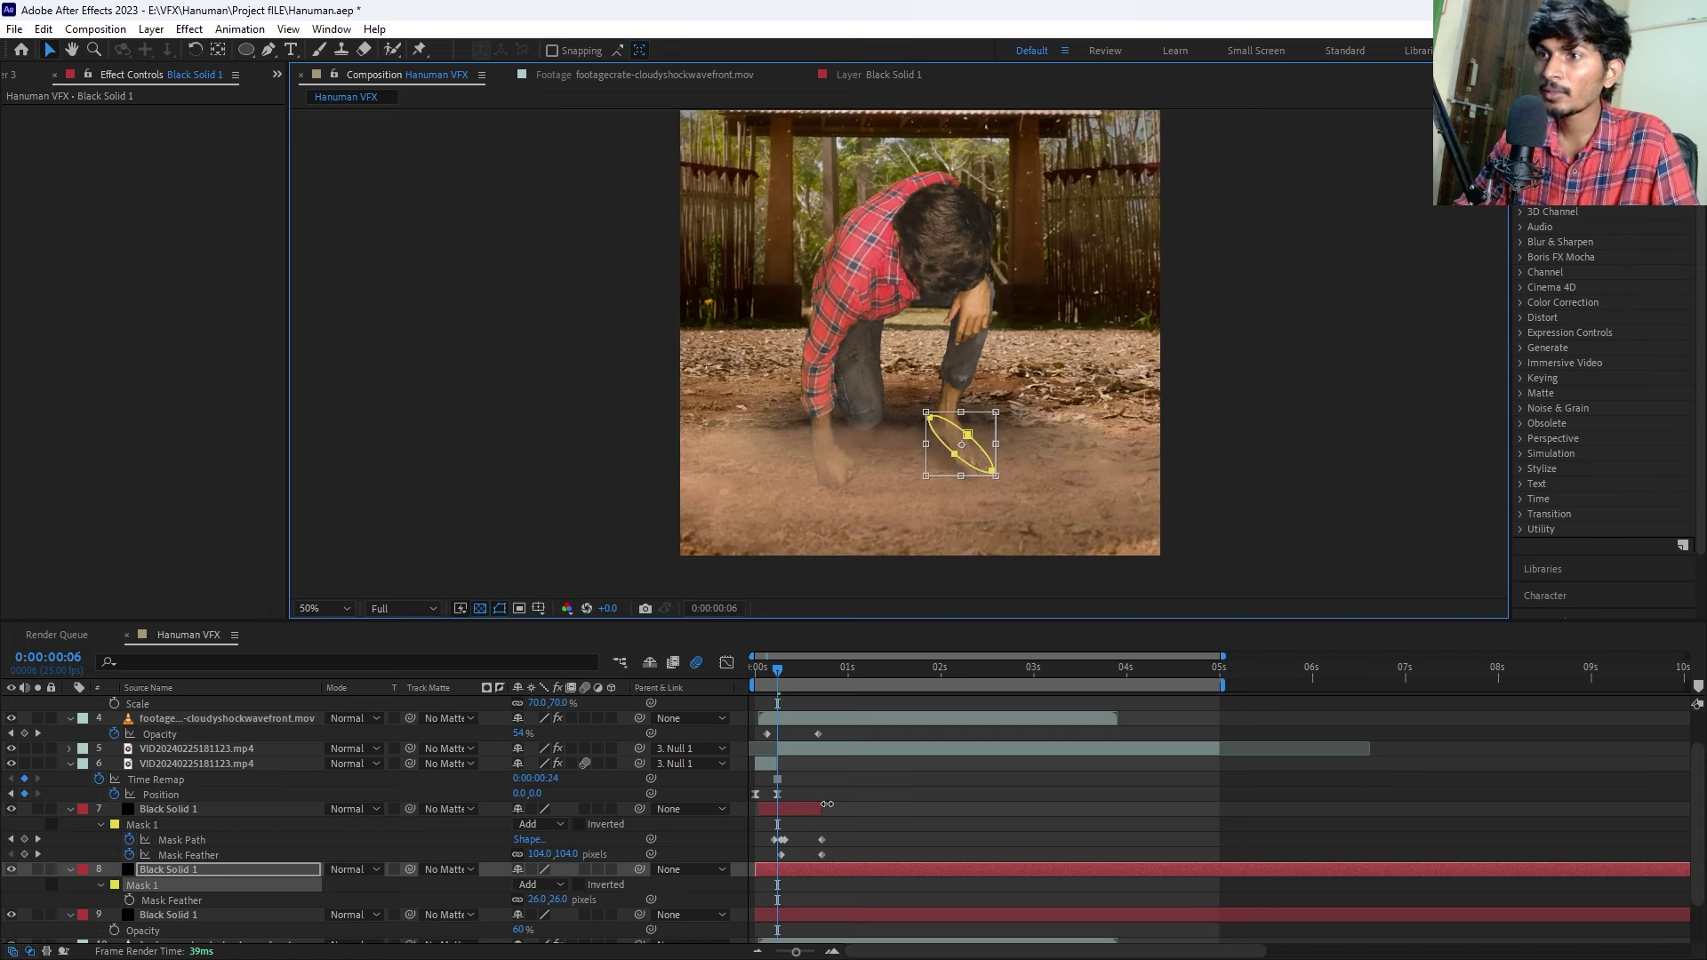
left_click(845, 794)
Duplicate the ellipse as Mask 2 and reshape it under the man's other hand.
left_click(809, 871)
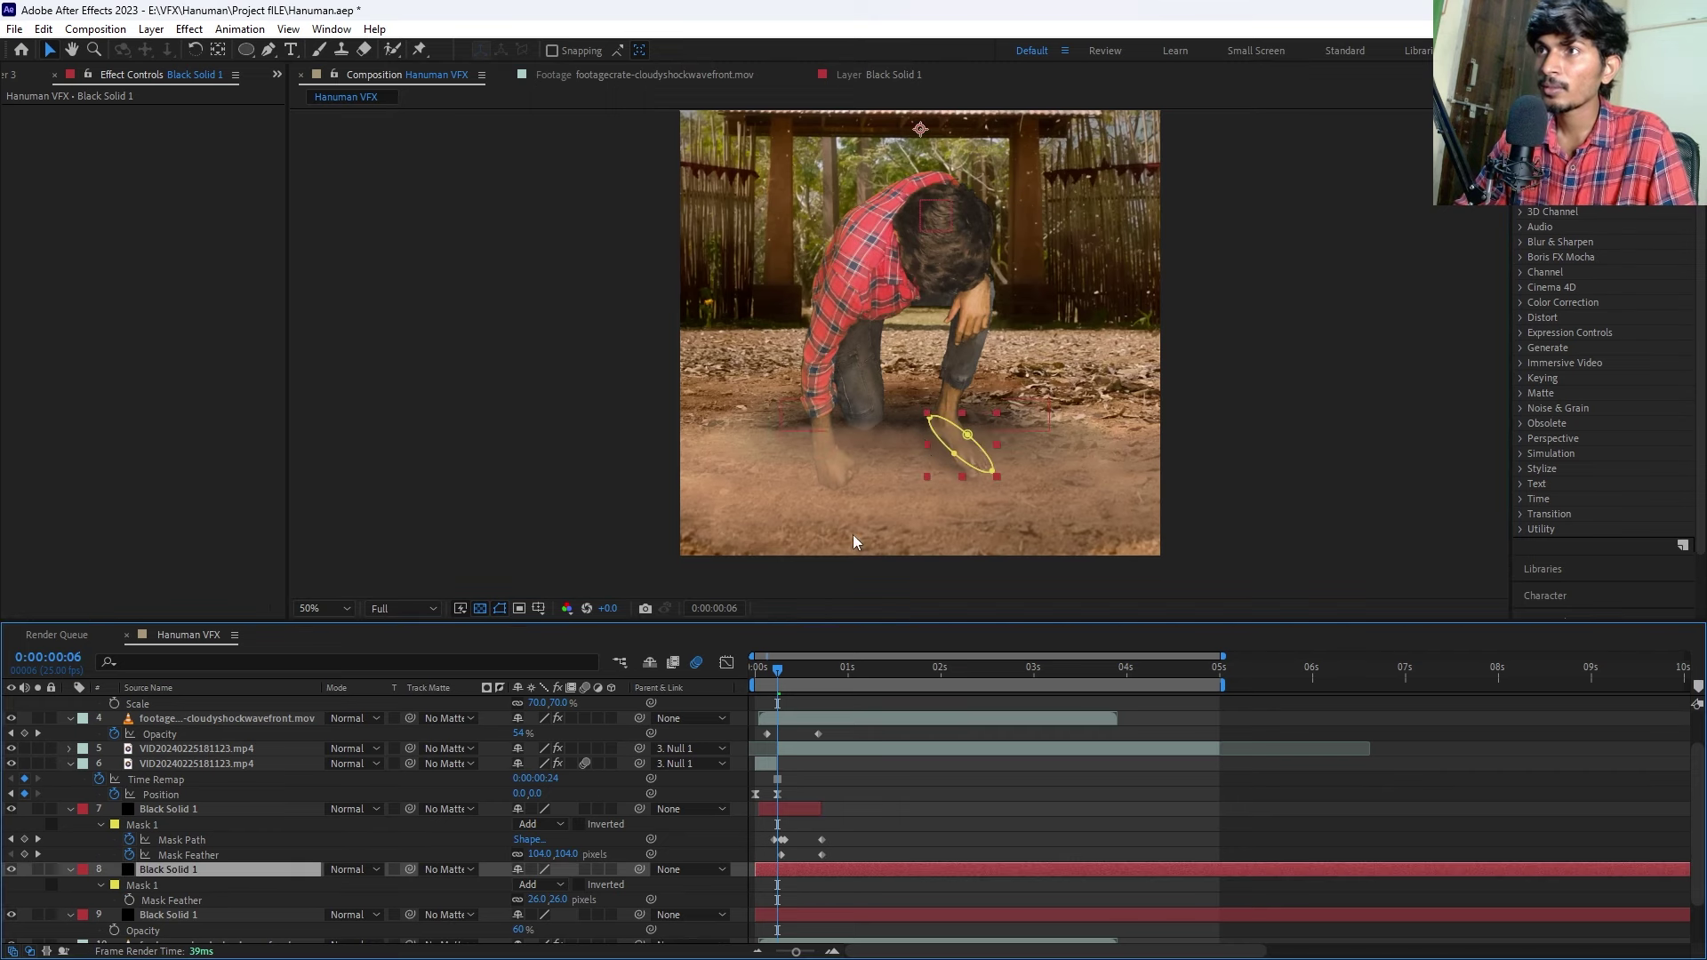
left_click(931, 421)
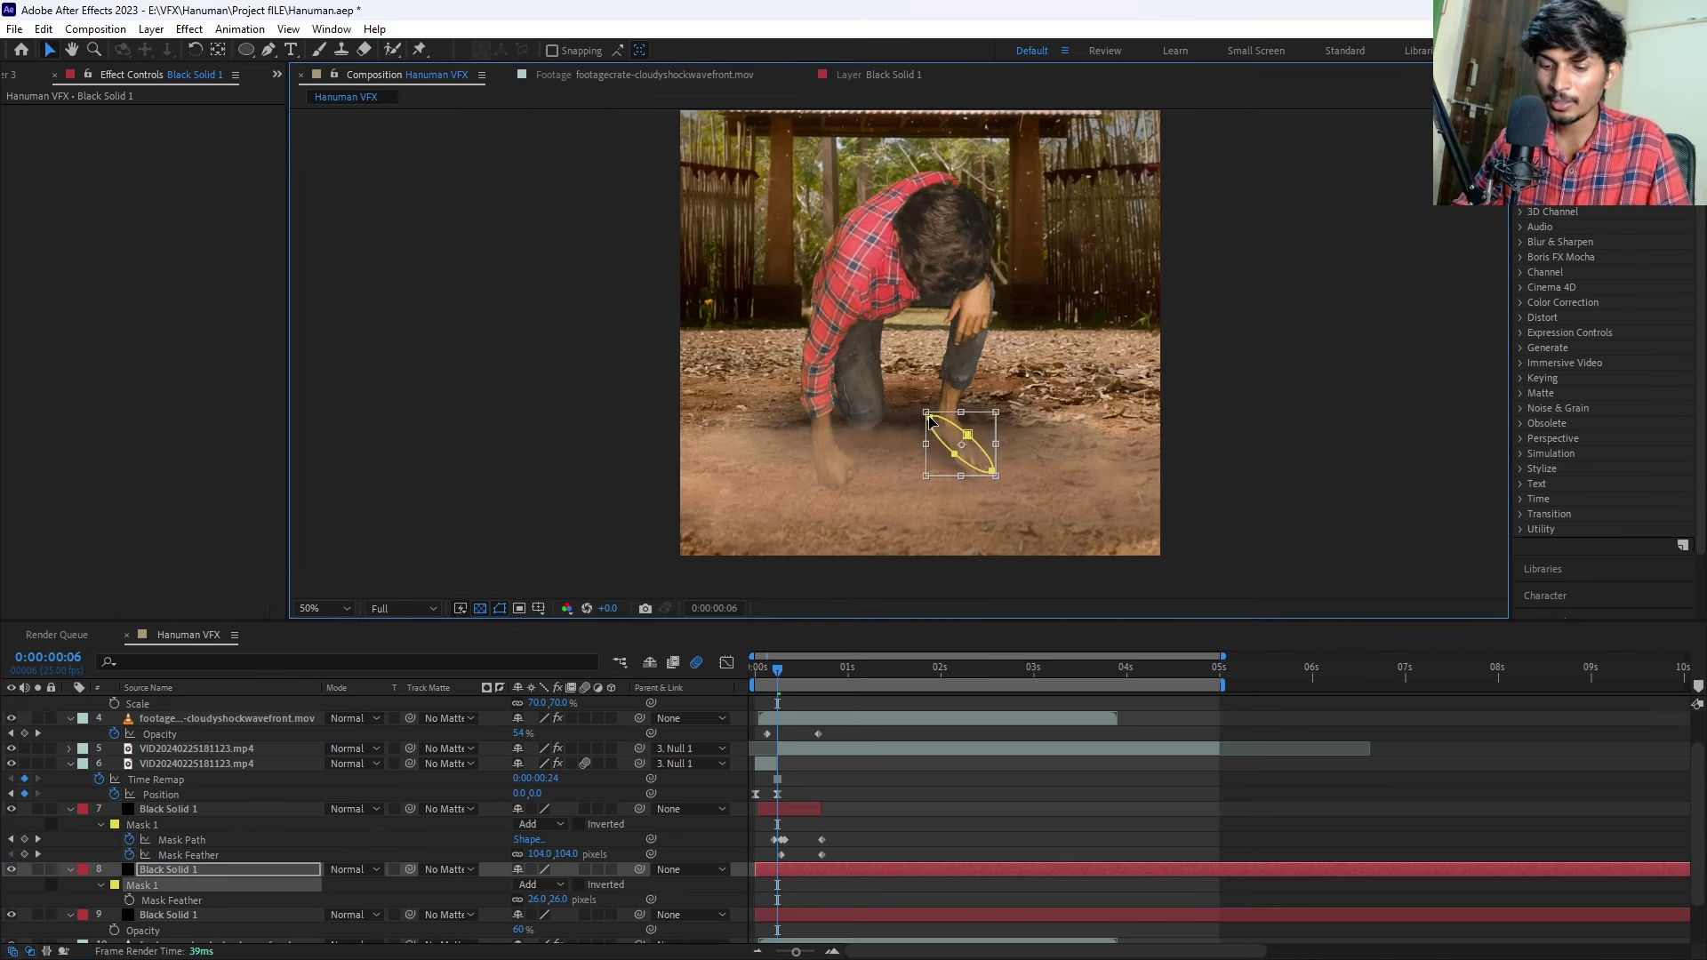
key("ctrl+d")
double_click(931, 422)
mouse_move(931, 421)
left_mouse_down()
mouse_move(798, 434)
mouse_move(843, 461)
left_mouse_up()
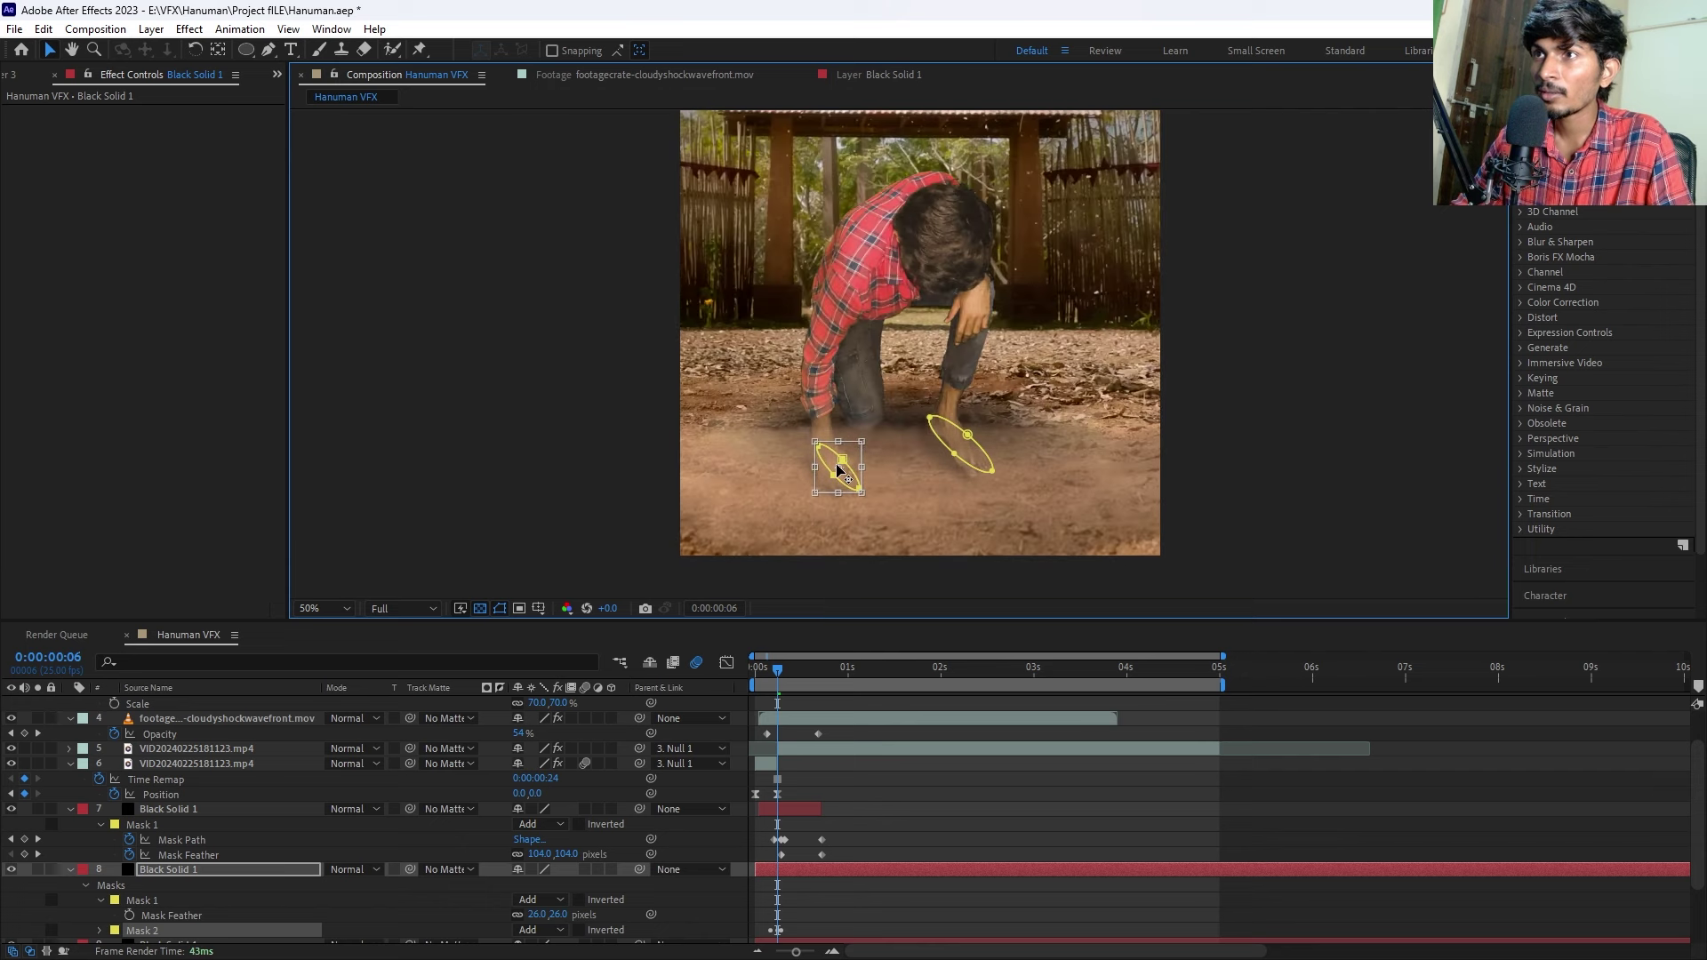
left_click(839, 807)
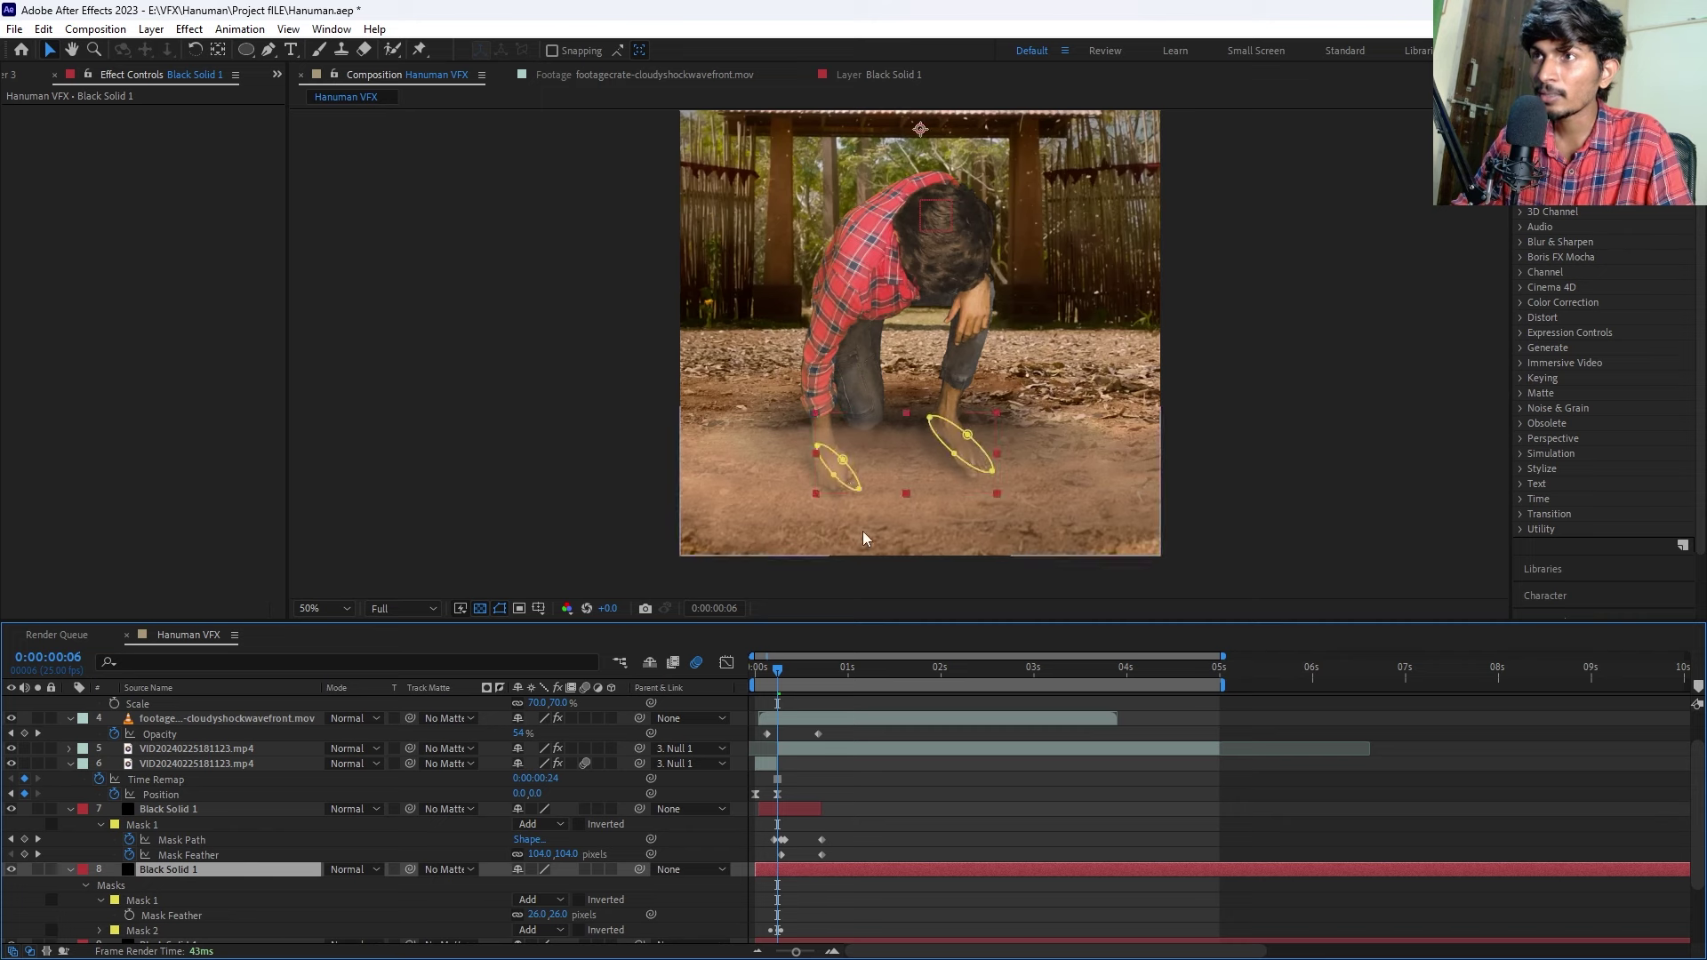
left_click(850, 463)
left_click_drag(849, 462, 827, 487)
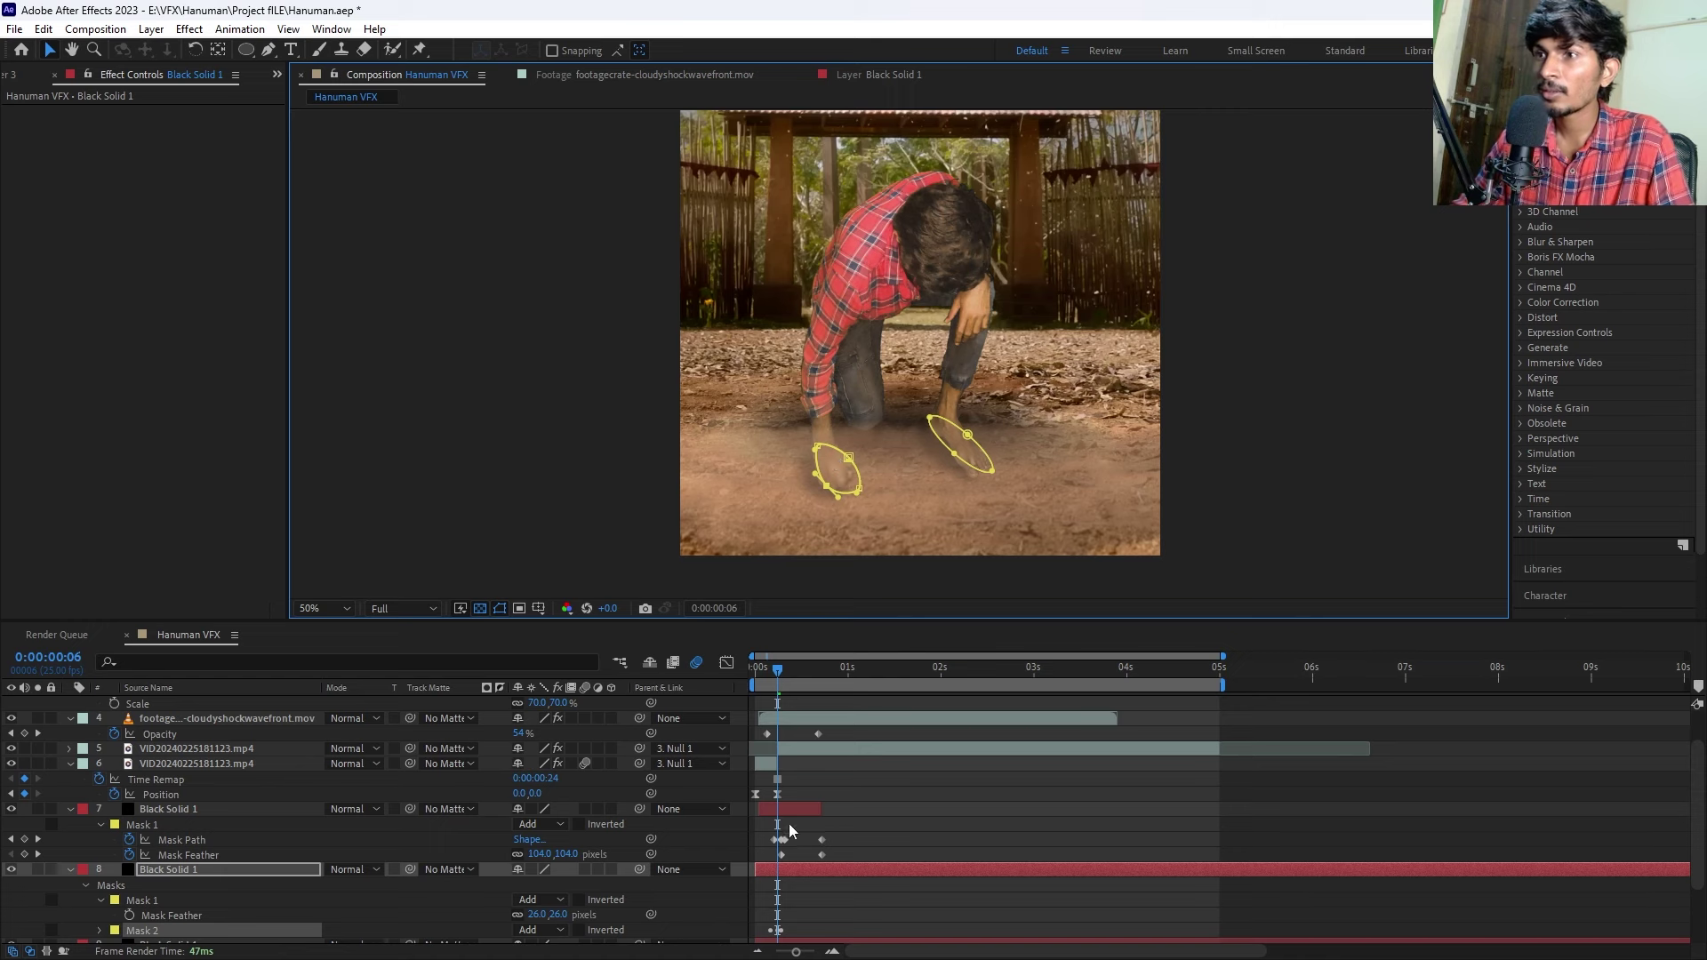
left_click(859, 819)
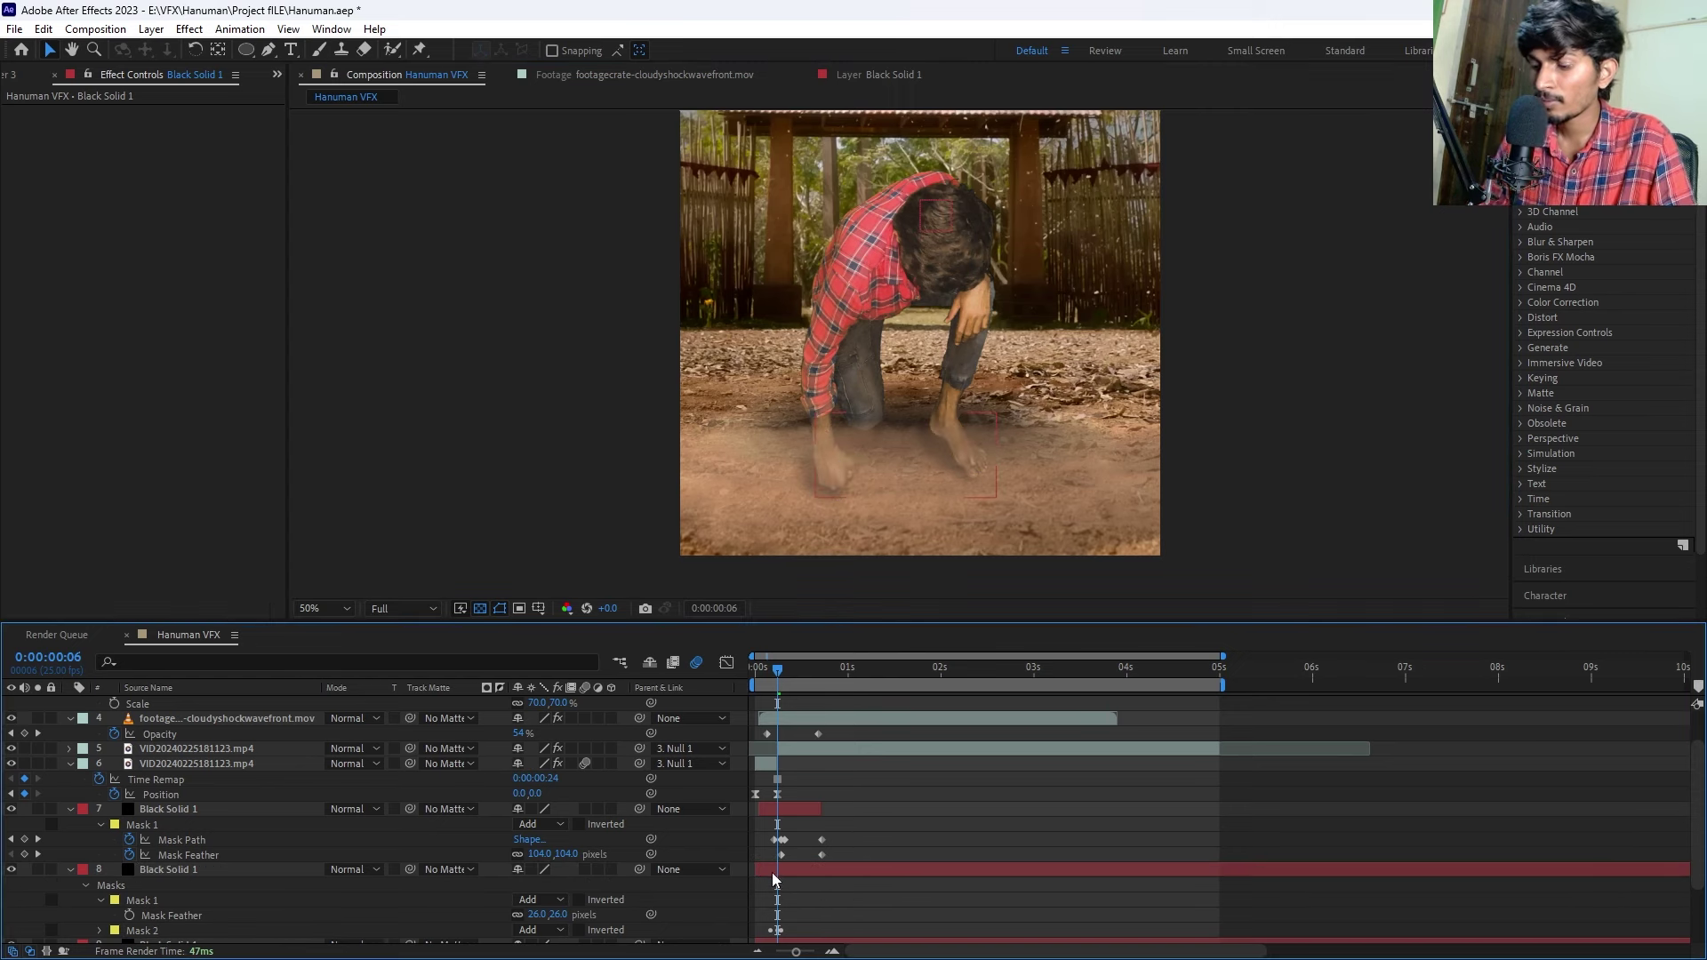
Turn off the Mask Path stopwatches for Mask 1 and Mask 2, then return to frame 6.
scroll(765, 905, "up", 4, "alt")
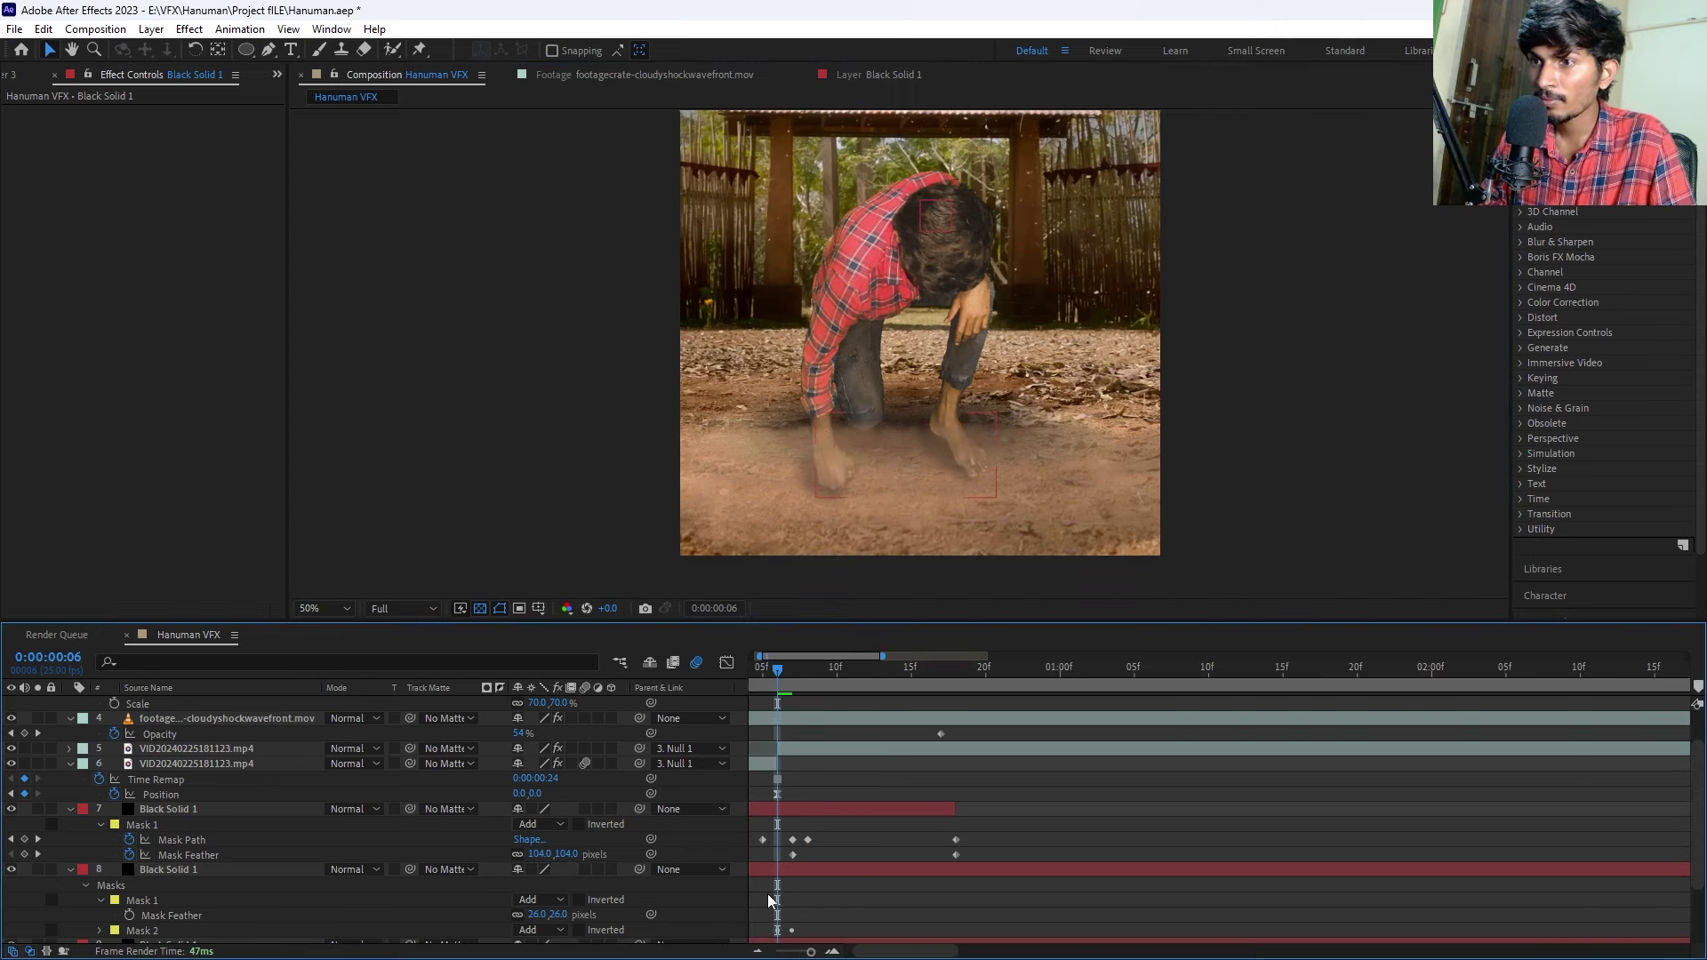
left_click(768, 870)
key("m")
left_click(825, 910)
left_click(773, 874)
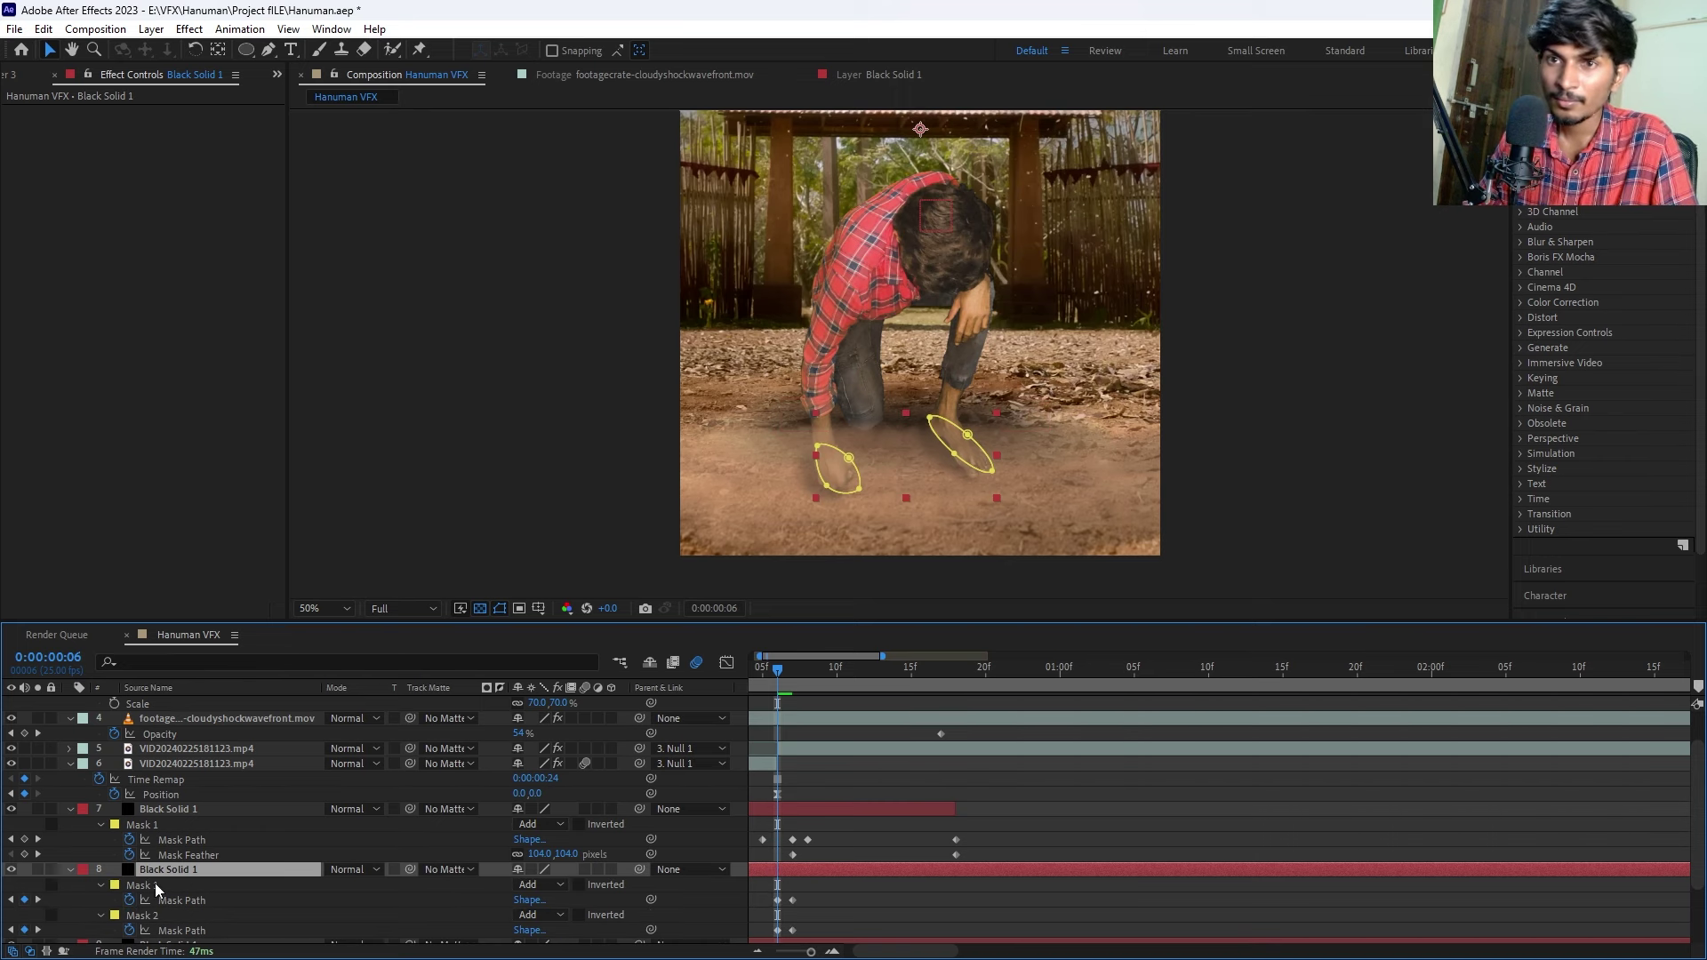
scroll(129, 900, "down", 3)
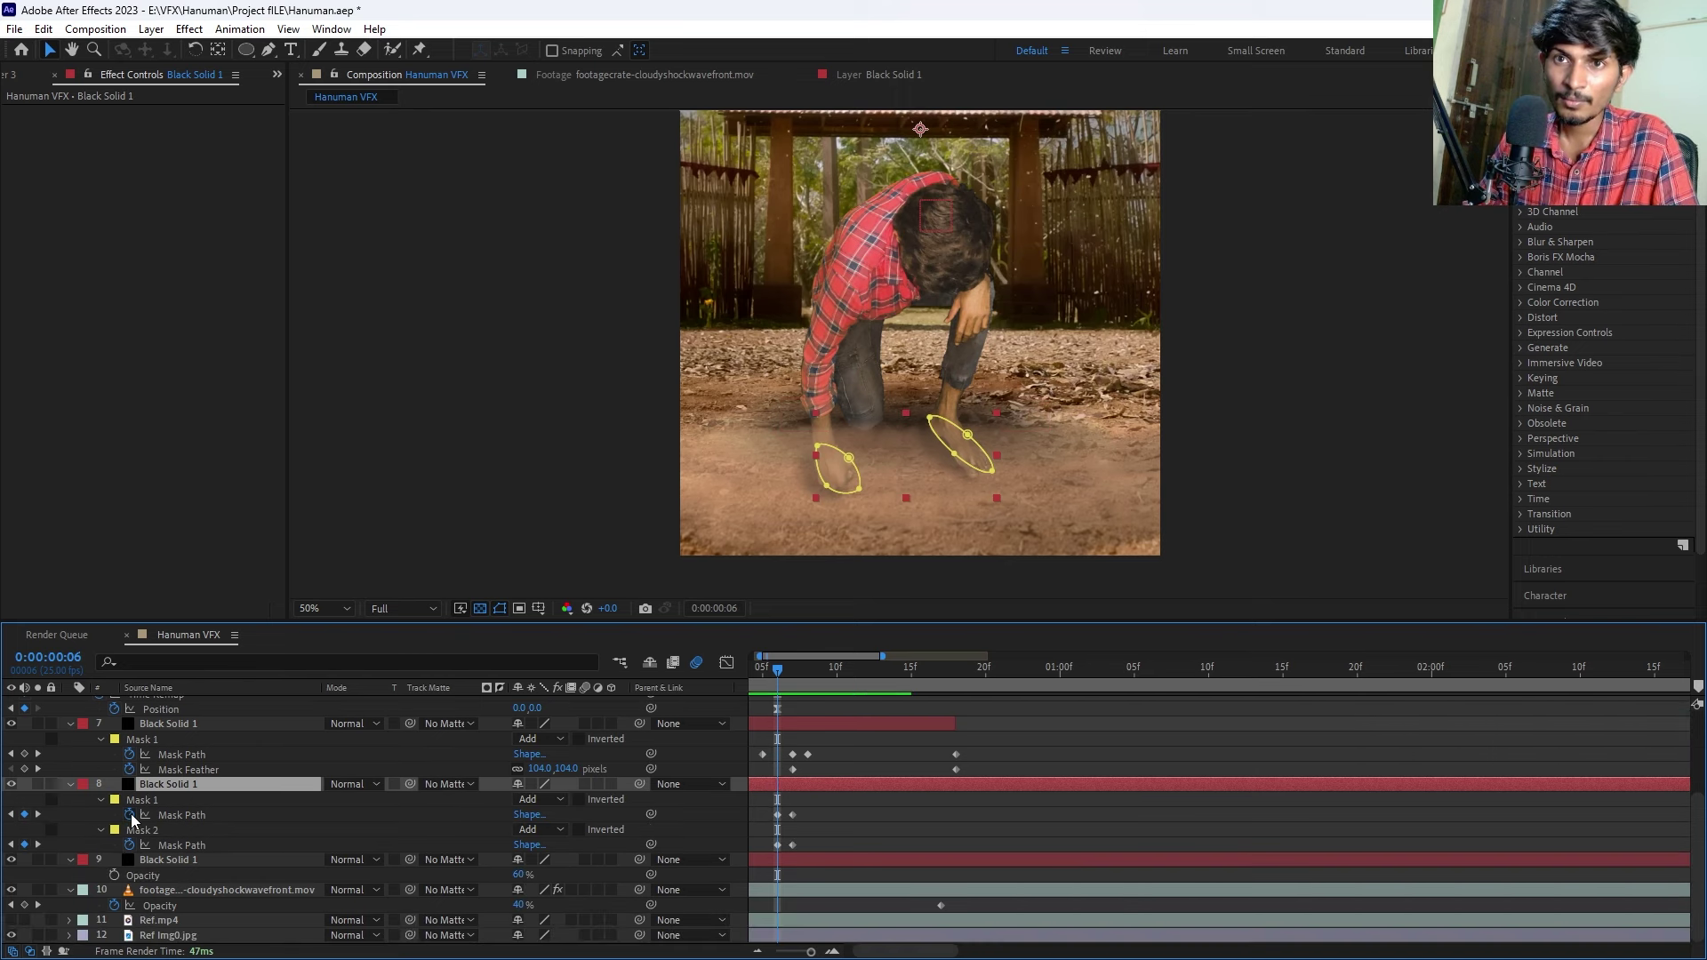
left_click(130, 814)
left_click(132, 845)
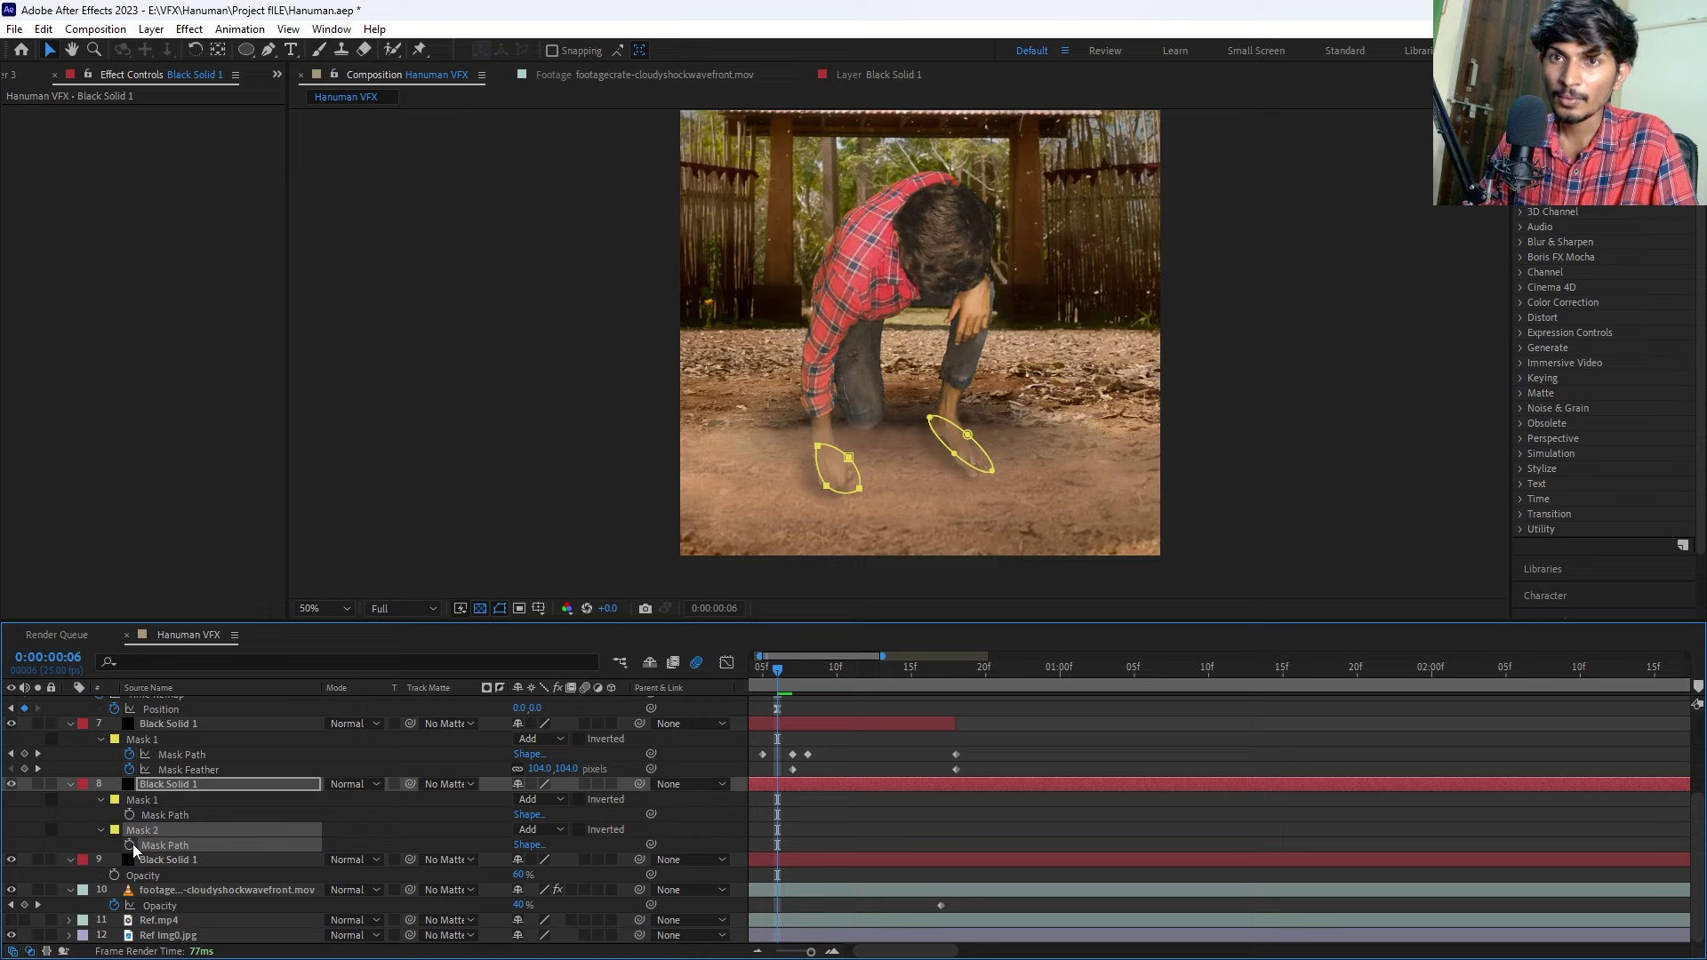
left_click(849, 827)
left_click(800, 785)
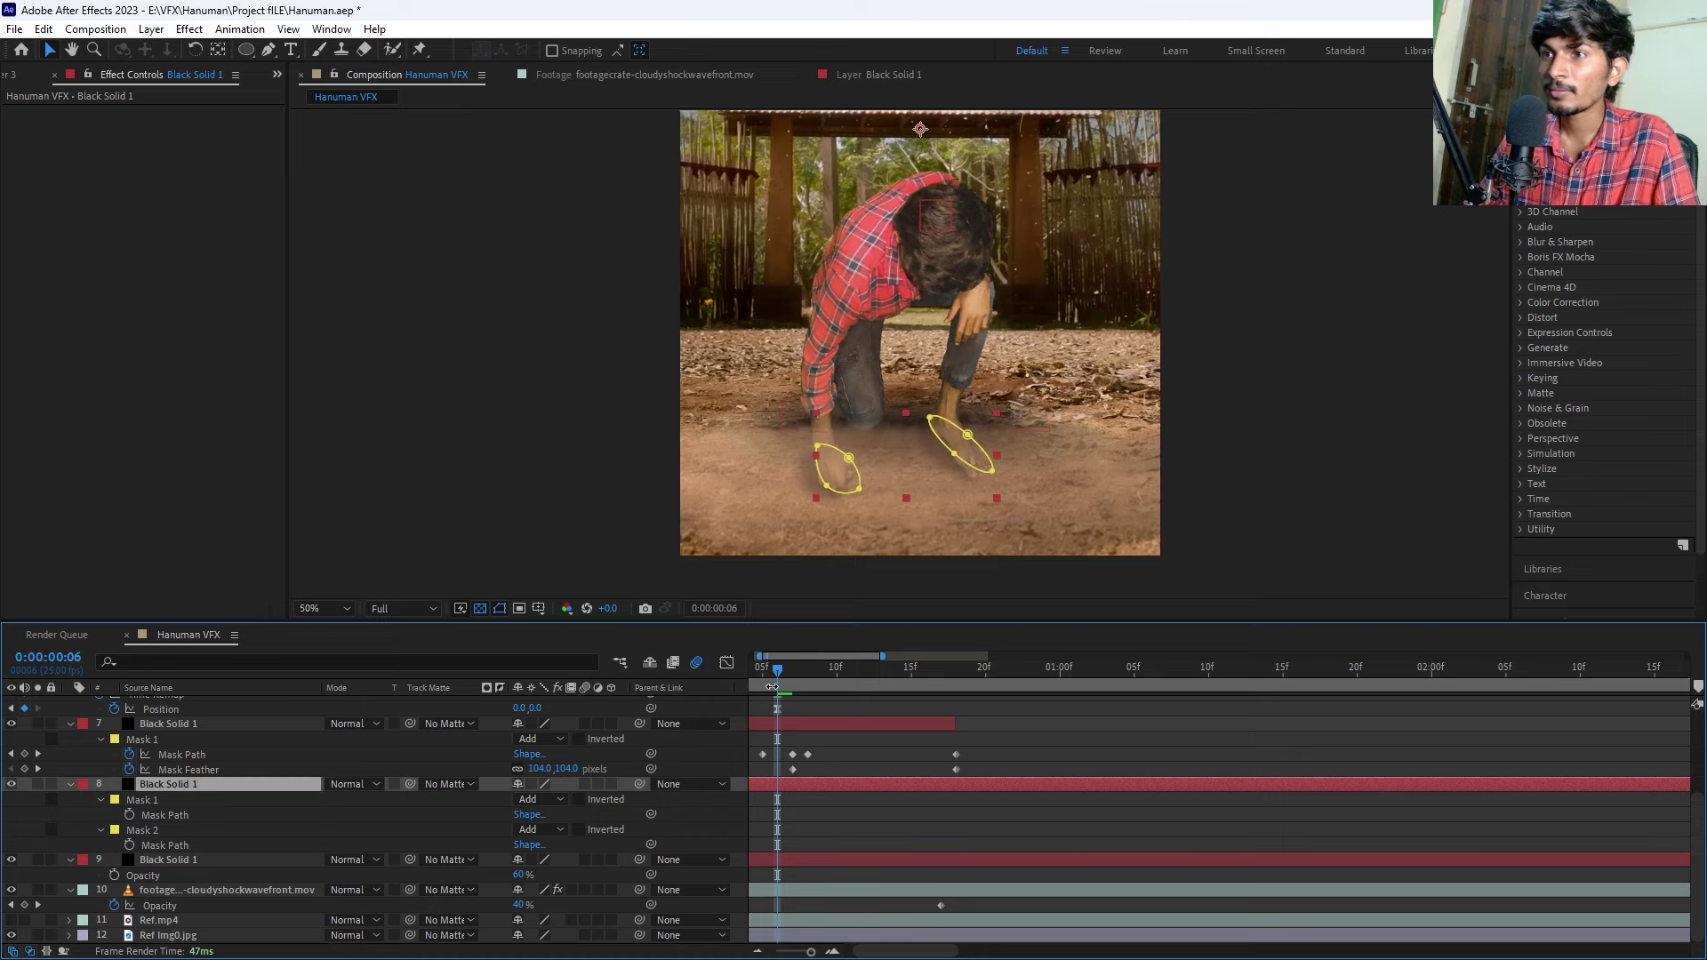
left_click_drag(781, 673, 662, 681)
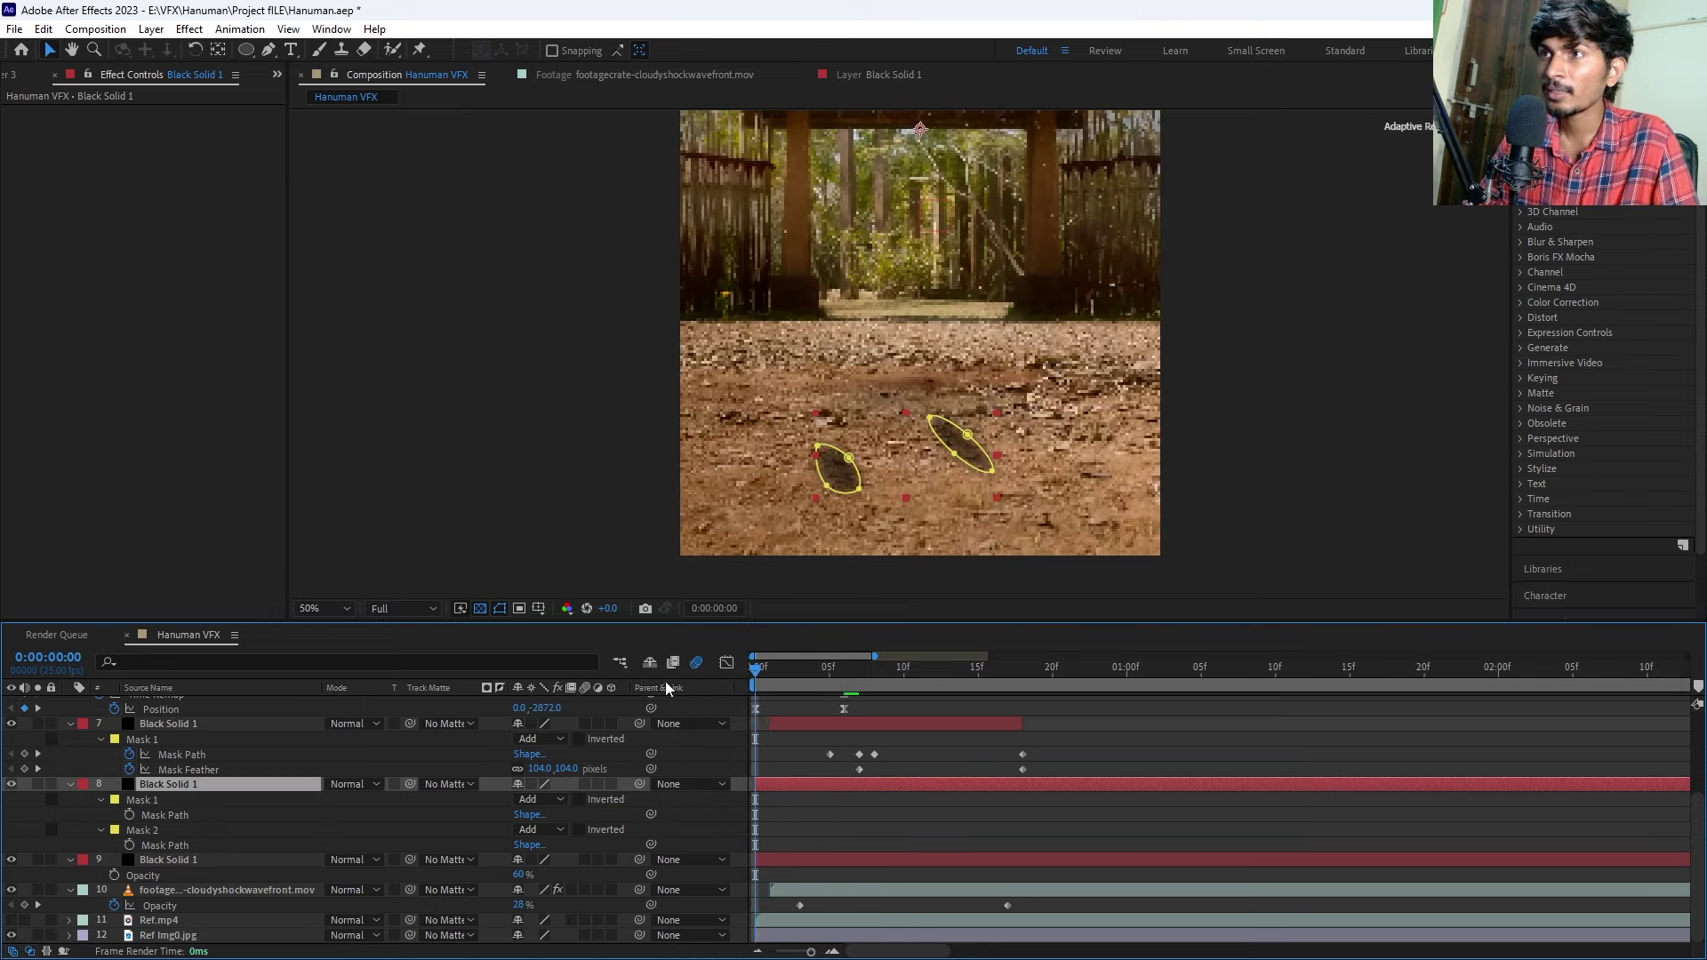
left_click_drag(786, 672, 847, 674)
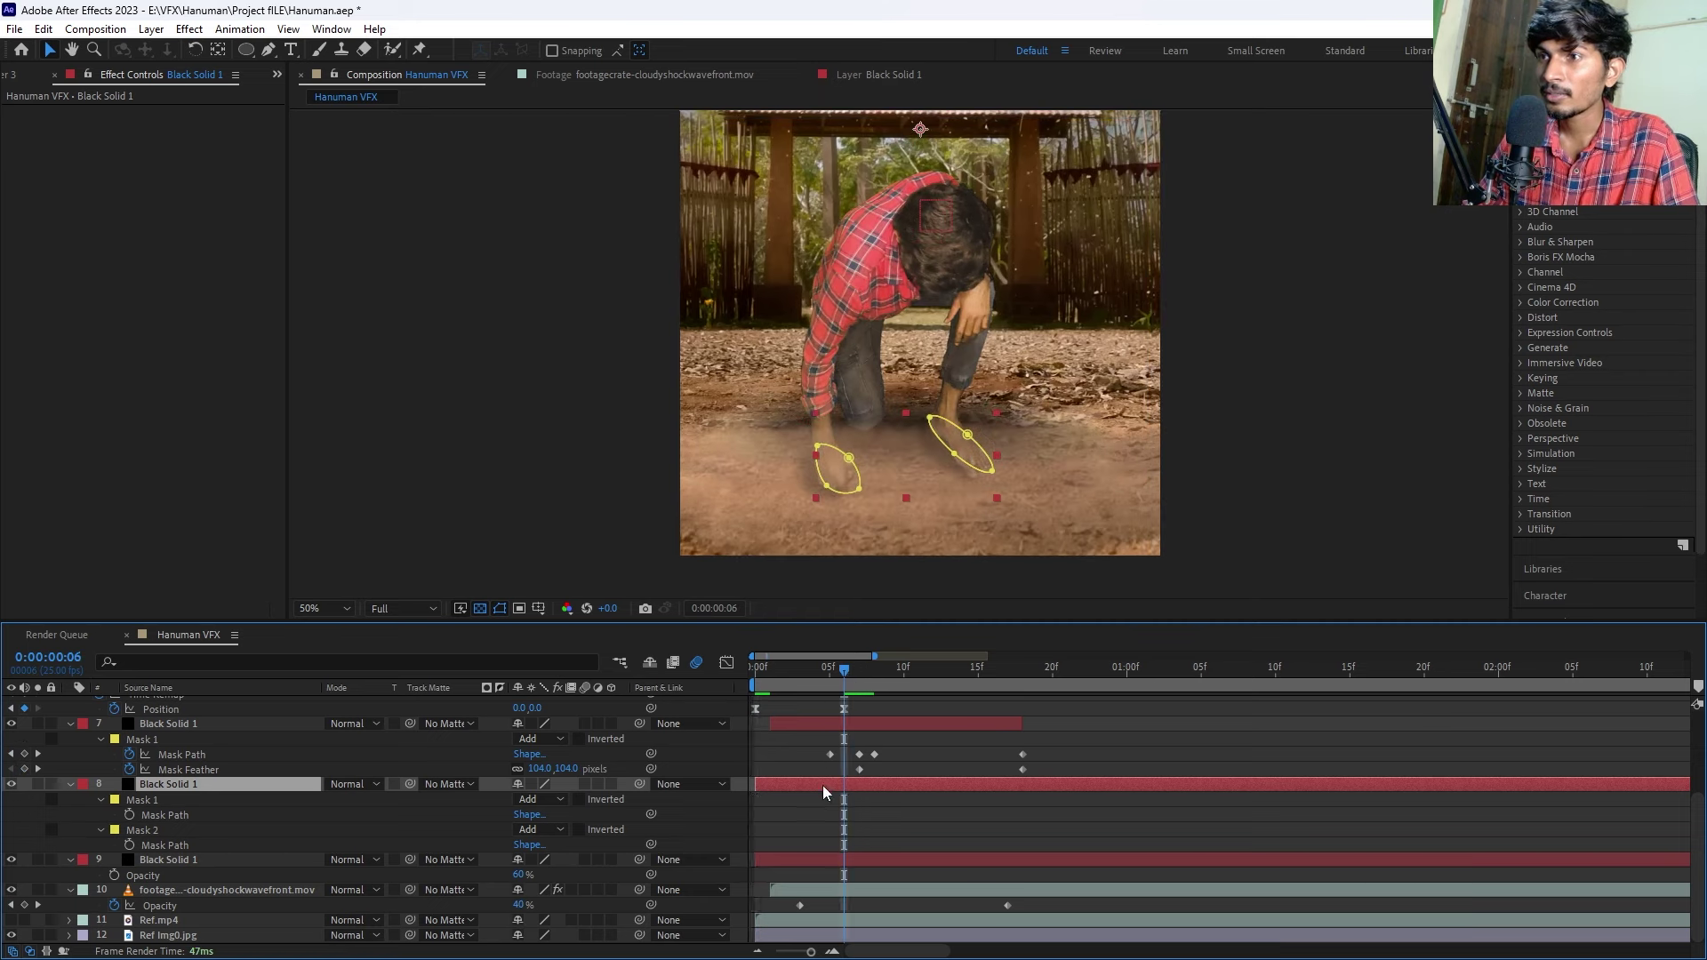
Keyframe Black Solid 1's Opacity at 60% on frame 6 and 0% on frame 4.
key("t")
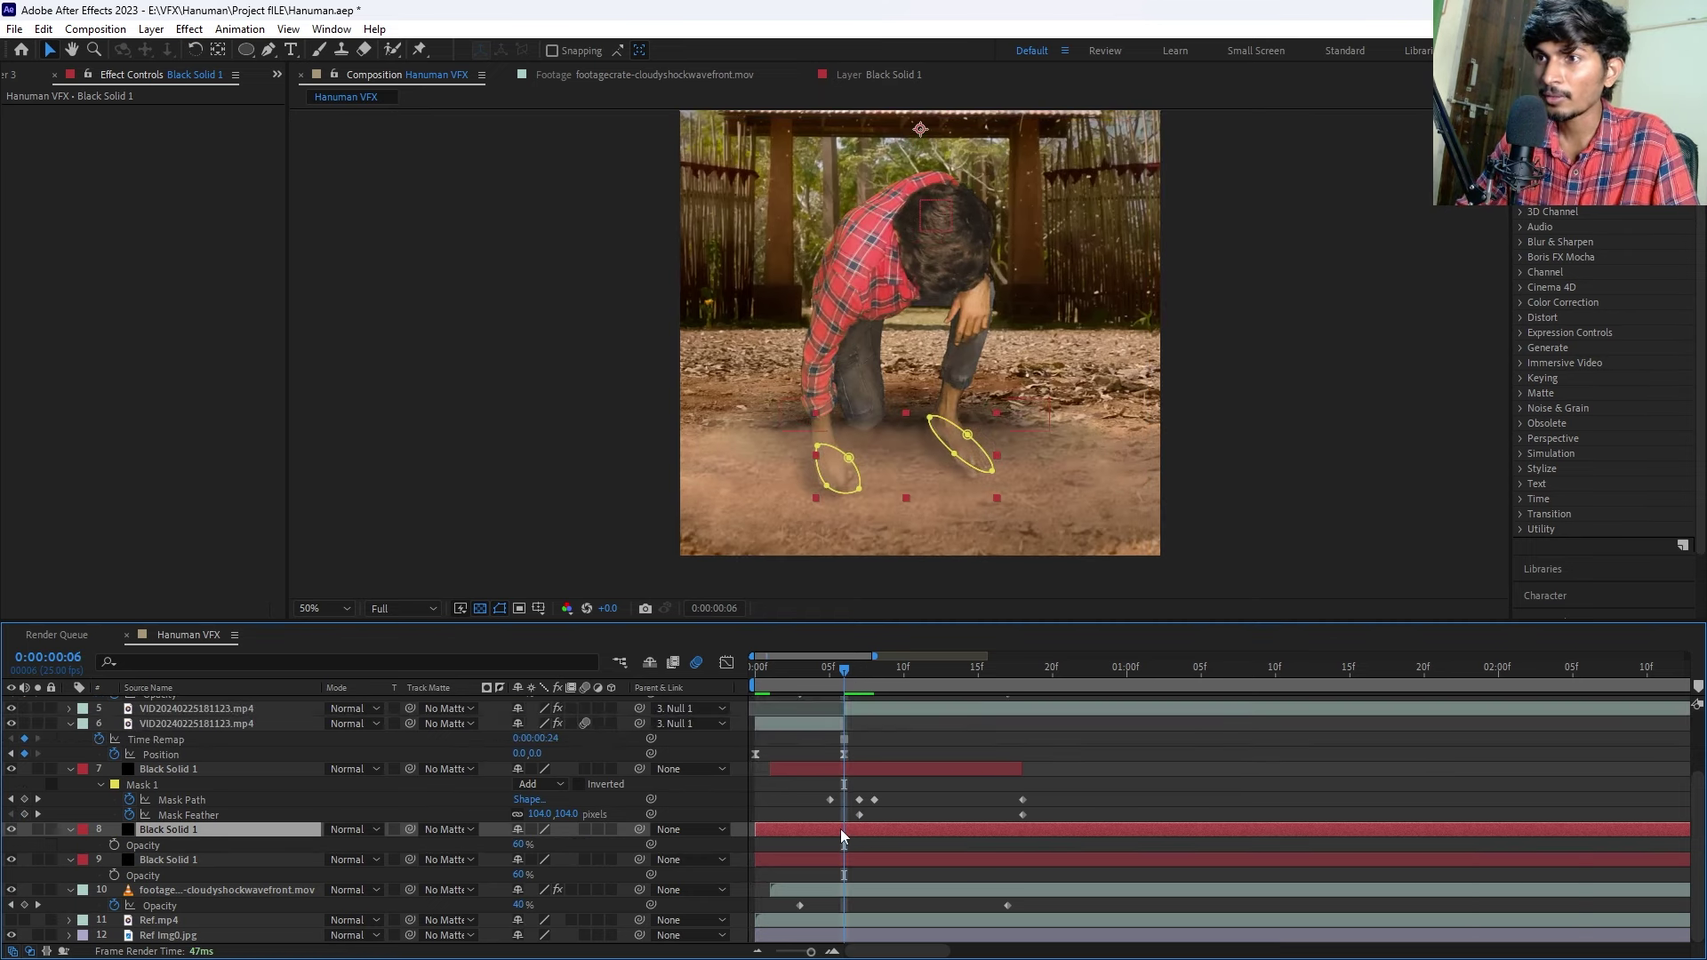
left_click(114, 845)
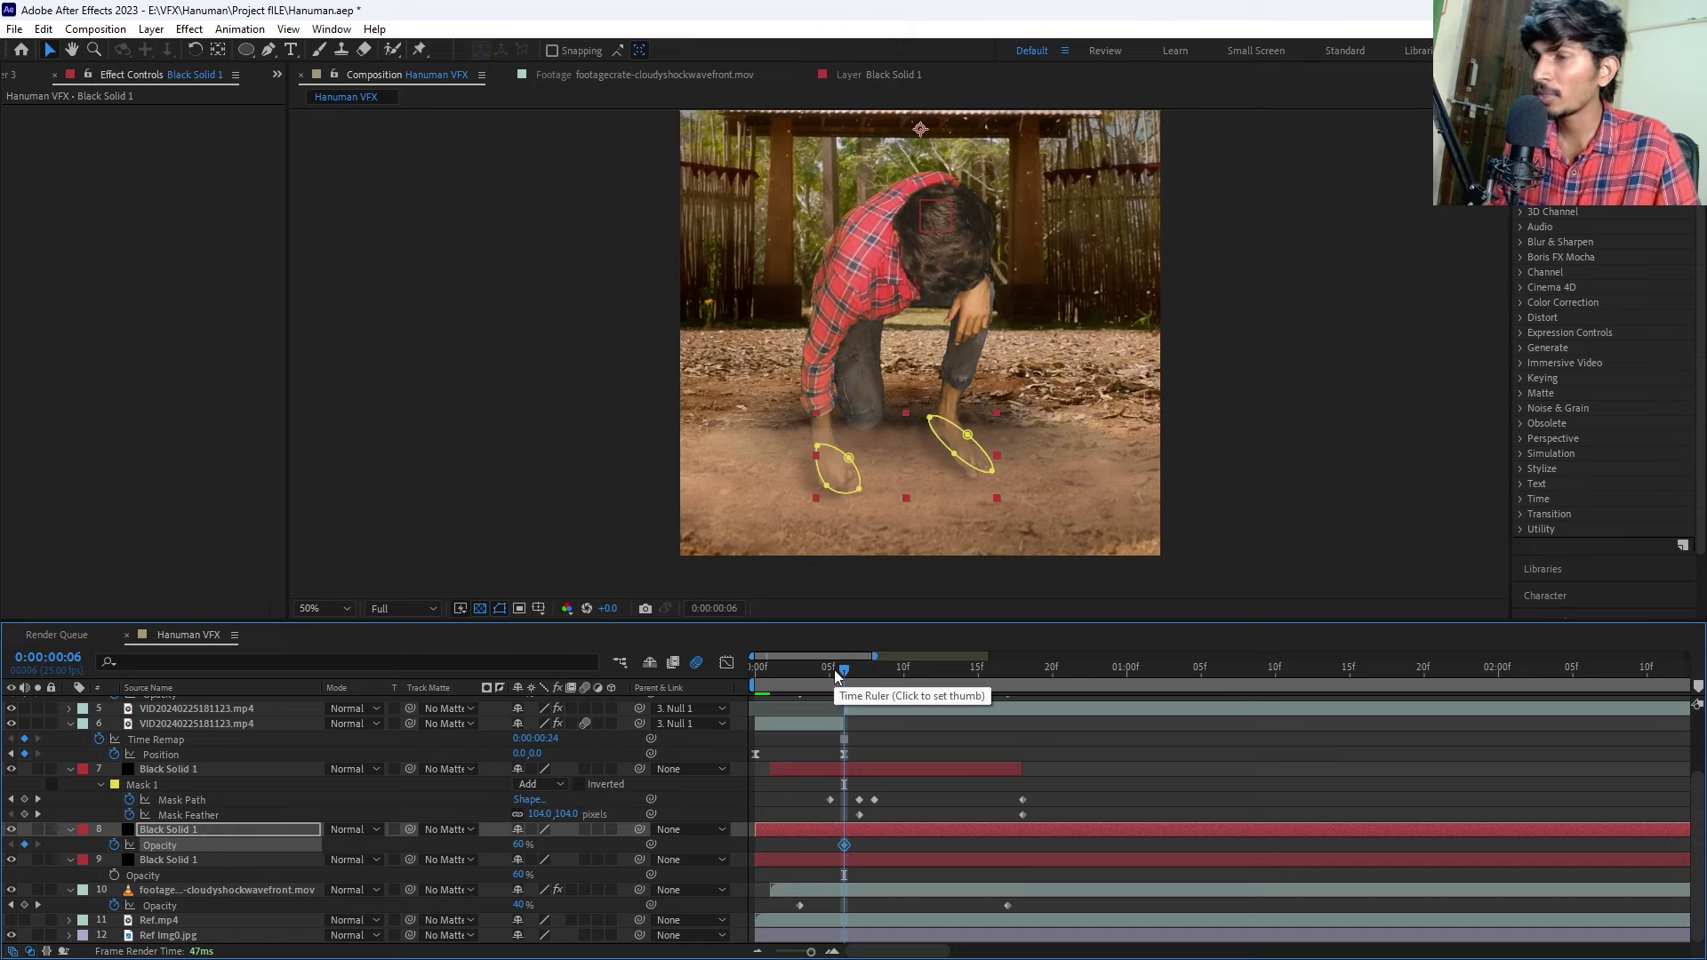
left_click(834, 670)
left_click_drag(825, 663, 815, 663)
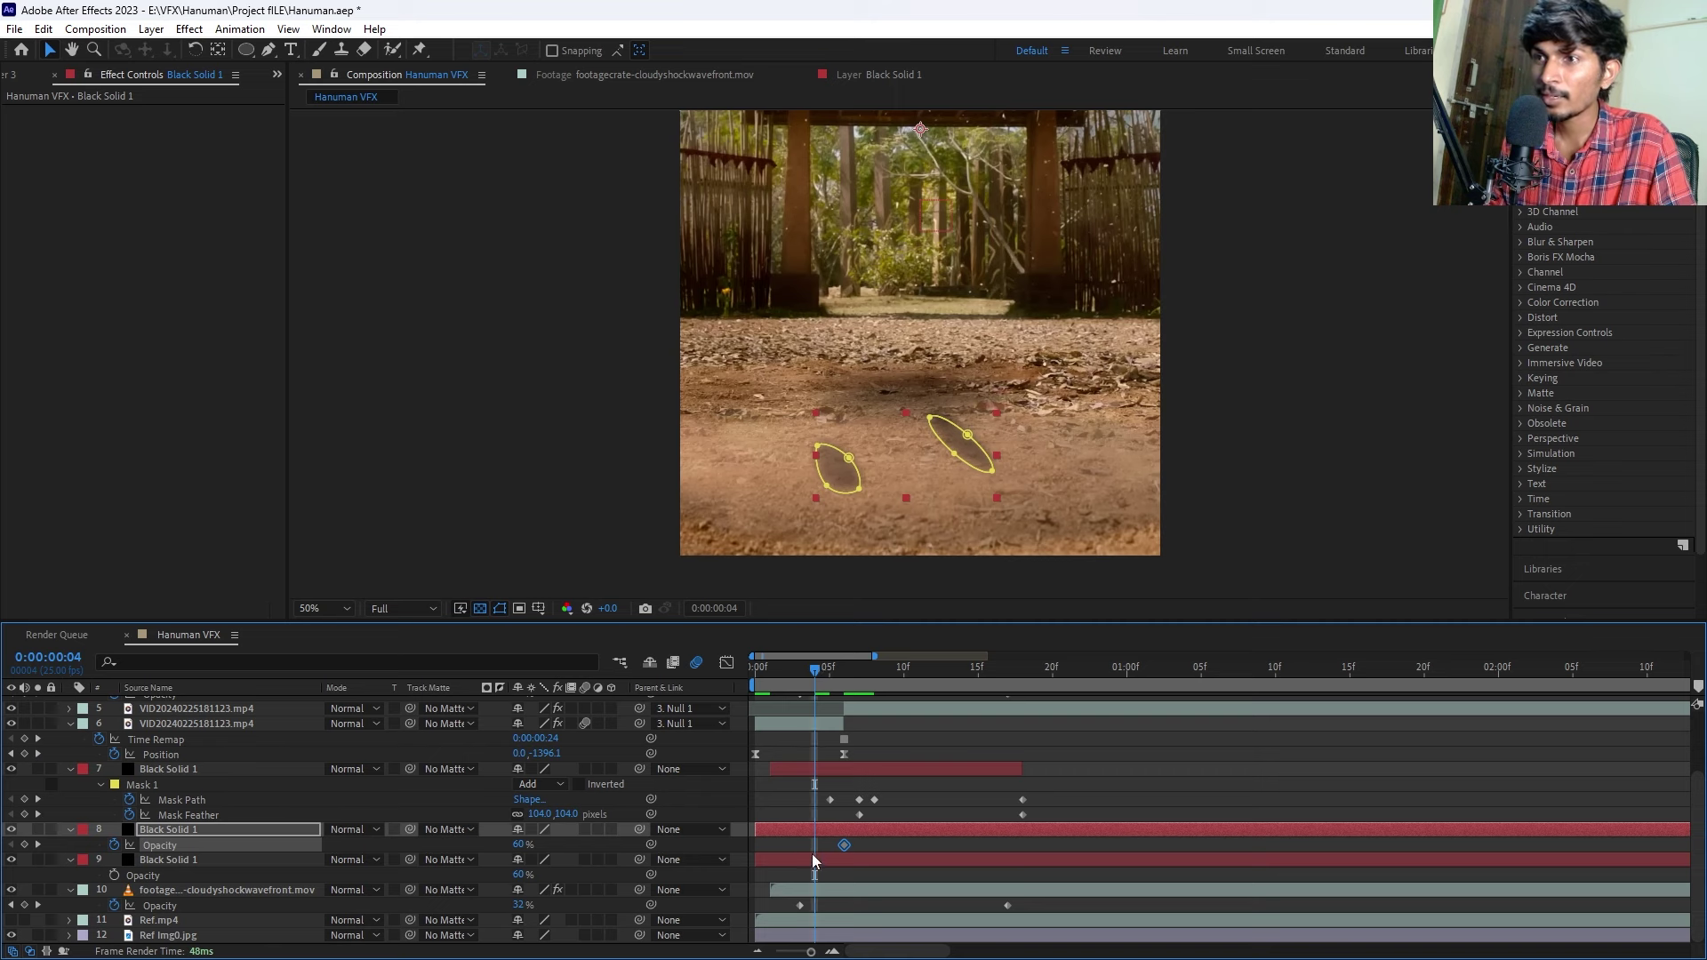
left_click_drag(818, 676, 844, 674)
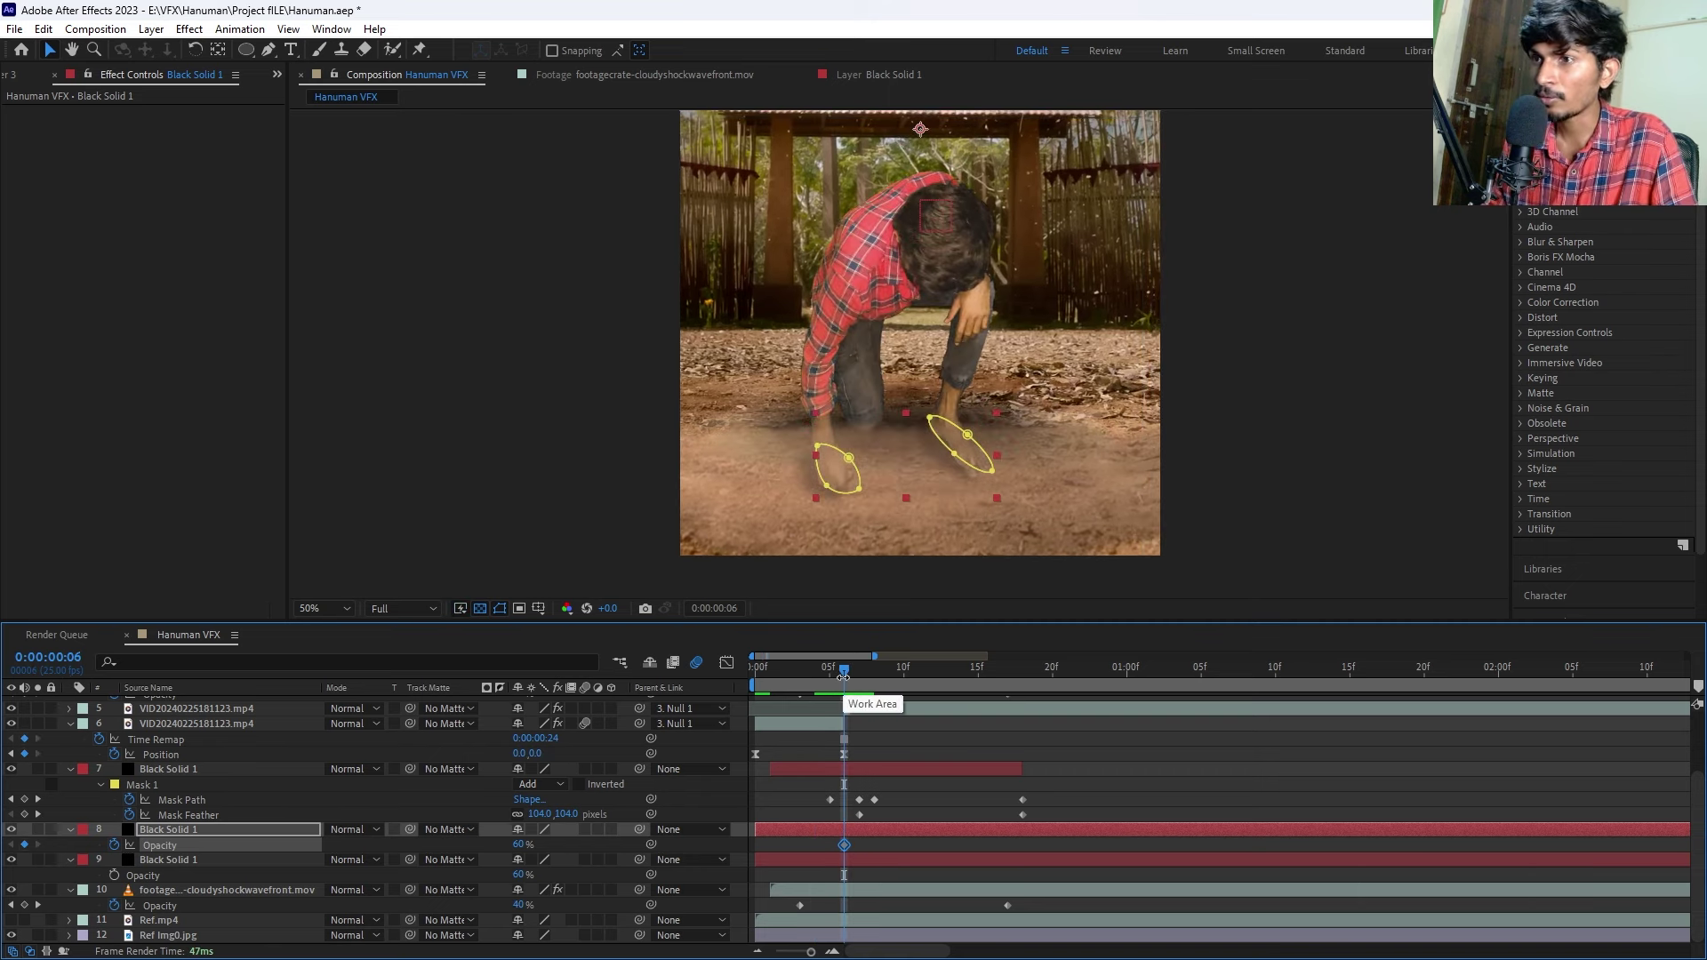
key("Page_Up")
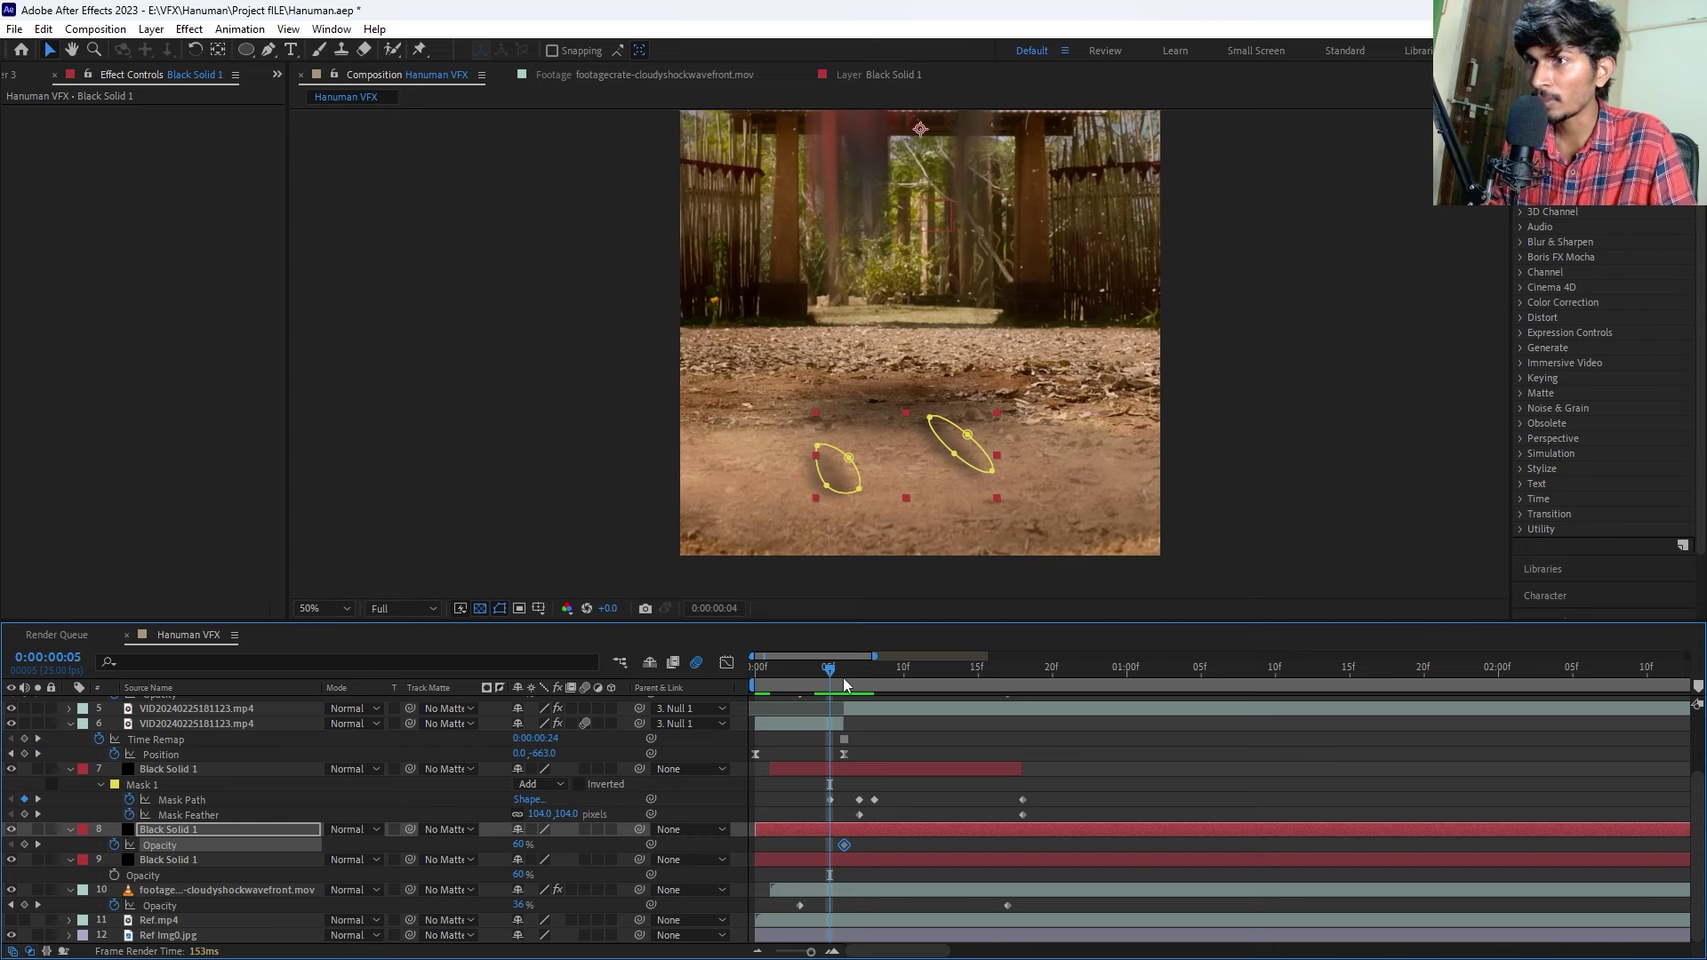
key("Page_Up")
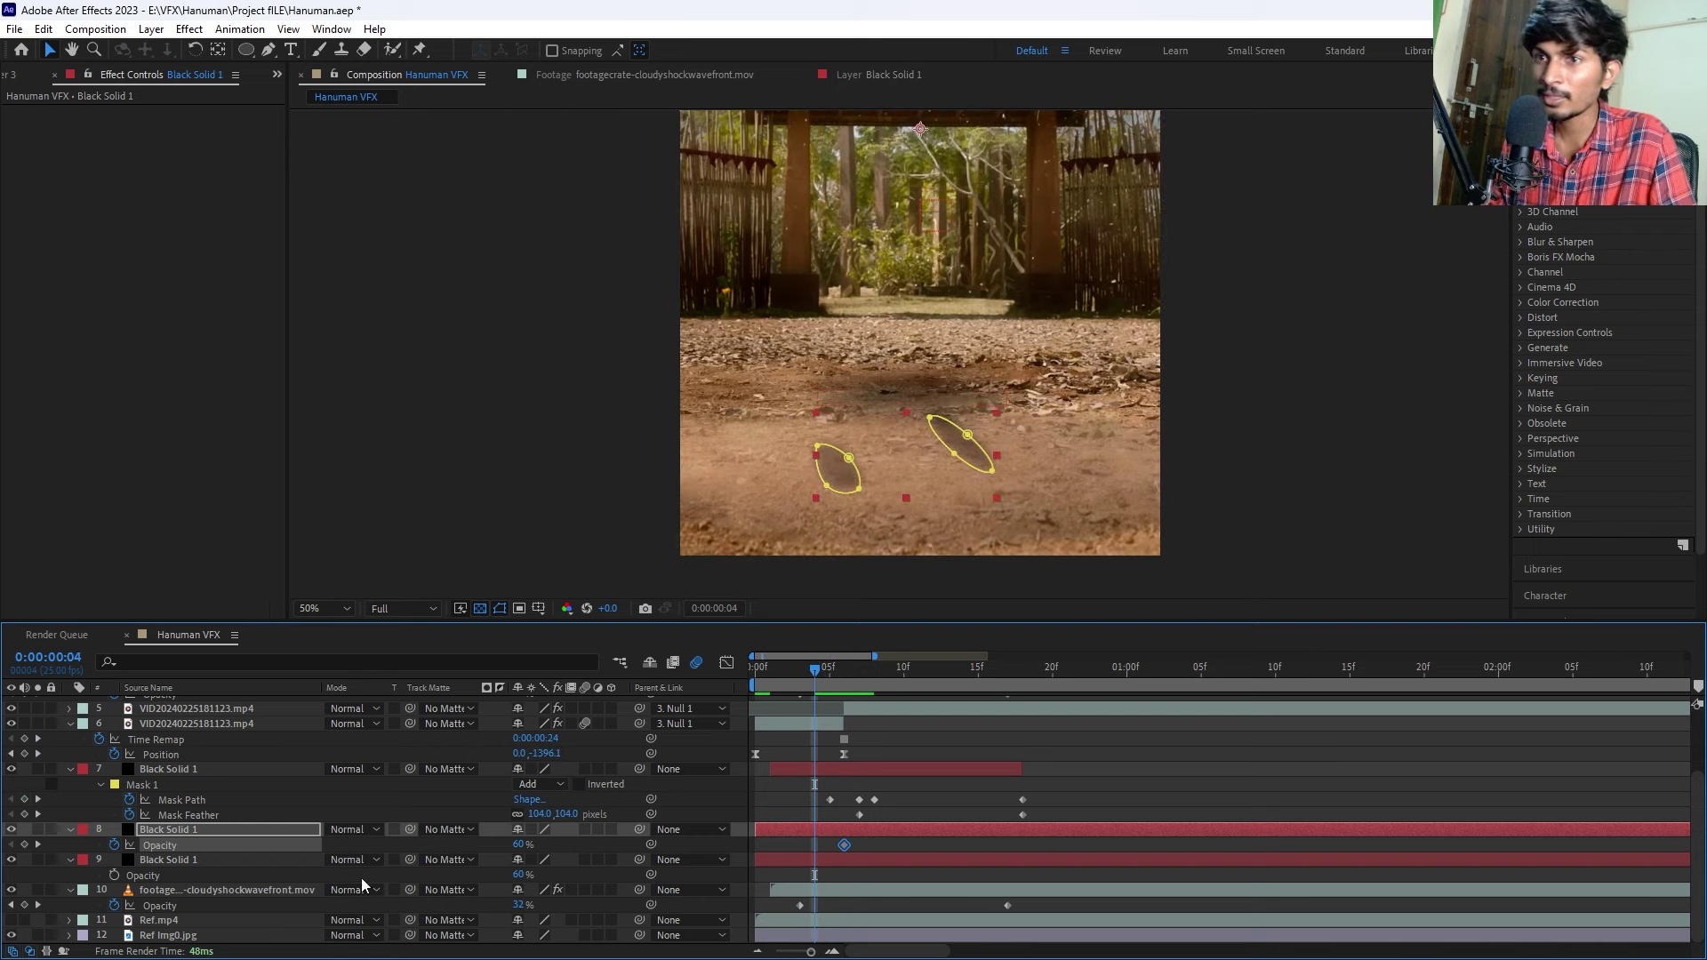
left_click_drag(515, 842, 333, 860)
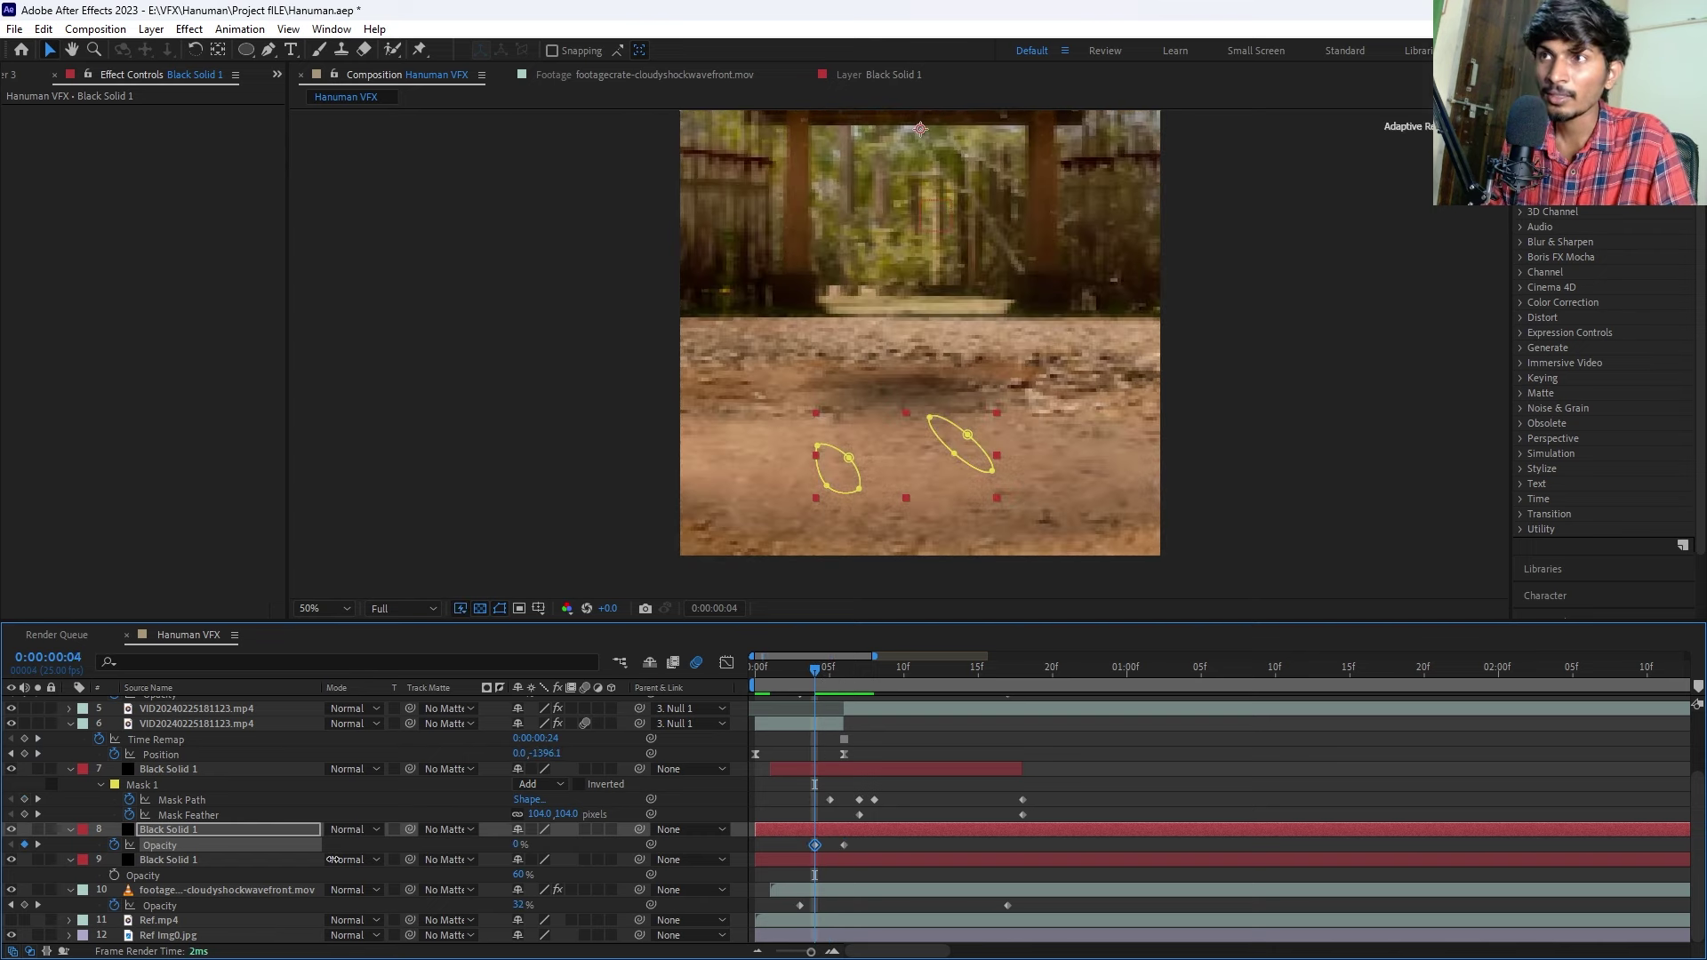
Trim the solid's in-point later and preview the fade with the dust.
left_click_drag(757, 823, 812, 822)
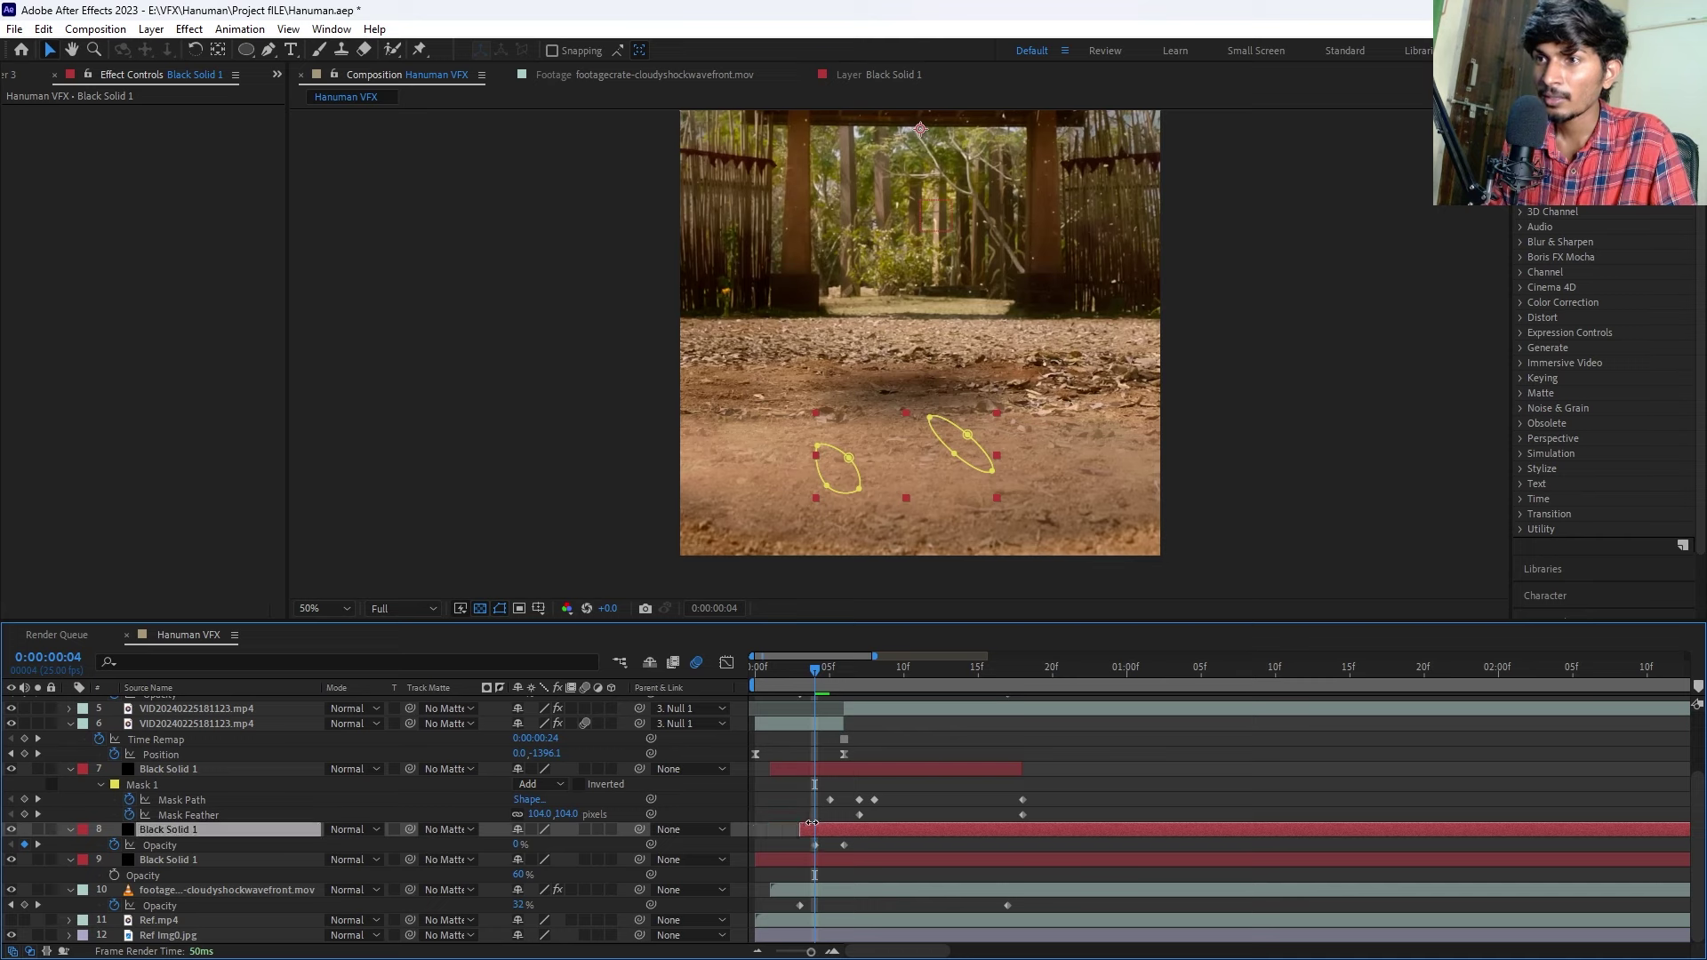
left_click(777, 829)
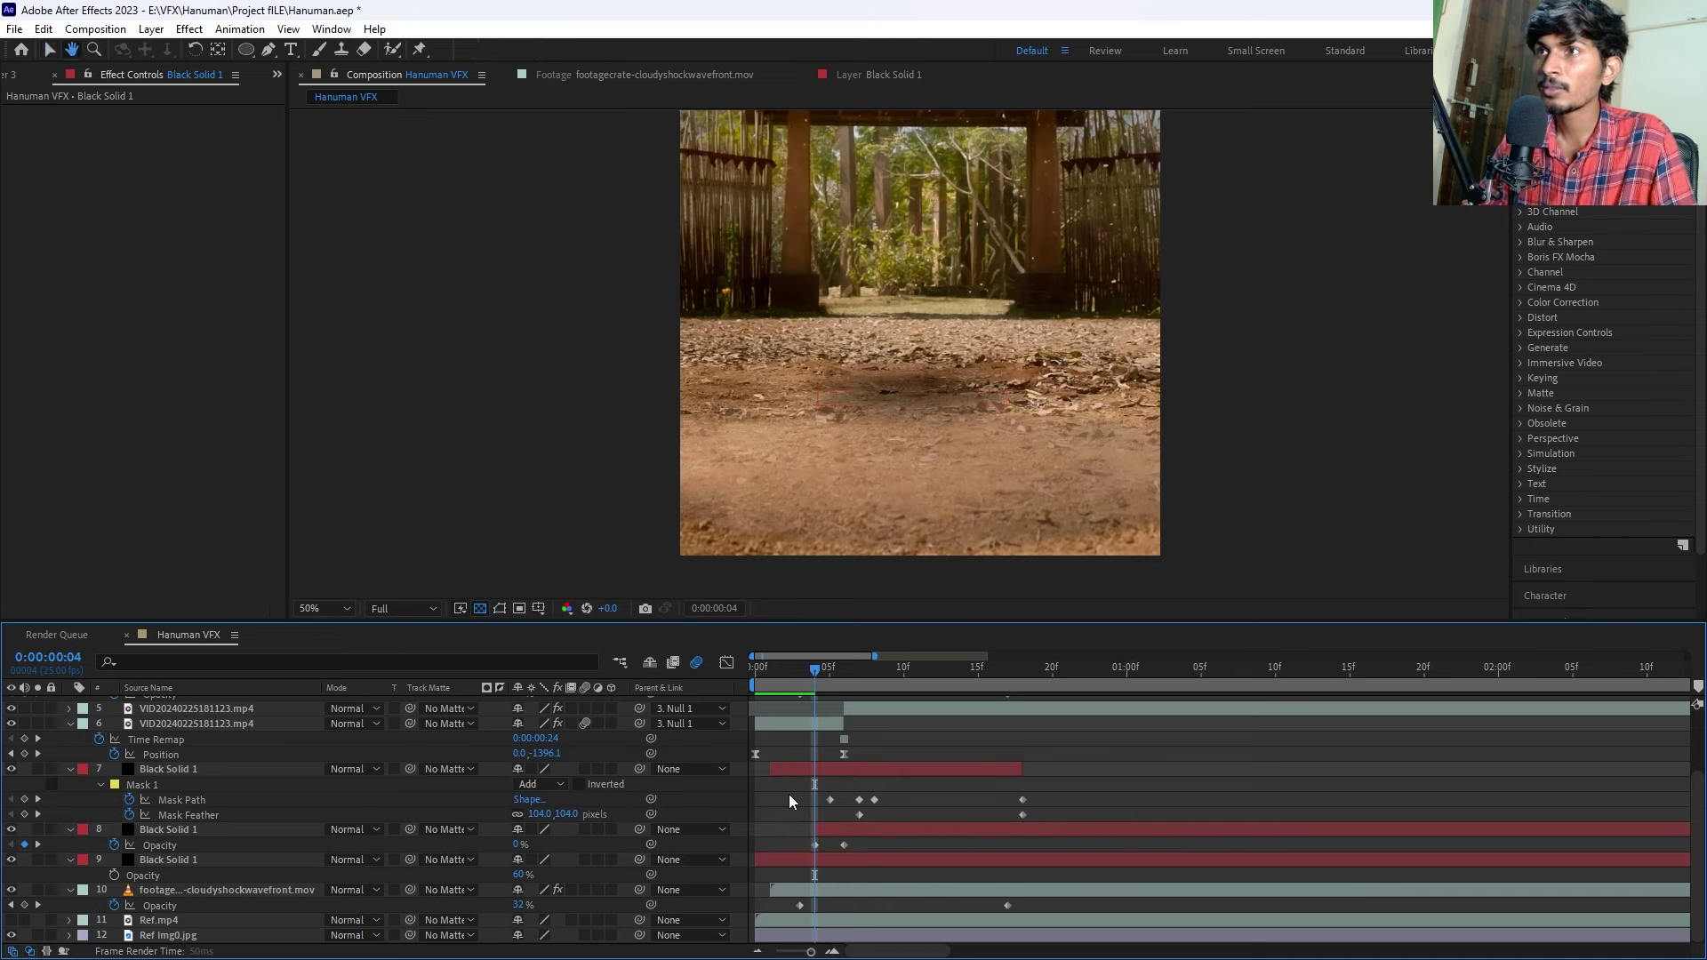
key("space")
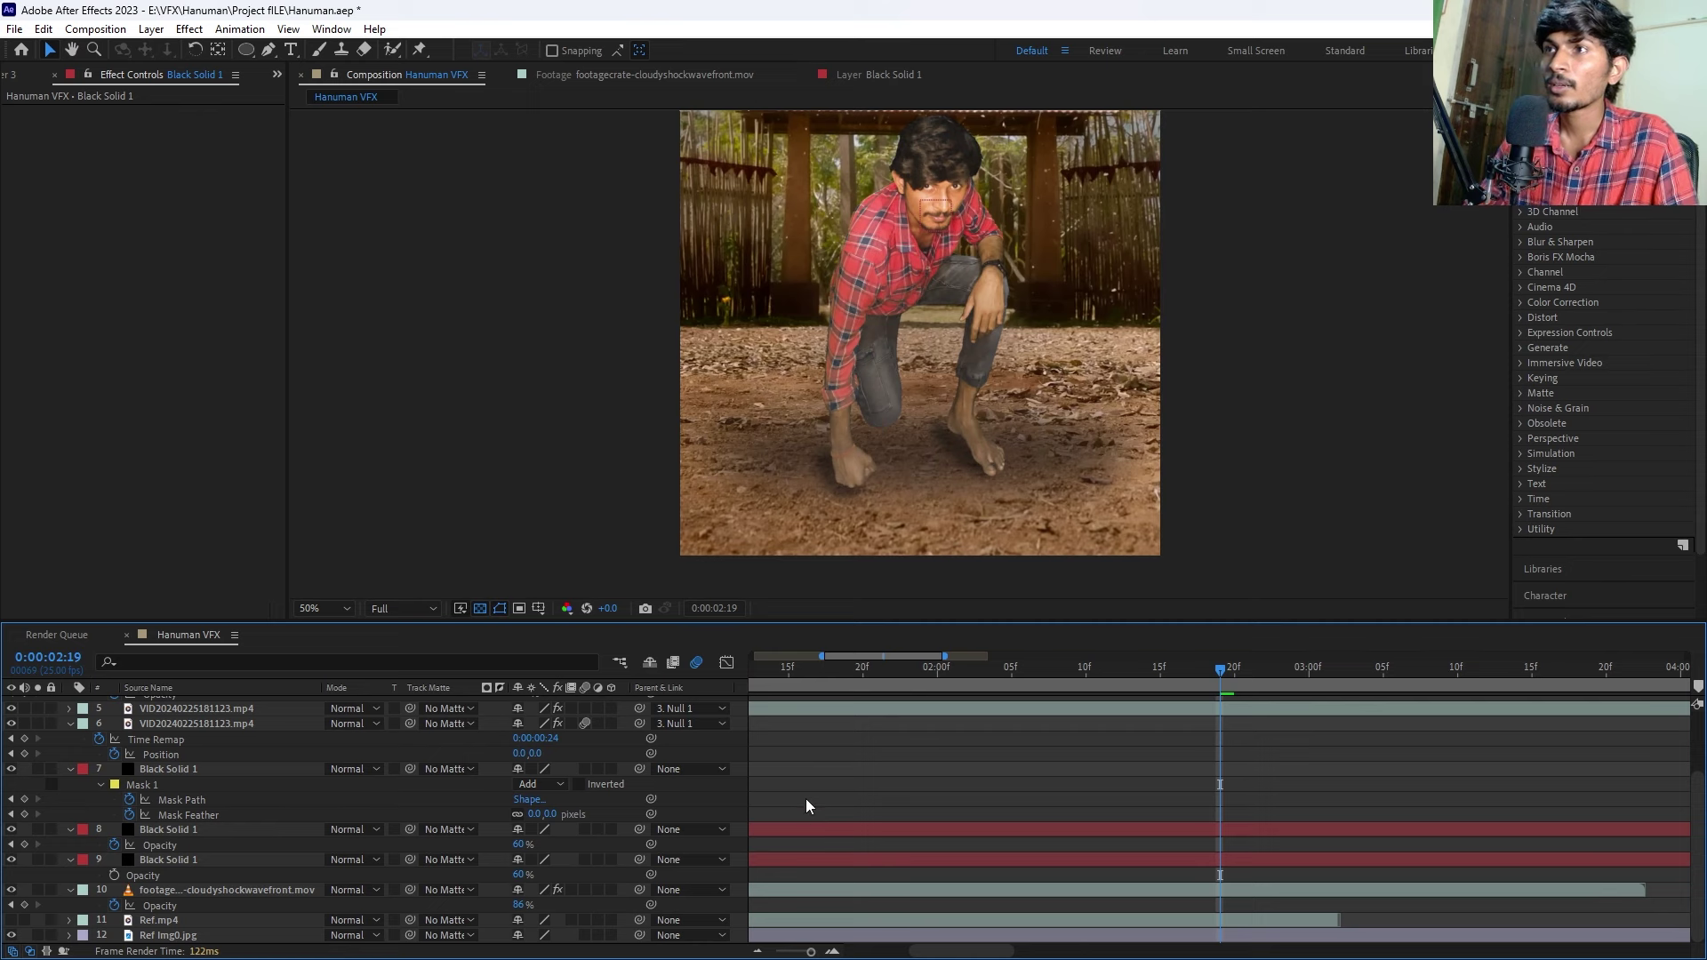
Duplicate the foot mask on the shadow solid and reshape the copy around the man's hand.
key("space")
key("minus")
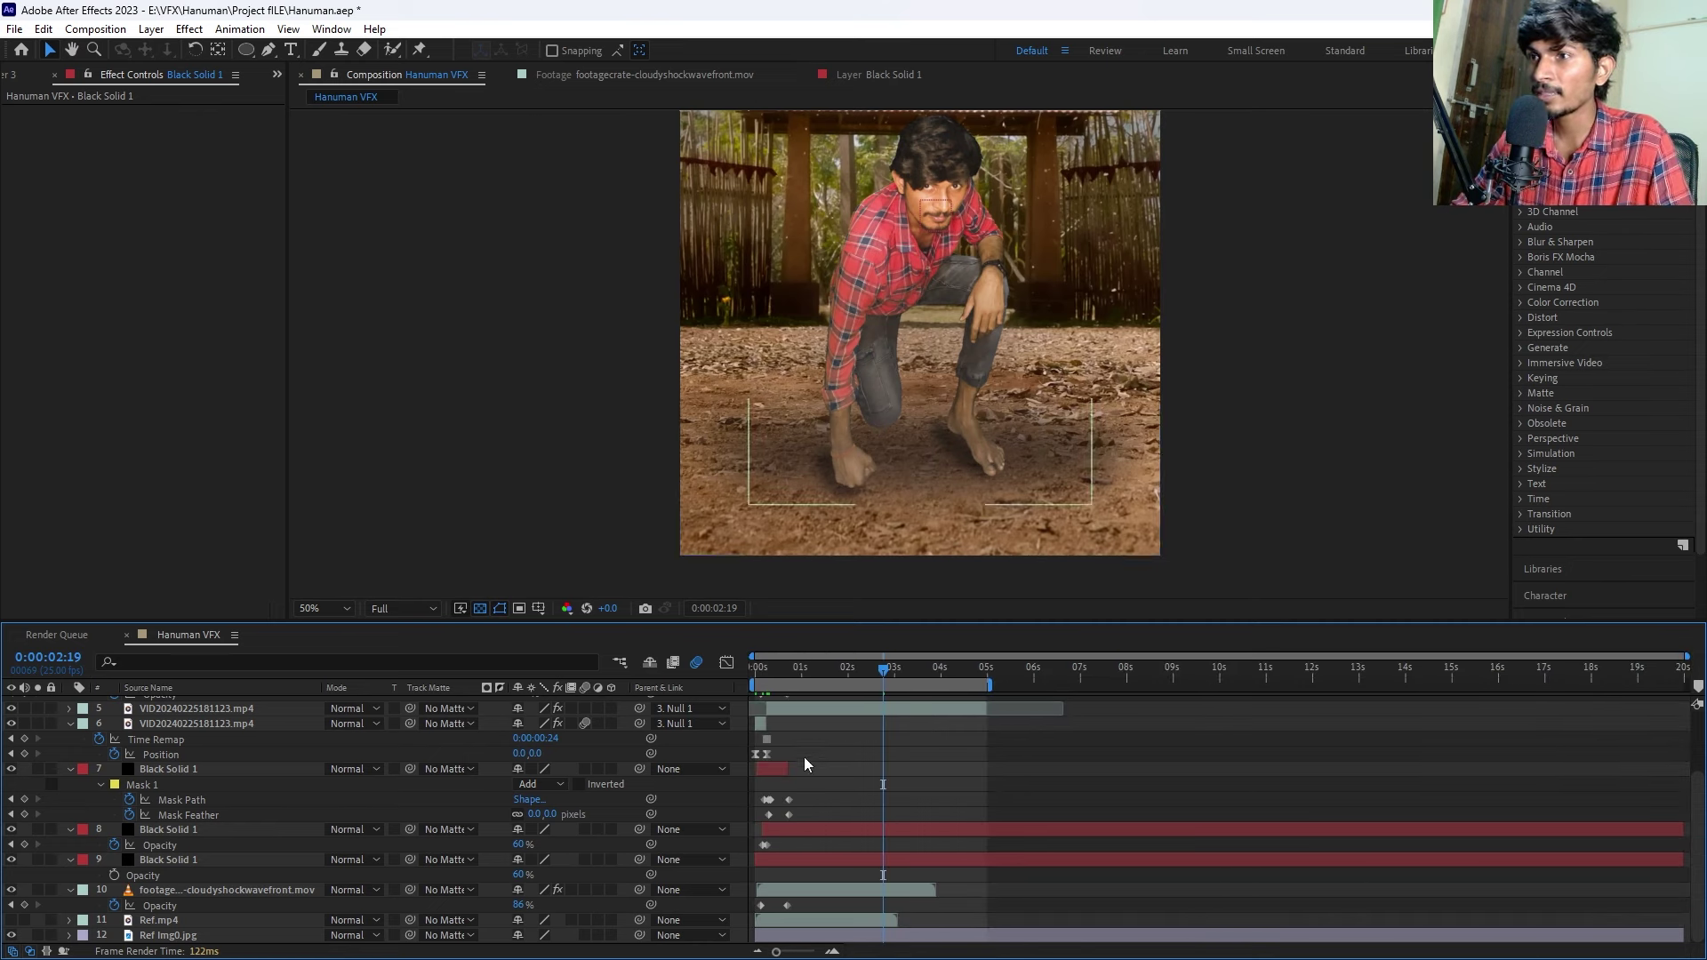
left_click(829, 829)
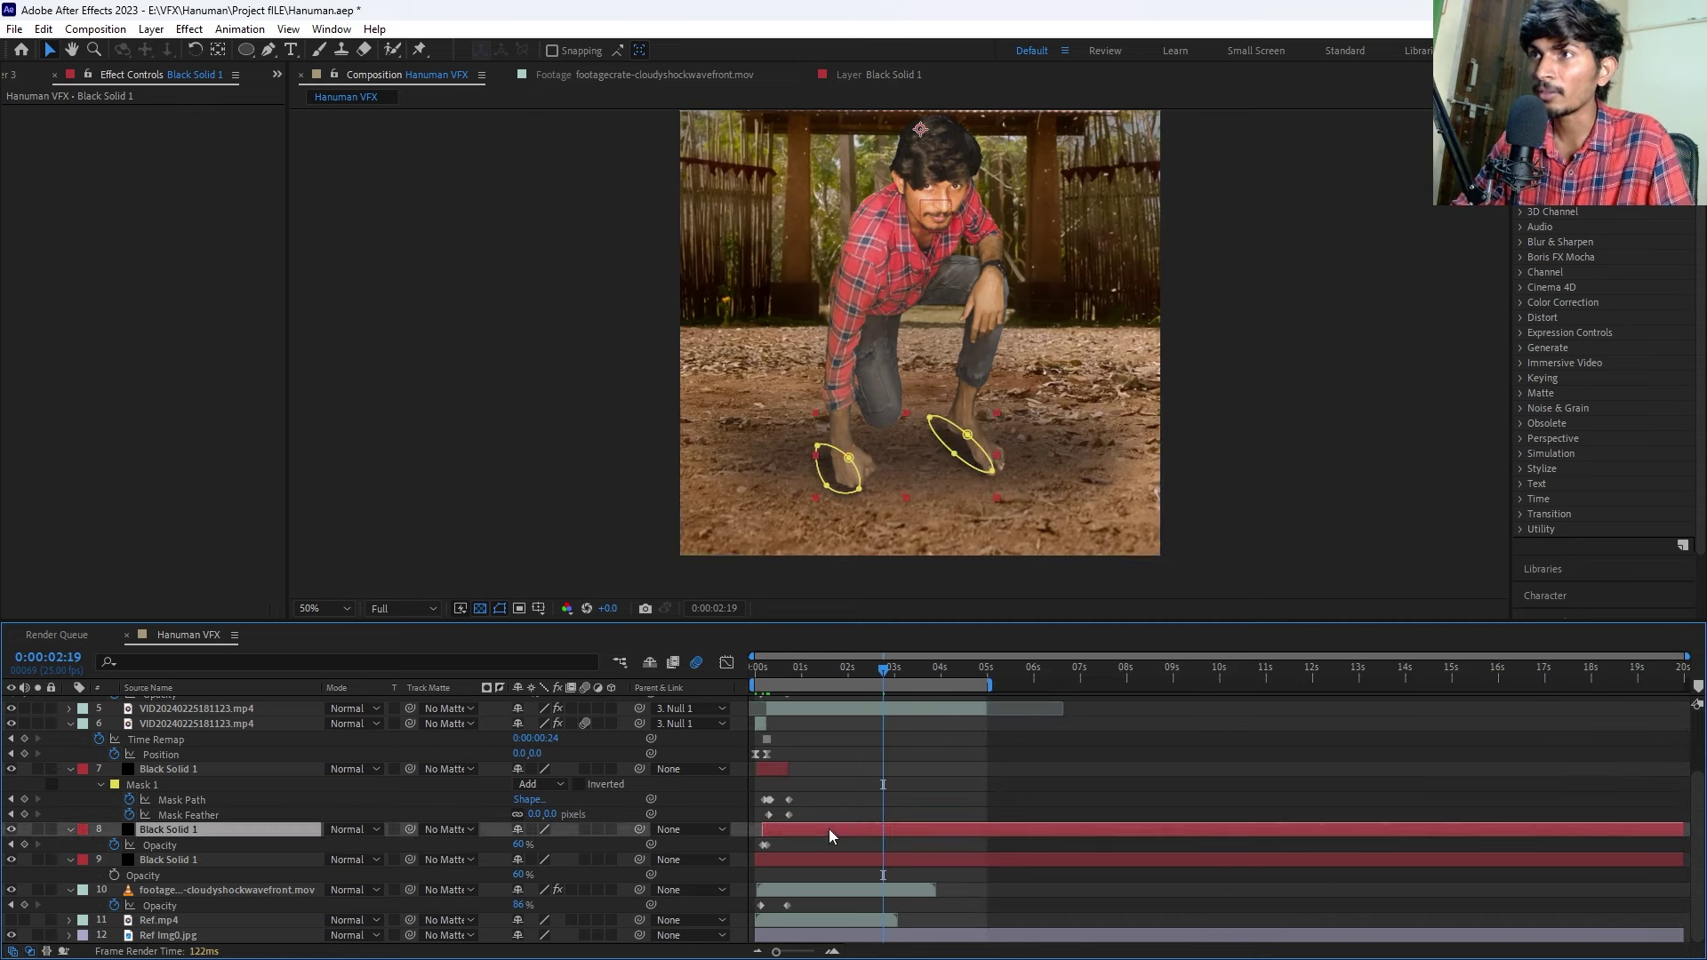
double_click(933, 422)
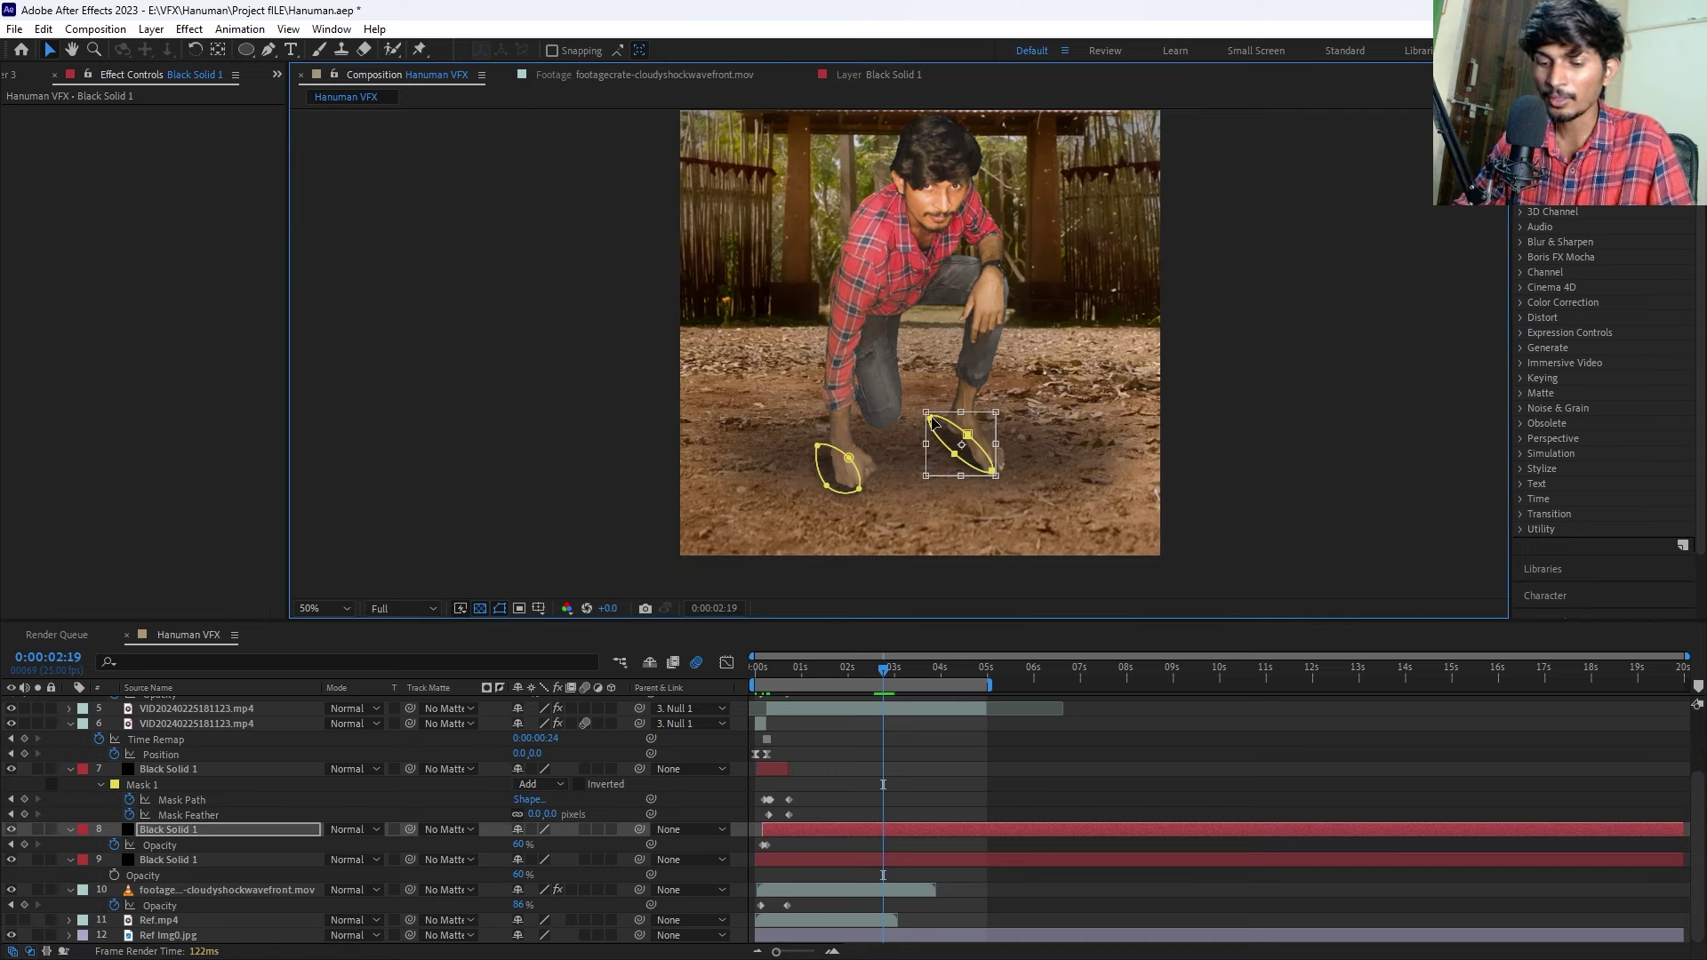
key("Return")
double_click(934, 422)
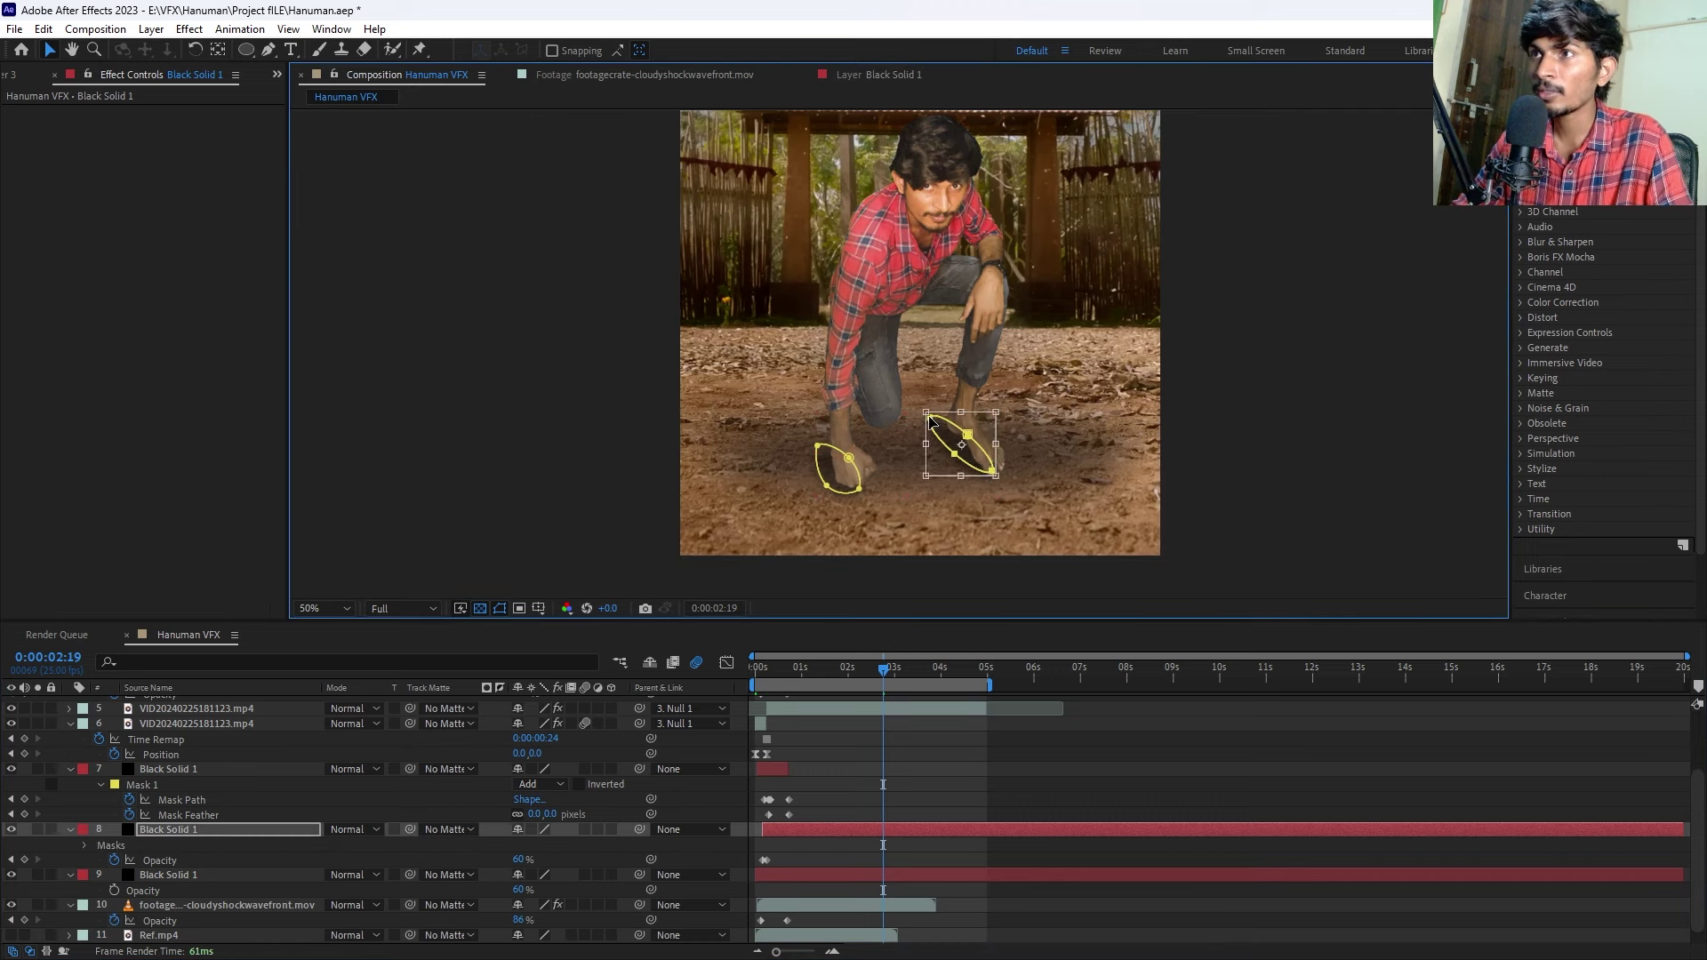
left_click(855, 783)
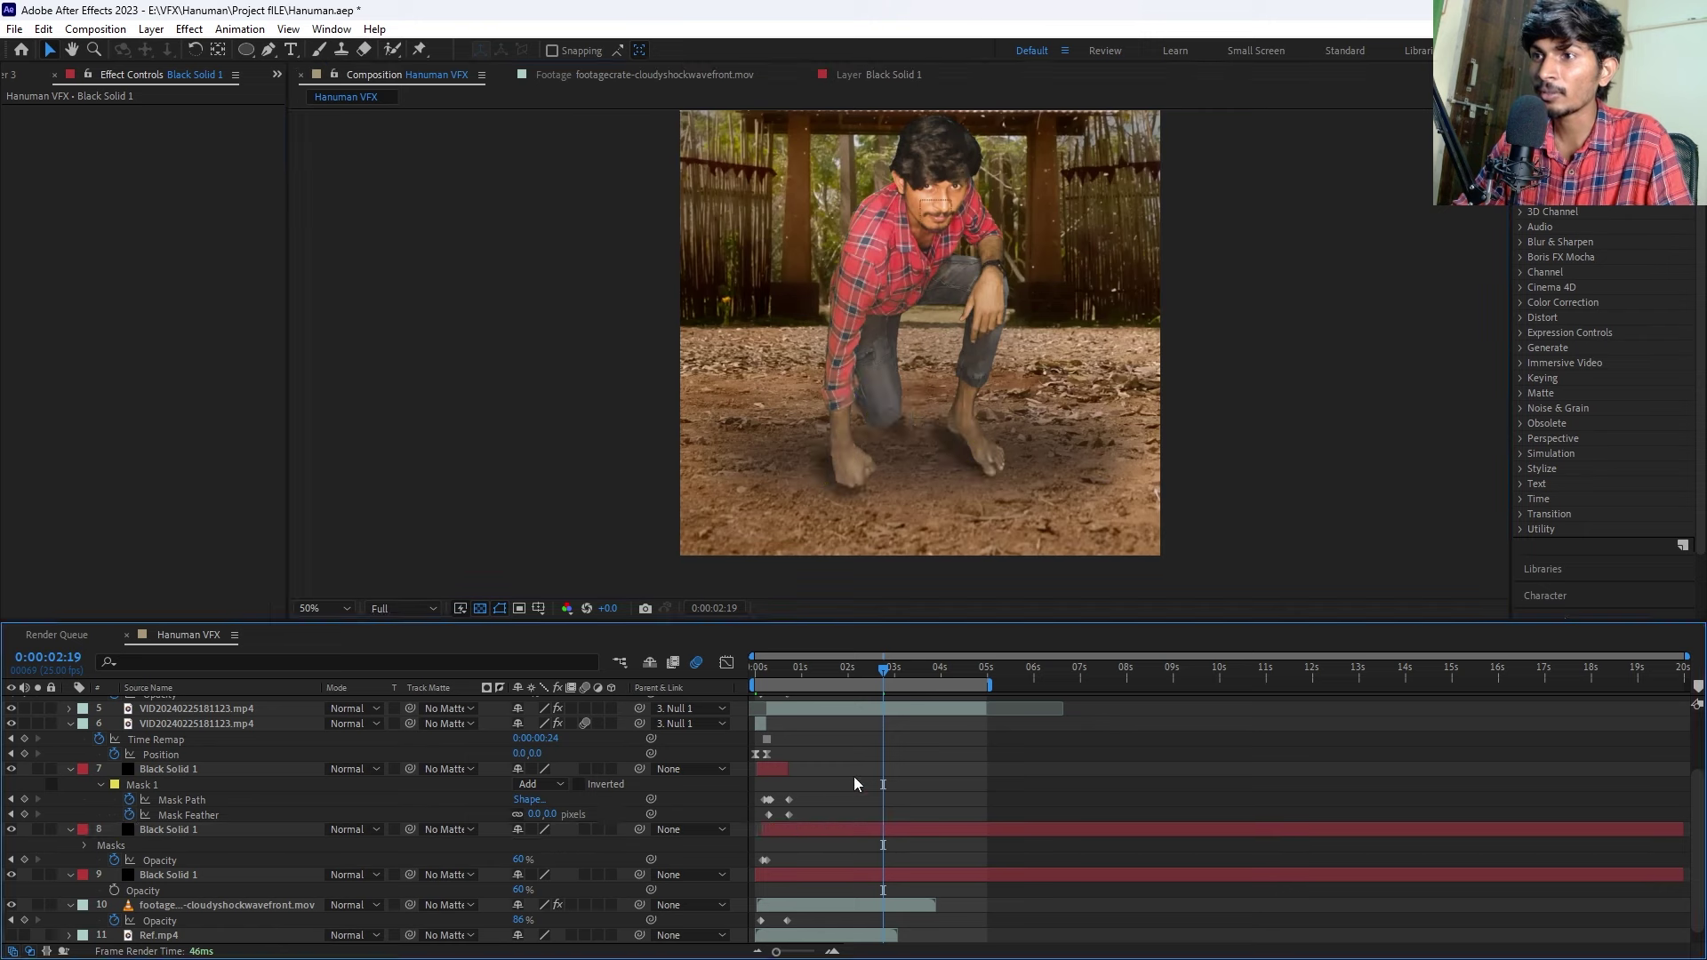
left_click(861, 831)
mouse_move(884, 391)
left_mouse_down()
mouse_move(861, 430)
mouse_move(860, 362)
left_mouse_up()
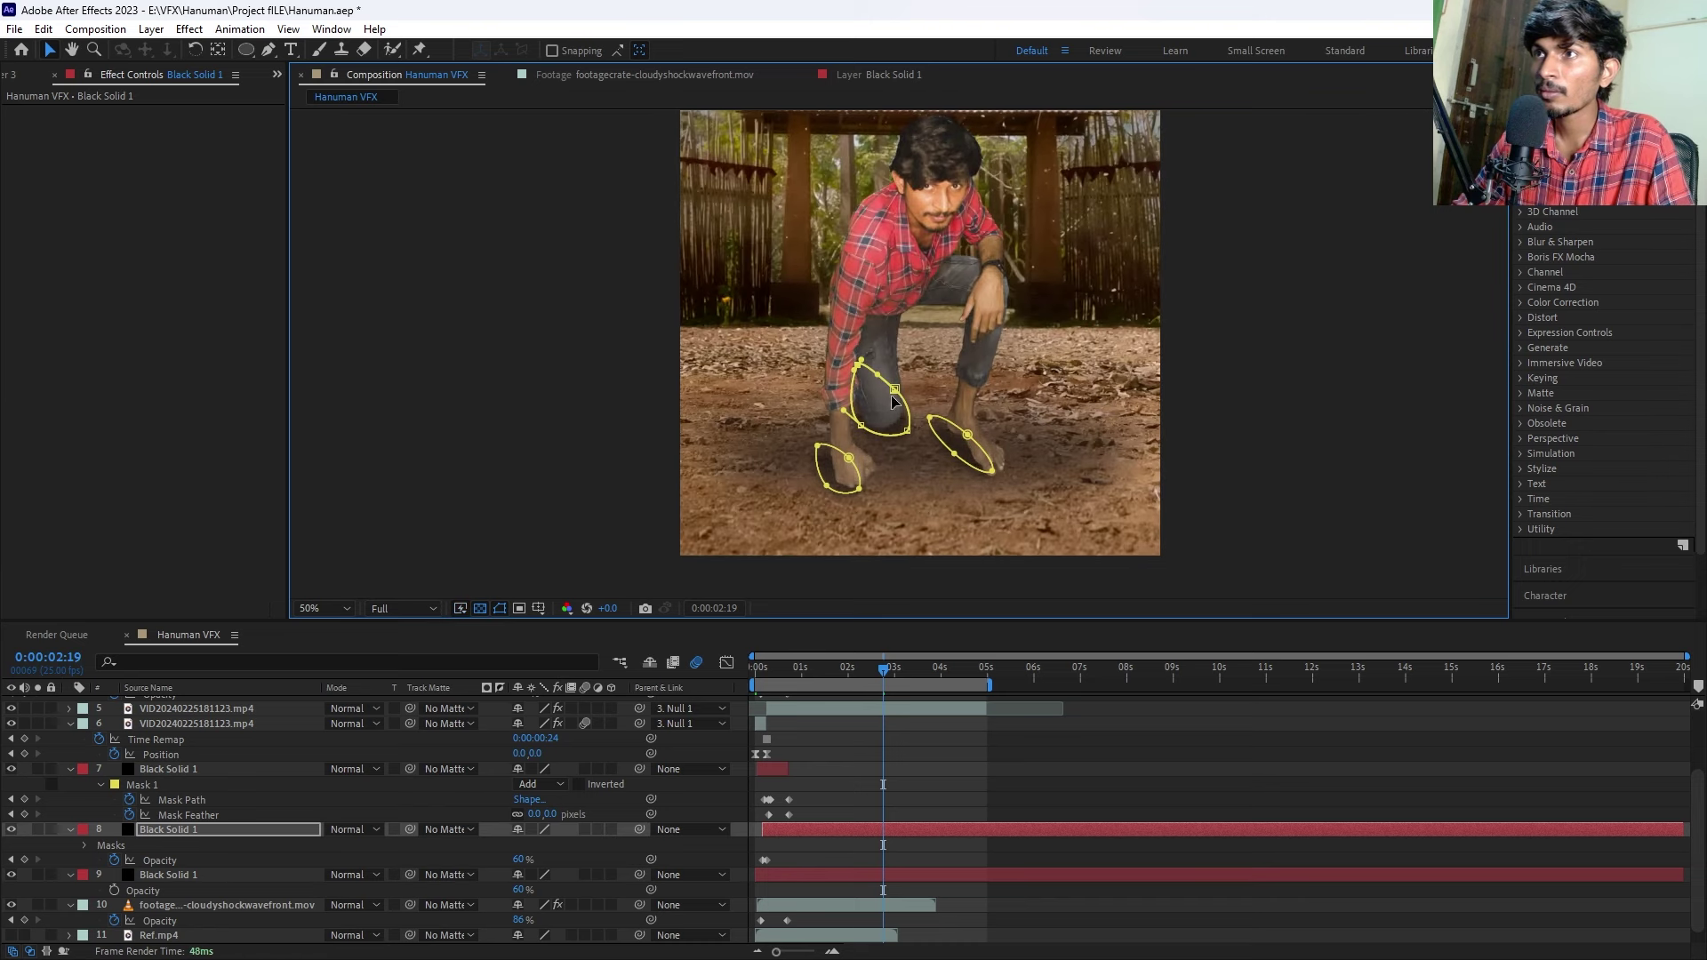
left_click_drag(897, 394, 851, 362)
left_click_drag(861, 429, 900, 429)
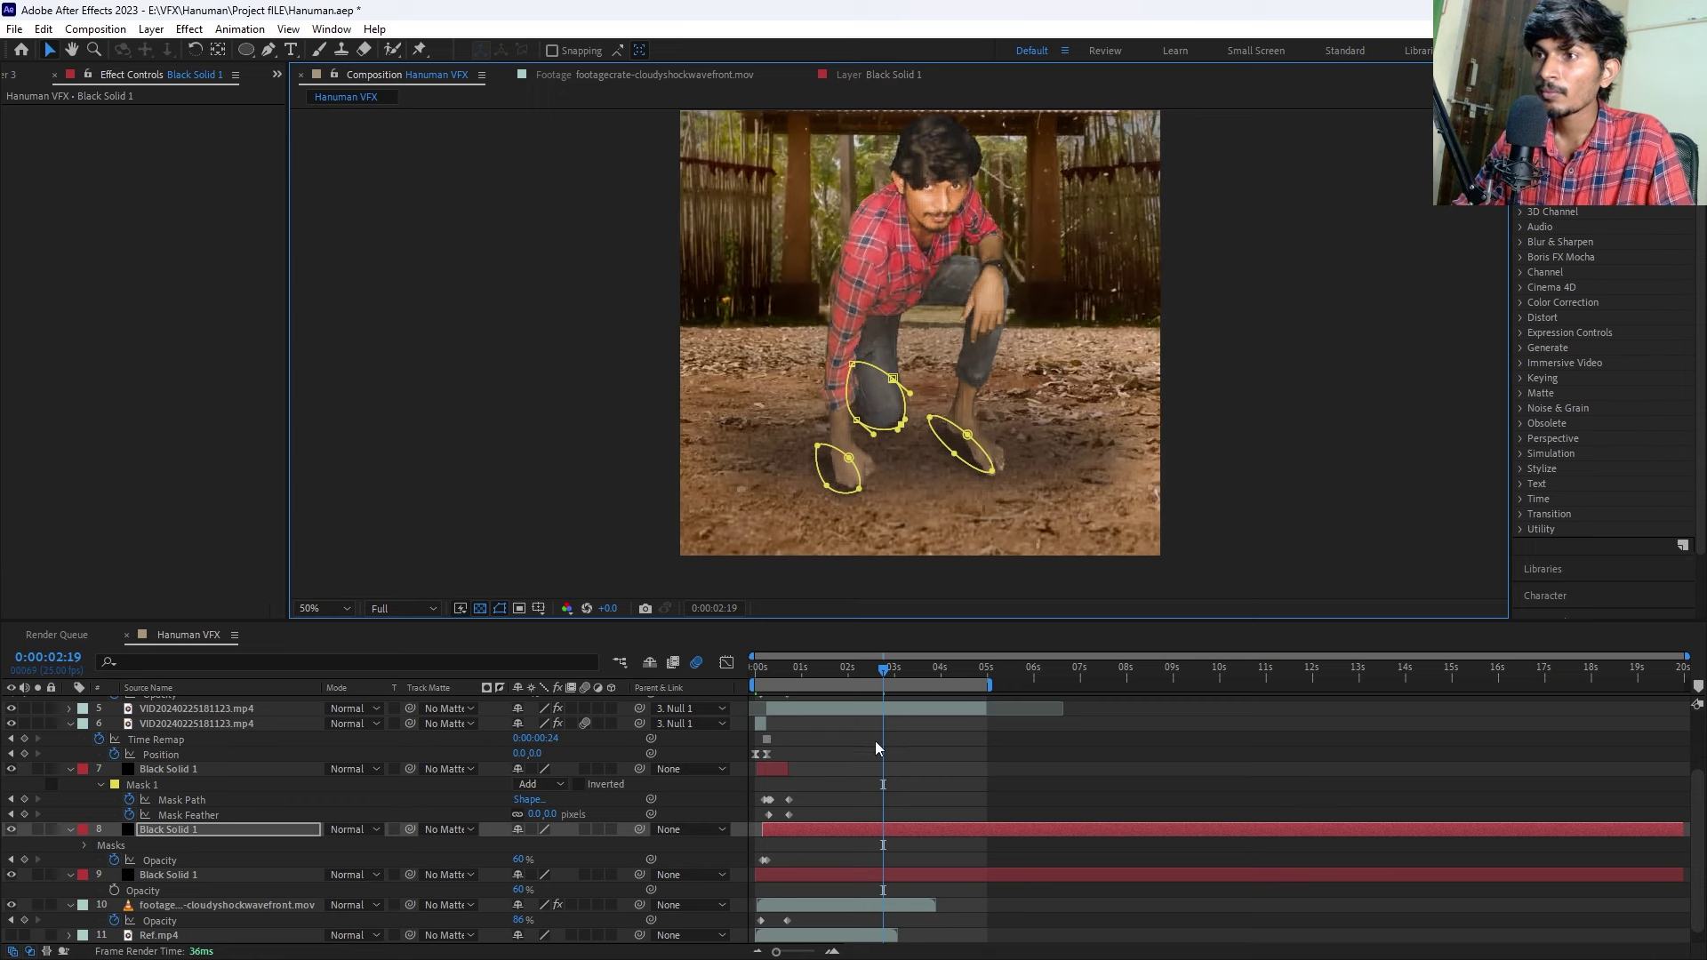
left_click(891, 766)
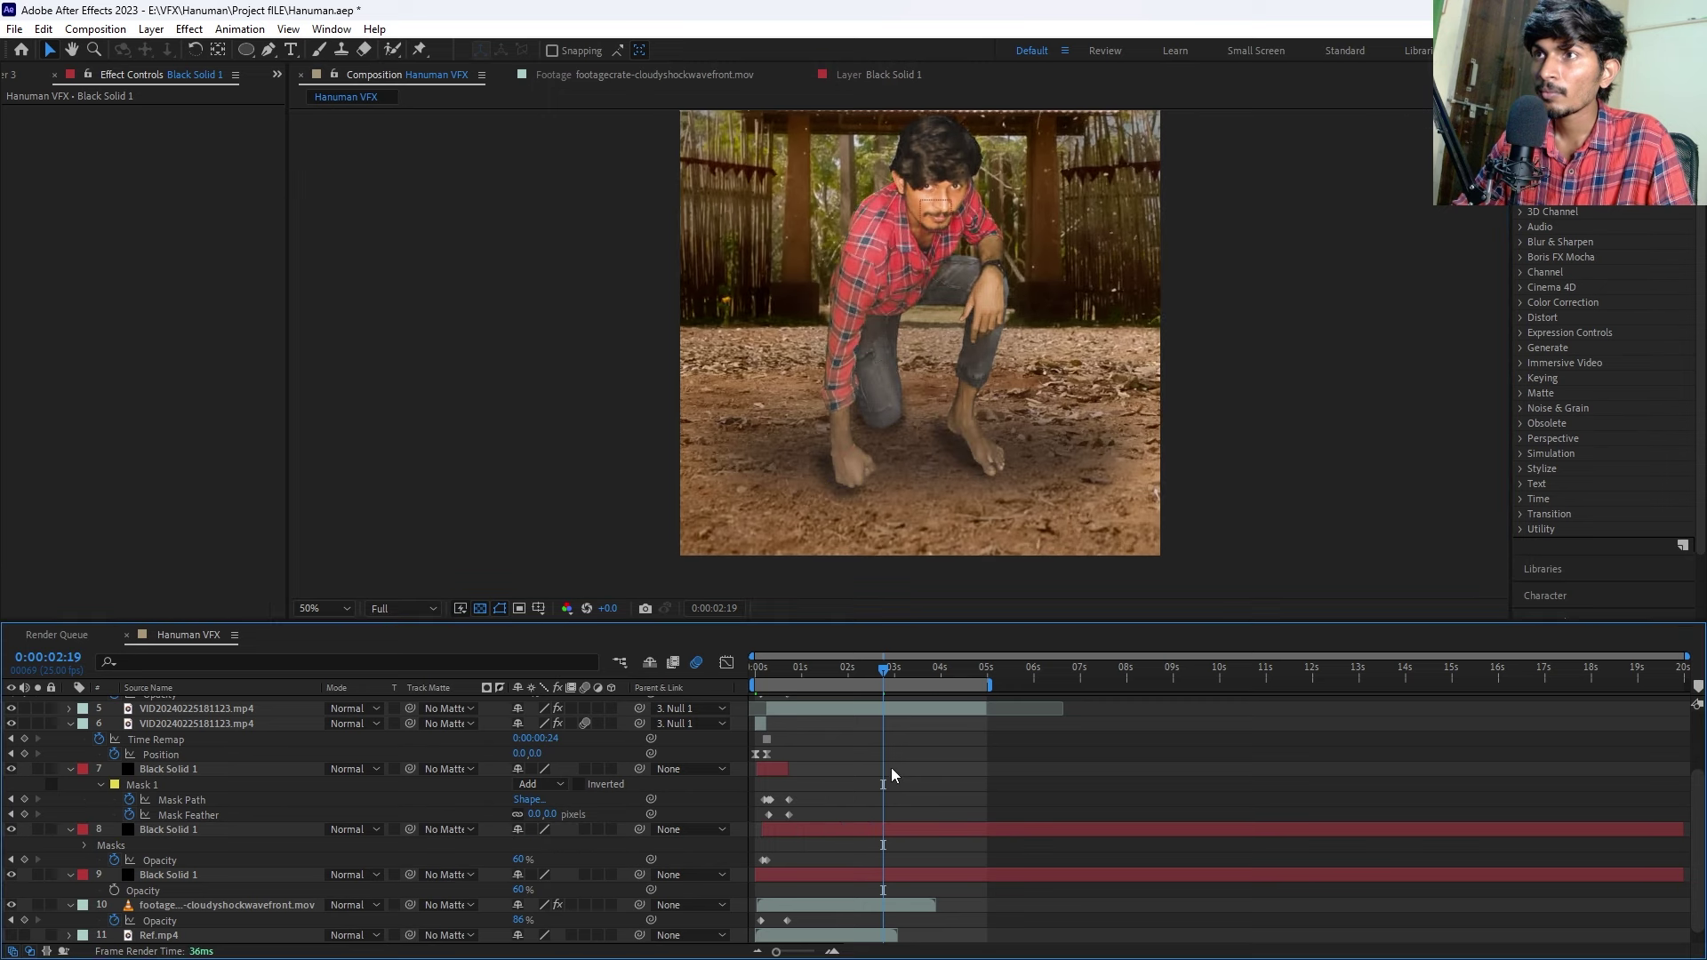
Keyframe the shadow solid's Opacity at 39% and slide that keyframe near the shot's start.
left_click(847, 833)
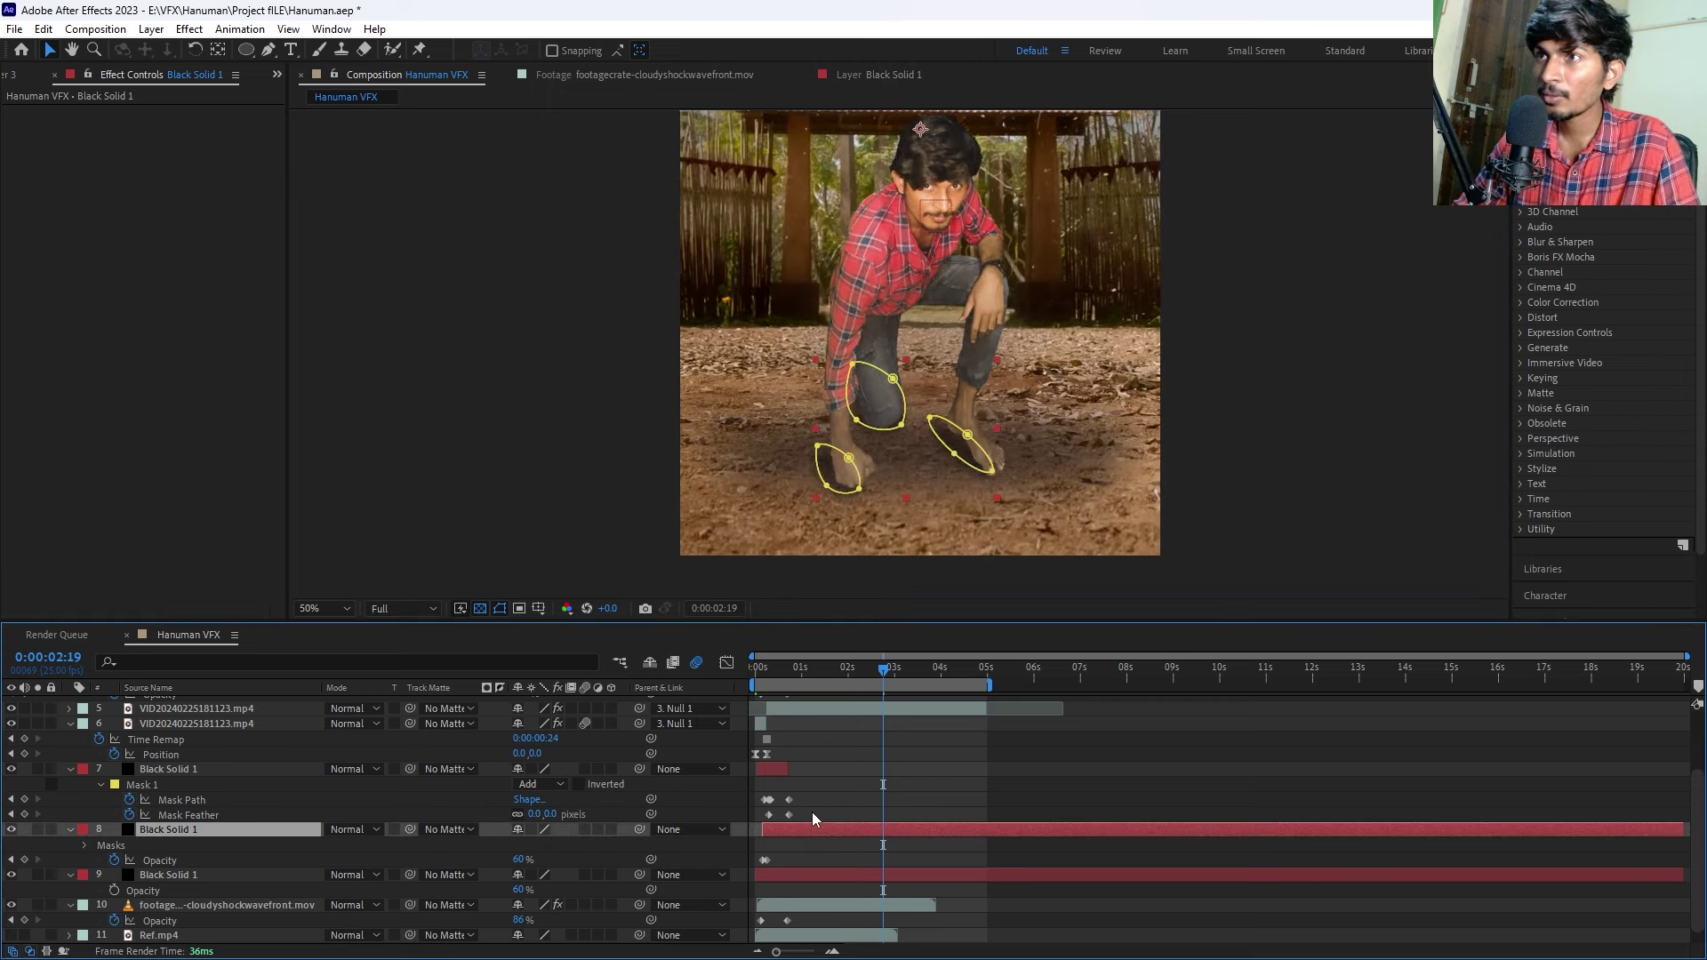
left_click_drag(517, 861, 502, 862)
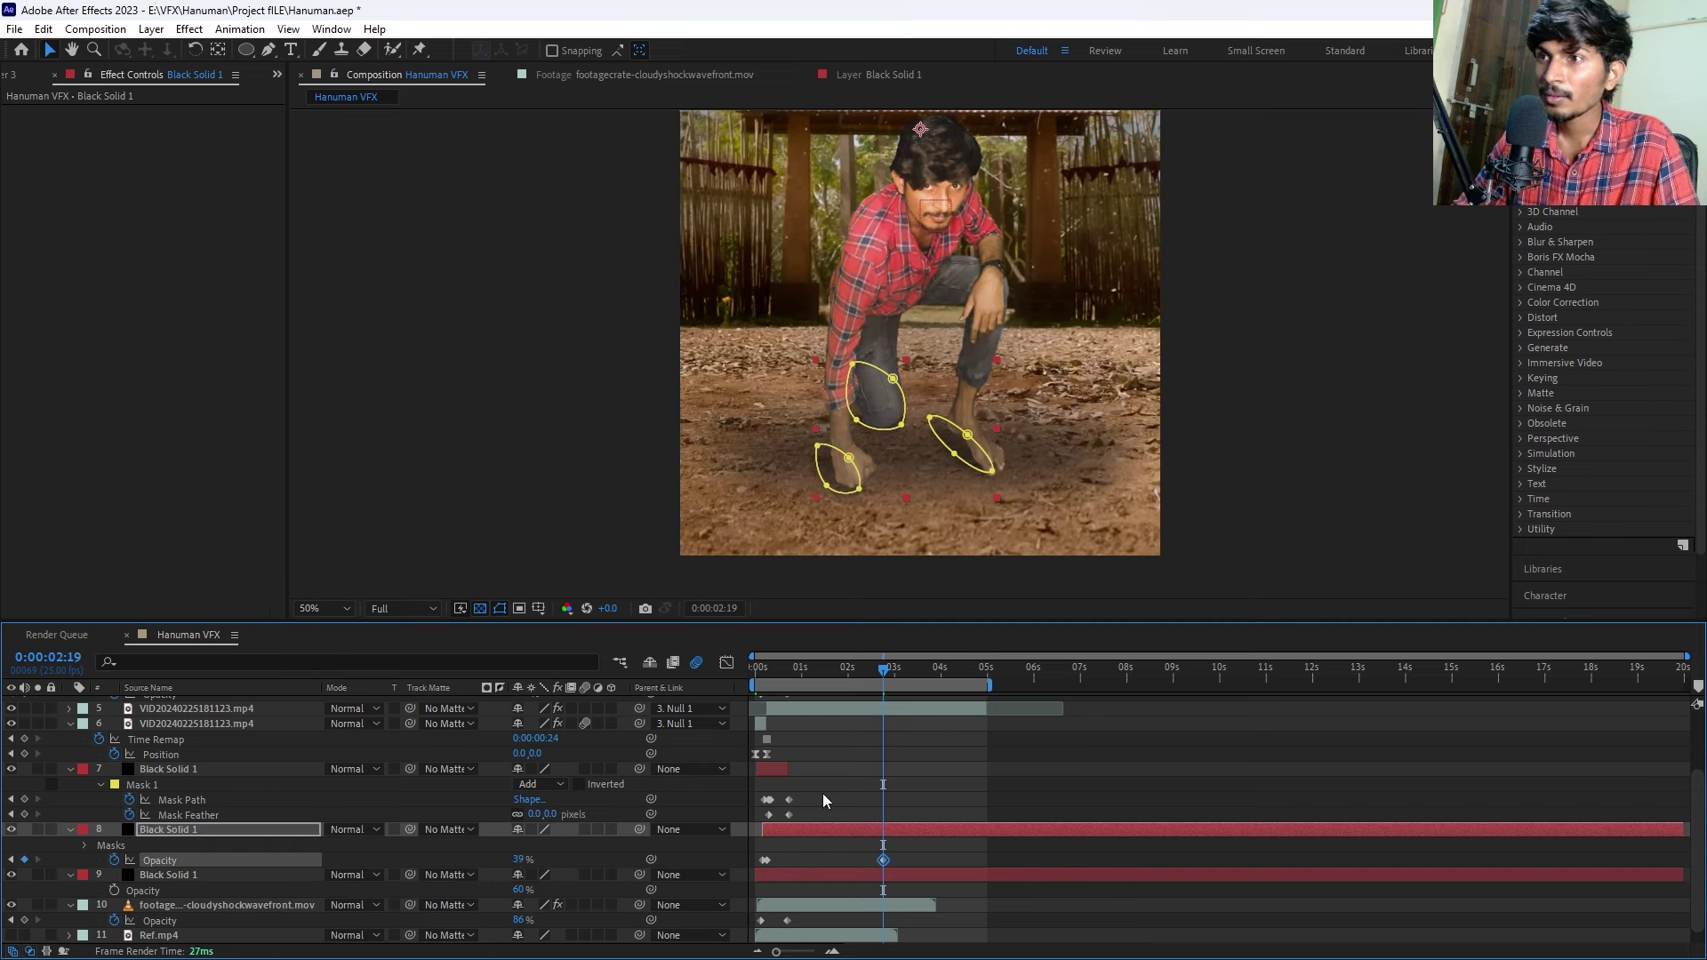
key("F2")
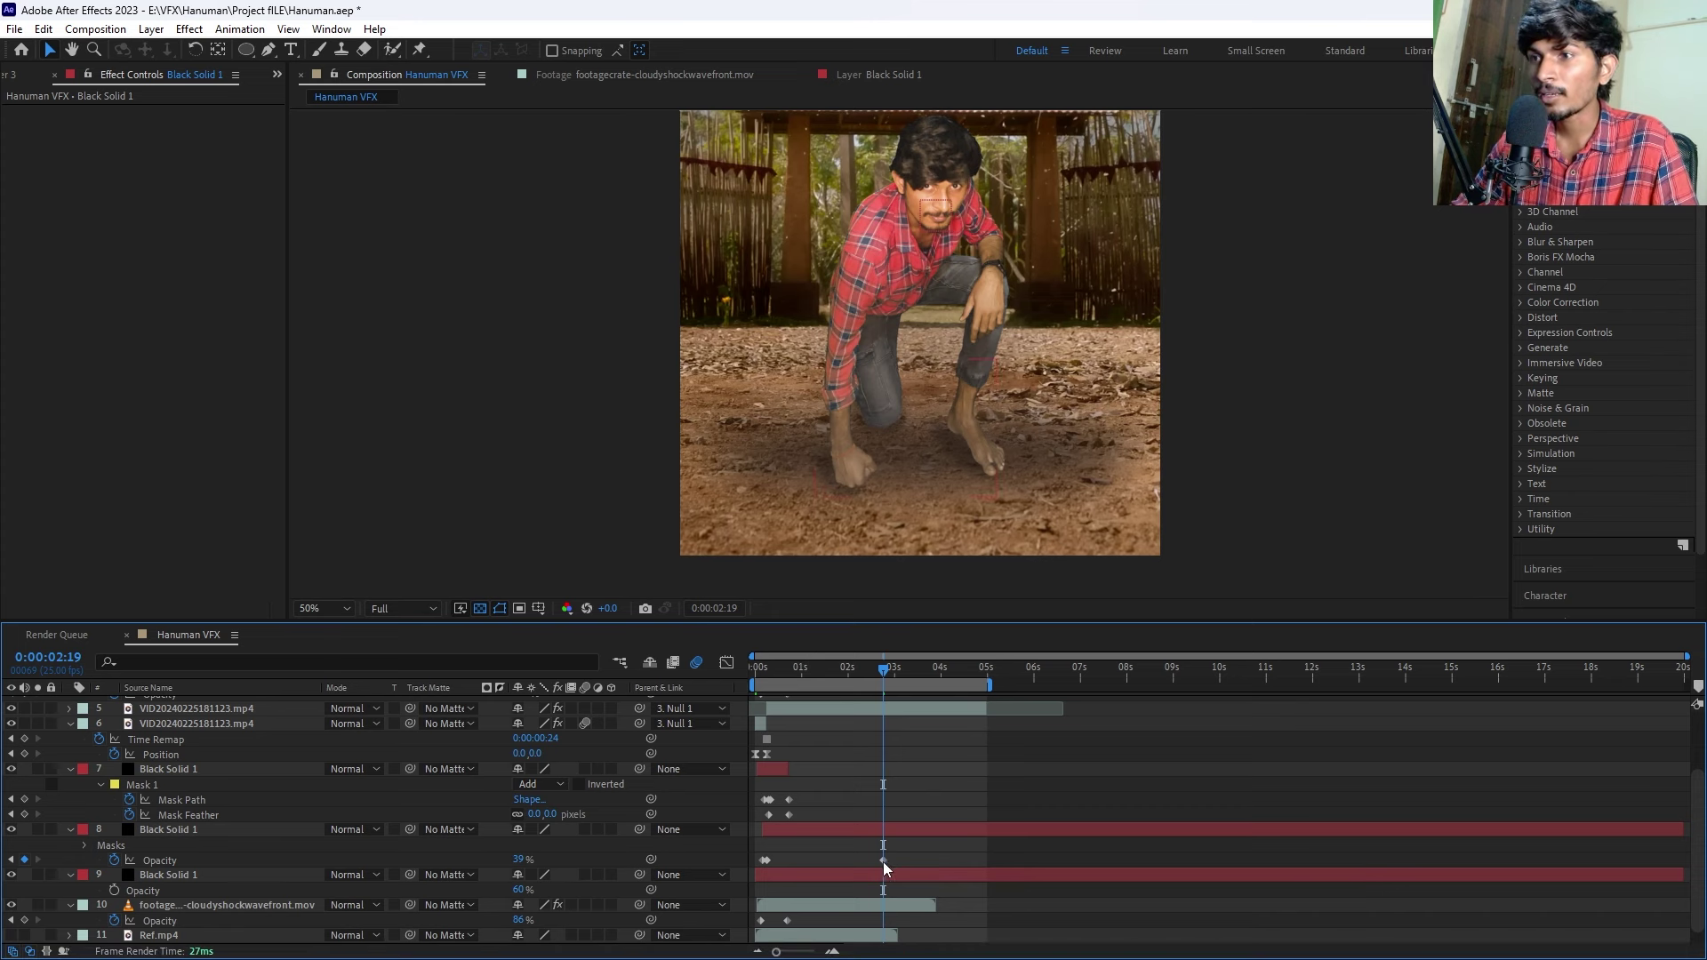
left_click_drag(883, 862, 774, 861)
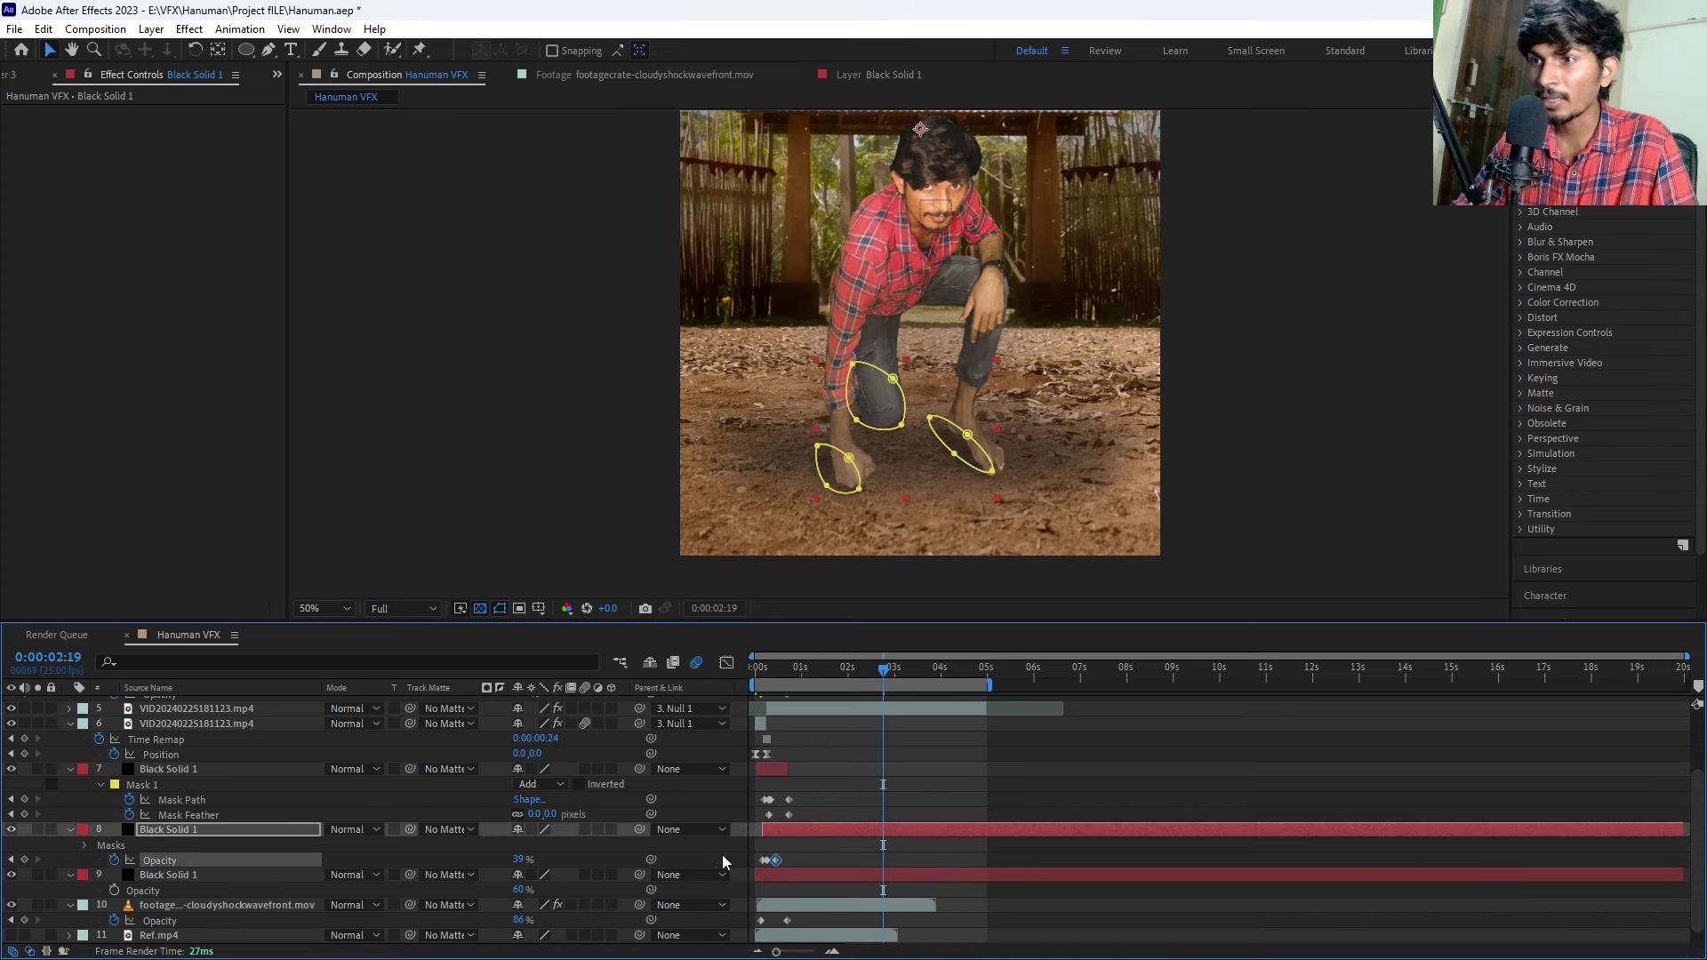
left_click(774, 667)
scroll(751, 825, "up", 2)
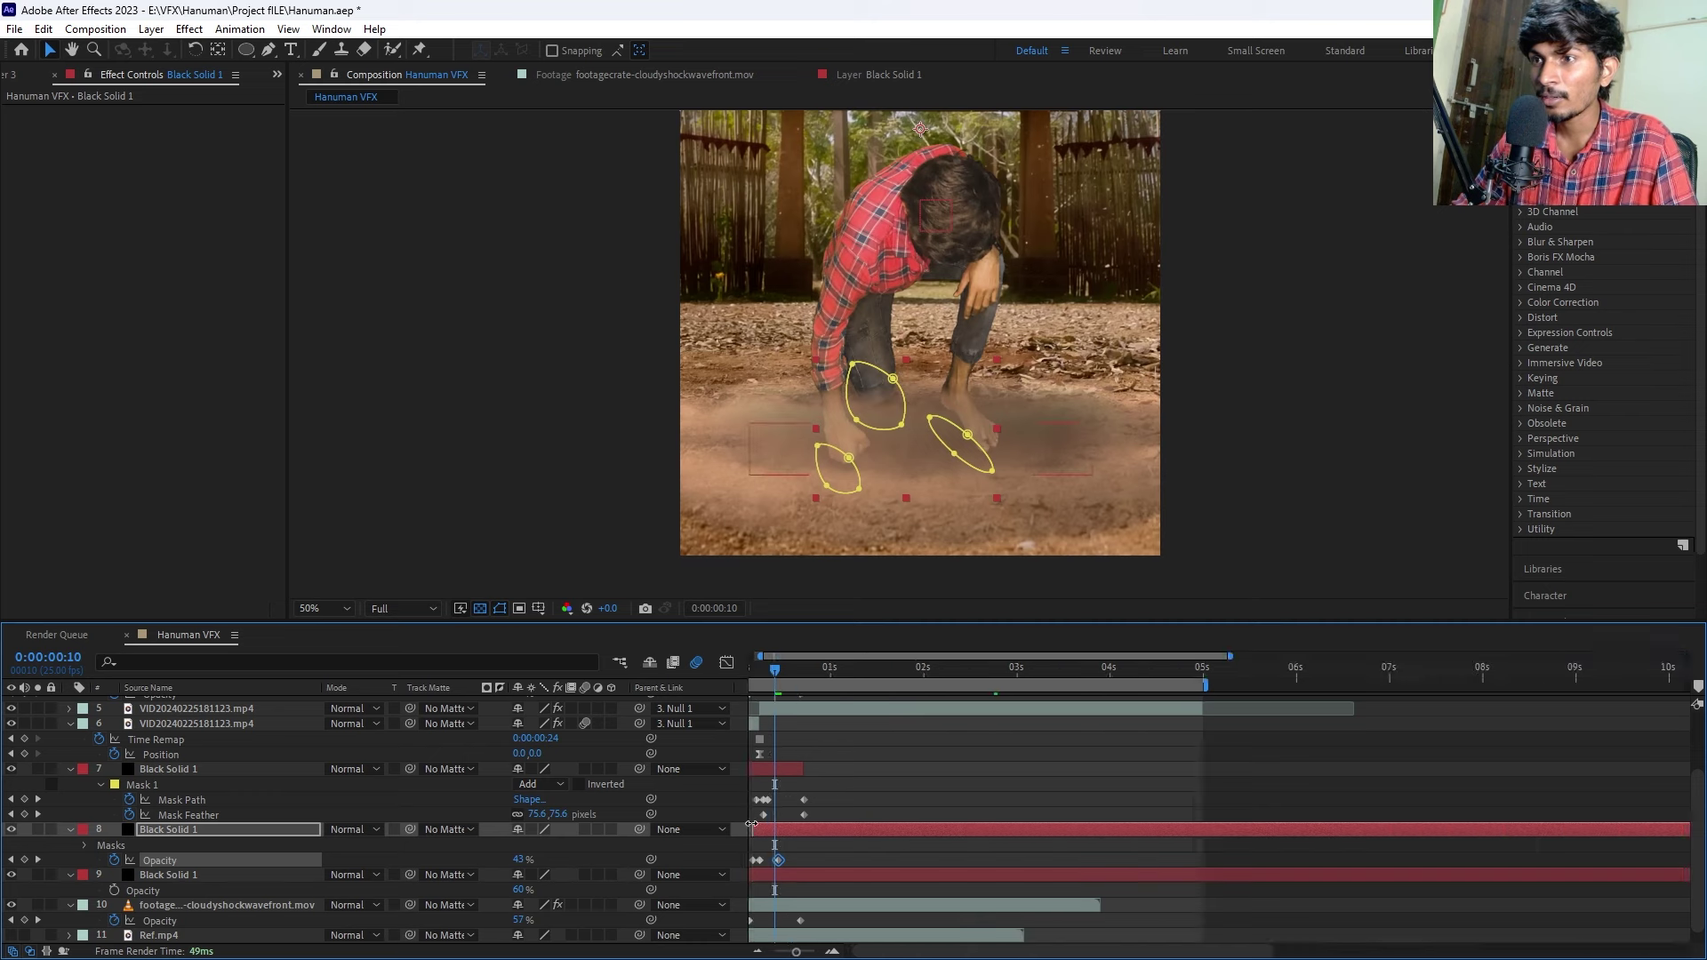
scroll(751, 824, "up", 3)
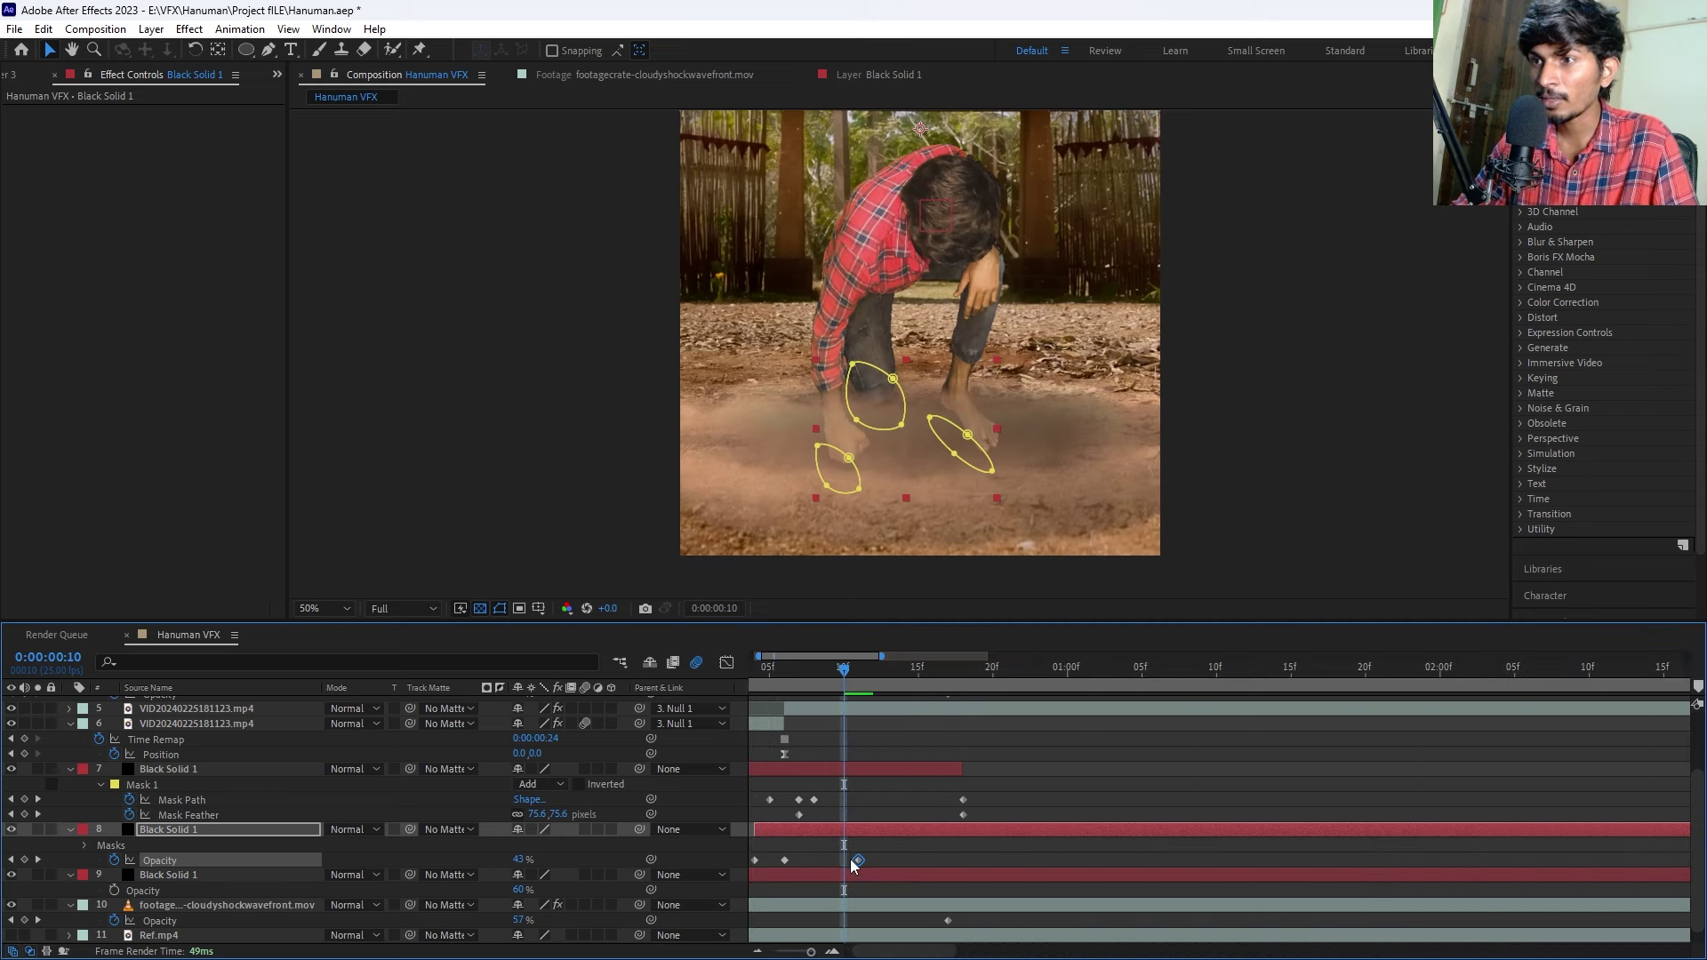
left_click(793, 863)
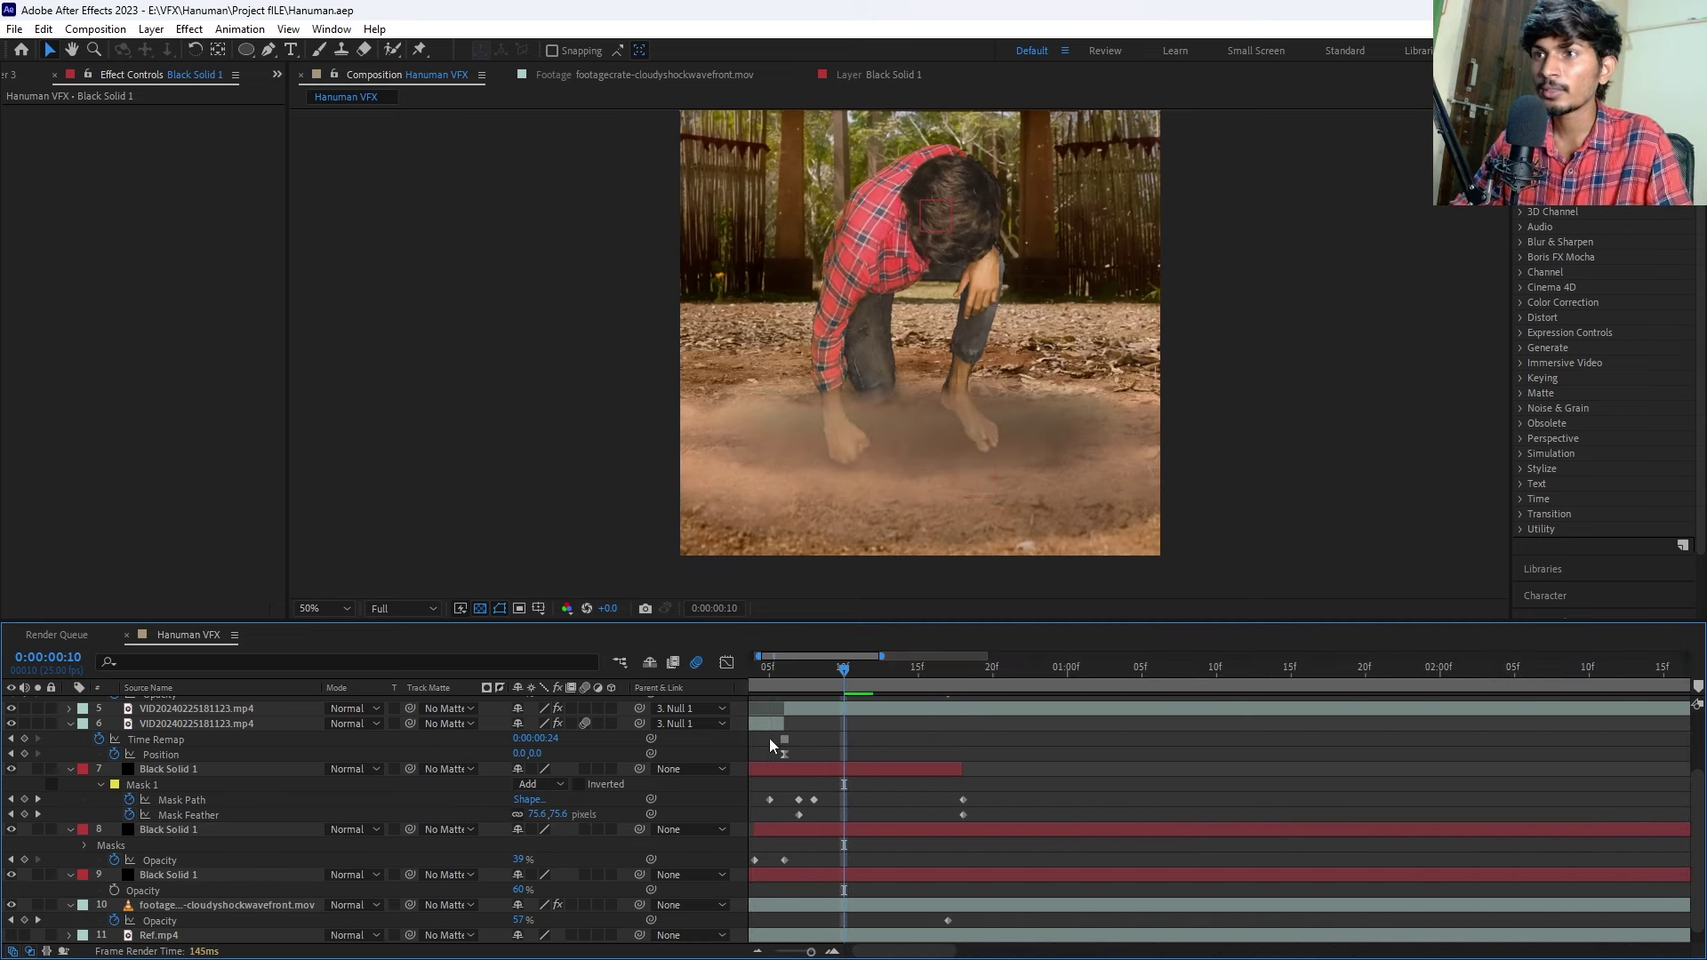
scroll(800, 743, "down", 5)
left_click_drag(770, 674, 740, 670)
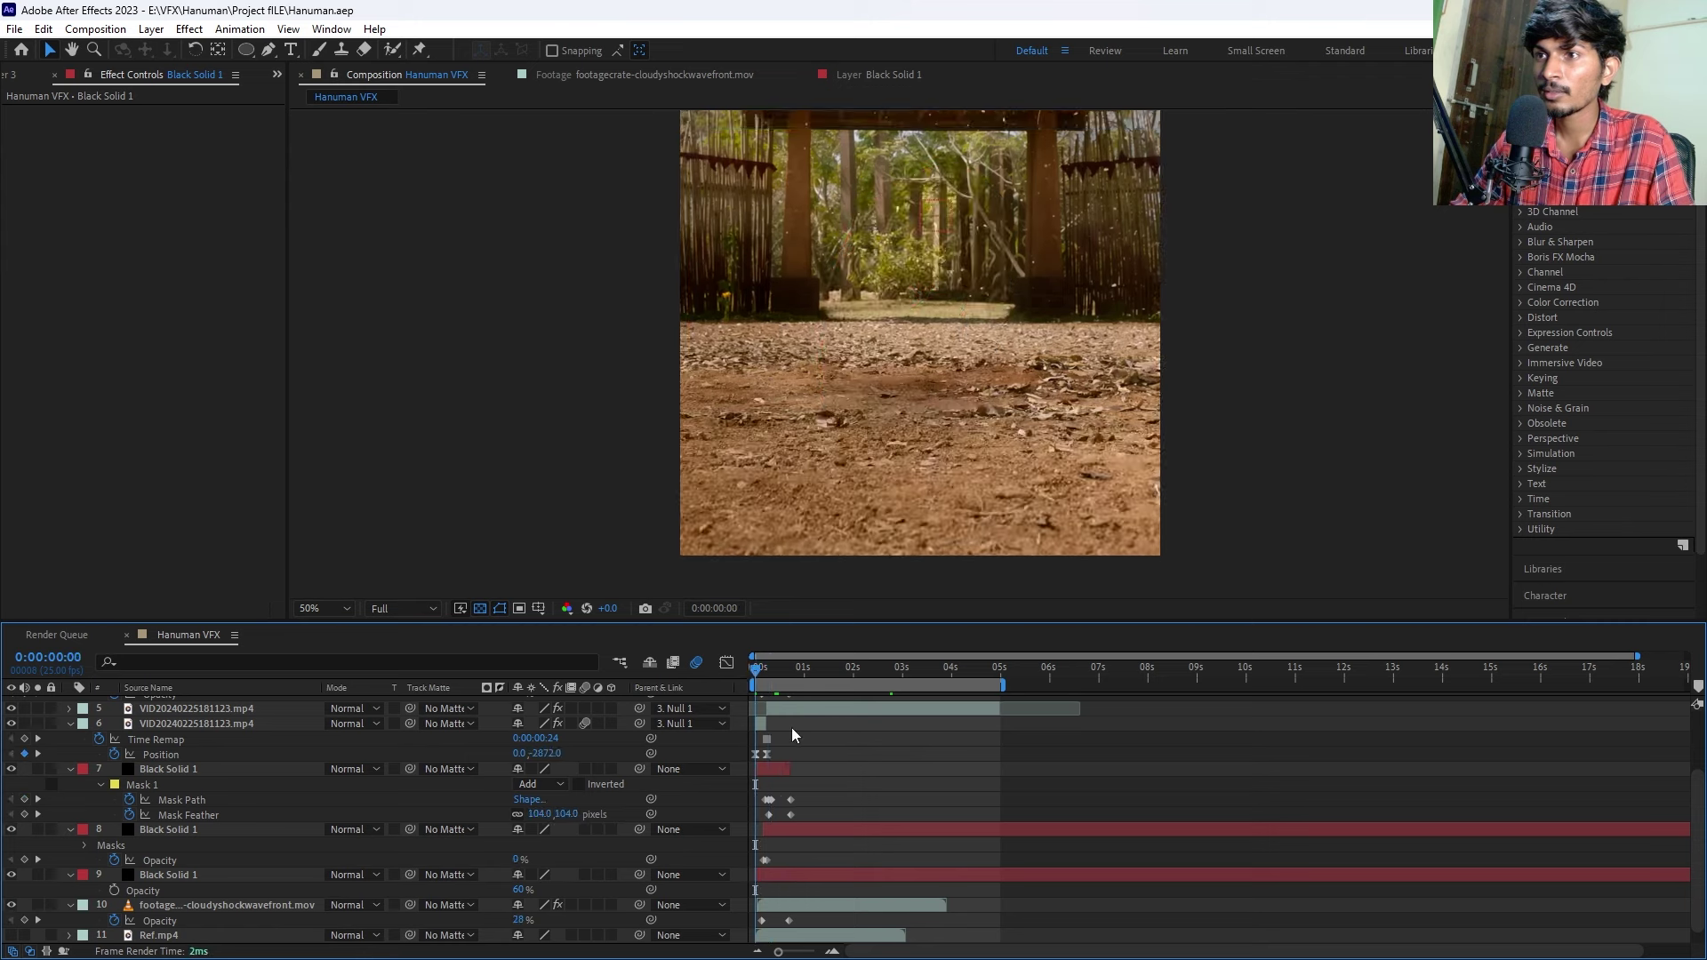
key("space")
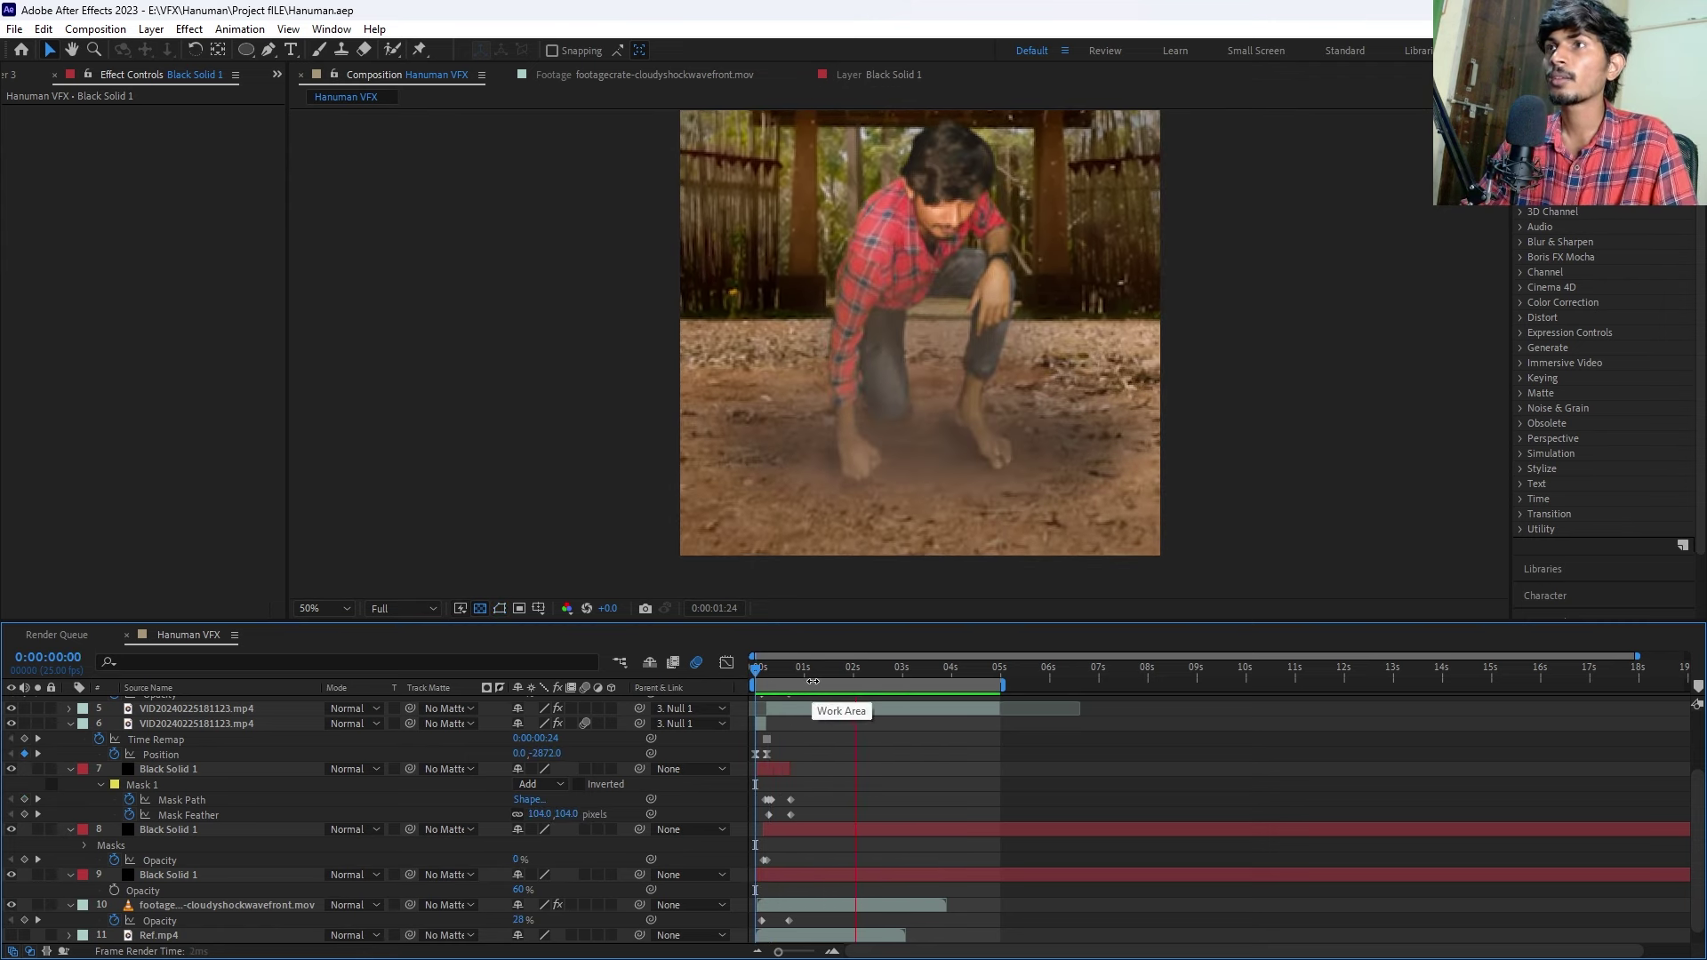
key("comma")
key("comma")
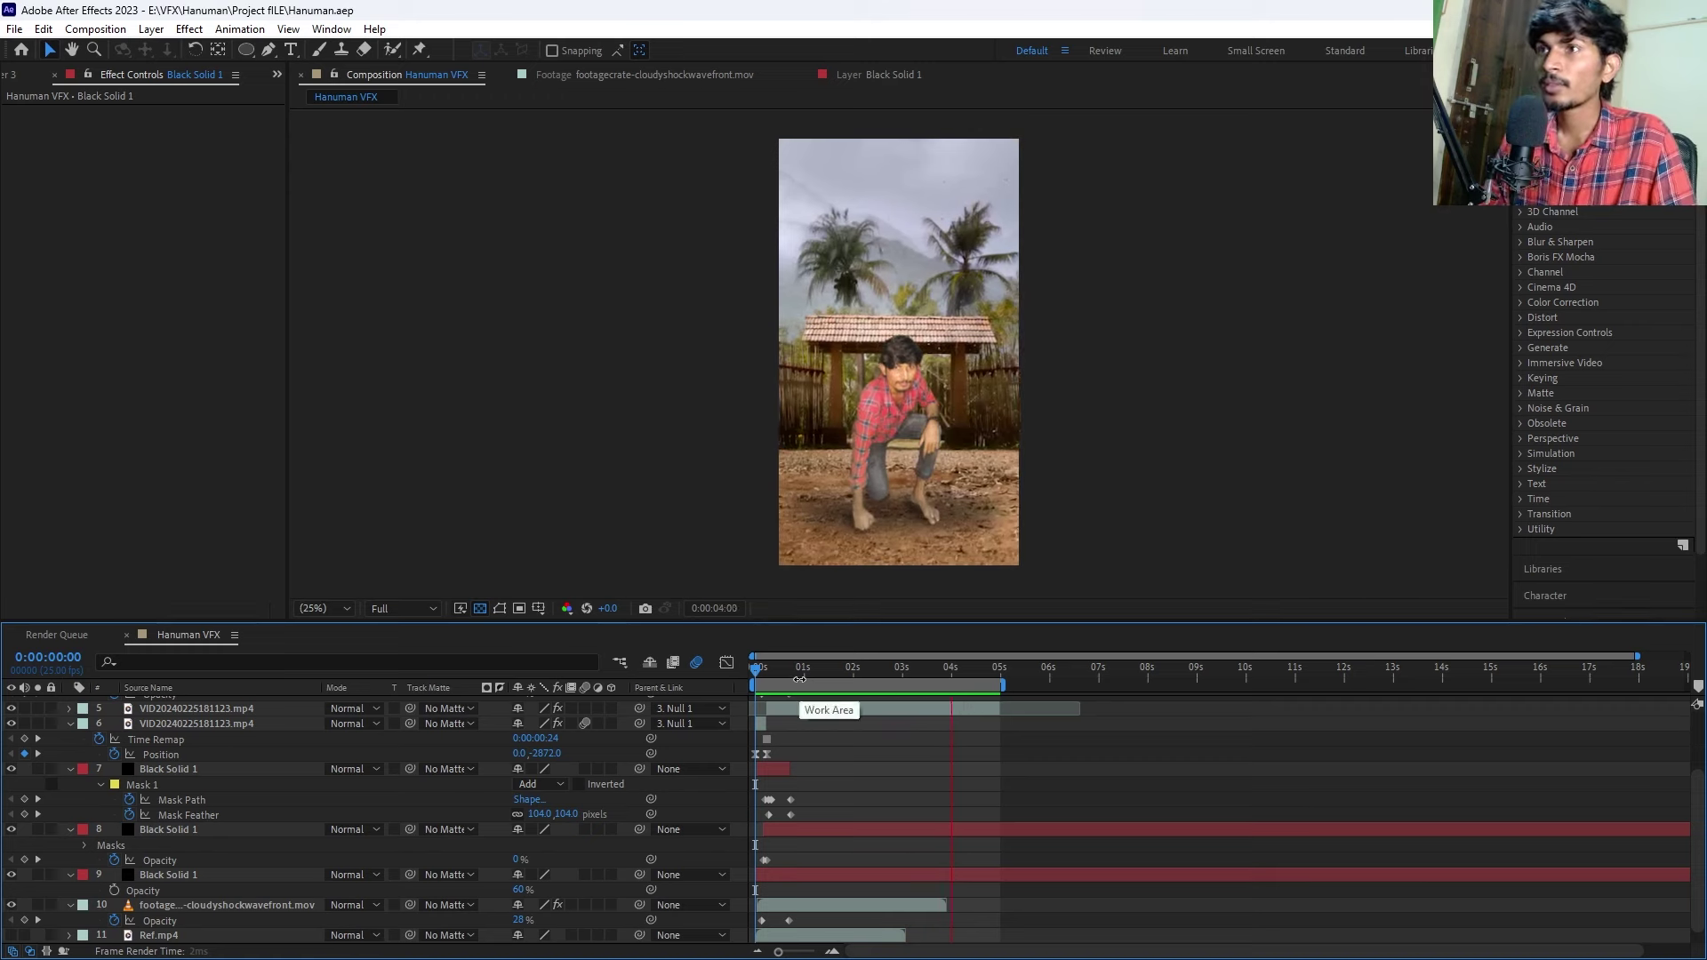
key("space")
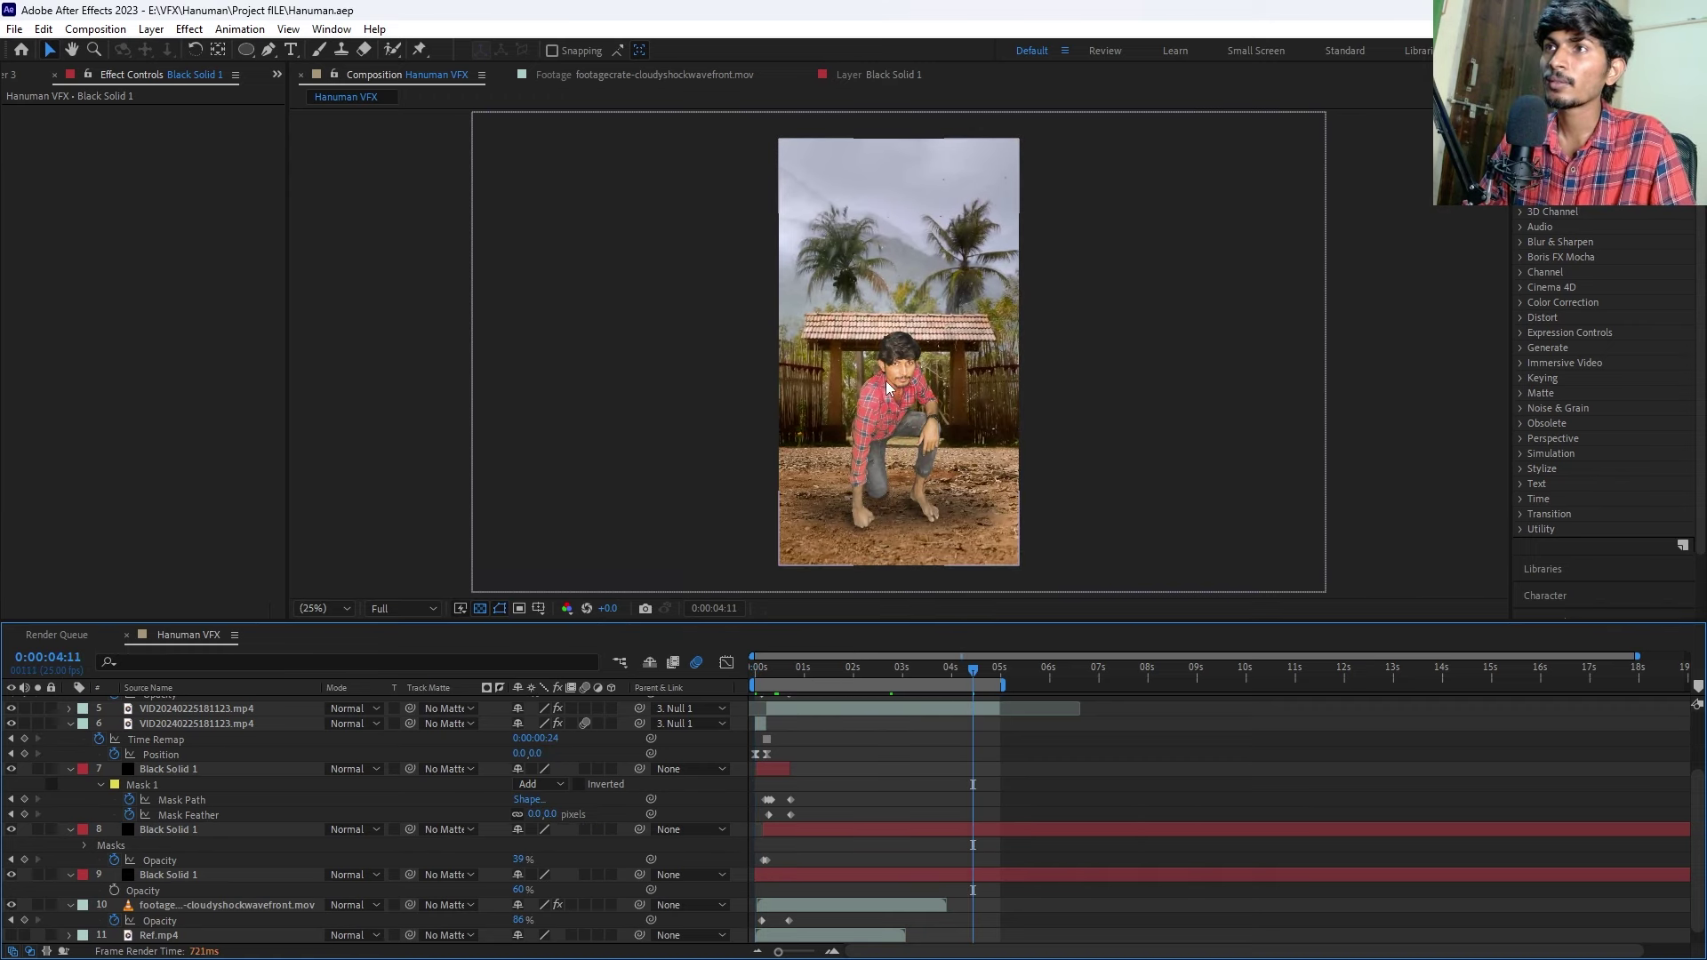
left_click(760, 658)
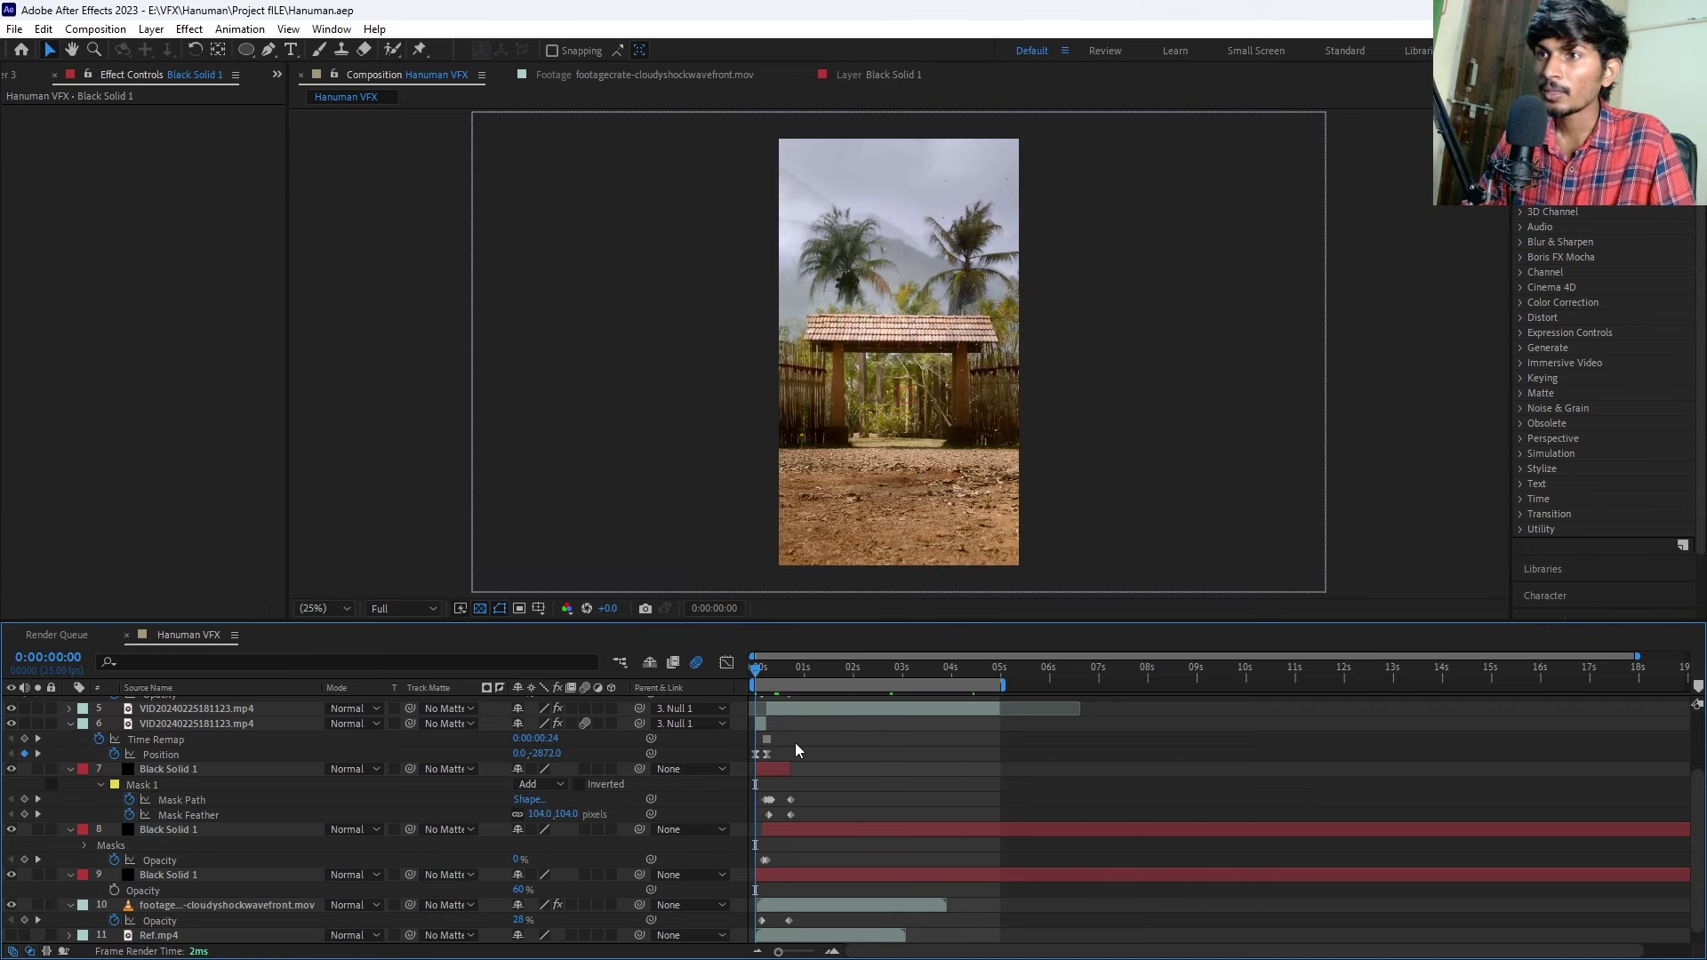
key("space")
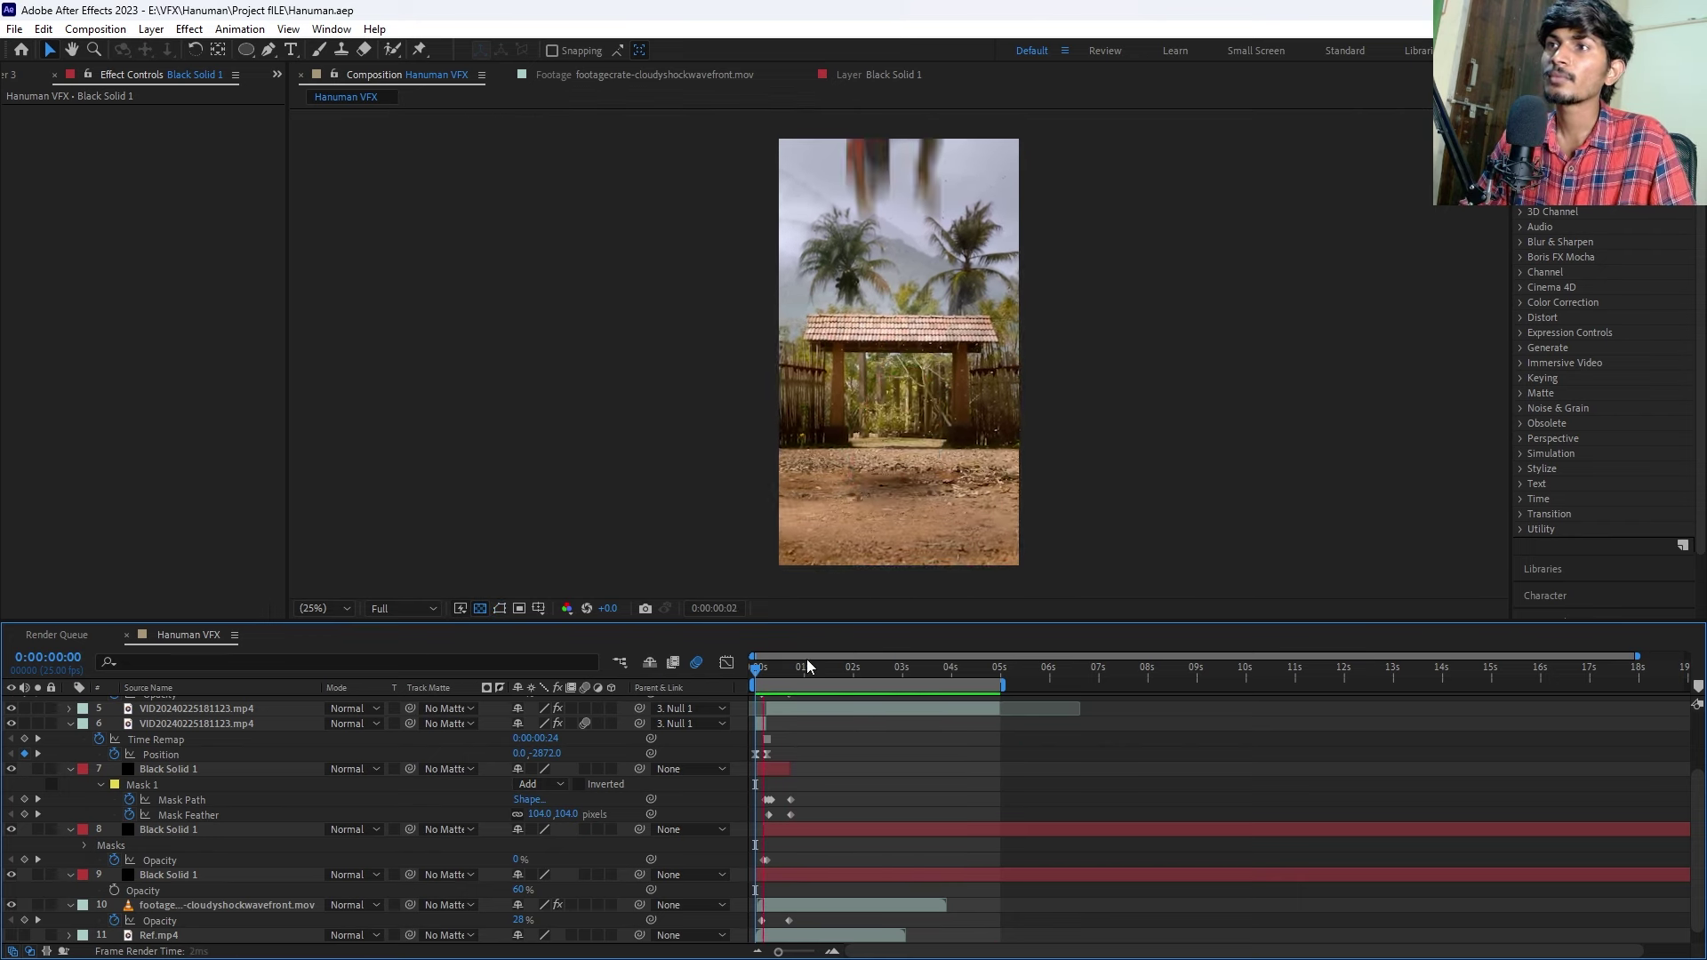
key("space")
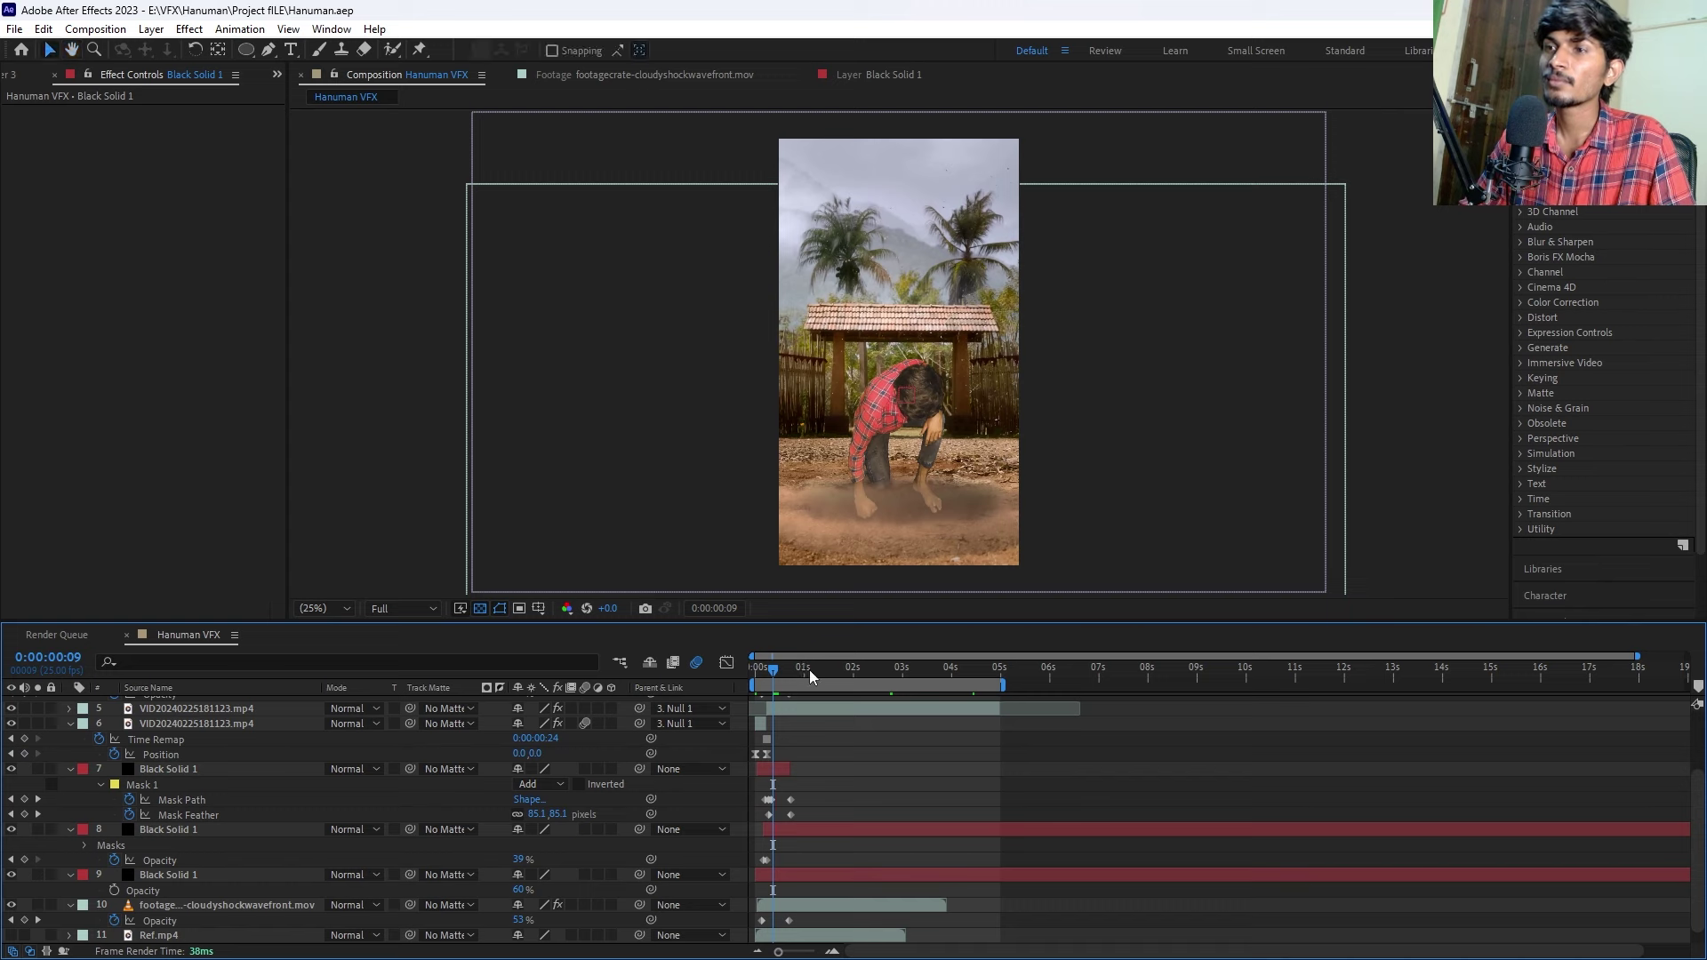
left_click_drag(773, 672, 736, 669)
key("space")
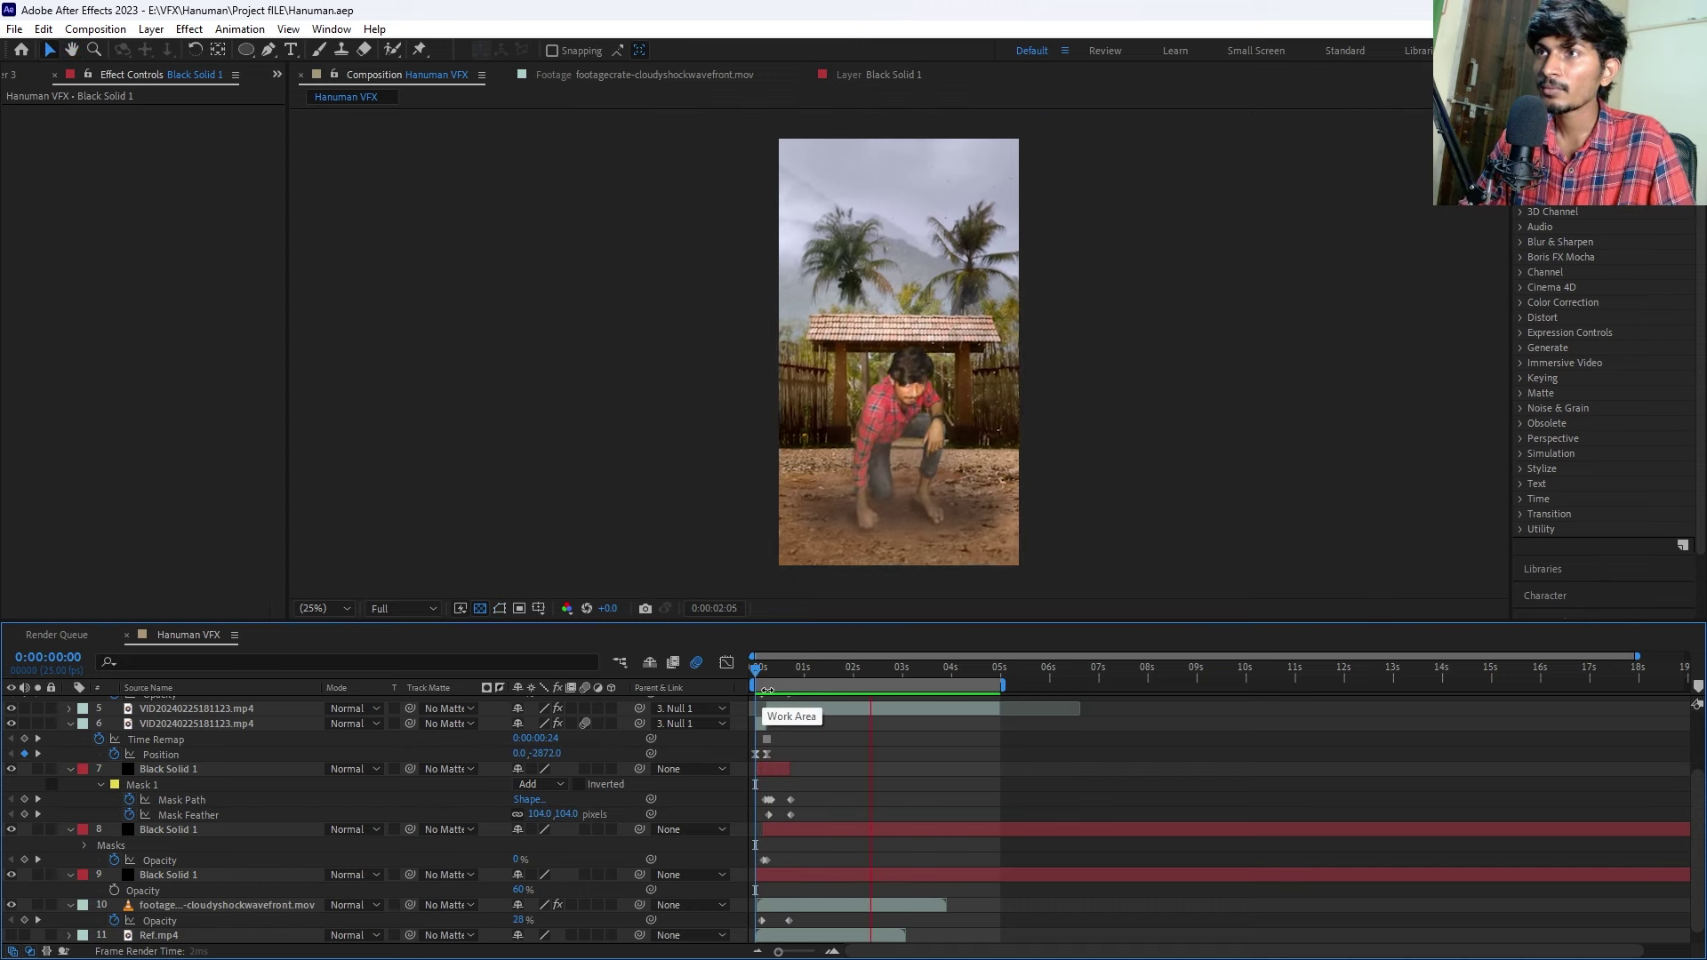
Select the VID20240225181123.mp4 actor clip and expand its Lumetri Color Curves section.
key("space")
scroll(894, 469, "up", 2)
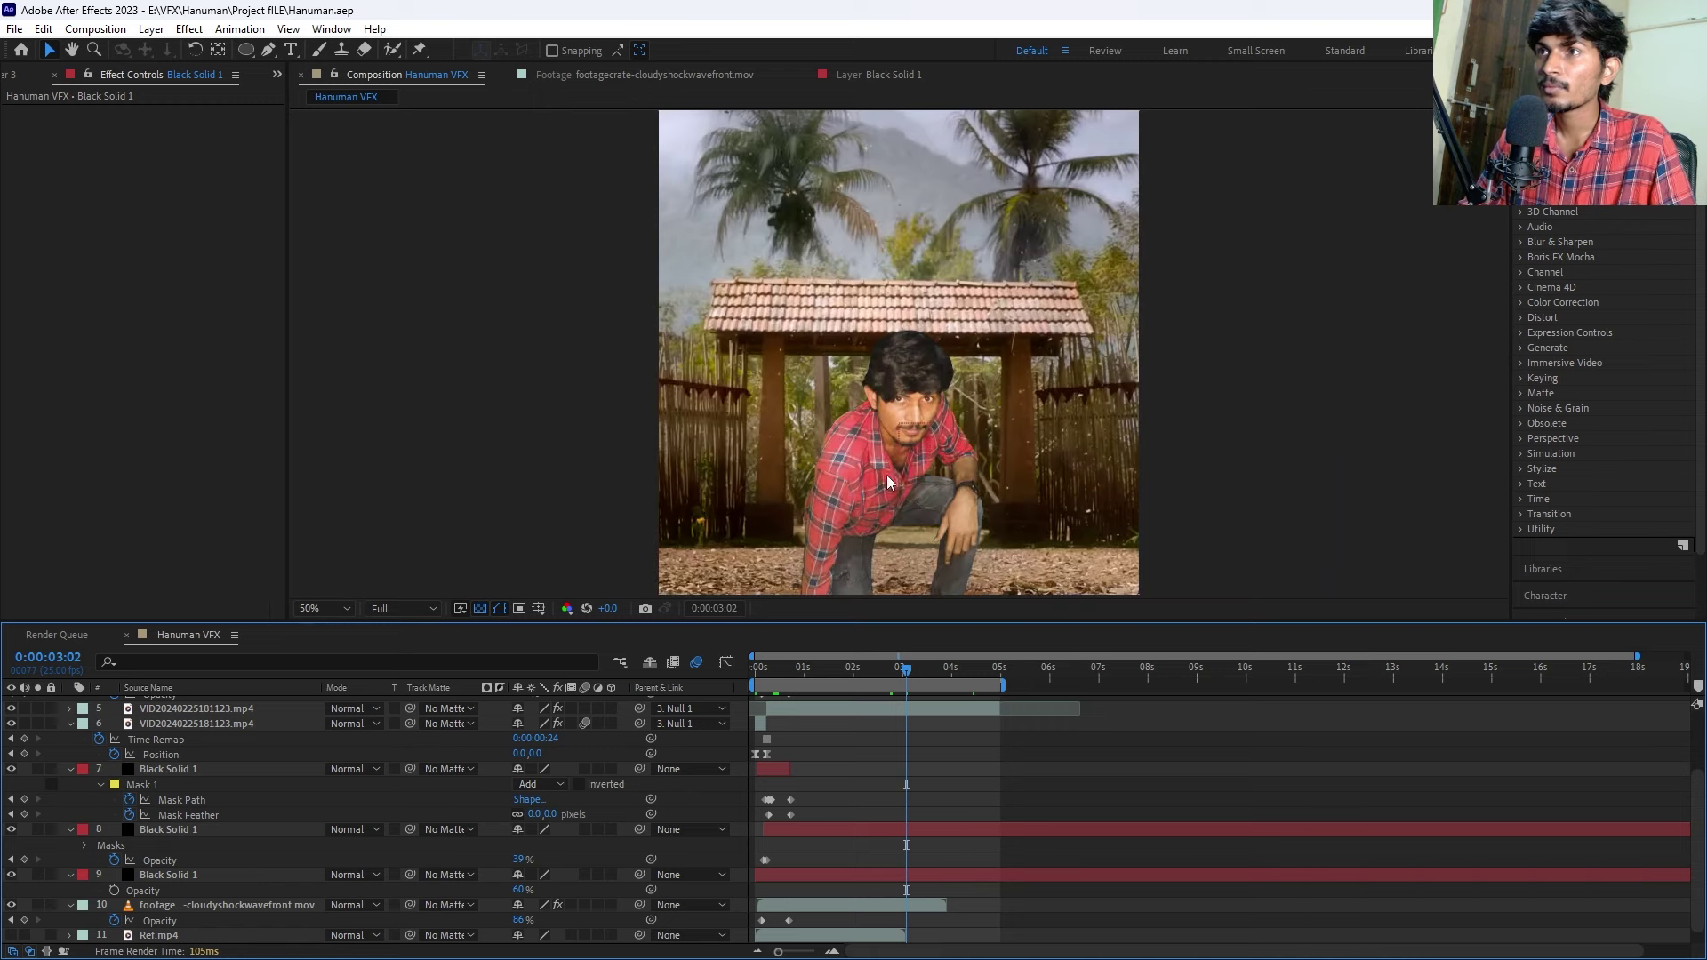
scroll(846, 453, "up", 2)
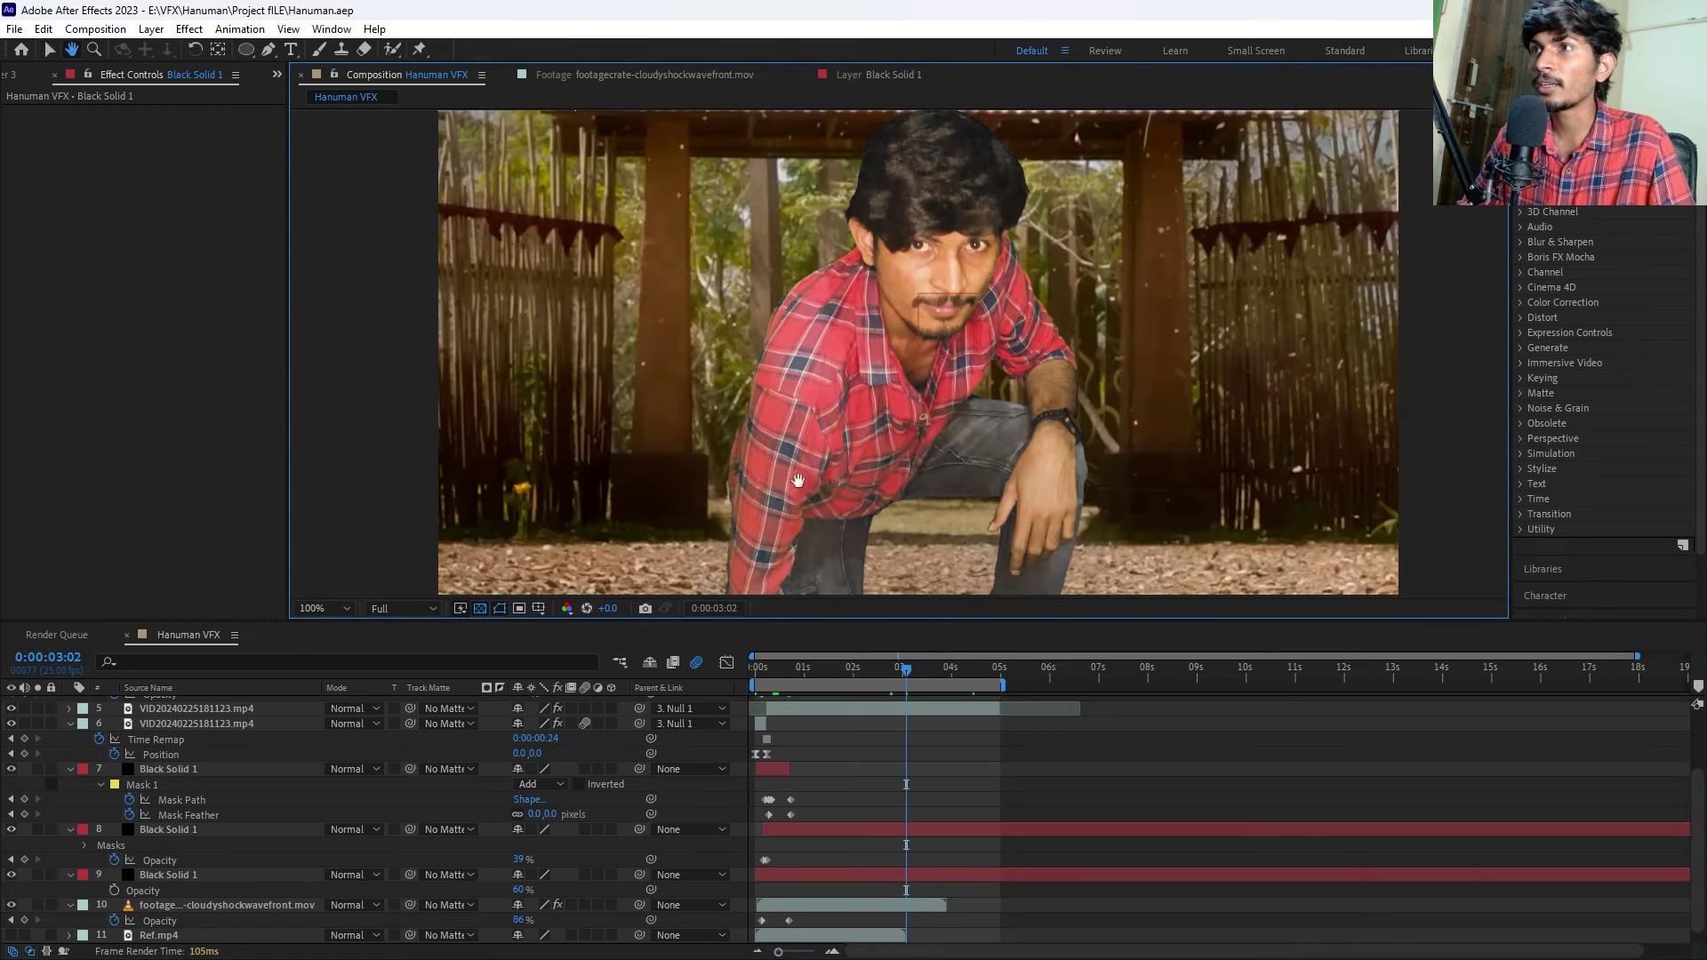
left_click(829, 747)
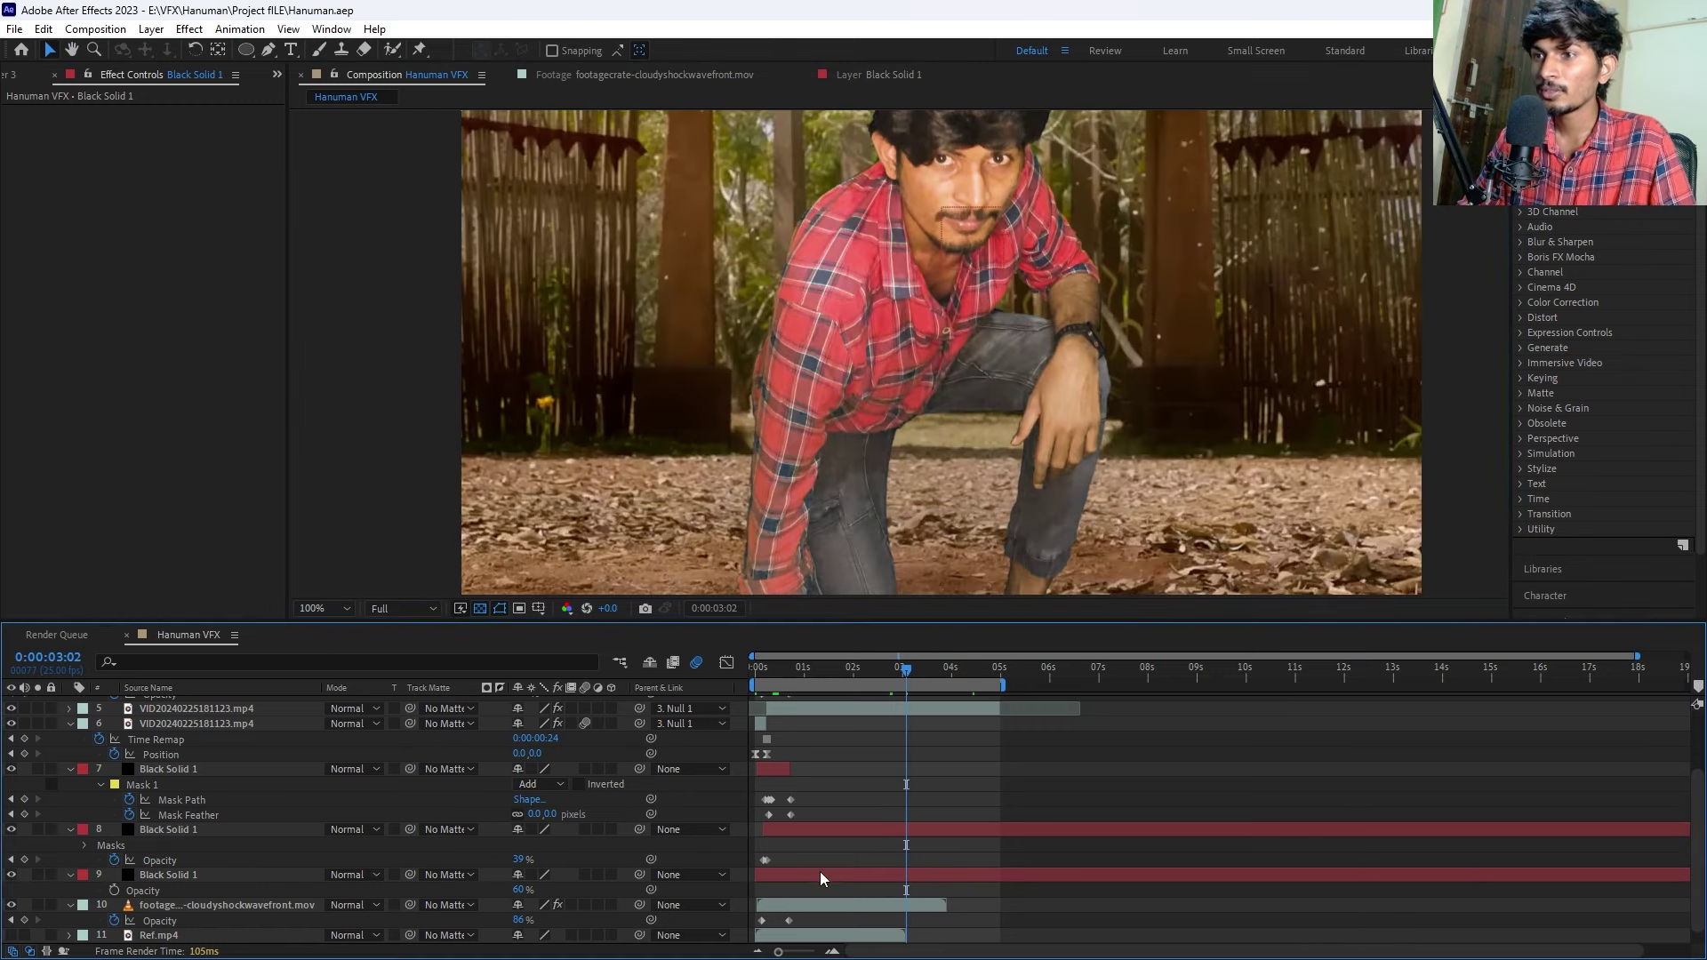
scroll(830, 911, "down", 1)
left_click(820, 889)
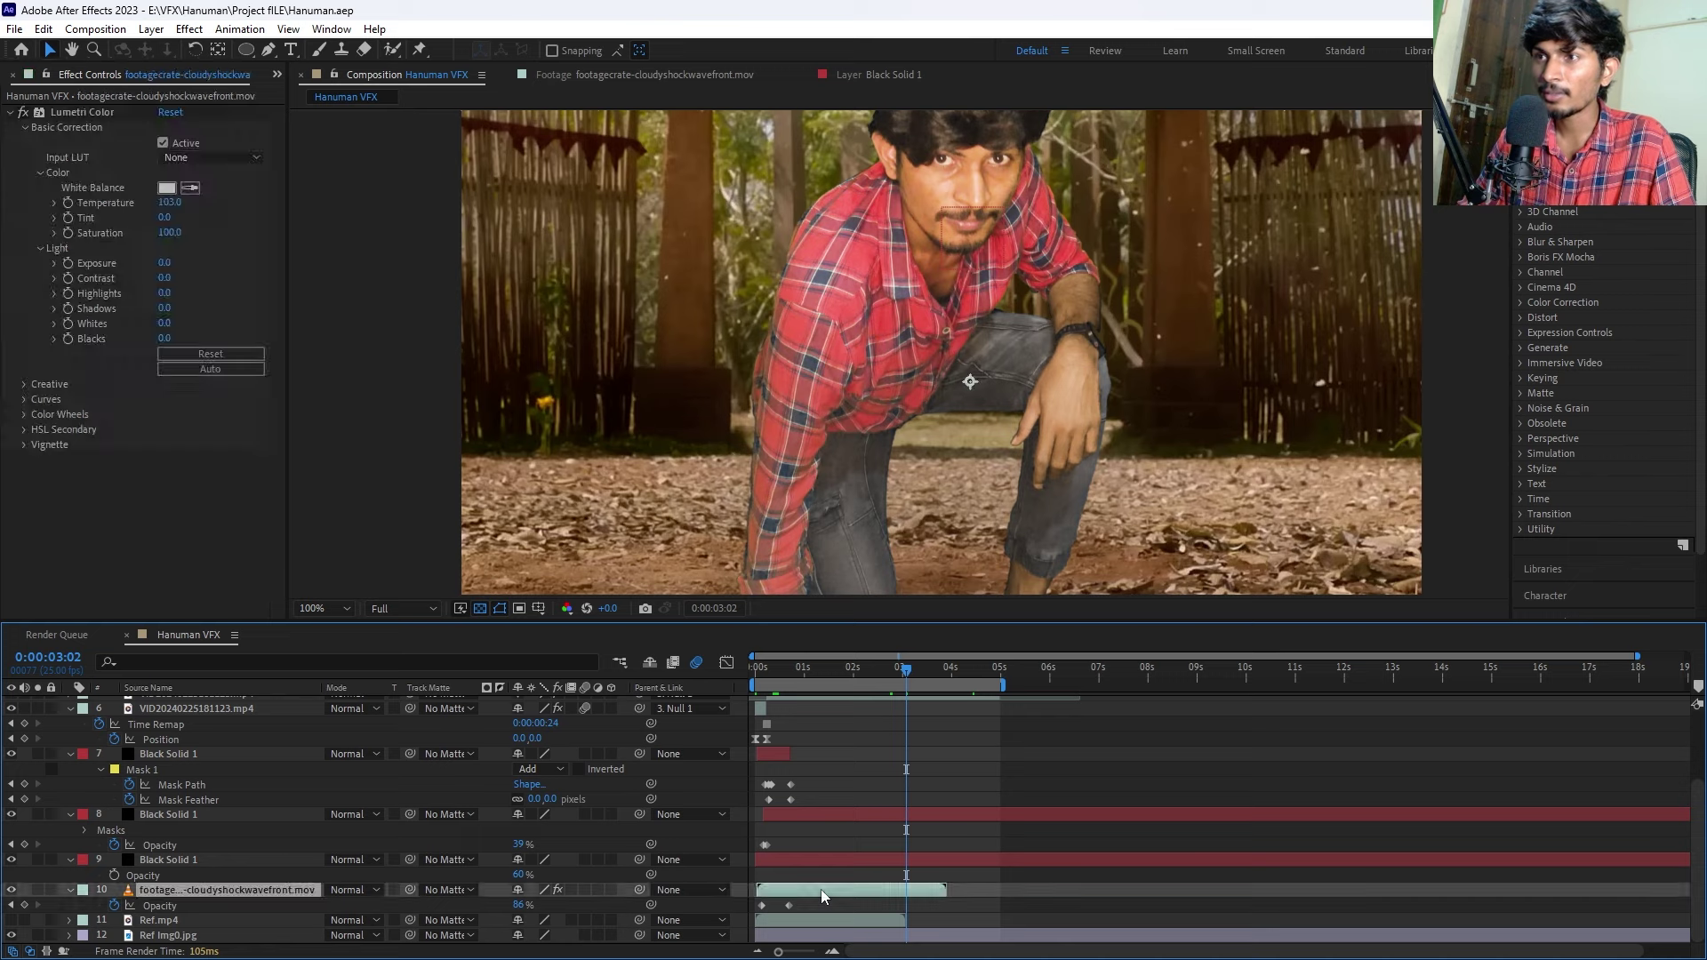
left_click(165, 921)
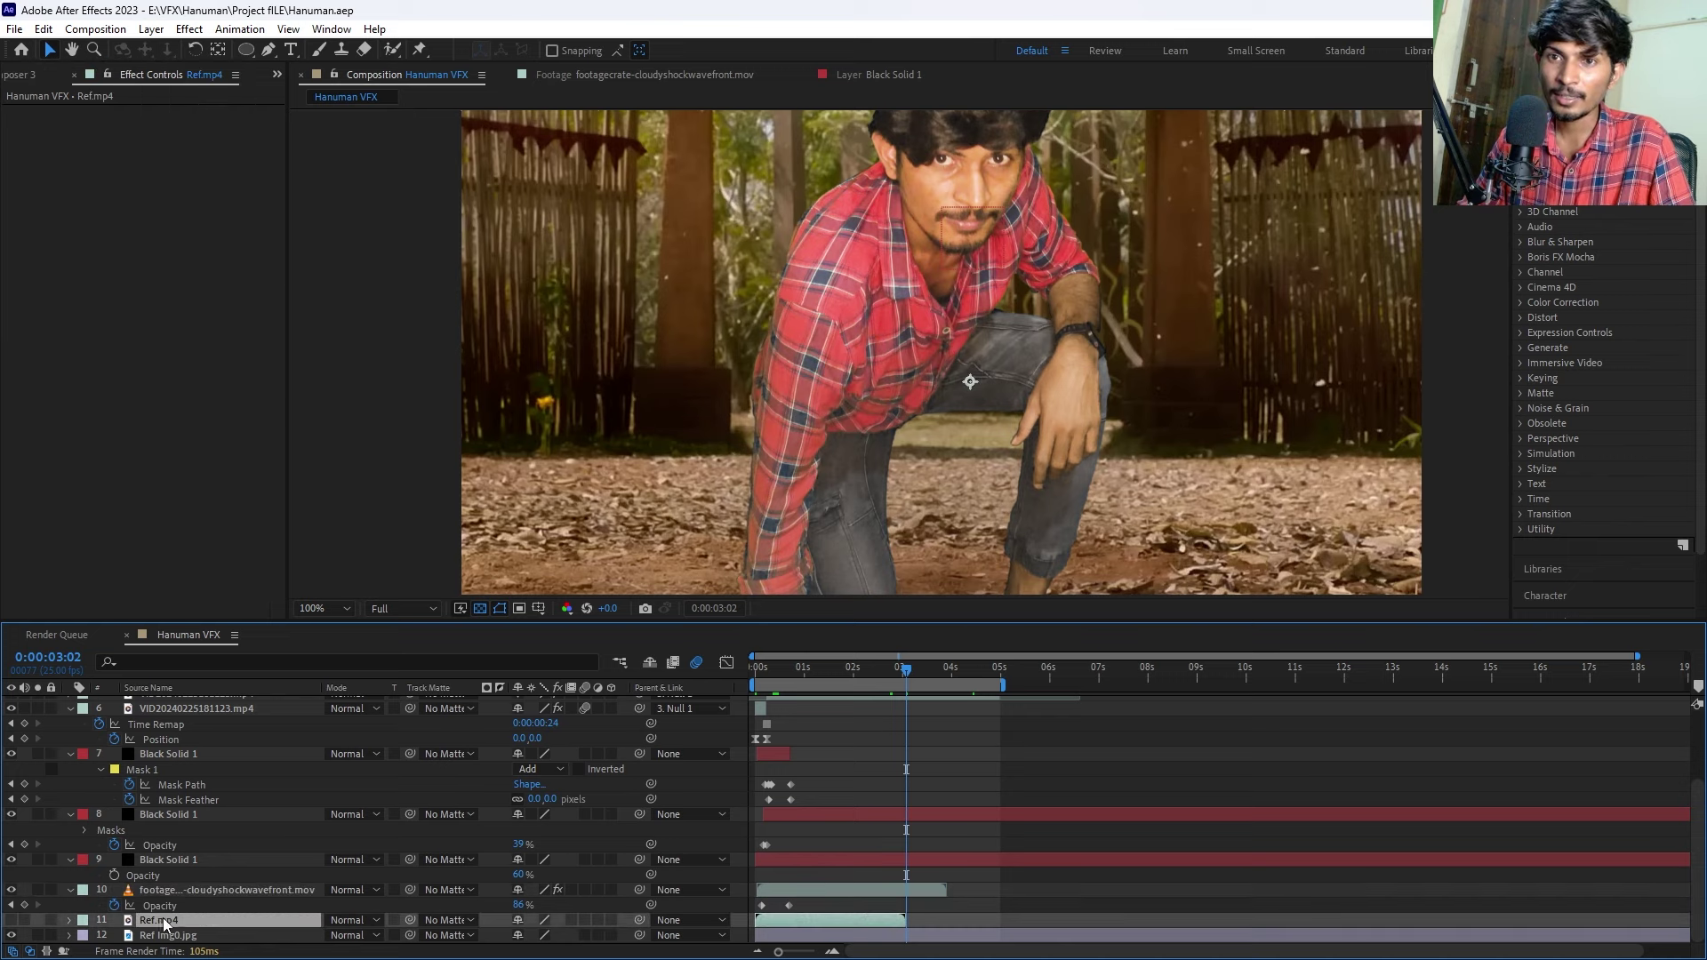
scroll(784, 792, "up", 3)
left_click(845, 742)
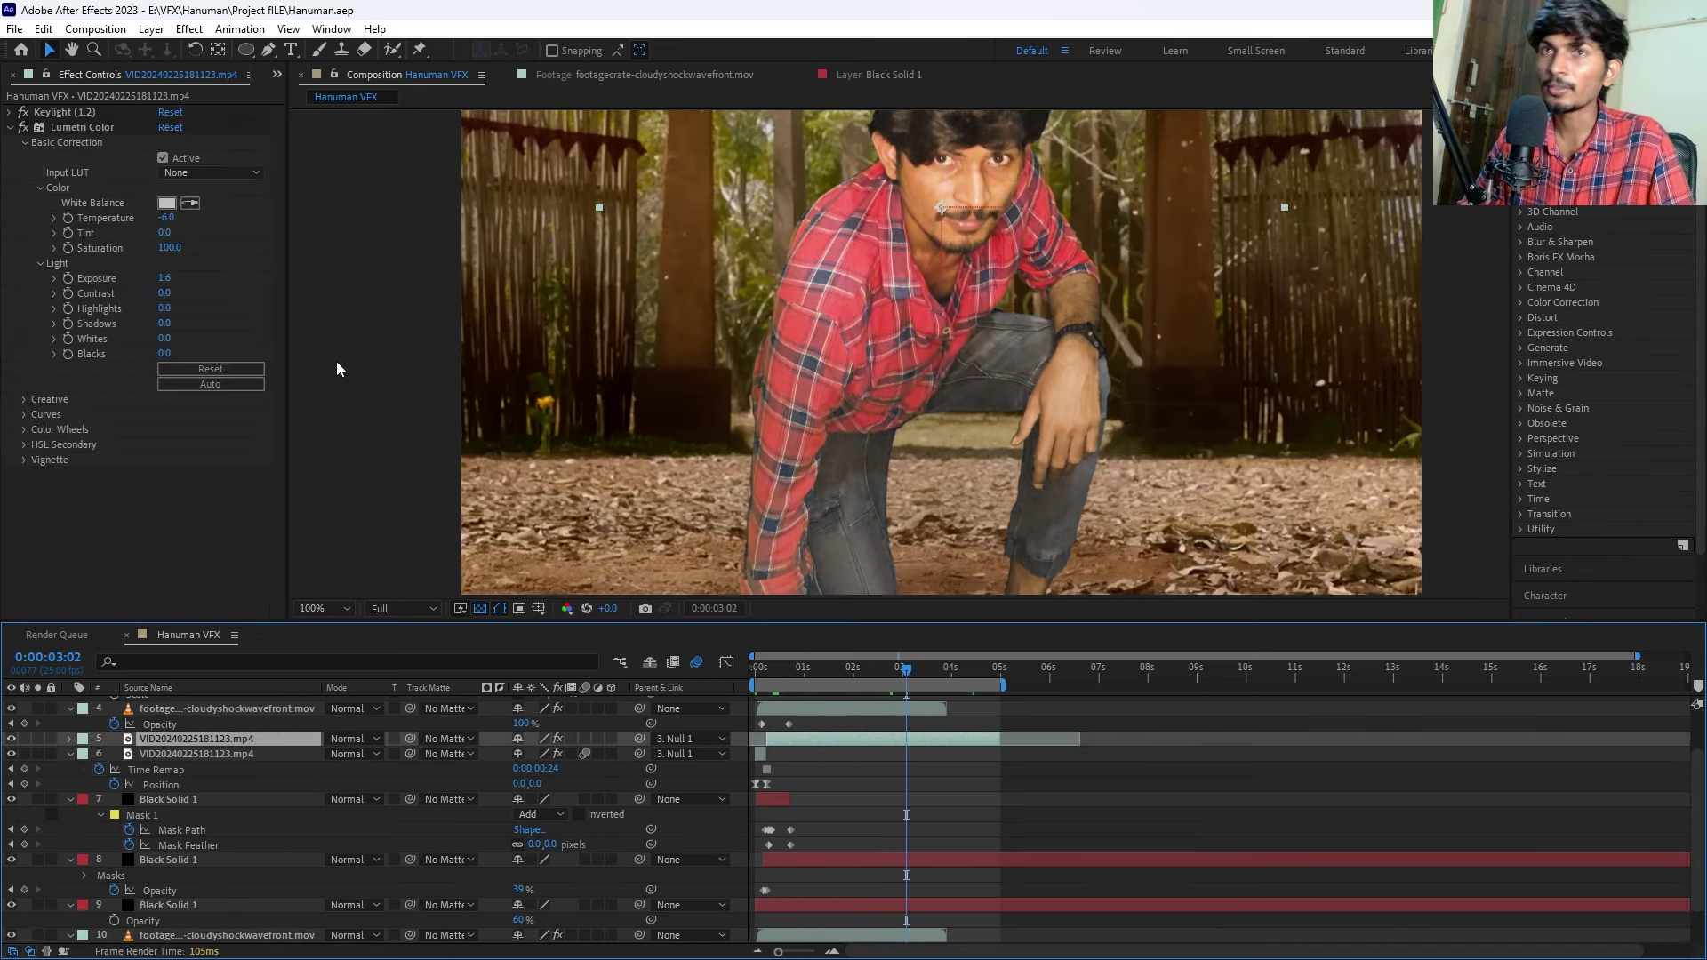
left_click(11, 129)
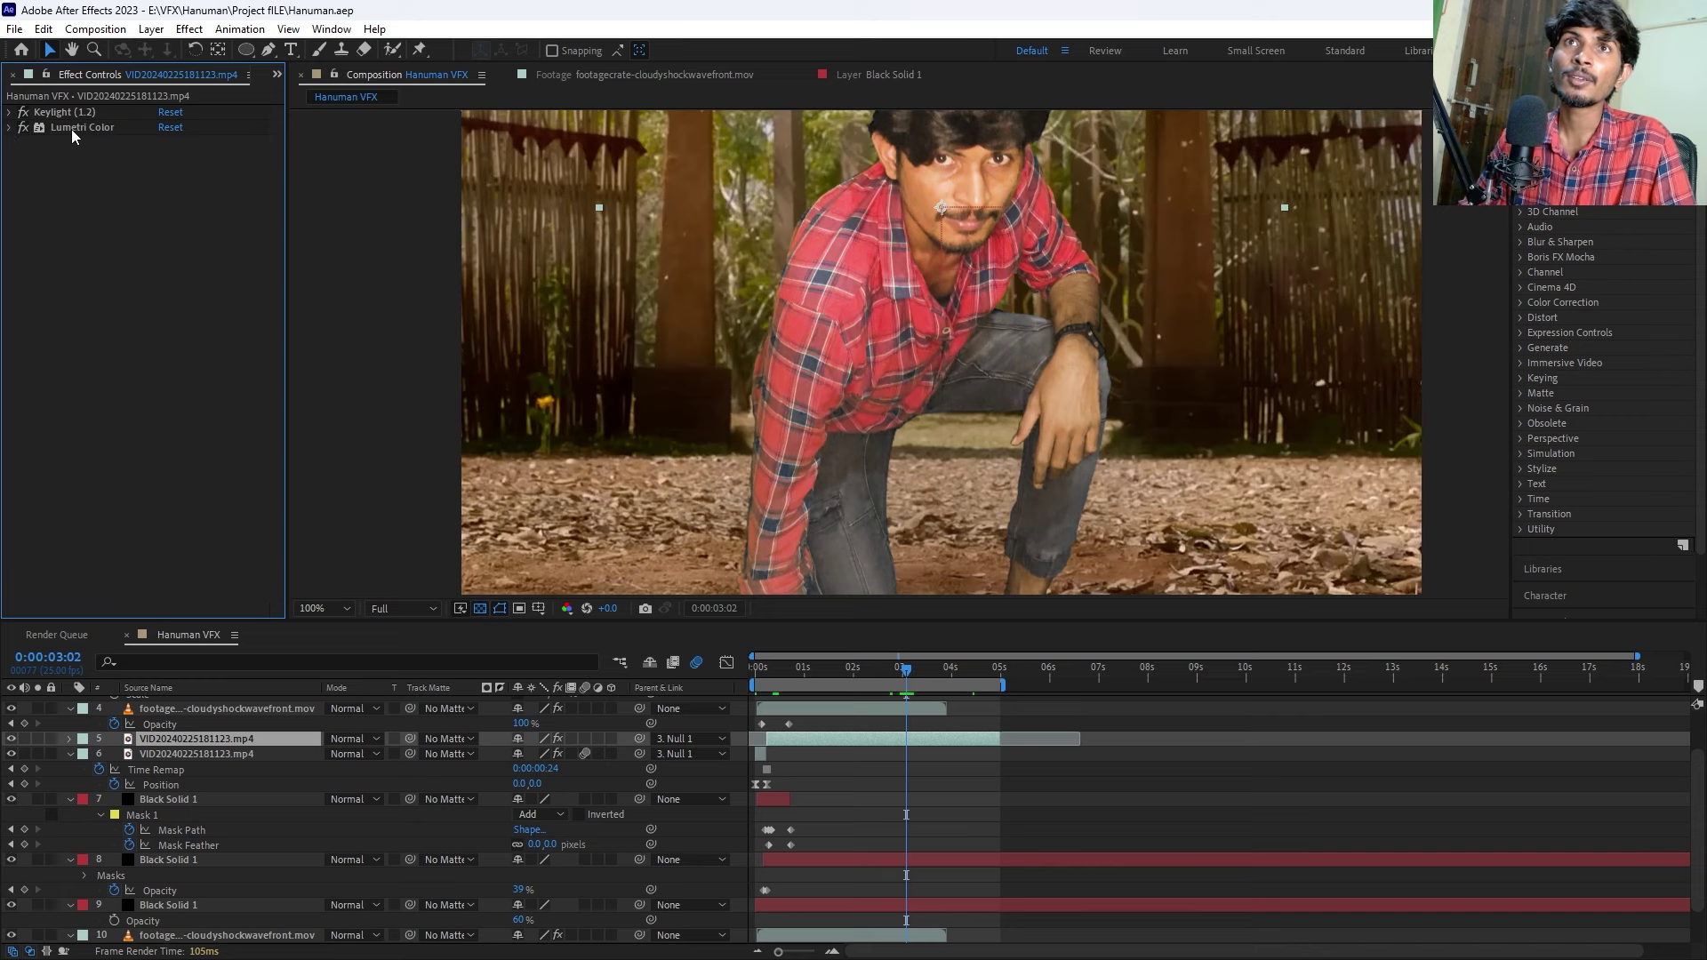
left_click(75, 130)
left_click(8, 128)
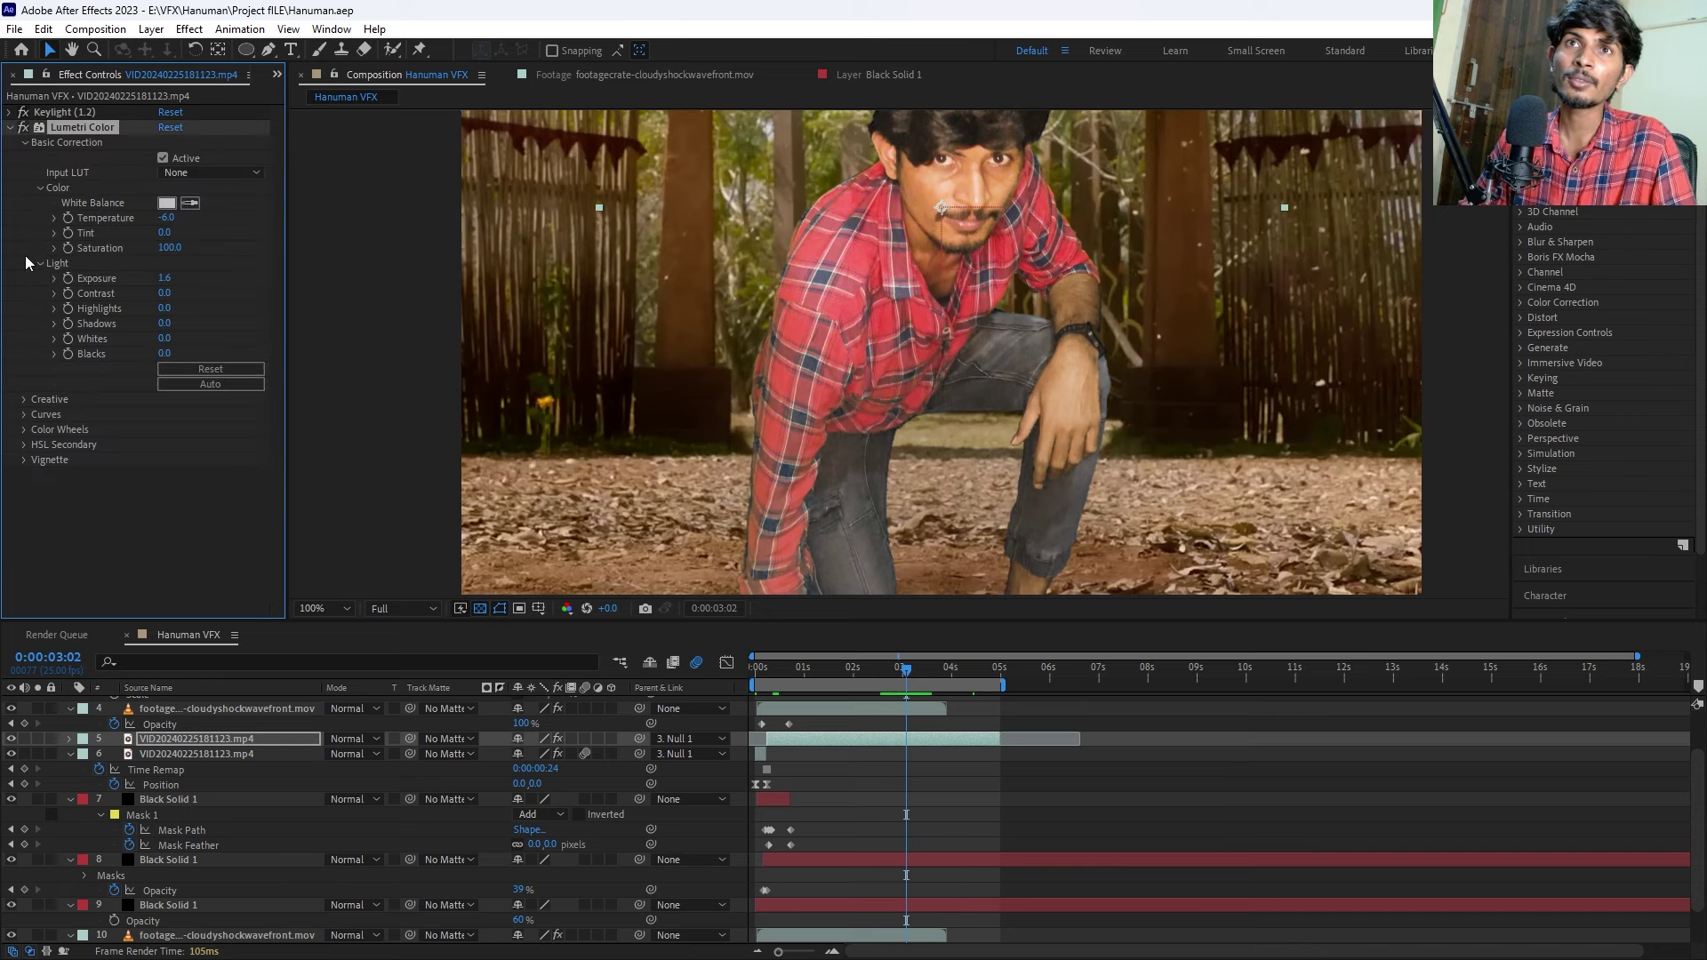
left_click(23, 415)
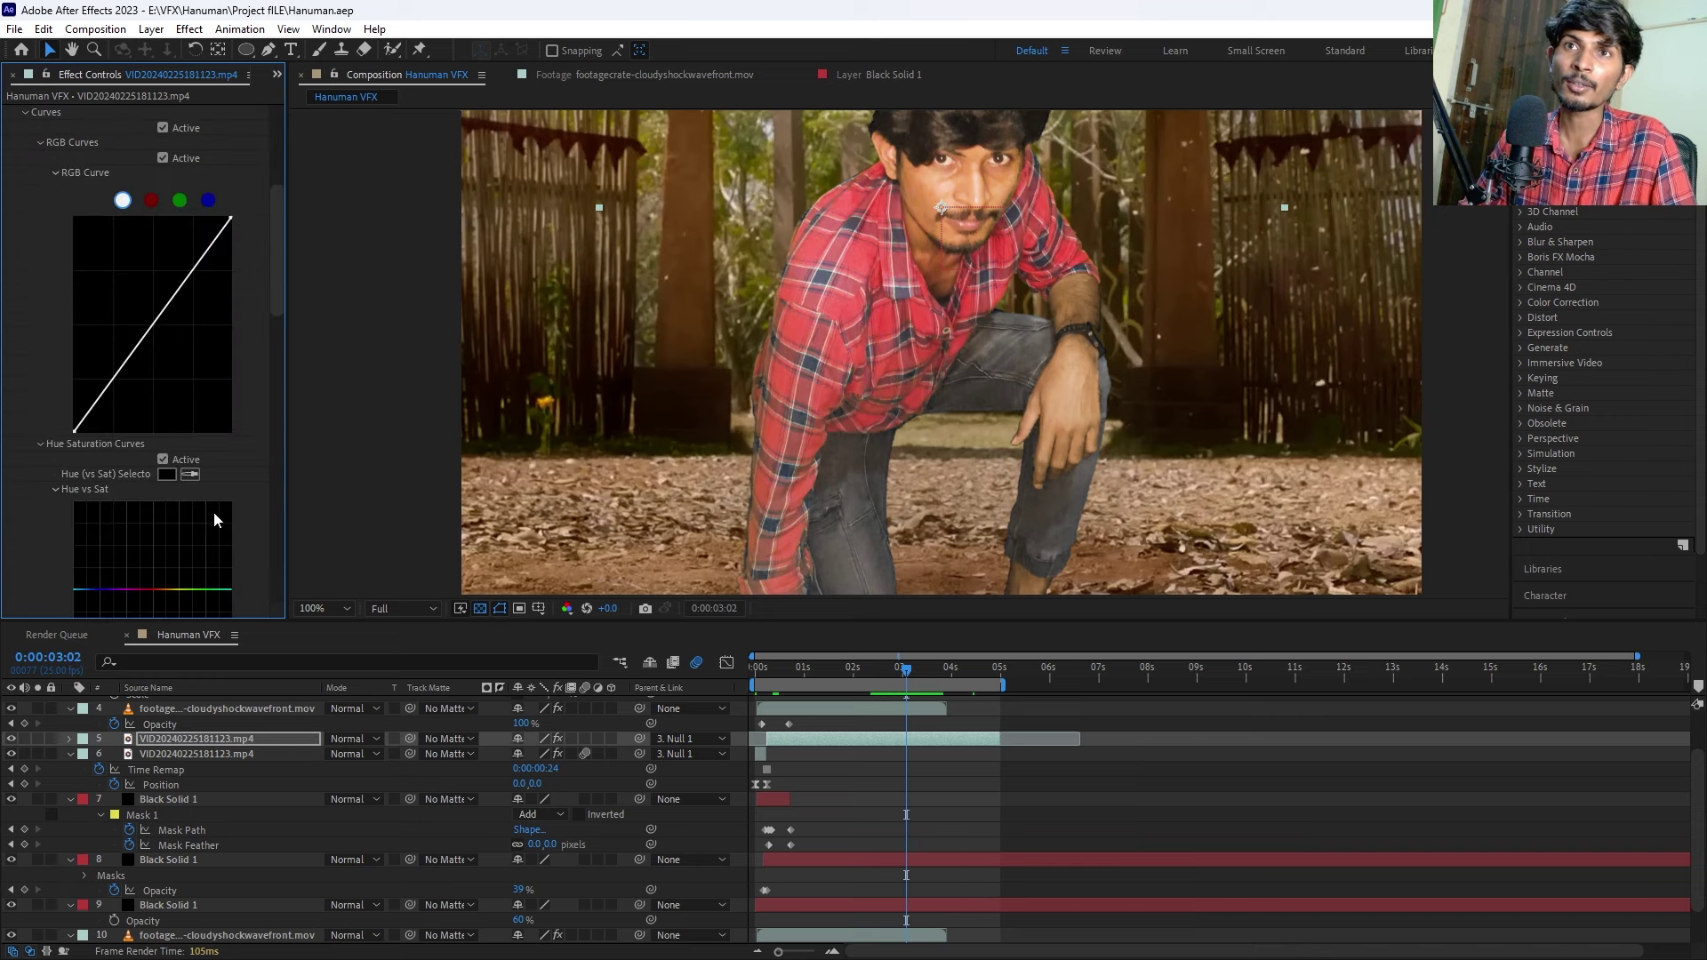
Boost the red shirt's saturation with the Hue vs Sat eyedropper sampled from the shirt.
scroll(214, 519, "down", 3)
scroll(174, 445, "down", 3)
left_click(190, 195)
left_click(982, 382)
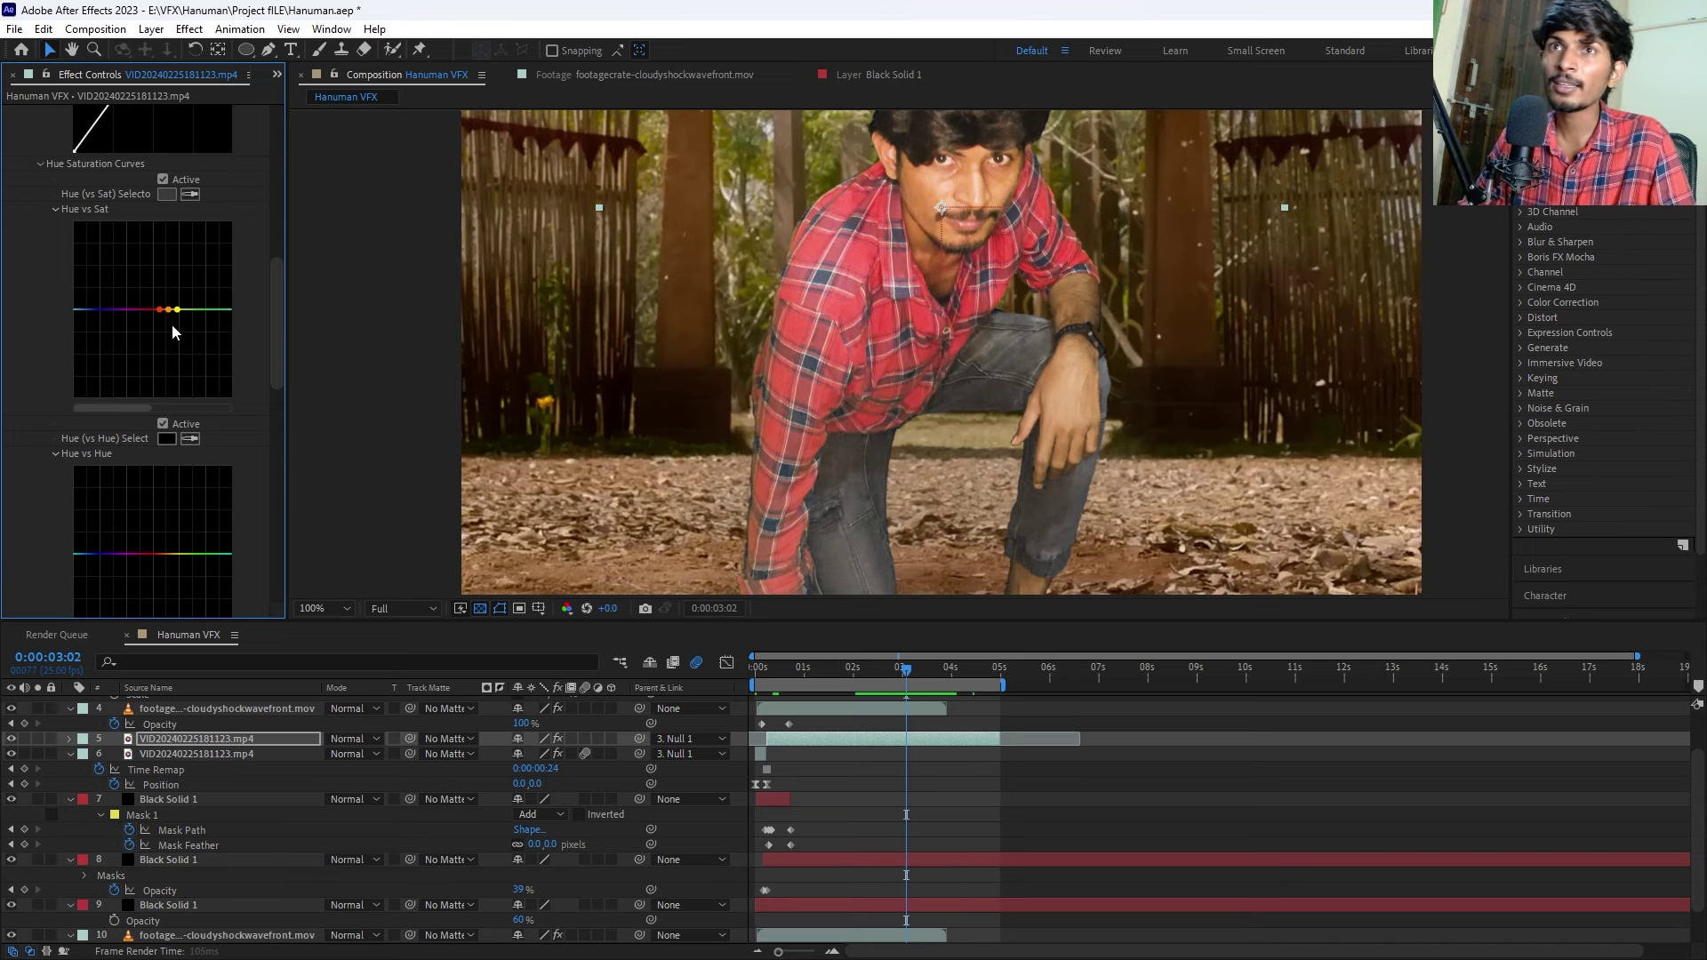
mouse_move(167, 310)
left_mouse_down()
mouse_move(164, 393)
mouse_move(180, 309)
left_mouse_up()
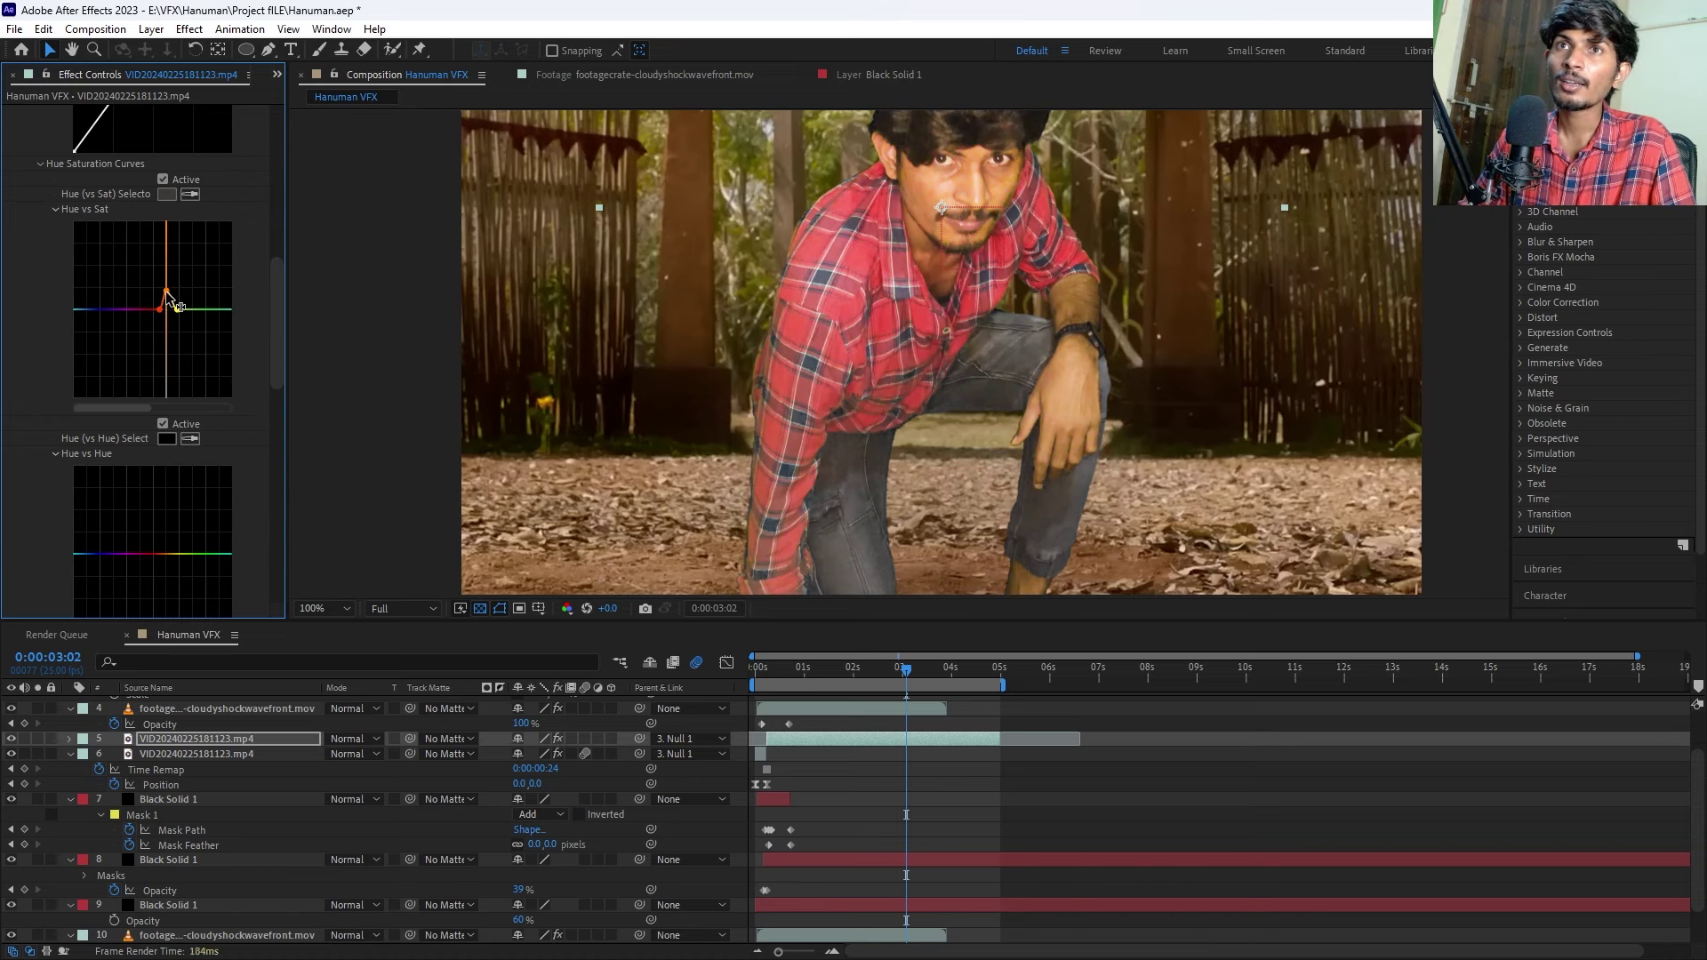
left_click_drag(166, 294, 169, 309)
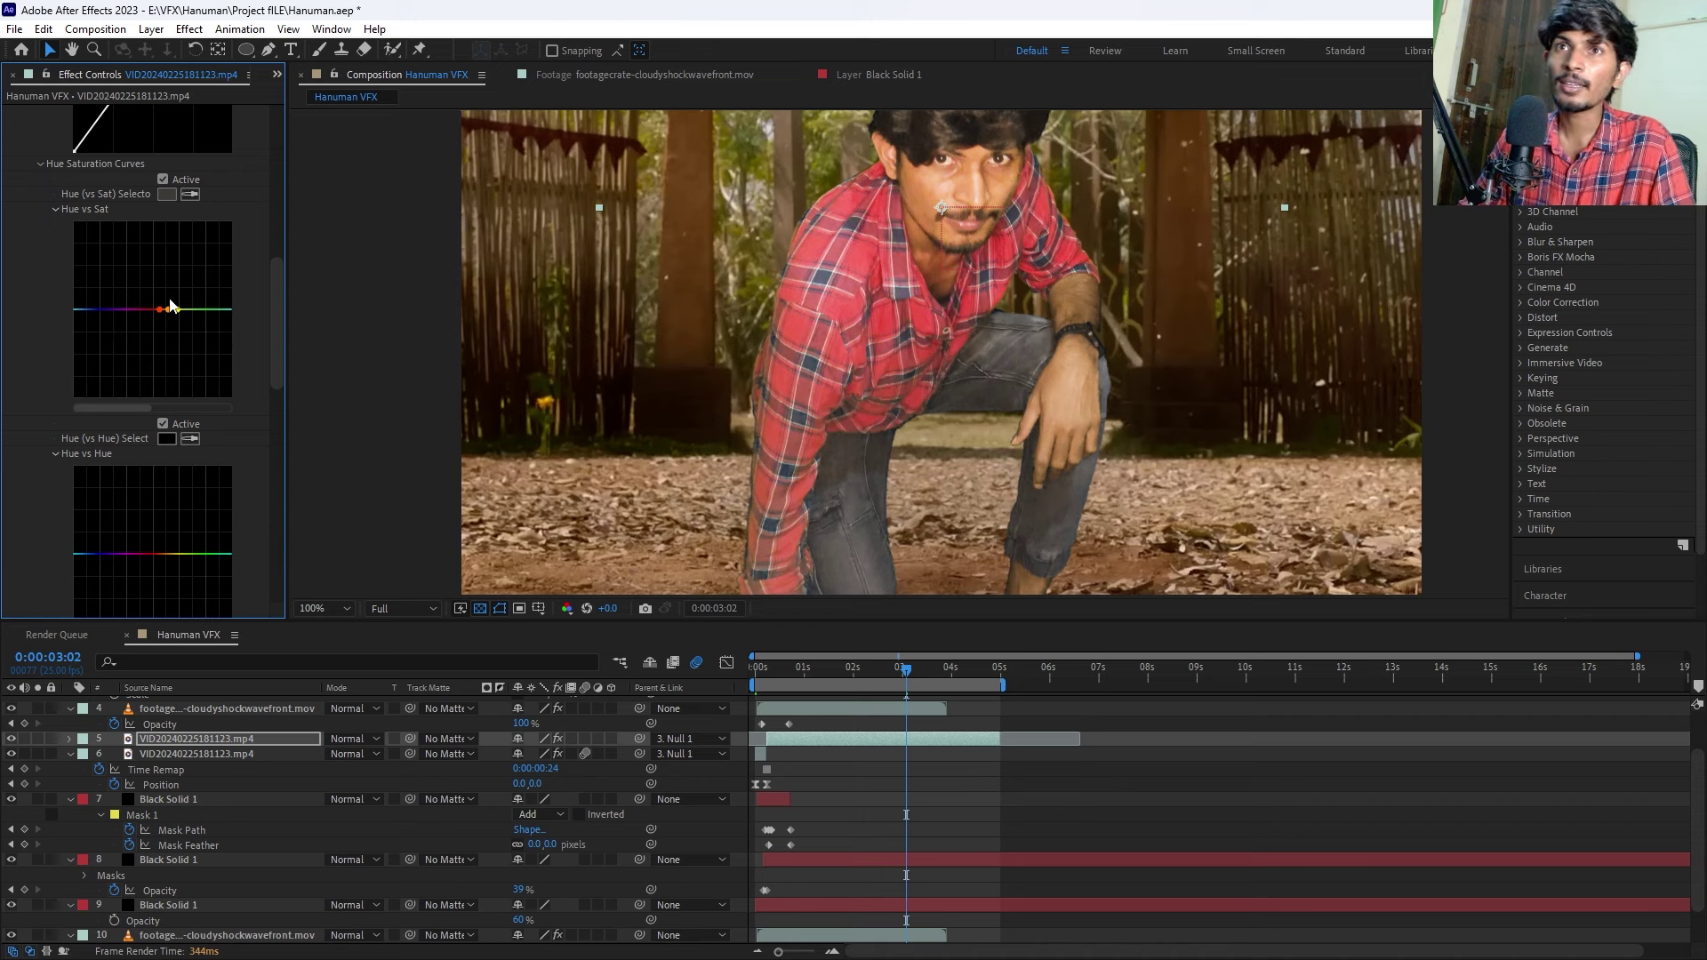
left_click(189, 194)
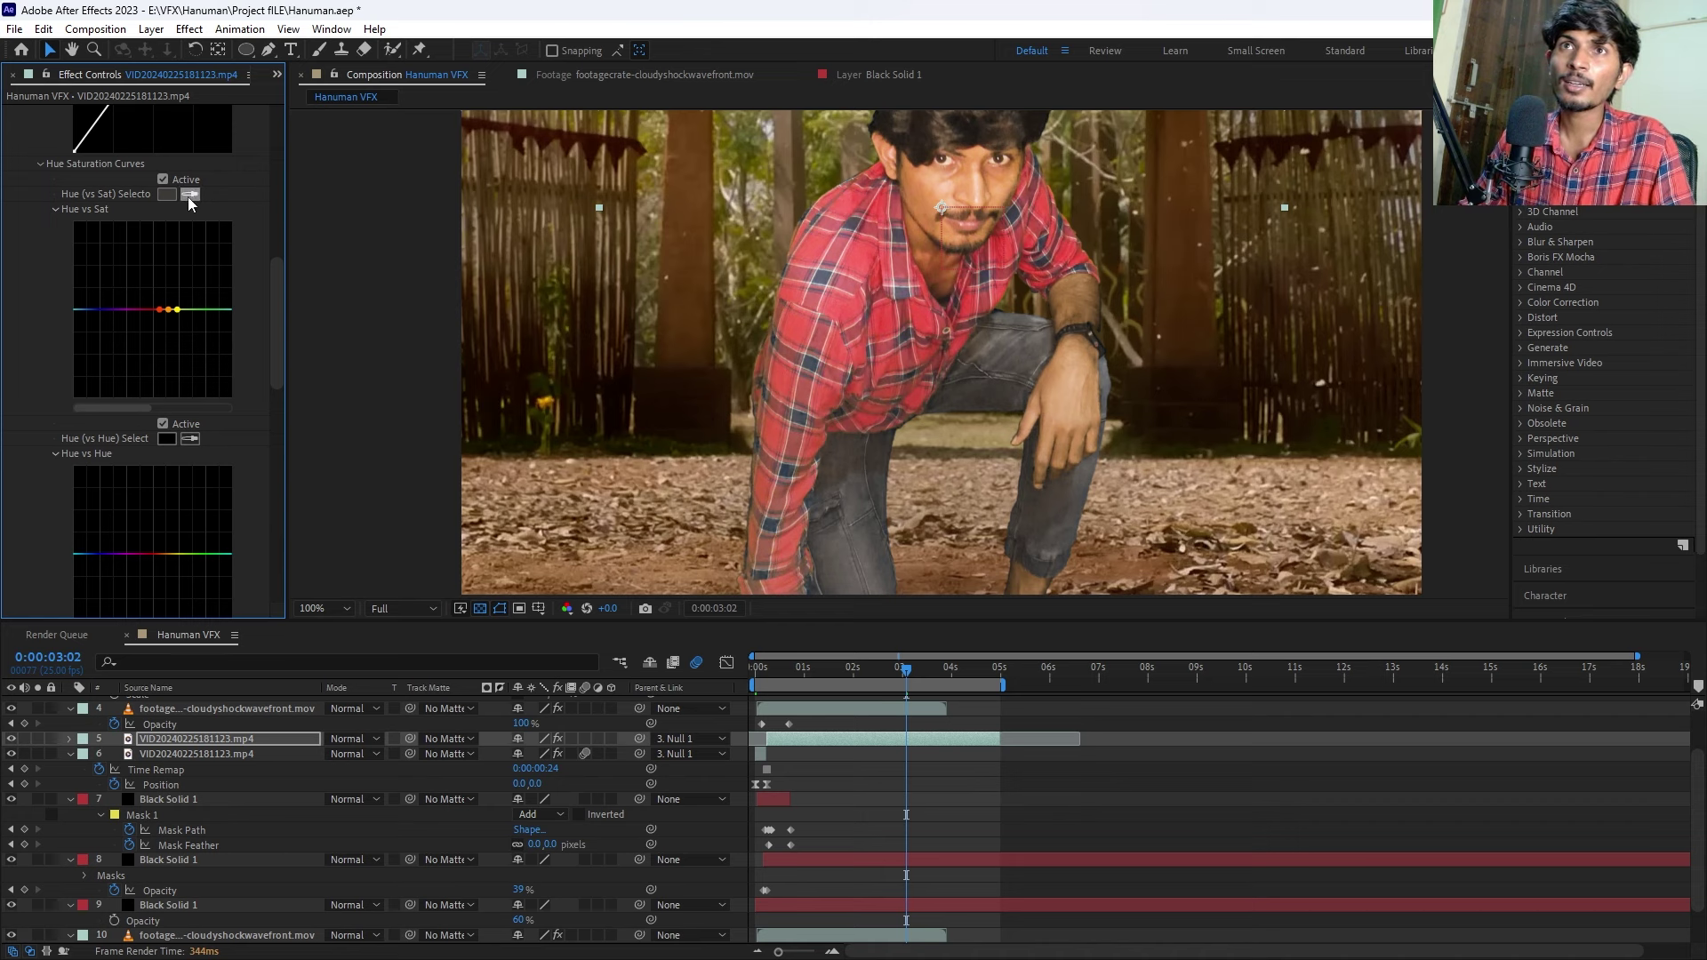
left_click(862, 248)
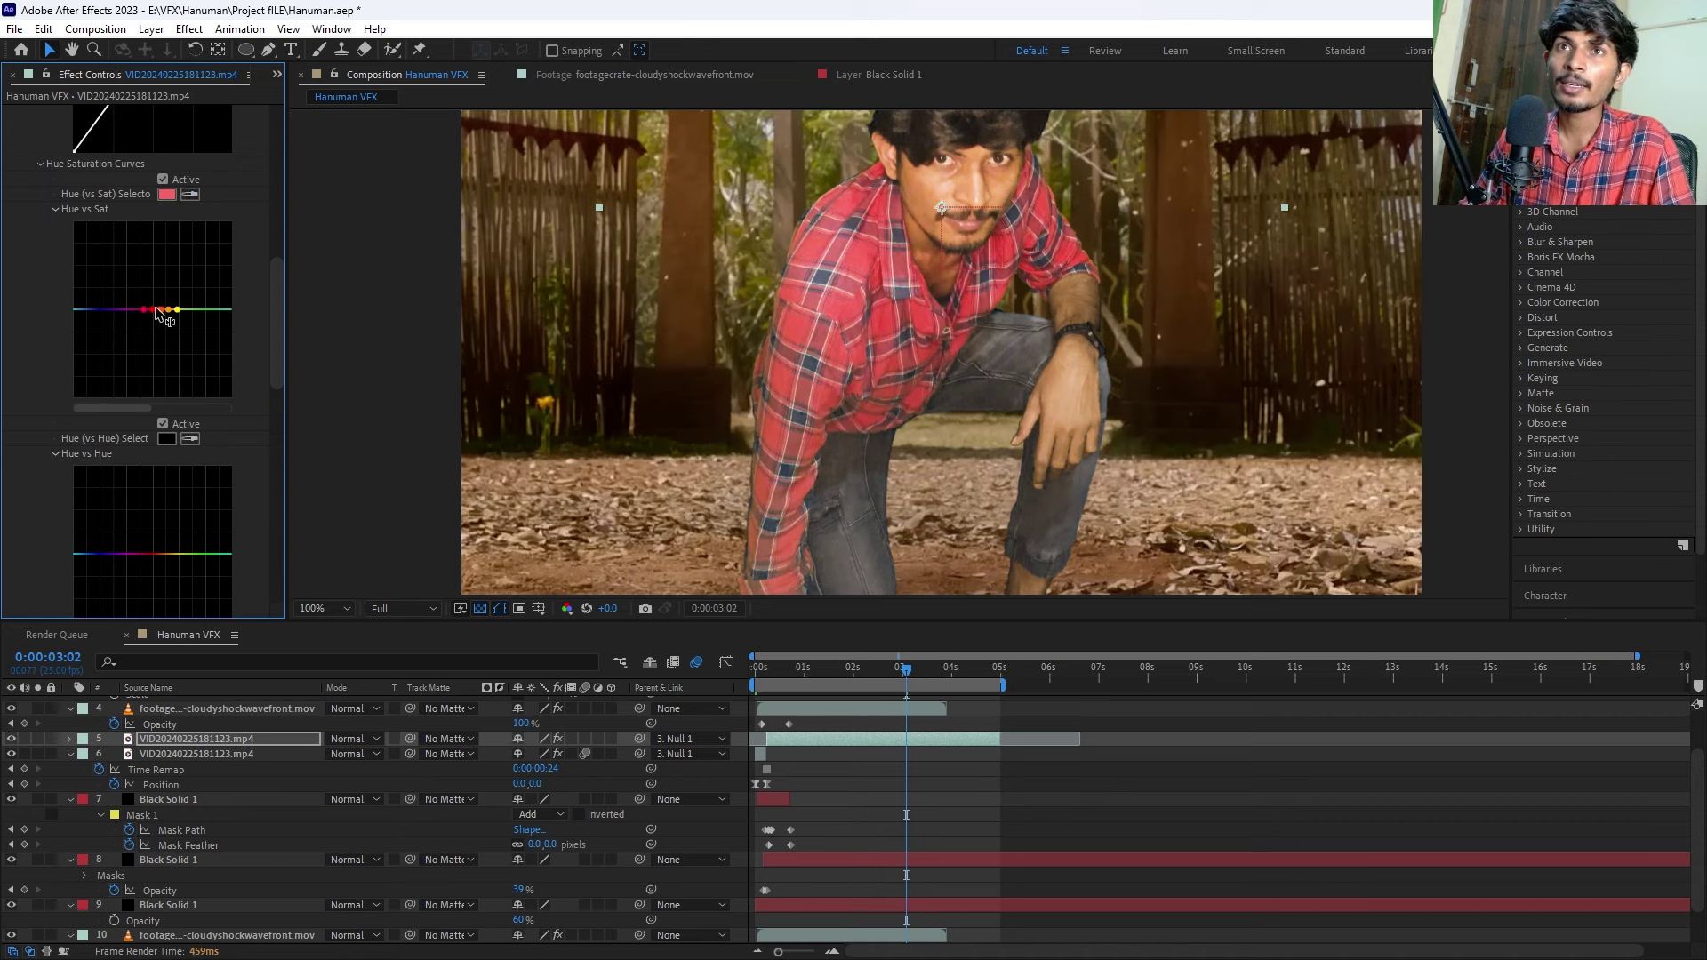
left_click_drag(152, 310, 160, 287)
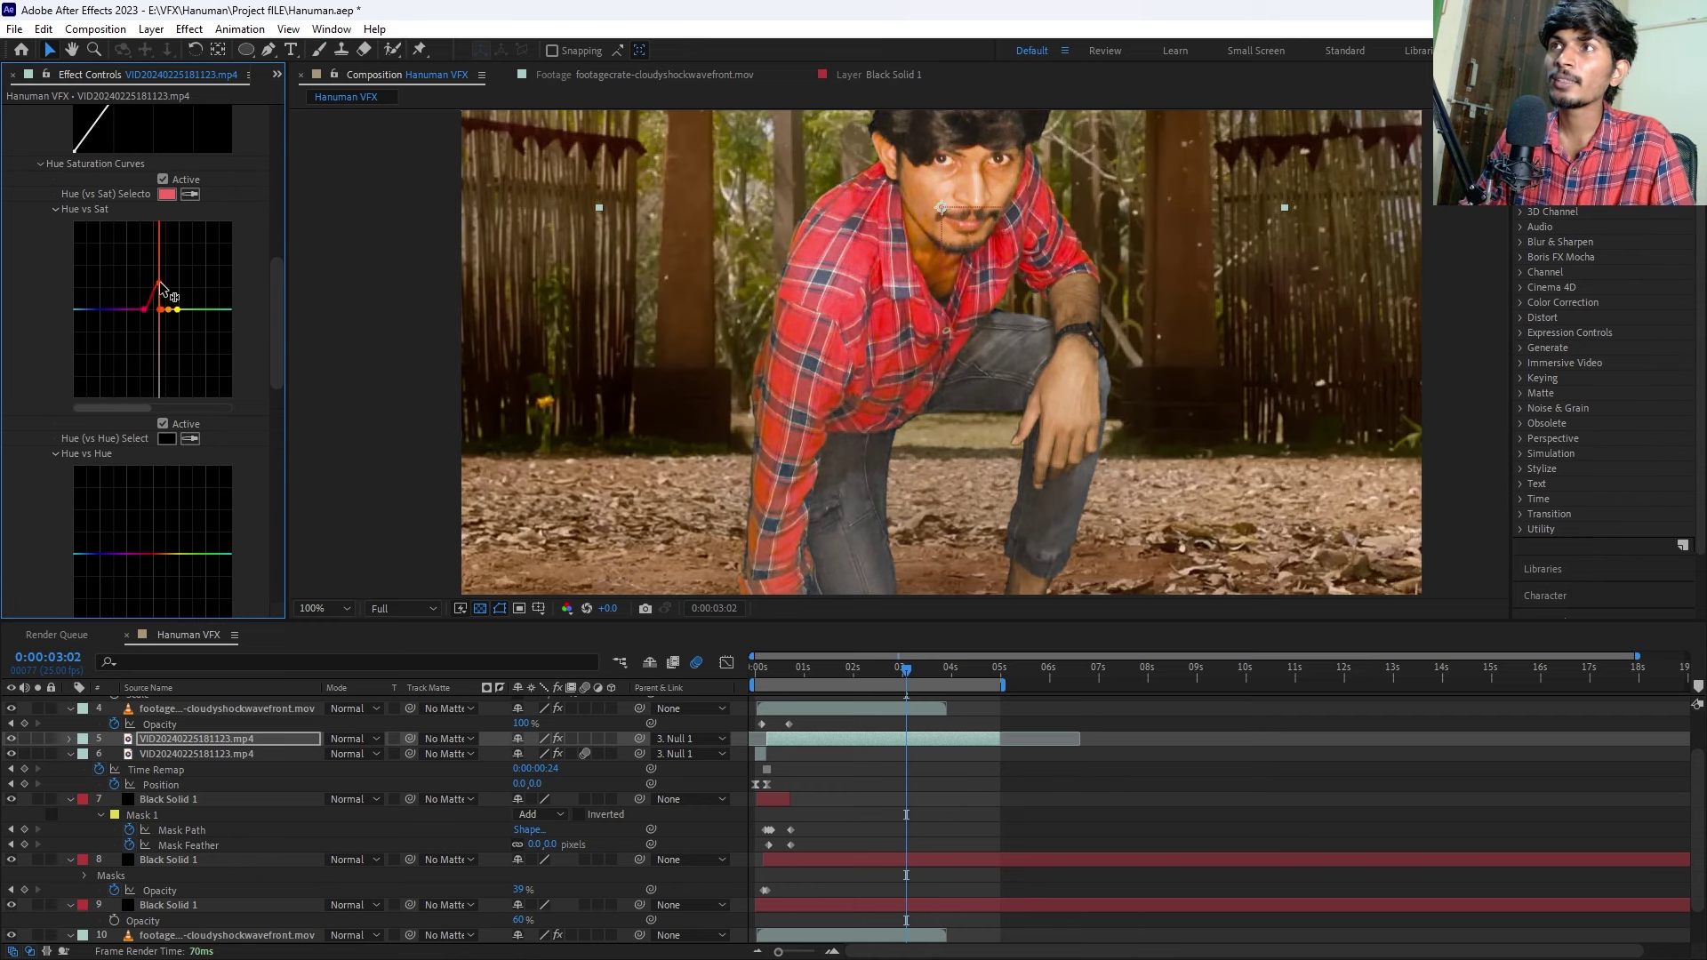
left_click_drag(160, 285, 152, 296)
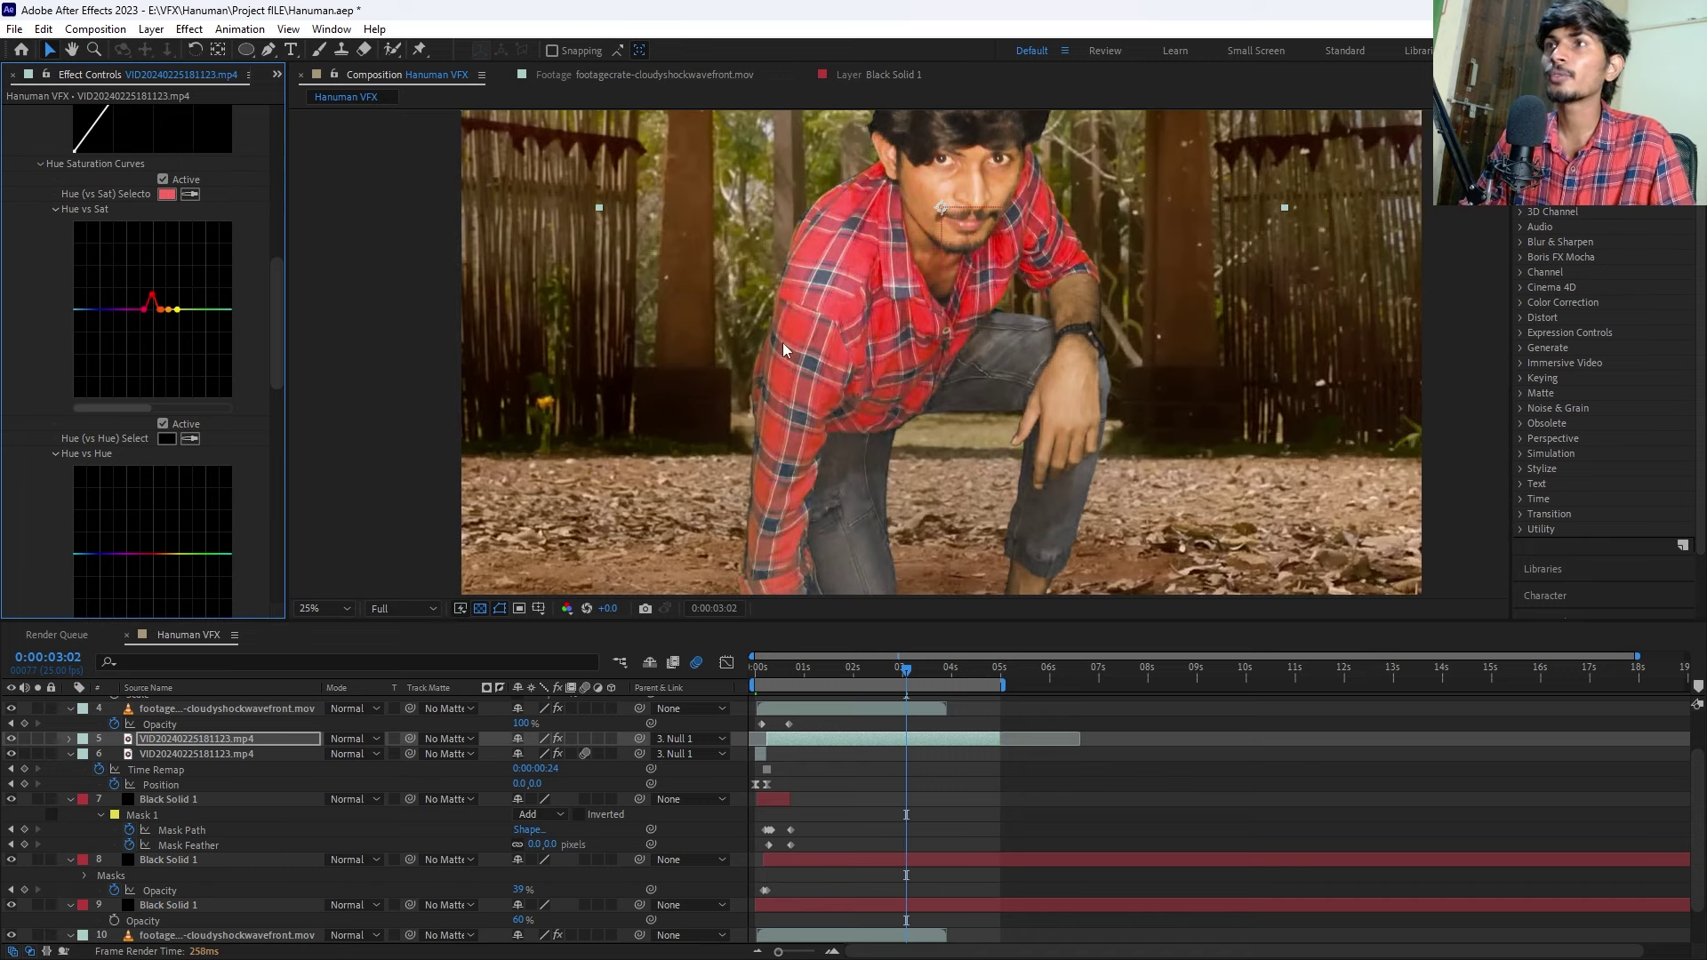
Sample the actor's skin with the Hue vs Hue eyedropper and slightly shift its hue.
scroll(783, 343, "down", 4)
scroll(877, 398, "up", 2)
scroll(880, 397, "up", 2)
scroll(903, 329, "down", 2)
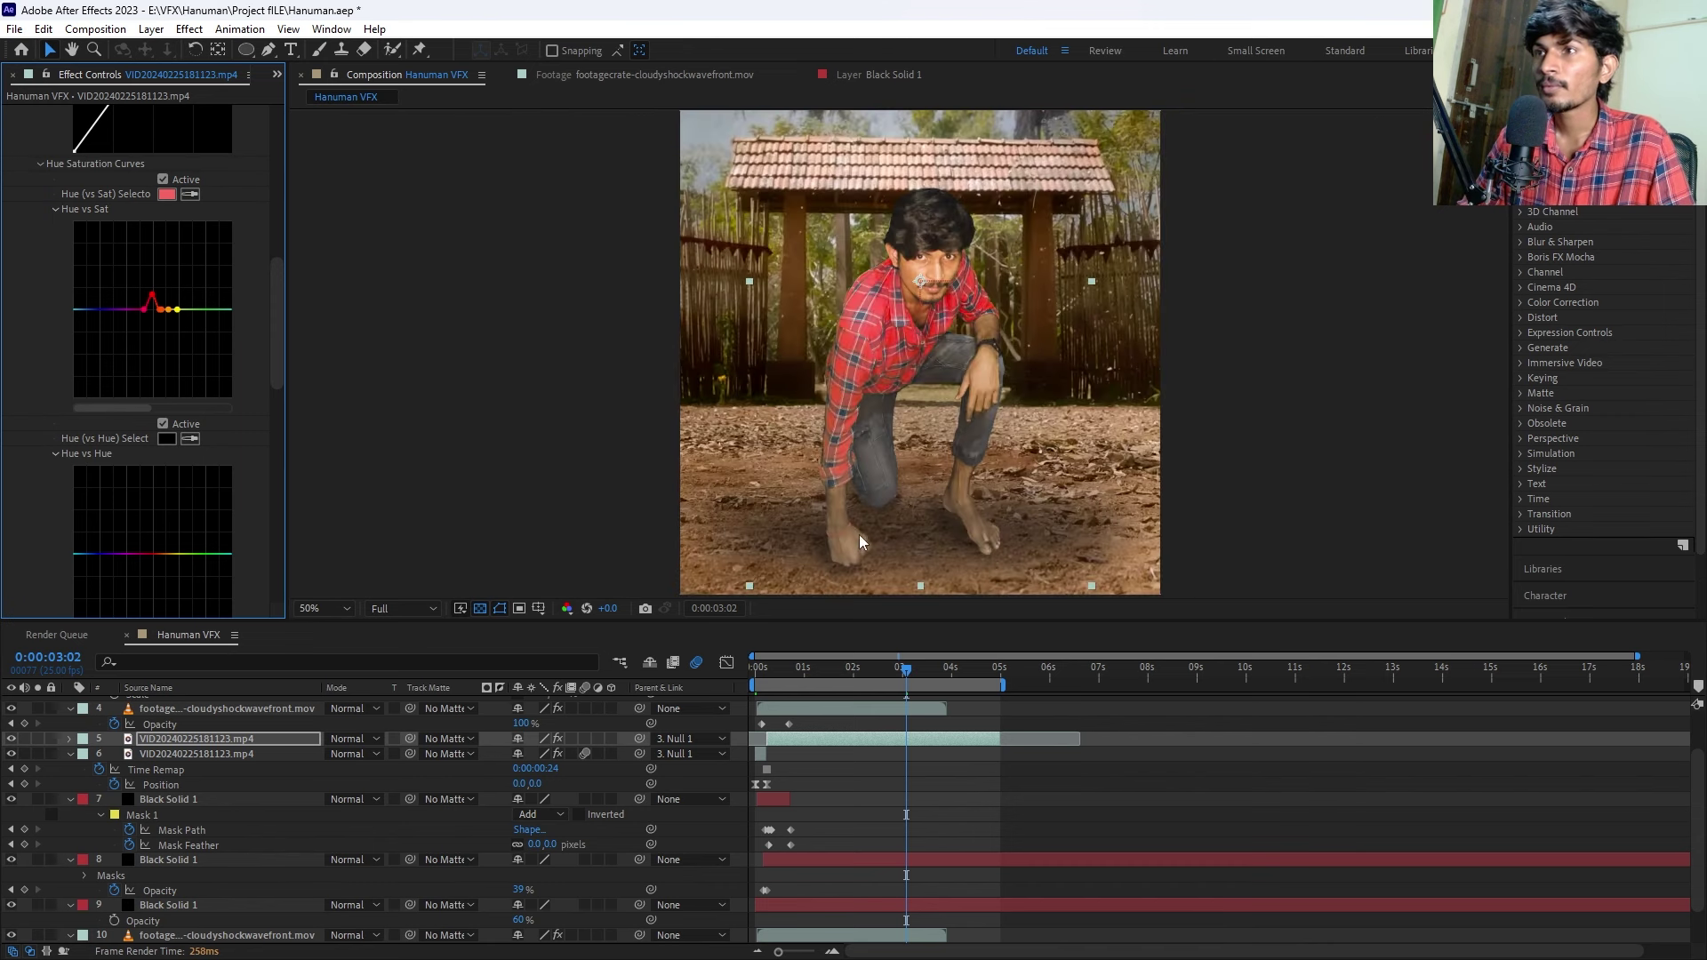
left_click(191, 438)
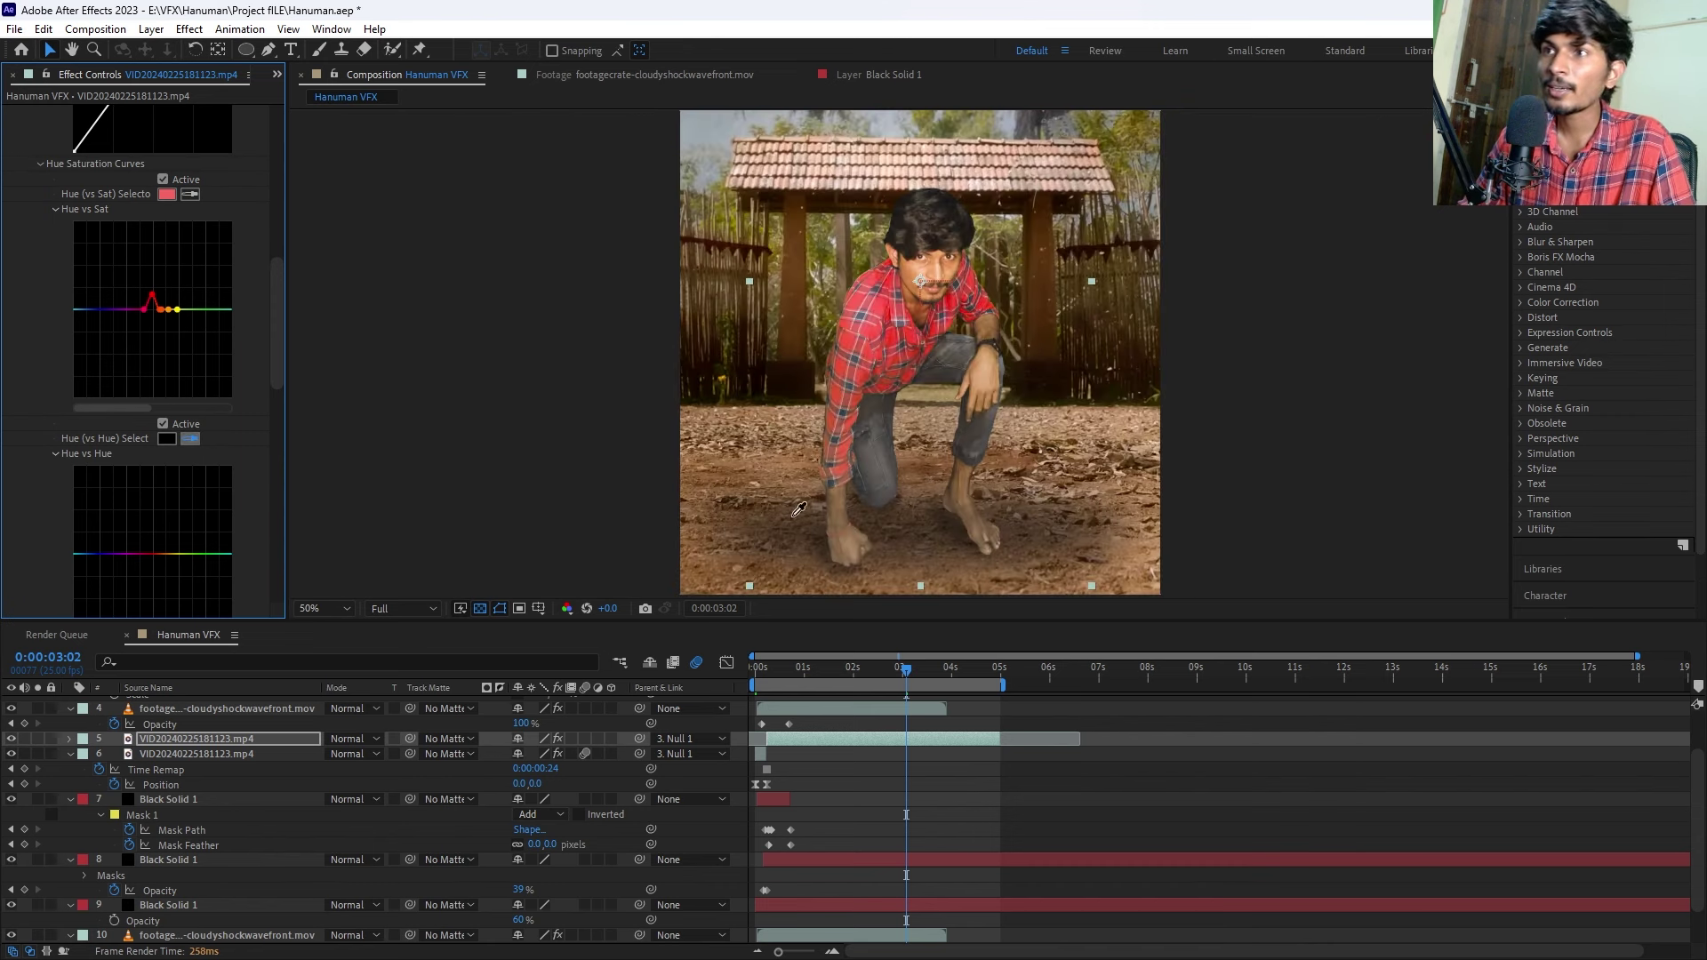
left_click(981, 385)
left_click_drag(161, 558, 160, 563)
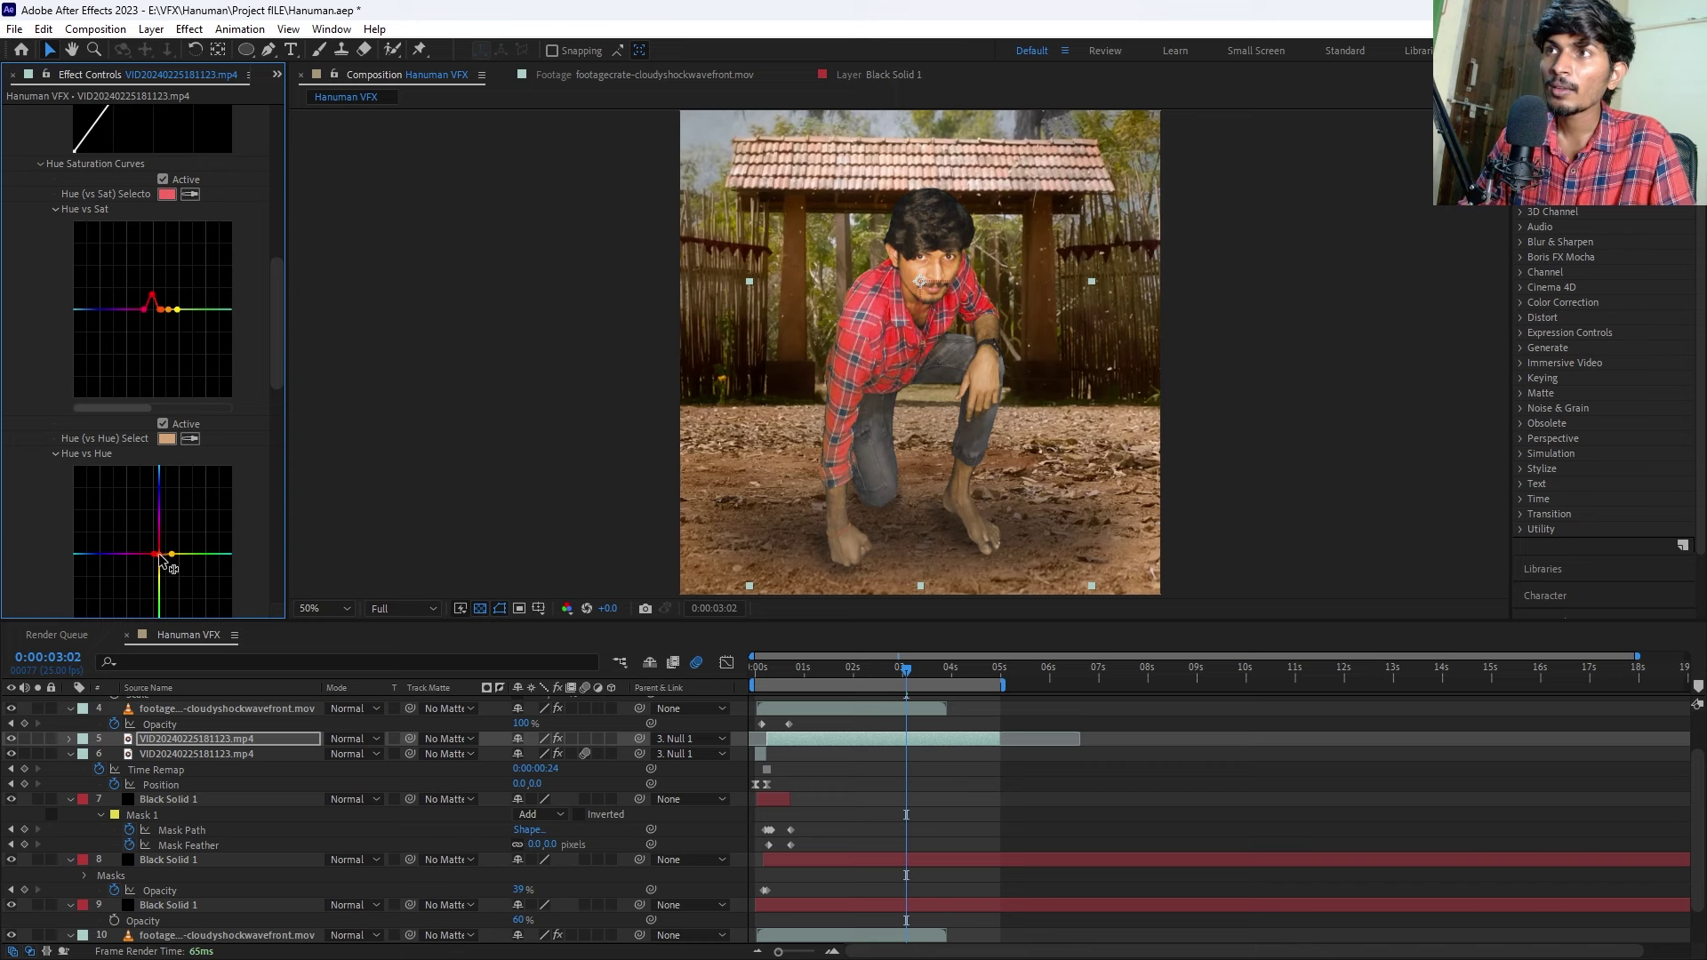
left_click_drag(161, 557, 174, 553)
left_click(886, 790)
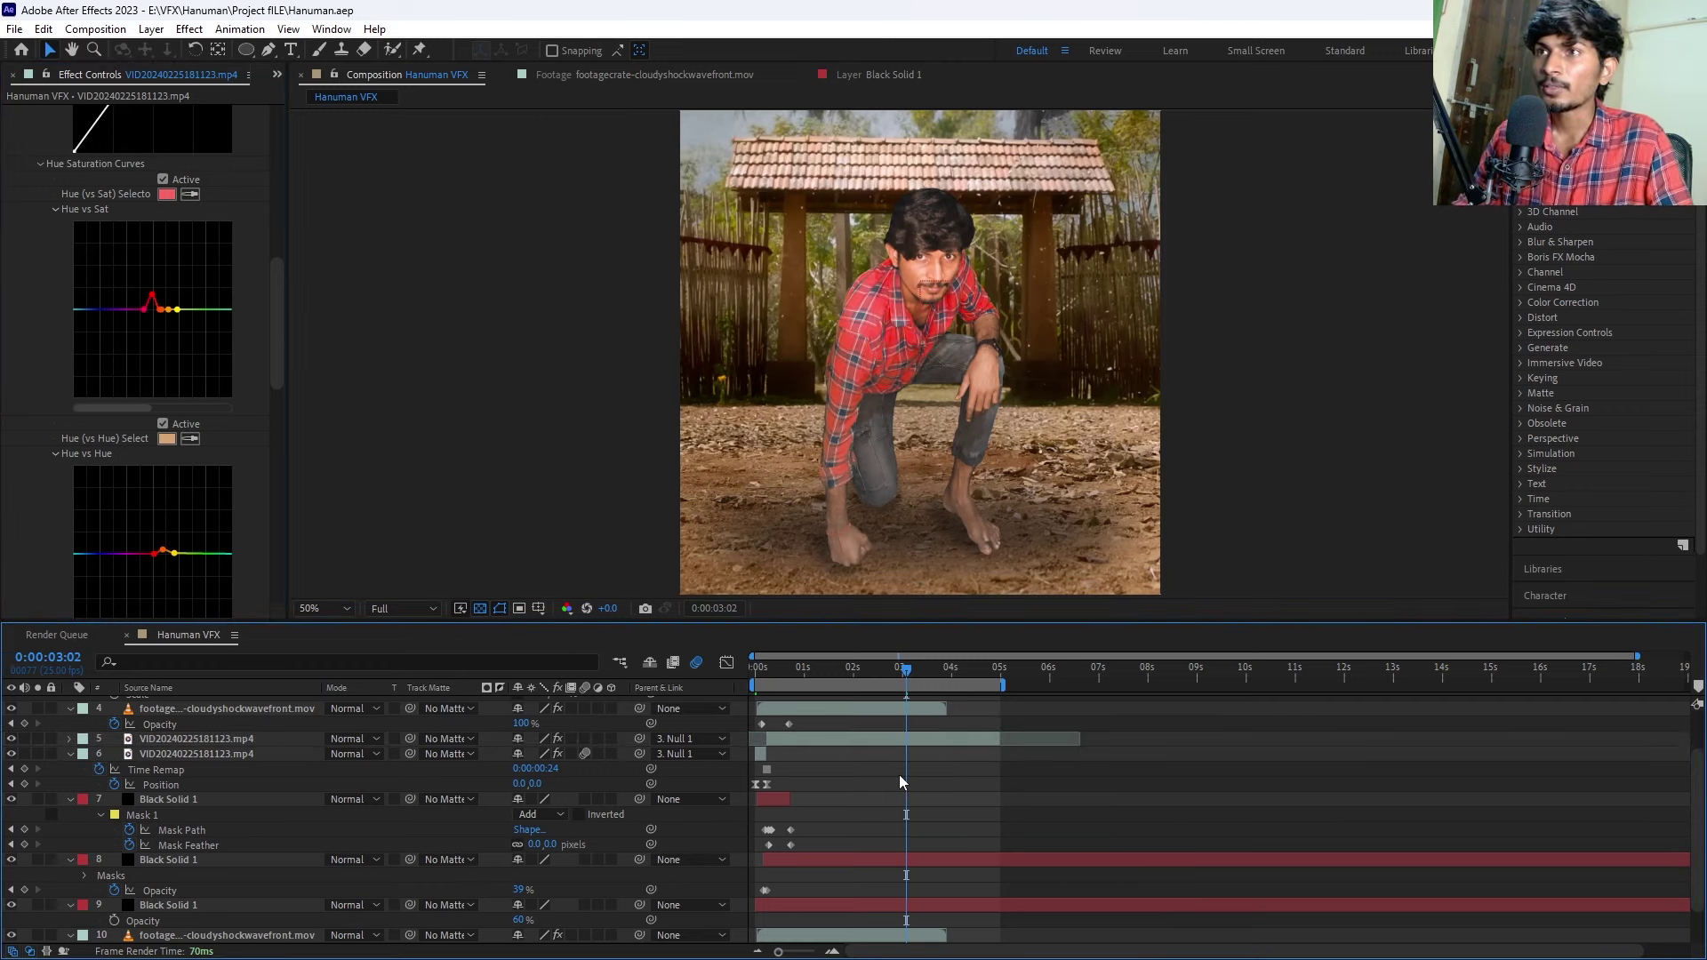
Preview the composite from the beginning of the composition.
left_click_drag(863, 669, 756, 682)
key("space")
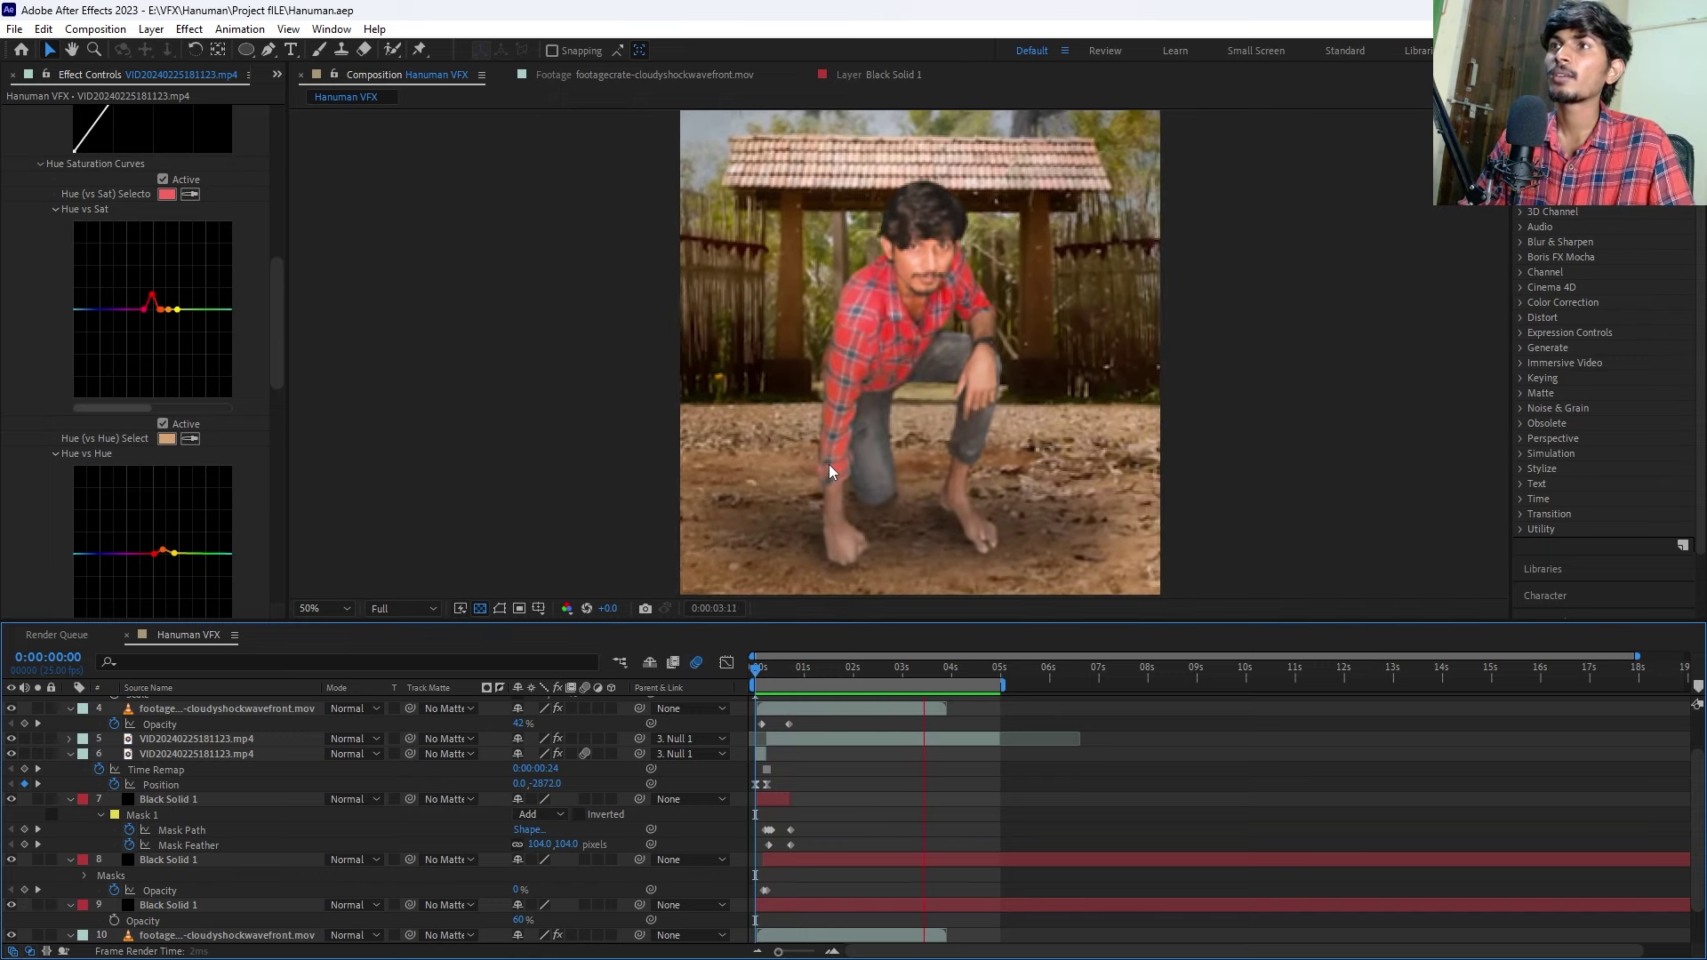
key("space")
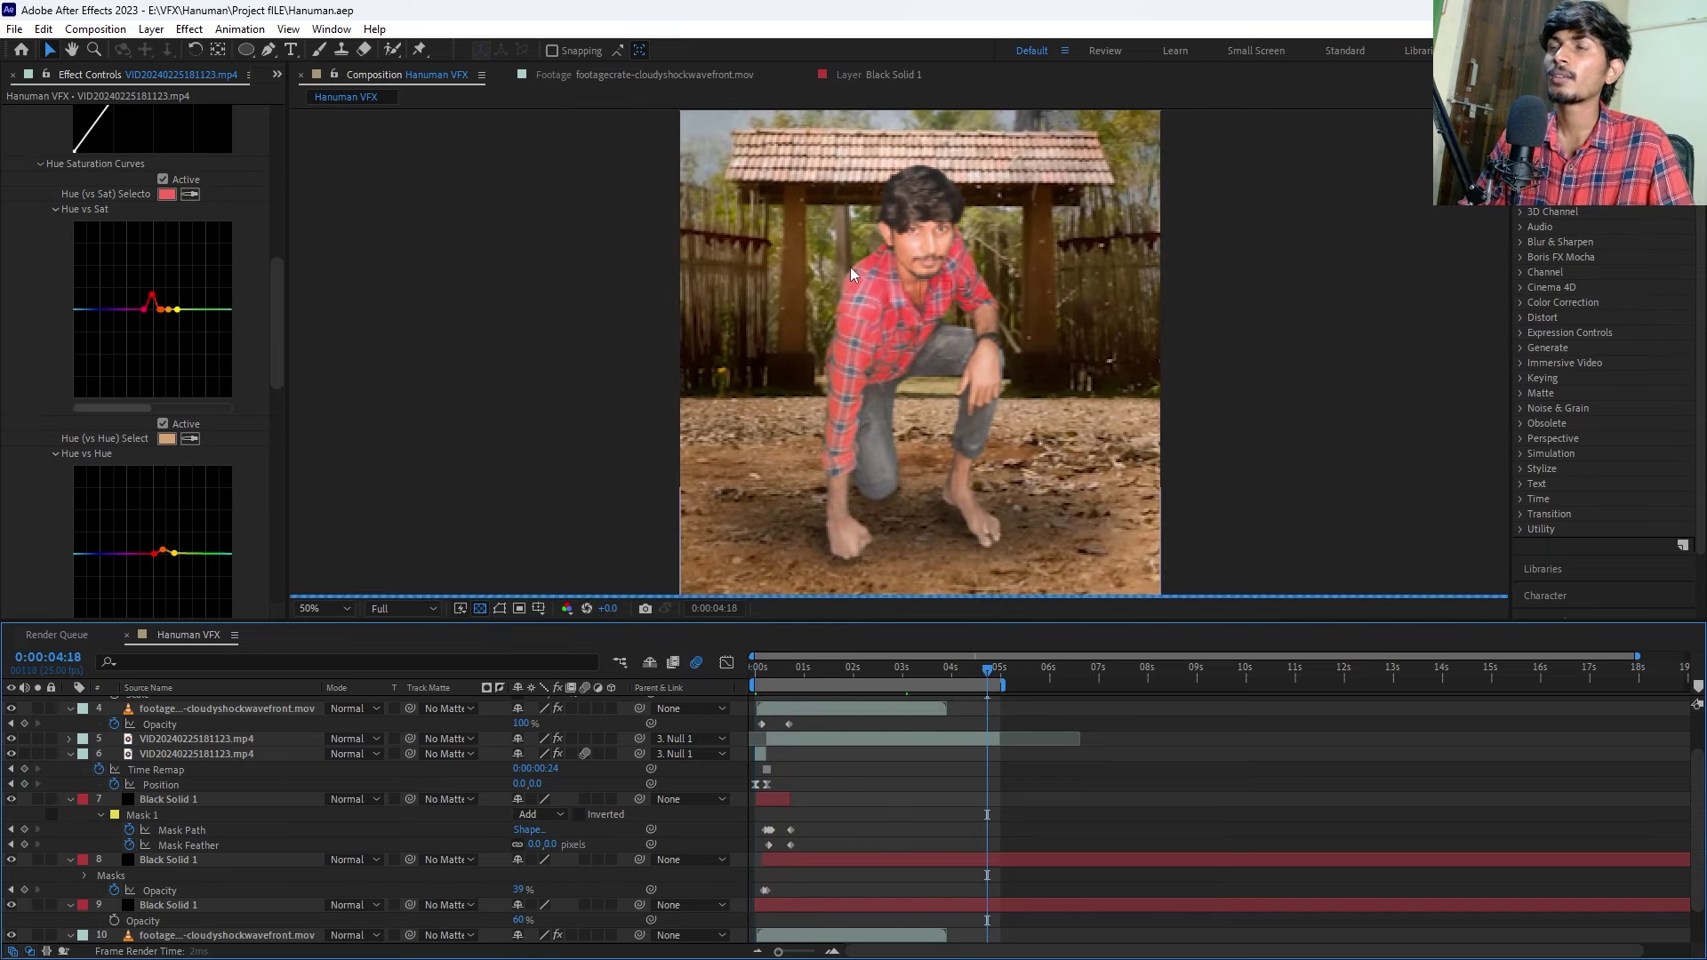
Zoom in on the actor to inspect the color match, then reselect his footage layer.
key("period")
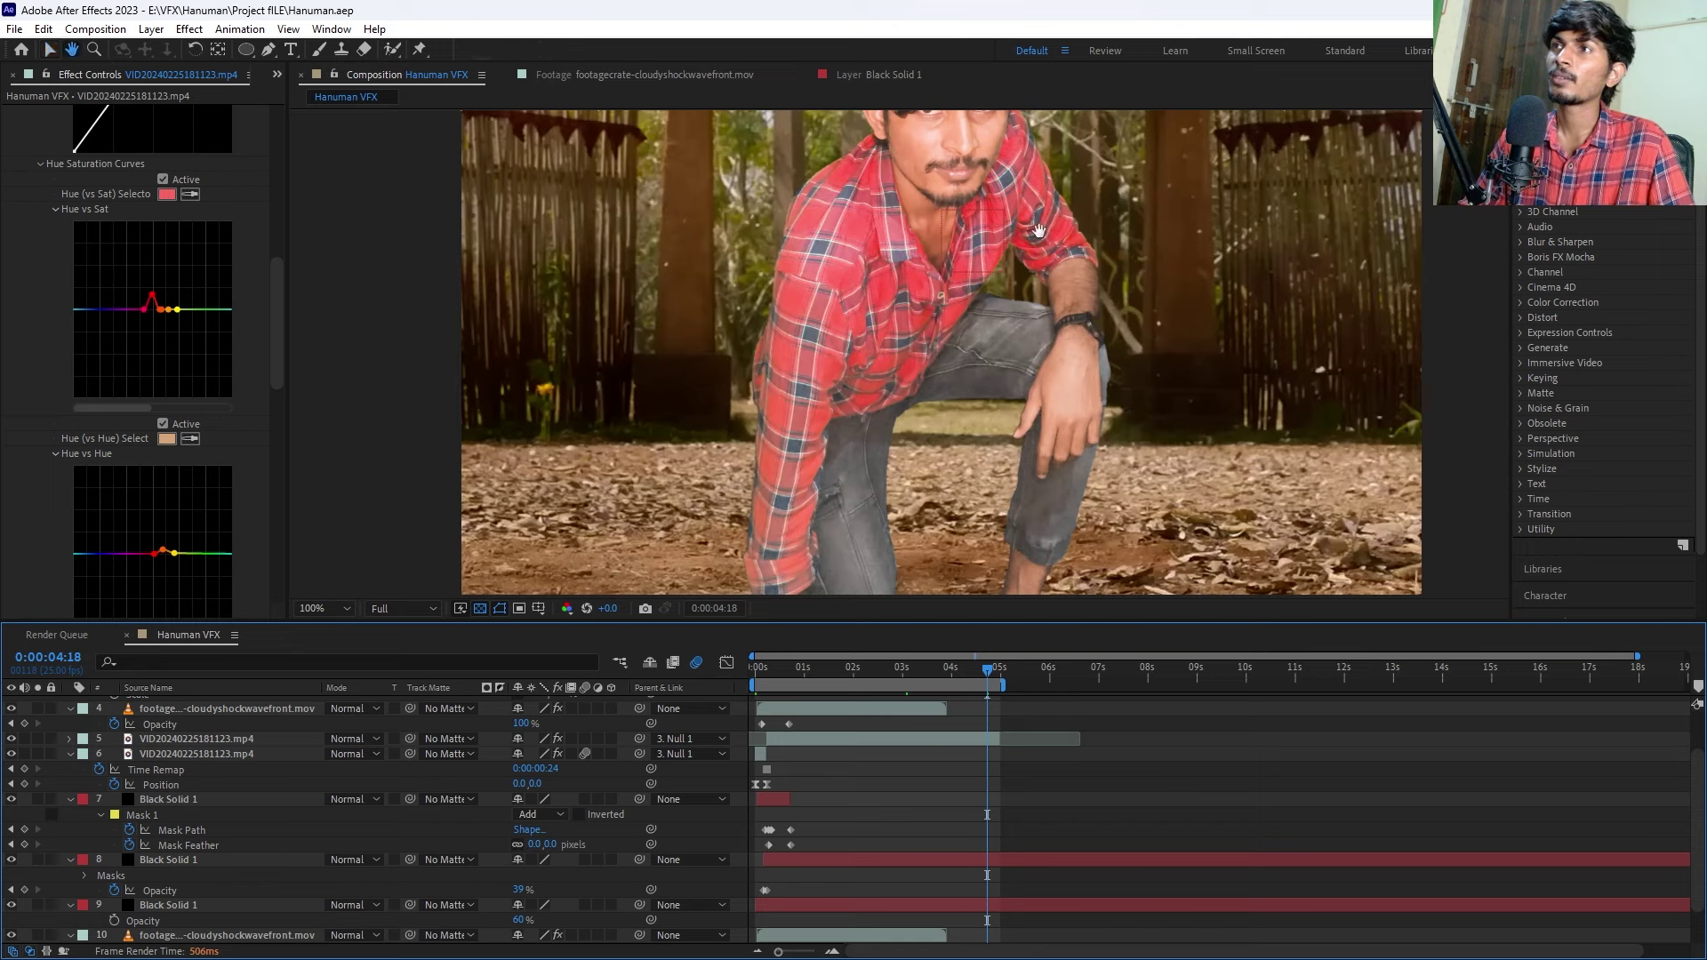
left_click_drag(1022, 143, 898, 349)
key("comma")
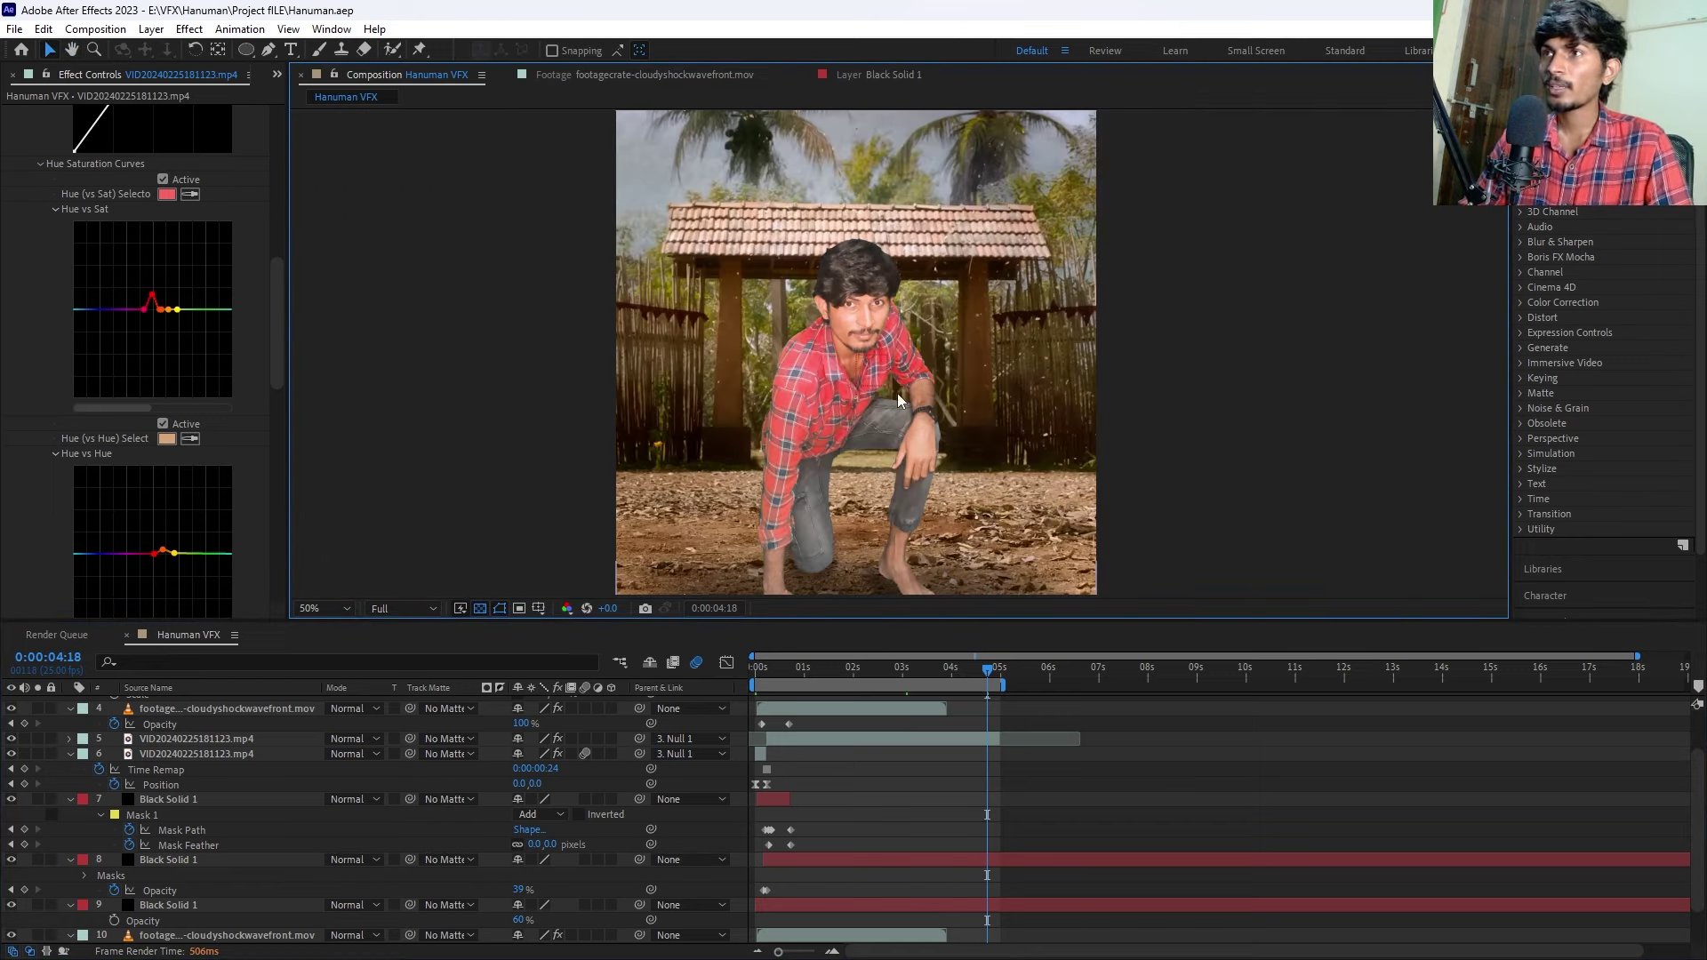
scroll(889, 336, "down", 1)
scroll(885, 347, "up", 4)
scroll(835, 311, "up", 1)
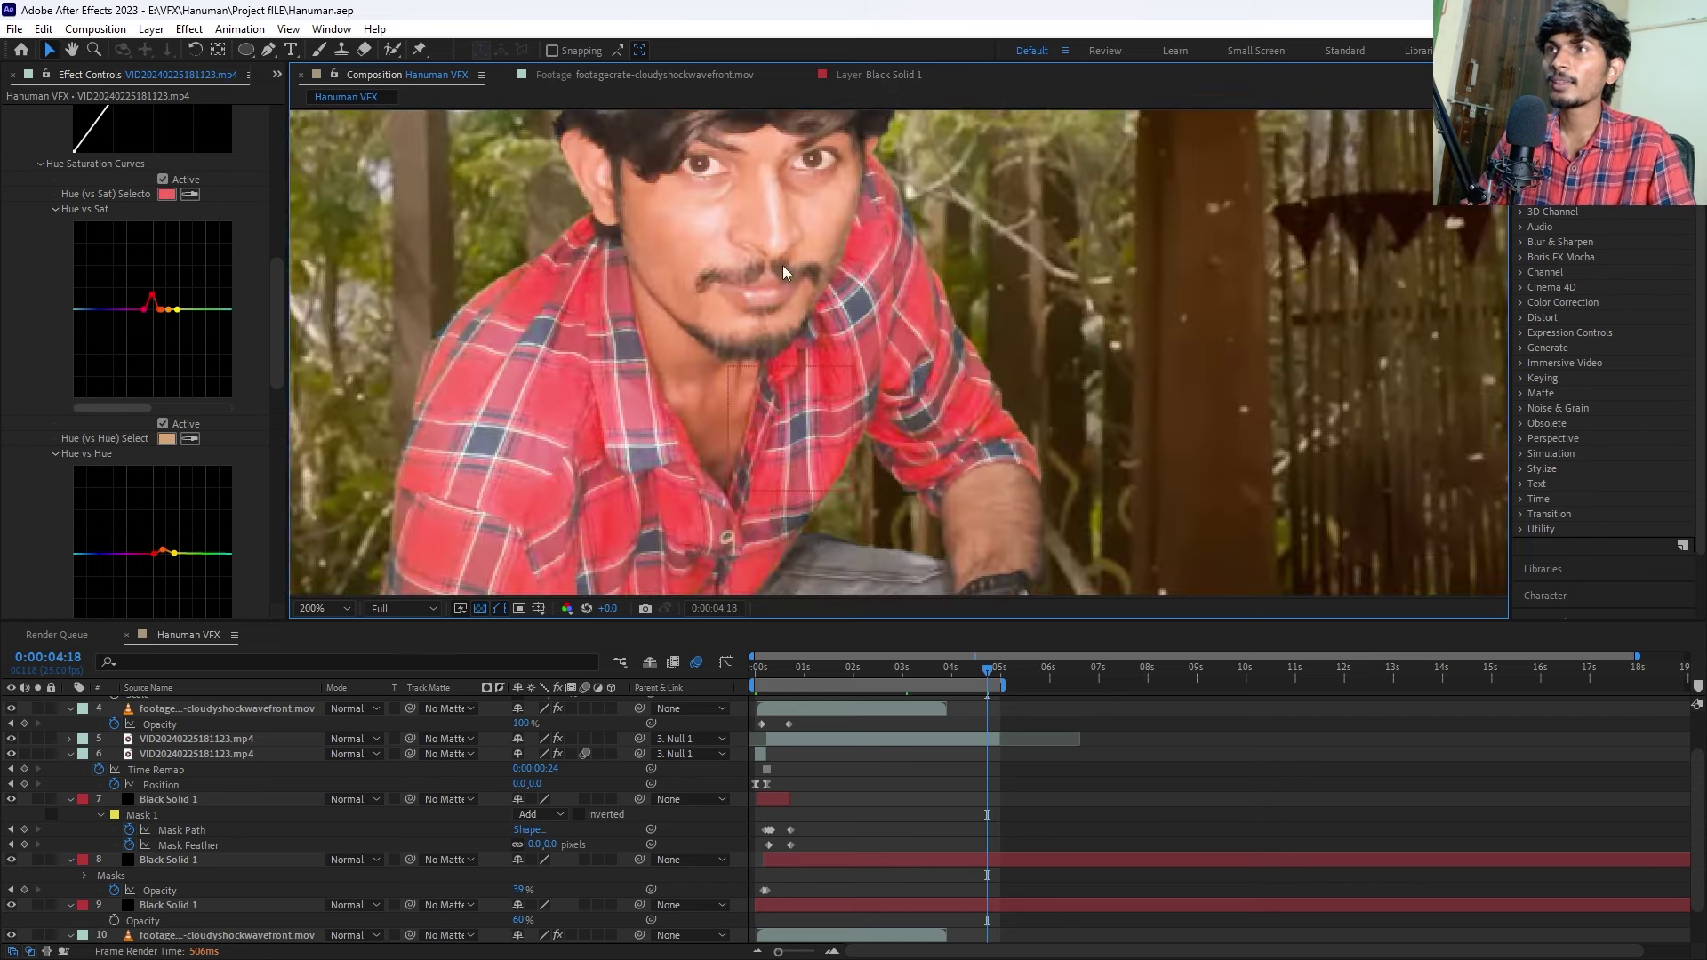
scroll(791, 282, "down", 2)
scroll(800, 294, "down", 2)
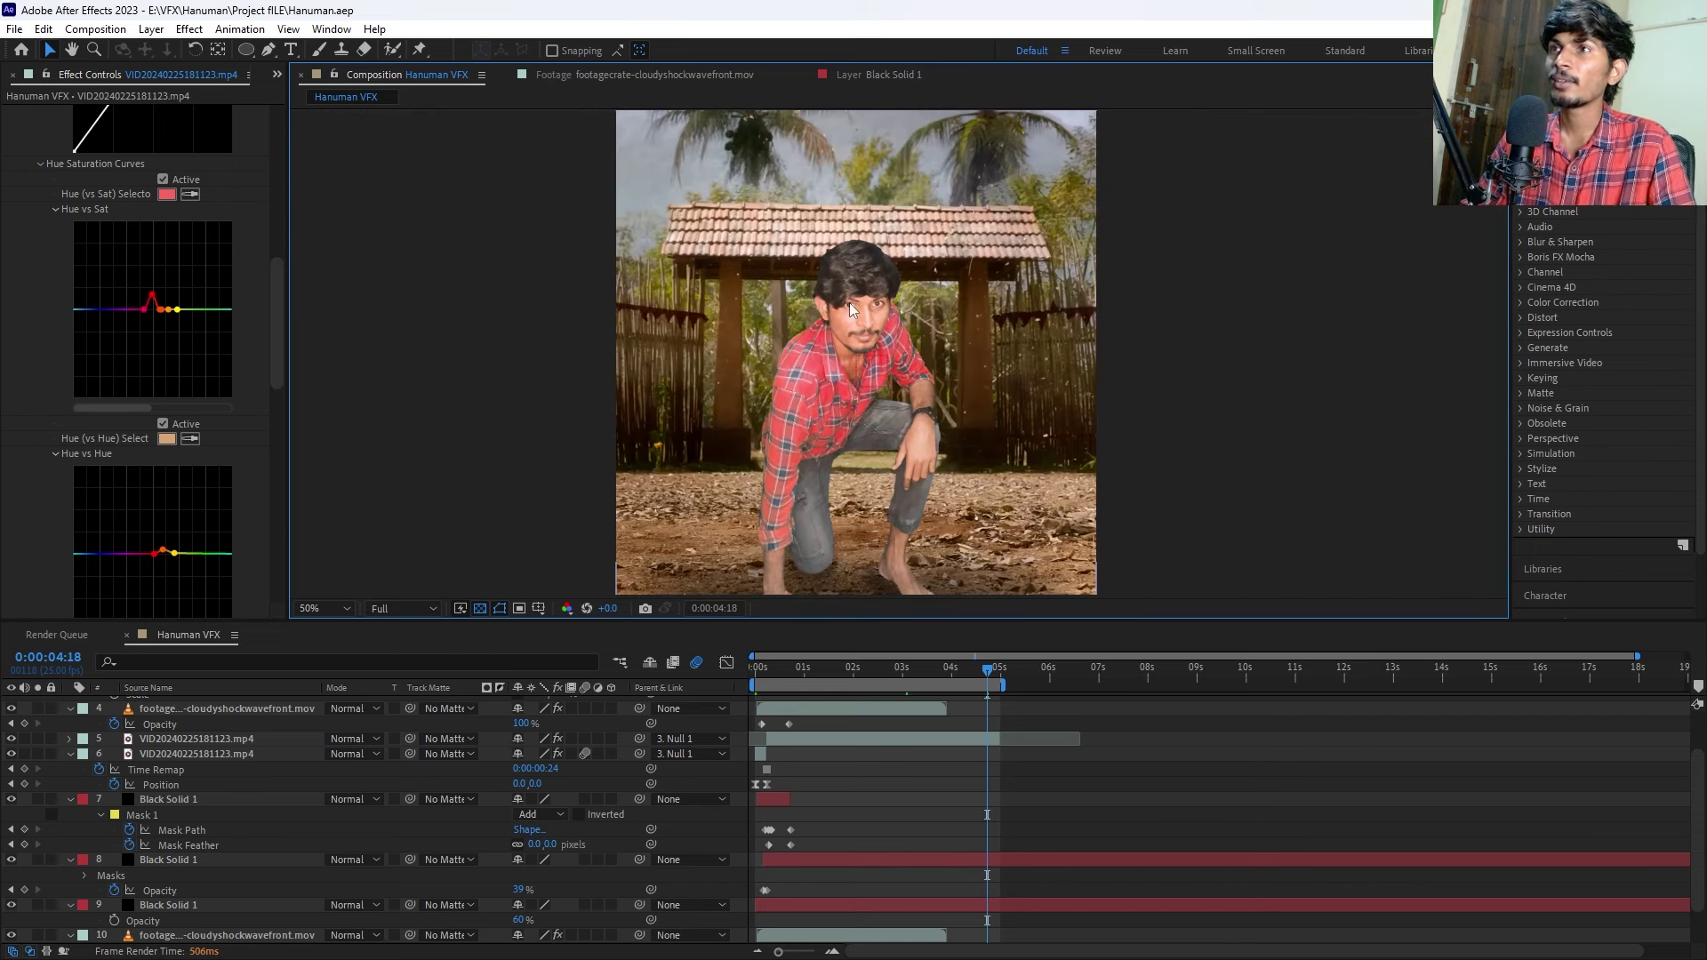
left_click(884, 738)
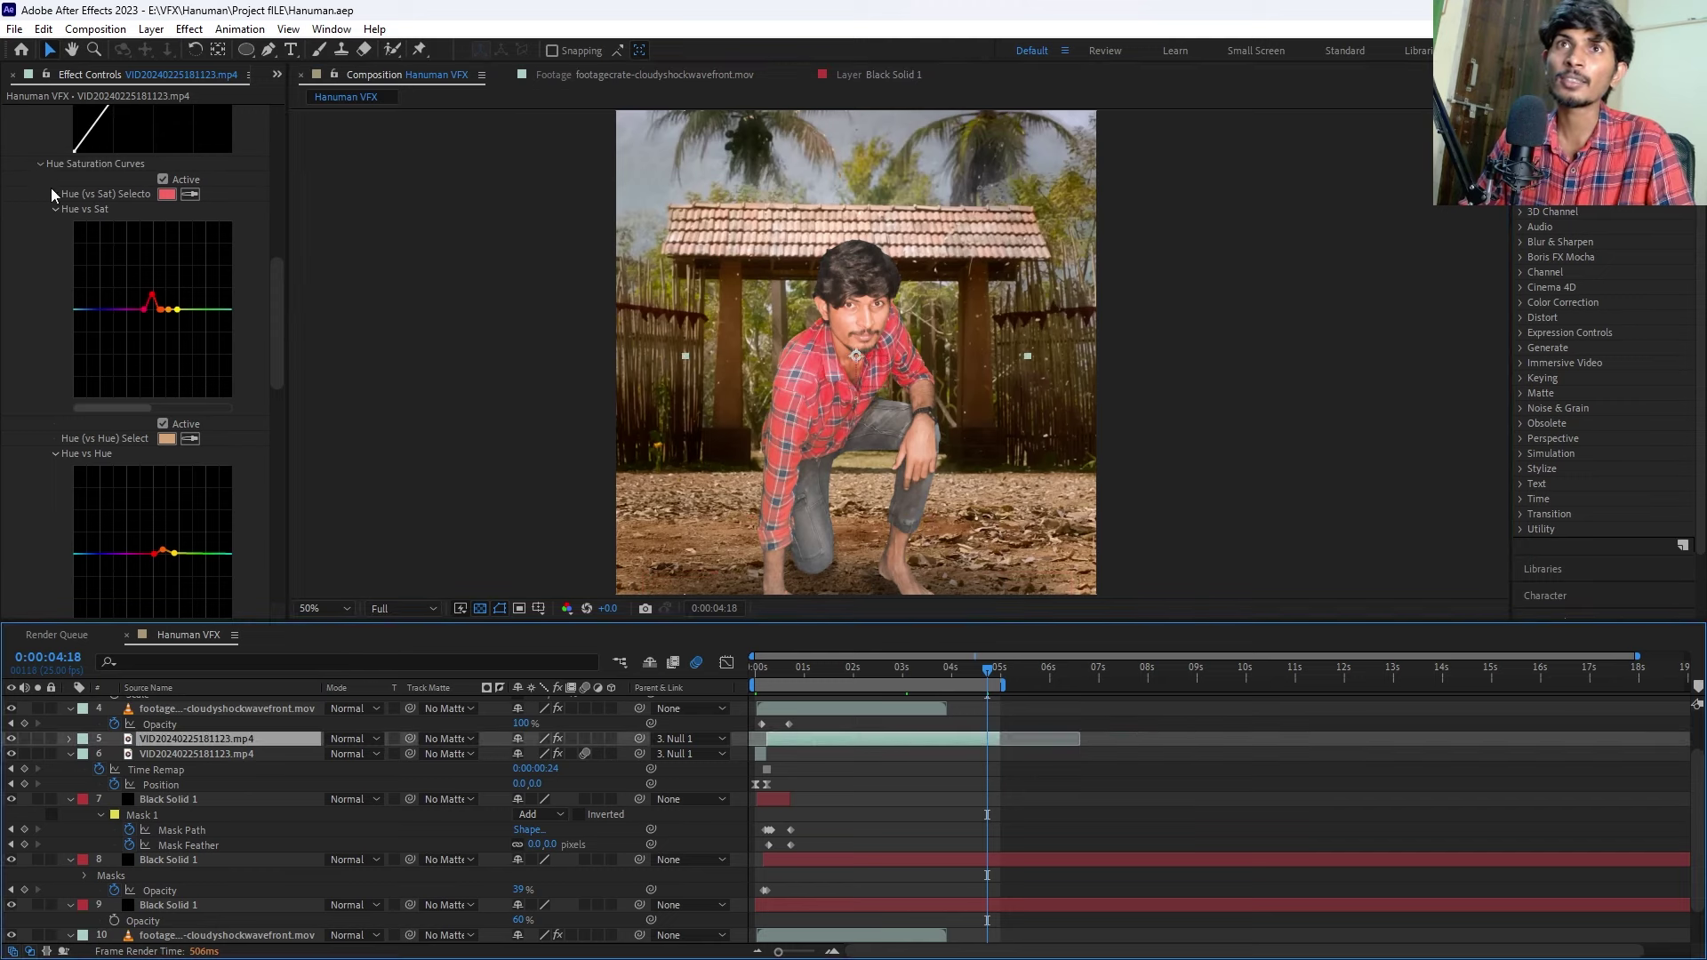
Scrub the actor clip's Lumetri Basic Correction Temperature down to -53.0.
scroll(44, 194, "up", 3)
scroll(50, 206, "up", 4)
scroll(50, 231, "up", 2)
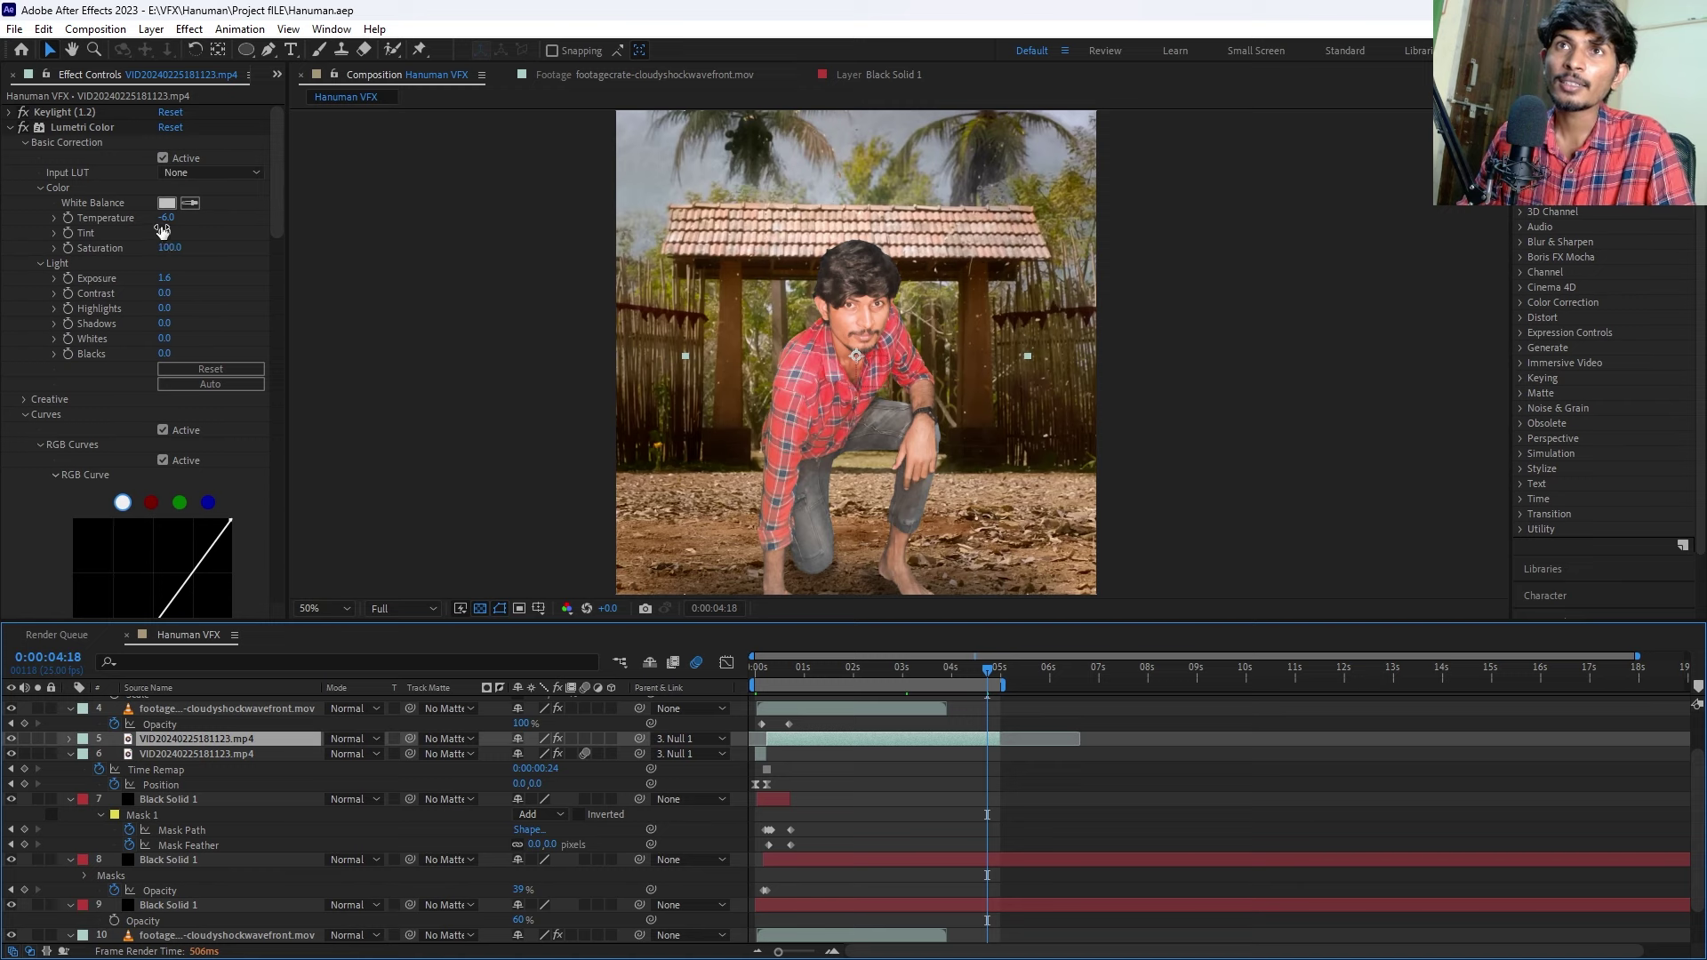
left_click_drag(163, 218, 143, 218)
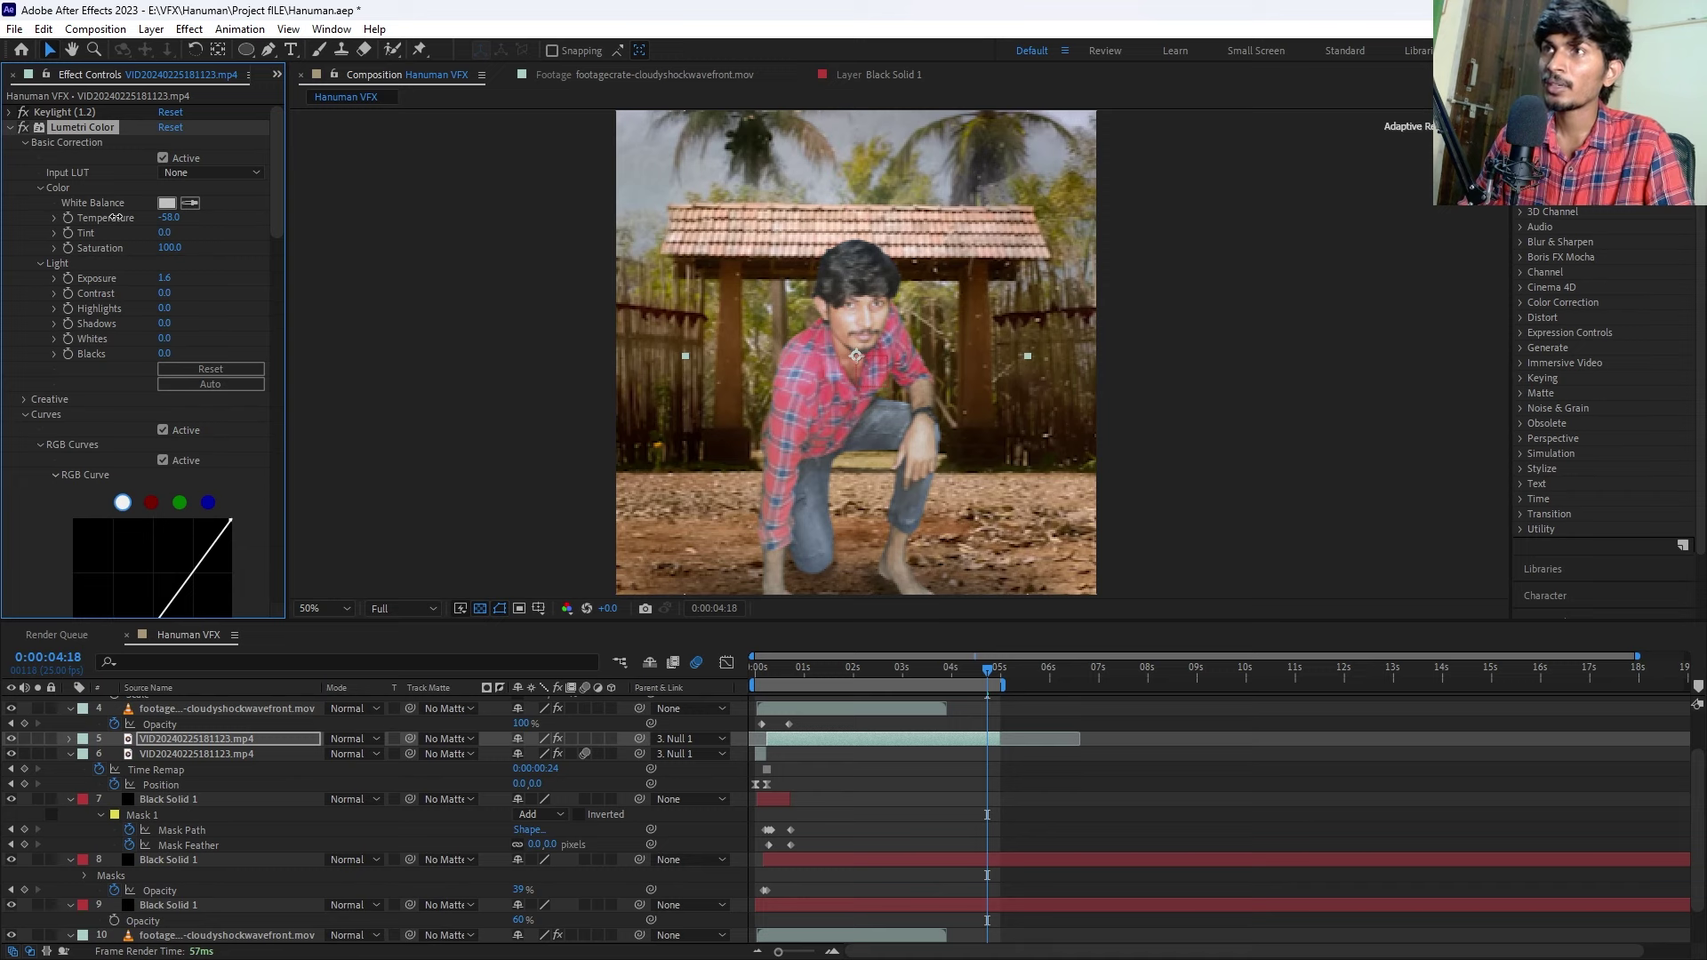
mouse_move(110, 216)
left_mouse_down()
mouse_move(135, 215)
mouse_move(108, 204)
left_mouse_up()
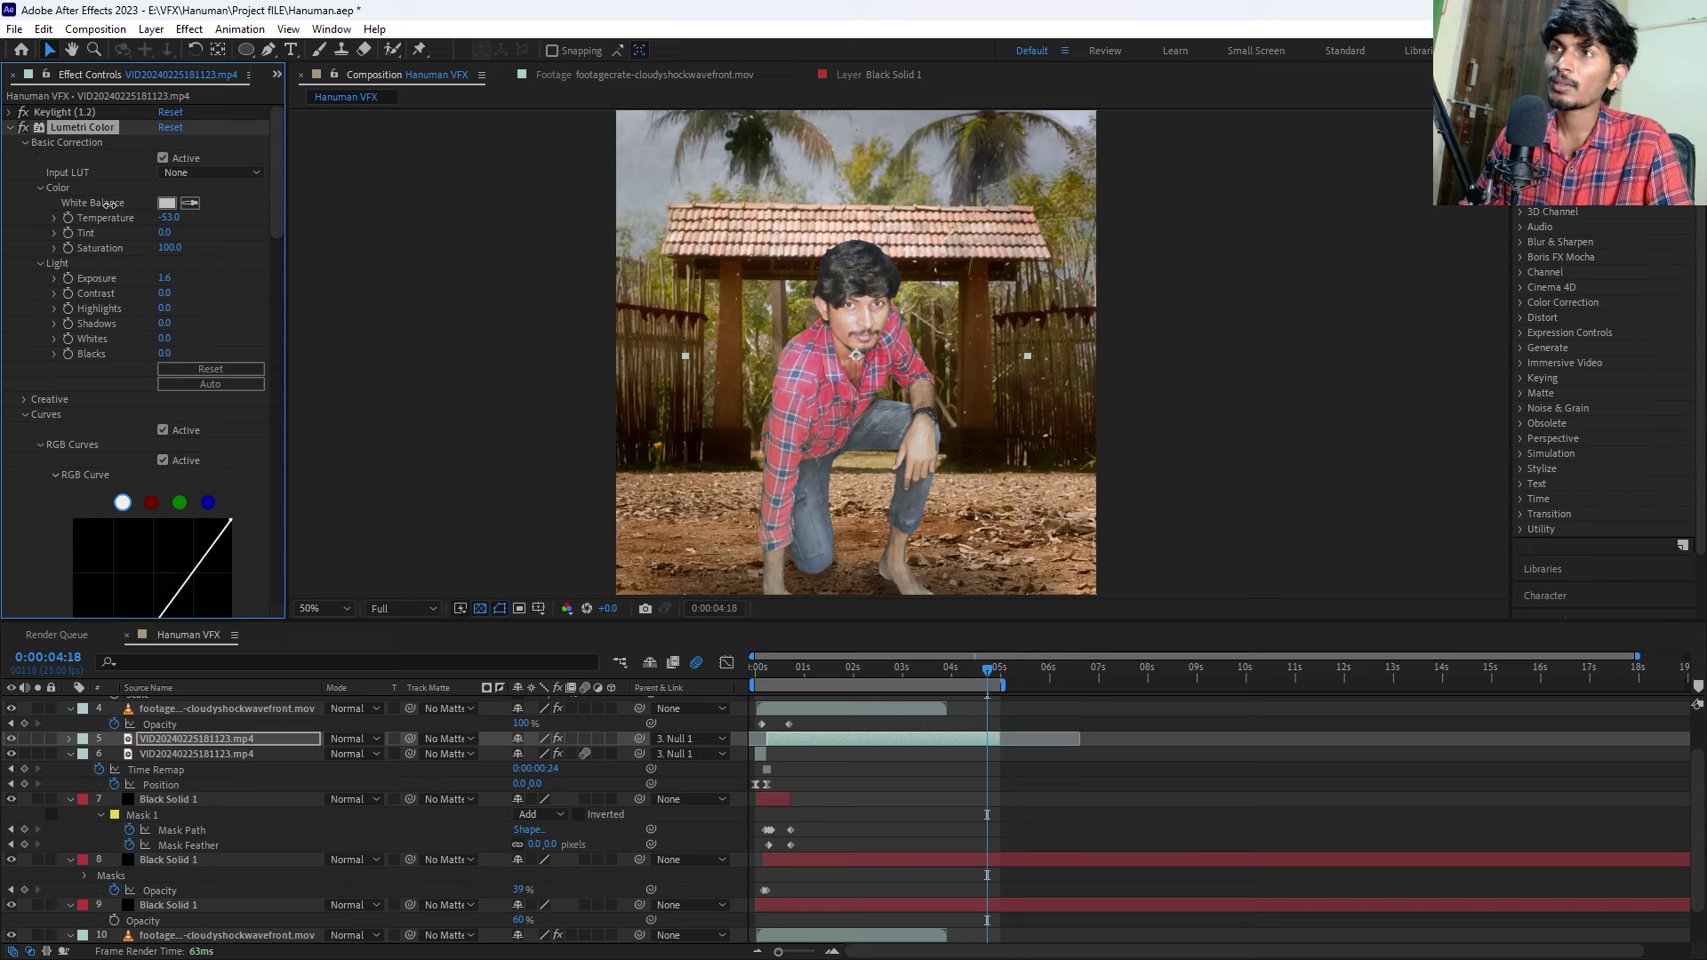
Fit the frame in the viewer, deselect the actor, and play the composite from the start.
key("comma")
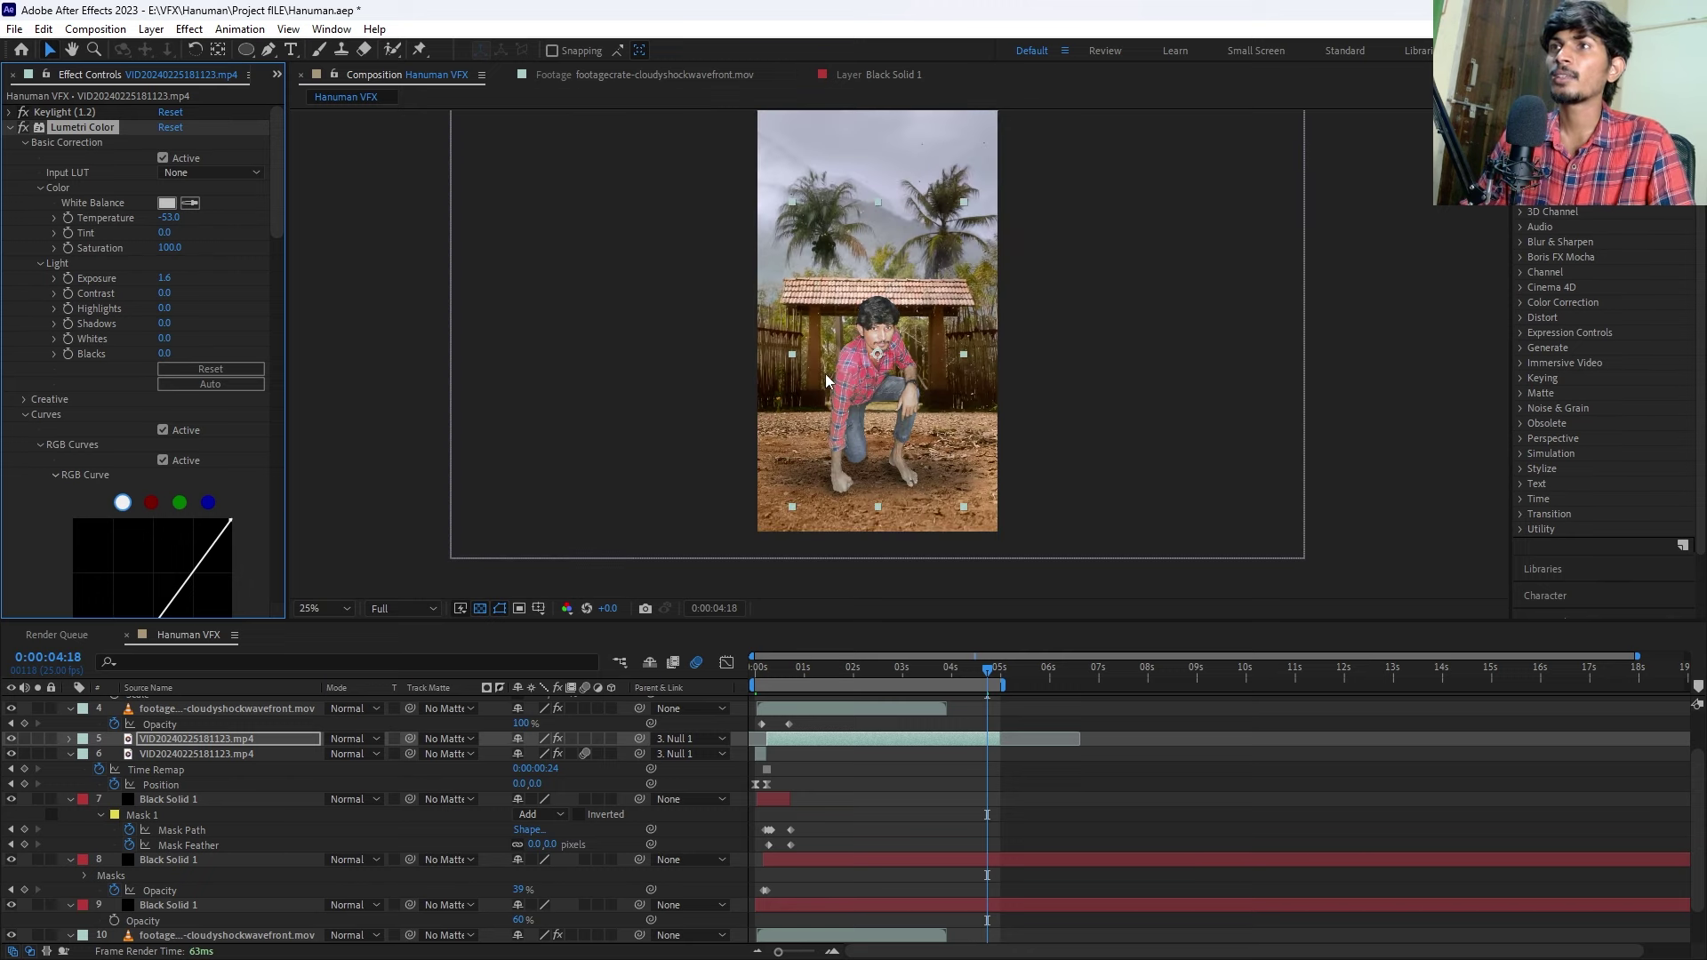
left_click(911, 803)
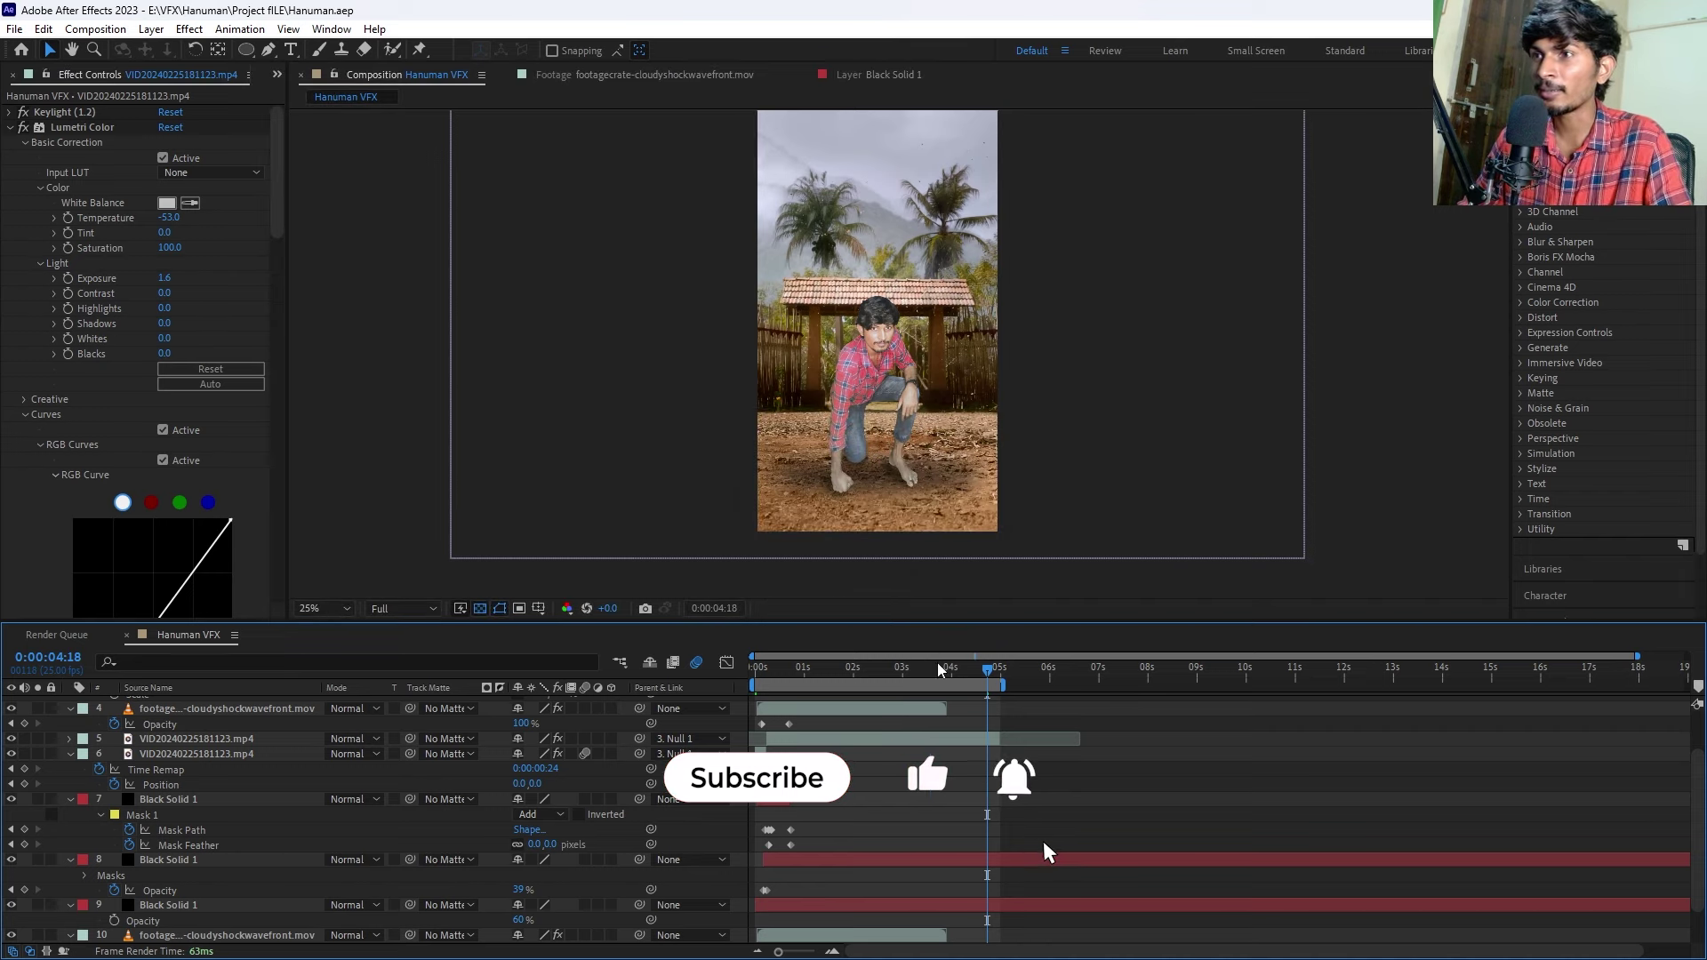
key("Home")
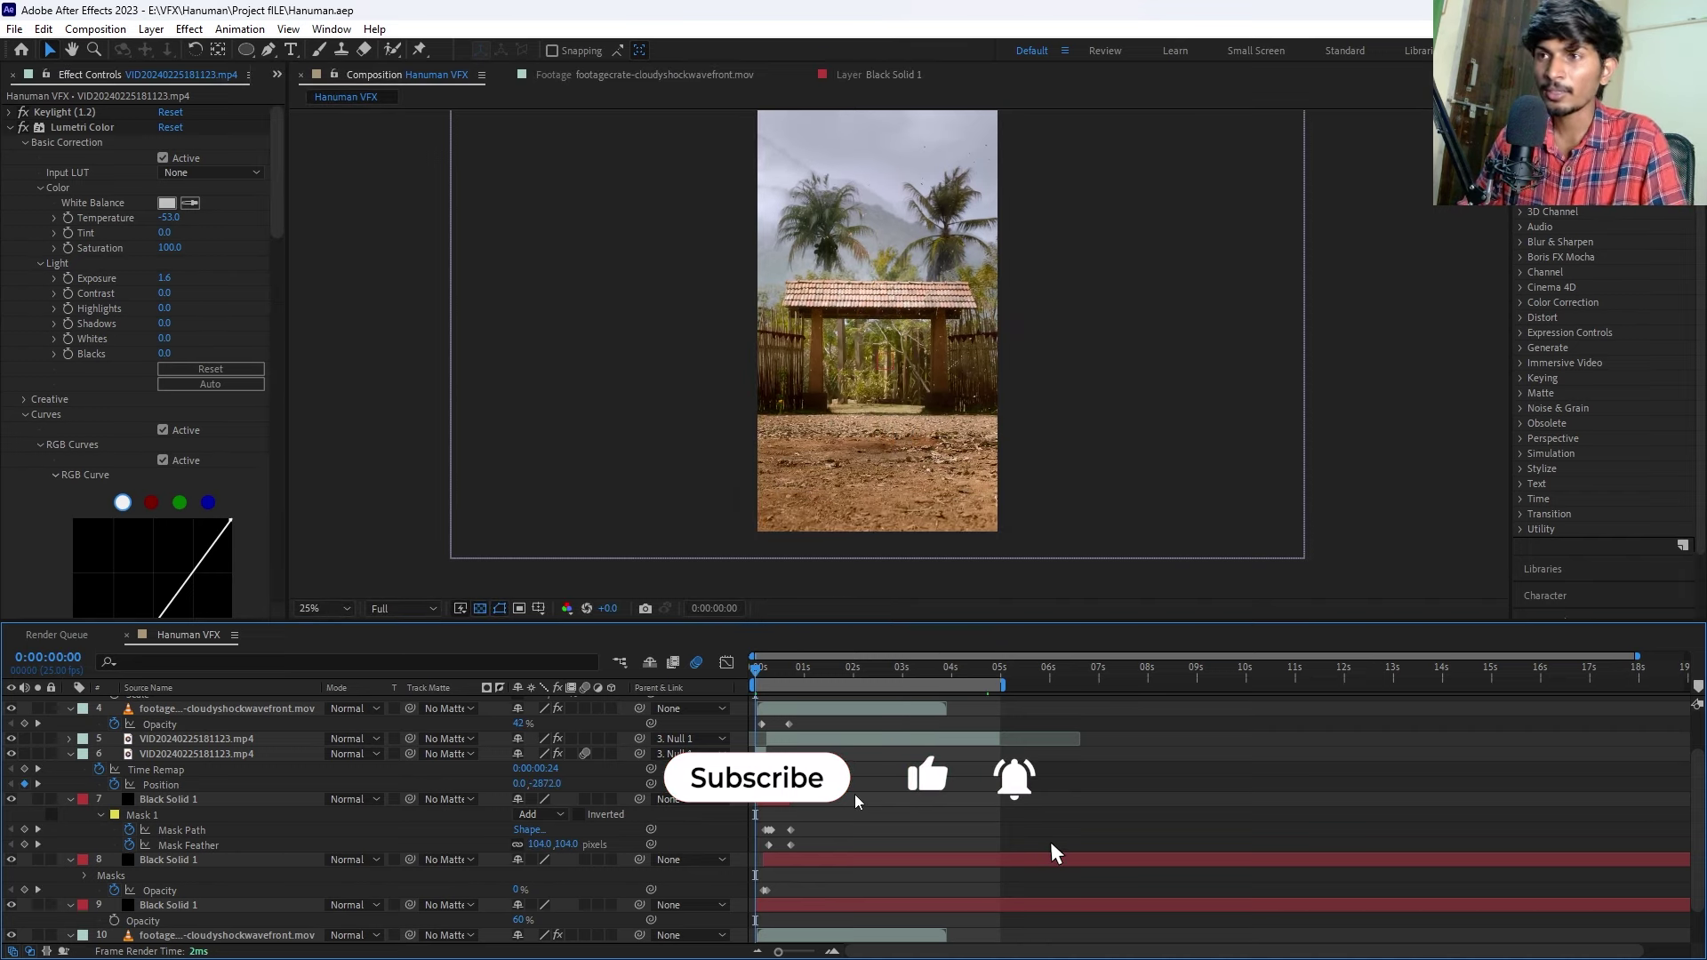
key("space")
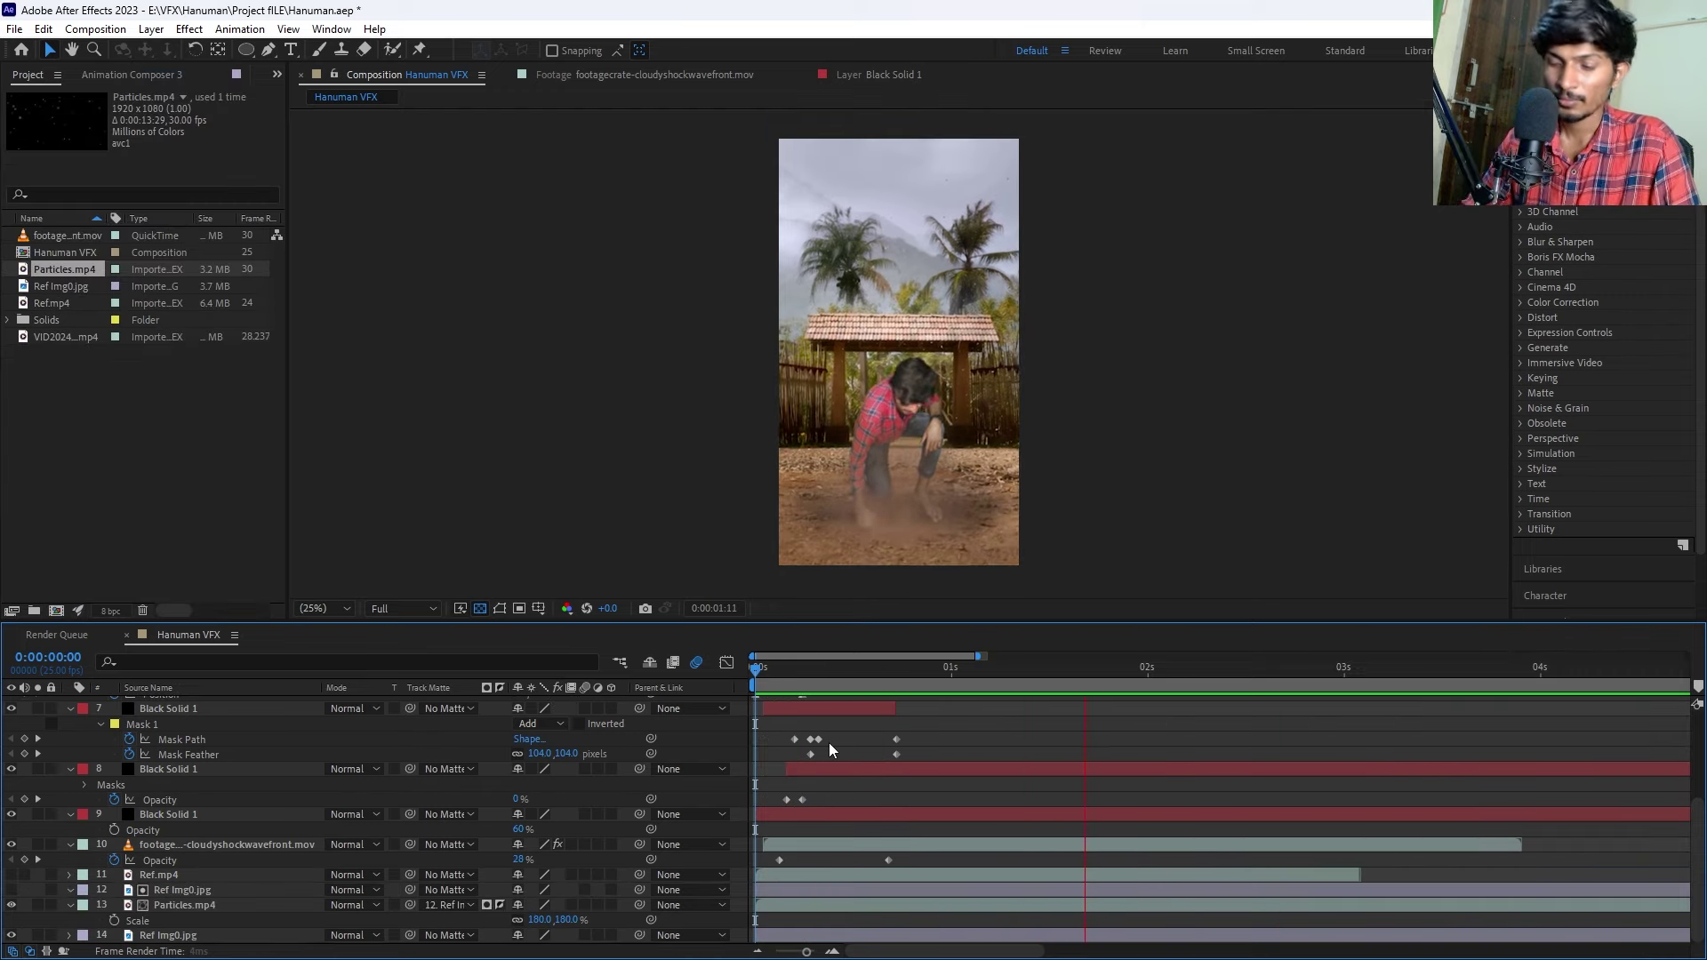
scroll(828, 749, "down", 5)
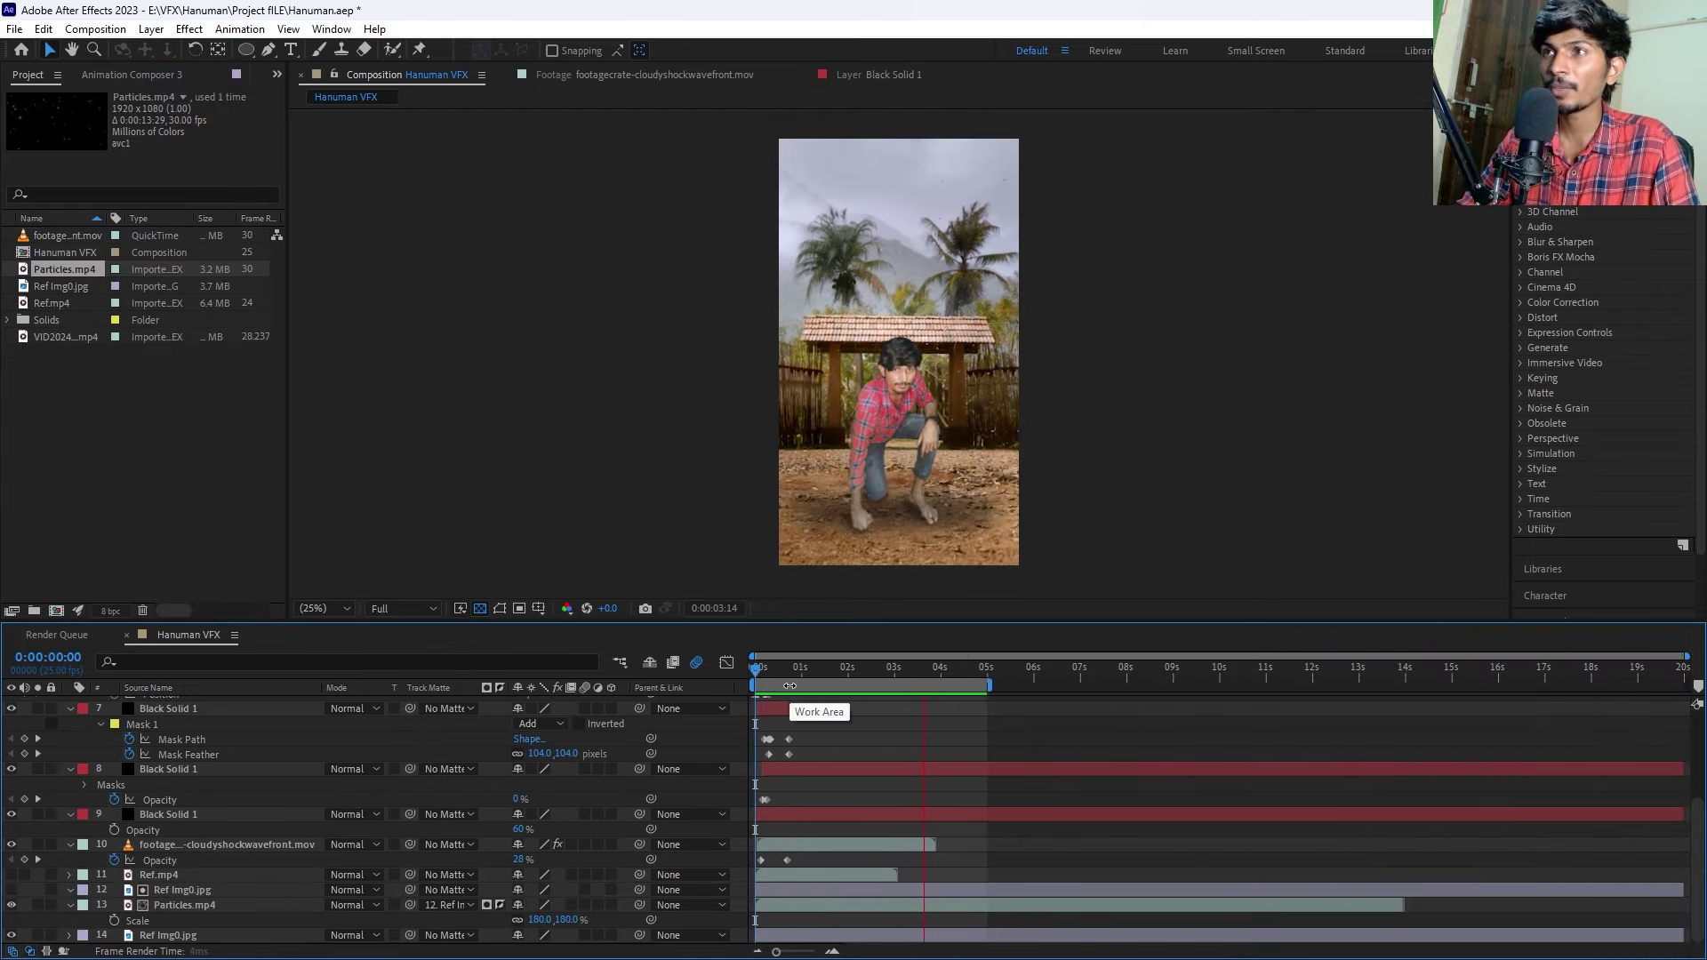